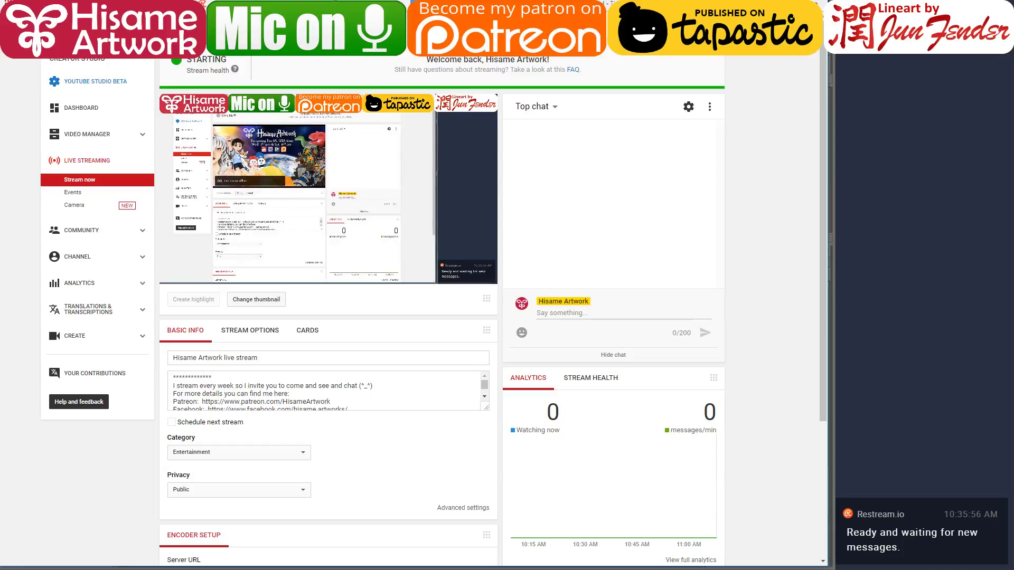
Switch to the YouTube live streaming page and post "Welcome :D" in the stream chat
key("alt+Tab")
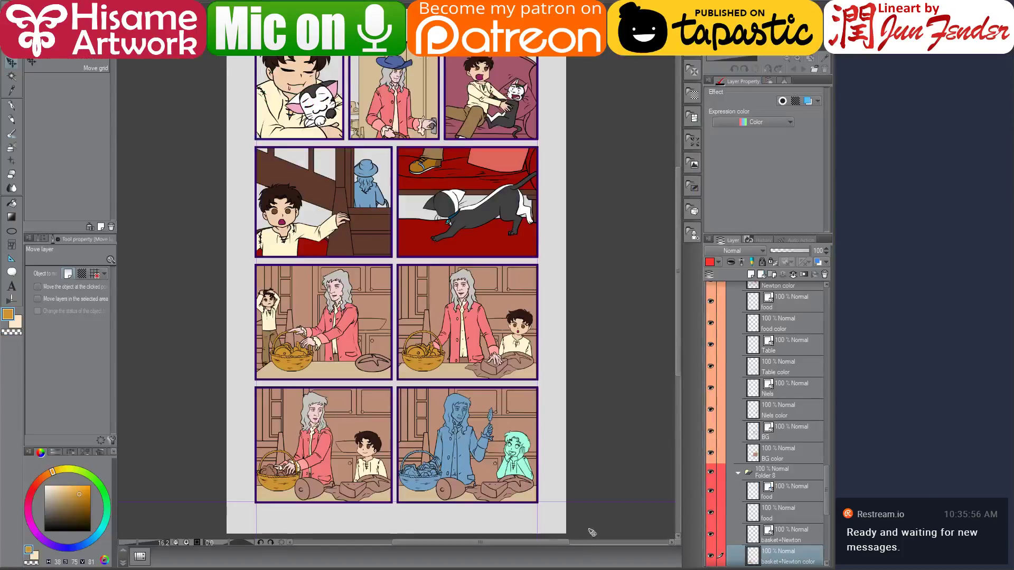
key("alt+Tab")
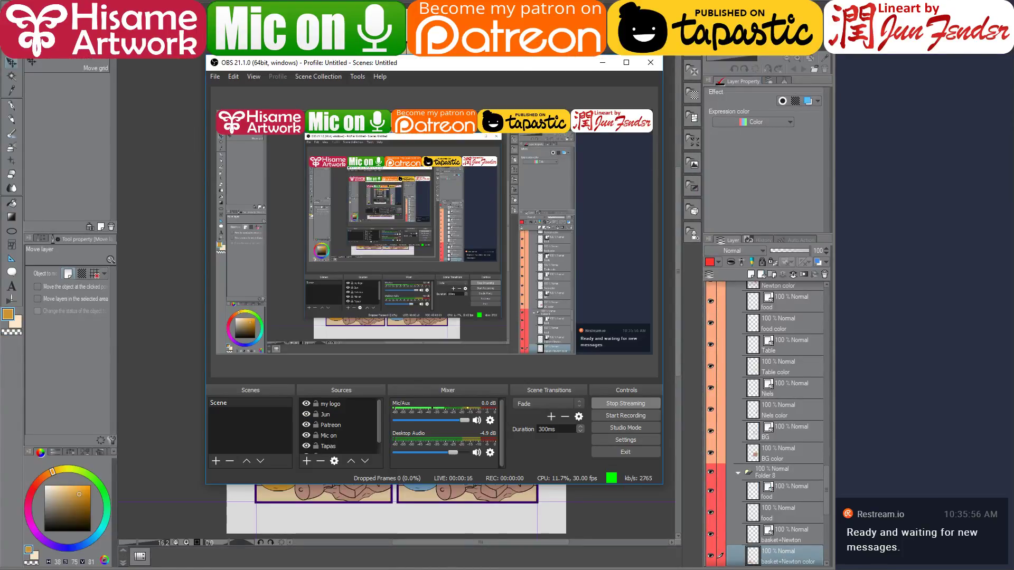
key("alt+Tab")
key("alt+Tab")
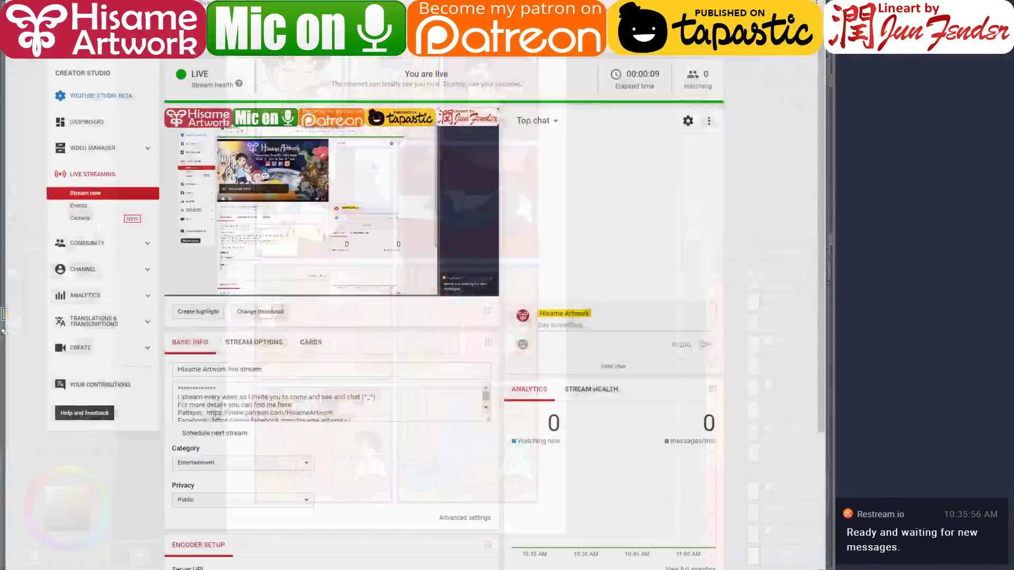
left_click(596, 317)
type("W")
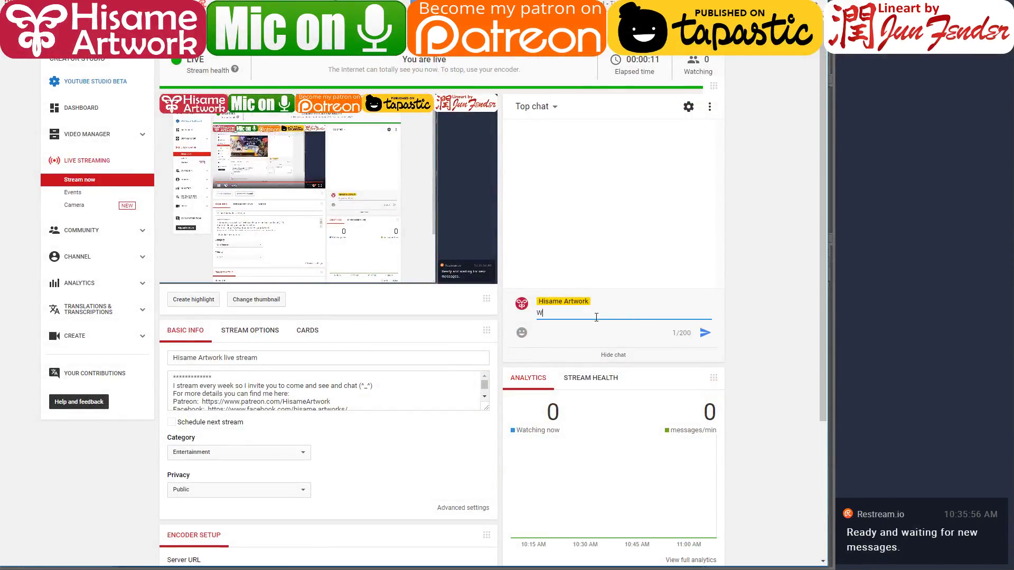
type("elcome")
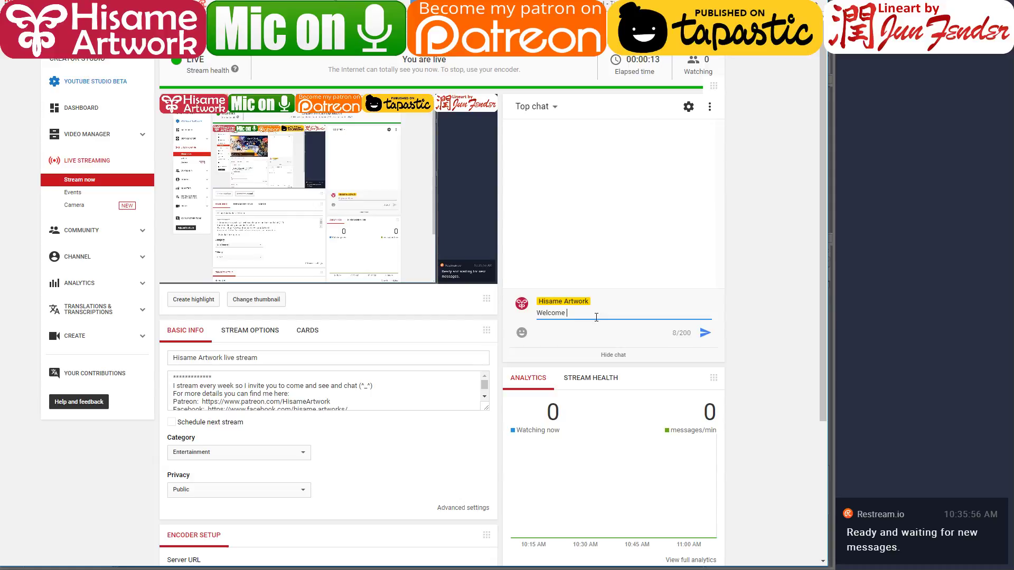
type(" :D")
key("Return")
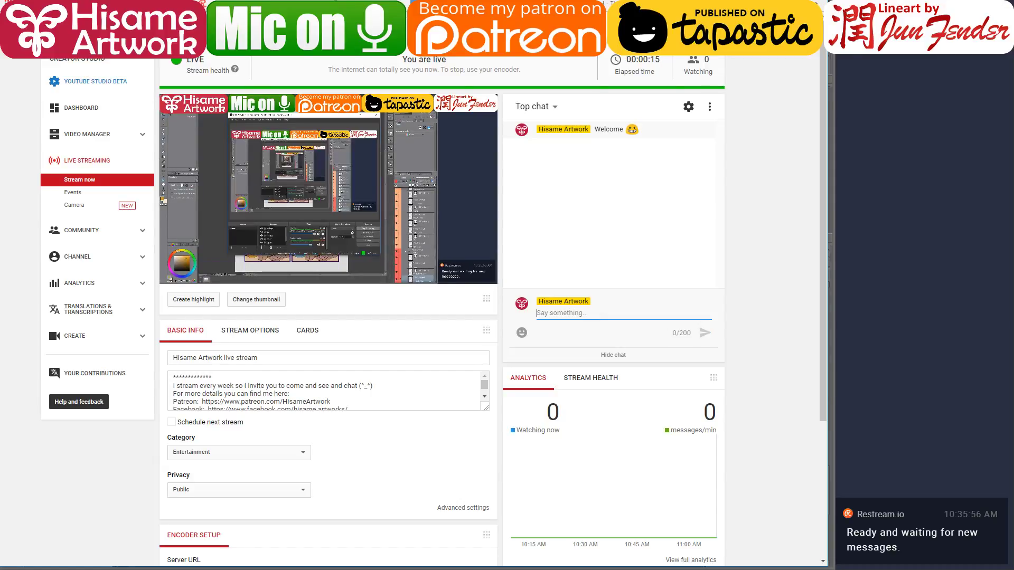
Return to the comic page in Clip Studio Paint and select the kitchen panel's BG color layer in the Through panel 6 folder
key("alt+Tab")
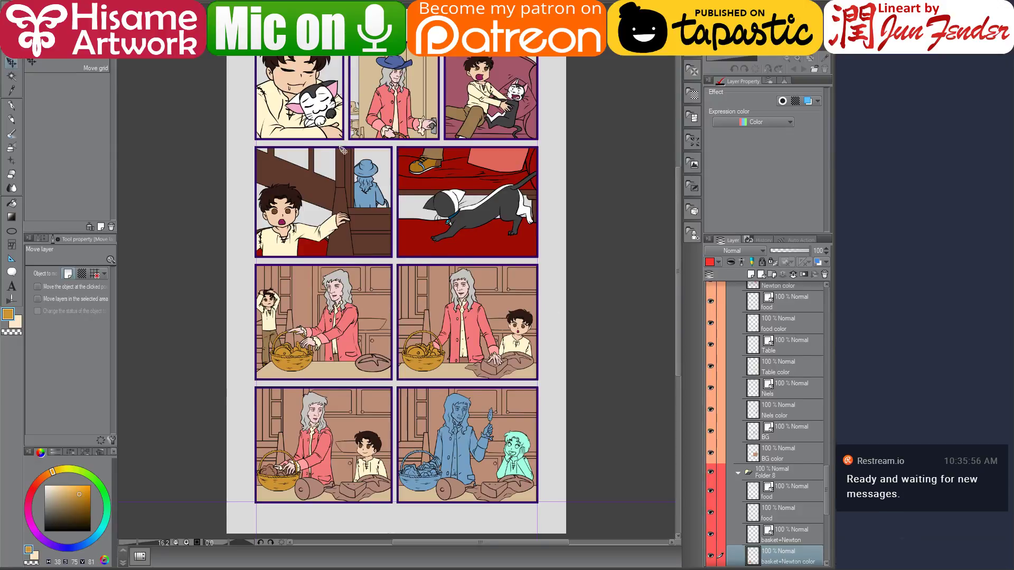
scroll(301, 64, "up", 2)
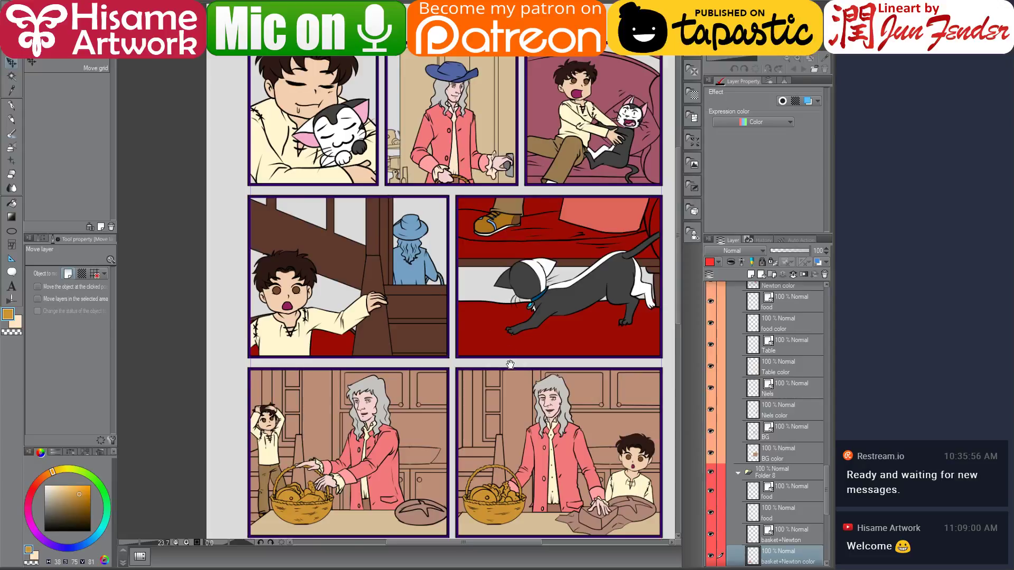
left_click_drag(508, 352, 483, 166)
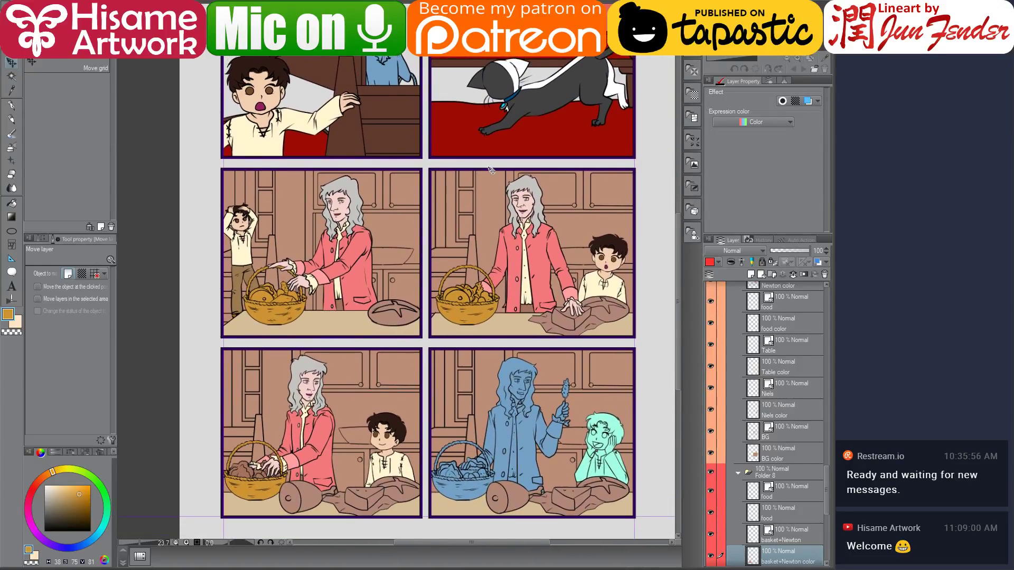
scroll(793, 456, "down", 3)
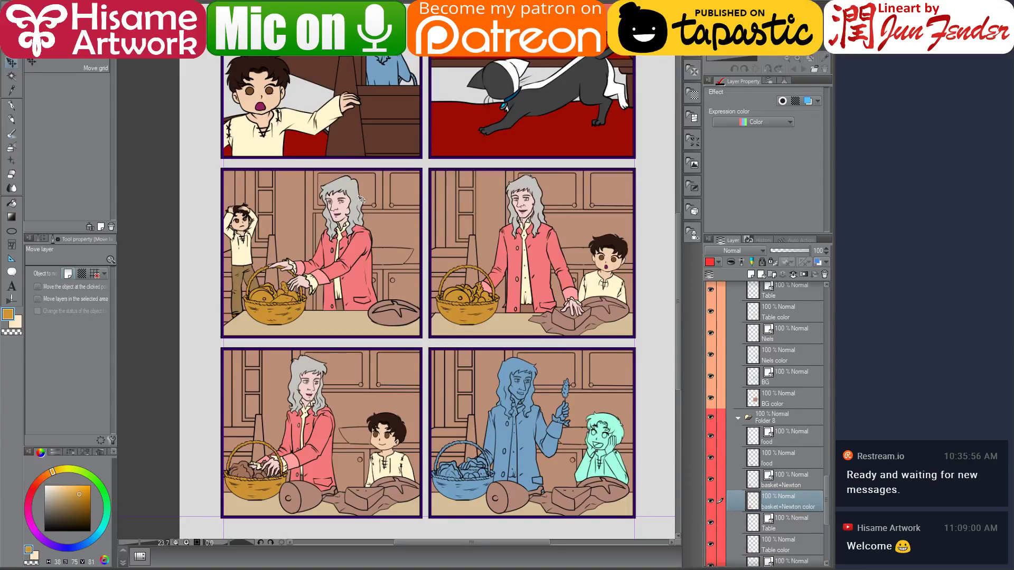
key("o")
left_click(372, 188)
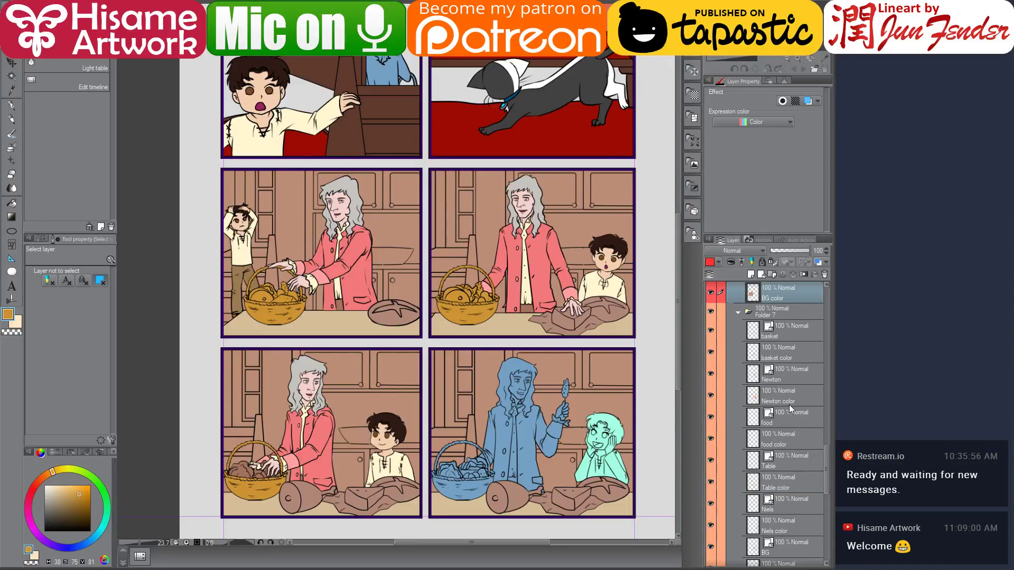
scroll(790, 412, "up", 2)
scroll(790, 411, "up", 4)
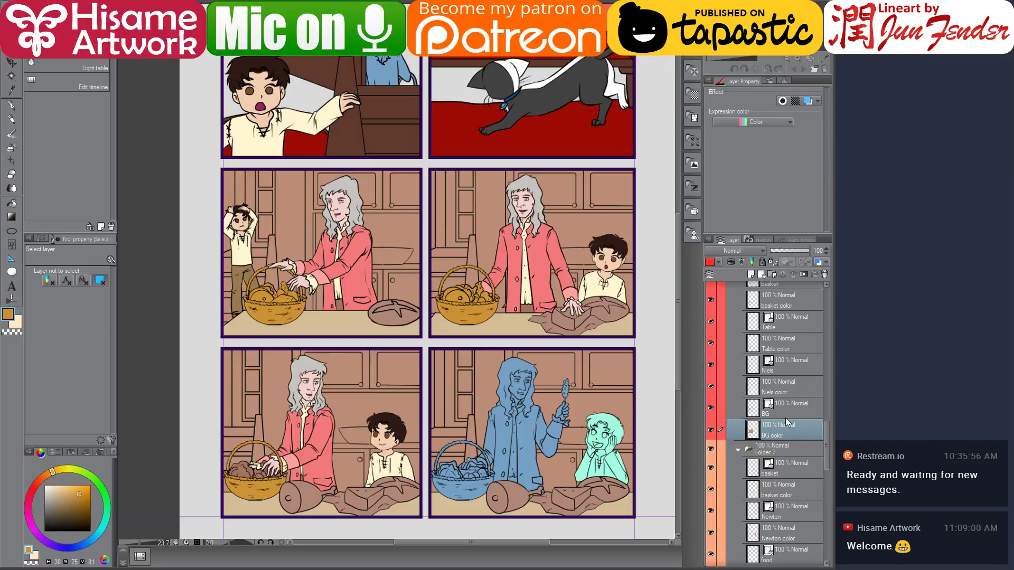
scroll(790, 414, "up", 1)
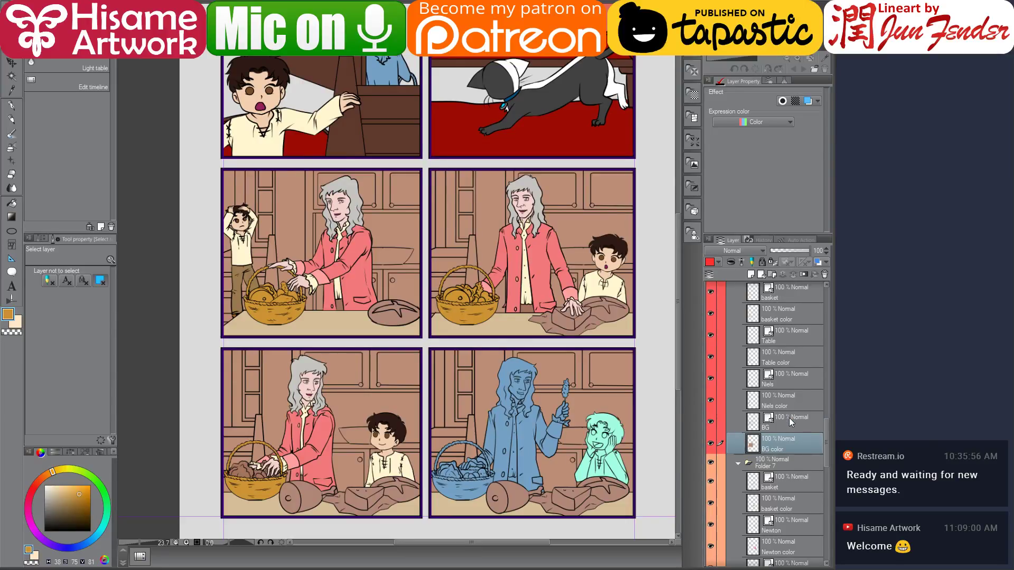
scroll(796, 418, "up", 2)
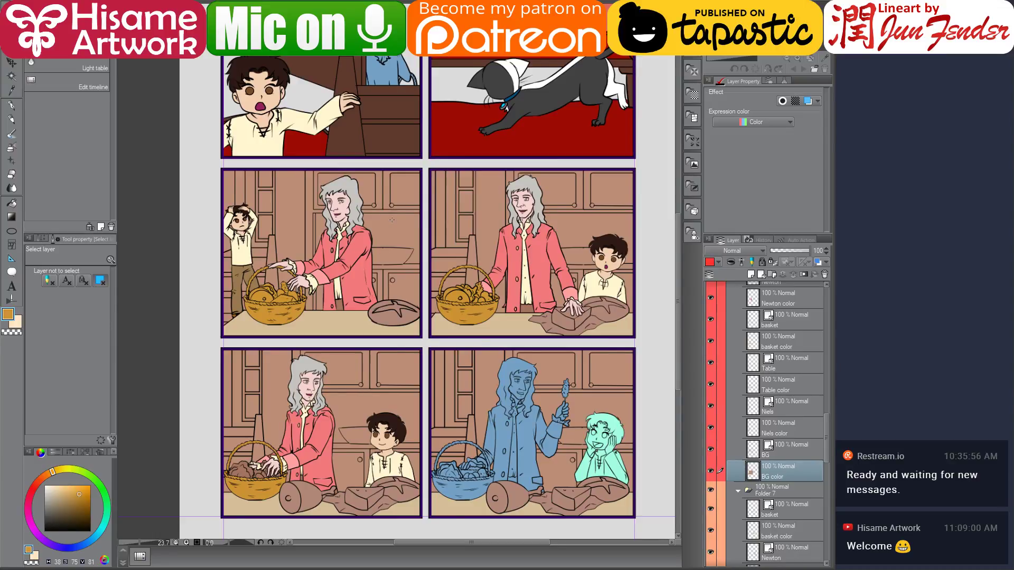
left_click_drag(403, 253, 427, 259)
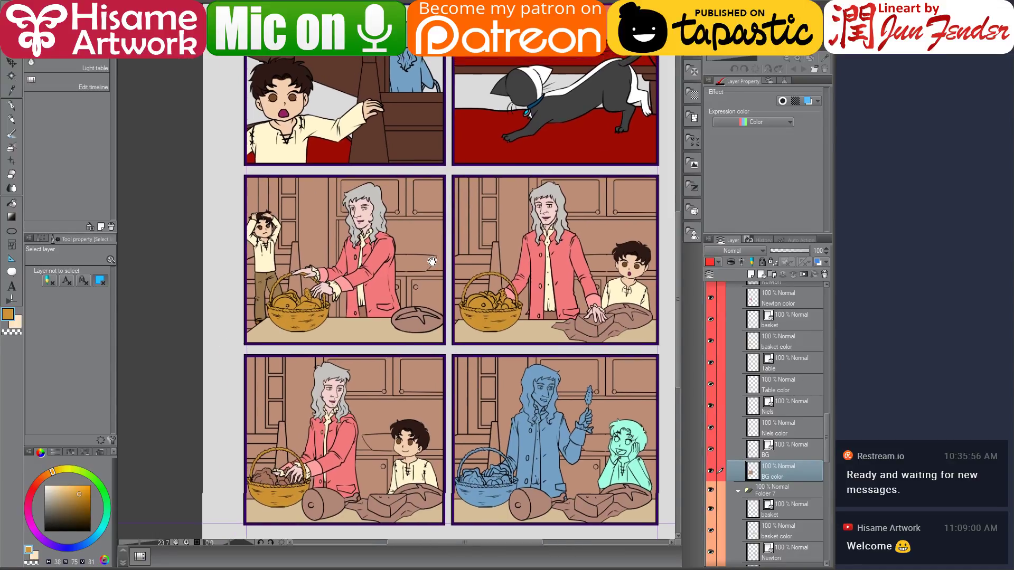
Find page_58.jpg in the comic's file folder, open it in Clip Studio Paint to check its colours, and close it
key("alt+Tab")
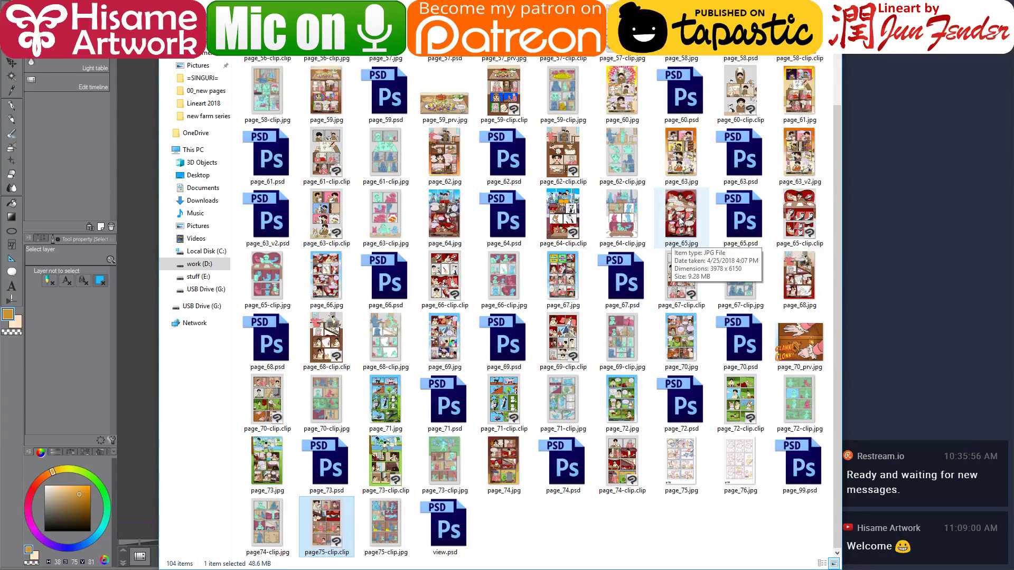
left_click(445, 169)
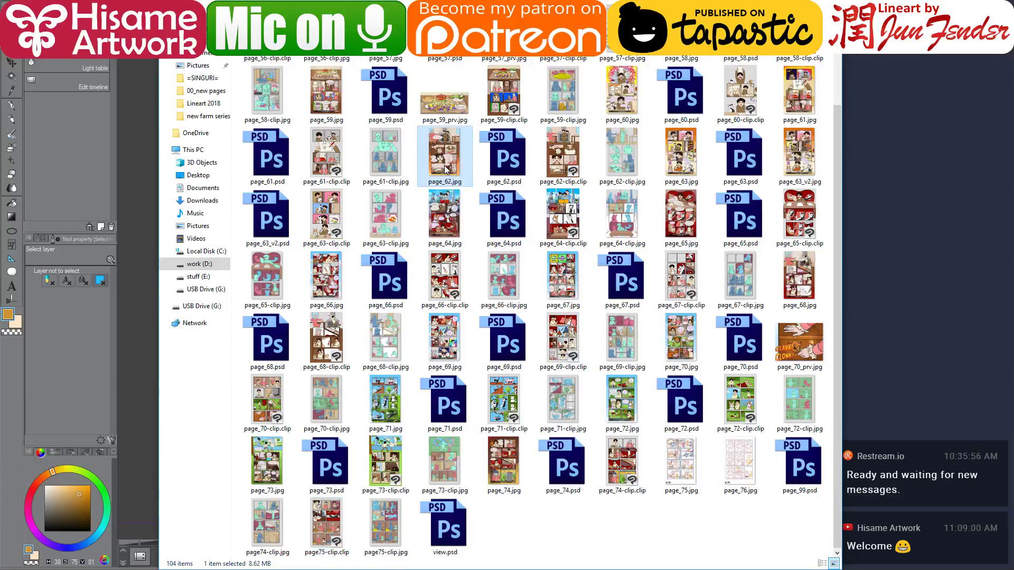
mouse_move(685, 354)
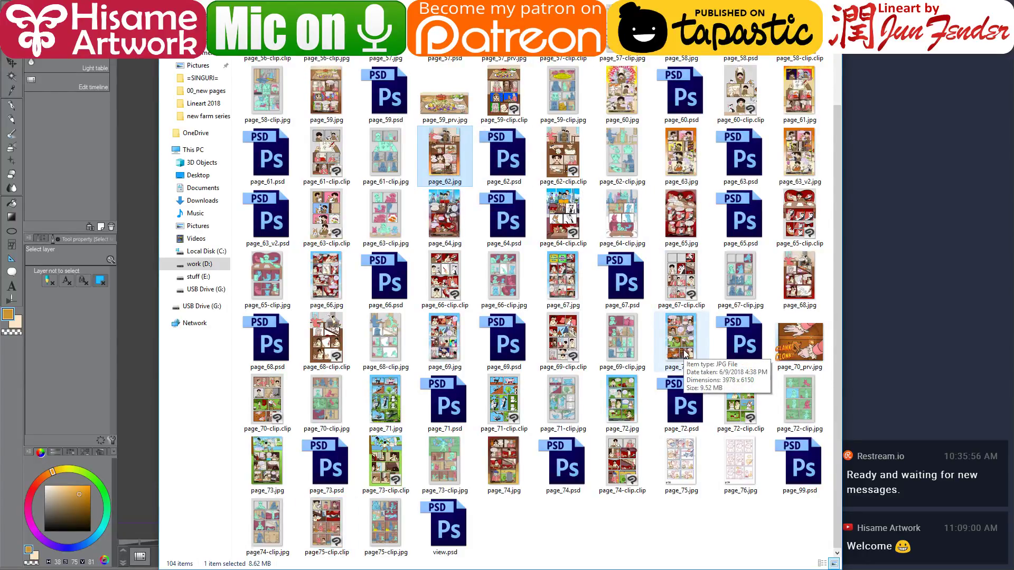
scroll(685, 353, "up", 2)
left_click(797, 179)
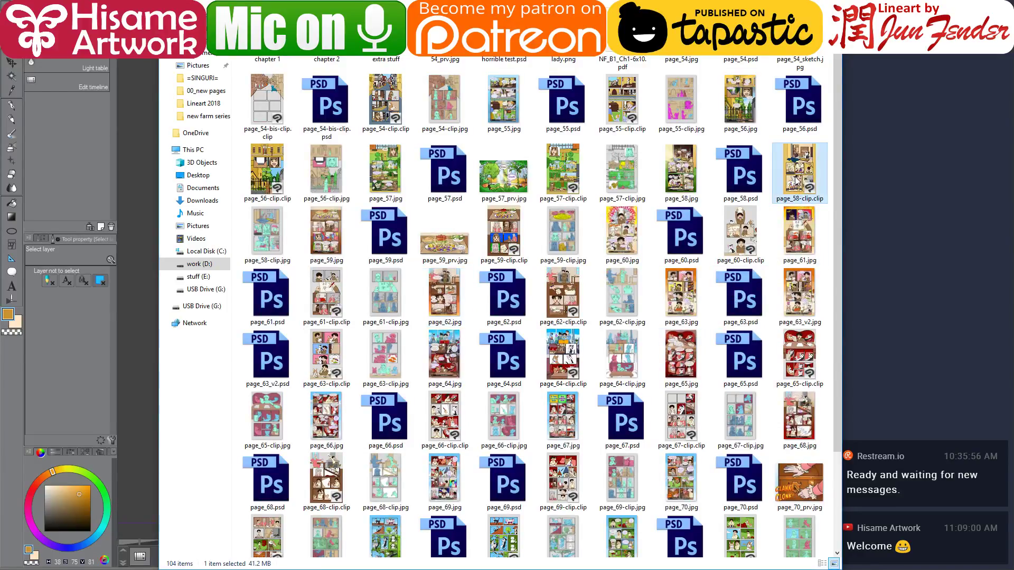
left_click_drag(676, 21, 823, 22)
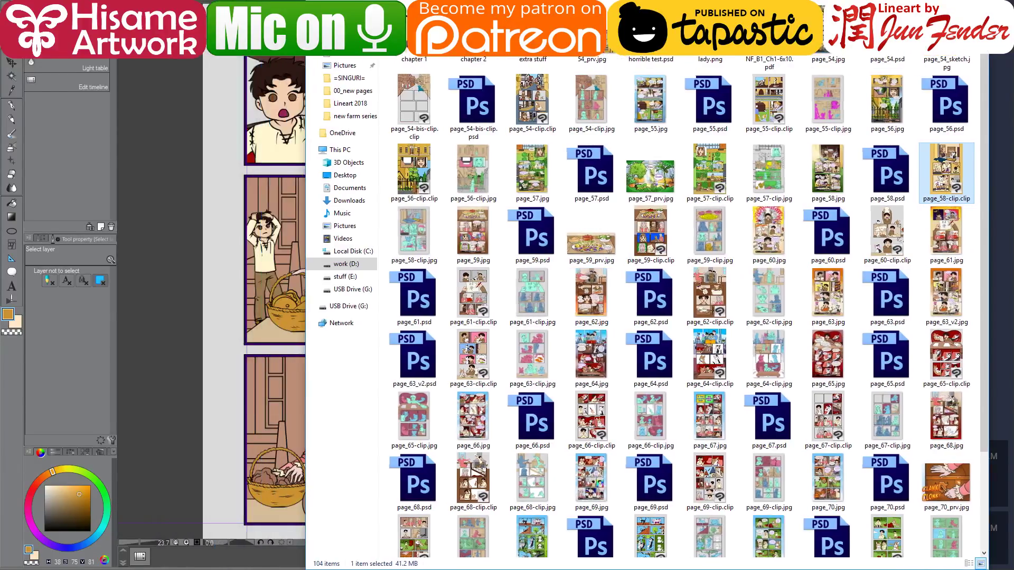
left_click(830, 188)
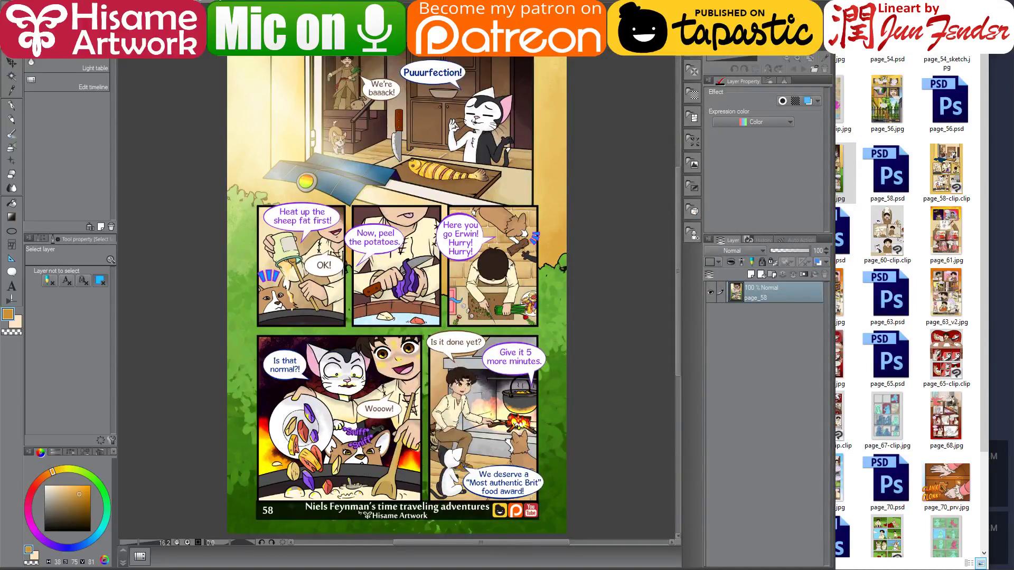
key("ctrl+w")
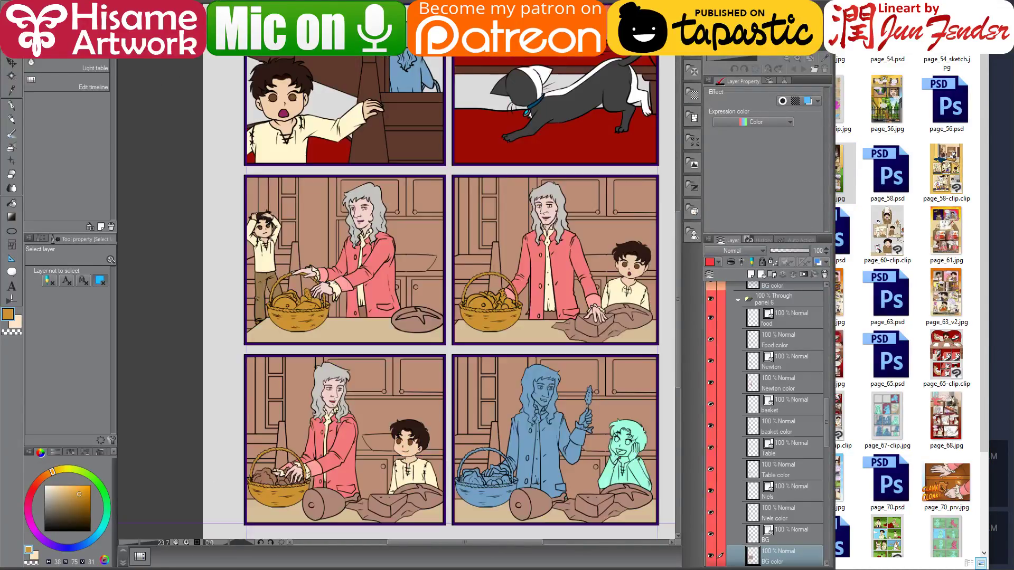
Preview page_70.jpg from the file folder and open it in Clip Studio Paint as a colour reference
key("alt+Tab")
scroll(648, 398, "down", 3)
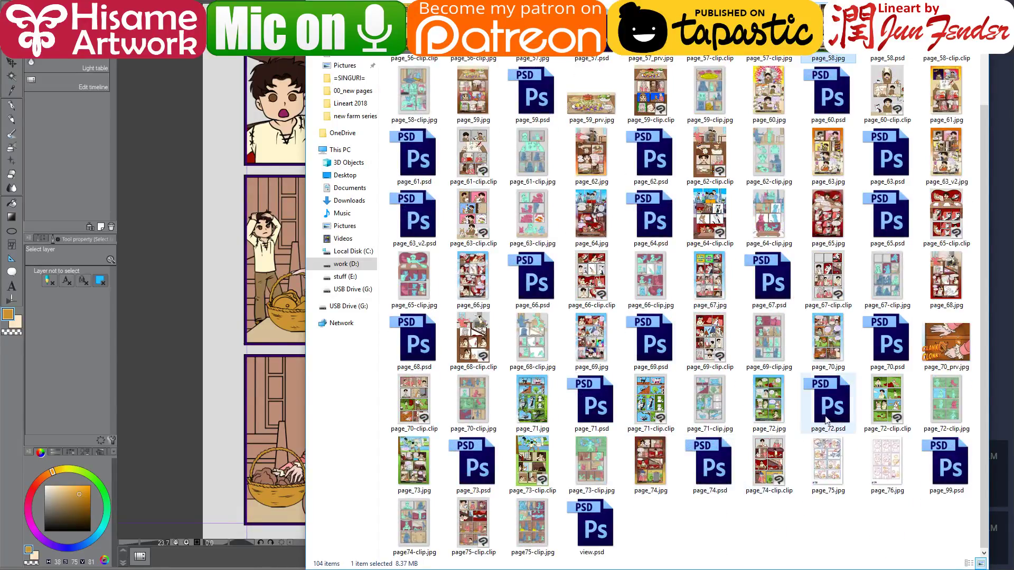
left_click(838, 346)
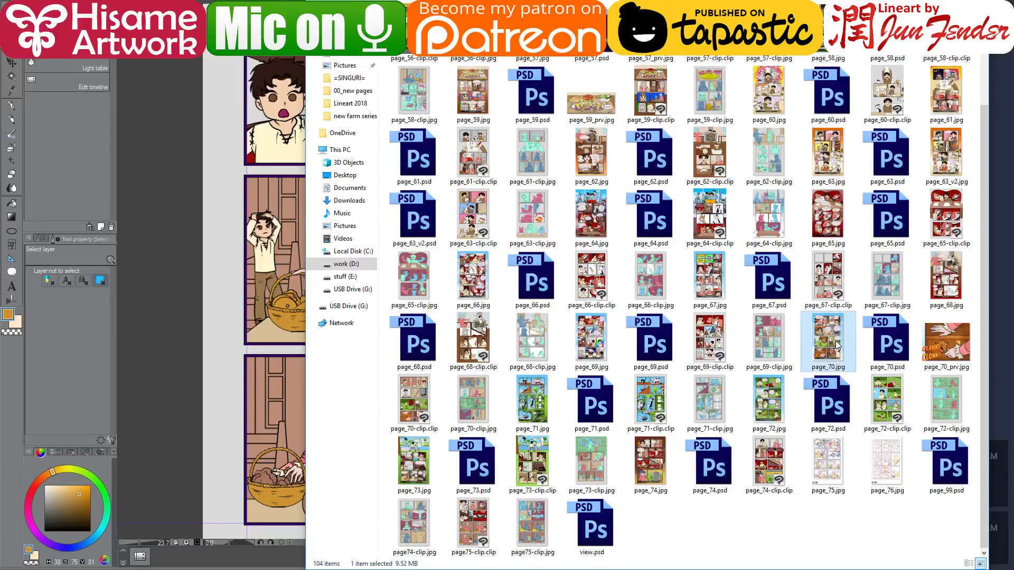
key("space")
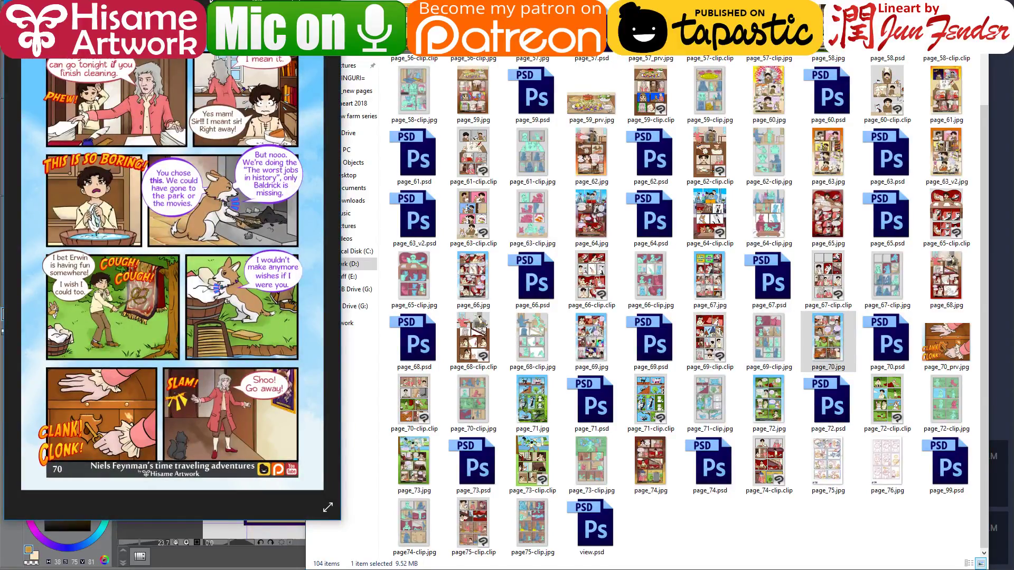
key("space")
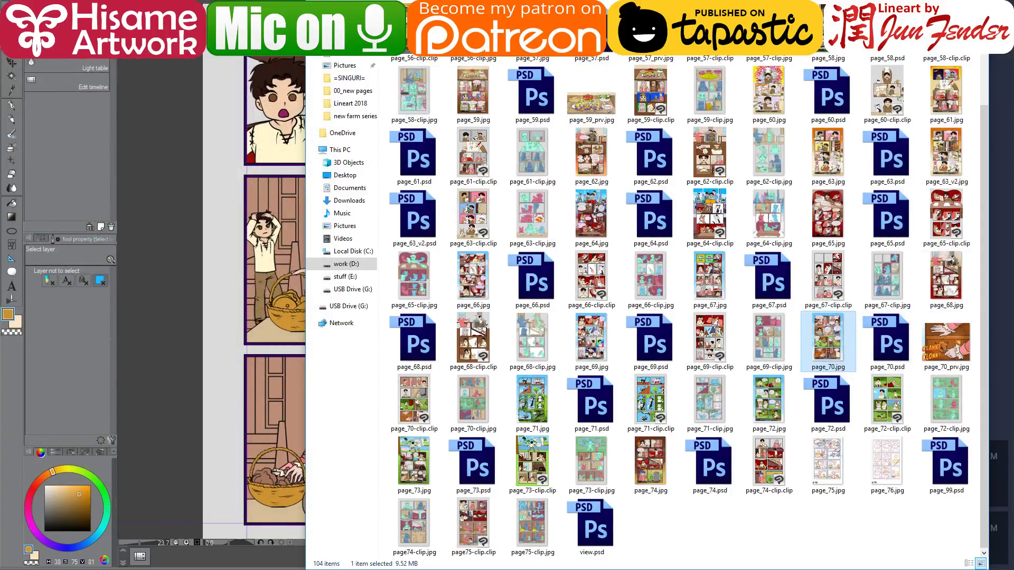
key("Return")
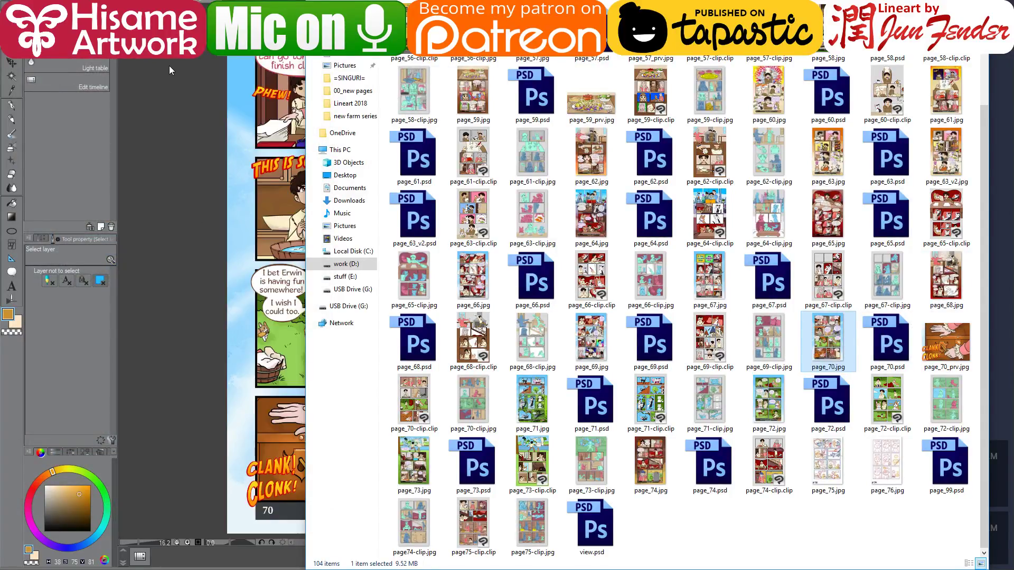
scroll(243, 212, "up", 3)
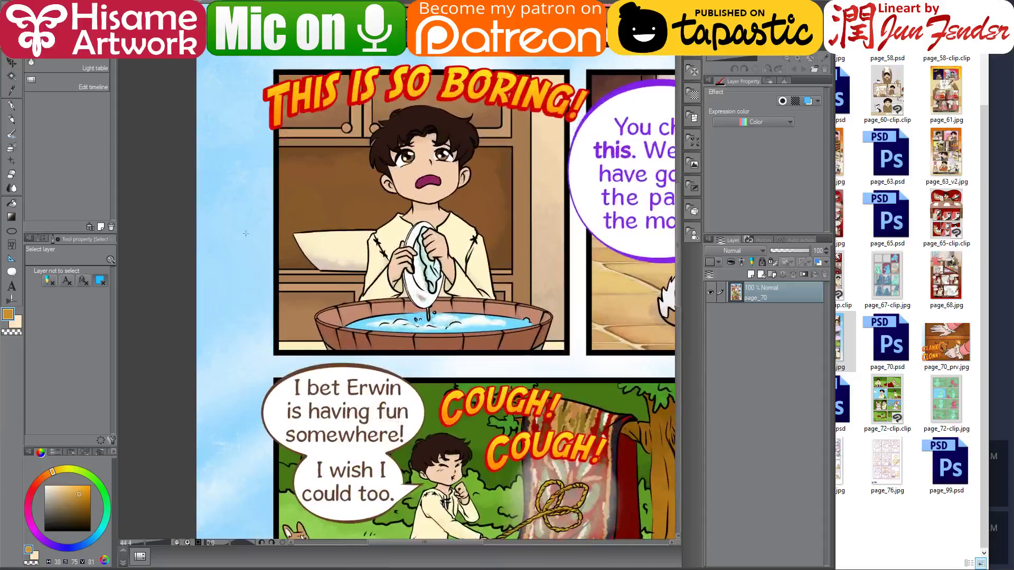
Sample the light beige wall colour beside the cupboard in page_70's dish-washing panel, and return to the working page with the Fill tool
left_click(12, 105)
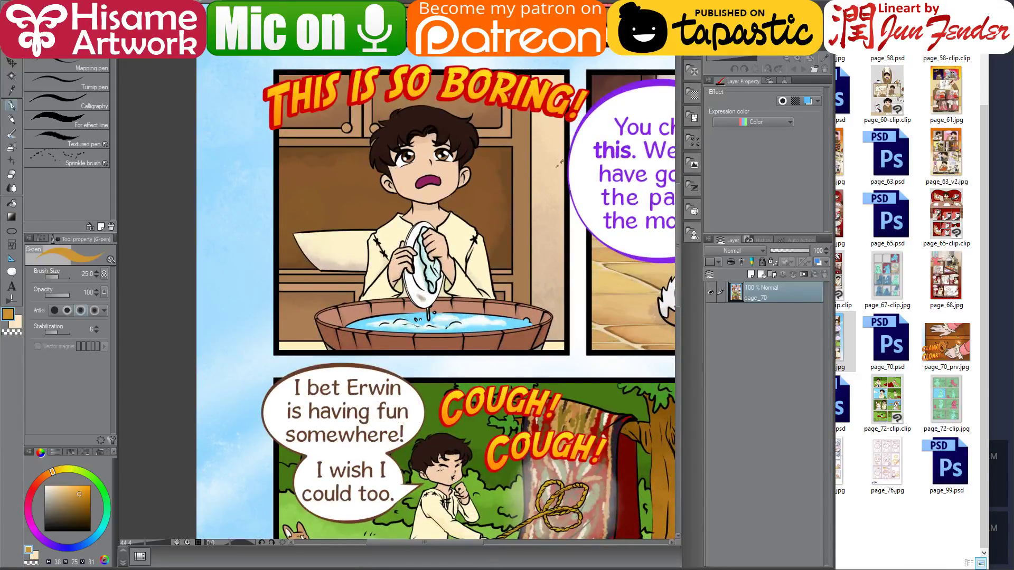
left_click(549, 142, "alt")
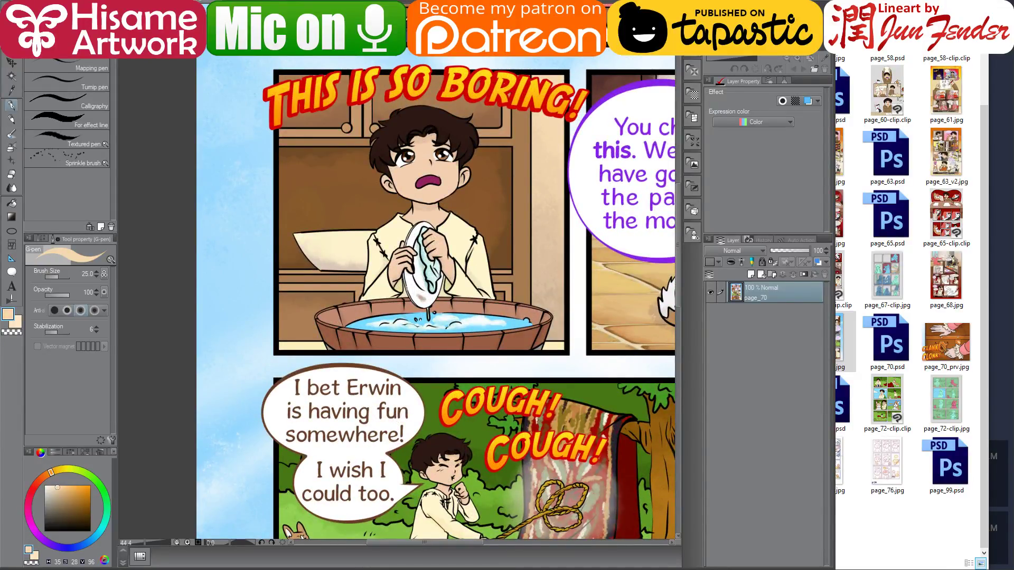
key("ctrl+Tab")
key("g")
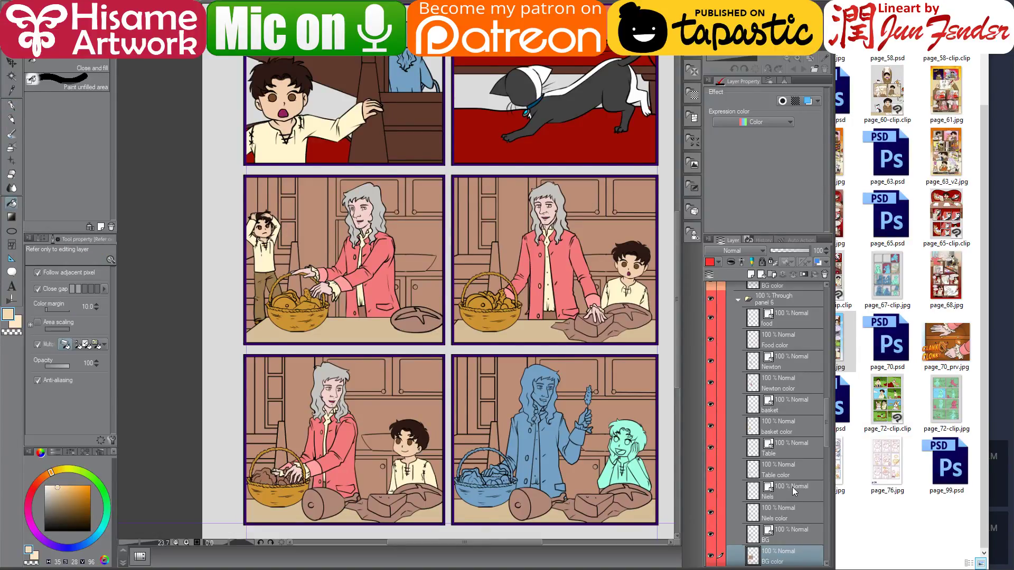
Hide the Niels, Newton, food and basket line and colour layers in the Through panel 6 folder, and select its BG color layer
left_click(781, 509)
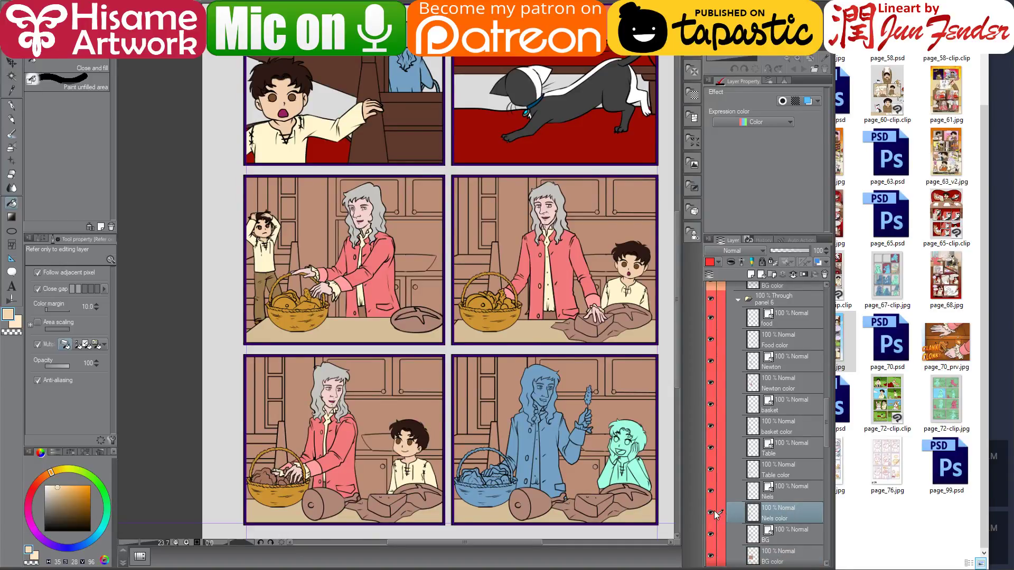
left_click(714, 493)
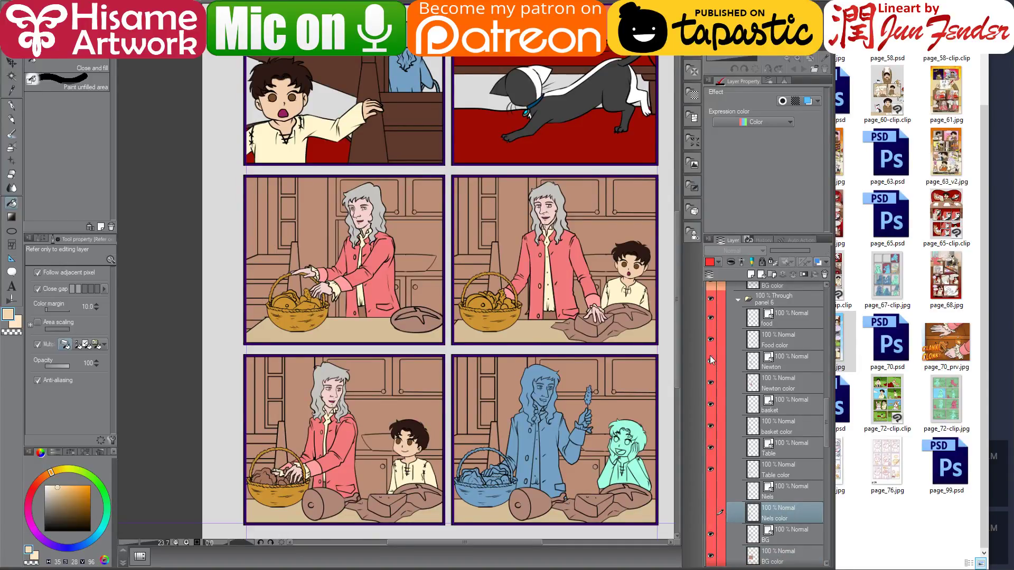
left_click_drag(711, 358, 712, 337)
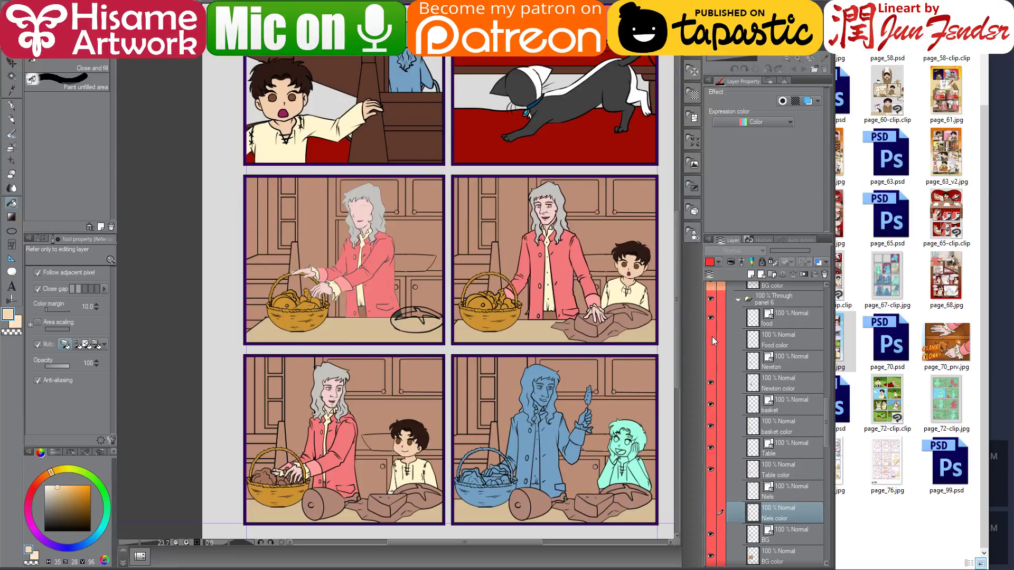
left_click(712, 318)
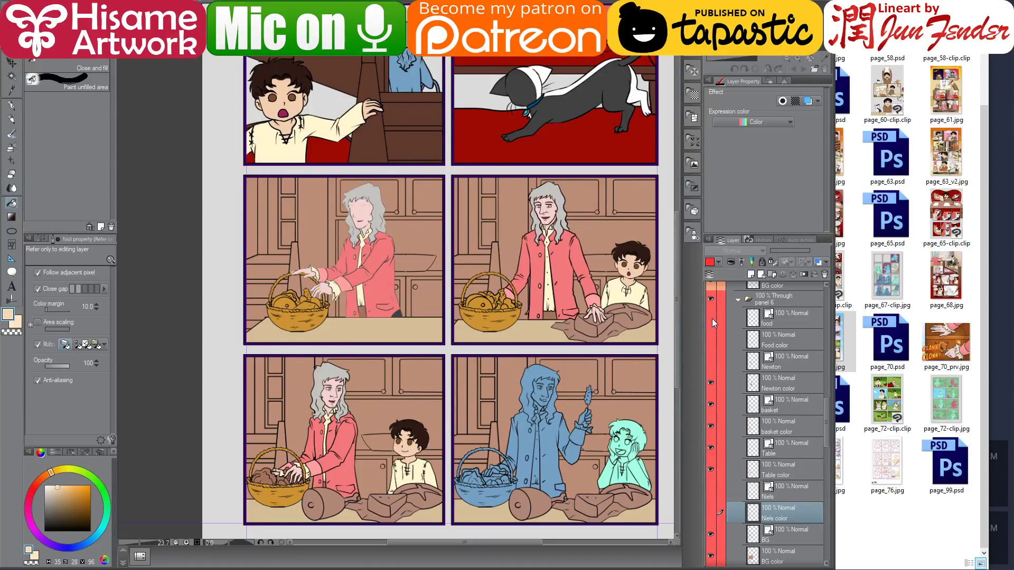
left_click(712, 380)
left_click(712, 404)
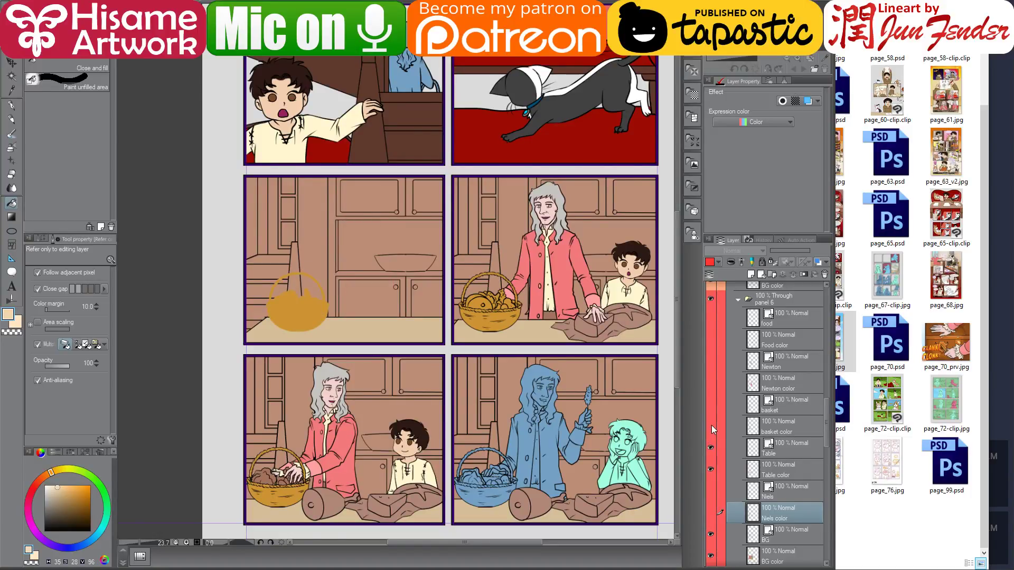
left_click(711, 426)
scroll(796, 499, "down", 2)
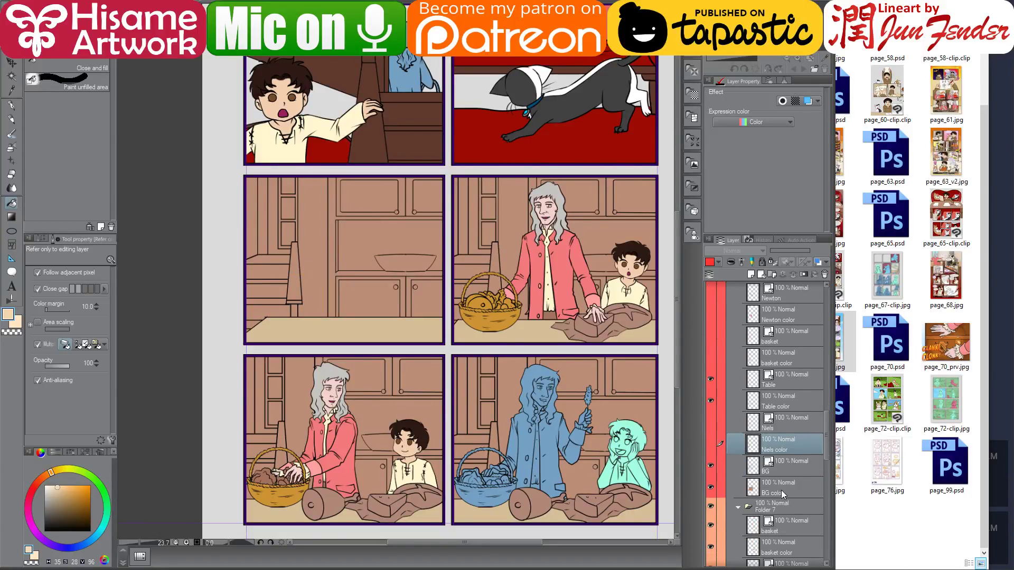
left_click(778, 486)
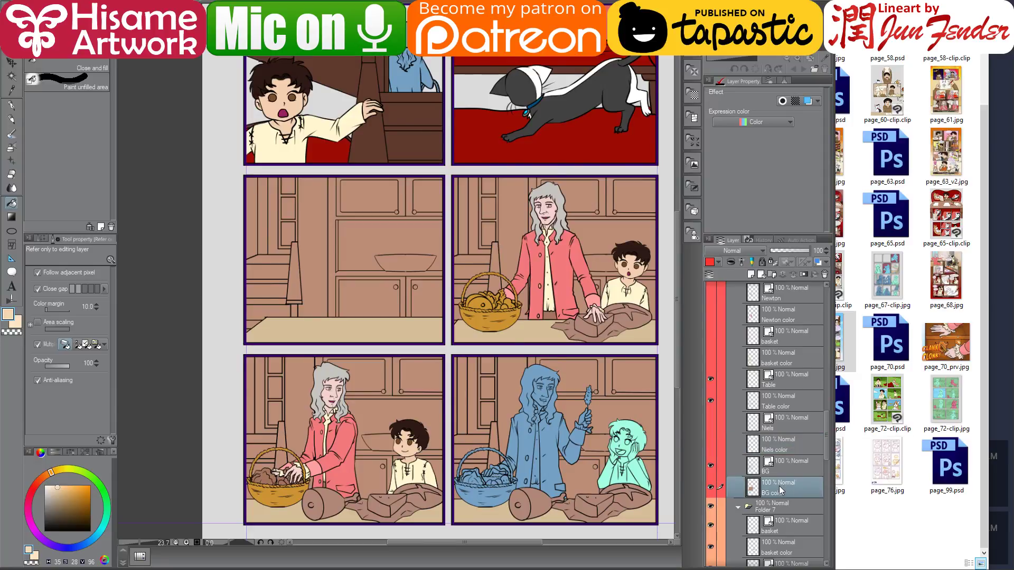
Fill the wall strip beside the cupboard with the sampled beige, and the bowl with pale blue (H 173, S 9, V 93)
left_click(316, 224)
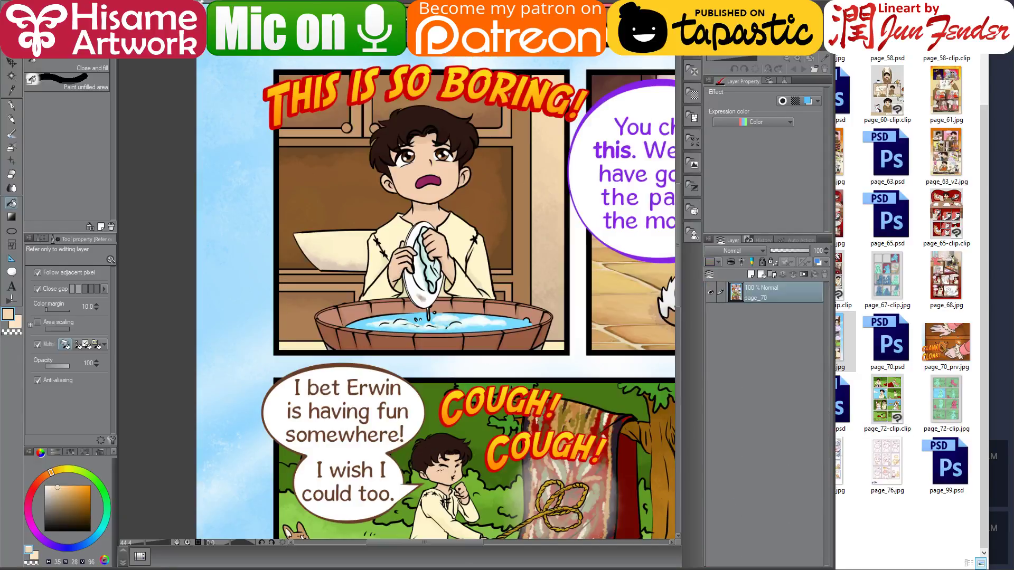
left_click(357, 231, "alt")
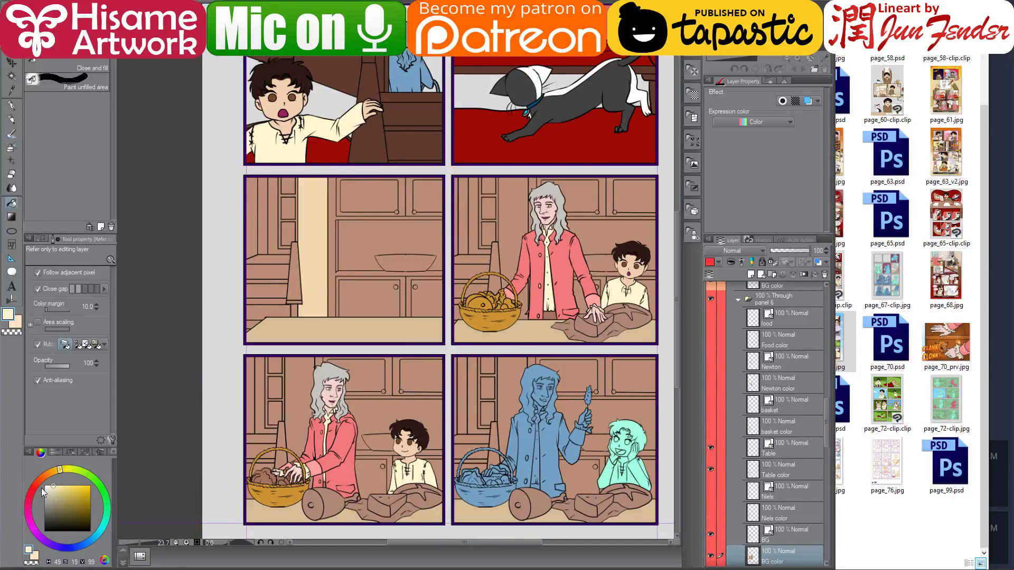
mouse_move(94, 480)
left_mouse_down()
mouse_move(113, 510)
mouse_move(106, 526)
left_mouse_up()
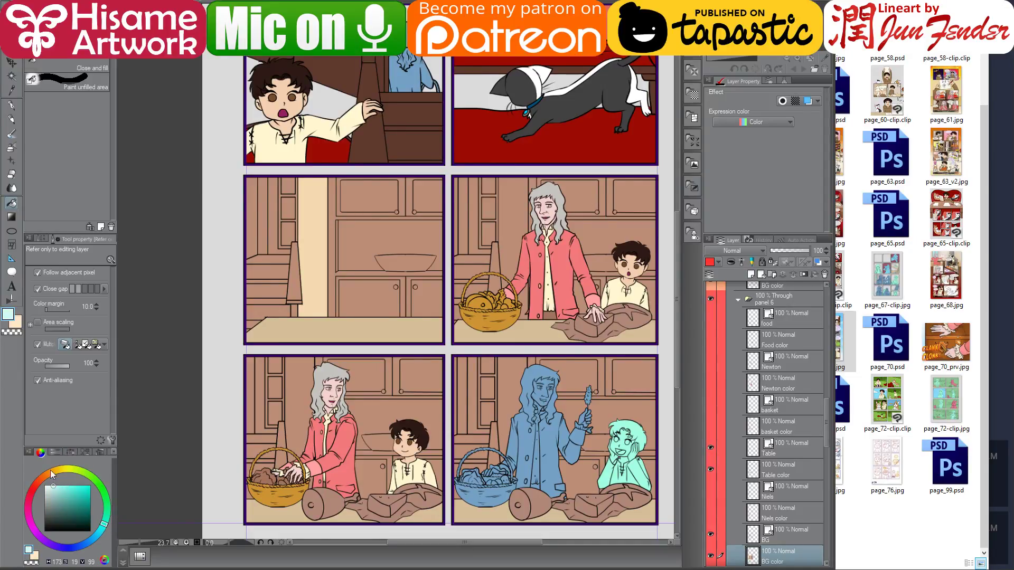
left_click(48, 489)
left_click(404, 259)
Sample the brown of page_70's cupboard and fill the cupboard's side strip and its four door panels with it in the kitchen panel
left_click(202, 2)
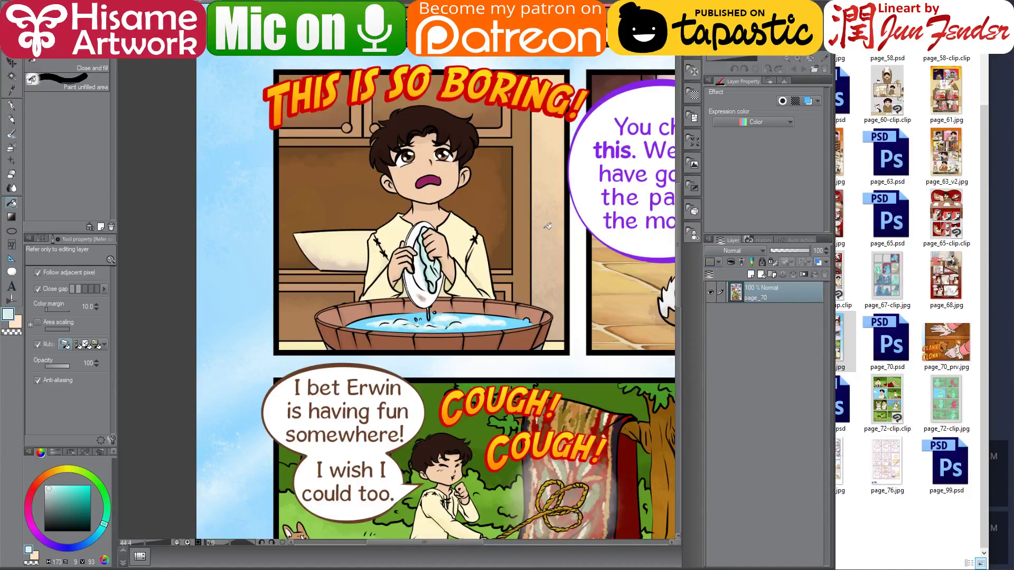
left_click(529, 178, "alt")
left_click(132, 2)
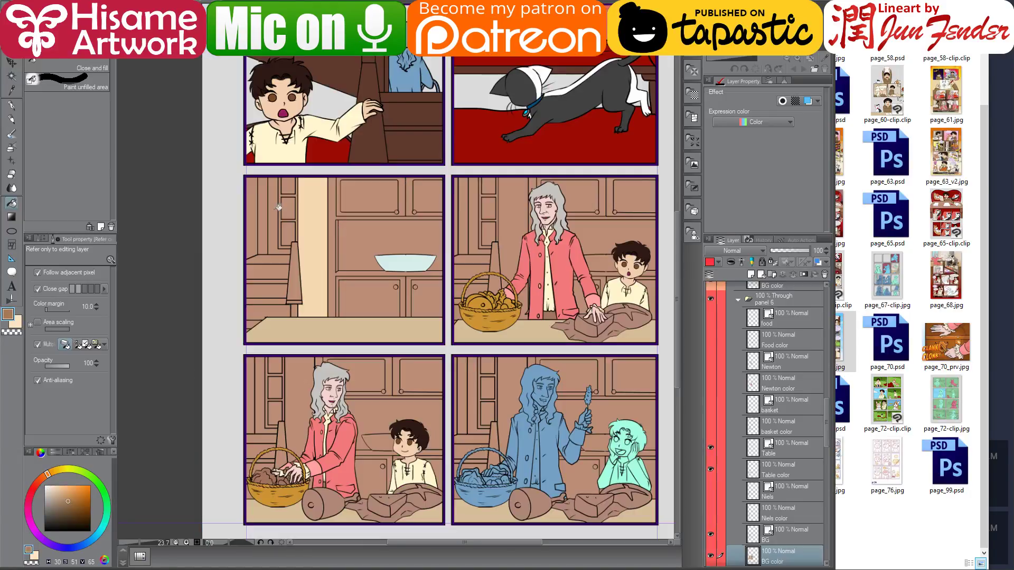
left_click(337, 270)
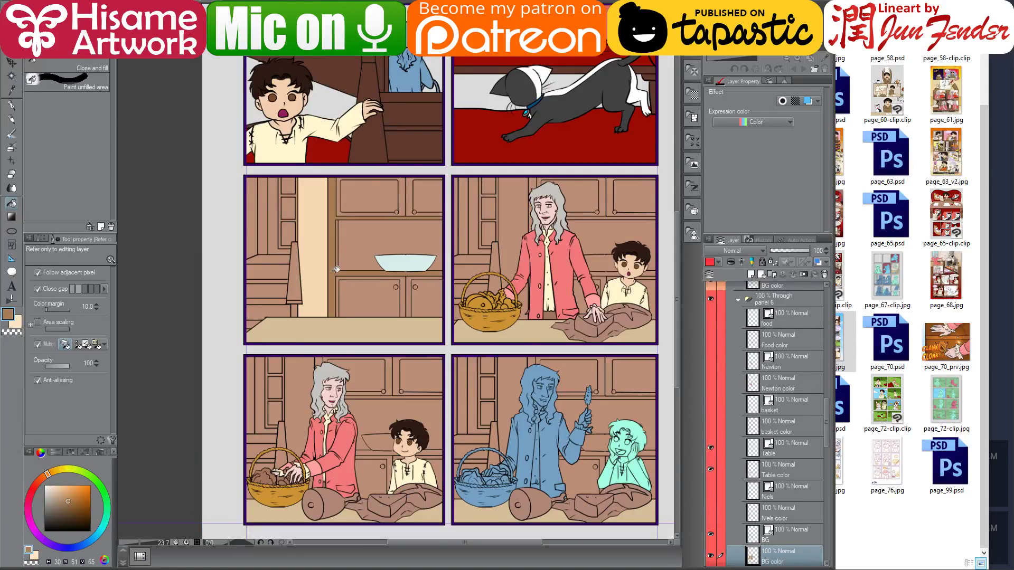
left_click(211, 2)
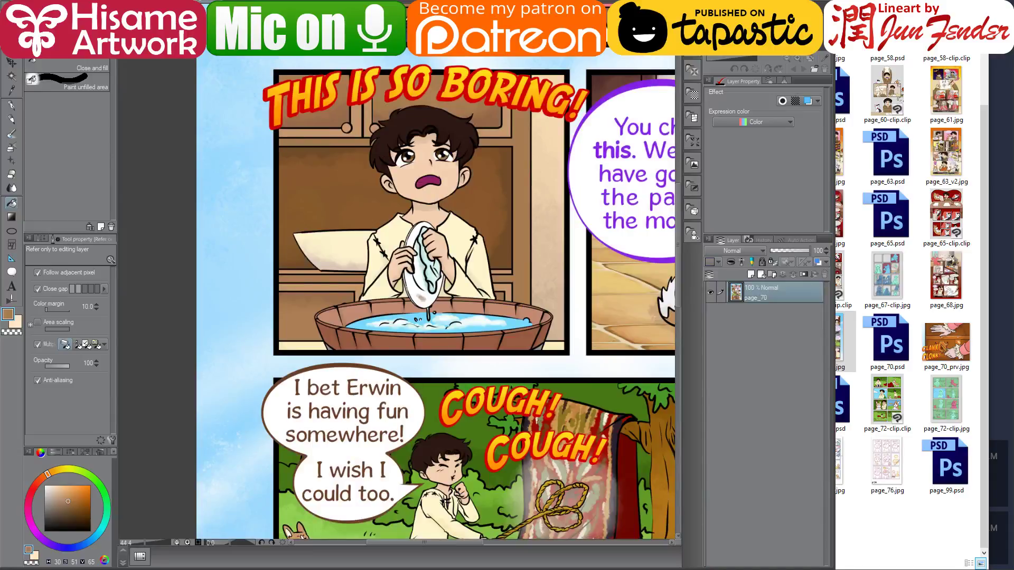
left_click(132, 2)
left_click(370, 196)
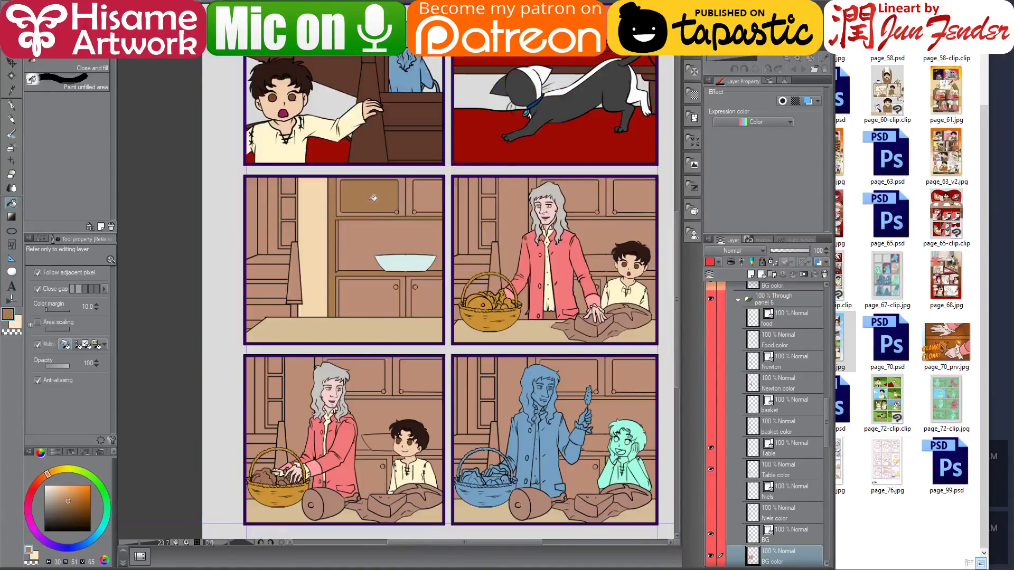
left_click(428, 194)
left_click(384, 294)
left_click(431, 300)
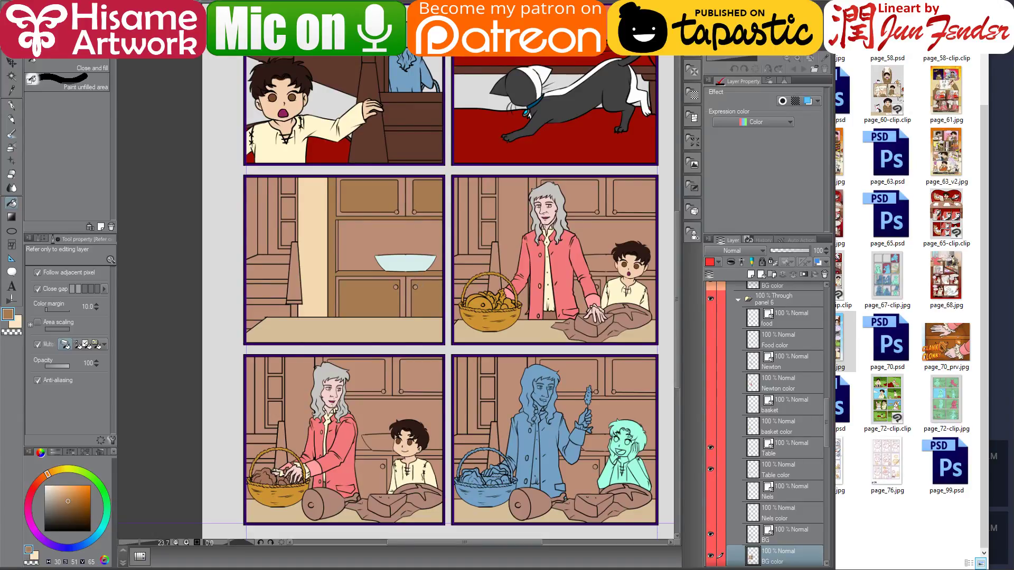
Sample page_70's lighter cupboard brown for the frame, and fill the open shelf's back with a darker brown (H 30, S 63, V 59)
key("ctrl+Tab")
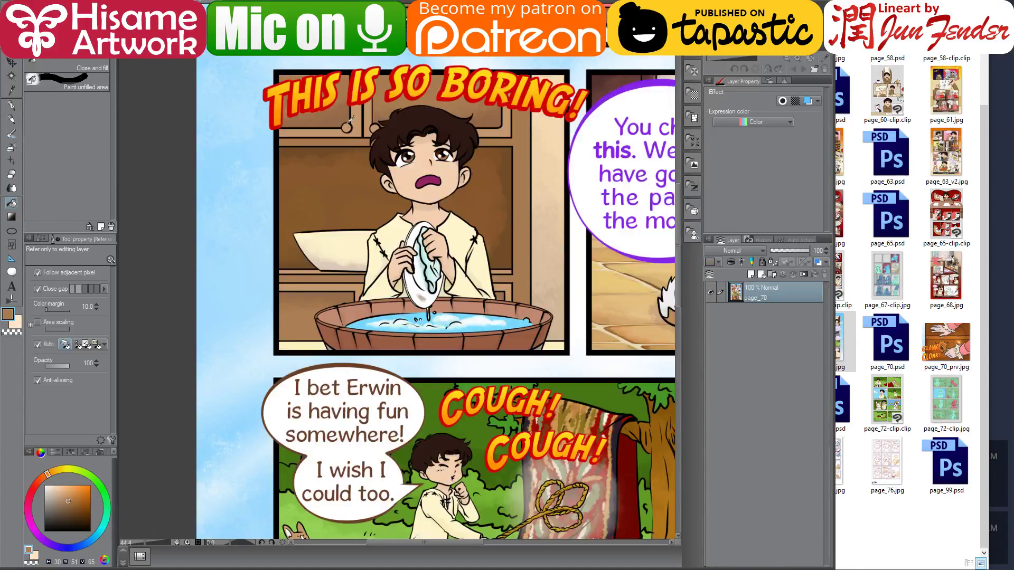
left_click(351, 121, "alt")
key("ctrl+Tab")
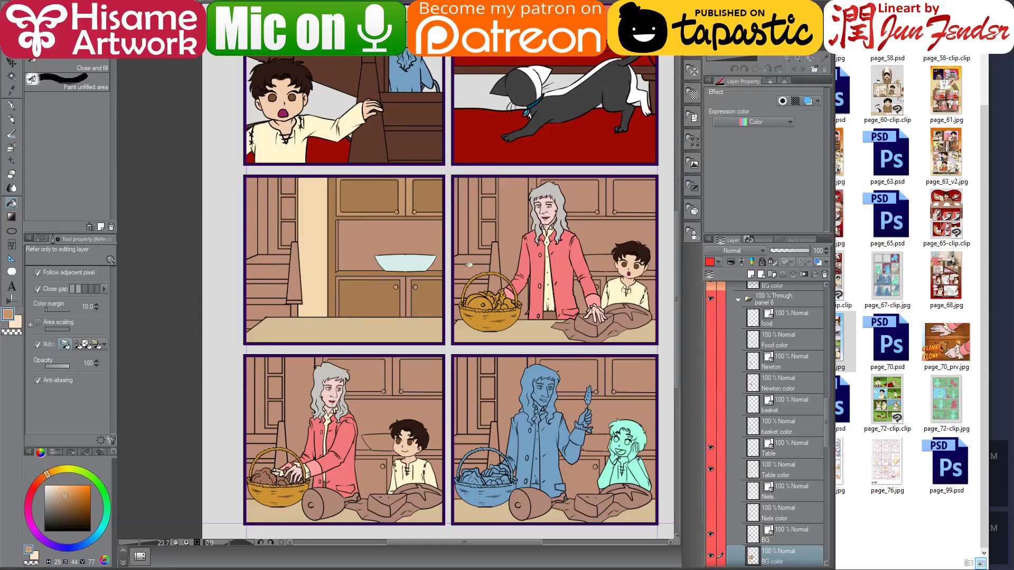
left_click(332, 208, "alt")
left_click(74, 504)
left_click(353, 229)
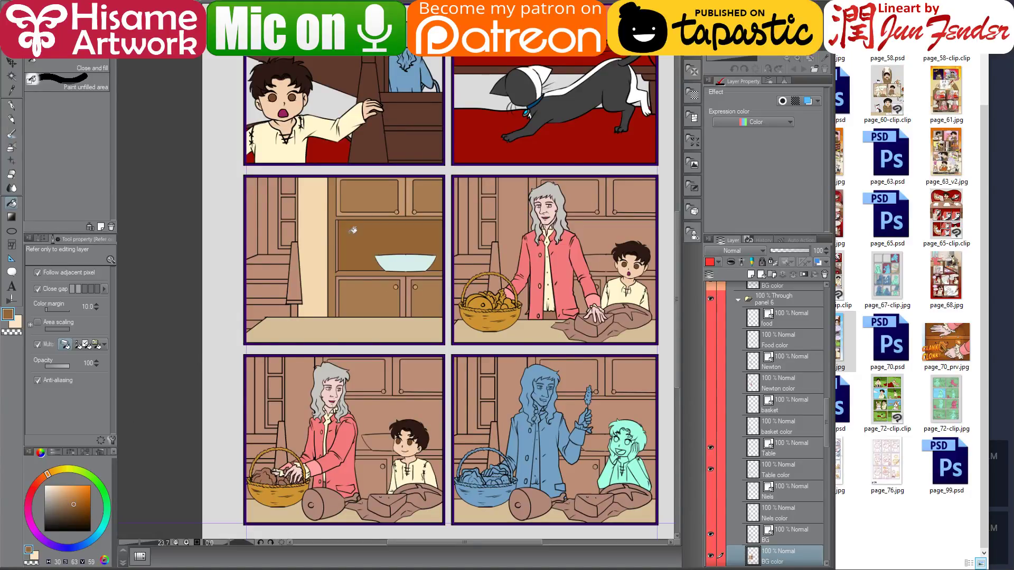
Fill the open shelf's narrow inner side with brown, and the frame around the lower cupboard doors with the upper frame's lighter brown
scroll(349, 233, "up", 5)
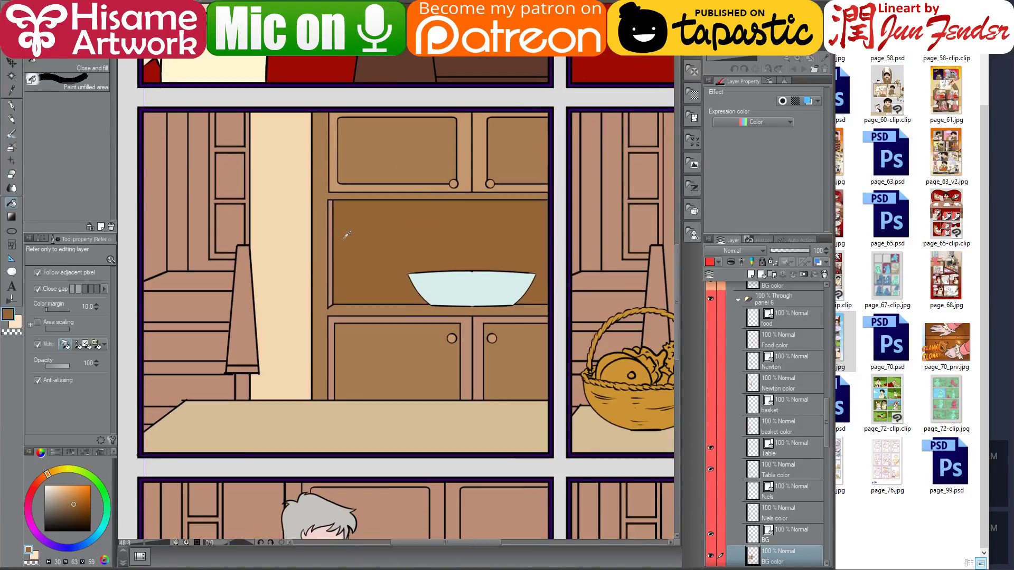
scroll(347, 234, "up", 2)
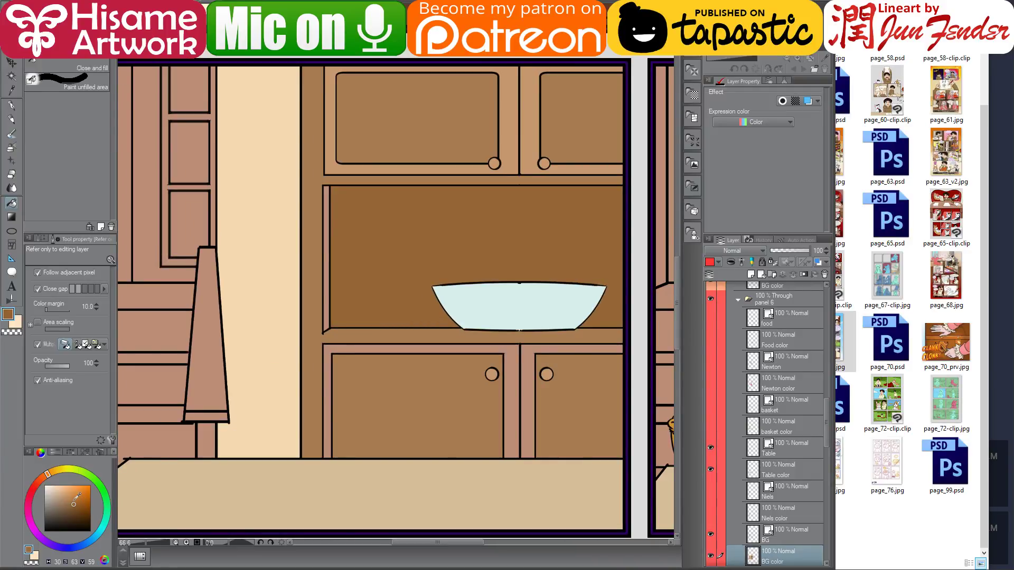
left_click(72, 502)
left_click(327, 232)
left_click(365, 165, "alt")
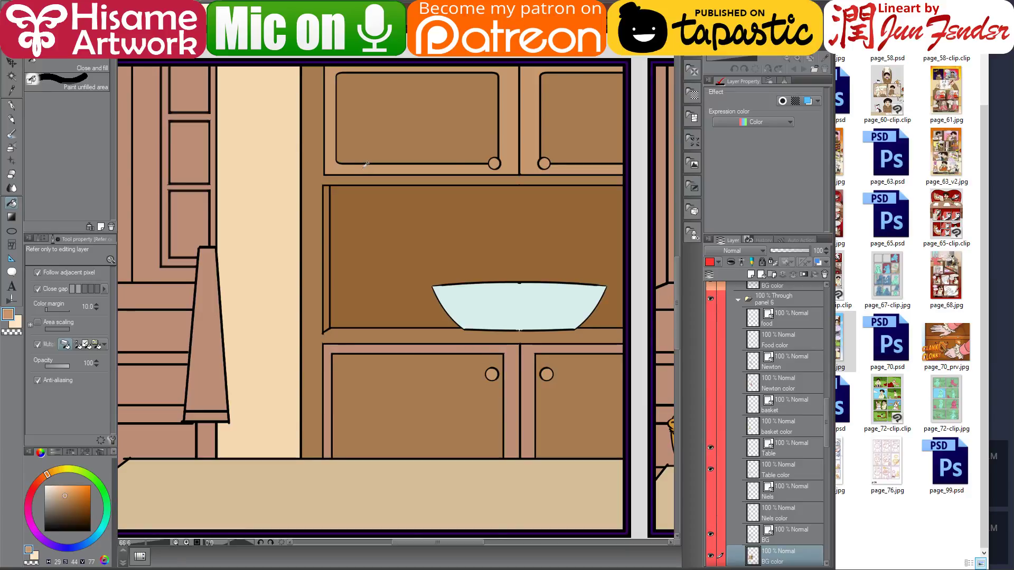
left_click(332, 344)
left_click(530, 362)
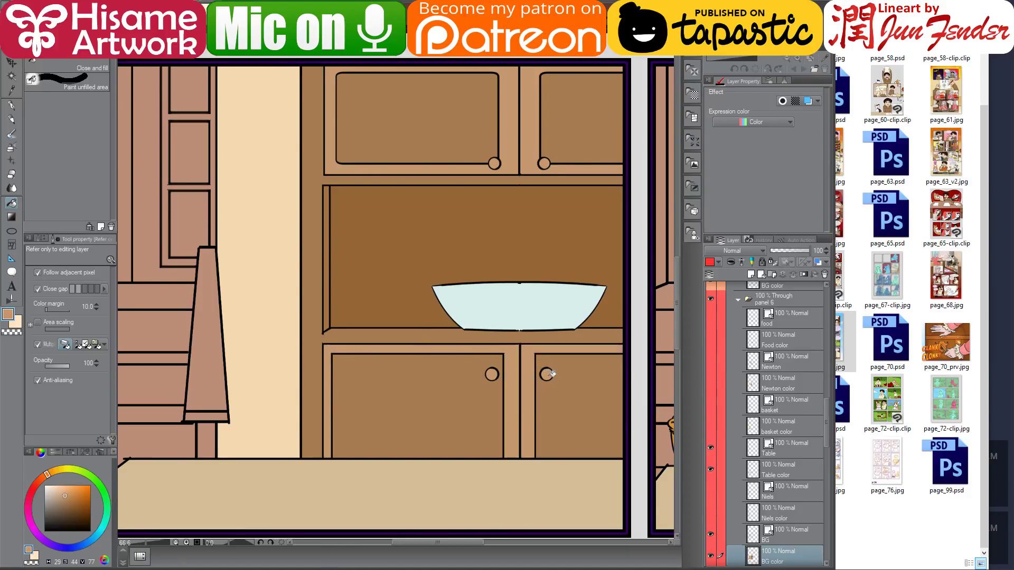
Sample the dark reddish brown of the woodwork behind the boy in page_70's first panel
scroll(539, 324, "down", 1)
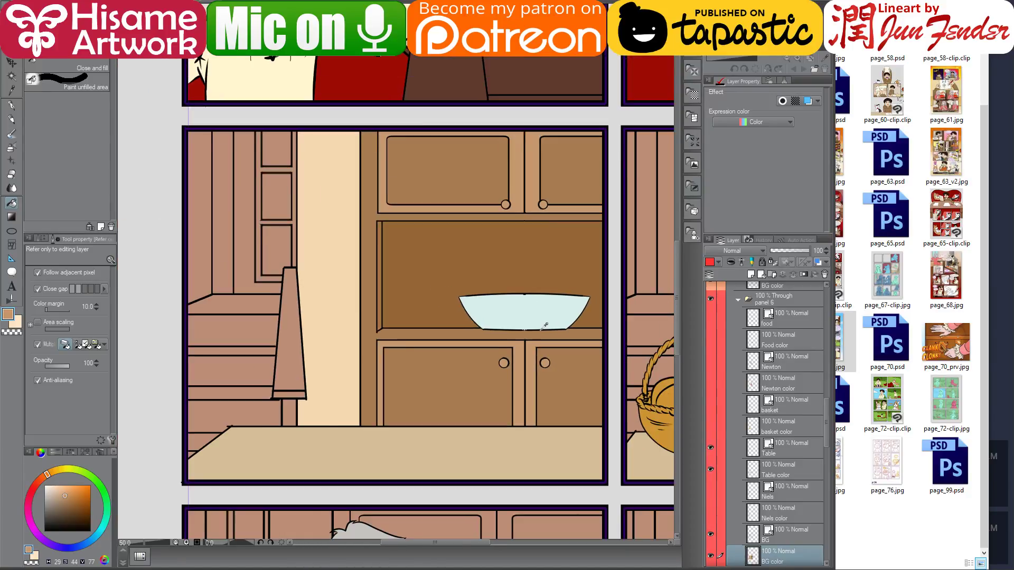
scroll(545, 325, "down", 2)
scroll(326, 338, "up", 1)
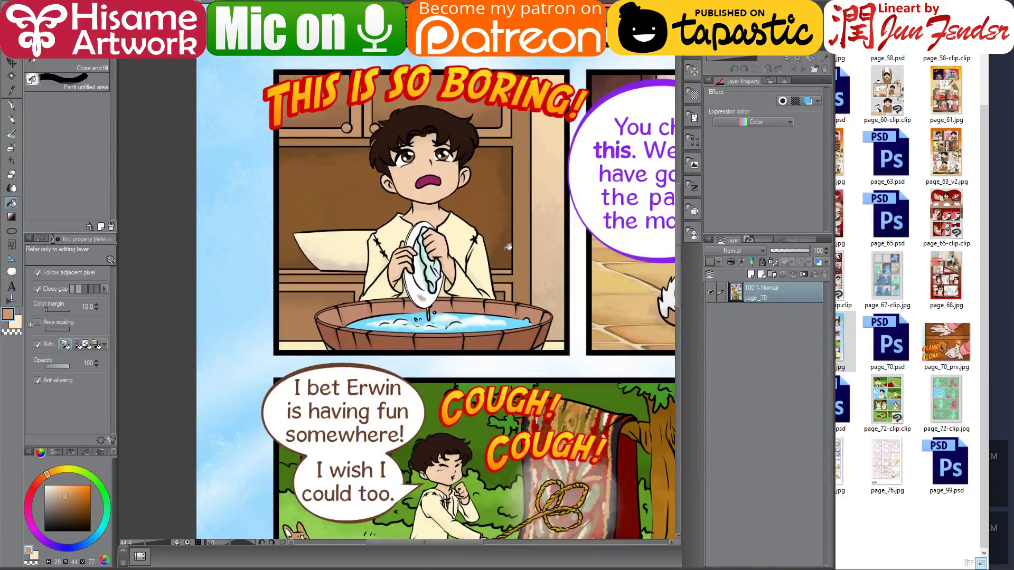
scroll(372, 316, "down", 2)
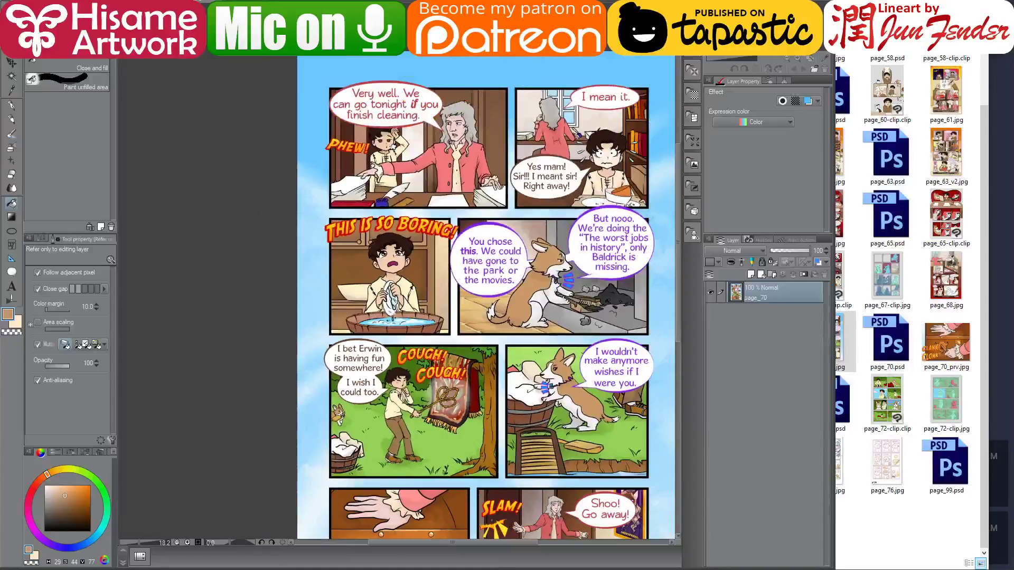
scroll(346, 160, "up", 3)
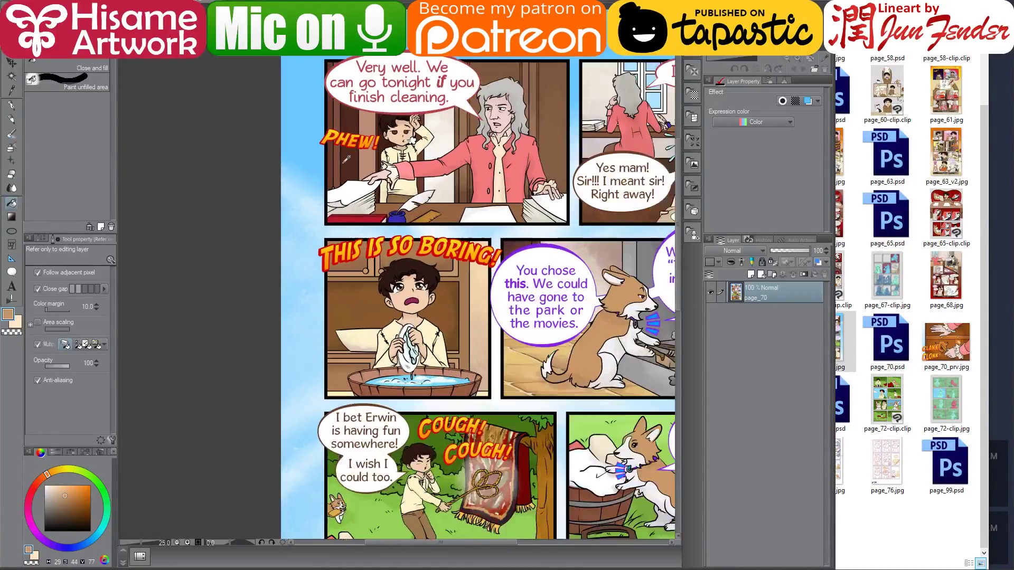
left_click(349, 160, "alt")
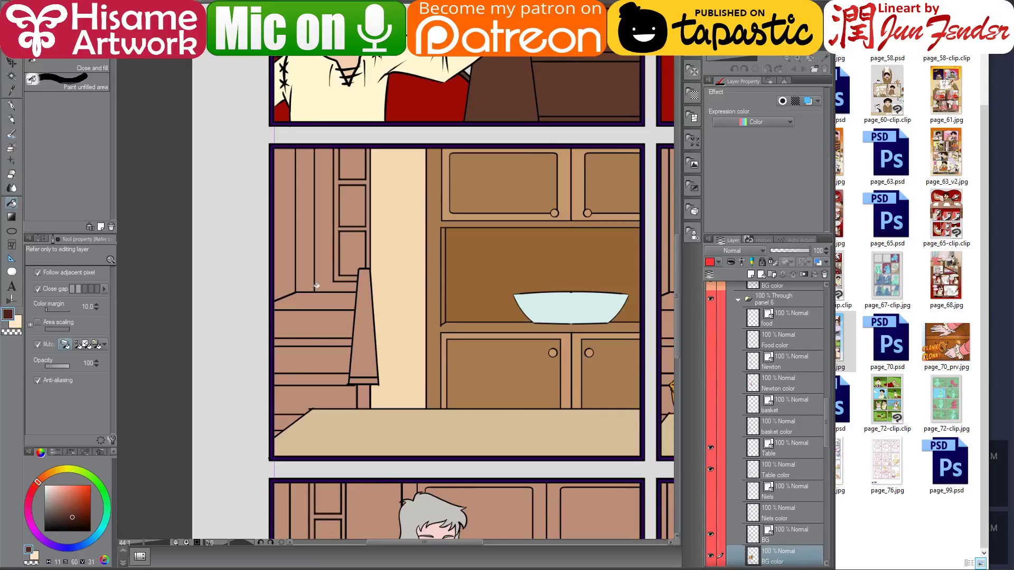
Fill the stepped woodwork below the window with dark reddish browns, varying the brightness between its top surface, fronts and narrow ledges
left_click(311, 302)
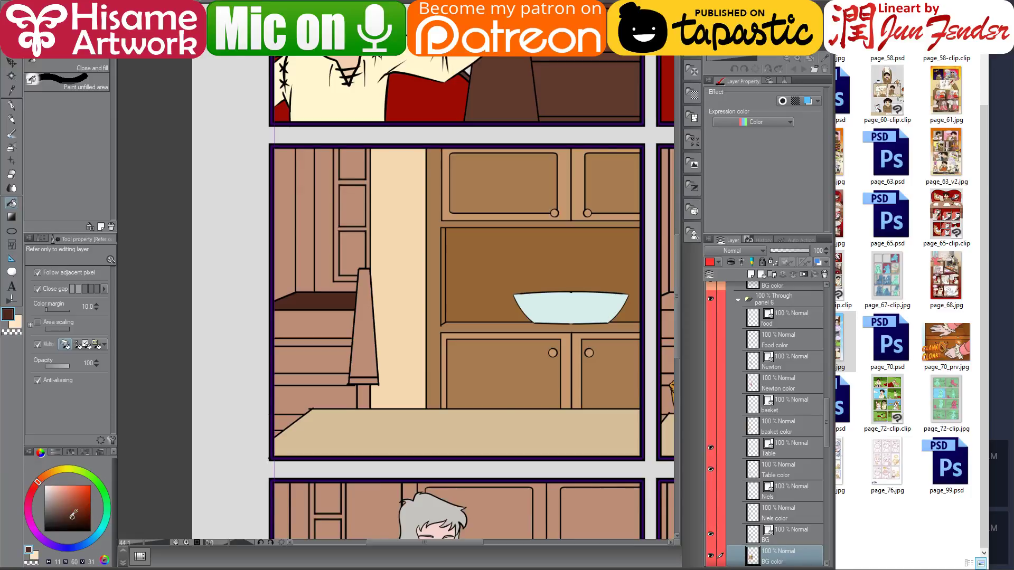
left_click(333, 323)
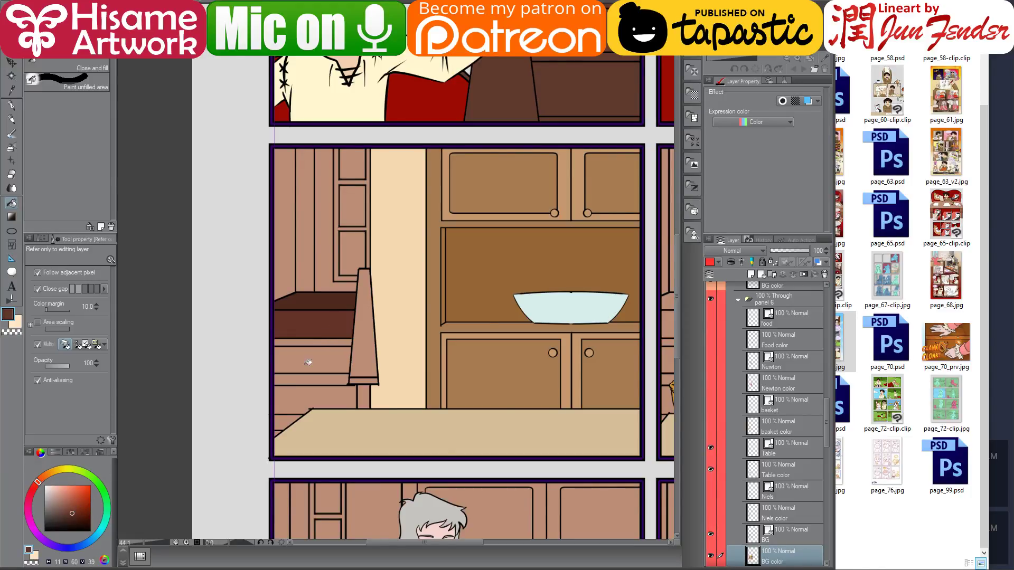
left_click(69, 509)
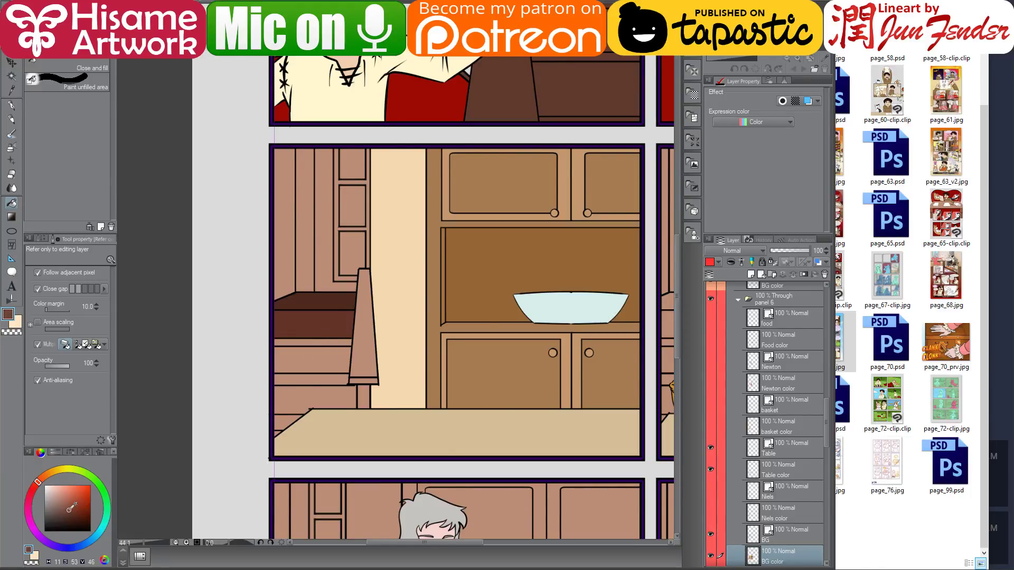
left_click(329, 342)
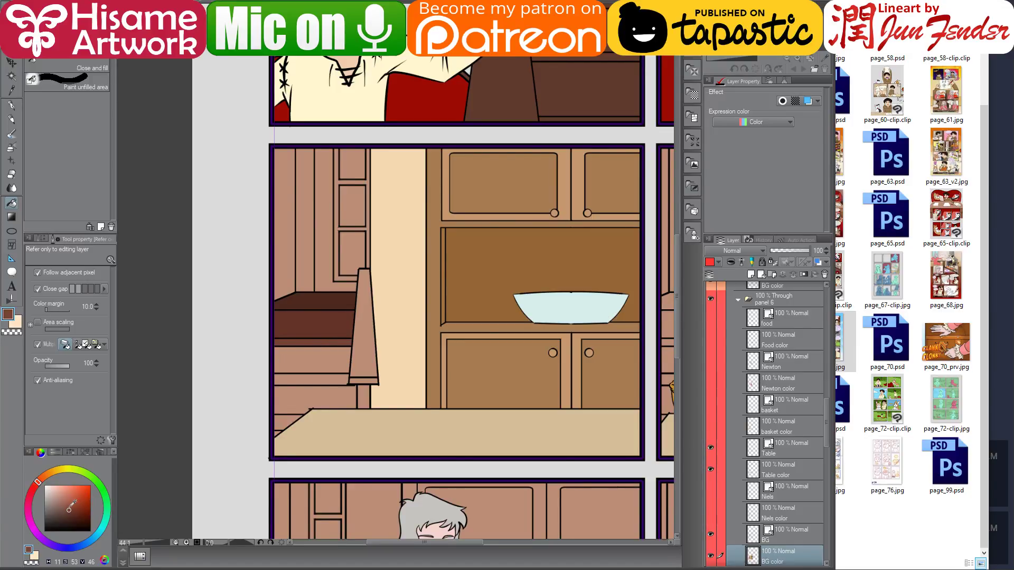
left_click(313, 356)
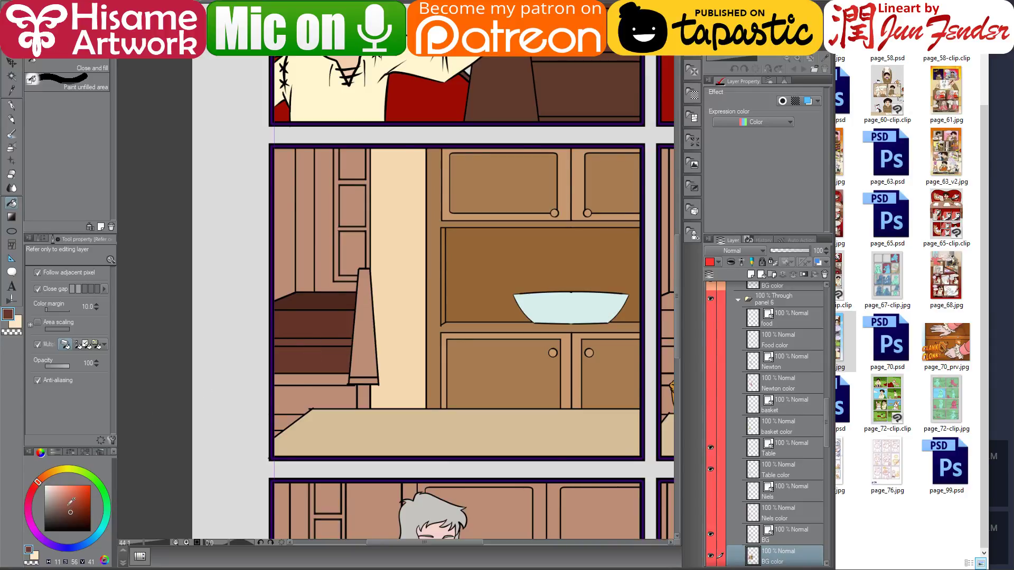
left_click(67, 505)
left_click(308, 382)
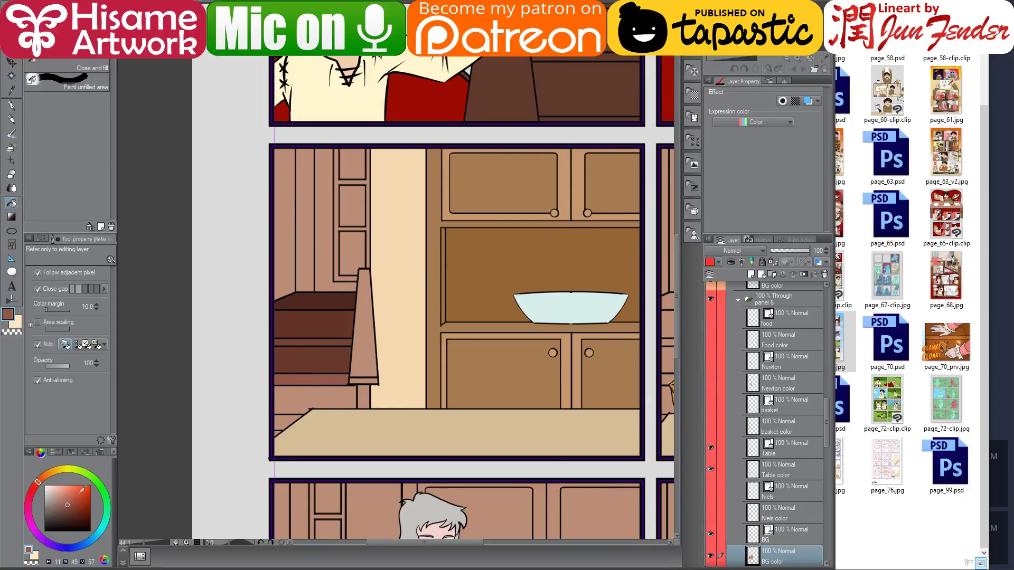
left_click(69, 510)
left_click(301, 393)
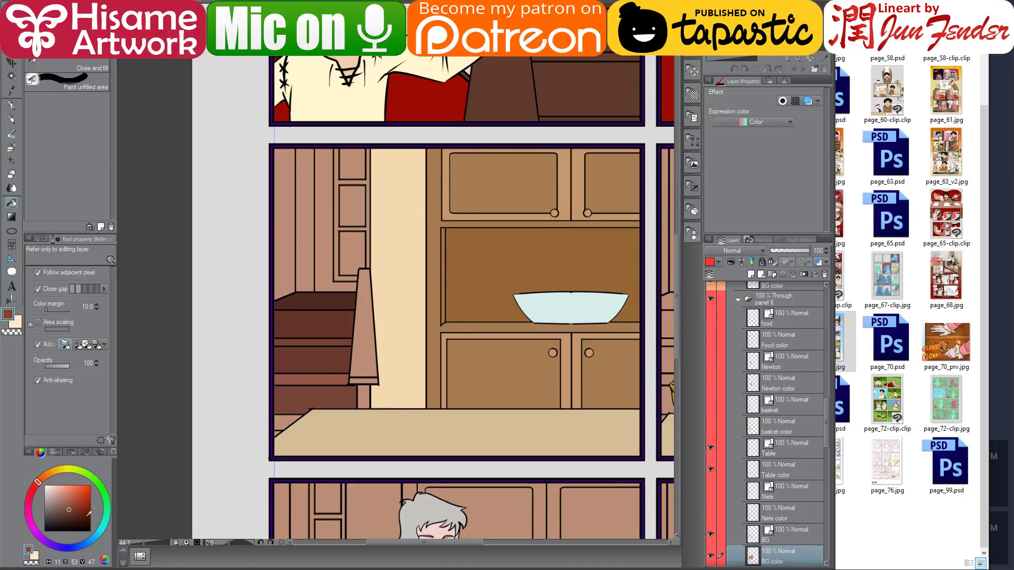
Fill the stepped woodwork's lowest front with reddish brown and the narrow piece beneath the tapered post with a darker one (H 12, S 60, V 41)
left_click(64, 501)
left_click(286, 417)
left_click(66, 506)
left_click(311, 389, "alt")
left_click(365, 393)
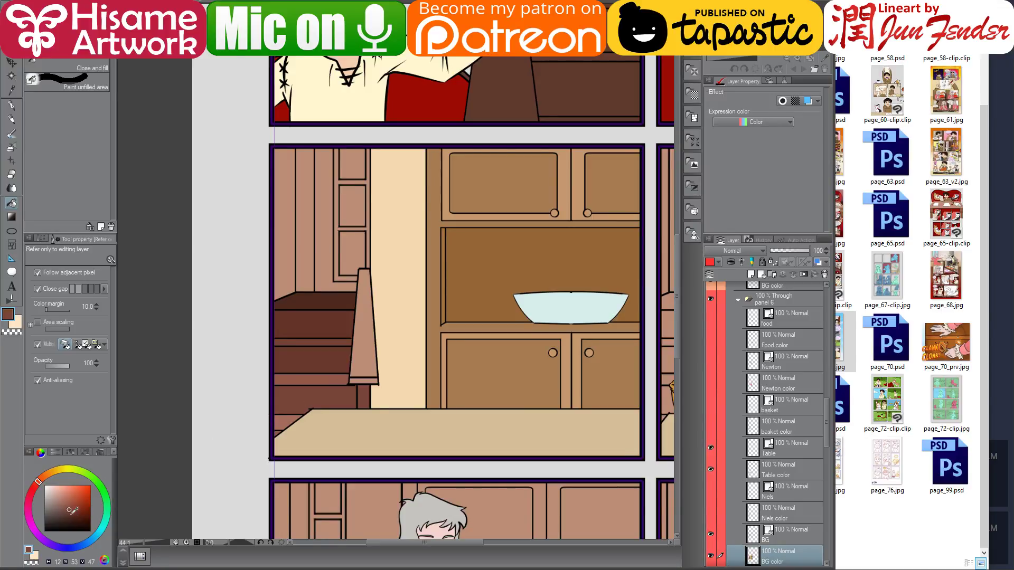
left_click(72, 512)
left_click(367, 389)
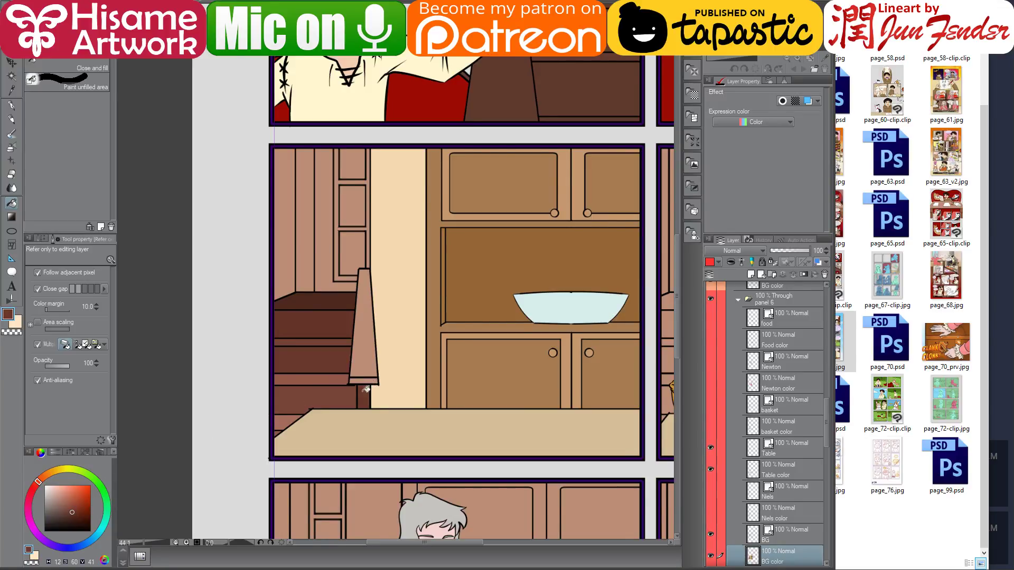
Fill the tapered post's base edge with the woodwork's reddish brown and its body with a lighter tone (H 12, S 35, V 67)
left_click(326, 375, "alt")
left_click(375, 378)
left_click(288, 417, "alt")
left_click(372, 379)
left_click_drag(65, 500, 59, 497)
left_click(60, 501)
left_click(371, 337)
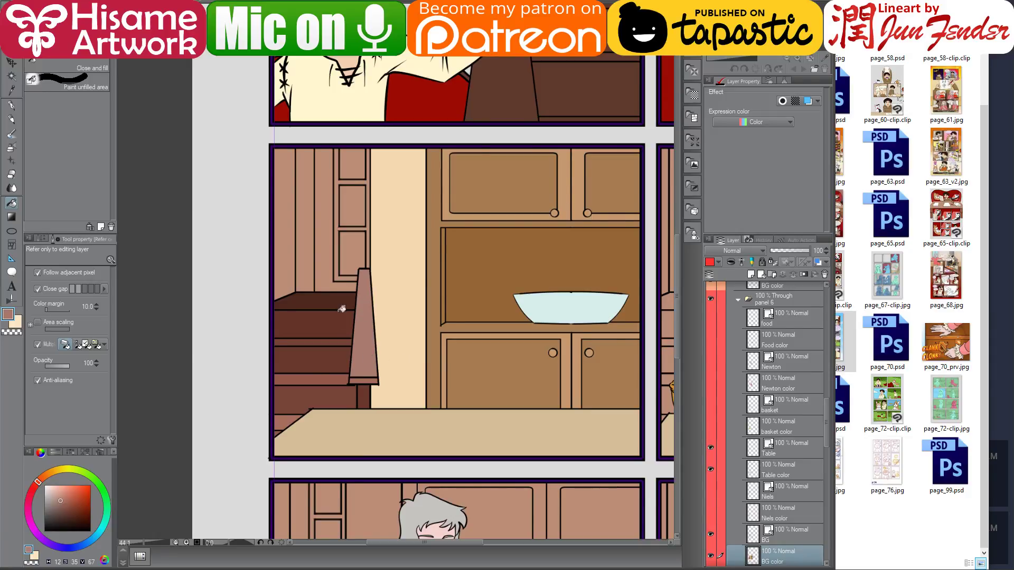
Fill the strips beside the window with the woodwork's dark brown, the wall's cream and a darker tan (H 35, S 46, V 69)
left_click(304, 296, "alt")
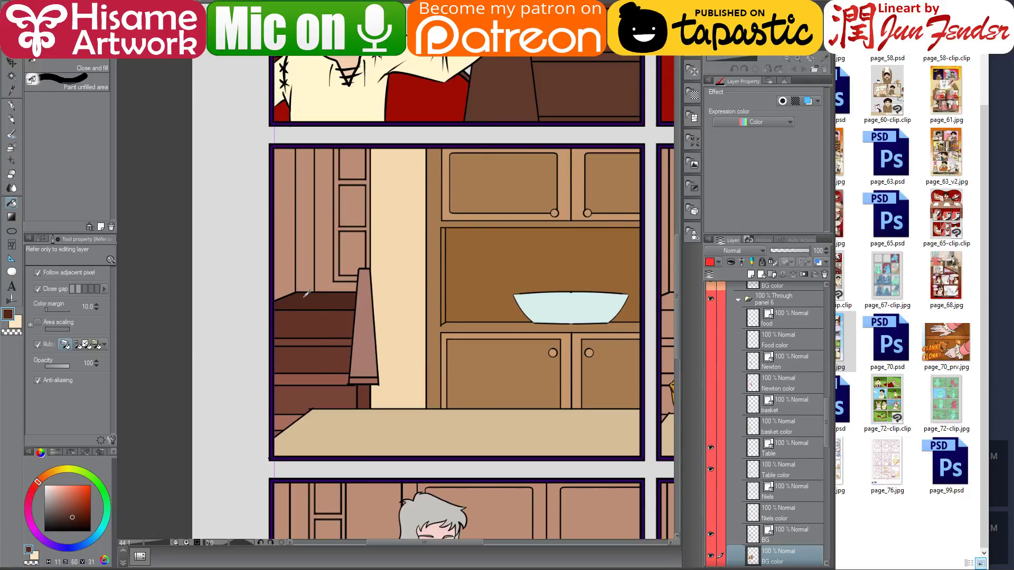
left_click(293, 269)
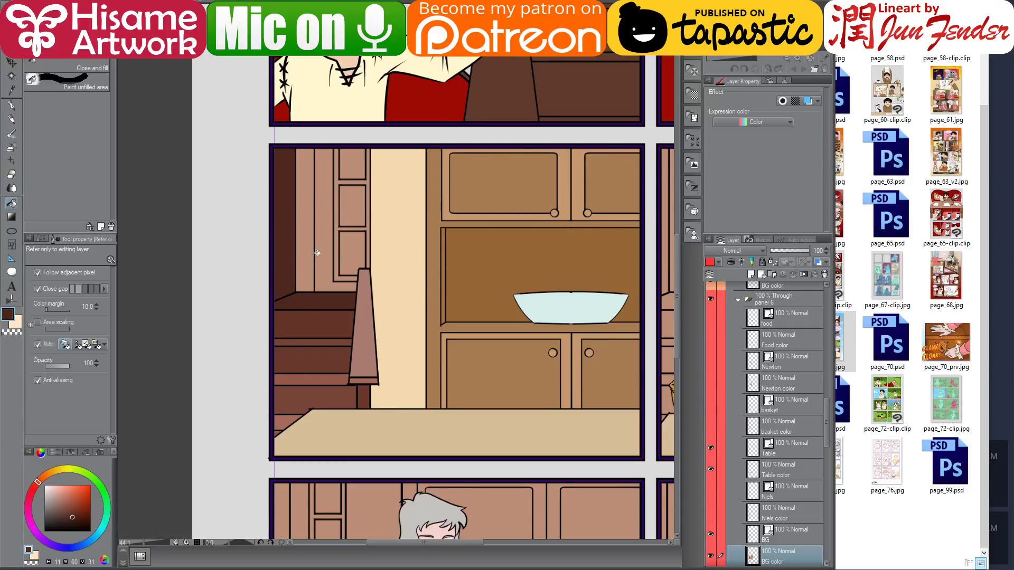
left_click(396, 221, "alt")
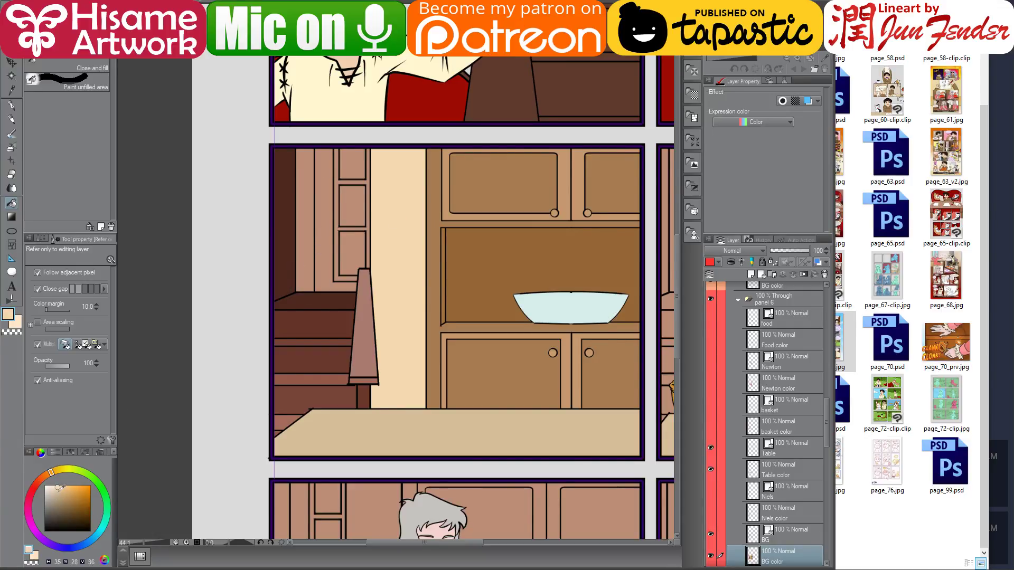
left_click(62, 491)
left_click(312, 249)
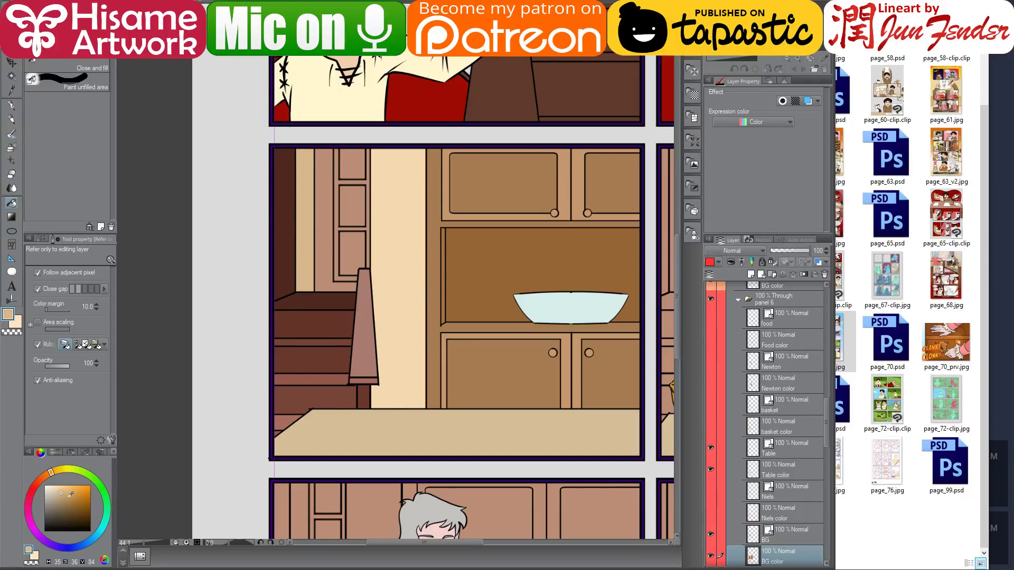
left_click(65, 500)
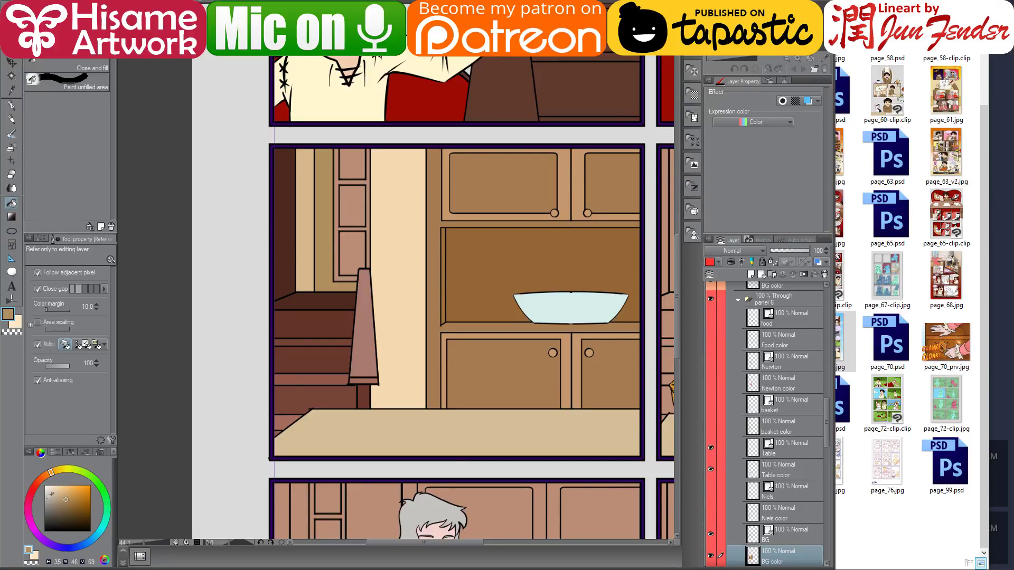
Fill the window frame with off-white (H 35, S 10, V 96) and its three panes with light blue (H 193, S 38, V 100)
left_click(377, 227, "alt")
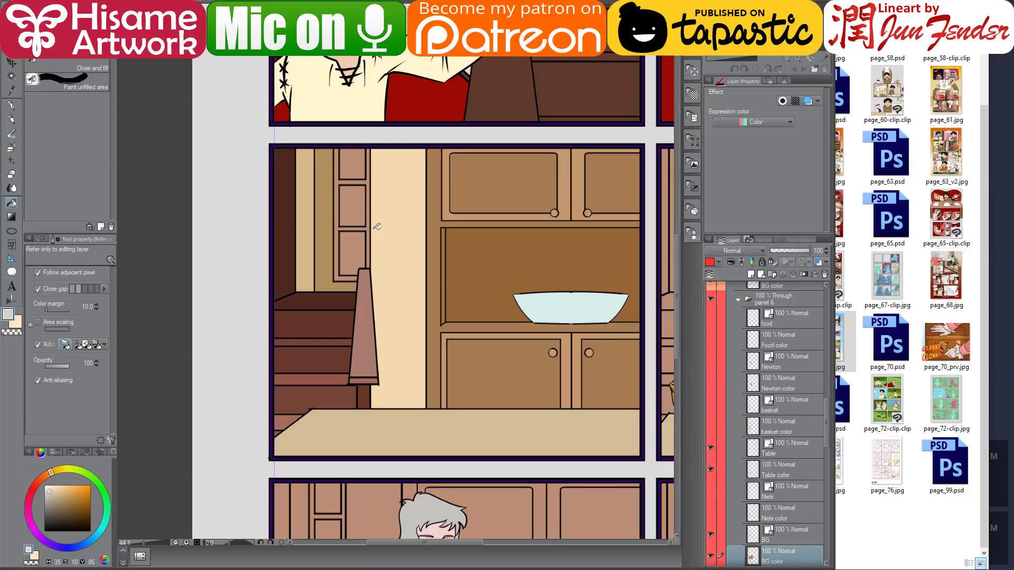
left_click(341, 224)
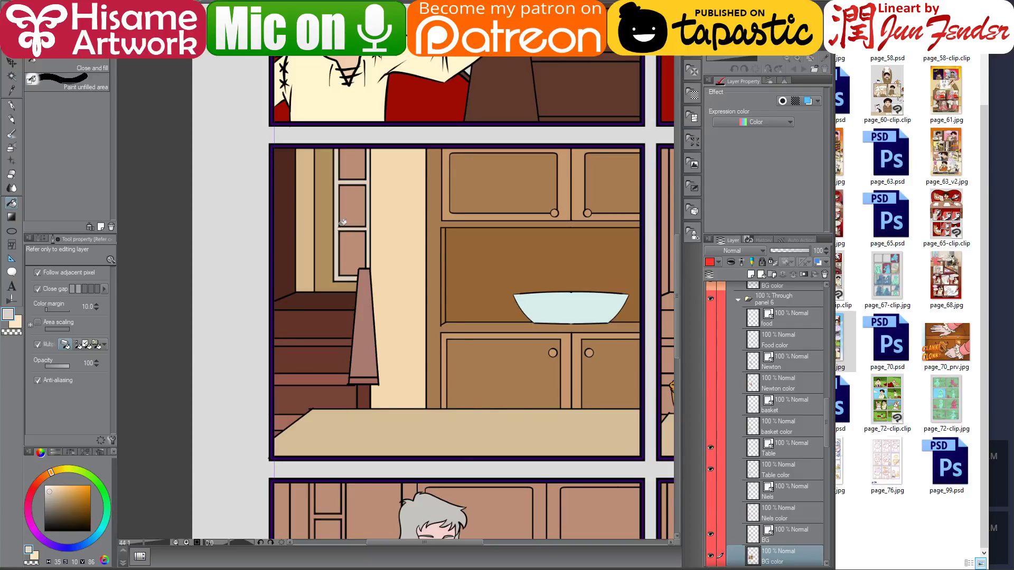
left_click(96, 530)
left_click(62, 485)
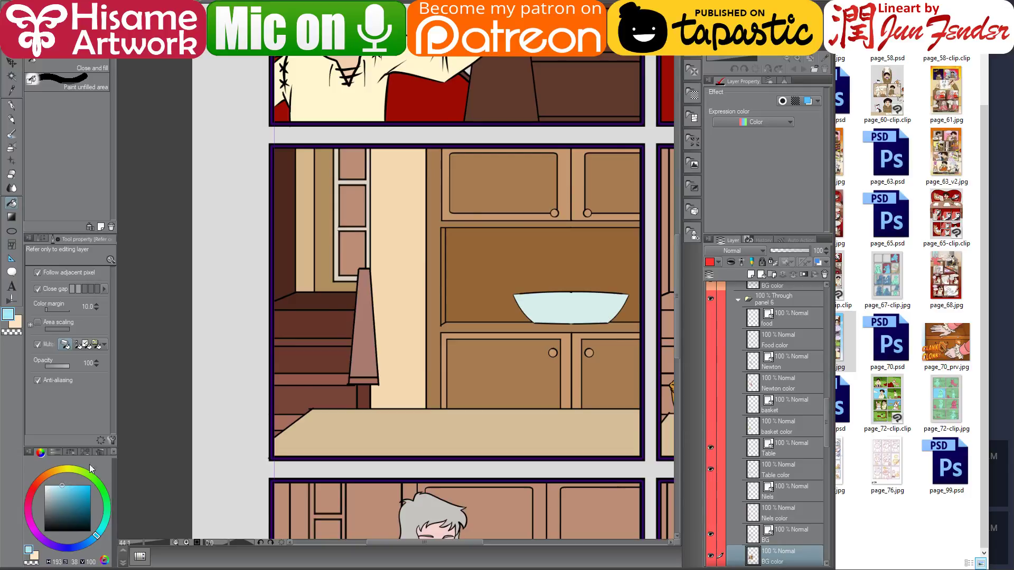
left_click(356, 246)
left_click(355, 206)
left_click(352, 162)
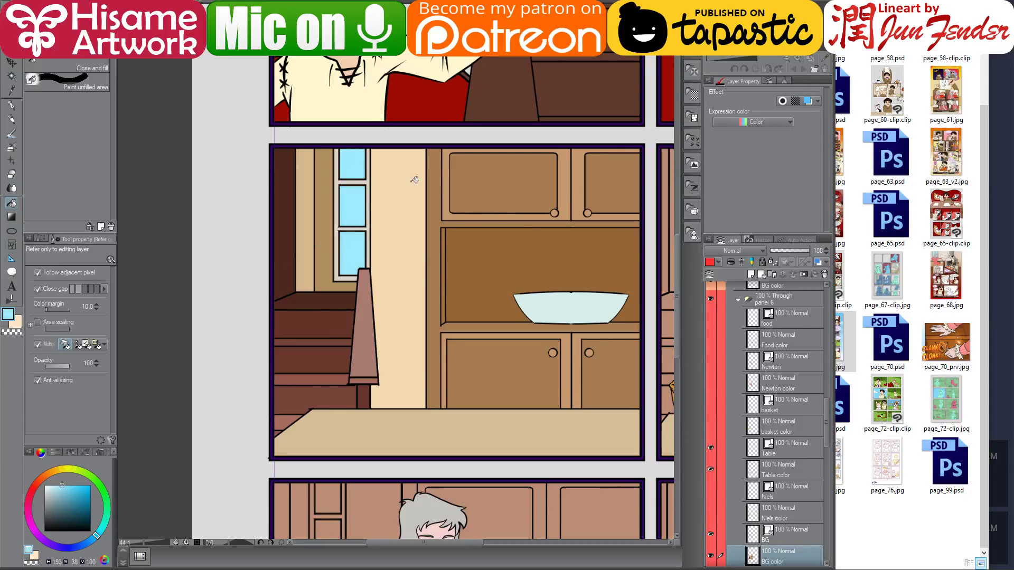
Sample a cream from page_70's washing-up panel and adjust it to tan (H 39, S 30, V 86) for the panel 6 folder's Table color layer
scroll(364, 317, "down", 3)
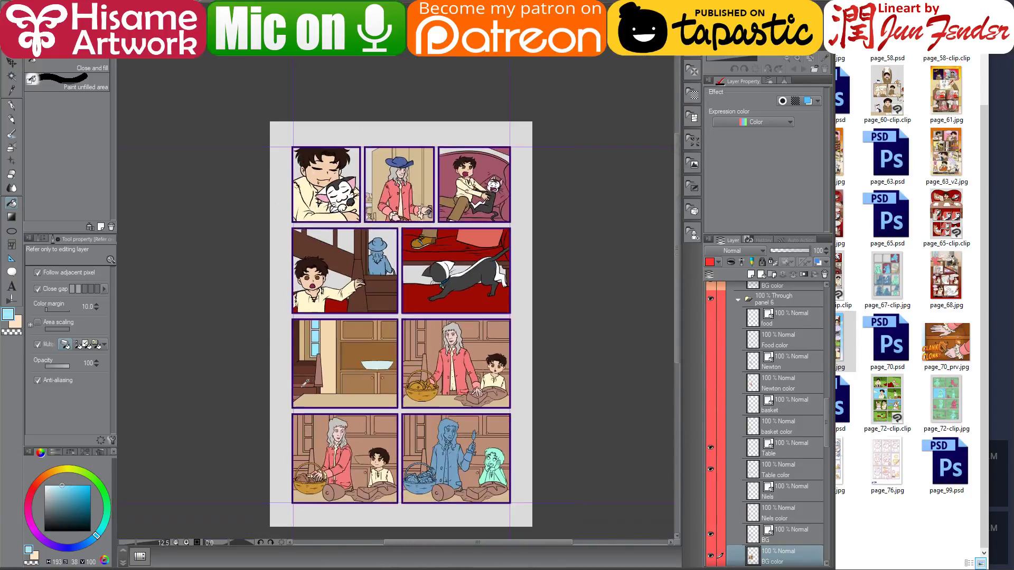
scroll(332, 300, "up", 4)
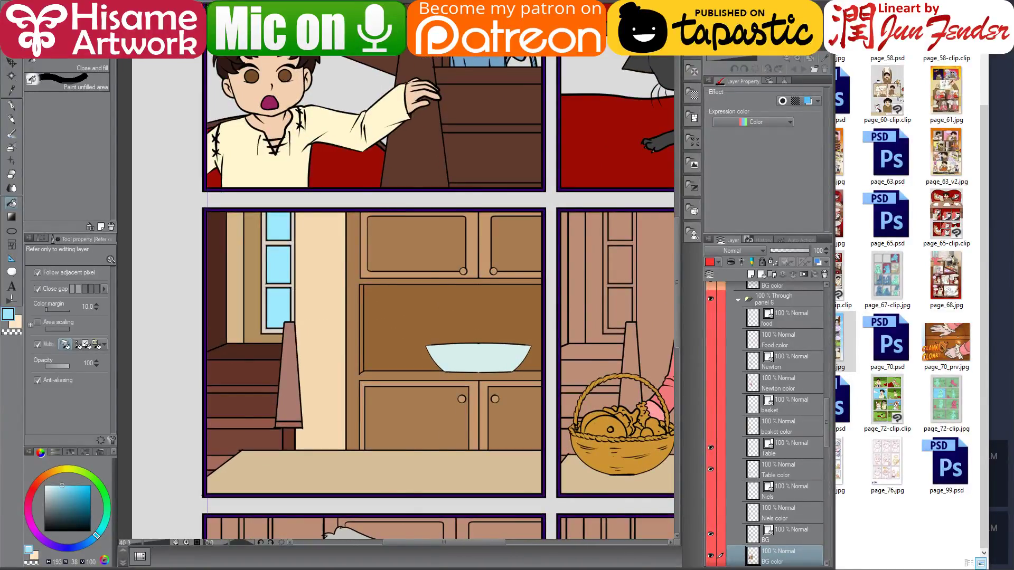
left_click(253, 4)
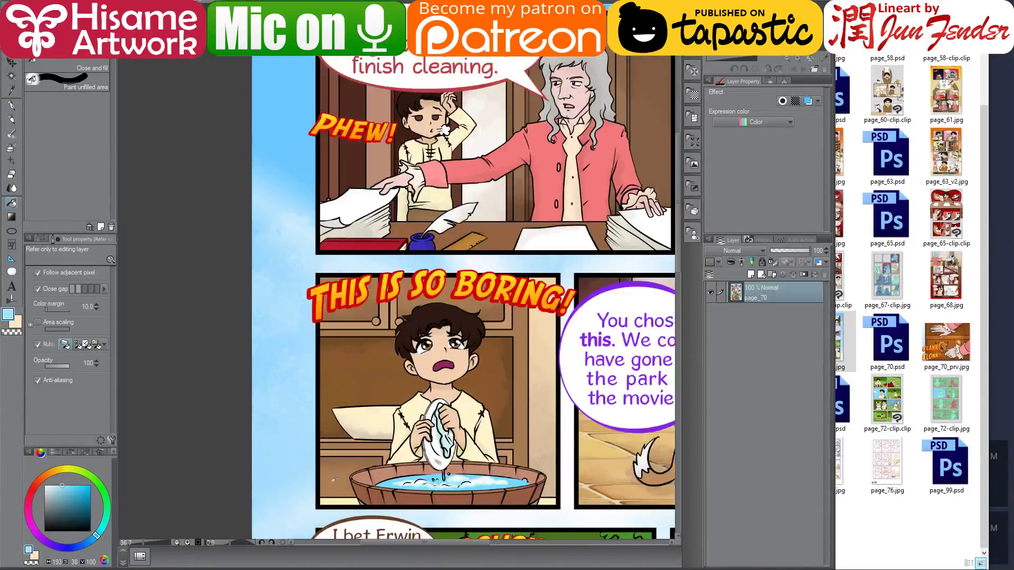
left_click(338, 480, "alt")
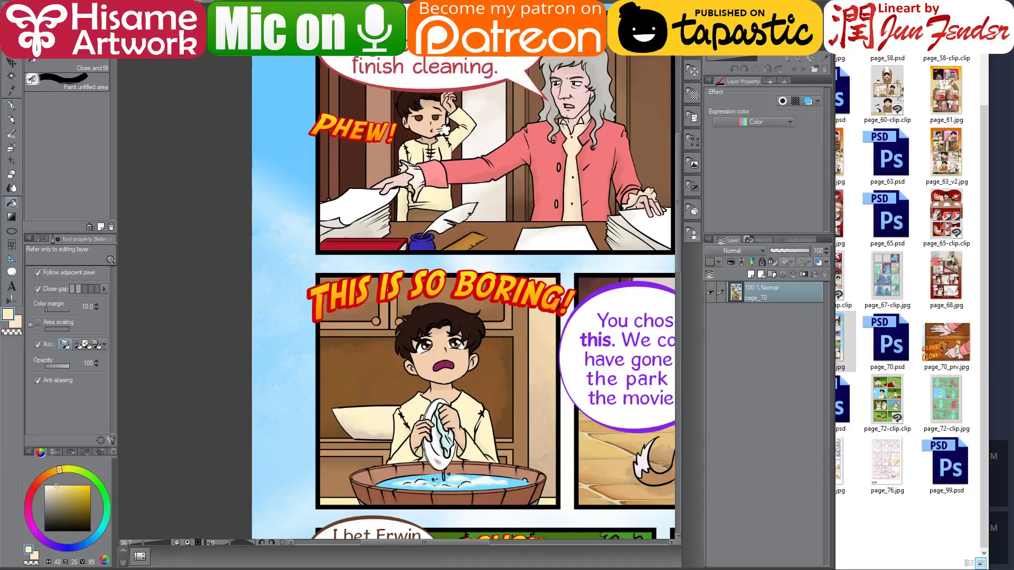
key("ctrl+Tab")
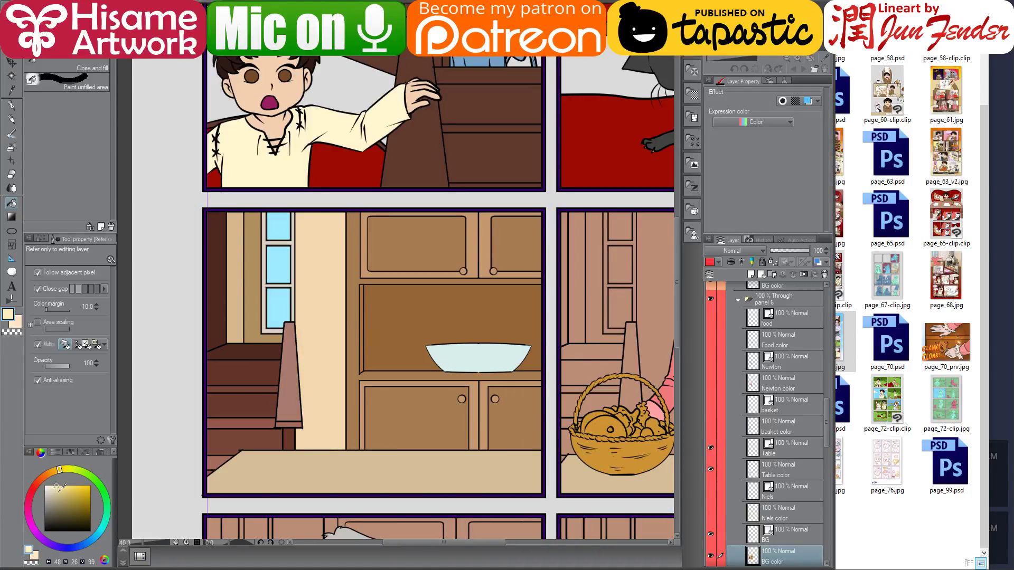
left_click(58, 492)
left_click(53, 470)
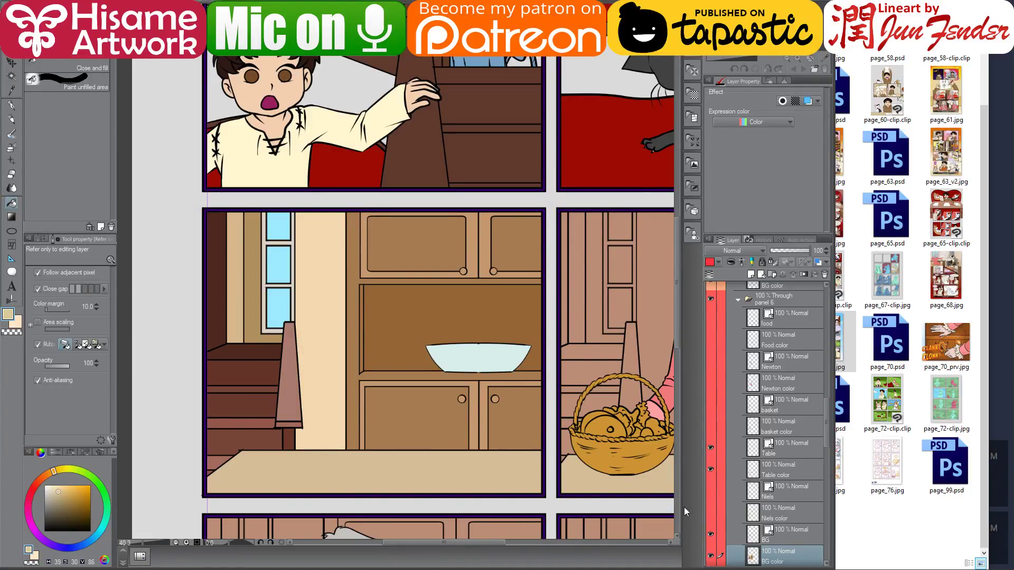
scroll(817, 499, "down", 3)
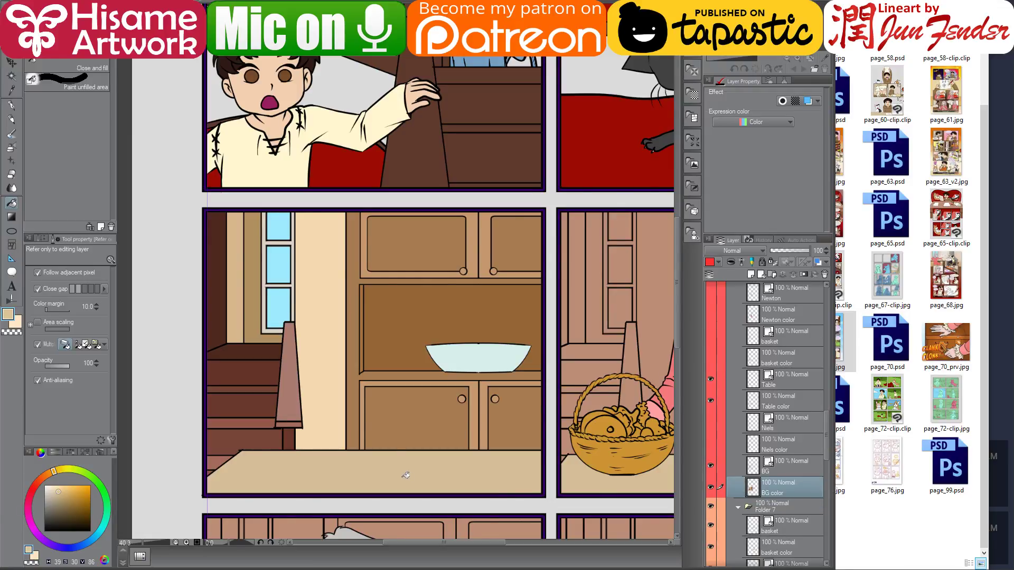
left_click(754, 403)
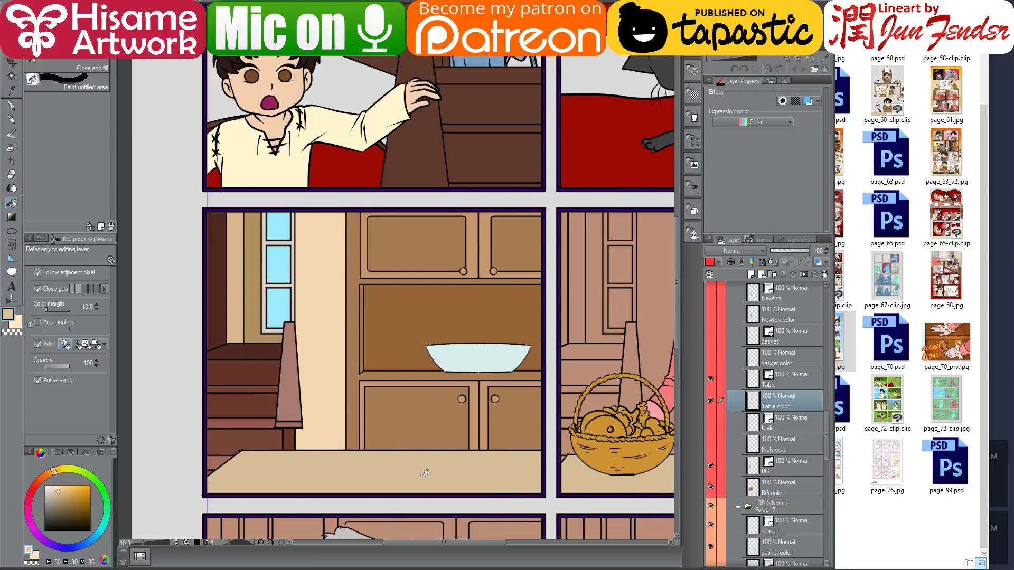
Hide Folder 7's basket, food and character layers, keeping the table and background, and make its BG color layer active
left_click_drag(482, 385, 381, 372)
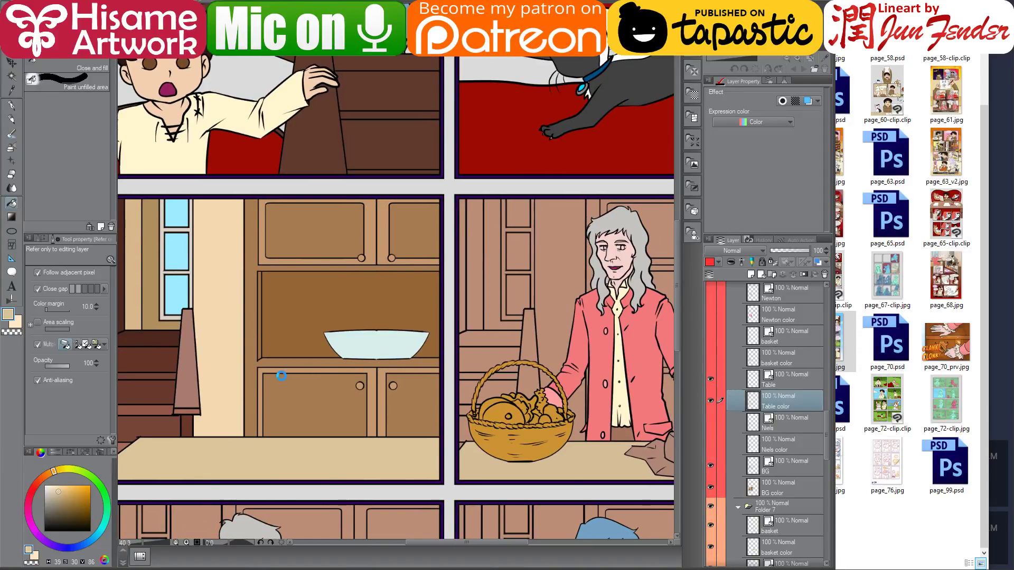
scroll(283, 376, "down", 2)
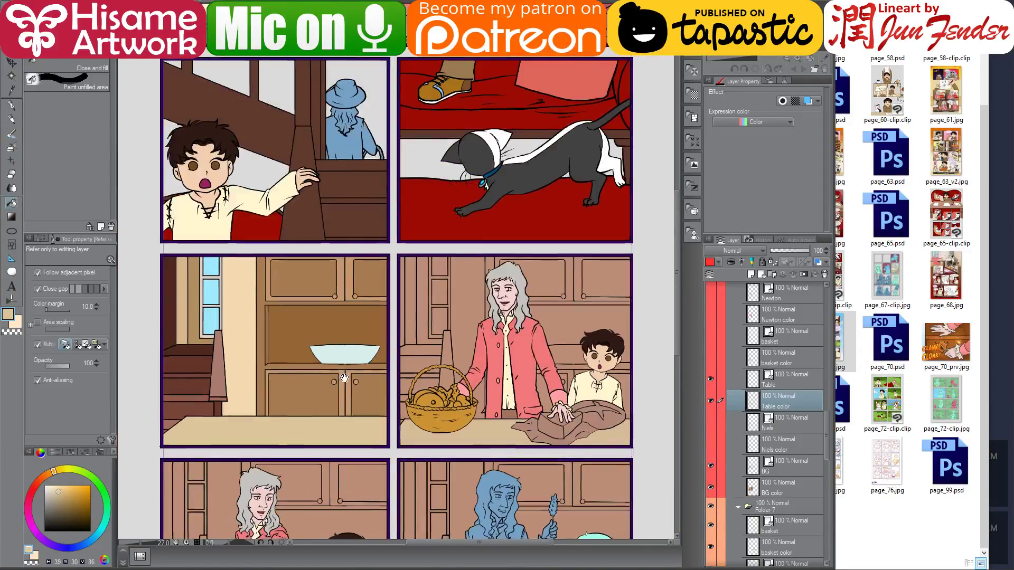
left_click_drag(341, 379, 376, 315)
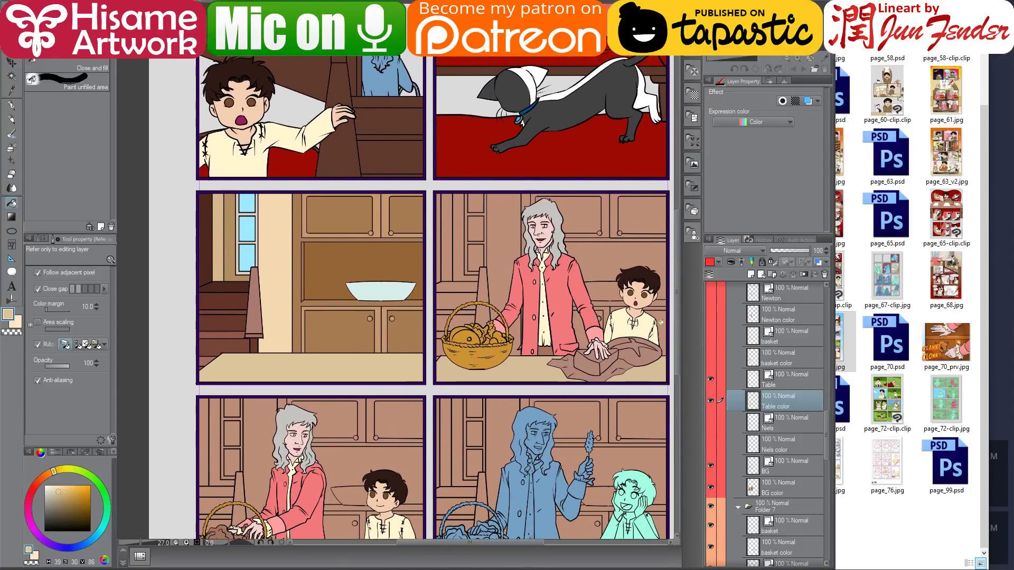
scroll(758, 417, "down", 5)
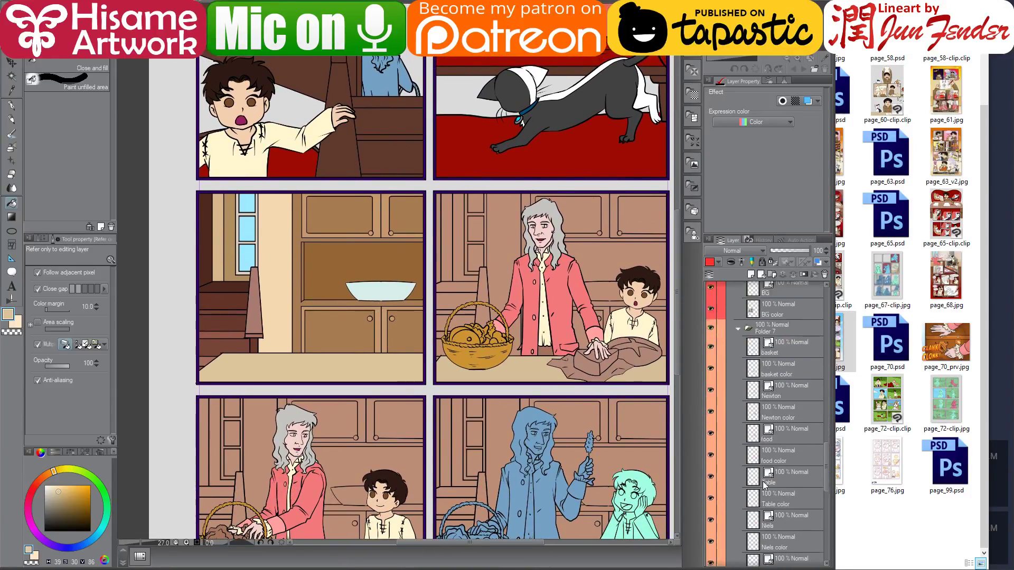
left_click_drag(711, 305, 710, 422)
mouse_move(710, 479)
left_mouse_down()
mouse_move(711, 504)
mouse_move(718, 493)
left_mouse_up()
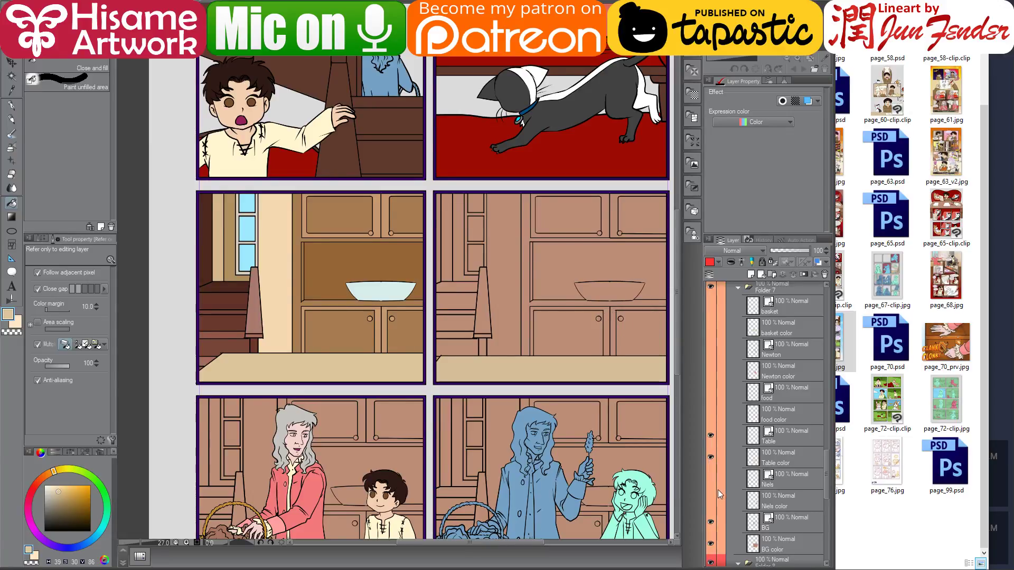
left_click(772, 541)
Fill the next panel's bowl with the finished panel's pale blue and its open shelf back with the matching darker brown
left_click(404, 281, "alt")
left_click(609, 289)
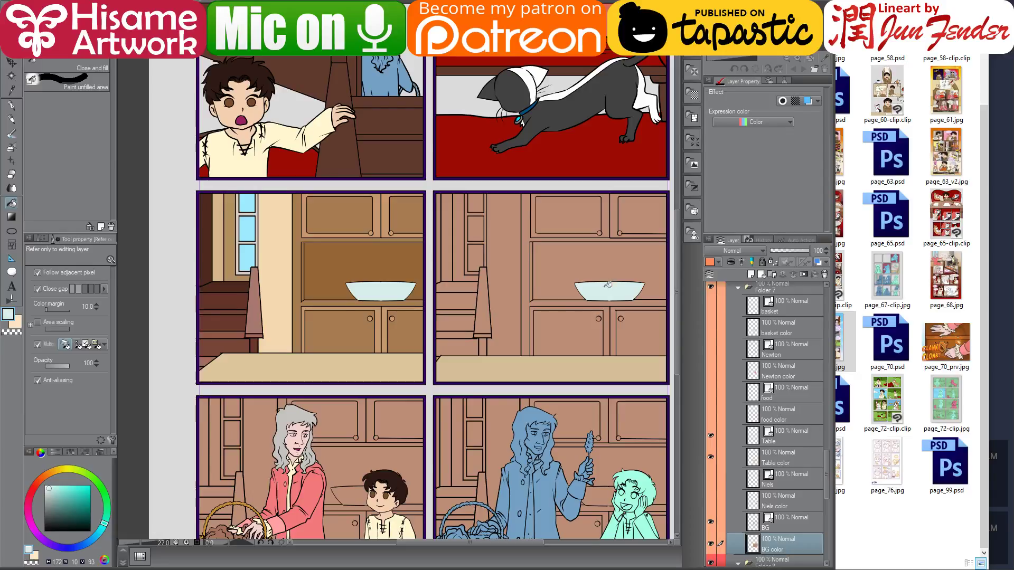
left_click(372, 260, "alt")
left_click(583, 258)
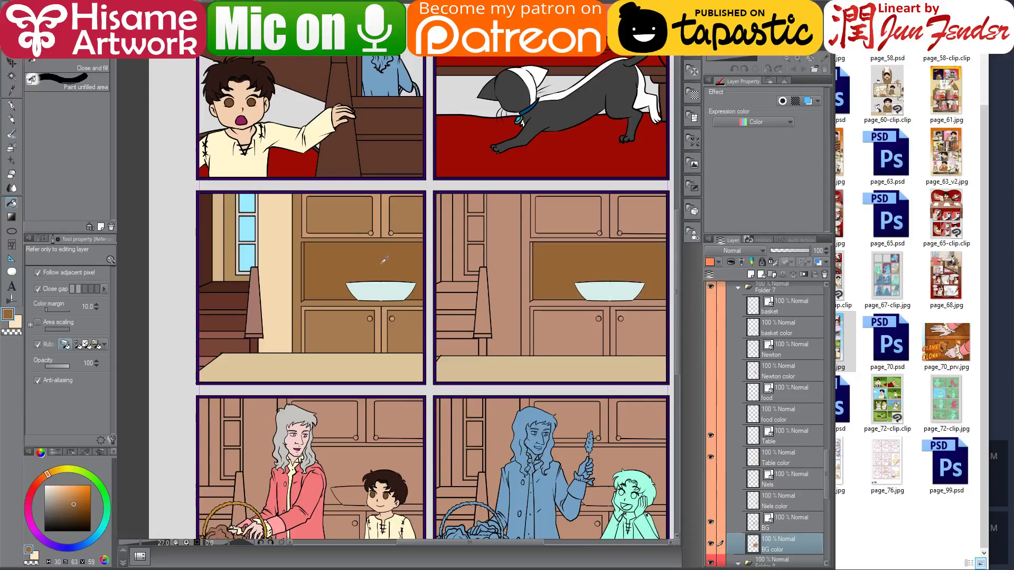
Fill the cupboard's narrow side and its upper and lower doors with brown (H 30, S 48, V 68), matching the finished kitchen panel
left_click(307, 262, "alt")
left_click(69, 500)
left_click(67, 500)
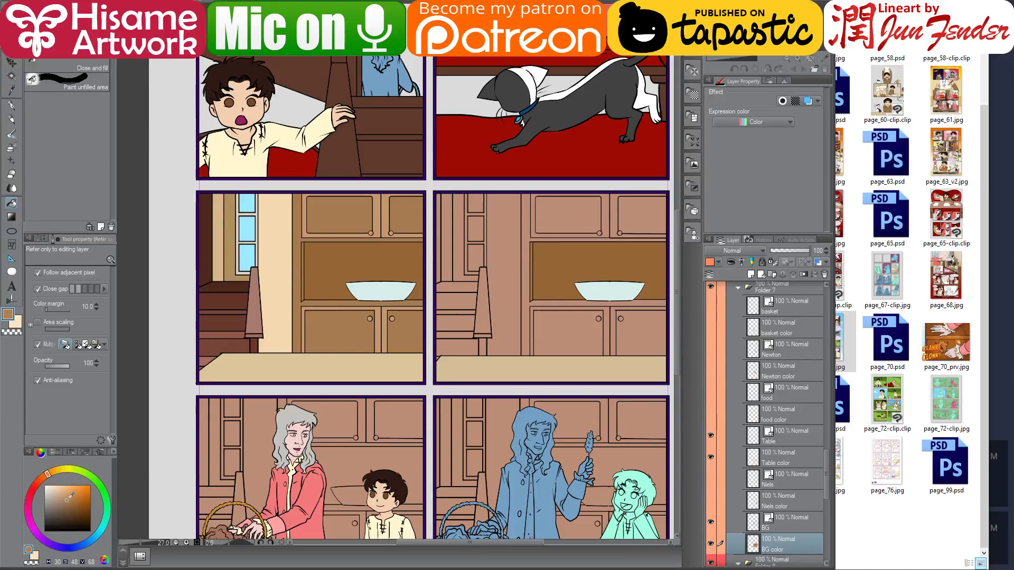
left_click(529, 231)
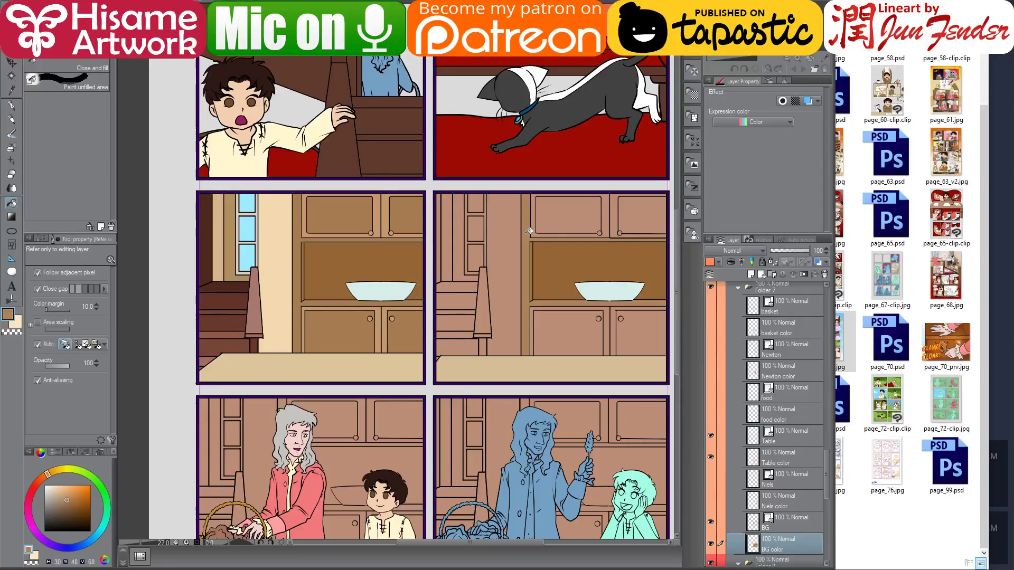
left_click(631, 330)
left_click(568, 333)
left_click(568, 214)
left_click(640, 208)
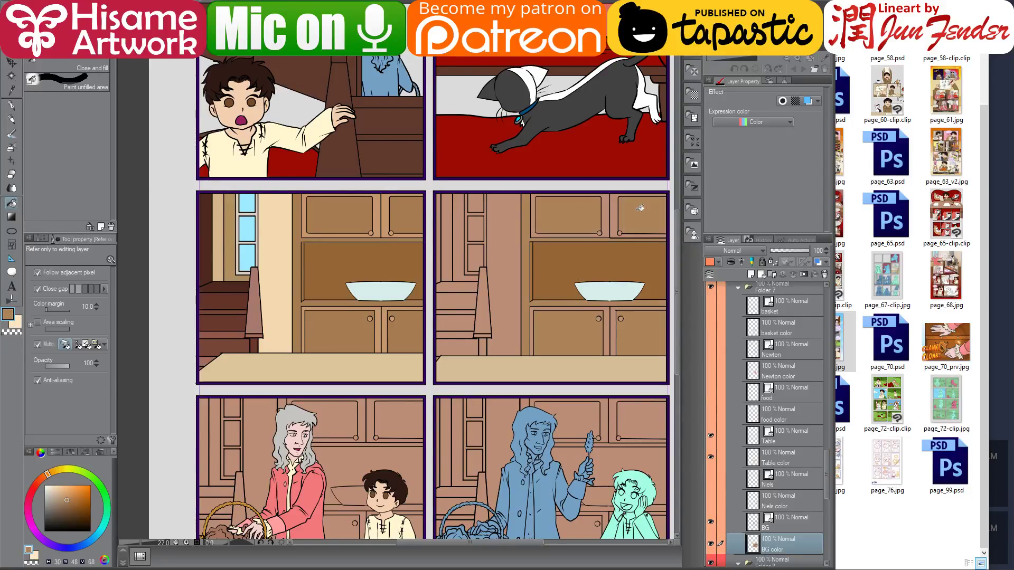
Fill the frames around the upper and lower cupboard doors with a lighter brown based on the finished panel's cupboard
left_click(389, 222, "alt")
left_click(62, 495)
left_click(537, 232)
left_click(622, 228)
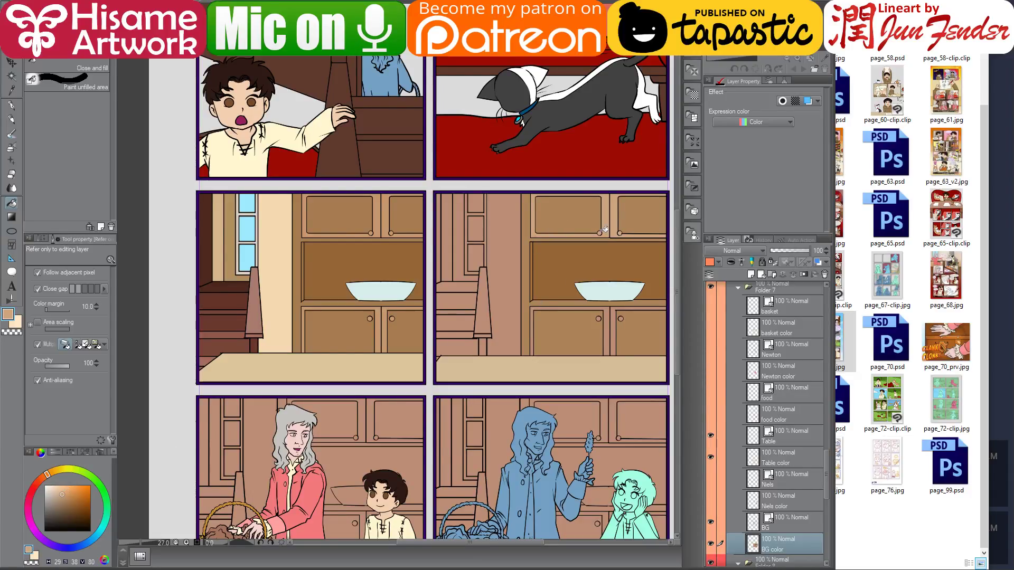
left_click(606, 319)
left_click(627, 317)
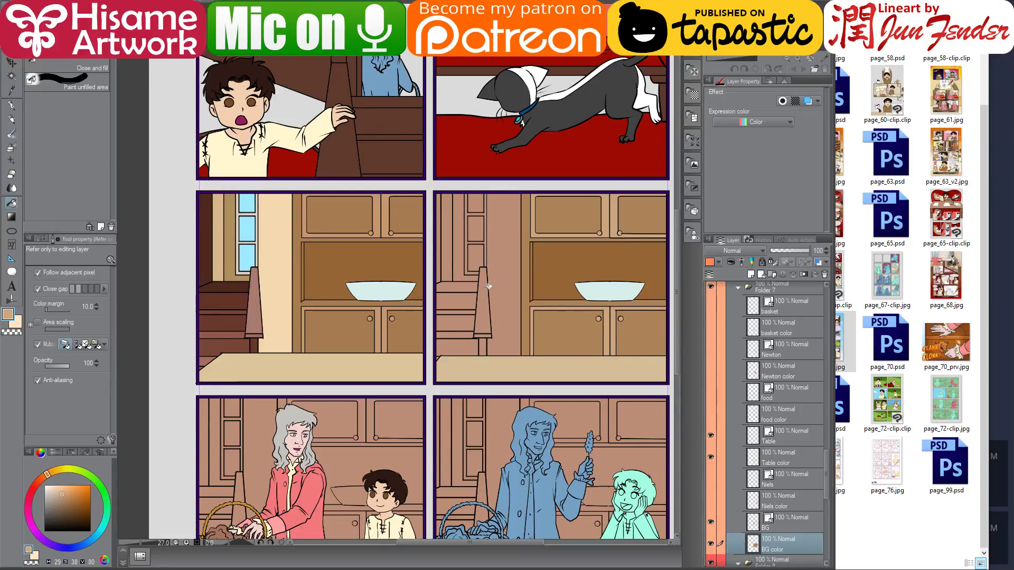
Fill the next panel's wall with the finished panel's cream (H 35, S 28, V 96) and the tapered post with its reddish brown
left_click(266, 266, "alt")
left_click(494, 266)
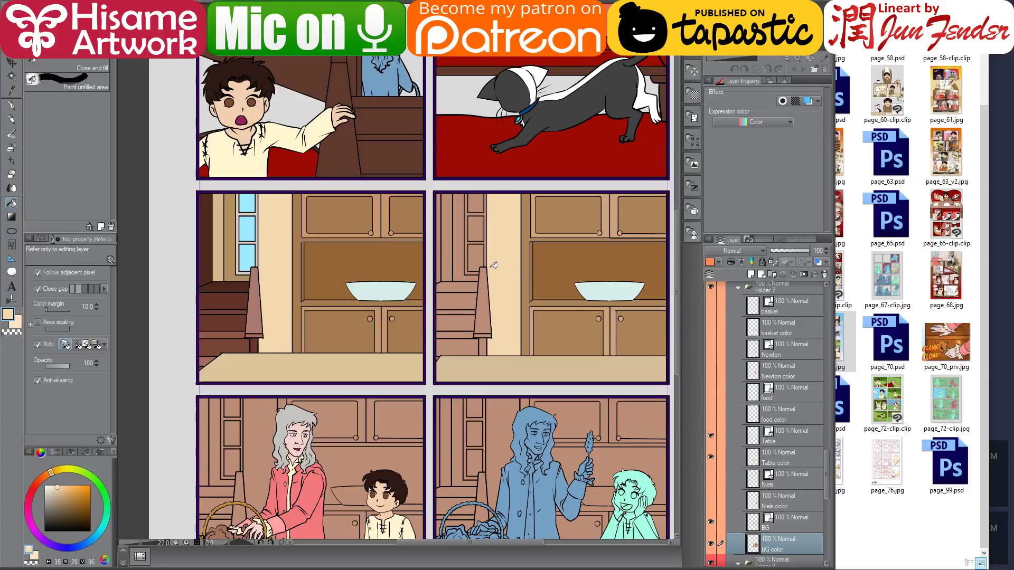
left_click(246, 291, "alt")
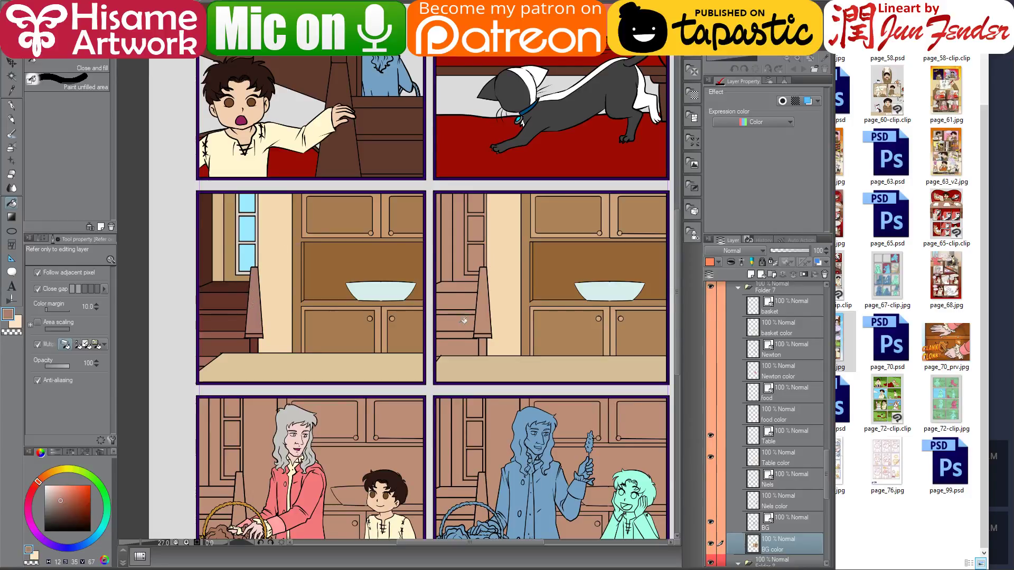
left_click(491, 322)
Fill the top stair surfaces beside the post with dark browns sampled from the finished panel (H 11, S 60, V 31 and V 39)
left_click(260, 332, "alt")
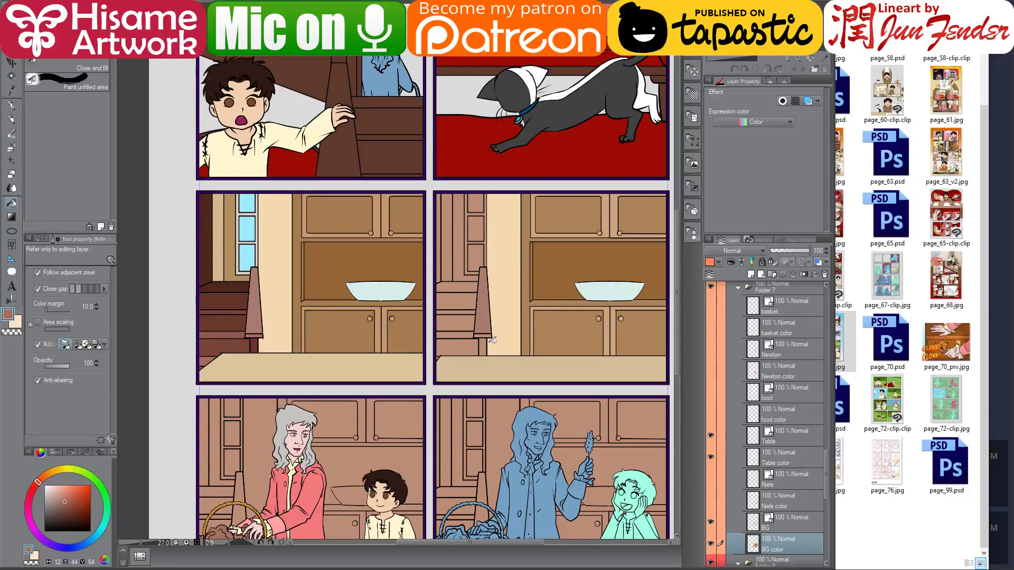
left_click(254, 343, "alt")
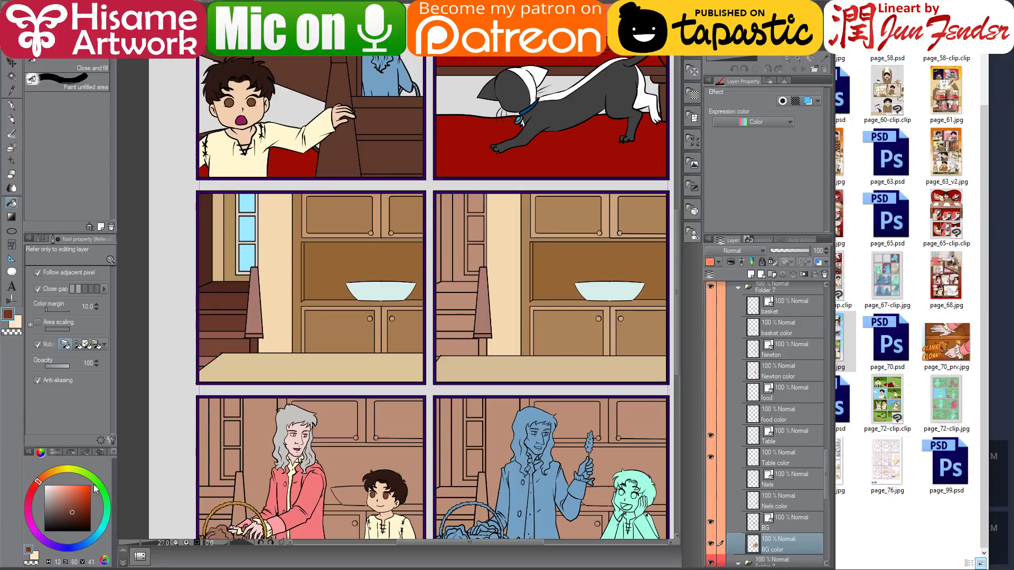
left_click(70, 510)
left_click(251, 293, "alt")
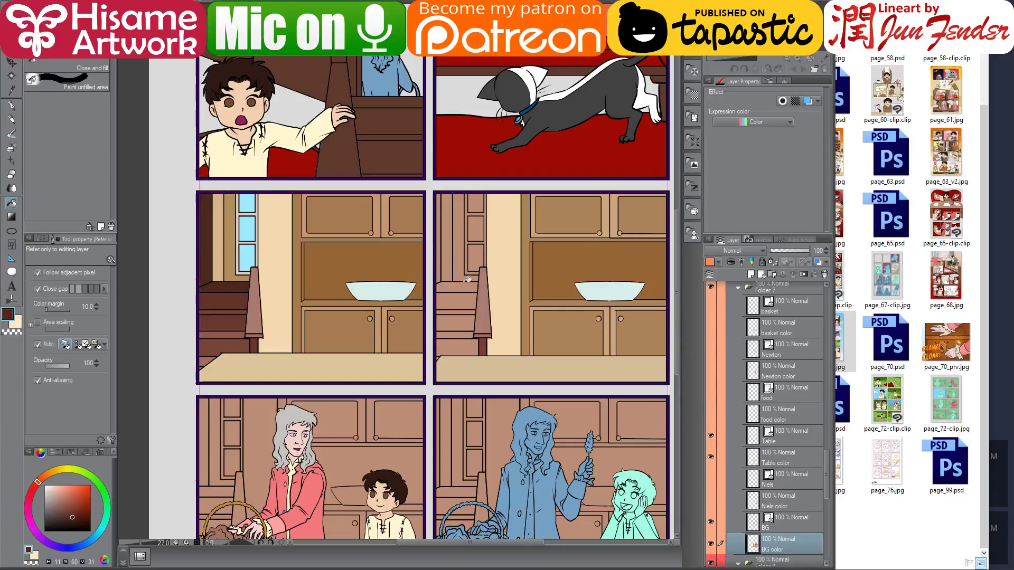
left_click(443, 284)
left_click(231, 300, "alt")
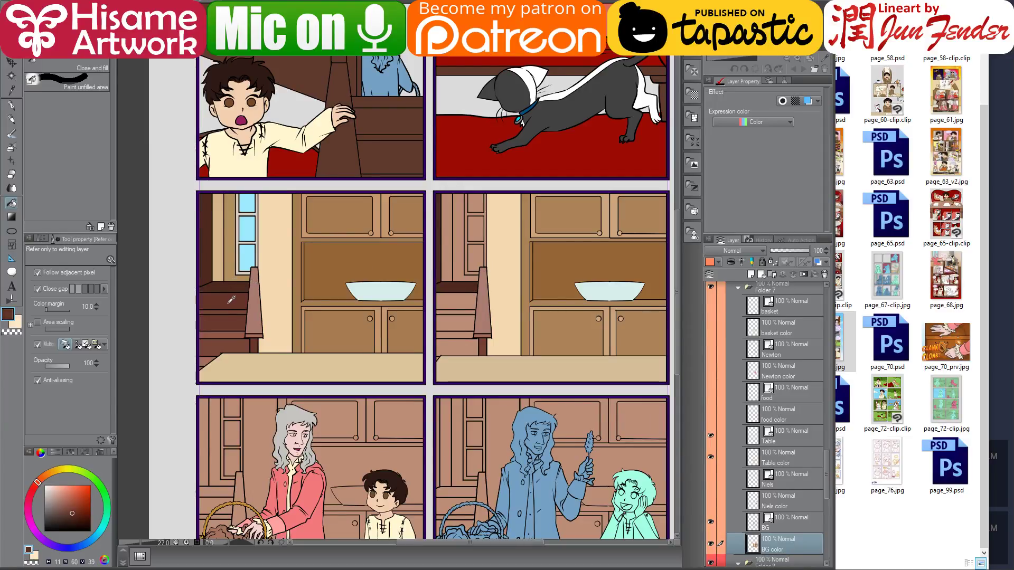
left_click(445, 298)
Fill the remaining lower stair surfaces with the matching reddish browns sampled from the finished kitchen panel
left_click(222, 305, "alt")
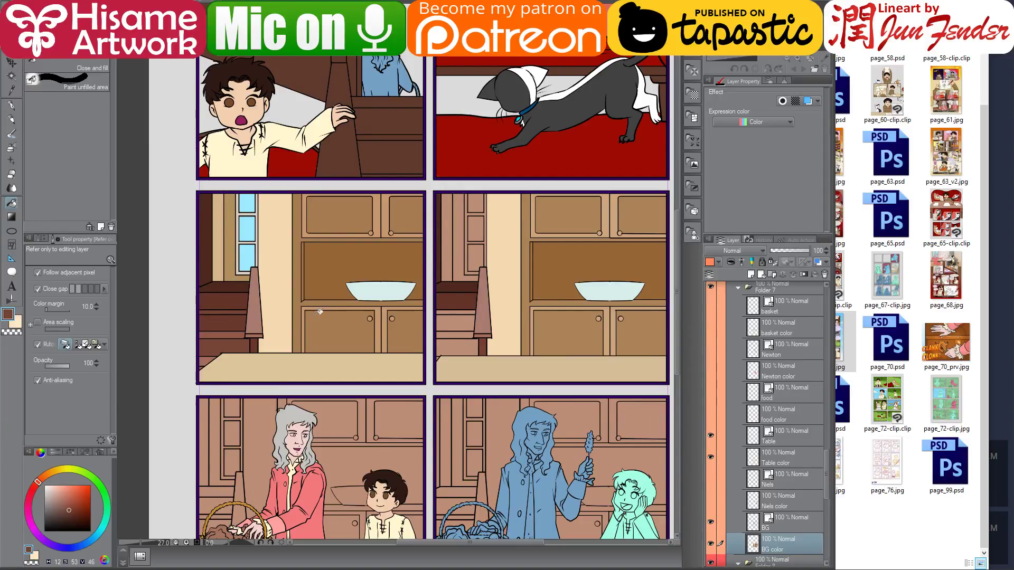
left_click(226, 317, "alt")
left_click(450, 317)
left_click(222, 332, "alt")
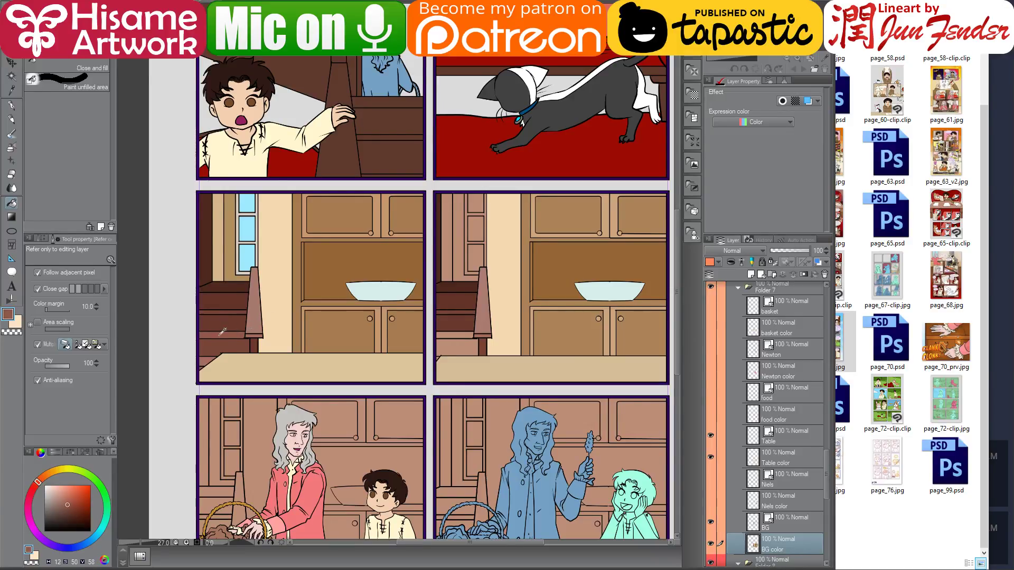
left_click(461, 333)
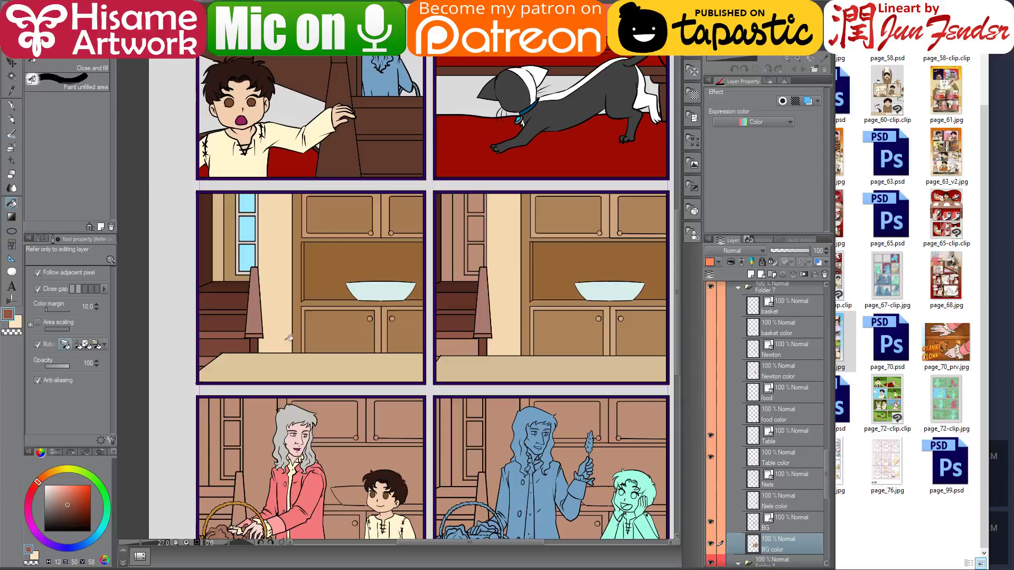
left_click(228, 339, "alt")
left_click(469, 341)
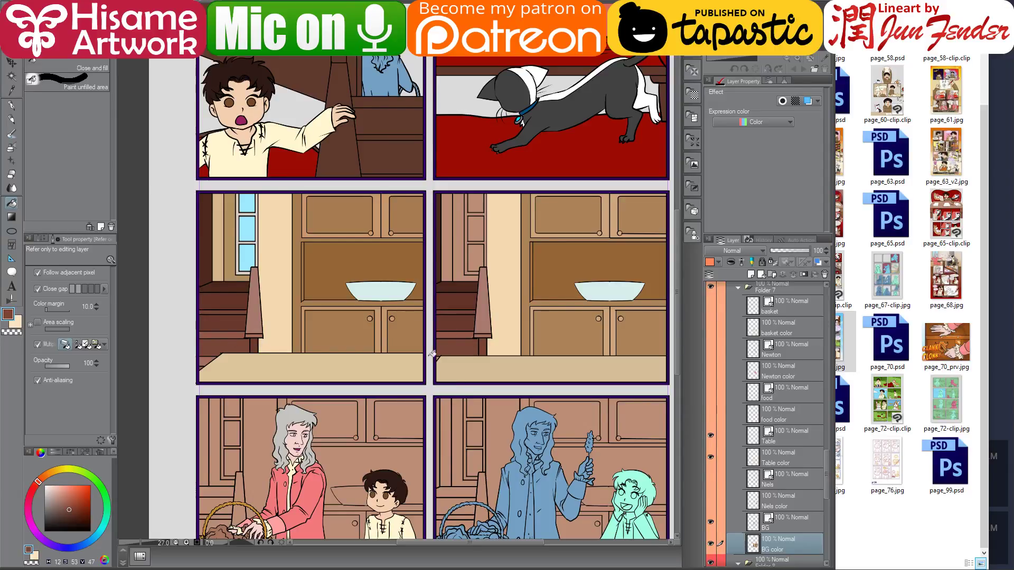
Fill the wall strips above the stairs and the window frame with the finished panel's matching browns and tan
left_click(204, 364, "alt")
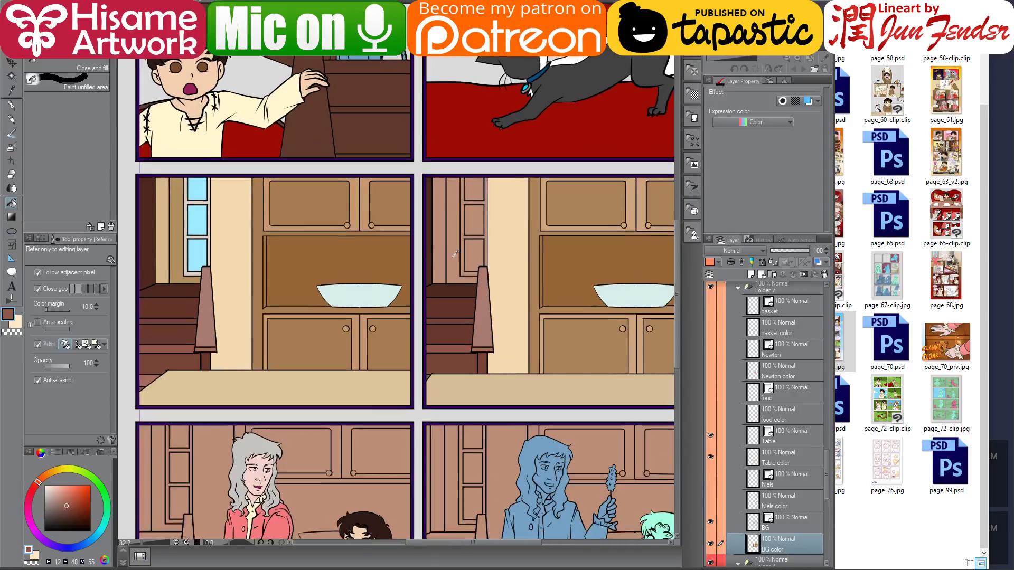
scroll(488, 271, "up", 1)
left_click(234, 201, "alt")
left_click(443, 211)
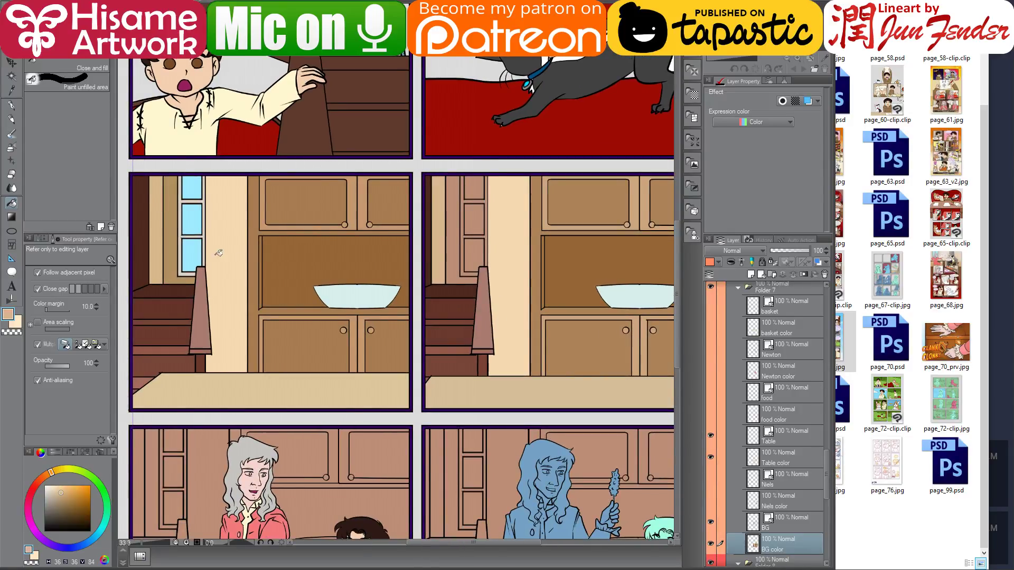
left_click(176, 235, "alt")
left_click(183, 228, "alt")
left_click(485, 231)
Fill the three window panes with the finished panel's light blue (H 193, S 38, V 100)
left_click(194, 240, "alt")
left_click(474, 255)
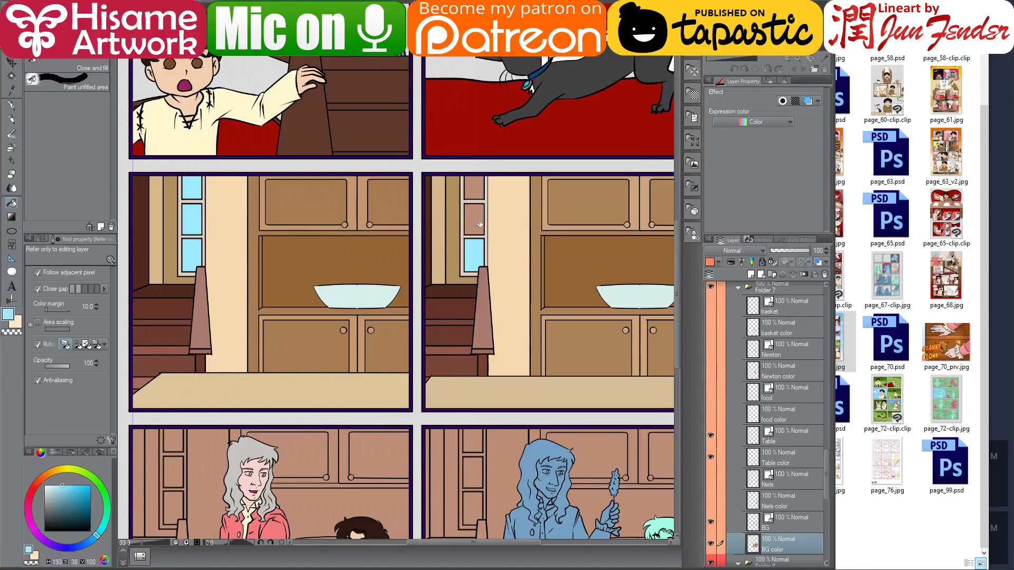
left_click(475, 219)
left_click(474, 188)
Show Folder 7's Niels and Niels color layers and make Niels color the active layer
left_click_drag(579, 261, 504, 235)
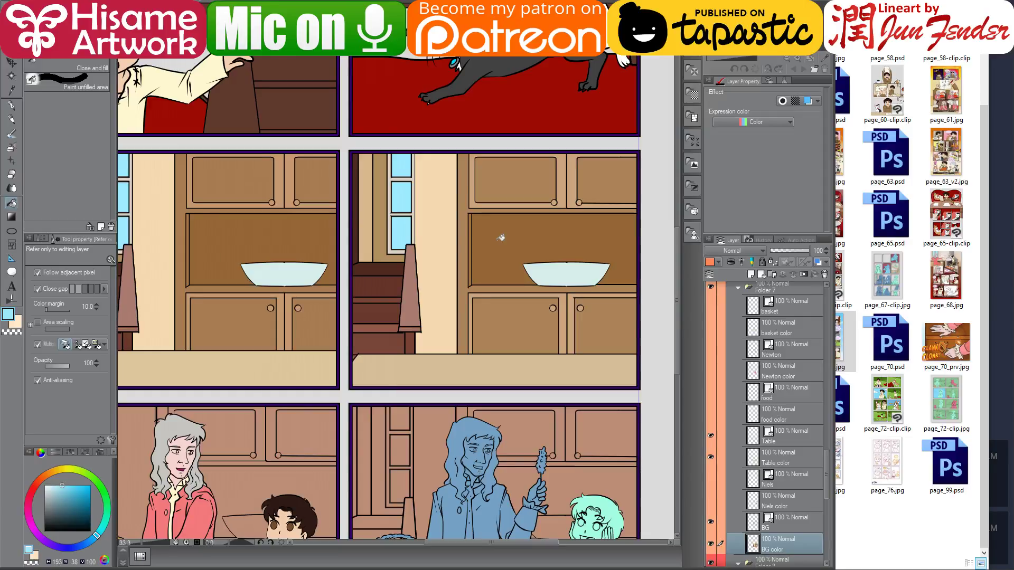
left_click_drag(494, 265, 549, 280)
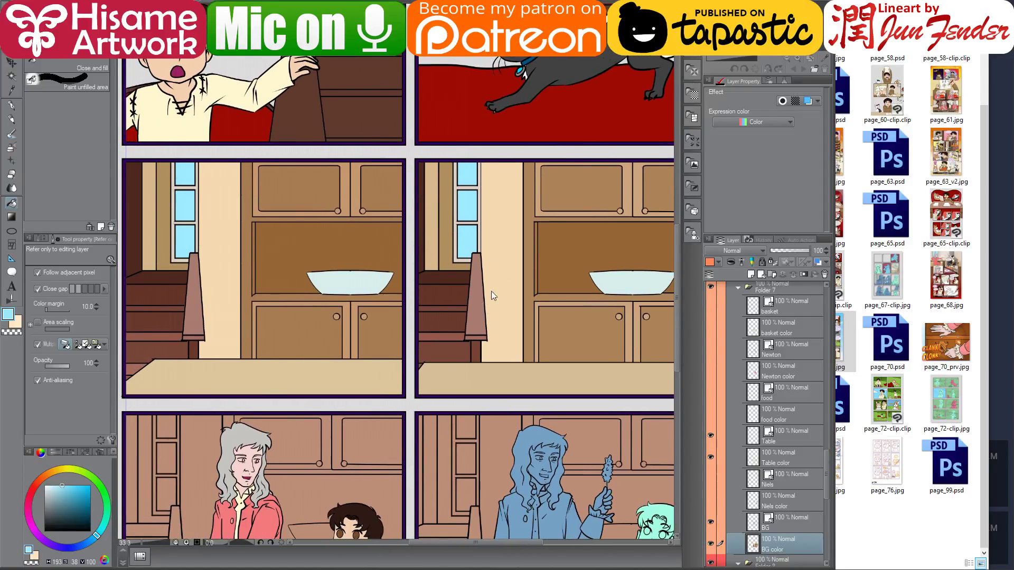
scroll(541, 277, "down", 1)
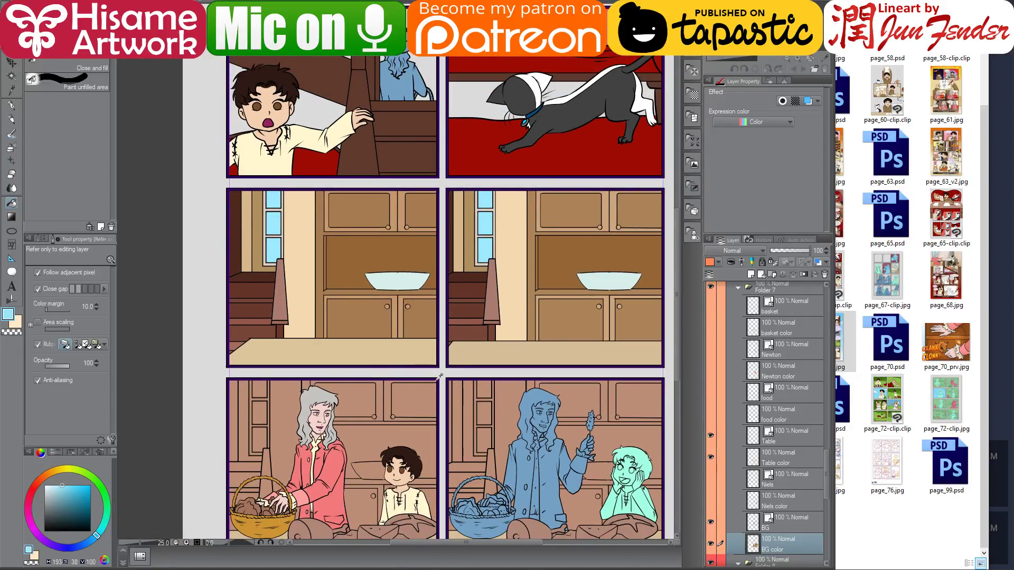
scroll(439, 377, "up", 1)
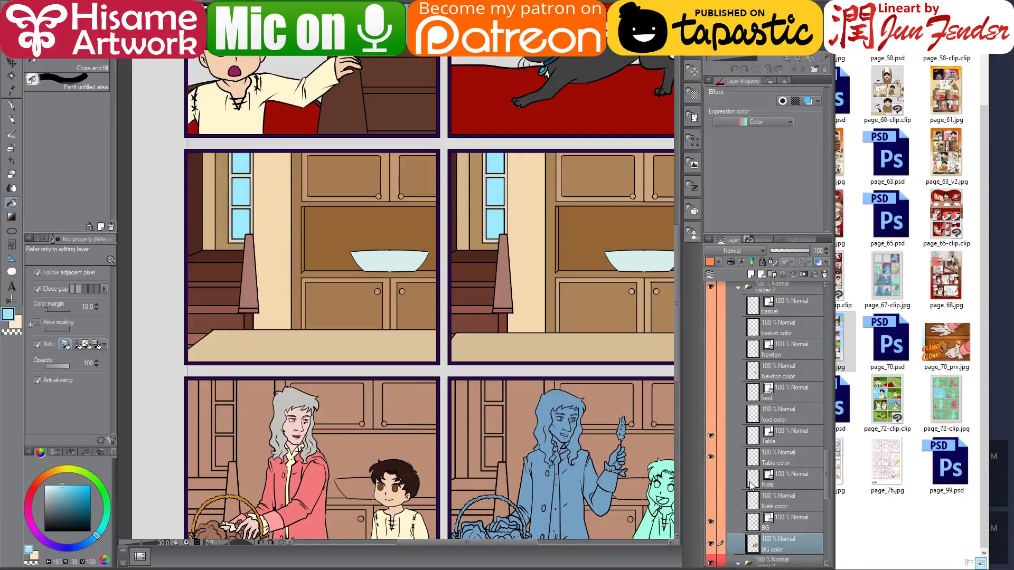
left_click_drag(711, 478, 710, 500)
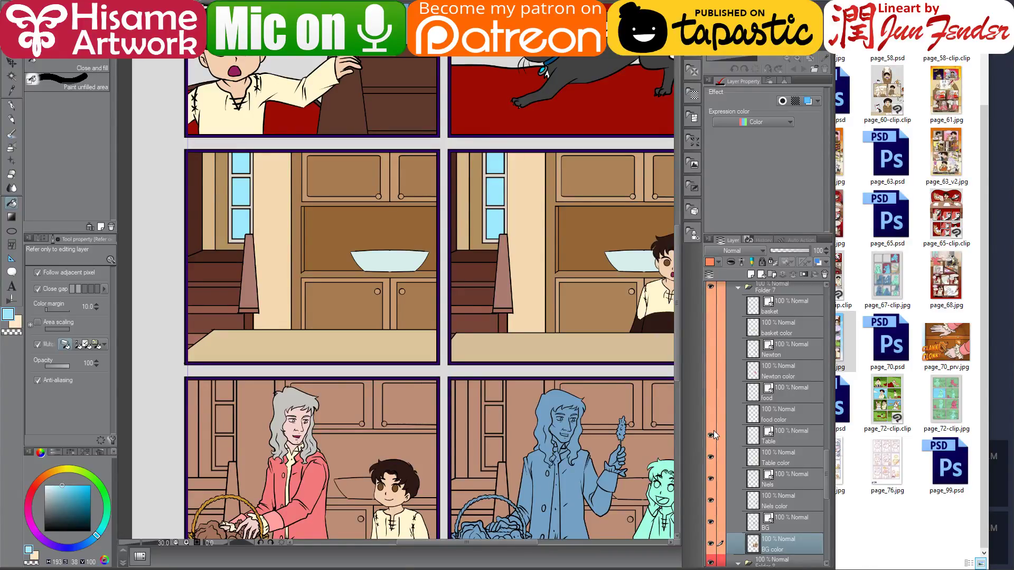
left_click_drag(611, 312, 515, 317)
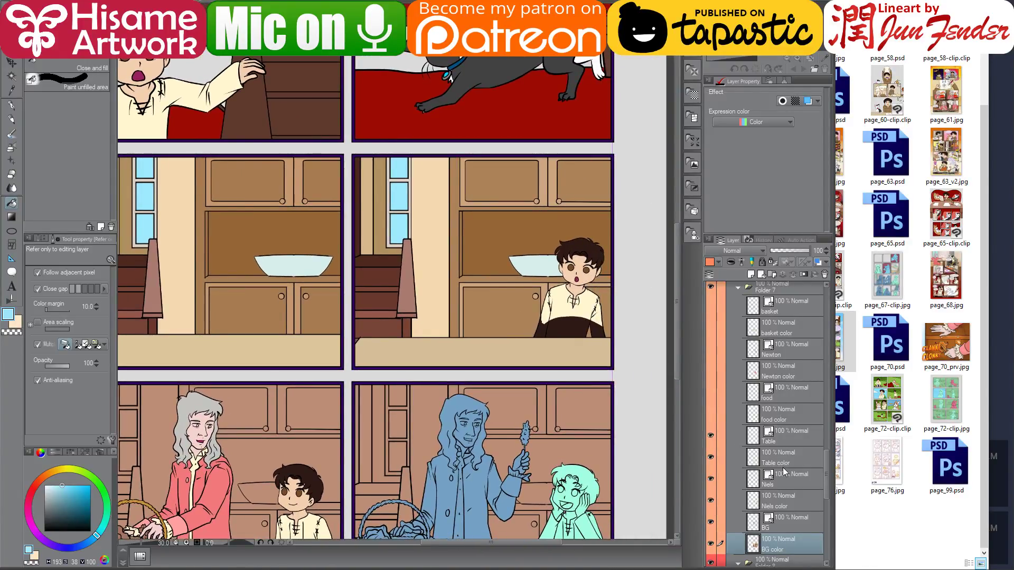
left_click(797, 481)
left_click(806, 504)
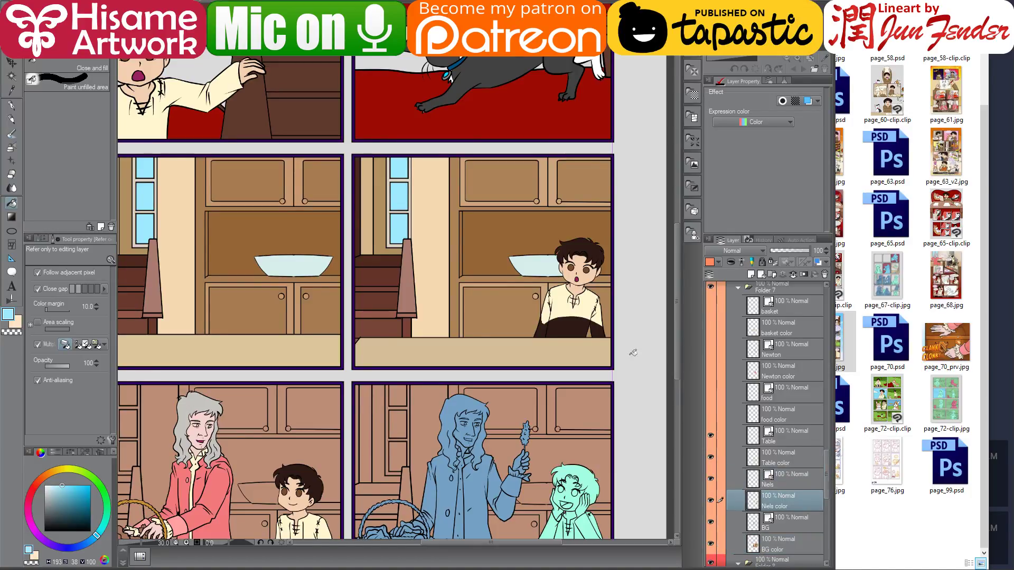
Fill the dark areas below the boy's shirt with the shirt's cream, and show Folder 7's basket, Newton and food layers again
left_click(570, 312, "alt")
left_click(571, 328)
left_click(542, 330)
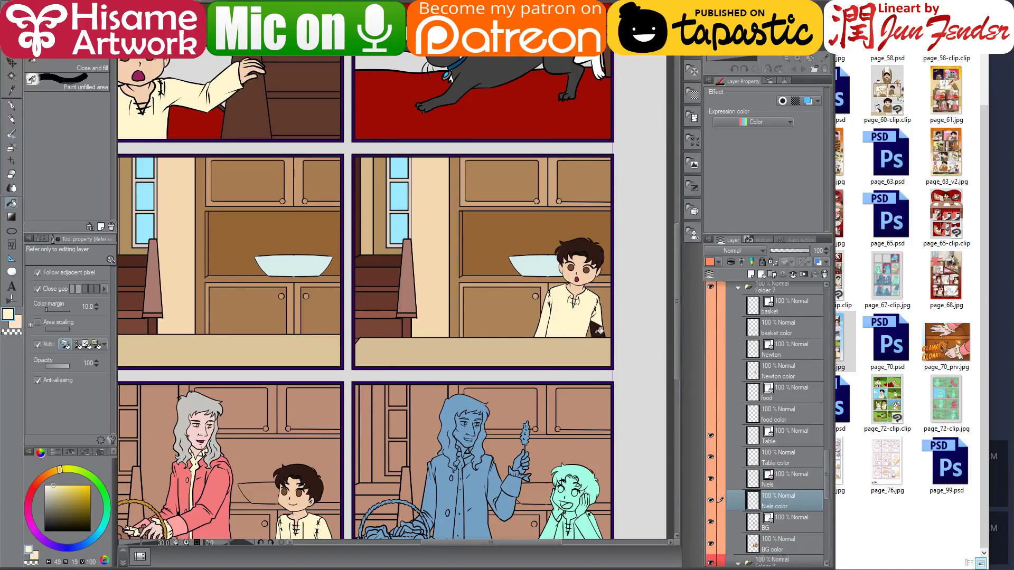
left_click(598, 329)
scroll(760, 438, "up", 2)
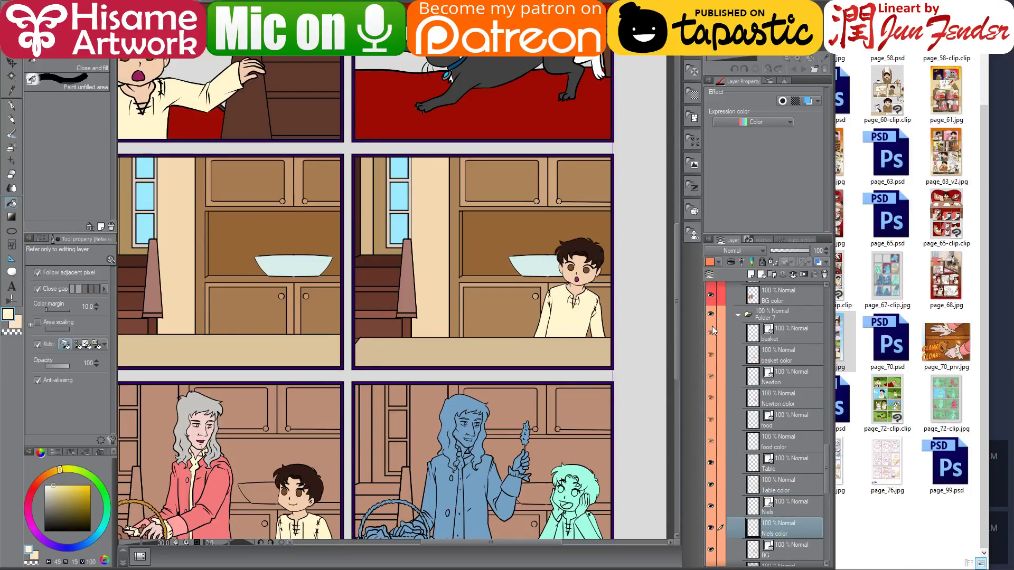
left_click_drag(712, 331, 711, 332)
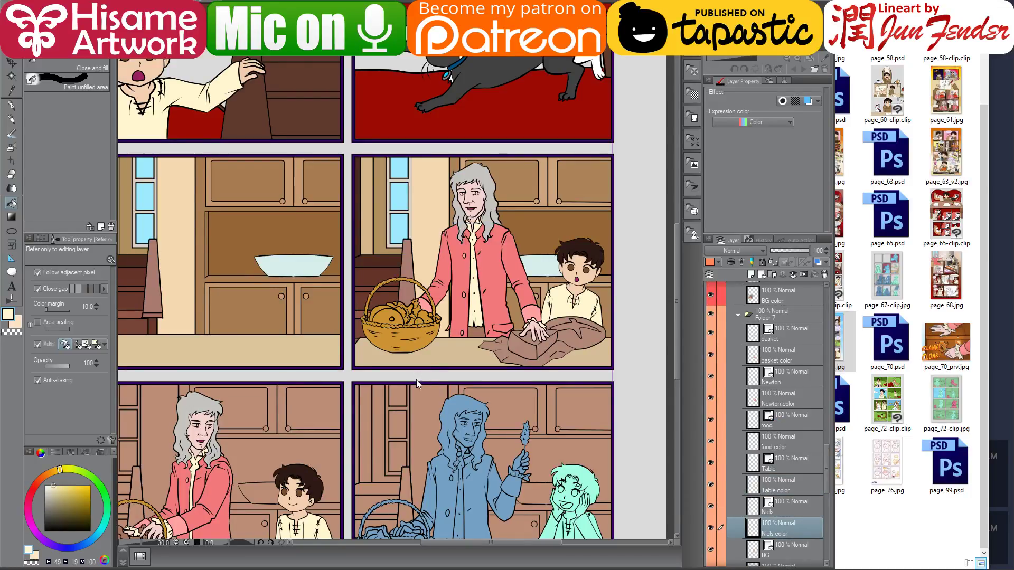
Hide Folder 8's food and basket+Newton layers, including their color layers, in the lower kitchen panel
left_click_drag(417, 376, 461, 289)
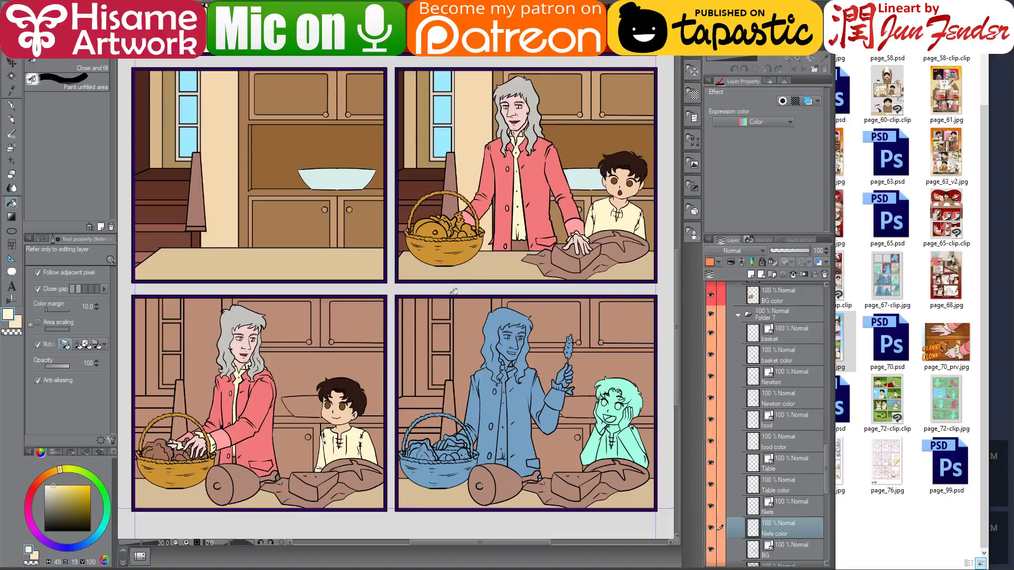
left_click_drag(423, 315, 531, 297)
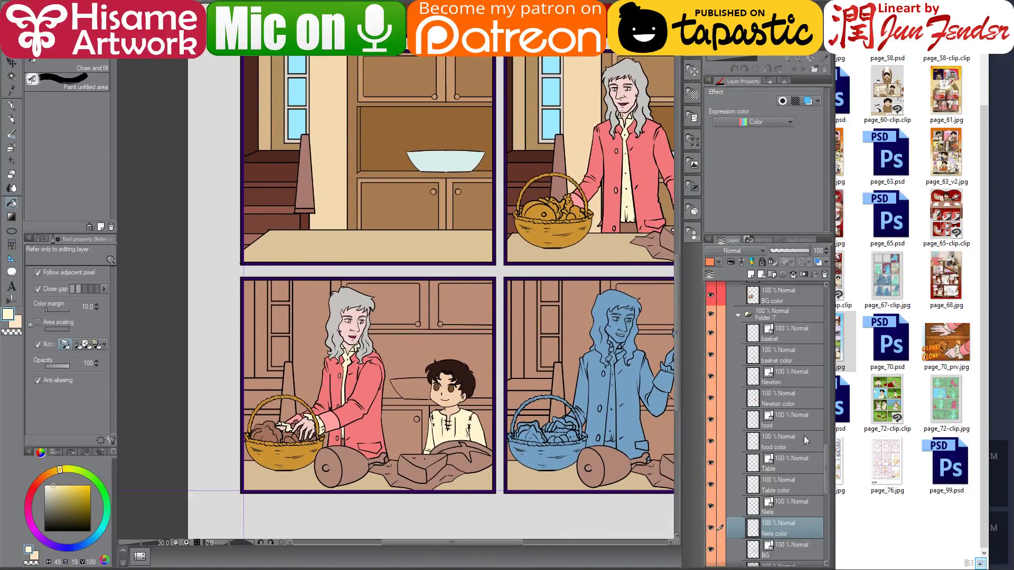
scroll(806, 464, "down", 3)
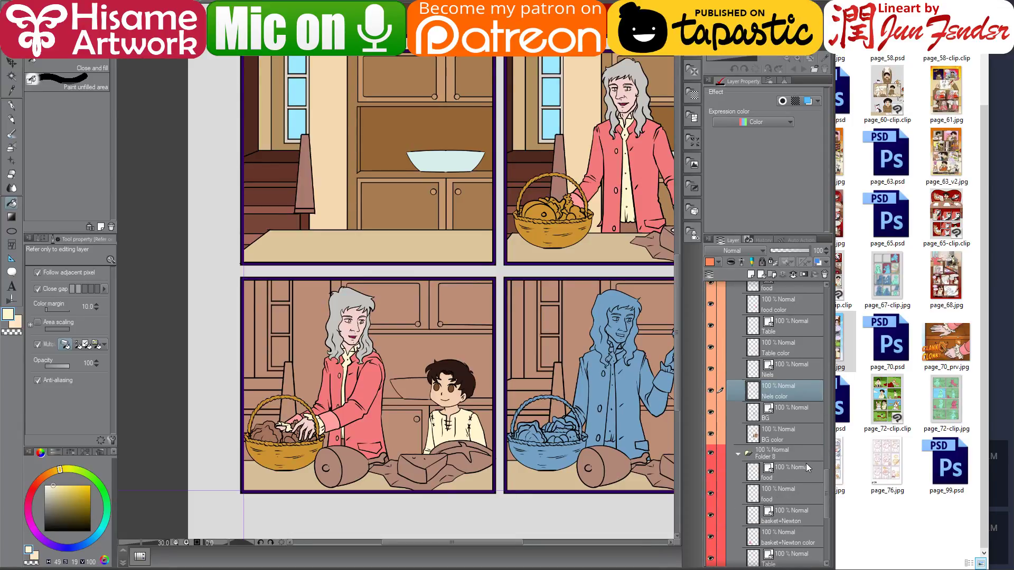
scroll(806, 463, "down", 1)
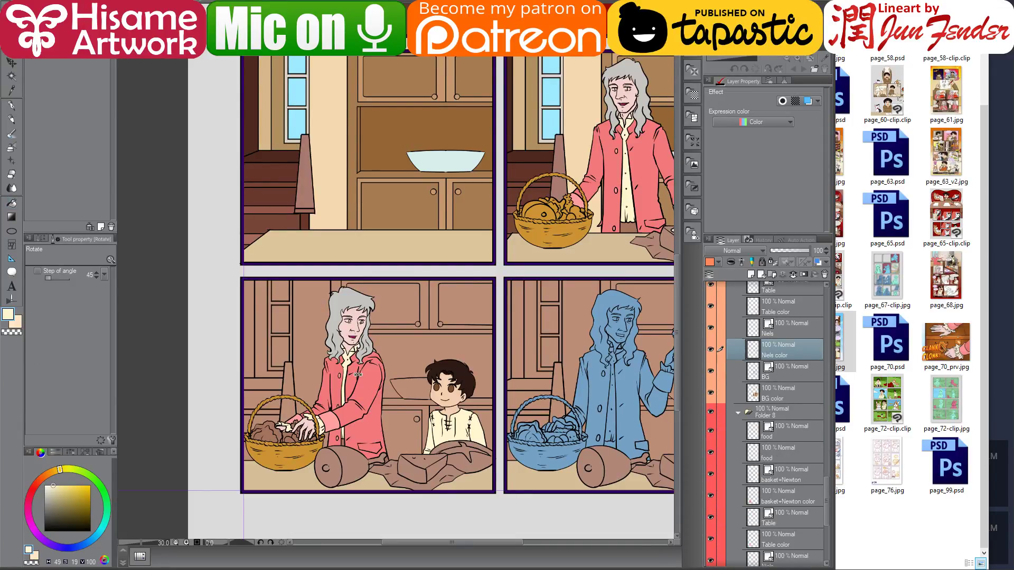
left_click(368, 386, "ctrl+shift")
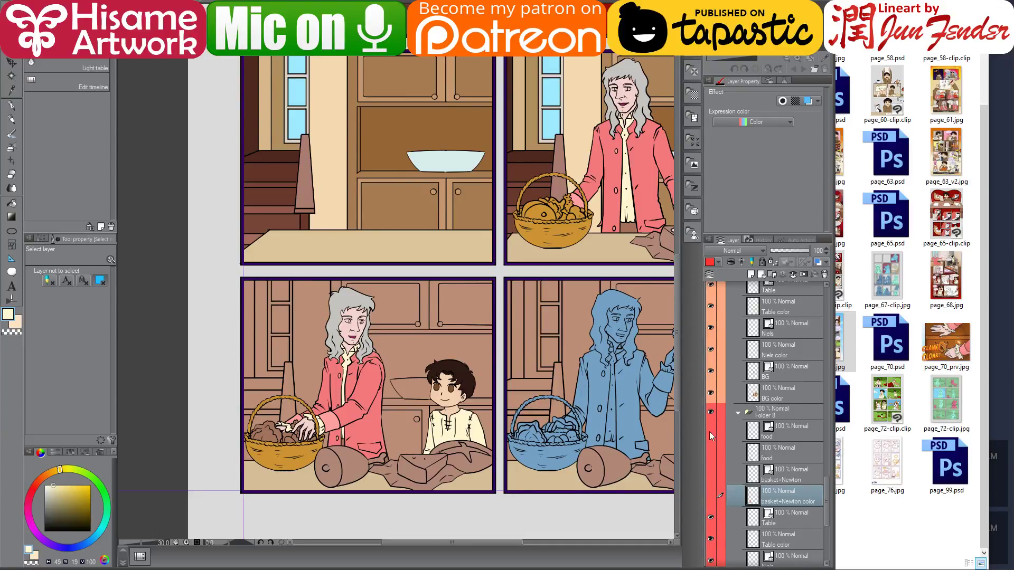
scroll(792, 511, "down", 5)
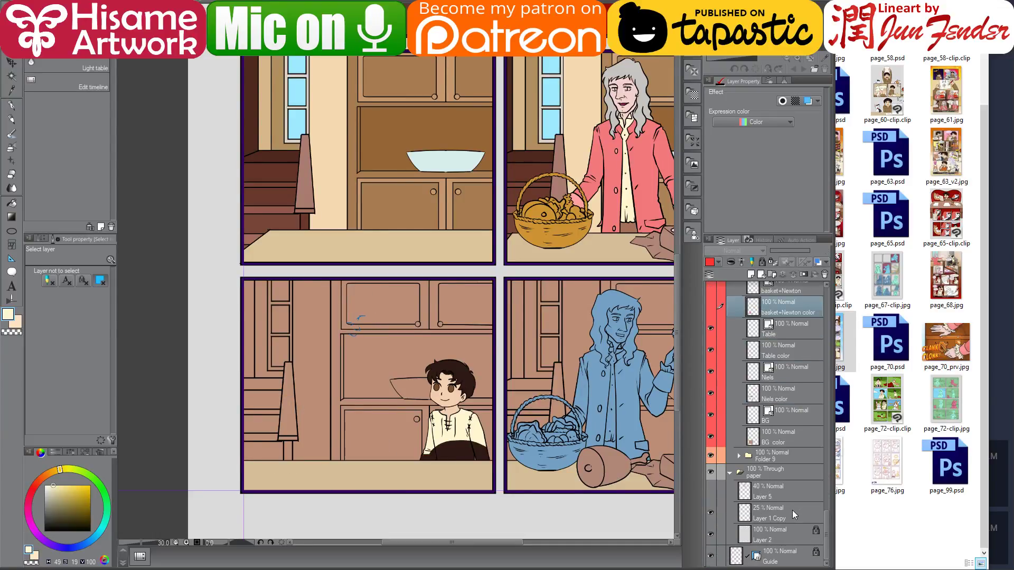
Fill the dark areas around the bottom of the boy's shirt with cream on Folder 8's Niels color layer
left_click(448, 443)
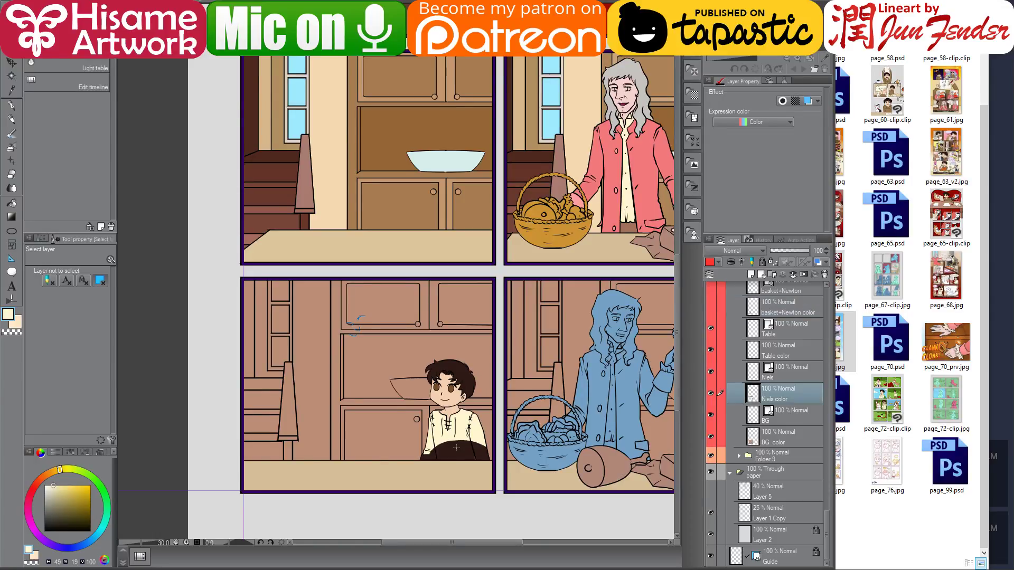
left_click(12, 203)
left_click(464, 449)
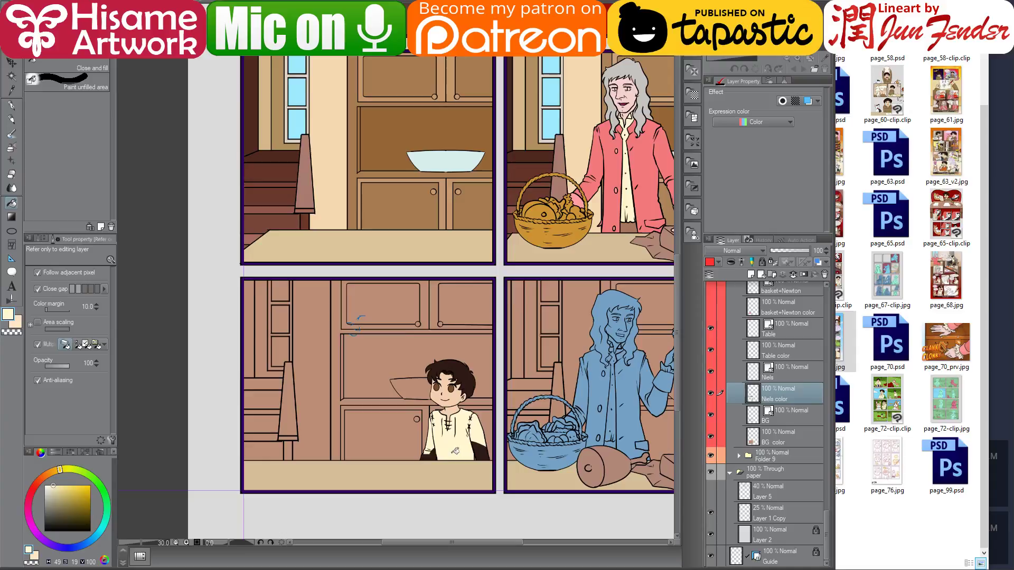
left_click(481, 451)
left_click(428, 454)
Hide Folder 8's Niels and Niels color layers and make its BG color layer active
left_click(711, 393)
left_click(710, 371)
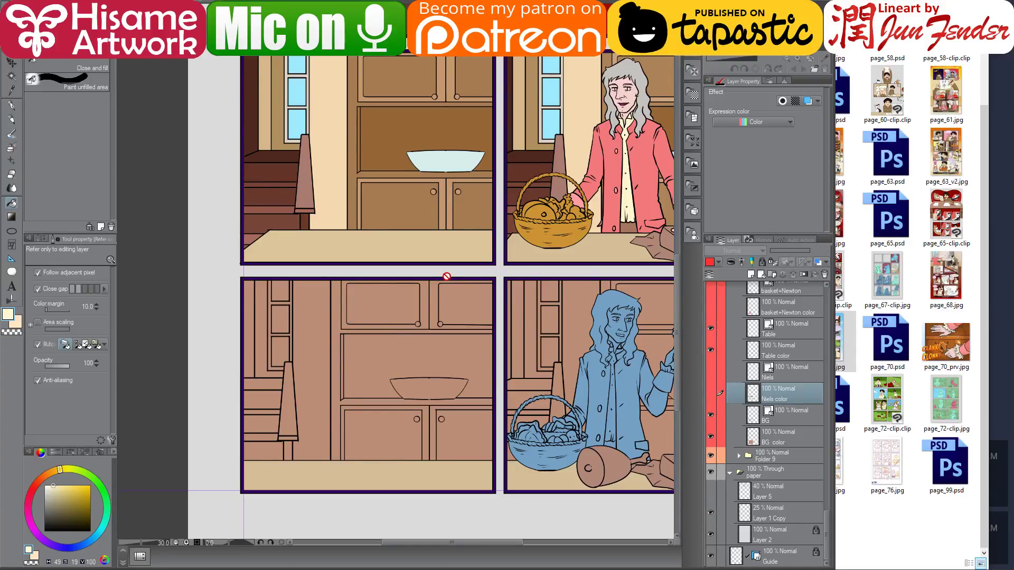
left_click(760, 438)
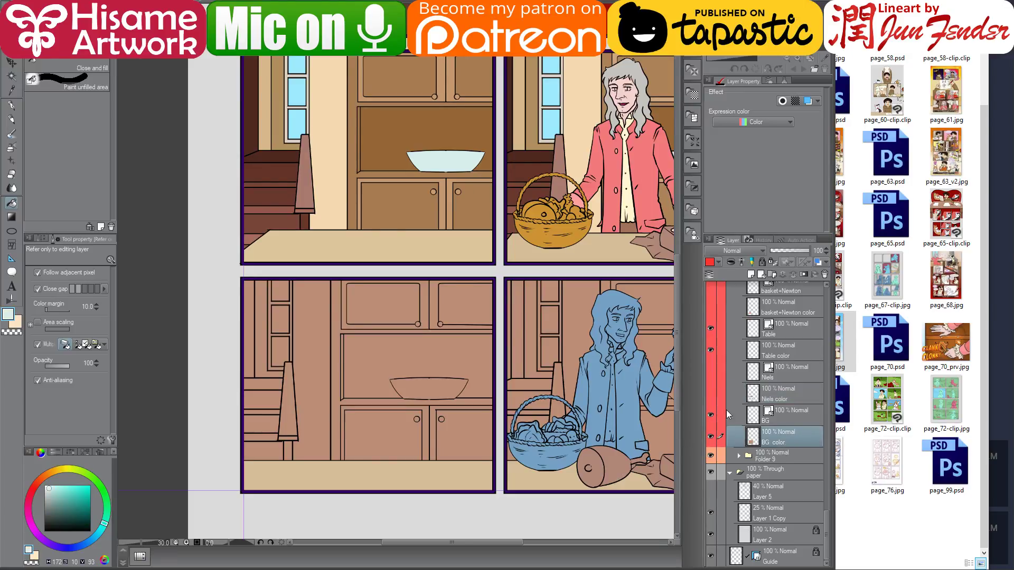
Fill the lower panel's bowl with pale blue (H 172, S 10, V 93) and its open shelf back with brown (H 30, S 63, V 59)
left_click(436, 377)
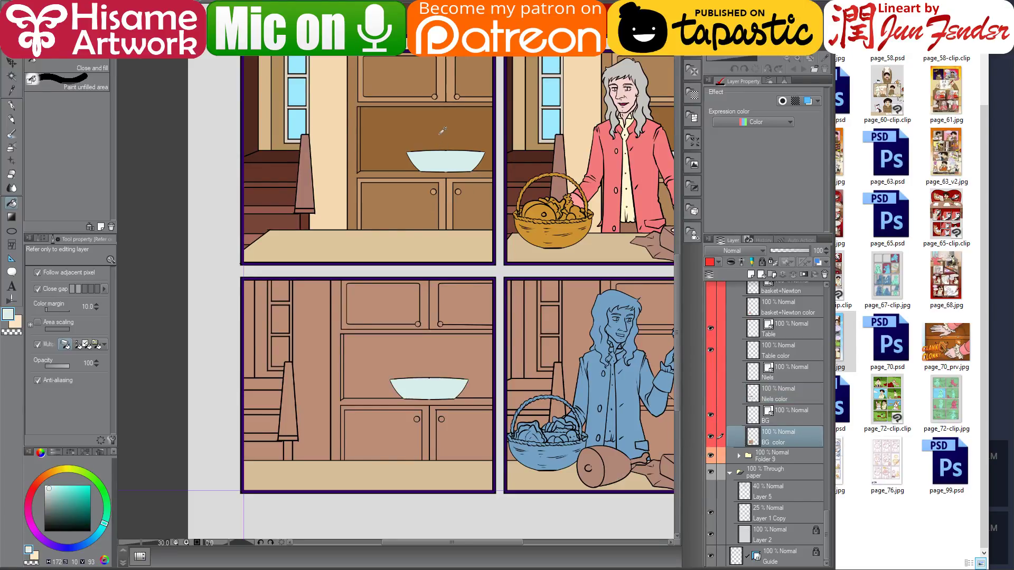
left_click(412, 343, "alt")
left_click(412, 343)
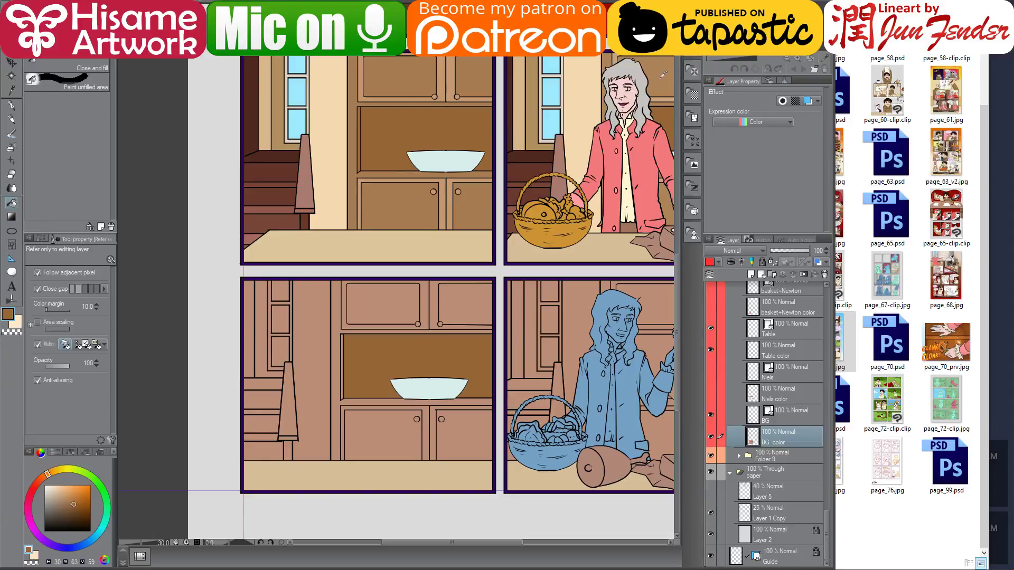
Fill the upper and lower cabinet doors in the lower kitchen panel with brown (H 30, S 49, V 68)
left_click(465, 192, "alt")
left_click(376, 294)
left_click(461, 297)
left_click(459, 426)
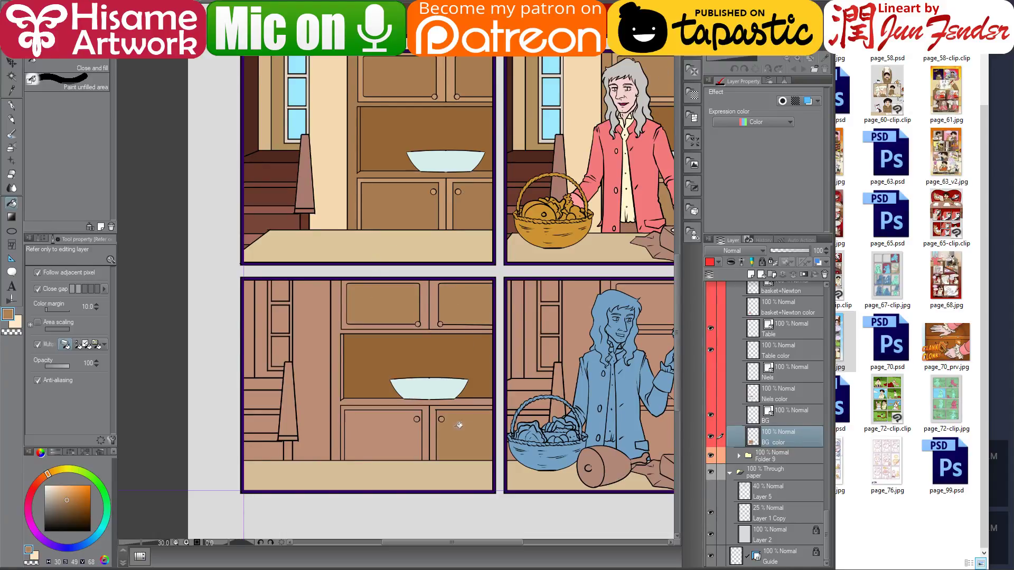
left_click(405, 431)
left_click_drag(459, 393, 422, 401)
Fill the lower panel's open shelf back with darker brown (H 30, S 70, V 55) and its narrow side edge with H 29, S 60, V 64
left_click(344, 164, "alt")
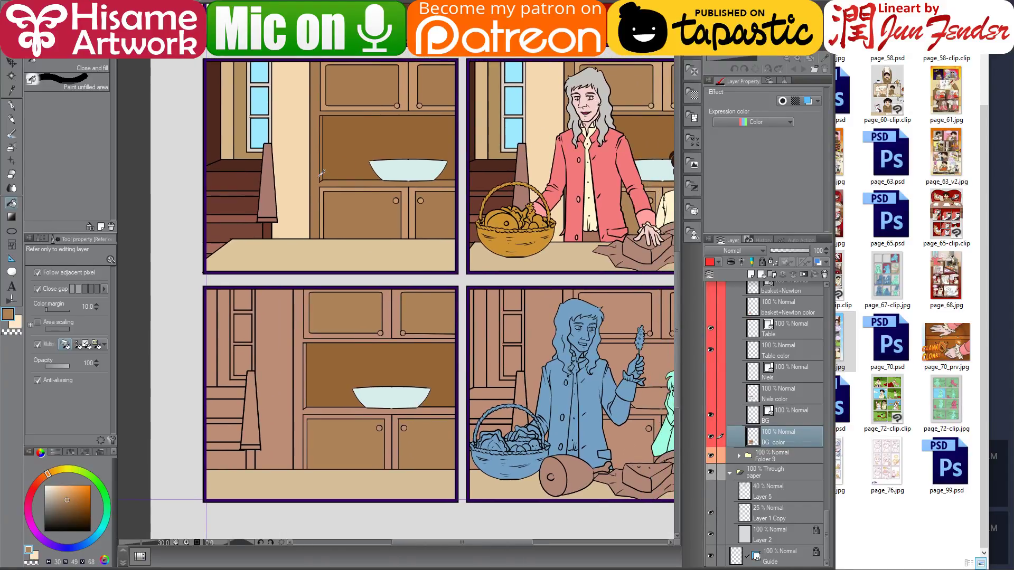
left_click(303, 382)
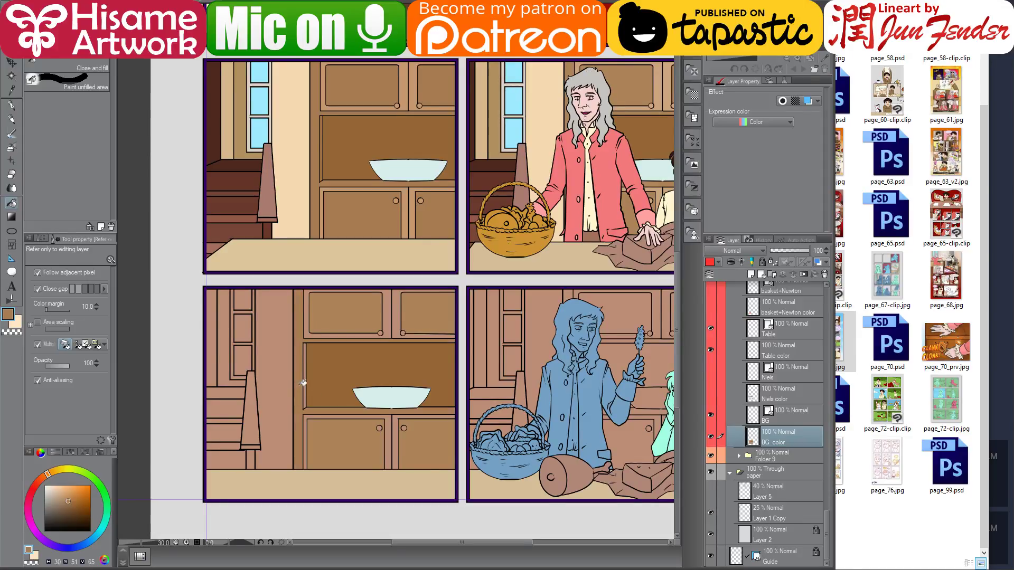
left_click(380, 251, "alt")
left_click(330, 357, "alt")
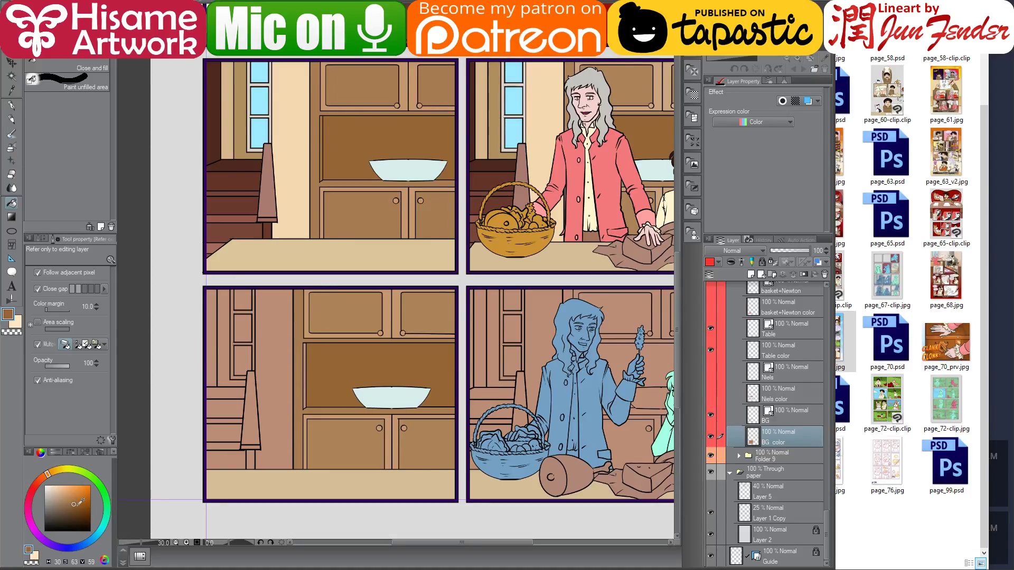
left_click(76, 506)
left_click(325, 368)
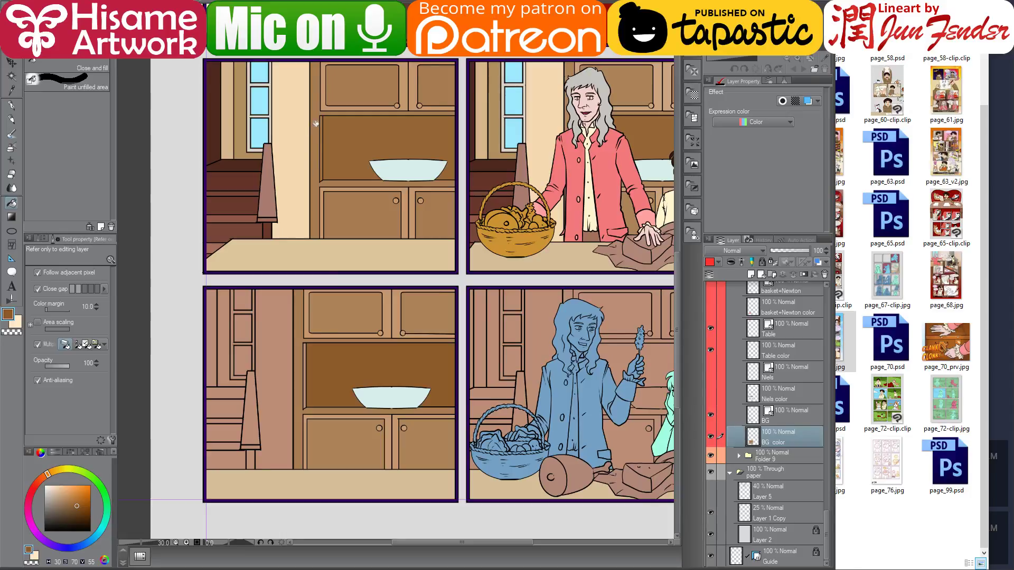
left_click(327, 133, "alt")
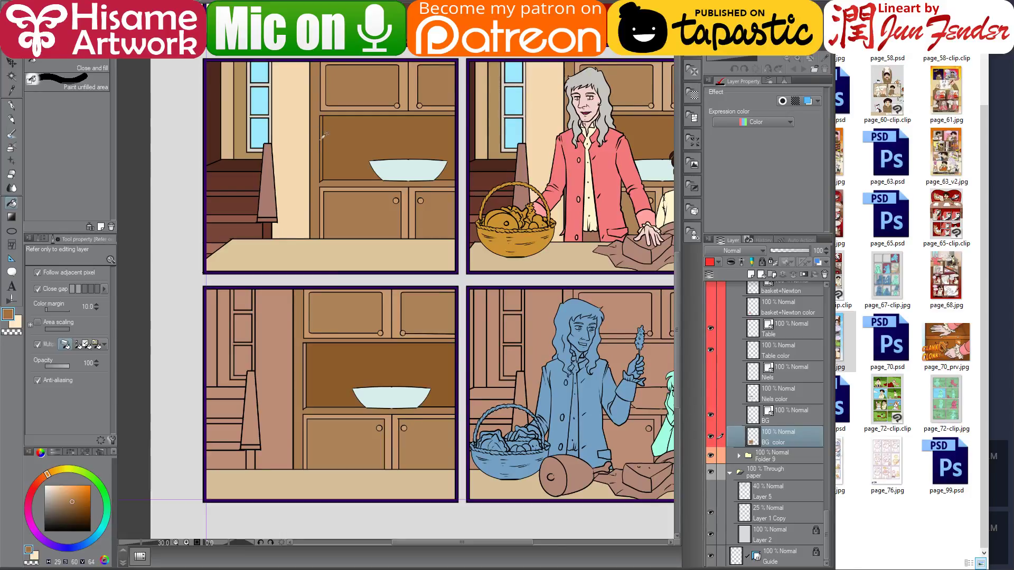
left_click(305, 384)
Fill the tapered post beside the stairs with reddish brown (H 12, S 35, V 67) and its bottom edge with H 12, S 44, V 64
left_click(243, 449, "alt")
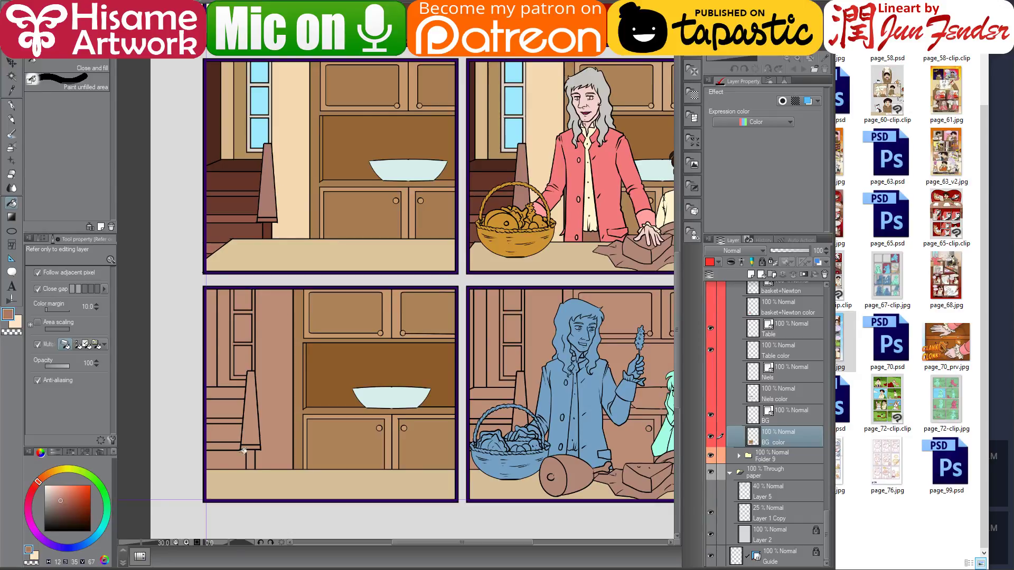
left_click(254, 431)
scroll(228, 469, "up", 3)
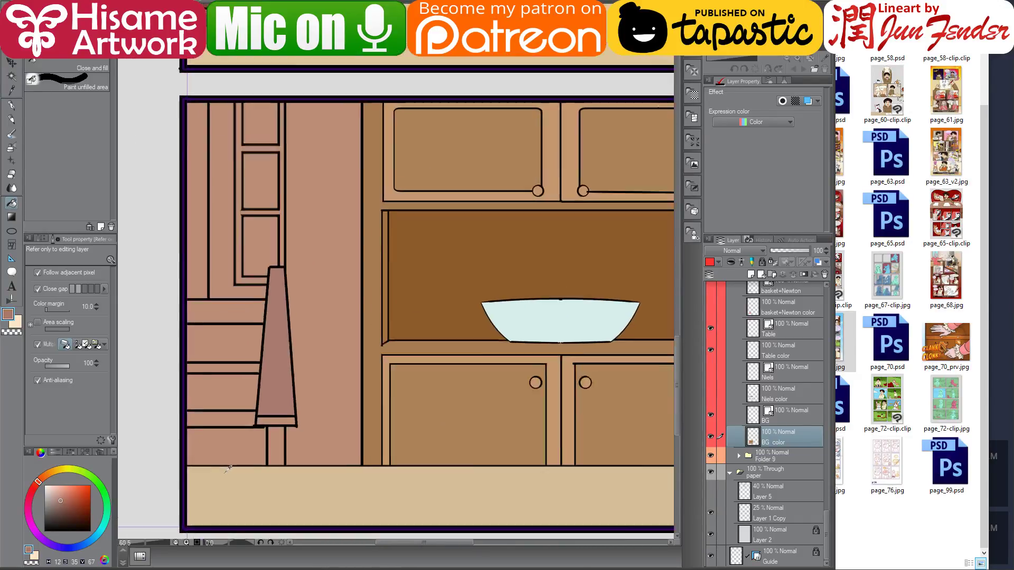
scroll(229, 469, "down", 2)
scroll(229, 469, "down", 1)
left_click(273, 216, "alt")
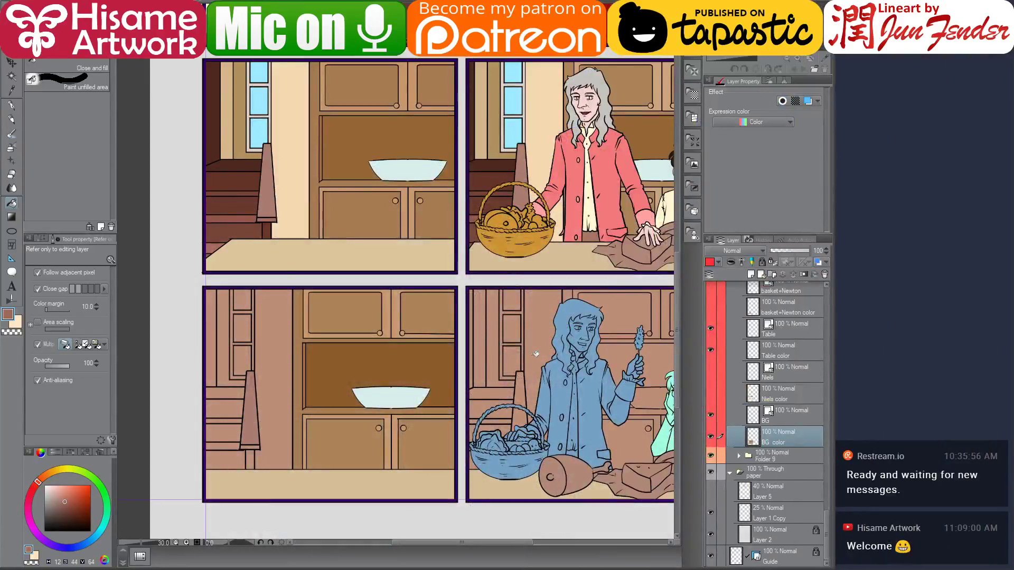
left_click(250, 445)
left_click(256, 448)
Fill the lower panel's top stair strip with dark brown (H 11, S 60, V 31), sampled from the finished panel
left_click(268, 225, "alt")
left_click(228, 158, "alt")
left_click(217, 390)
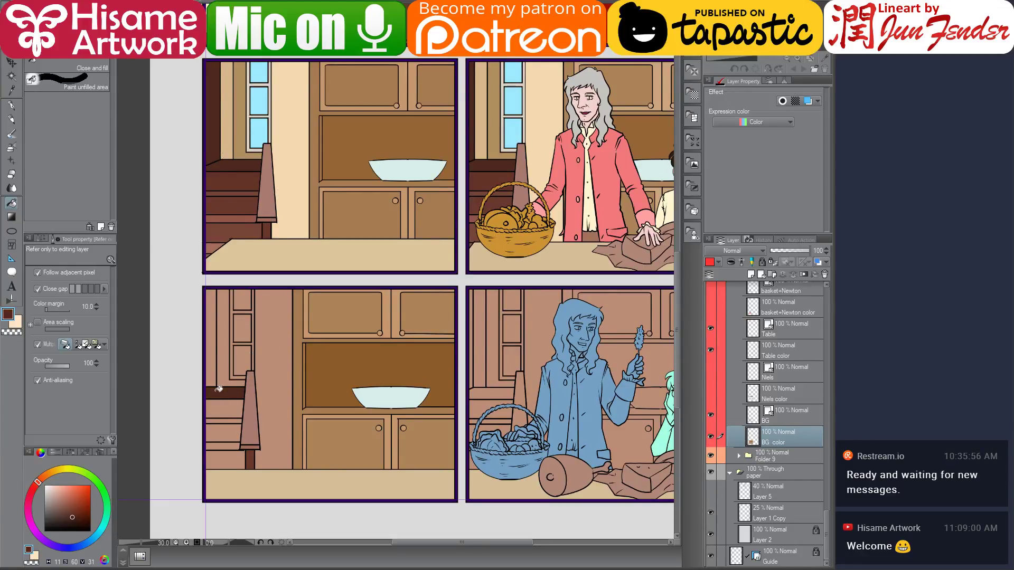
Fill the lower panel's window surround with the finished panel's tans (H 36, S 36, V 84 and H 36, S 46, V 69)
left_click(234, 132, "alt")
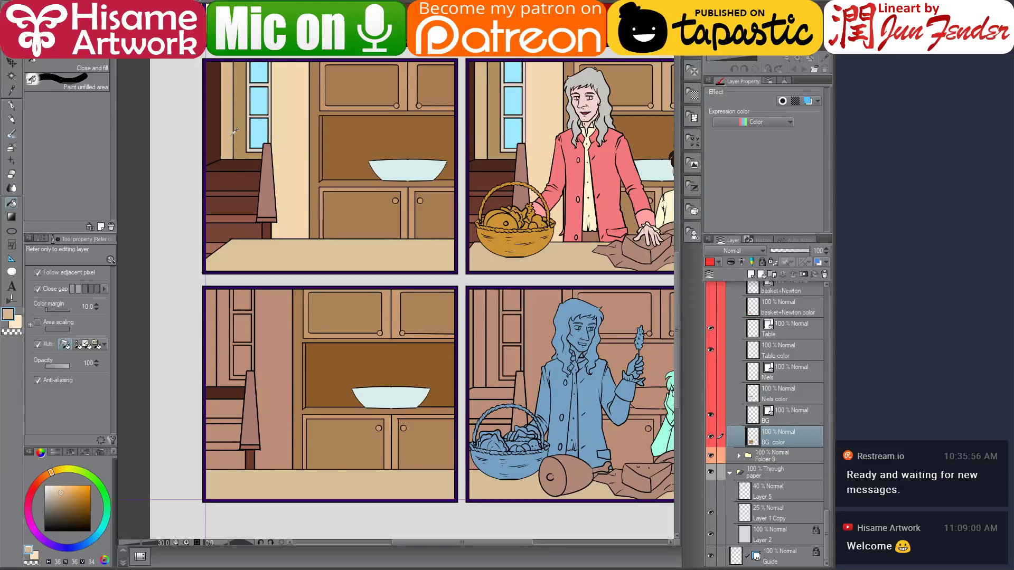
left_click(215, 344)
left_click(240, 138, "alt")
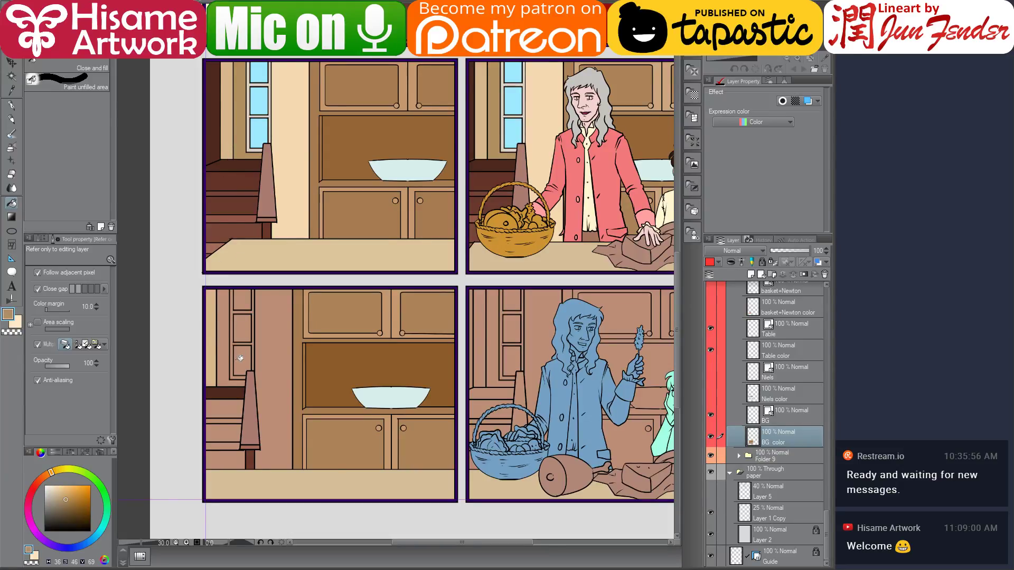
left_click(253, 137, "alt")
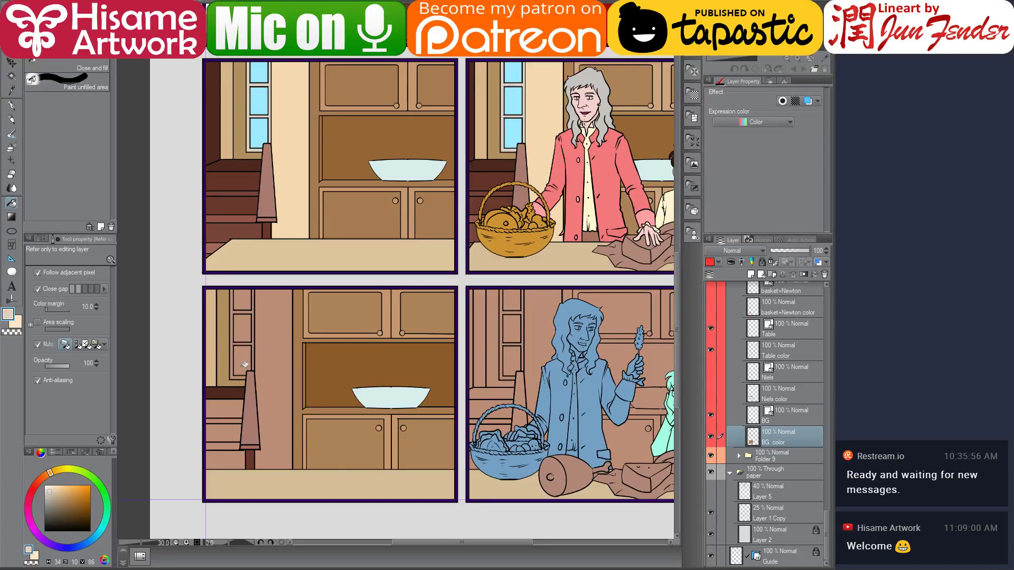
Fill the lower panel's three window panes with light blue (H 193, S 38, V 100) and the wall with cream (H 35, S 28, V 96)
left_click(262, 134, "alt")
left_click(242, 359)
left_click(242, 329)
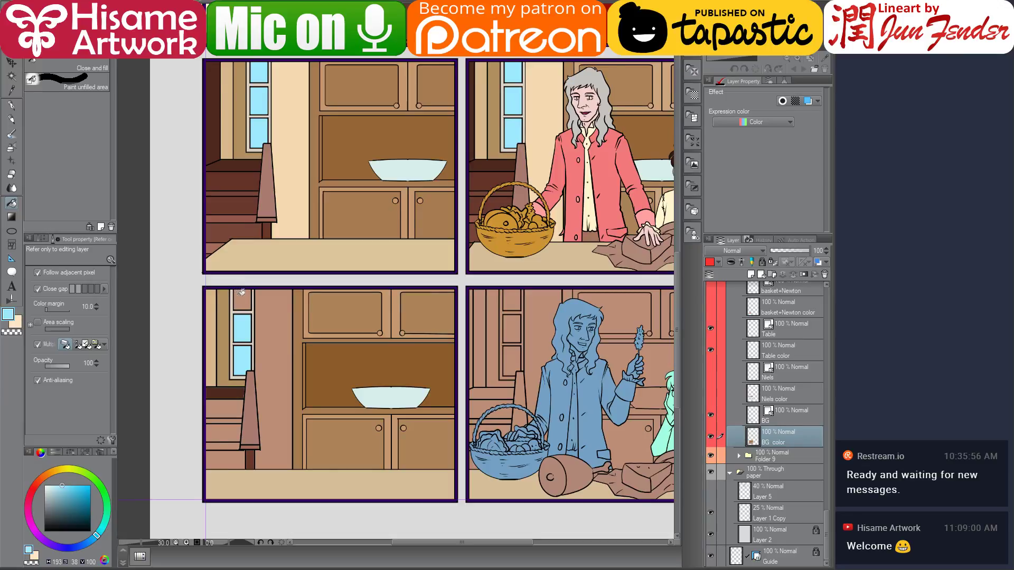
left_click(241, 298)
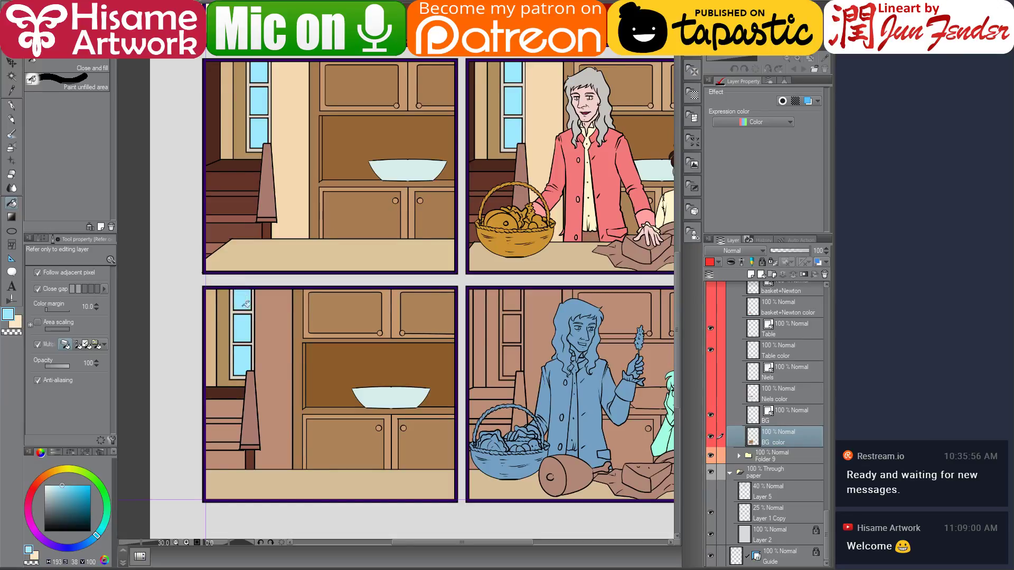
left_click(285, 138, "alt")
left_click(281, 365)
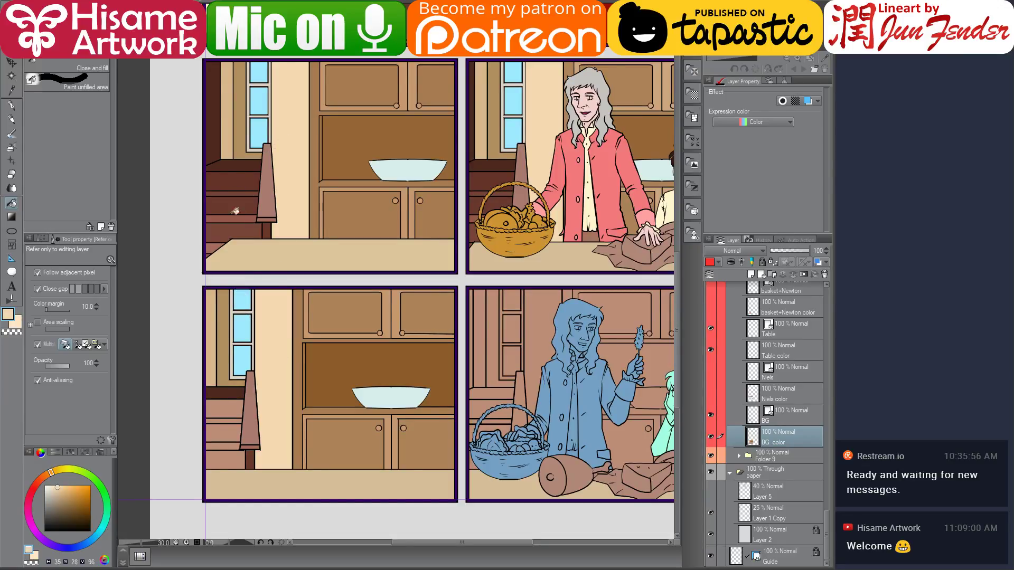
Fill the remaining stair surfaces in the lower panel with the finished panel's reddish browns, including H 11, S 60, V 39 and H 12, S 53, V 47
left_click(241, 168, "alt")
left_click(231, 409)
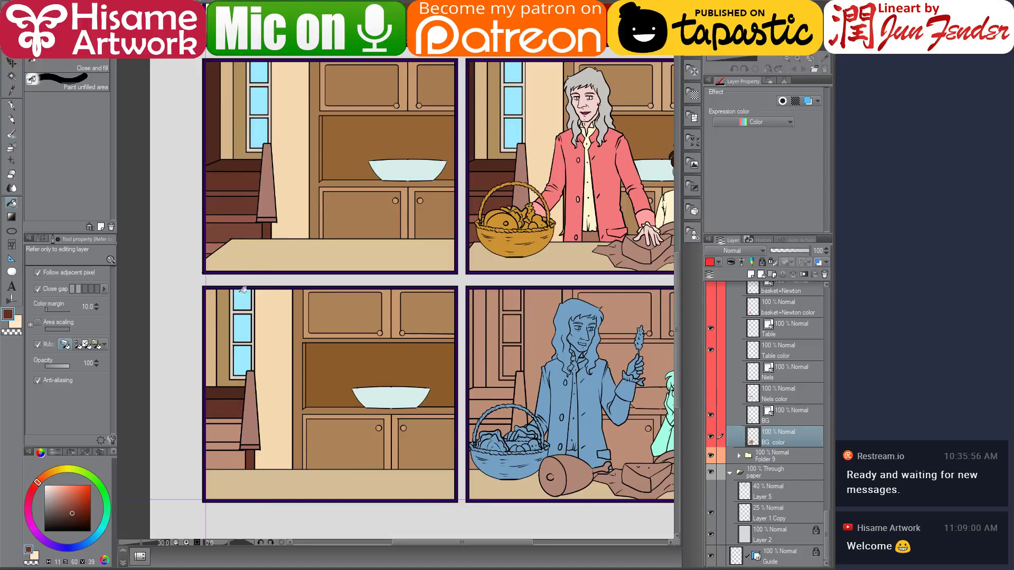
left_click(235, 201, "alt")
left_click(228, 432)
left_click(222, 233, "alt")
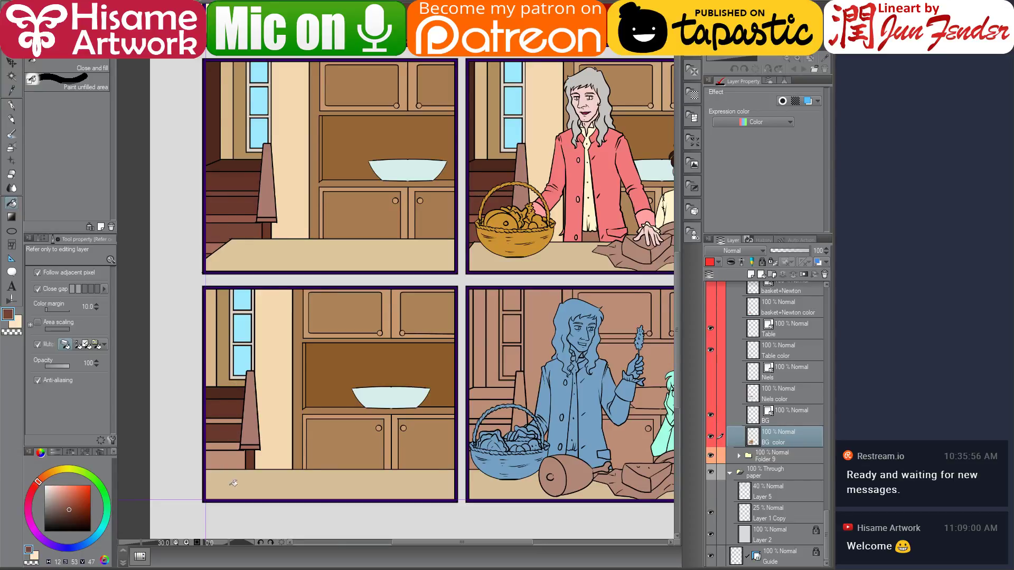
left_click(233, 457)
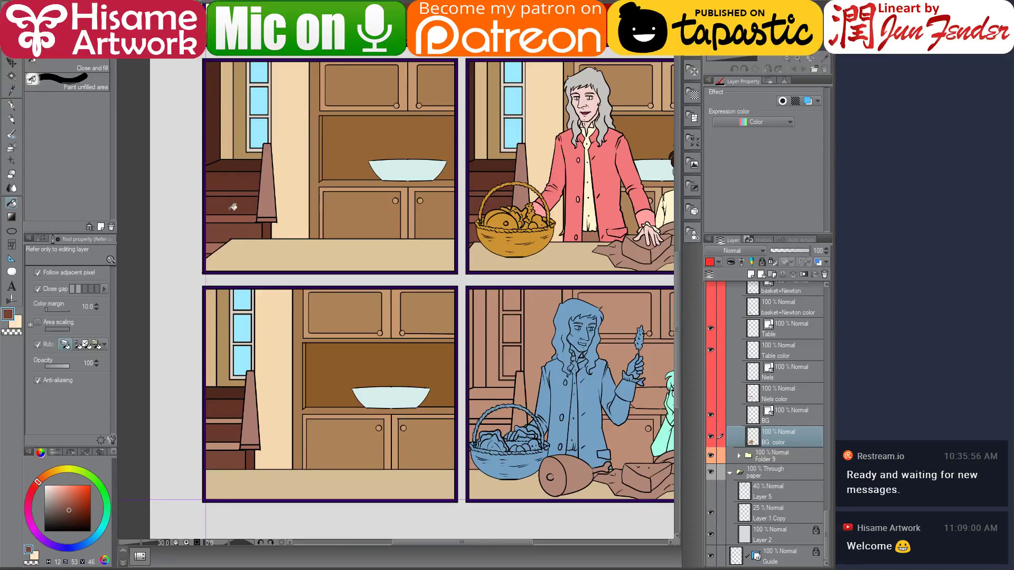
left_click(233, 206, "alt")
left_click(221, 418)
left_click(236, 216, "alt")
Show Folder 8's food, basket+Newton and Niels layers again, together with their color layers
left_click_drag(429, 399, 401, 388)
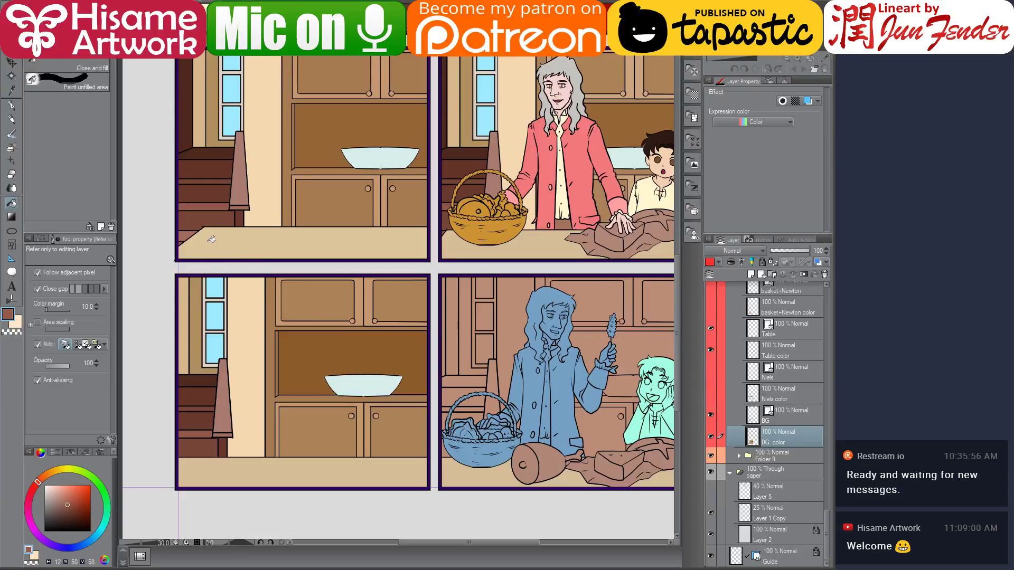
left_click_drag(445, 331, 423, 346)
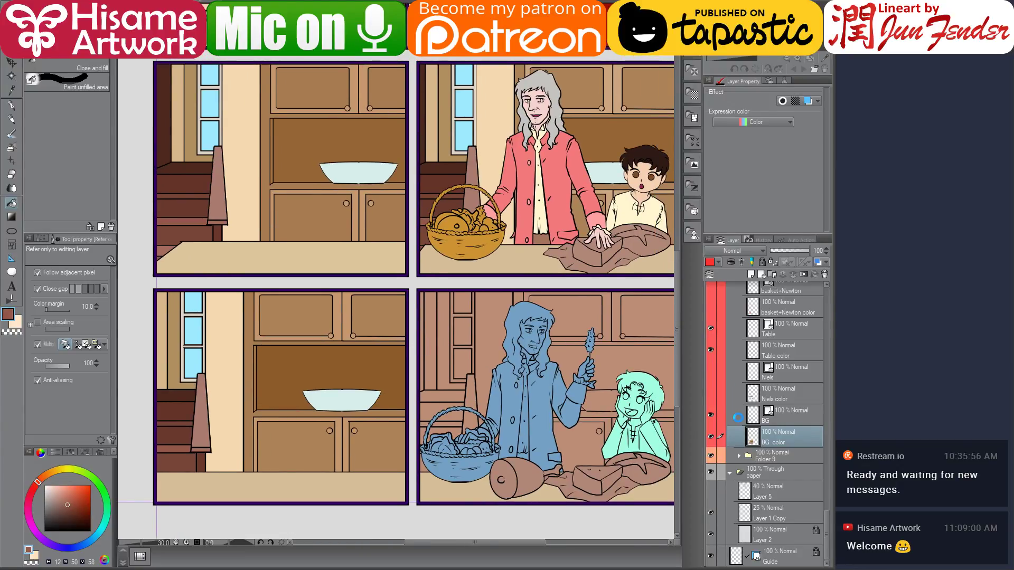
scroll(738, 417, "up", 5)
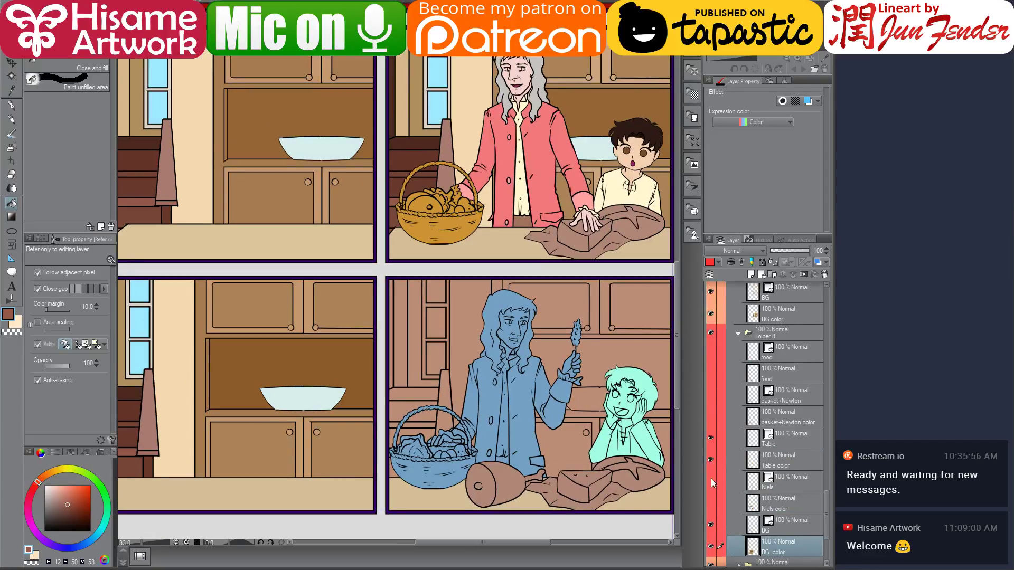
left_click(711, 349)
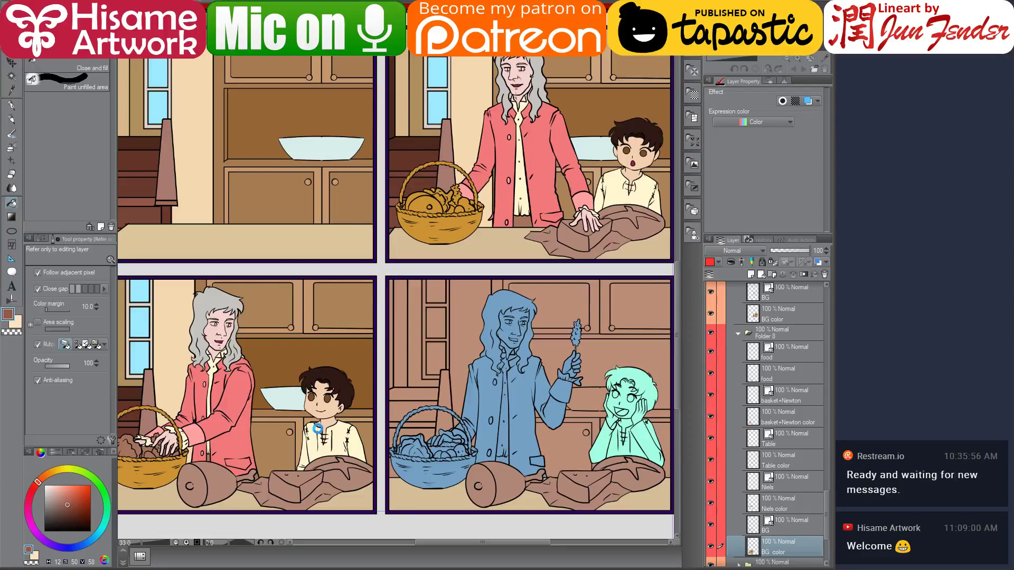
On Folder 8's food color layer, select the connected brown area covering the ham and the cloth
left_click_drag(318, 429, 457, 402)
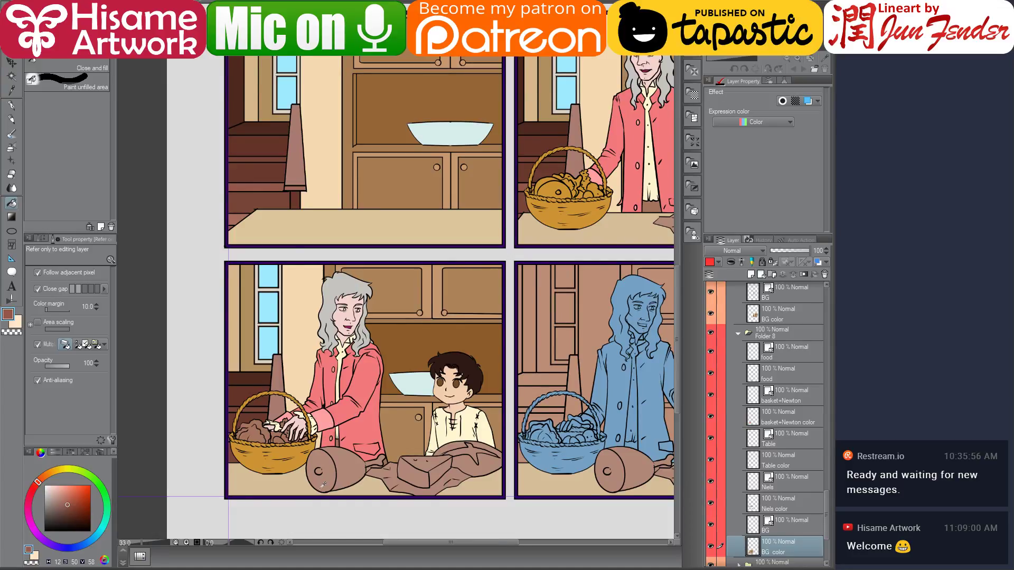
scroll(323, 485, "up", 2)
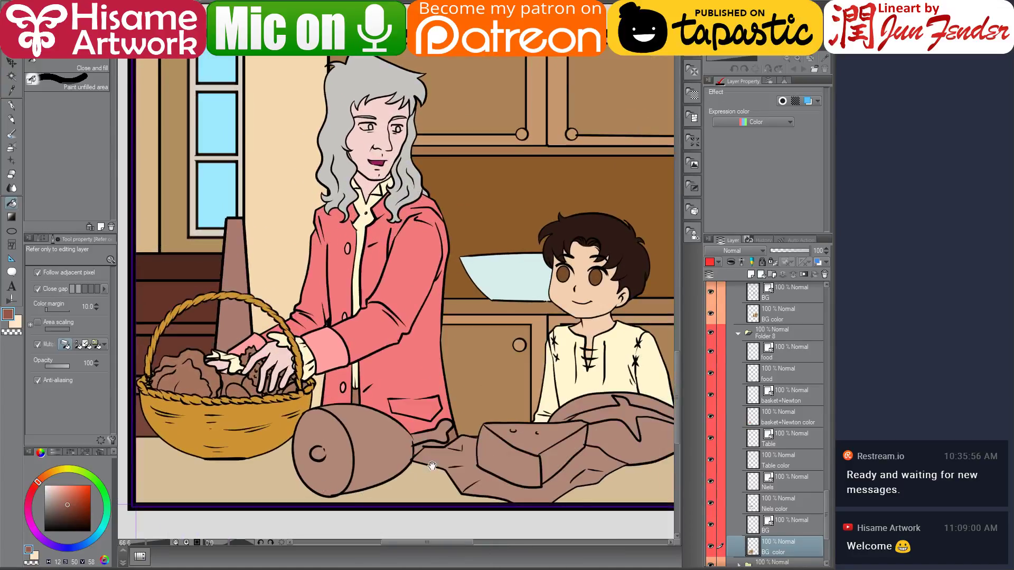
left_click_drag(432, 465, 435, 444)
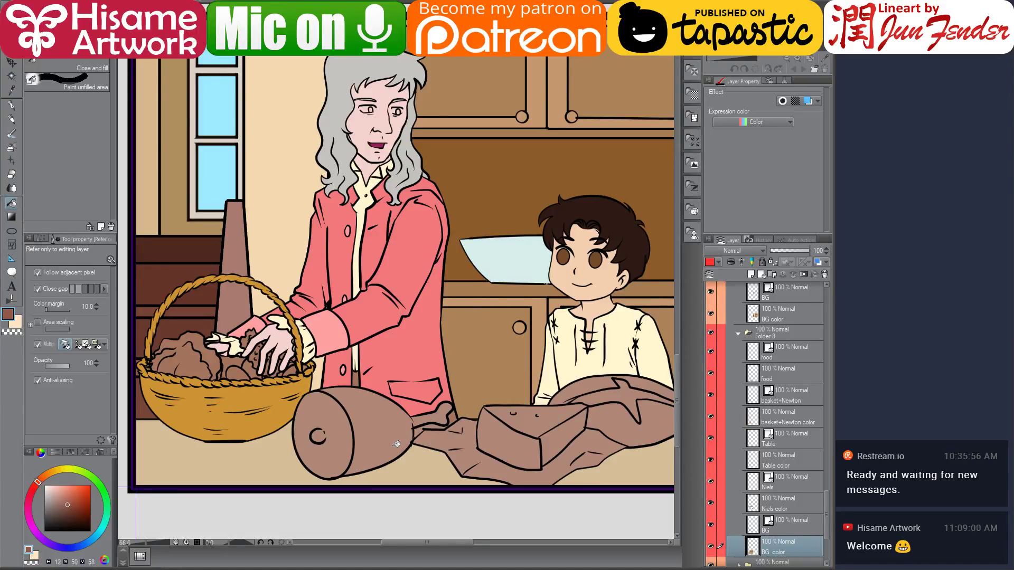
scroll(397, 445, "down", 2)
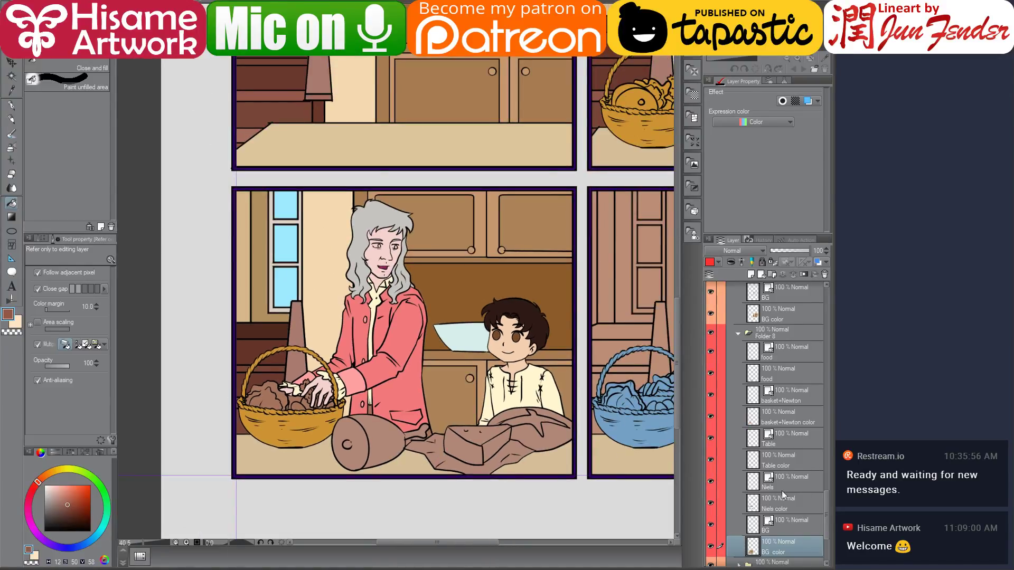
scroll(380, 468, "up", 3)
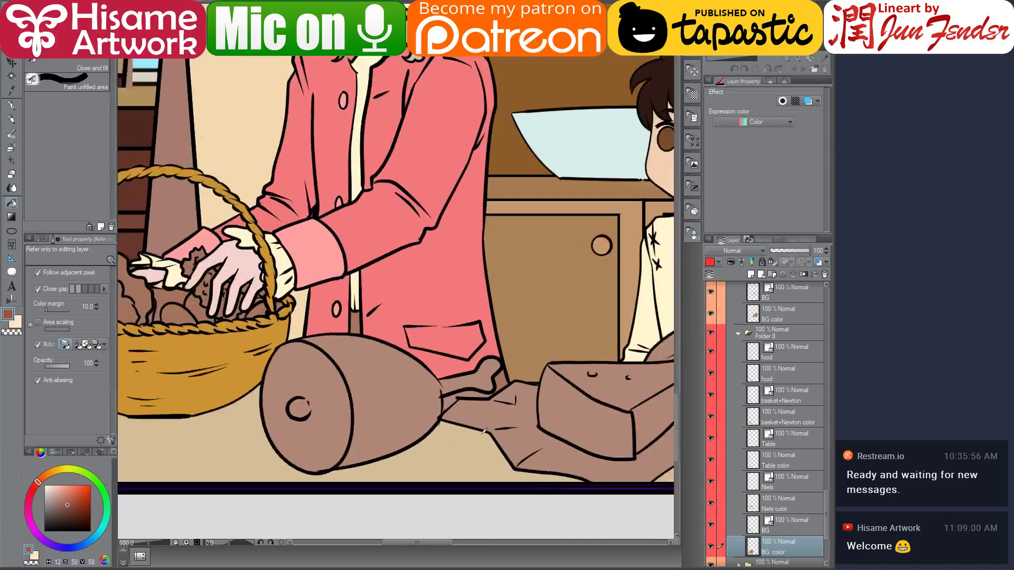
scroll(485, 431, "up", 1)
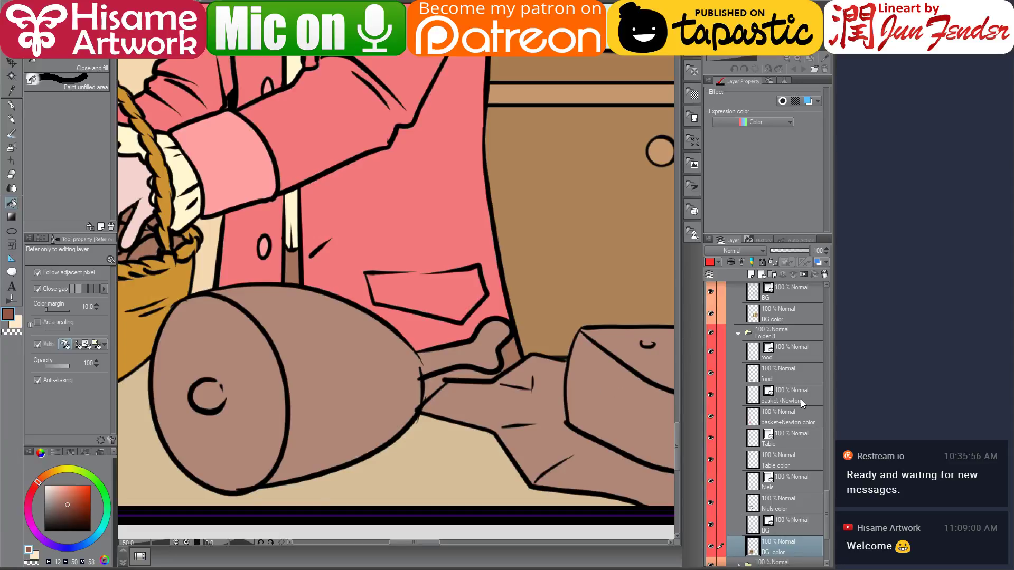
left_click(783, 376)
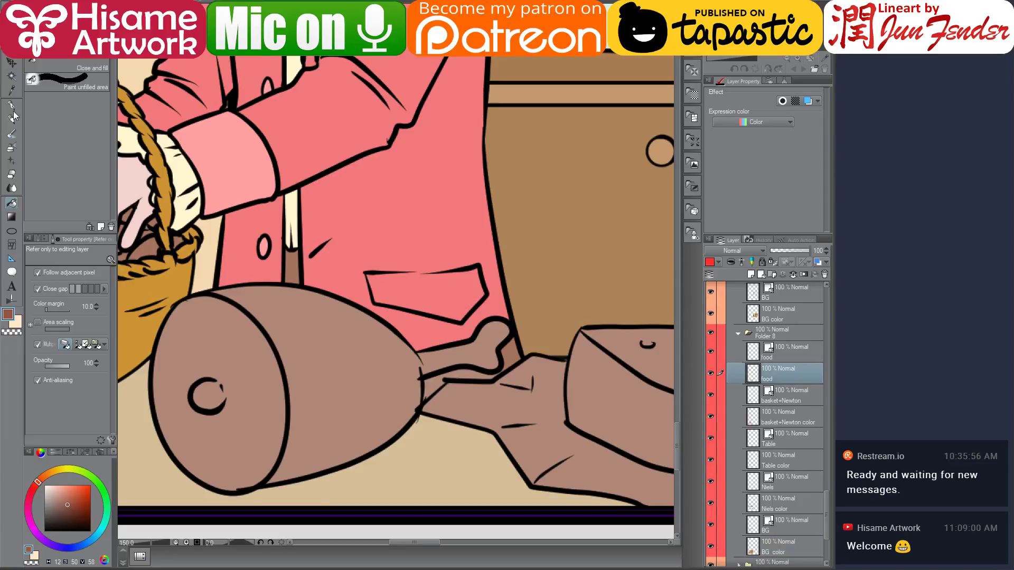
left_click(12, 70)
left_click(12, 75)
scroll(435, 379, "up", 1)
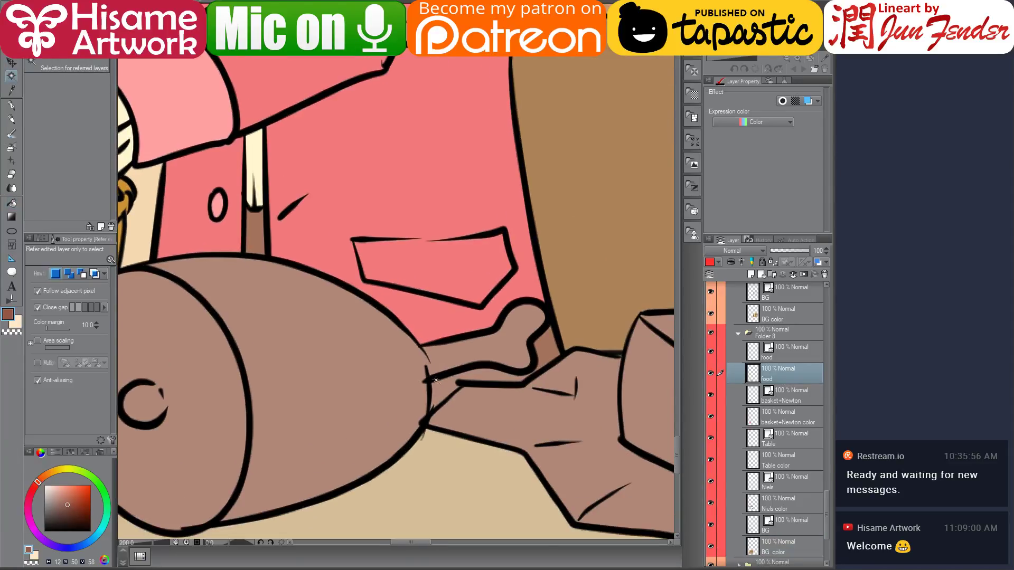
left_click(443, 387)
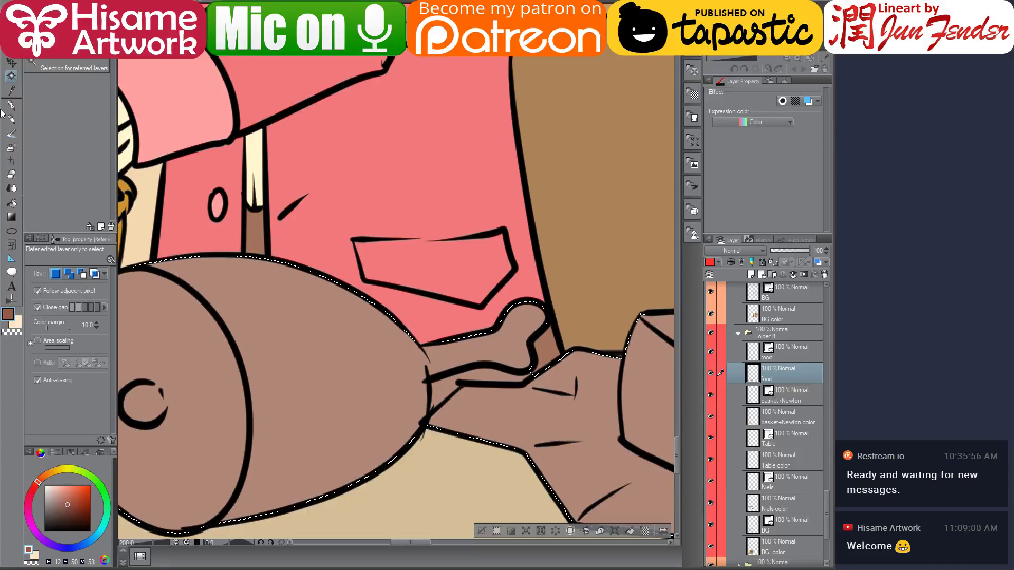
Clear the selection and erase the brown food color in the gap between the ham's bone and the cloth with the Hard eraser
left_click(11, 174)
key("ctrl+d")
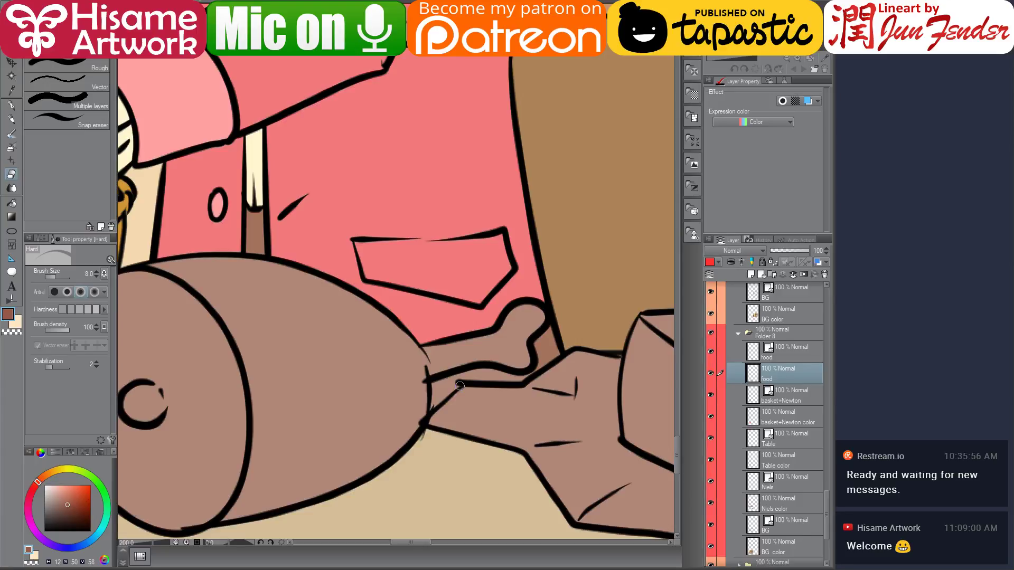
key("bracketright")
key("bracketright")
key("bracketright")
key("bracketright")
mouse_move(454, 383)
left_mouse_down()
mouse_move(432, 408)
mouse_move(463, 377)
mouse_move(438, 391)
mouse_move(482, 367)
mouse_move(465, 379)
mouse_move(530, 376)
mouse_move(478, 374)
left_mouse_up()
key("bracketleft")
key("bracketleft")
key("bracketleft")
key("bracketleft")
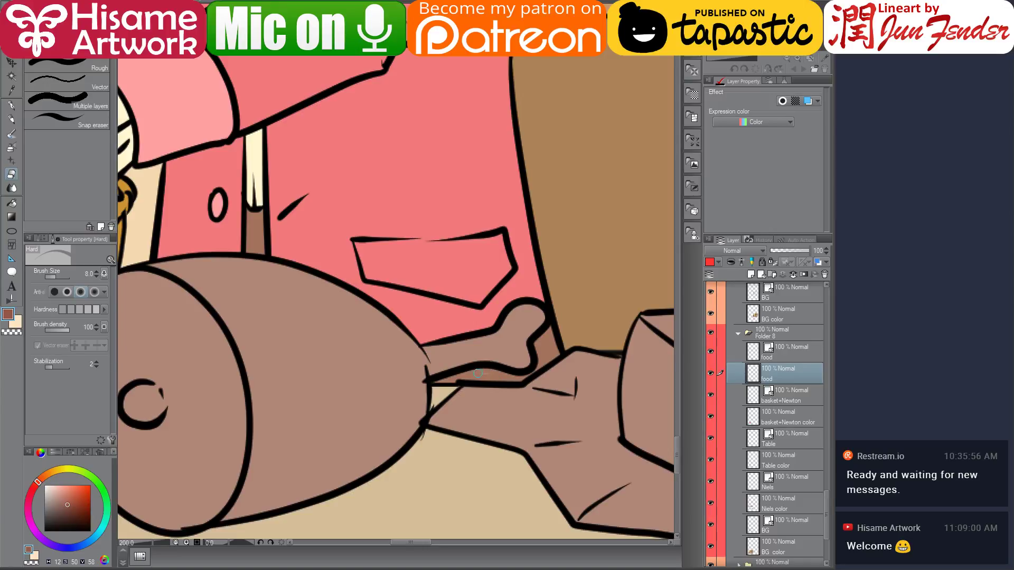
On Folder 8's food line layer, erase the overshooting line ends where the ham meets its bone and the cloth
left_click(785, 353)
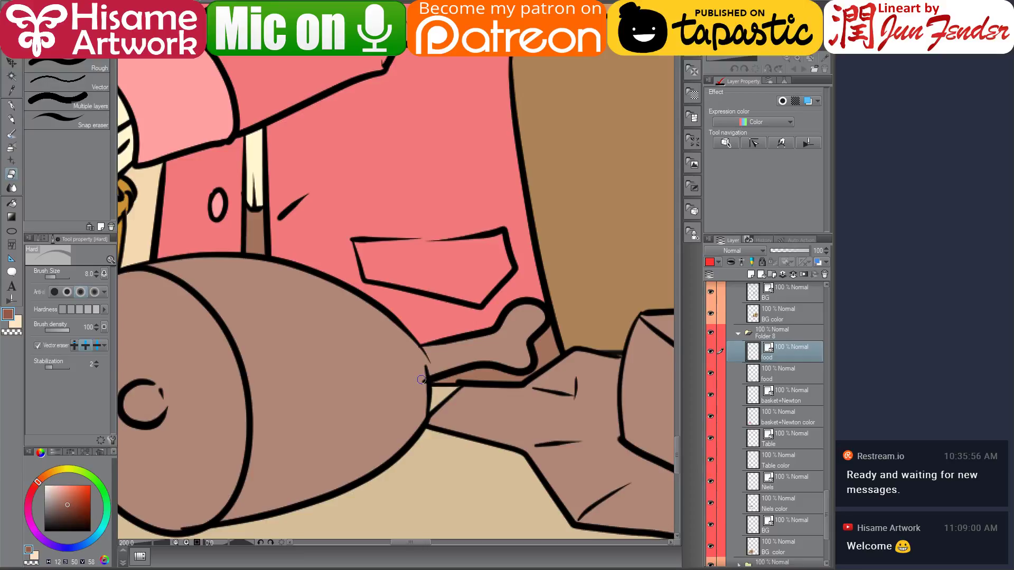
scroll(395, 383, "down", 4)
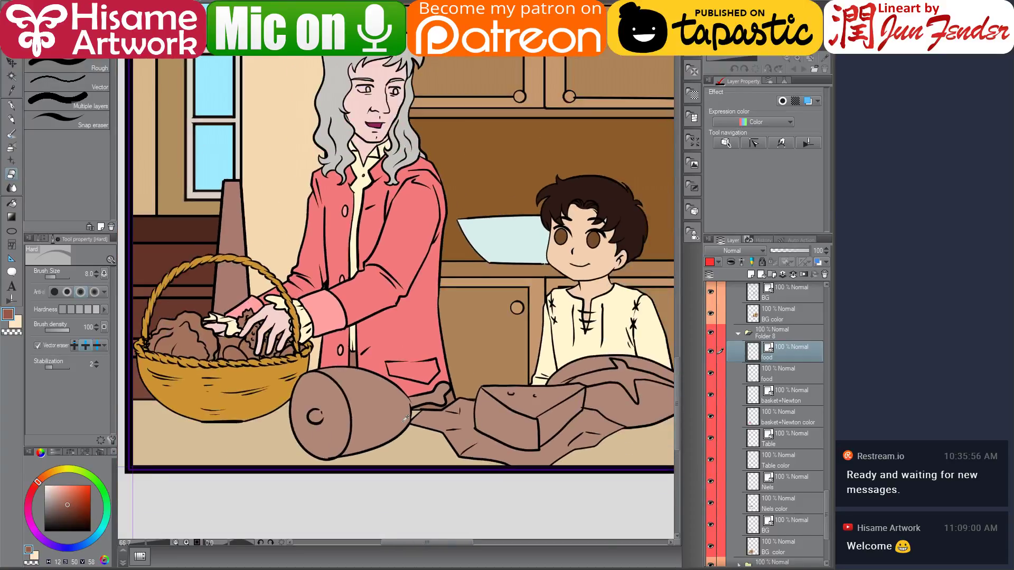
scroll(555, 439, "up", 4)
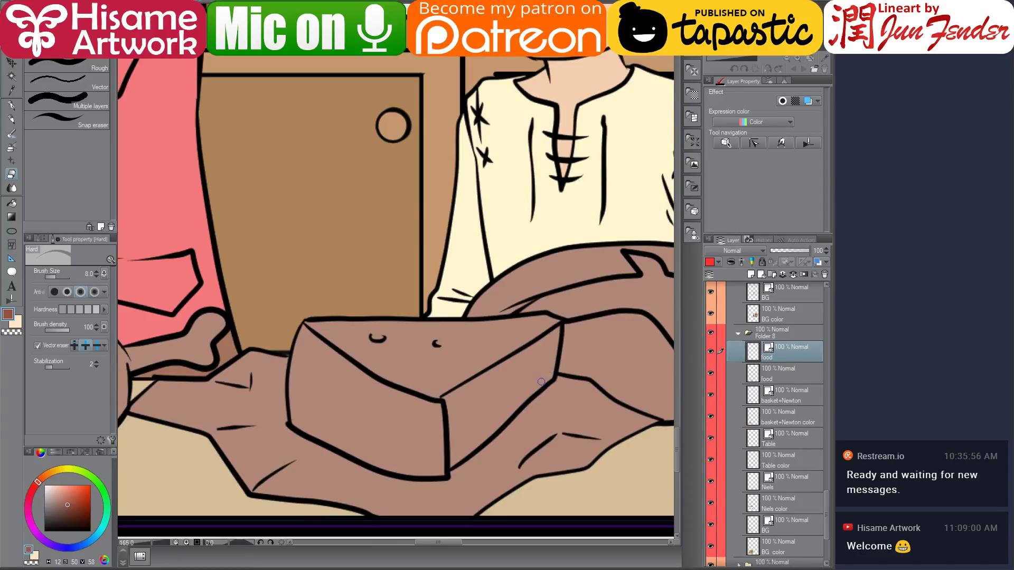
Adjust the food linework's control points so the cheese's lower edge meets its front corner, and tidy the cloth's upper edge line near the bone
scroll(461, 485, "up", 3)
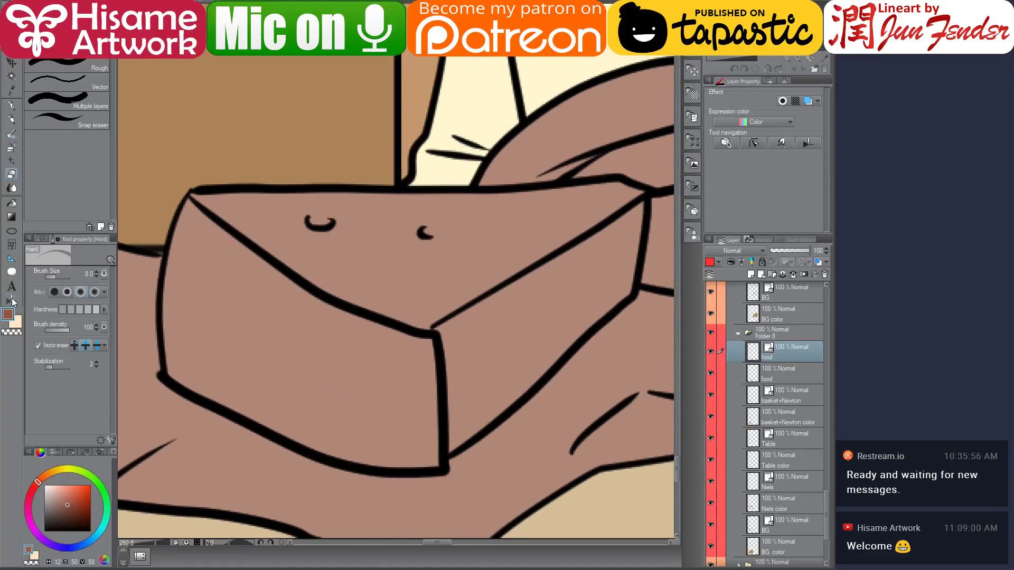
left_click(11, 298)
key("y")
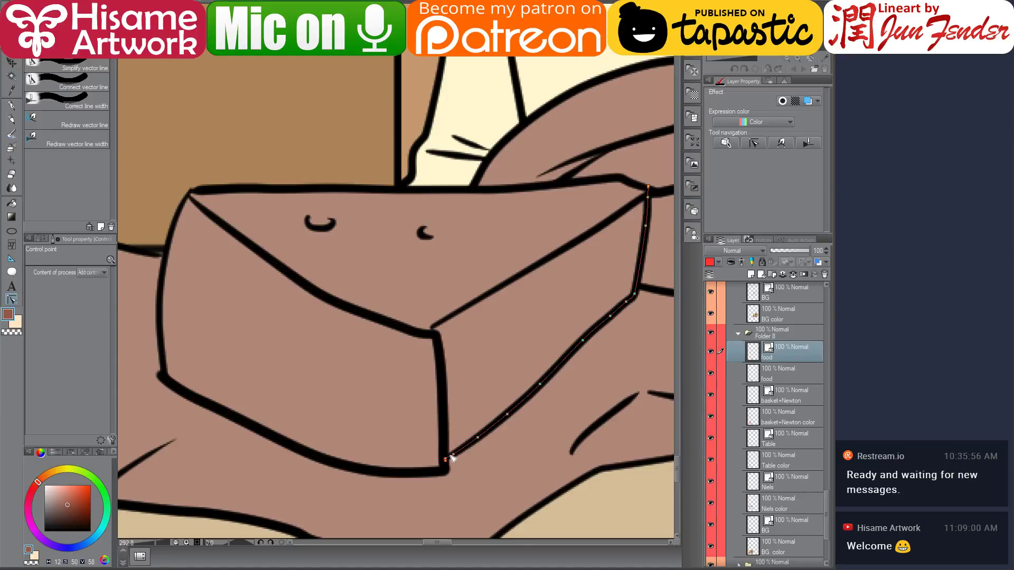
left_click_drag(453, 463, 455, 463)
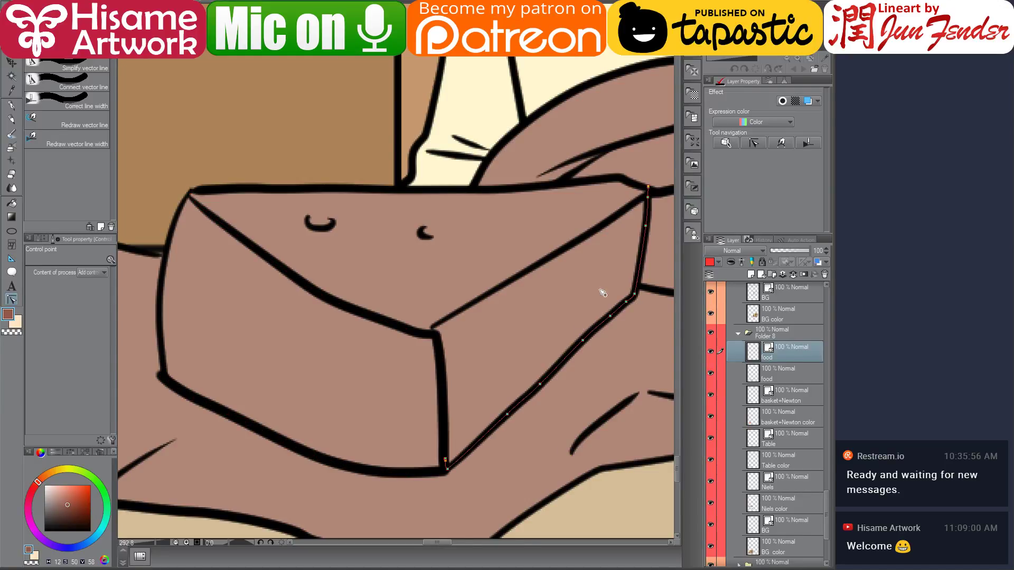
scroll(472, 470, "down", 1)
scroll(470, 464, "down", 3)
scroll(242, 490, "up", 1)
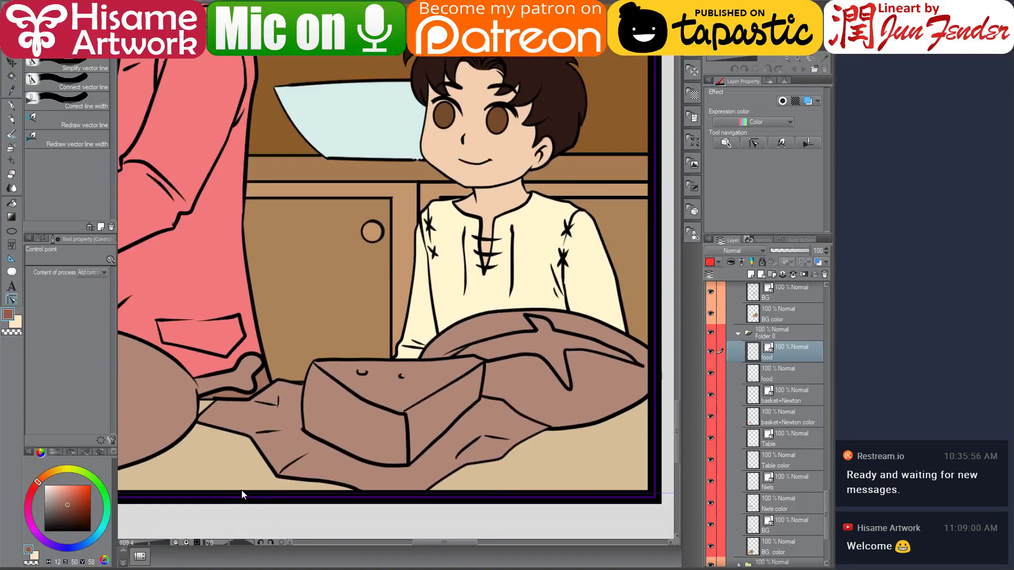
scroll(168, 439, "up", 2)
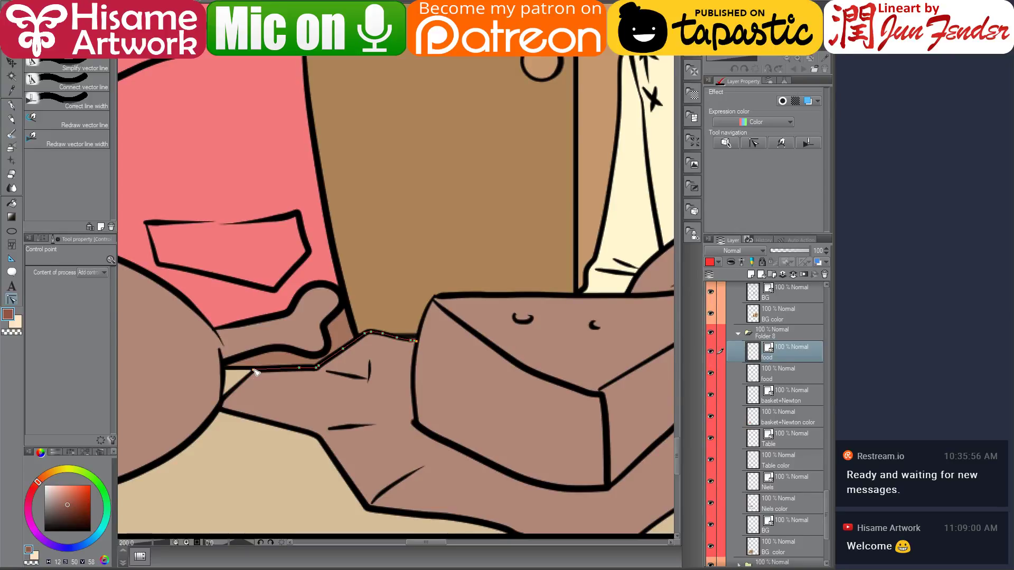
scroll(277, 499, "down", 4)
scroll(278, 499, "down", 4)
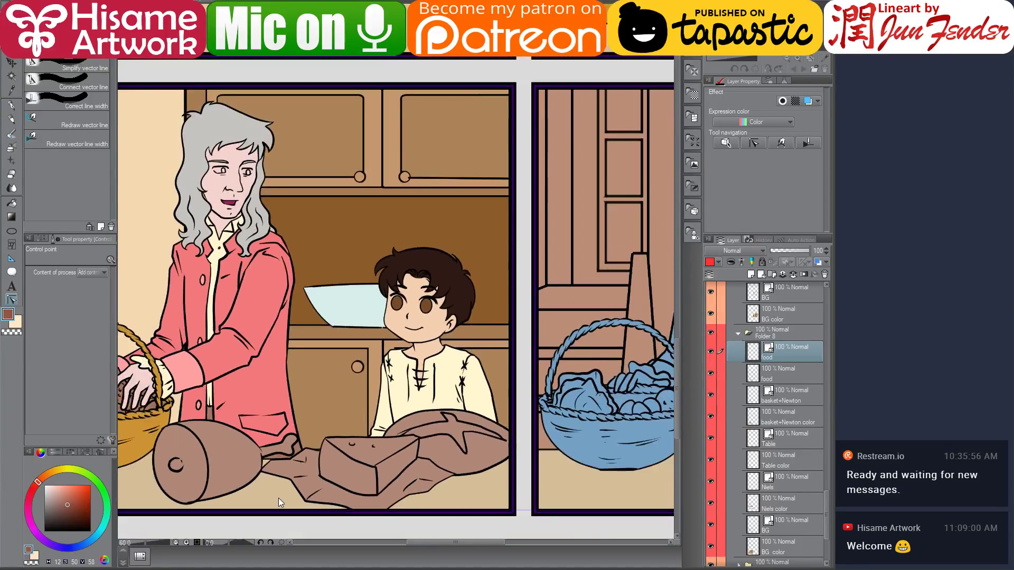
Join the table's outline ends at its back corner in the empty kitchen panel and cover the leftover spot with stair brown H 12, S 53, V 47
left_click_drag(348, 415, 469, 408)
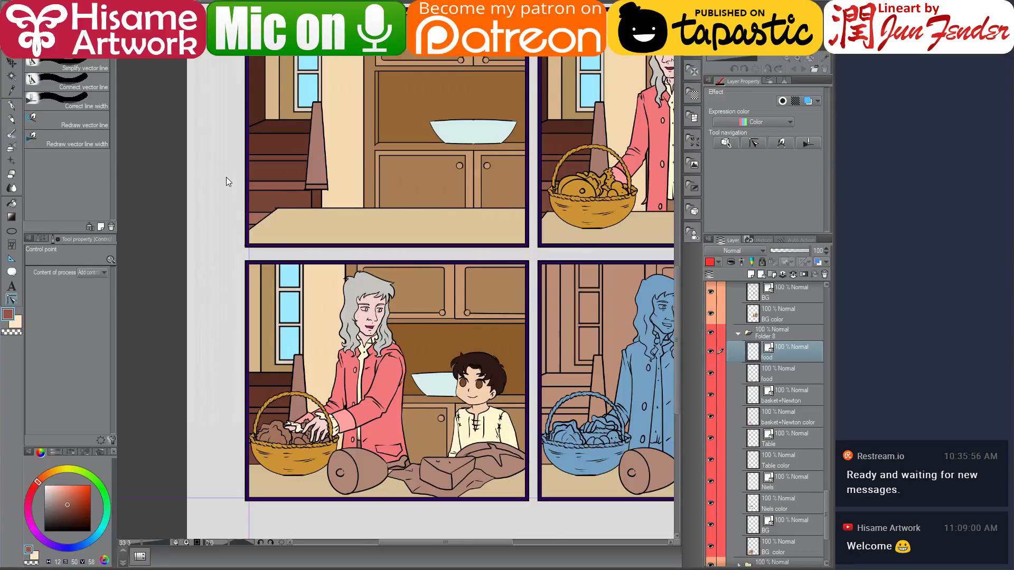
scroll(229, 180, "up", 5)
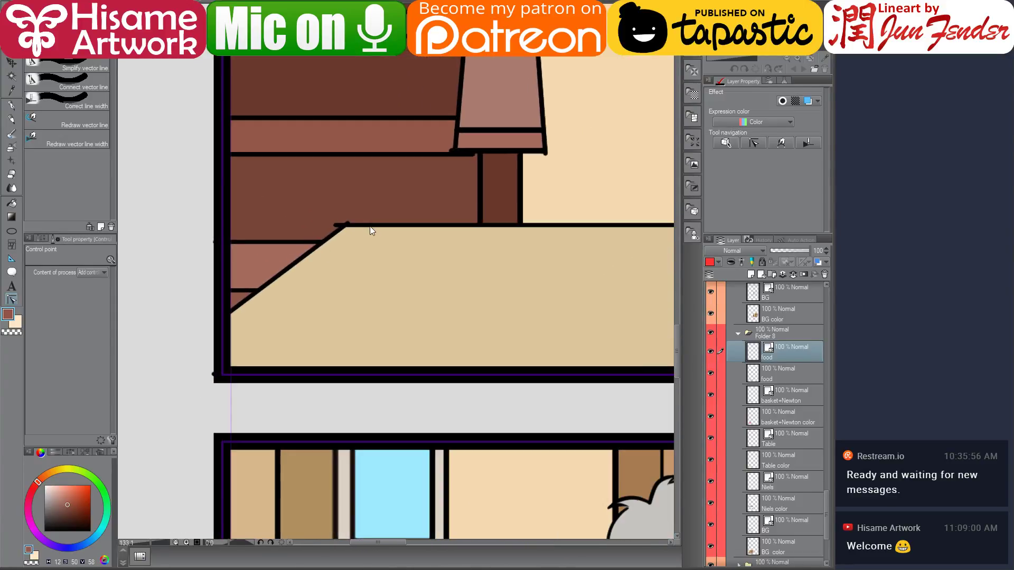
left_click(349, 228, "ctrl+shift")
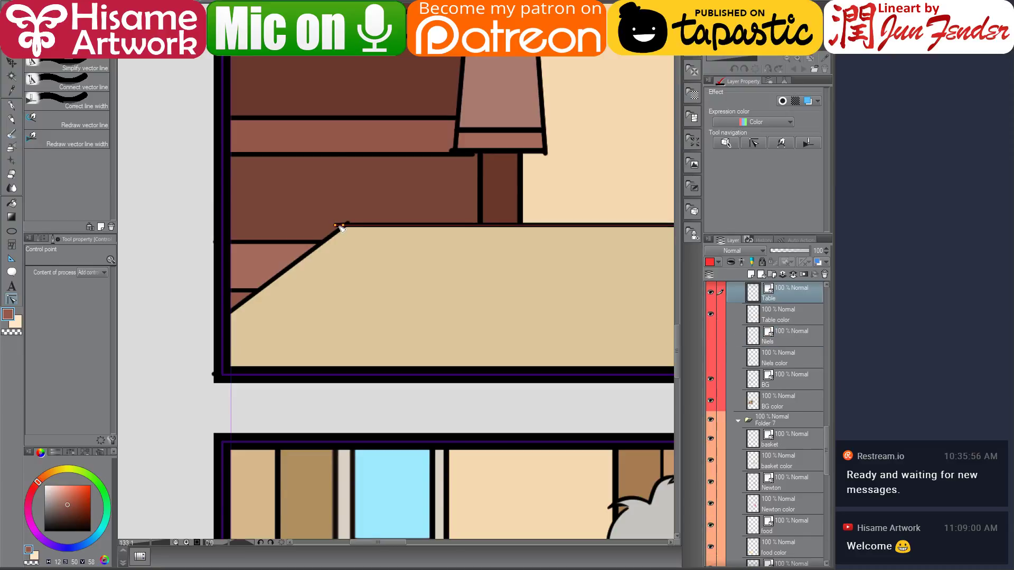
left_click(347, 224)
left_click(349, 224)
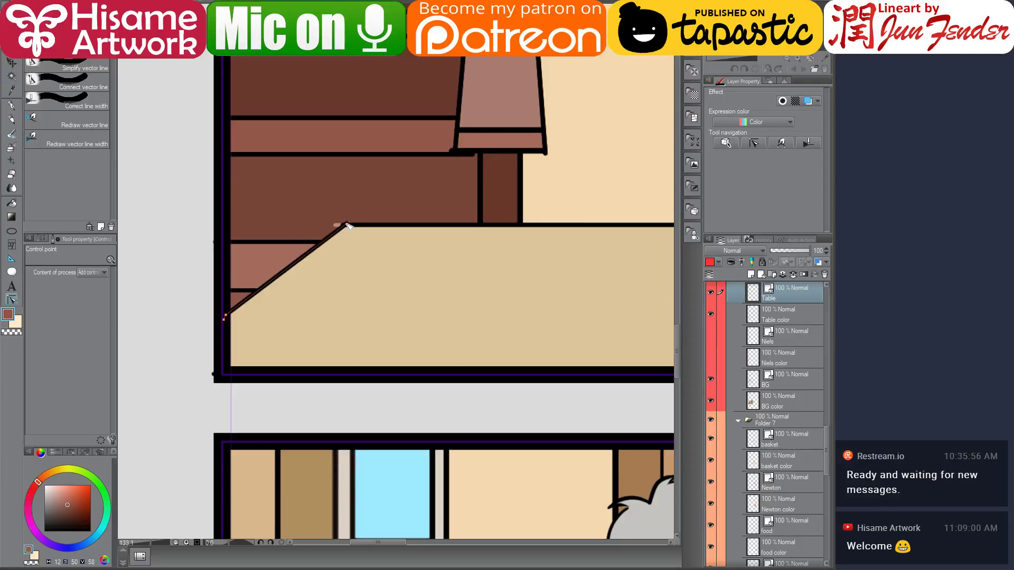
key("r")
left_click(366, 181, "ctrl+shift")
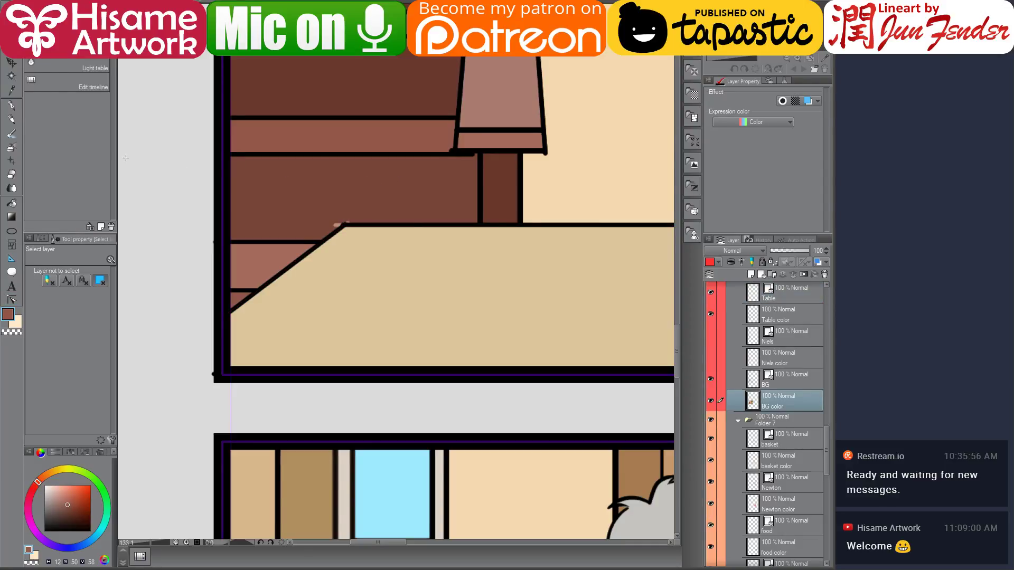
left_click(10, 107)
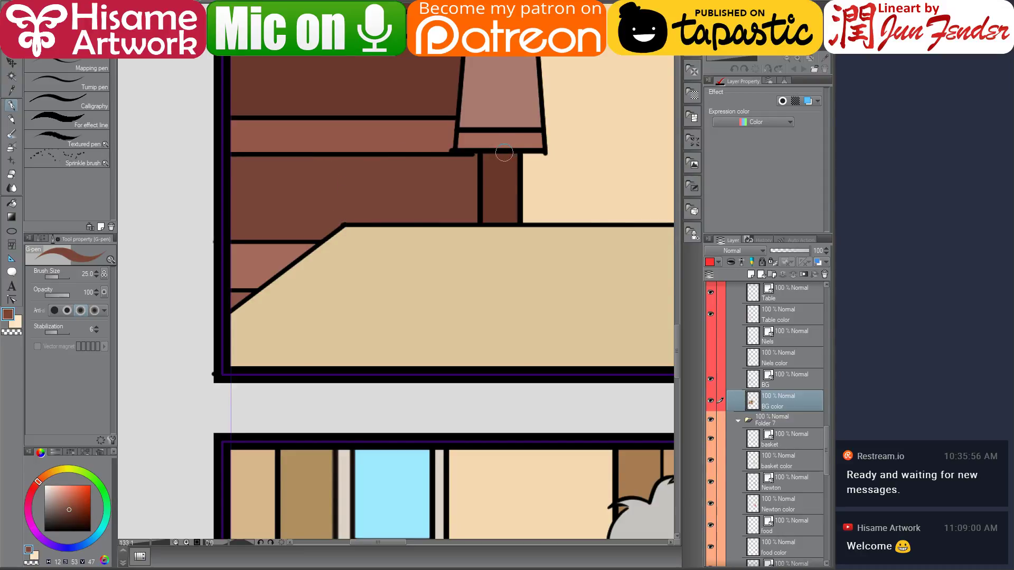
On the same panel's BG line layer, move the control points of the banister base's outline so its lower corners meet cleanly
left_click(480, 154, "ctrl+shift")
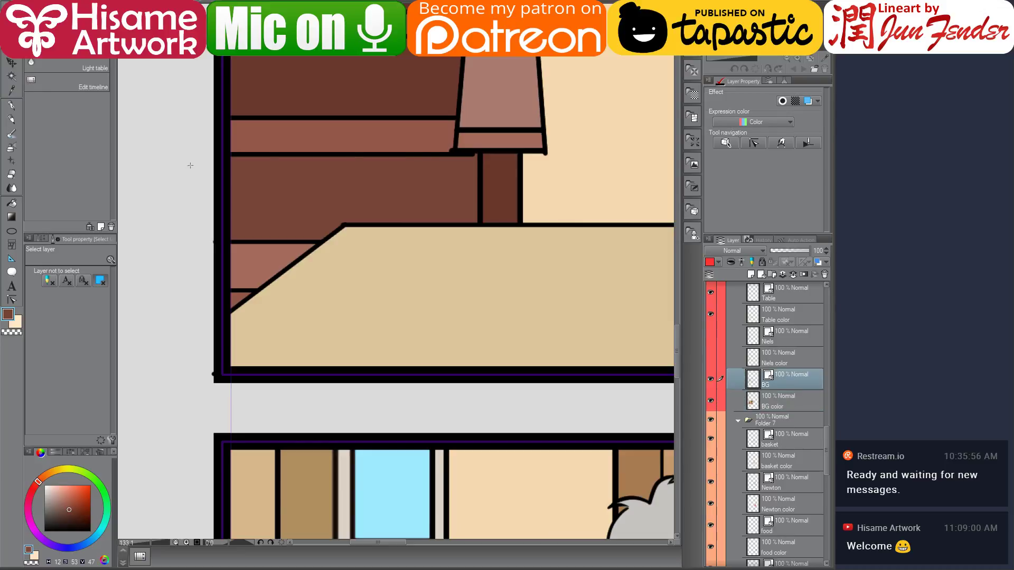
left_click(11, 301)
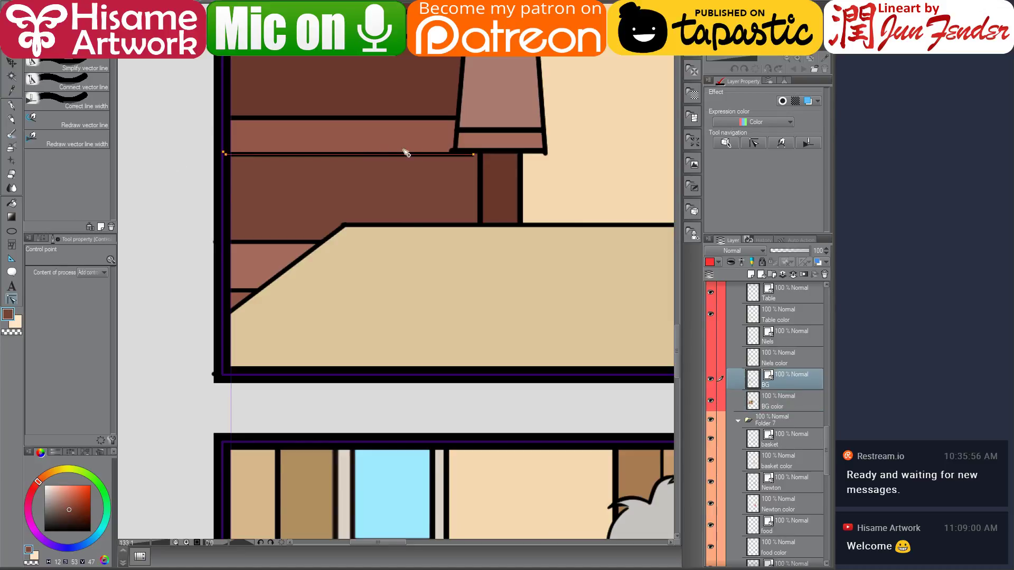
left_click(453, 154)
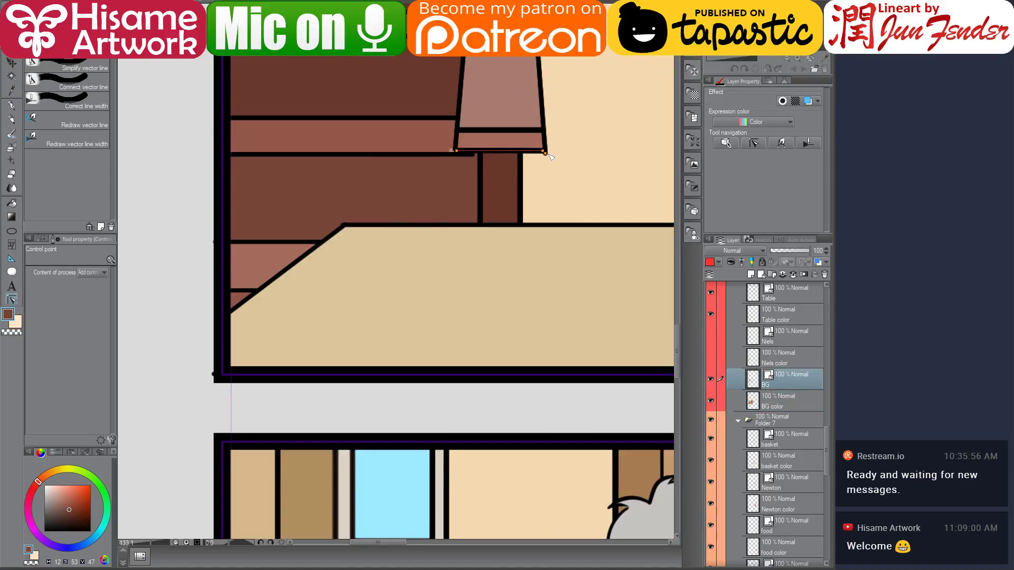
left_click_drag(544, 152, 544, 151)
left_click(457, 133)
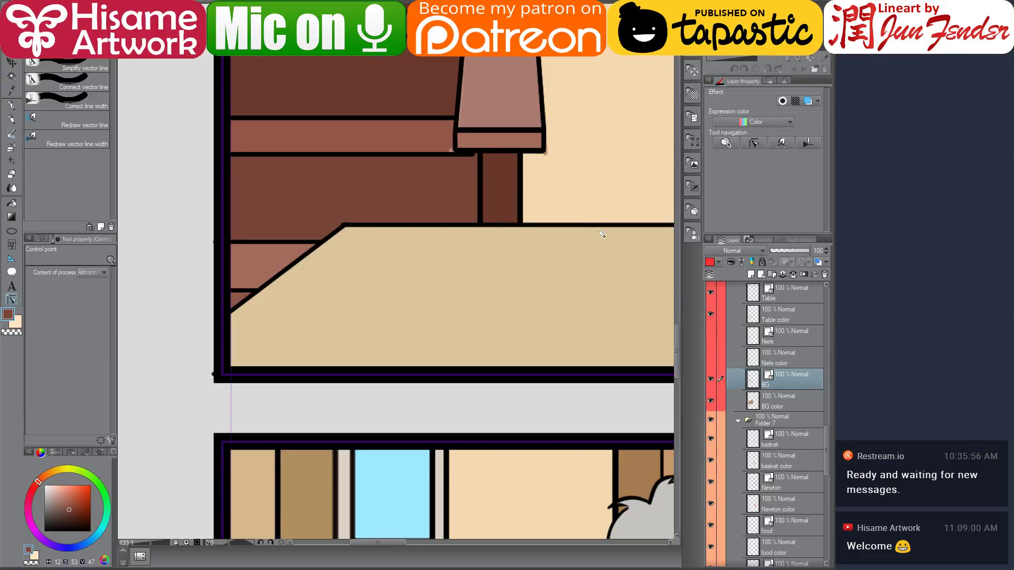
On that panel's BG color layer, fill the leftover specks beside the banister base with the adjoining browns, sampling H 12, S 35, V 67
left_click(790, 401)
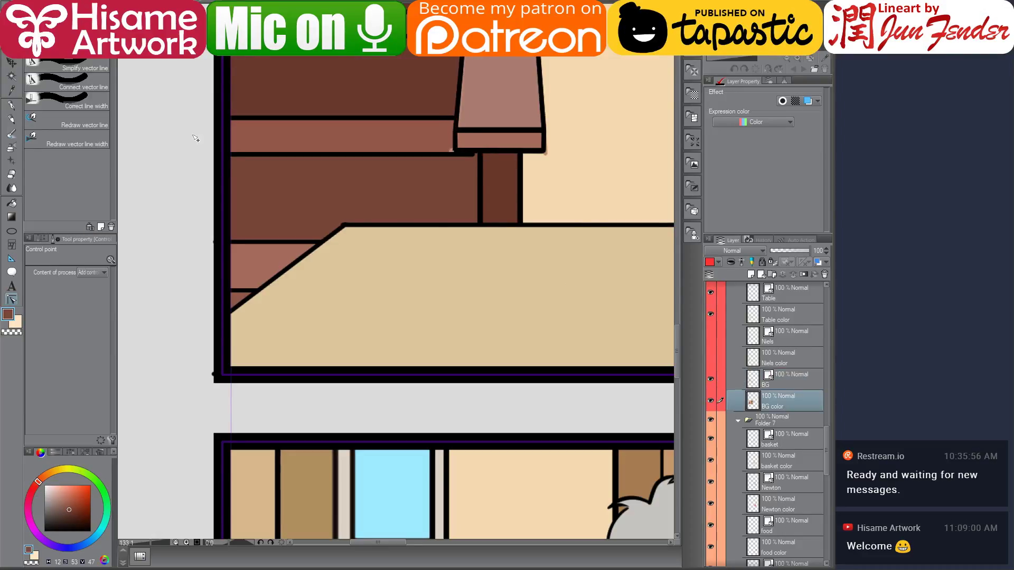
left_click(11, 203)
left_click(428, 127, "alt")
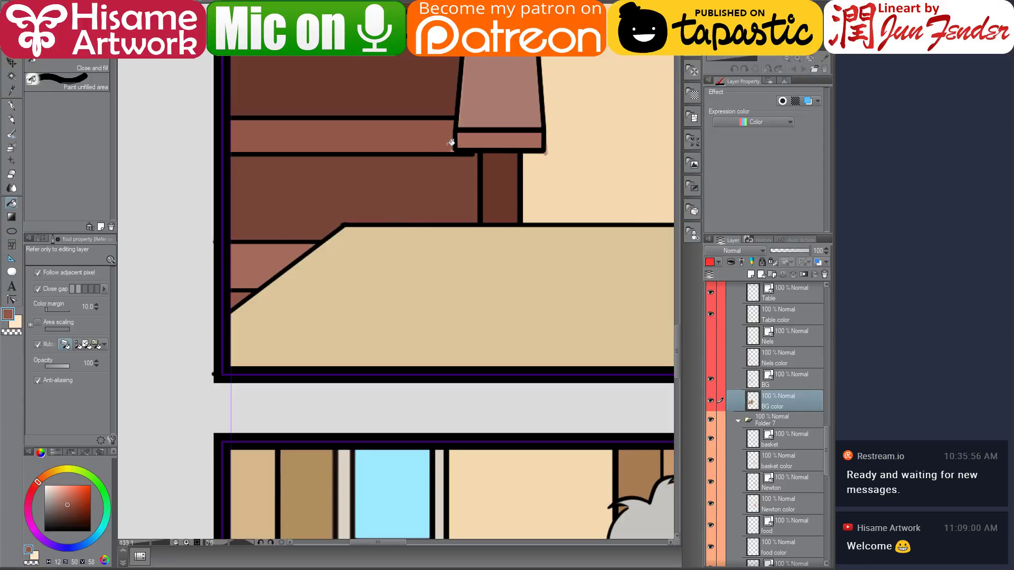
left_click(469, 138, "alt")
left_click(487, 100, "alt")
Erase the brown spill outside the banister base's corner on the wall side and repaint it with wall cream H 35, S 28, V 96 using the G-pen
left_click(11, 174)
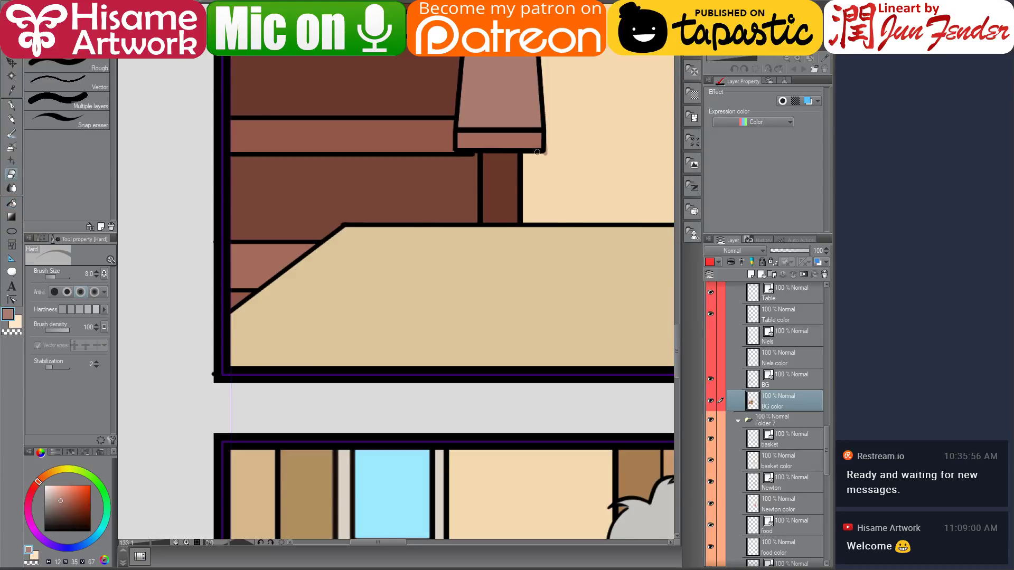
key("bracketright")
key("bracketright")
key("bracketright")
left_click(11, 105)
left_click(590, 160, "alt")
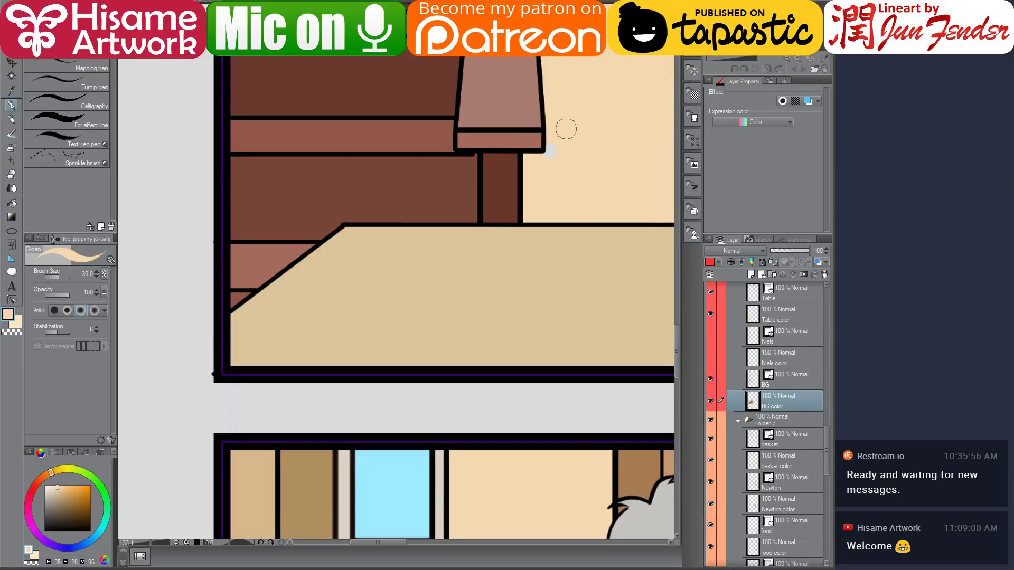
key("bracketright")
key("bracketright")
Hide Folder 9's food, basket+Newton and Niels layers together with their color layers, keeping the table and background visible
scroll(300, 244, "down", 6)
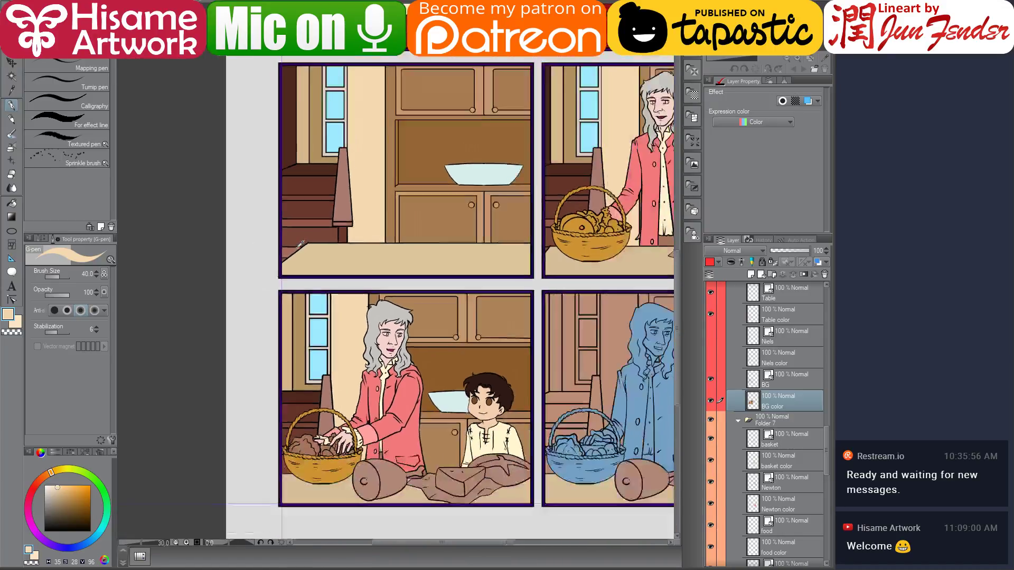
left_click_drag(573, 264, 435, 259)
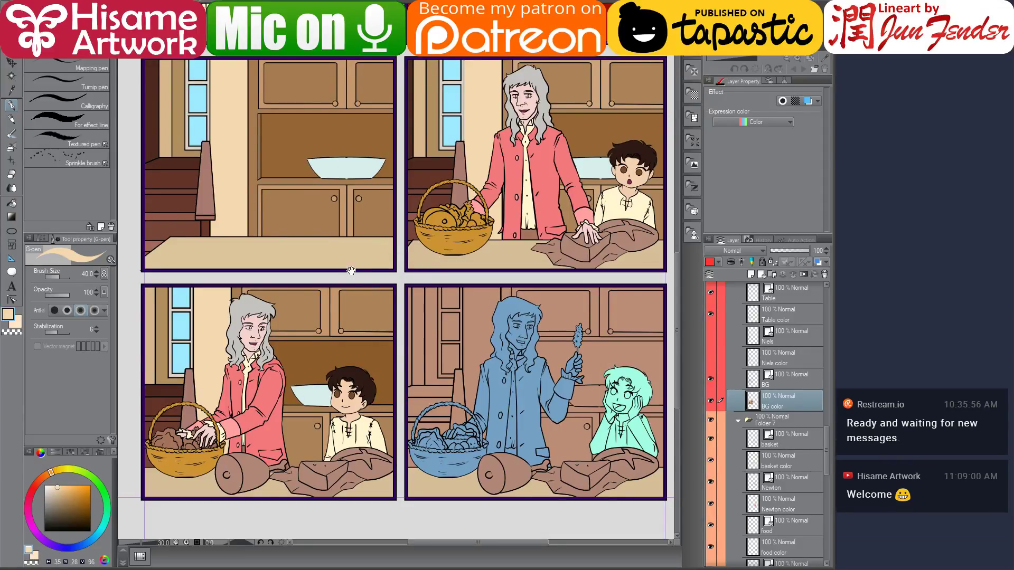
left_click_drag(406, 305, 406, 302)
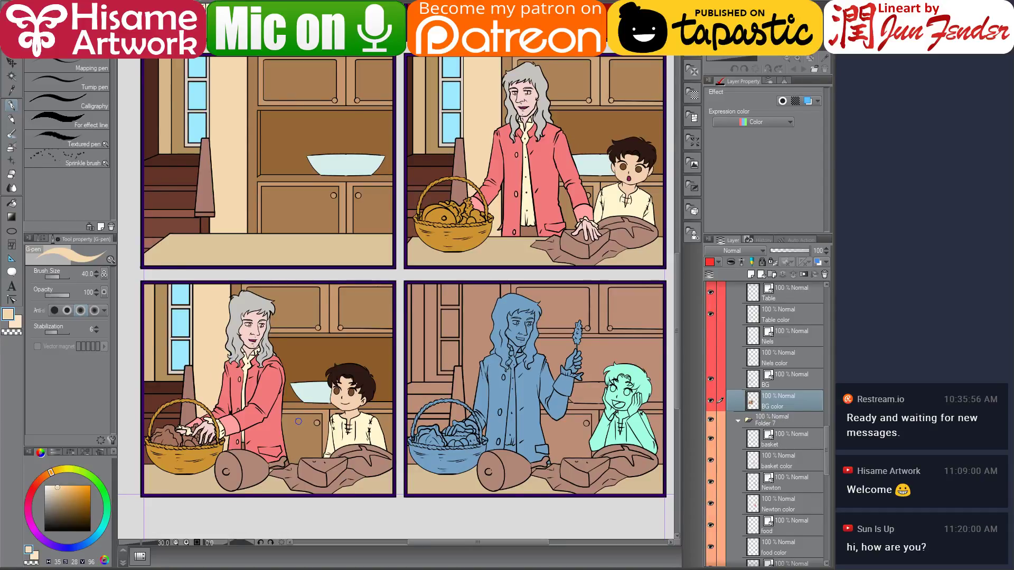
scroll(273, 515, "up", 2)
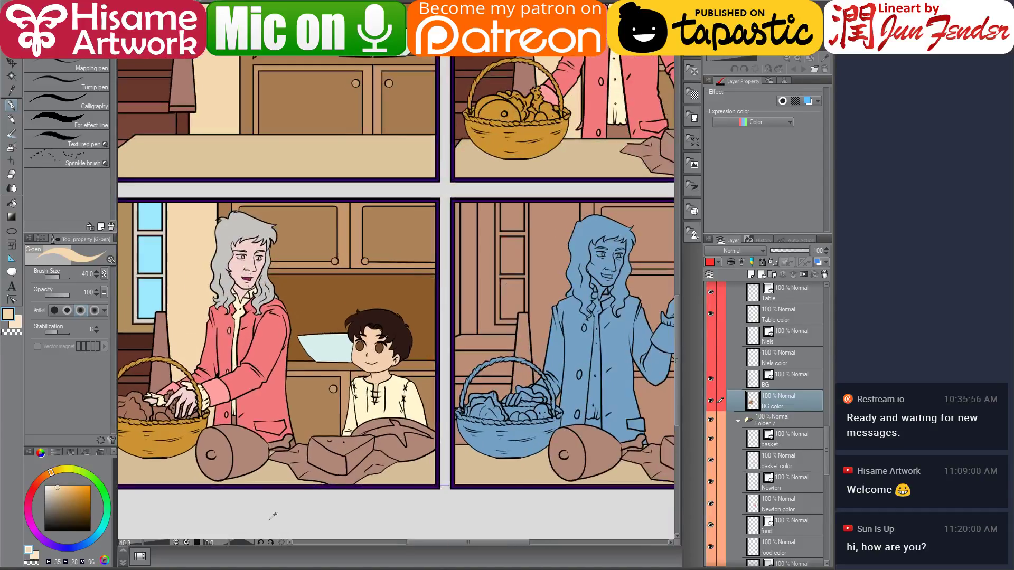
scroll(383, 408, "down", 2)
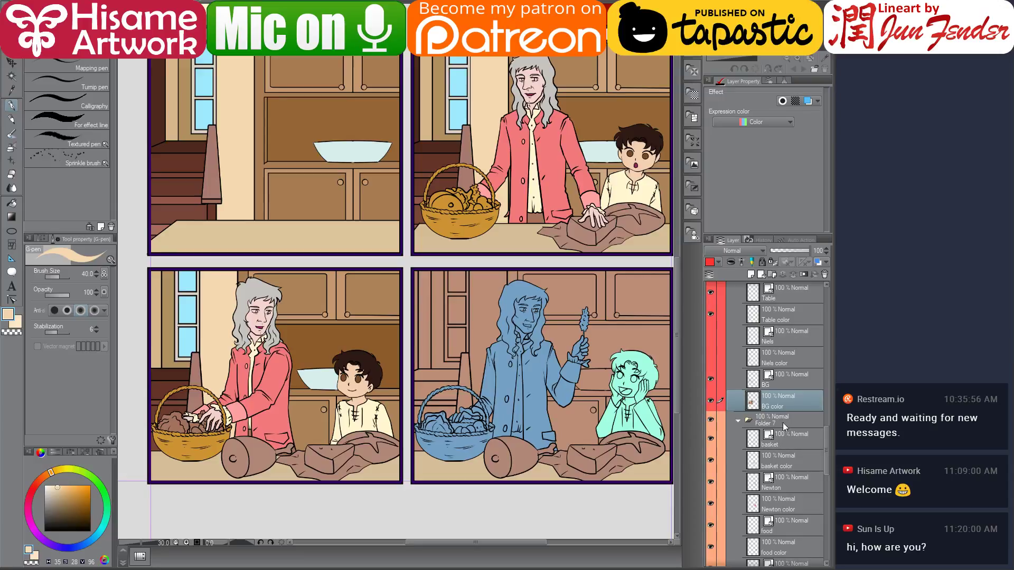
scroll(787, 430, "down", 4)
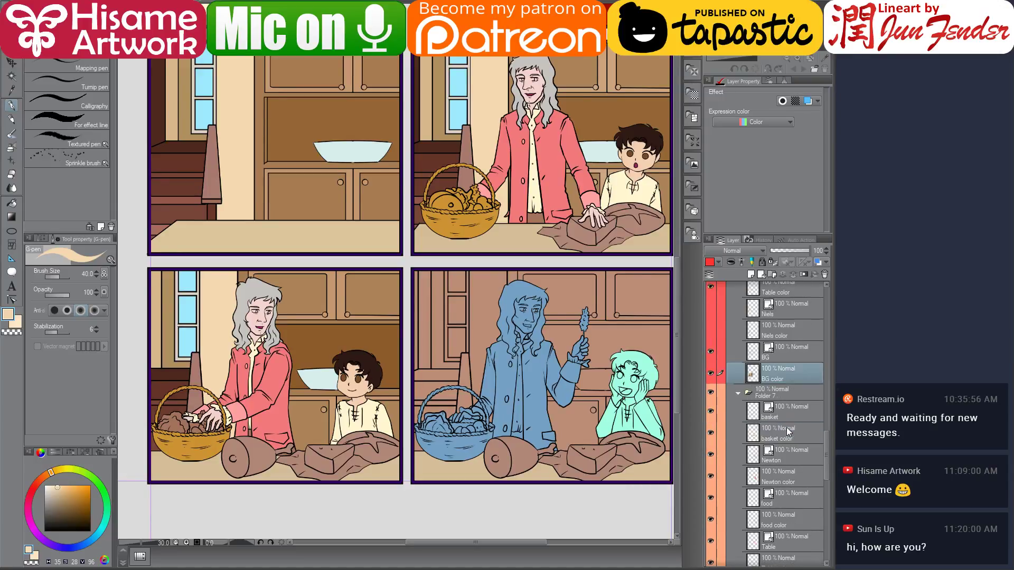
scroll(788, 430, "down", 6)
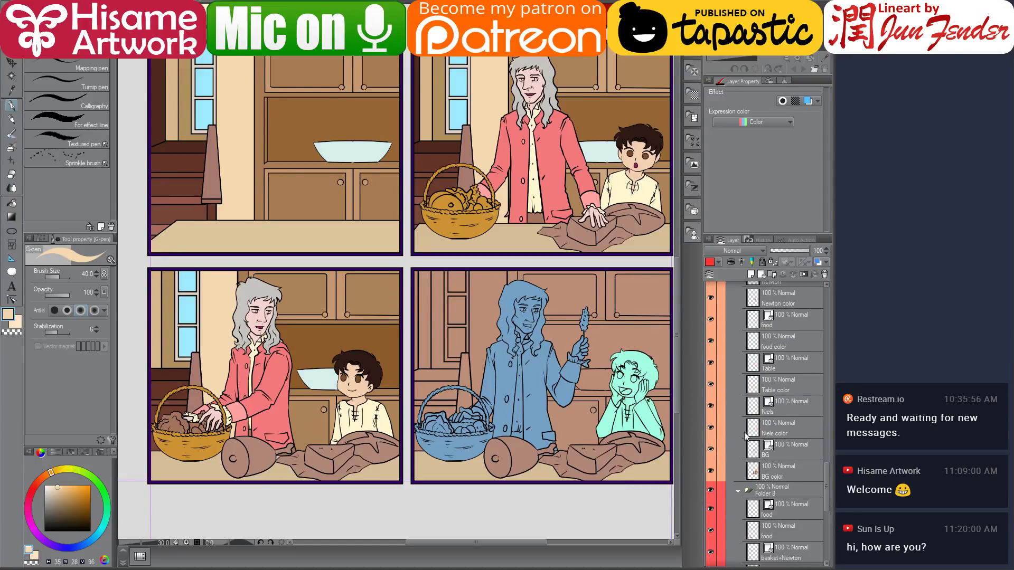
left_click(536, 403, "ctrl+shift")
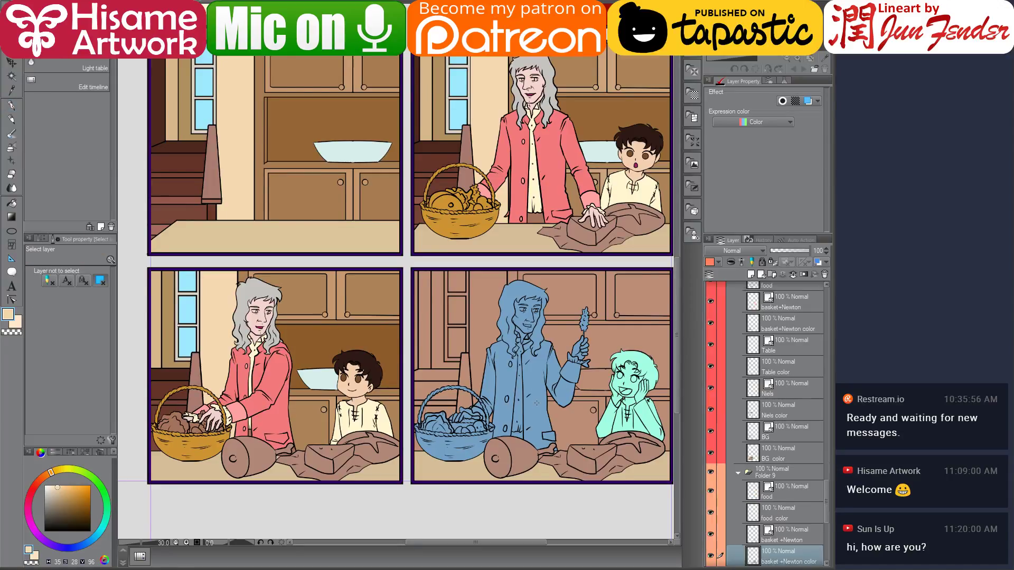
scroll(808, 486, "down", 8)
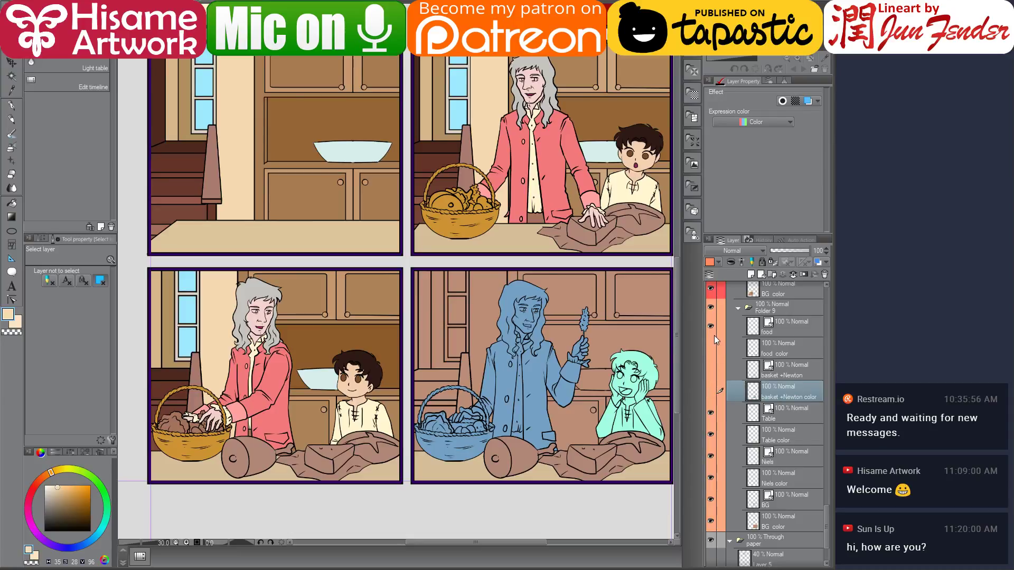
left_click_drag(714, 327, 709, 429)
left_click(711, 411)
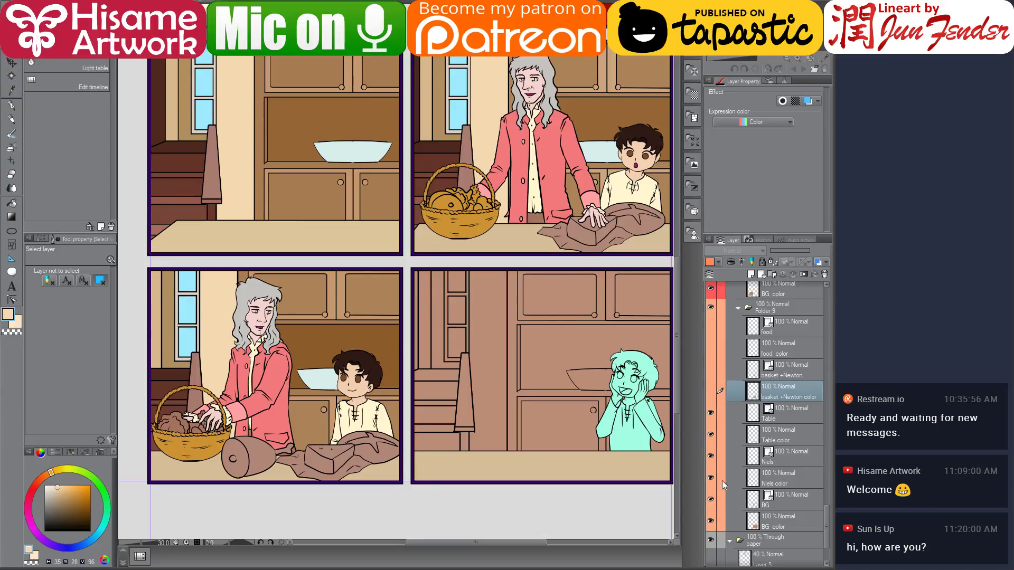
left_click(714, 459)
On Folder 9's BG color layer, fill the bowl with the pale blue sampled from the finished panel's bowl, H 172, S 10, V 93
left_click(787, 518)
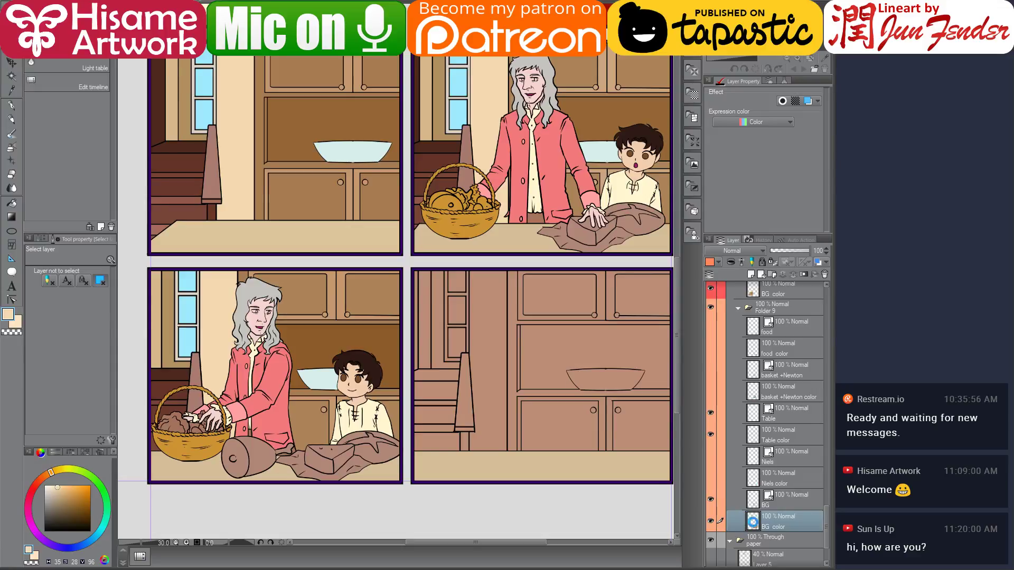
left_click(11, 203)
left_click(356, 150, "alt")
left_click(593, 377)
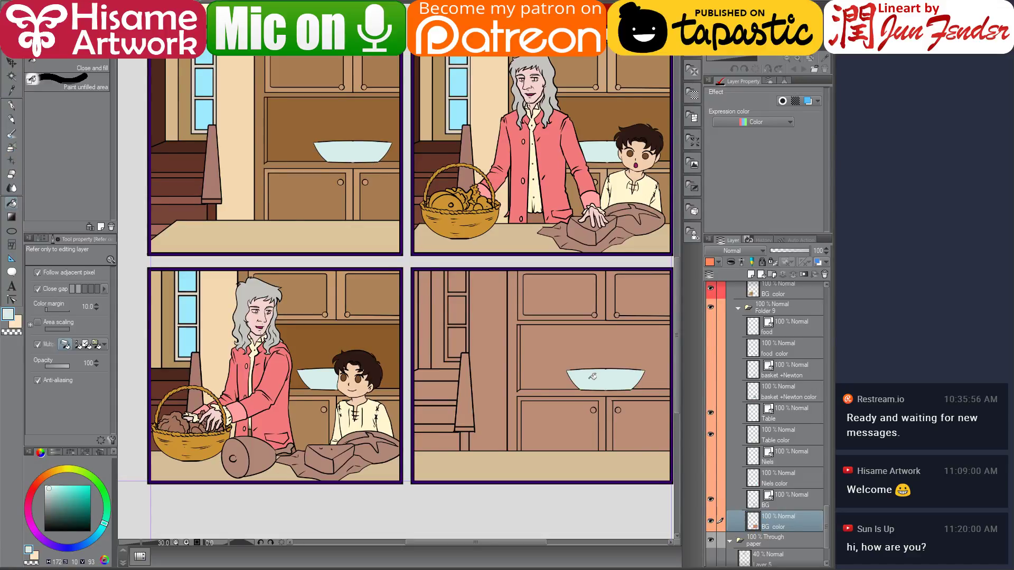
On Folder 9's BG color layer, fill the cabinet's open recess behind the bowl with brown H 30, S 63, V 59 sampled from the finished panel
left_click_drag(511, 326, 463, 334)
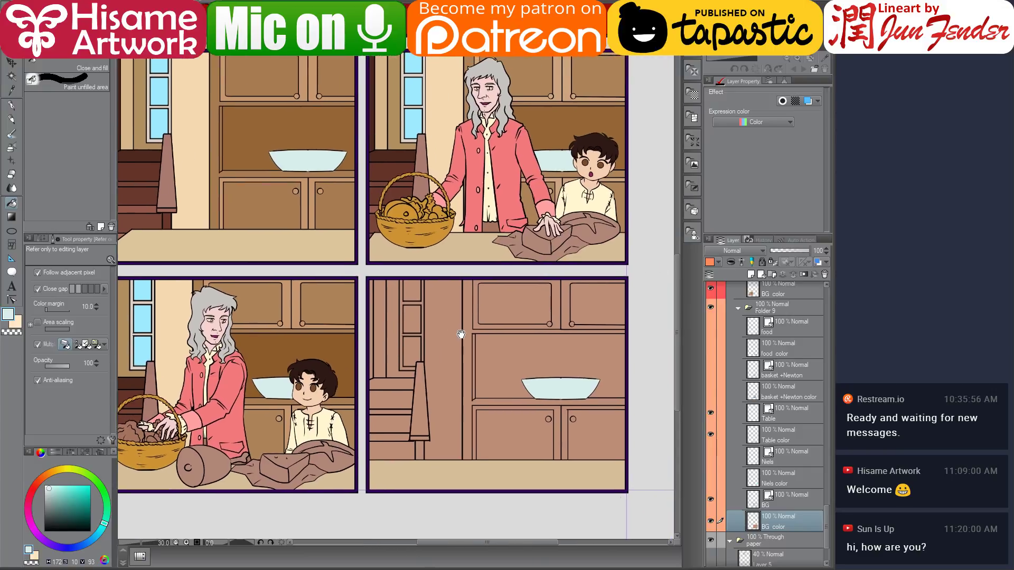
left_click(274, 121, "alt")
left_click(539, 338)
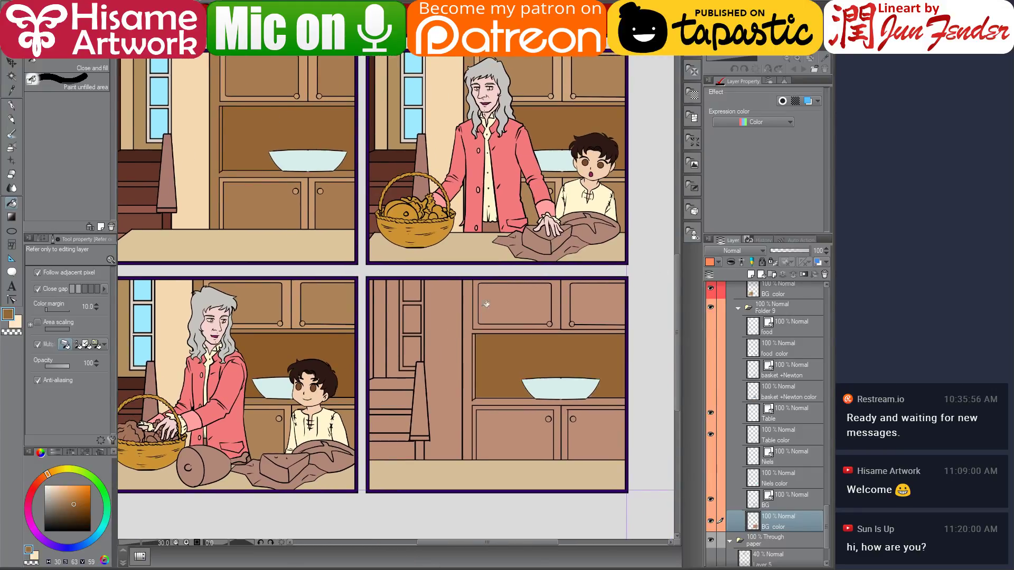
Fill the cabinet's frame and doors with sampled brown H 30, S 51, V 65, and the remaining trim with H 29, S 44, V 77
left_click(219, 125, "alt")
left_click(473, 317)
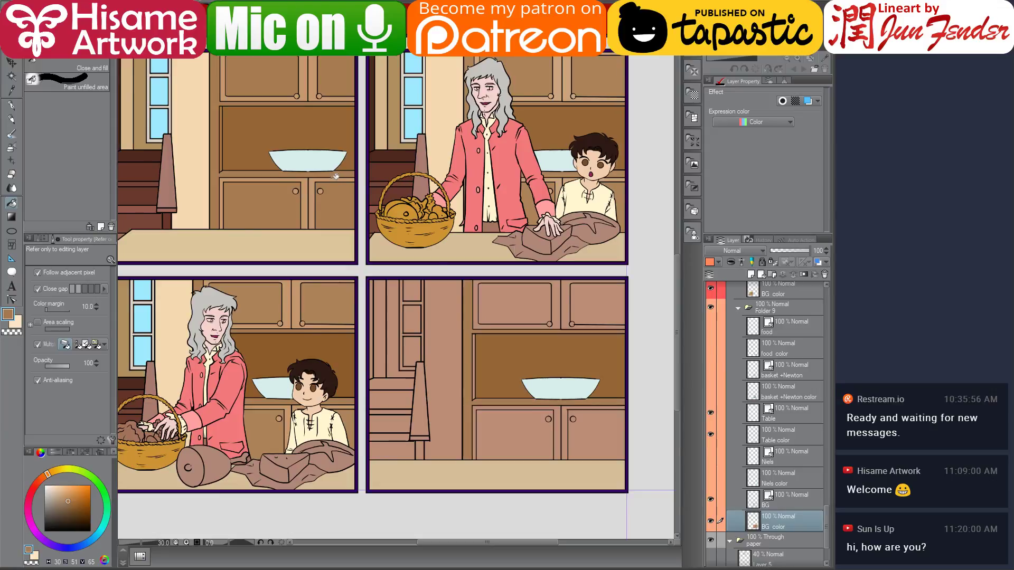
left_click(486, 290)
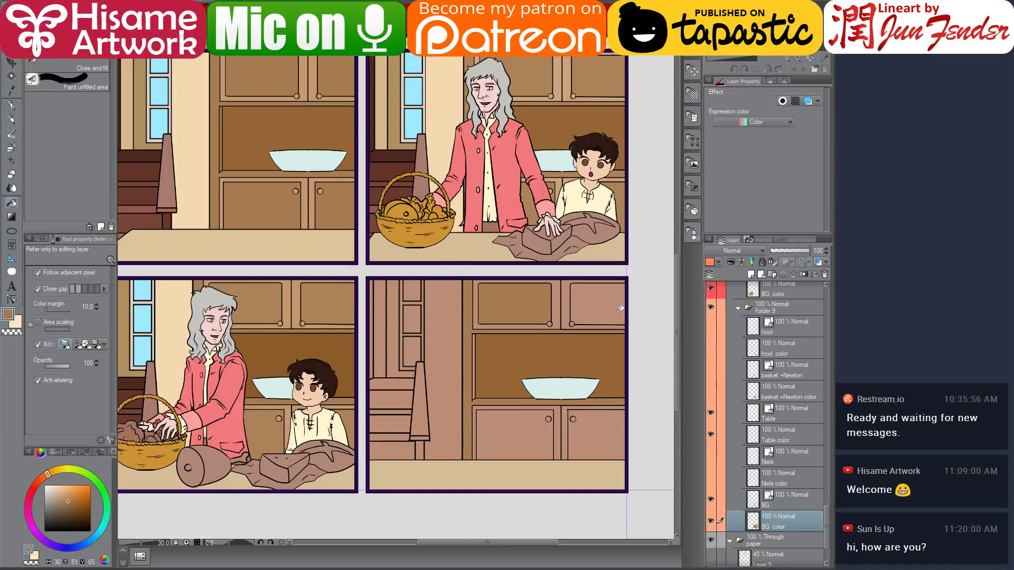
left_click(620, 309)
left_click(536, 435)
left_click(586, 434)
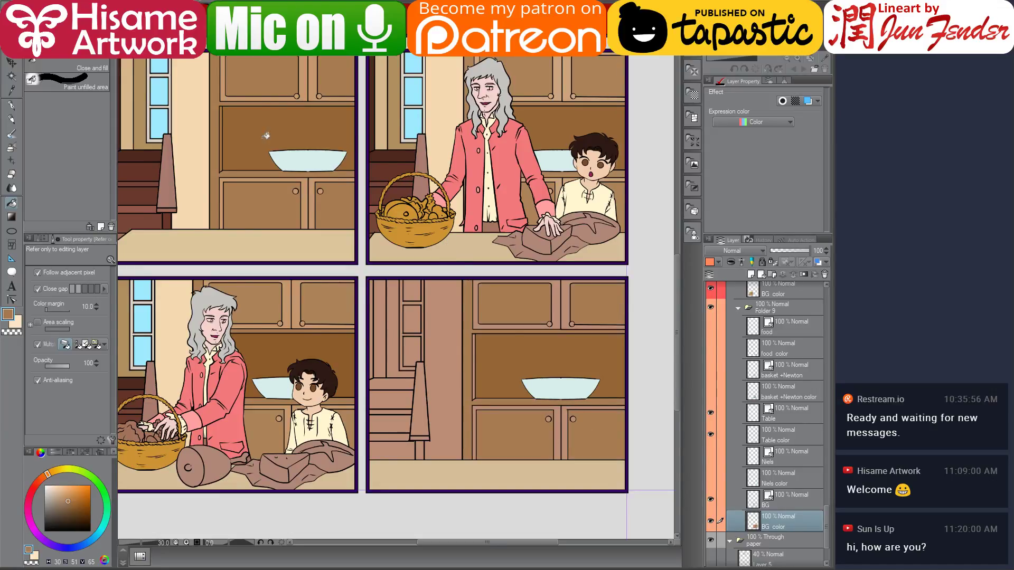
left_click(227, 79, "alt")
left_click(571, 310)
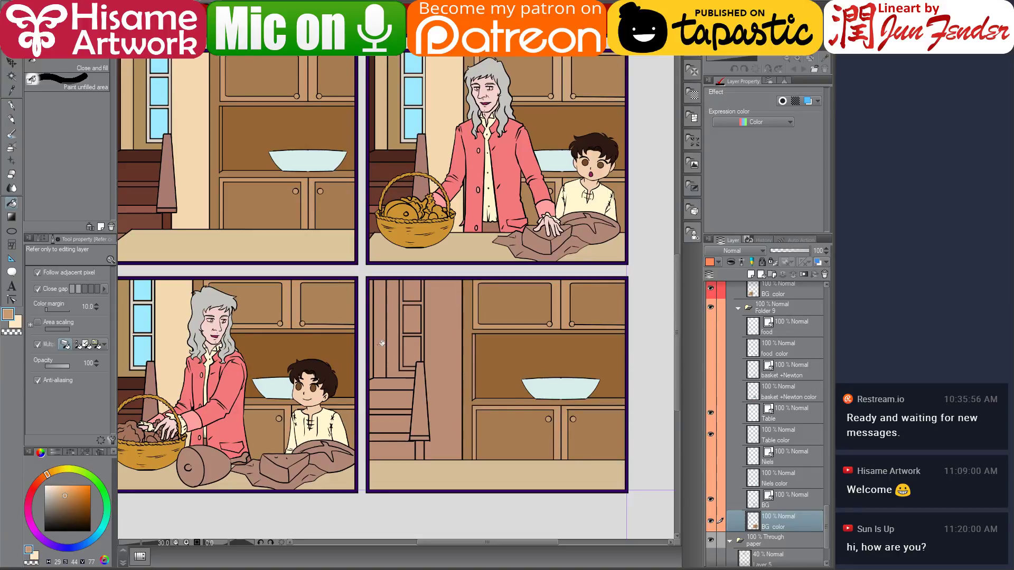
Fill the banister and its base with the finished panel's browns, including H 12, S 35, V 67, and the stair top with H 11, S 60, V 31
left_click_drag(381, 344, 403, 347)
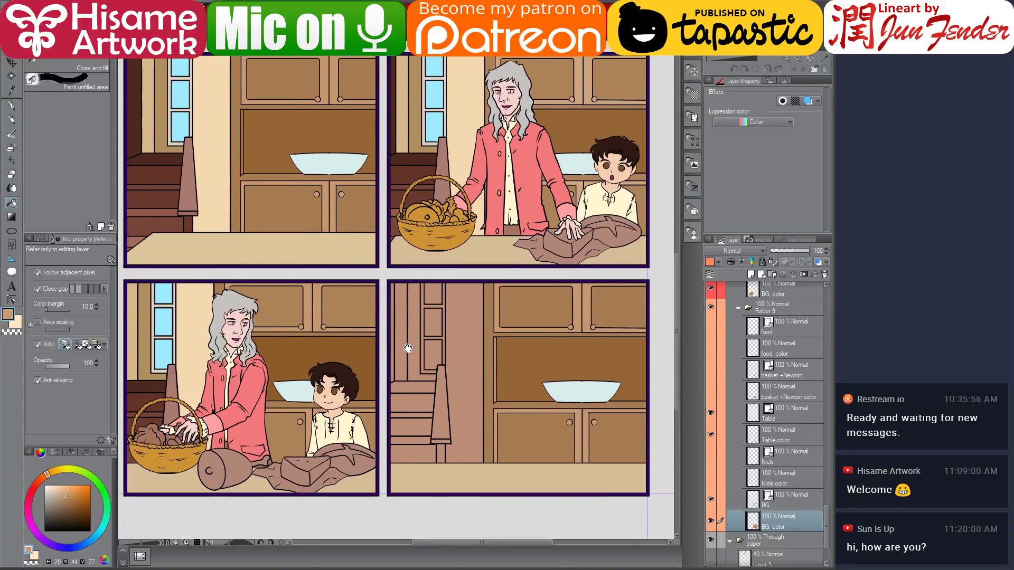
left_click(190, 197, "alt")
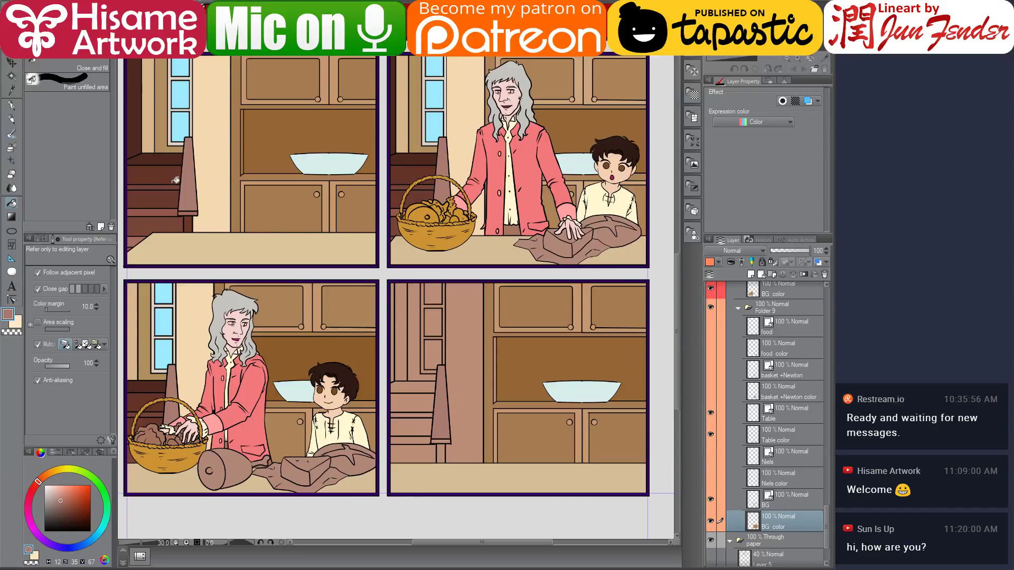
left_click(457, 452, "alt")
left_click(196, 230, "alt")
left_click(442, 453)
left_click(159, 158, "alt")
left_click(393, 386)
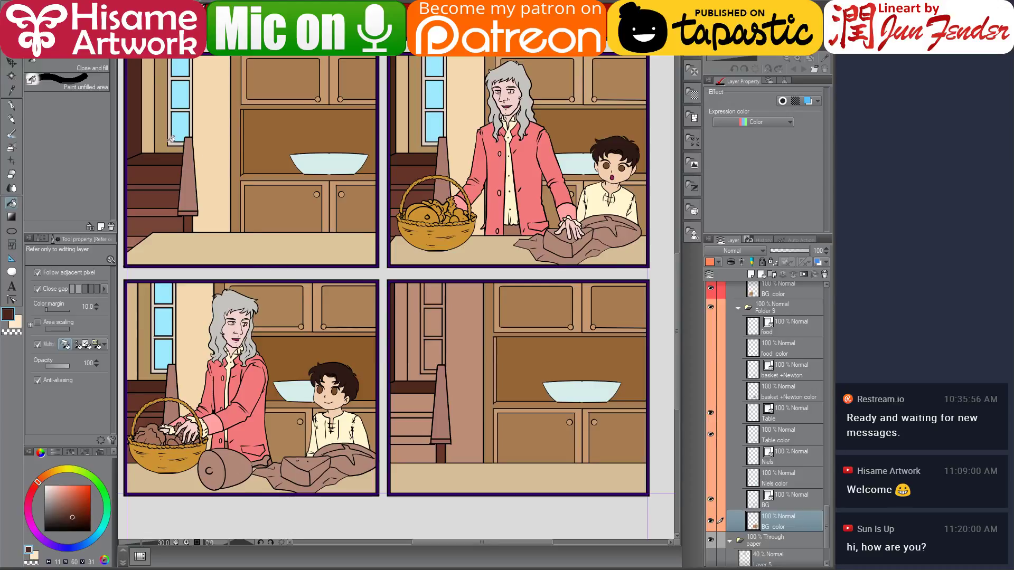
Fill the window surround with H 36, S 36, V 84 and H 36, S 46, V 69, and the window frame with H 34, S 10, V 86
left_click(151, 136, "alt")
left_click(409, 367)
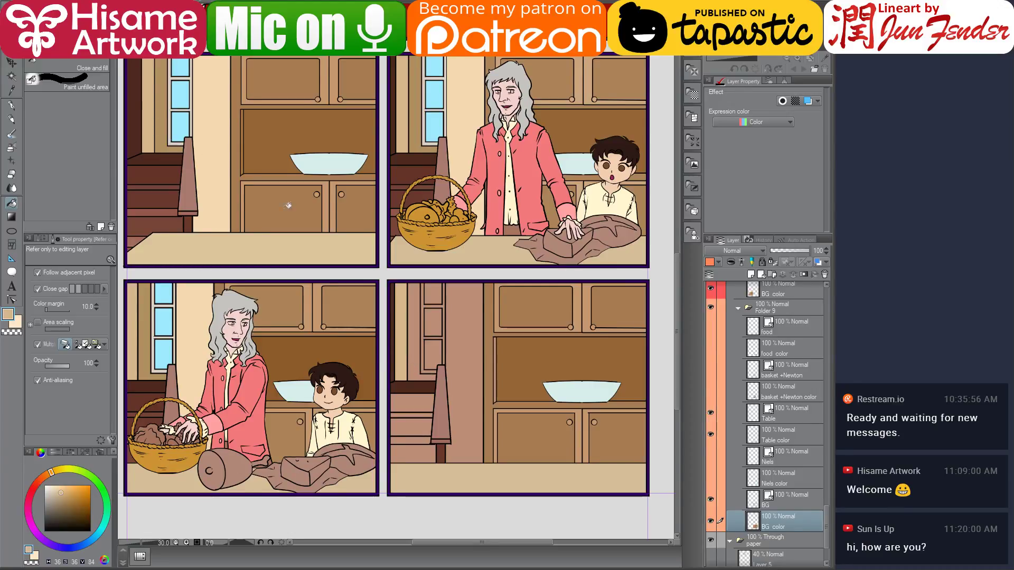
left_click(169, 120, "alt")
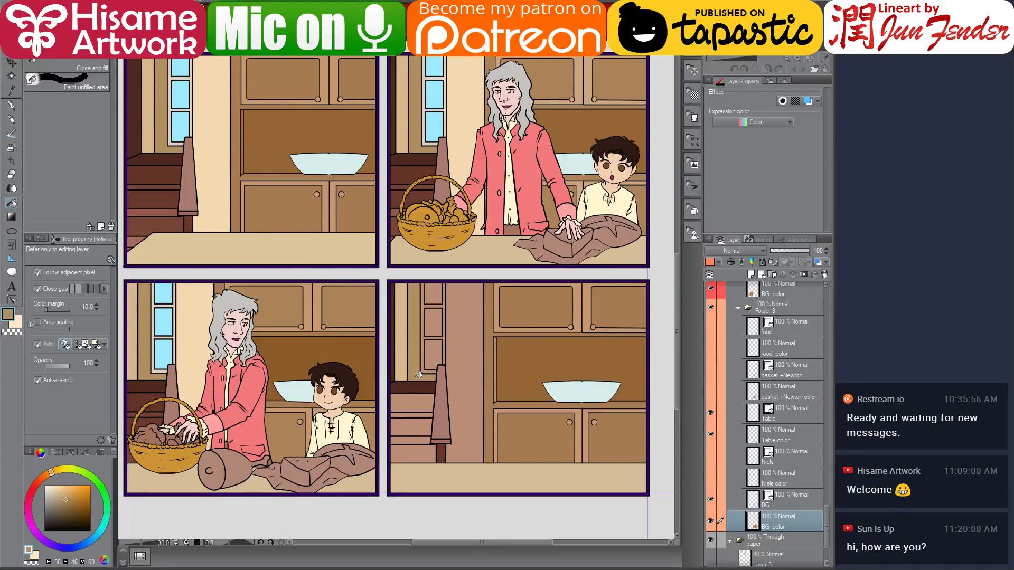
left_click(183, 139, "alt")
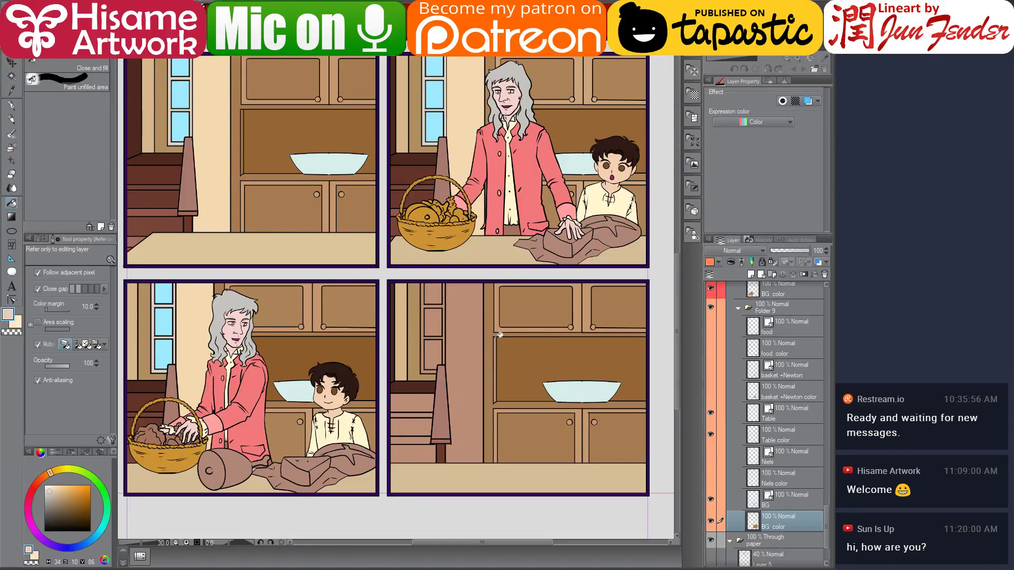
left_click(428, 334)
Fill the three window panes with light blue H 193, S 38, V 100 sampled from the finished panel's window
left_click(181, 125, "alt")
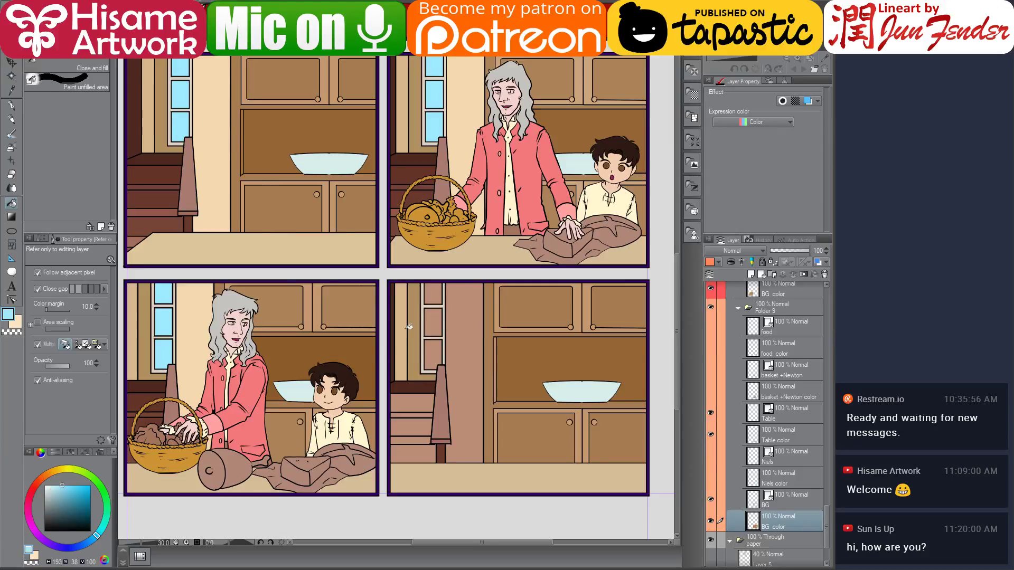
left_click(434, 354)
left_click(437, 321)
left_click(433, 293)
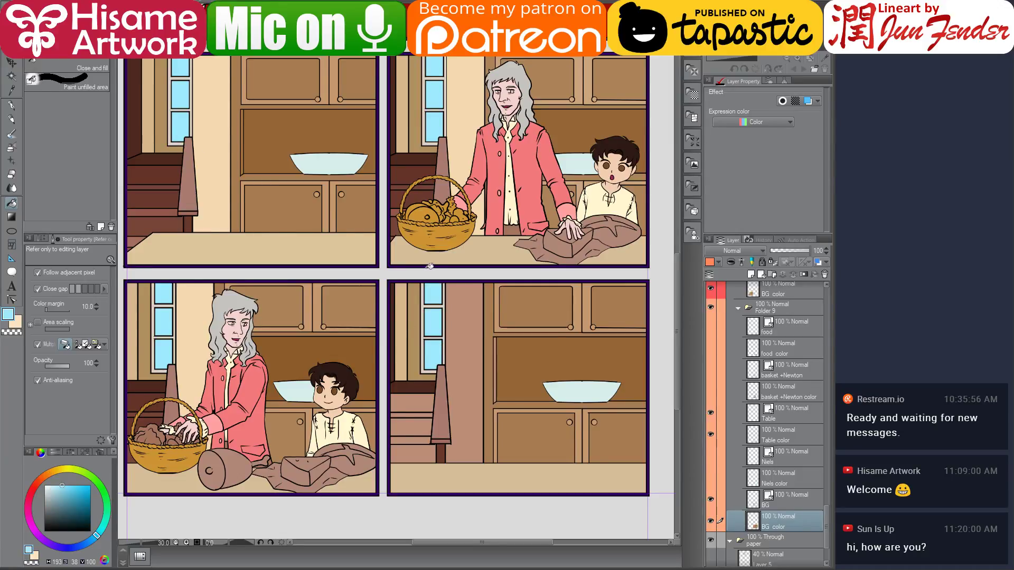
Fill the stair surfaces one by one with the finished panel's matching browns, including H 11, S 60, V 39, H 12, S 53, V 46 and H 12, S 50, V 58
left_click(168, 173, "alt")
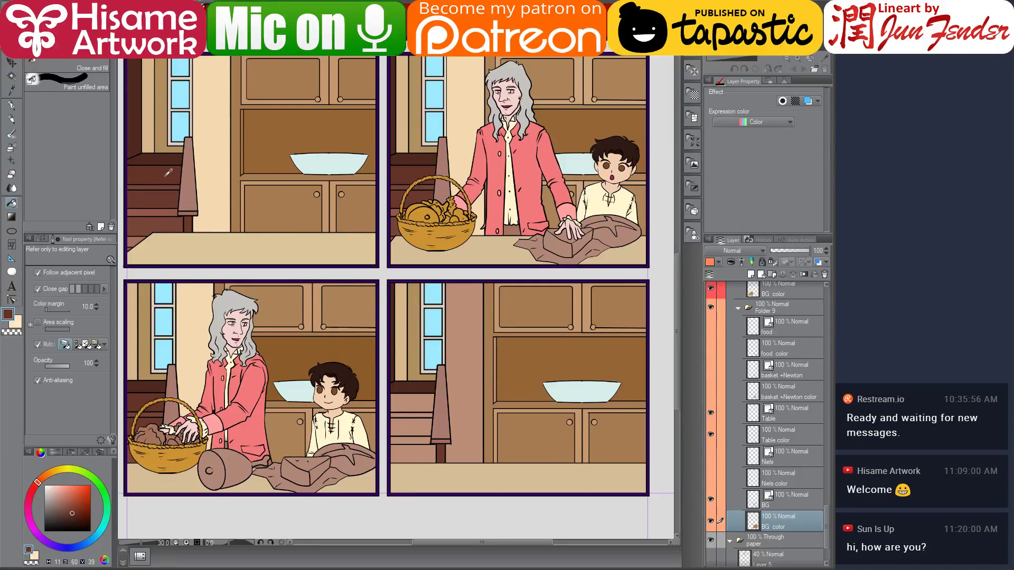
left_click(408, 402)
left_click(166, 181, "alt")
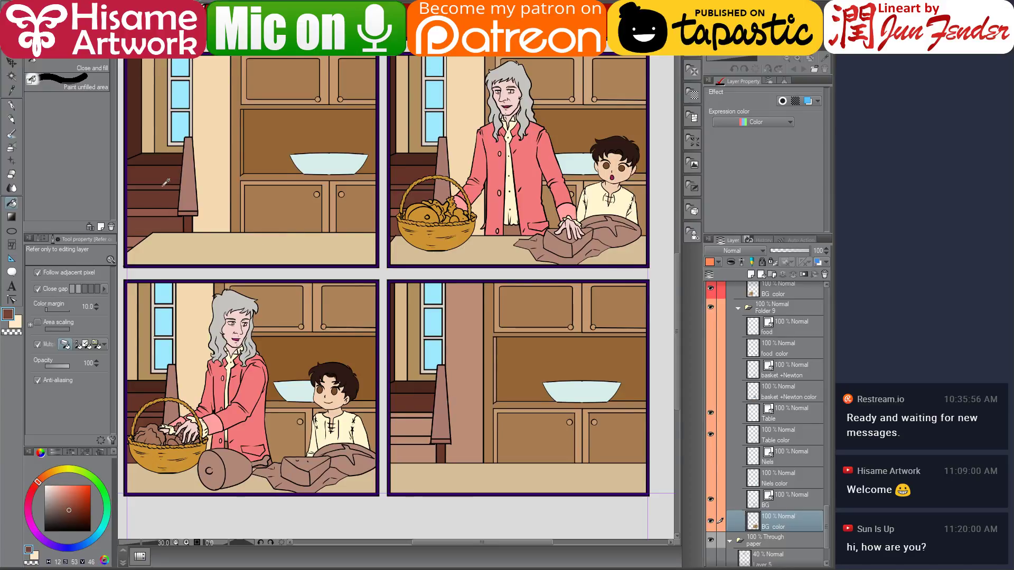
left_click(407, 413)
left_click(172, 199, "alt")
left_click(407, 425)
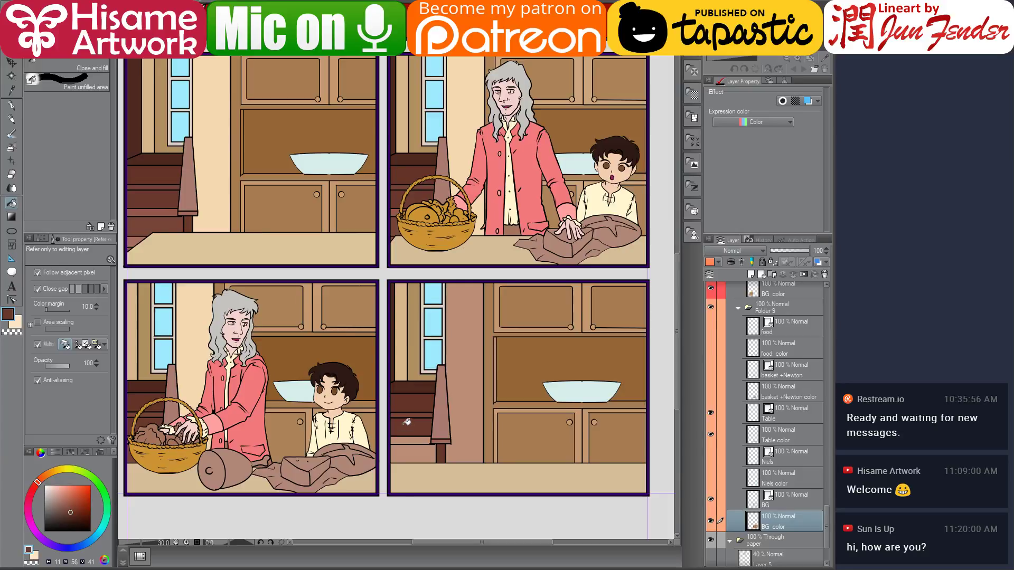
left_click(152, 221, "alt")
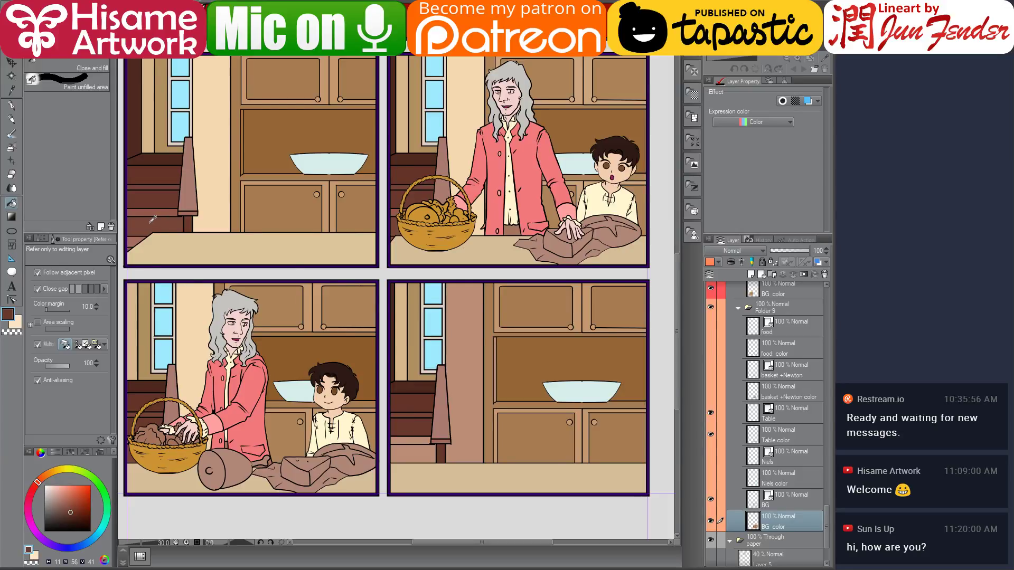
left_click(410, 453)
left_click(145, 210, "alt")
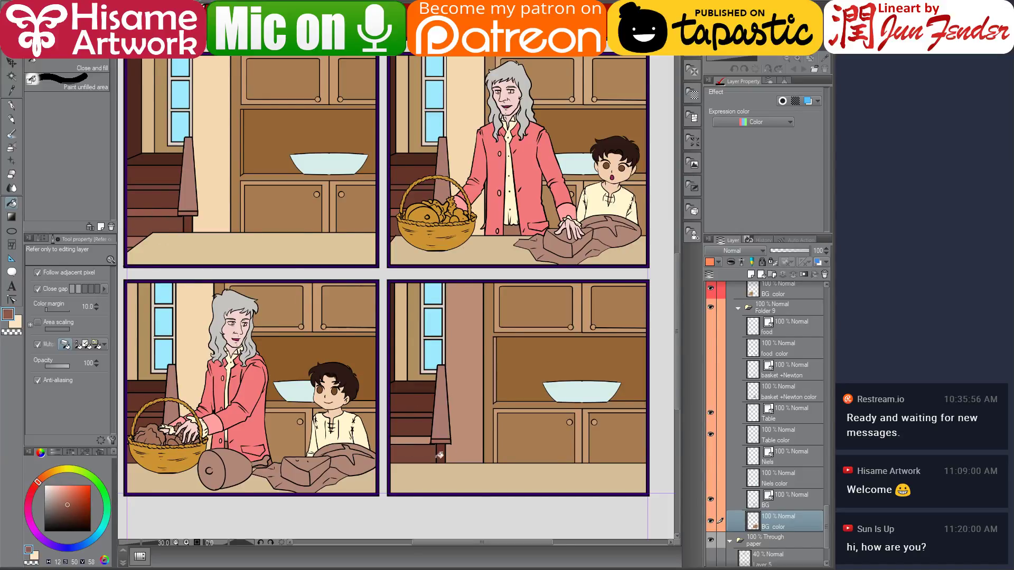
left_click(415, 439)
Fill the wall between banister and cabinet with cream H 35, S 28, V 96, and show Folder 9's hidden food, basket+Newton and Niels layers
left_click(218, 148, "alt")
left_click(464, 381)
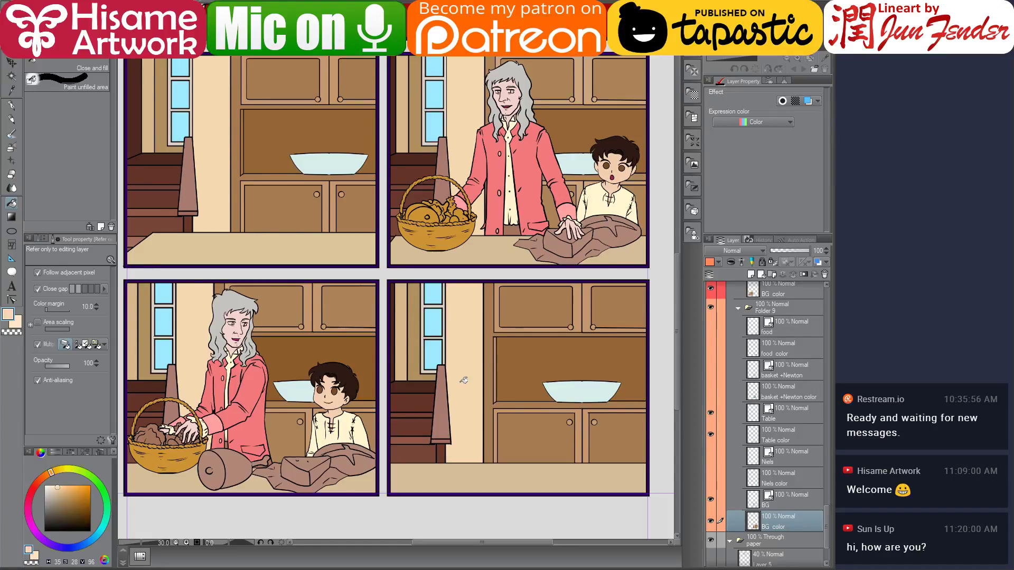
left_click_drag(581, 412, 565, 418)
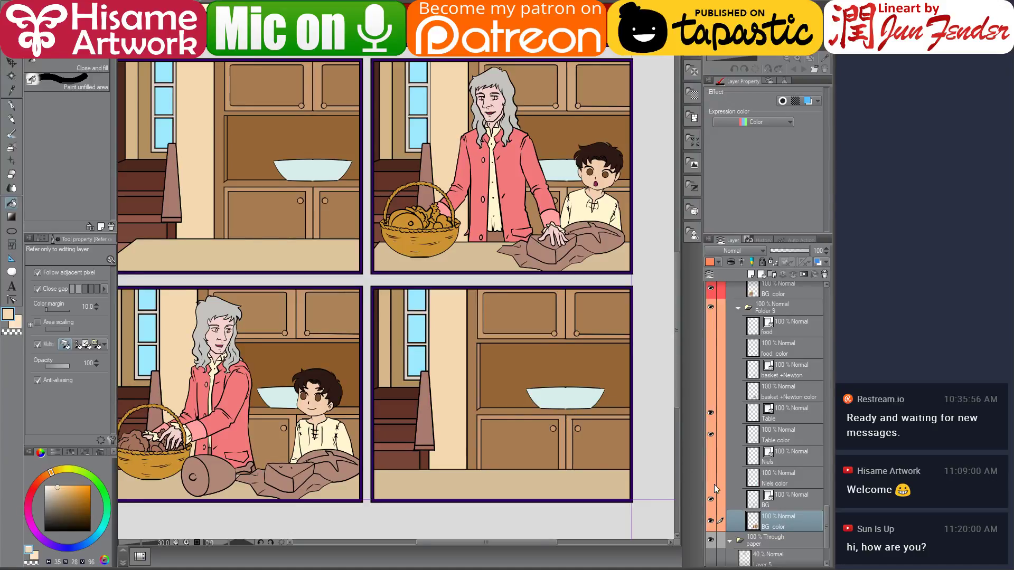
left_click_drag(714, 484, 718, 333)
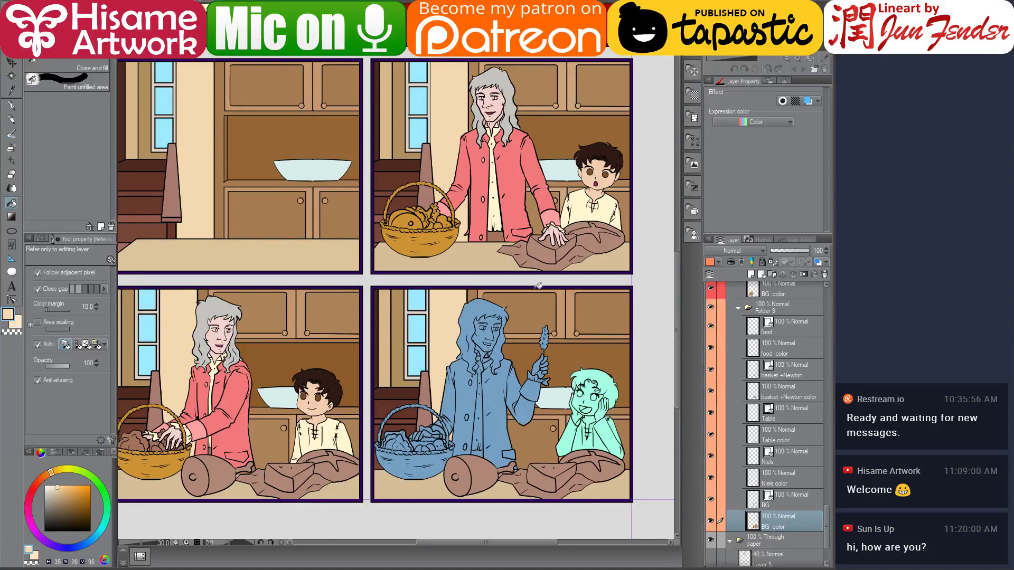
Select the painted area of Folder 9's basket+Newton color layer and paint it over with the food's base brown using a very large G-pen
left_click(757, 395)
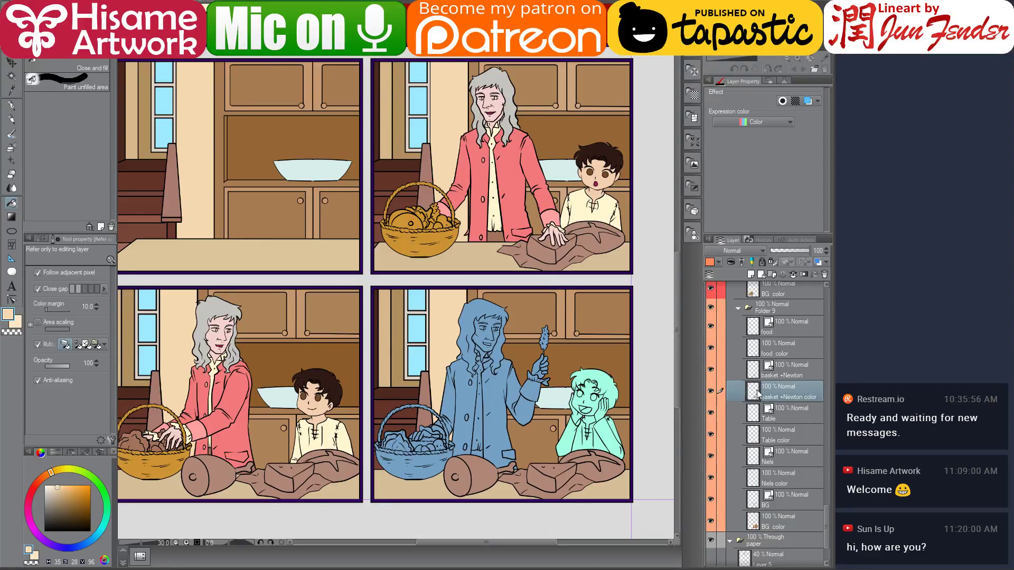
left_click(758, 393, "ctrl")
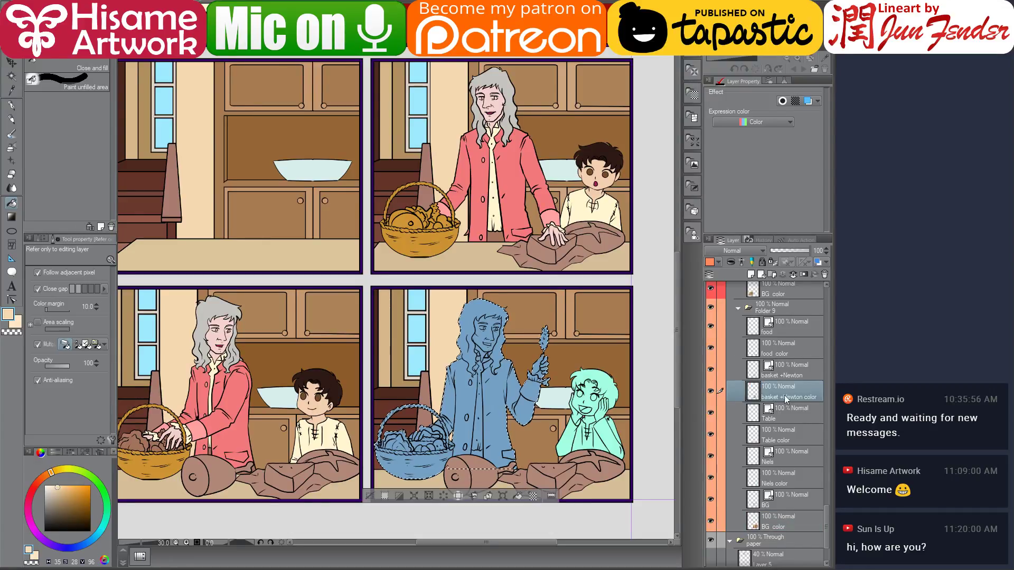
left_click(11, 105)
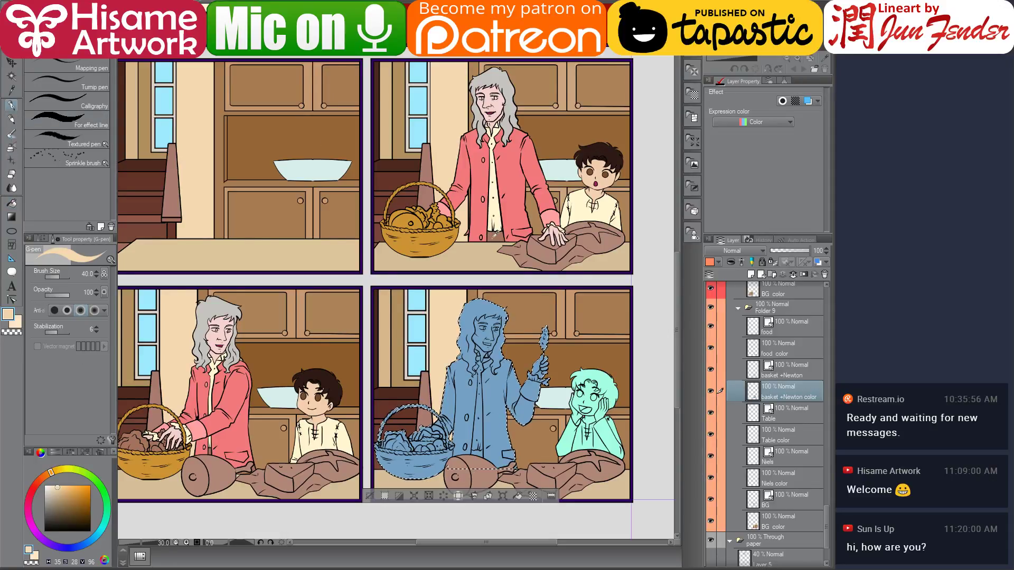
left_click(485, 313, "alt")
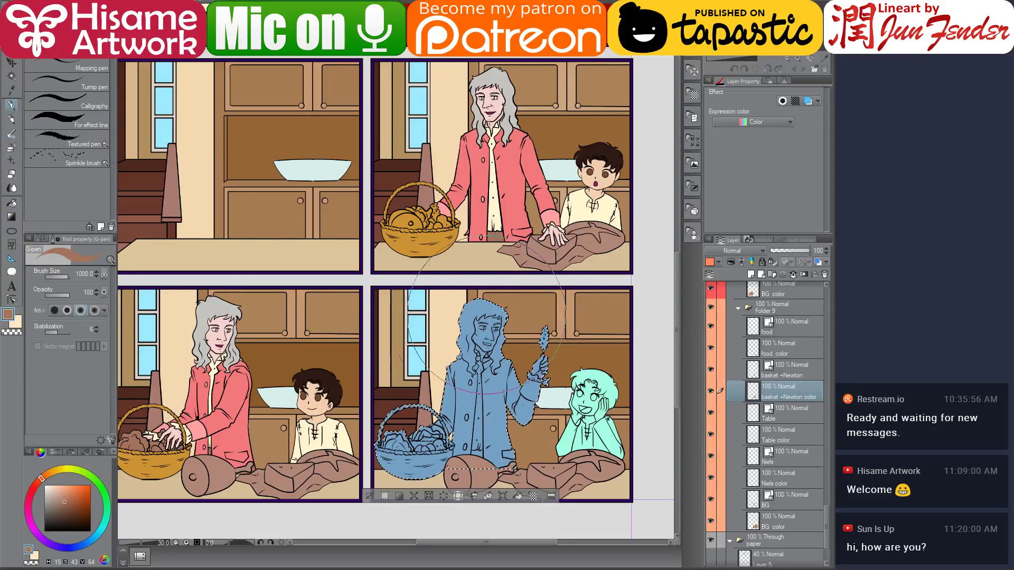
left_click_drag(485, 314, 433, 417)
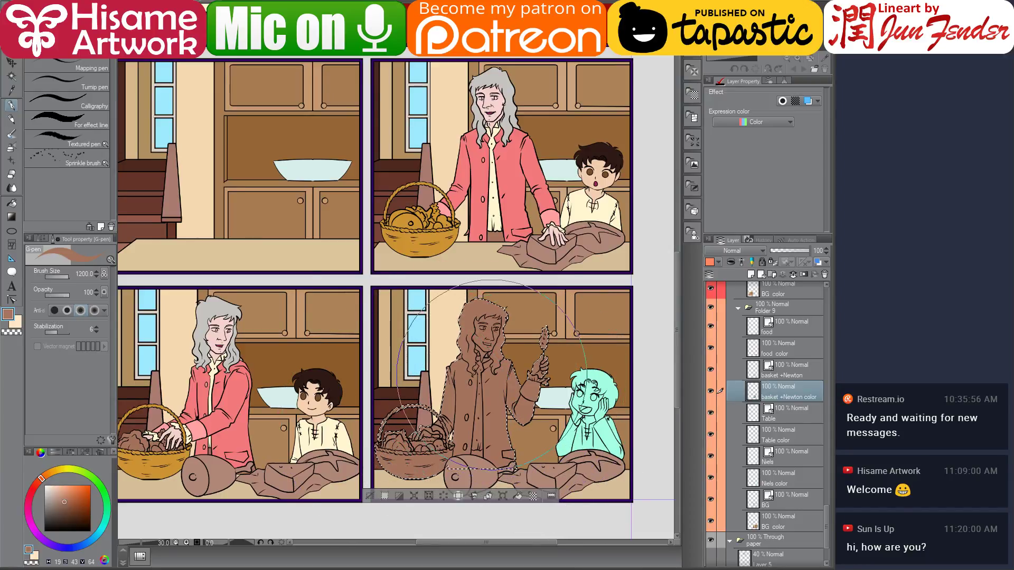
key("bracketleft")
key("bracketleft")
key("bracketleft")
key("bracketleft")
key("bracketleft")
Fill Newton's hair in the fourth panel with grey H 48, S 3, V 77
left_click_drag(490, 372, 517, 371)
left_click(11, 202)
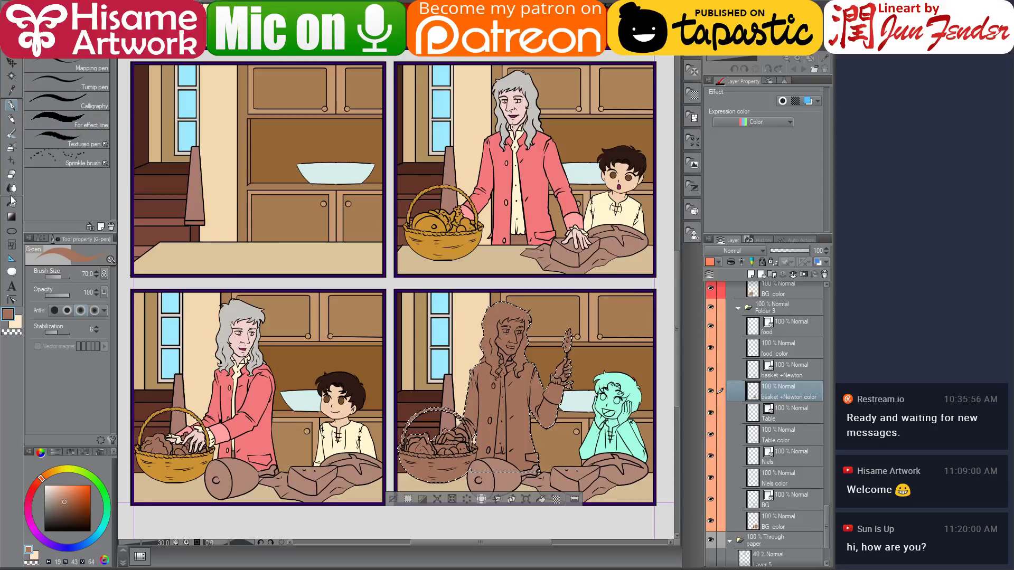
left_click(506, 304)
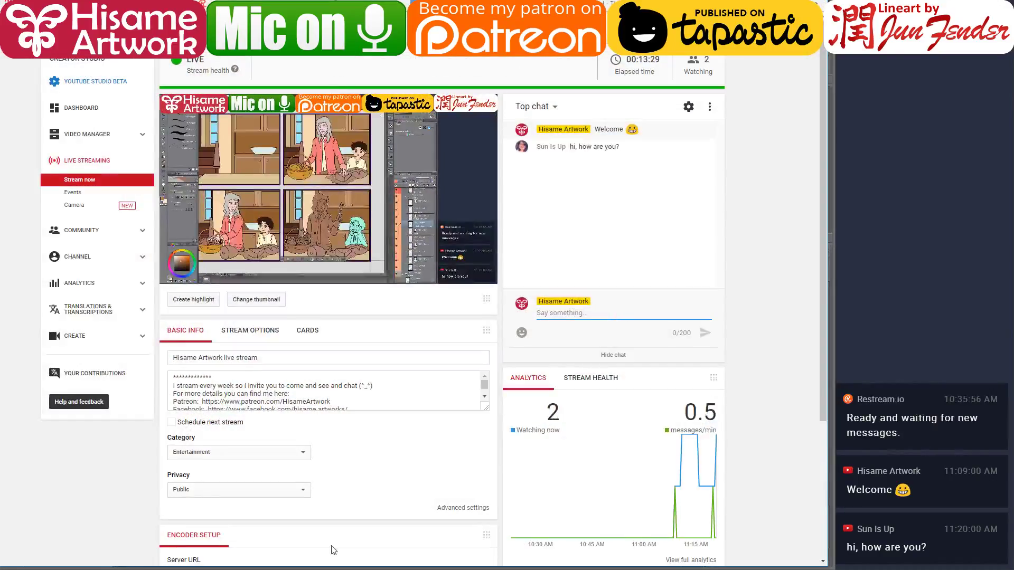
Switch to the YouTube live streaming page and send the chat message "Hi, can you hera me ok?"
left_click(577, 314)
type("Hi")
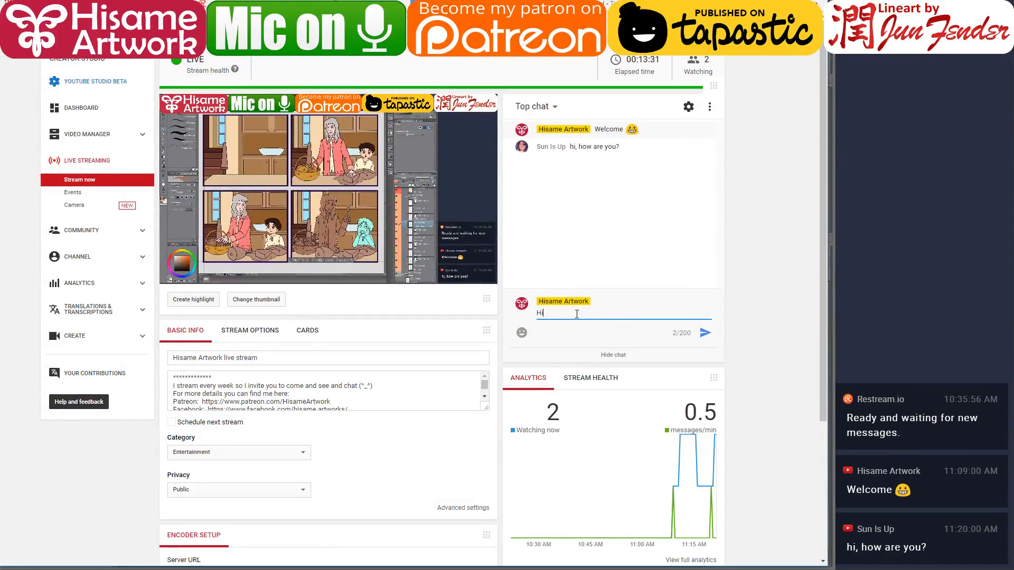
type(", can you h")
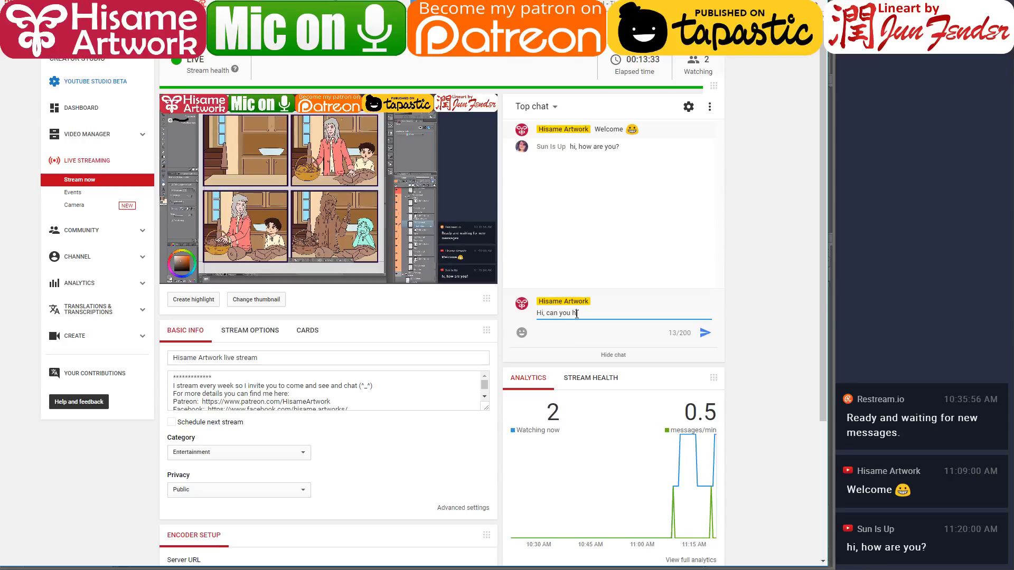
type("era me ok?")
key("Return")
Send the chat message "I have my mic on :D" and switch back to Clip Studio Paint
type("I ha")
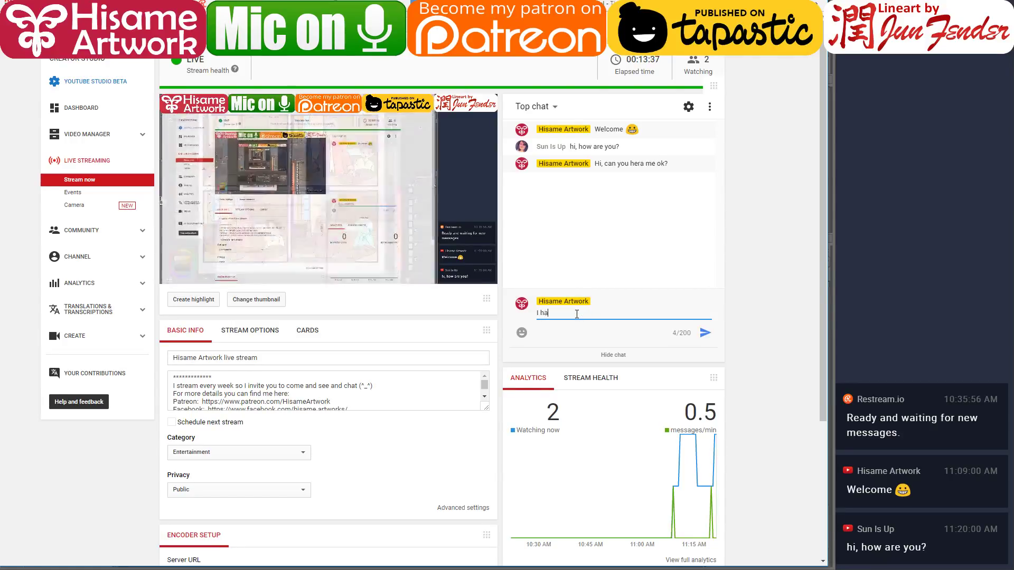
type("ve my mic on :D")
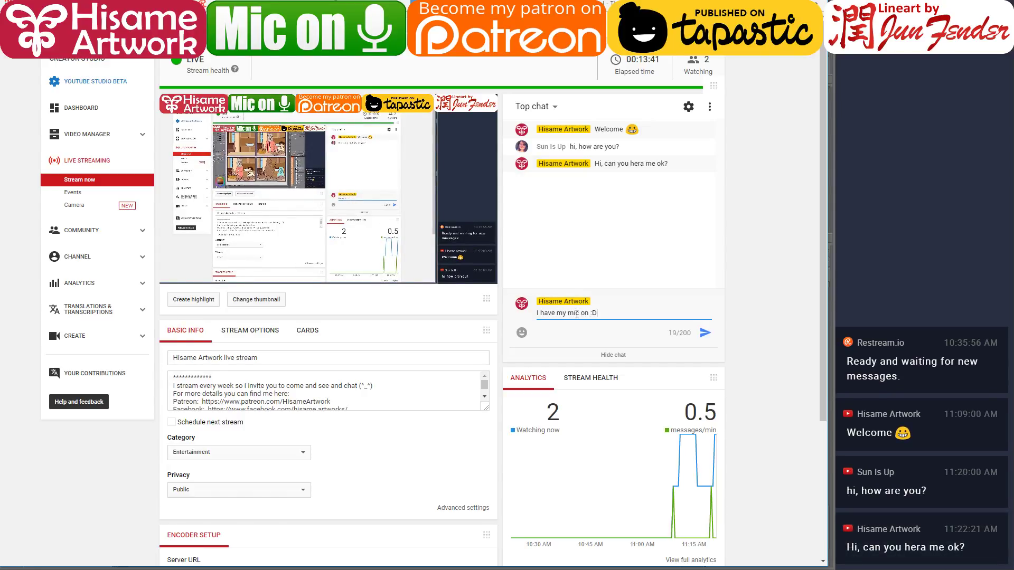
key("Return")
key("alt+Tab")
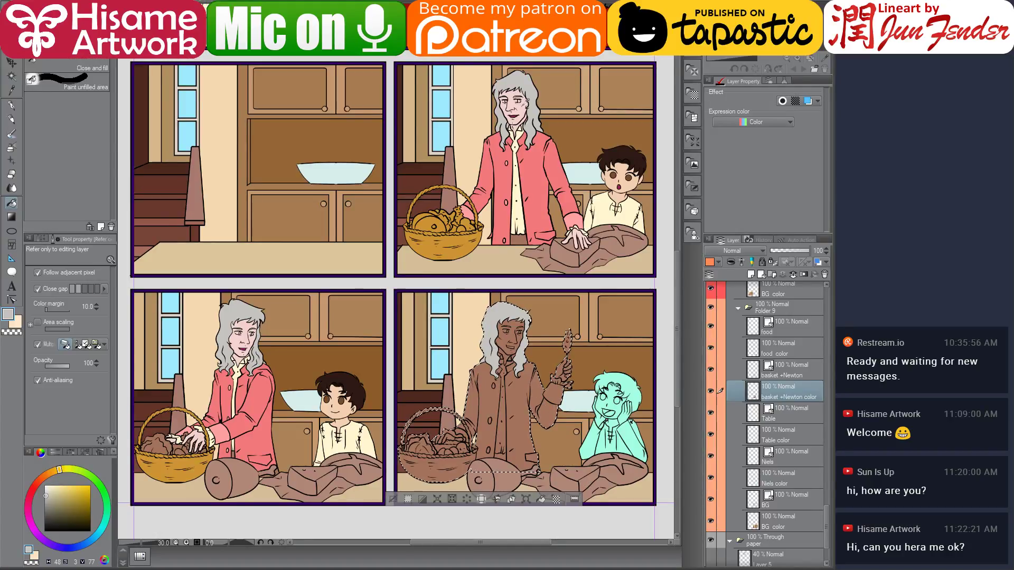
Fill Newton's face, neck and both hands in the fourth panel with pale skin pink H 8, S 16, V 96
scroll(494, 399, "up", 2)
scroll(491, 386, "up", 3)
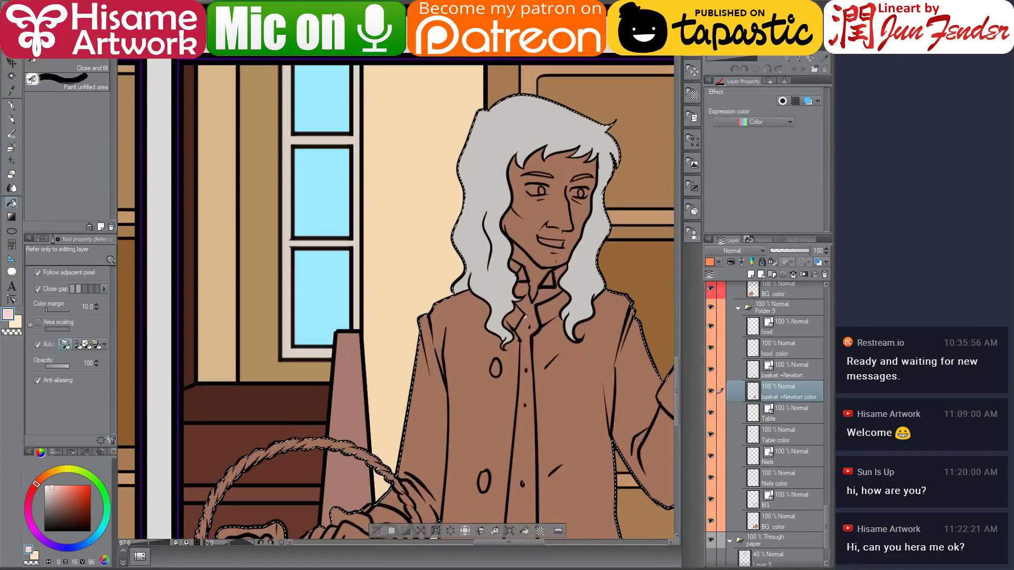
left_click(512, 309)
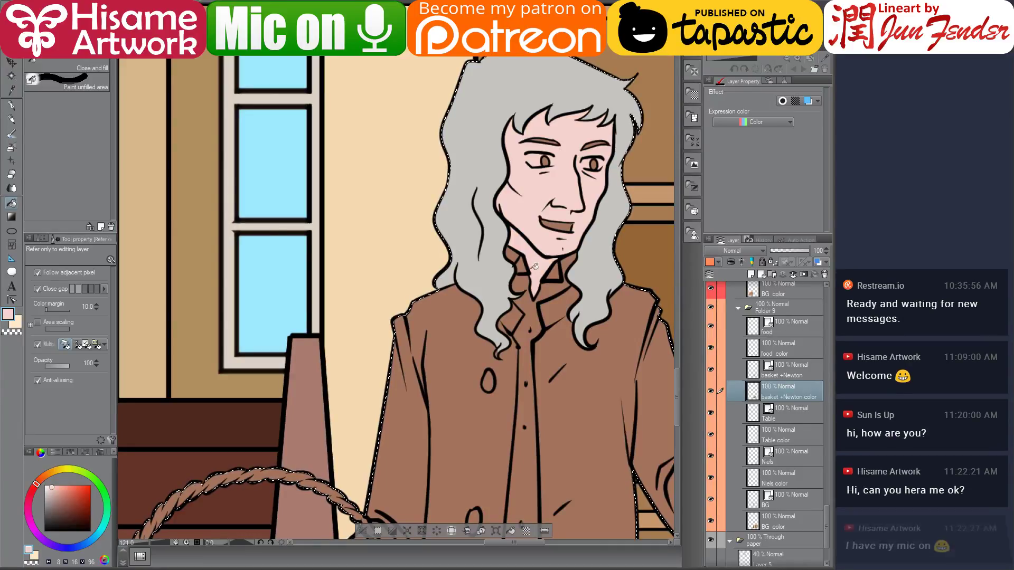
scroll(555, 334, "down", 3)
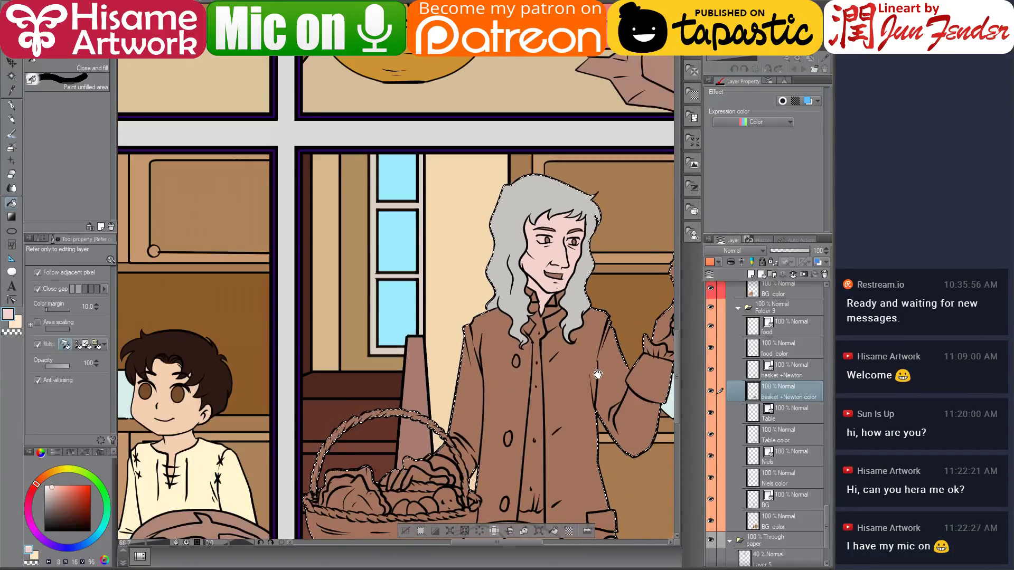
left_click_drag(498, 421, 461, 343)
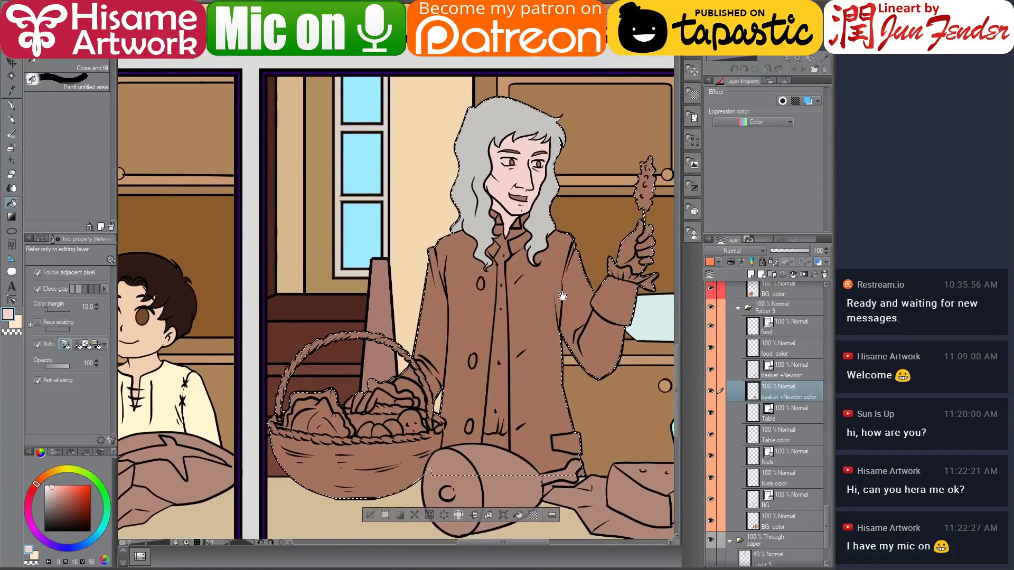
left_click(377, 398)
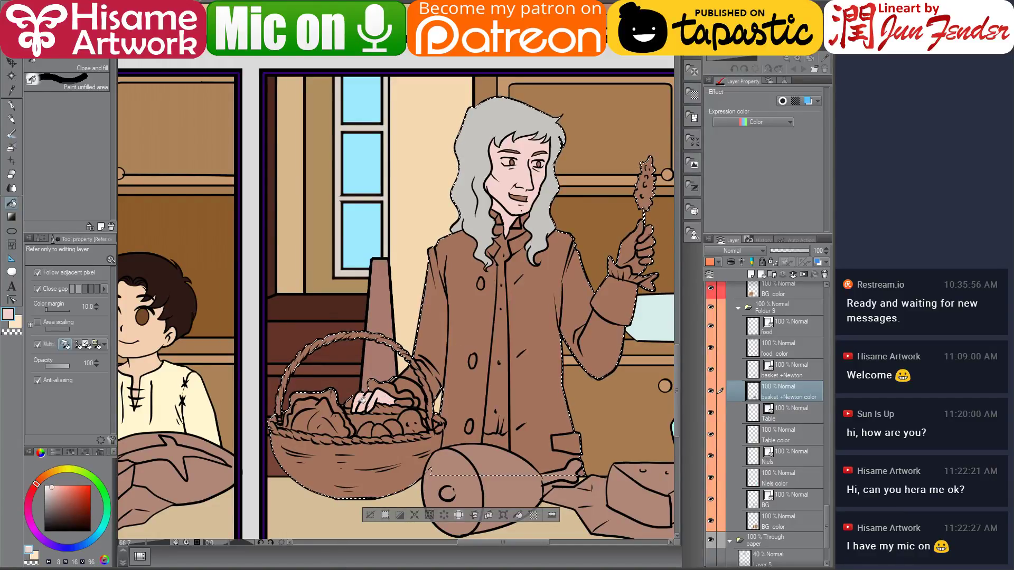
left_click(635, 239)
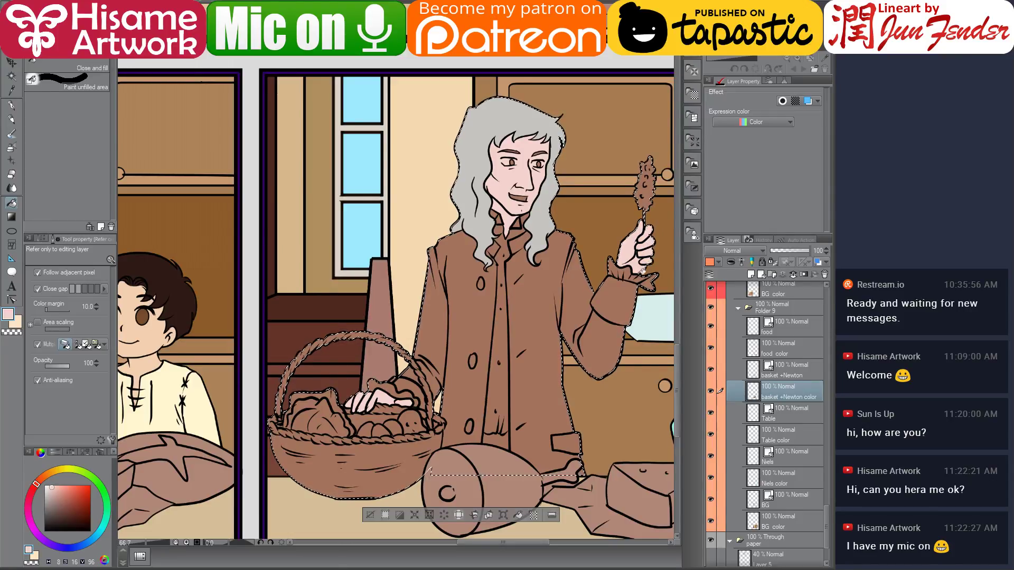
Sample the cream of Newton's shirt in the second panel and fill his shirt and collar in the fourth panel with it
left_click_drag(505, 217, 397, 227)
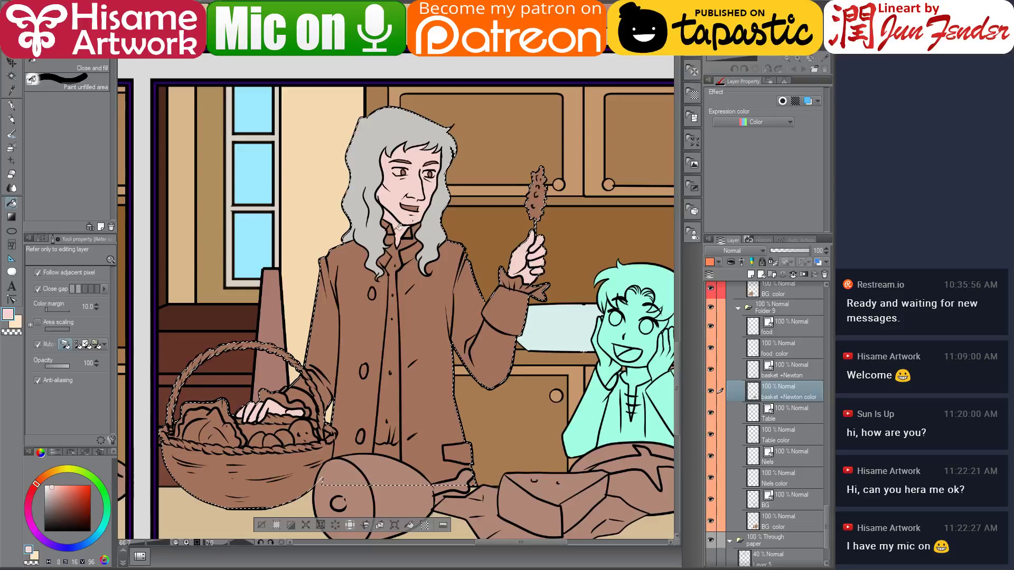
scroll(400, 227, "down", 2)
scroll(448, 265, "down", 2)
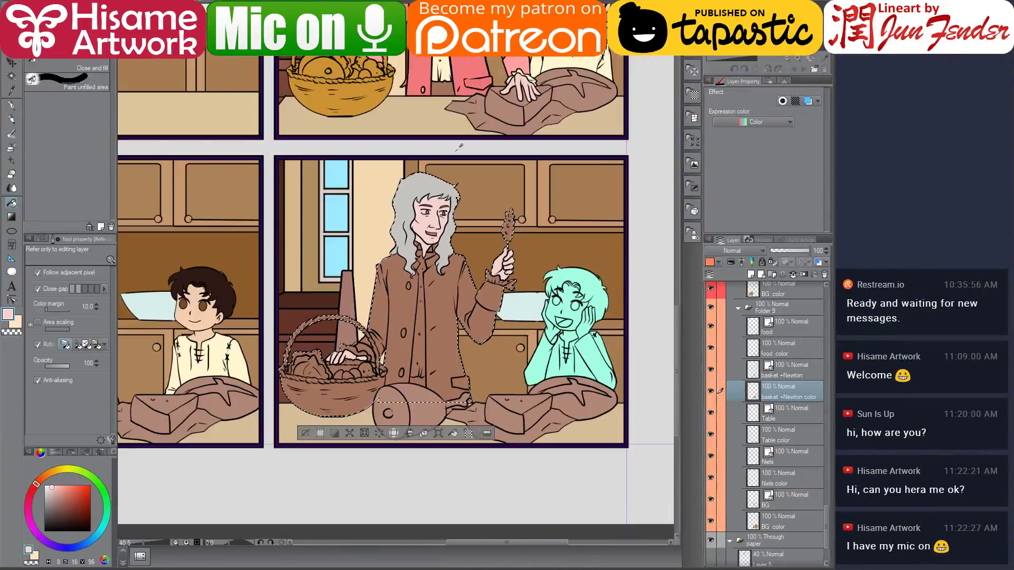
left_click(447, 65, "alt")
scroll(422, 215, "up", 3)
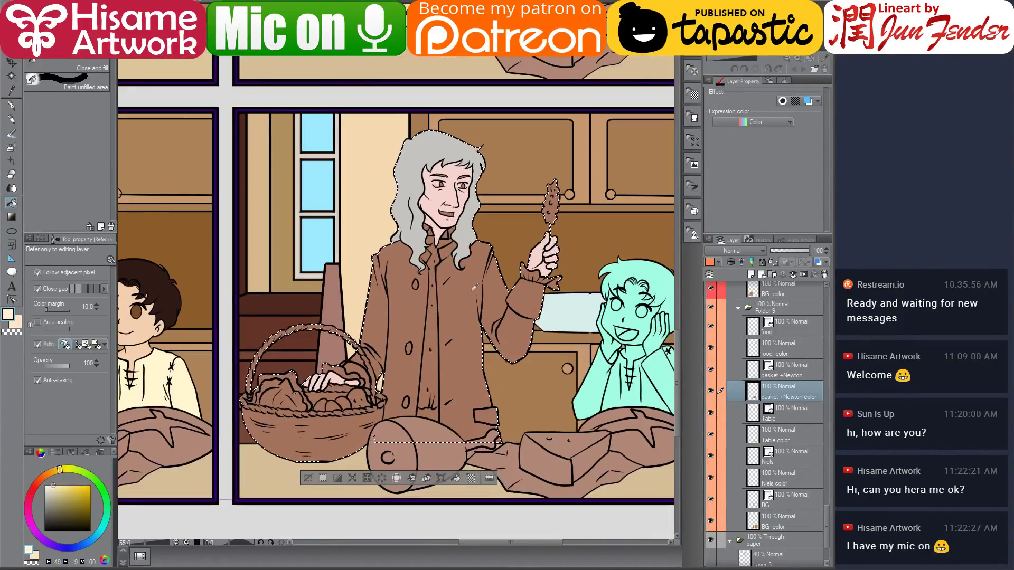
left_click(430, 233)
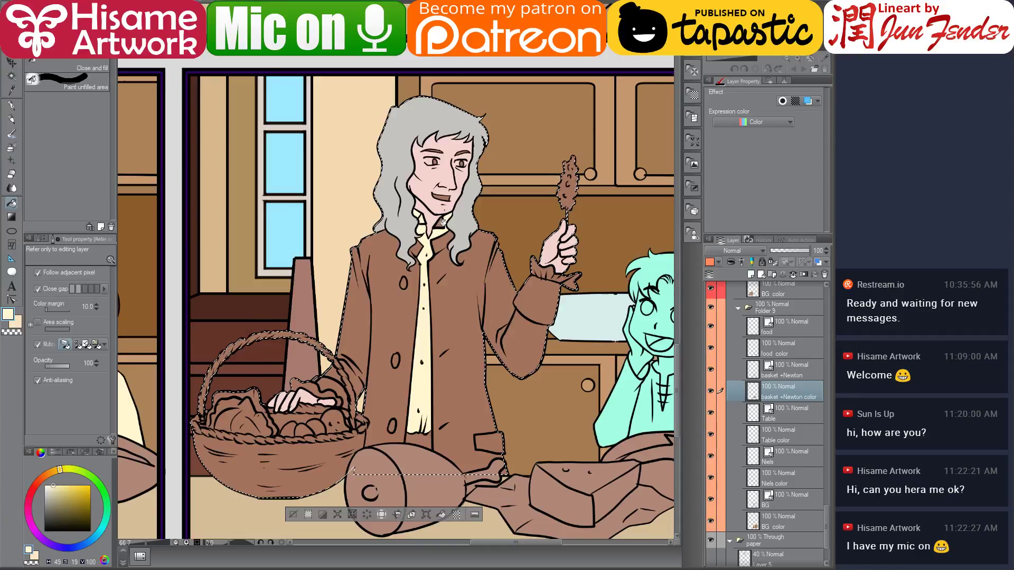
Fill both sides of Newton's coat and its sleeves in the fourth panel with the second panel's coat red, H 359, S 50, V 95
scroll(517, 311, "down", 1)
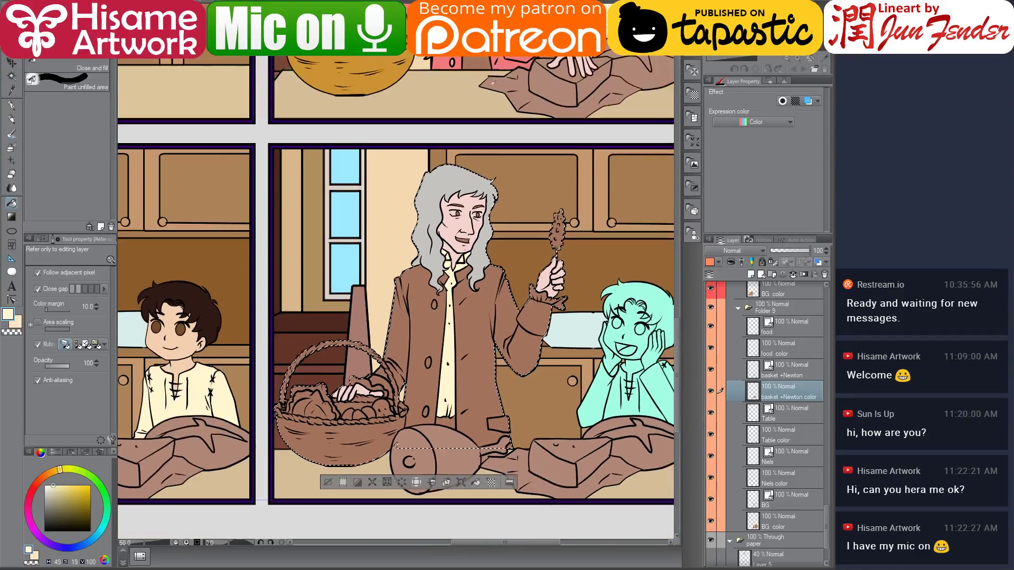
scroll(457, 338, "up", 2)
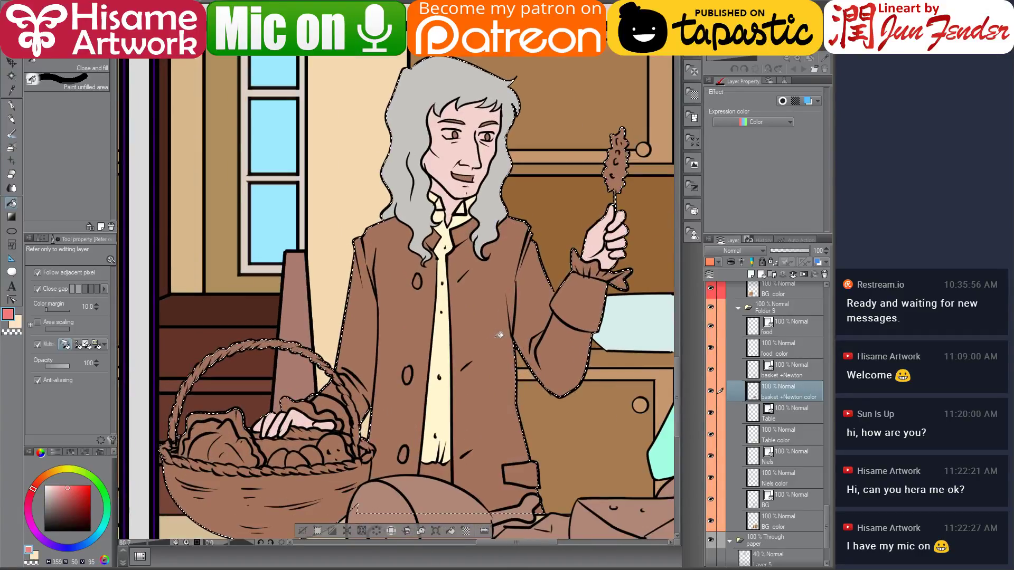
left_click(501, 324)
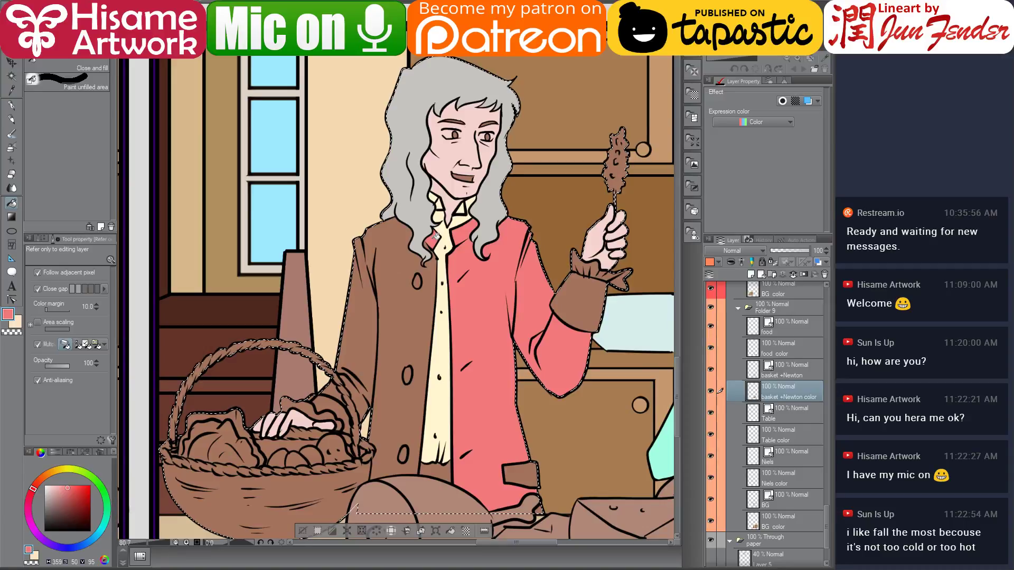
left_click(404, 280)
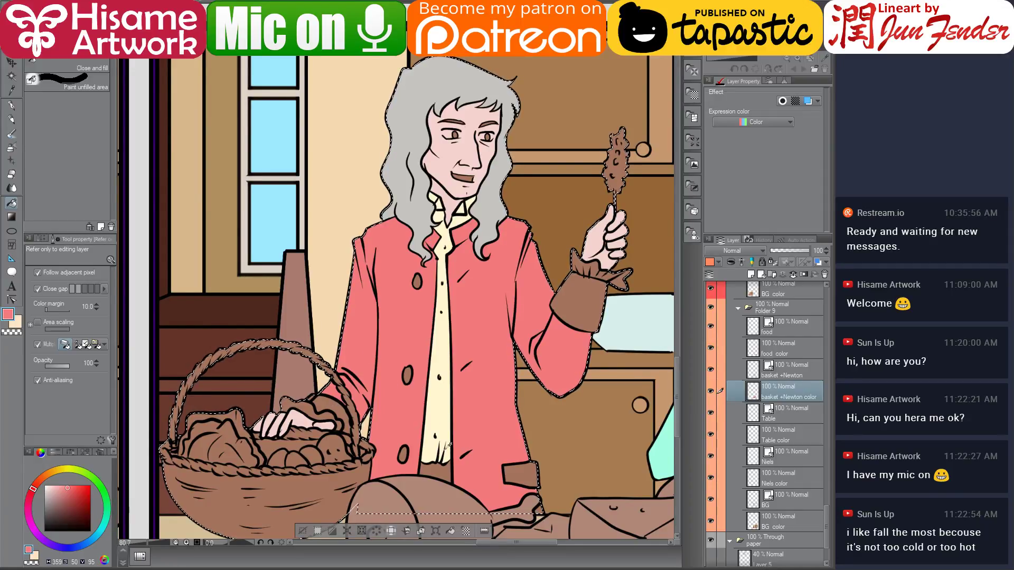
Sample the lighter pink of the second panel's coat cuff and fill both of Newton's cuffs in the fourth panel
scroll(448, 445, "down", 5)
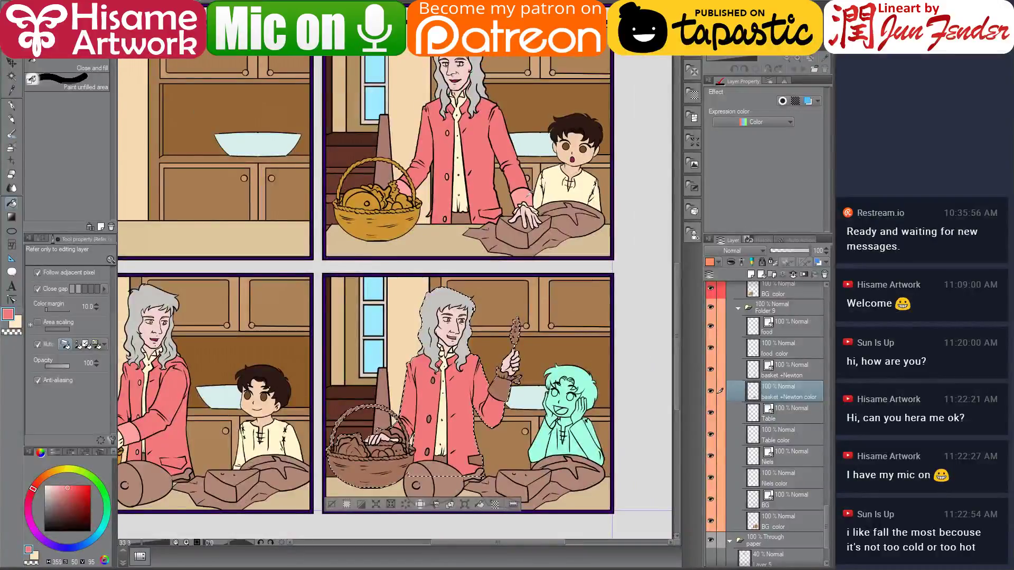
left_click(526, 194, "alt")
scroll(422, 452, "up", 5)
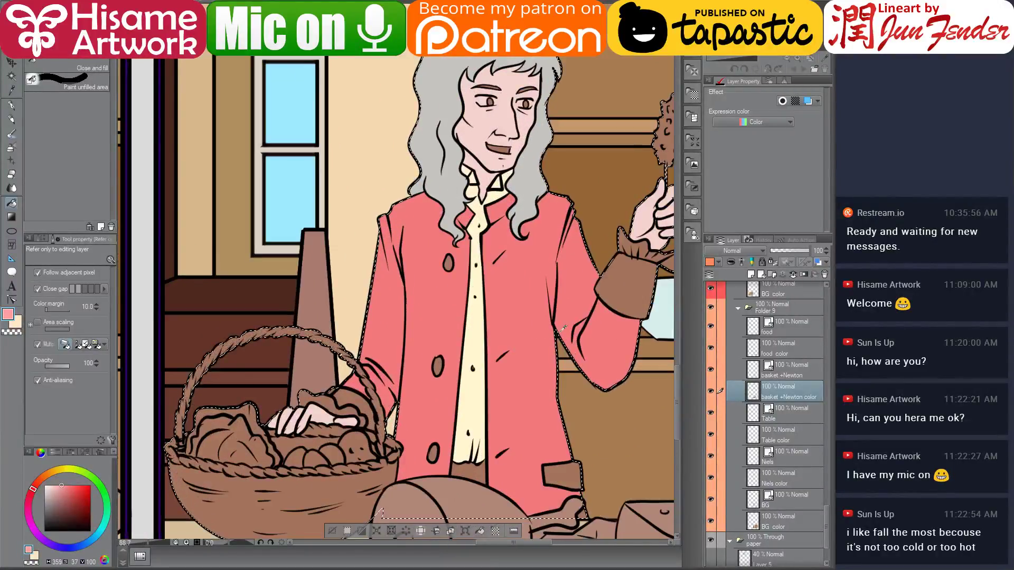
left_click_drag(564, 327, 535, 321)
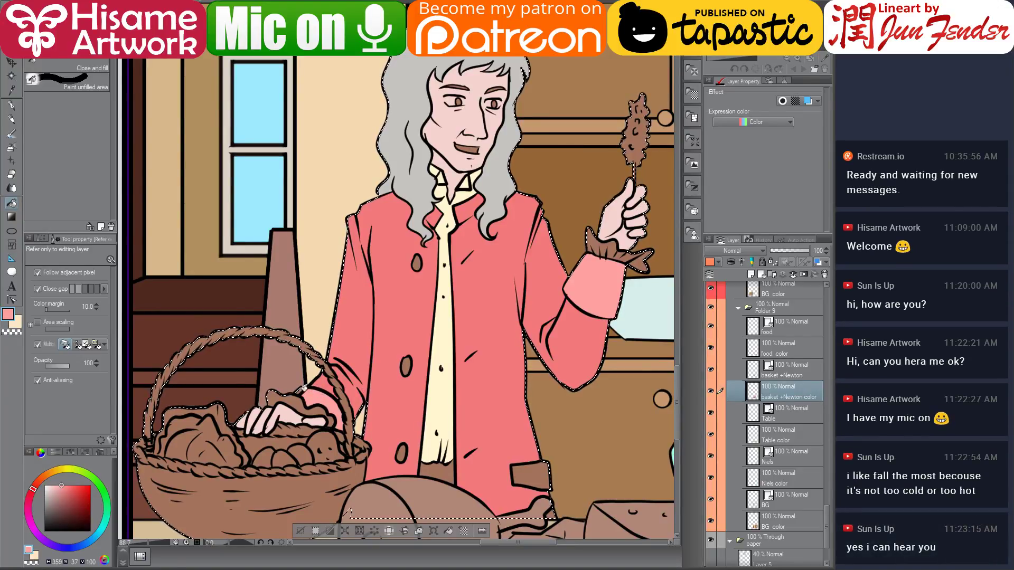
Erase the stray line at the edge of Newton's cuff behind the basket handle on the basket+Newton line layer with the Hard eraser
scroll(293, 396, "up", 4)
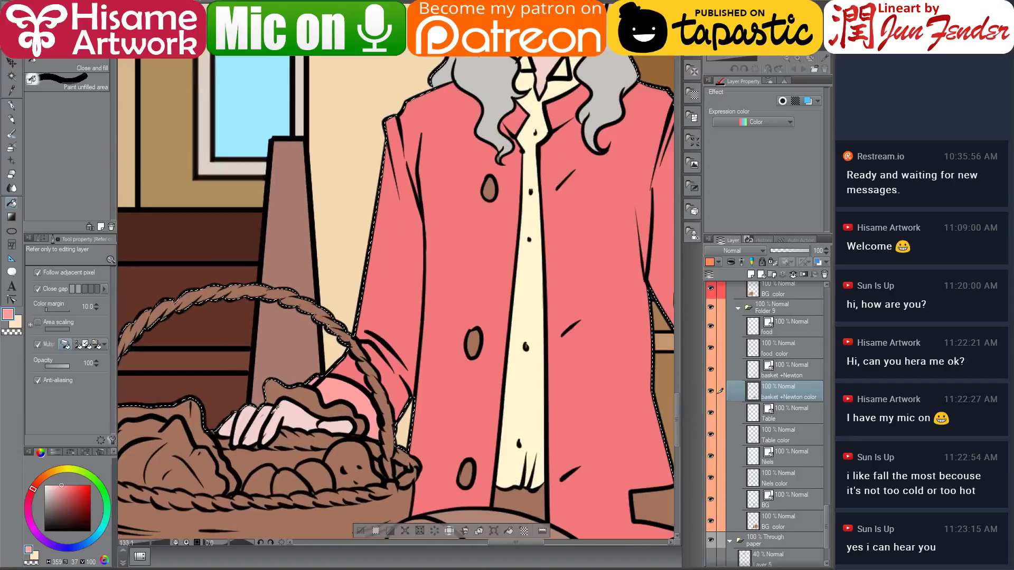
scroll(391, 394, "up", 2)
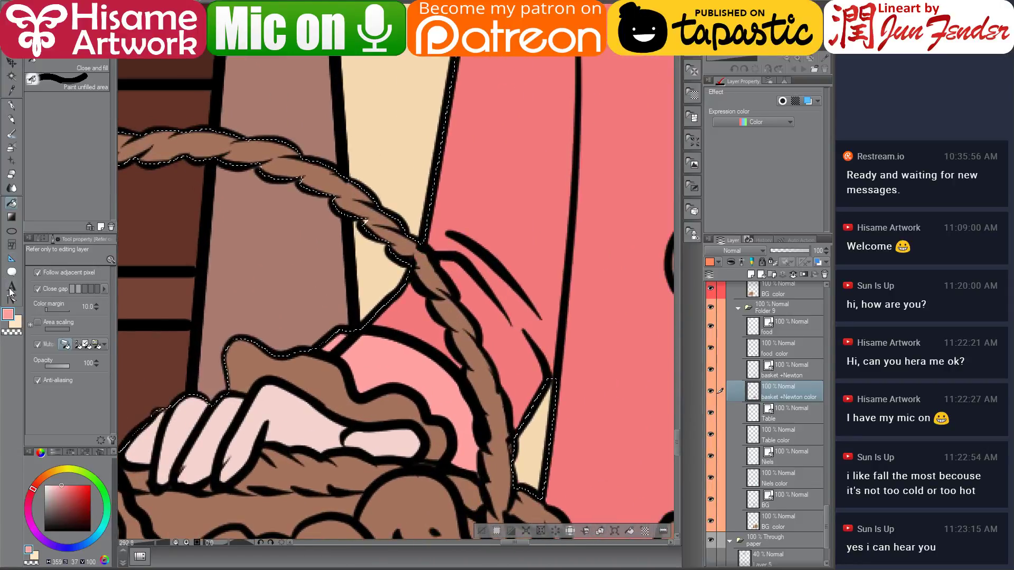
left_click(11, 174)
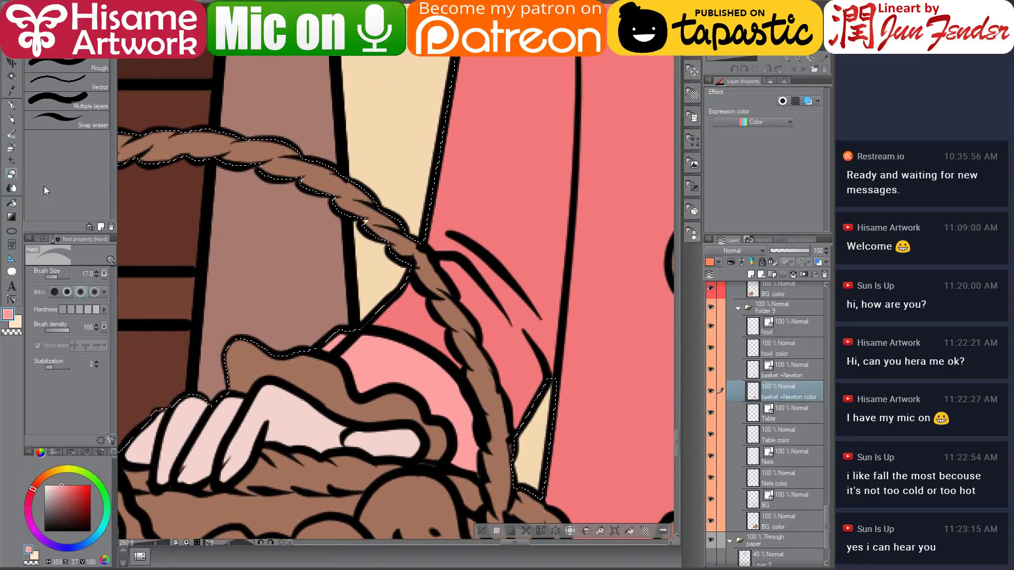
left_click(787, 369)
left_click_drag(378, 351, 346, 347)
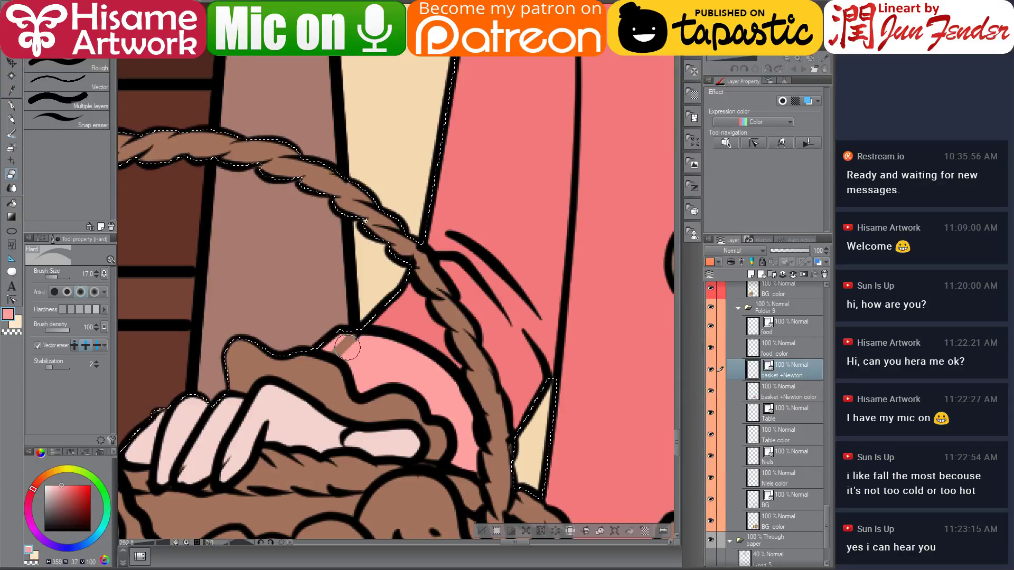
Fill the ruffles at both of Newton's wrists with the shirt's cream on the basket+Newton color layer
scroll(347, 347, "down", 8)
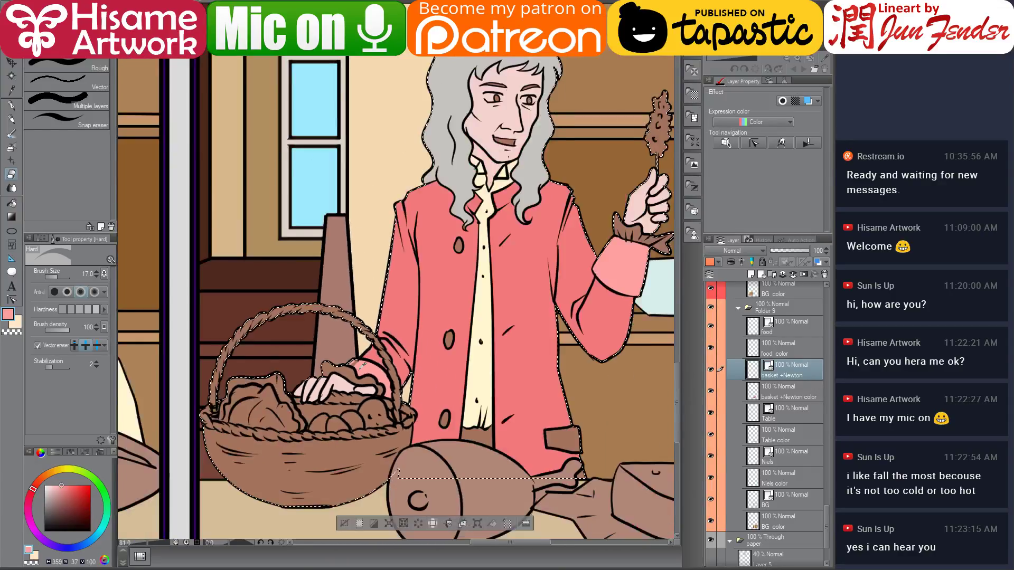
scroll(362, 364, "down", 3)
scroll(362, 365, "up", 4)
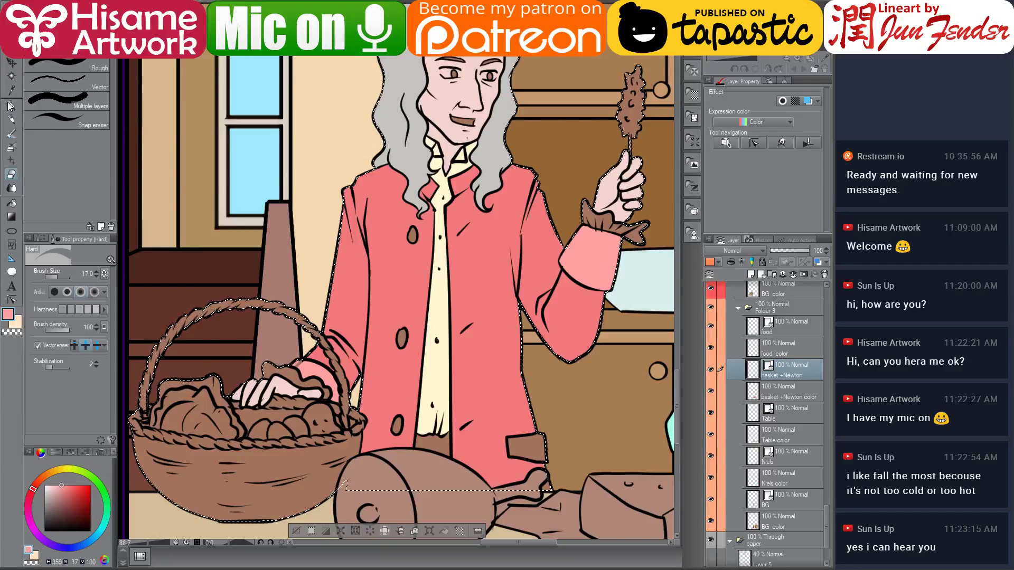
left_click(12, 202)
scroll(313, 369, "up", 1)
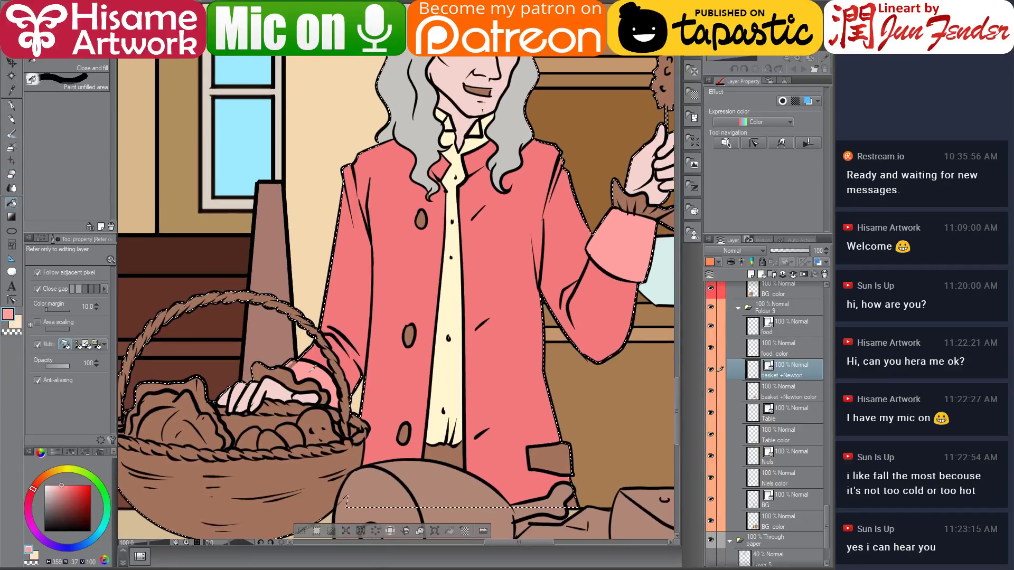
left_click(786, 393)
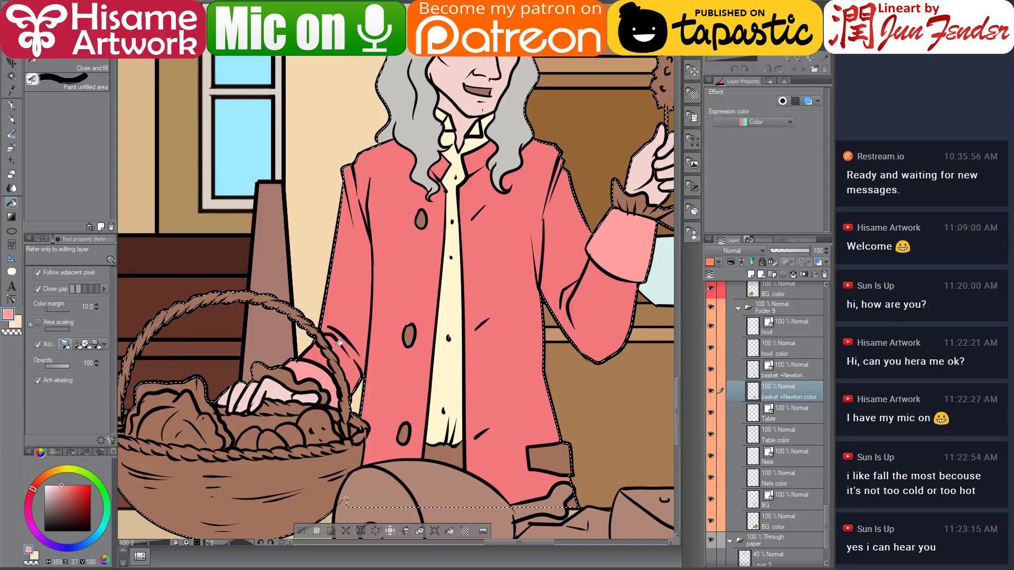
left_click(457, 238, "alt")
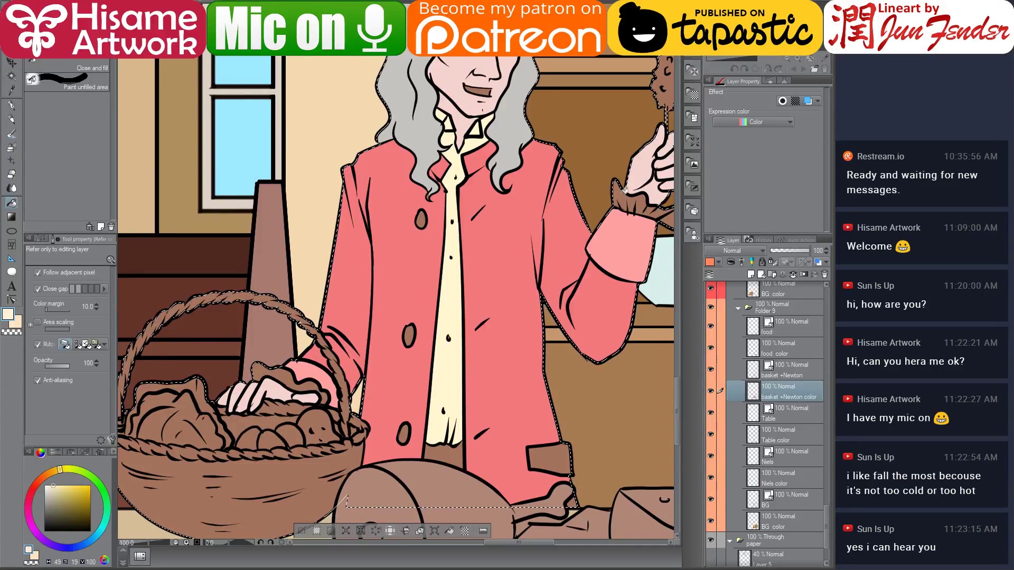
left_click_drag(595, 210, 553, 218)
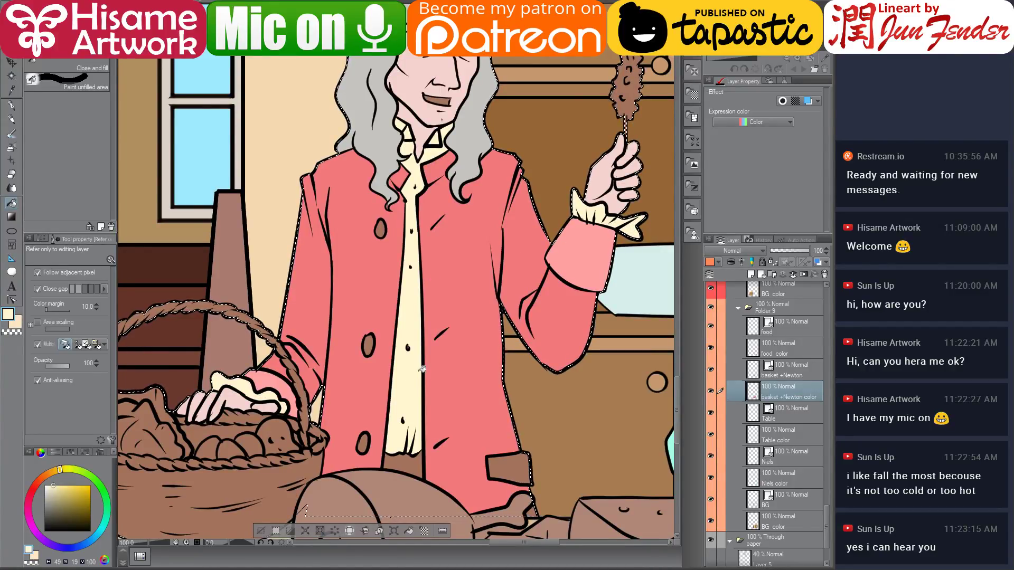
Paint over the brown left in Newton's eyes, eyebrows and mouth with his sampled skin pink using a size 70 G-pen
scroll(380, 213, "up", 2)
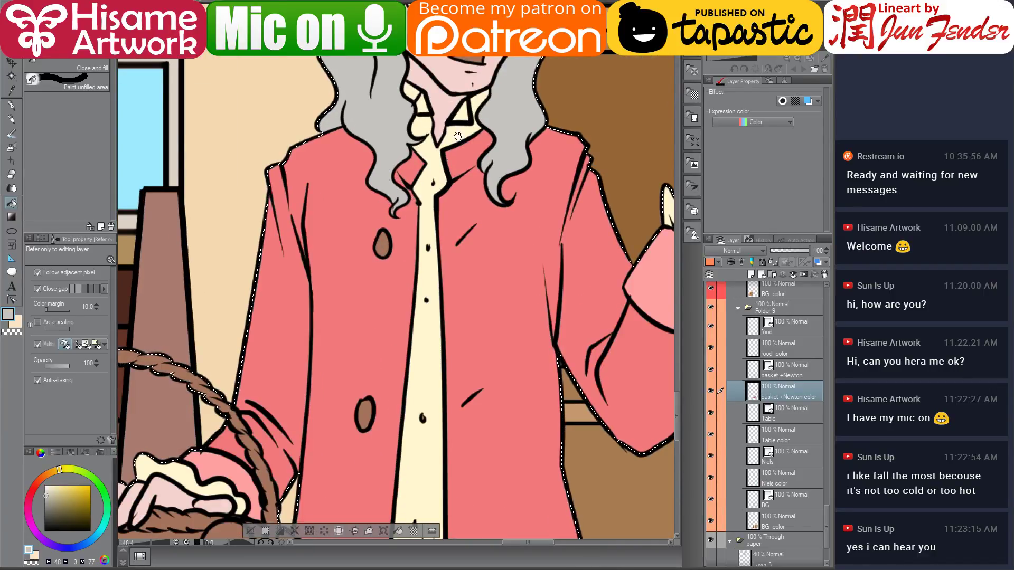
left_click_drag(395, 209, 497, 307)
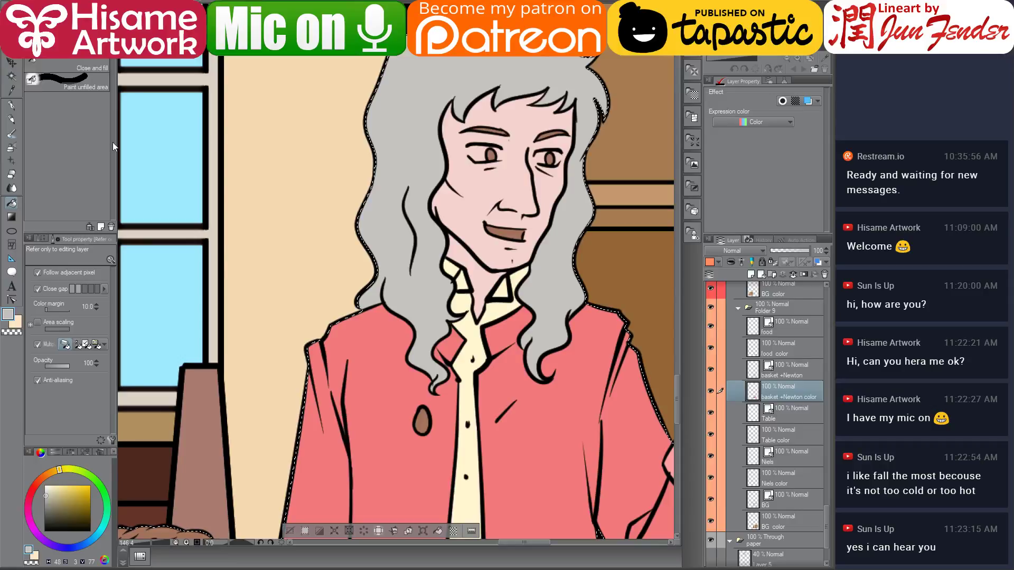
left_click(12, 104)
left_click(491, 174, "alt")
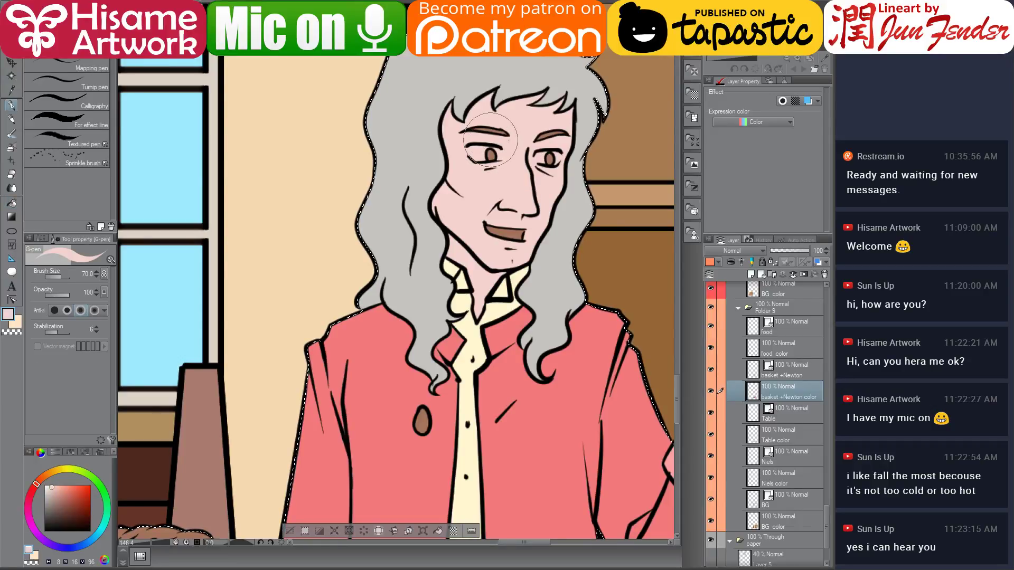
mouse_move(462, 146)
left_mouse_down()
mouse_move(525, 136)
mouse_move(543, 145)
left_mouse_up()
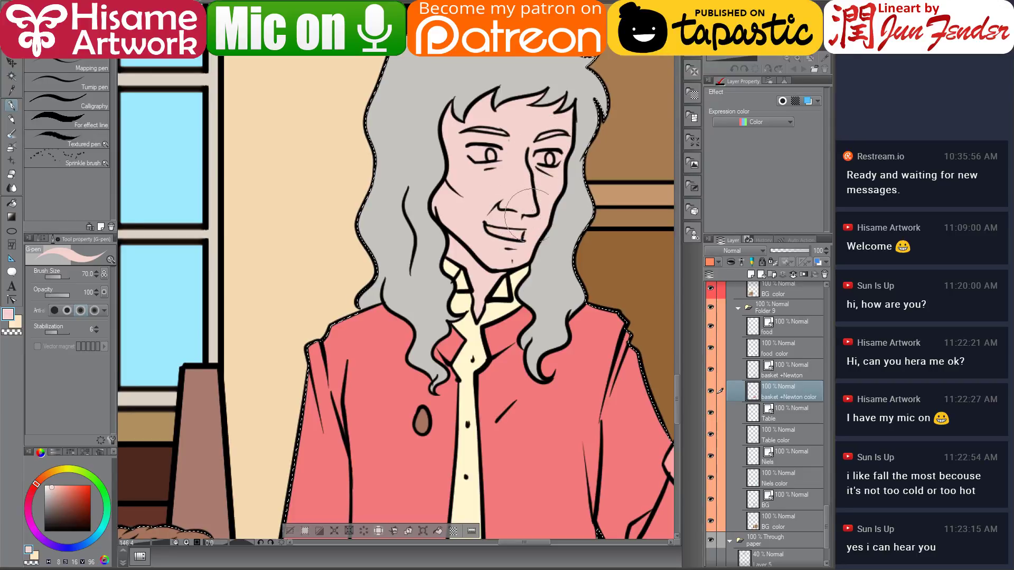
Fill Newton's open mouth in the fourth panel with the dark magenta used for his mouth in the third panel
scroll(570, 269, "down", 5)
scroll(568, 269, "down", 3)
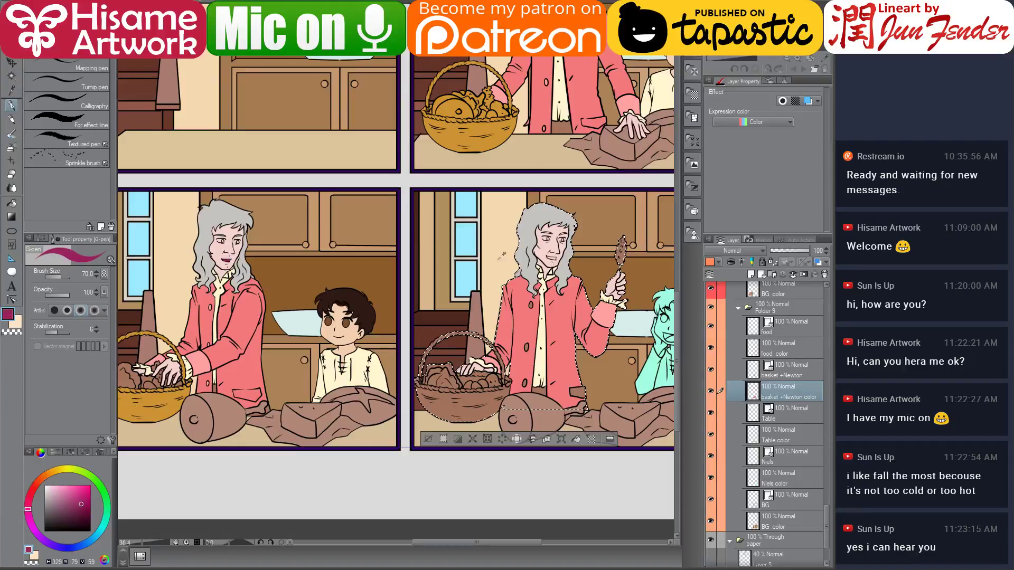
scroll(586, 330, "up", 5)
scroll(594, 333, "up", 1)
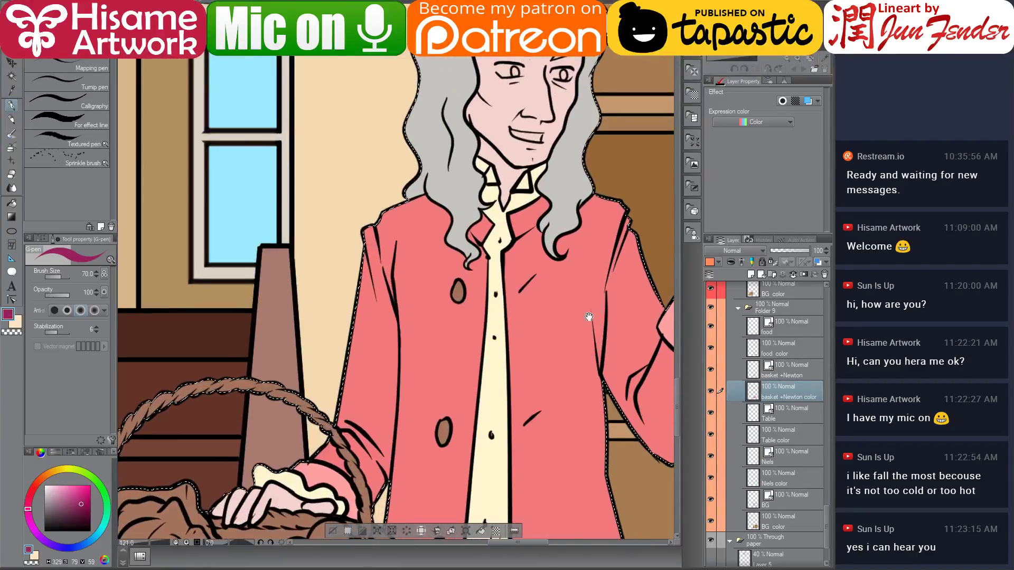
left_click_drag(588, 316, 543, 294)
left_click(11, 203)
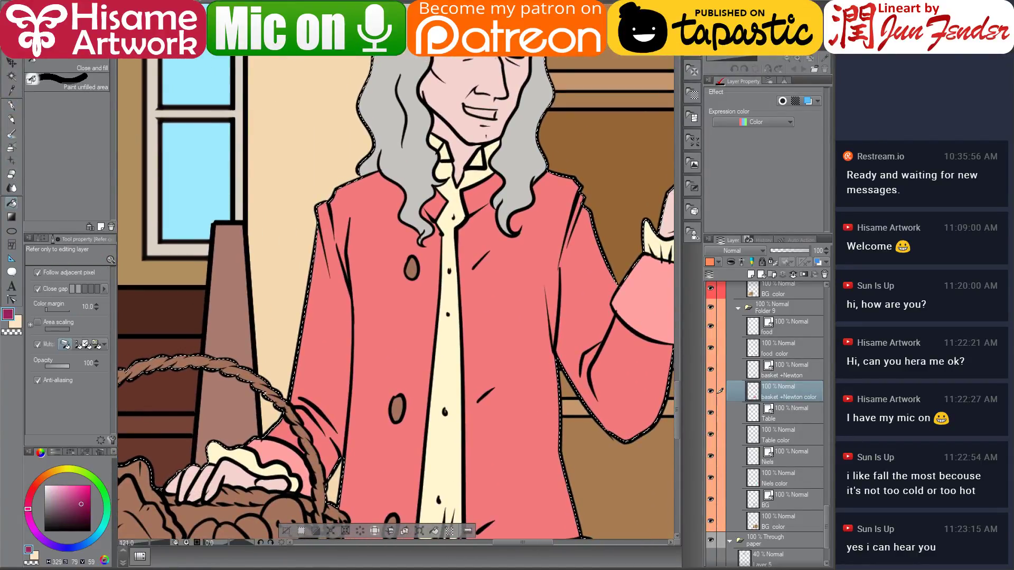
left_click(489, 111)
scroll(346, 373, "down", 1)
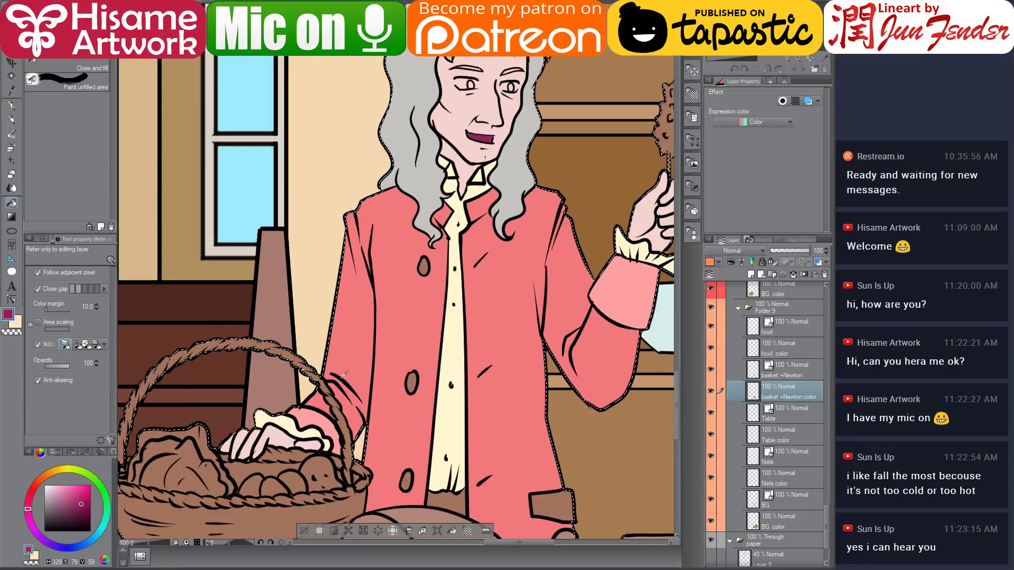
Fill the buttons on Newton's coat in the fourth panel with the light pink sampled from his cuffs
left_click(318, 414, "alt")
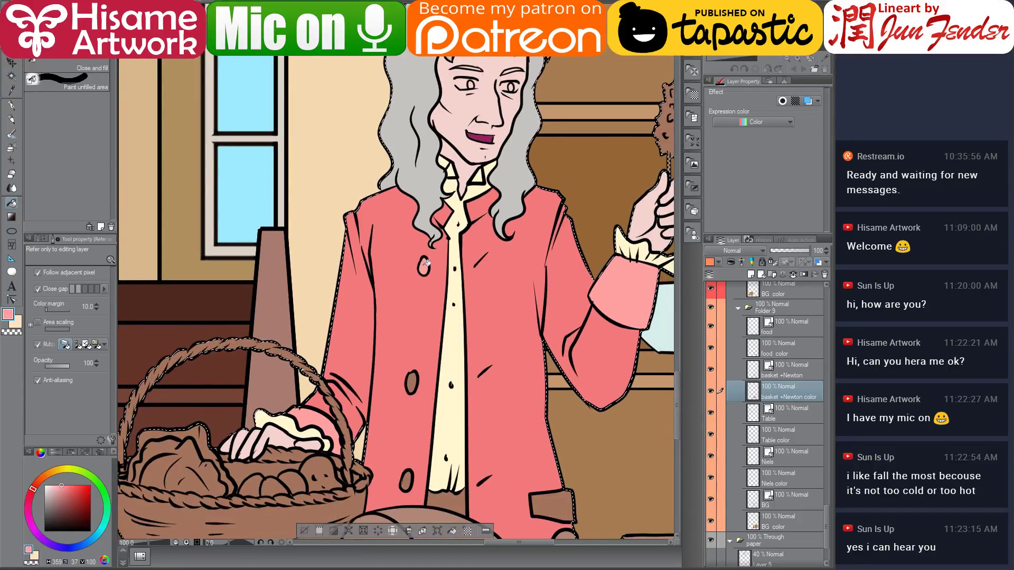
left_click_drag(433, 296, 416, 225)
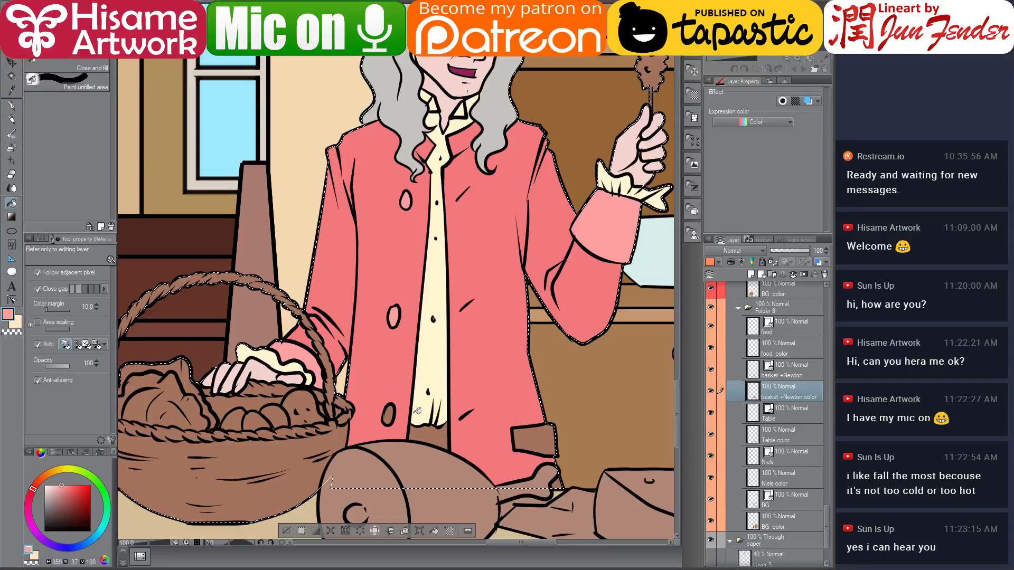
scroll(456, 376, "down", 3)
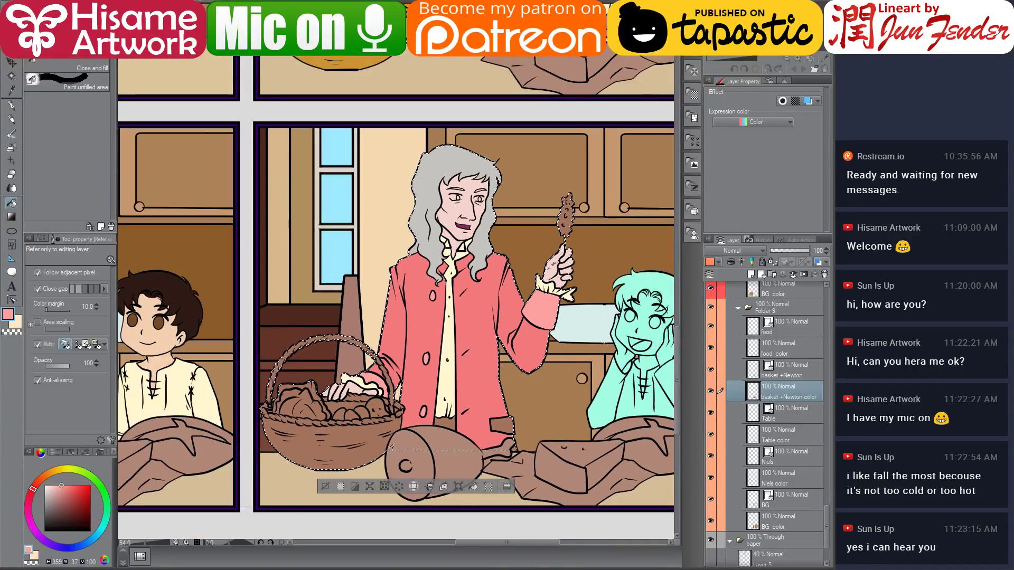
scroll(486, 340, "up", 1)
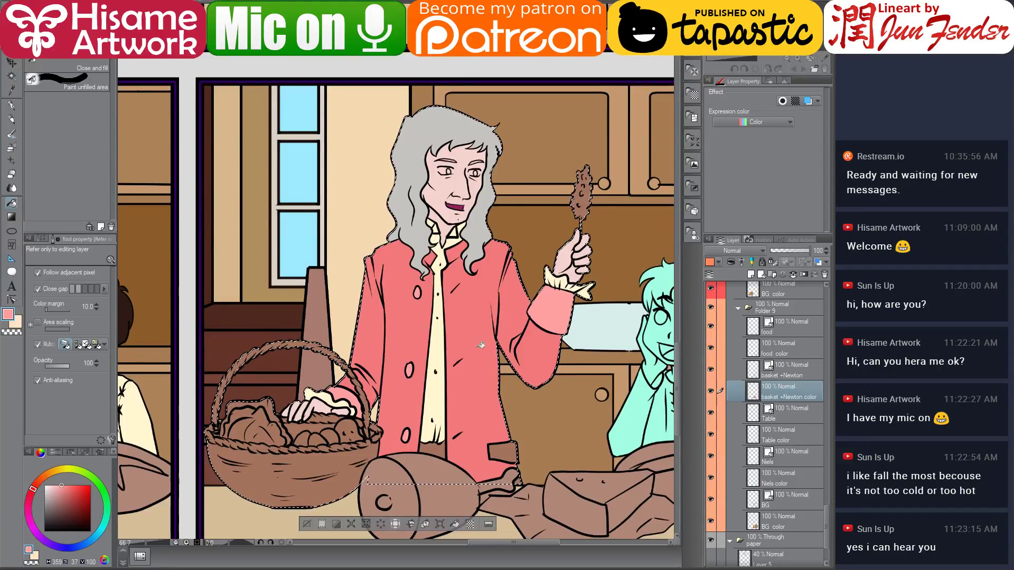
left_click_drag(481, 346, 537, 346)
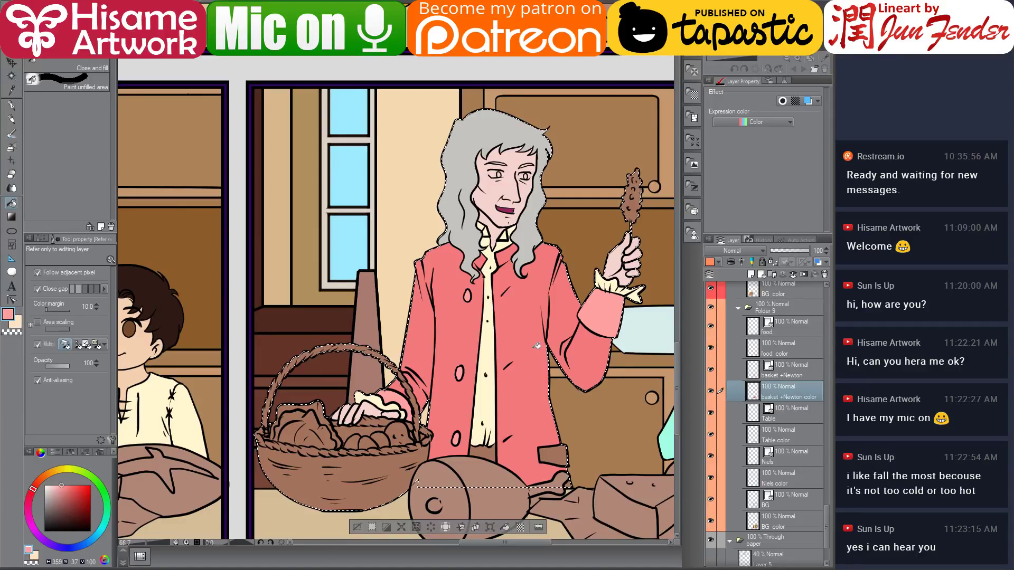
Paint the food on the stick in Newton's raised hand off-white with the size 70 G-pen
key("p")
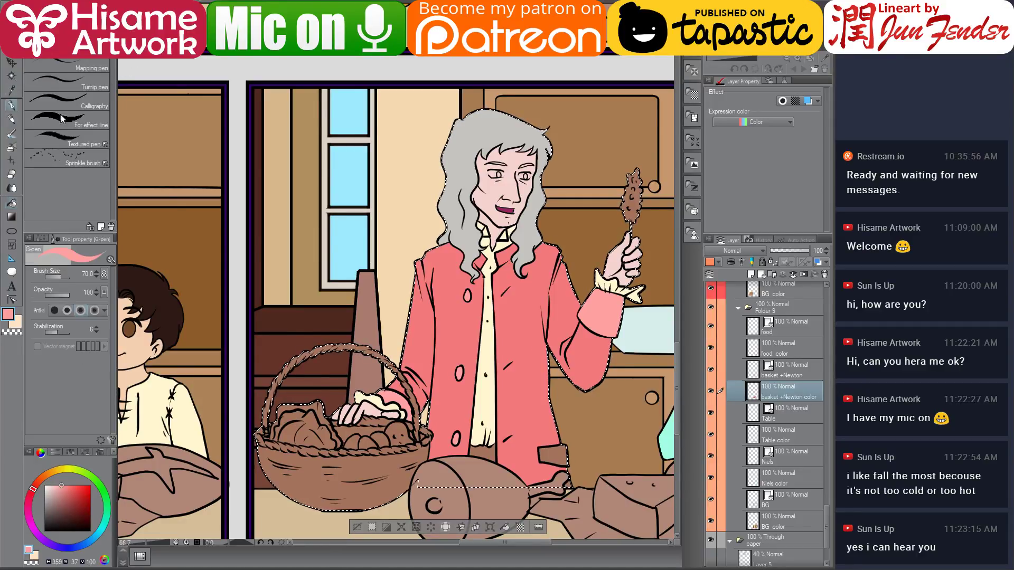
left_click(622, 260, "alt")
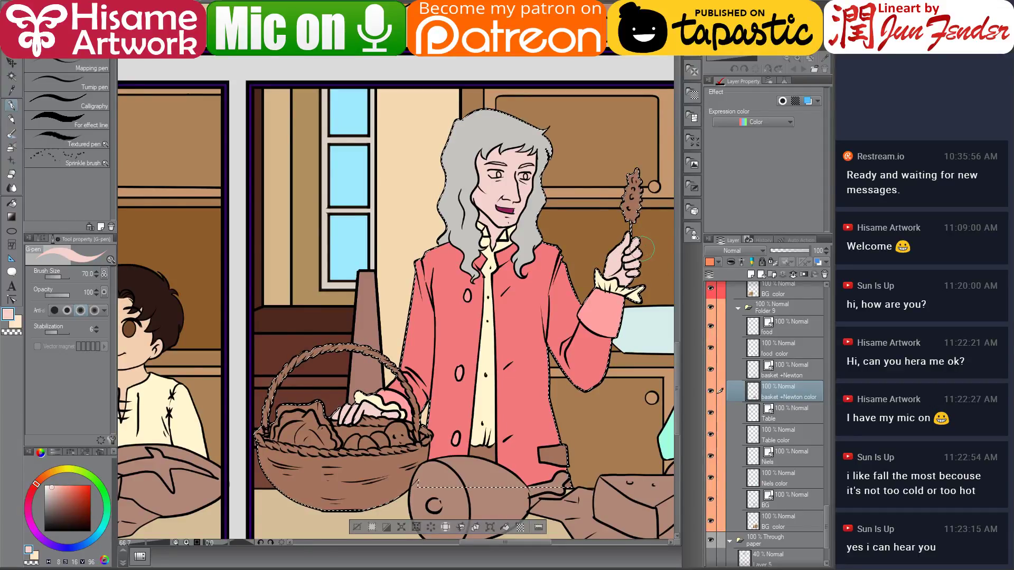
left_click_drag(643, 248, 597, 238)
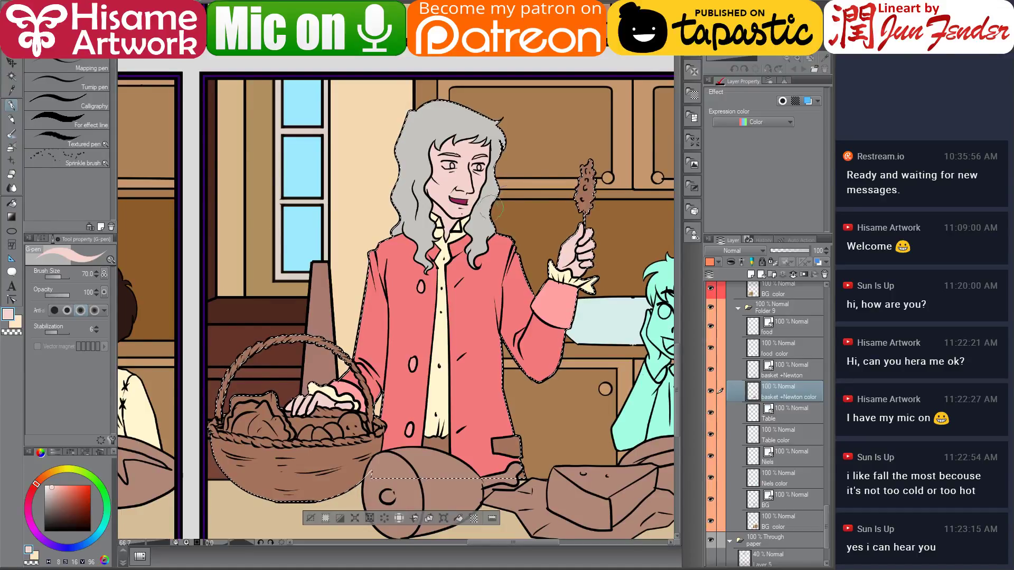
left_click(51, 487)
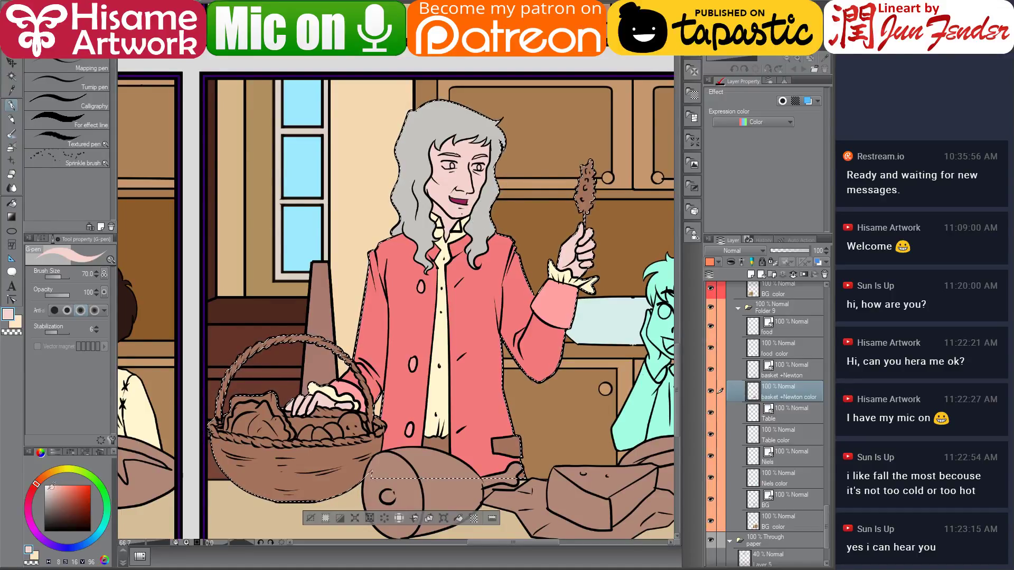
scroll(502, 206, "up", 2)
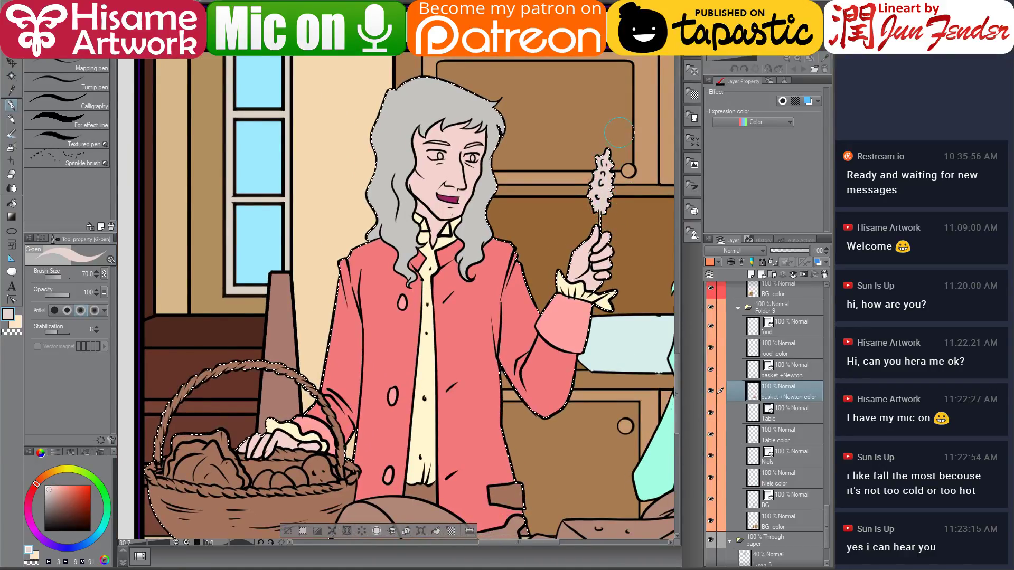
left_click(55, 469)
left_click(48, 485)
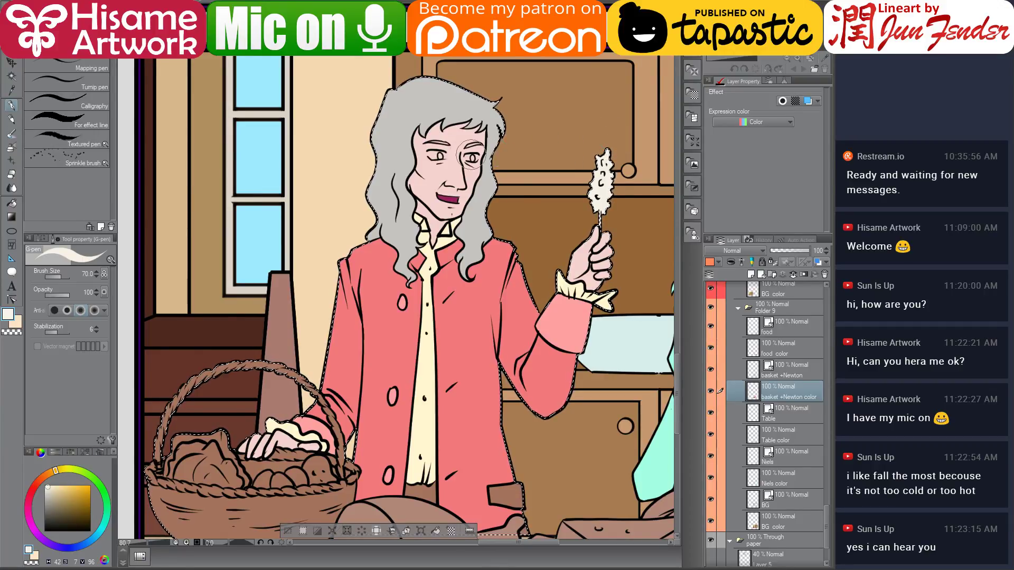
Fill the pocket flap on Newton's coat with the coat's sampled coral
left_click_drag(453, 368, 462, 336)
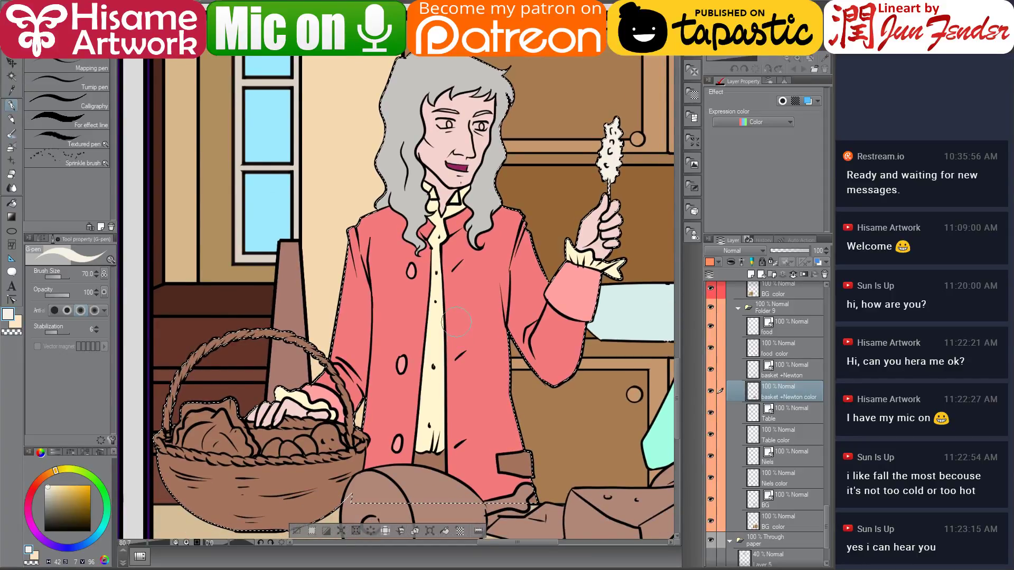
left_click_drag(457, 355, 449, 311)
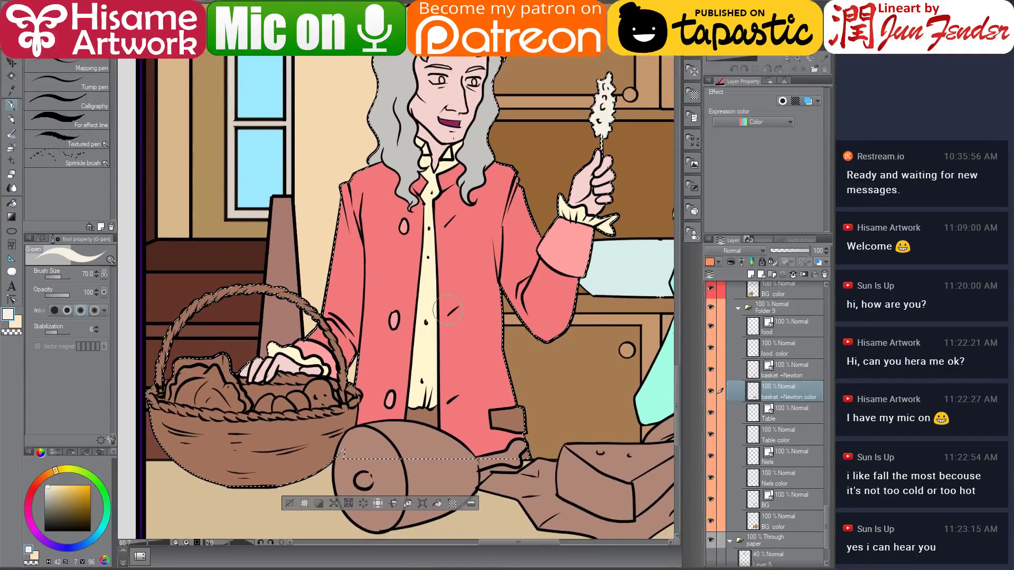
left_click(11, 203)
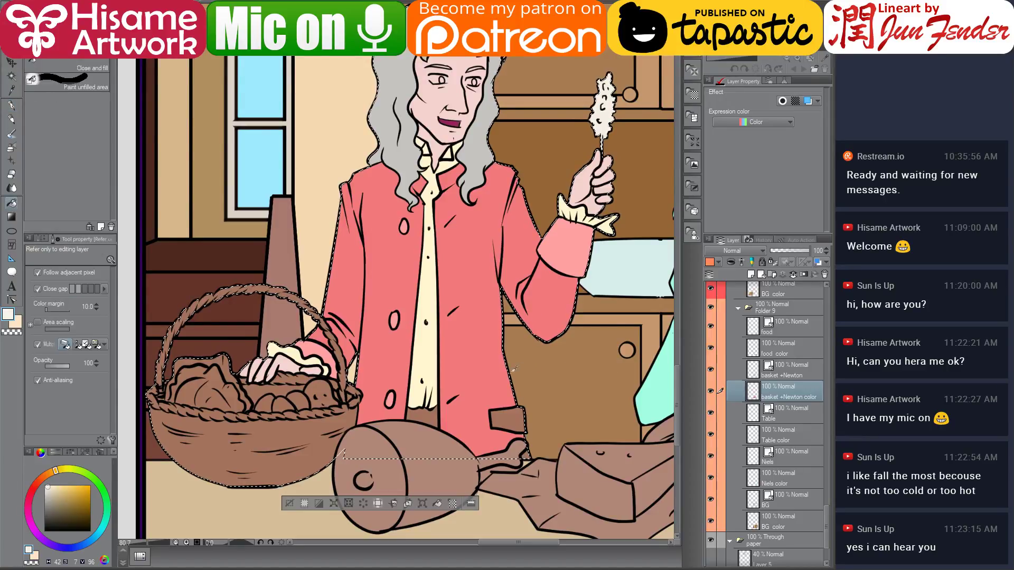
left_click(516, 415, "alt")
scroll(519, 408, "down", 4)
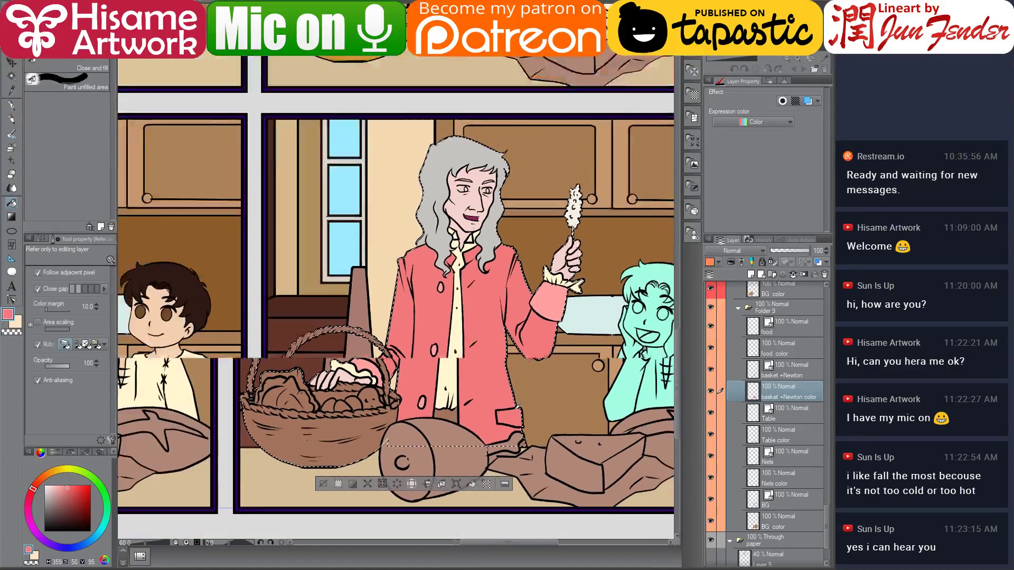
scroll(503, 382, "up", 2)
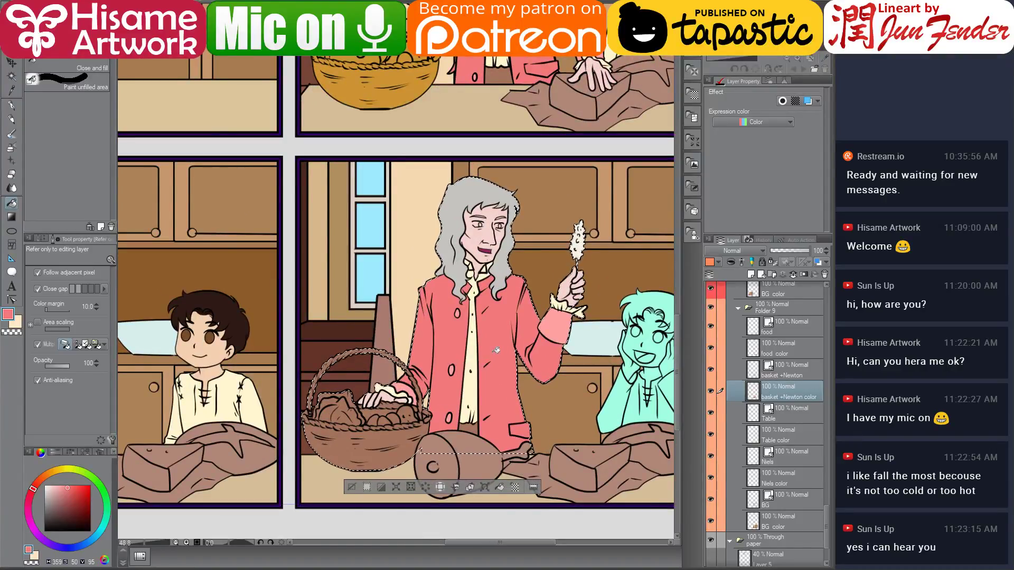
Fill the fourth panel's basket body, handle and braided rim with the ochre sampled from the second panel's basket
left_click(417, 453, "alt")
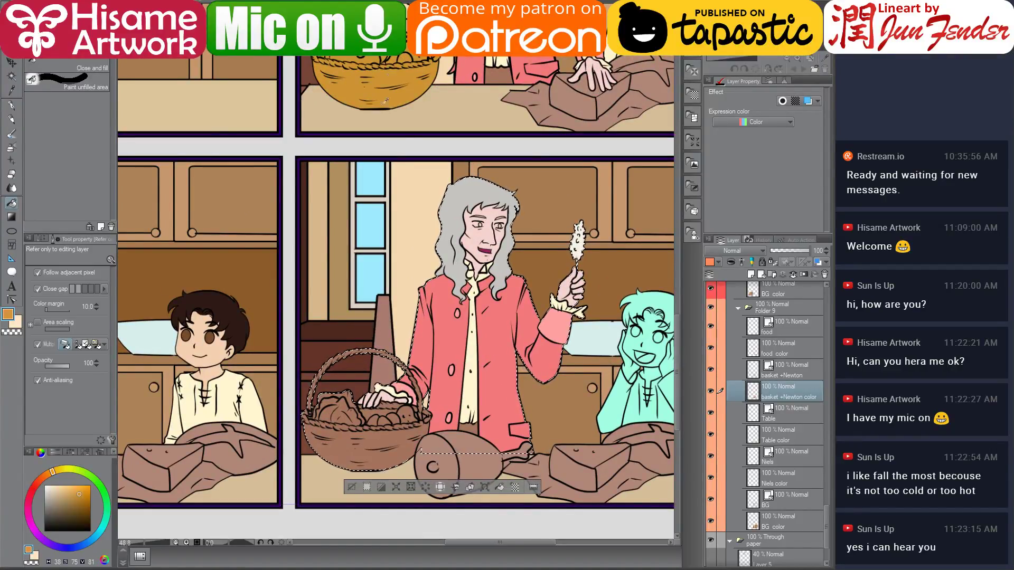
scroll(370, 437, "up", 2)
scroll(377, 431, "up", 1)
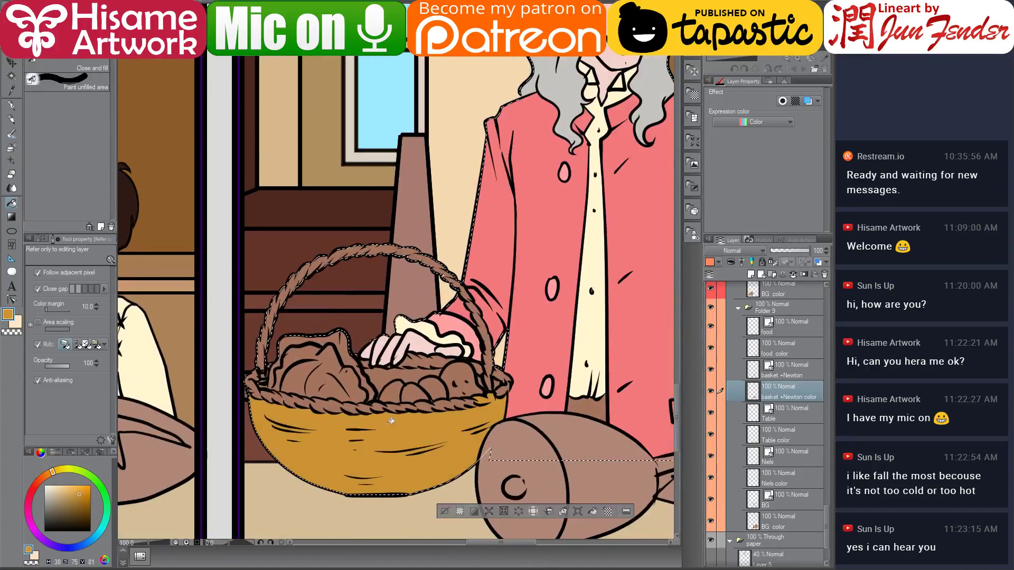
scroll(402, 422, "up", 1)
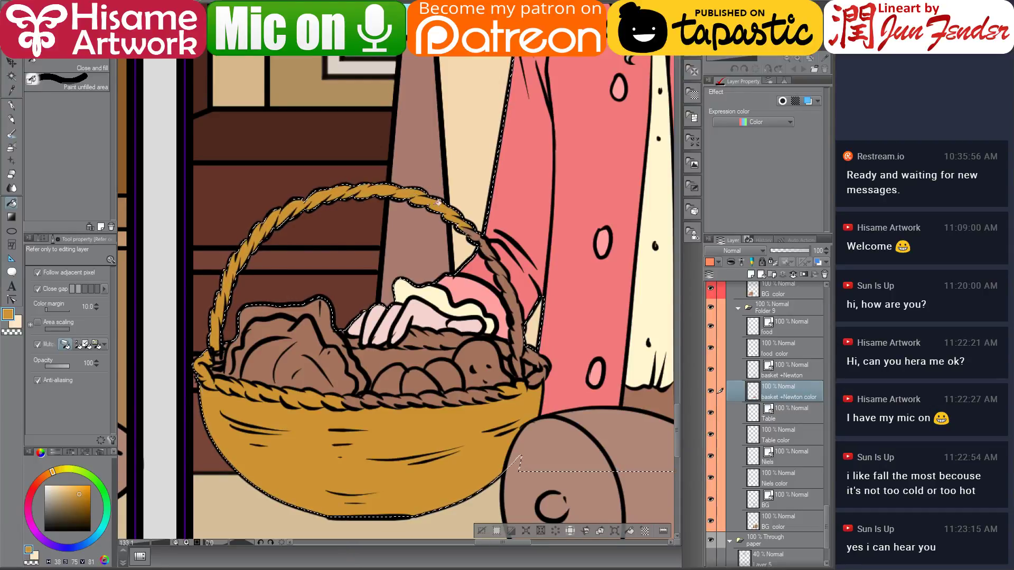
left_click(514, 299)
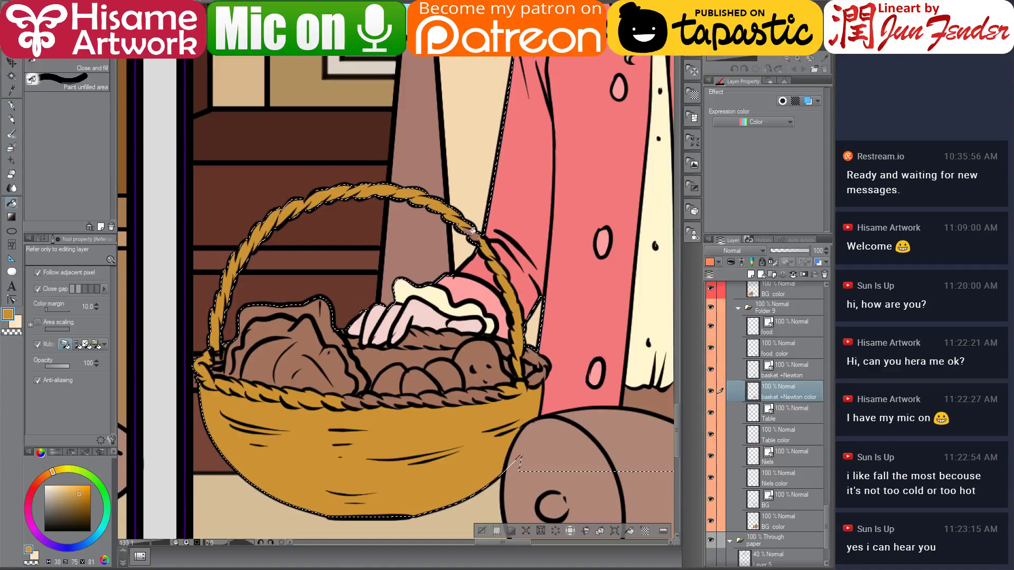
left_click(536, 358)
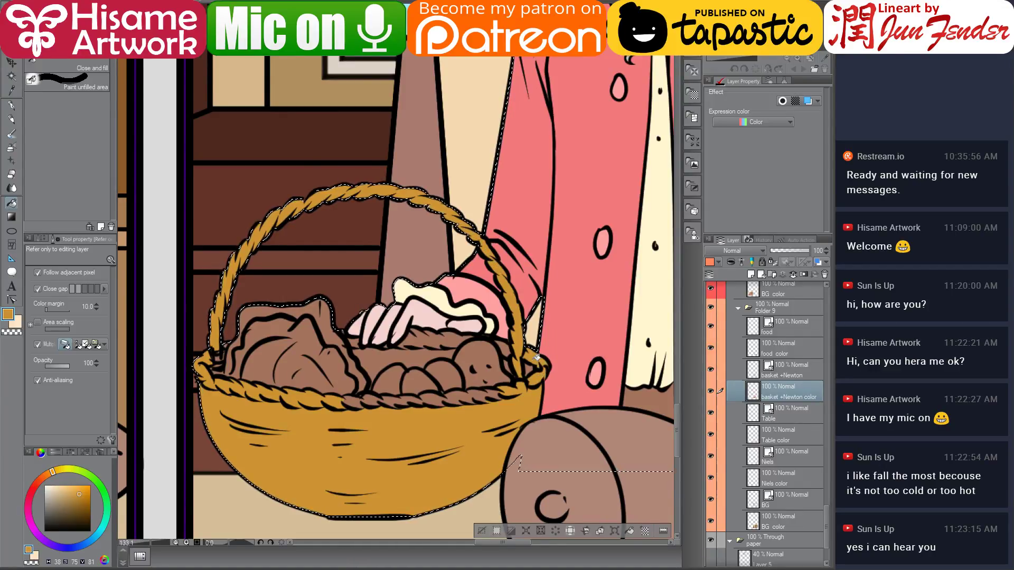
left_click(448, 336)
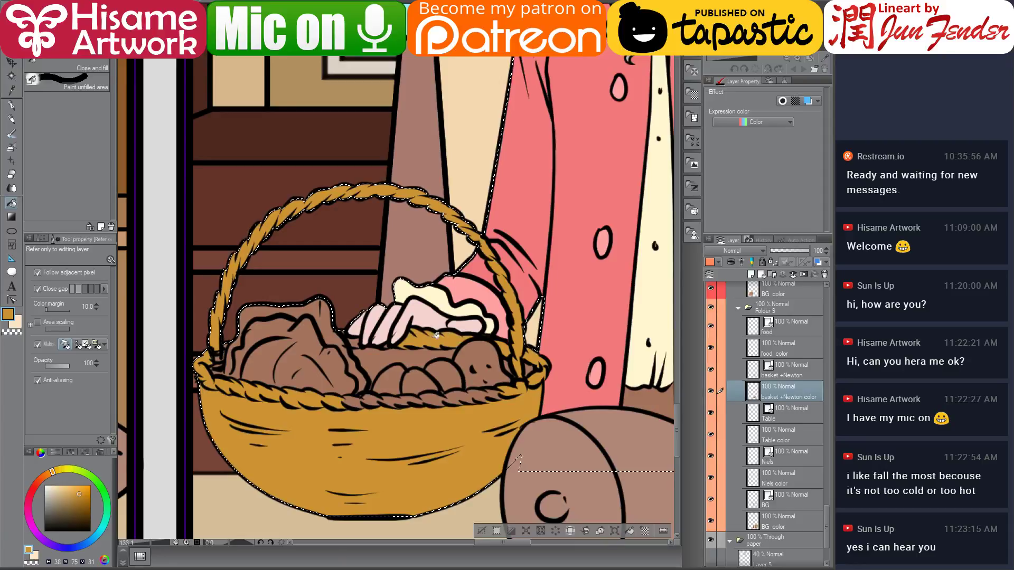
left_click(381, 397)
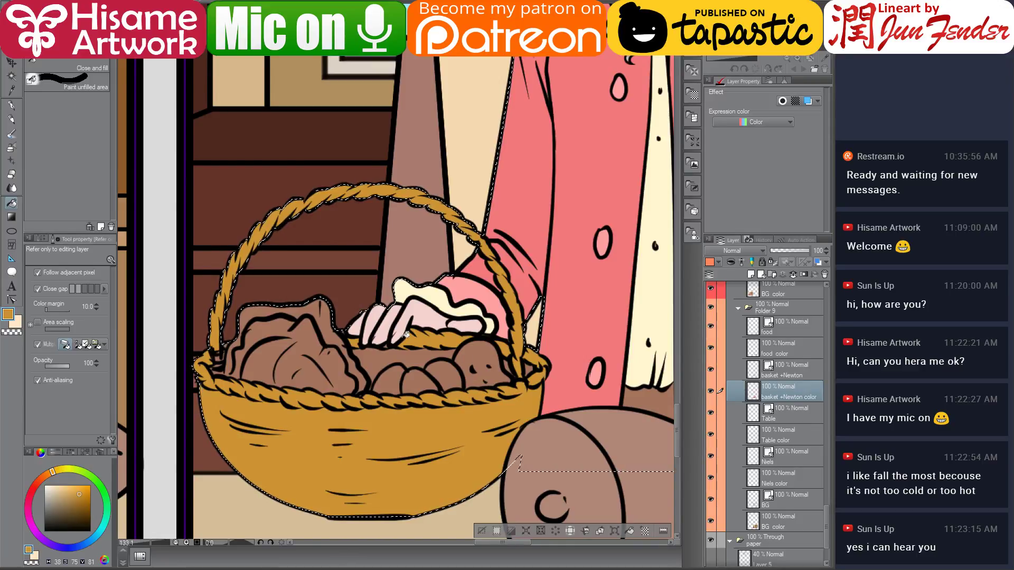
Fill the inside of the basket with a darker ochre and touch up the rim beside the handle's base with the basket's lighter ochre
left_click(84, 497)
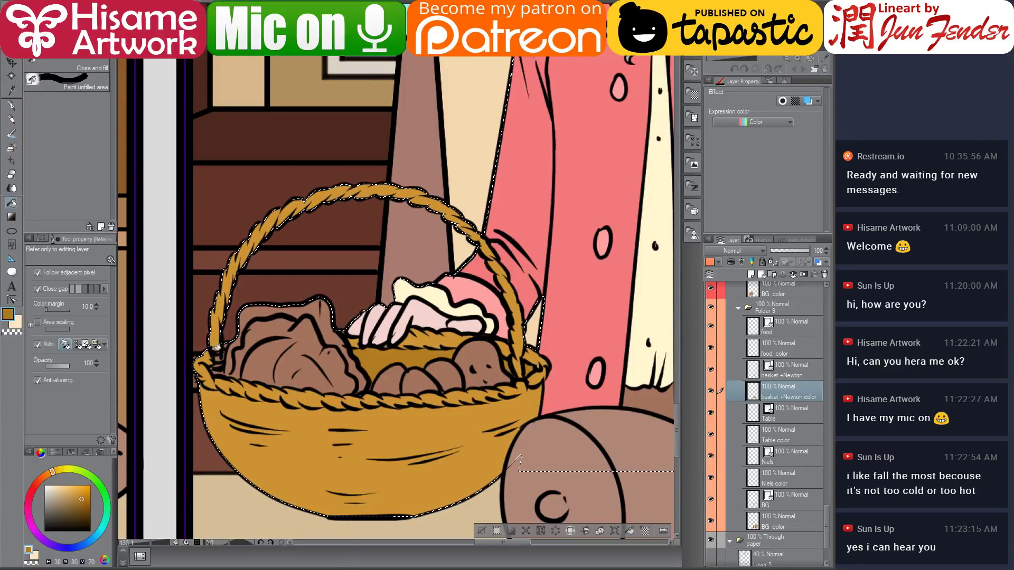
left_click_drag(265, 349, 365, 362)
left_click(11, 105)
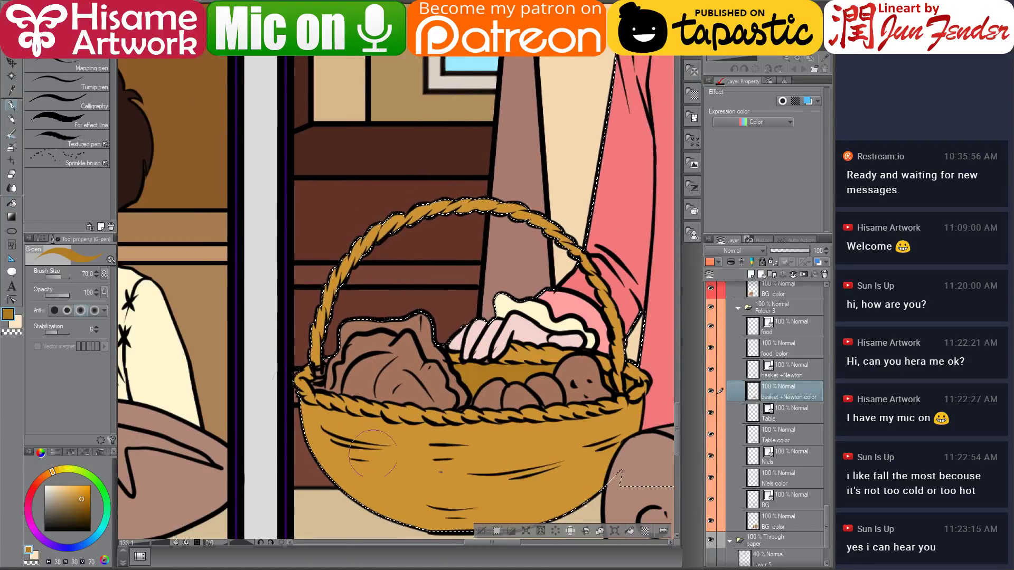
left_click(306, 381, "alt")
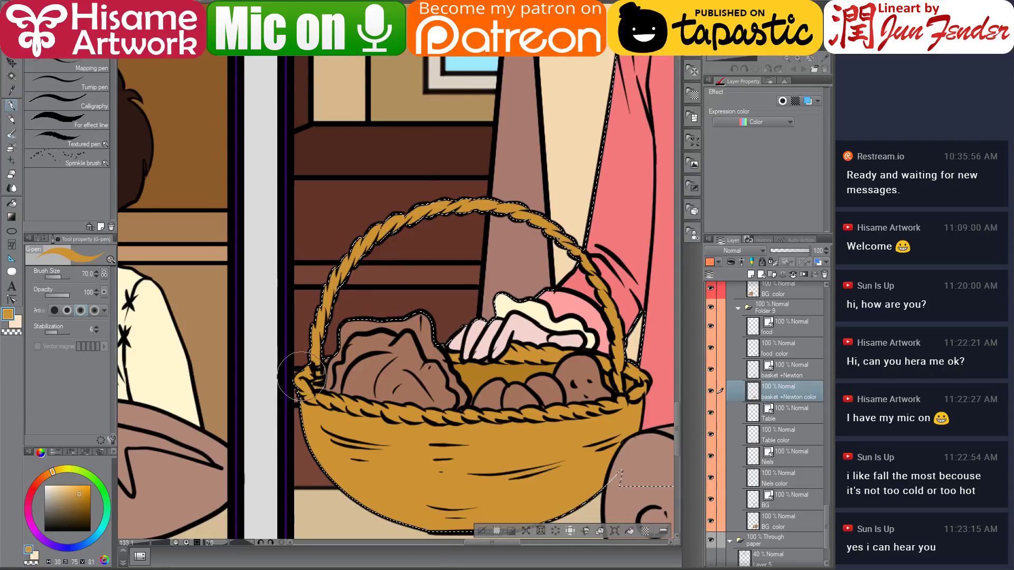
left_click_drag(438, 477, 353, 442)
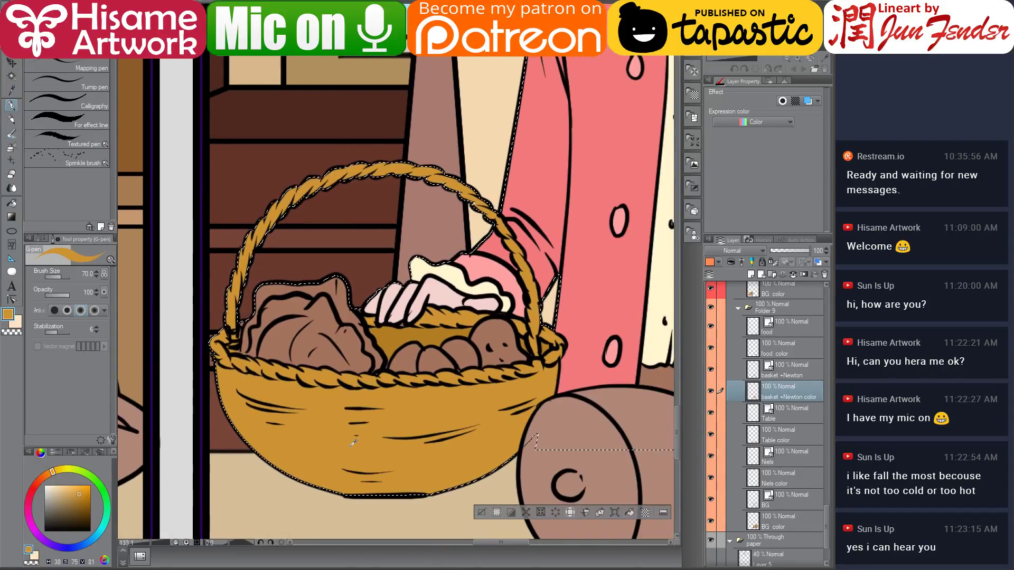
Clear the selection around Newton and the basket in the fourth panel
scroll(354, 443, "down", 6)
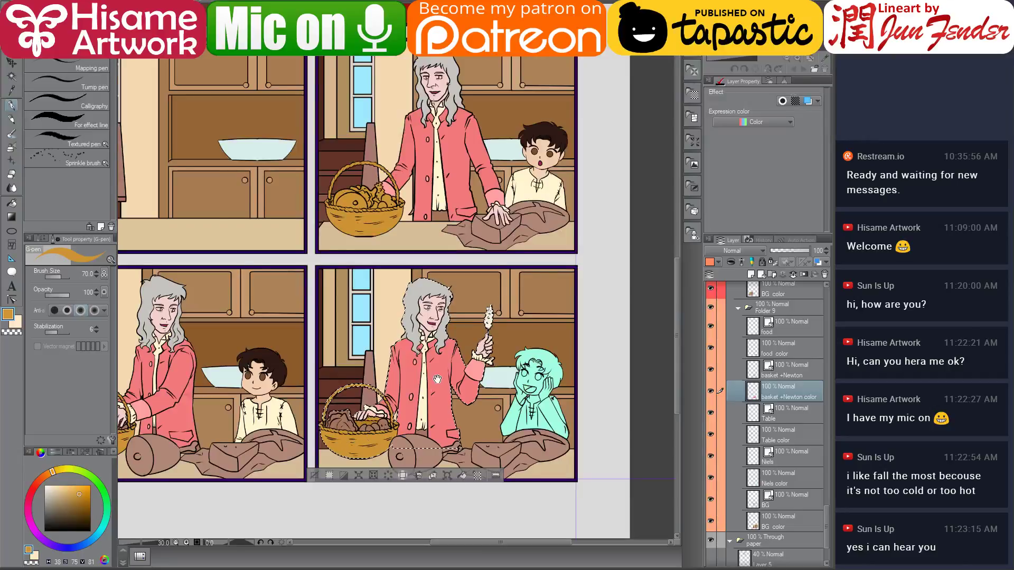
left_click_drag(437, 379, 509, 412)
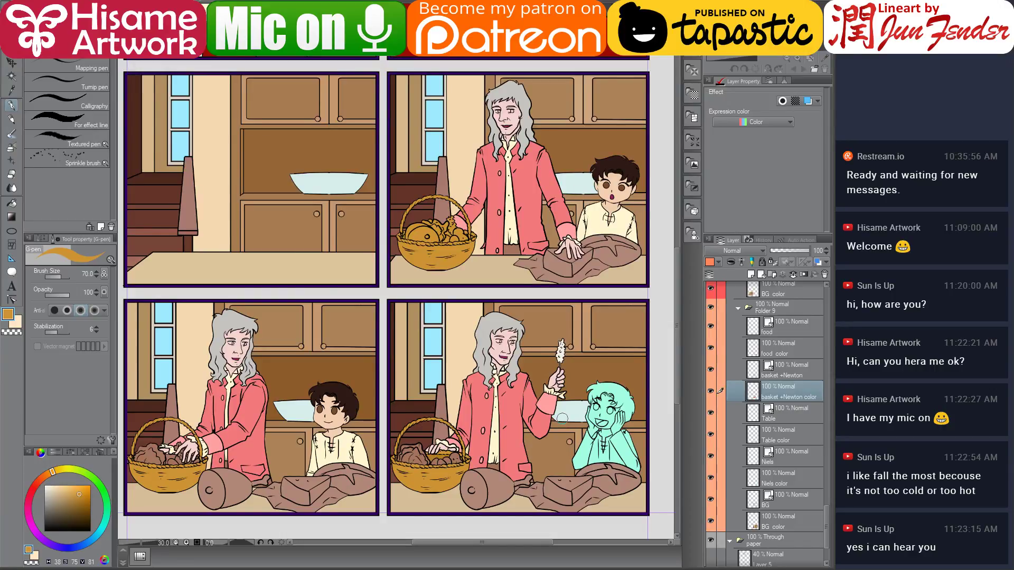
left_click_drag(562, 418, 543, 410)
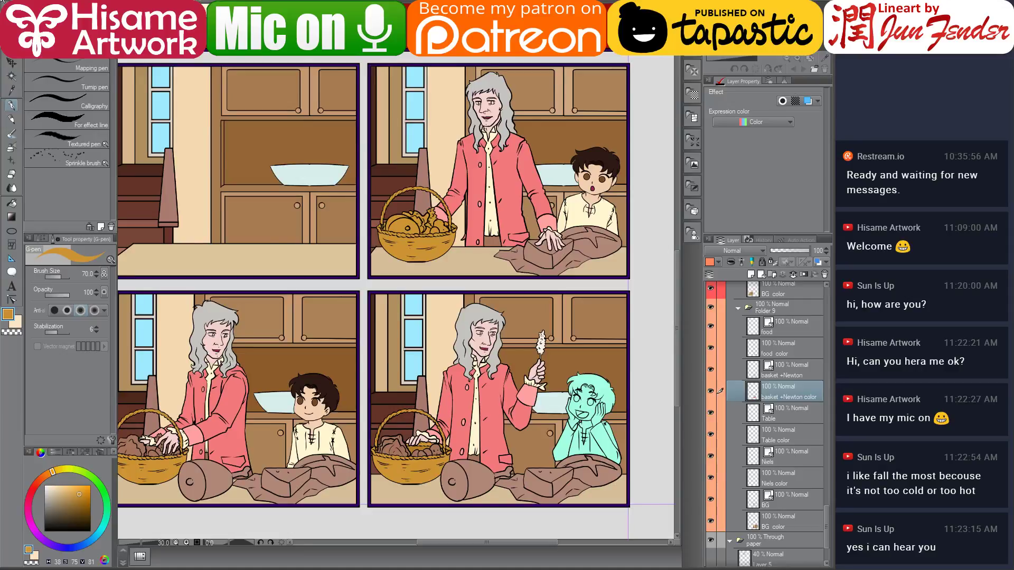
left_click(11, 62)
key("o")
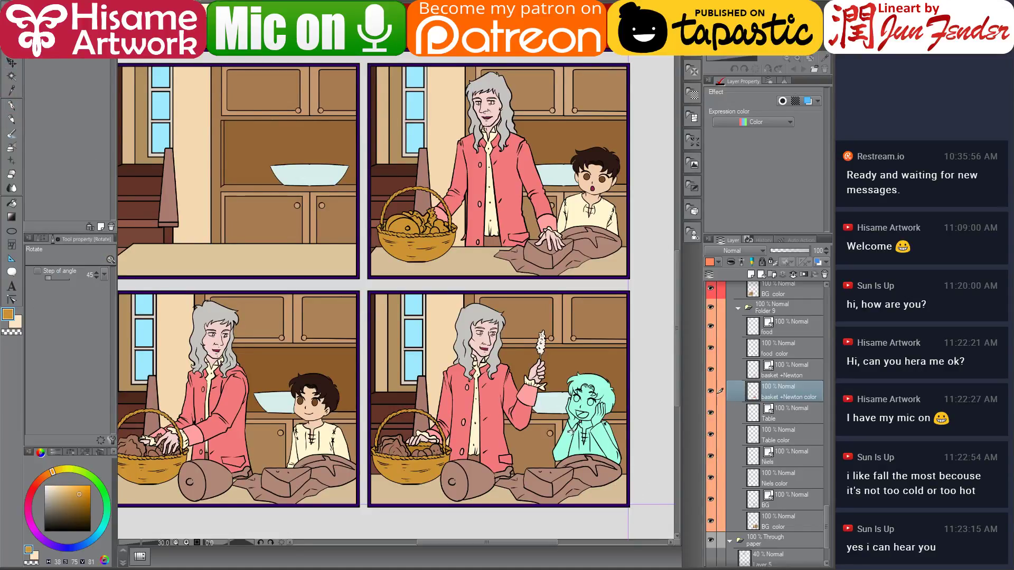
Select the painted area of the "Niels color" layer in the last panel and paint the boy's whole silhouette dark brown with the G-pen
left_click(764, 477)
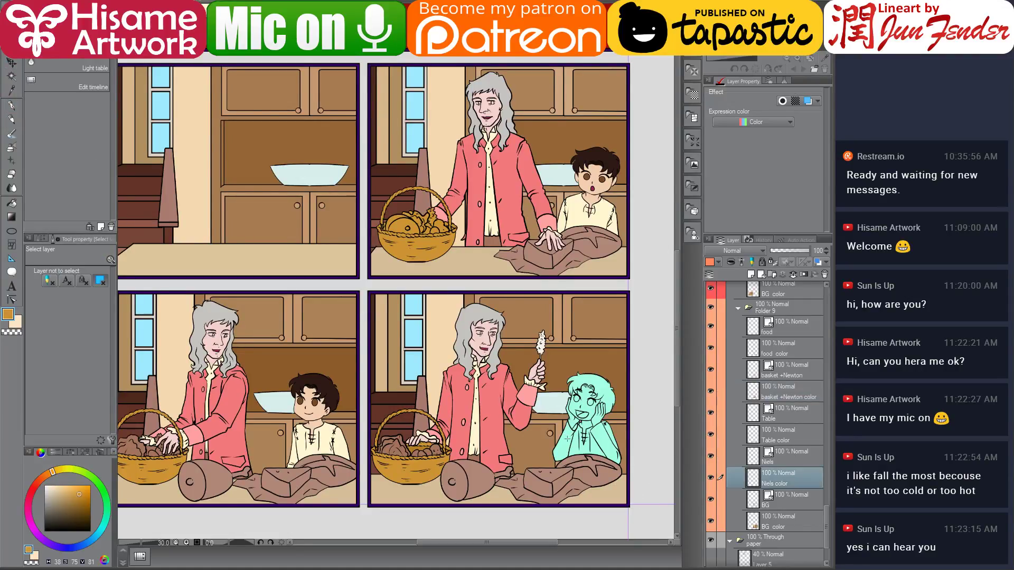
left_click(757, 477, "ctrl")
scroll(547, 448, "up", 3)
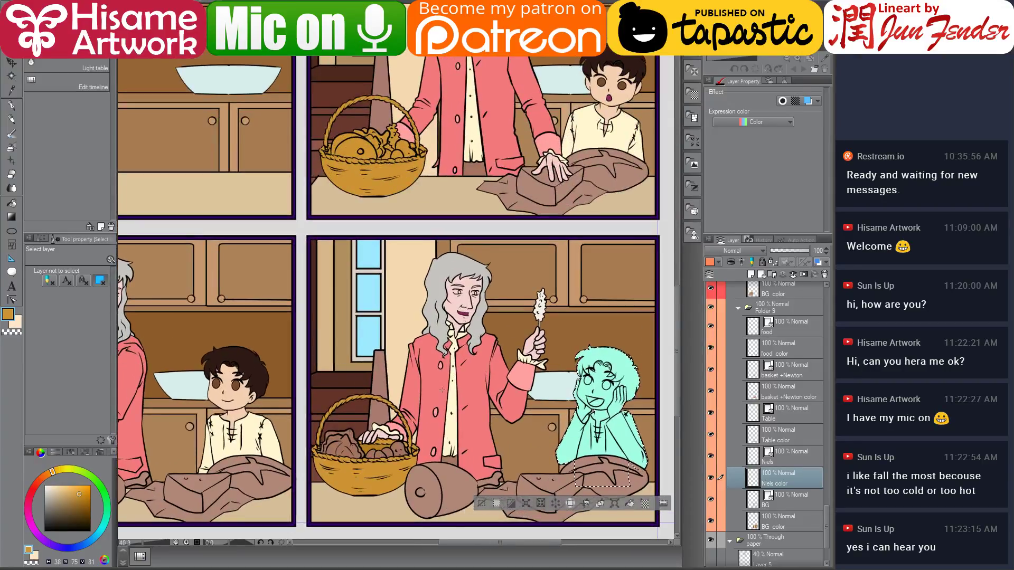
left_click_drag(547, 449, 525, 397)
left_click(10, 107)
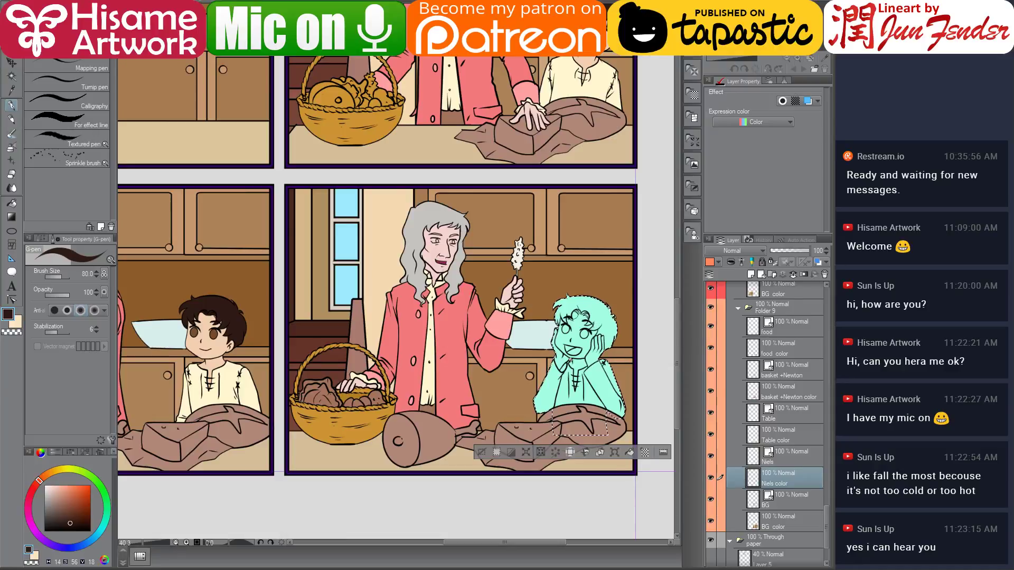
left_click_drag(581, 325, 555, 388)
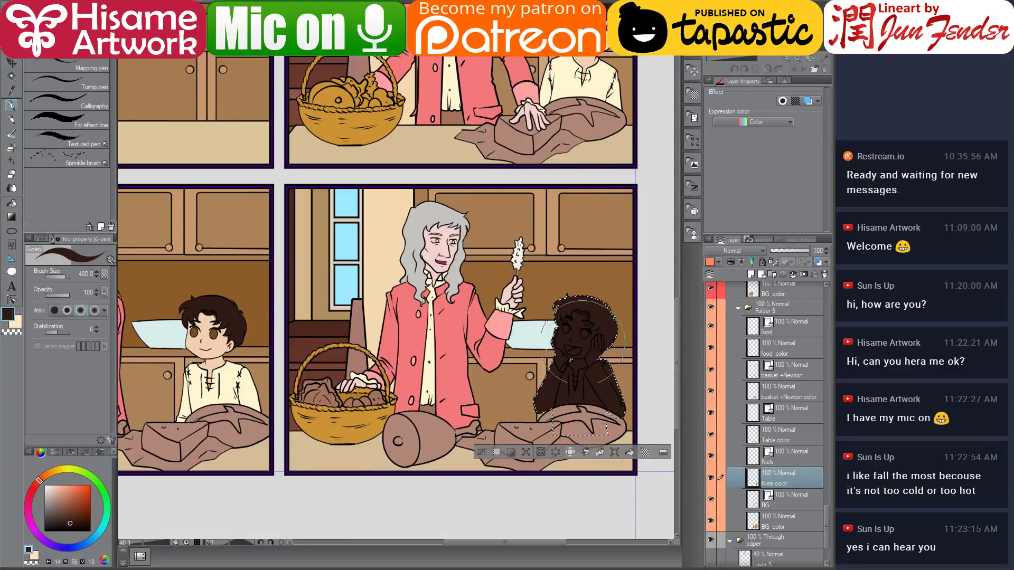
Sample the cream shirt color from the boy in the neighboring panel and fill his shirt in the last panel with it
left_click(240, 366, "alt")
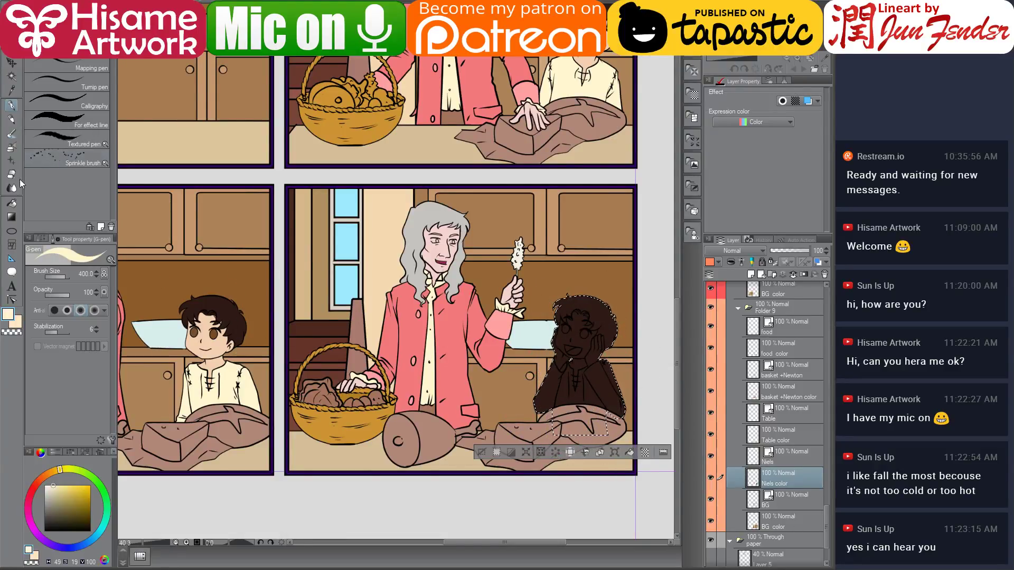
left_click(11, 203)
scroll(613, 384, "up", 2)
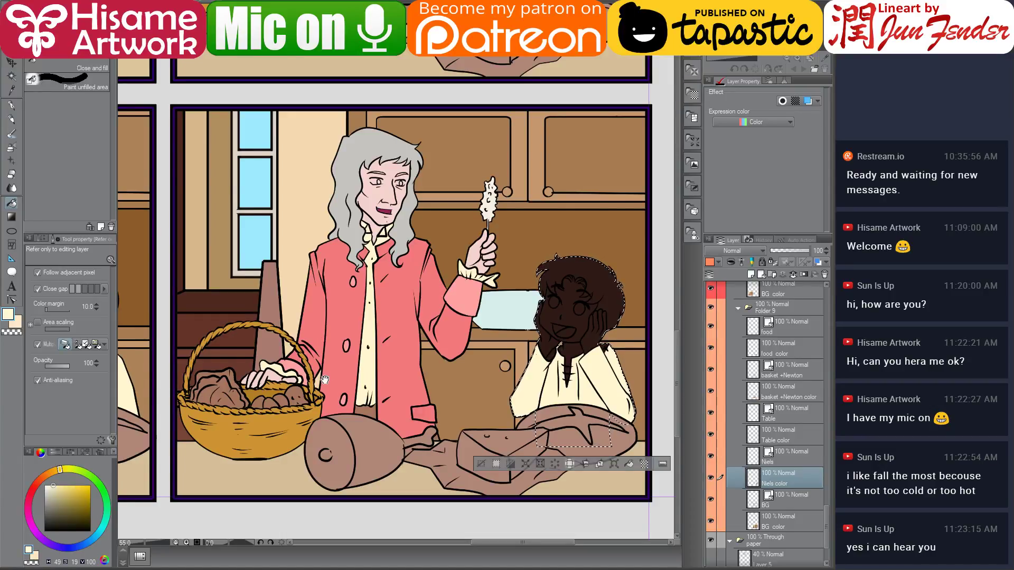
left_click_drag(325, 380, 404, 381)
left_click_drag(465, 382, 364, 377)
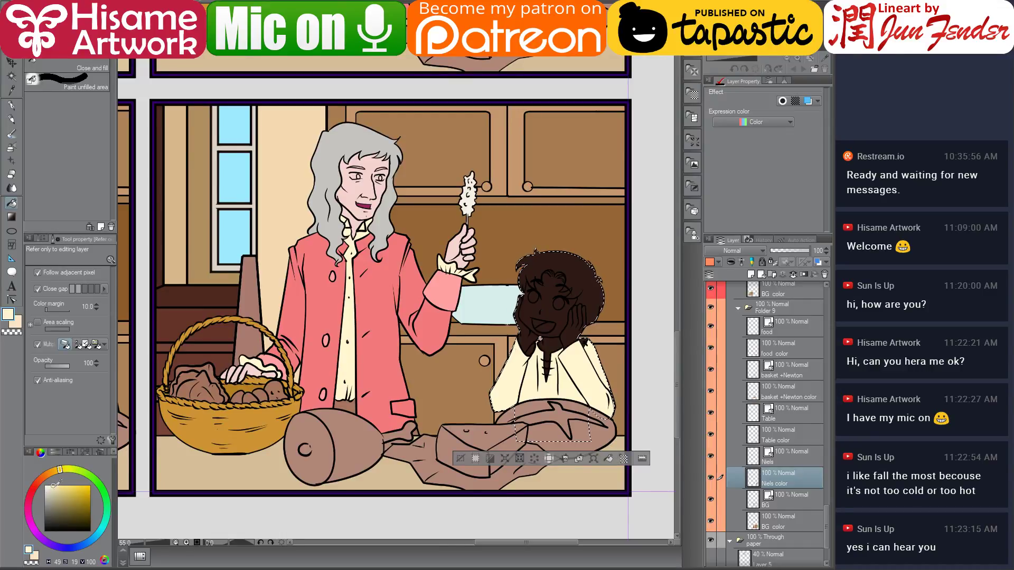
Fill the inside of the boy's shirt cuffs with a darker beige and the leftover shoulder gap with the cream shirt color
left_click(57, 475)
left_click(57, 489)
scroll(589, 348, "up", 5)
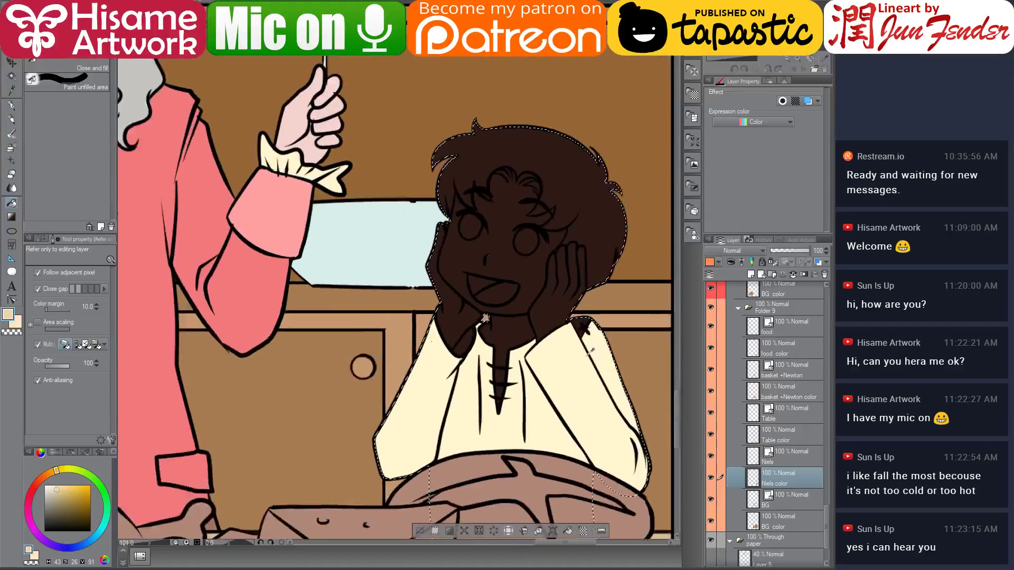
left_click(528, 362, "alt")
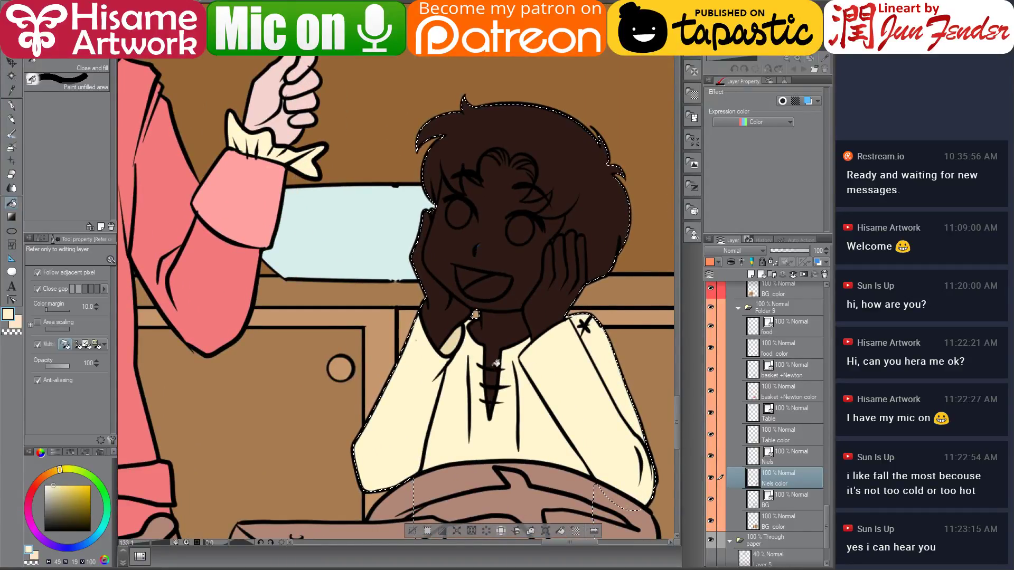
Sample the boy's skin tone from another panel and fill his neck, both hands and face in the last panel
scroll(550, 393, "down", 5)
scroll(551, 391, "down", 4)
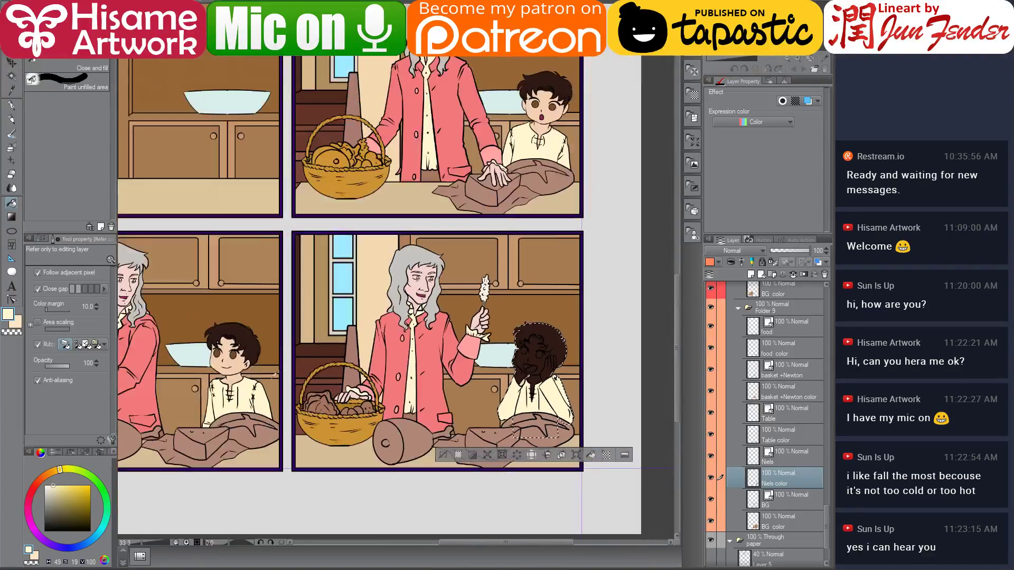
left_click(549, 372, "alt")
scroll(549, 372, "up", 6)
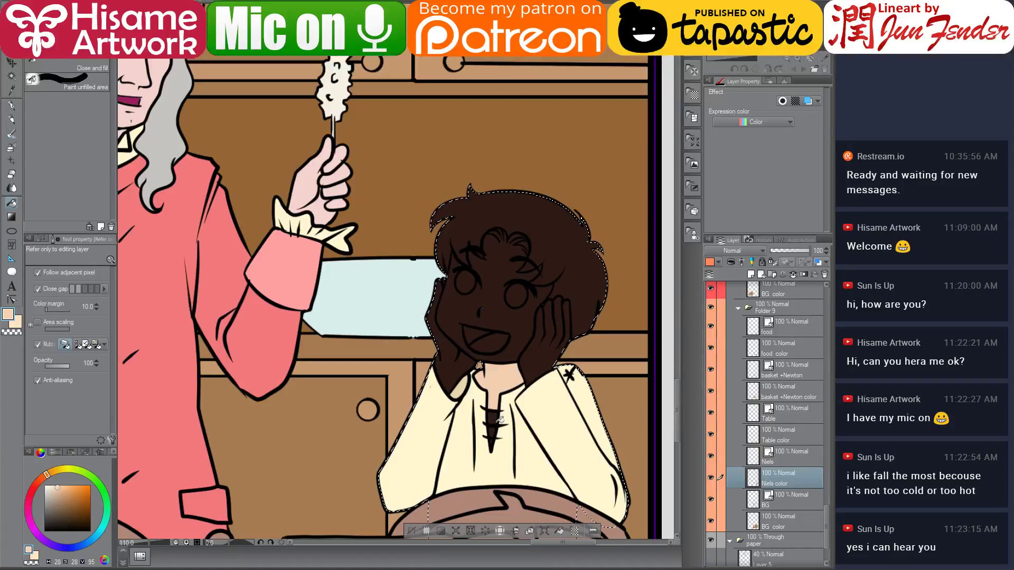
left_click(437, 317)
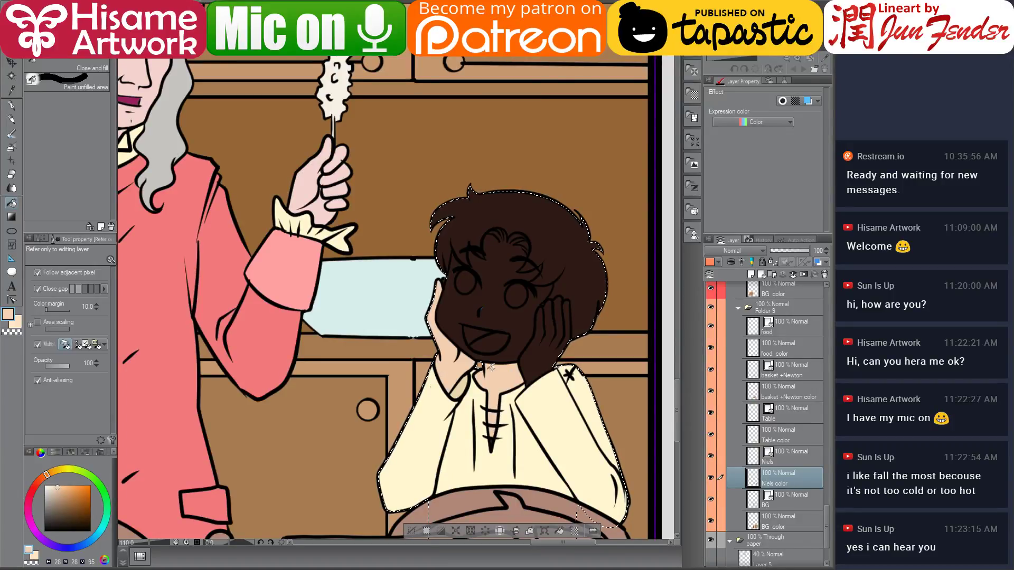
left_click(537, 361)
left_click(514, 290)
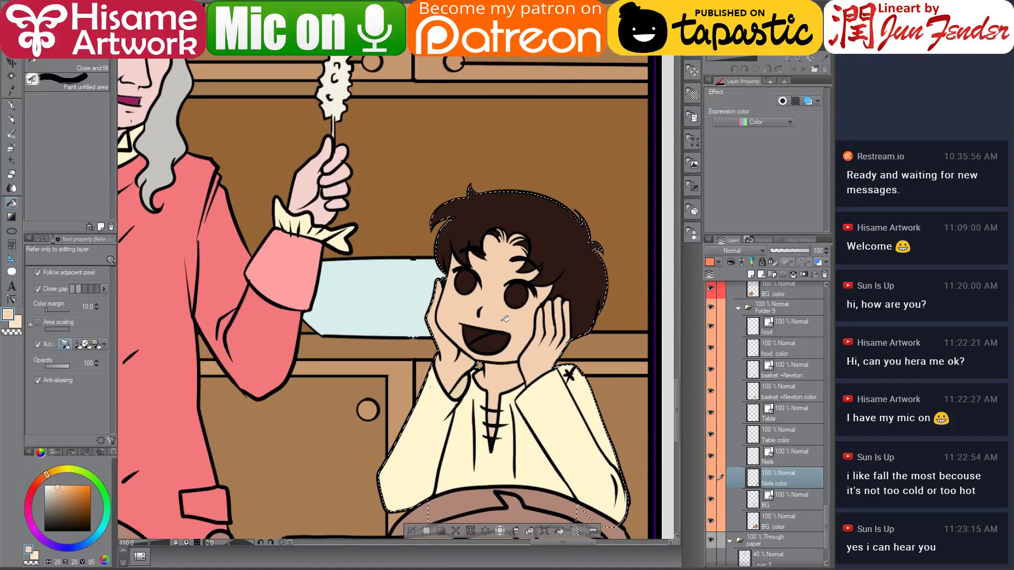
Sample the magenta of the older man's mouth and fill the boy's open mouth with it
scroll(527, 315, "down", 3)
scroll(551, 352, "down", 1)
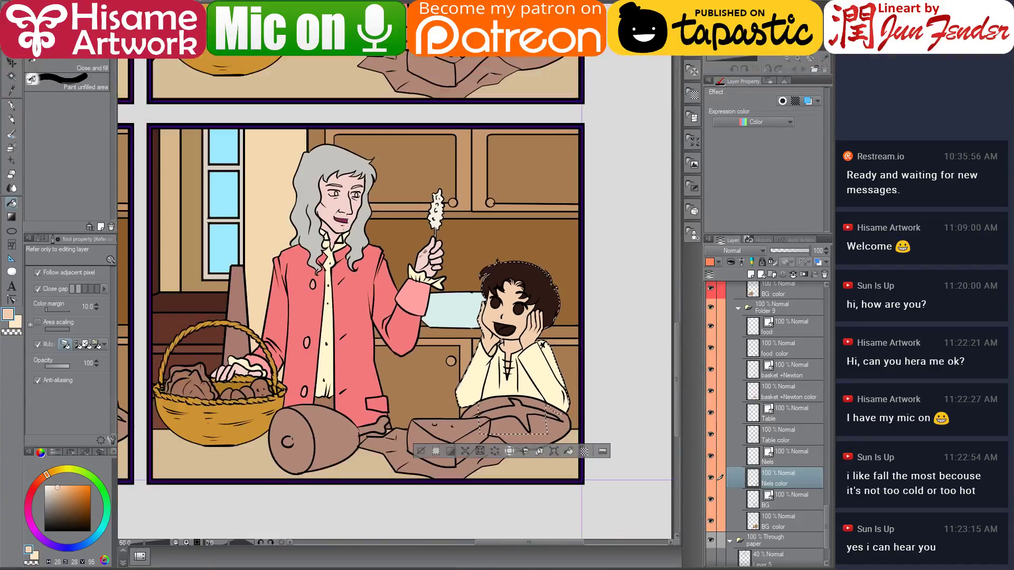
left_click(342, 219, "alt")
scroll(498, 329, "up", 2)
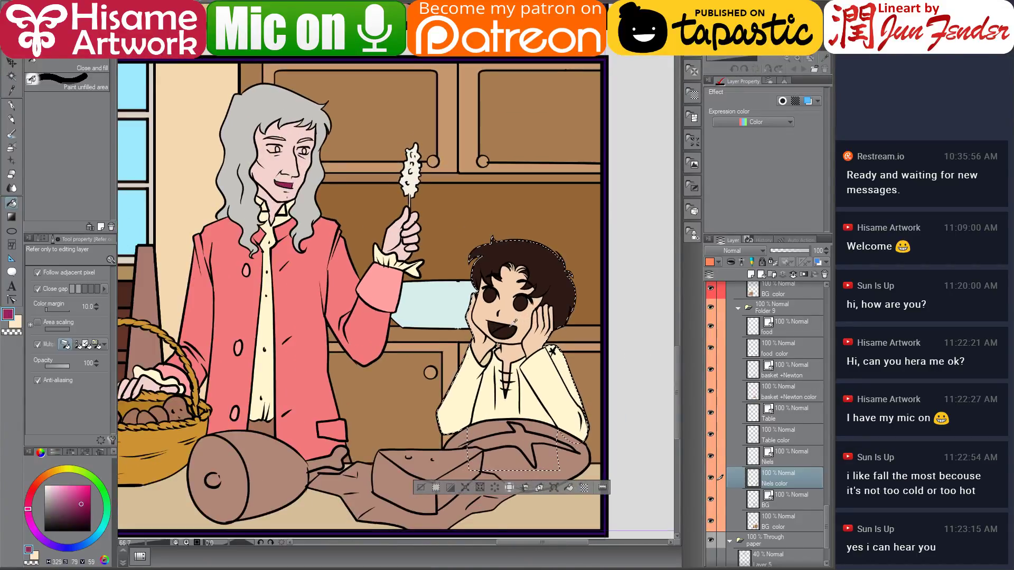
scroll(497, 324, "down", 3)
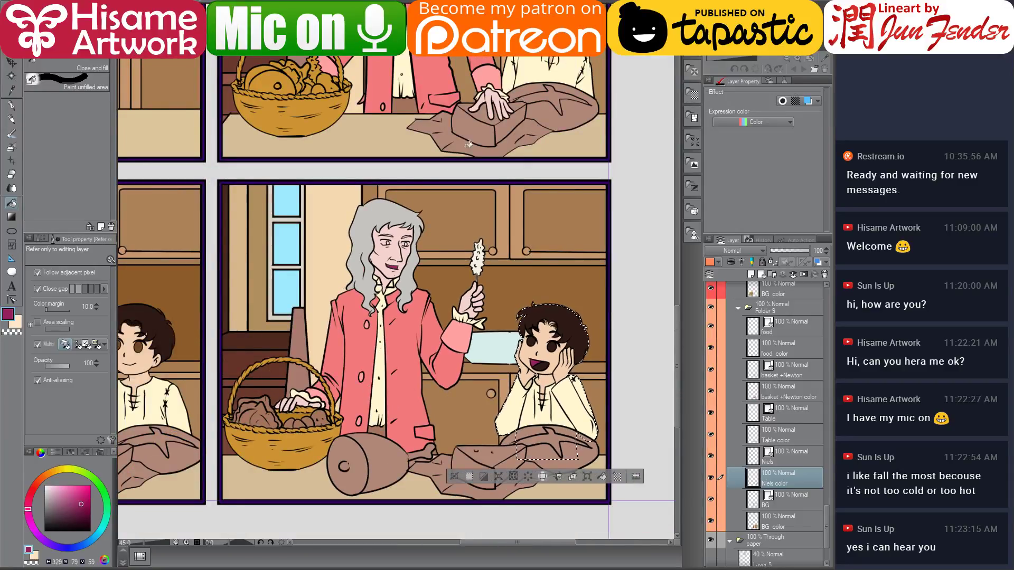
Sample the pink from the cat in the upper panel and fill the boy's tongue in the last panel with it
left_click_drag(322, 235, 313, 286)
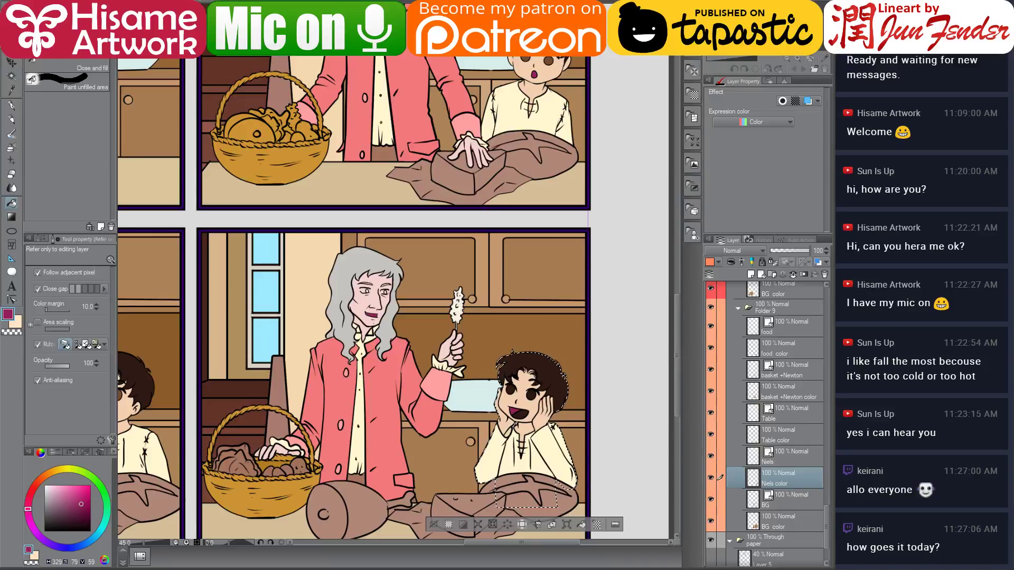
mouse_move(140, 556)
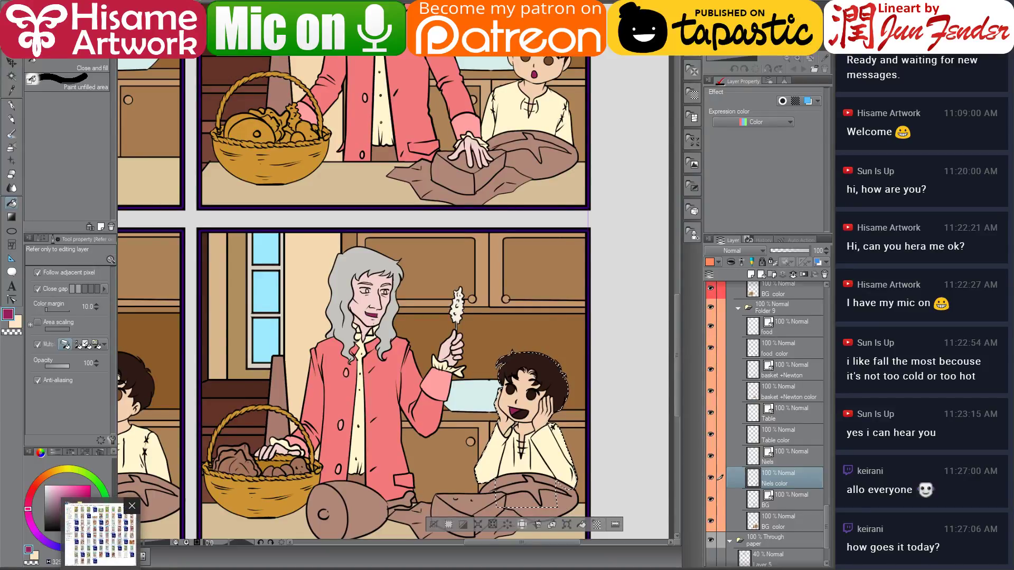
left_click_drag(427, 164, 500, 552)
left_click_drag(340, 81, 362, 310)
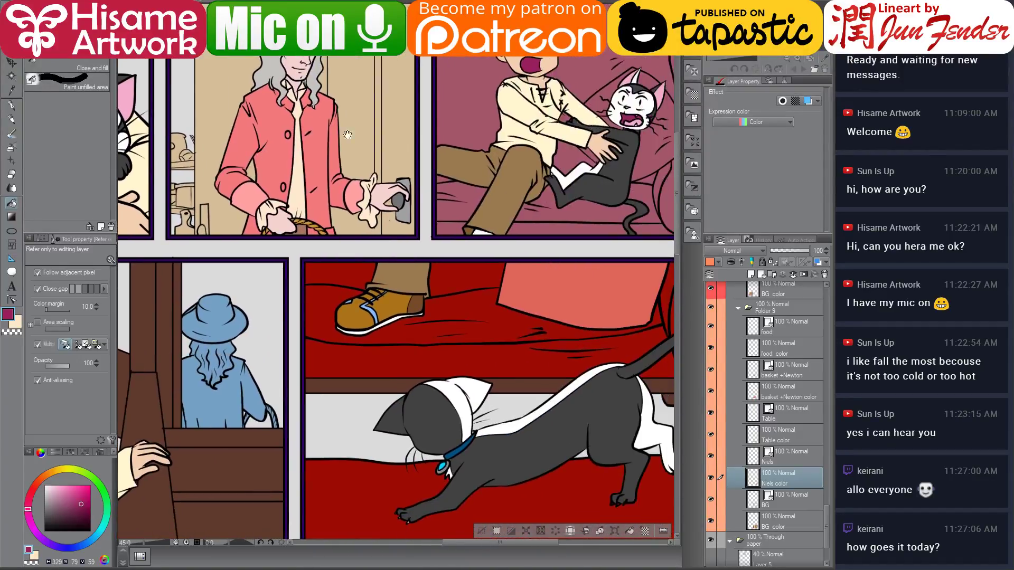
left_click(636, 121, "alt")
left_click_drag(513, 469, 460, 62)
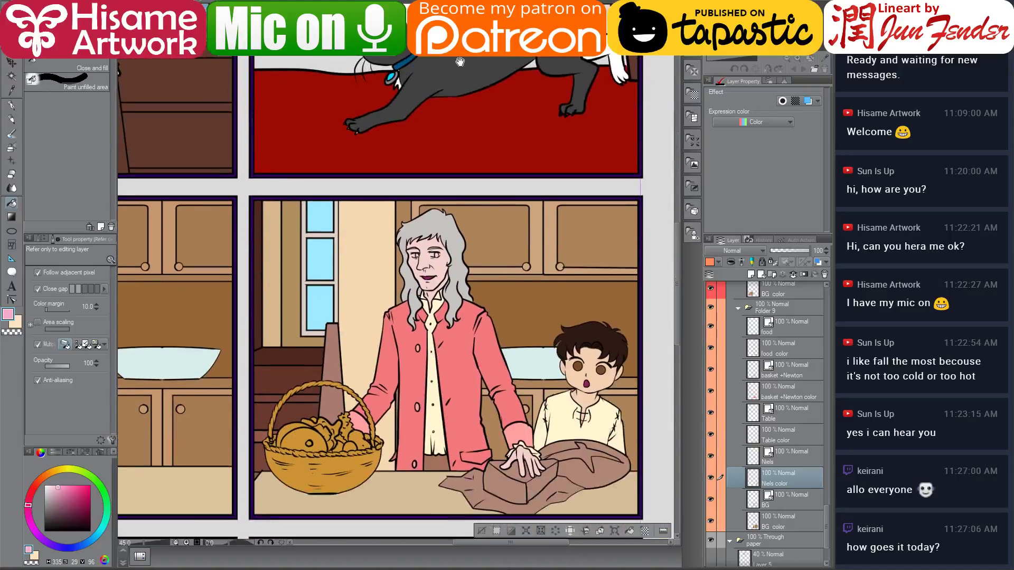
mouse_move(508, 331)
left_mouse_down()
mouse_move(494, 197)
mouse_move(495, 5)
left_mouse_up()
scroll(570, 436, "up", 4)
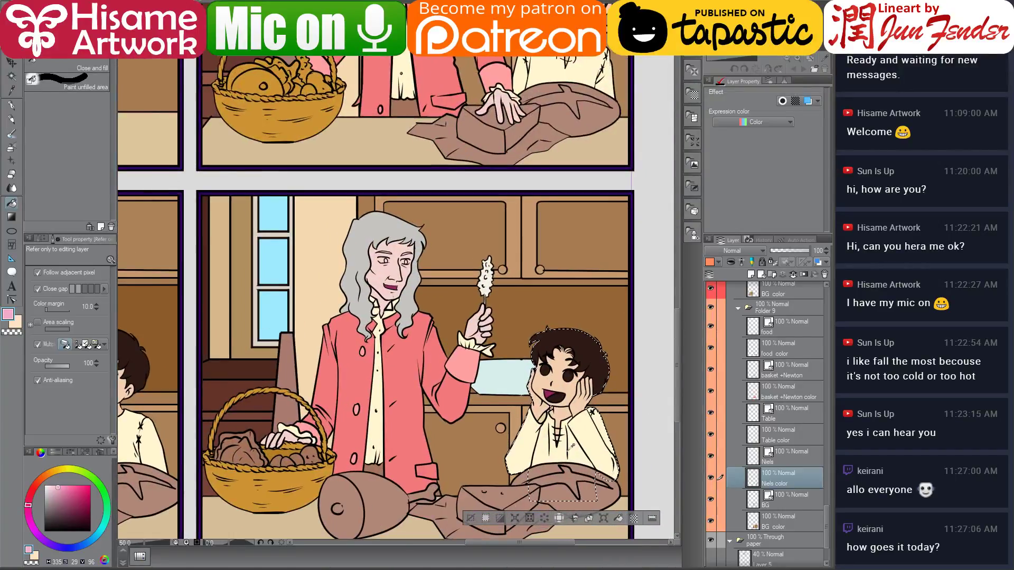
scroll(551, 420, "up", 5)
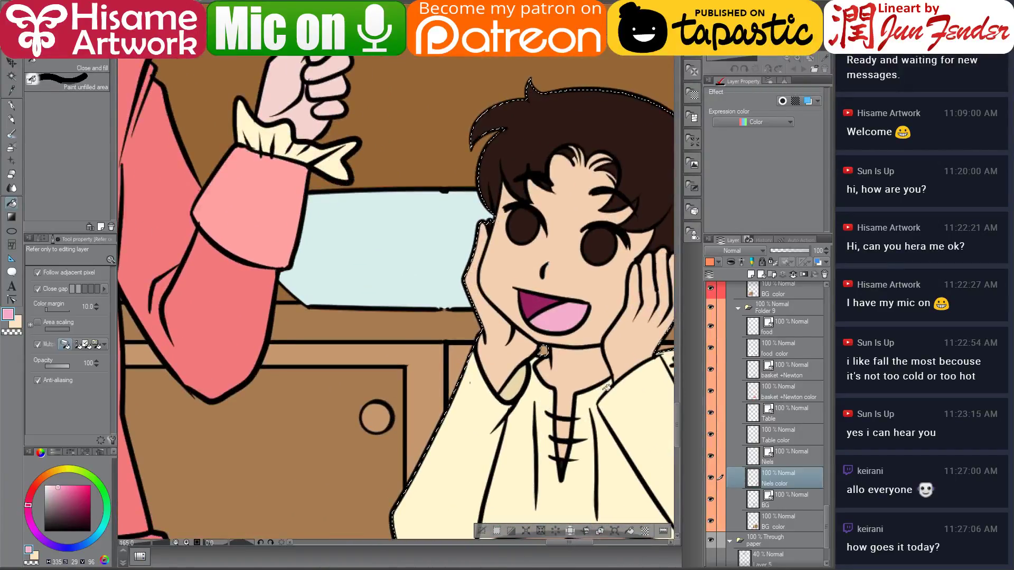
Sample the brown eye color from the boy on the finished page_70 and fill his irises in the last panel
left_click(565, 452, "alt")
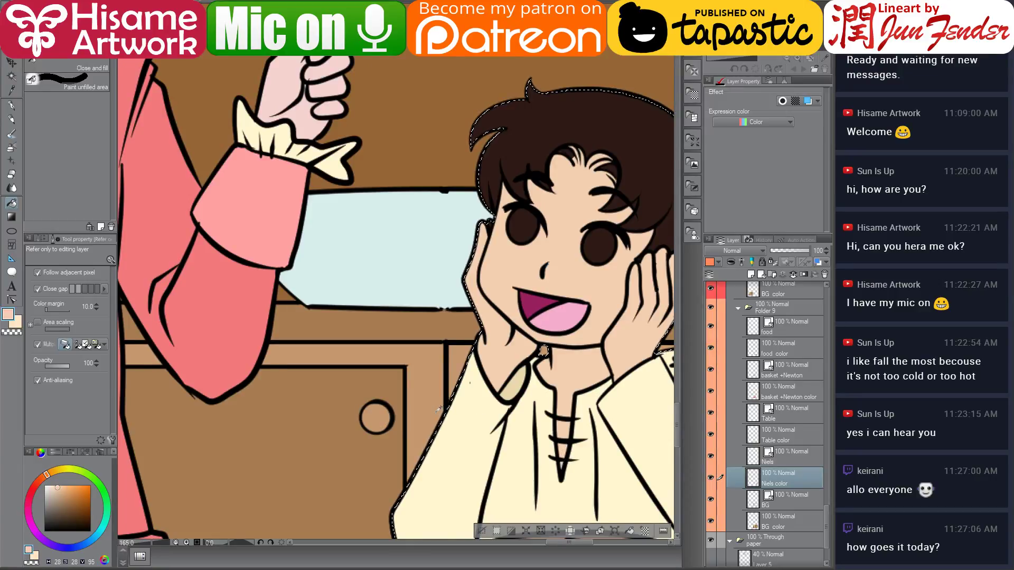
scroll(447, 410, "down", 2)
scroll(515, 366, "up", 4)
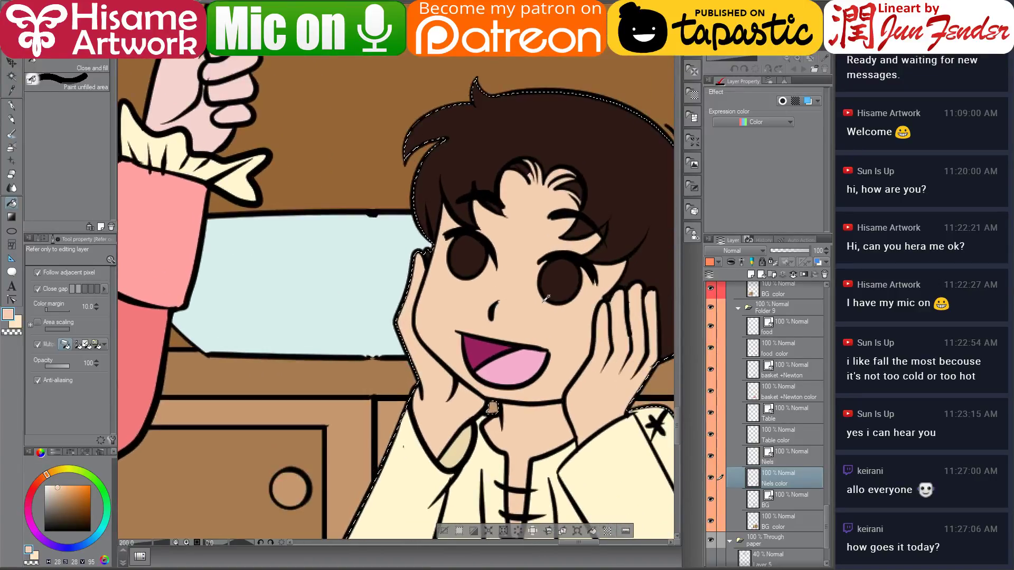
scroll(545, 298, "down", 2)
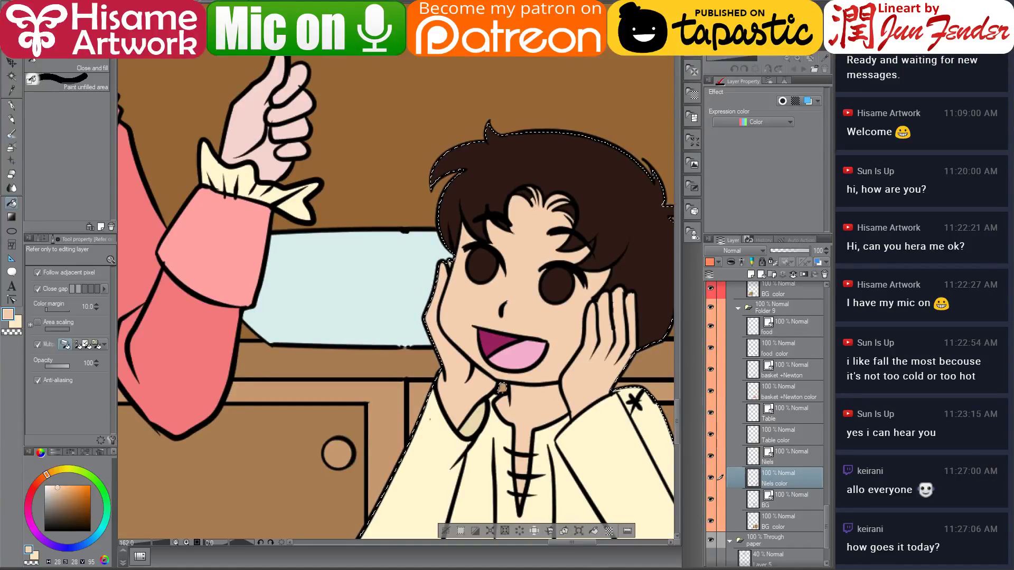
key("ctrl+Tab")
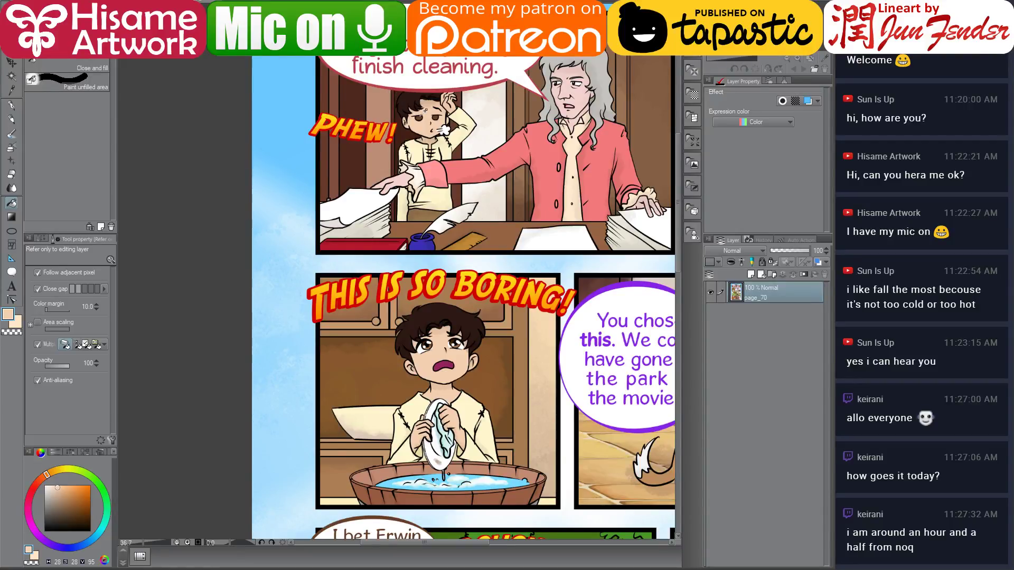
left_click(420, 117, "alt")
key("ctrl+Tab")
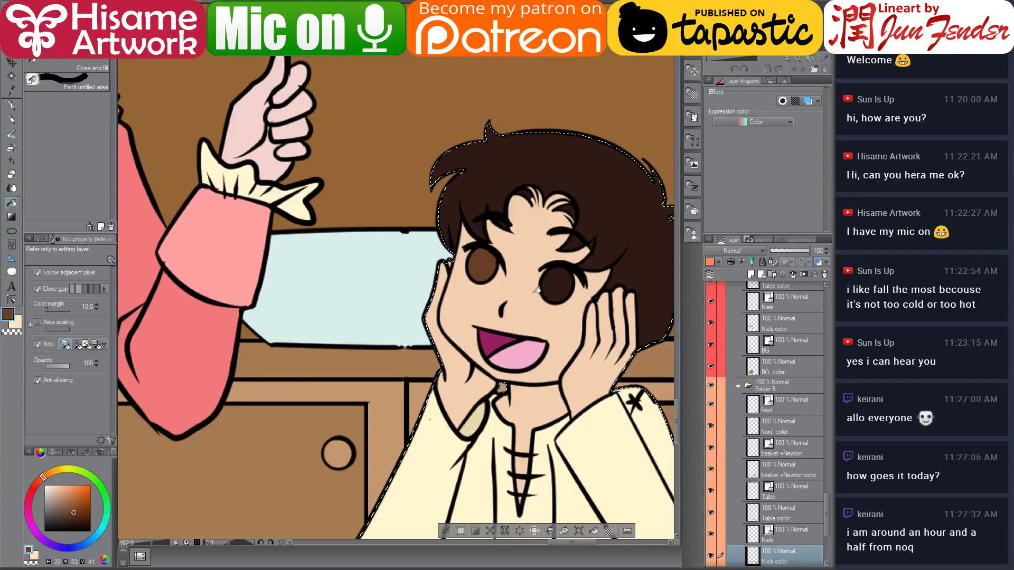
Paint the curls on the boy's forehead in his dark brown hair color using the G-pen at size 40
key("p")
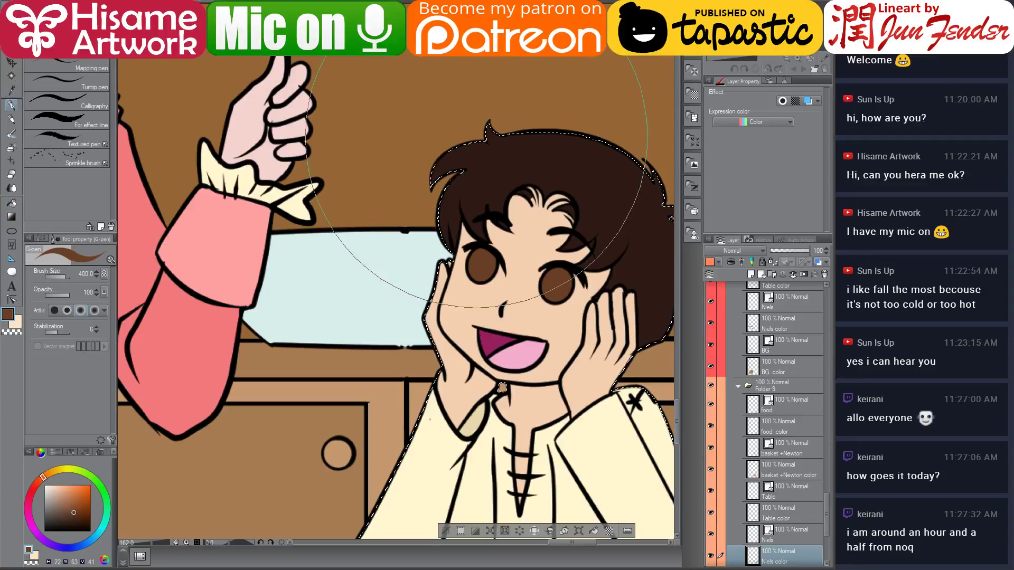
left_click(534, 148, "alt")
key("bracketleft")
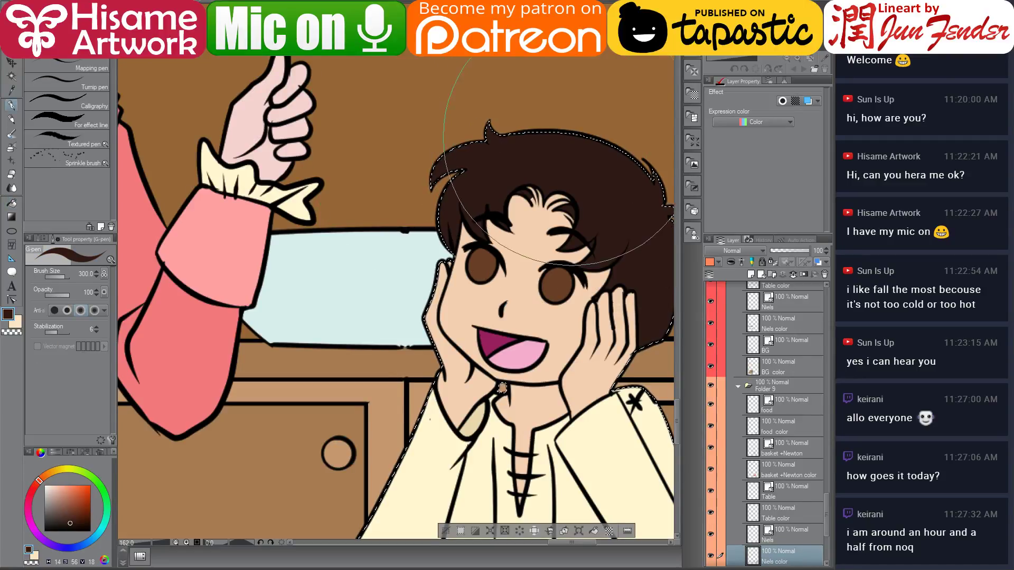
key("bracketleft")
key("bracketleft")
key("bracketleft")
key("bracketleft")
key("bracketleft")
key("bracketleft")
key("bracketleft")
key("bracketleft")
key("bracketleft")
key("bracketleft")
key("bracketleft")
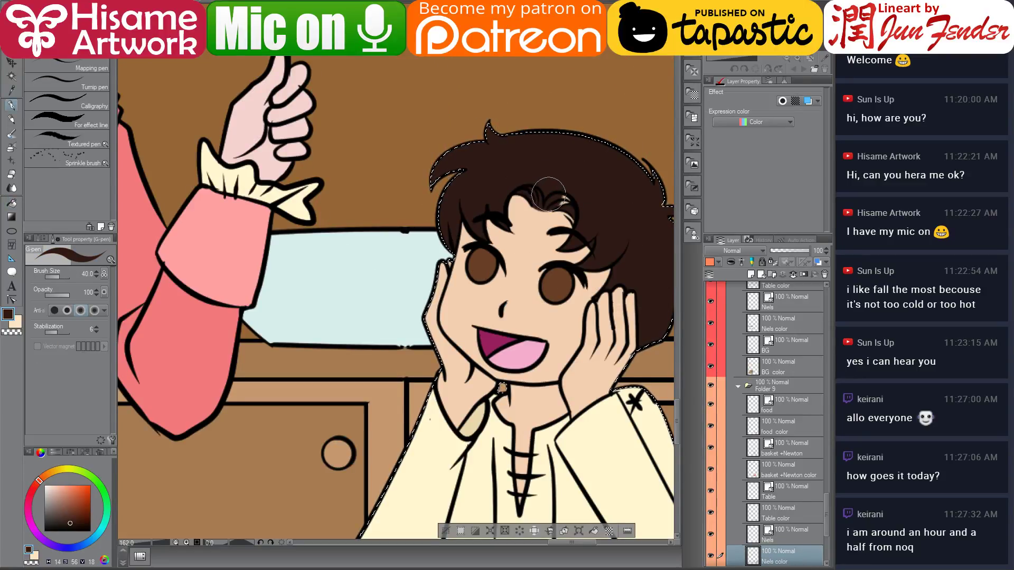
mouse_move(548, 193)
left_mouse_down()
mouse_move(577, 186)
mouse_move(579, 195)
mouse_move(578, 183)
left_mouse_up()
Switch back to the Fill tool with the boy's skin tone sampled from the side of his face
key("ctrl+minus")
key("ctrl+minus")
key("ctrl+minus")
key("ctrl+minus")
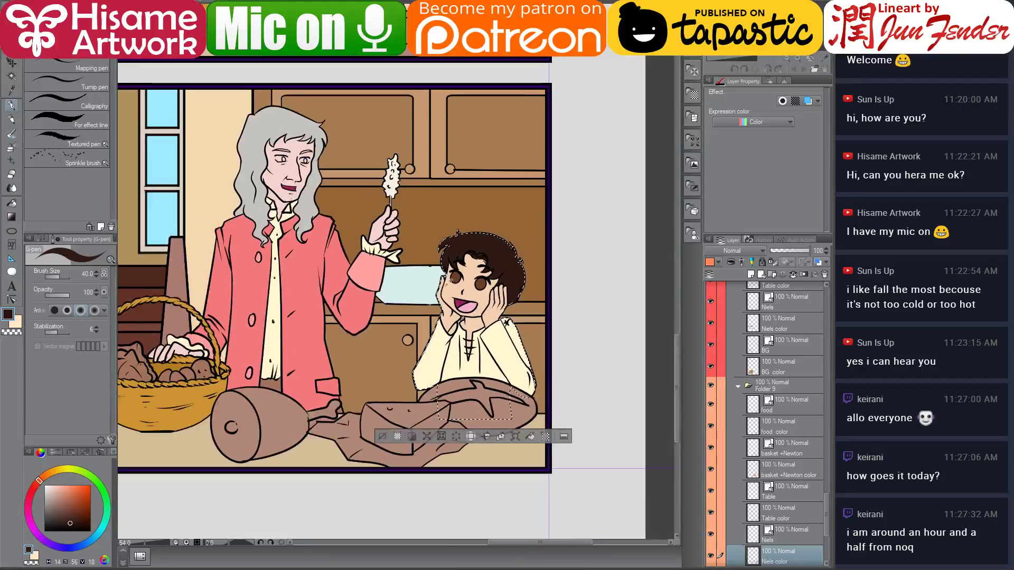
key("ctrl+plus")
key("ctrl+plus")
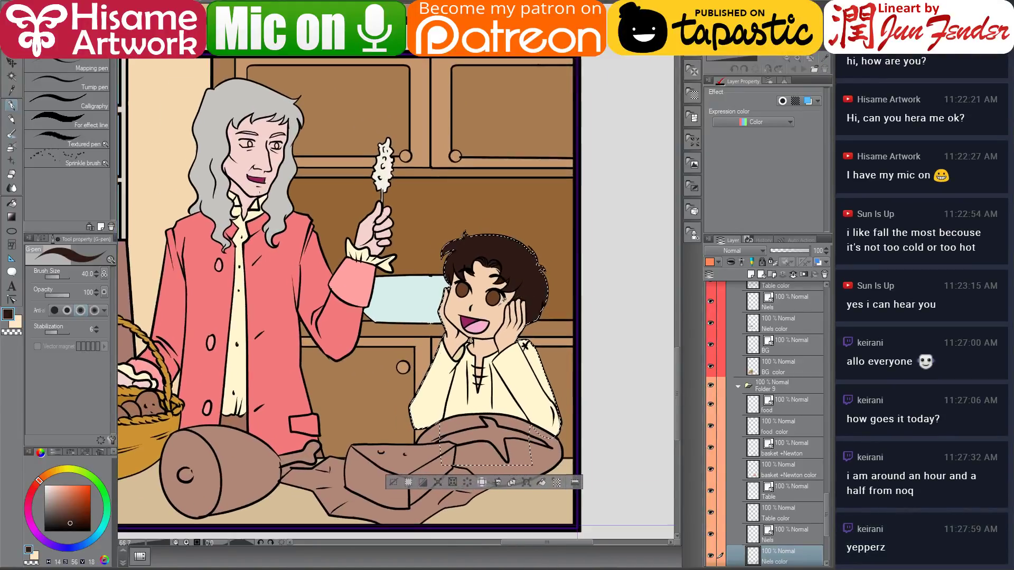
key("ctrl+plus")
key("ctrl+plus")
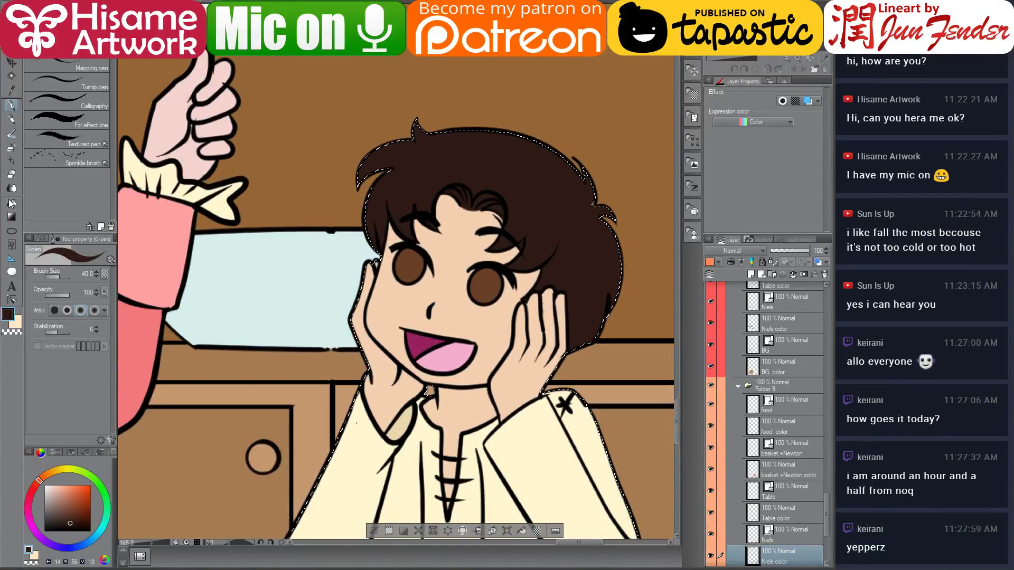
left_click(12, 204)
left_click(525, 278, "alt")
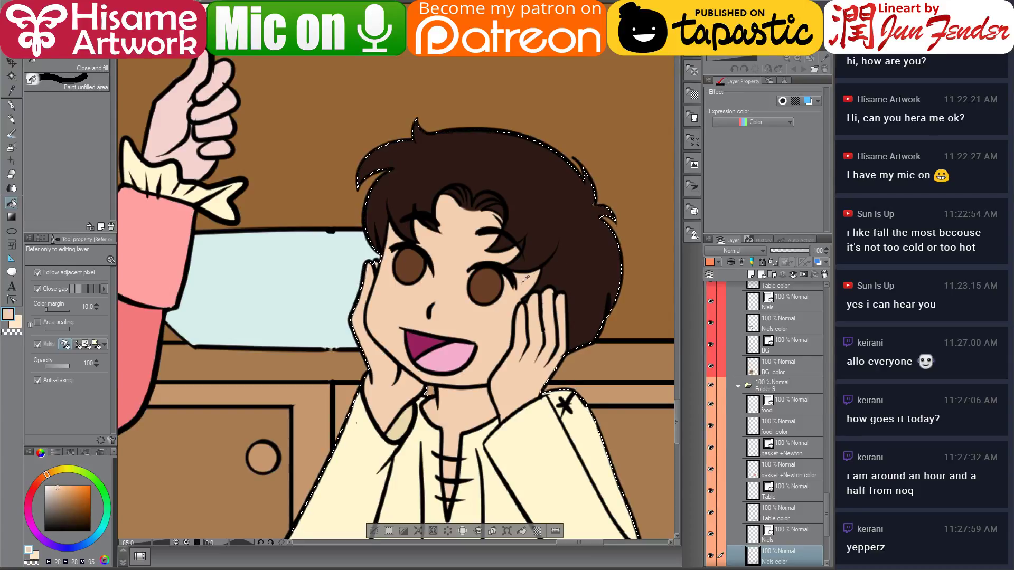
scroll(525, 277, "down", 3)
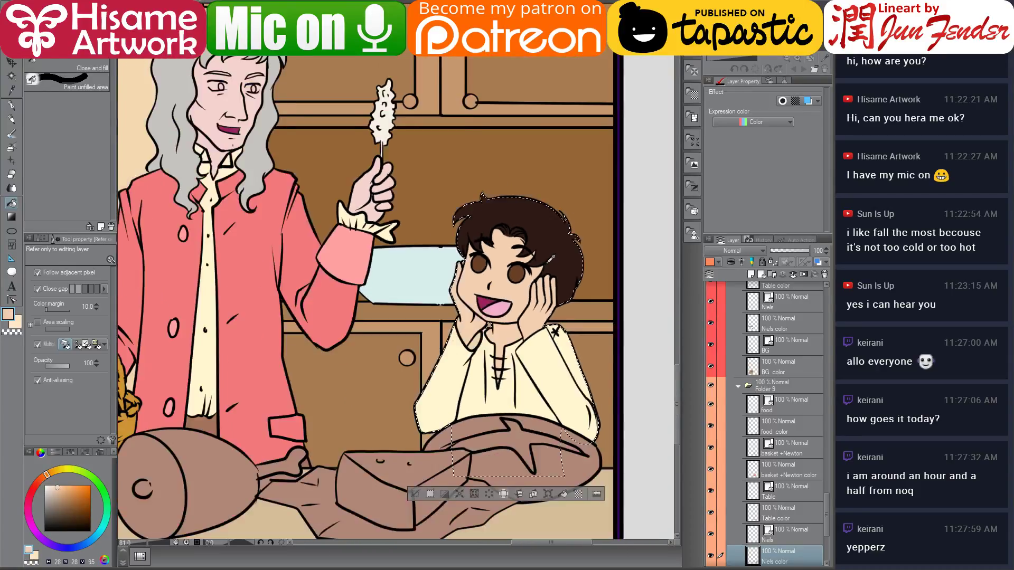
Switch to the G-pen with the dark brown sampled from the boy's hair in the last panel
scroll(551, 259, "down", 1)
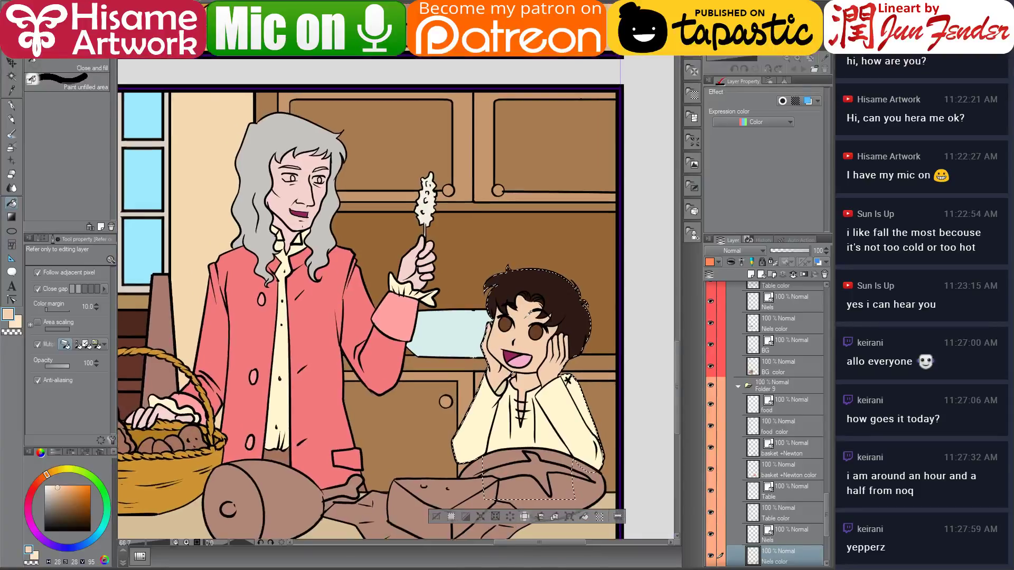
scroll(529, 313, "up", 4)
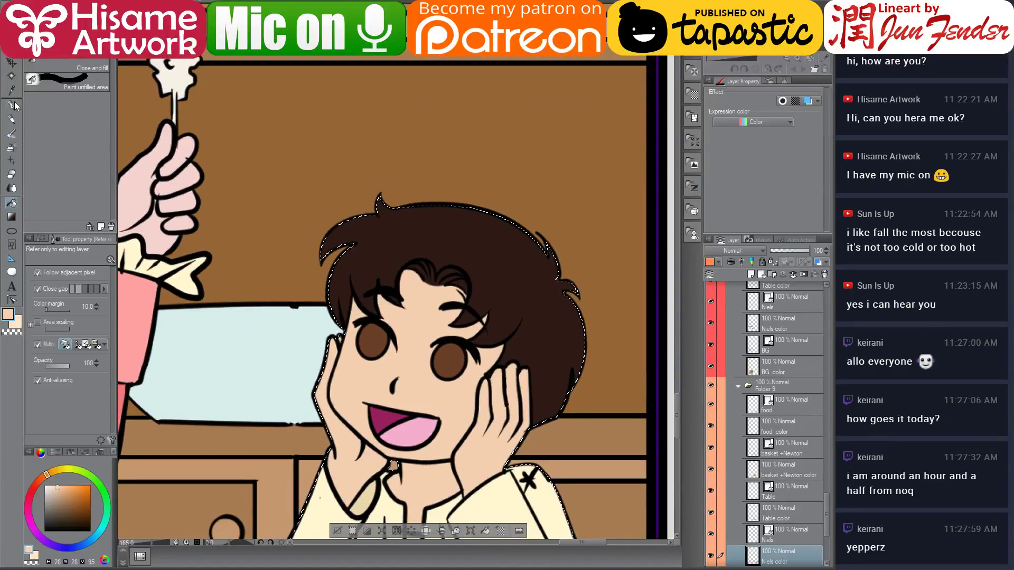
left_click(11, 104)
left_click(523, 231, "alt")
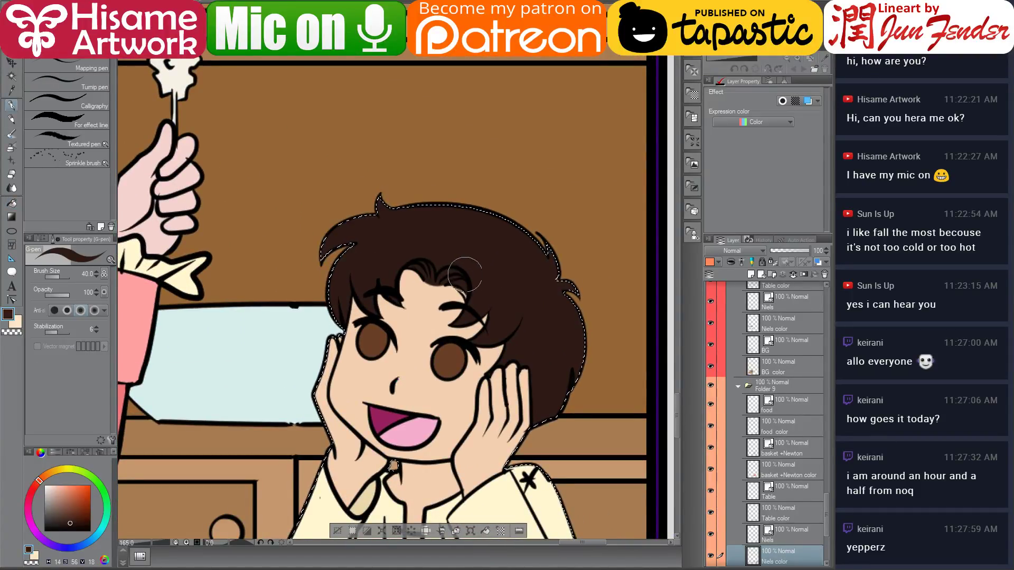
scroll(559, 268, "down", 3)
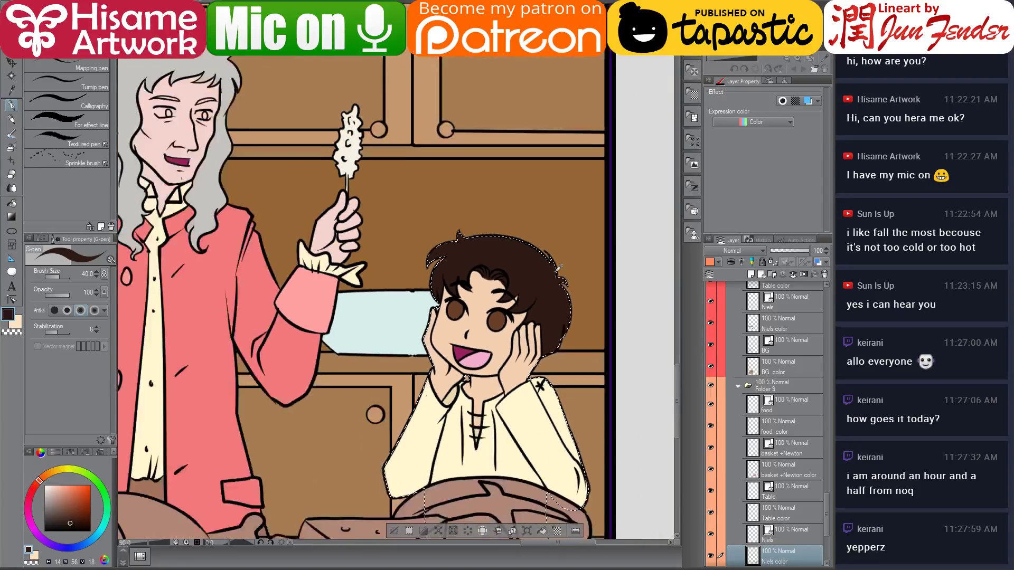
scroll(559, 269, "down", 3)
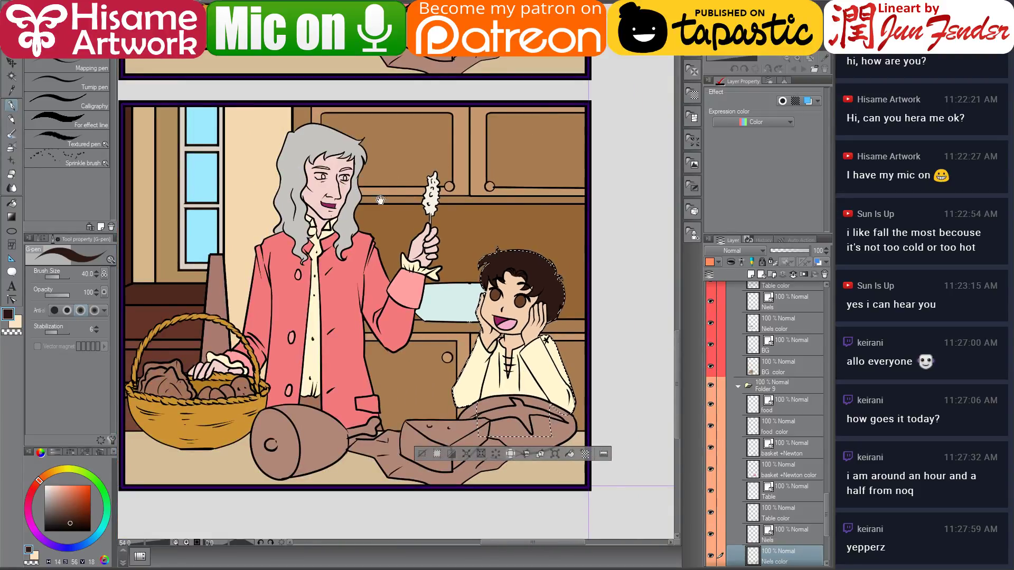
left_click_drag(381, 200, 445, 240)
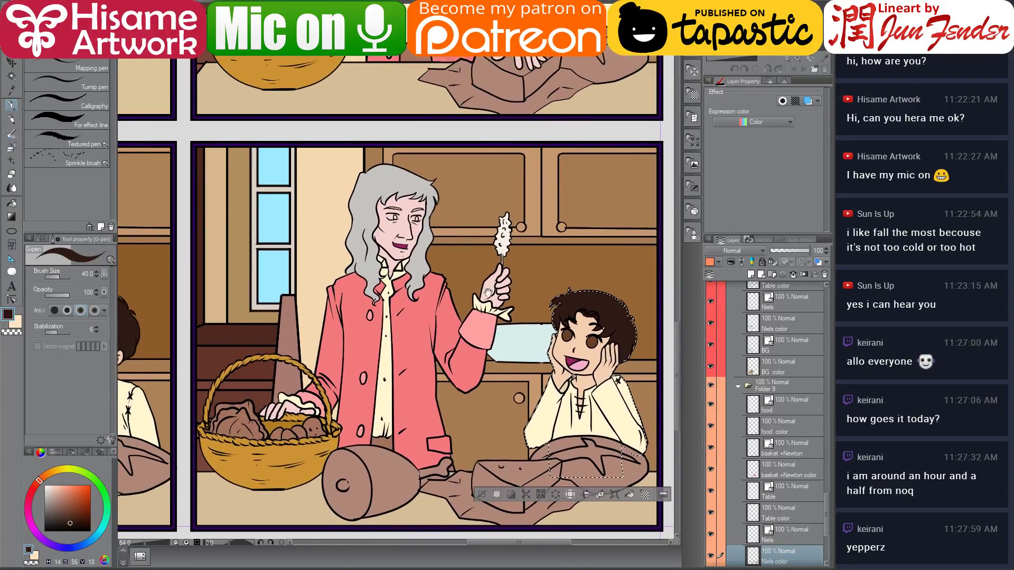
Sample the basket's golden brown in the last panel, reduce the G-pen to size 20 and clear the selection around the boy
left_click(319, 441, "alt")
scroll(522, 305, "up", 5)
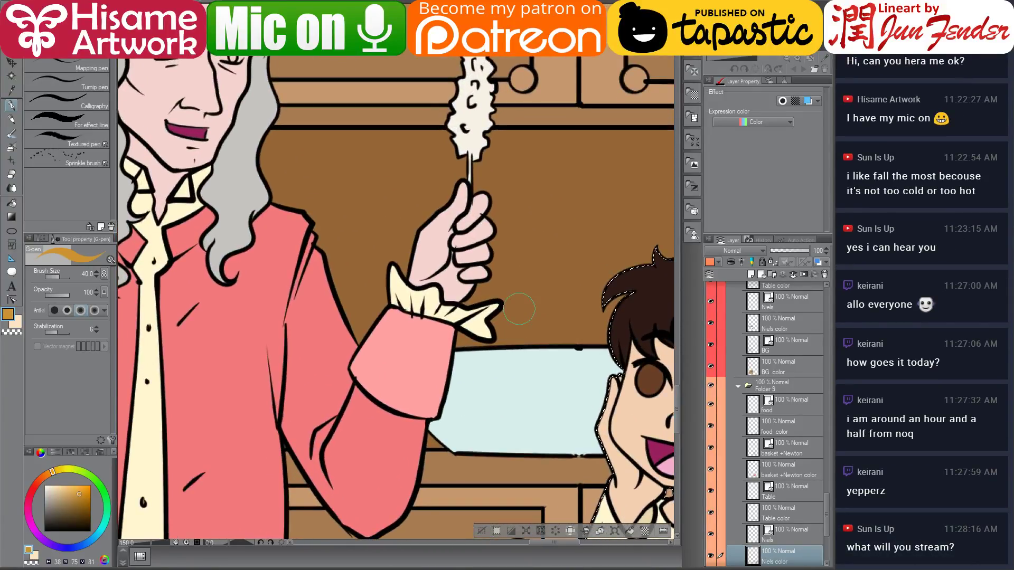
key("bracketleft")
key("bracketleft")
key("bracketleft")
key("ctrl+d")
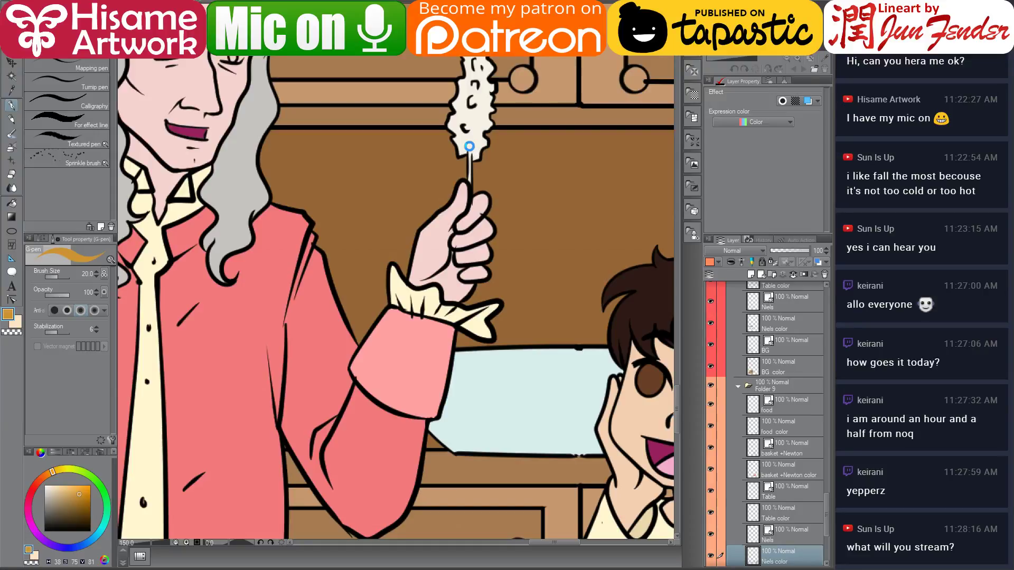
Make the last panel's "basket +Newton color" layer active and return to the G-pen
scroll(469, 146, "up", 4)
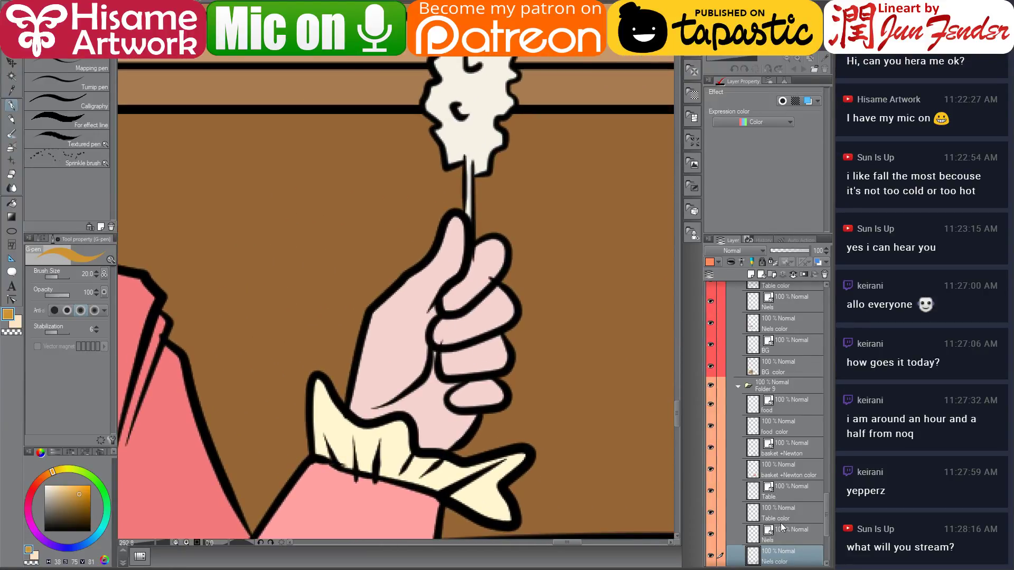
key("r")
left_click(785, 469)
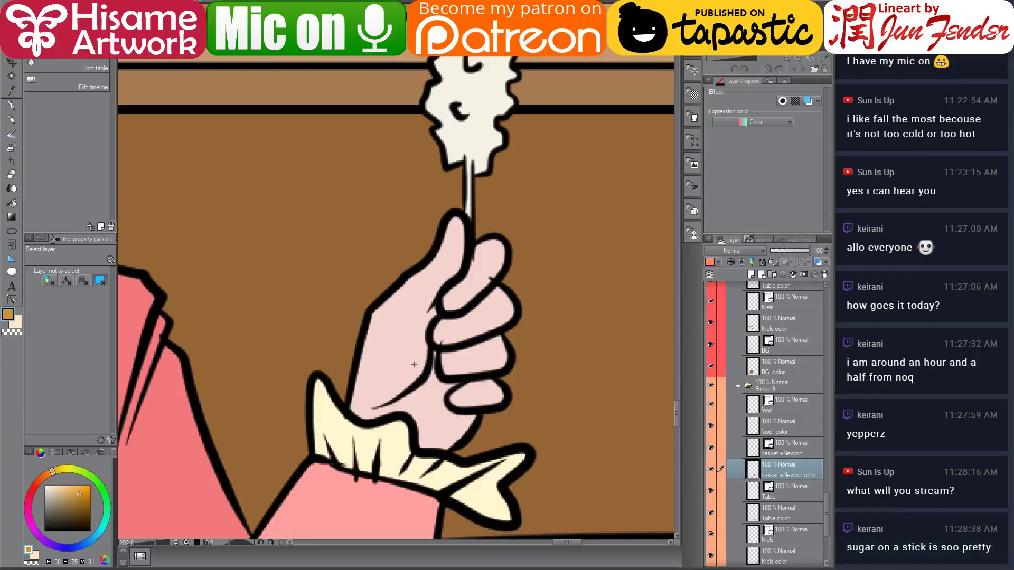
key("o")
left_click(11, 105)
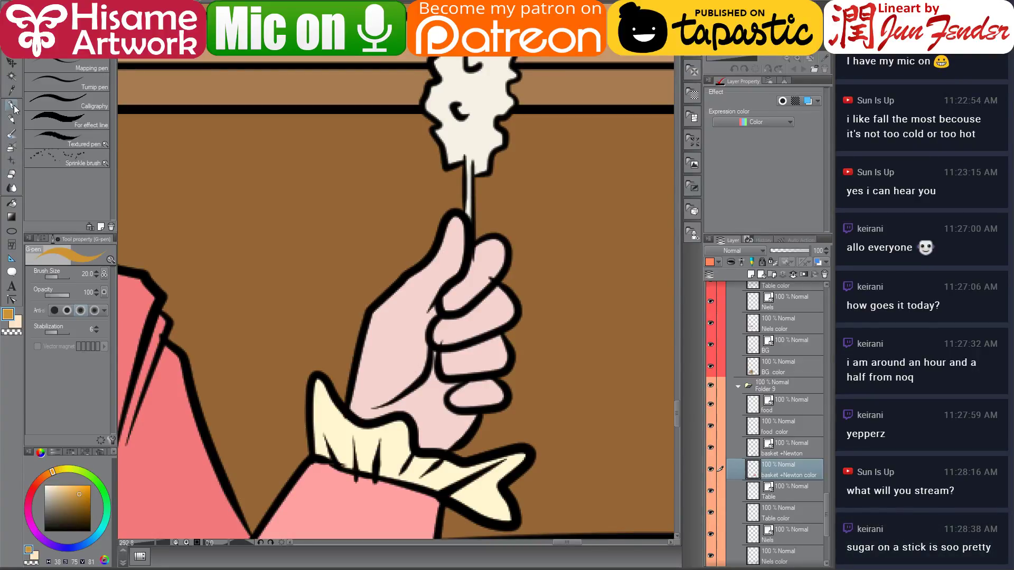
Paint the candy stick above the man's hand in brown sampled from the background, using the G-pen at size 7
left_click(500, 190, "alt")
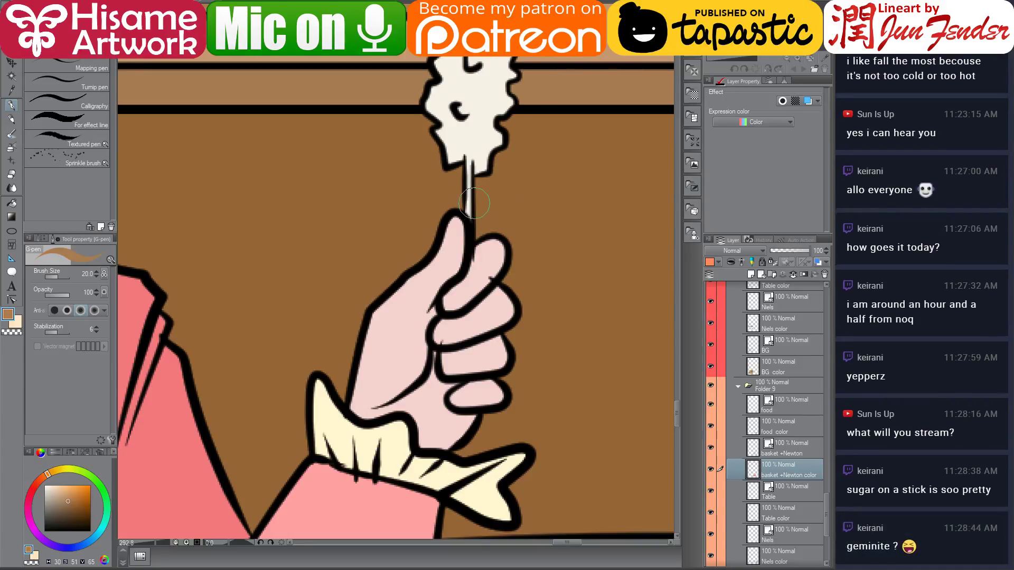
key("bracketleft")
key("bracketleft")
key("bracketleft")
key("bracketleft")
key("bracketleft")
mouse_move(468, 212)
left_mouse_down()
mouse_move(469, 164)
mouse_move(468, 213)
left_mouse_up()
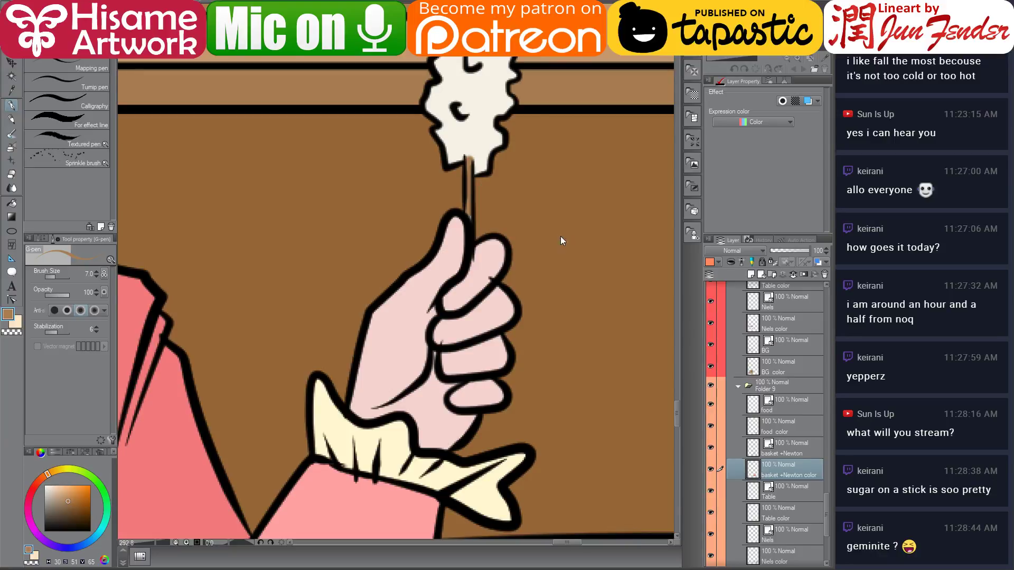
Repaint the candy stick in the last panel with a pale yellow picked from the color wheel
left_click(63, 482)
left_click(55, 469)
mouse_move(477, 222)
left_mouse_down()
mouse_move(467, 216)
mouse_move(467, 160)
left_mouse_up()
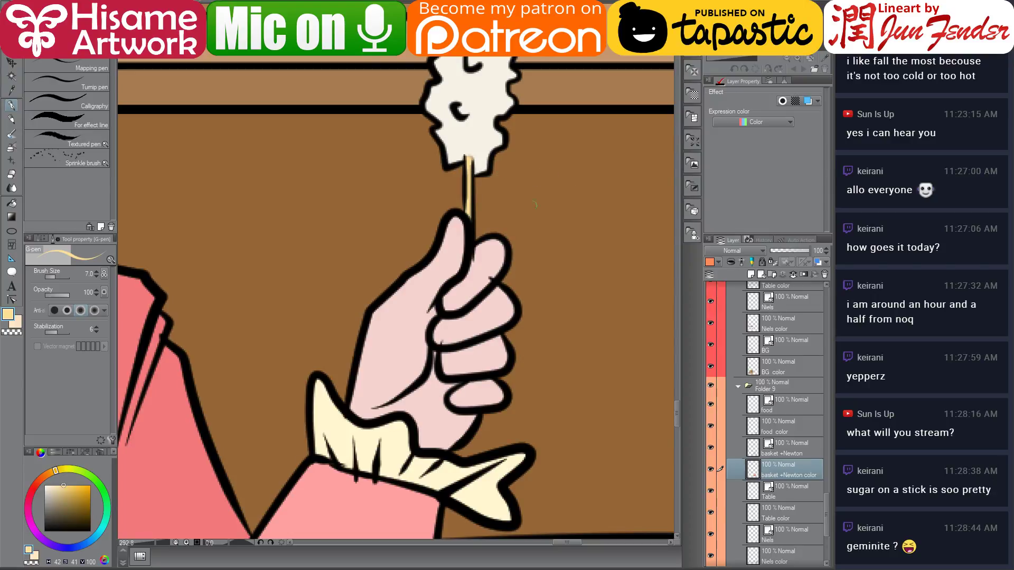
scroll(598, 362, "down", 8)
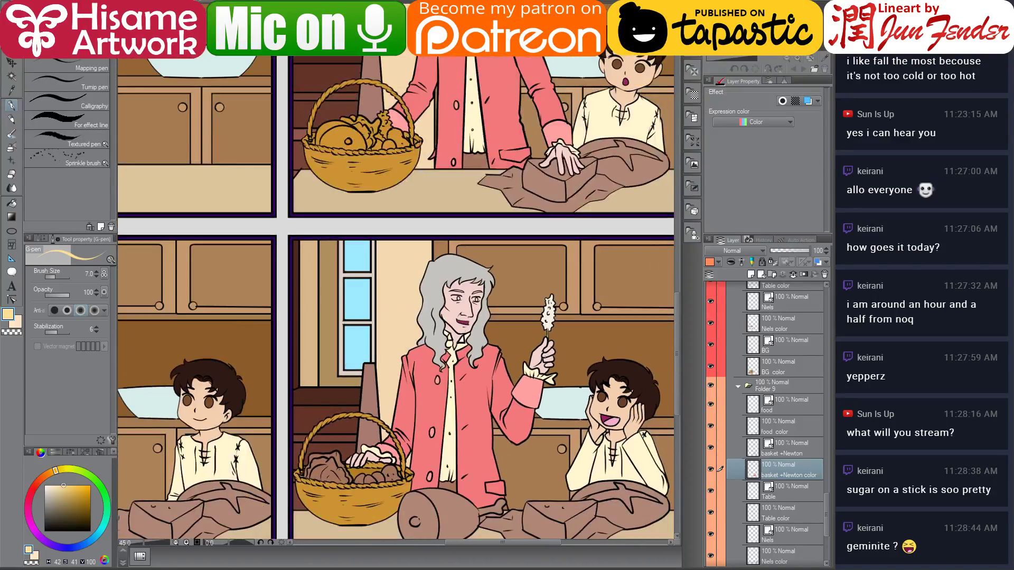
left_click_drag(579, 391, 549, 336)
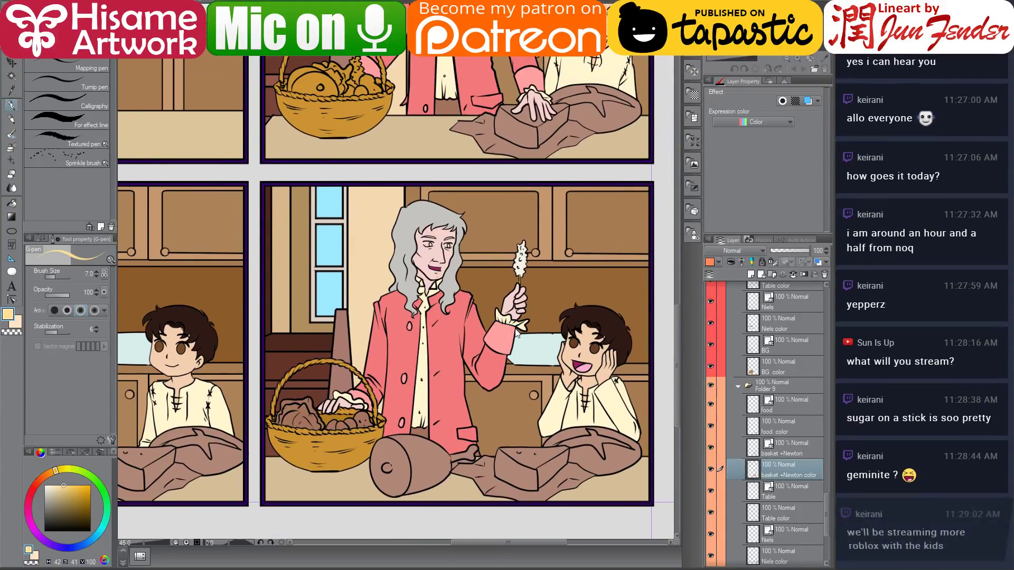
left_click_drag(494, 315, 523, 327)
scroll(465, 402, "down", 1)
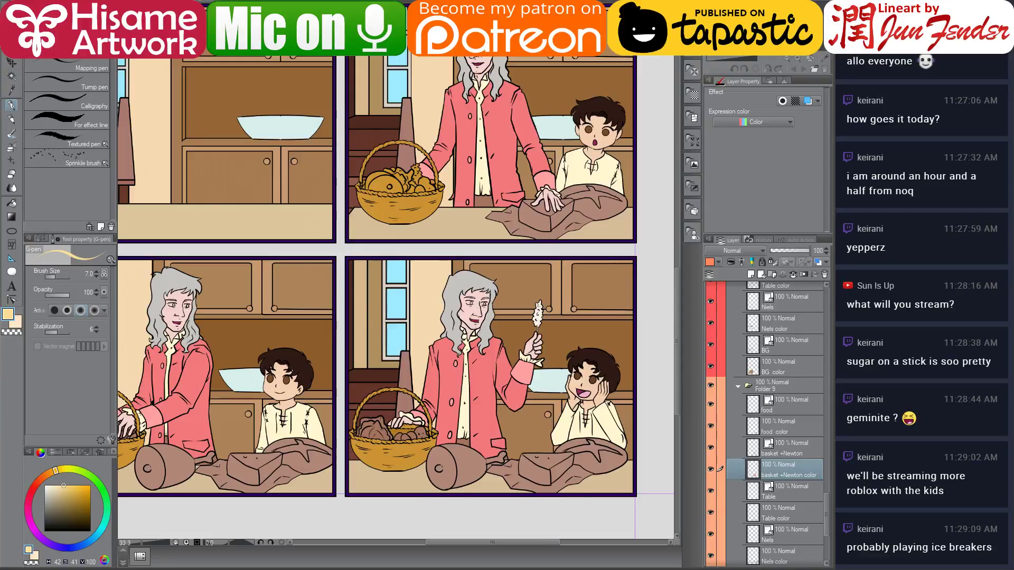
mouse_move(452, 356)
left_mouse_down()
mouse_move(481, 353)
mouse_move(469, 362)
left_mouse_up()
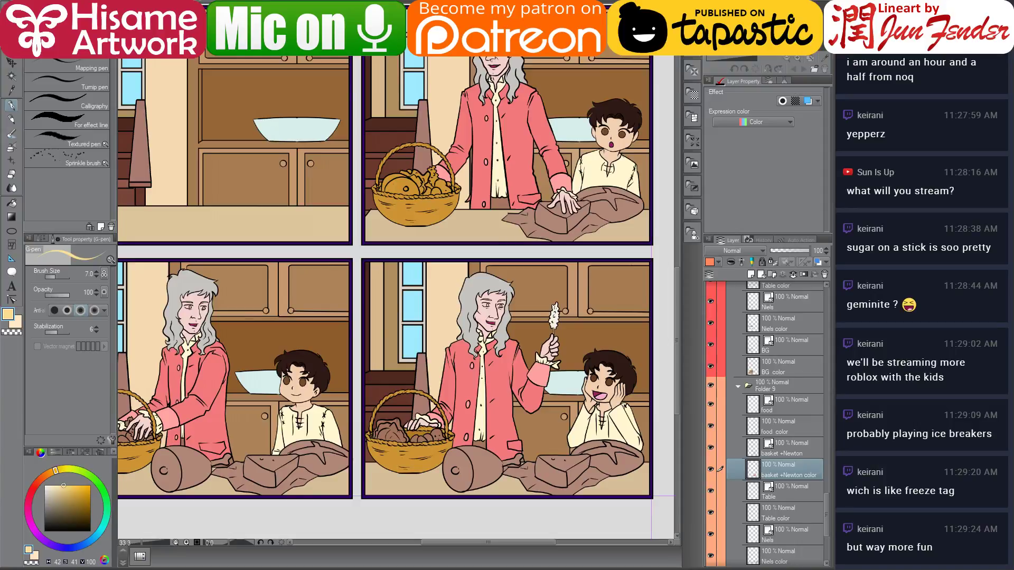
Show the hidden character, basket and food layers in the "Through panel 6" folder
left_click_drag(349, 195, 394, 287)
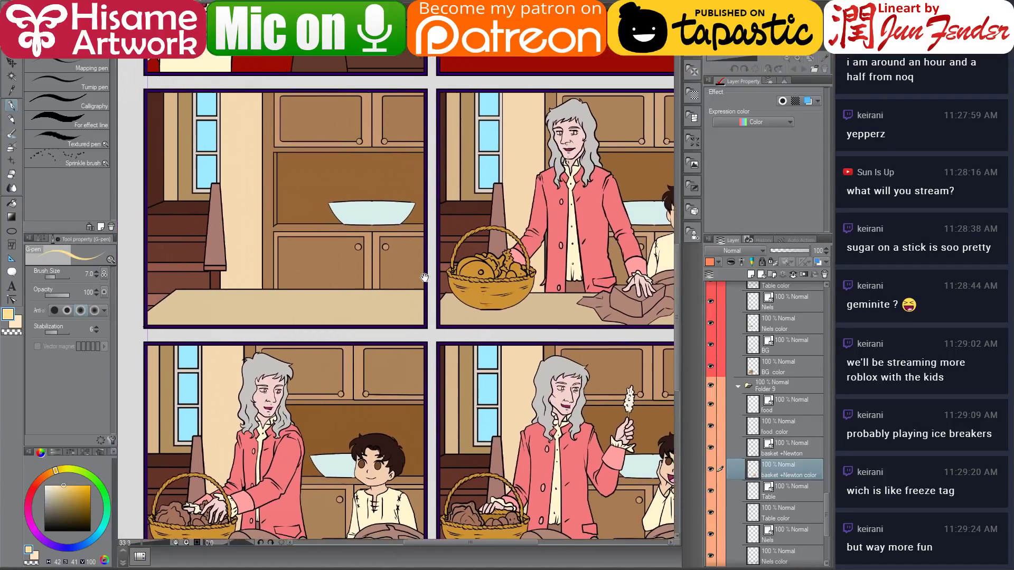
left_click(393, 304, "ctrl+shift")
scroll(783, 379, "up", 1)
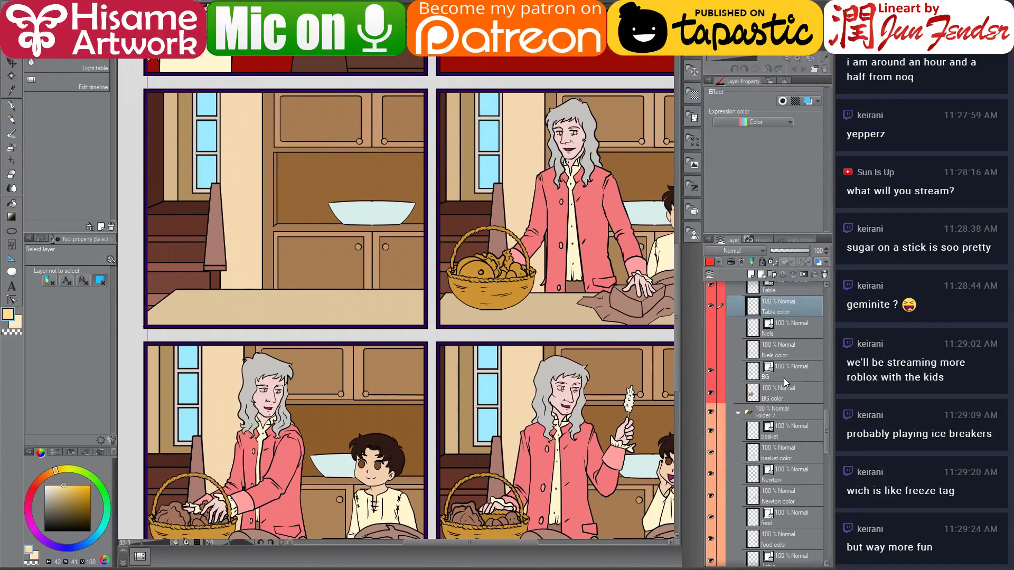
scroll(784, 378, "up", 2)
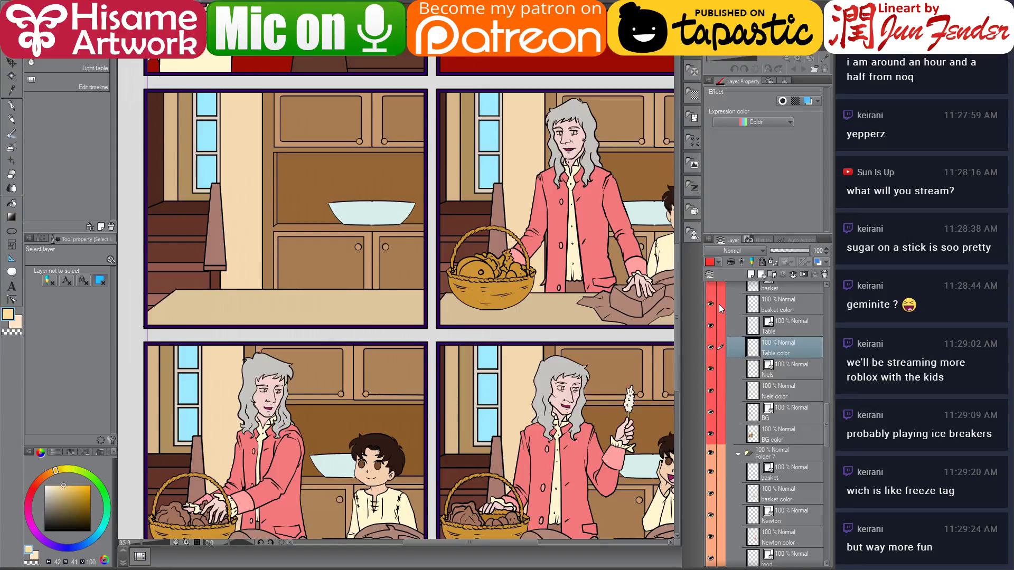
scroll(732, 378, "up", 6)
left_click_drag(715, 423, 713, 337)
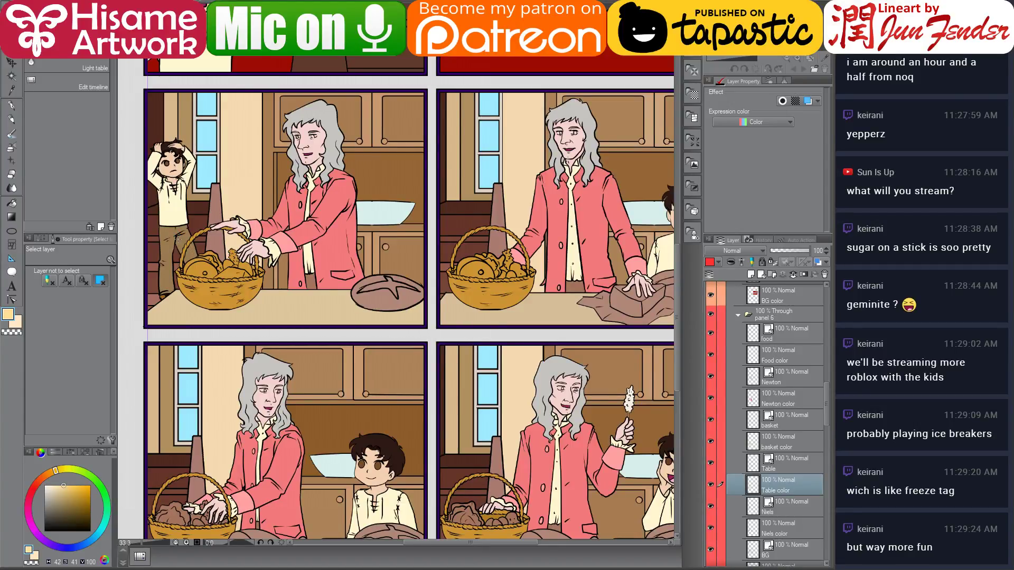
On the "basket color" layer of that panel, fill the cut face of the ham in the basket with light pink
left_click(204, 270, "ctrl+shift")
scroll(168, 237, "up", 1)
scroll(168, 236, "up", 4)
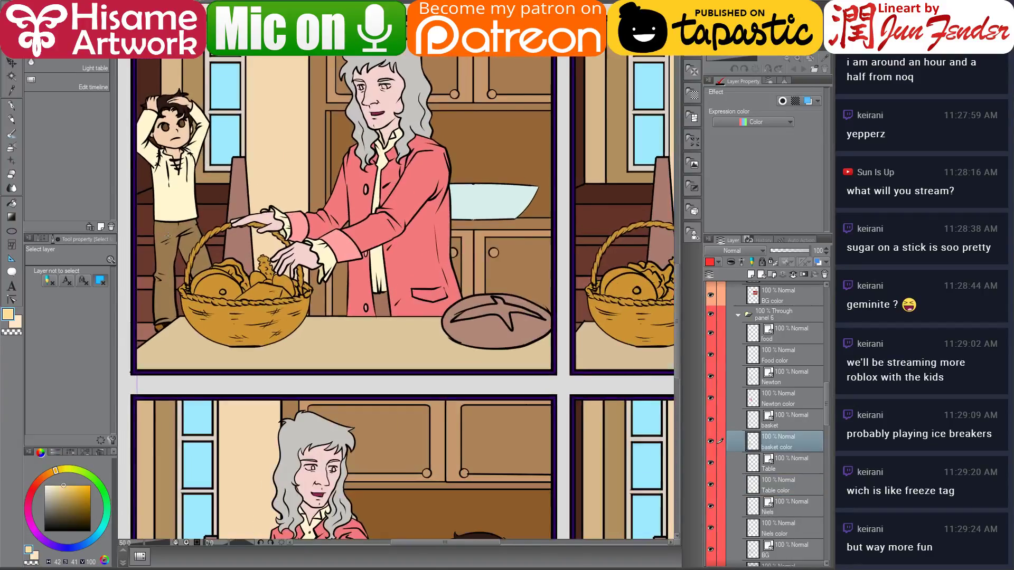
scroll(168, 236, "up", 1)
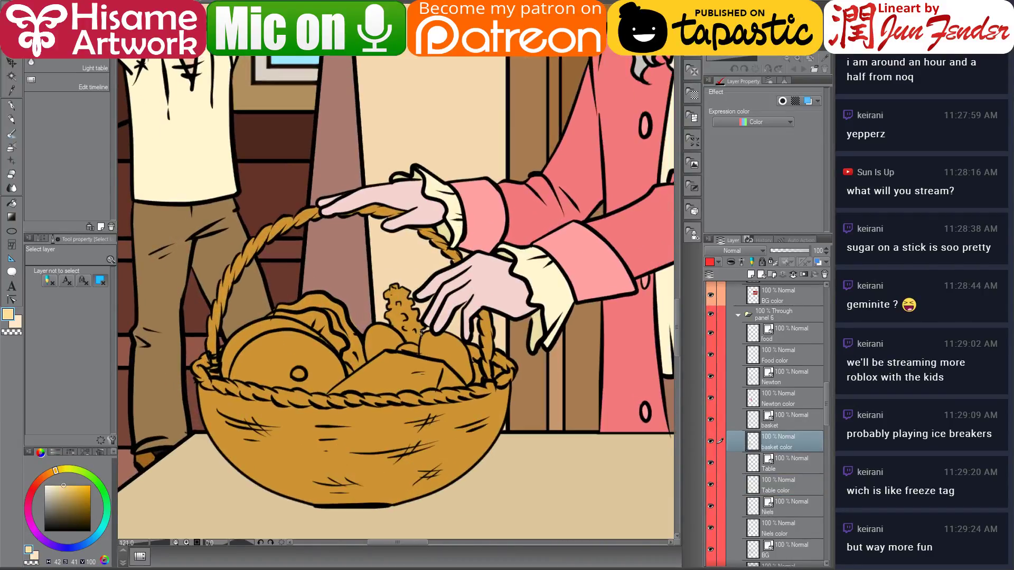
left_click(12, 203)
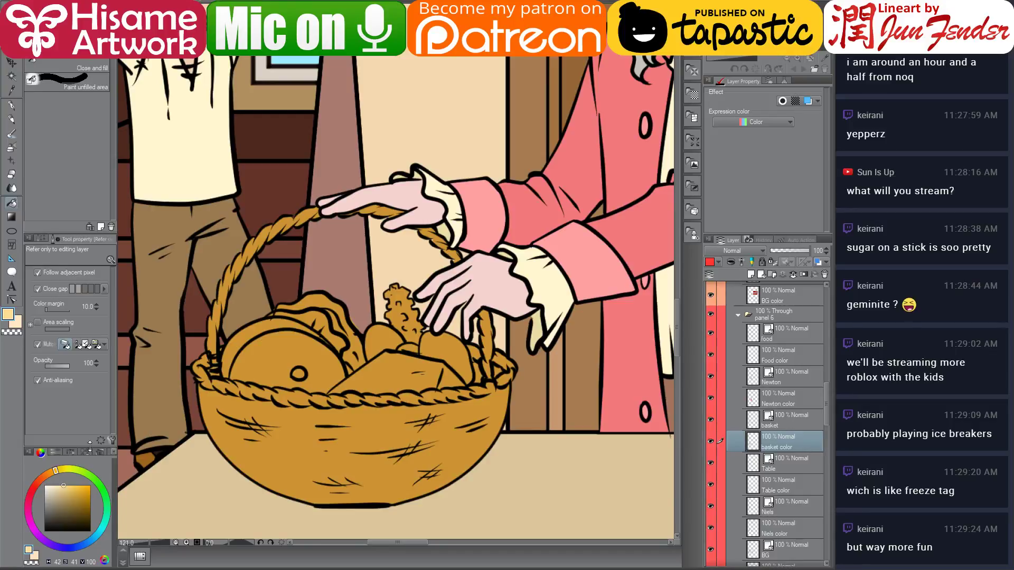
left_click(303, 352)
left_click_drag(369, 337, 352, 333)
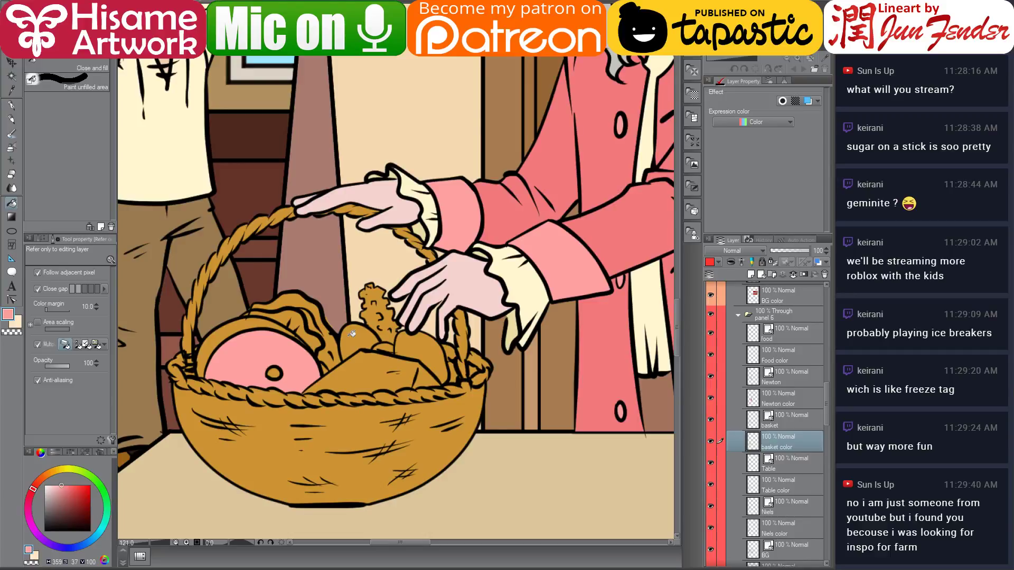
left_click_drag(439, 295, 405, 300)
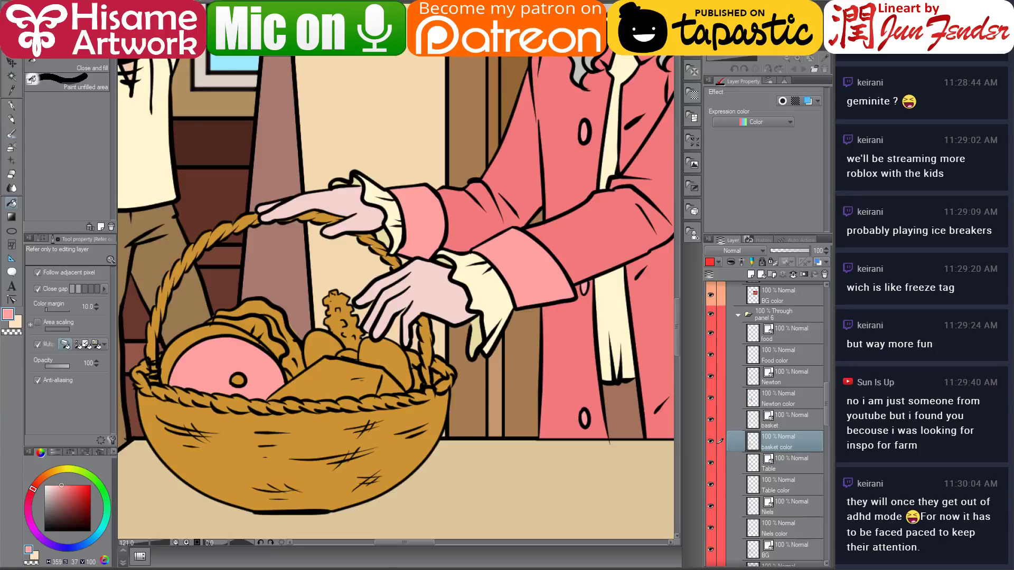
Switch to the browser, open the Hisame Artwork Stardew Valley mods page in a new tab and look through it
mouse_move(314, 568)
key("alt+Tab")
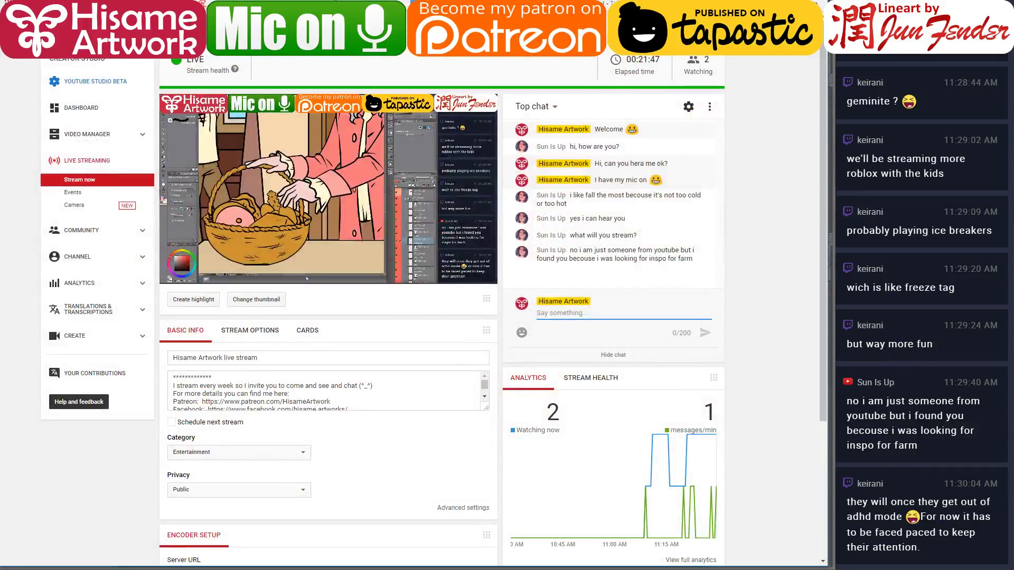
key("ctrl+t")
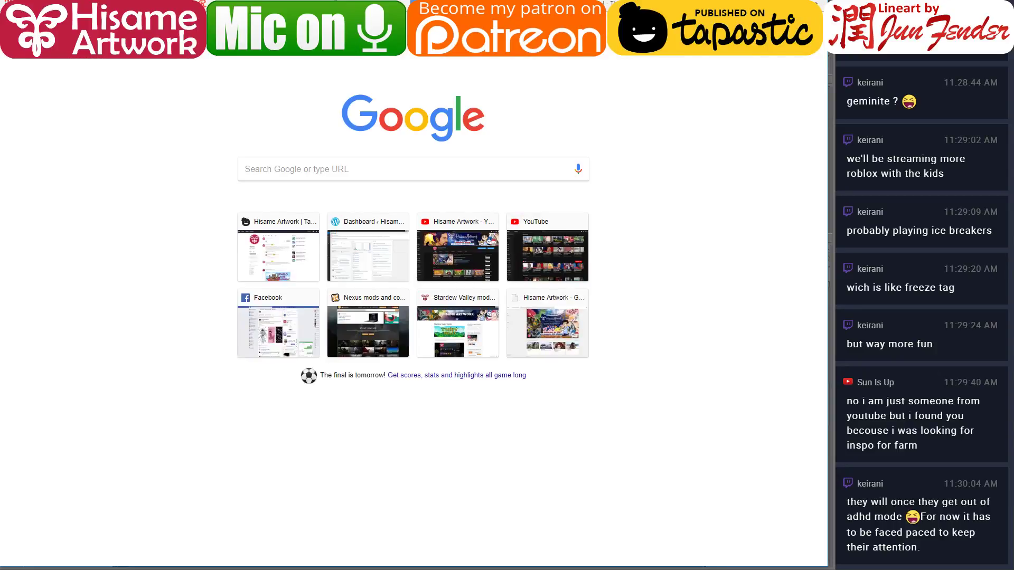
type("his")
key("Return")
scroll(171, 374, "down", 5)
scroll(172, 374, "down", 8)
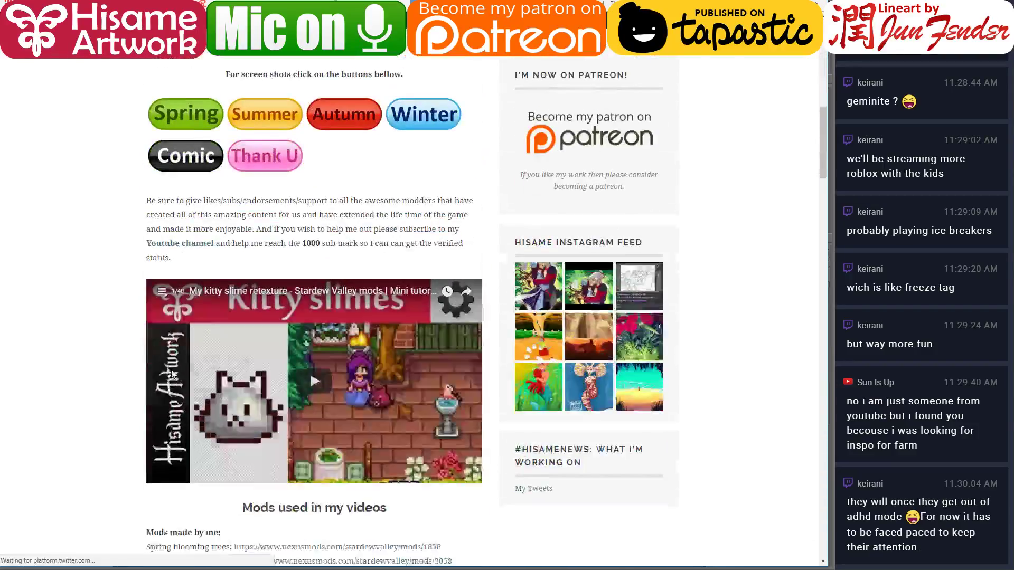
scroll(246, 268, "up", 3)
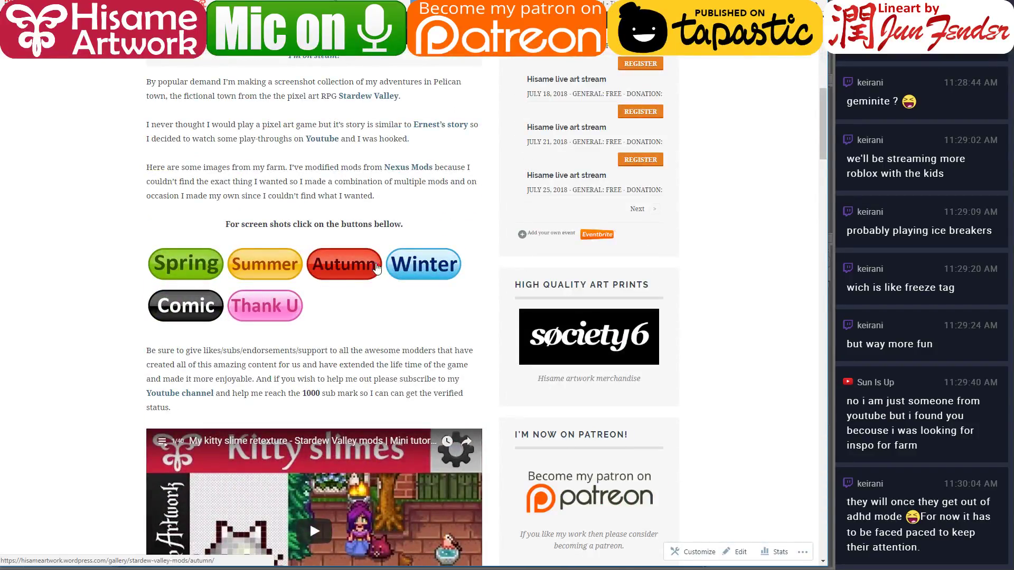
type("s")
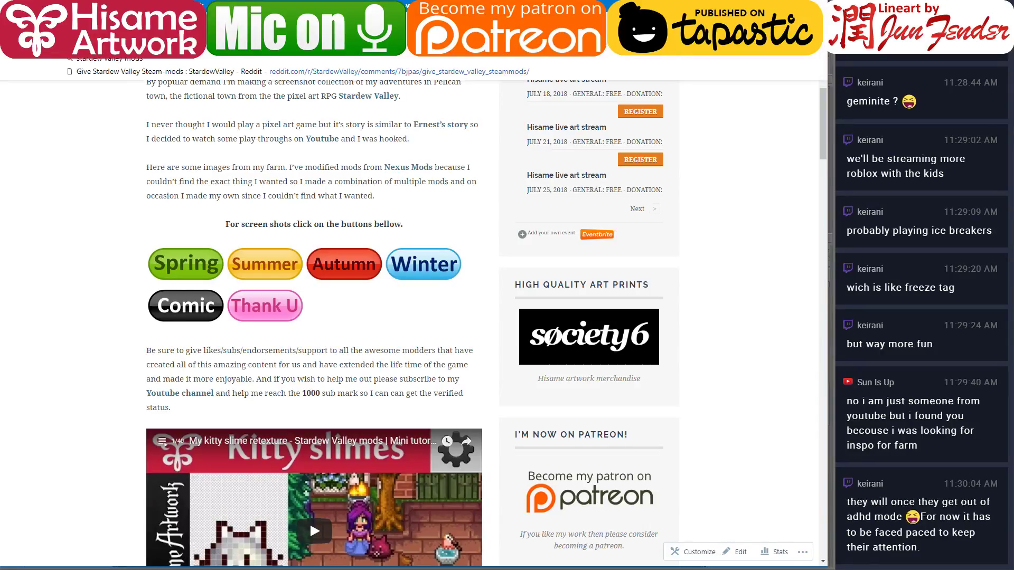
left_click(110, 162)
key("ctrl+Tab")
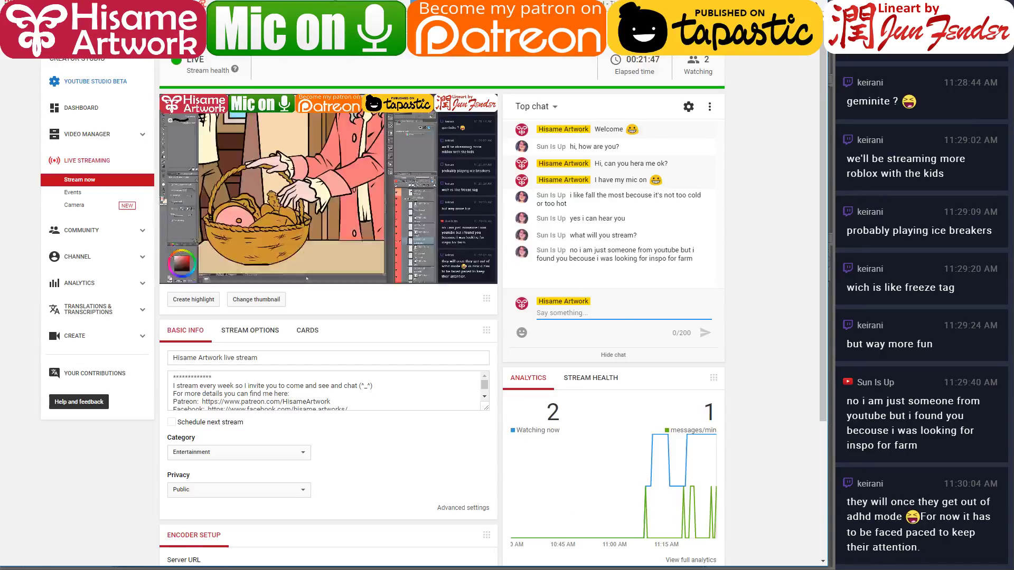
type("https://hisameartwork.wordpress.com/gallery/stardew-valley-mods/")
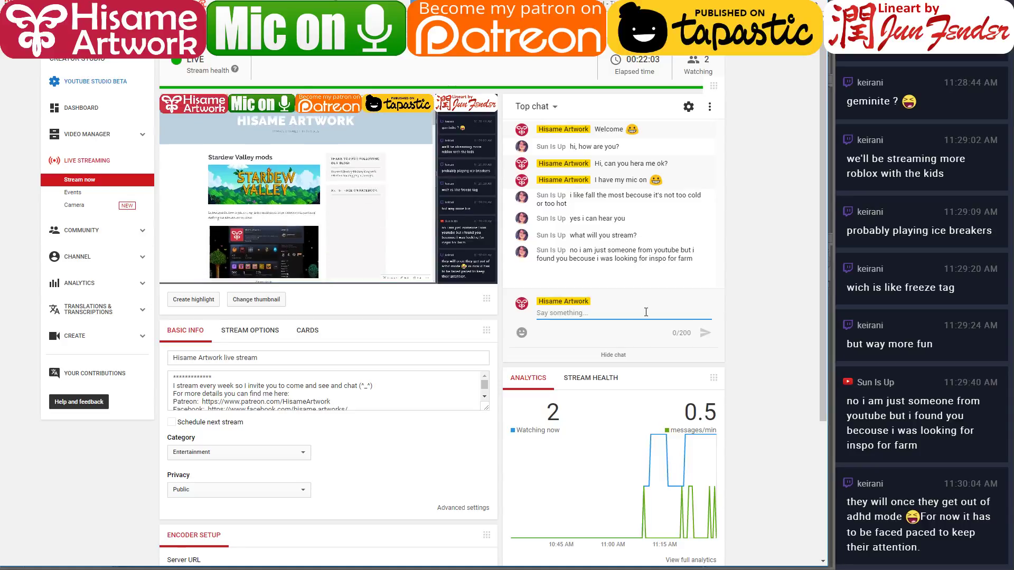
key("Return")
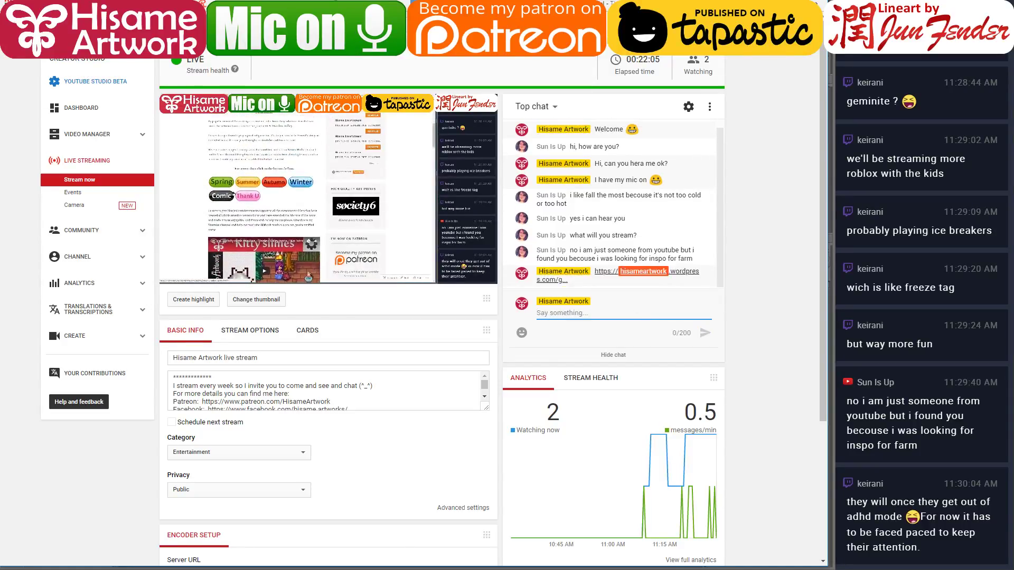
In a new browser tab, search Facebook for "stardew valley hang" and open the Stardew Valley Hangout group
key("ctrl+shift+Tab")
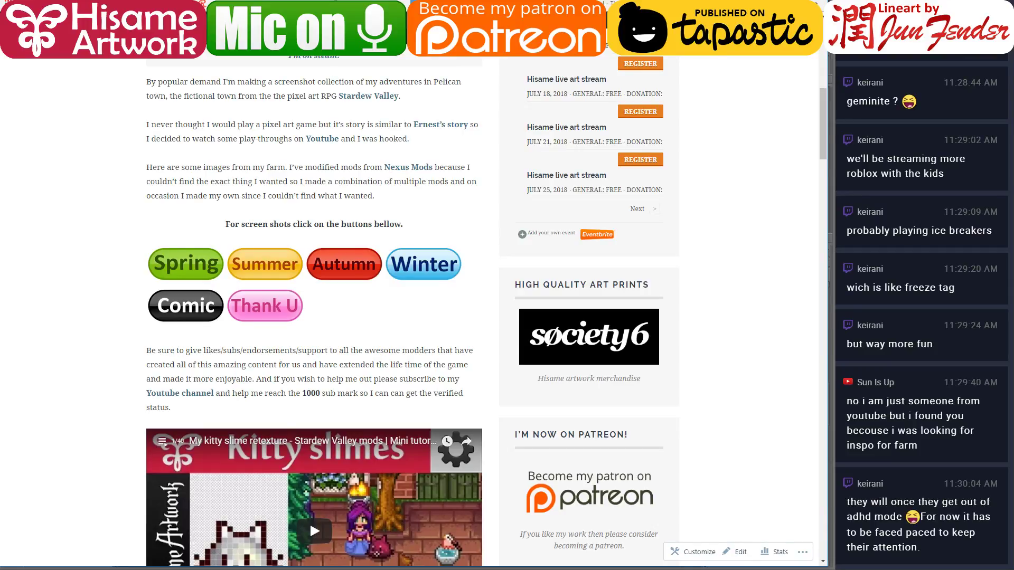
key("ctrl+t")
type("face")
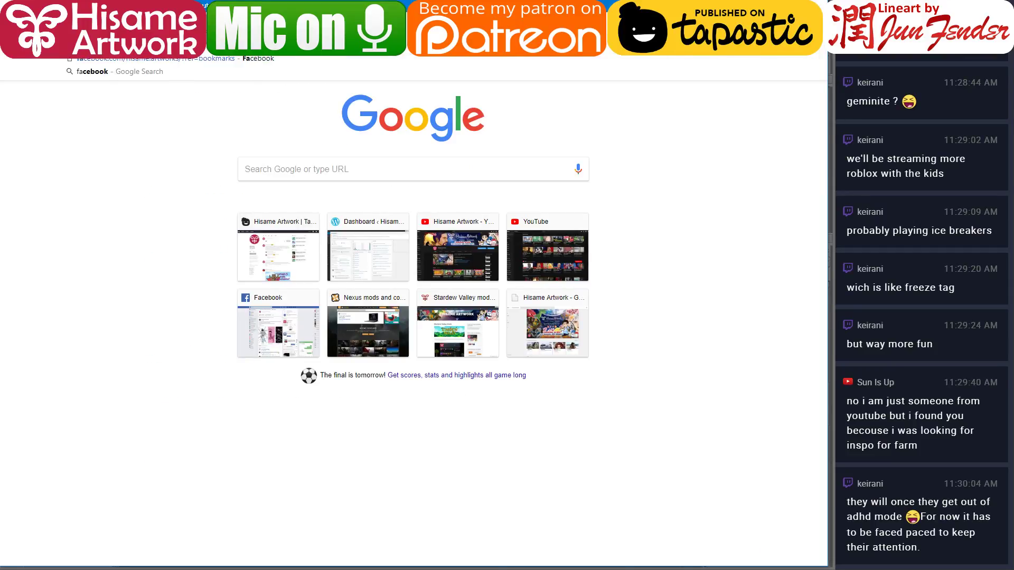
type("book")
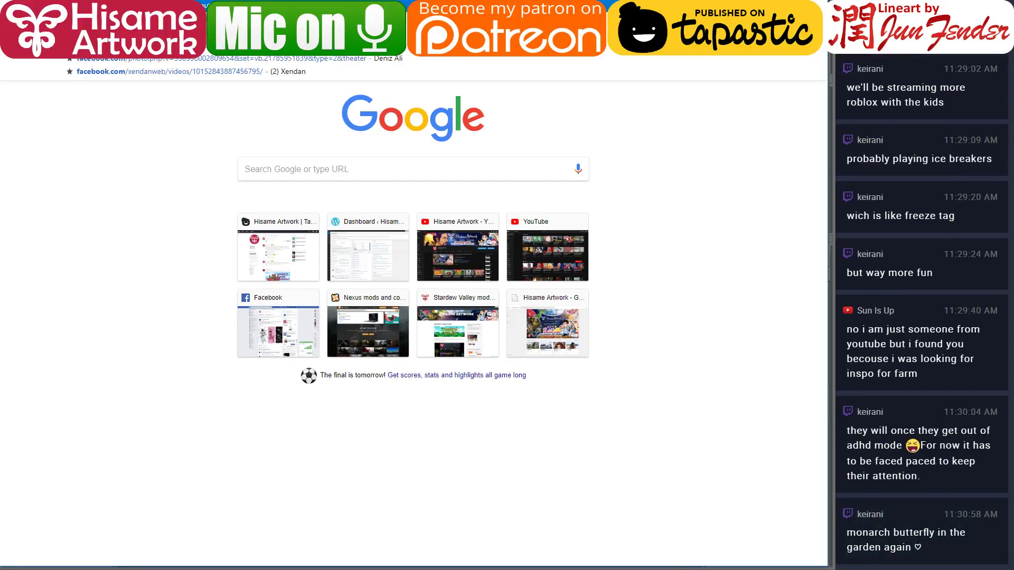
type(".com")
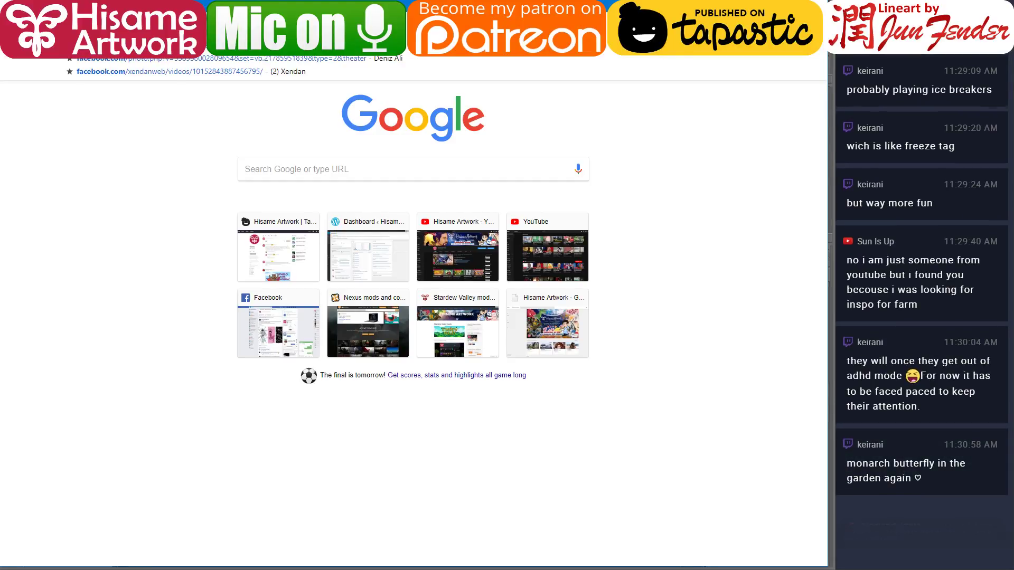
type(" goog")
key("BackSpace")
key("BackSpace")
key("BackSpace")
key("BackSpace")
key("BackSpace")
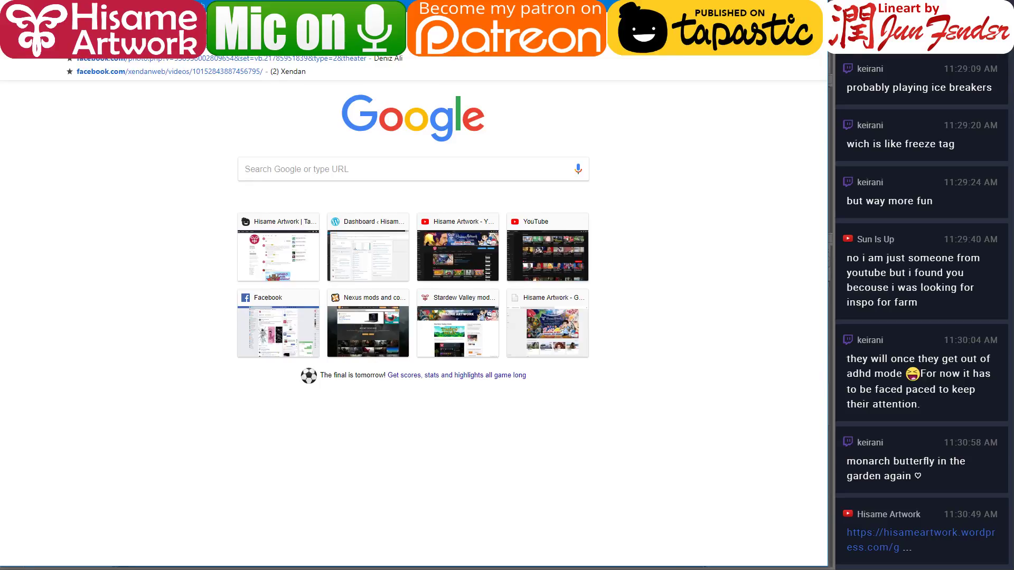
type("stardew va")
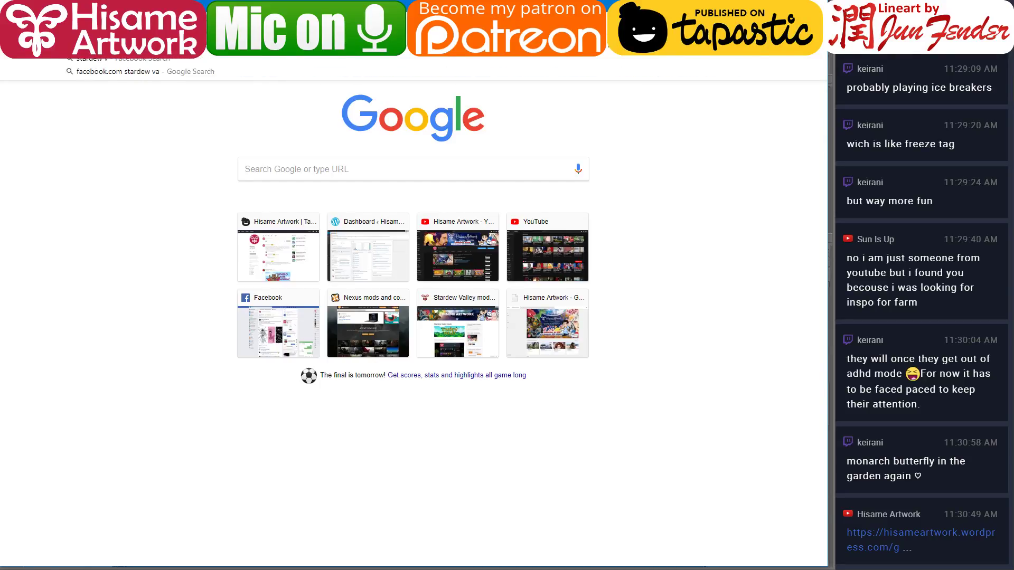
type("lley hang")
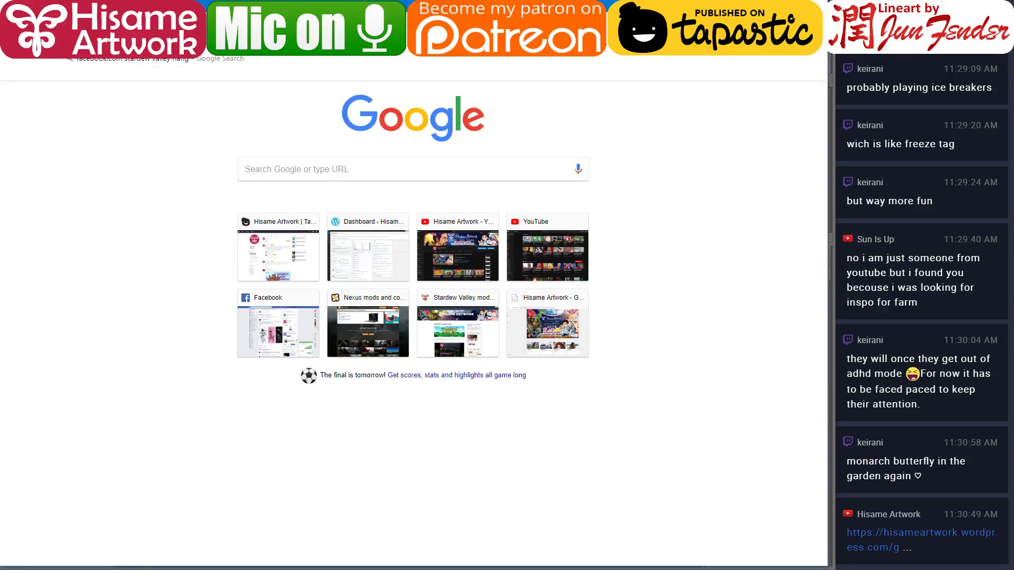
key("Return")
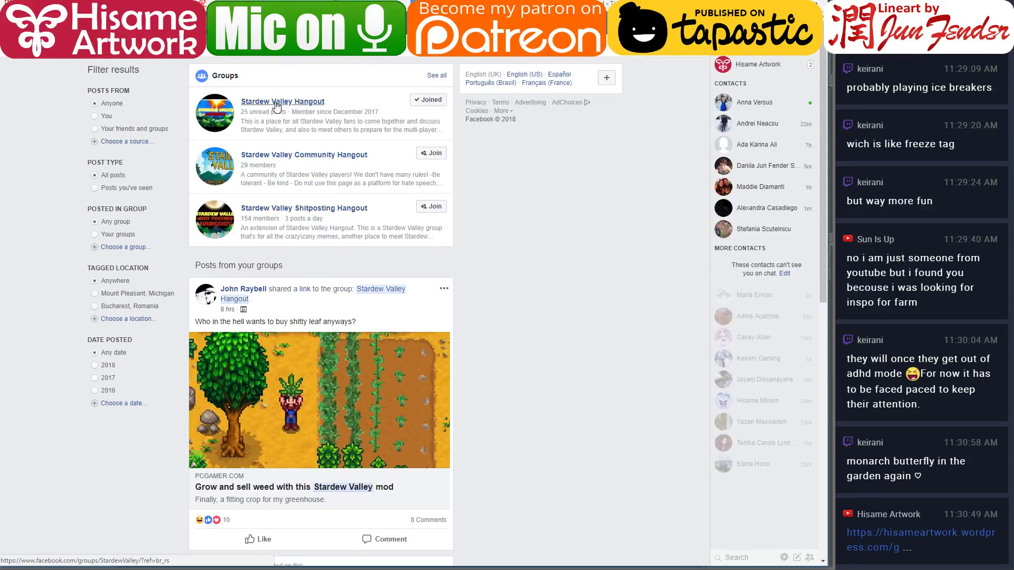
left_click(277, 102)
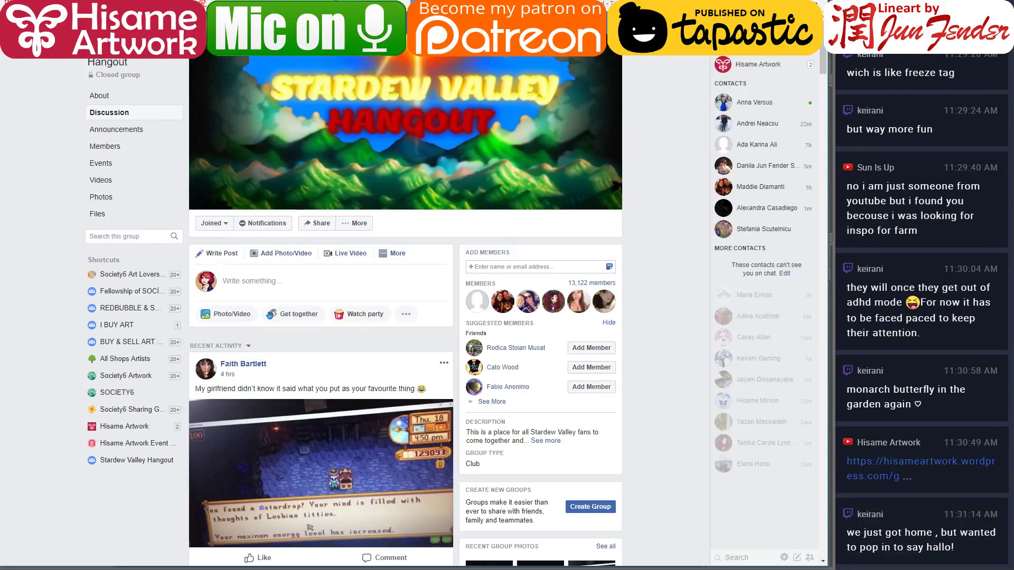
key("ctrl+Tab")
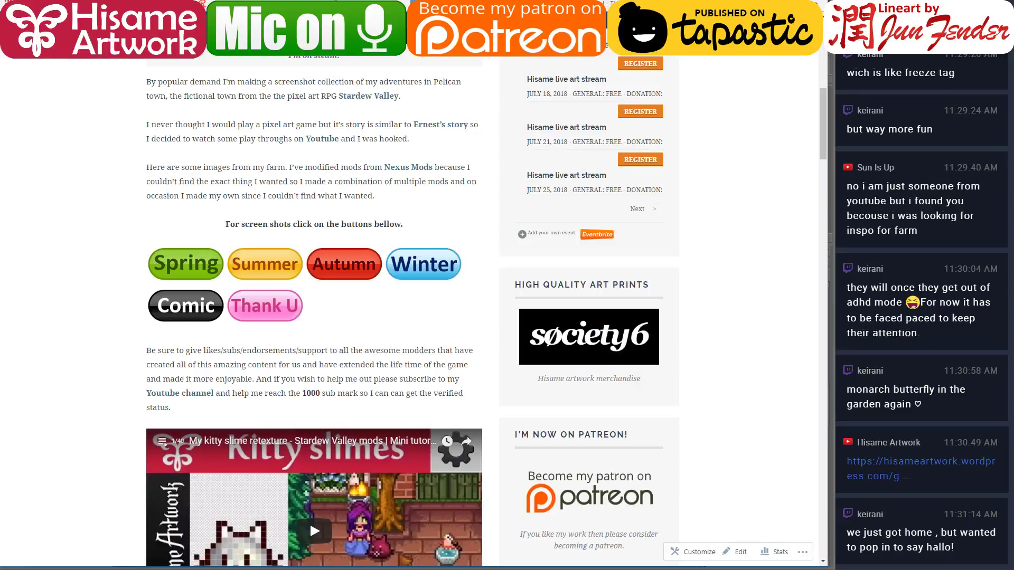
key("ctrl+Tab")
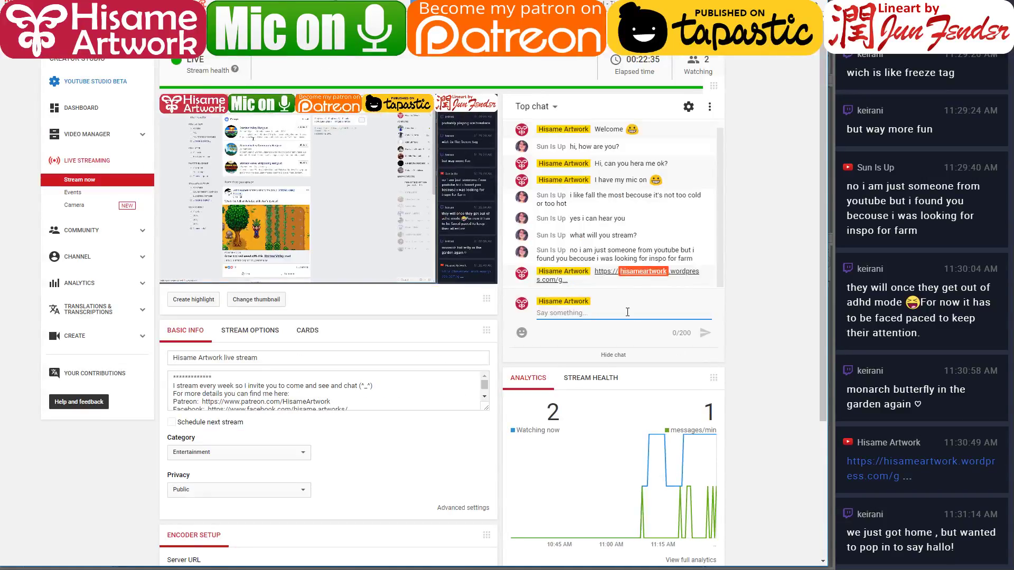
left_click(626, 313)
type("https://www.facebook.com/groups/StardewValley/")
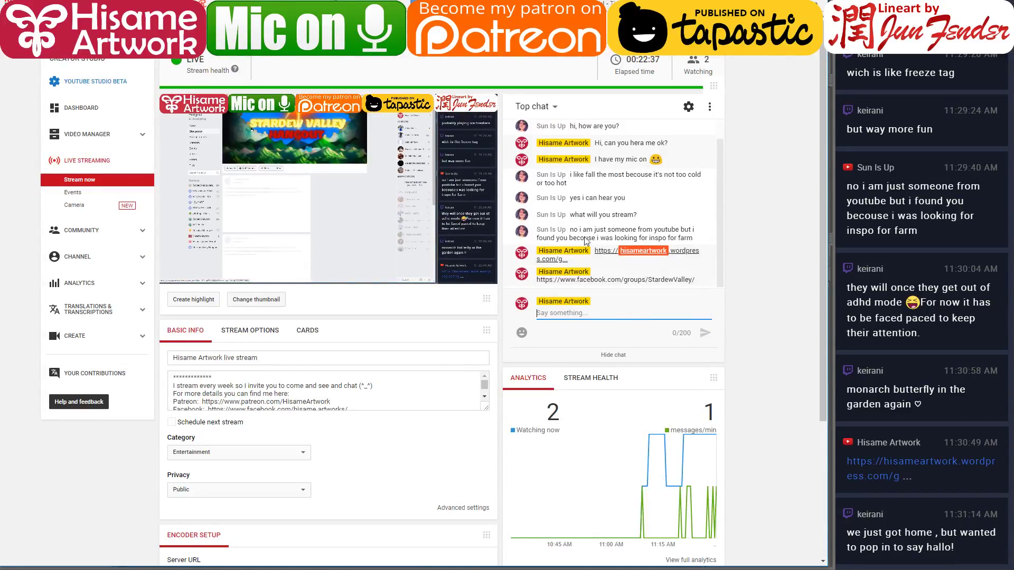
key("Return")
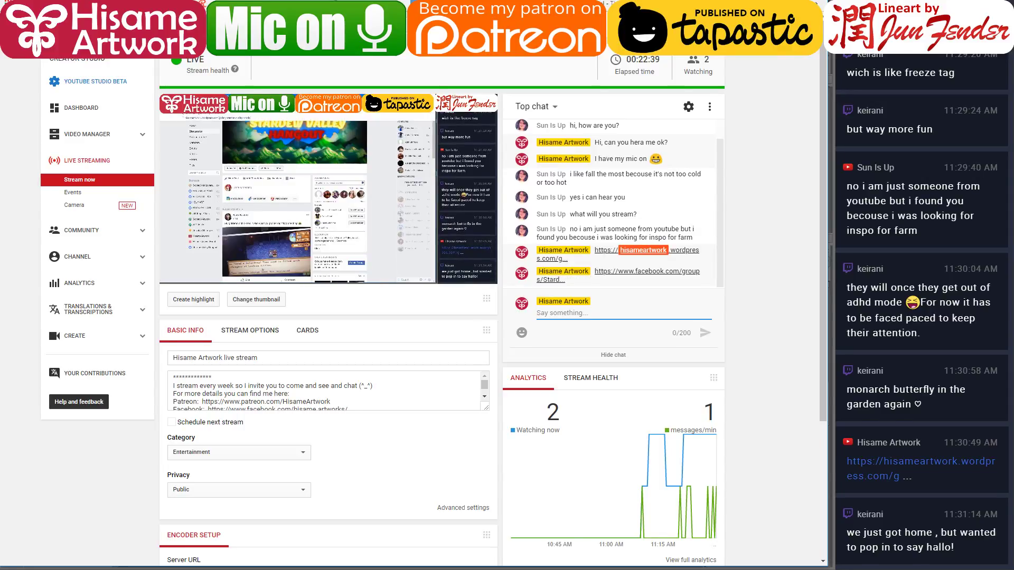
key("ctrl+Tab")
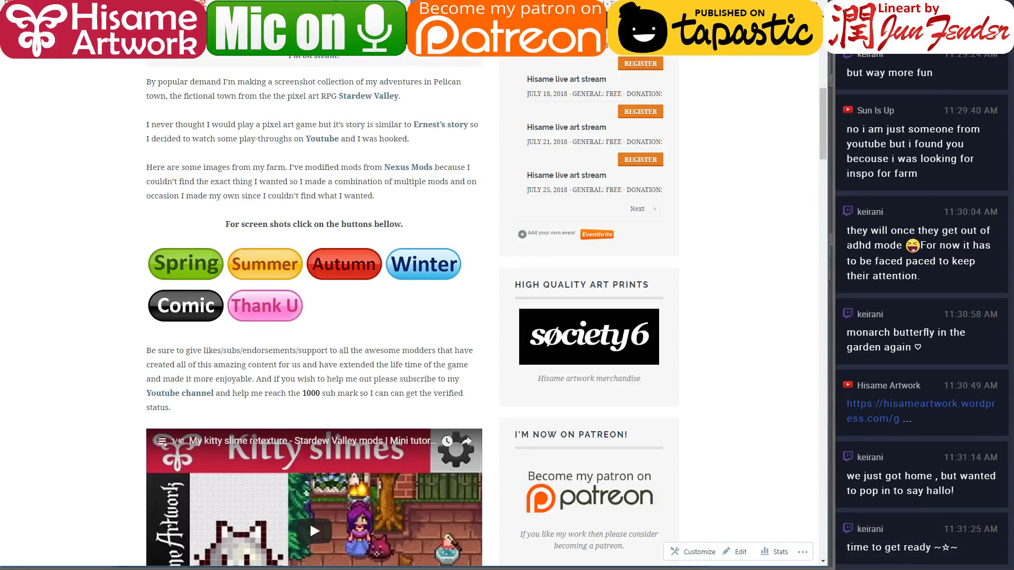
Switch to Clip Studio Paint and fill the rind of the ham in the basket with dark red on the "basket color" layer
key("alt+Tab")
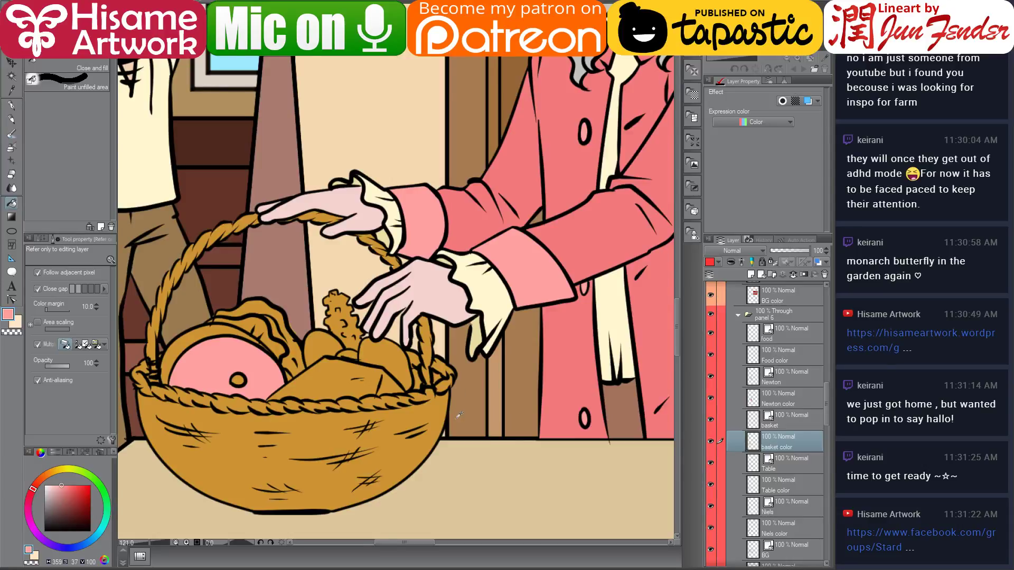
scroll(445, 369, "down", 2)
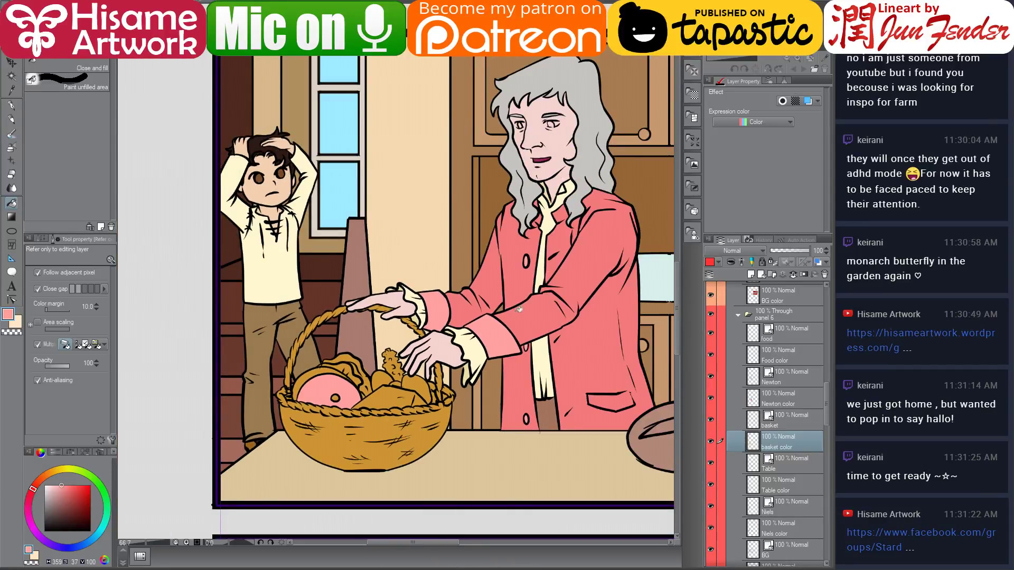
scroll(347, 393, "up", 1)
scroll(346, 393, "up", 1)
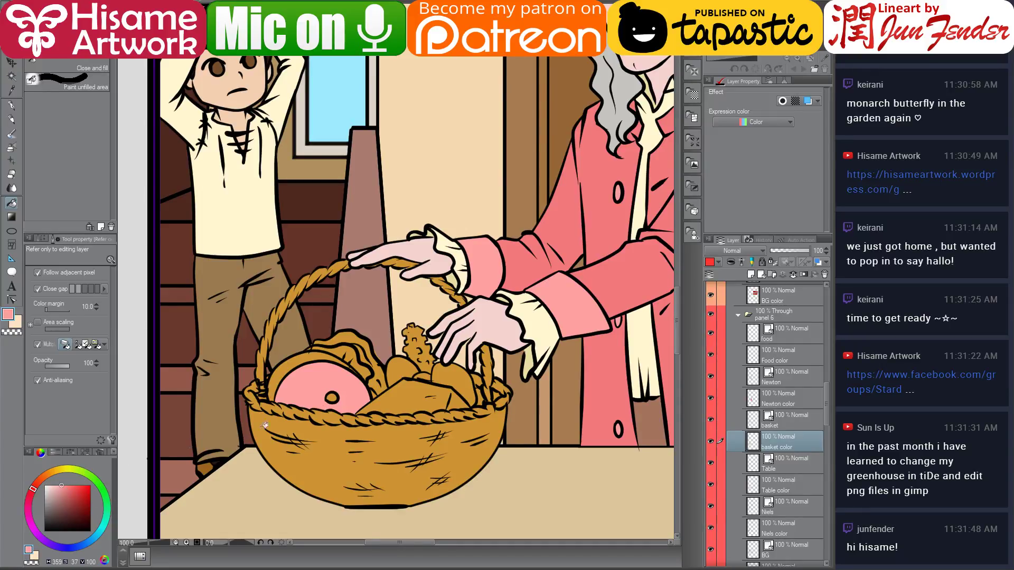
left_click(72, 492)
left_click(303, 355)
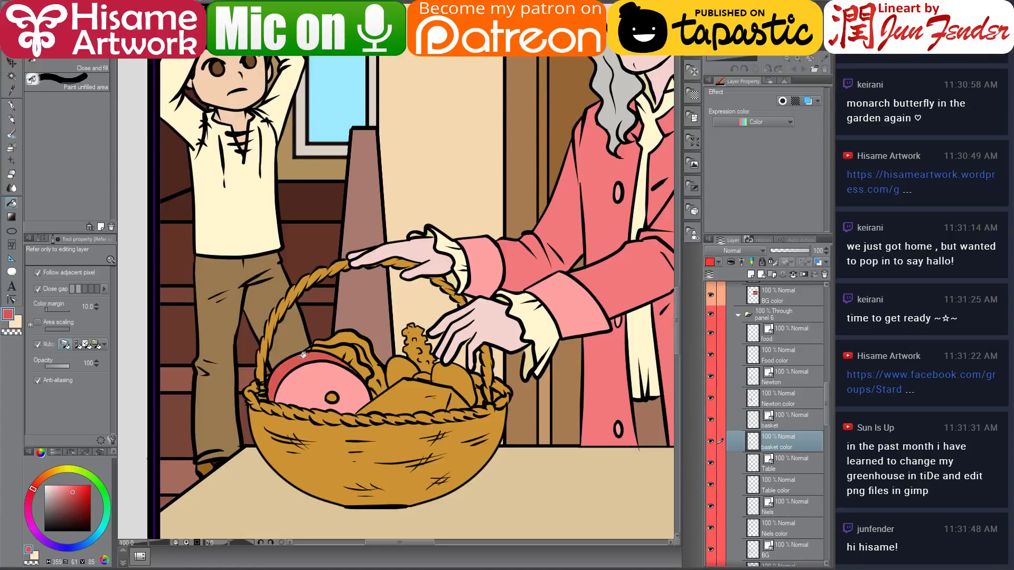
left_click(75, 500)
left_click(304, 363)
Fill the round bone in the ham's cut face with white, and sample the dark red rind color for the G-pen
left_click_drag(404, 375, 387, 393)
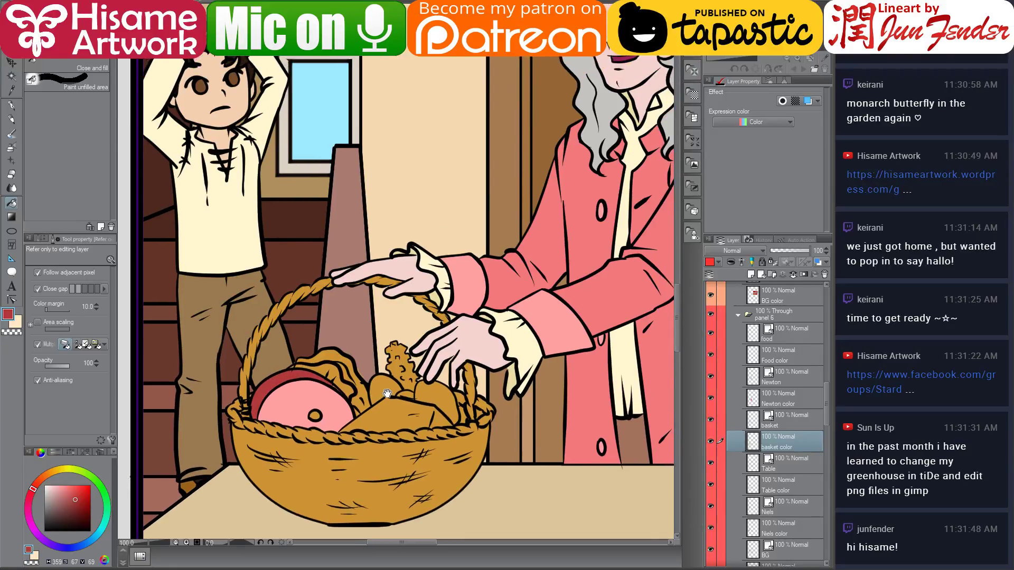
scroll(325, 410, "up", 4)
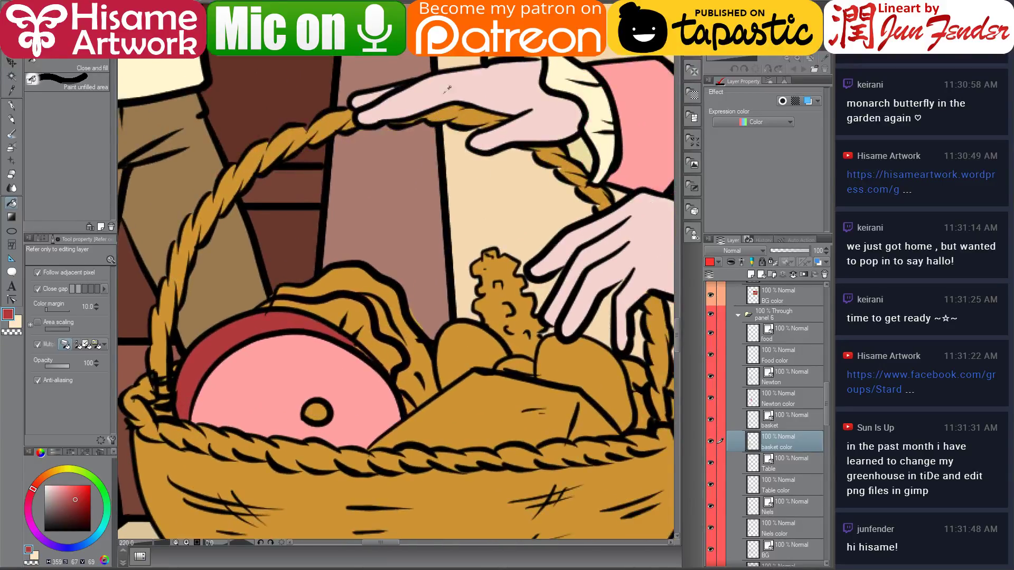
left_click(317, 411)
left_click(11, 105)
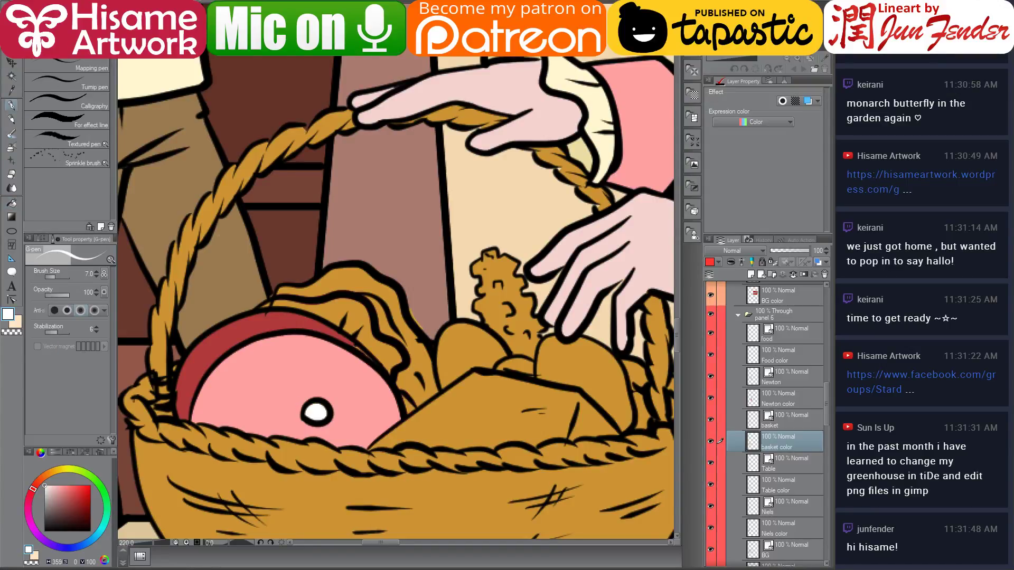
left_click(311, 326, "alt")
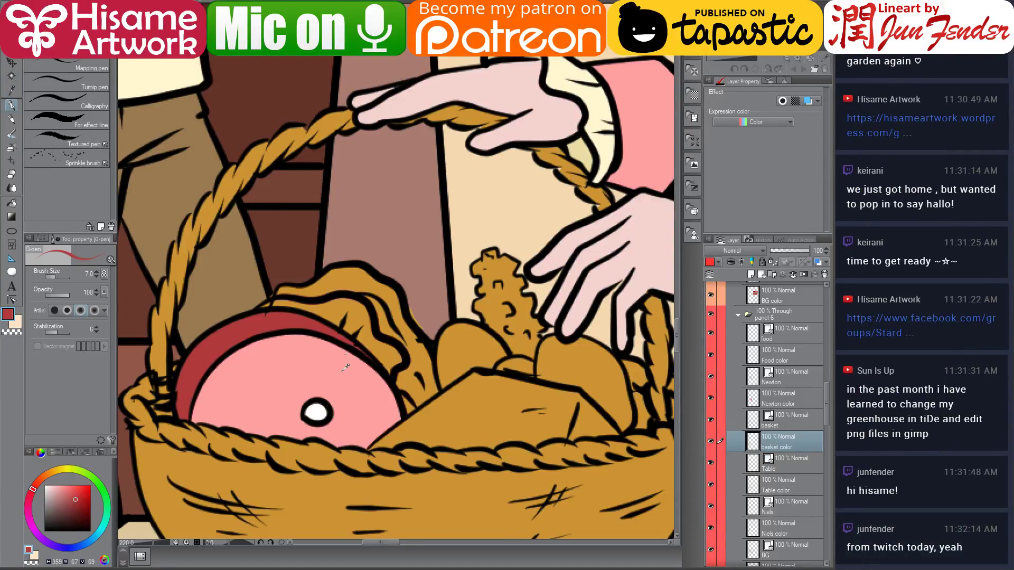
Mix a saturated yellowish green and fill the lettuce leaves behind the ham with it
scroll(344, 368, "down", 2)
scroll(376, 341, "up", 2)
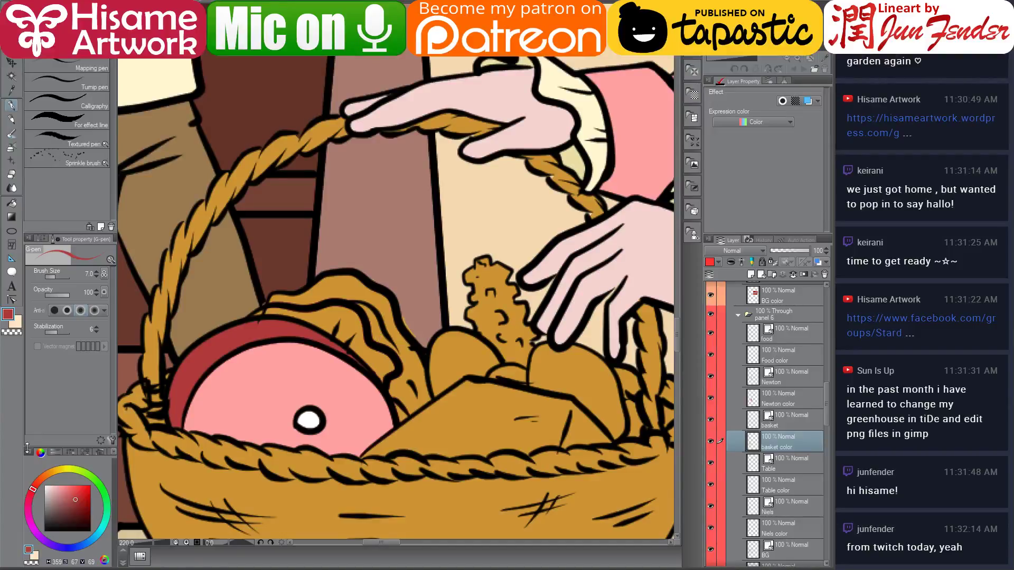
left_click(107, 498)
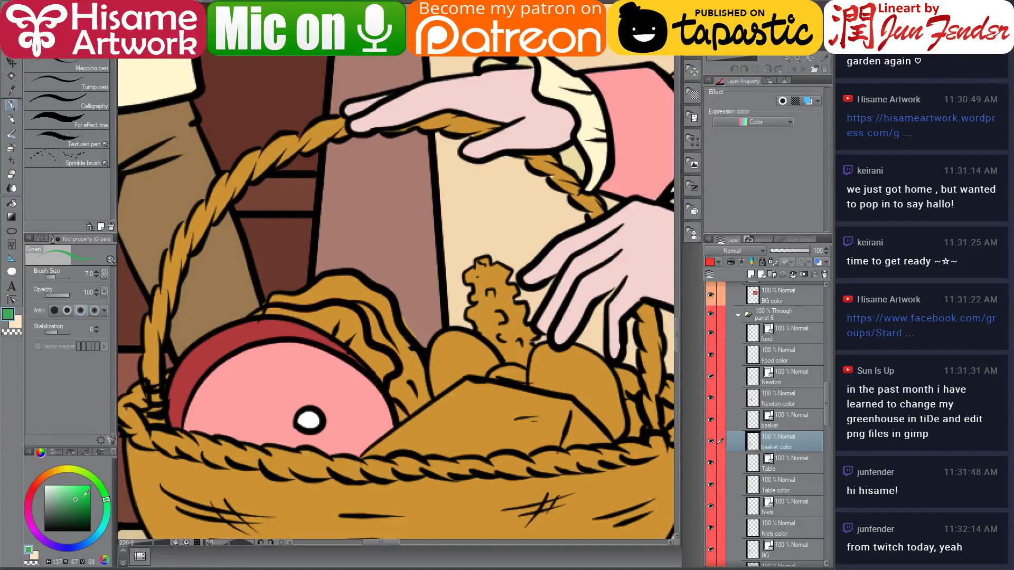
left_click(90, 475)
left_click(90, 491)
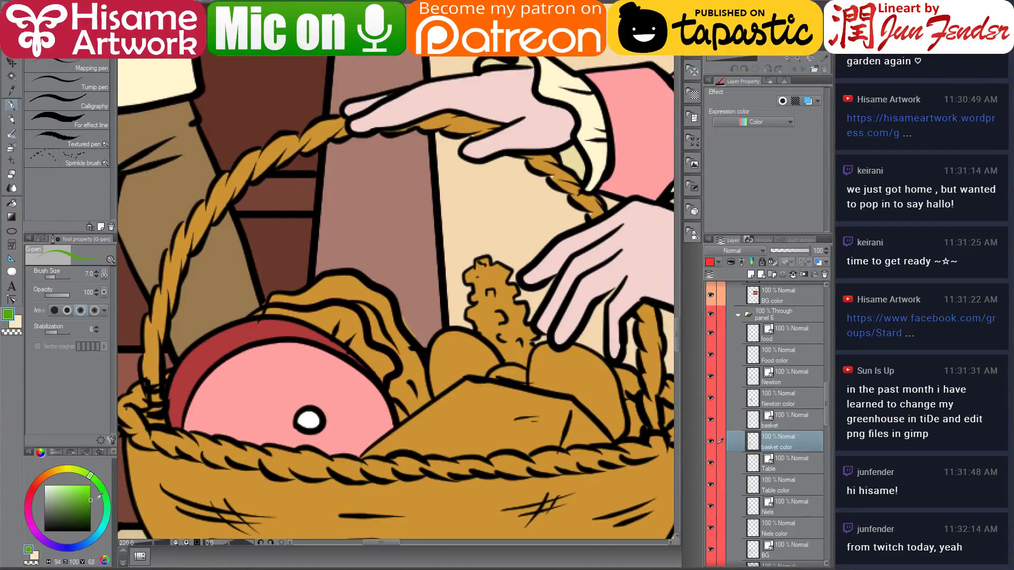
left_click(91, 497)
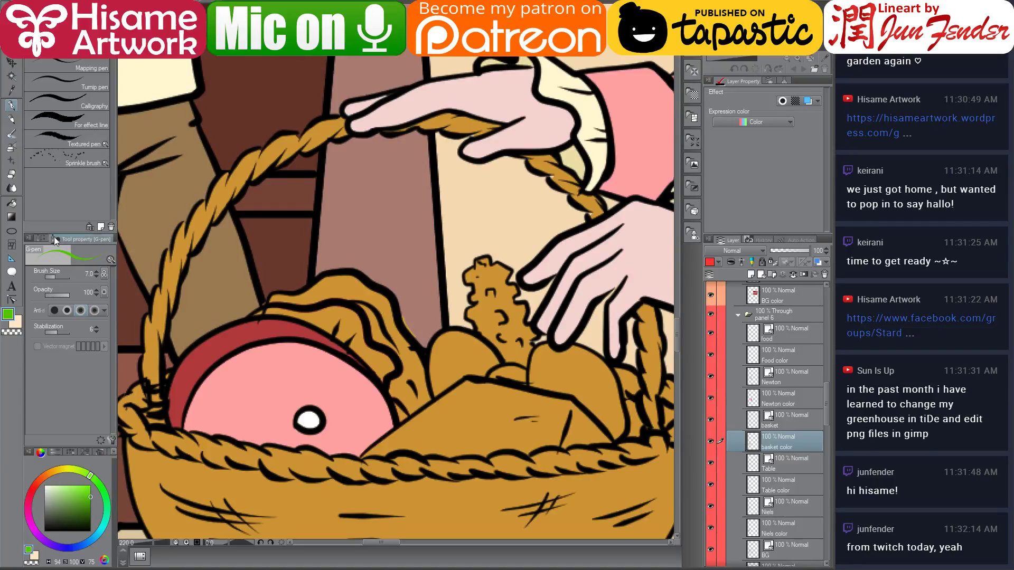
left_click(12, 203)
left_click(350, 322)
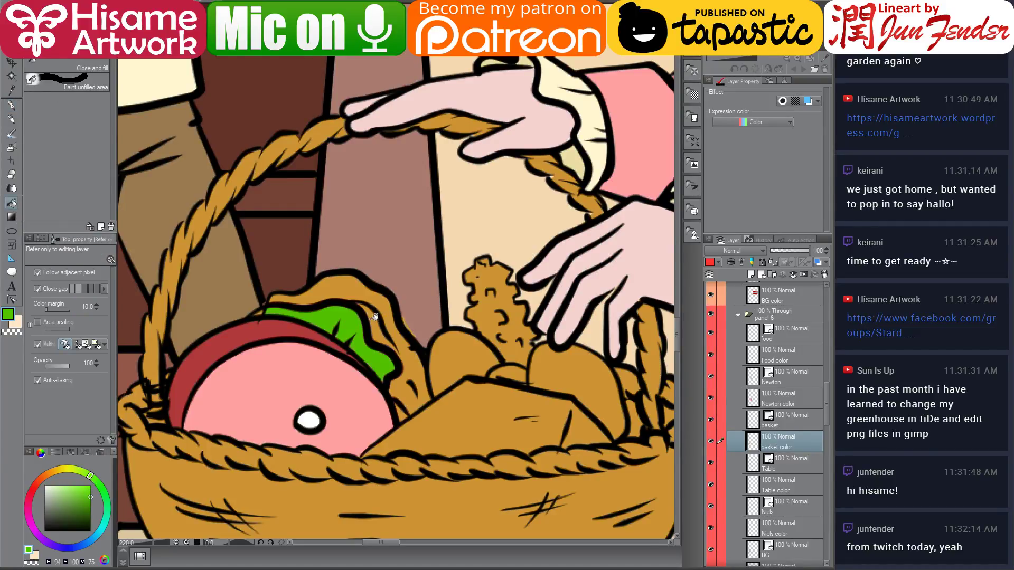
left_click(374, 317)
Refill all sections of the lettuce behind the ham with a lighter, softer green
left_click(75, 494)
left_click(355, 313)
left_click(378, 323)
left_click(336, 288)
left_click(408, 365)
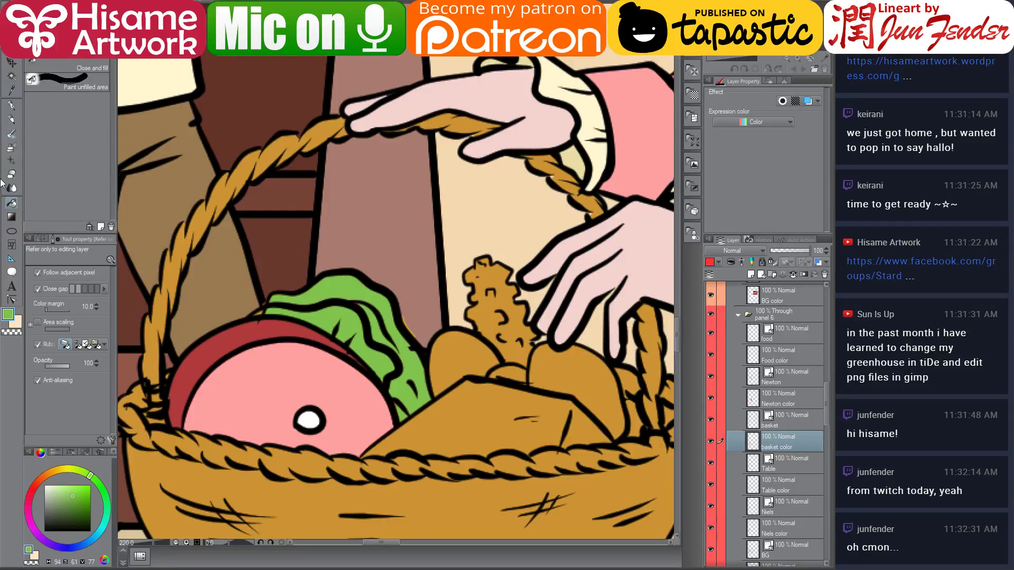
Touch up the color along the lettuce's outer edge with a resized G-pen and the Hard eraser
left_click(12, 106)
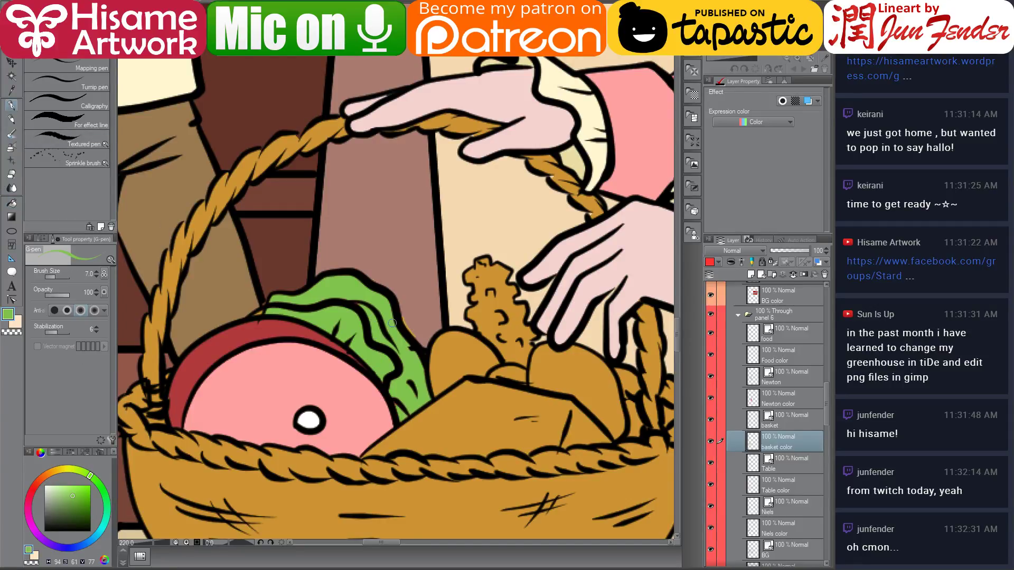
key("bracketright")
key("bracketright")
key("bracketright")
key("bracketright")
key("bracketright")
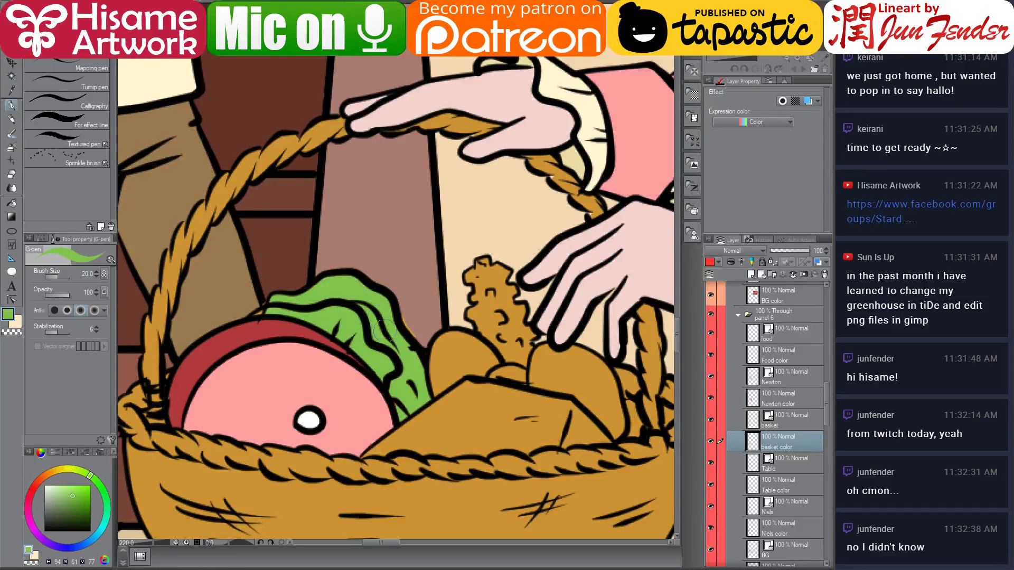
key("bracketleft")
key("bracketleft")
key("bracketleft")
key("bracketleft")
key("bracketleft")
key("bracketleft")
key("bracketright")
key("bracketright")
key("bracketright")
key("bracketright")
key("bracketleft")
key("bracketleft")
key("bracketleft")
key("bracketleft")
key("bracketleft")
left_click(12, 175)
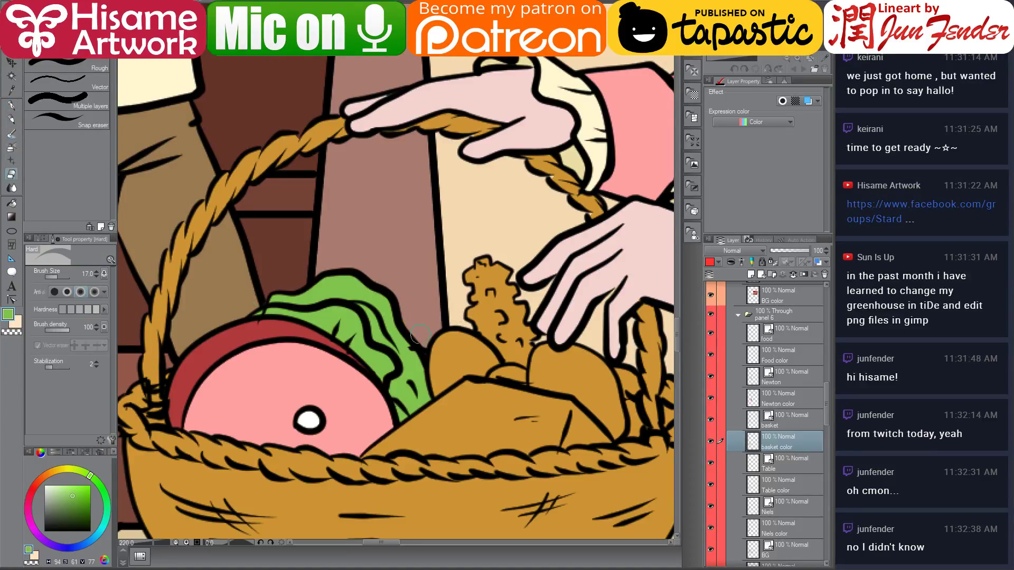
scroll(361, 429, "down", 5)
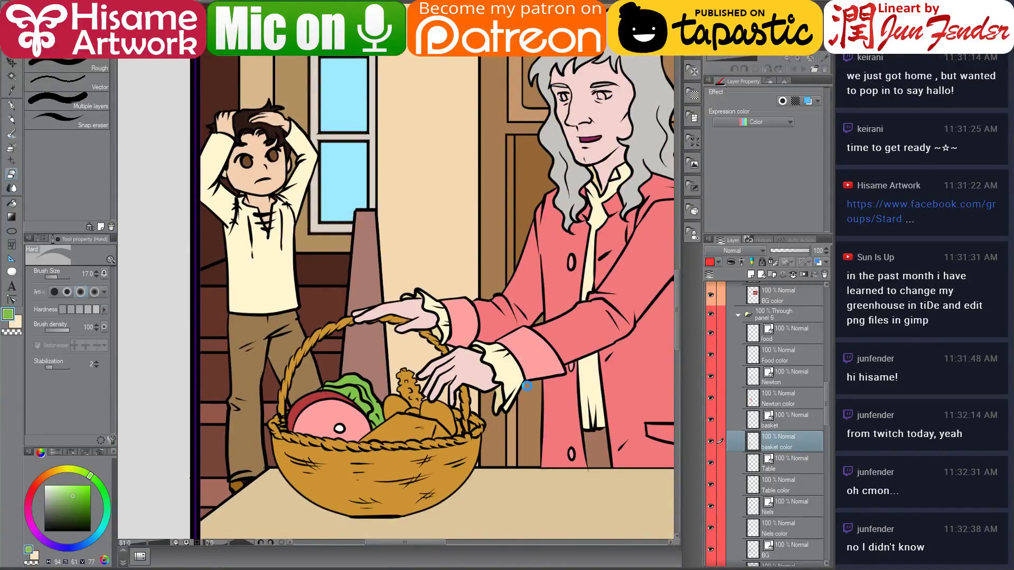
left_click_drag(527, 386, 440, 415)
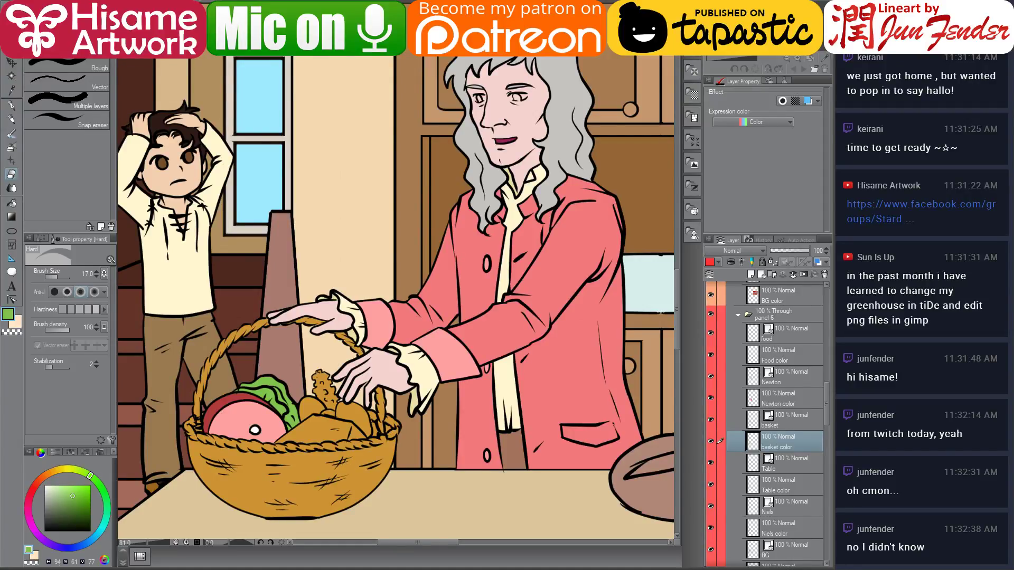
Switch to the Stardew Valley blog page in the browser, open its Spring screenshots, and look through the farm, home and town galleries
left_click(310, 522)
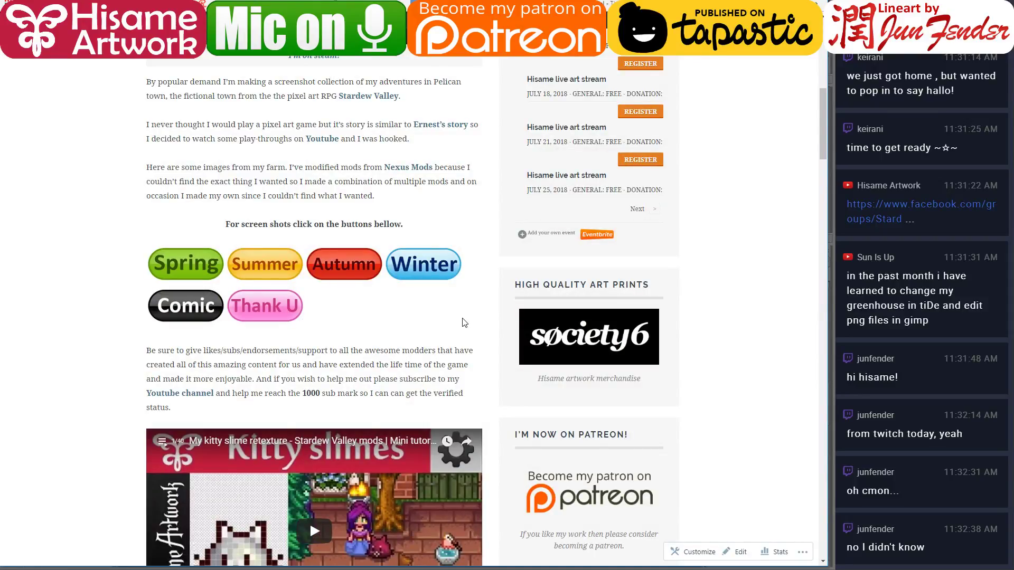
left_click(204, 271)
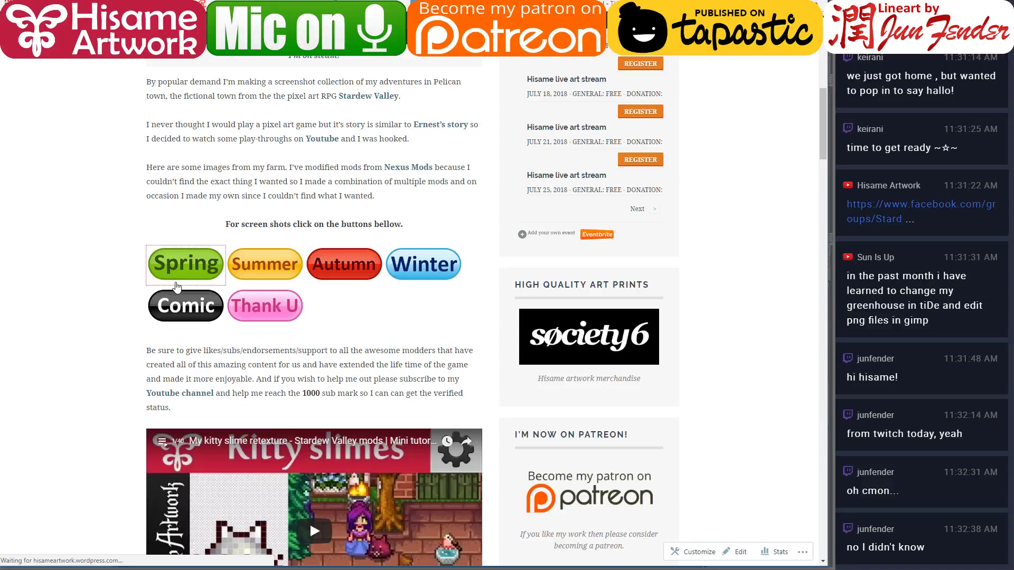
scroll(102, 410, "down", 6)
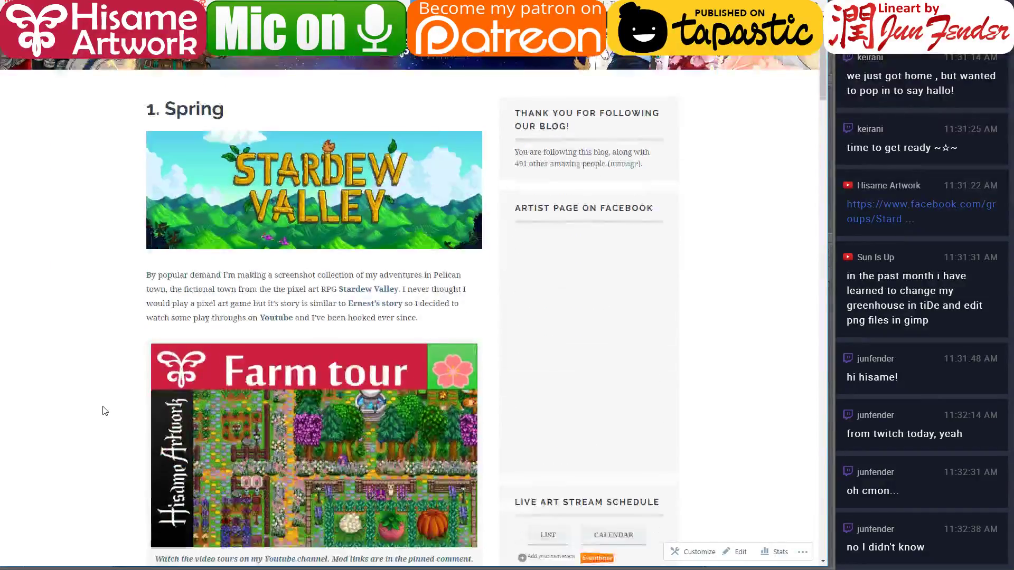
scroll(104, 411, "down", 15)
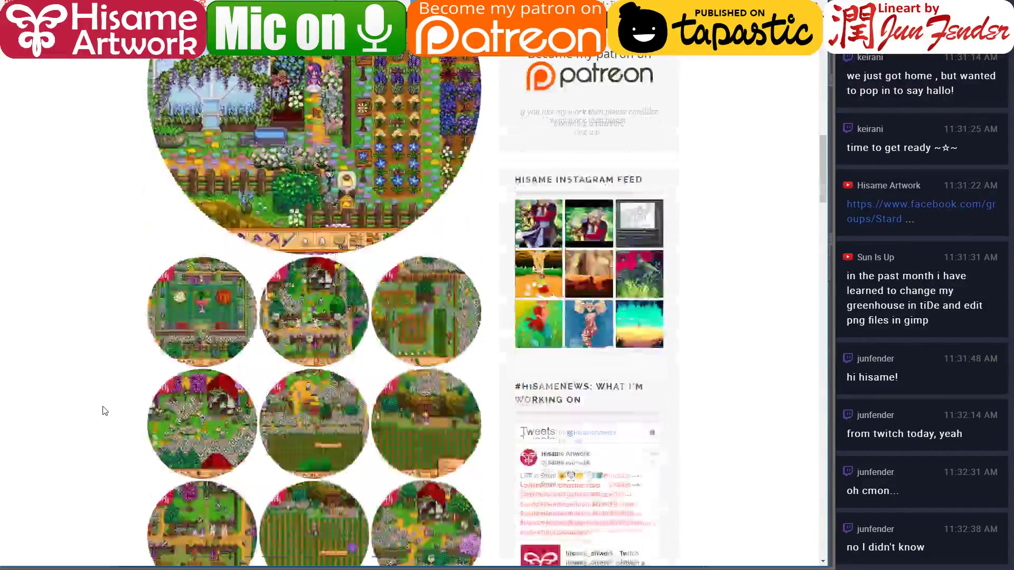
scroll(105, 411, "down", 12)
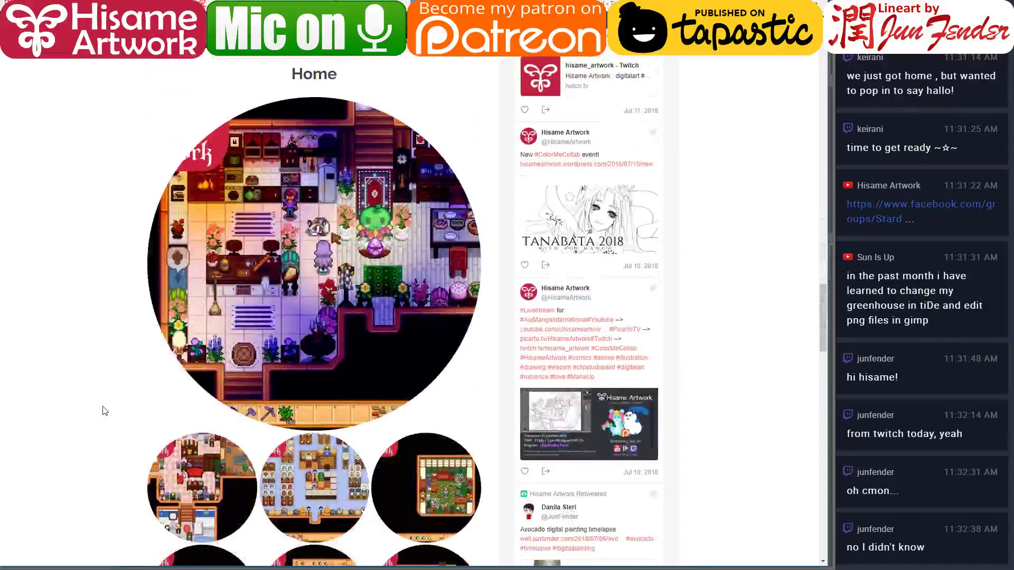
scroll(105, 411, "down", 15)
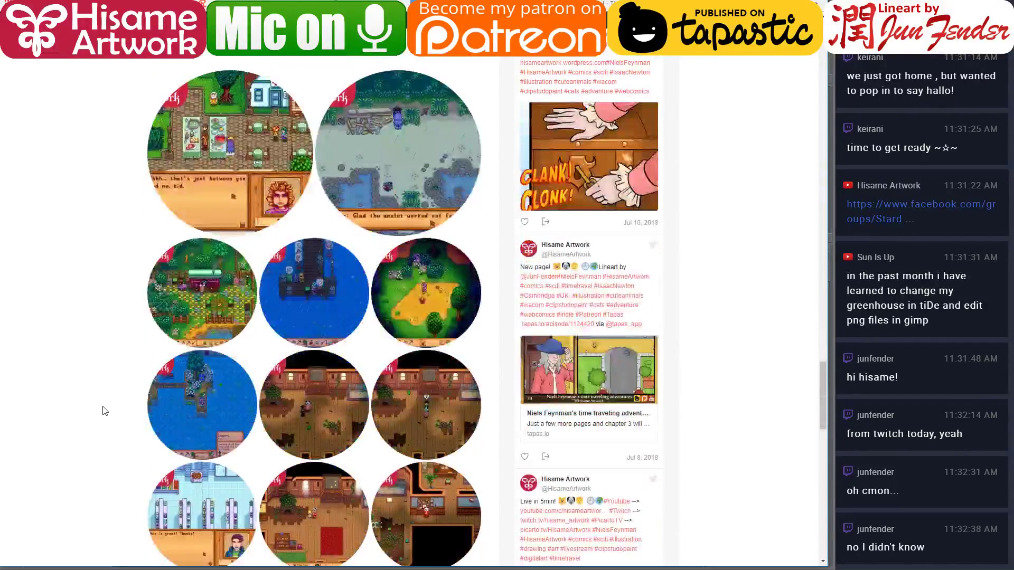
scroll(105, 411, "down", 5)
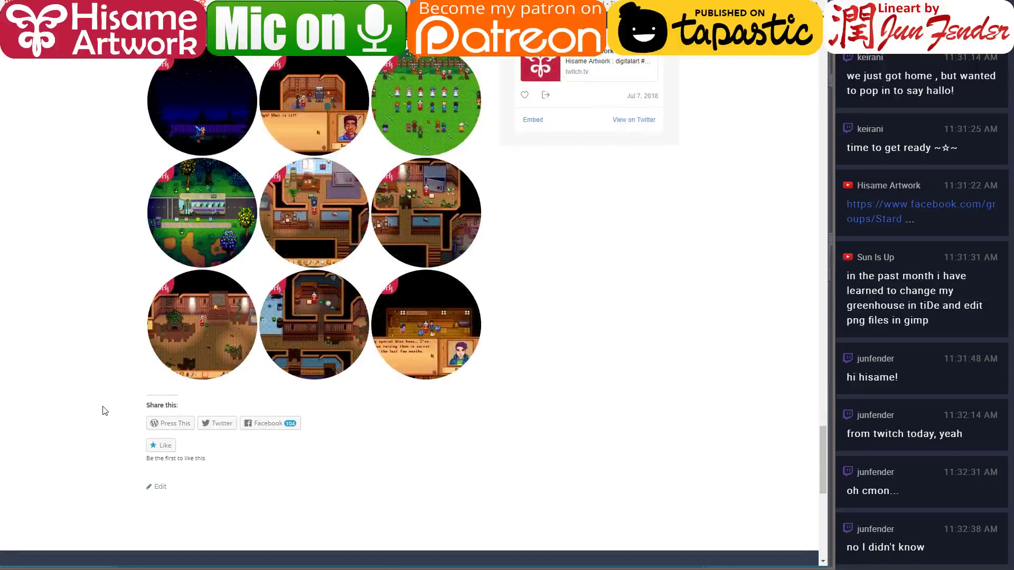
scroll(105, 411, "up", 6)
scroll(104, 411, "up", 8)
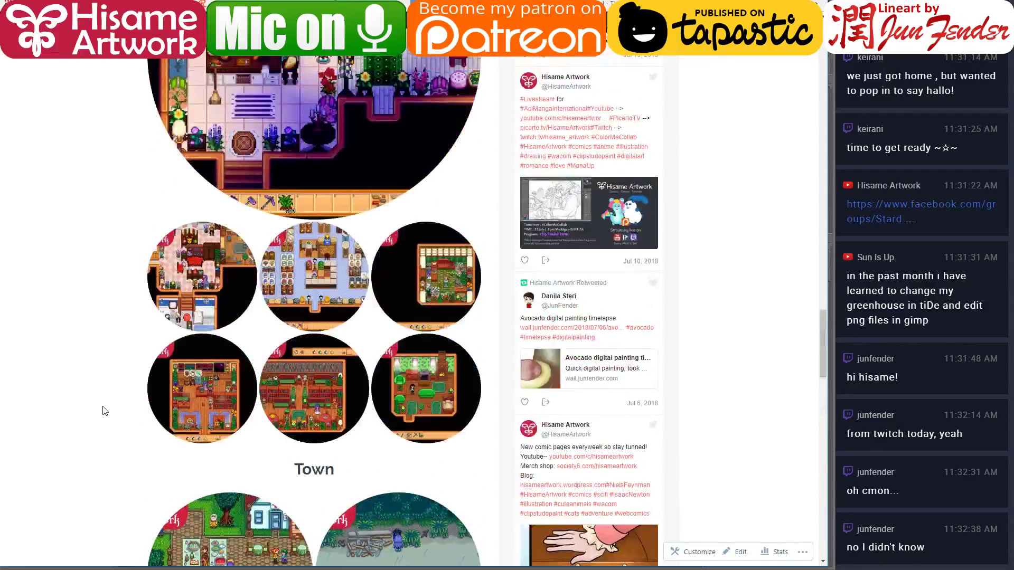
scroll(104, 411, "up", 10)
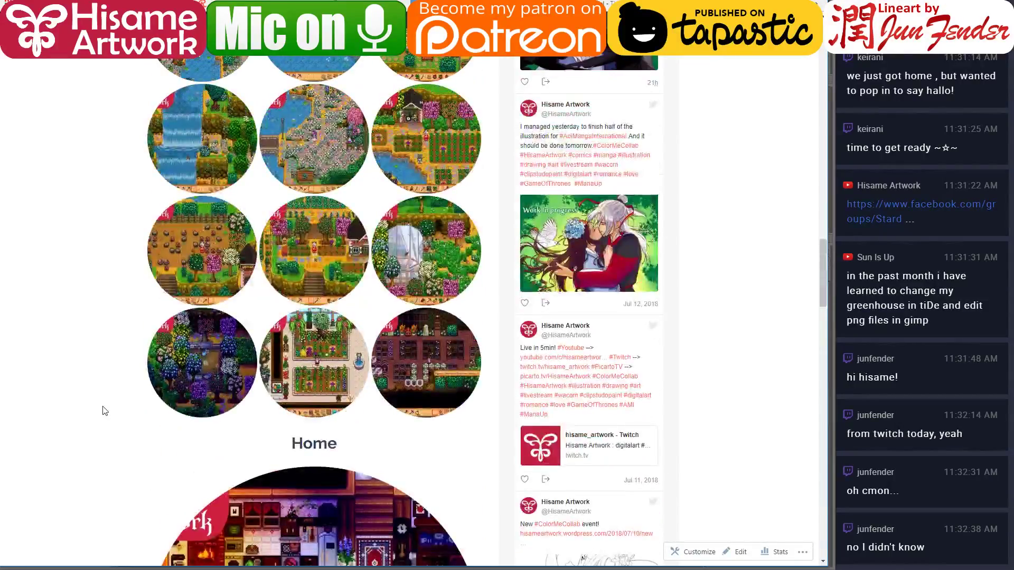
View the greenhouse expansion screenshot and the greenhouse repair image in the gallery, and close the image viewer
left_click(305, 349)
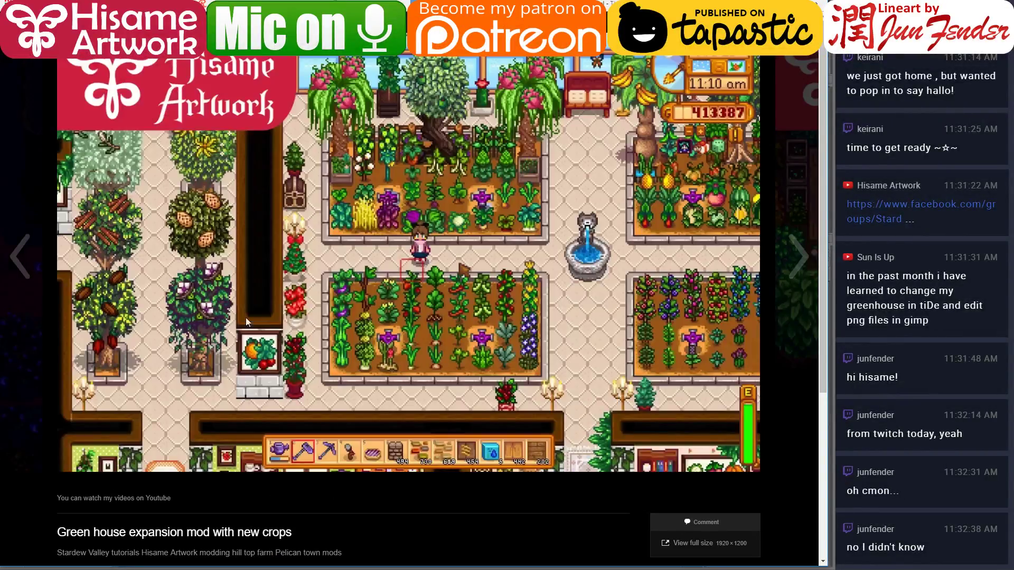
left_click(4, 182)
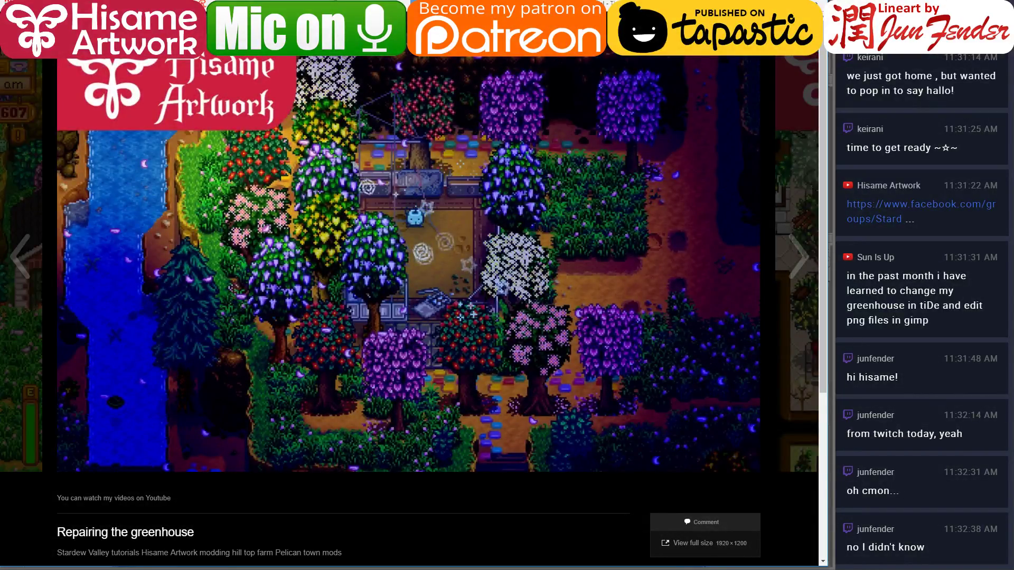
key("Escape")
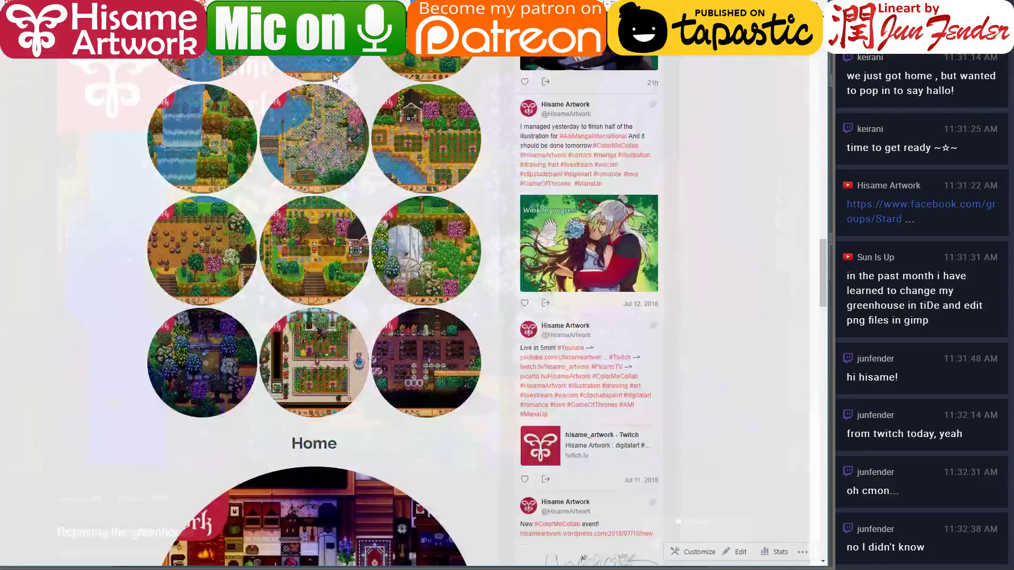
Return from the Spring screenshots to the blog's Stardew Valley mods page
scroll(298, 305, "up", 15)
scroll(299, 305, "up", 10)
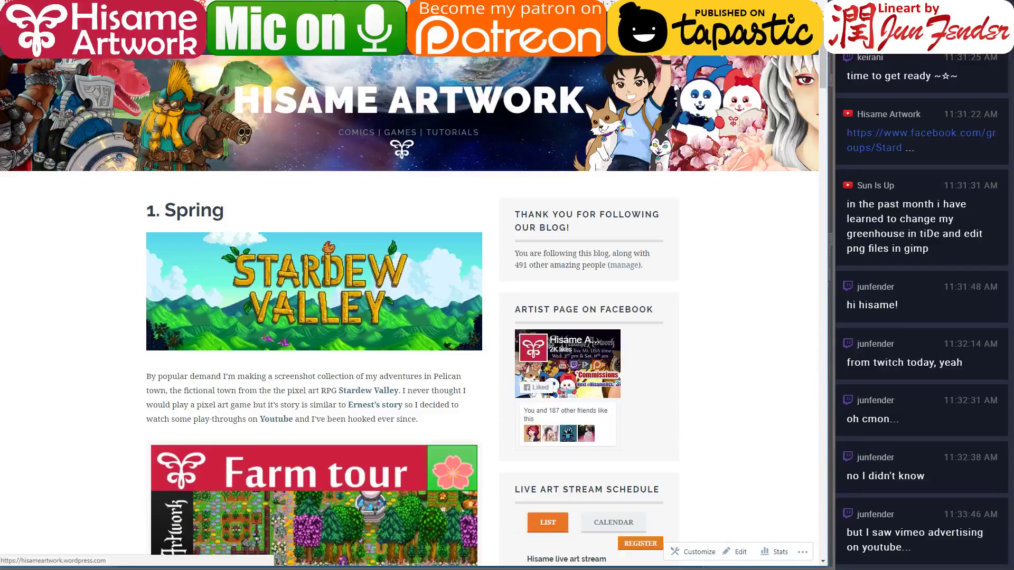
scroll(319, 340, "down", 12)
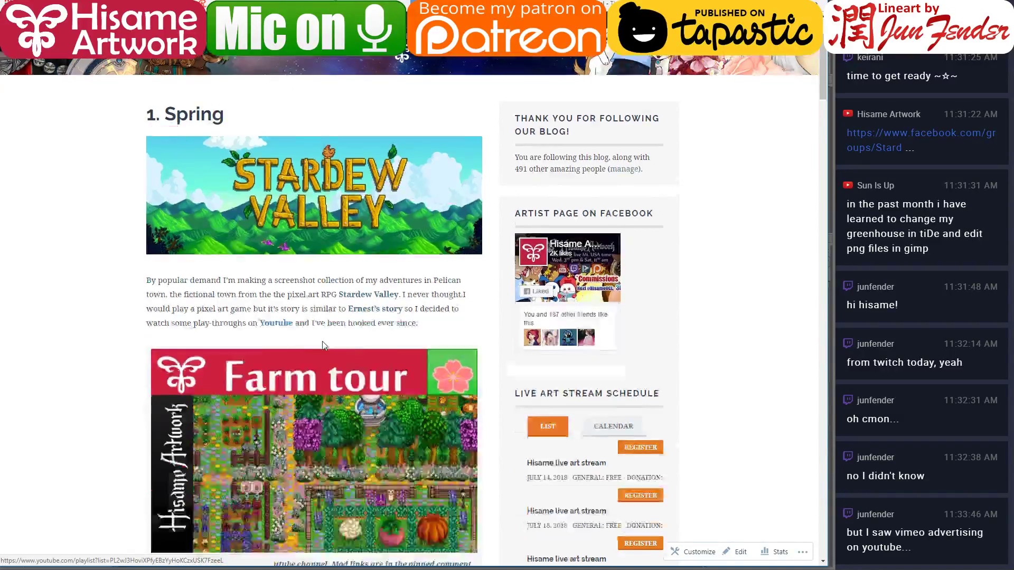
left_click(214, 222)
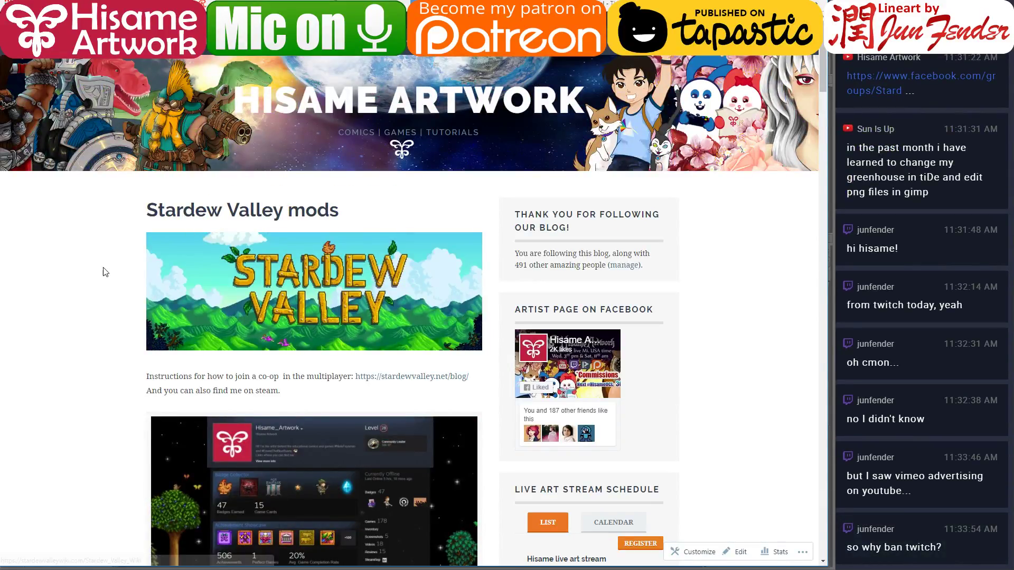
Look through the Stardew Valley mods page from the introduction to the end of the recommended mod list
scroll(95, 324, "down", 8)
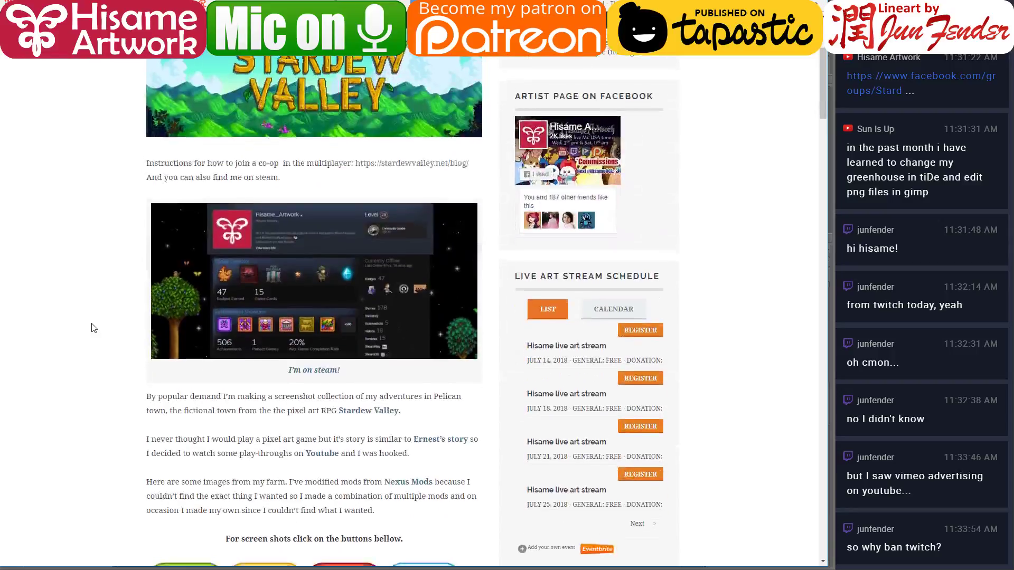
scroll(94, 328, "down", 3)
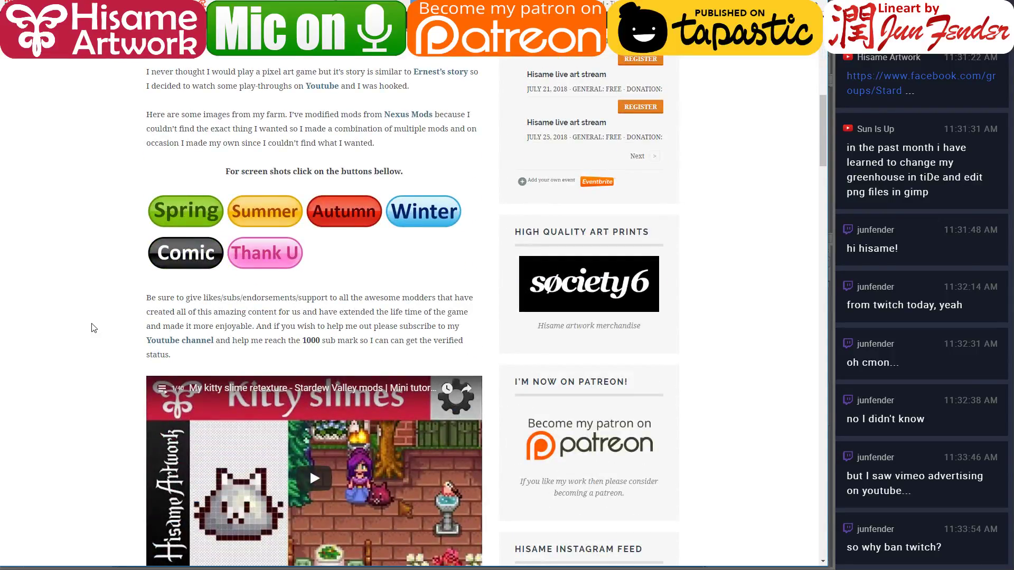
scroll(93, 329, "down", 3)
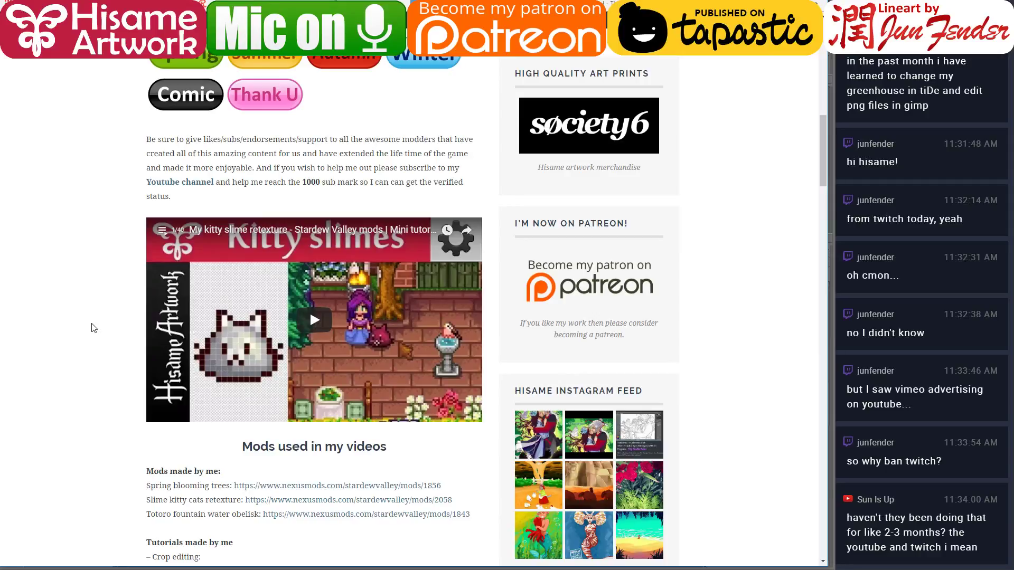
scroll(94, 329, "down", 20)
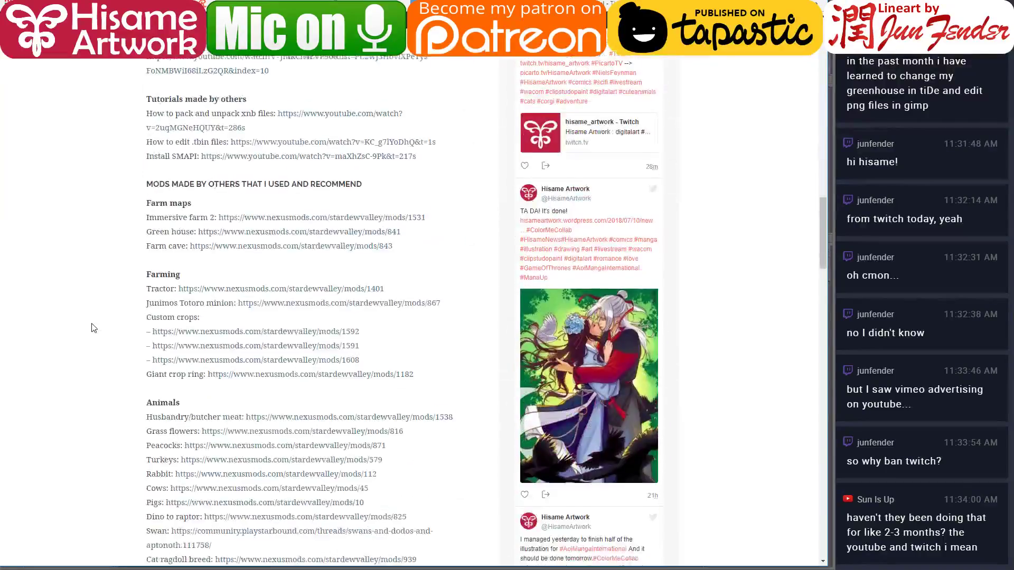
scroll(94, 328, "down", 7)
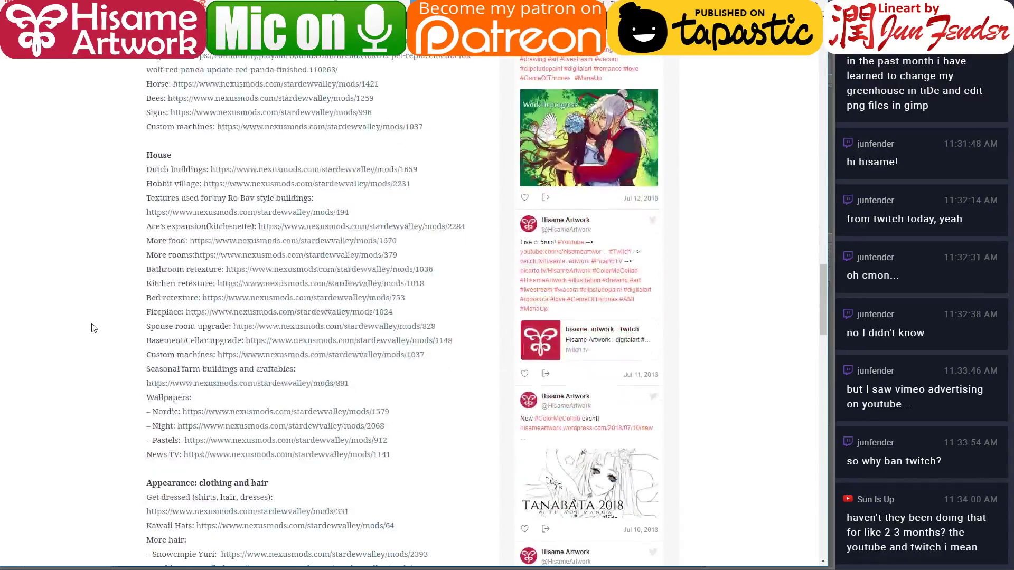
scroll(94, 329, "down", 4)
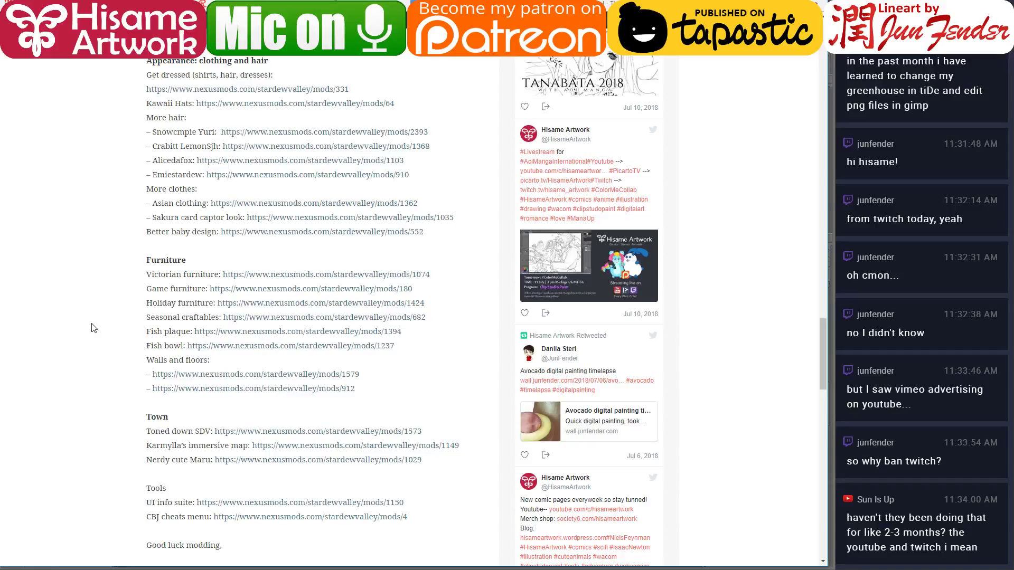
scroll(94, 328, "down", 4)
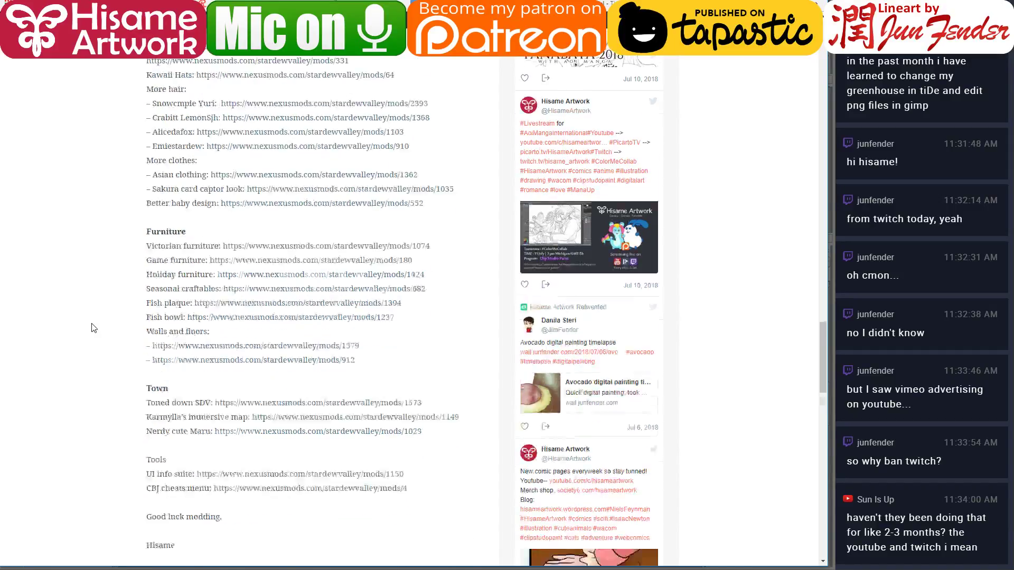
Examine the House, Animals, Farming and Farm maps sections of the mod list for the greenhouse mod link
scroll(93, 328, "up", 7)
scroll(94, 329, "up", 3)
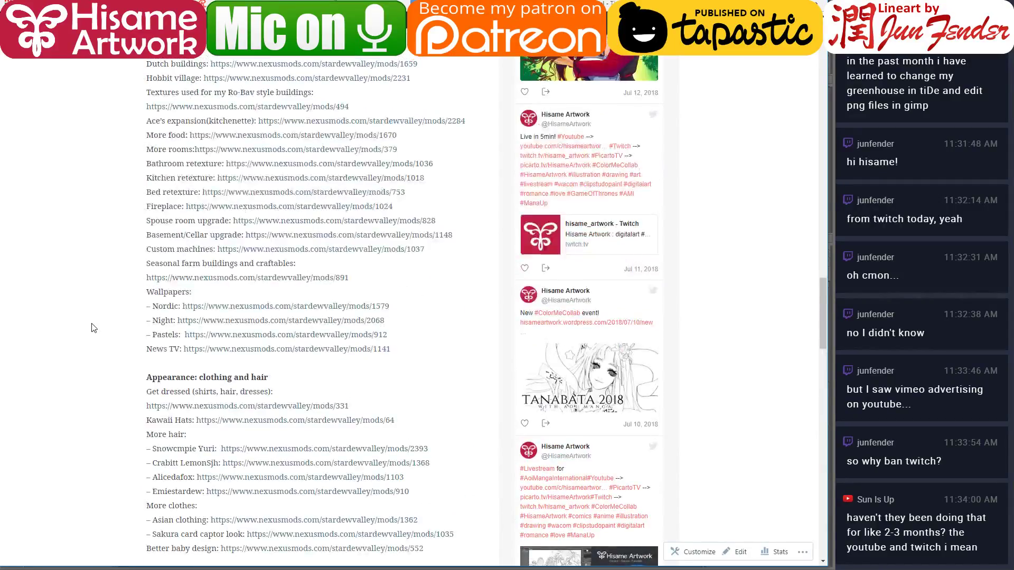
scroll(94, 329, "up", 5)
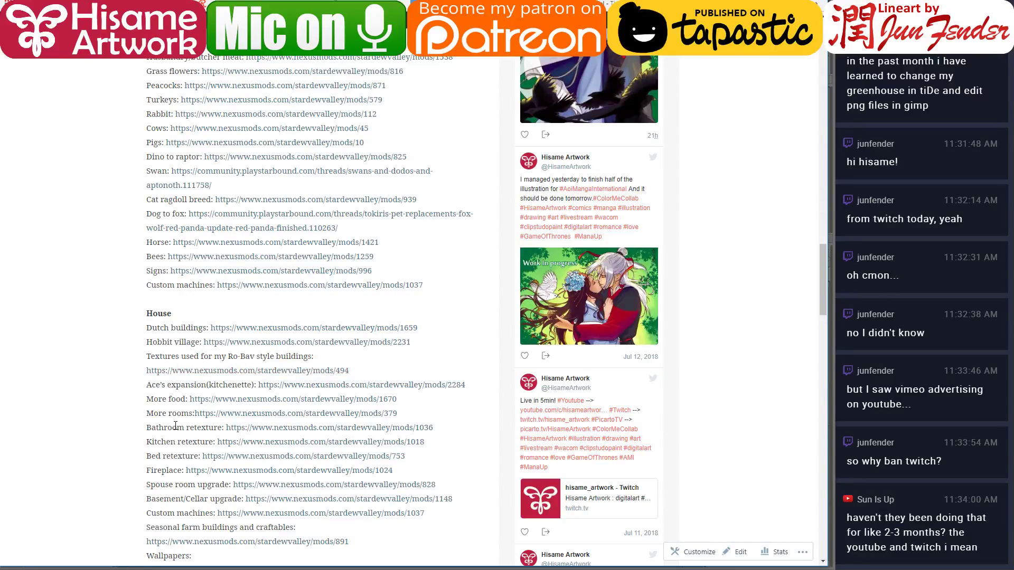
scroll(168, 464, "down", 1)
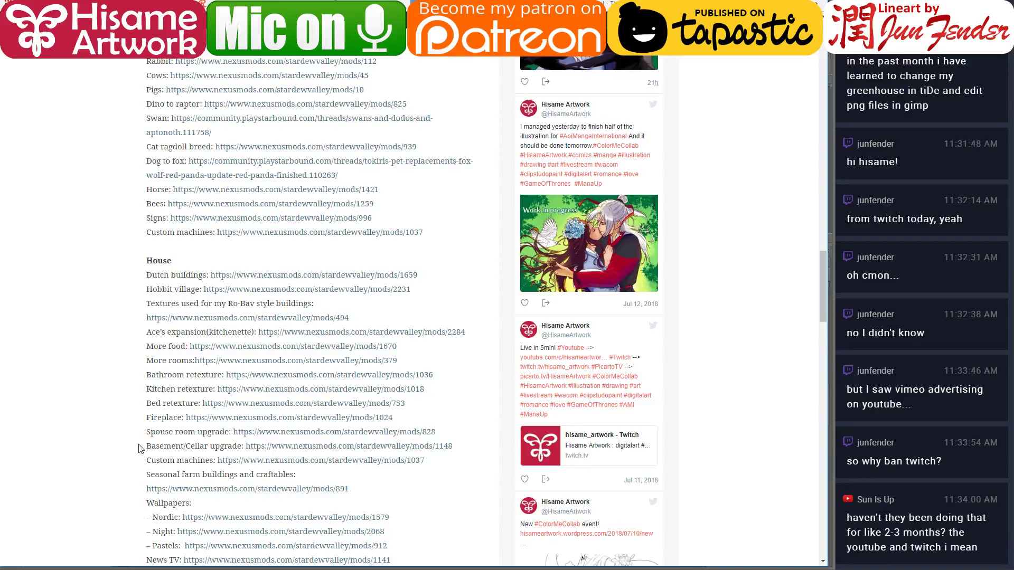
scroll(116, 416, "down", 2)
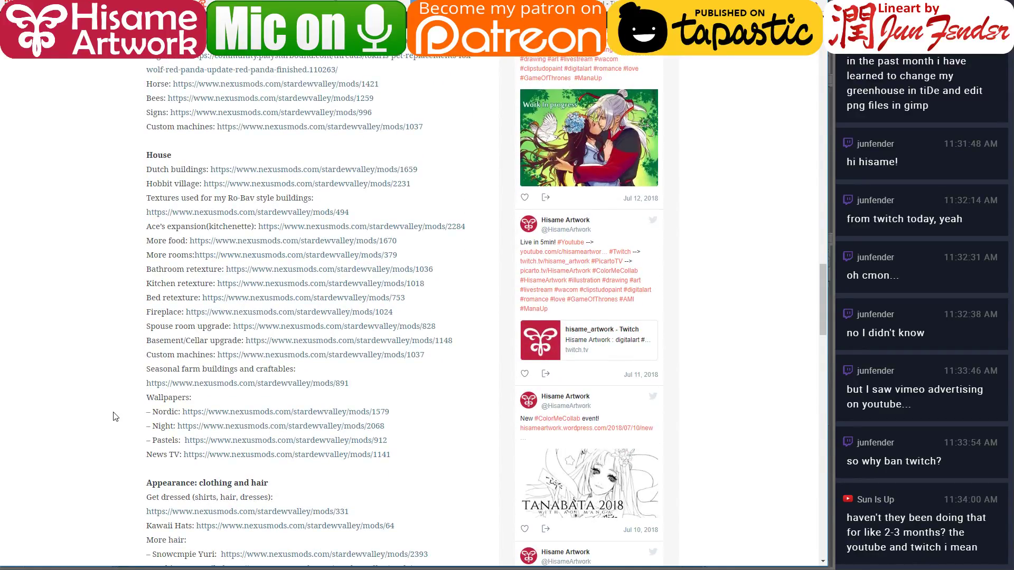
scroll(115, 417, "up", 9)
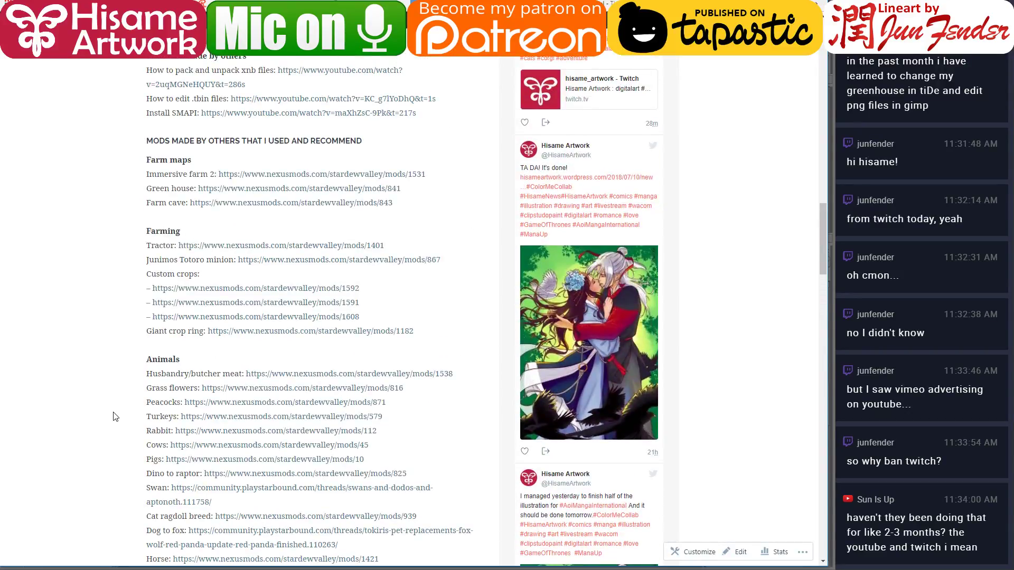
scroll(116, 416, "up", 2)
scroll(115, 417, "up", 2)
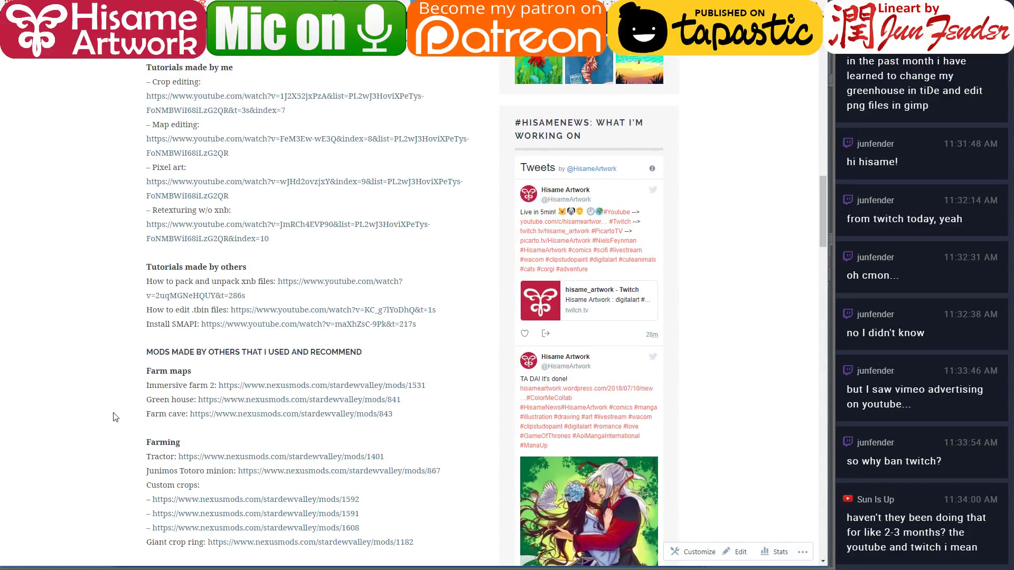
scroll(115, 416, "up", 4)
scroll(113, 415, "down", 3)
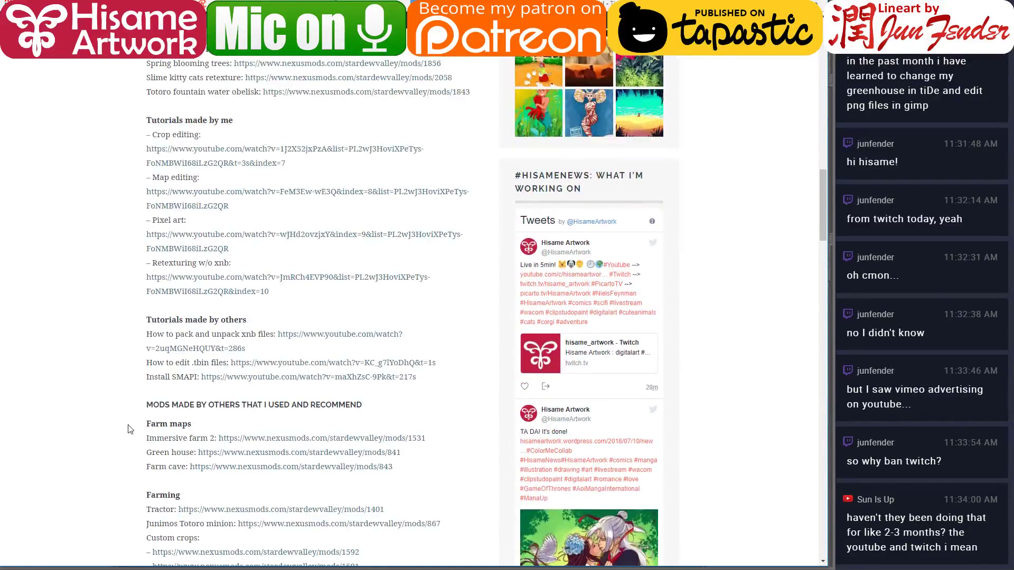
Open the Green house link listed under Farm maps and continue past the YouTube leave-site notice to Nexus Mods
right_click(203, 455)
left_click(264, 459)
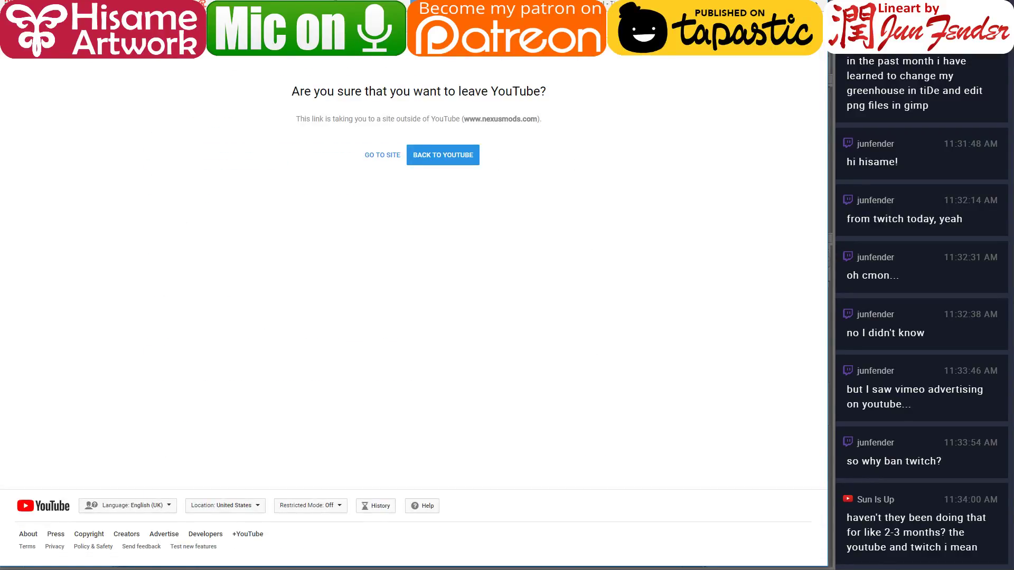
left_click(385, 157)
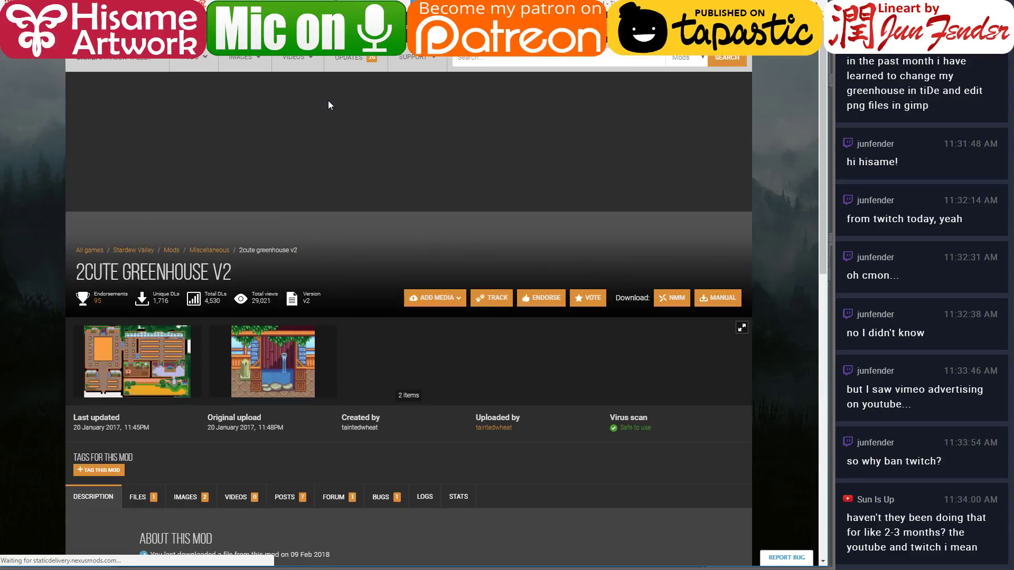
type("s")
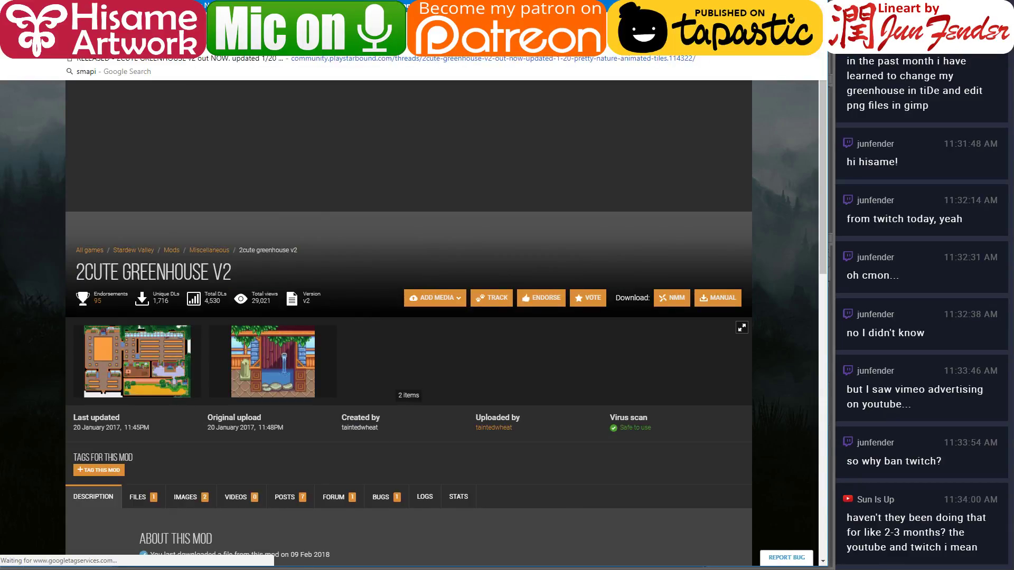
left_click(422, 359)
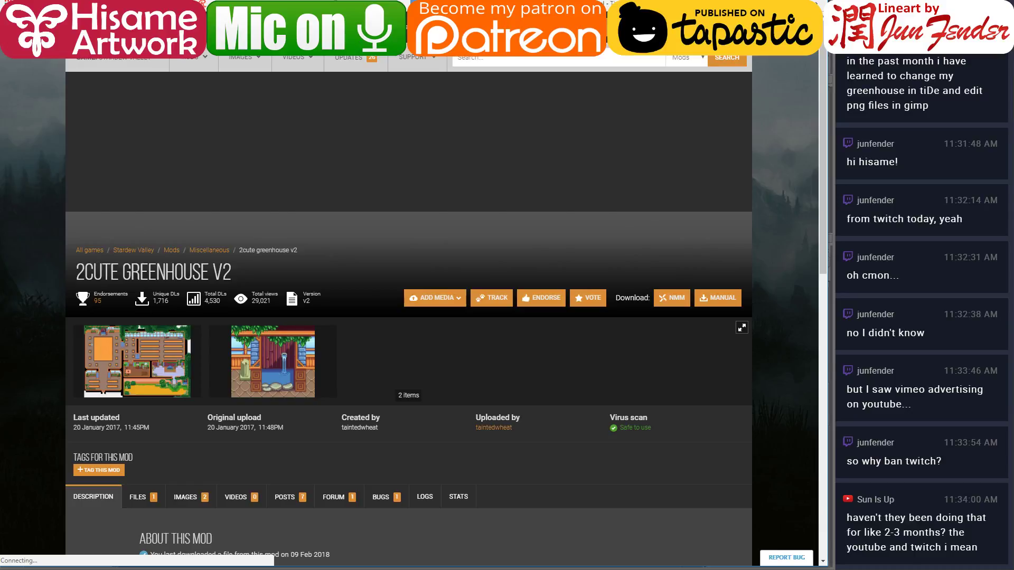
key("alt+Tab")
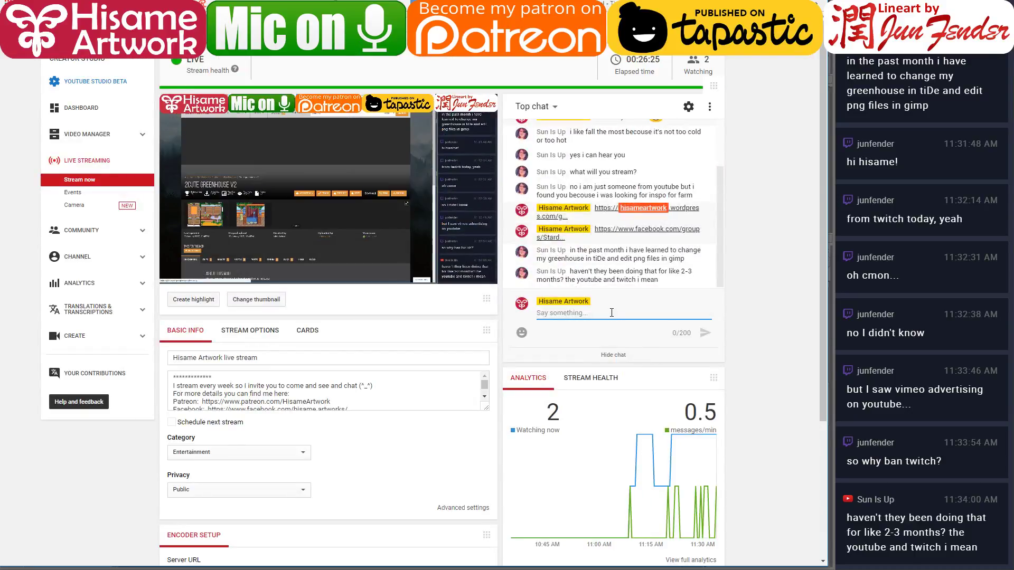
key("ctrl+v")
key("Return")
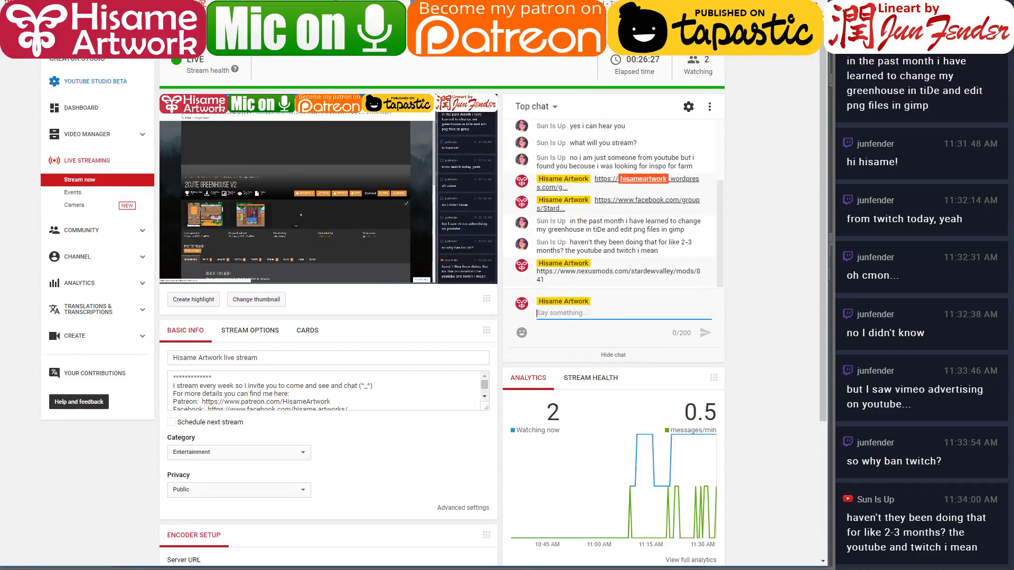
Return to the 2cute greenhouse v2 mod page, view its map image enlarged and close it
key("alt+Tab")
scroll(405, 367, "down", 4)
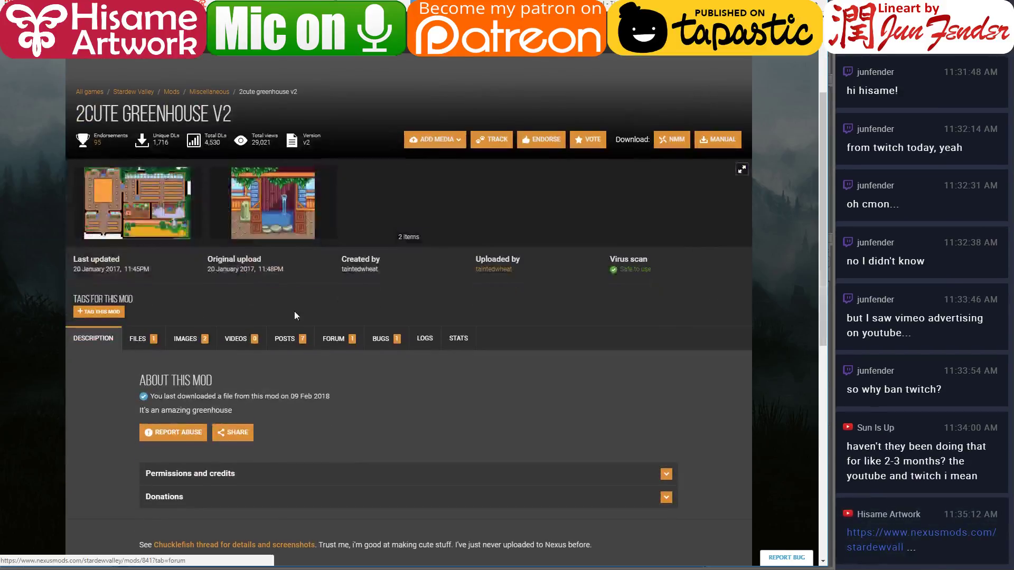
left_click(159, 205)
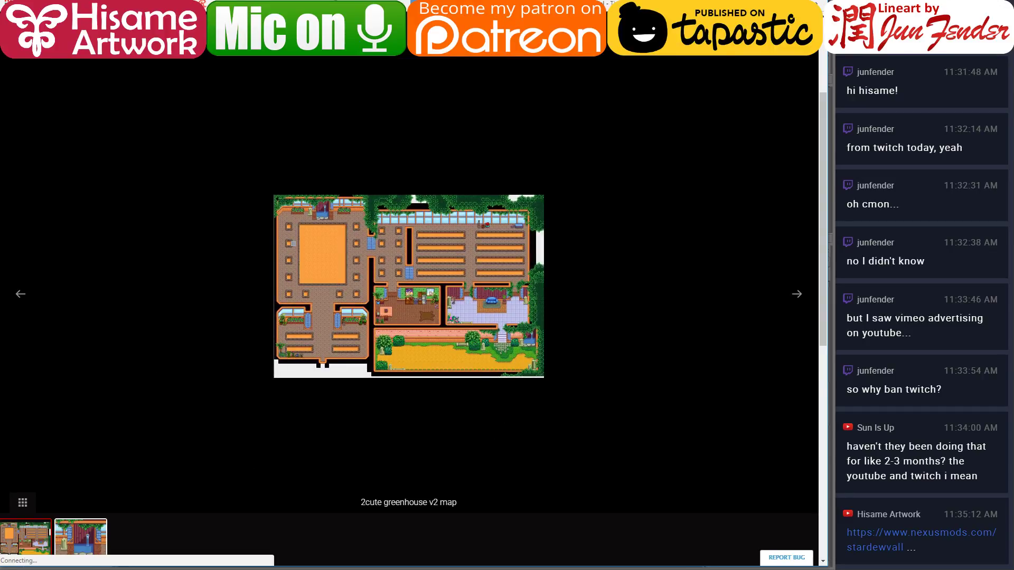
key("Escape")
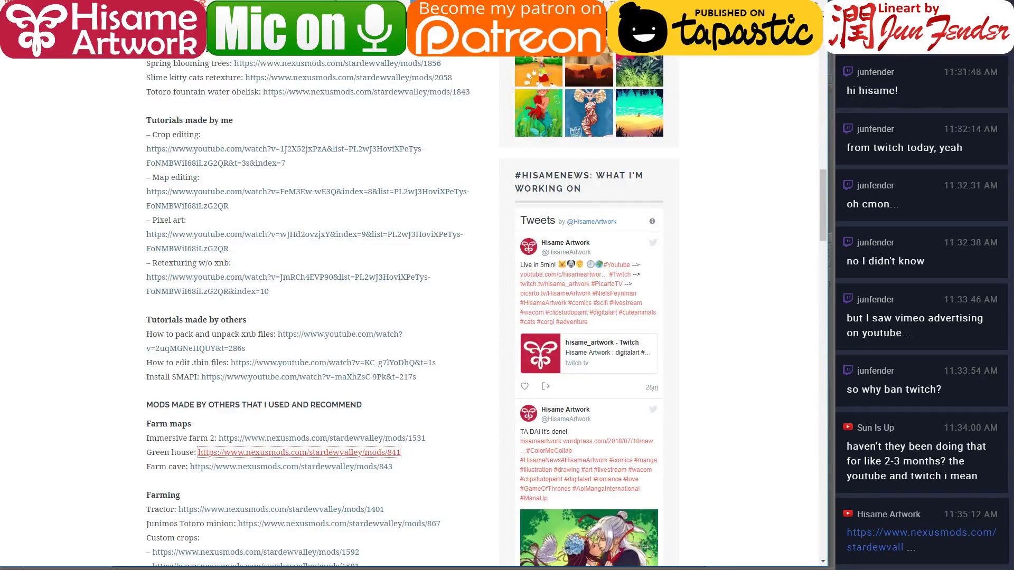
Switch back to Clip Studio Paint and fill the cheese wedge in panel 6's basket with bright yellow (49, 100, 100)
key("alt+Tab")
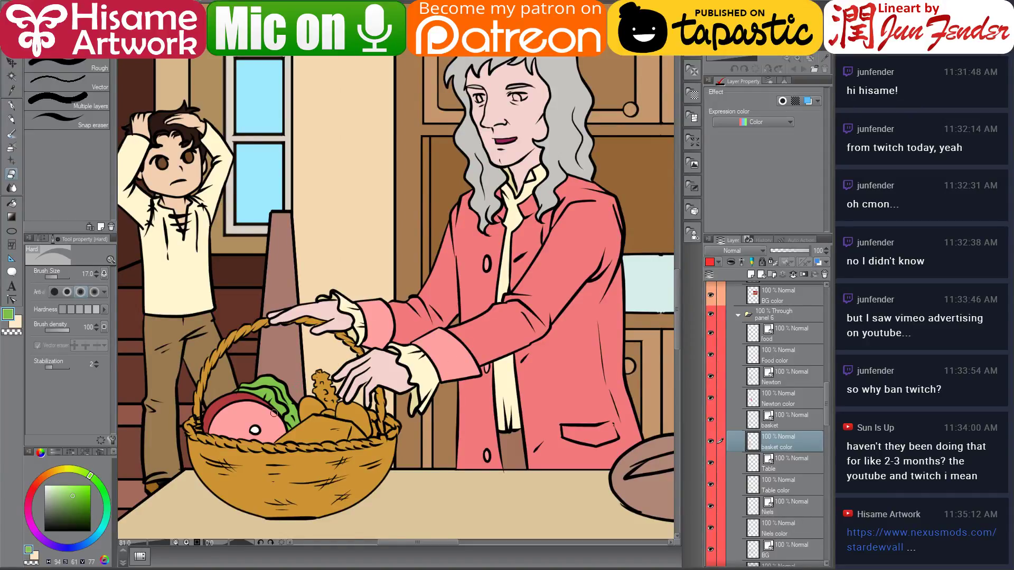
scroll(257, 500, "up", 2)
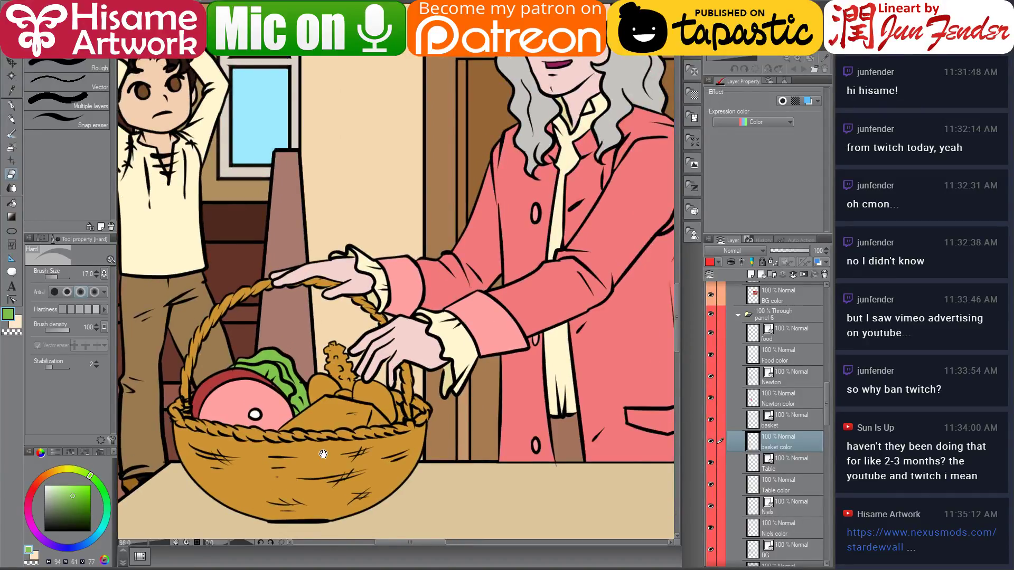
left_click_drag(328, 453, 347, 445)
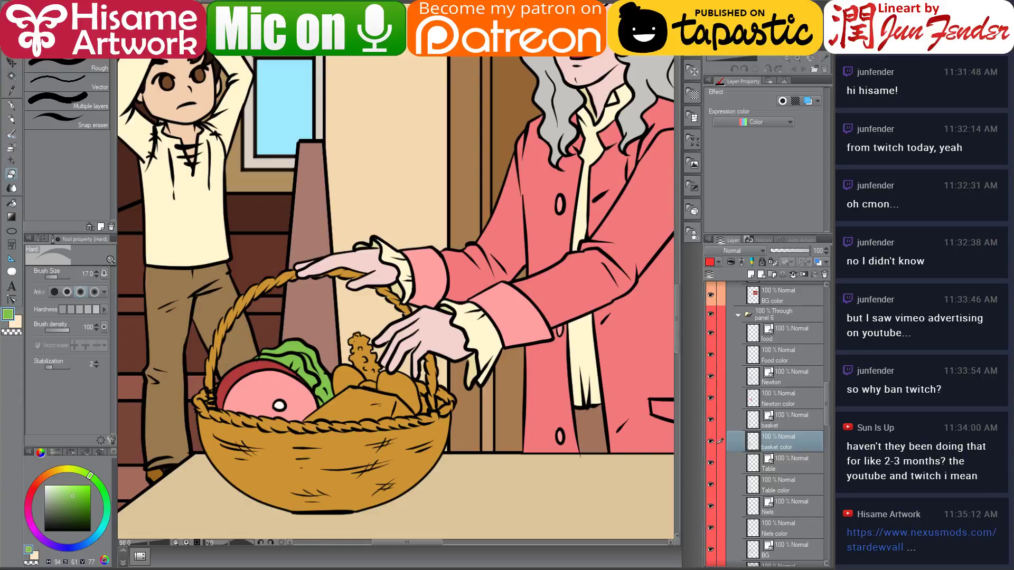
left_click(11, 203)
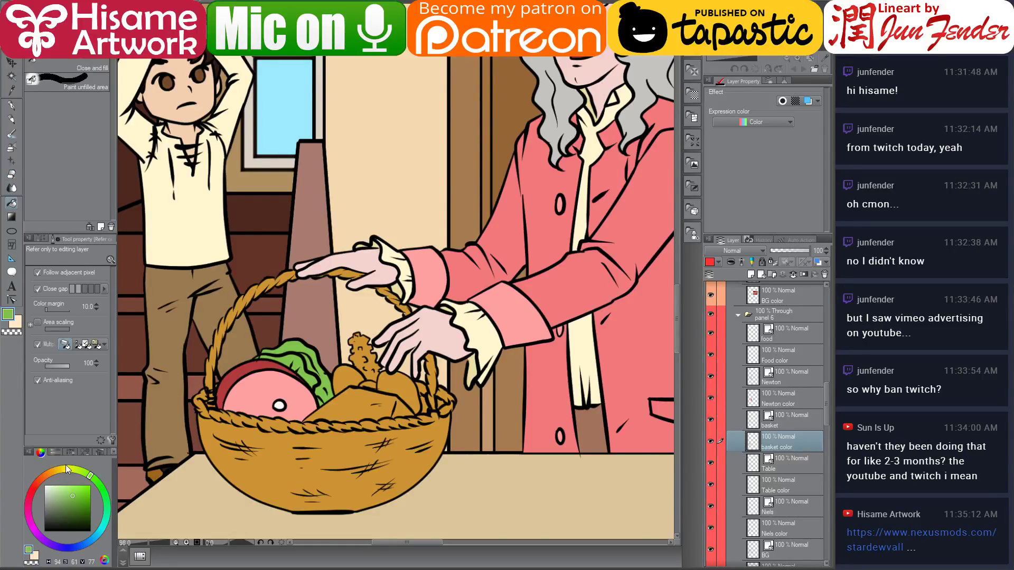
left_click(59, 468)
left_click(90, 484)
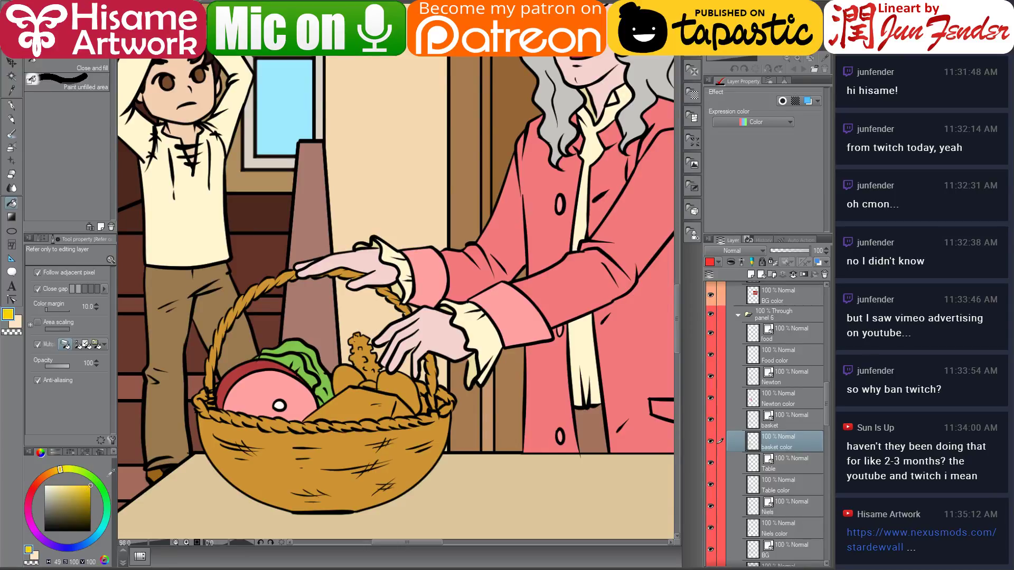
left_click(397, 396)
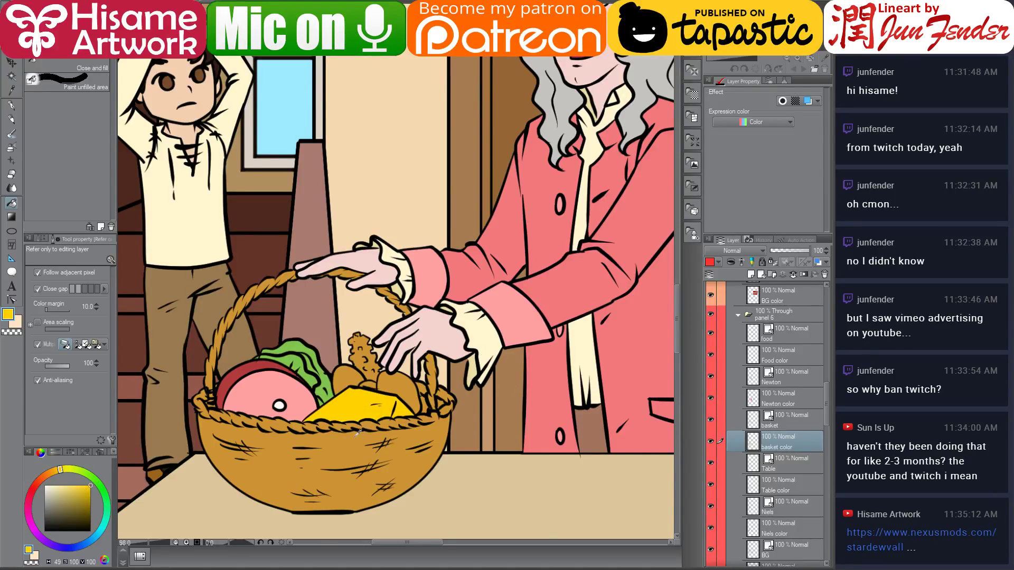
Paint paler yellow (49, 59, 100) along the edges of the cheese's large face with the G-pen at size 17
scroll(357, 433, "up", 4)
left_click(71, 487)
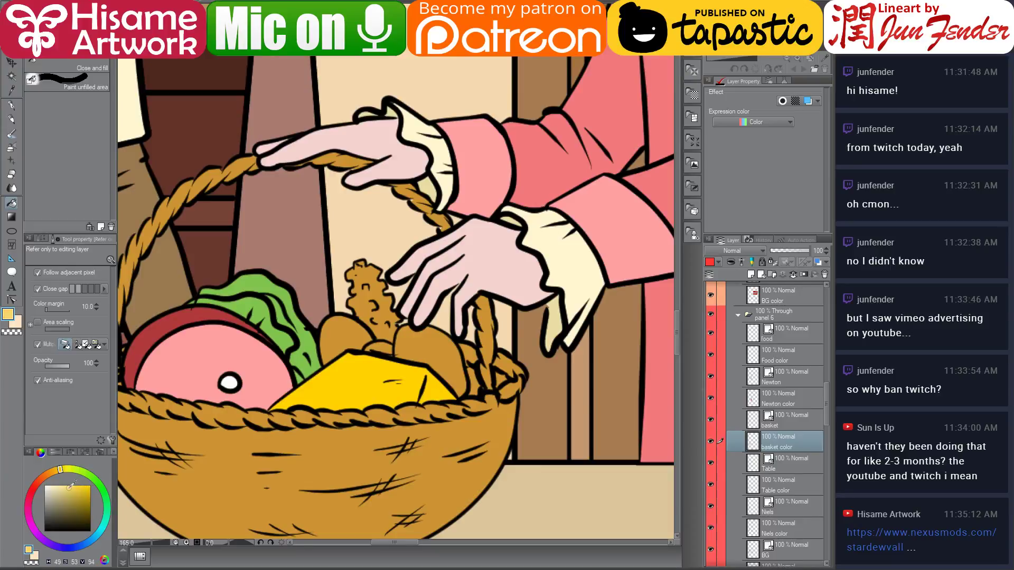
left_click(72, 485)
left_click(11, 105)
scroll(393, 380, "up", 1)
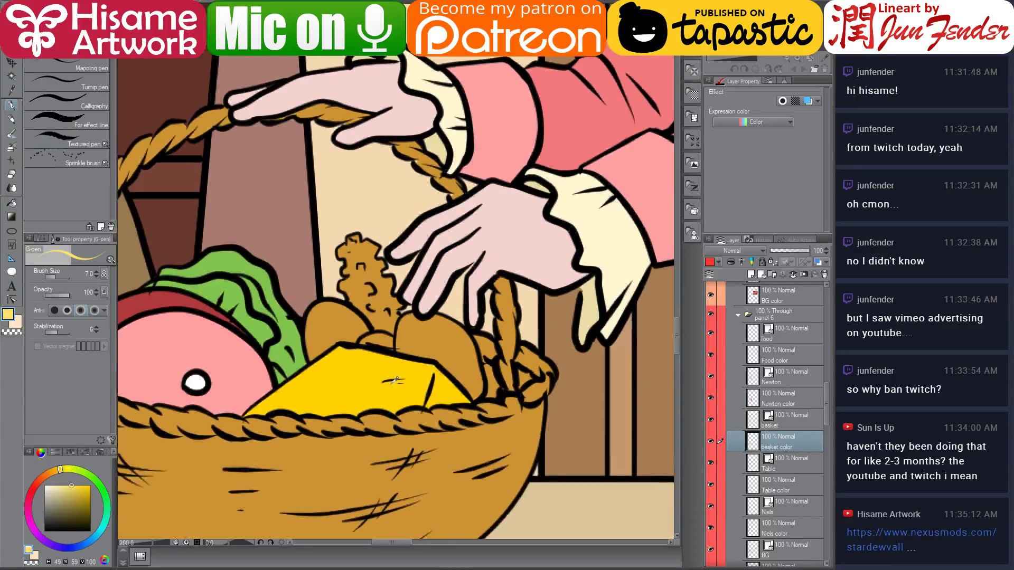
scroll(395, 381, "up", 1)
key("bracketright")
key("bracketright")
key("bracketright")
key("bracketright")
key("bracketright")
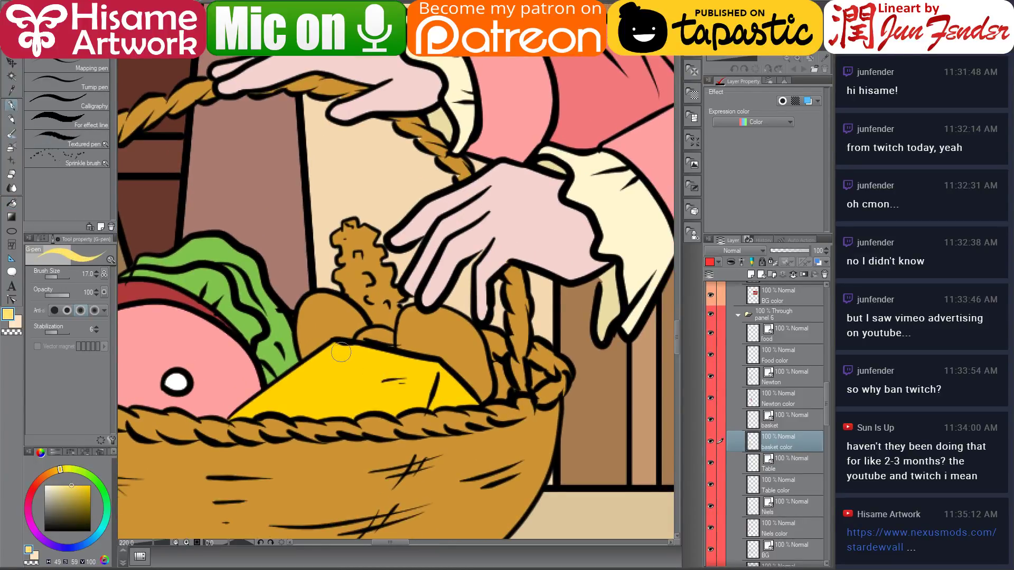
mouse_move(341, 352)
left_mouse_down()
mouse_move(468, 380)
mouse_move(433, 366)
mouse_move(413, 404)
mouse_move(249, 410)
left_mouse_up()
Cover the rest of the cheese's large face in pale yellow with the G-pen, using sizes from 12 to 25
key("bracketleft")
key("bracketleft")
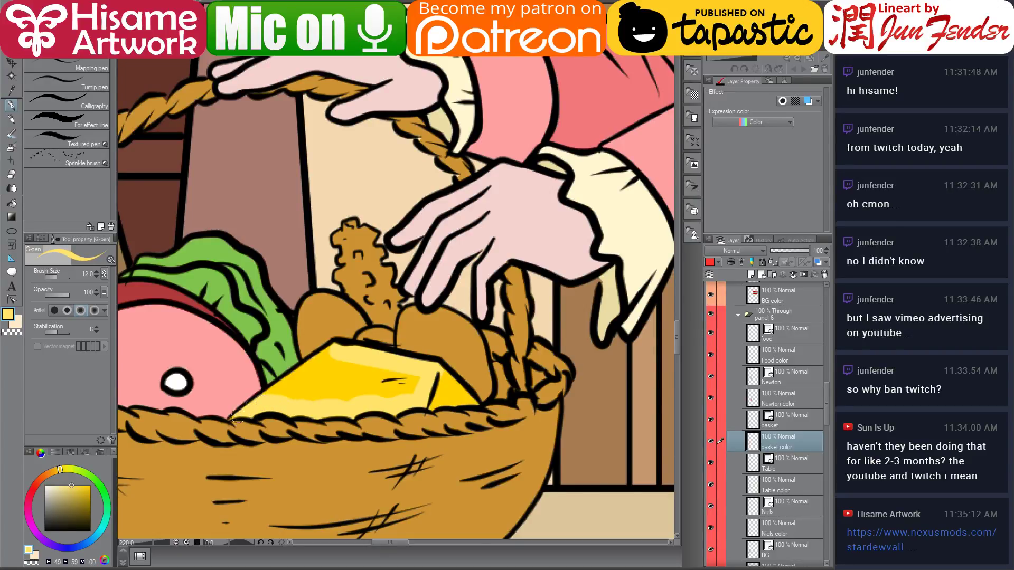
mouse_move(259, 404)
left_mouse_down()
mouse_move(336, 346)
mouse_move(291, 395)
mouse_move(345, 371)
mouse_move(329, 372)
mouse_move(406, 382)
mouse_move(389, 391)
mouse_move(299, 399)
mouse_move(415, 370)
mouse_move(408, 380)
mouse_move(355, 359)
left_mouse_up()
key("bracketright")
key("bracketright")
key("bracketright")
key("bracketright")
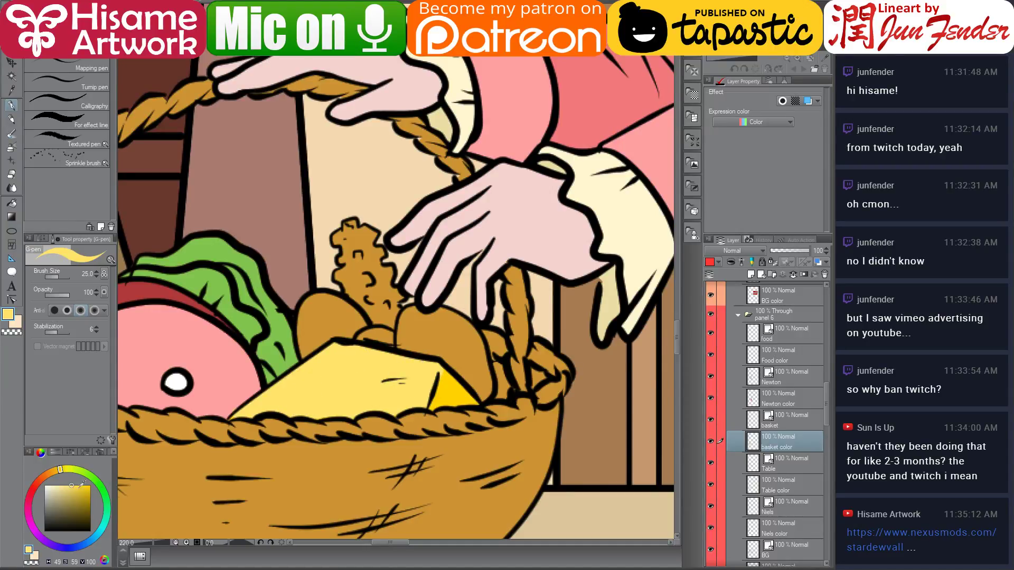
Fill the three eggs in the basket with white and the knobbly food behind them with light cream (49, 17, 100)
left_click(45, 485)
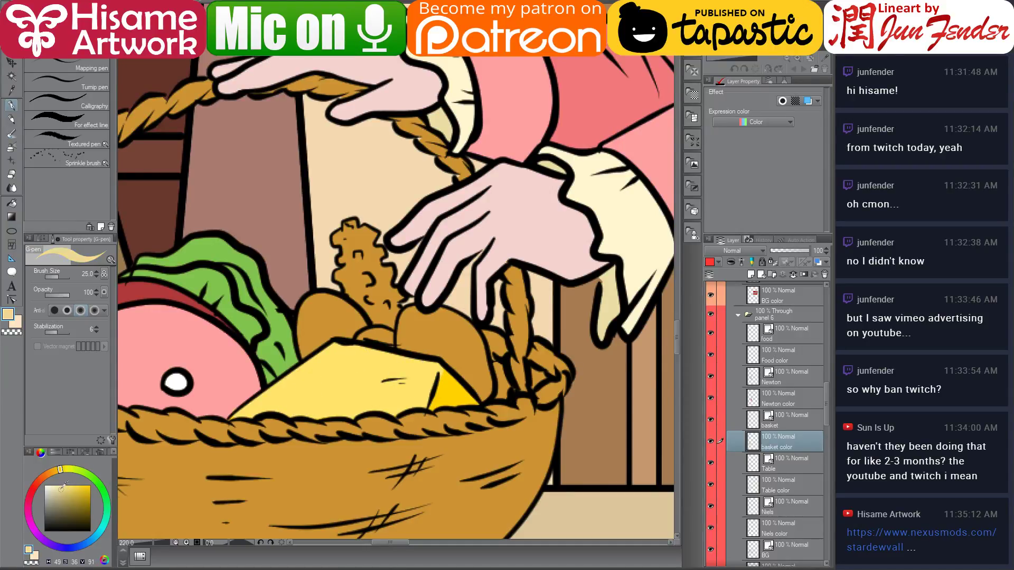
left_click(11, 204)
left_click(317, 303)
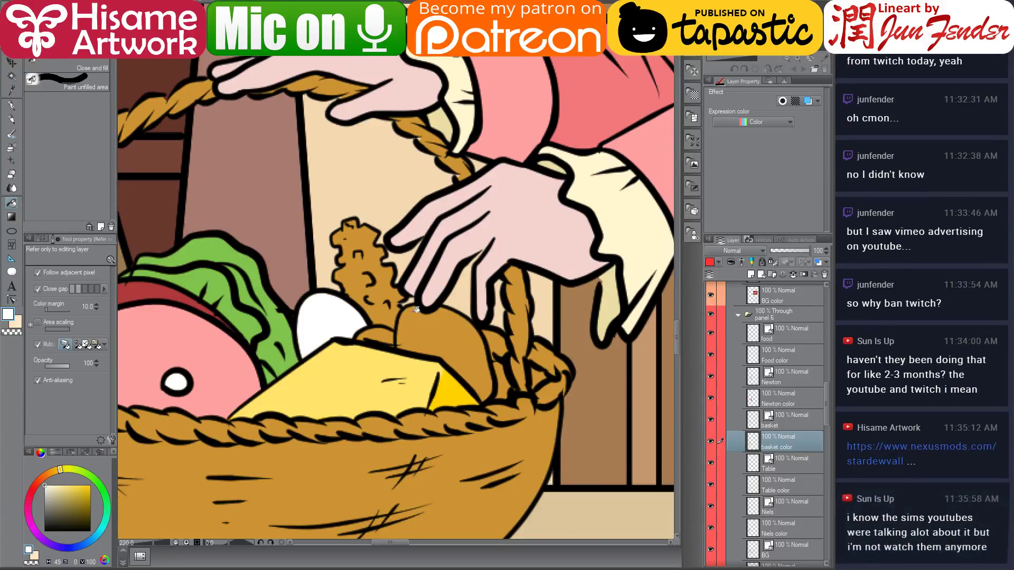
left_click(445, 319)
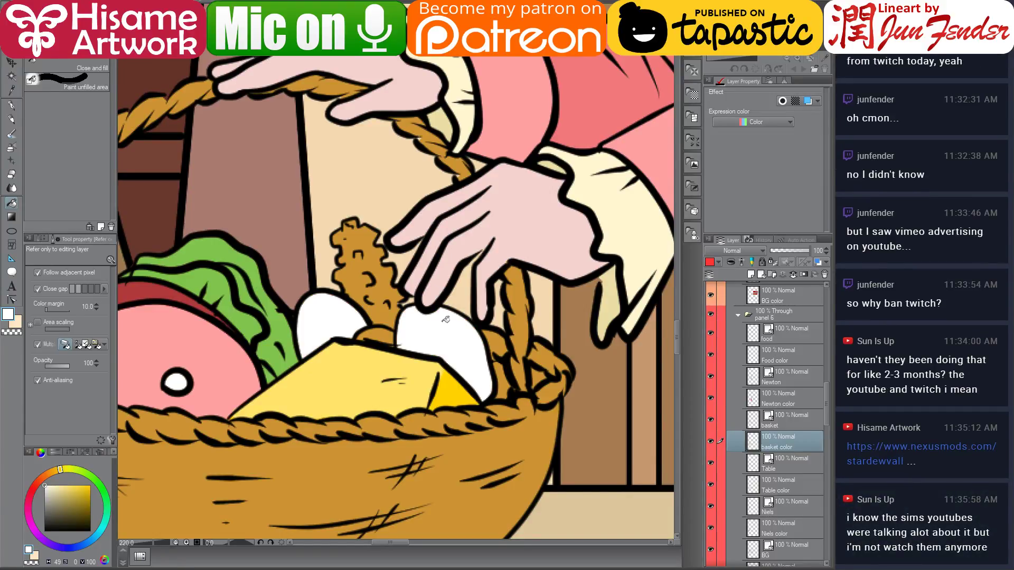
left_click(383, 338)
left_click(52, 485)
left_click(360, 276)
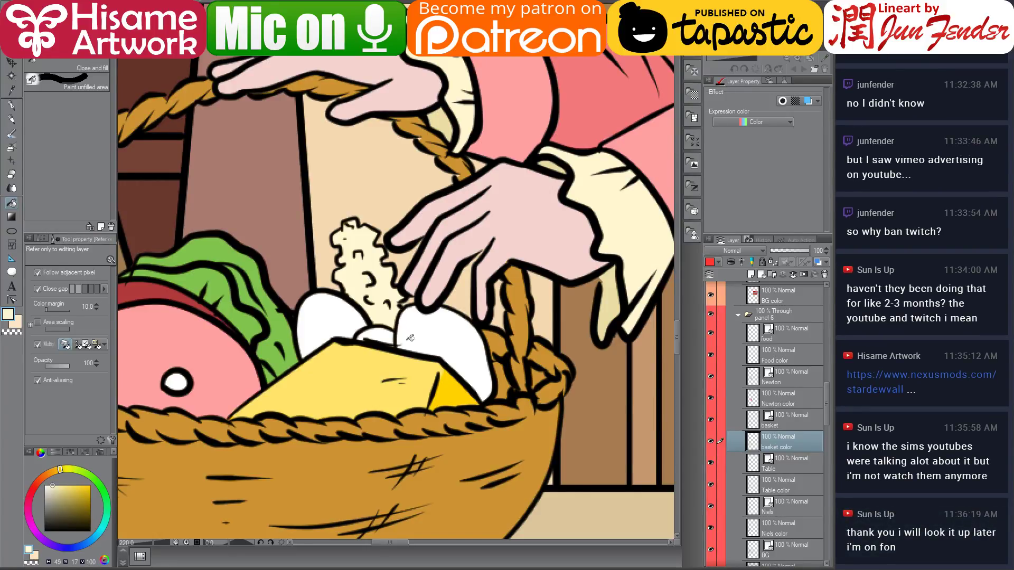
Fill the basket's inner gaps beside the eggs with a darker, saturated version of the basket brown (38, 100, 70)
scroll(411, 337, "down", 5)
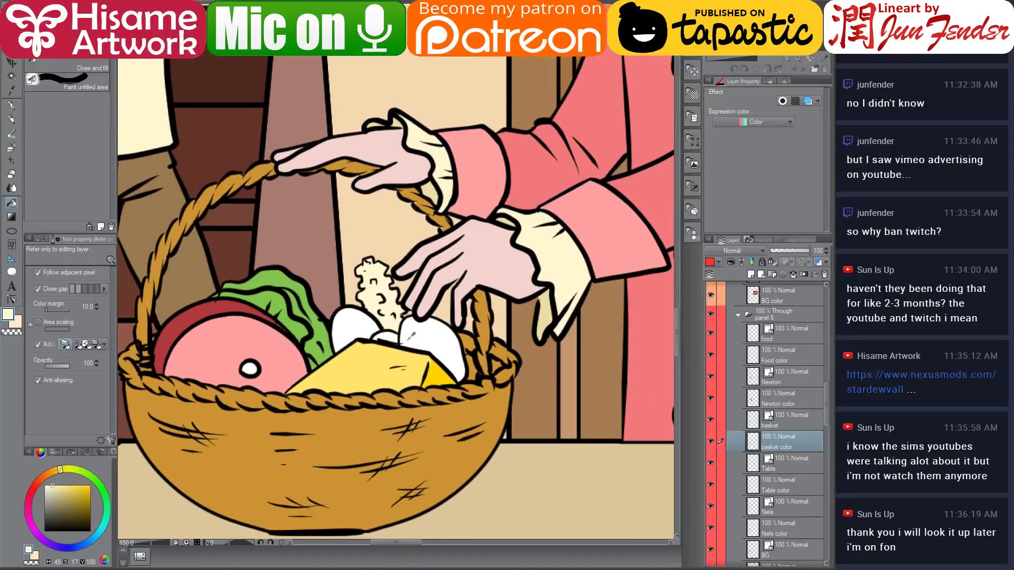
left_click_drag(468, 311, 457, 350)
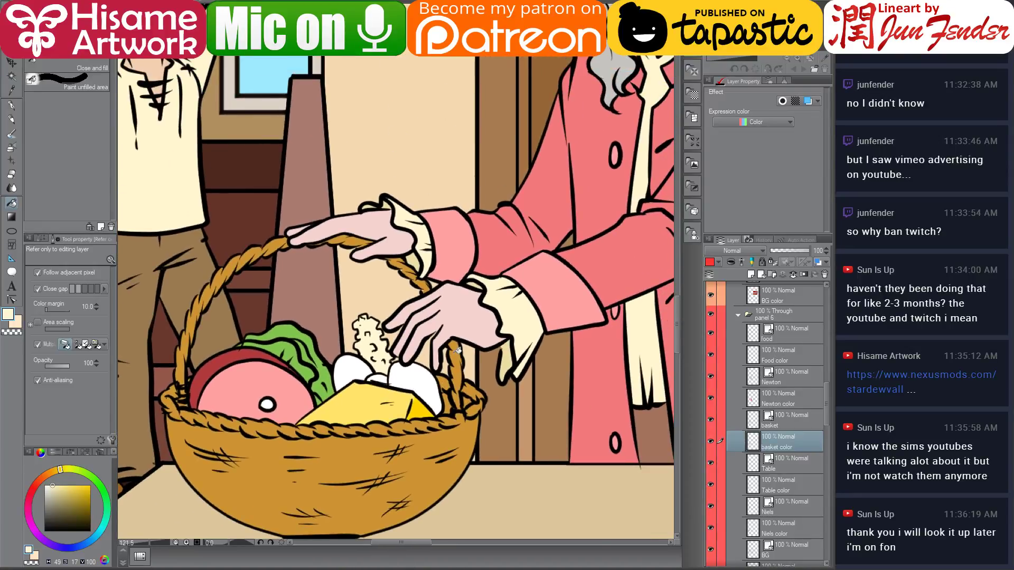
scroll(458, 349, "up", 4)
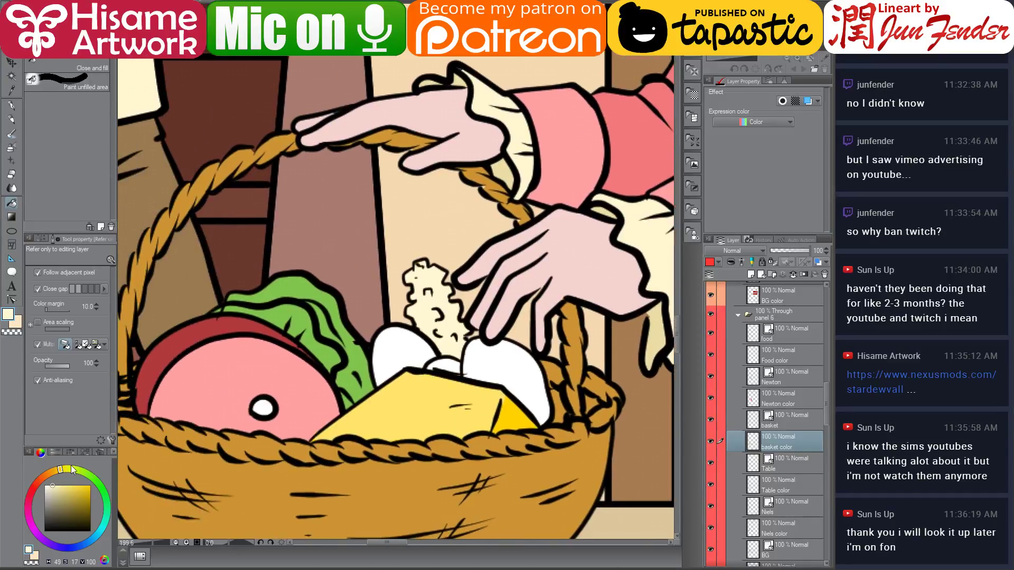
left_click(231, 475, "alt")
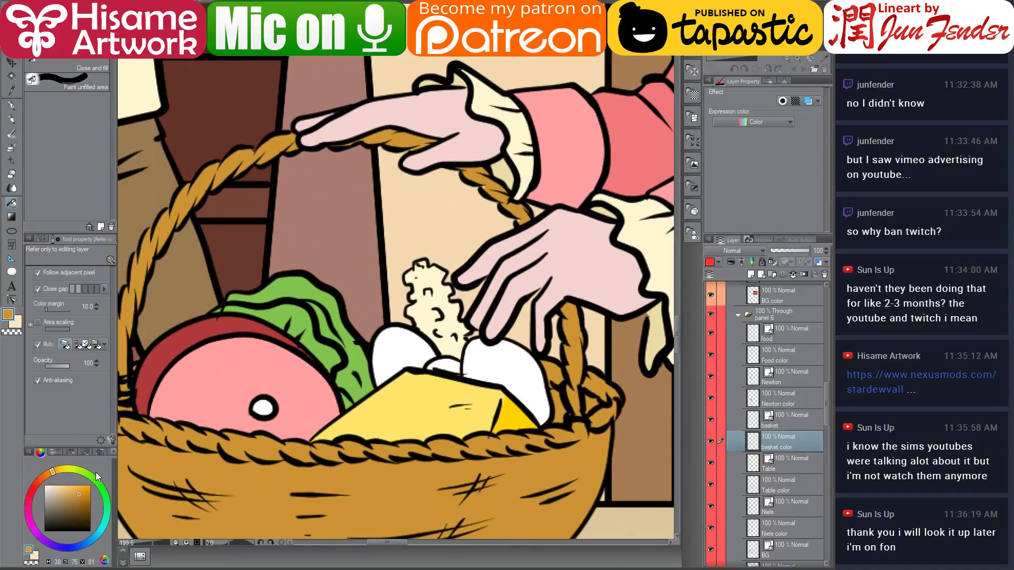
left_click_drag(79, 494, 90, 499)
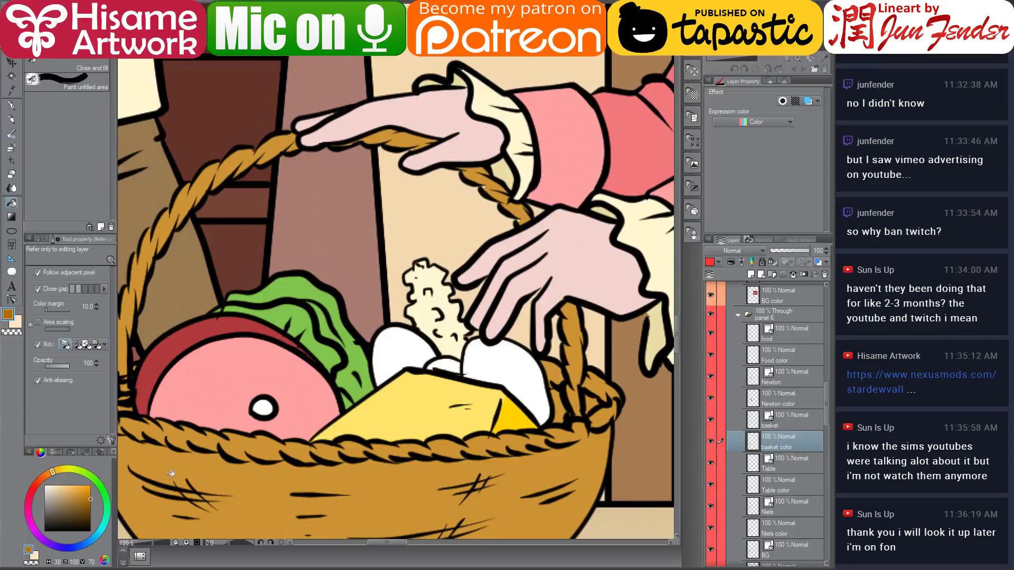
left_click(562, 404)
mouse_move(590, 395)
left_mouse_down()
mouse_move(595, 410)
mouse_move(587, 400)
left_mouse_up()
scroll(361, 400, "down", 4)
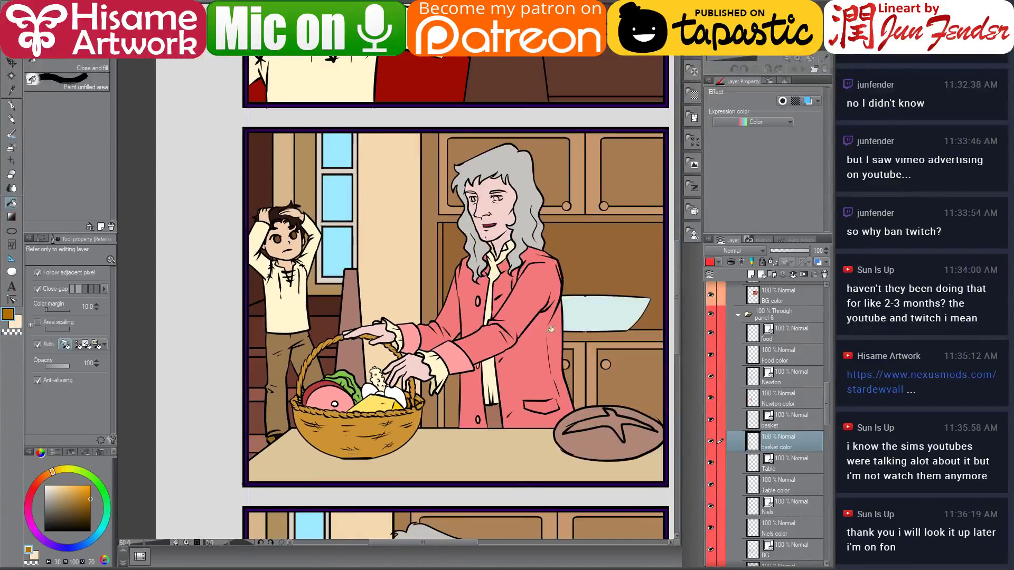
Pick the basket color layer in Folder 7 from the neighboring panel's basket and load its contents as a selection
left_click_drag(605, 312, 440, 318)
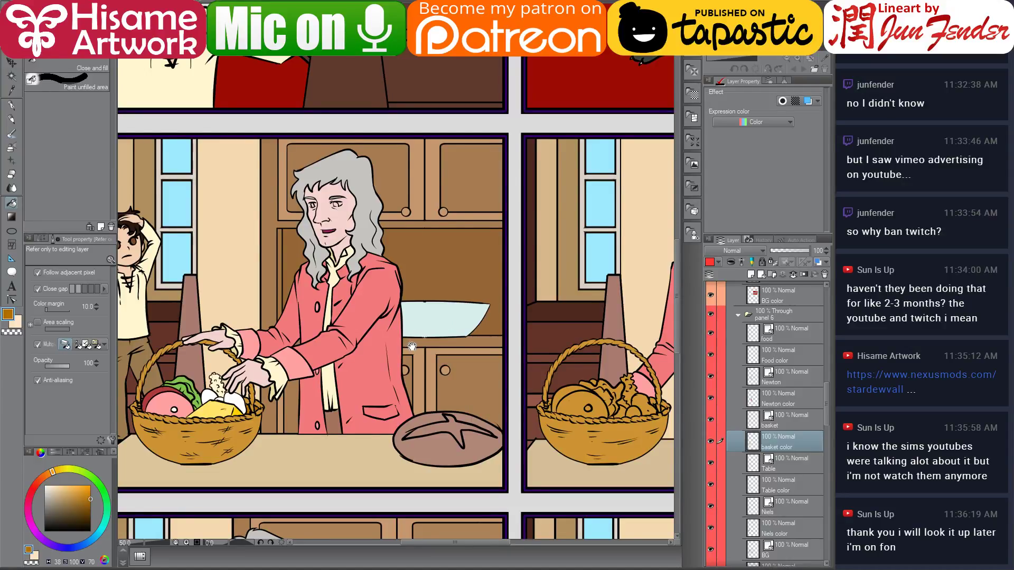
scroll(412, 346, "down", 2)
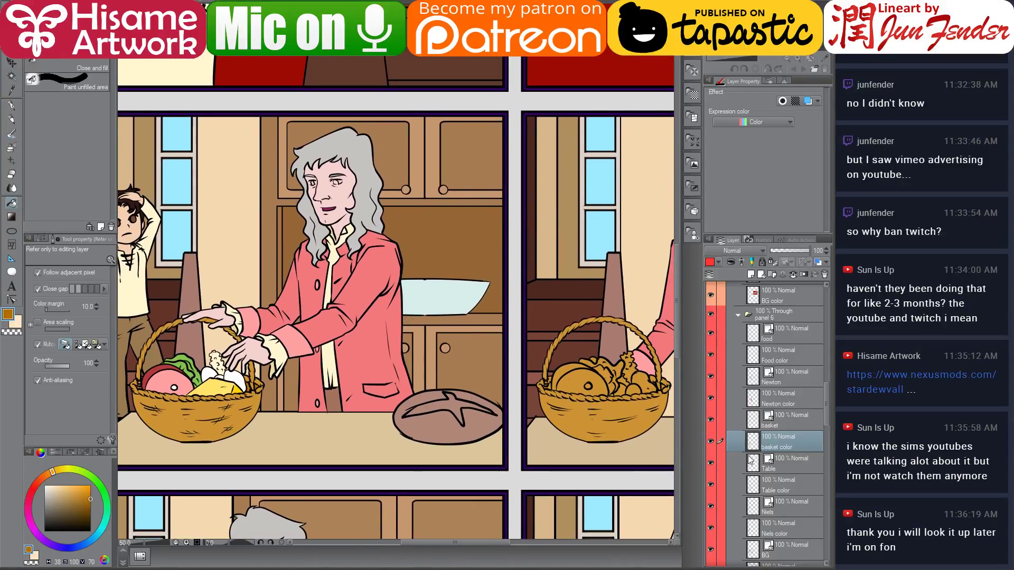
key("o")
left_click(618, 424)
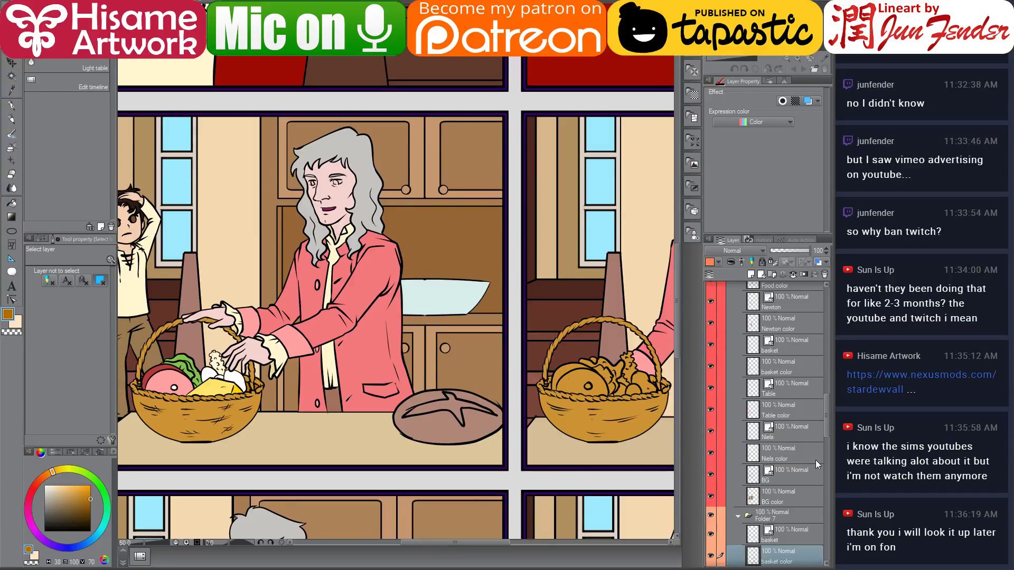
scroll(805, 515, "down", 1)
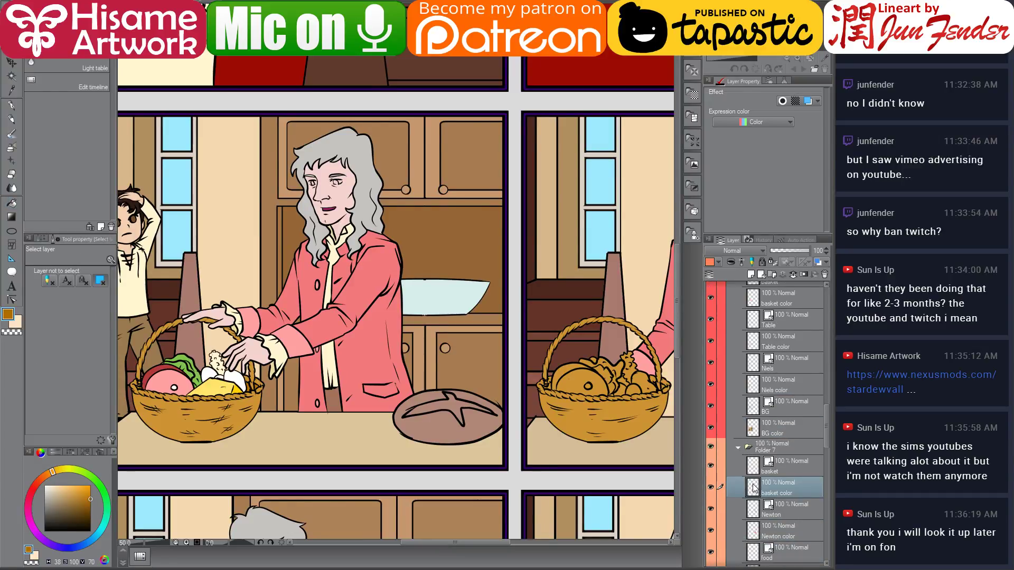
left_click(750, 488, "ctrl")
Fill the ham in the neighboring panel's basket with pink, its rind with dark red and its bone with white, sampled from panel 6
left_click(10, 203)
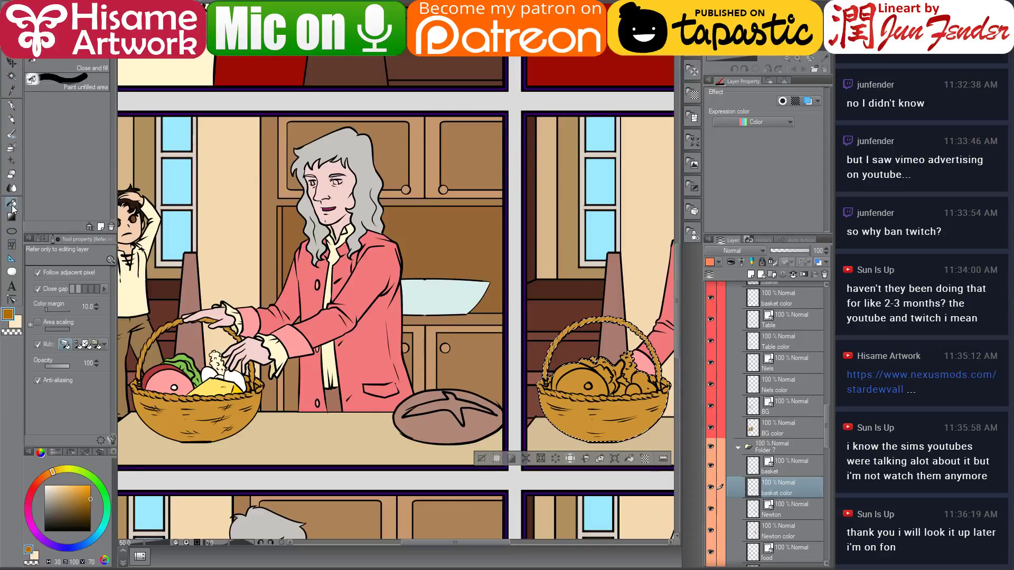
left_click(161, 374, "alt")
left_click(581, 377)
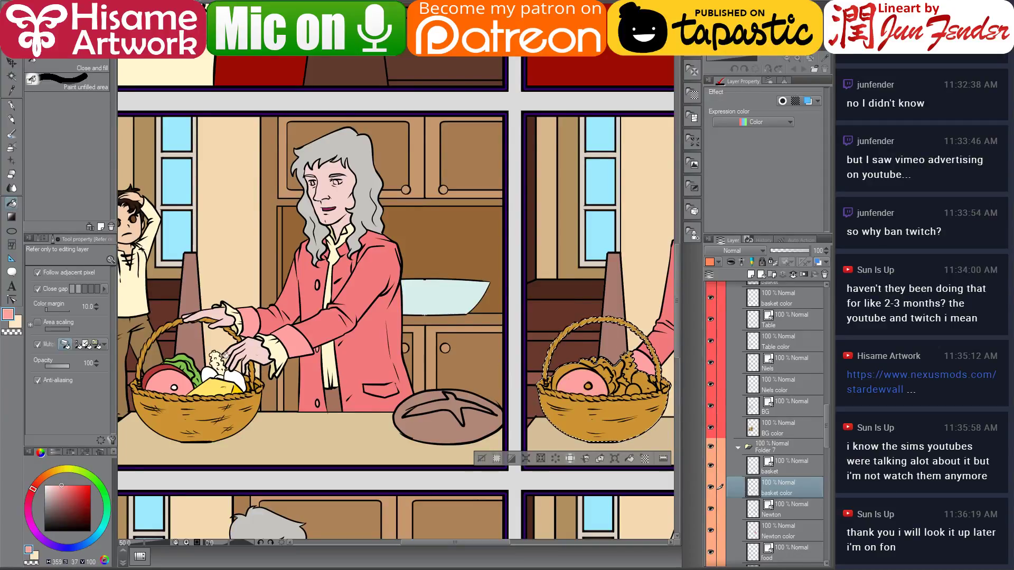
left_click(183, 364, "alt")
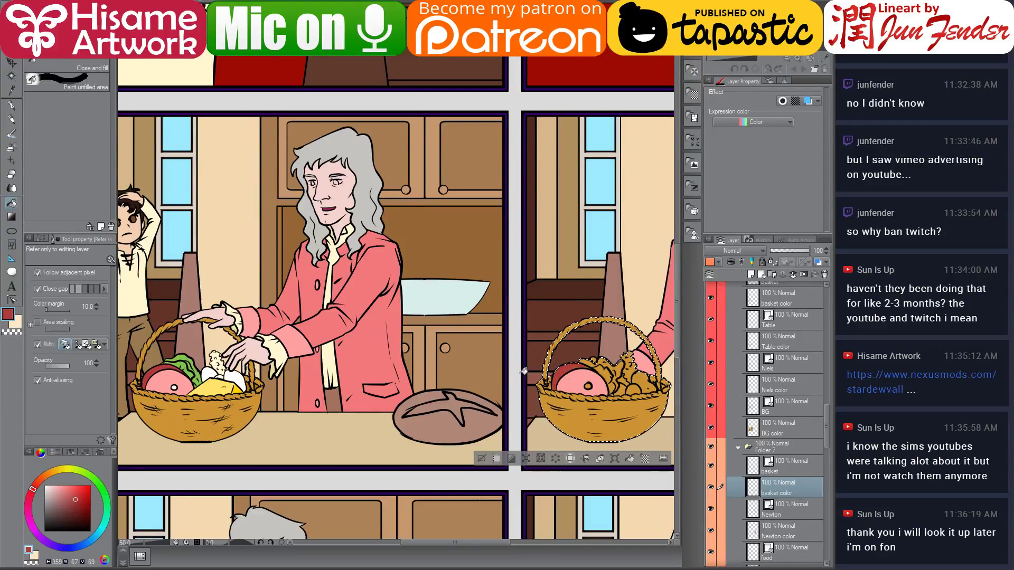
left_click(174, 386, "alt")
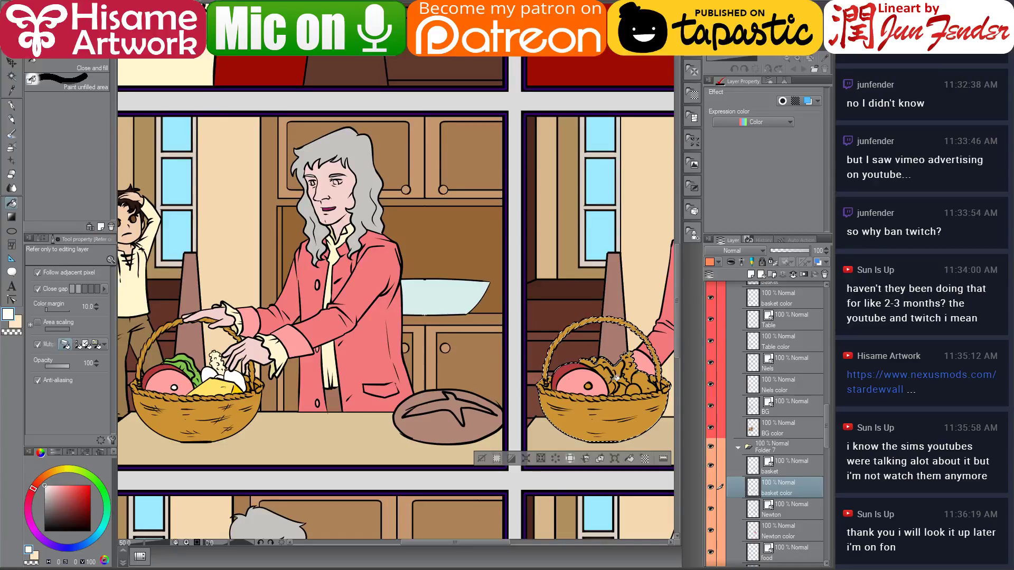
left_click(589, 386)
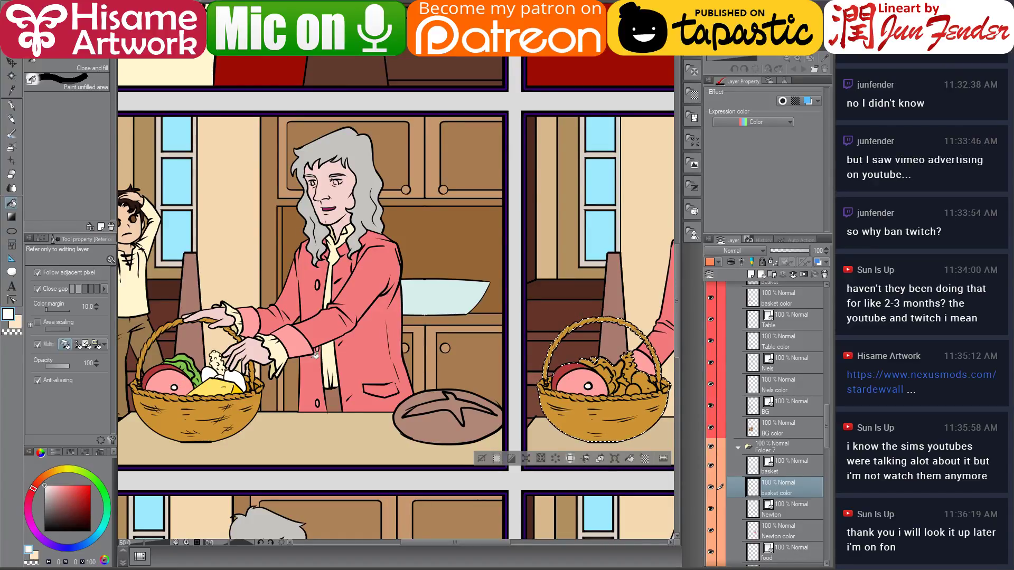
left_click(210, 385, "alt")
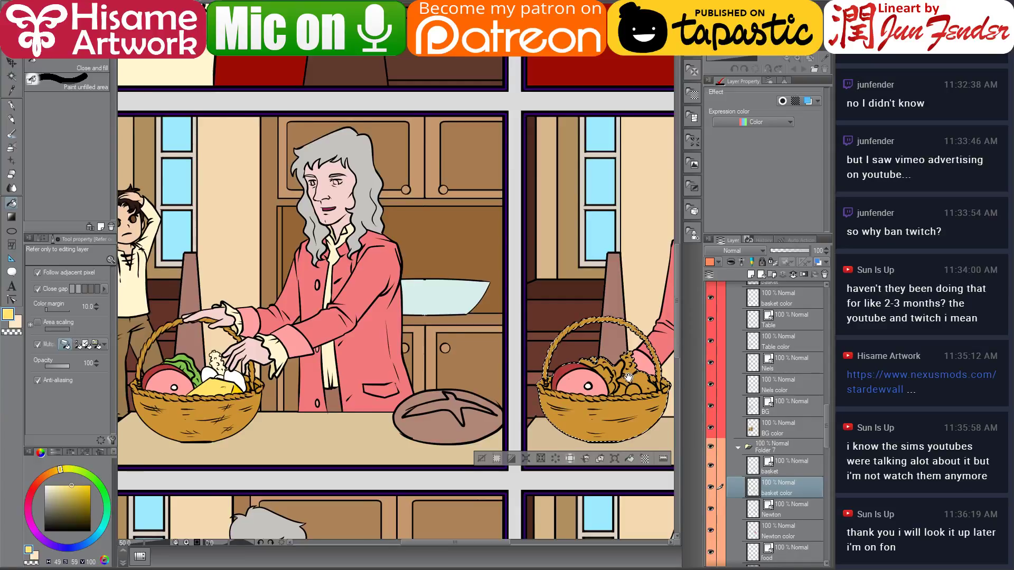
left_click_drag(320, 336, 283, 312)
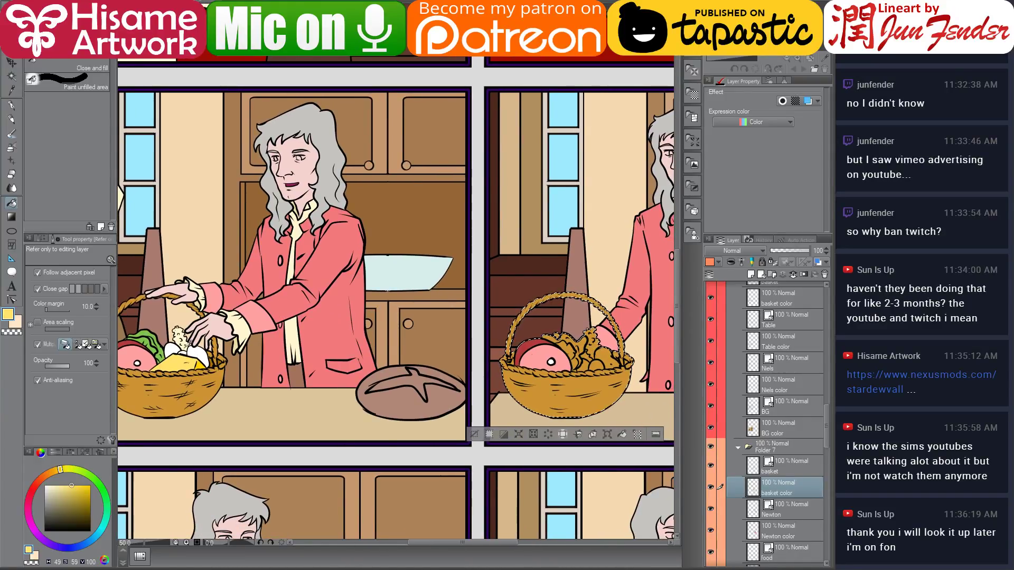
scroll(189, 344, "up", 1)
scroll(196, 350, "down", 1)
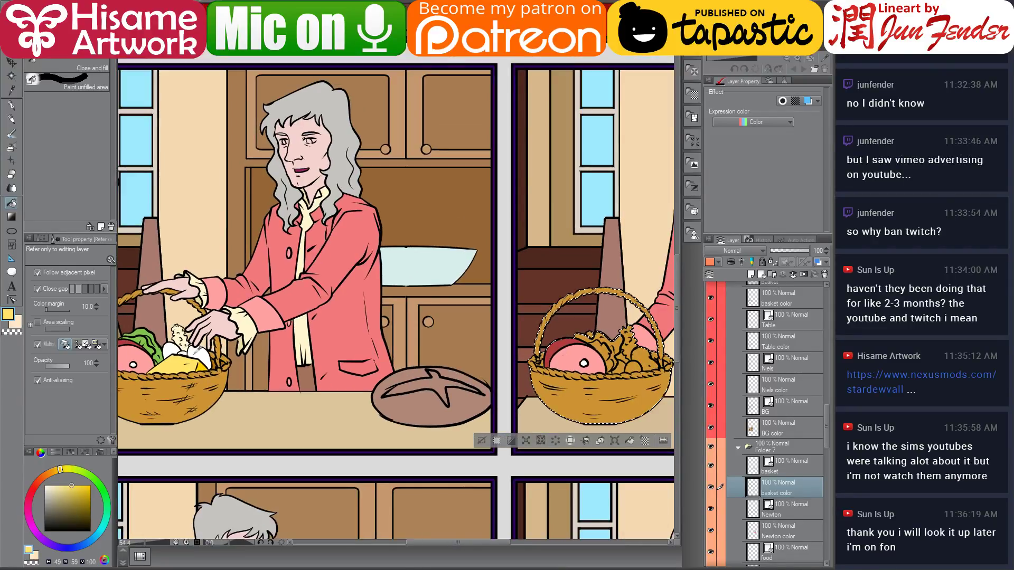
left_click(197, 352, "alt")
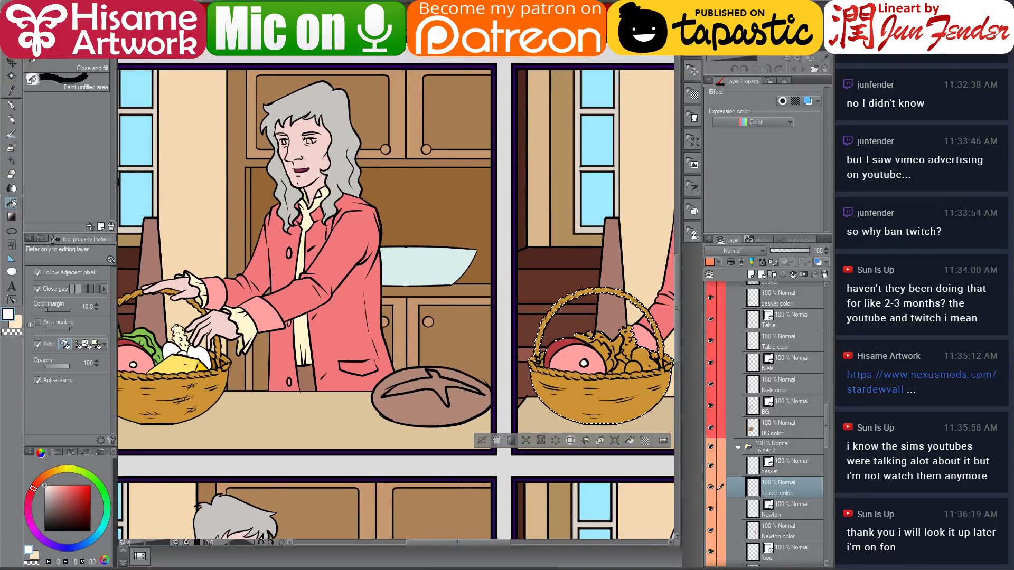
Switch to the web browser, search for "turnip wiki" in a new tab, and open the Wikipedia article on turnips
mouse_move(314, 569)
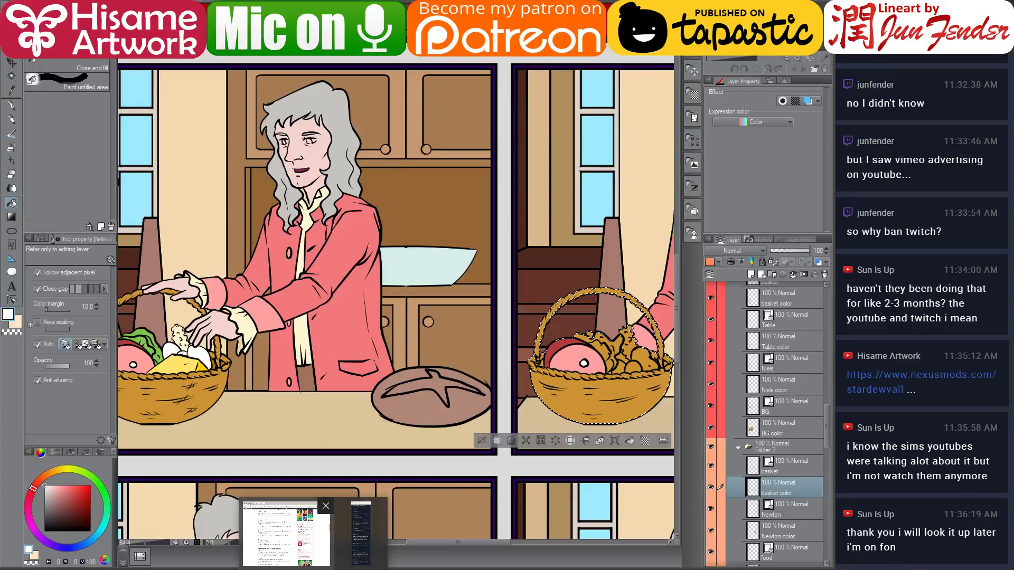
left_click(286, 526)
key("ctrl+t")
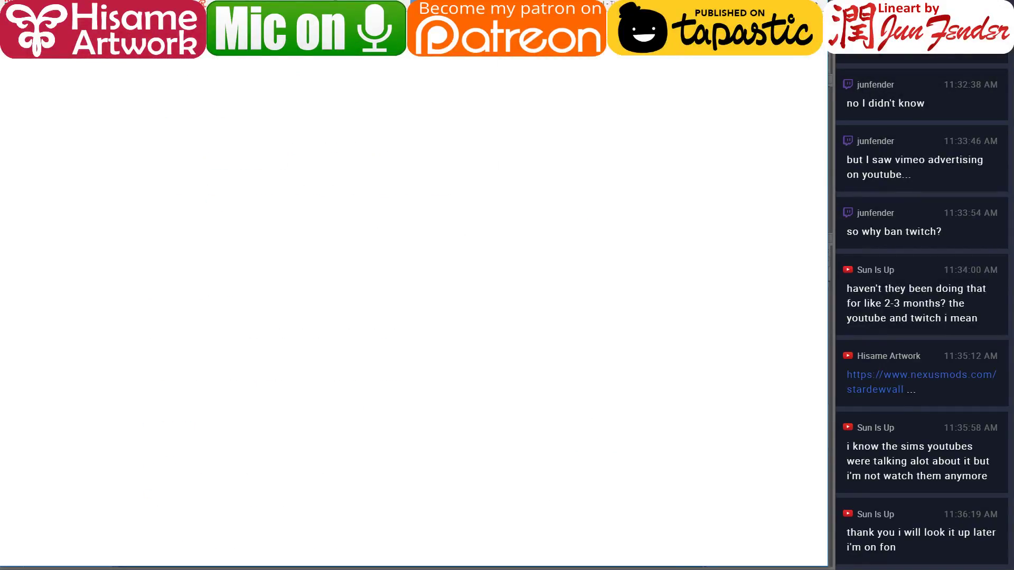
type("turnip wiki")
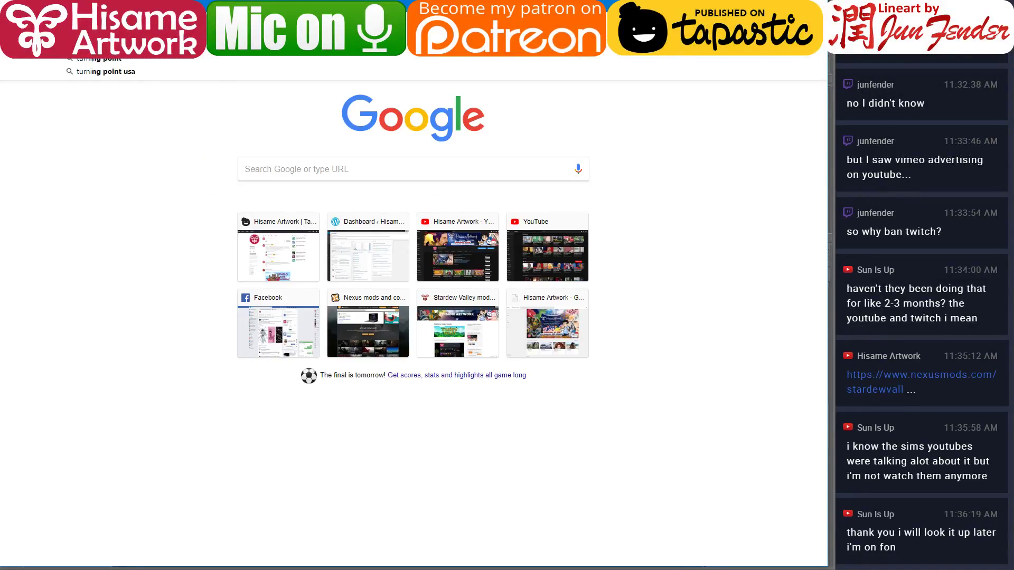
key("Return")
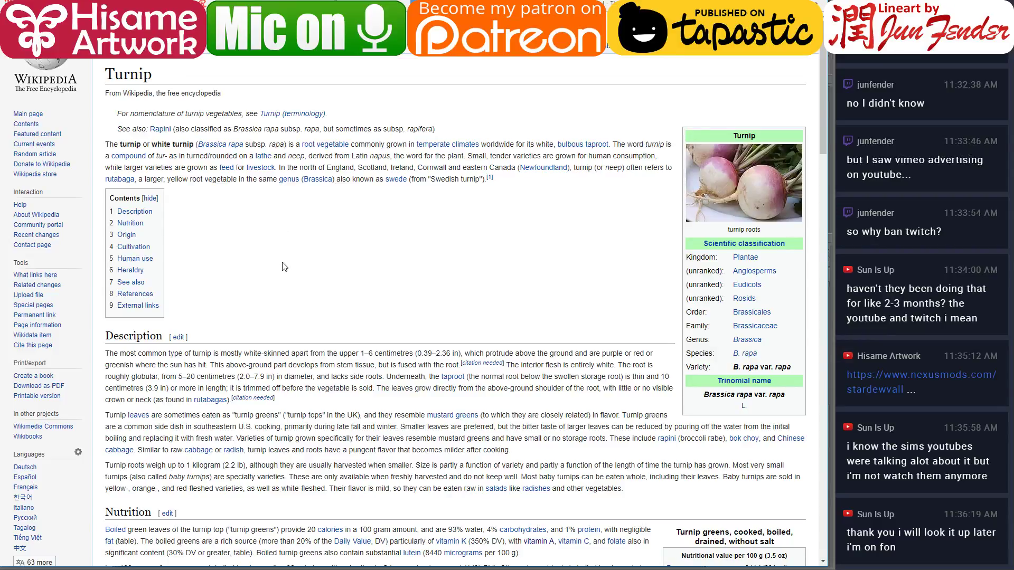
Examine the Cultivation section of the turnip article
scroll(285, 266, "down", 1)
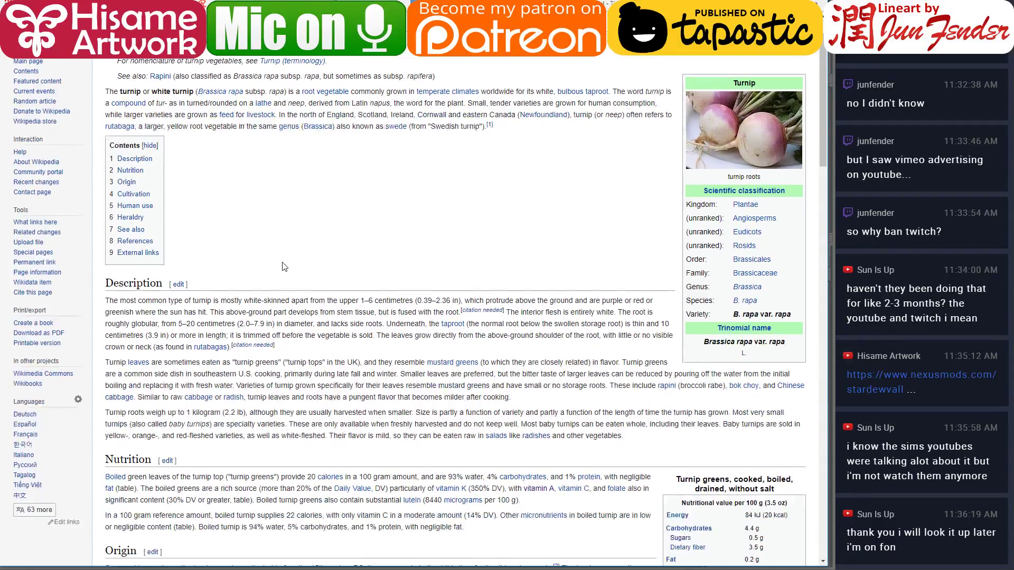
left_click(132, 194)
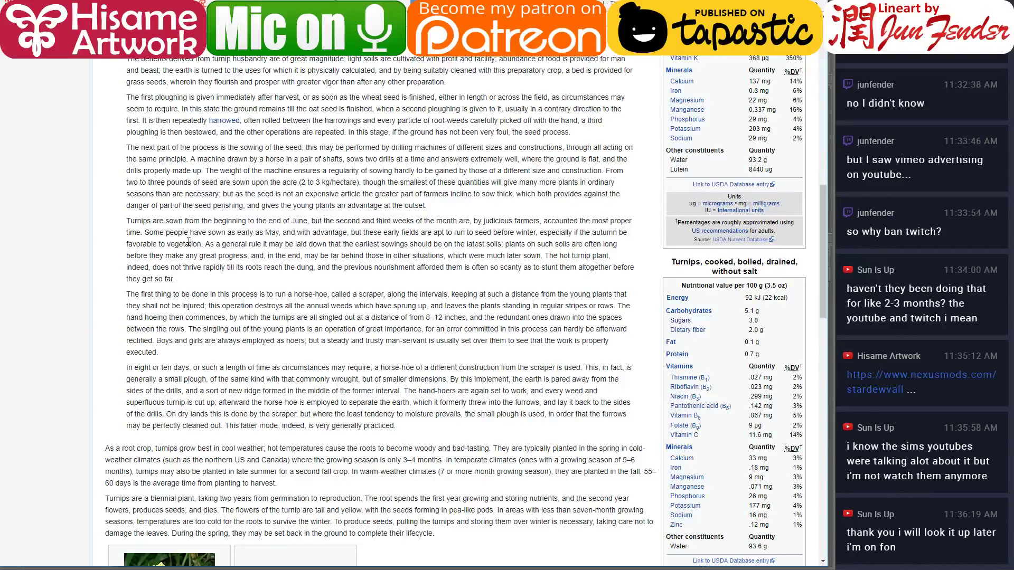
scroll(216, 326, "down", 2)
scroll(216, 325, "up", 4)
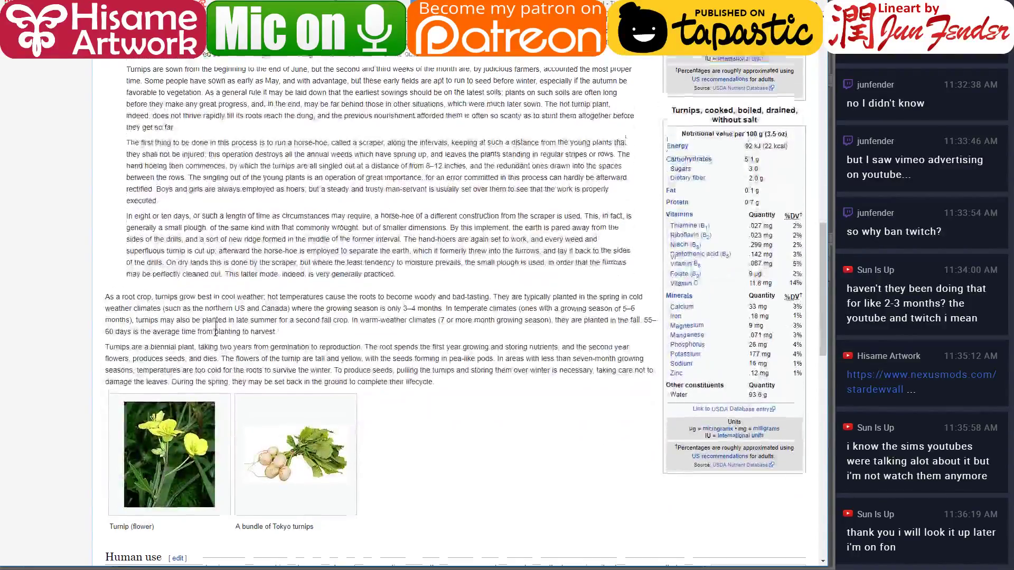
scroll(209, 515, "down", 2)
Search the web for turnip cultivation history and expand the related question "Where did turnip originate?"
key("ctrl+l")
type("turnip")
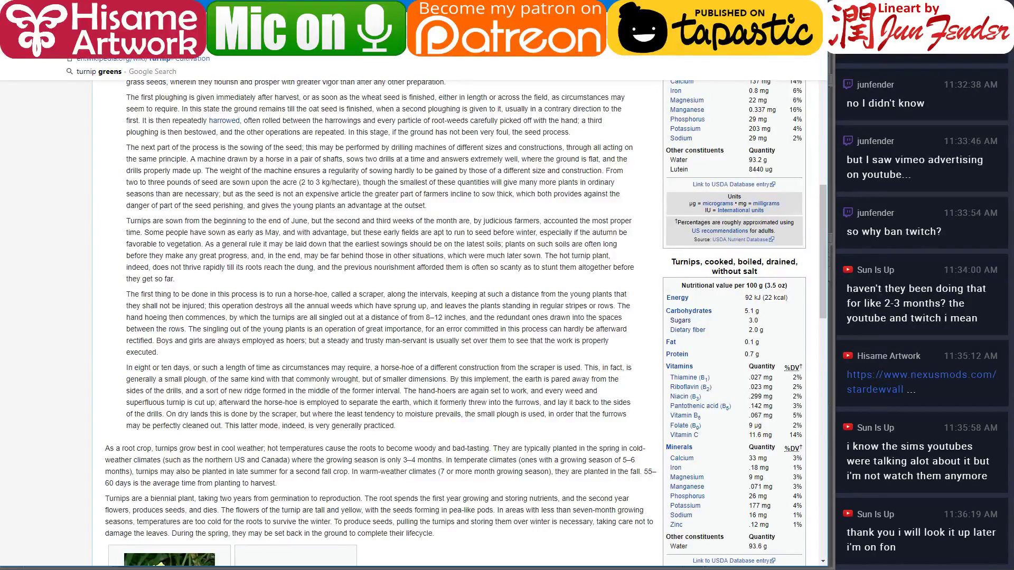
type(" cultiv")
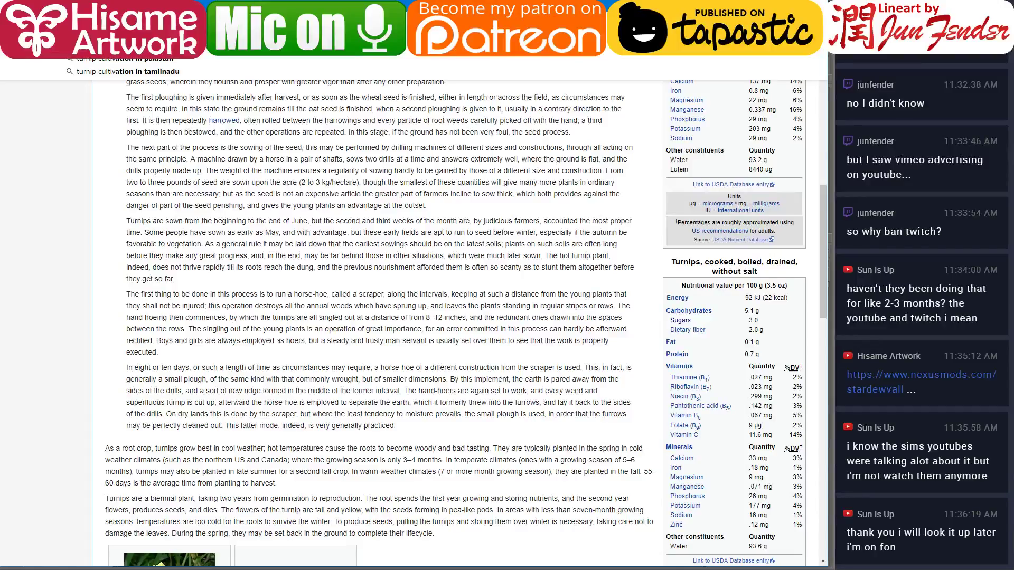
type("ation")
key("Escape")
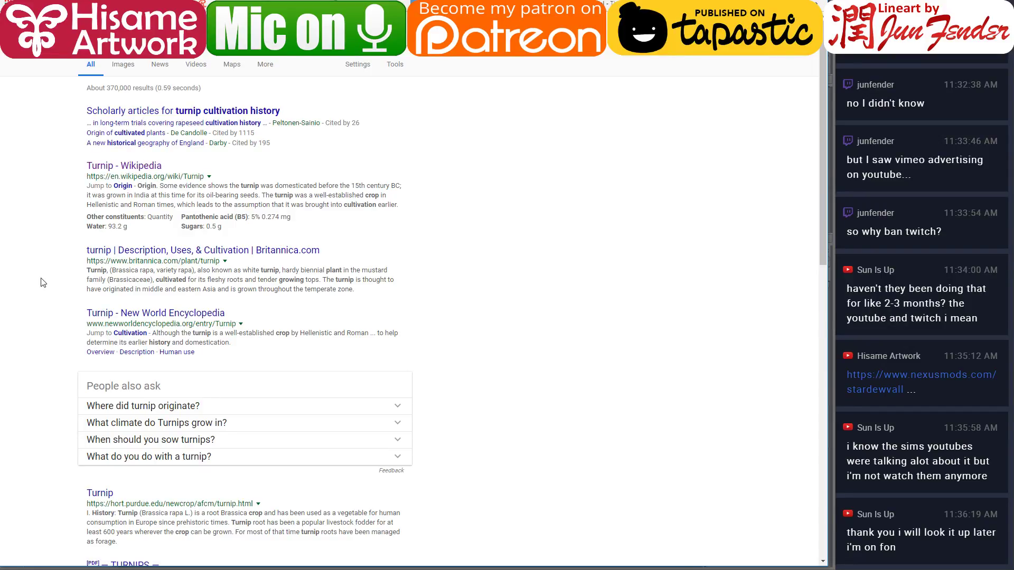
scroll(42, 282, "down", 3)
left_click(156, 249)
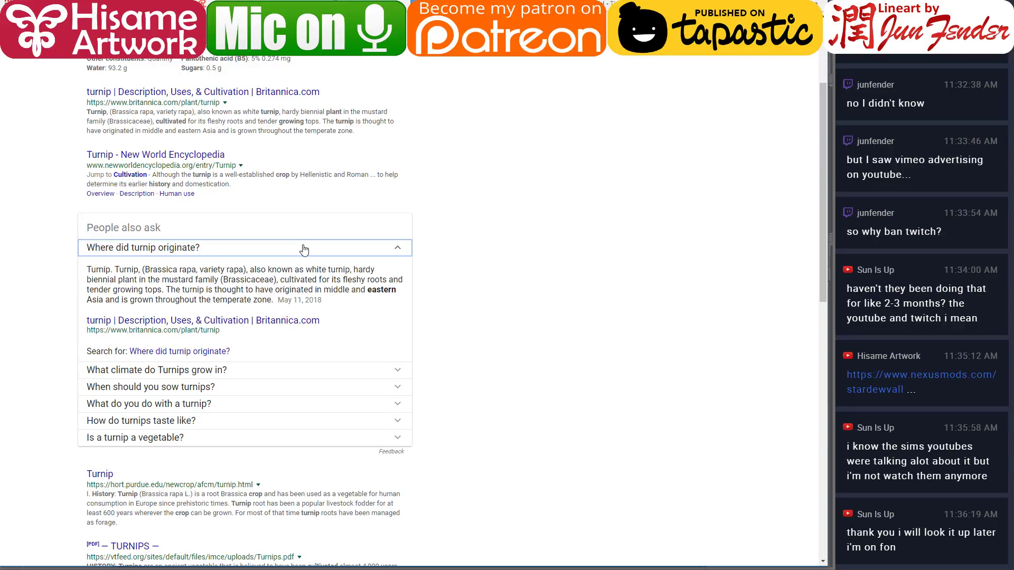
scroll(304, 249, "up", 3)
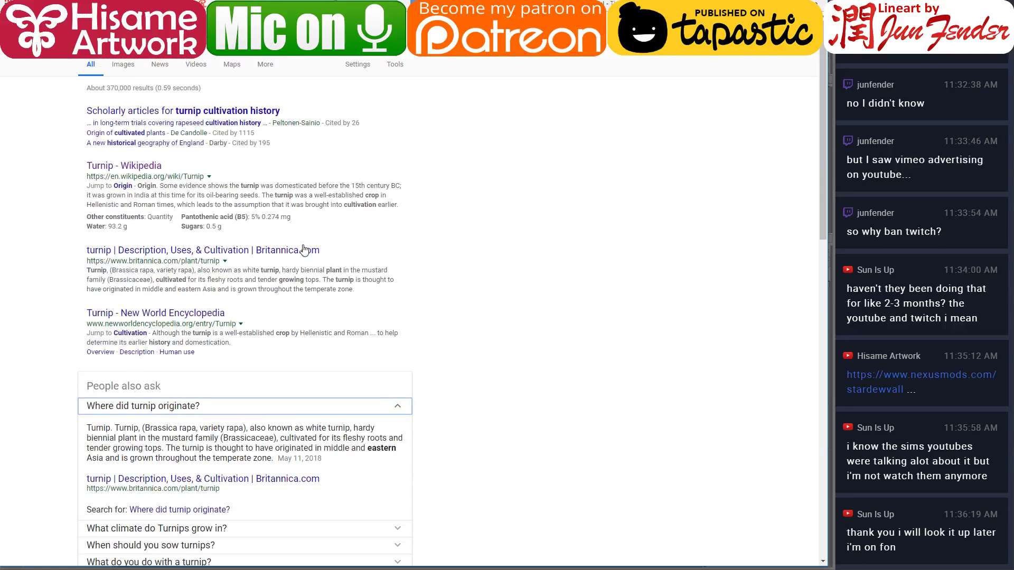
Search for "beets wiki" and open the Wikipedia article on beetroot
left_click(214, 52)
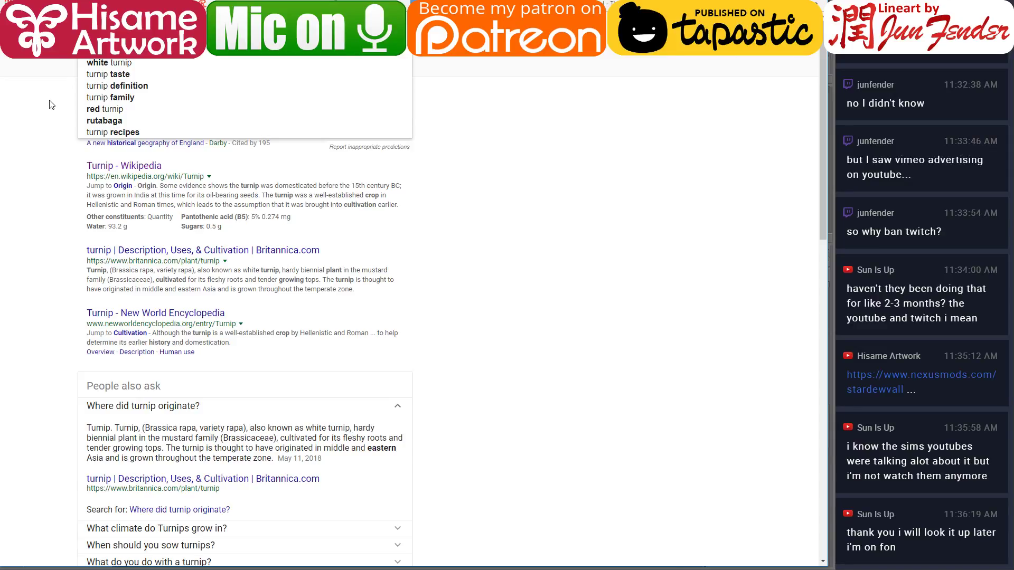
type("beets wi")
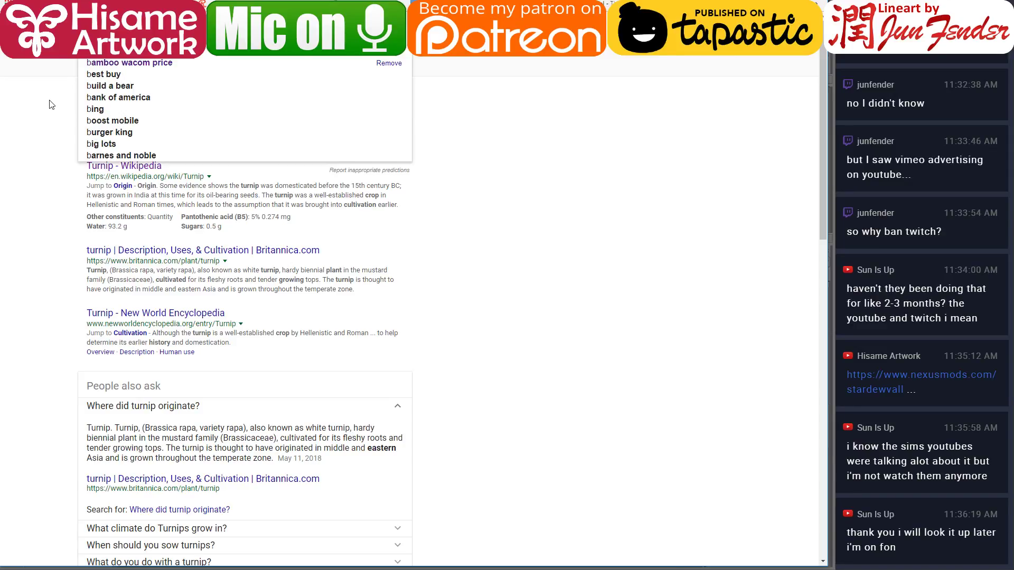
type("ki")
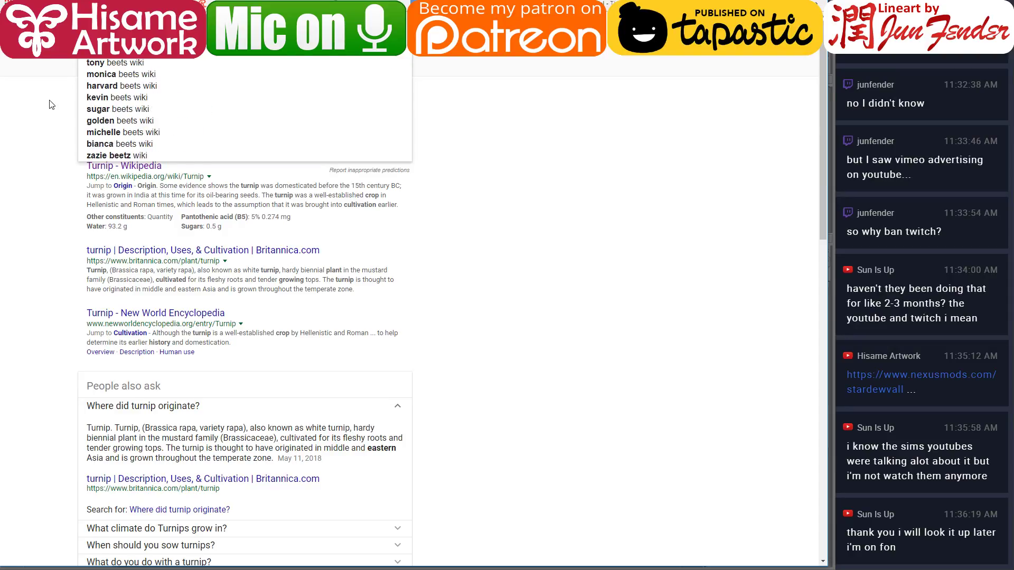
key("Return")
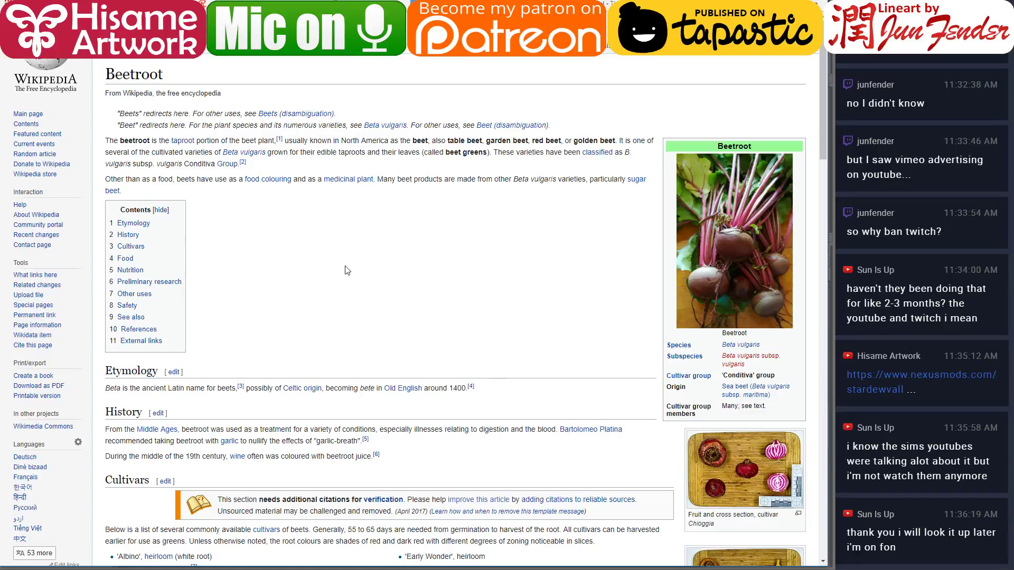
Examine the History and Etymology sections of the beetroot article for when beets were in use
scroll(346, 269, "down", 4)
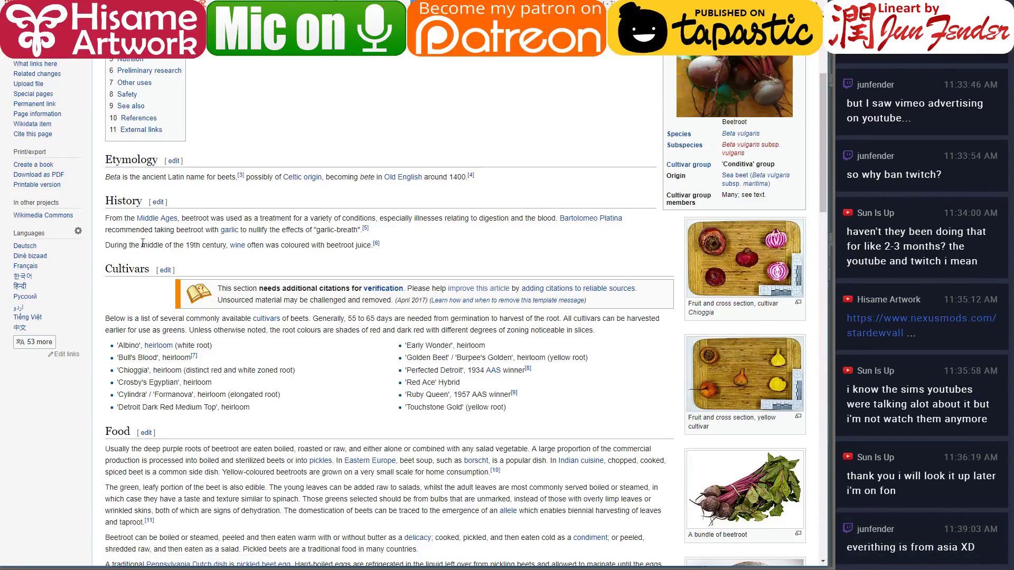
left_click_drag(151, 245, 303, 245)
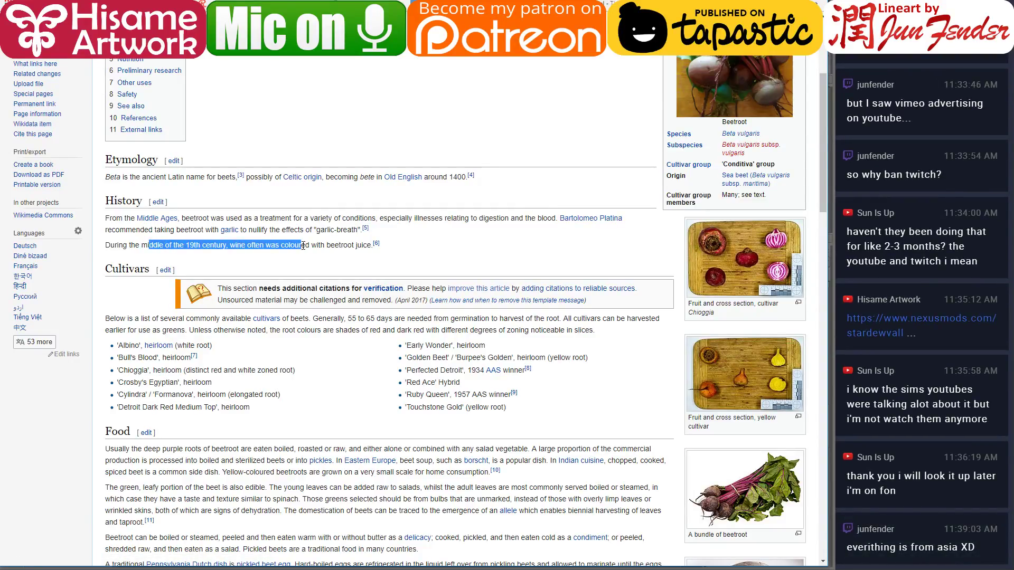
left_click(403, 253)
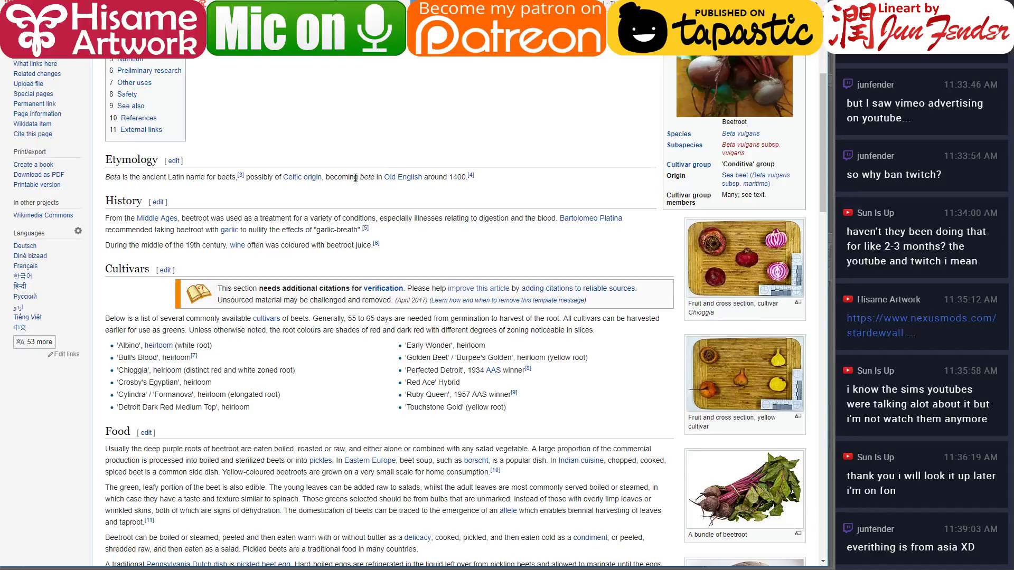
left_click_drag(452, 176, 467, 177)
Switch back to Clip Studio Paint and select panel 6's basket color layer from the food in its basket
key("alt+Tab")
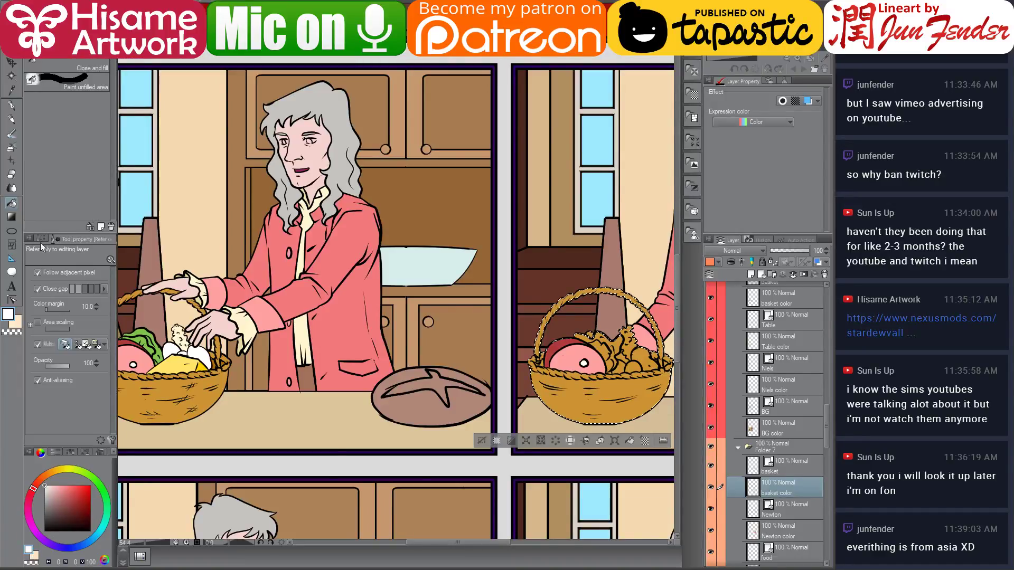
scroll(128, 406, "up", 2)
left_click_drag(215, 332, 349, 335)
key("shift+space")
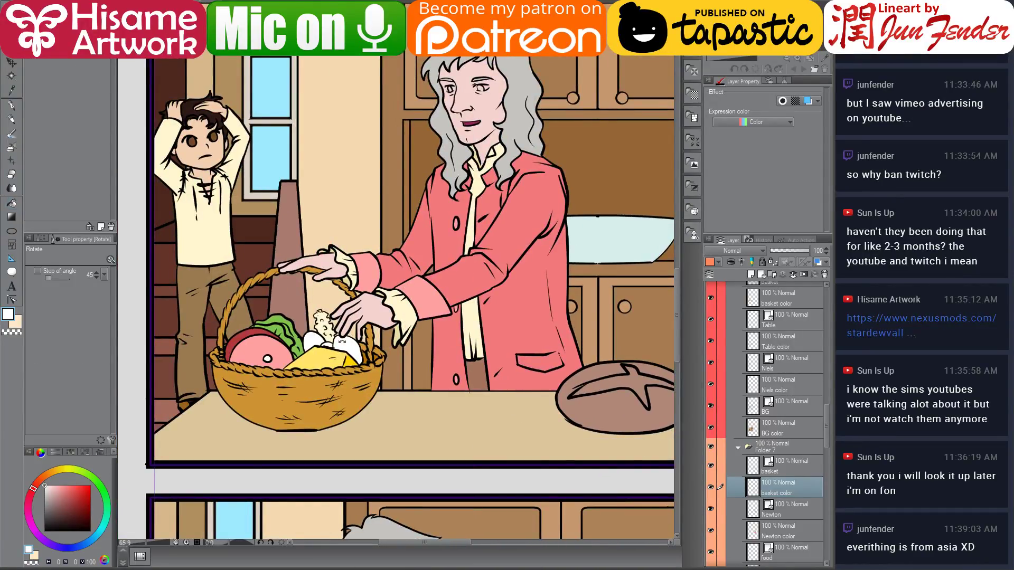
left_click(342, 341, "ctrl+shift")
scroll(342, 341, "up", 3)
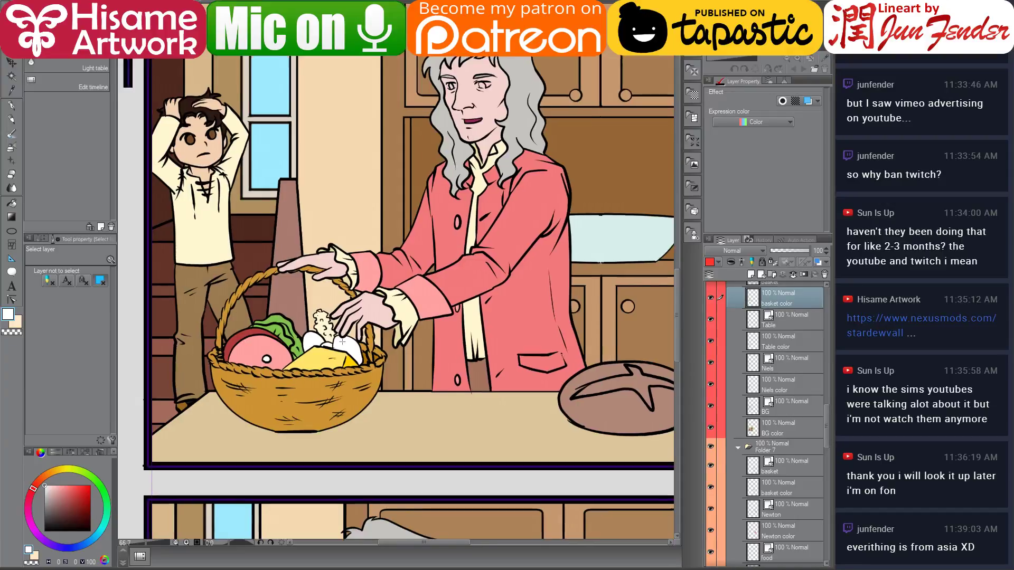
Recolor the egg-shaped food nearest the hand in panel 6's basket as a beet with dark magenta (330, 100, 57)
scroll(343, 341, "up", 2)
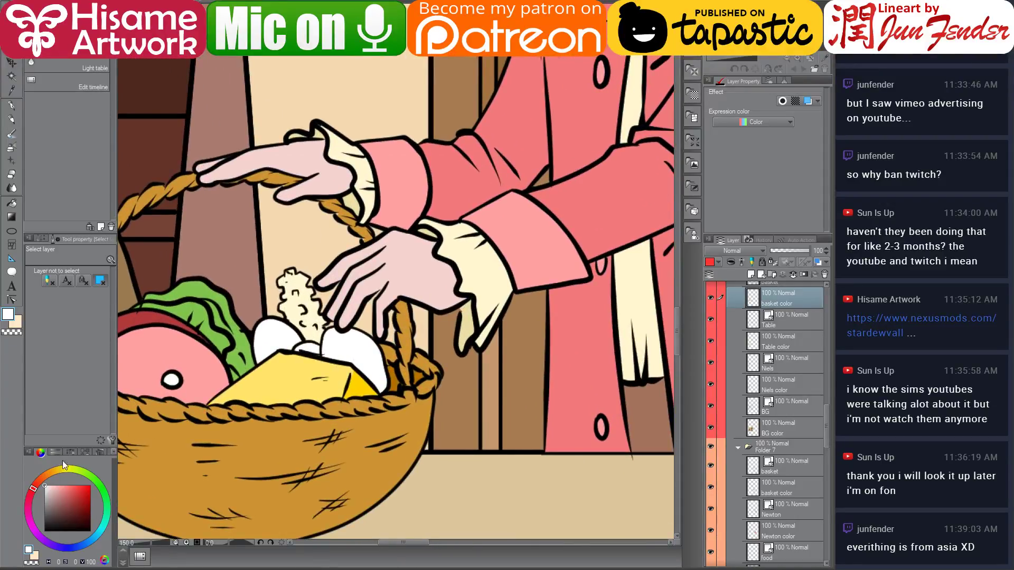
mouse_move(81, 498)
left_mouse_down()
mouse_move(98, 492)
mouse_move(33, 497)
mouse_move(27, 508)
left_mouse_up()
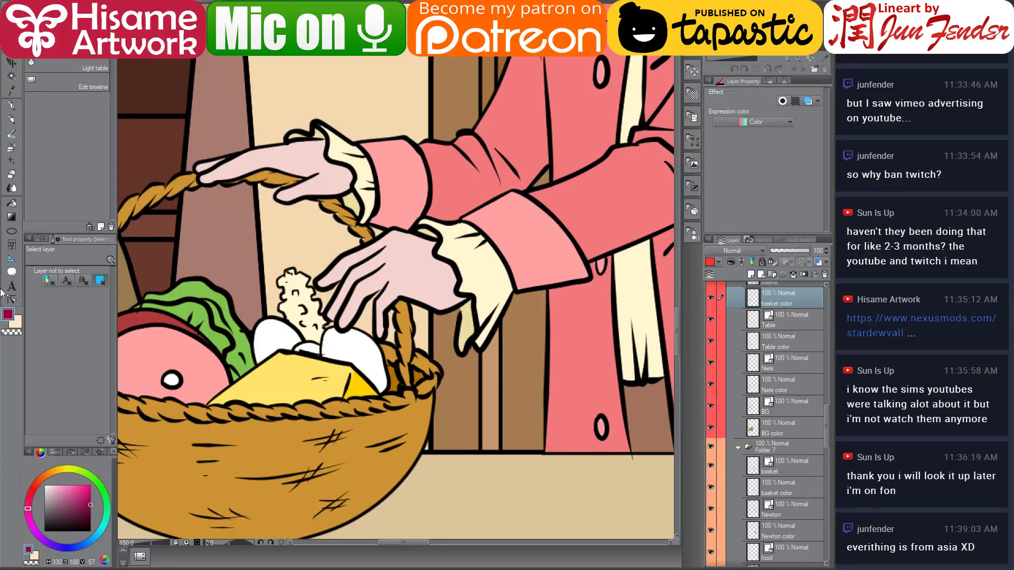
left_click(10, 201)
left_click(363, 354)
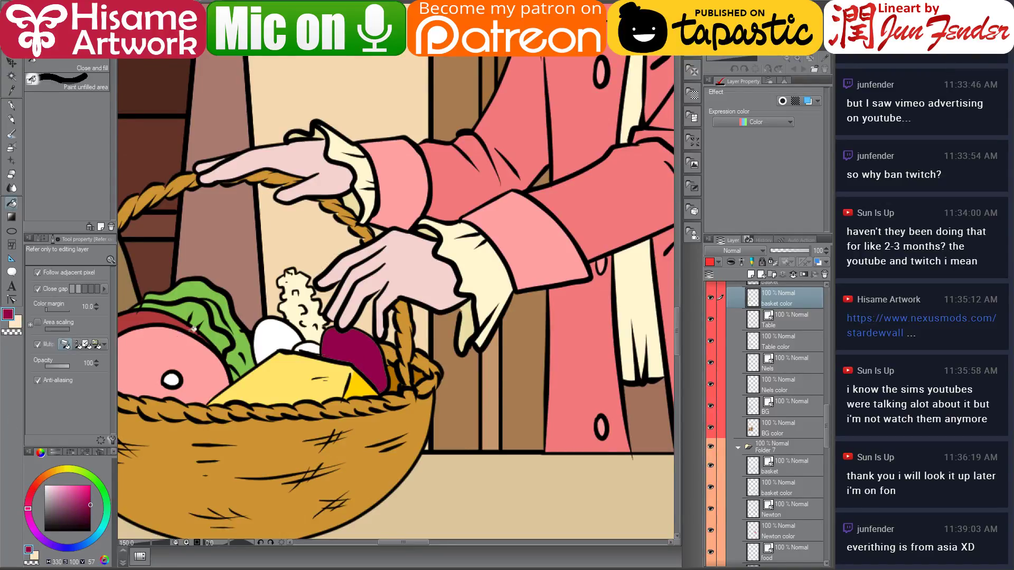
Select the neighboring panel's basket color layer in Folder 7 and fill its lettuce with the green sampled from panel 6
scroll(362, 354, "down", 5)
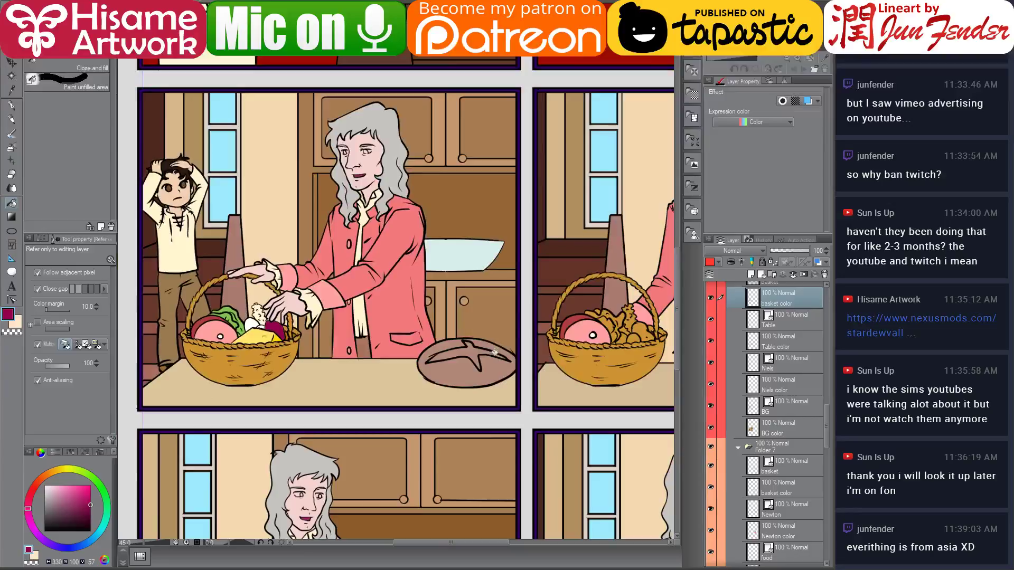
left_click_drag(541, 345, 405, 399)
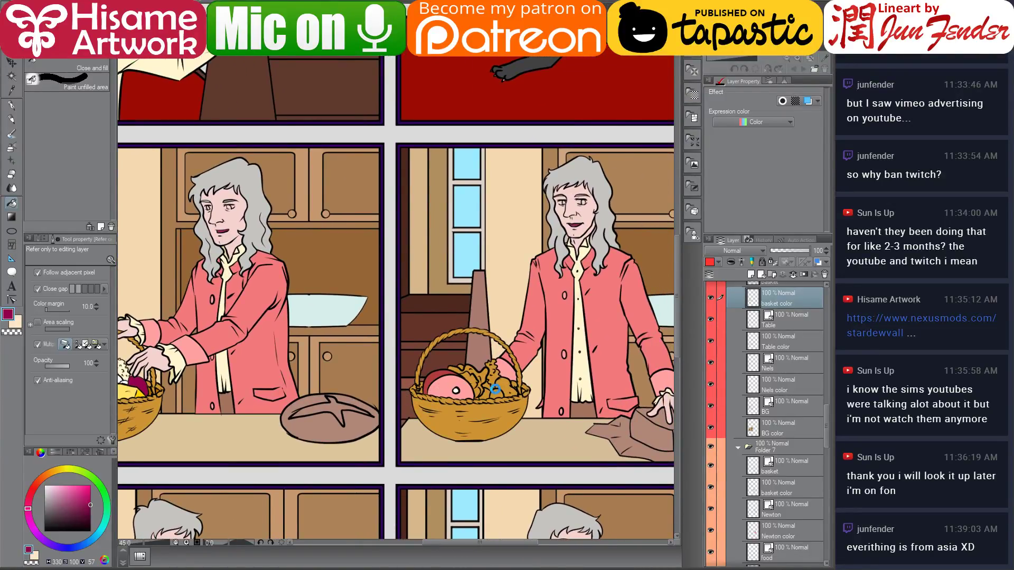
key("o")
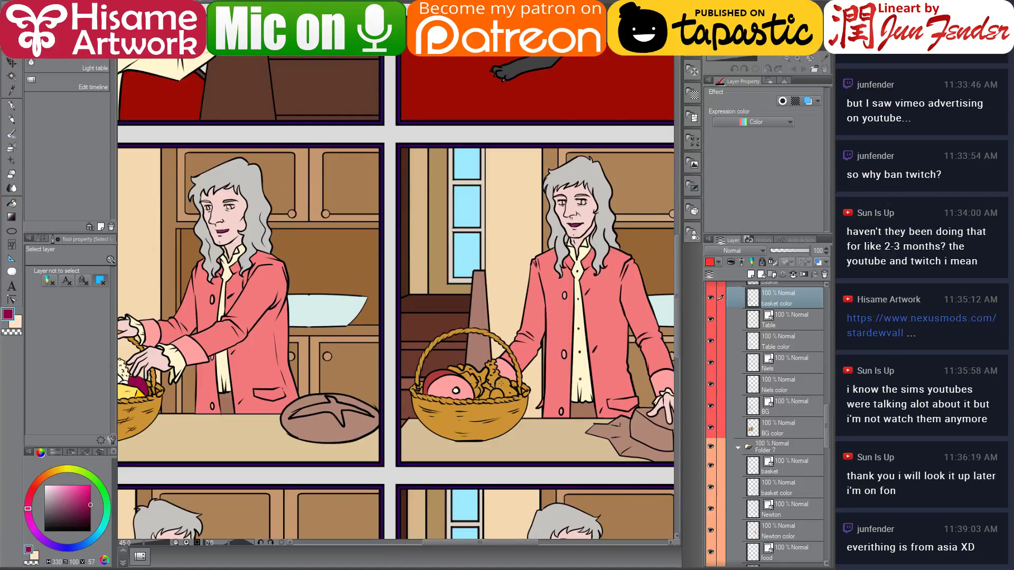
left_click(501, 383)
left_click_drag(486, 386, 553, 389)
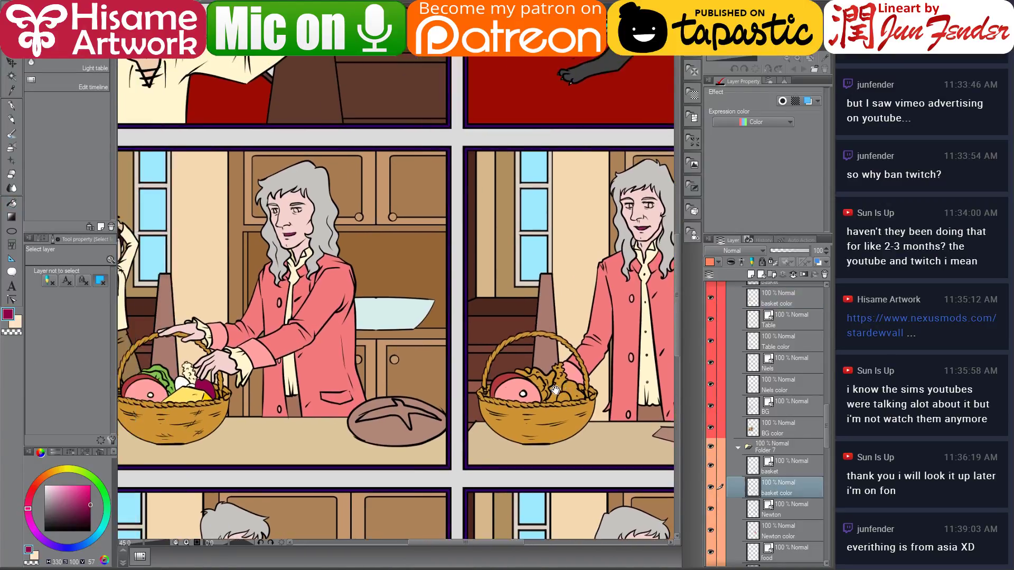
left_click(11, 202)
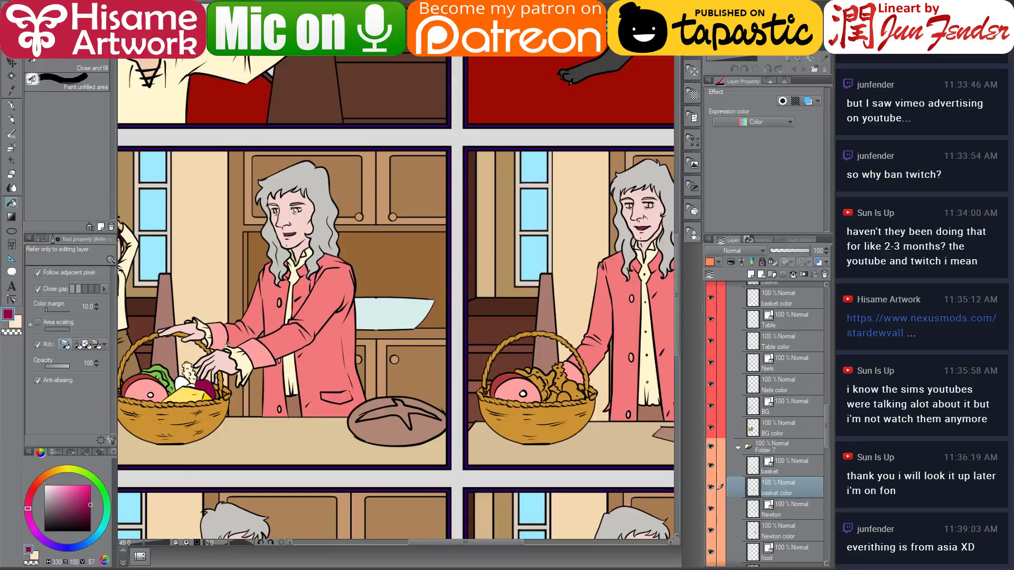
left_click(159, 363, "alt")
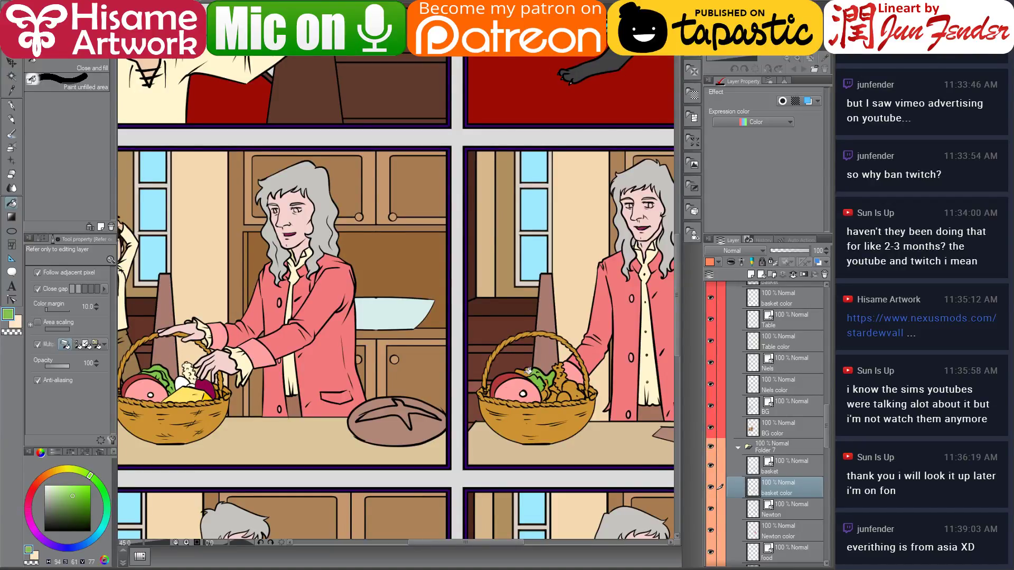
Finish filling the lettuce in the neighboring panel's basket and color the bumpy stalk beside it cream (49, 17, 100)
left_click(527, 372)
left_click(190, 364, "alt")
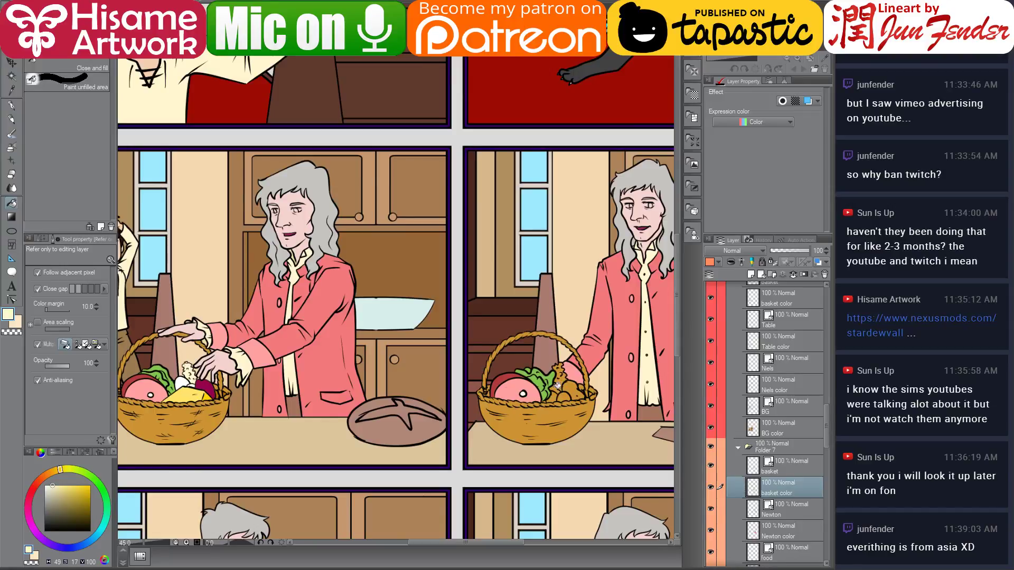
left_click(558, 373)
Fill the same basket's eggs with white (0, 0, 100) and its beet with dark magenta (330, 100, 58)
left_click(221, 392, "alt")
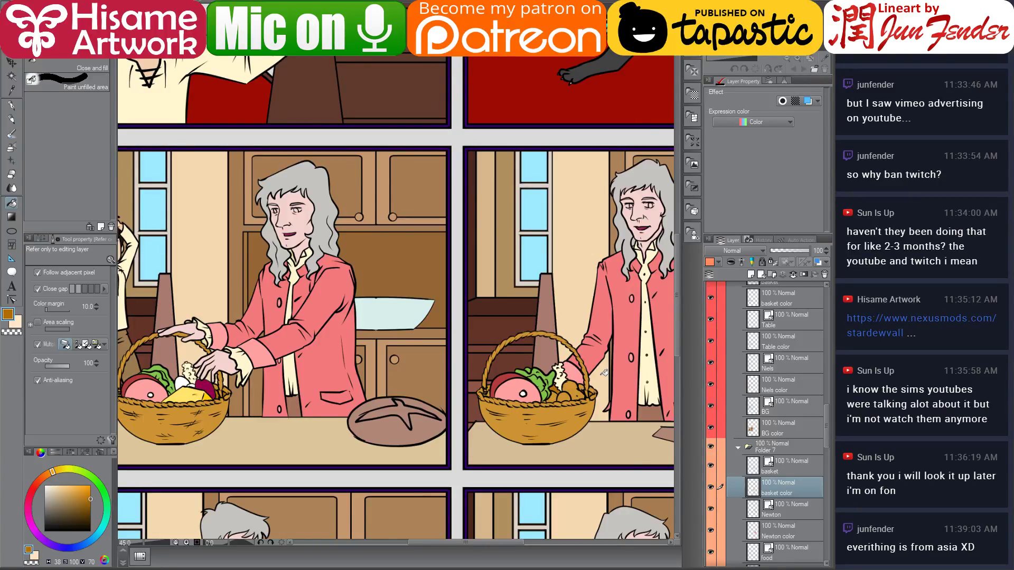
left_click(185, 373, "alt")
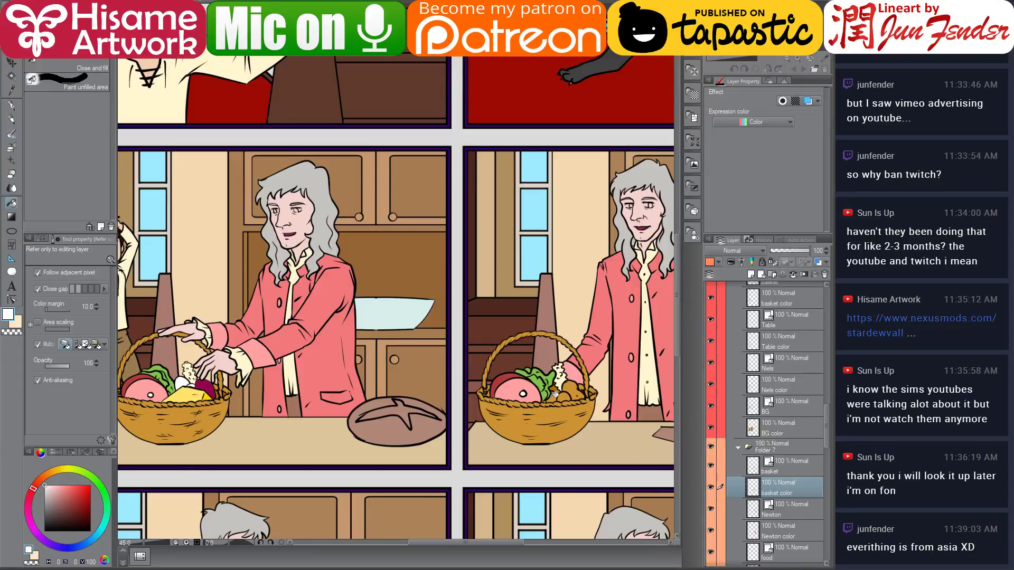
scroll(557, 395, "up", 5)
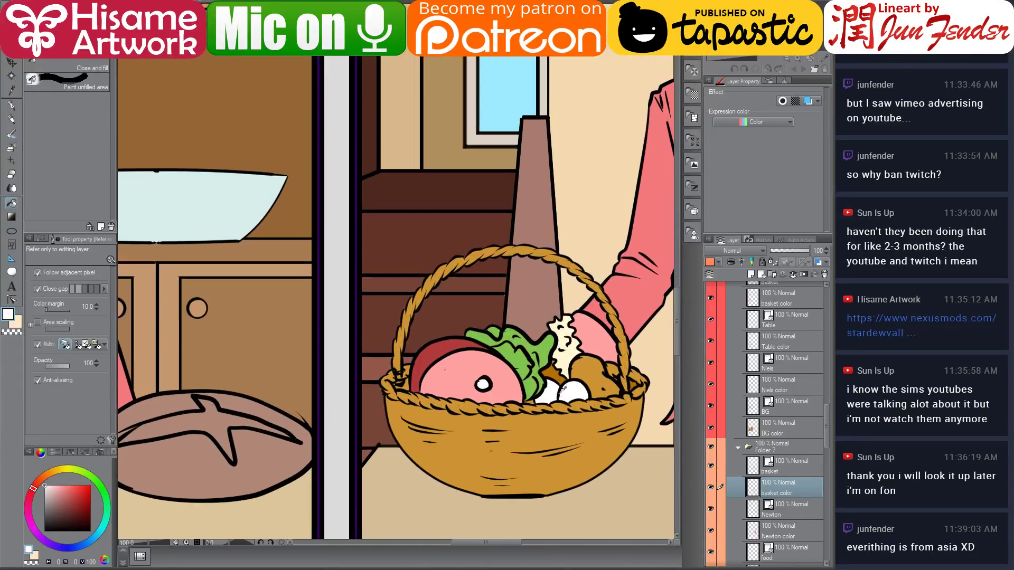
left_click(561, 373, "alt")
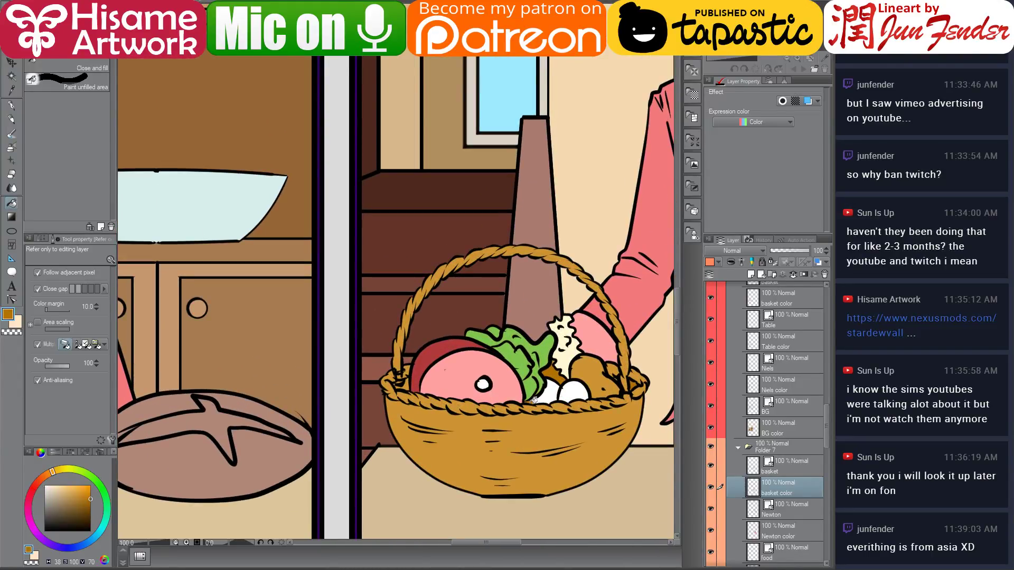
scroll(634, 382, "down", 5)
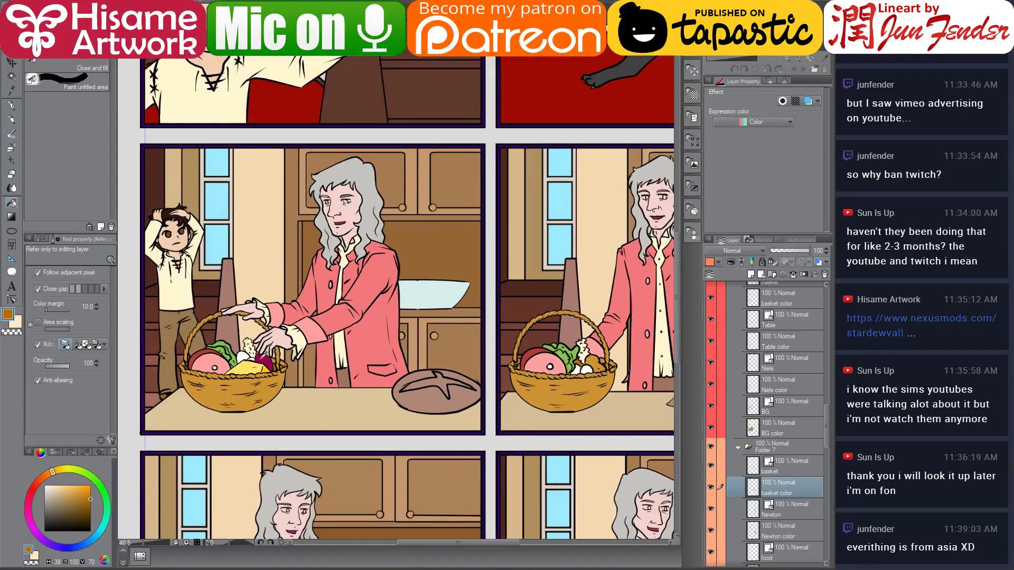
left_click(601, 364, "alt")
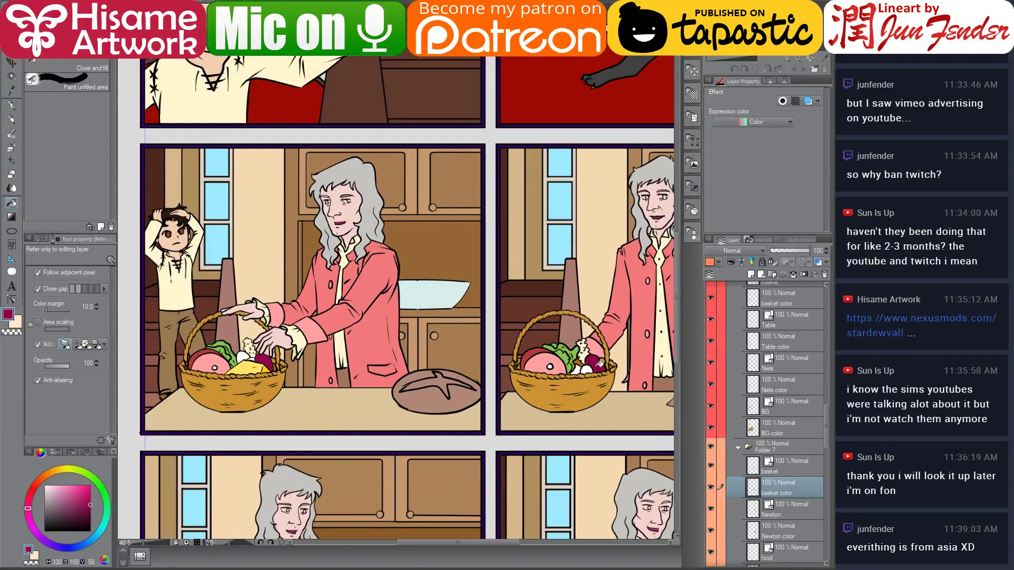
left_click_drag(602, 364, 490, 380)
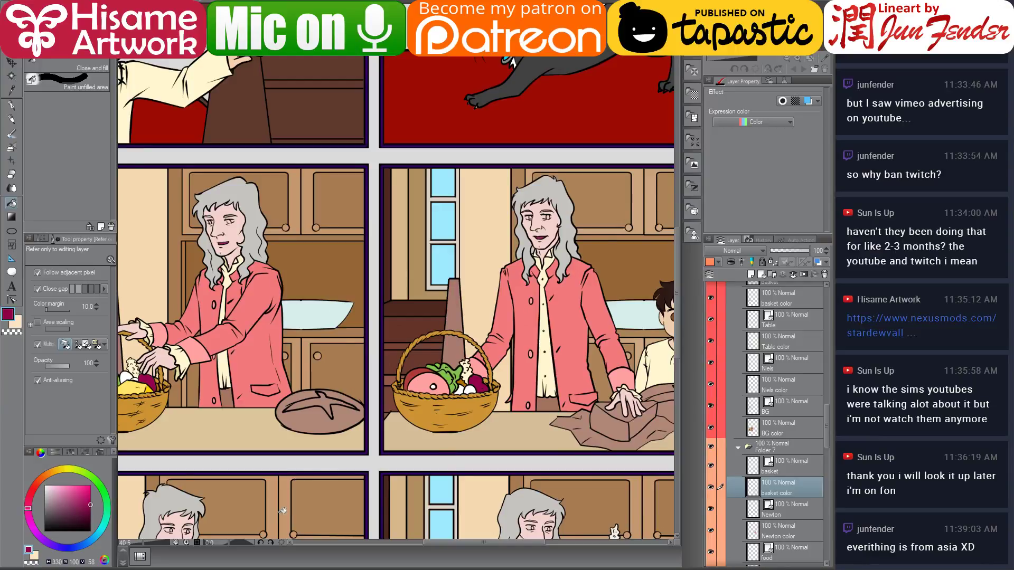
Switch to the browser, search images for "bibilica" and open the picture of the striped chicks
left_click(286, 562)
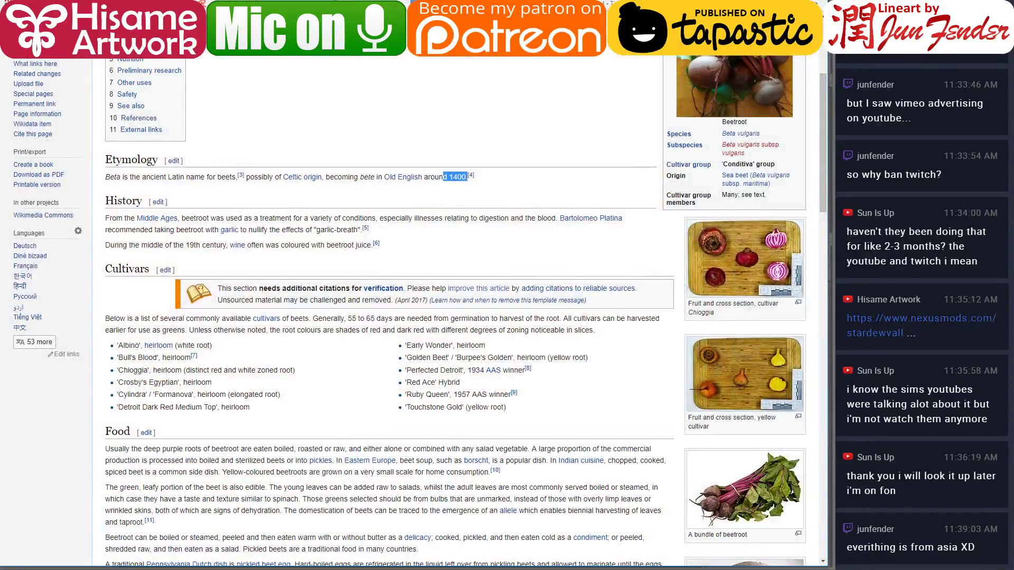
key("ctrl+t")
type("bibi")
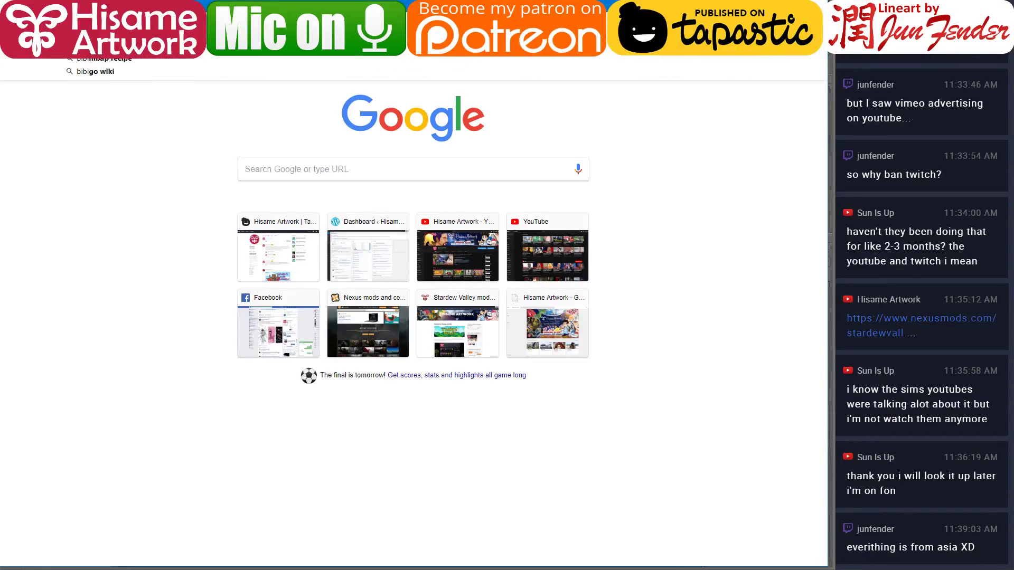
type("lica")
key("Return")
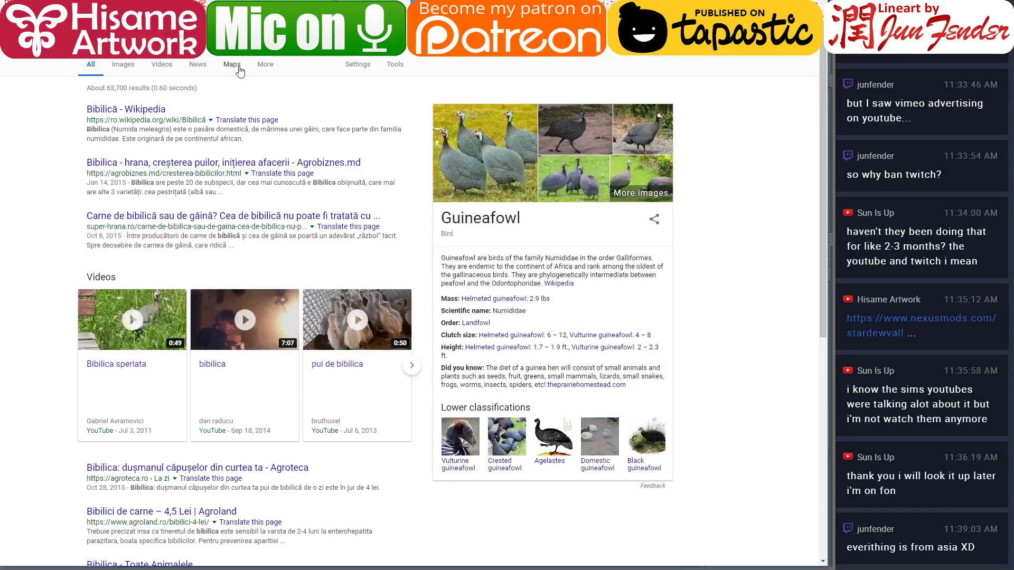
left_click(121, 70)
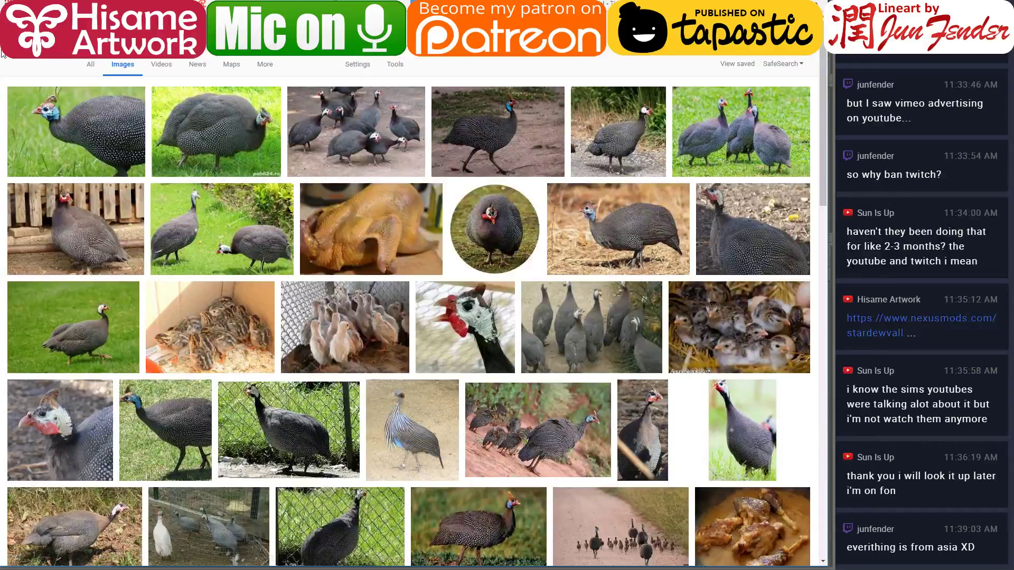
left_click(161, 291)
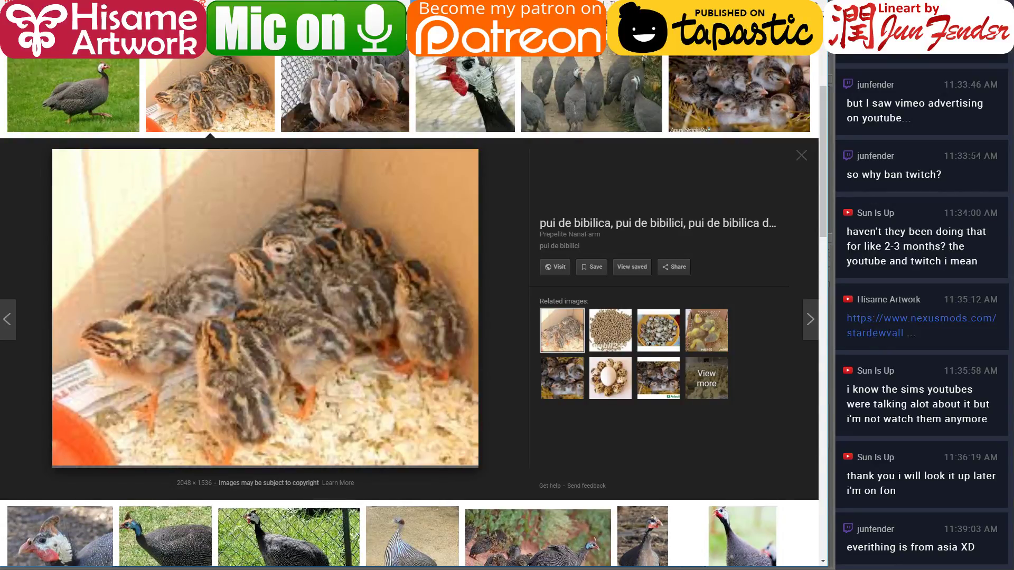
Look up Google Translate in a new tab and translate "bibilica" from Romanian to English
key("ctrl+t")
type("google transla")
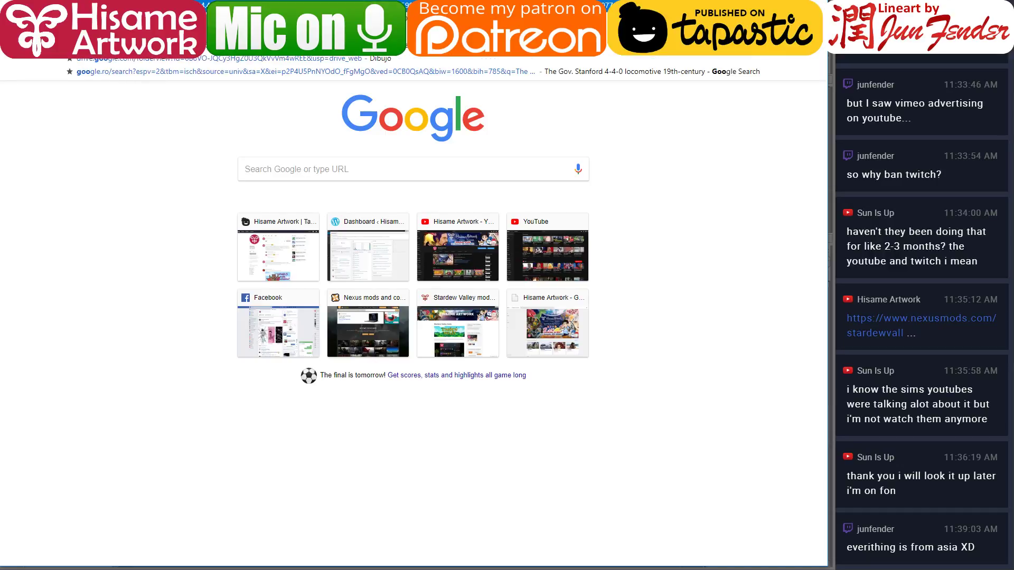
type("te")
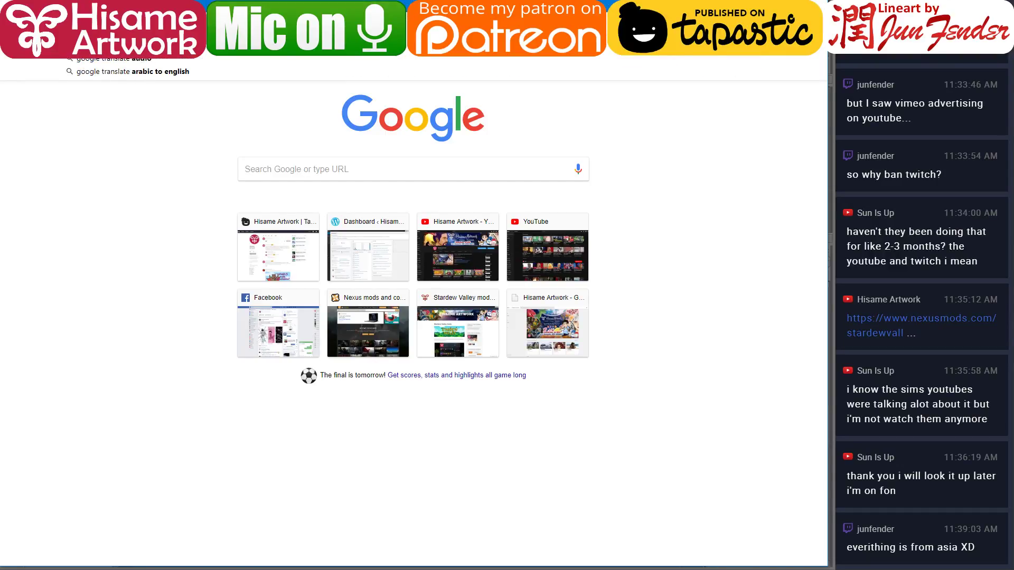
key("Return")
type("bibilica")
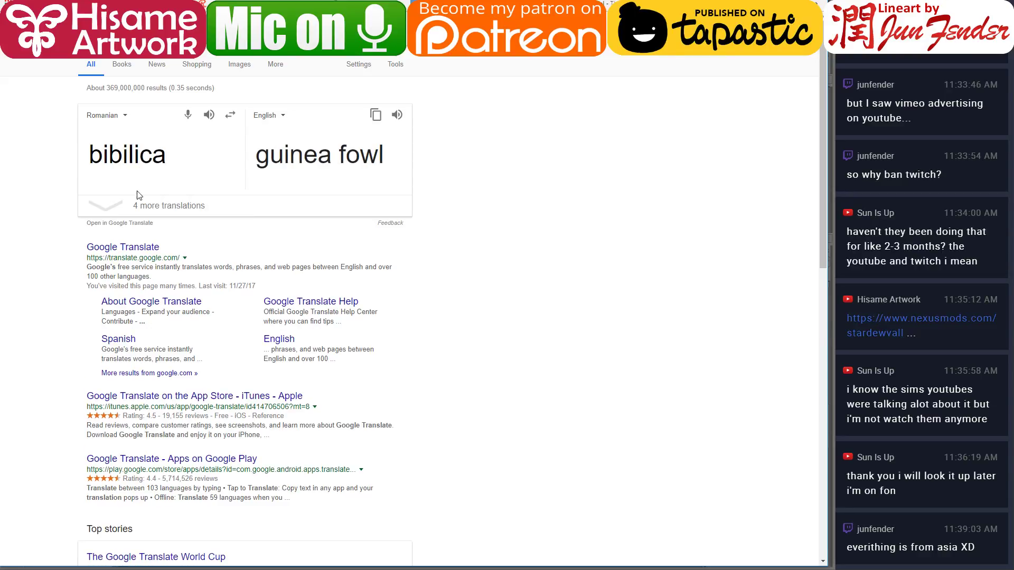
Set the translation's target language to Italian, read the result and return to the chick image
left_click(279, 115)
type("it")
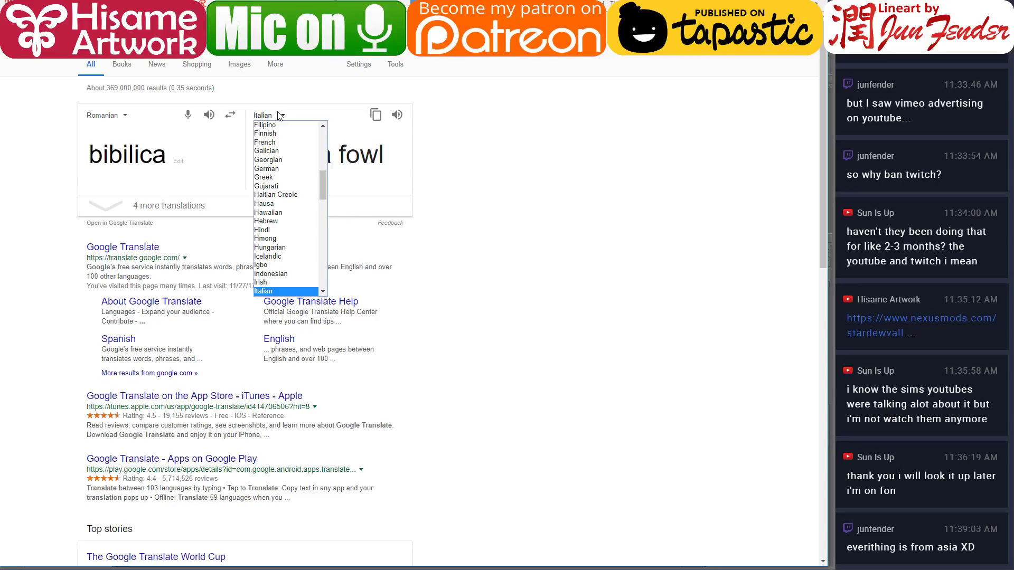
key("Return")
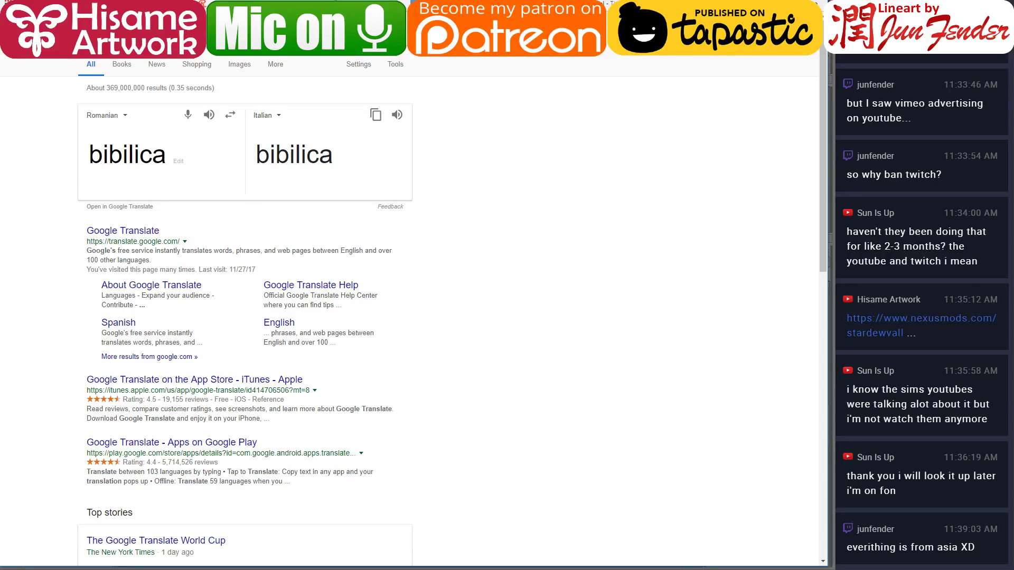
left_click(476, 4)
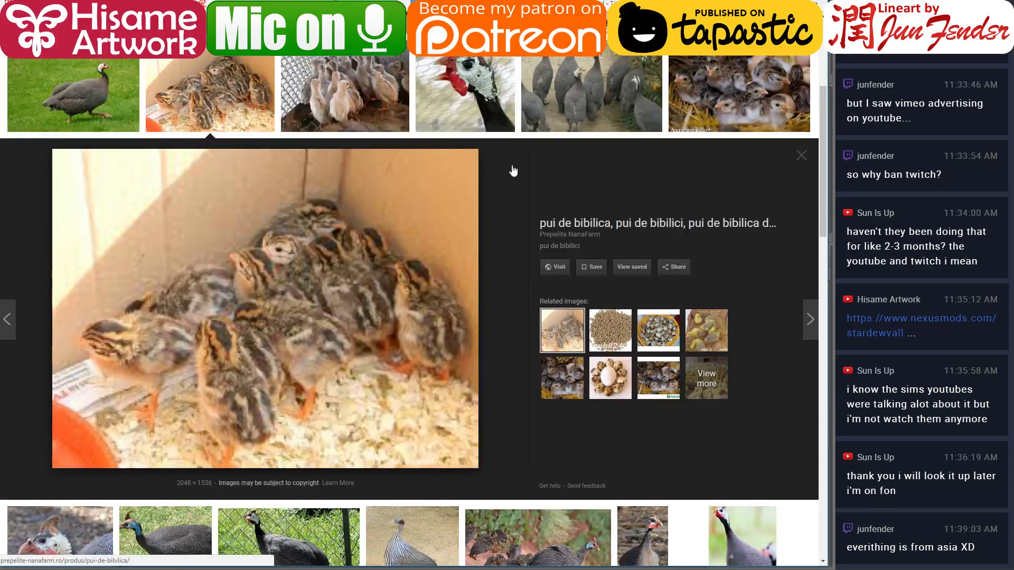
Switch back to Clip Studio Paint and fill the cheese's front face with yellow (49, 100, 100) on Folder 7's food color layer
key("alt+Tab")
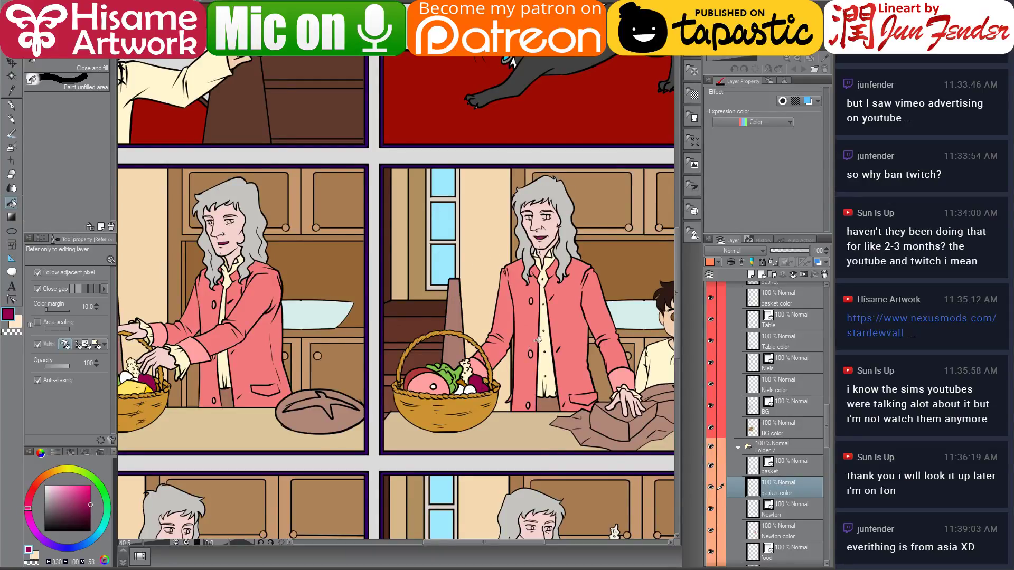
left_click_drag(537, 340, 548, 312)
left_click(160, 363, "alt")
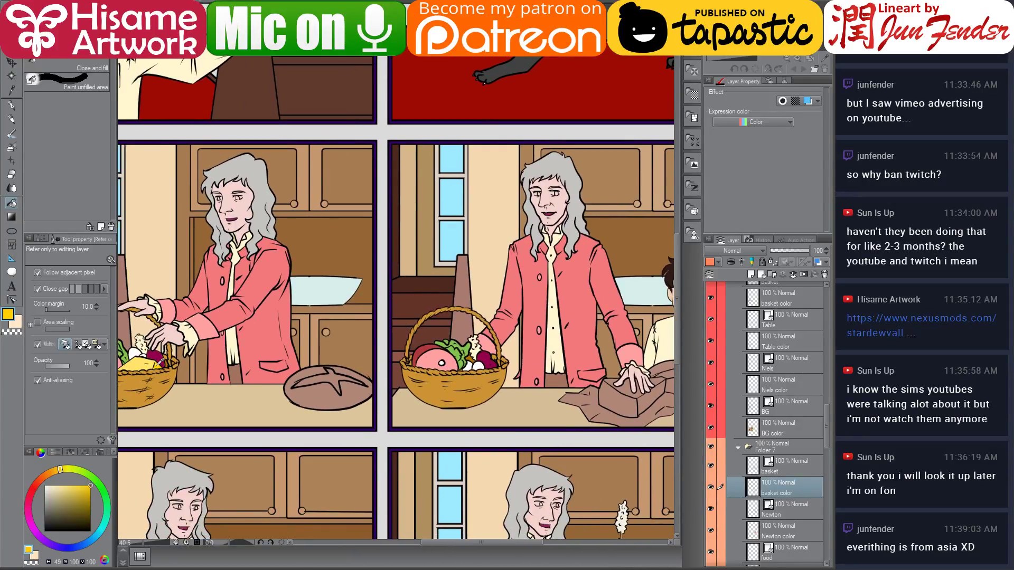
scroll(791, 496, "down", 4)
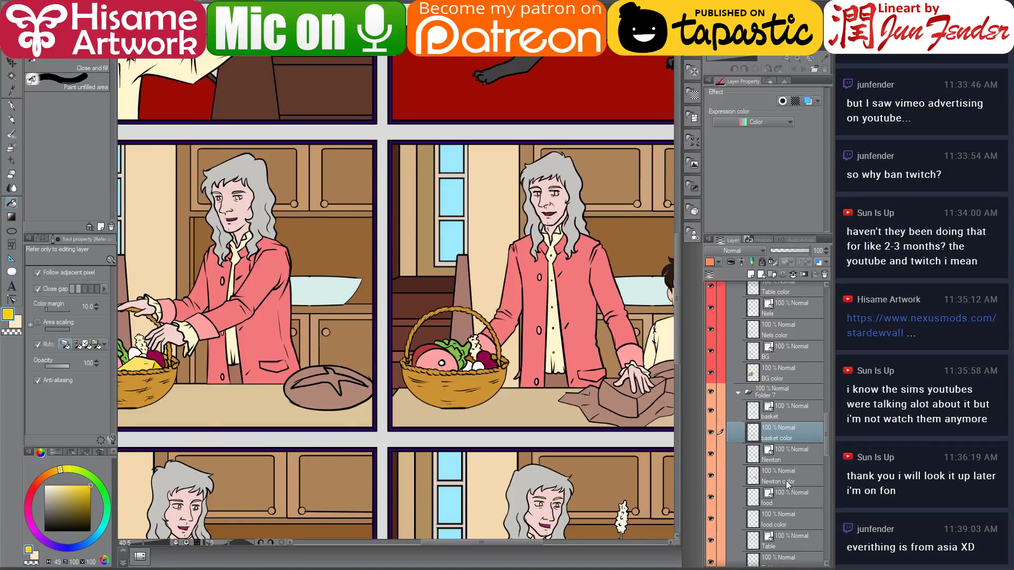
left_click(769, 526)
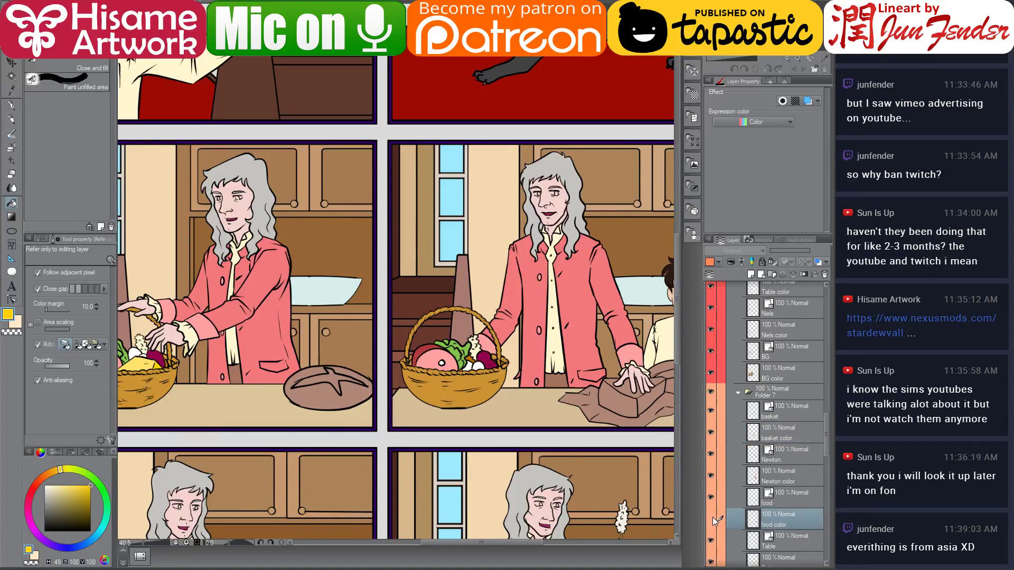
left_click(617, 404)
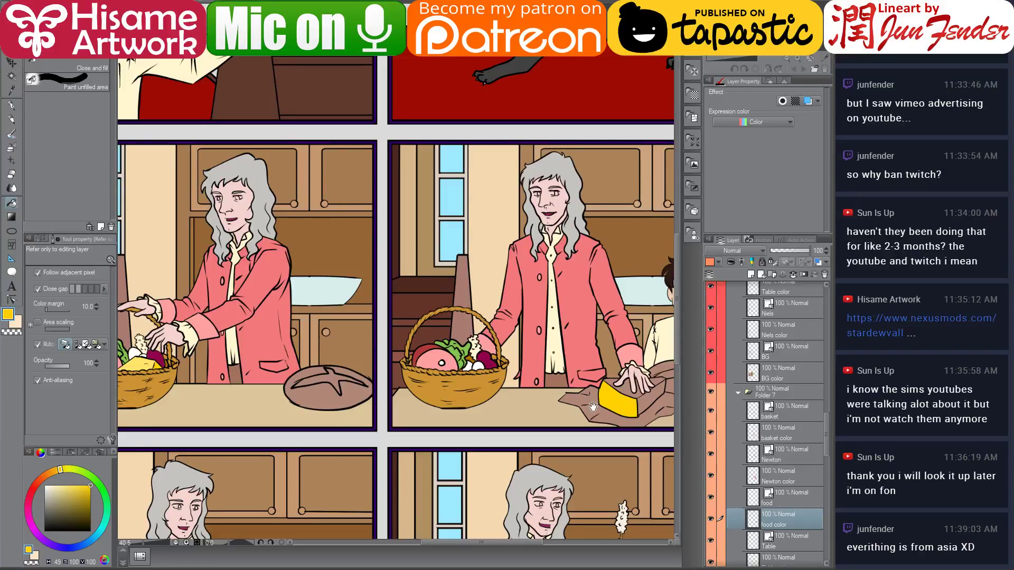
Fill the cheese's other side face and top with pale yellow (49, 59, 100), hiding the Newton and Newton color layers to reach the top
left_click_drag(442, 385, 443, 343)
left_click(602, 362, "alt")
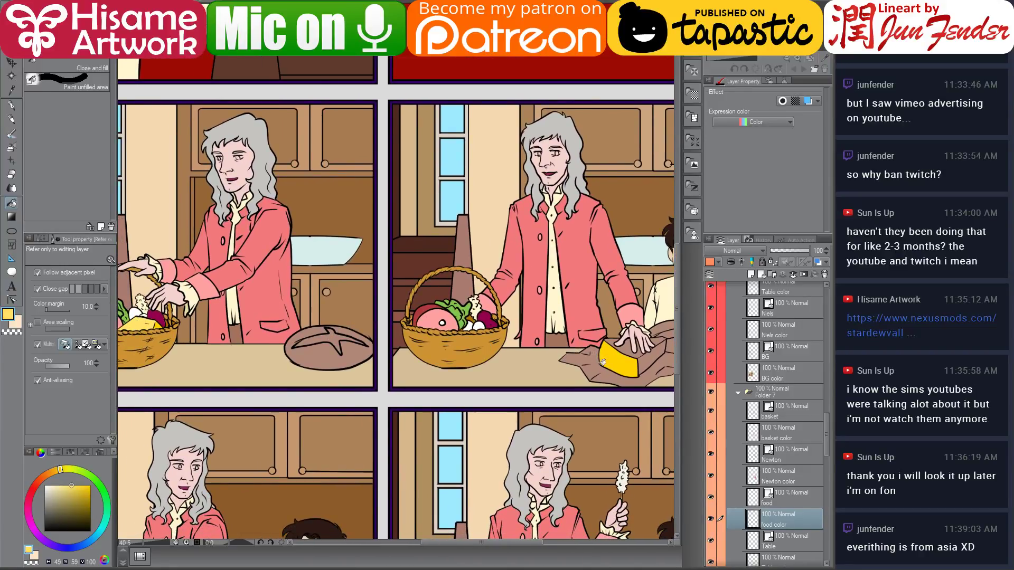
left_click(654, 359)
left_click_drag(654, 360, 630, 361)
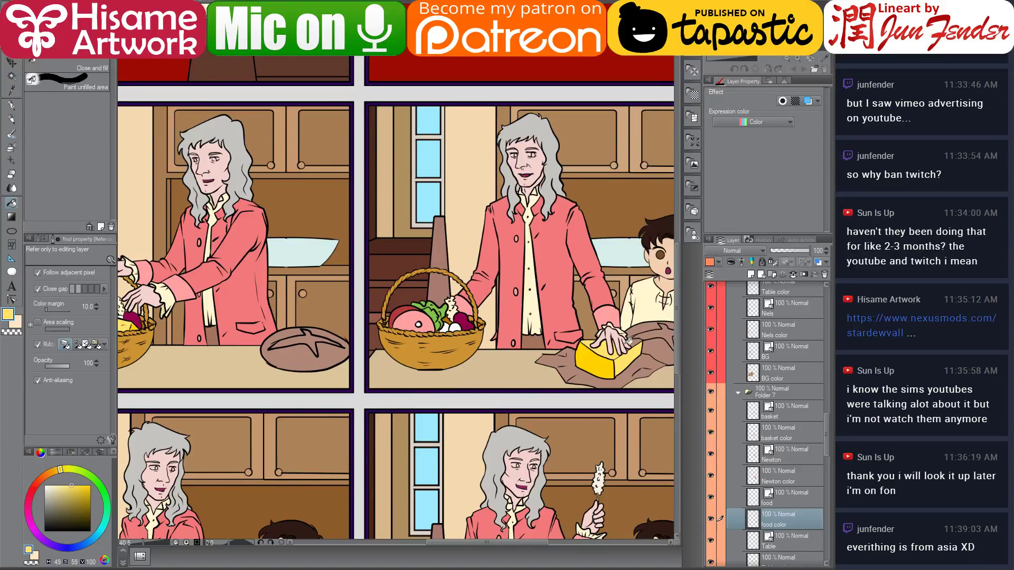
scroll(623, 355, "up", 3)
scroll(623, 351, "up", 3)
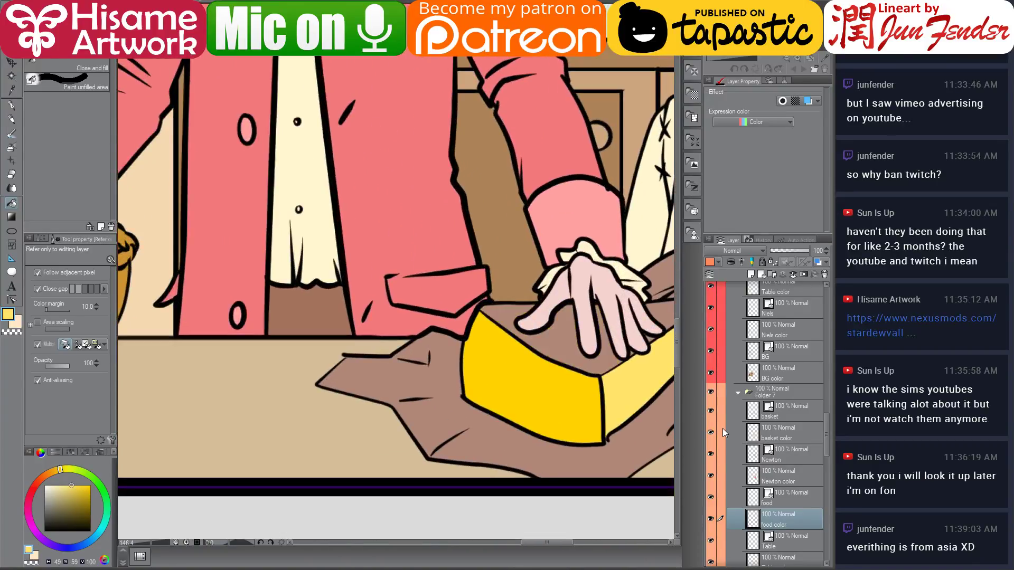
left_click_drag(710, 473, 711, 453)
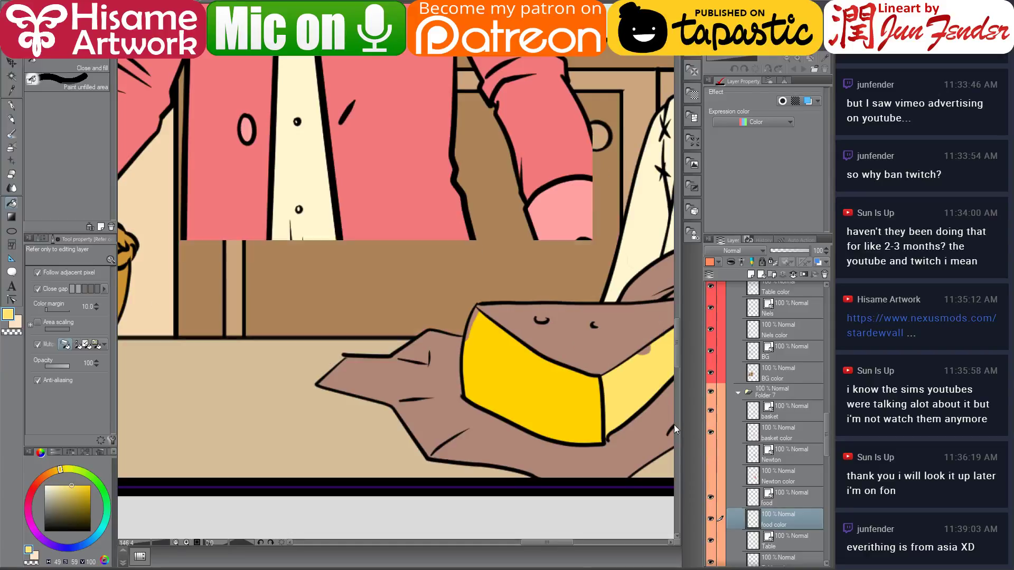
left_click(602, 341)
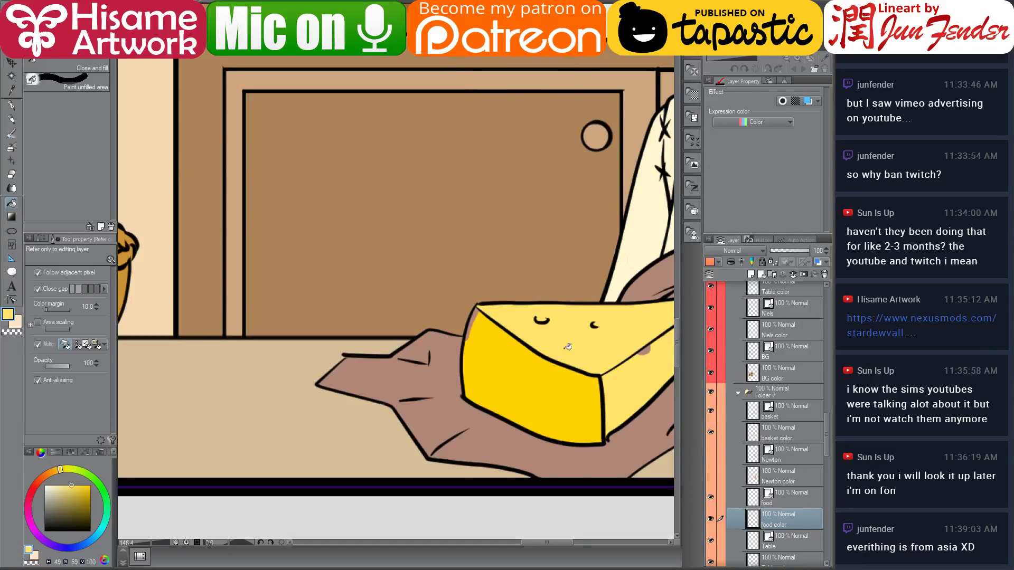
Refill the cheese's pale side face with a slightly darker yellow (49, 87, 94) derived from the front face's color
left_click(512, 358, "alt")
left_click_drag(532, 344, 468, 338)
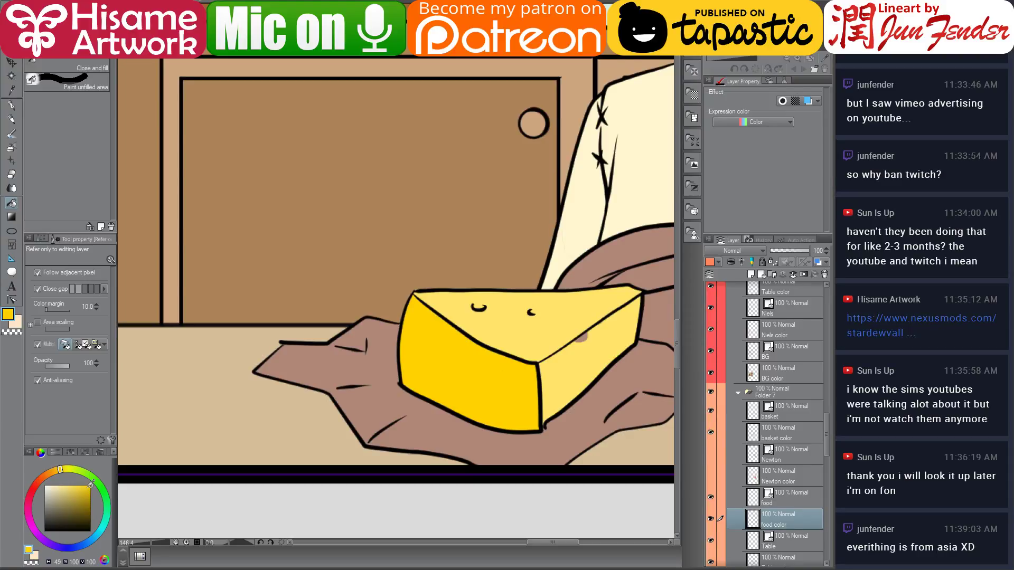
left_click_drag(90, 483, 87, 487)
left_click(581, 349)
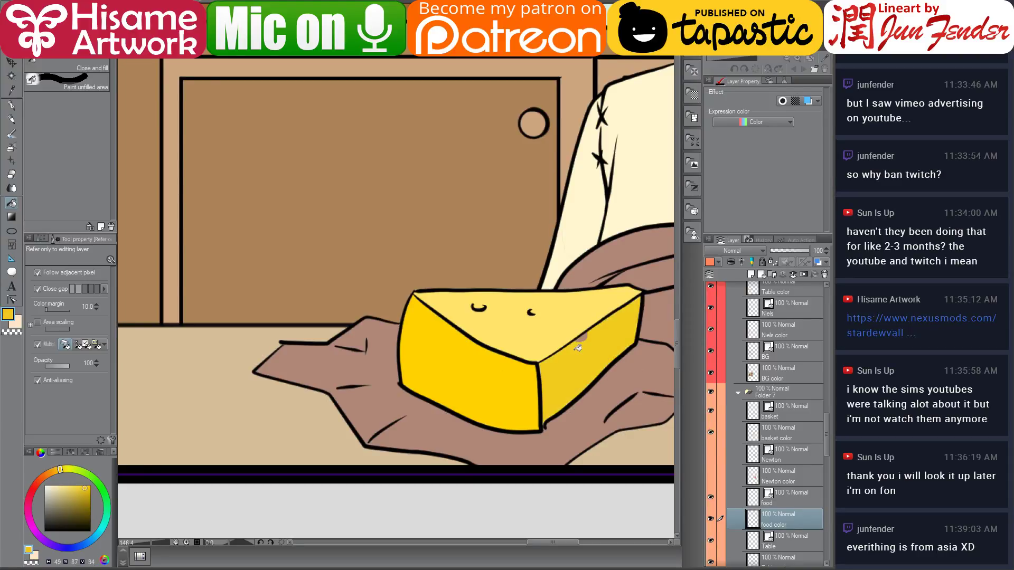
Show the Newton and Newton color layers in Folder 7 again and check the colored panel
scroll(623, 377, "down", 2)
scroll(626, 376, "down", 3)
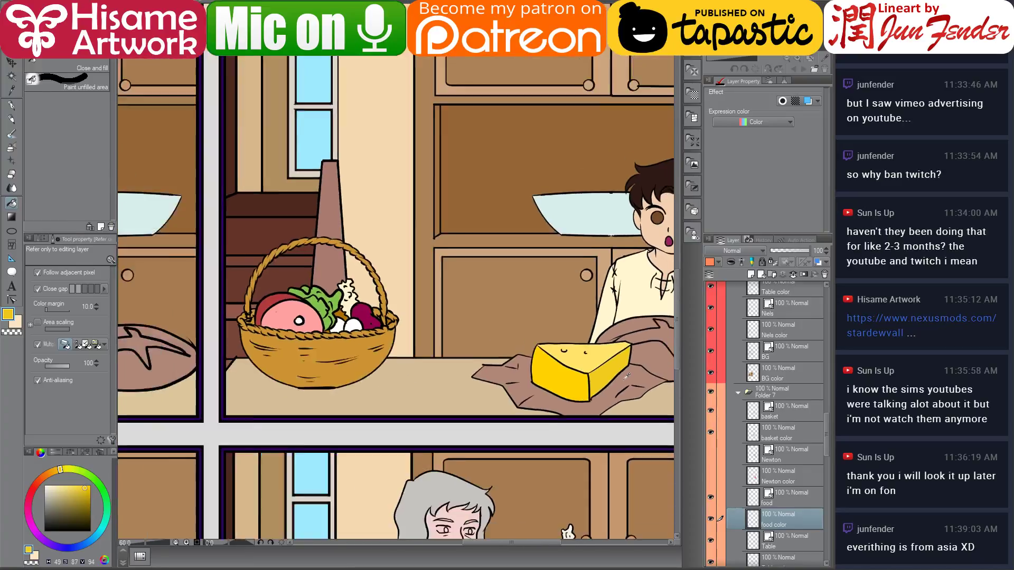
scroll(520, 301, "down", 1)
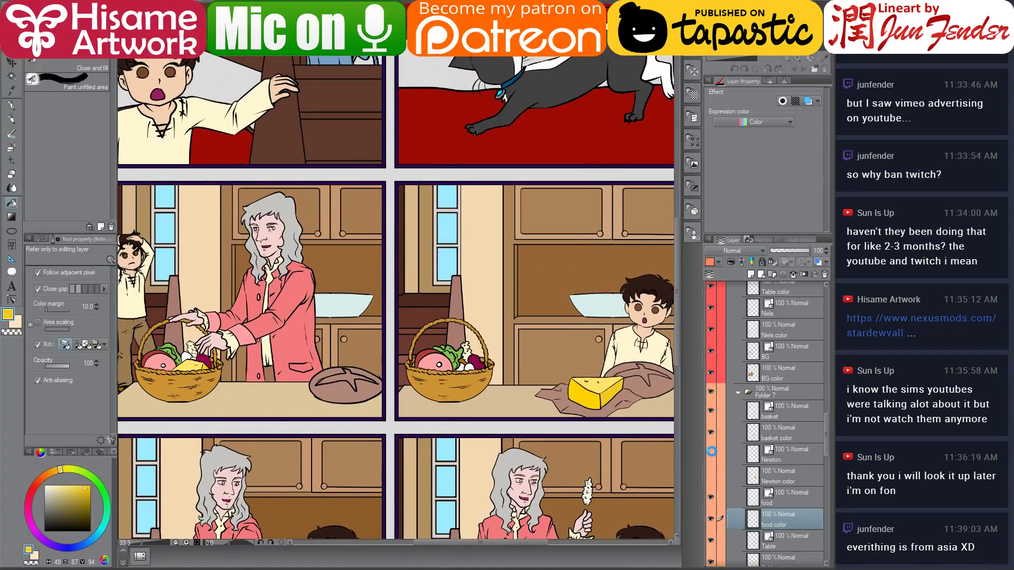
left_click_drag(713, 454, 711, 475)
left_click_drag(563, 330, 529, 321)
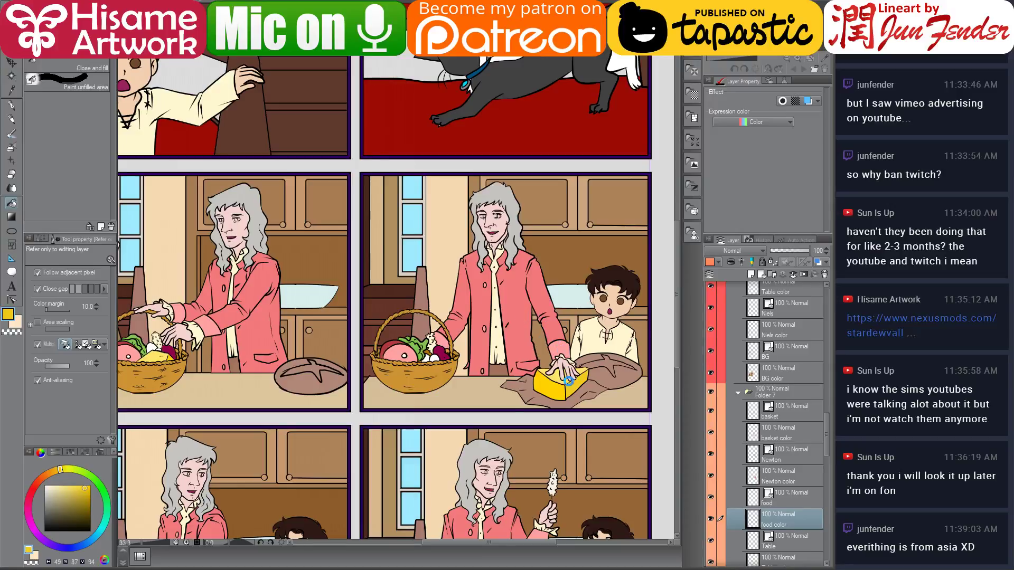
scroll(505, 362, "up", 2)
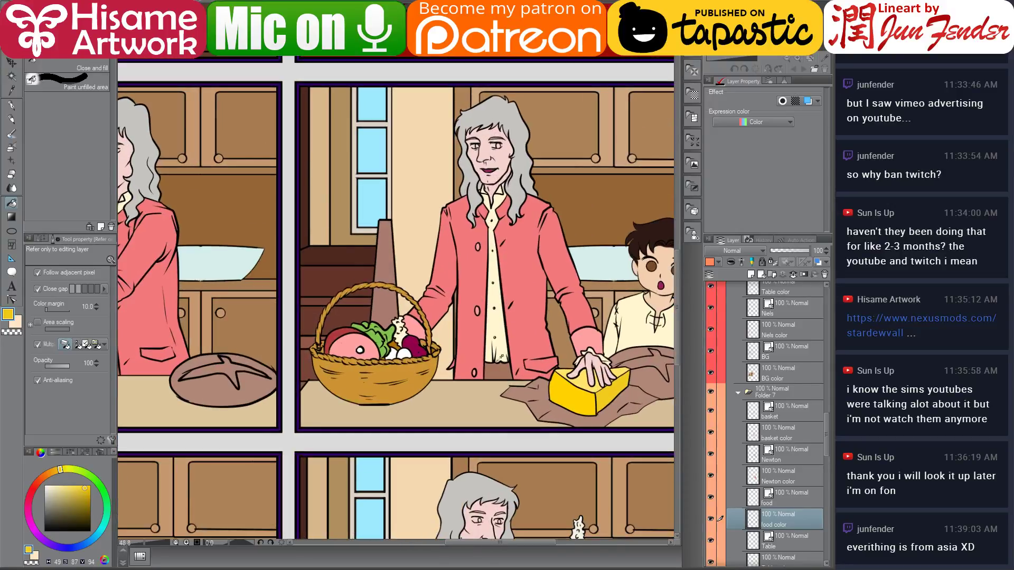
Fill the wrapping under the cheese with off-white on Folder 7's food color layer
left_click(505, 334, "alt")
left_click(48, 489)
left_click(547, 405)
left_click_drag(547, 405, 515, 410)
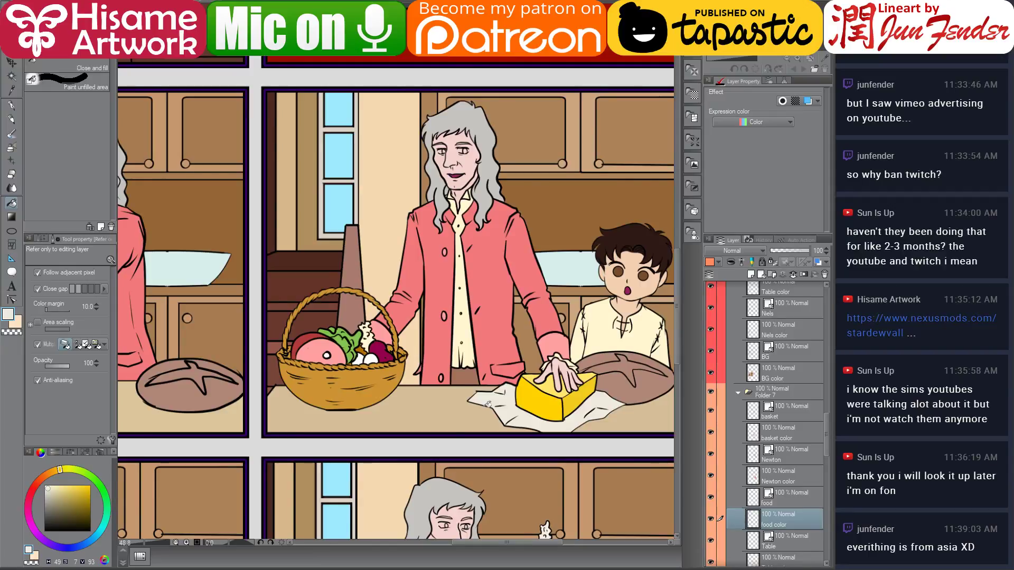
Reshape the left end of the cheese wrapping's outline on the food vector layer by adding and moving control points
left_click(12, 300)
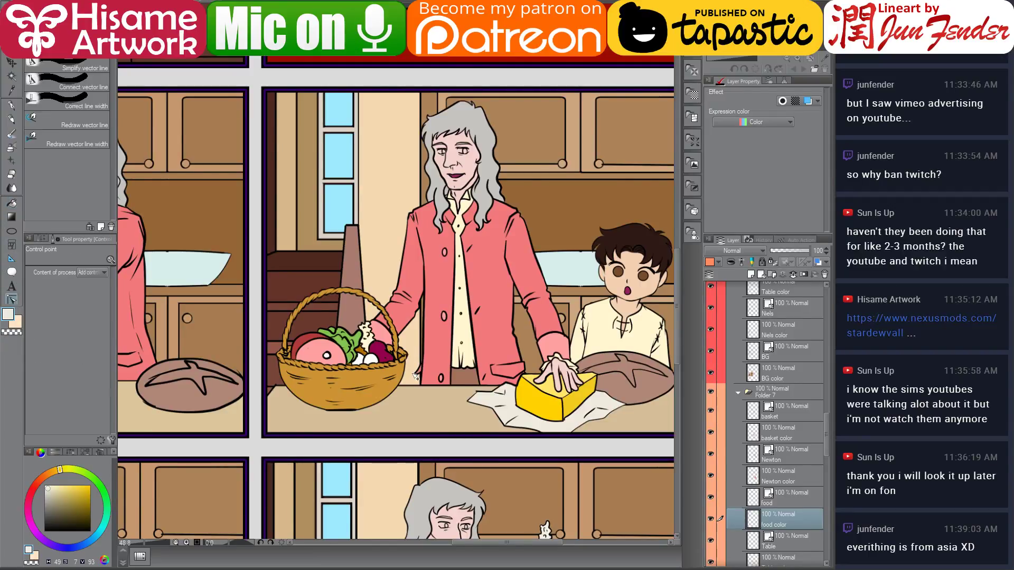
scroll(515, 416, "up", 6)
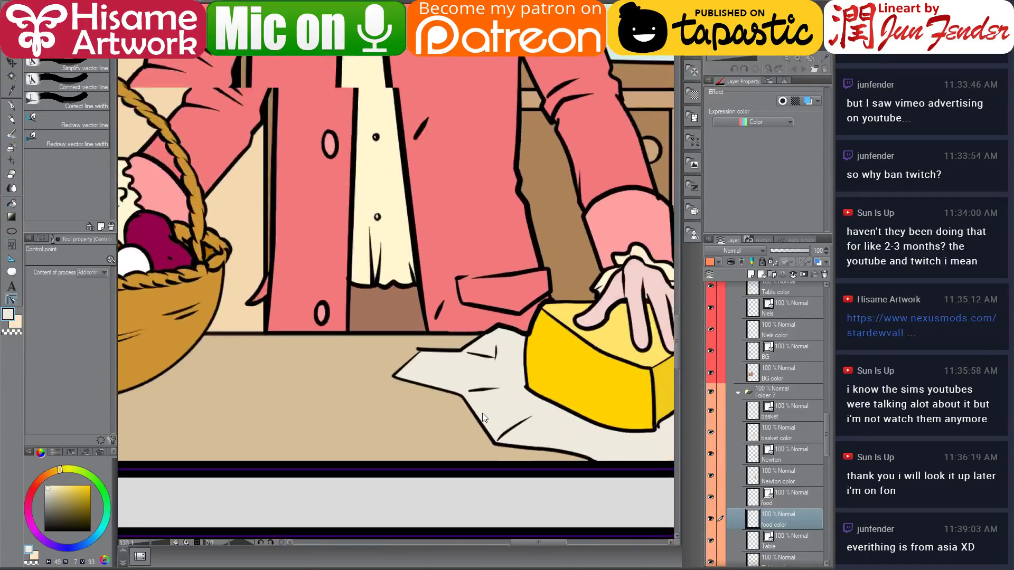
left_click(475, 420, "ctrl")
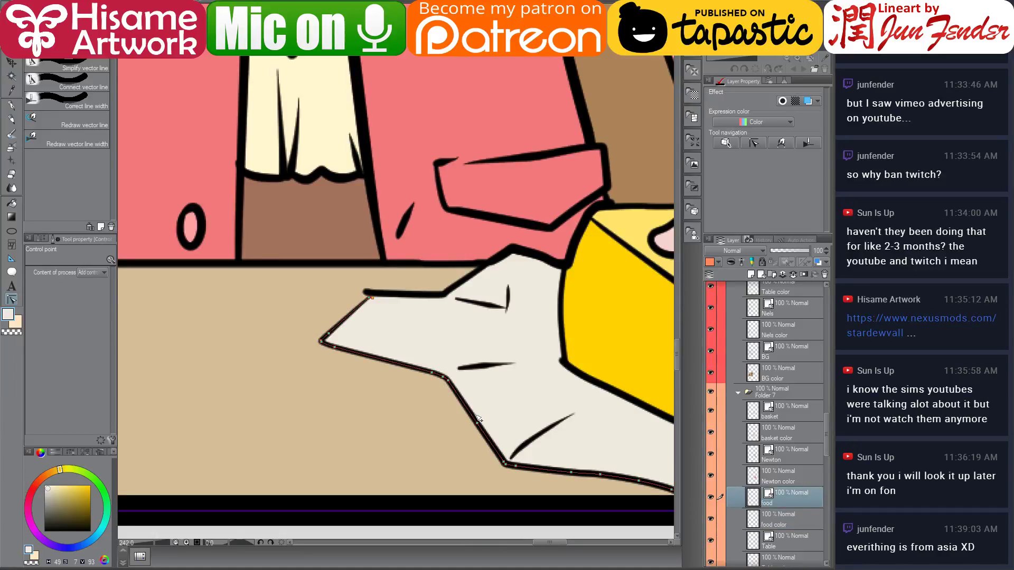
left_click(471, 412)
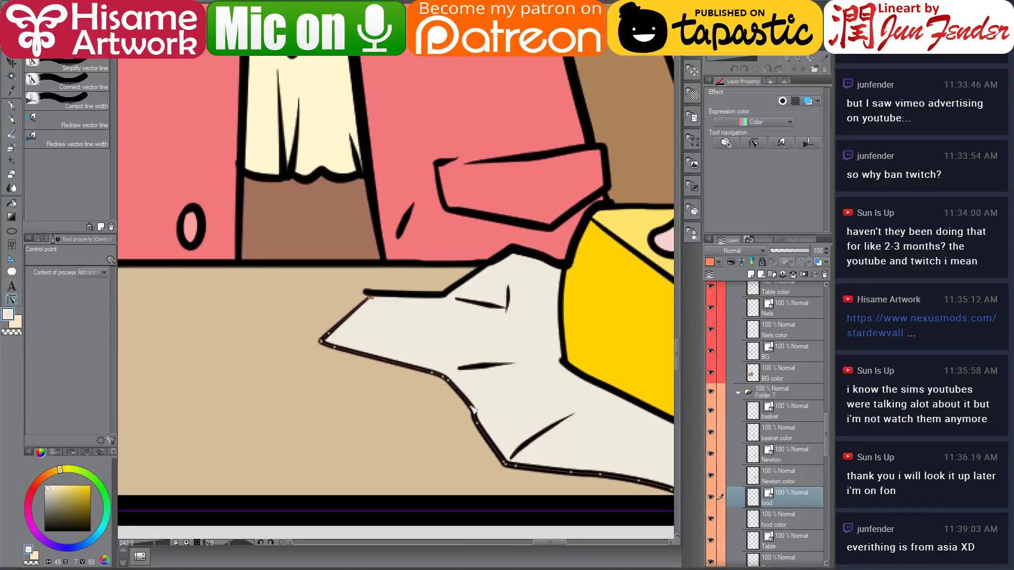
left_click_drag(390, 366, 391, 370)
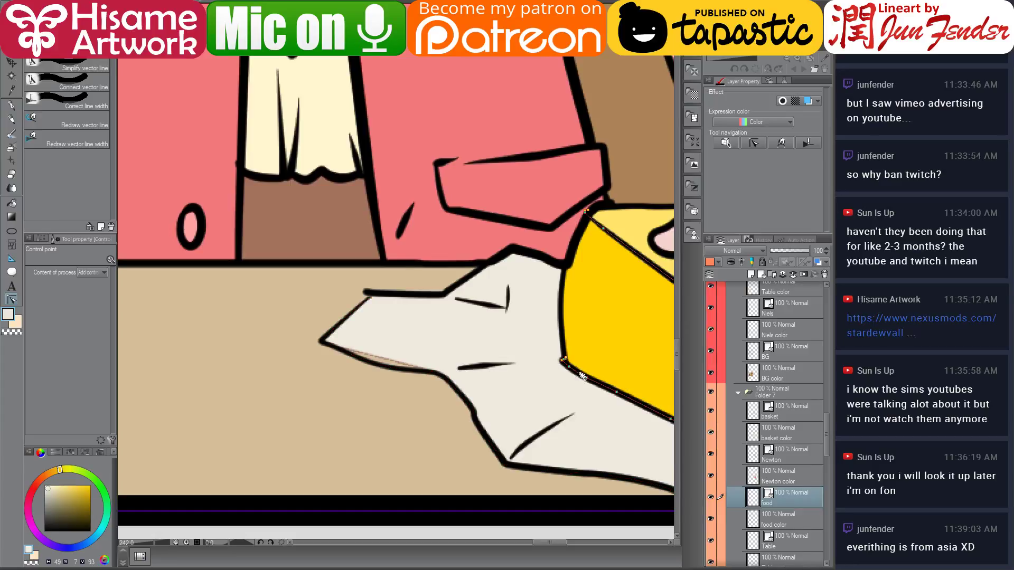
left_click_drag(567, 368, 554, 354)
left_click_drag(358, 282, 340, 290)
left_click(355, 277)
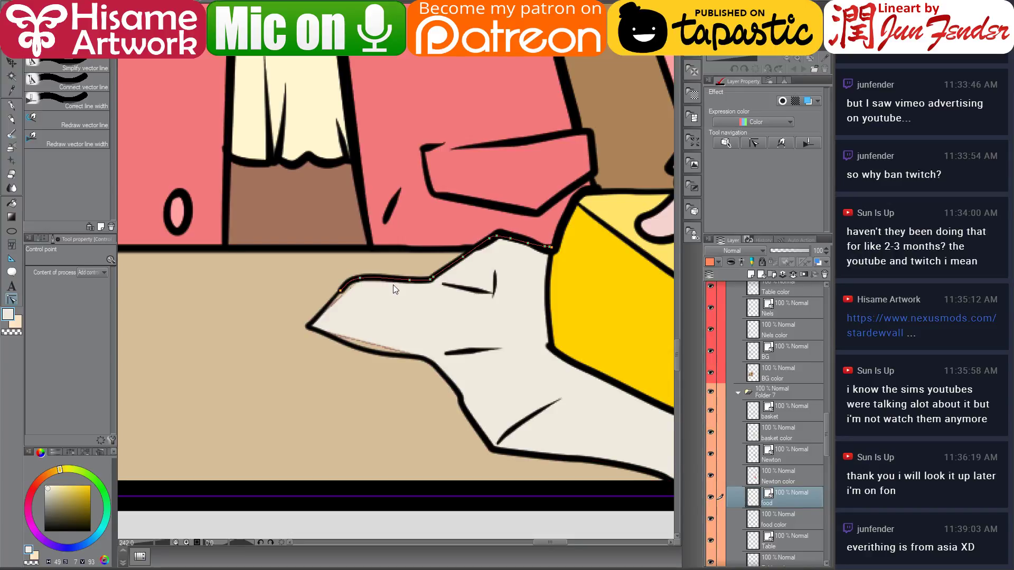
left_click_drag(360, 363, 277, 372)
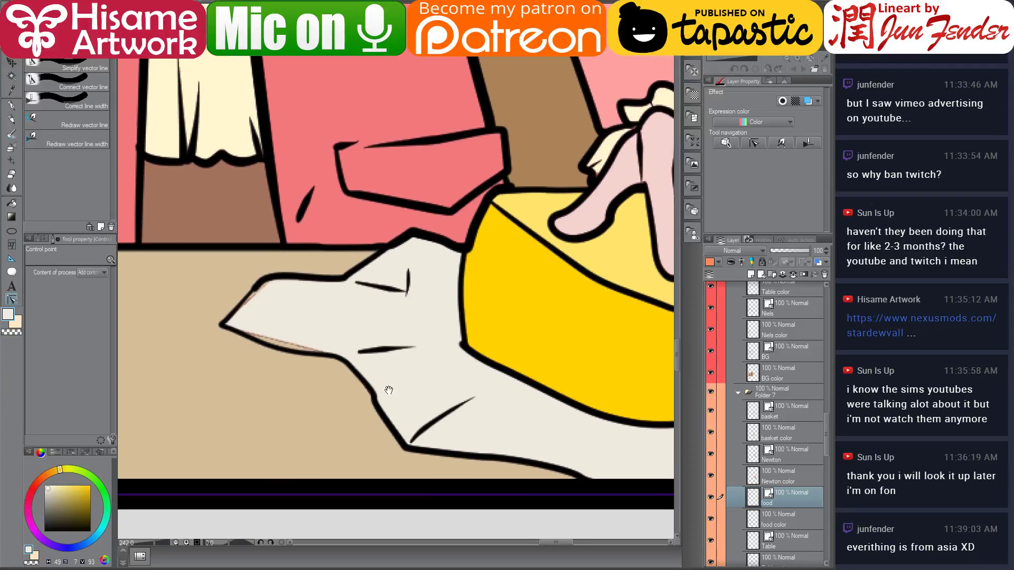
Paint the gaps inside the reshaped wrapping outline off-white on the food color layer with the G-pen
left_click(794, 523)
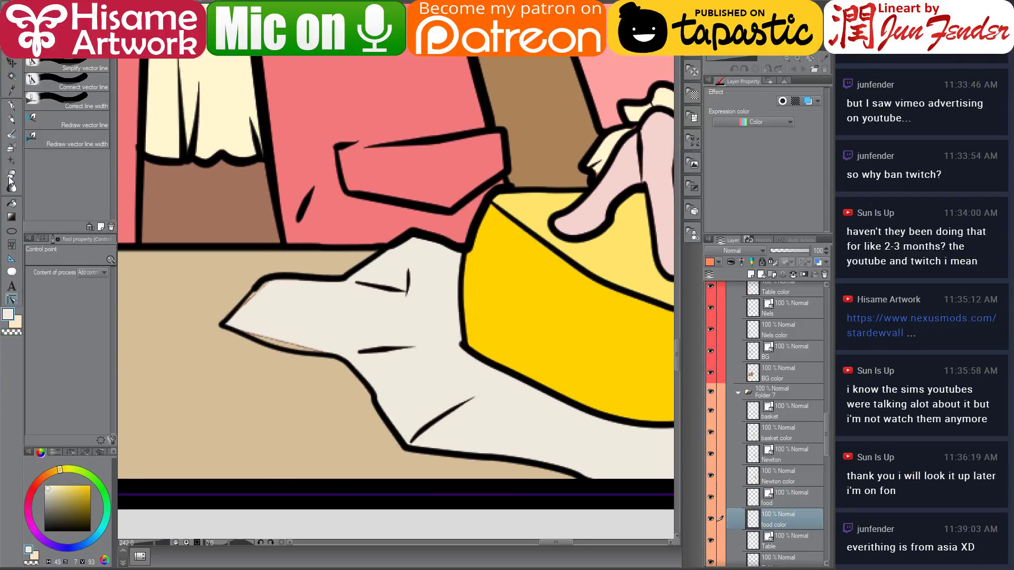
left_click(12, 105)
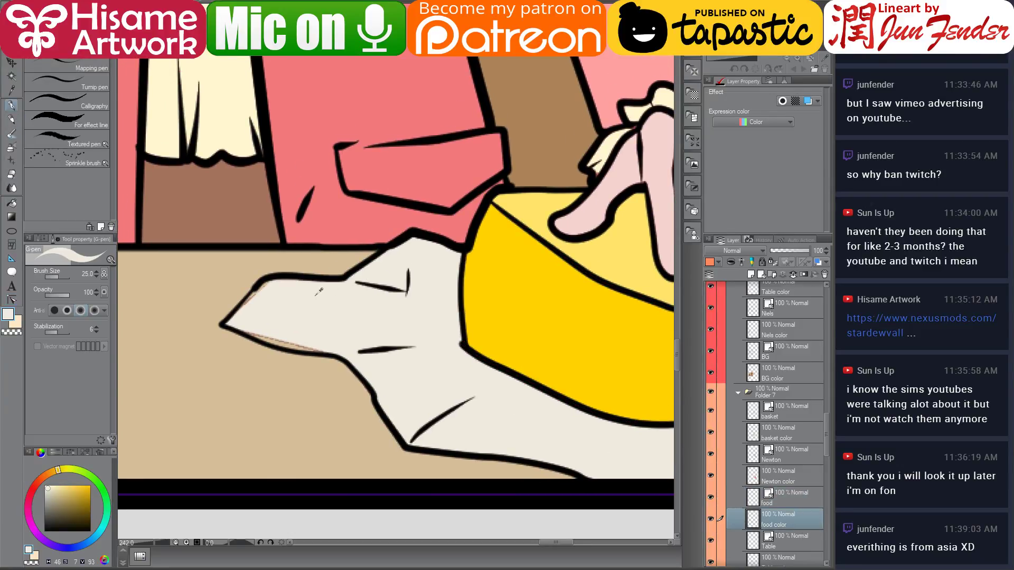
mouse_move(304, 290)
left_mouse_down()
mouse_move(273, 294)
mouse_move(254, 320)
mouse_move(325, 346)
left_mouse_up()
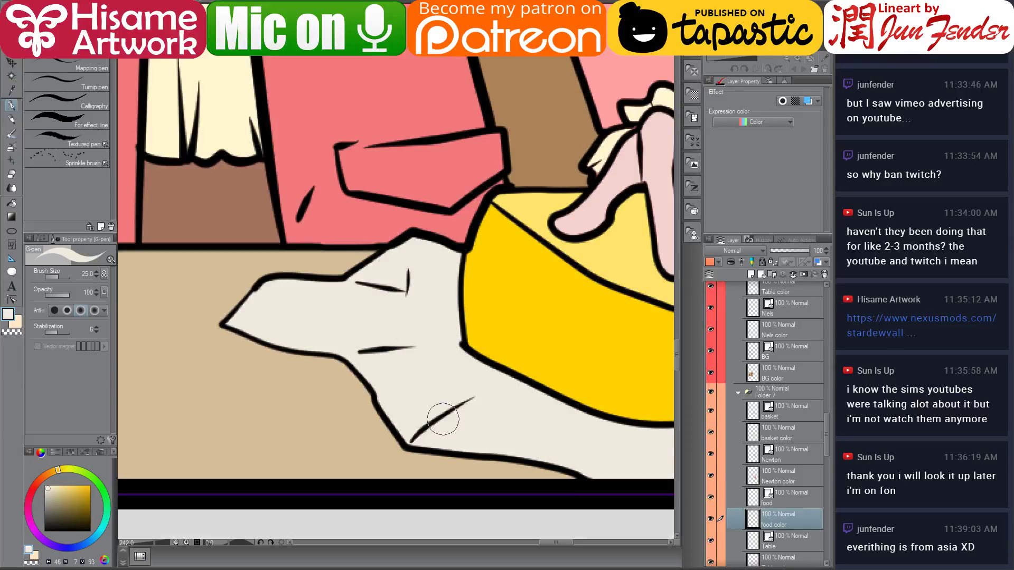
Straighten the hooked end of the cheese's lower side edge so it meets the bottom front corner on the food line layer
scroll(499, 393, "down", 5)
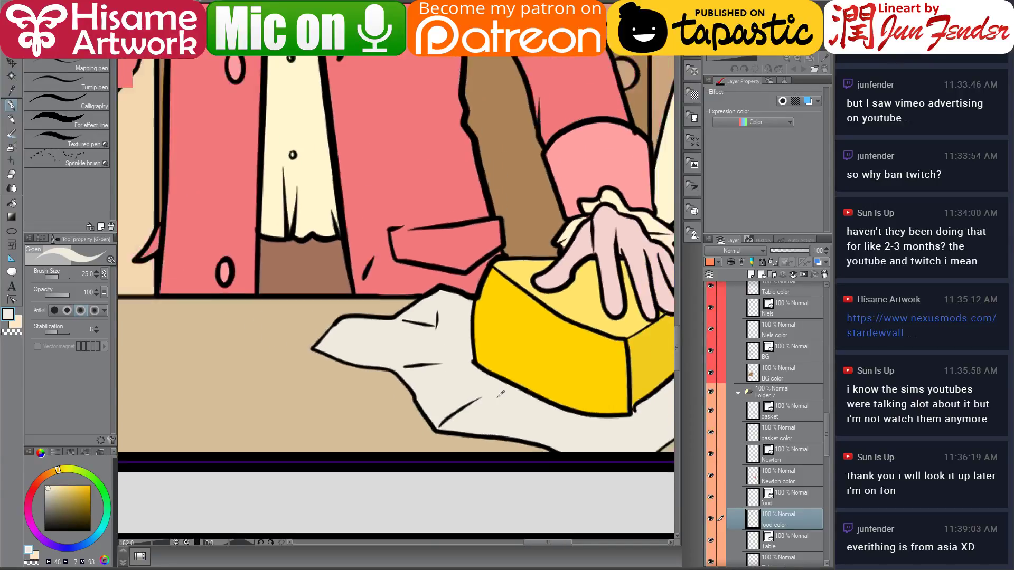
scroll(499, 393, "up", 4)
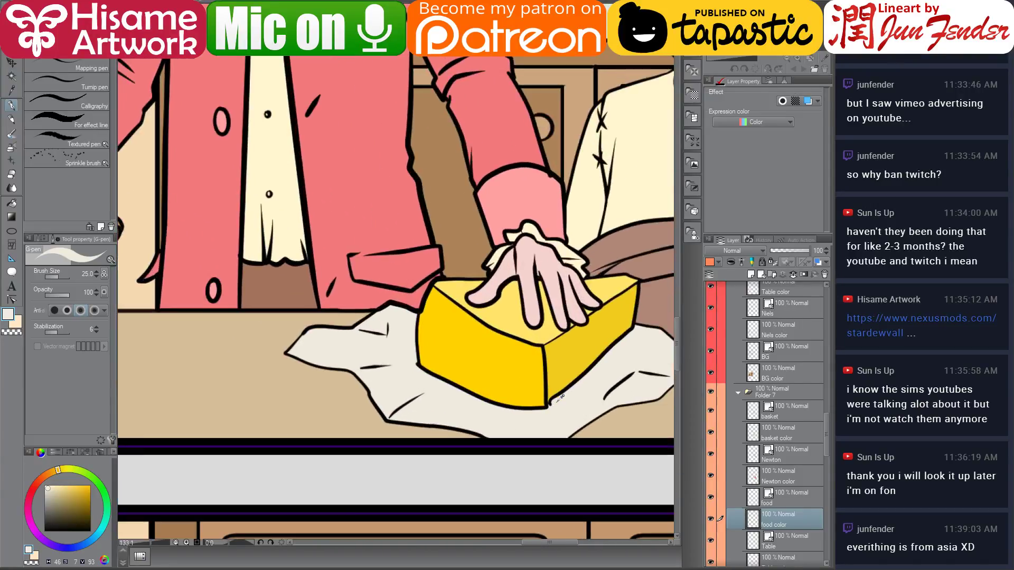
scroll(560, 397, "up", 3)
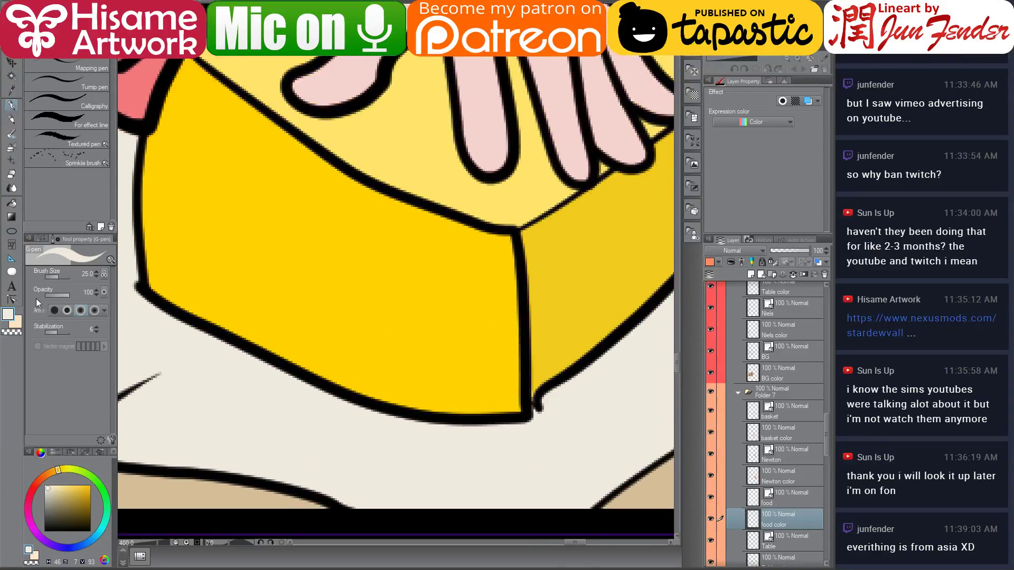
left_click(12, 299)
left_click(538, 411)
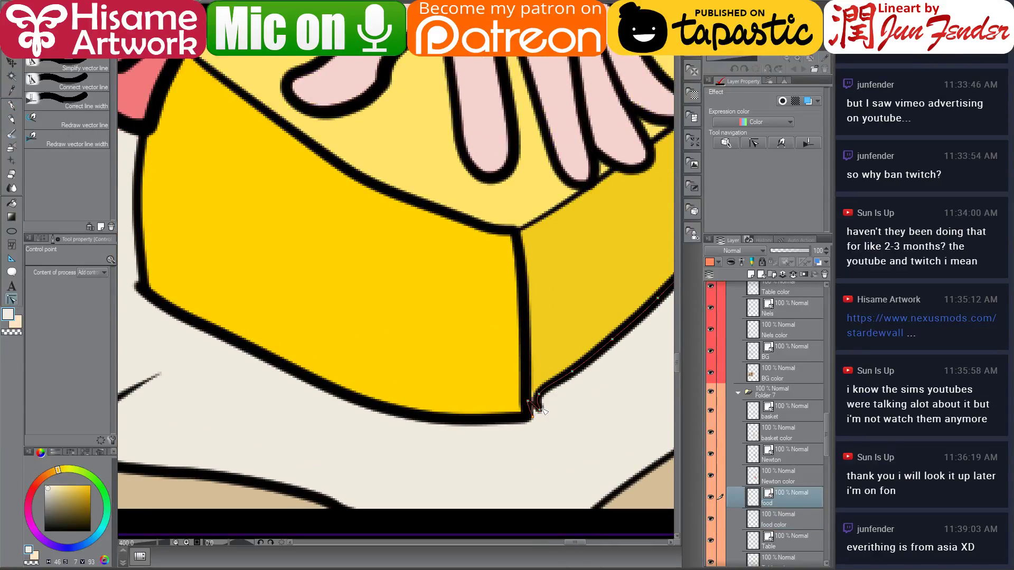
left_click_drag(535, 410, 544, 399)
Fill the gap at the cheese's bottom corner with the side face's yellow (49, 88, 95) on the food color layer
left_click(787, 520)
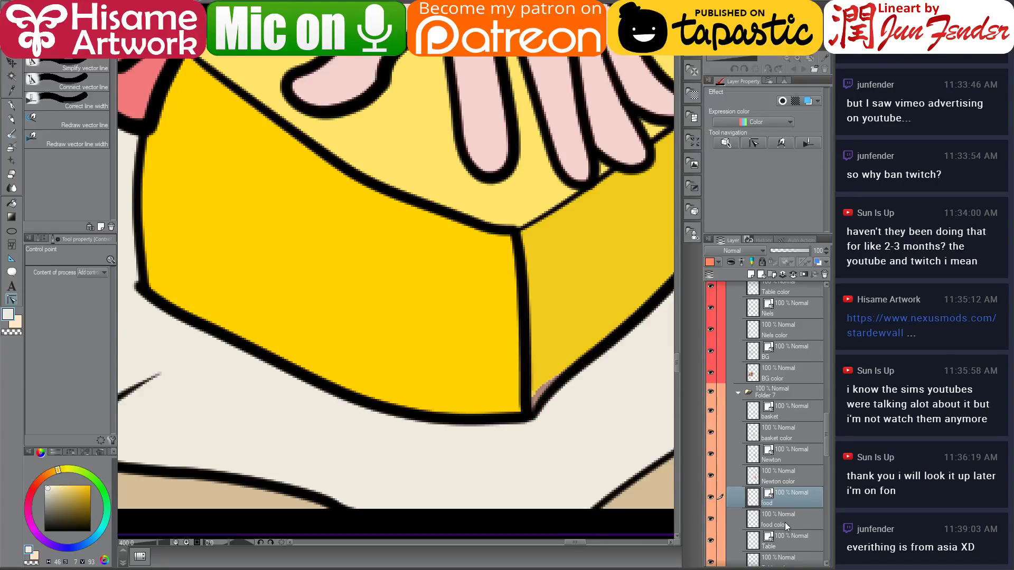
left_click(9, 206)
left_click(578, 327, "alt")
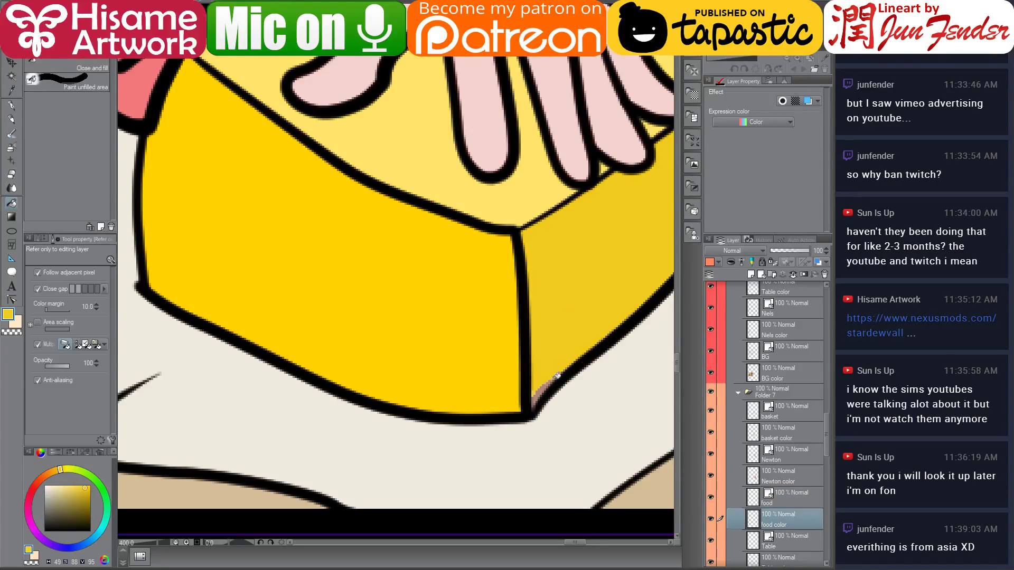
left_click(541, 389)
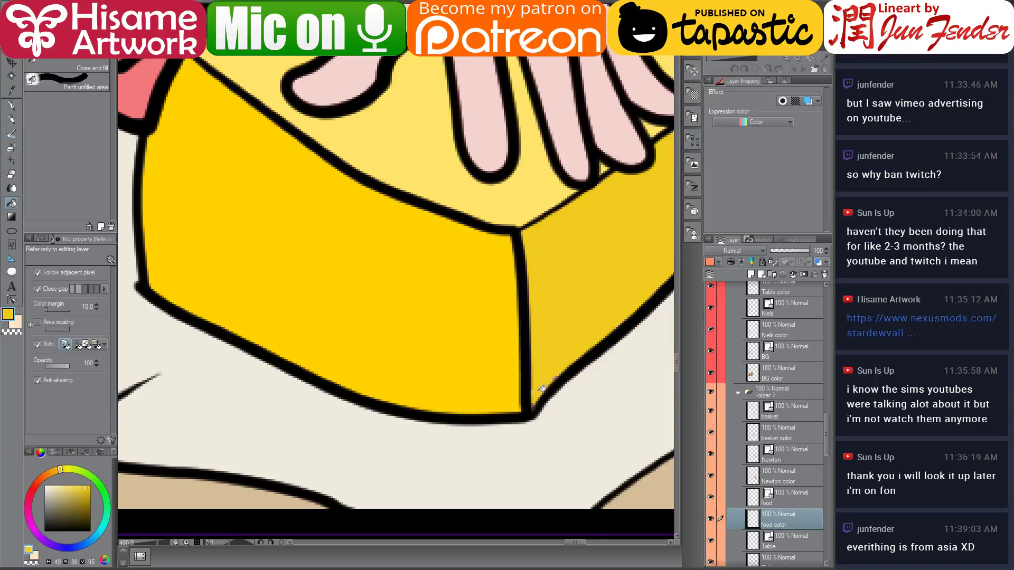
Set the G-pen brush size to 8, switch to the Move layer tool and check Folder 7's panel against its neighbors
left_click(11, 105)
key("bracketleft")
key("bracketleft")
key("bracketleft")
key("bracketleft")
key("bracketleft")
key("bracketleft")
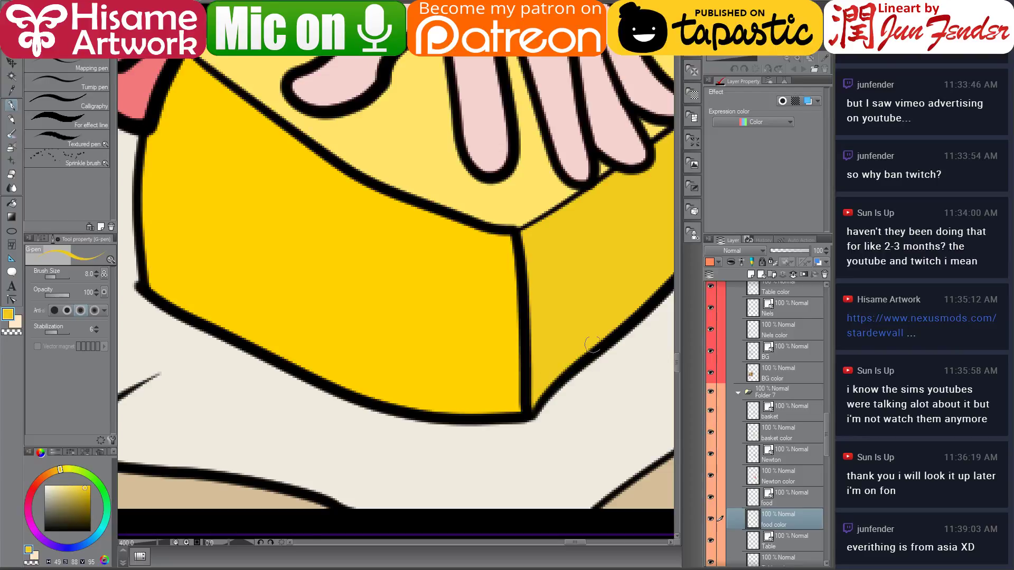
scroll(575, 342, "down", 10)
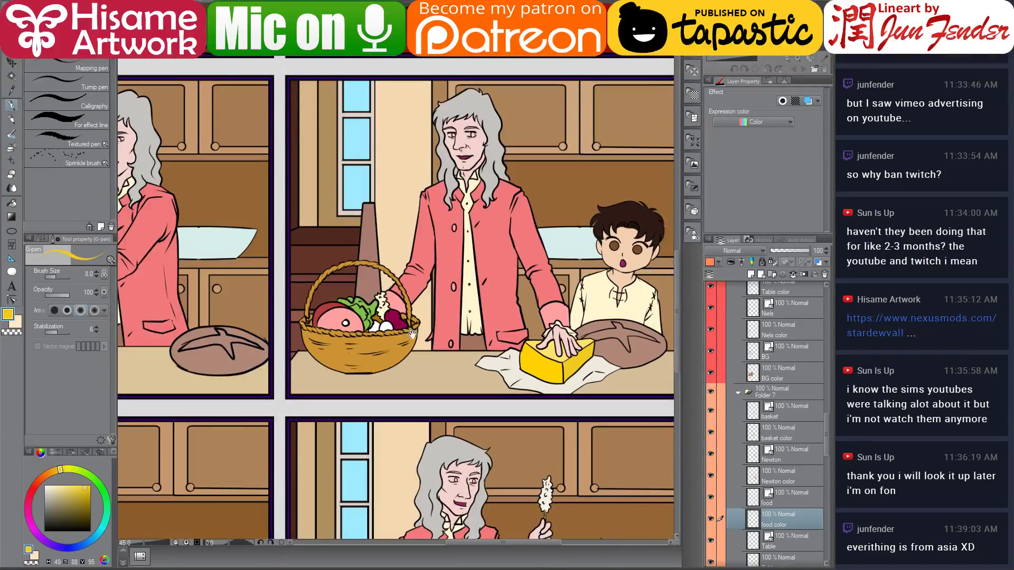
left_click_drag(412, 334, 489, 338)
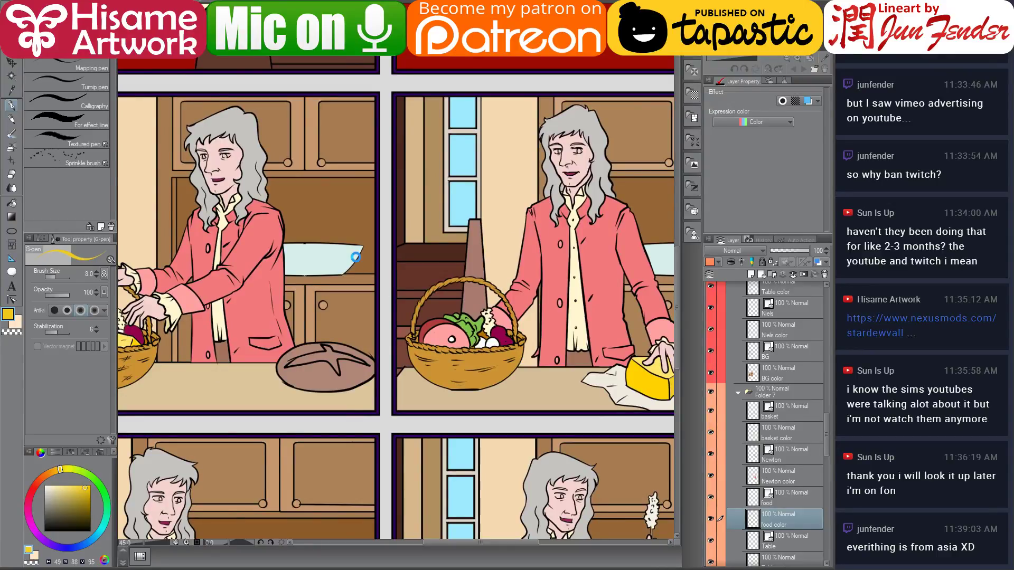
left_click(12, 63)
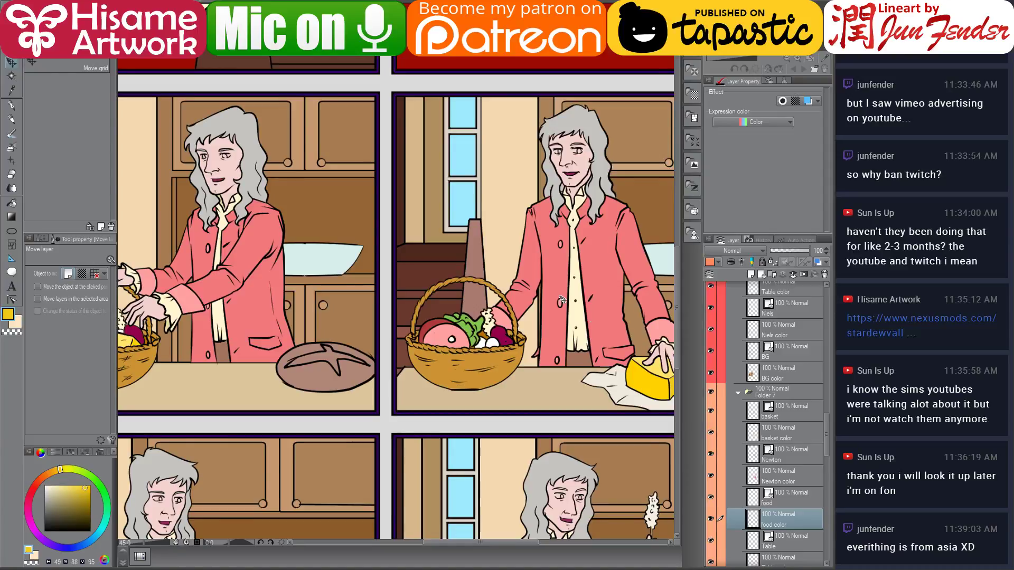
scroll(546, 391, "down", 2)
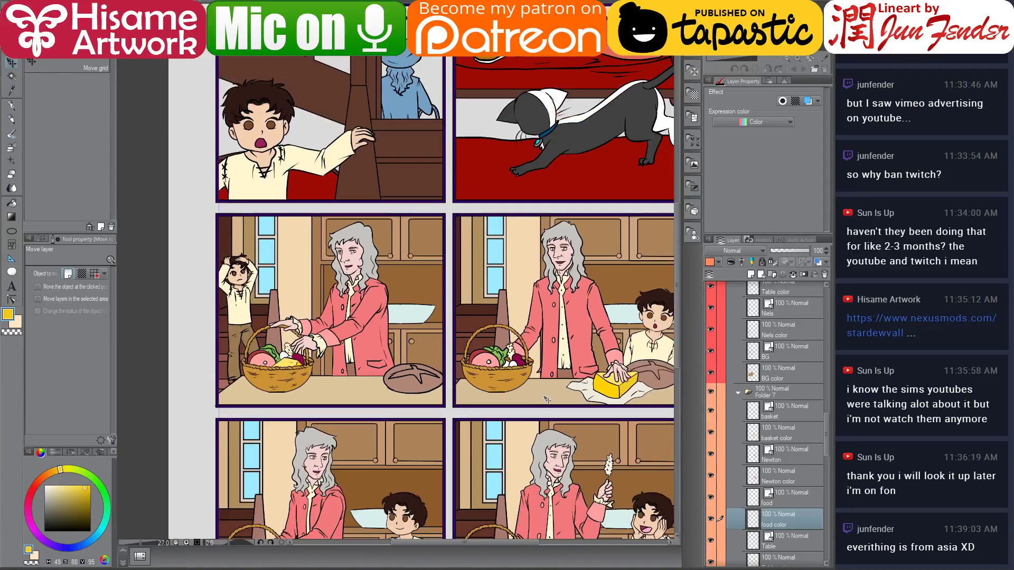
left_click_drag(575, 383, 543, 381)
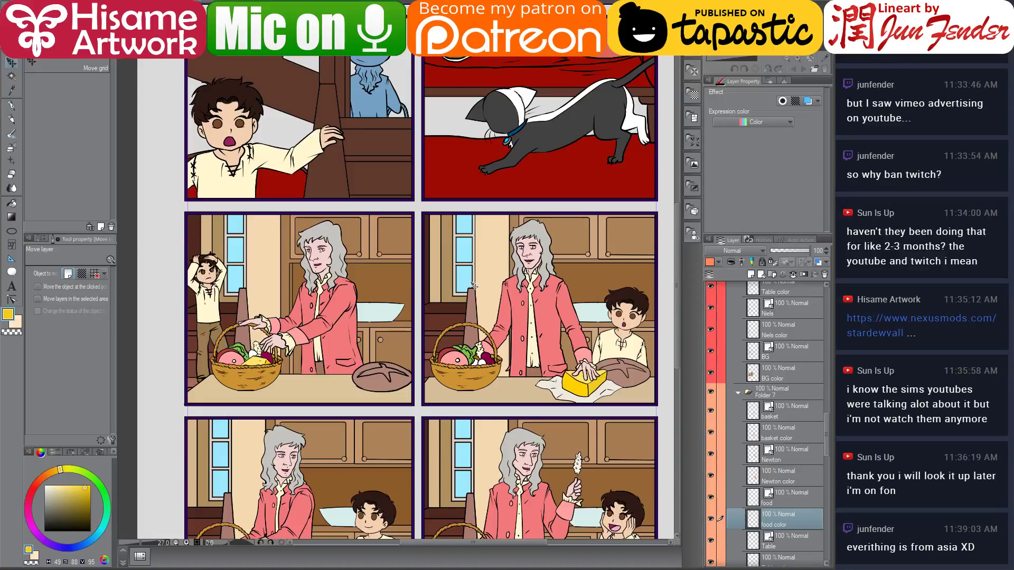
Switch to the browser, run new Google Images searches and view the Wikipedia article on beetroot
key("alt+Tab")
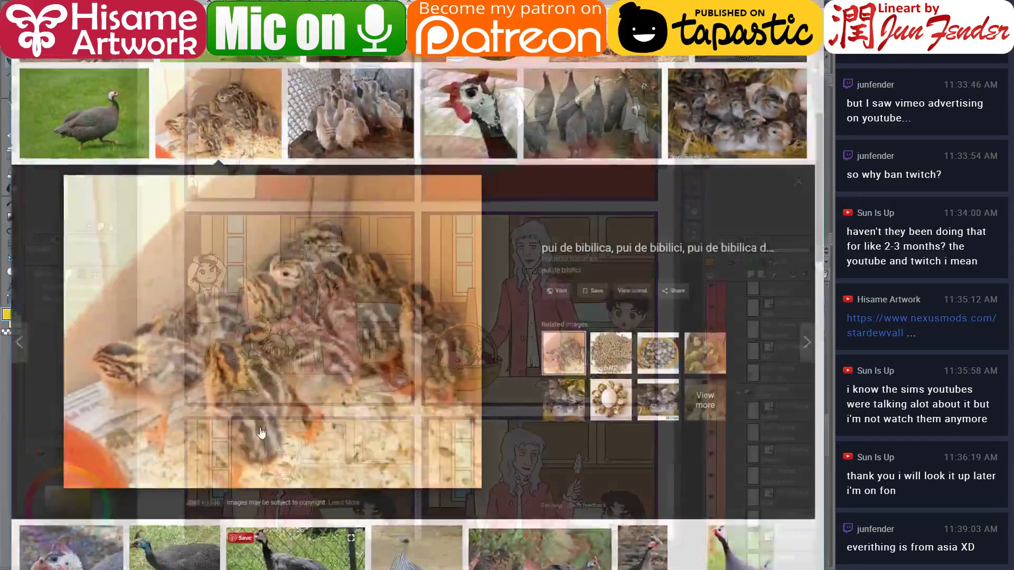
scroll(389, 189, "up", 5)
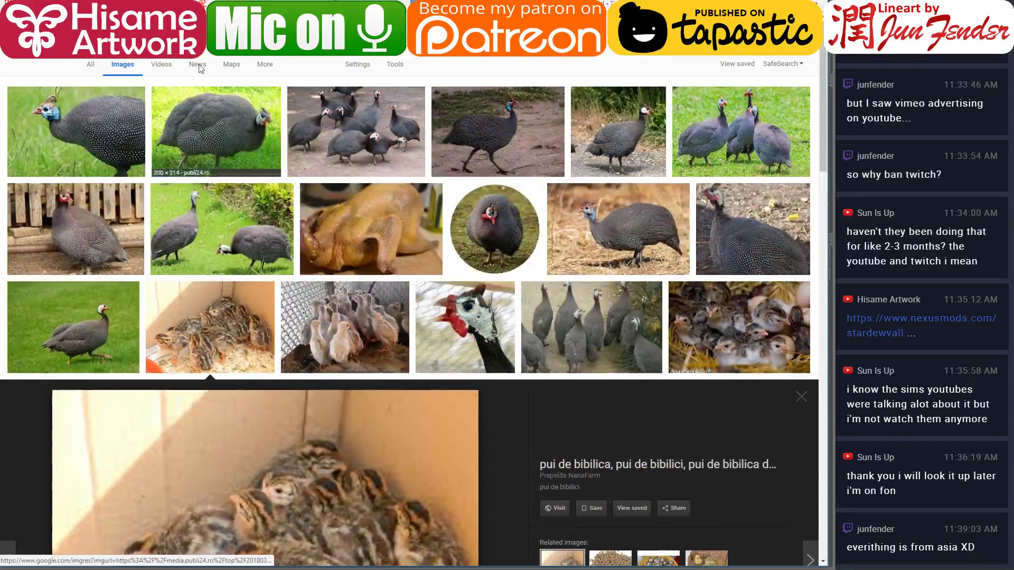
type("mama")
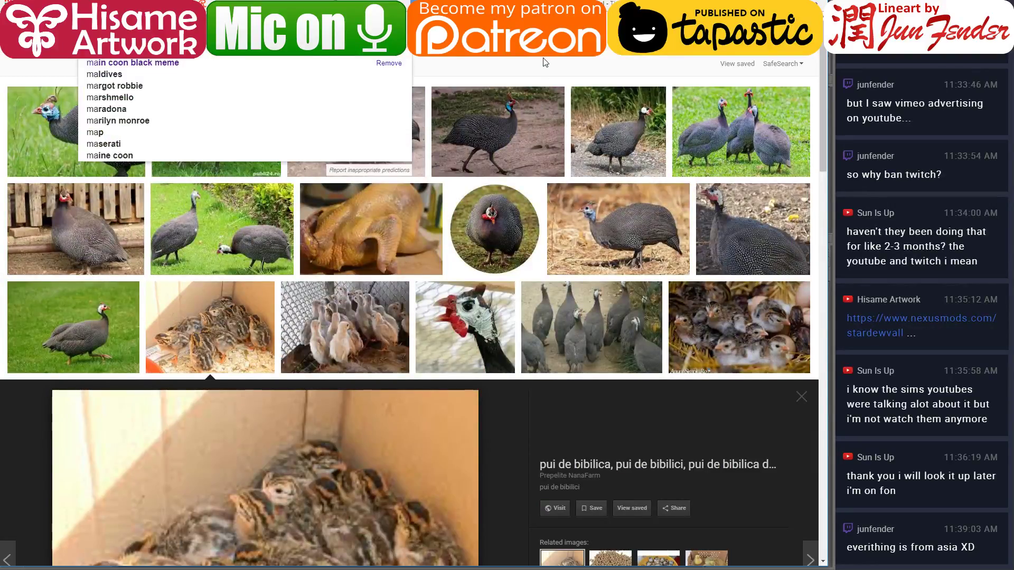
key("Escape")
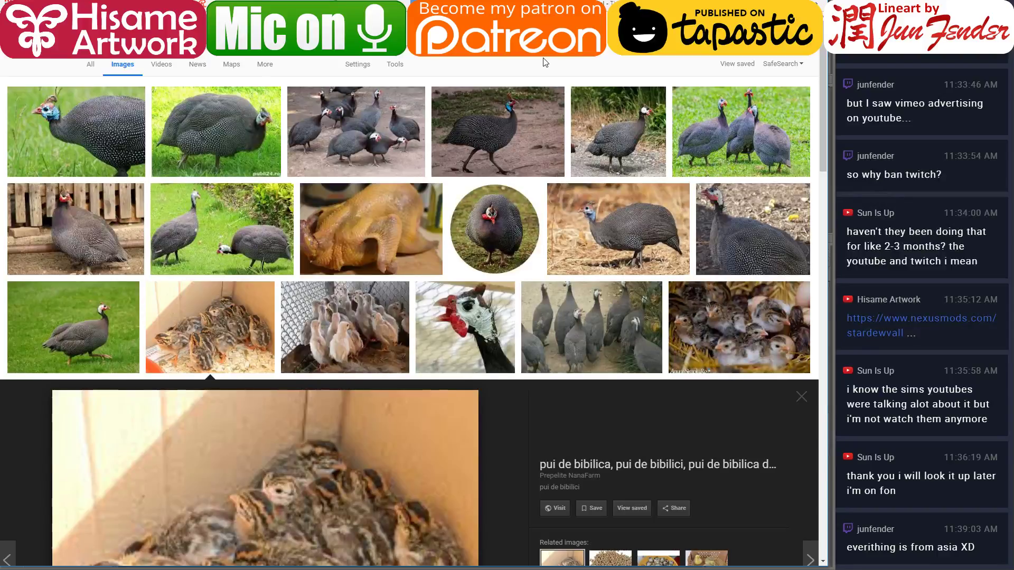
key("Return")
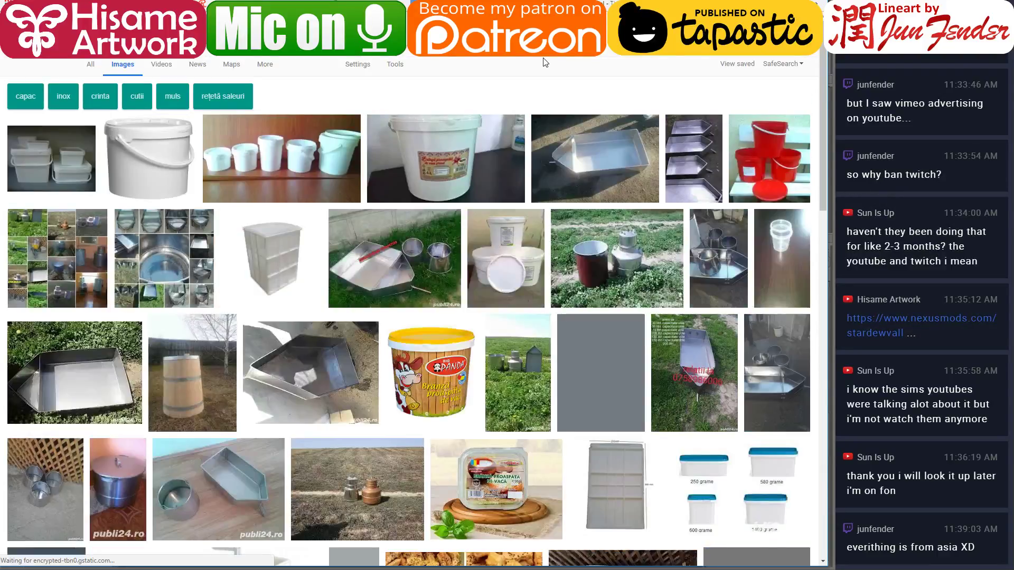
scroll(597, 319, "down", 4)
scroll(597, 319, "up", 4)
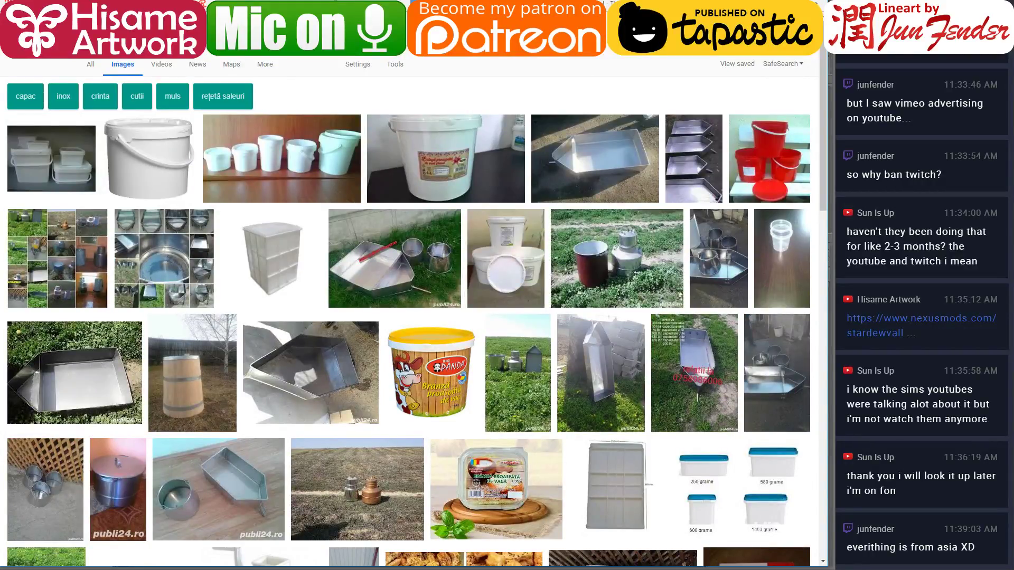
key("Return")
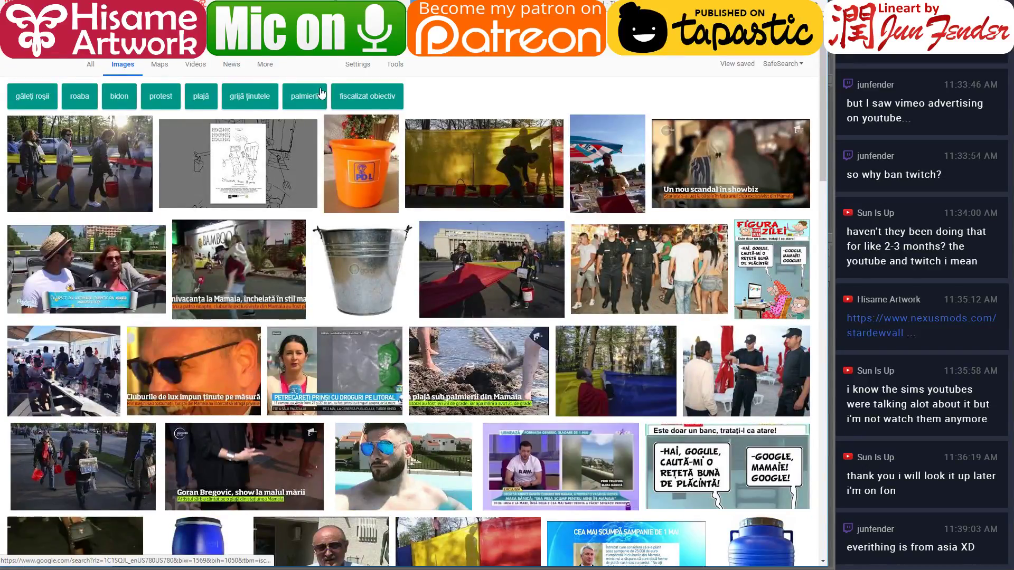
left_click(295, 5)
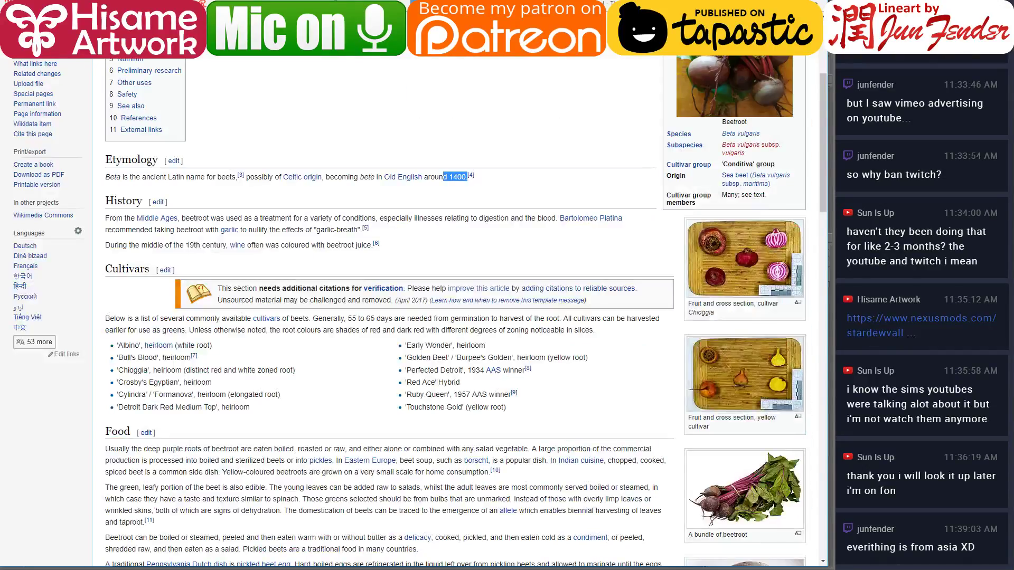
Switch back to Clip Studio Paint and select the food color layer inside Folder 8
key("alt+Tab")
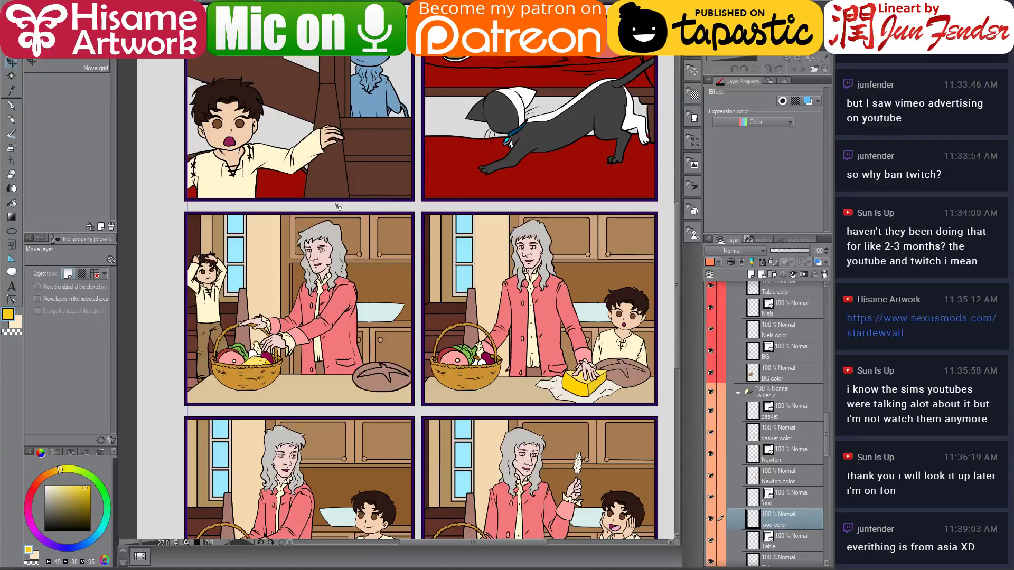
left_click_drag(467, 324, 483, 222)
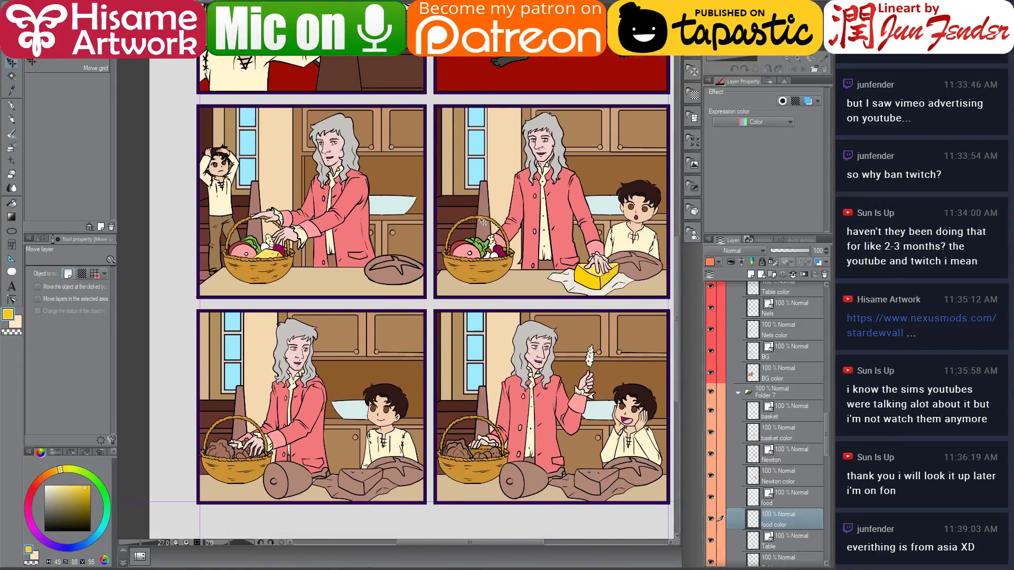
scroll(807, 466, "down", 4)
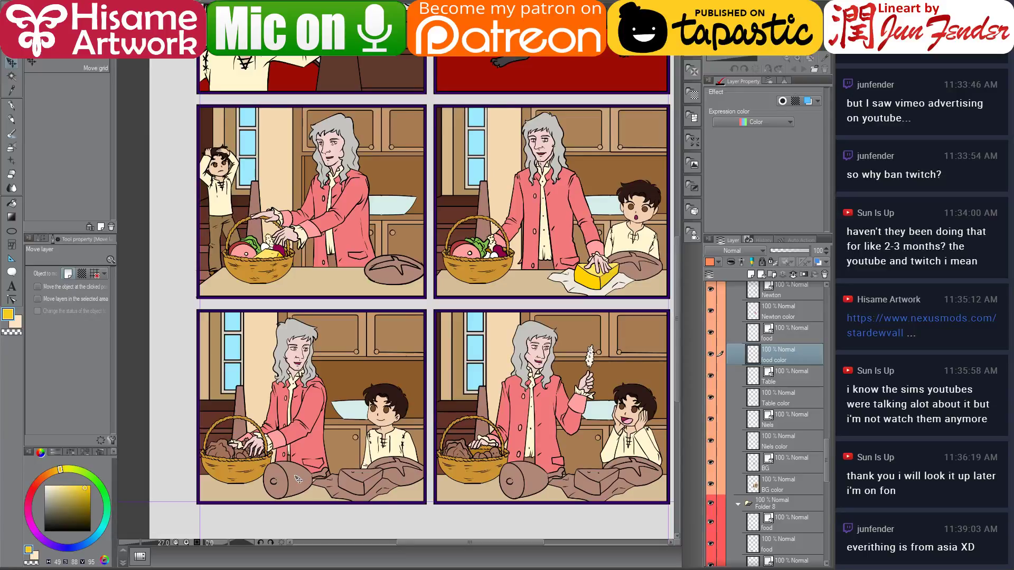
left_click(223, 501, "ctrl+shift")
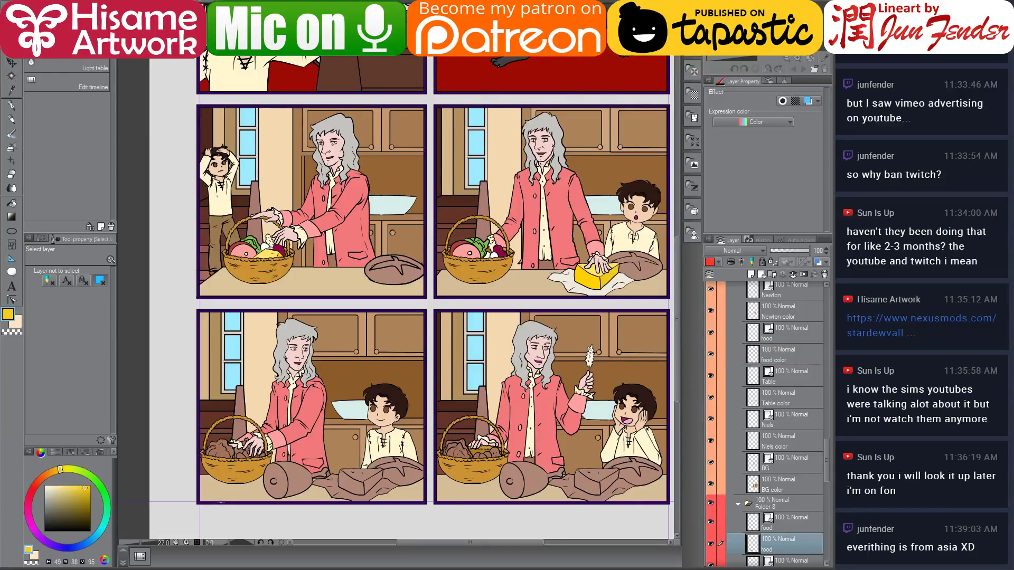
Fill the ham's cut face with light pink and its side with dark red, sampled from the ham in the upper panel's basket
scroll(221, 503, "up", 1)
left_click(11, 202)
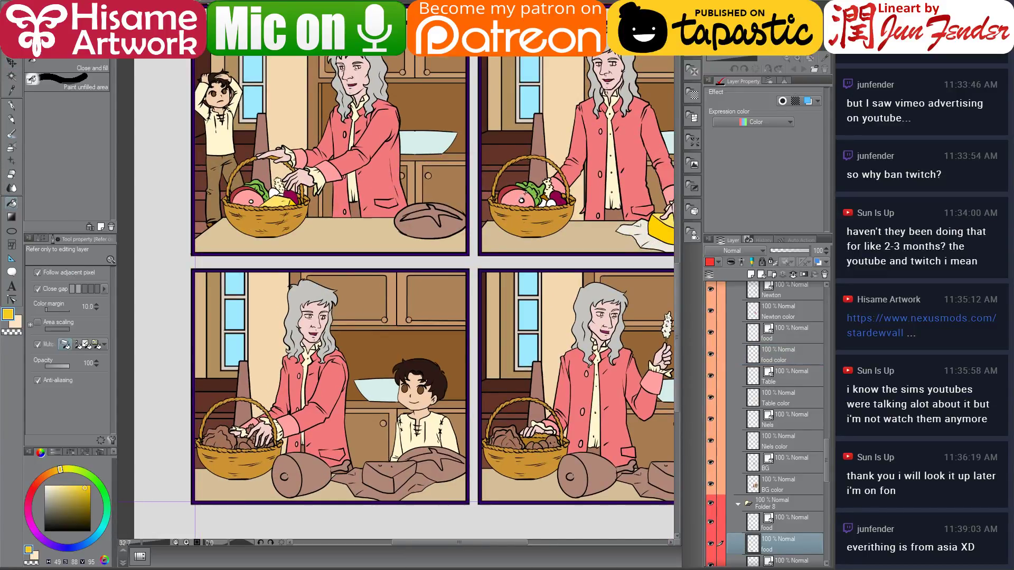
left_click(514, 192, "alt")
left_click(291, 475)
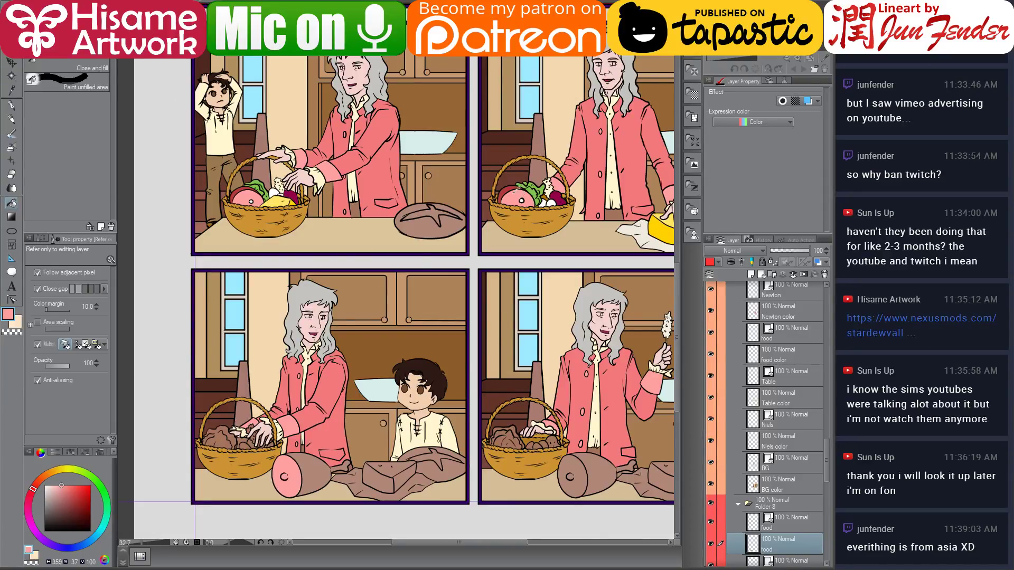
left_click(510, 185, "alt")
left_click(319, 465)
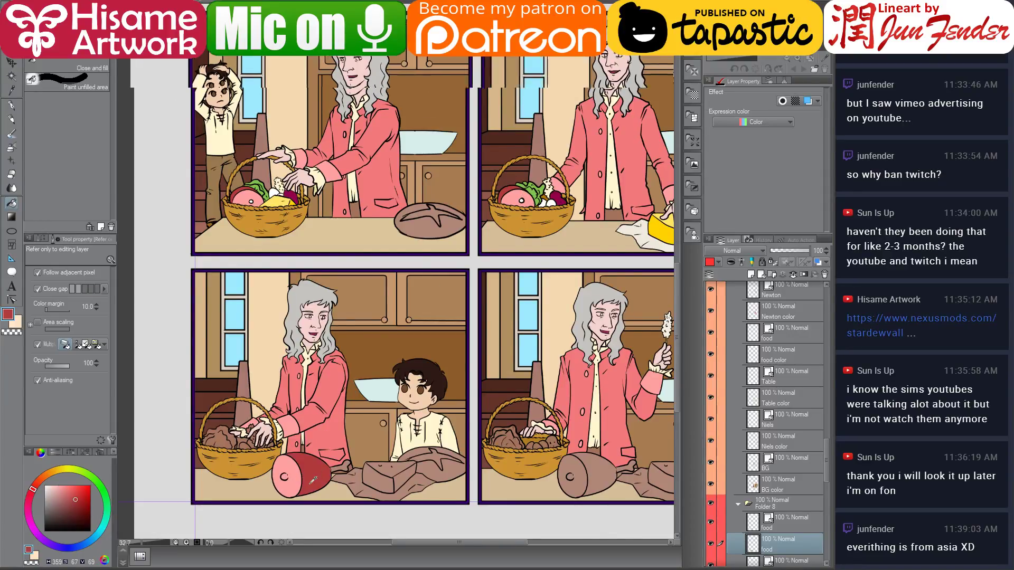
Paint the round bone in the ham's cut face white with the G-pen at brush size 40
scroll(285, 483, "up", 3)
scroll(282, 473, "up", 1)
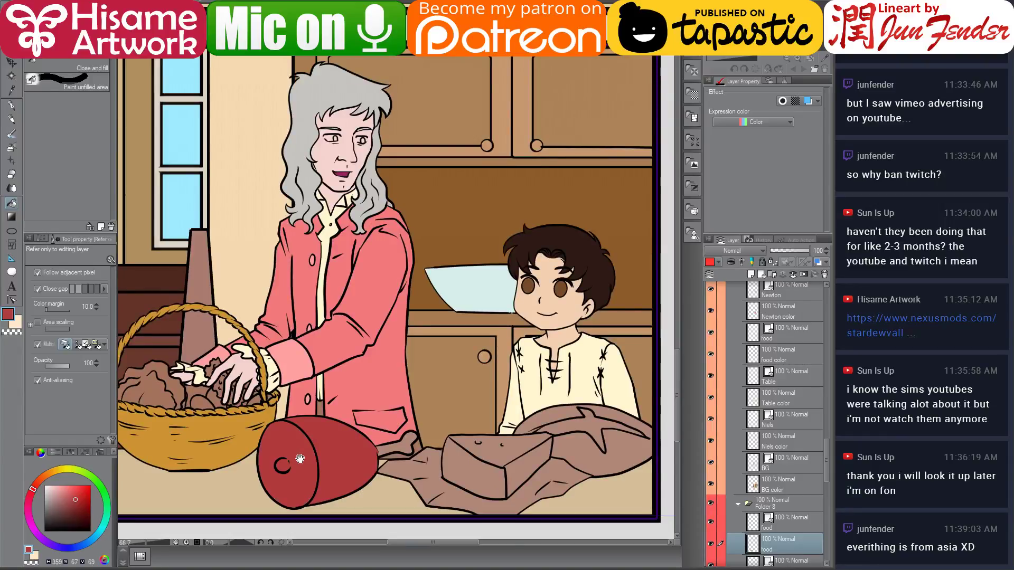
left_click_drag(300, 459, 368, 444)
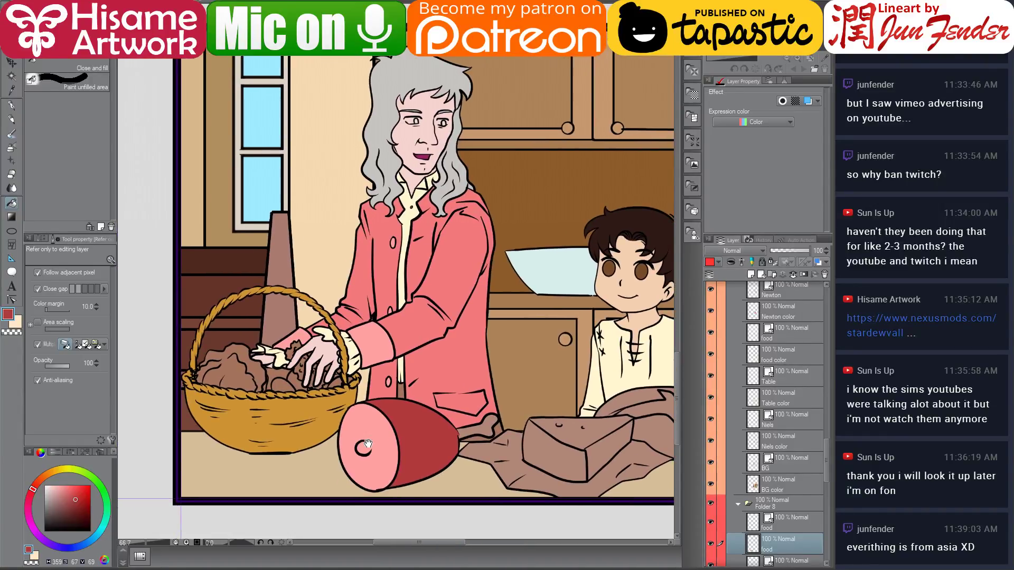
left_click(45, 486)
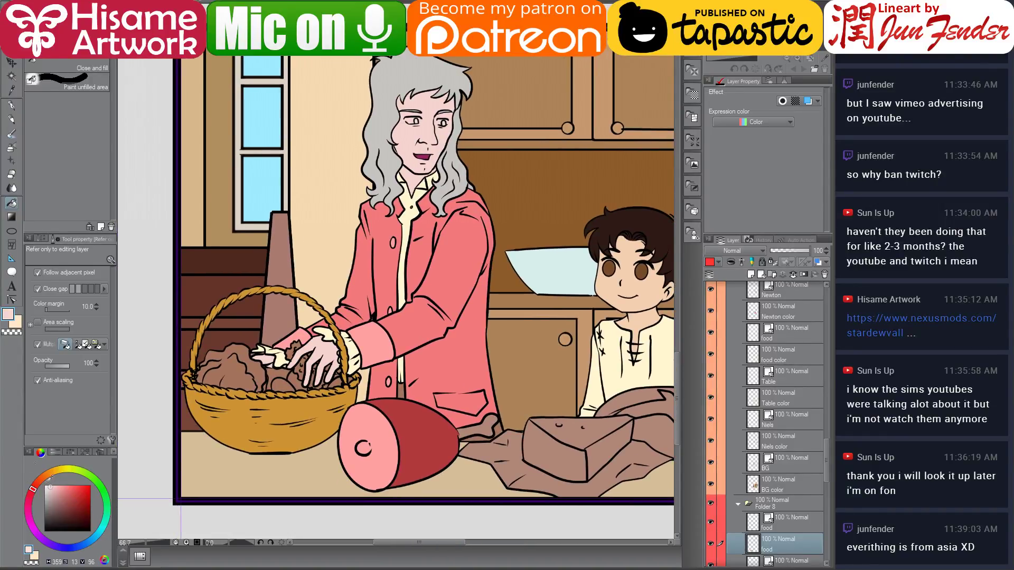
left_click(11, 105)
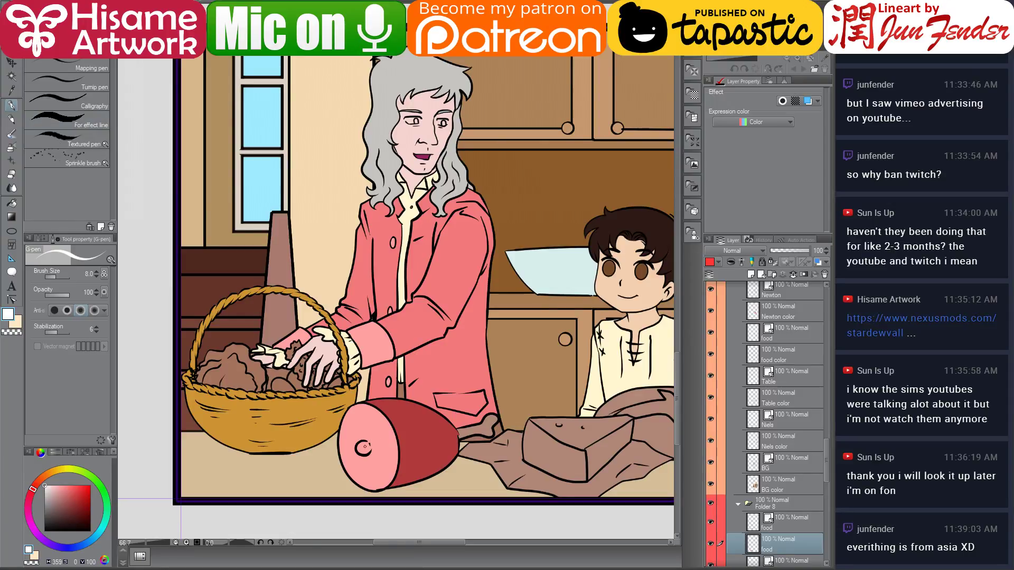
key("bracketright")
key("bracketright")
key("bracketright")
key("bracketright")
key("bracketright")
key("bracketright")
key("bracketright")
key("bracketright")
left_click(363, 448)
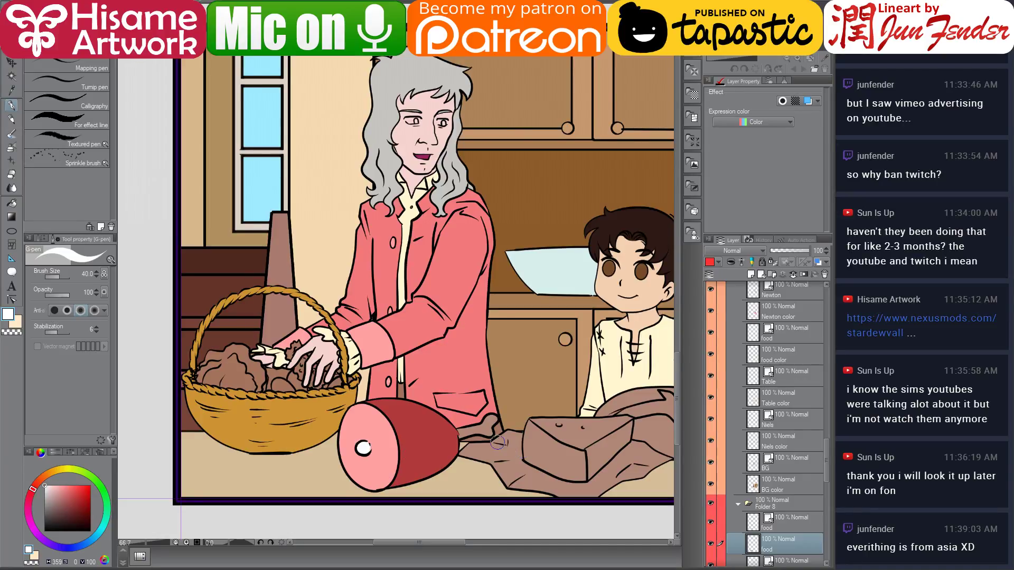
Fill the bone sticking out of the ham's narrow end with white on Folder 8's food color layer
left_click(11, 202)
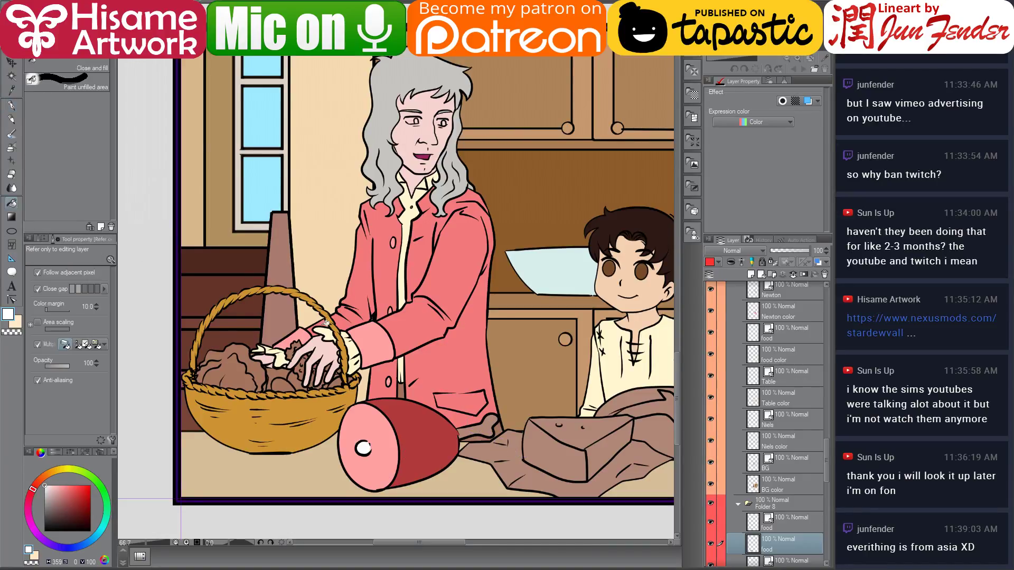
left_click(488, 424)
scroll(806, 489, "down", 5)
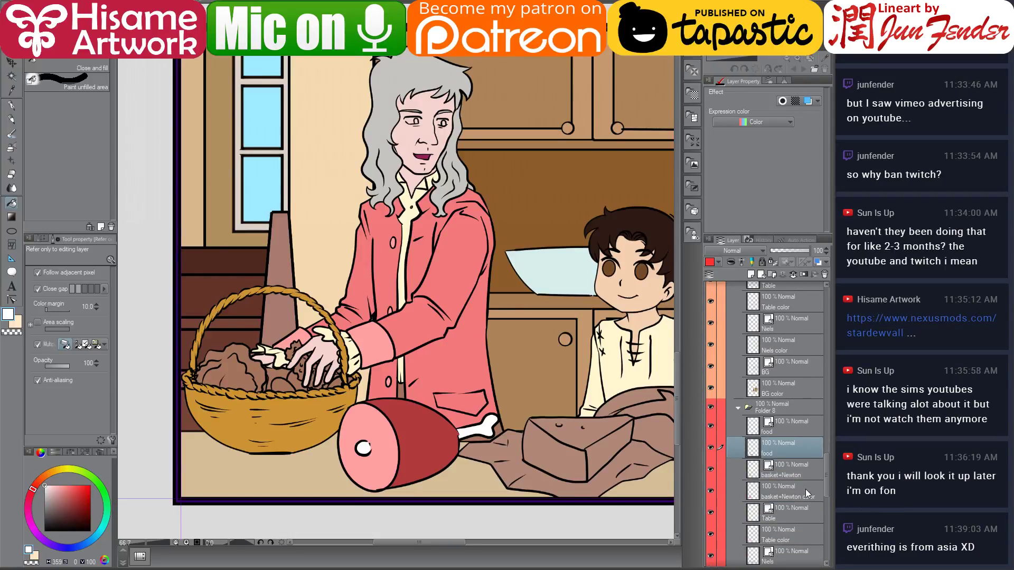
Erase the stray brown under and around the ham bone on the basket+Newton color layer, using the hard eraser at size 10
left_click(11, 105)
scroll(563, 455, "up", 2)
scroll(562, 456, "up", 3)
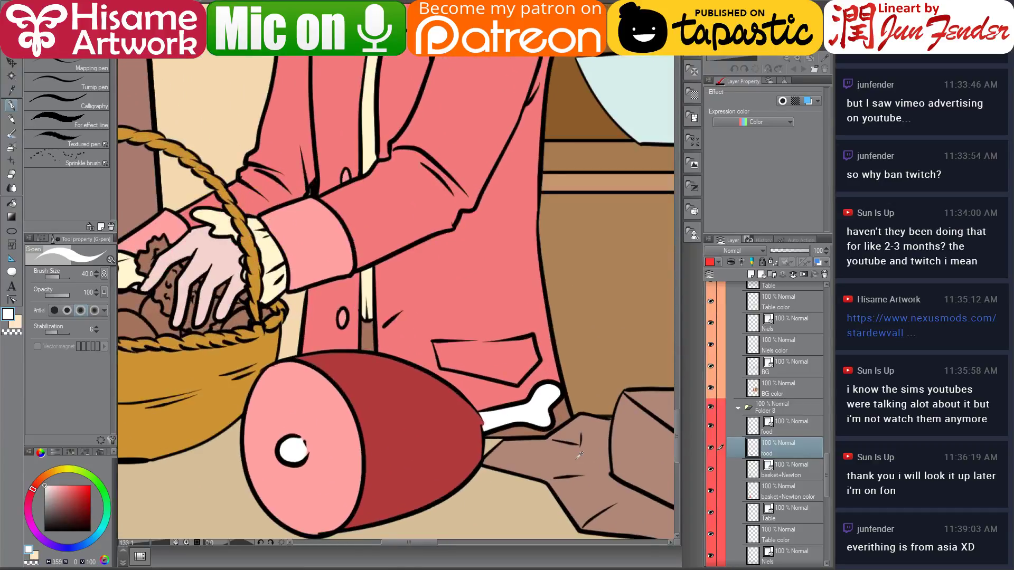
key("alt+v")
key("Escape")
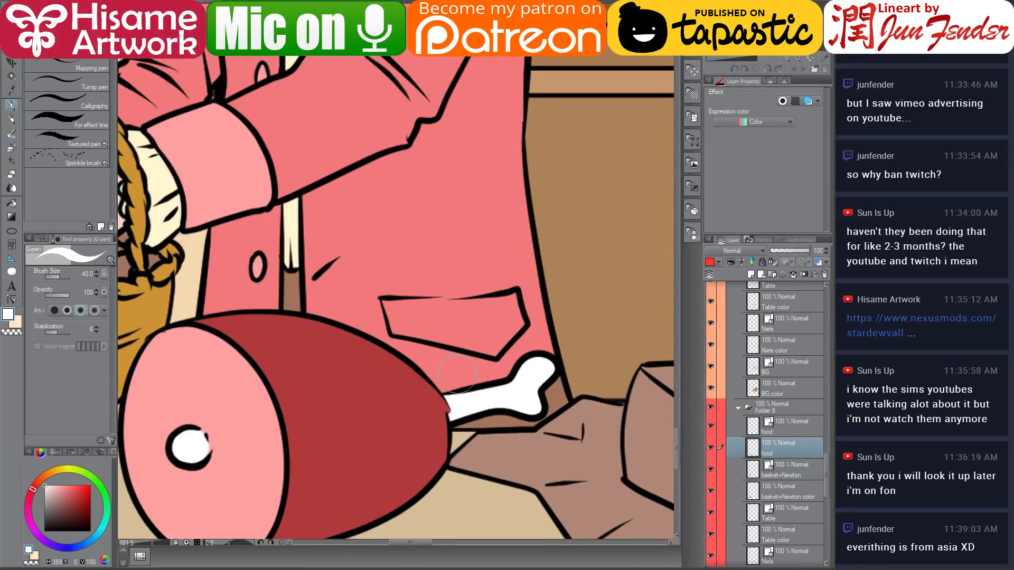
left_click(459, 397, "ctrl+shift")
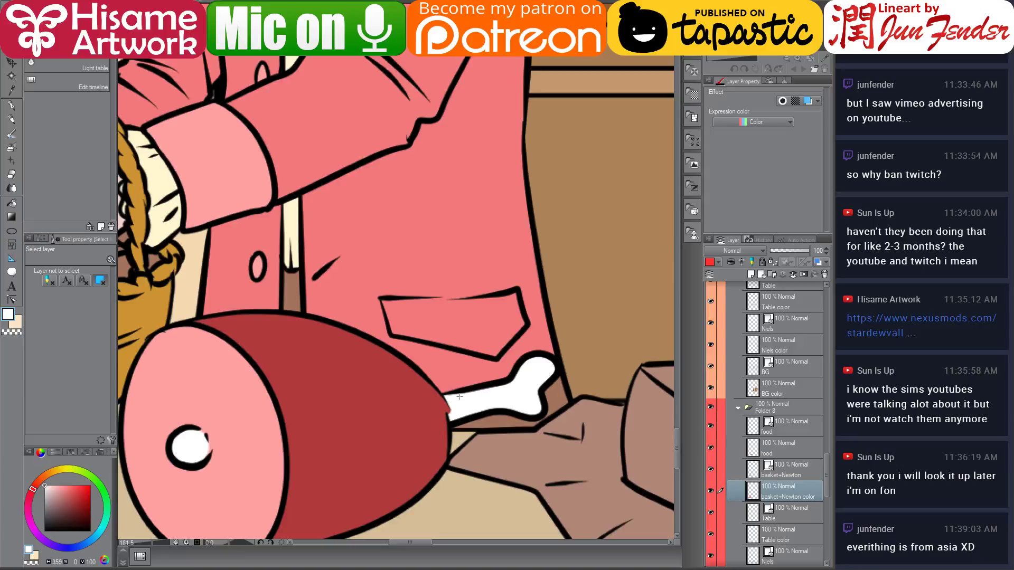
left_click(11, 174)
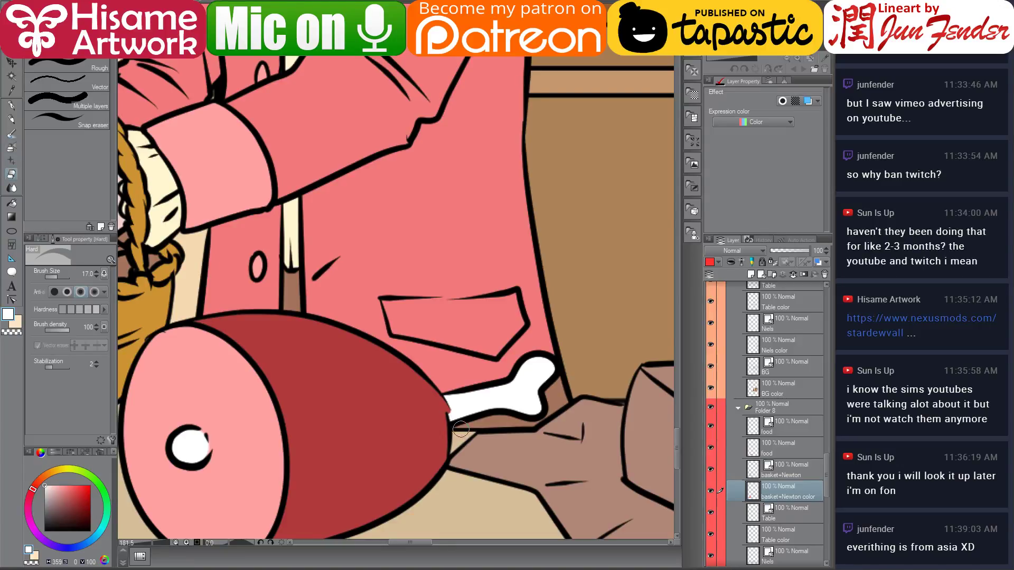
key("bracketleft")
key("bracketleft")
key("bracketleft")
left_click(504, 410, "shift")
mouse_move(501, 415)
left_mouse_down()
mouse_move(532, 423)
mouse_move(464, 422)
left_mouse_up()
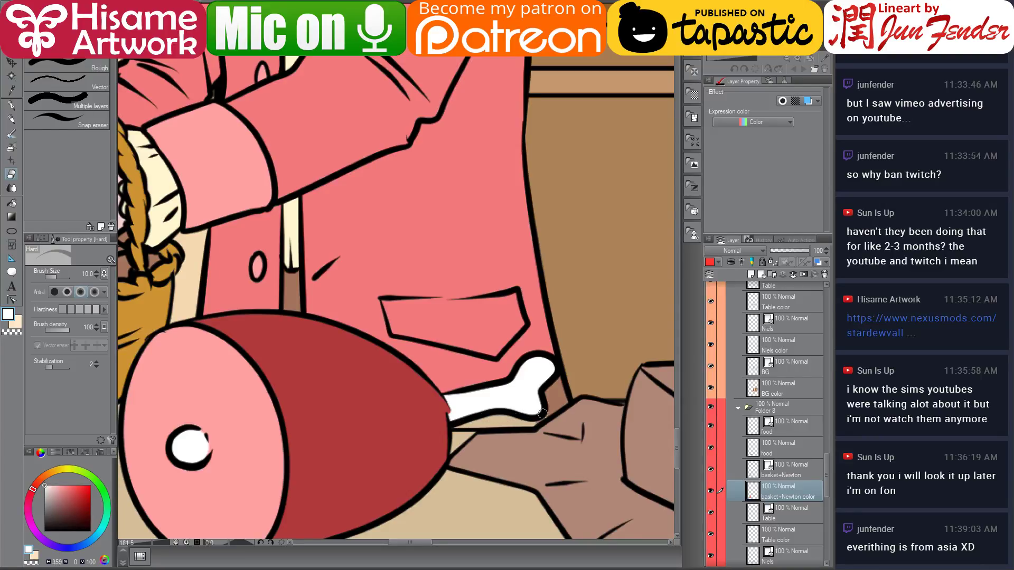
mouse_move(543, 413)
left_mouse_down()
mouse_move(536, 421)
mouse_move(556, 384)
mouse_move(560, 410)
mouse_move(548, 400)
left_mouse_up()
Paint the gap between the bone's end and the coat's edge with the sampled coat pink, using the G-pen at size 17
key("ctrl+shift")
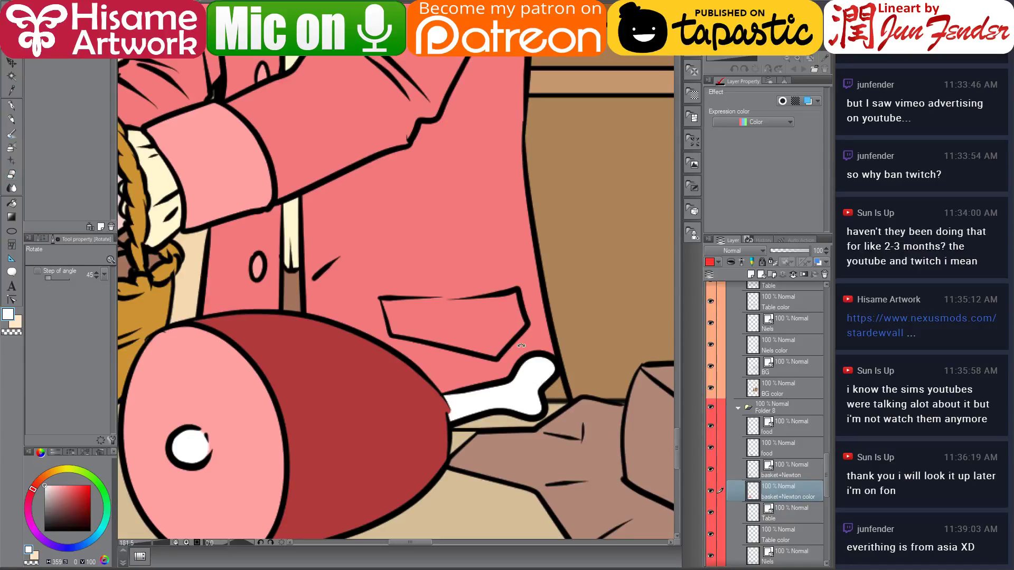
left_click(11, 104)
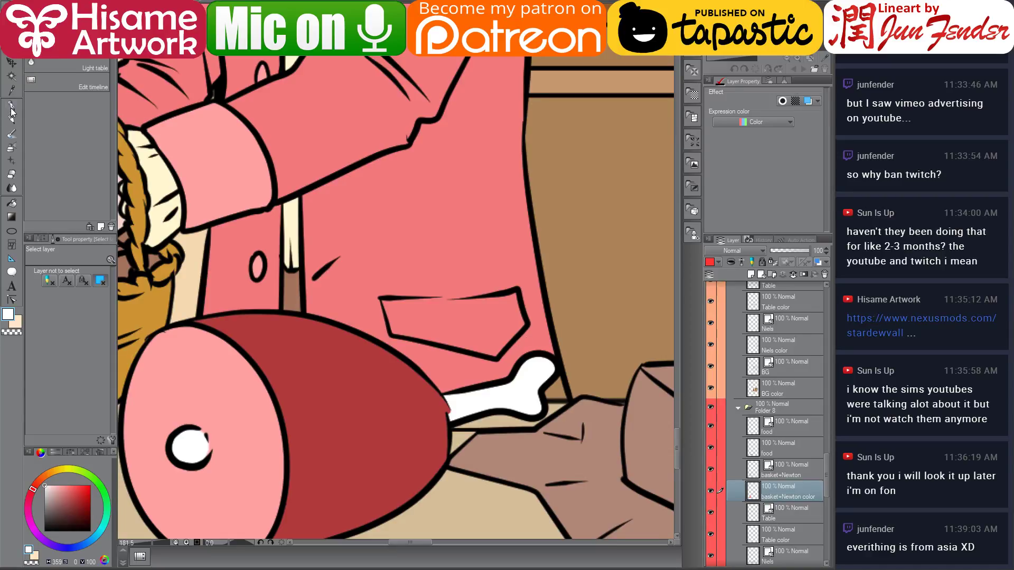
left_click(528, 366, "alt")
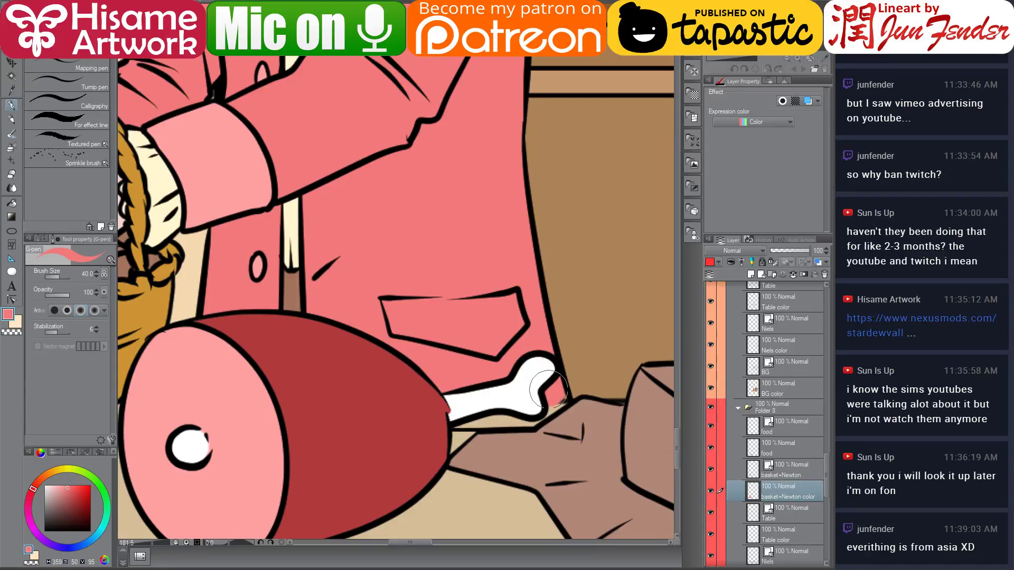
key("bracketleft")
key("bracketleft")
key("bracketleft")
key("bracketleft")
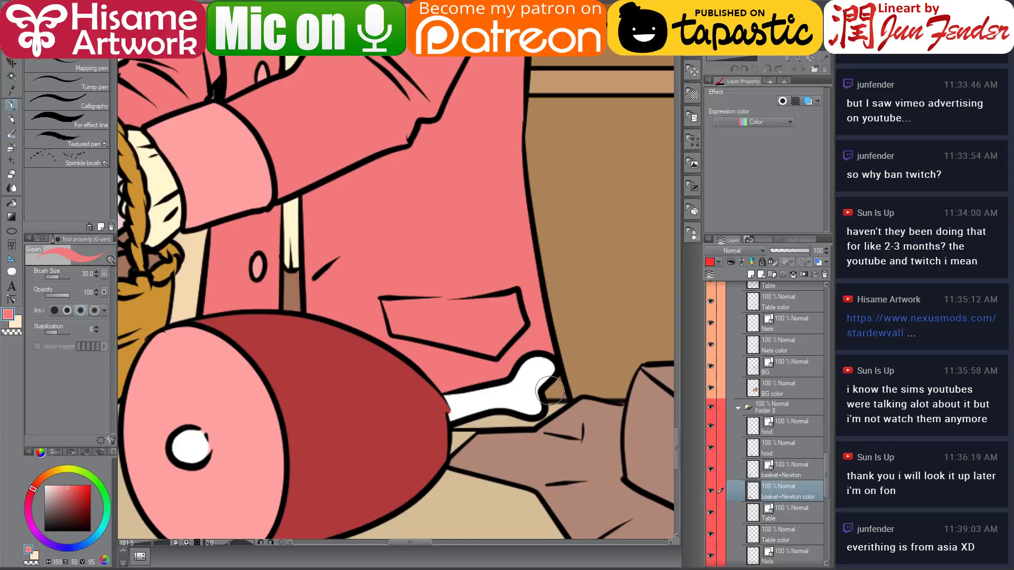
mouse_move(555, 384)
left_mouse_down()
mouse_move(563, 400)
mouse_move(552, 386)
left_mouse_up()
Check Folder 8's panel against its neighbors and sample the lettuce green from the basket in the panel above
scroll(541, 443, "down", 8)
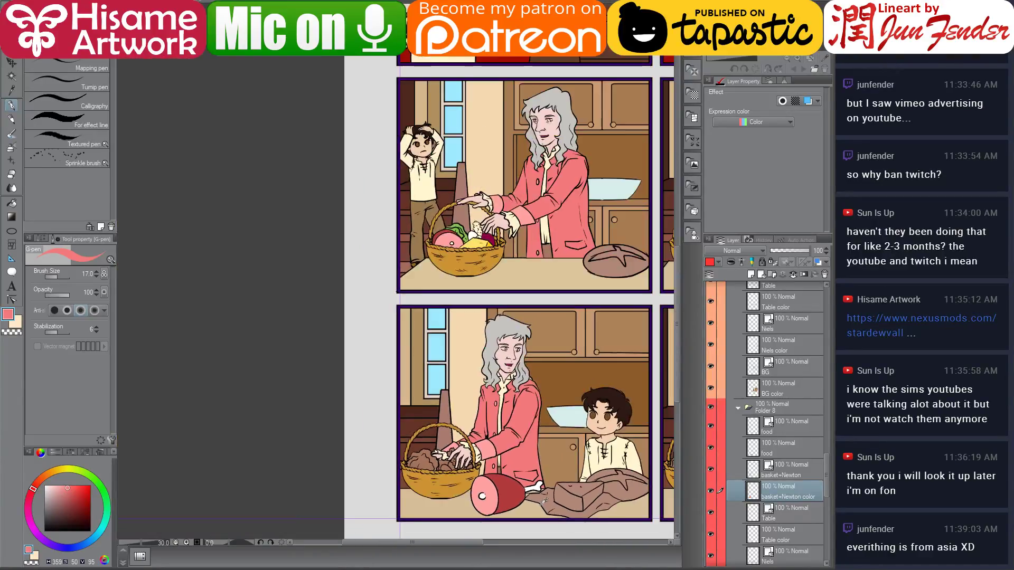
left_click_drag(543, 467, 371, 457)
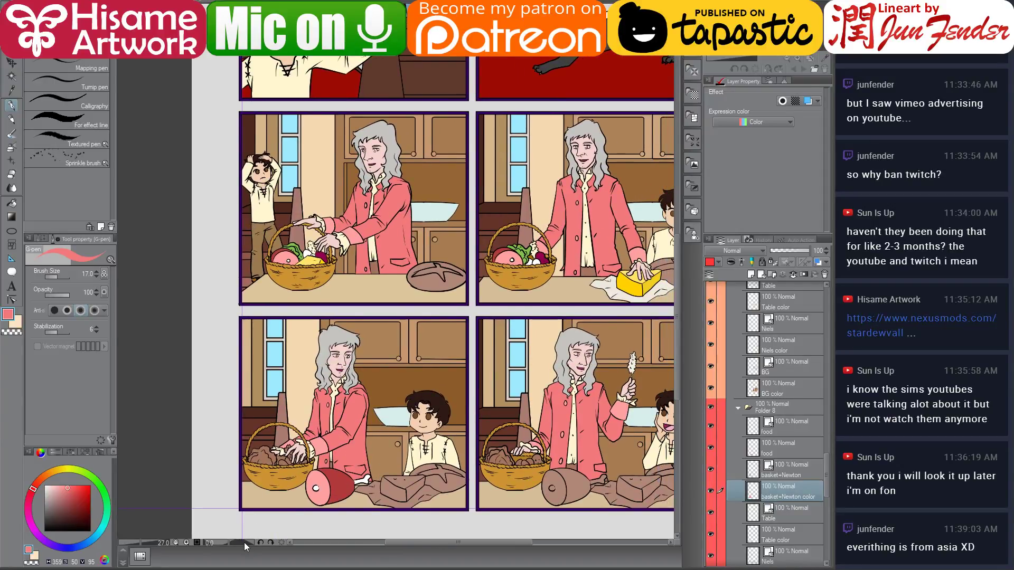
scroll(253, 500, "up", 2)
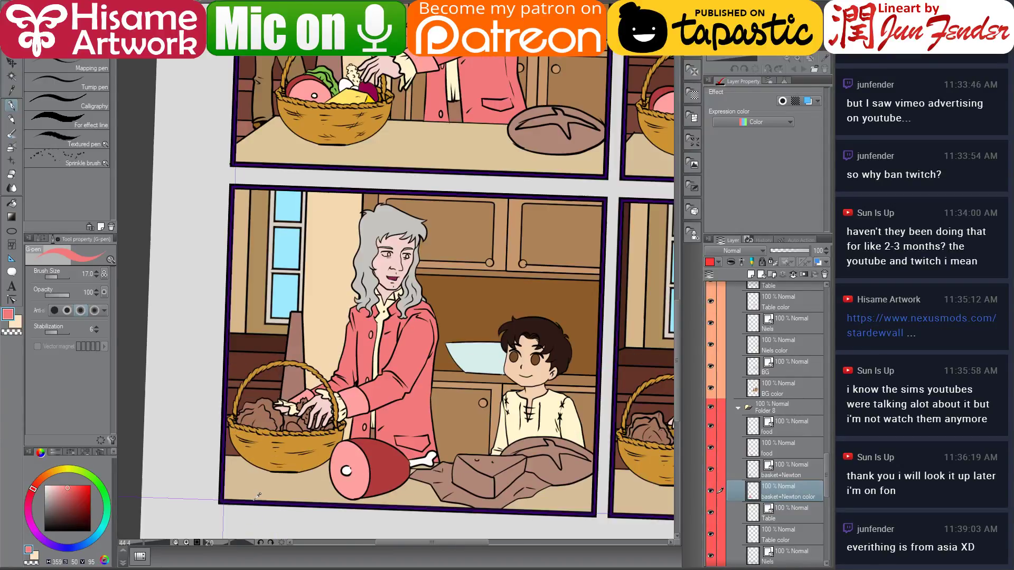
scroll(257, 497, "down", 2)
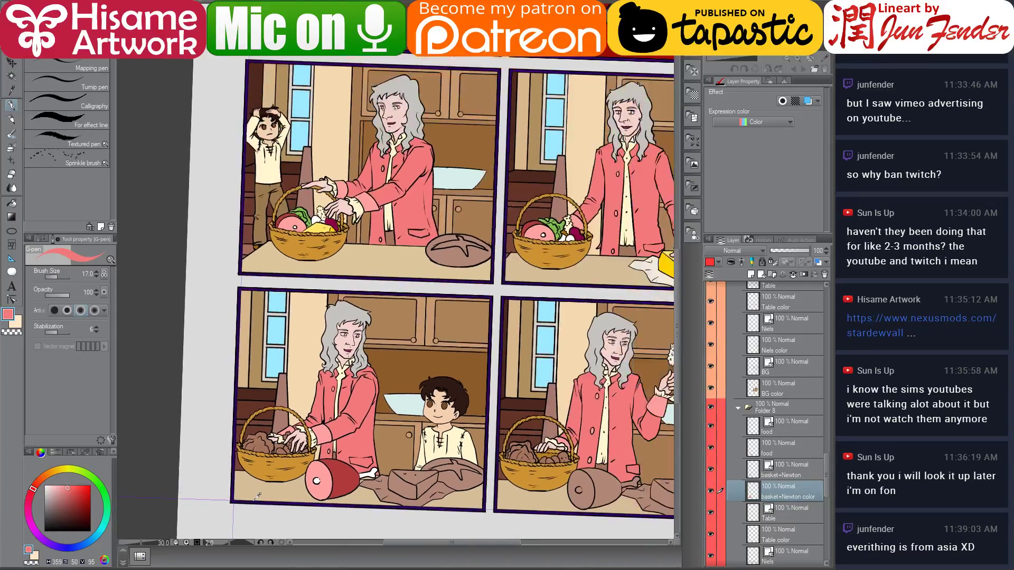
left_click_drag(228, 545, 229, 540)
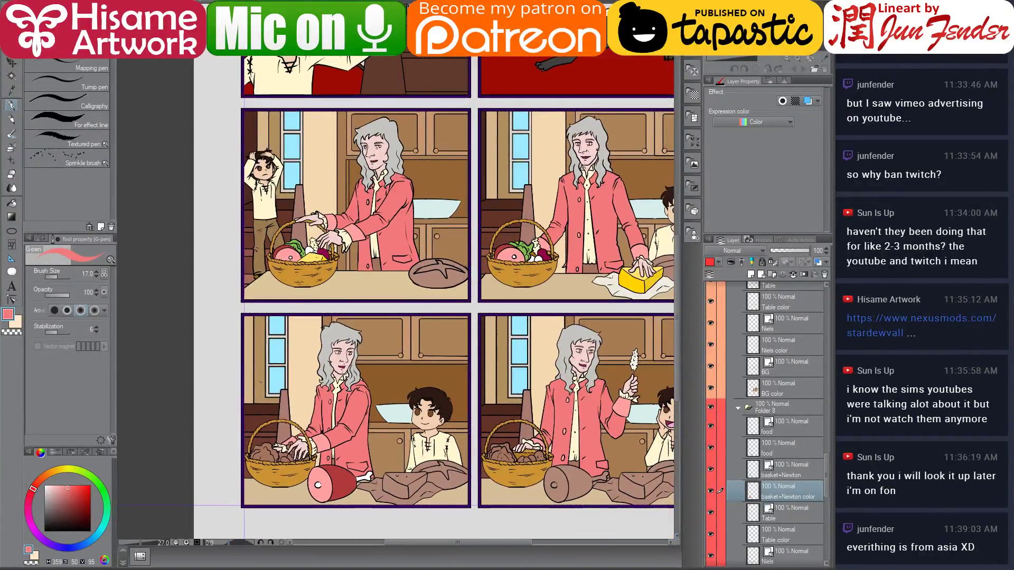
scroll(242, 476, "up", 3)
left_click(336, 84, "alt")
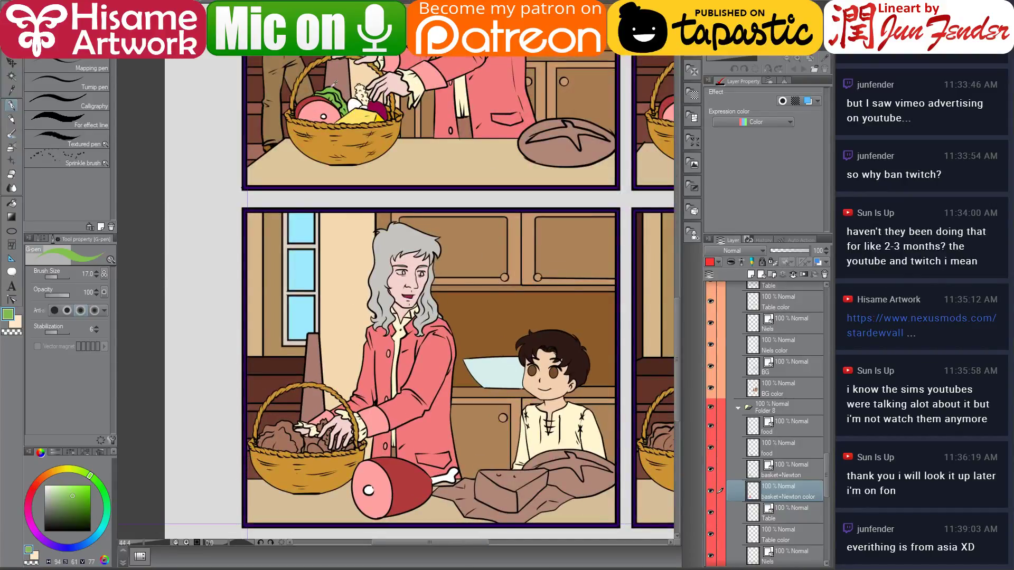
Fill the lettuce in the lower-left panel's basket with green on the "basket+Newton color" layer
scroll(258, 425, "up", 2)
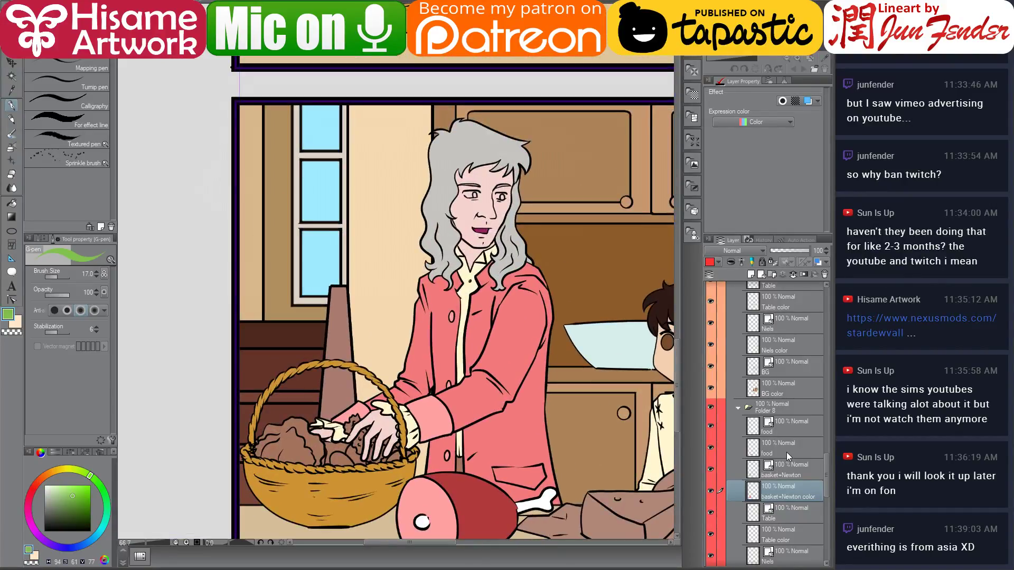
left_click(787, 451)
left_click(711, 448)
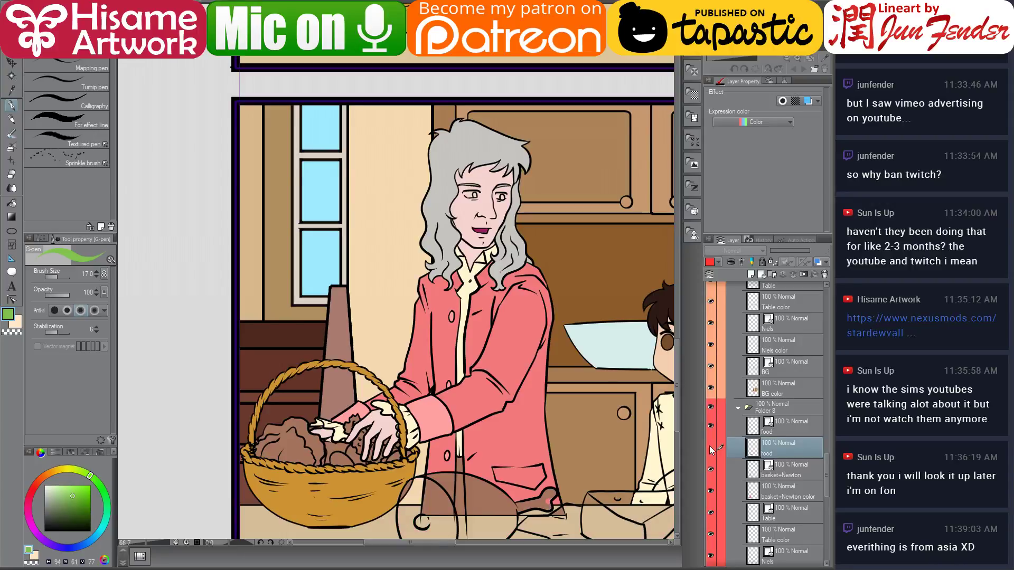
left_click(710, 447)
scroll(797, 538, "down", 2)
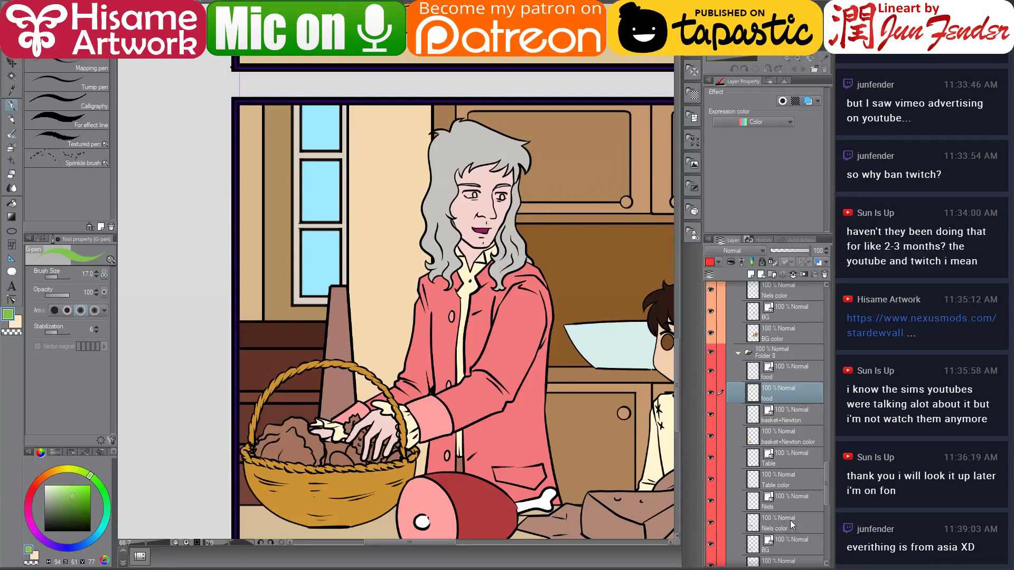
scroll(759, 497, "down", 2)
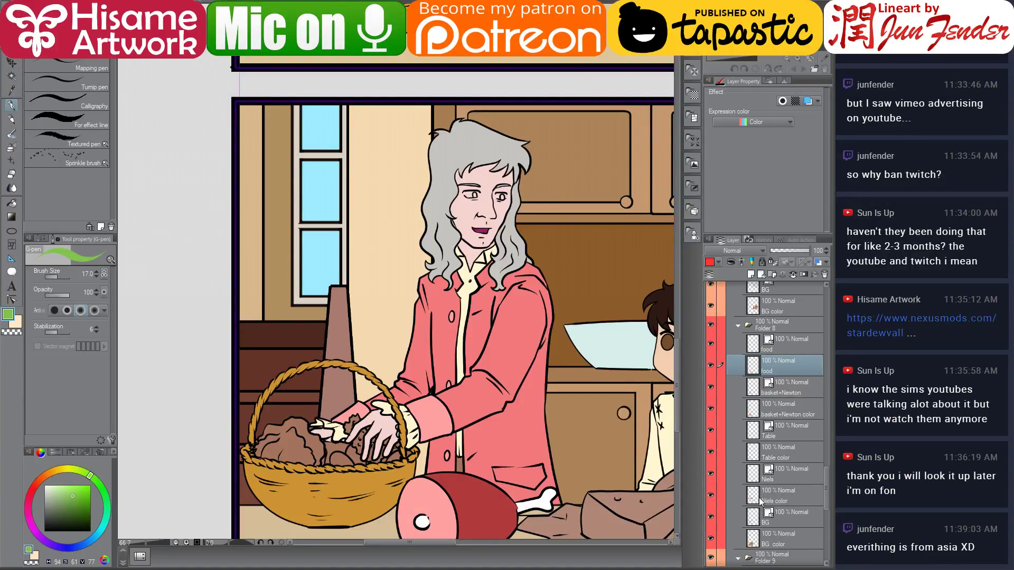
left_click(753, 405)
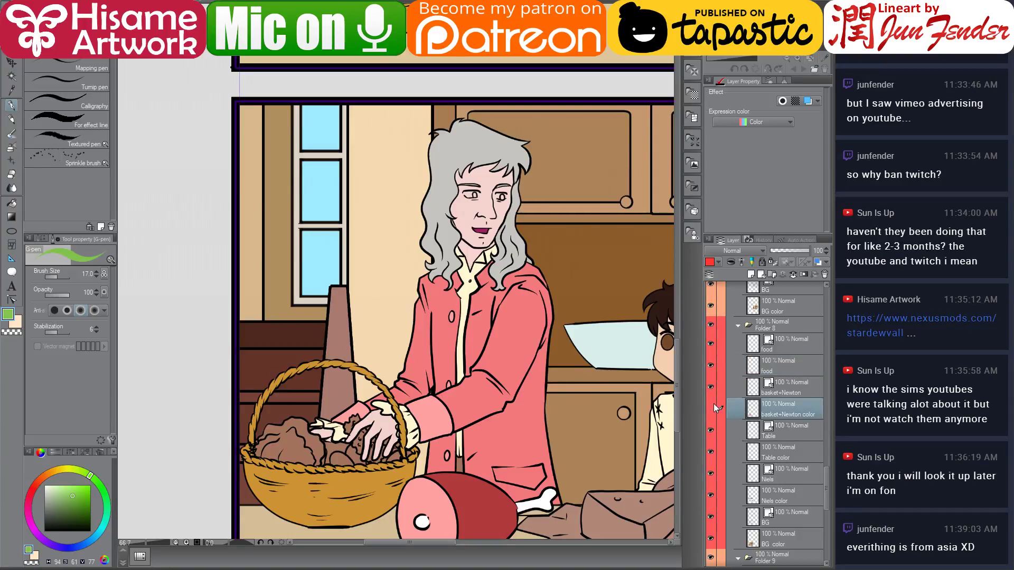
left_click(713, 408)
left_click(713, 408)
left_click(11, 202)
left_click(286, 441)
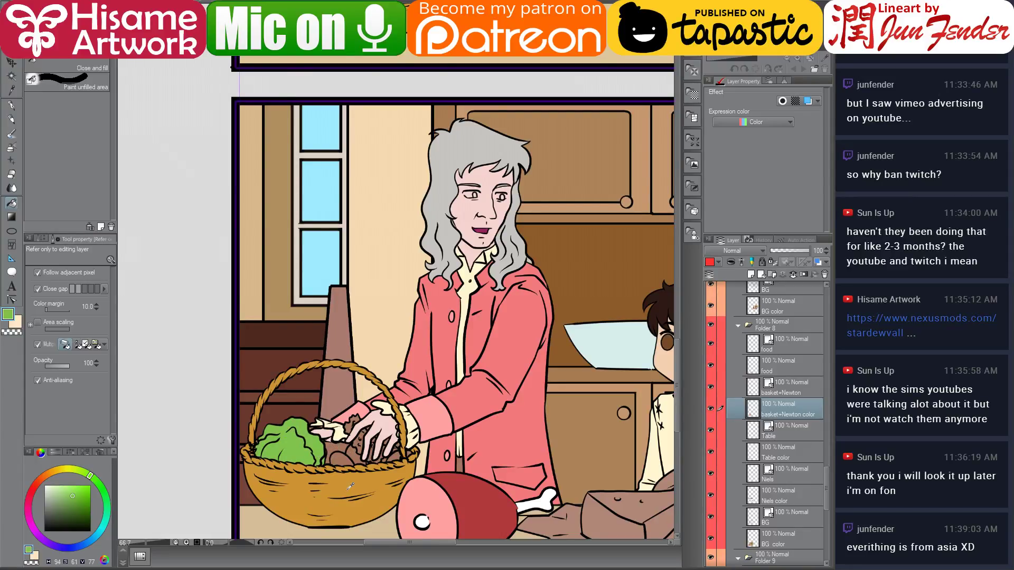
Fill the basket's inner wall beside the lettuce with a darker orange derived from the basket colour
scroll(350, 485, "up", 3)
left_click(350, 486, "alt")
left_click(91, 497)
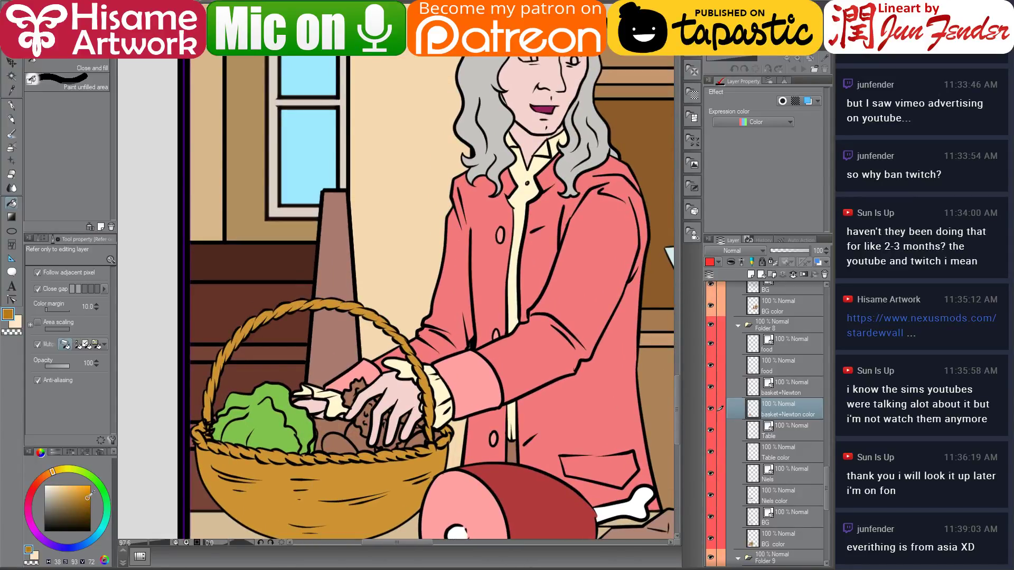
left_click(339, 423)
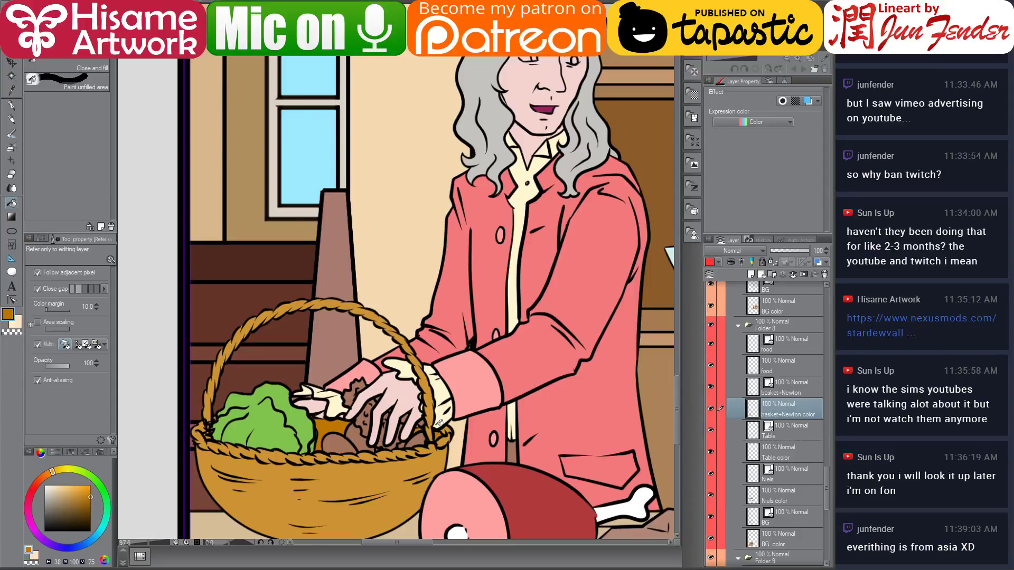
Fill the two eggs next to the lettuce in the basket with white
left_click(45, 486)
left_click(344, 437)
left_click(357, 435)
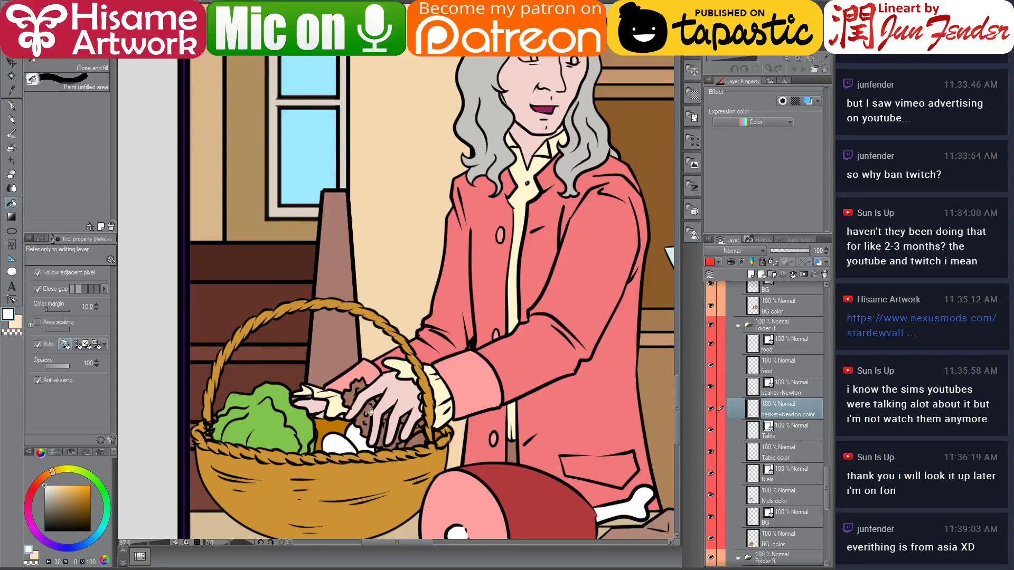
Fill the cauliflower pieces under the man's hand with the cream colour sampled from his cuff
left_click(404, 363, "alt")
left_click(365, 417)
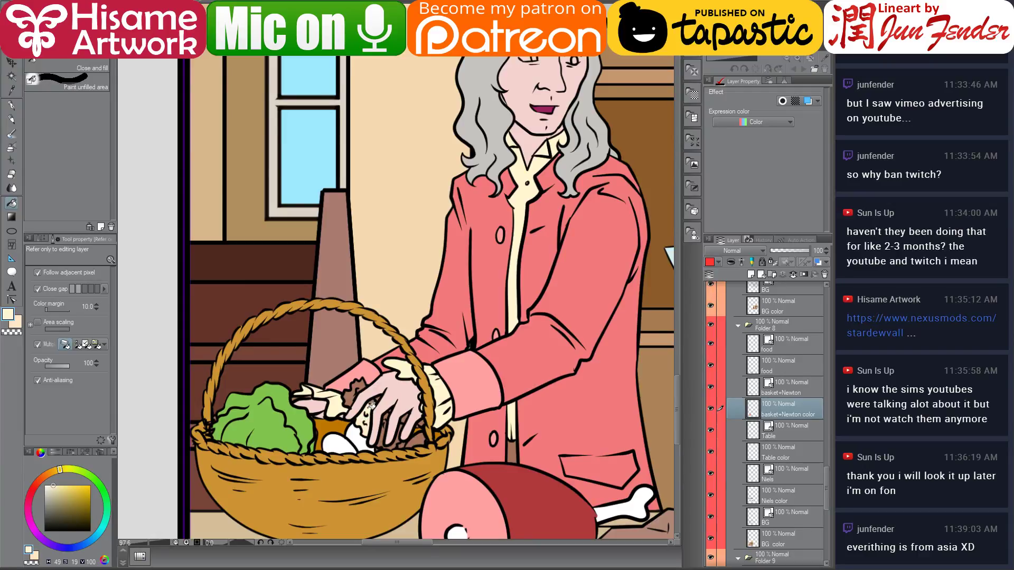
left_click(357, 391)
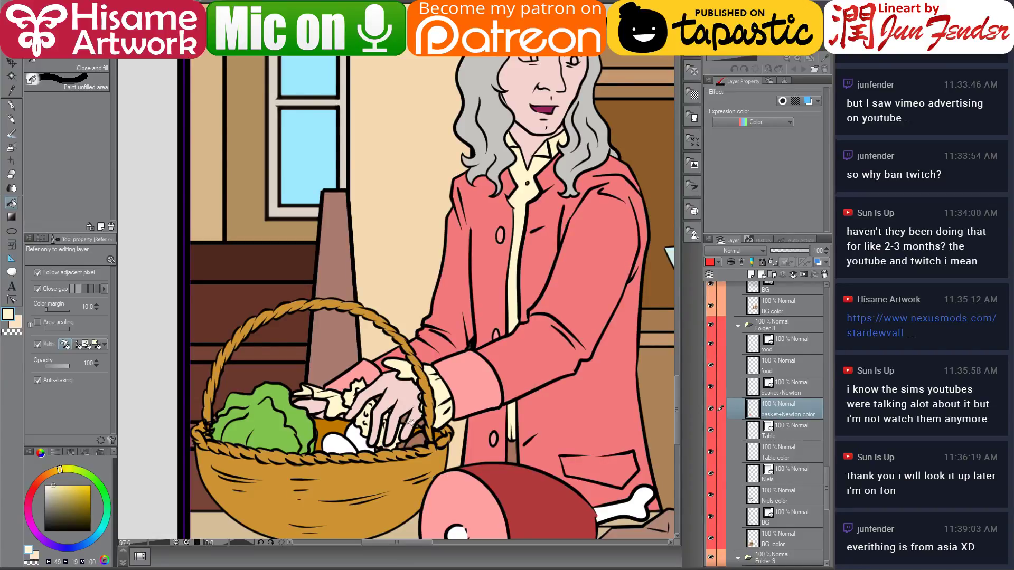
Fill the remaining gaps around the man's fingers with the basket's inner orange and the leftover egg areas with white
scroll(405, 410, "up", 1)
left_click(442, 417, "alt")
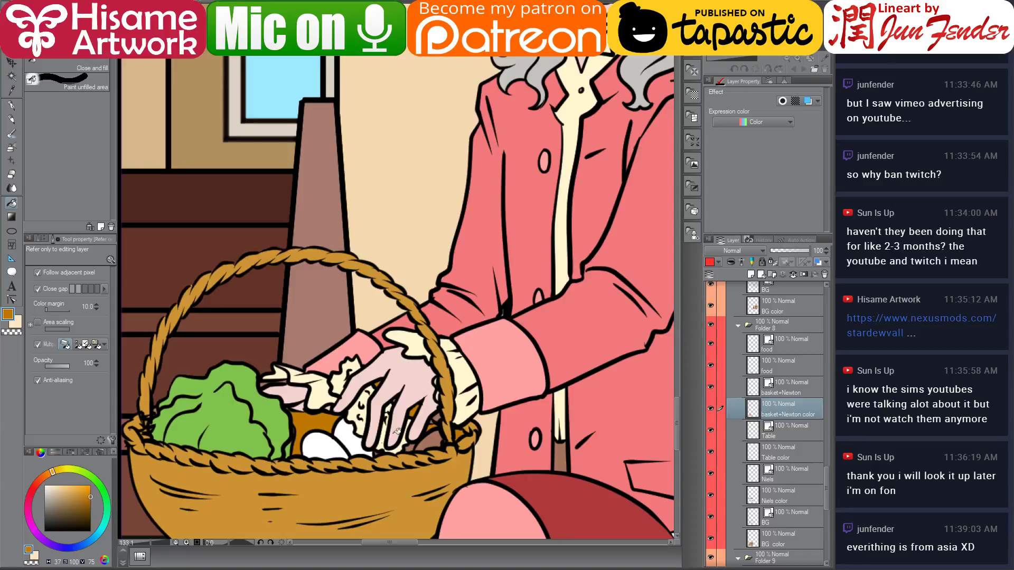
left_click(352, 437, "alt")
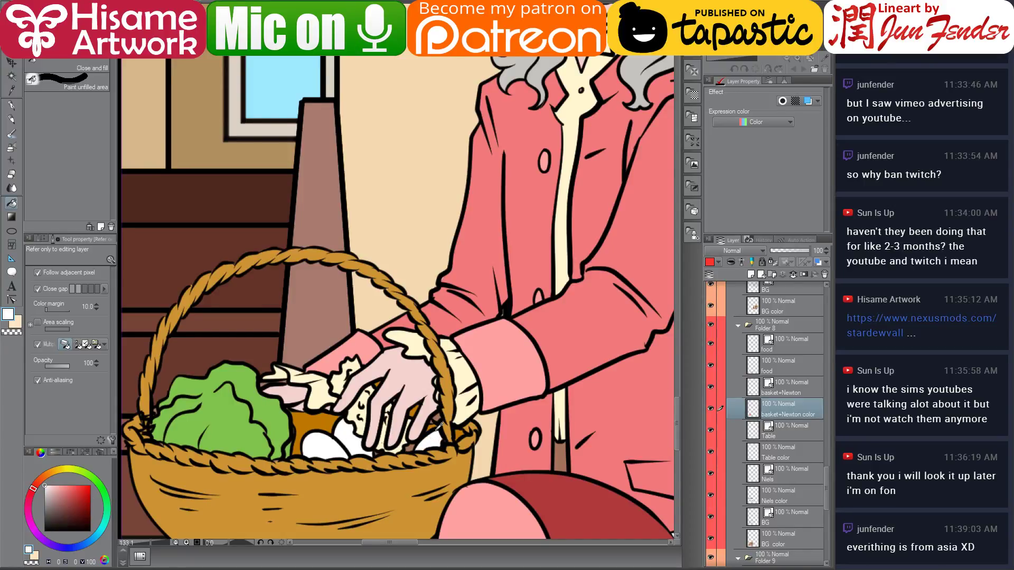
left_click(427, 426, "alt")
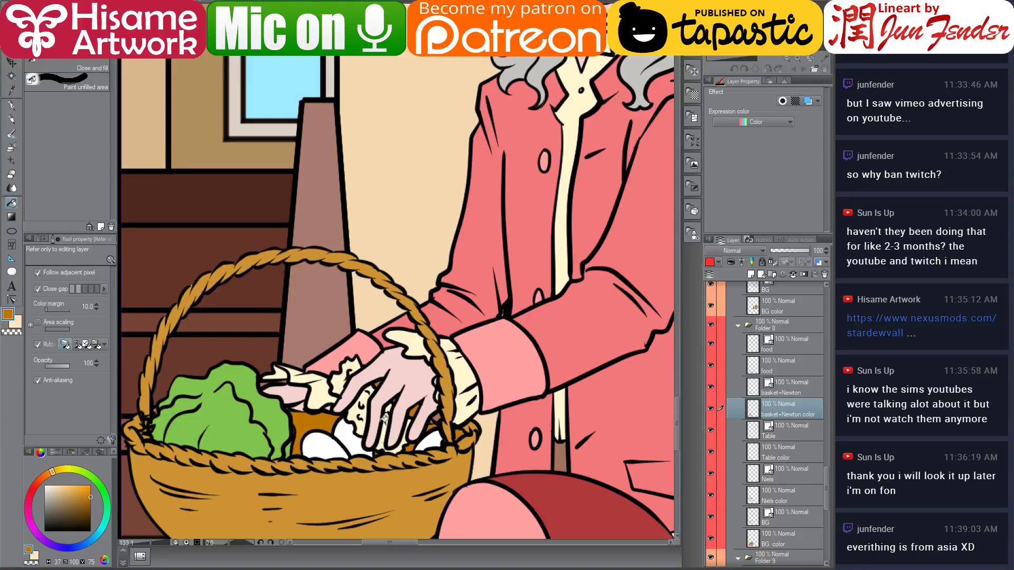
Fill the wrapping paper under the cheese in the lower-left panel with white on the colour layer "food"
scroll(379, 450, "down", 6)
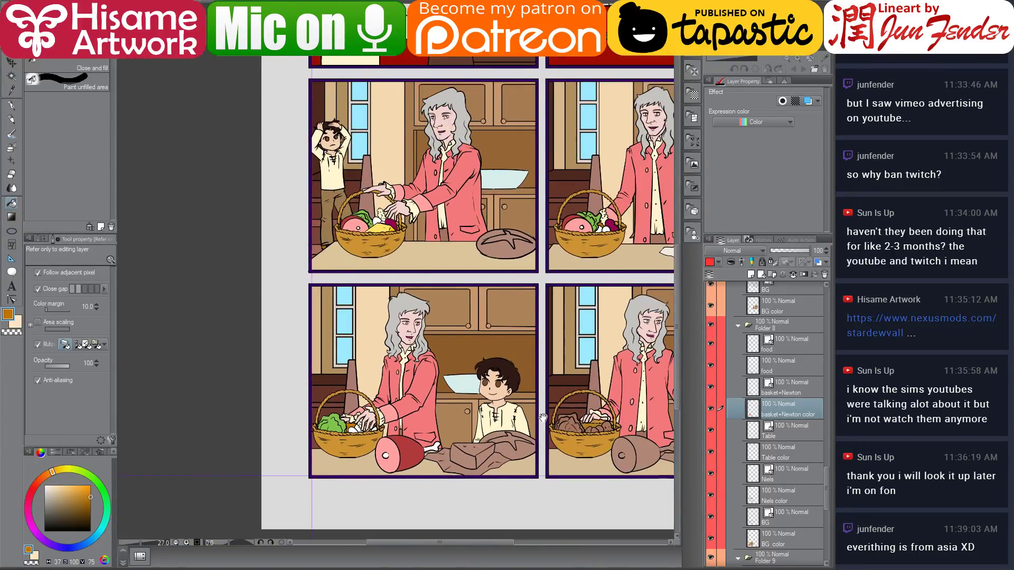
scroll(454, 417, "down", 2)
left_click_drag(508, 371, 505, 385)
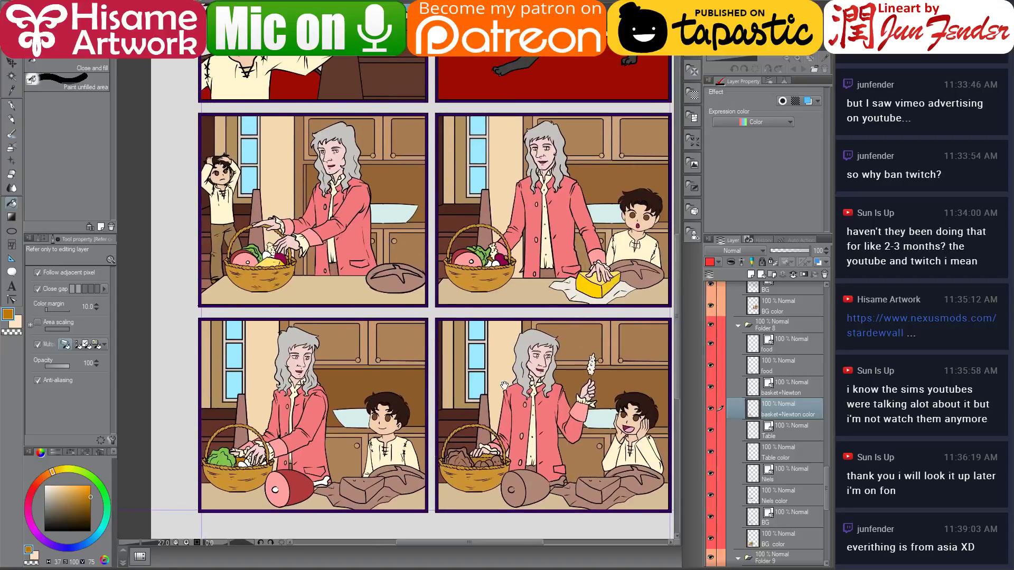
left_click(576, 286, "alt")
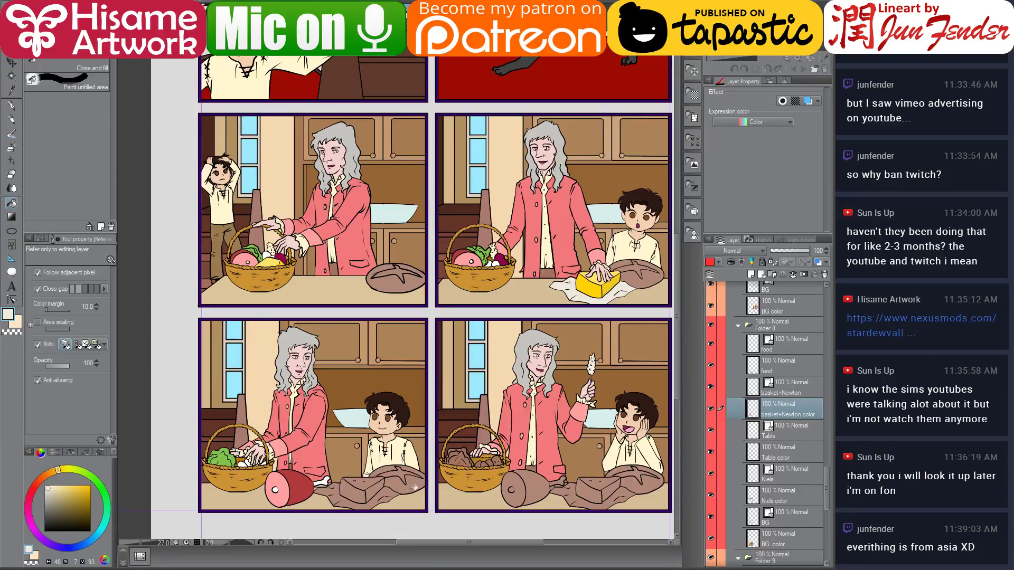
key("o")
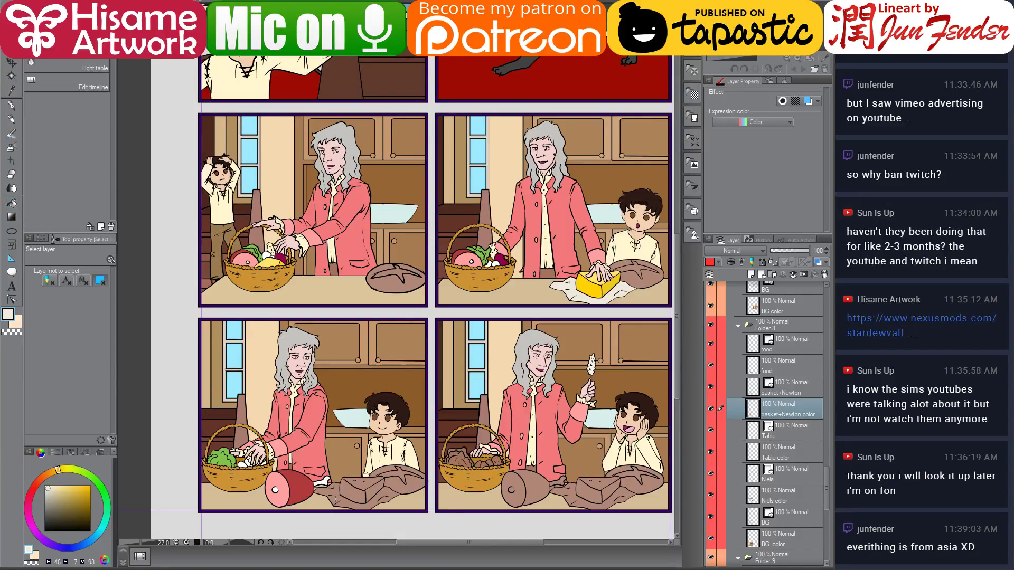
left_click(335, 499)
scroll(334, 499, "up", 3)
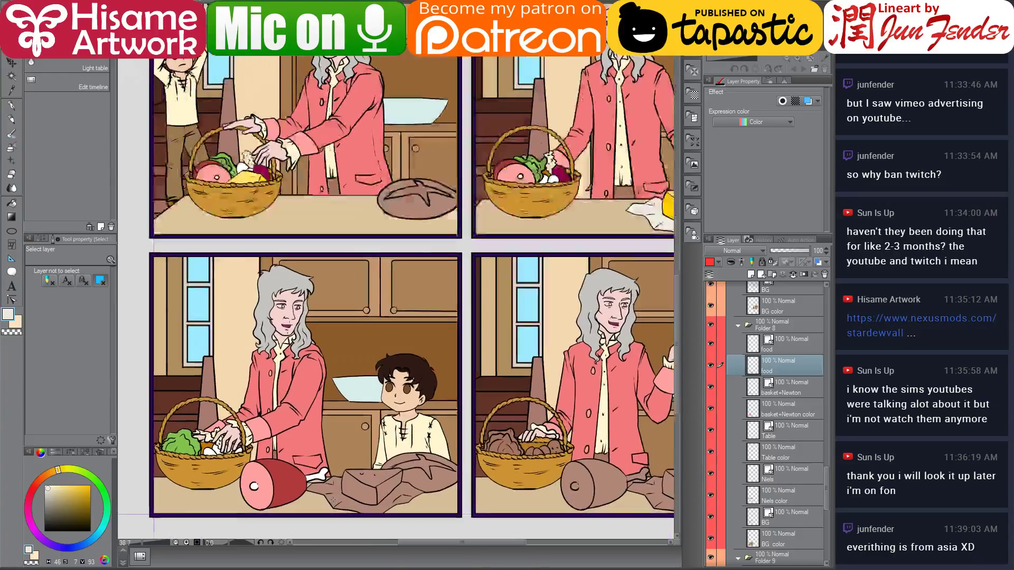
left_click_drag(453, 449, 481, 438)
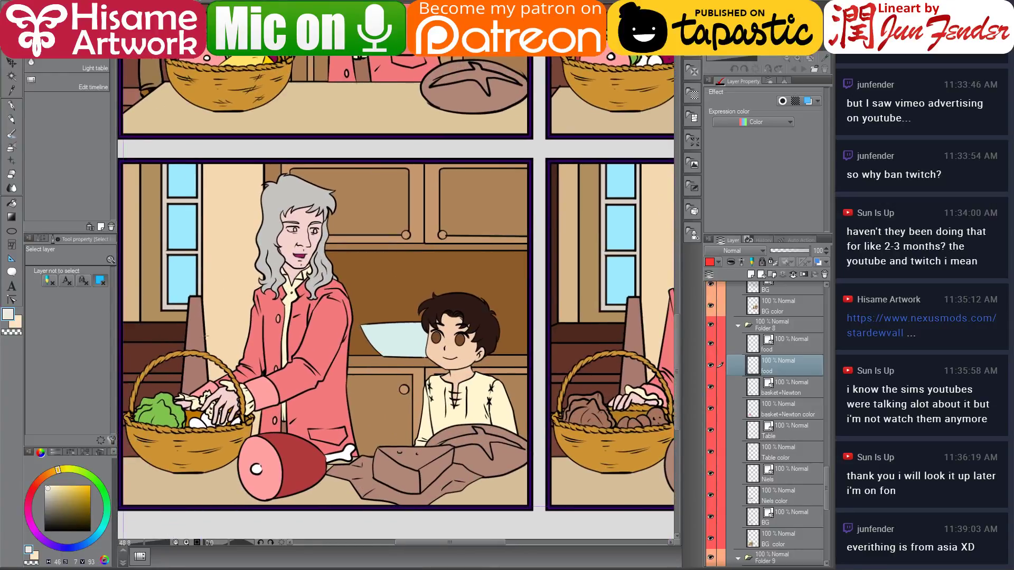
left_click(11, 203)
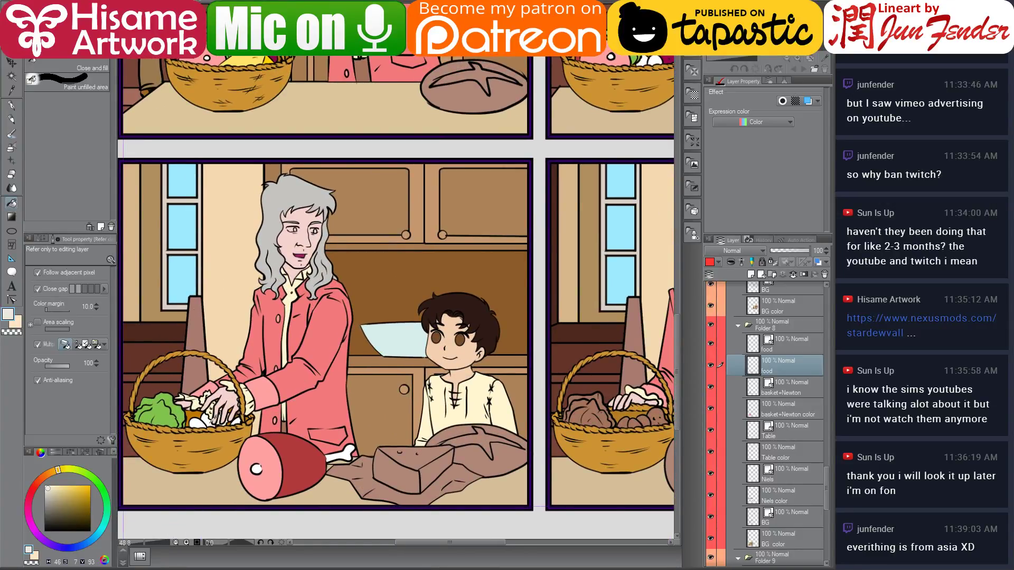
left_click(217, 417, "alt")
left_click(371, 479)
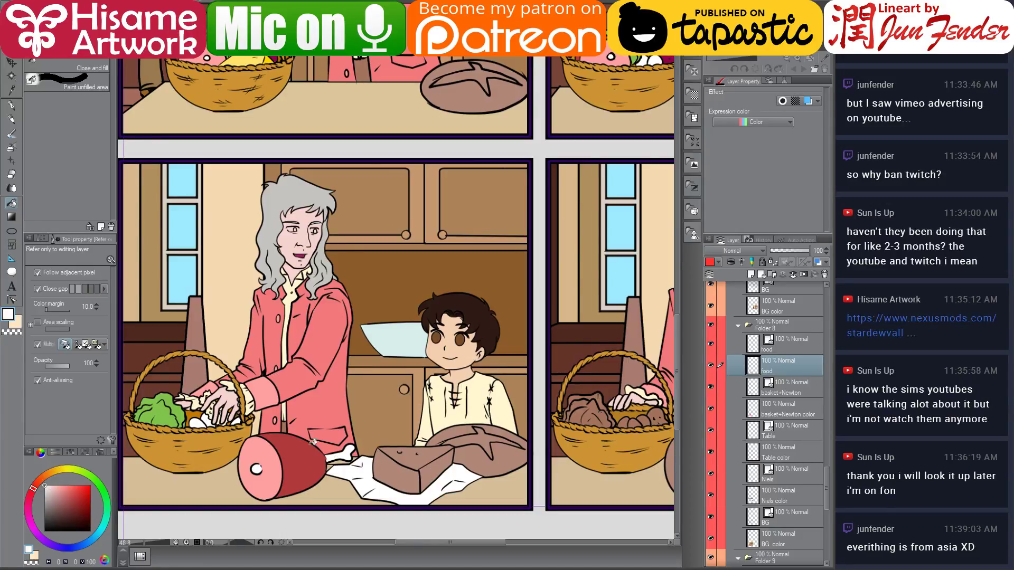
Fill the cheese wedge's three faces in the lower-left panel with the yellow shades sampled from the cheese in the panel above
scroll(606, 446, "down", 1)
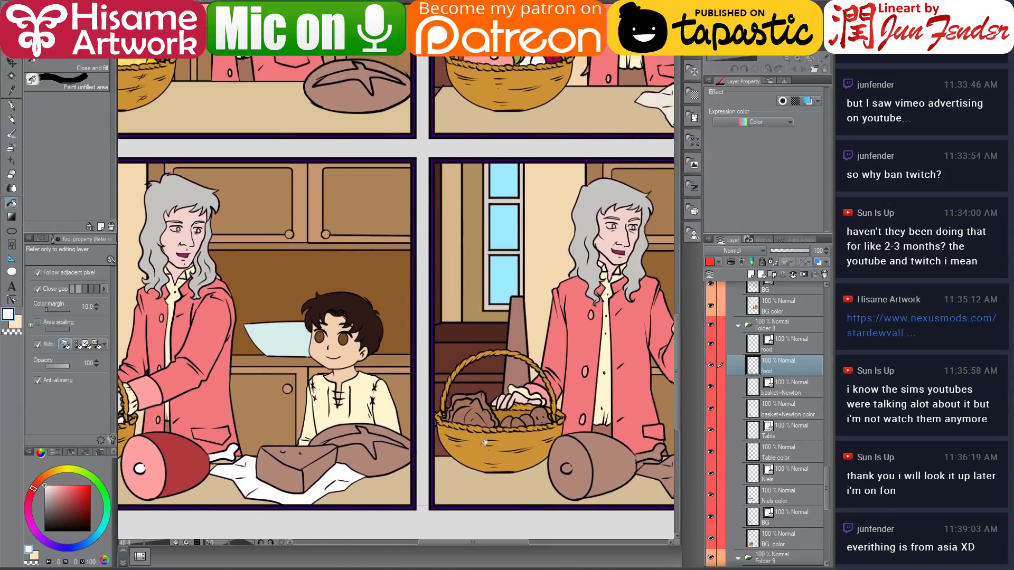
scroll(484, 442, "down", 1)
left_click(649, 194, "alt")
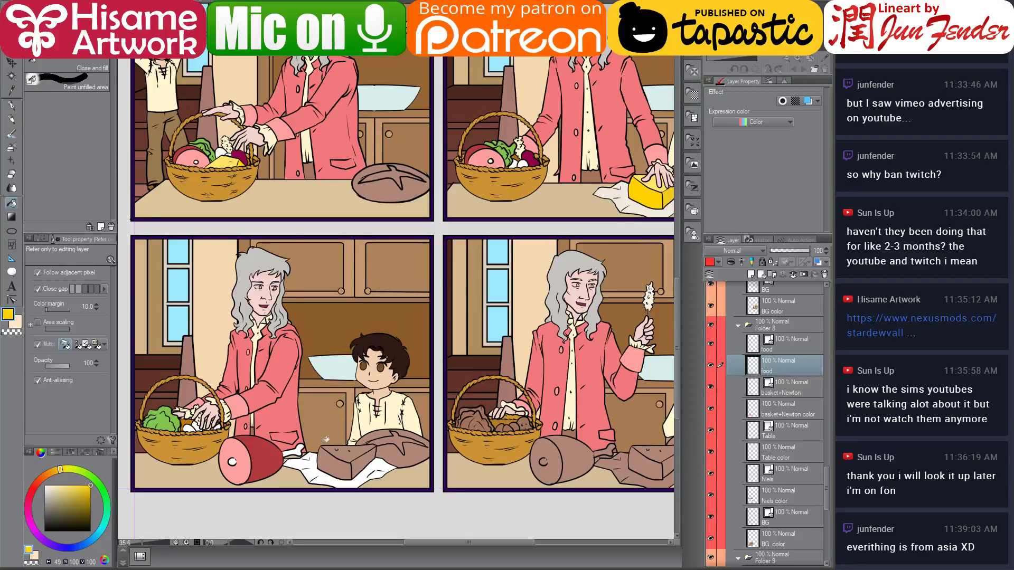
left_click(338, 452)
left_click(670, 193, "alt")
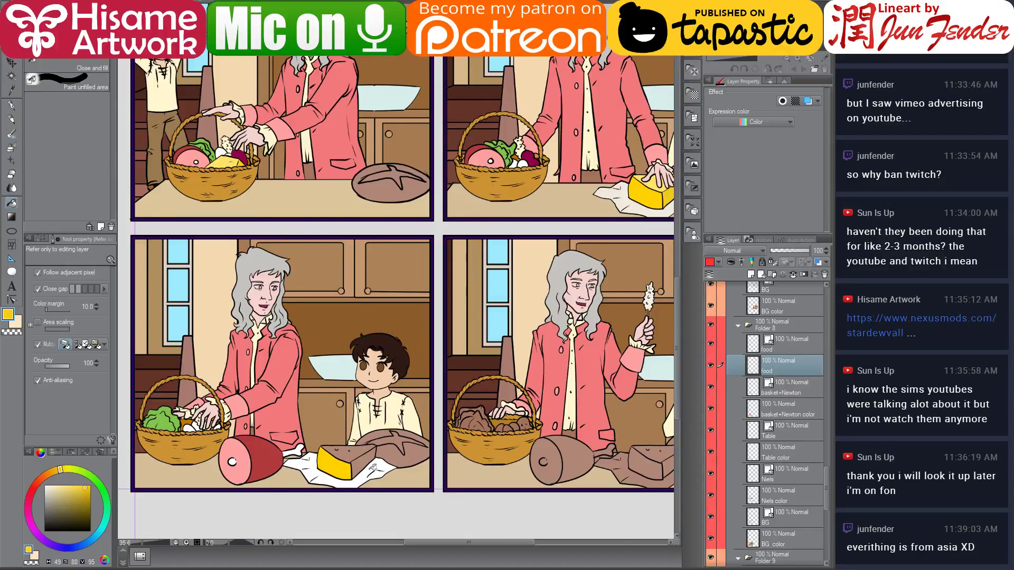
left_click(369, 461)
left_click(656, 181, "alt")
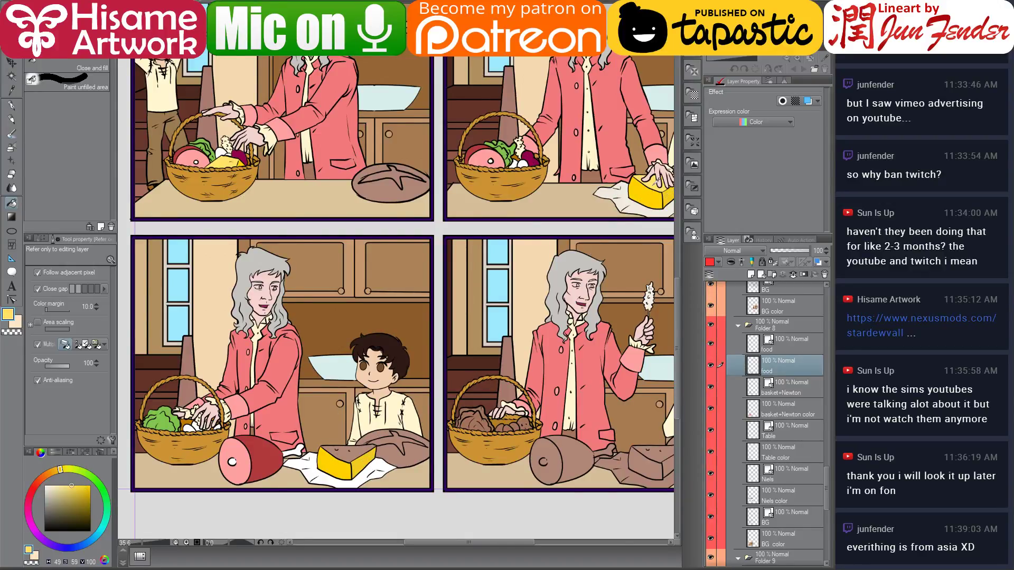
left_click(370, 448)
left_click_drag(381, 437, 370, 442)
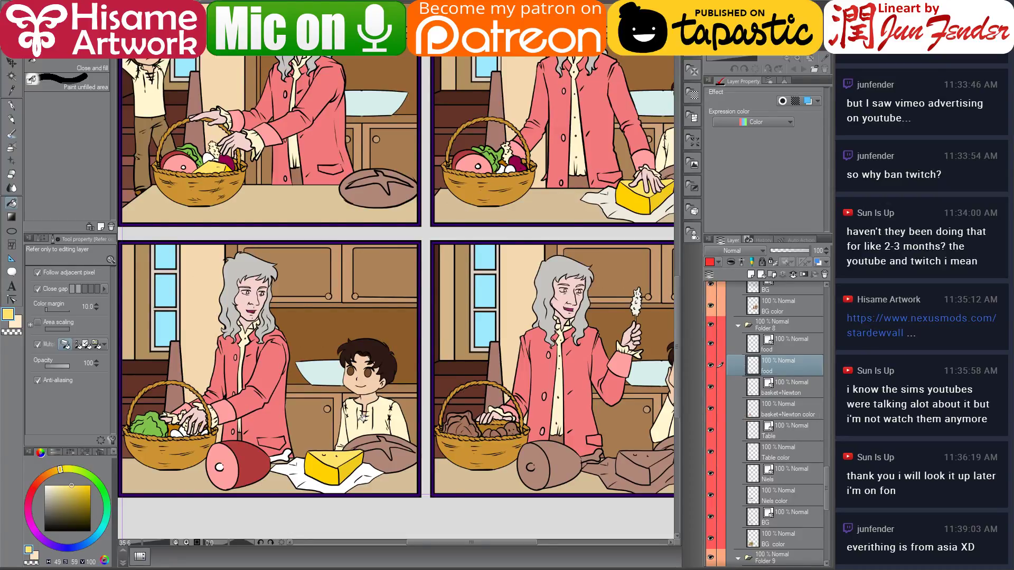
Fill the lower-right panel's ham on the "food color" layer with the pink, red and white sampled from the neighbouring panel's ham
key("o")
left_click(355, 423)
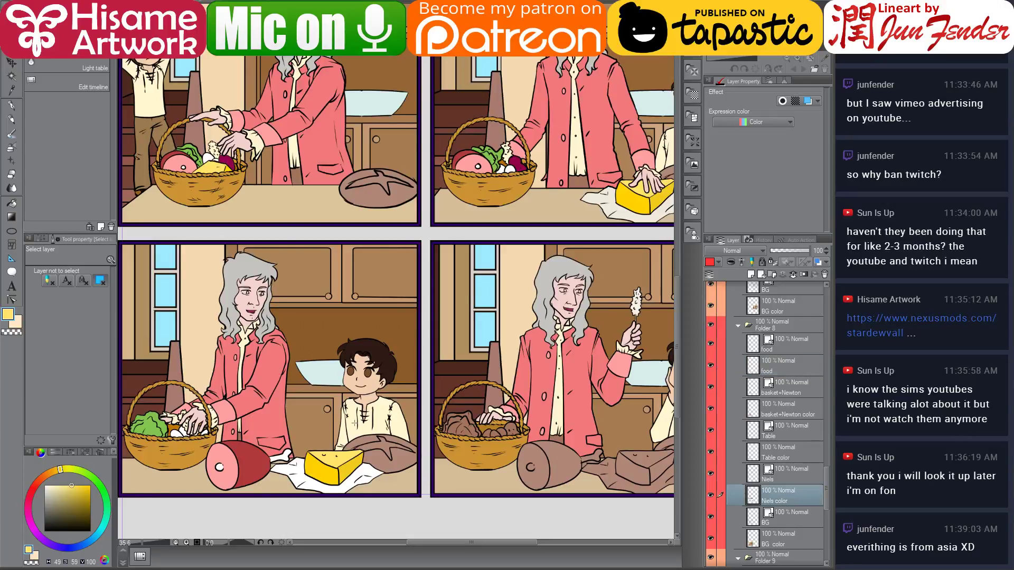
left_click_drag(561, 417, 546, 412)
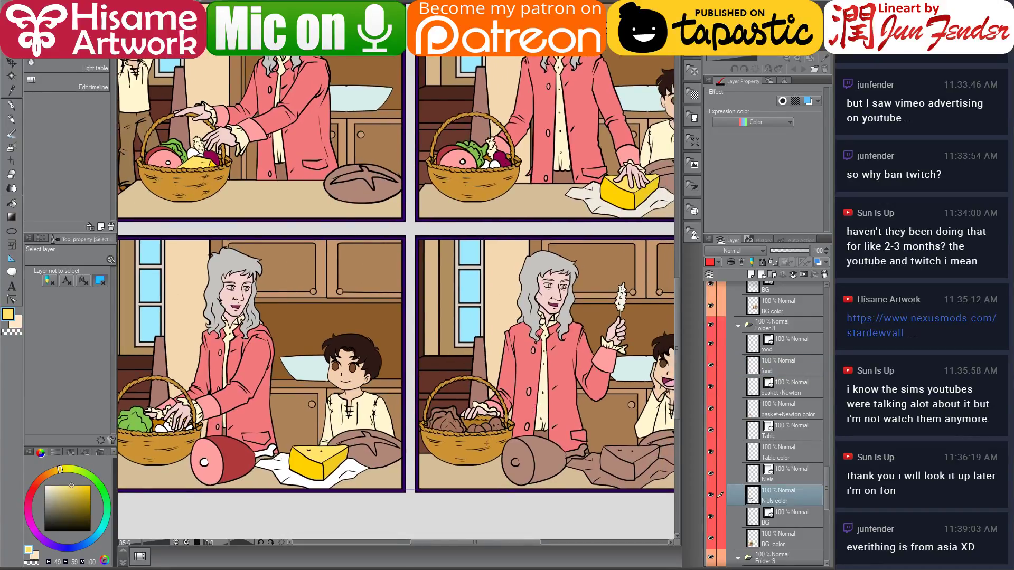
left_click(482, 443)
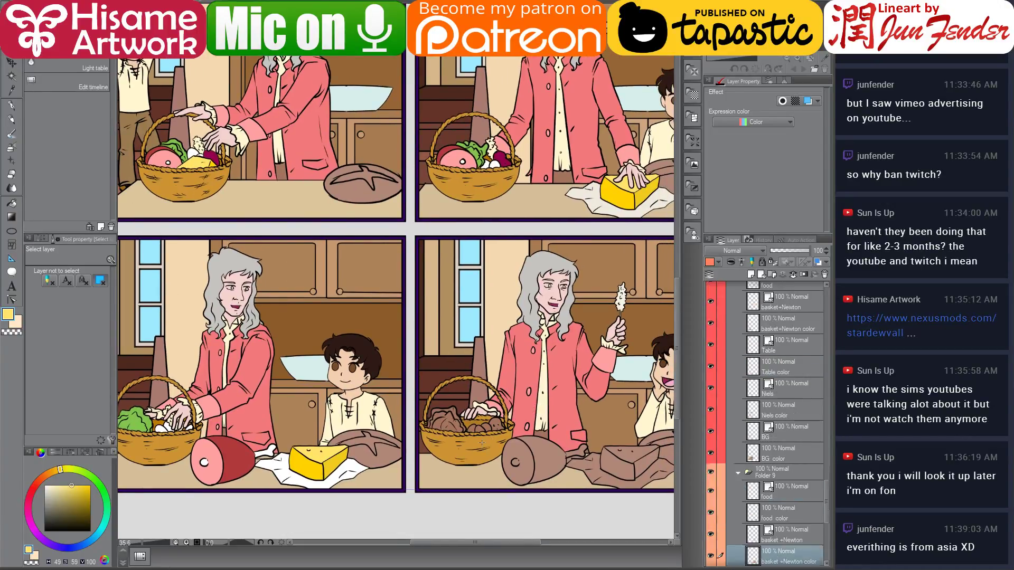
left_click(525, 453)
left_click(11, 203)
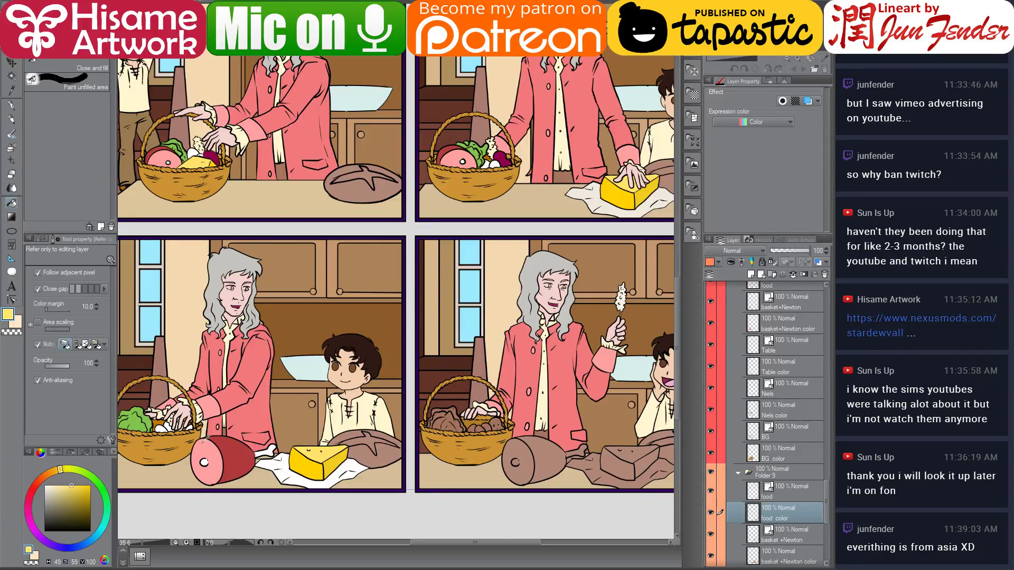
left_click(206, 437, "alt")
left_click(515, 450)
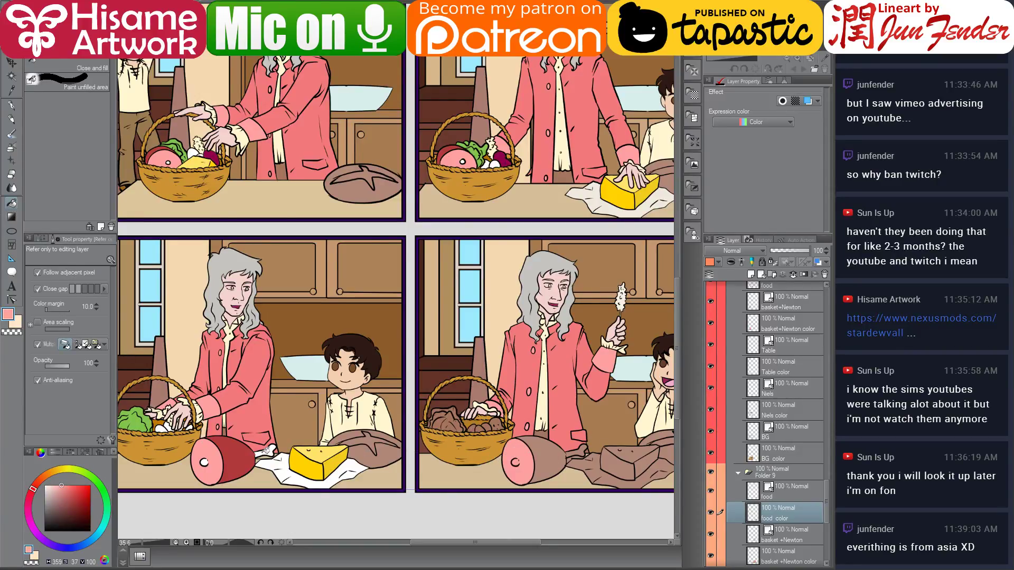
left_click(246, 456, "alt")
left_click(556, 459)
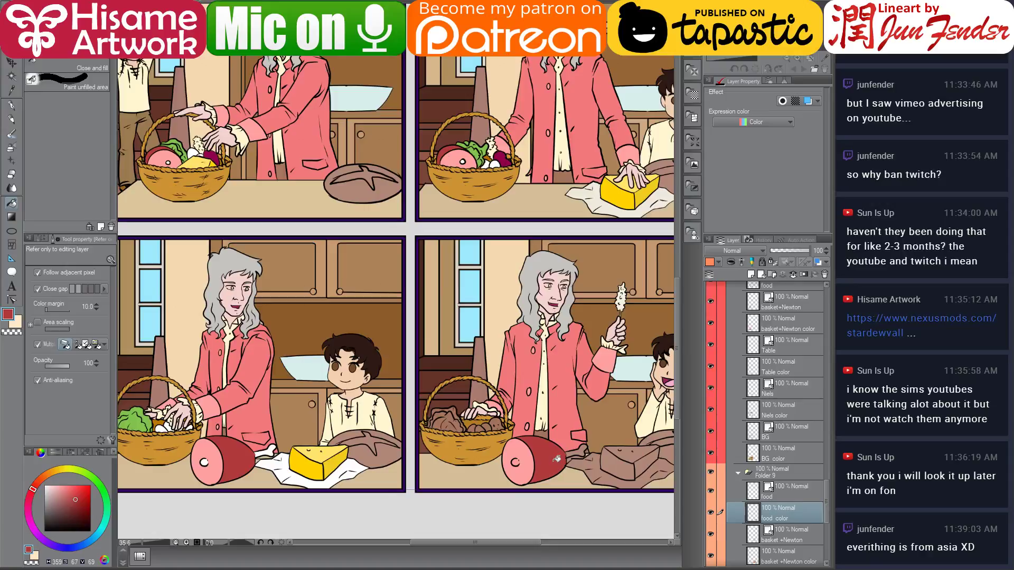
left_click(276, 443, "alt")
left_click(581, 451)
Paint the remaining gap in the lower-right ham's round bone end white with the G-pen at brush size 40
scroll(610, 455, "up", 4)
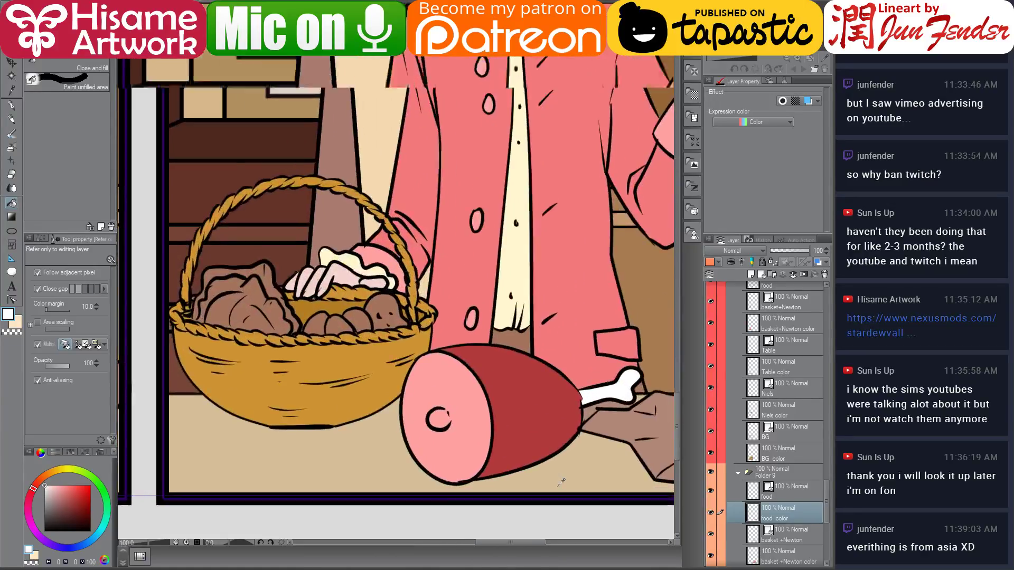
scroll(561, 482, "up", 1)
left_click(11, 105)
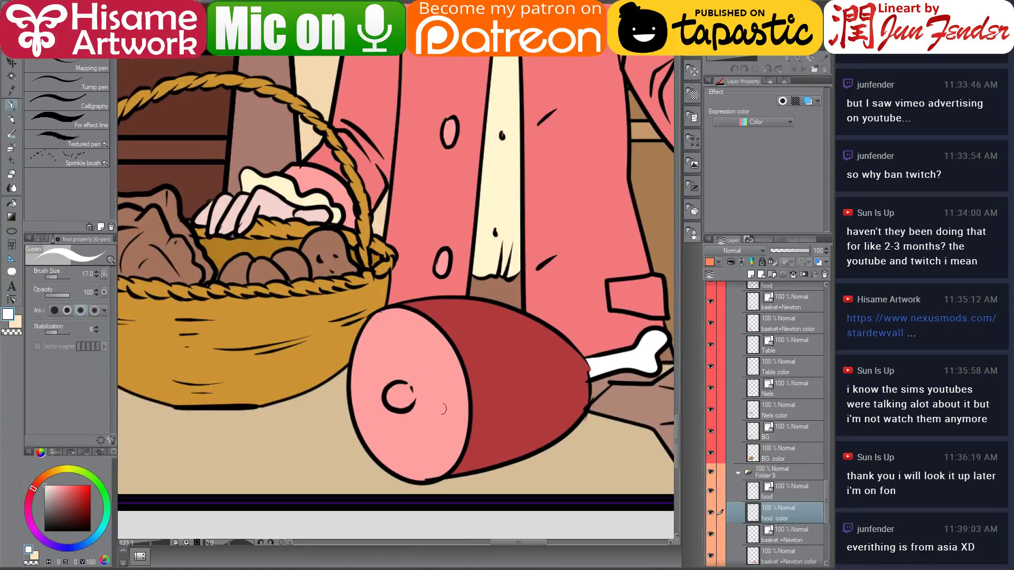
key("bracketright")
key("bracketright")
key("bracketright")
key("bracketright")
key("bracketright")
key("bracketleft")
left_click_drag(397, 396, 408, 393)
scroll(578, 379, "down", 5)
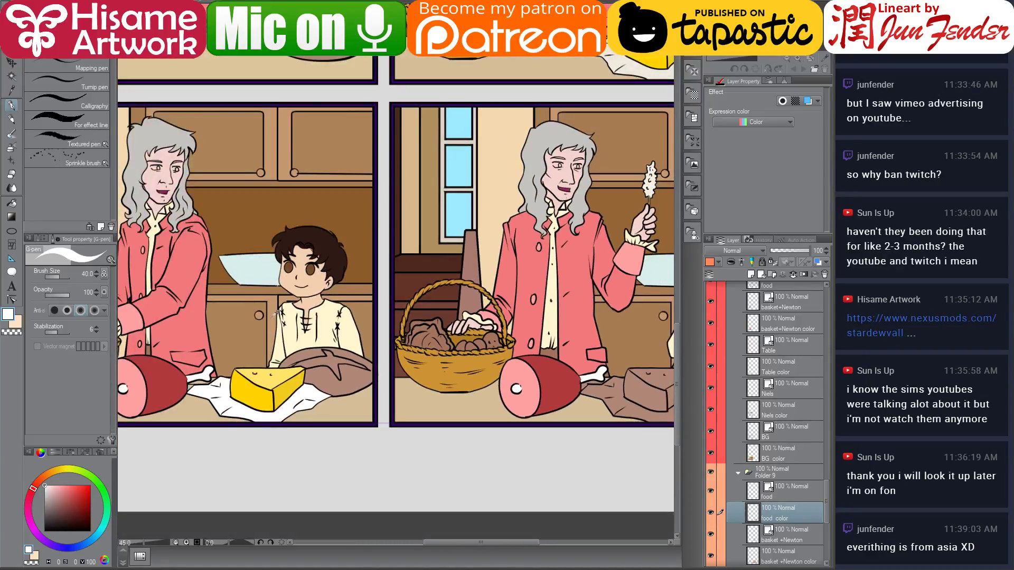
Fill the lower-right basket's lettuce with green, the eggs with white and the round vegetable with dark magenta, sampled from the coloured panels
left_click_drag(275, 316, 399, 367)
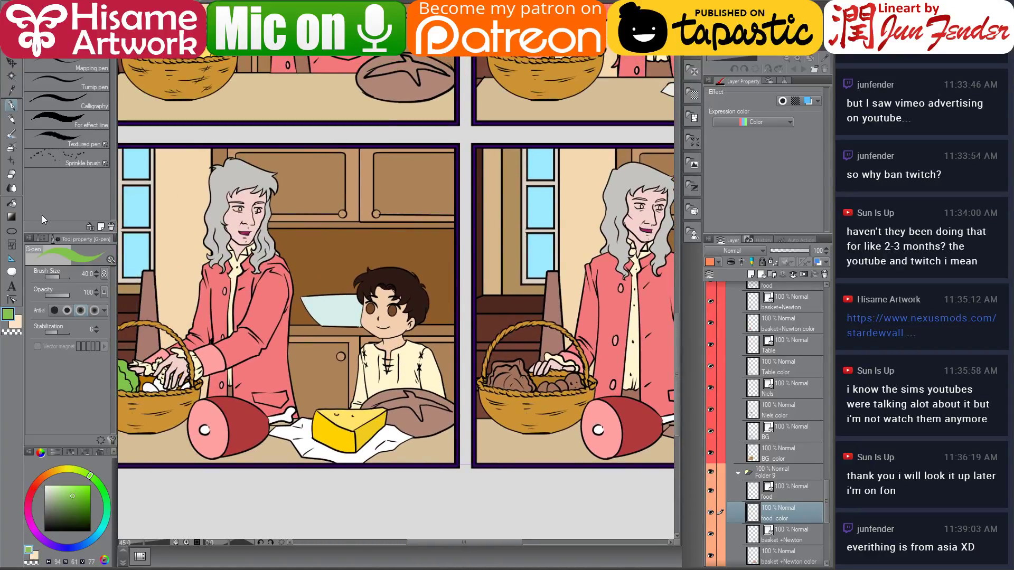
left_click(11, 203)
left_click(521, 376)
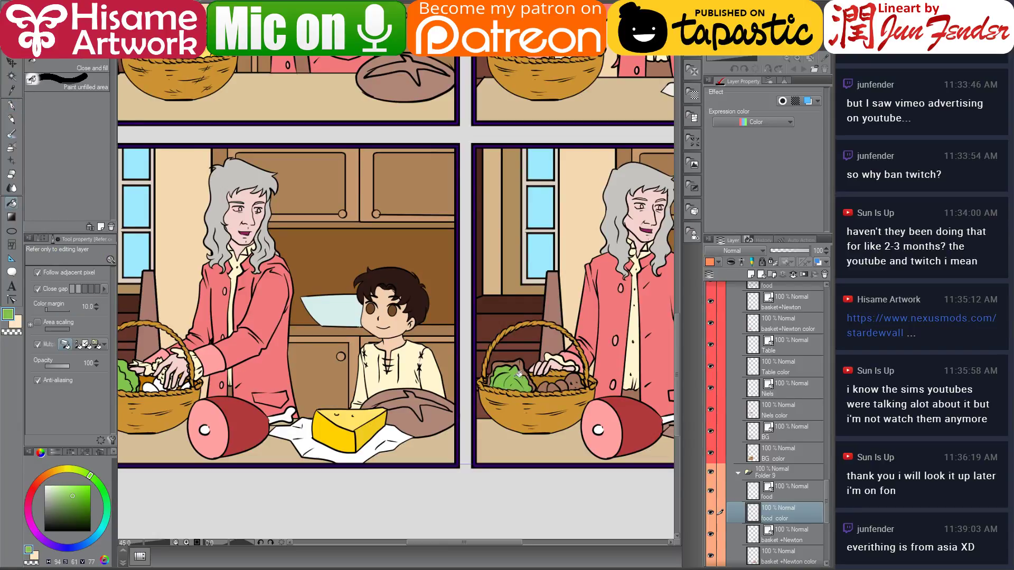
left_click(522, 368)
left_click(152, 382, "alt")
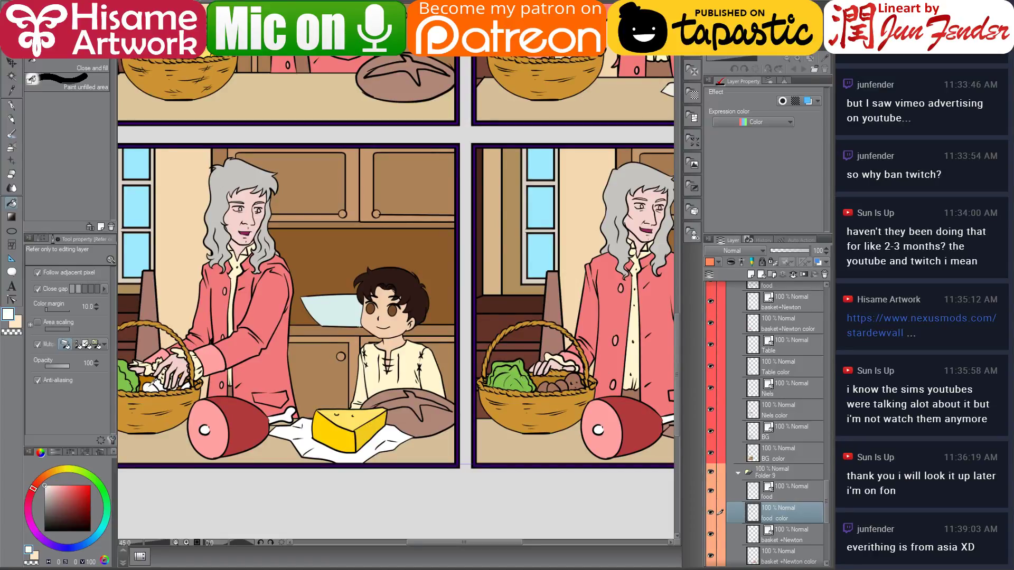
left_click(553, 387)
left_click(563, 385)
left_click(296, 118, "alt")
left_click(578, 377)
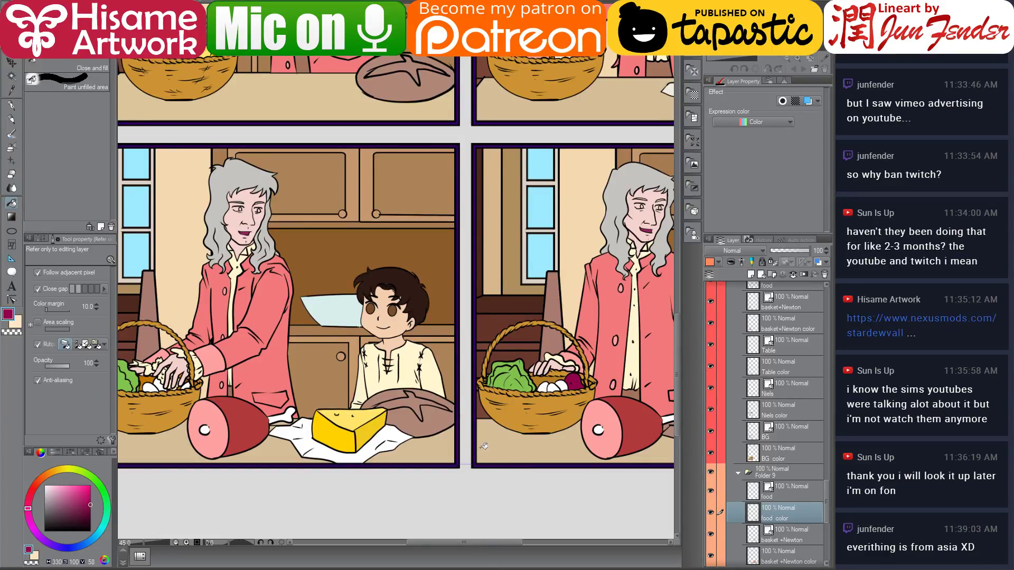
Erase the stray colour outside the ham's tip and below its bone on the "food color" layer with the hard eraser
scroll(571, 427, "right", 3)
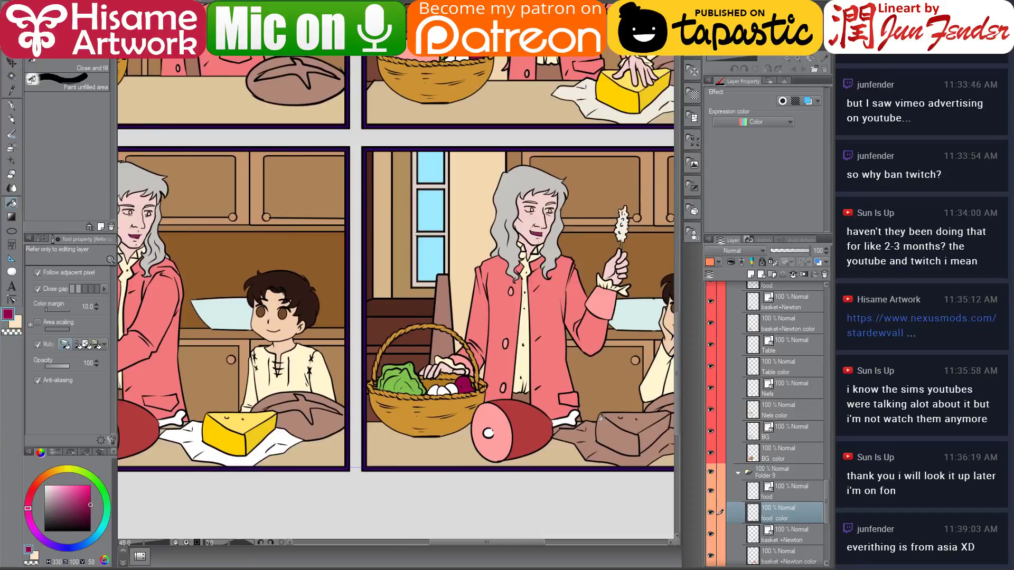
scroll(603, 417, "up", 5)
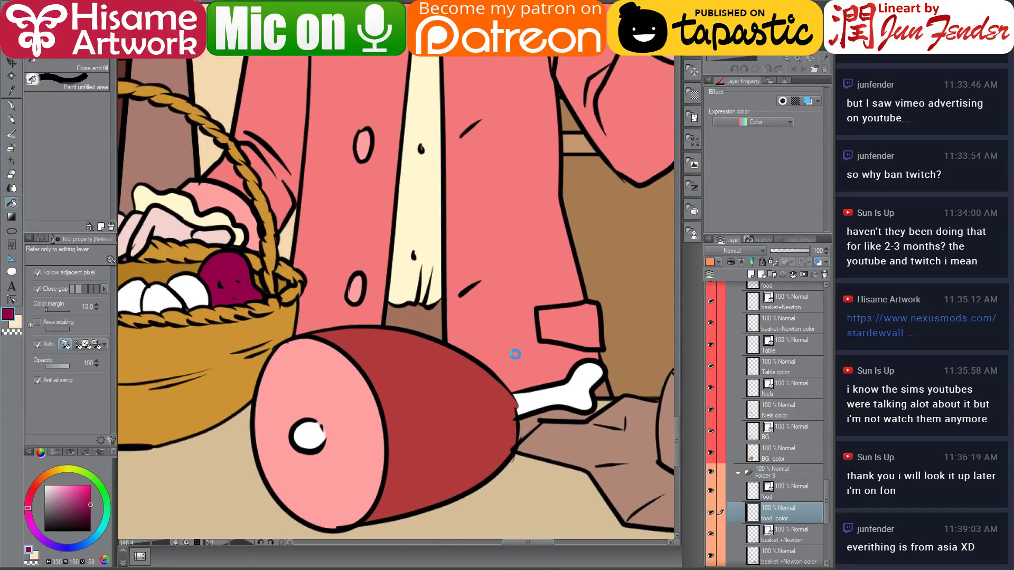
key("o")
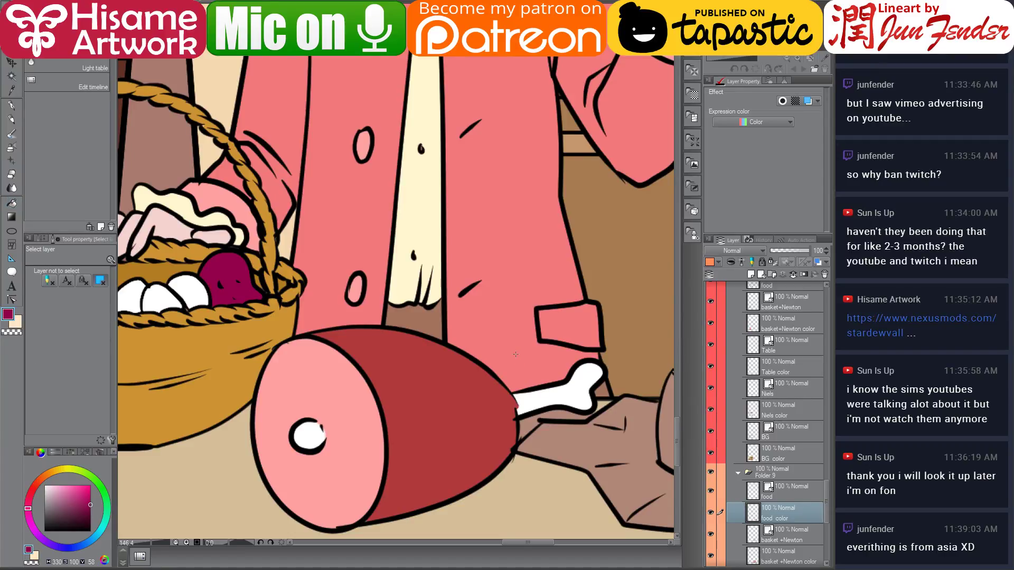
left_click(515, 353)
scroll(787, 500, "down", 3)
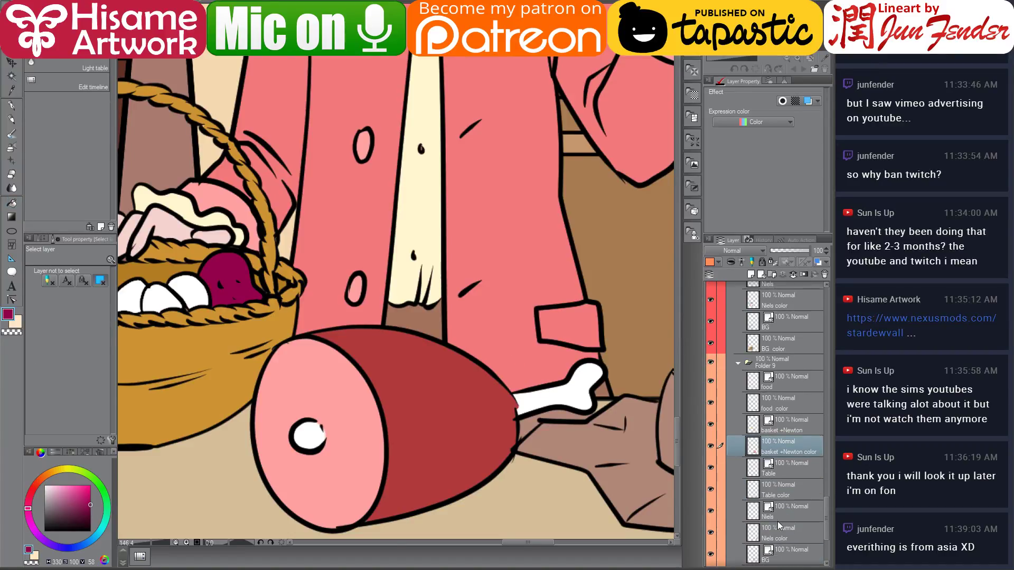
left_click(12, 174)
scroll(609, 397, "up", 2)
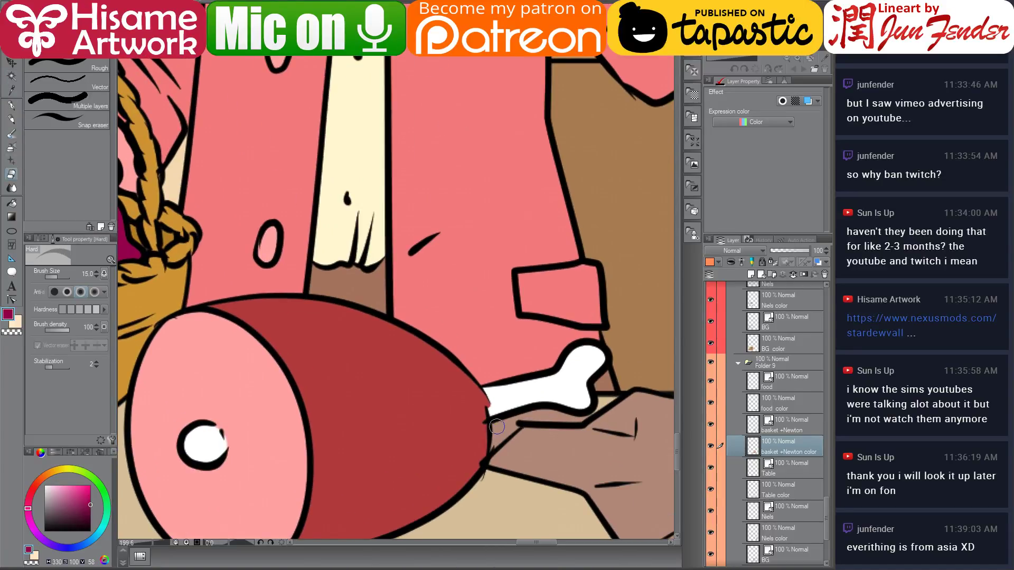
key("bracketright")
left_click(509, 425, "ctrl")
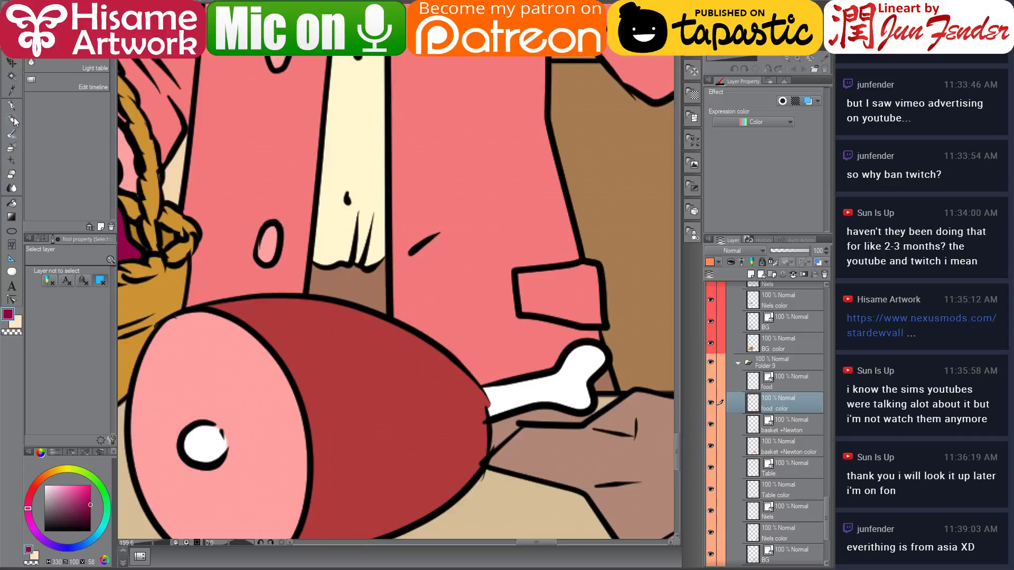
left_click(11, 175)
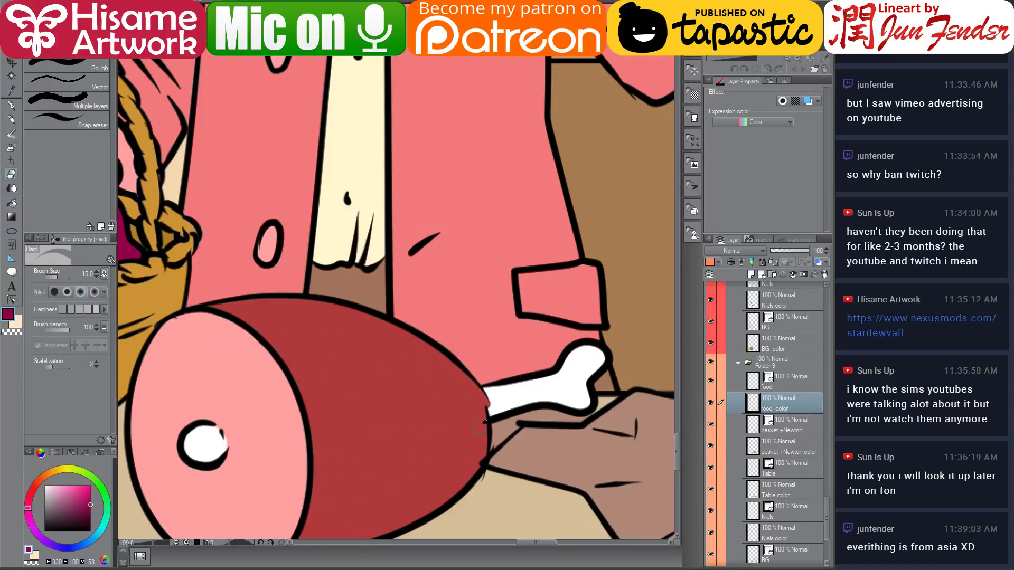
mouse_move(493, 429)
left_mouse_down()
mouse_move(498, 422)
mouse_move(495, 445)
left_mouse_up()
key("bracketleft")
key("bracketleft")
mouse_move(547, 411)
left_mouse_down()
mouse_move(524, 419)
mouse_move(577, 420)
left_mouse_up()
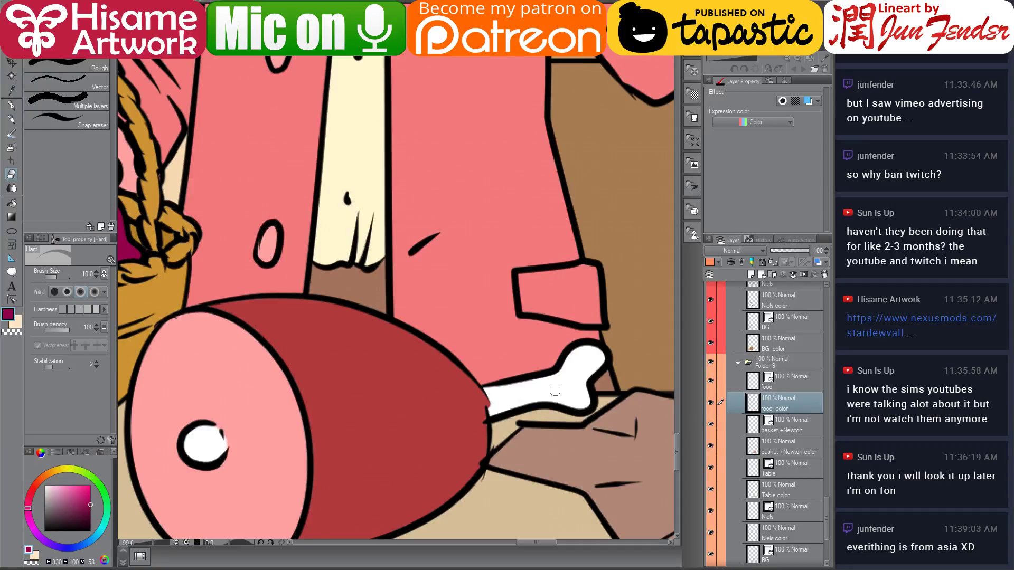
Paint the uncoloured coat gap beside the ham bone with the coat's pink on the "basket +Newton color" layer, using brush size 12
scroll(597, 498, "down", 5)
scroll(591, 382, "up", 6)
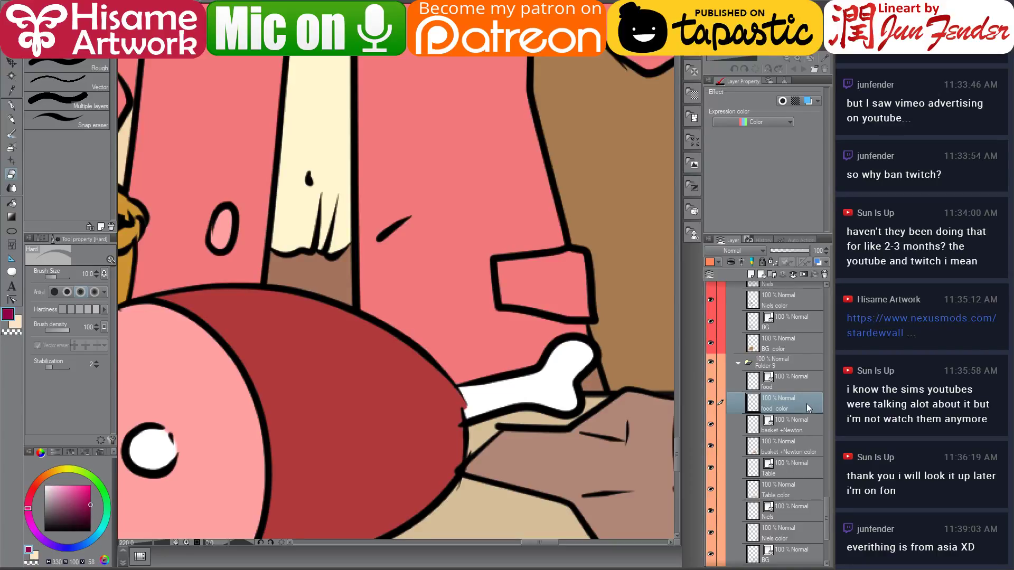
left_click(507, 317, "ctrl+shift")
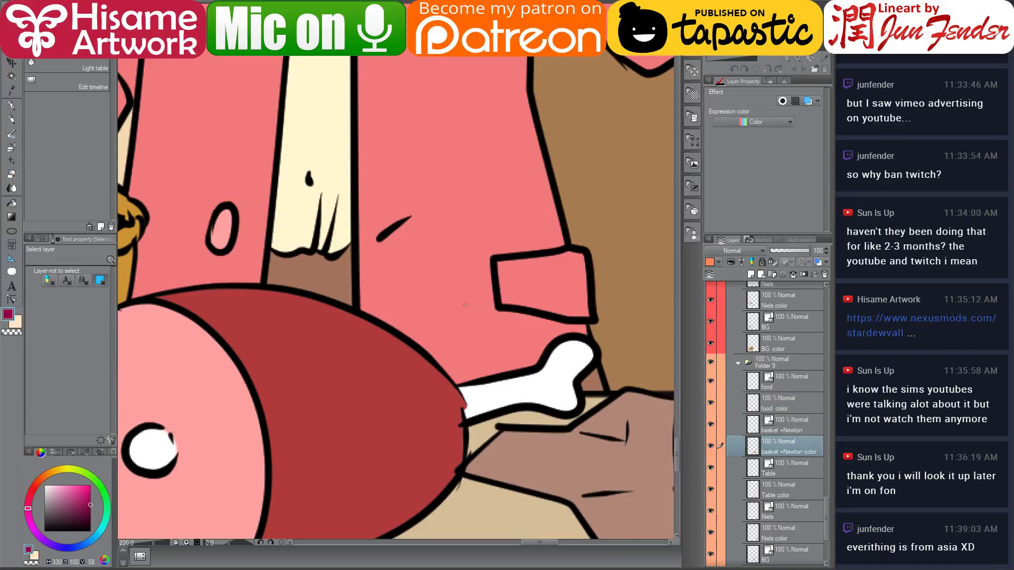
left_click(12, 105)
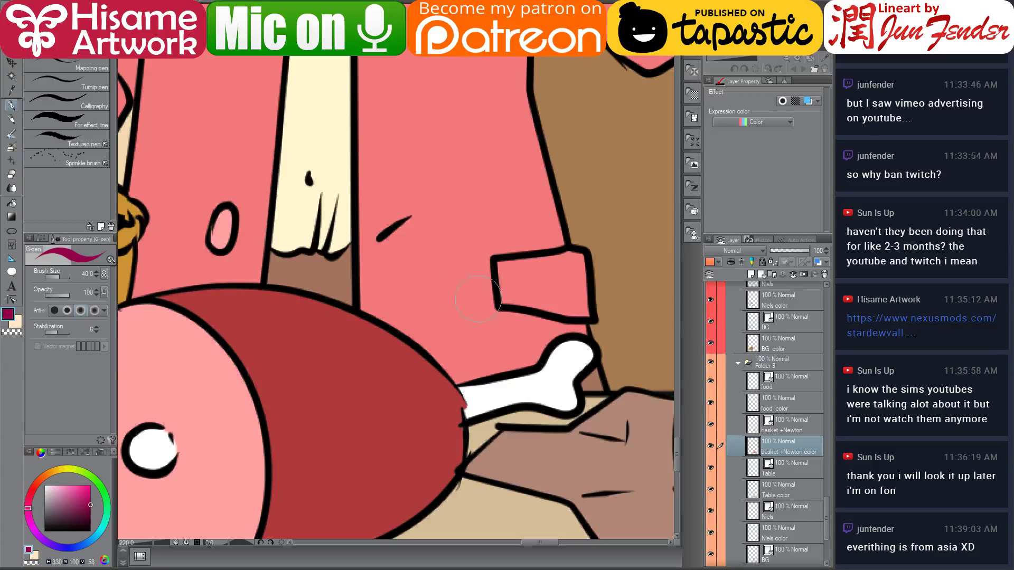
left_click(498, 333, "alt")
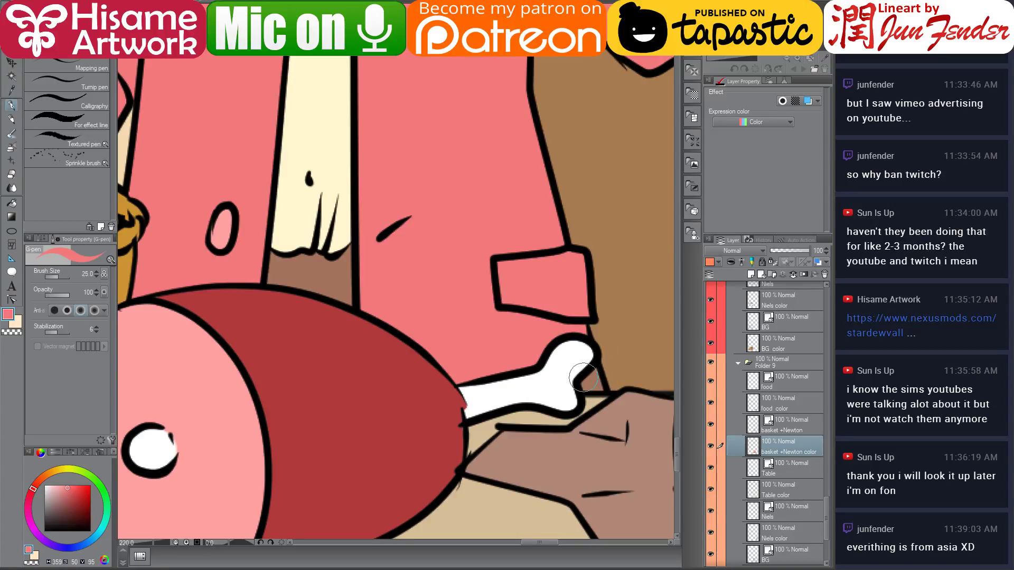
key("bracketleft")
key("bracketleft")
key("bracketleft")
key("bracketleft")
key("bracketleft")
key("bracketleft")
mouse_move(582, 384)
left_mouse_down()
mouse_move(596, 384)
mouse_move(591, 370)
left_mouse_up()
scroll(594, 375, "down", 5)
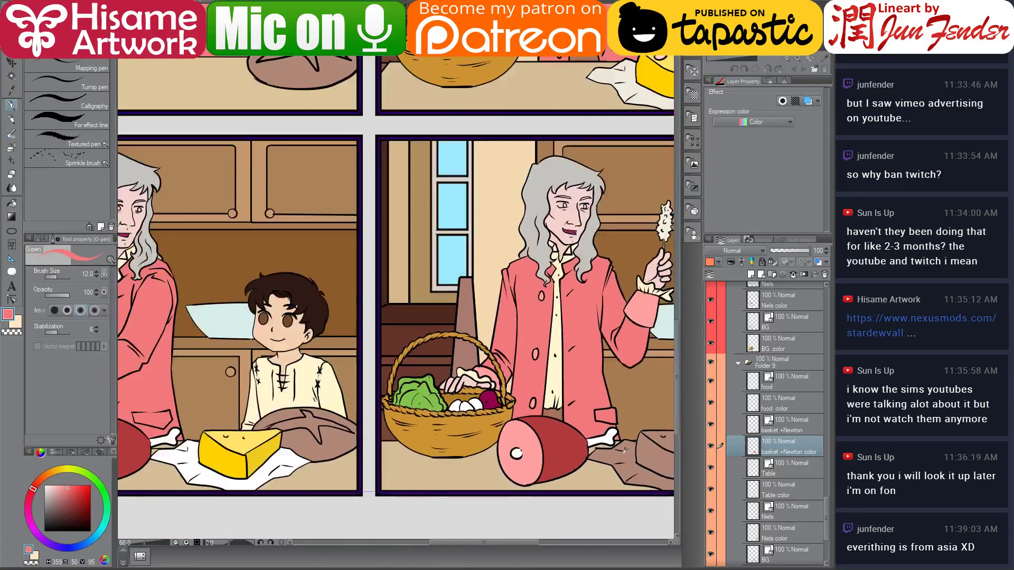
Fill the lower-right panel's cheese faces with the neighbouring cheese's yellow shades and its wrapping paper with white on the "food color" layer
scroll(625, 450, "down", 2)
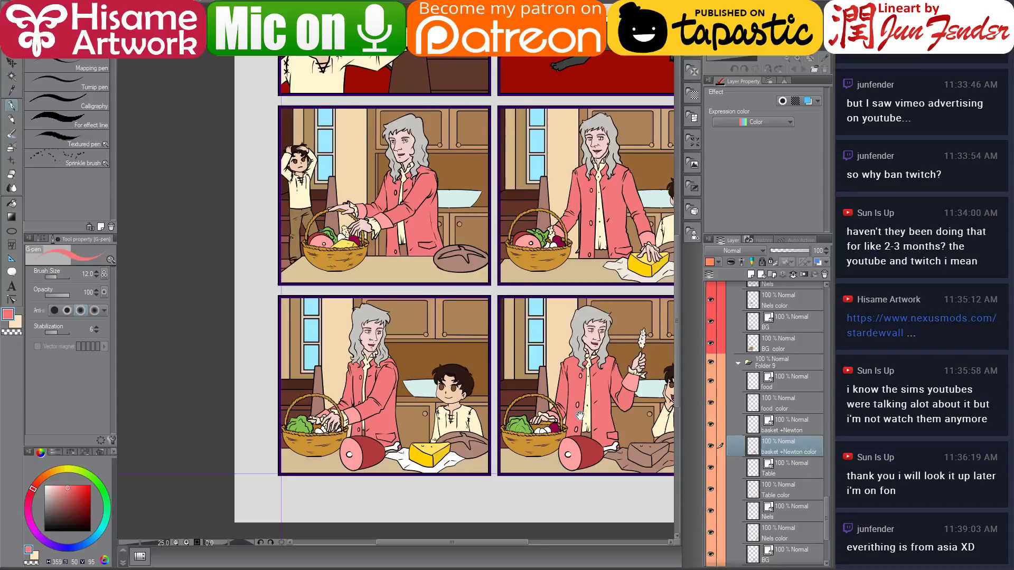
left_click_drag(580, 414, 493, 421)
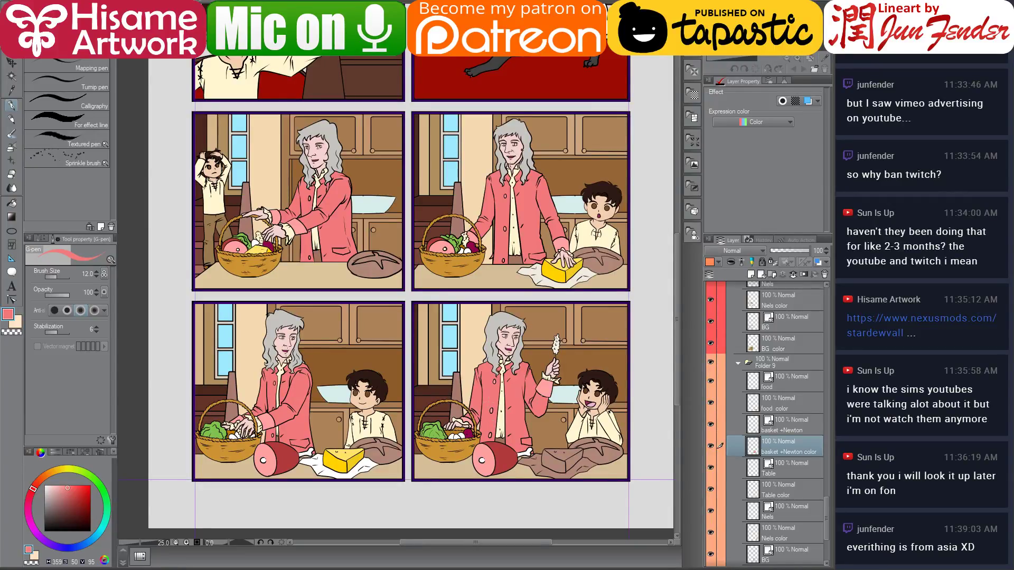
scroll(578, 465, "up", 2)
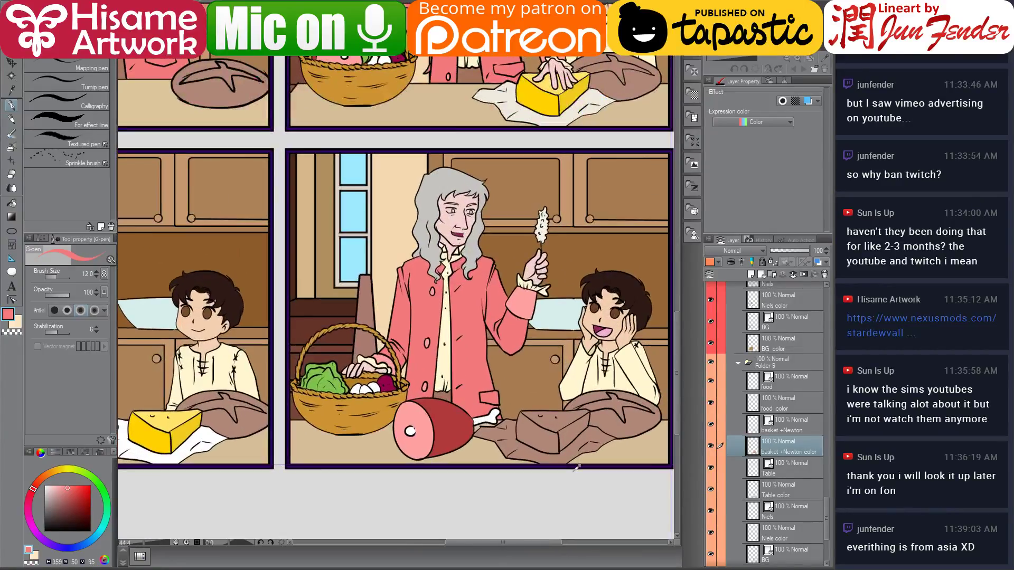
scroll(576, 467, "up", 1)
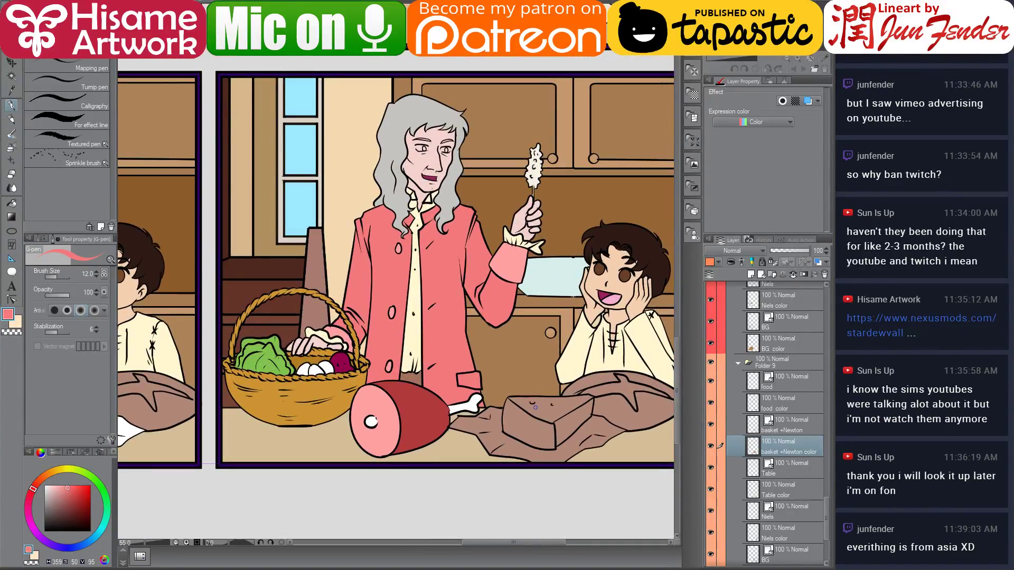
key("alt+v")
key("Escape")
key("ctrl+shift")
left_click(521, 422, "ctrl+shift")
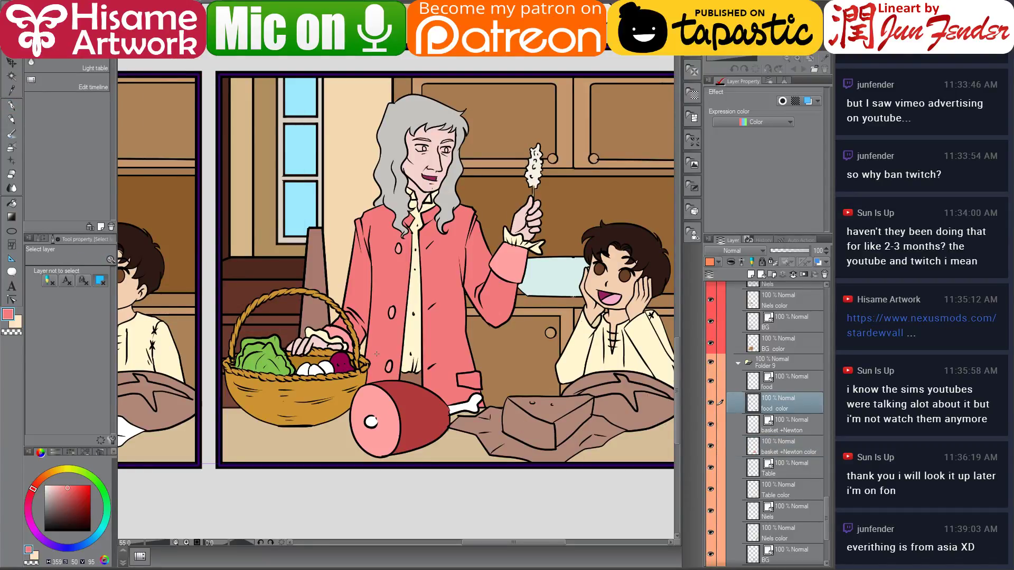
left_click(377, 354, "ctrl+shift")
left_click(544, 431, "ctrl+shift")
scroll(545, 439, "down", 2)
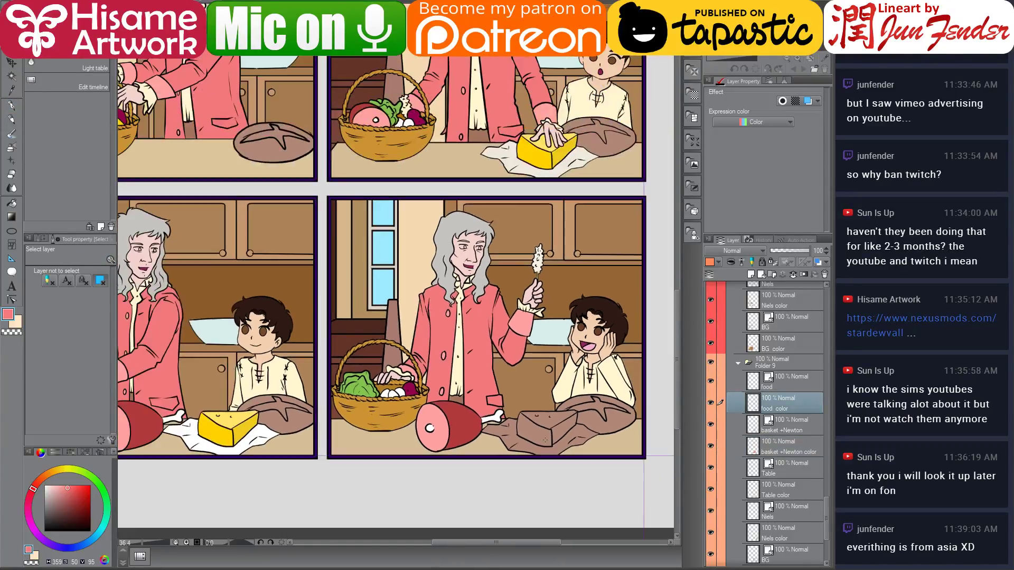
left_click_drag(440, 384, 481, 414)
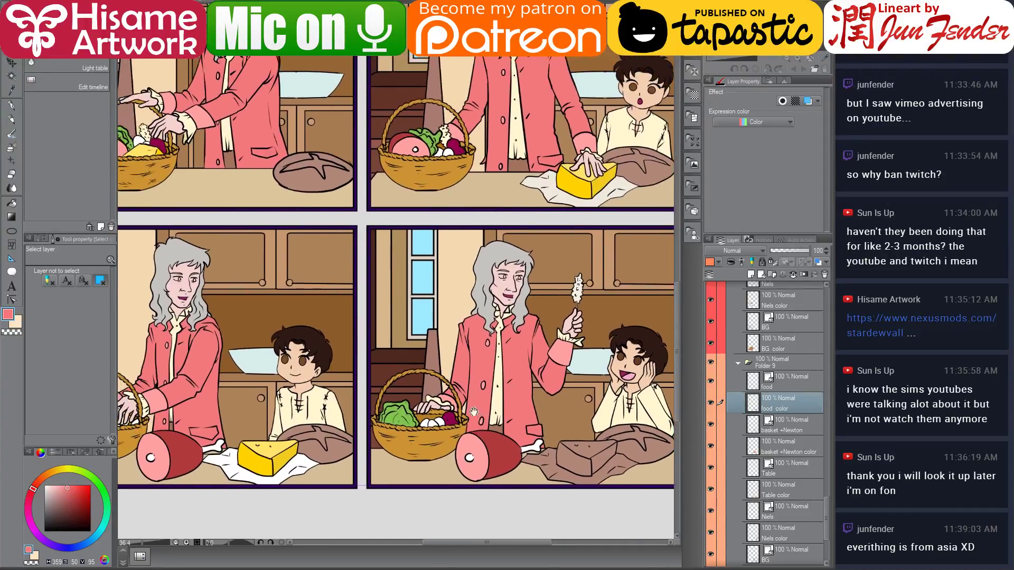
left_click(9, 205)
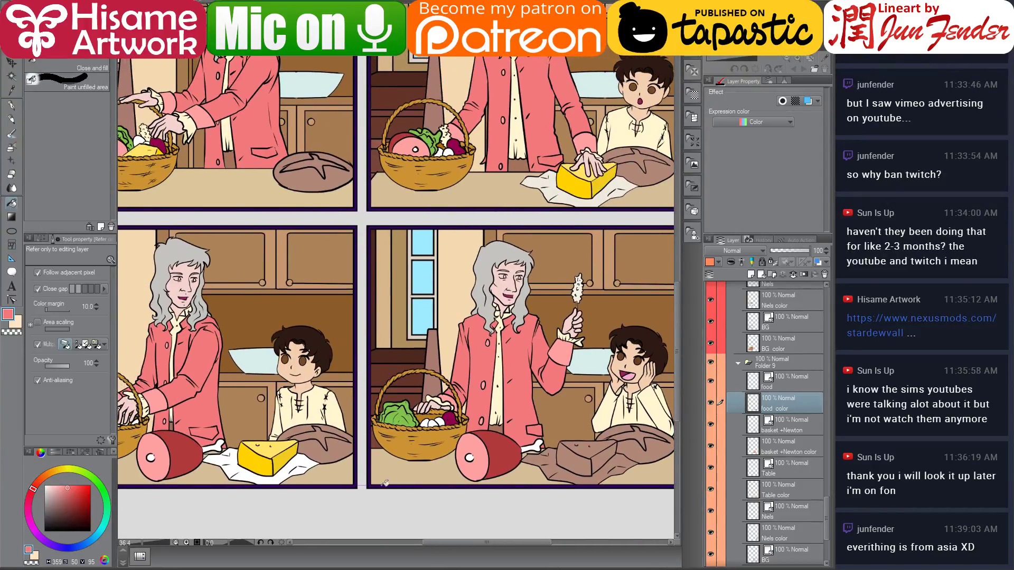
left_click(272, 463, "alt")
left_click(561, 468)
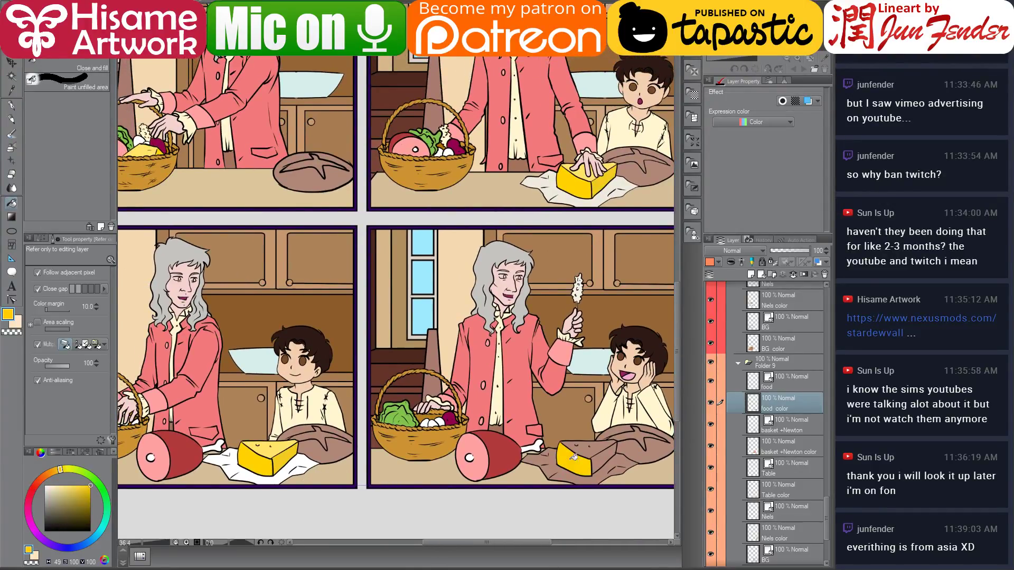
left_click(285, 455, "alt")
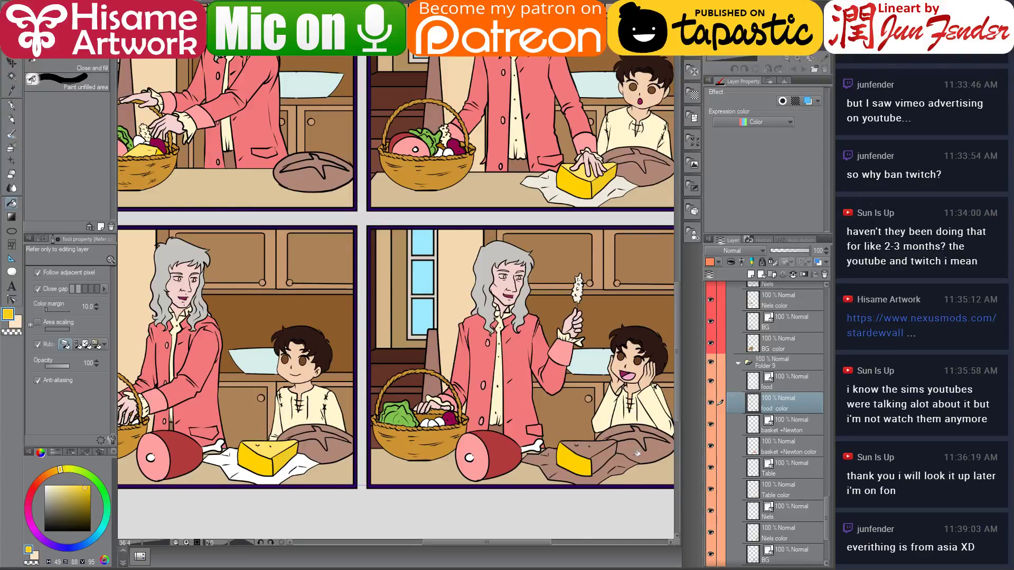
left_click(270, 447, "alt")
left_click(593, 446)
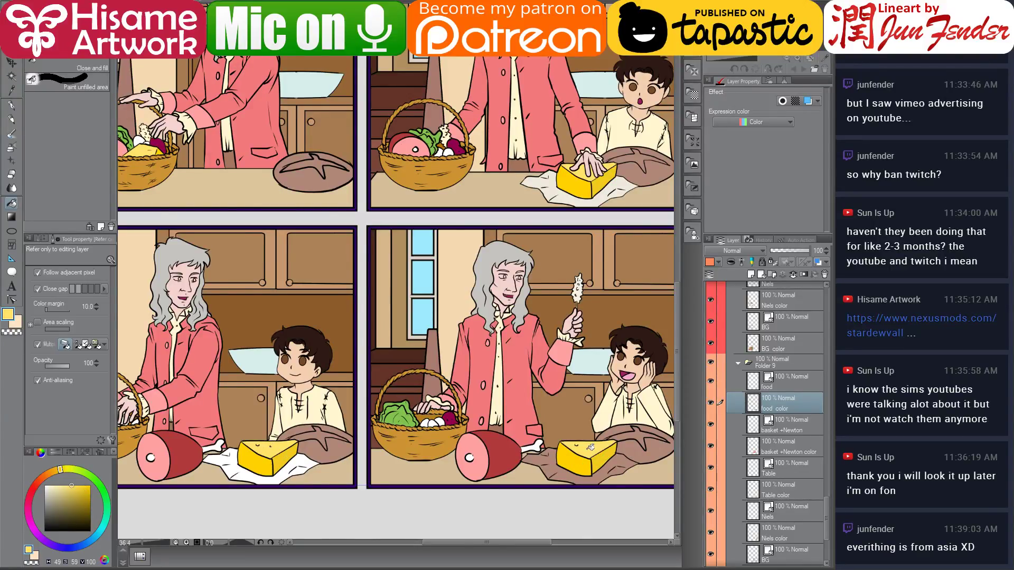
left_click(305, 458, "alt")
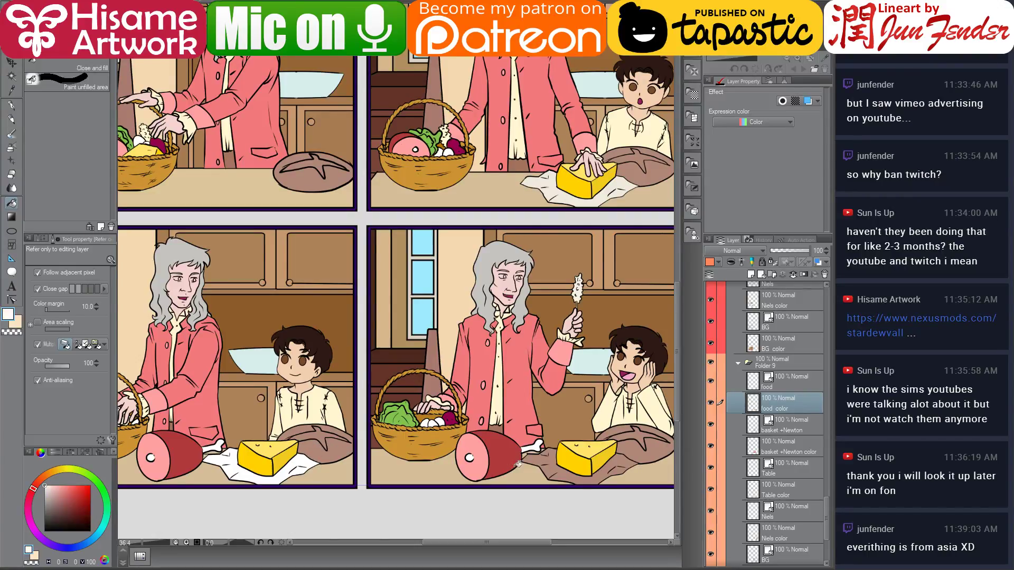
left_click(551, 463)
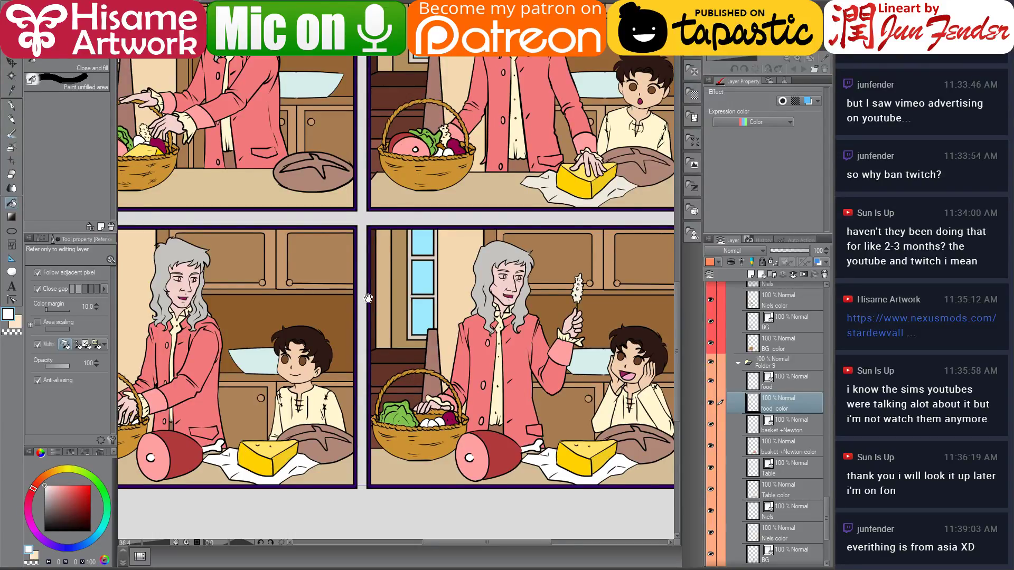
Select the bread's painted area in the upper-left kitchen panel from panel 6's "Food color" layer
left_click_drag(339, 145, 429, 182)
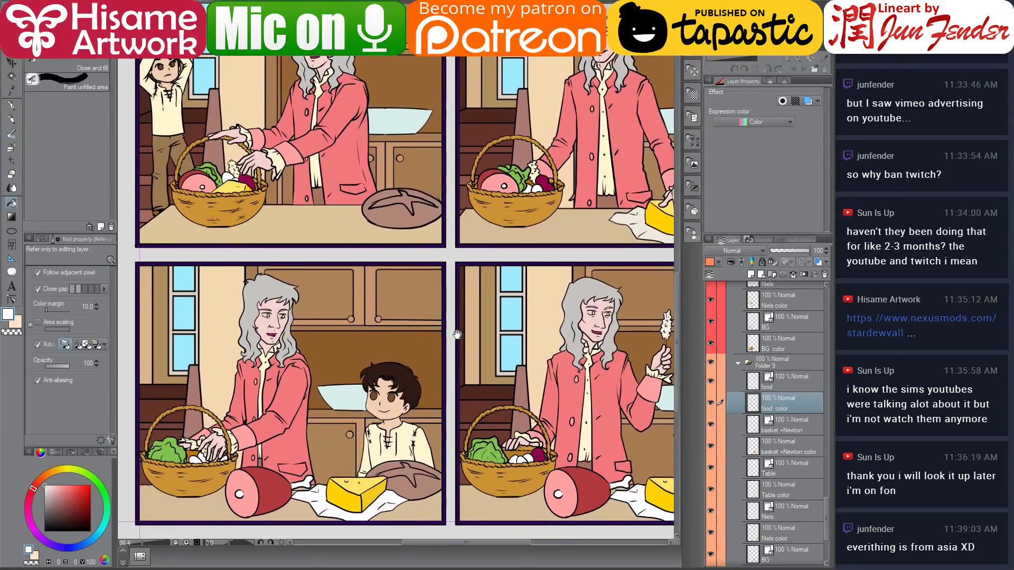
left_click(401, 212, "ctrl+shift")
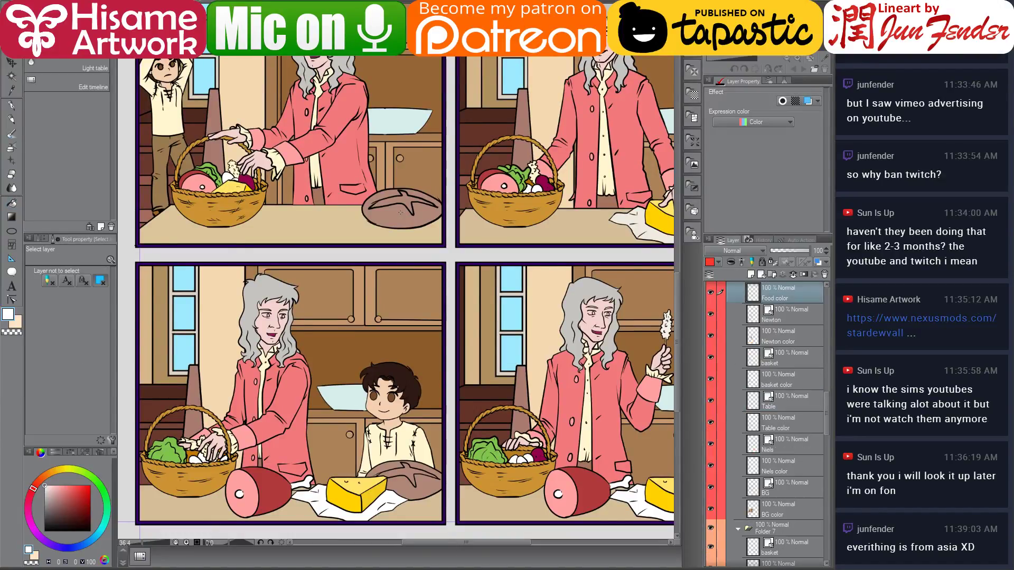
scroll(812, 404, "up", 3)
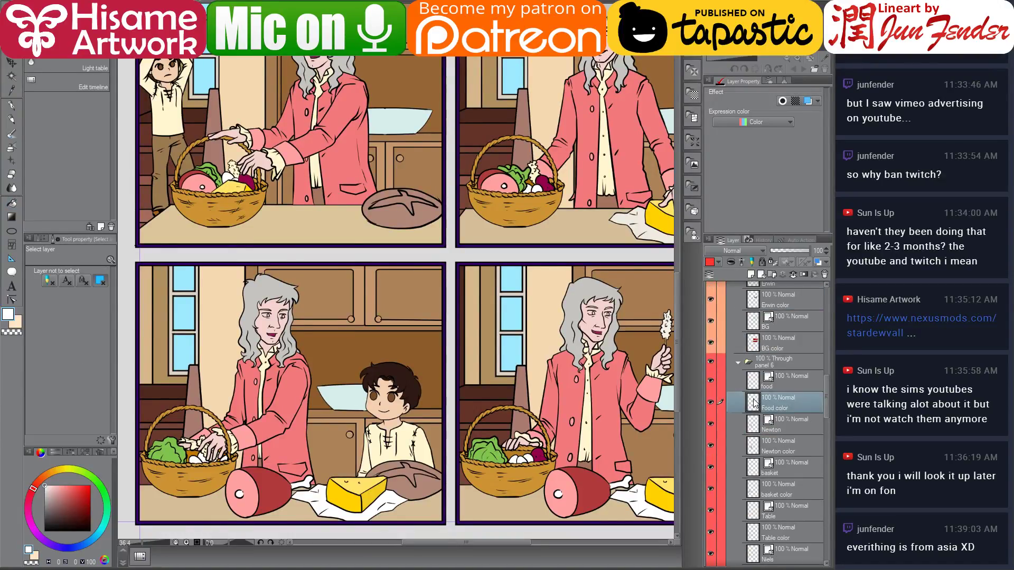
left_click(754, 403, "ctrl")
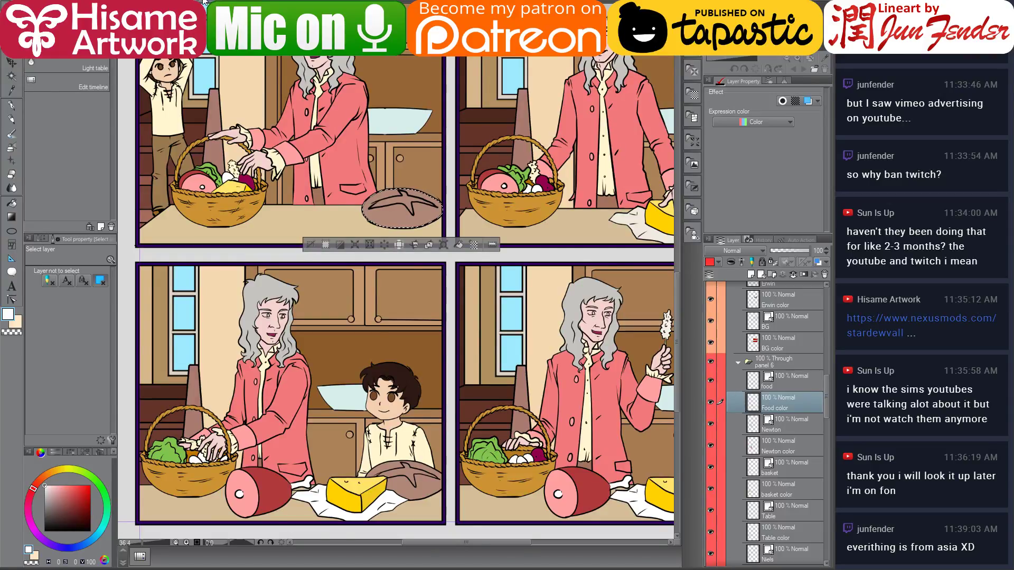
Look through the finished page 70 for a bread colour reference
key("ctrl+Tab")
scroll(282, 309, "down", 2)
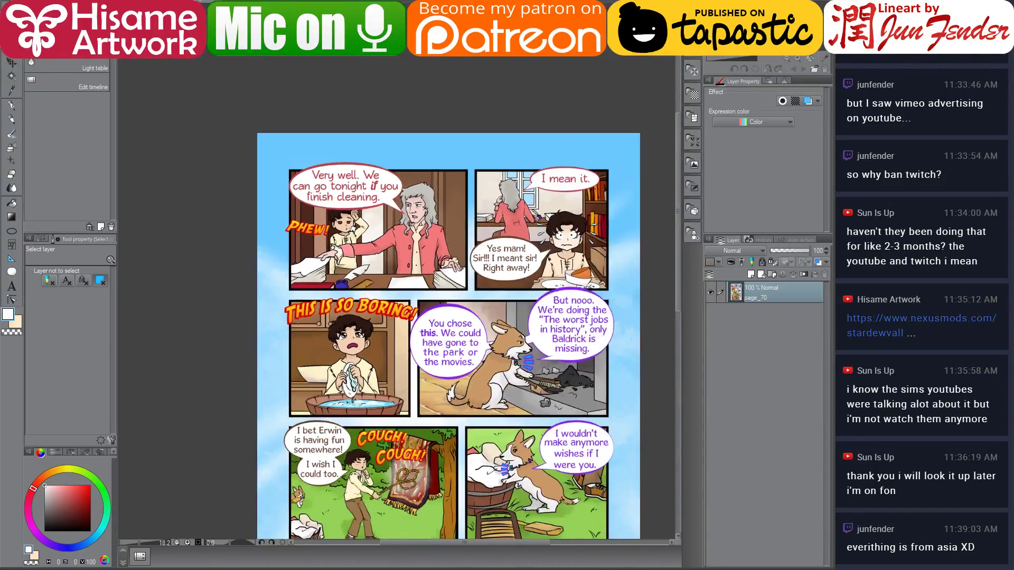
left_click(10, 106)
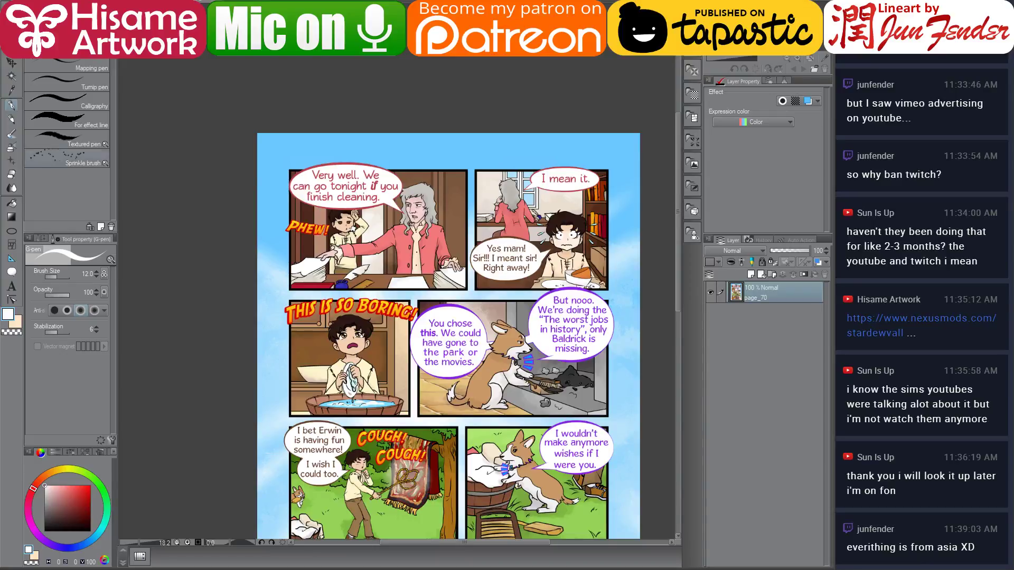
left_click_drag(350, 408, 339, 209)
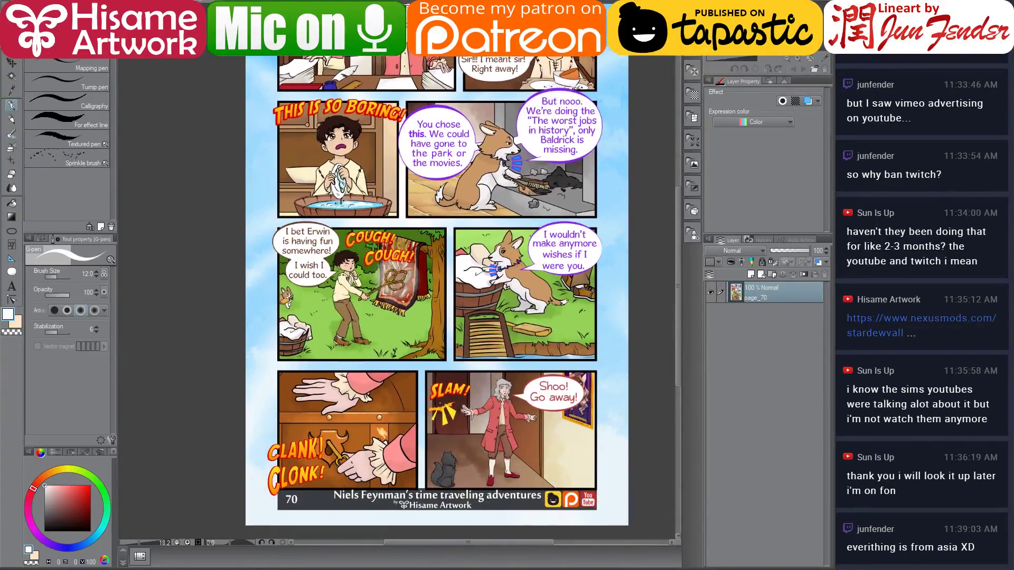
Open page_73.jpg from the comic pages folder as the bread colour reference
mouse_move(140, 556)
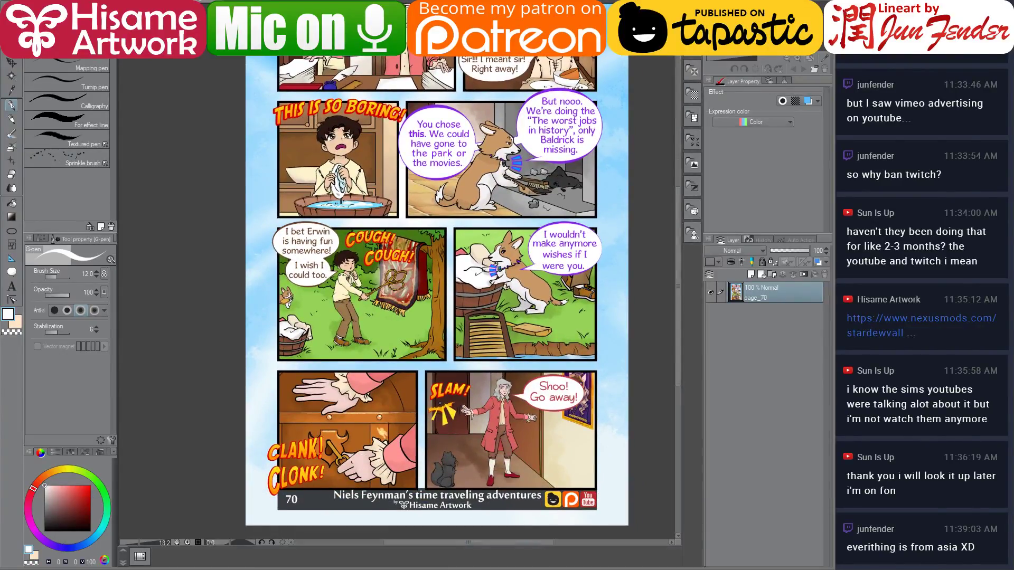
left_click(100, 534)
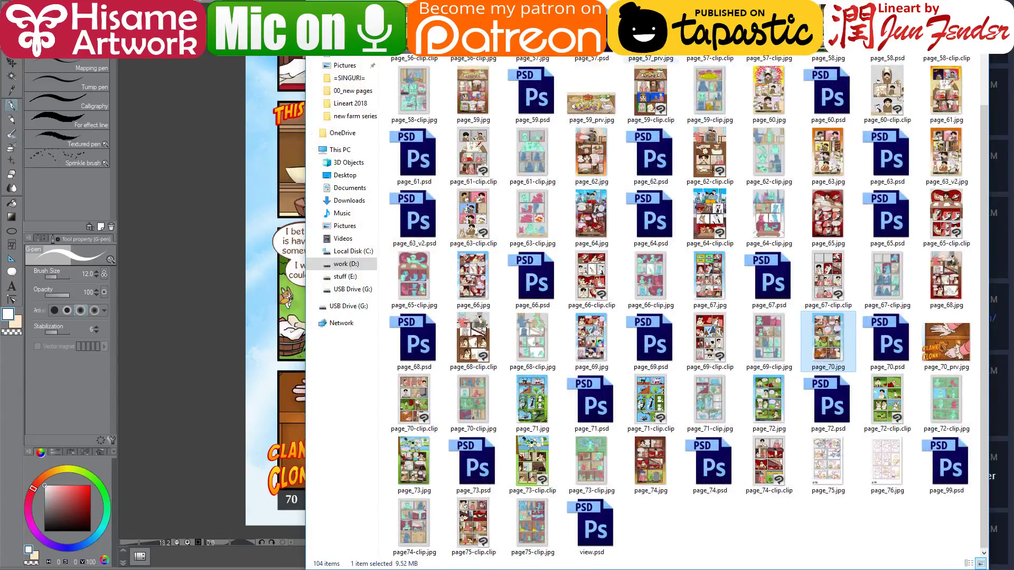
left_click_drag(687, 31, 506, 32)
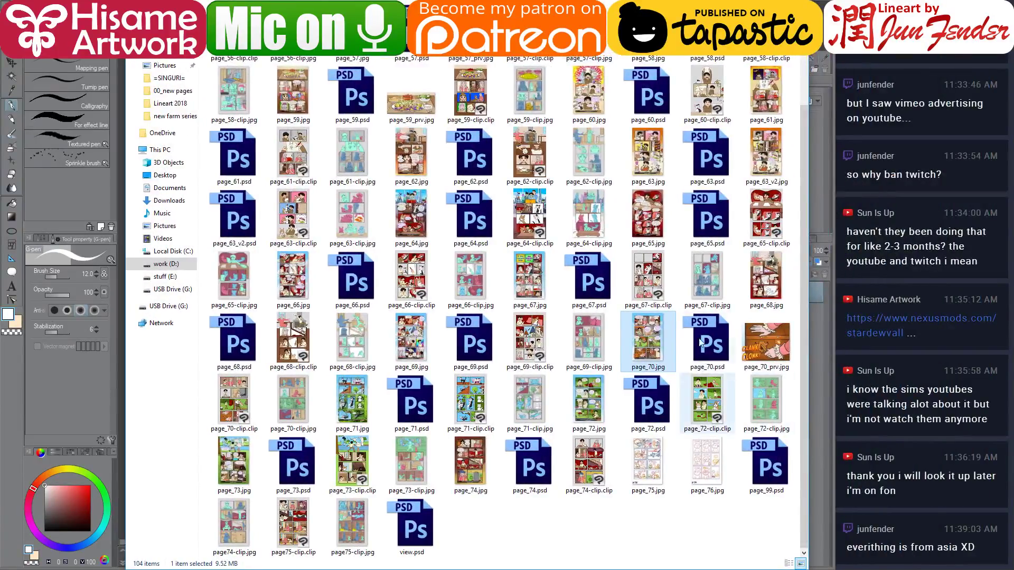
left_click_drag(682, 10, 707, 11)
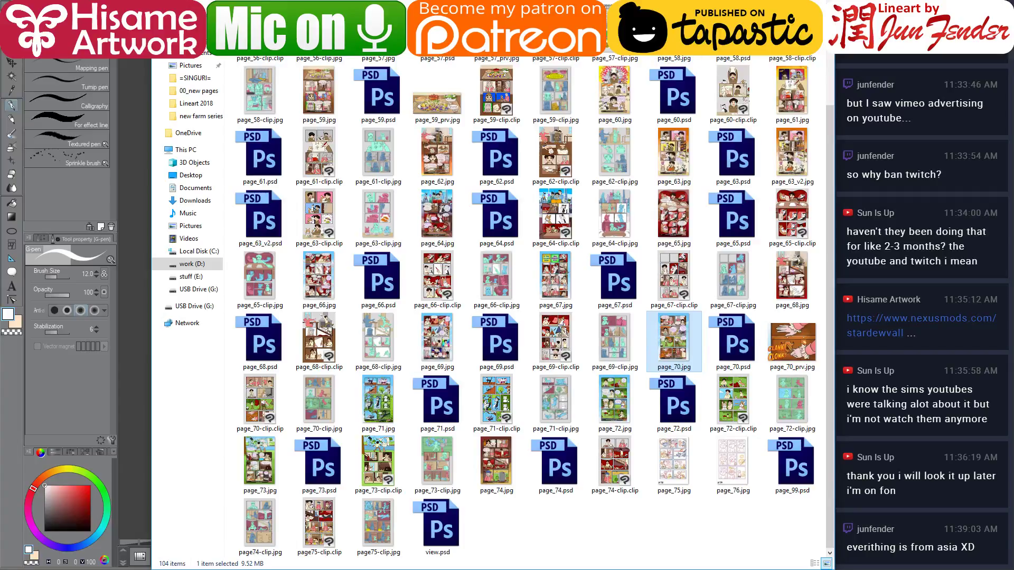
left_click_drag(491, 8, 519, 13)
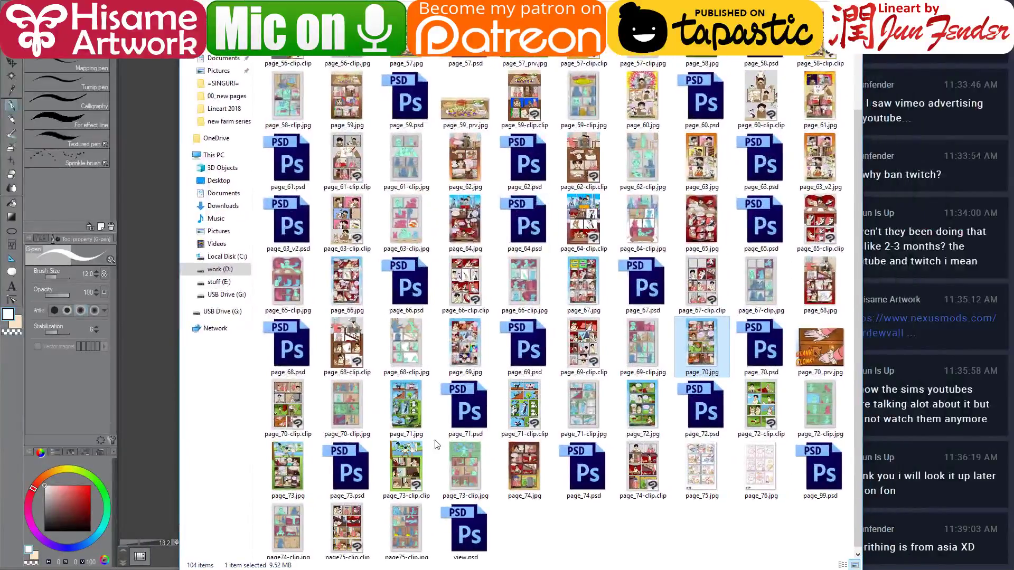
left_click(549, 481)
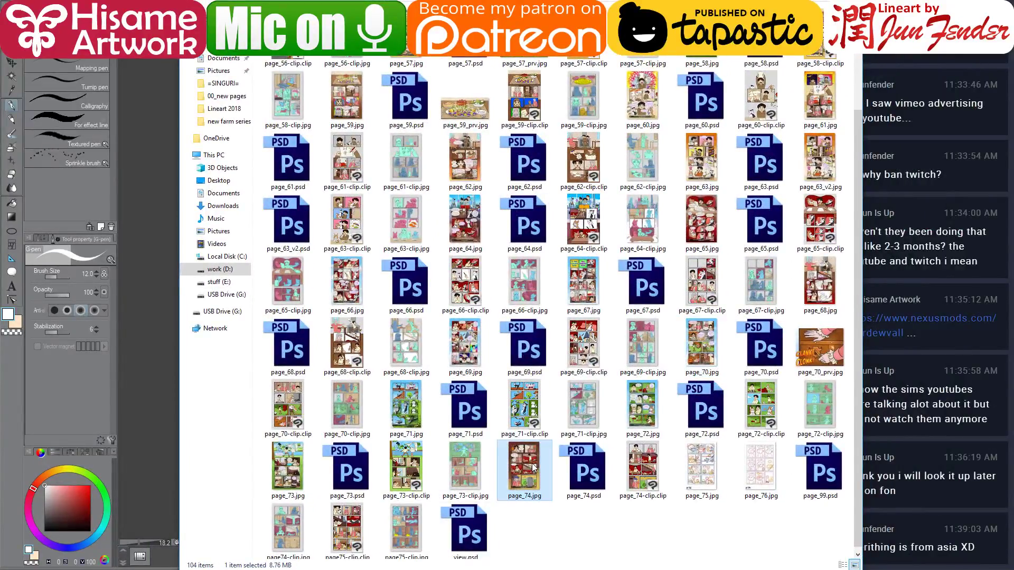
left_click(294, 479)
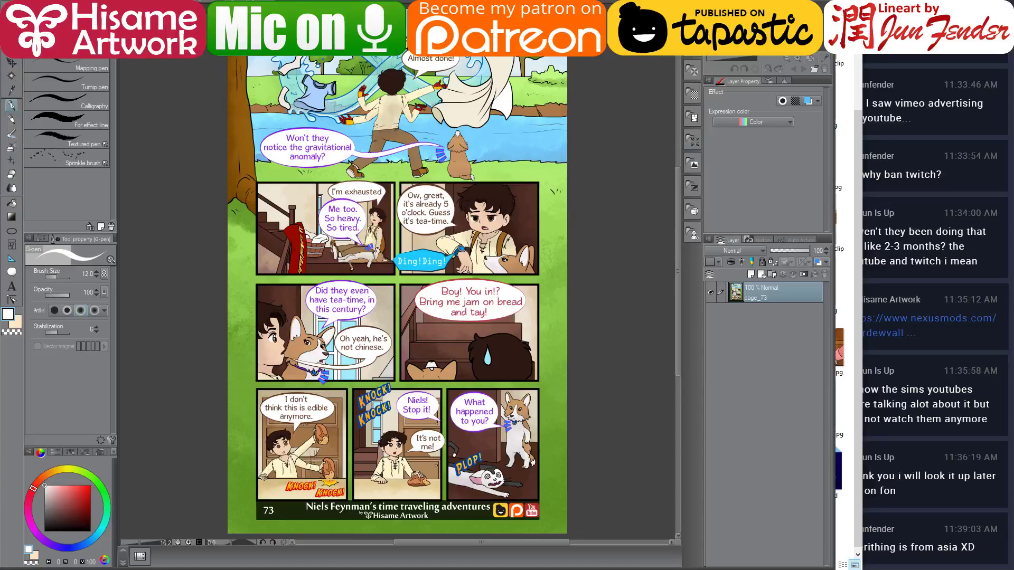
Fill the upper-left kitchen panel's bread crust with the orange-brown sampled from the bread on page 73
scroll(309, 446, "up", 8)
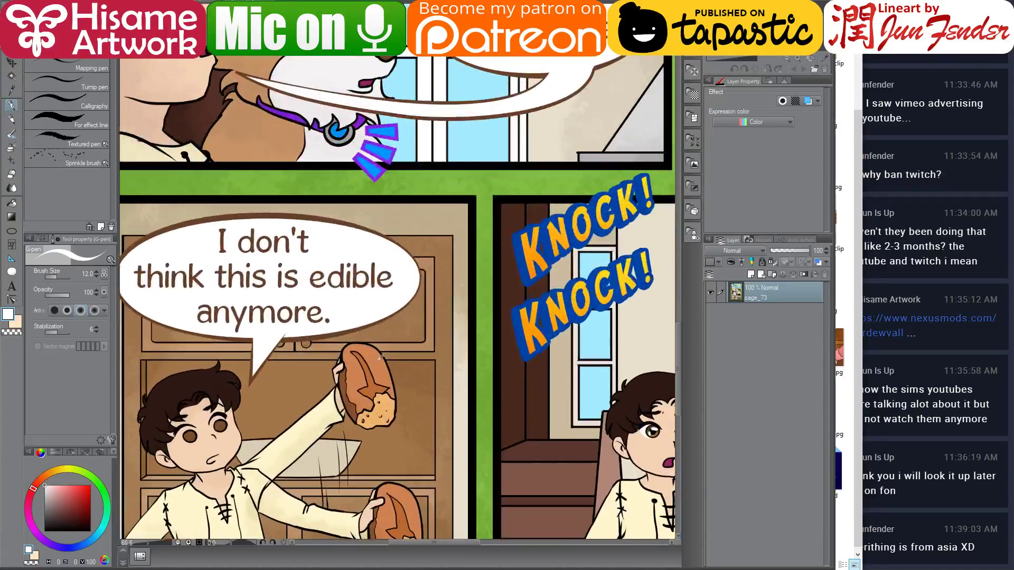
left_click(364, 365, "alt")
mouse_move(363, 365)
left_mouse_down()
mouse_move(447, 302)
mouse_move(430, 291)
left_mouse_up()
key("ctrl+Tab")
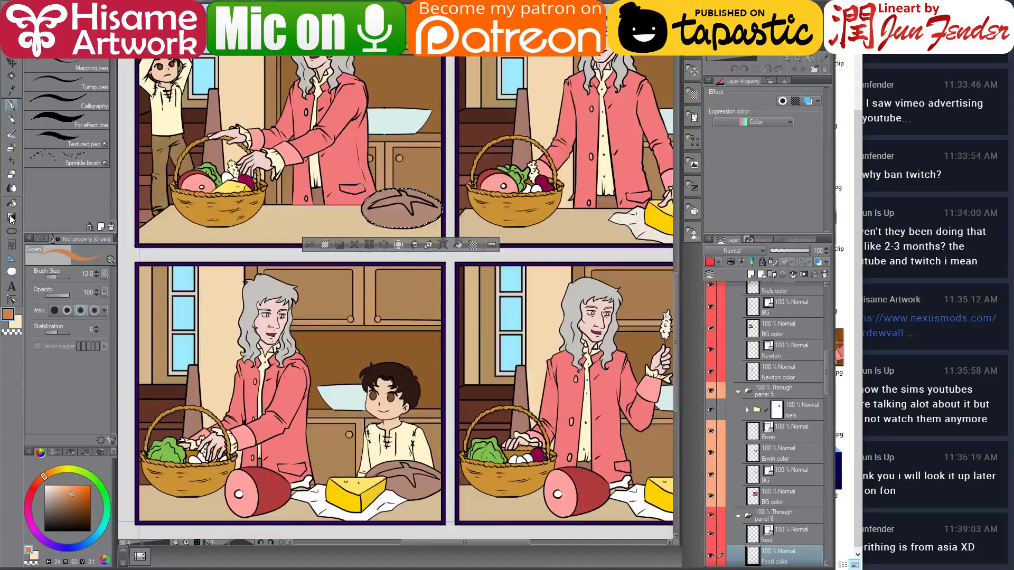
key("g")
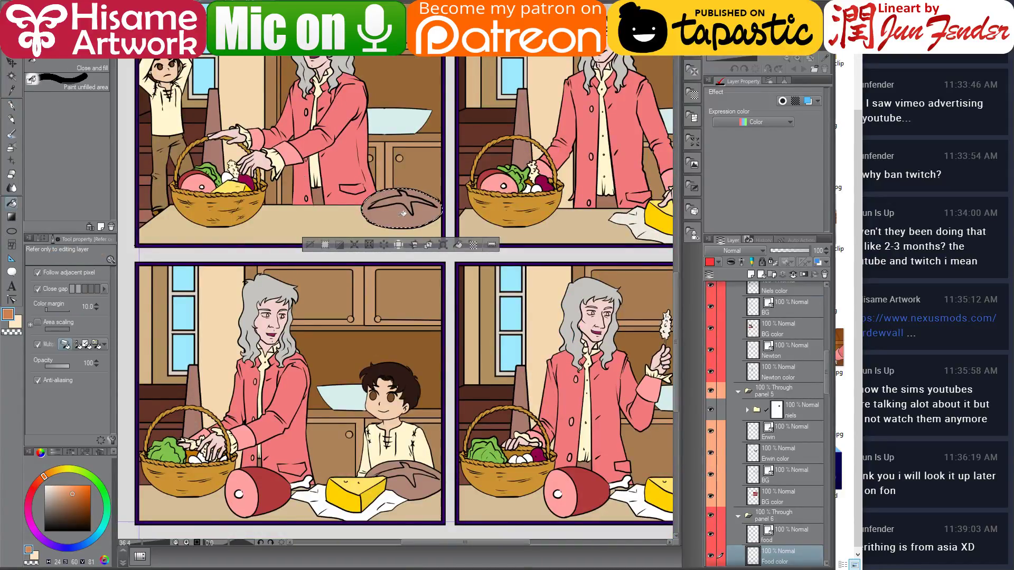
Try filling the cuts in the bread's crust with the light crumb colour sampled from page 73
key("ctrl+Tab")
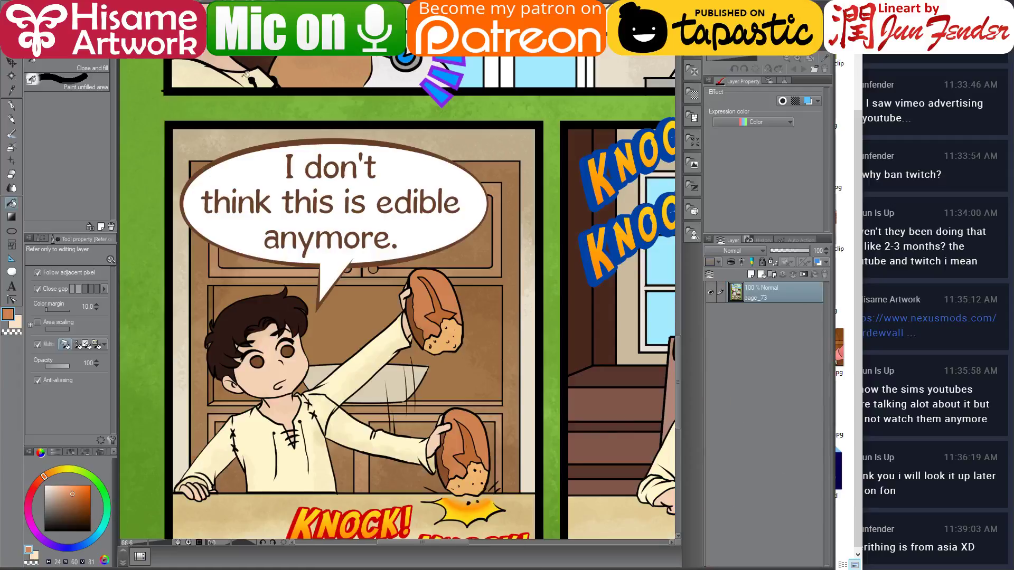
left_click(456, 320, "alt")
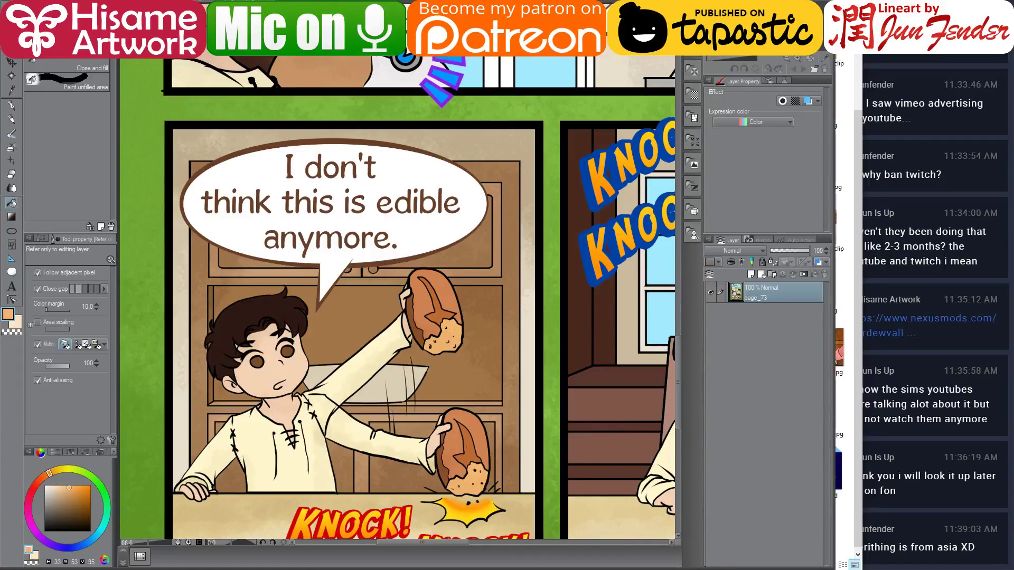
key("ctrl+Tab")
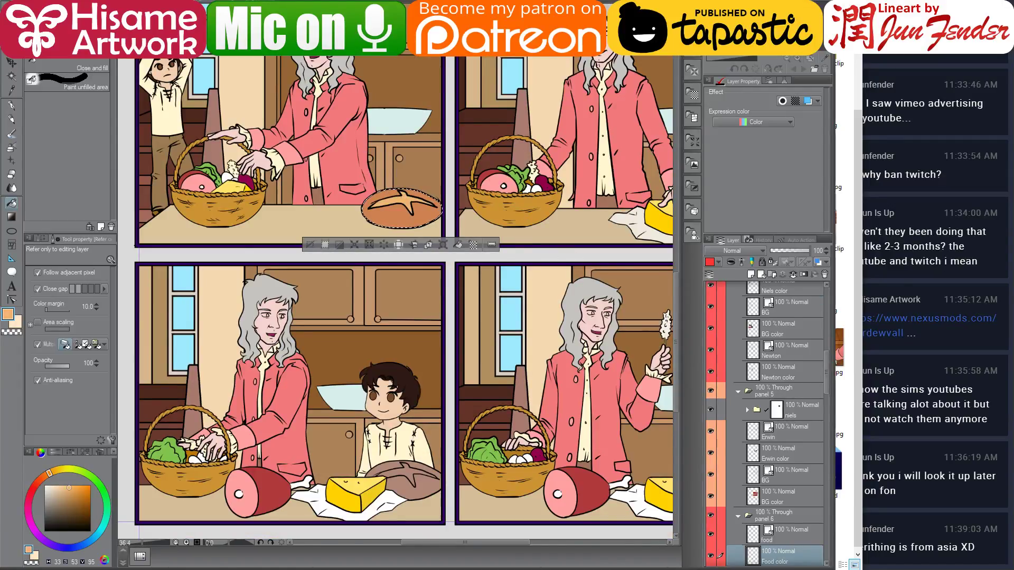
Fill the cuts in the bread's crust with the darker brown sampled from the bread on page 73
key("ctrl+Tab")
left_click(448, 314, "alt")
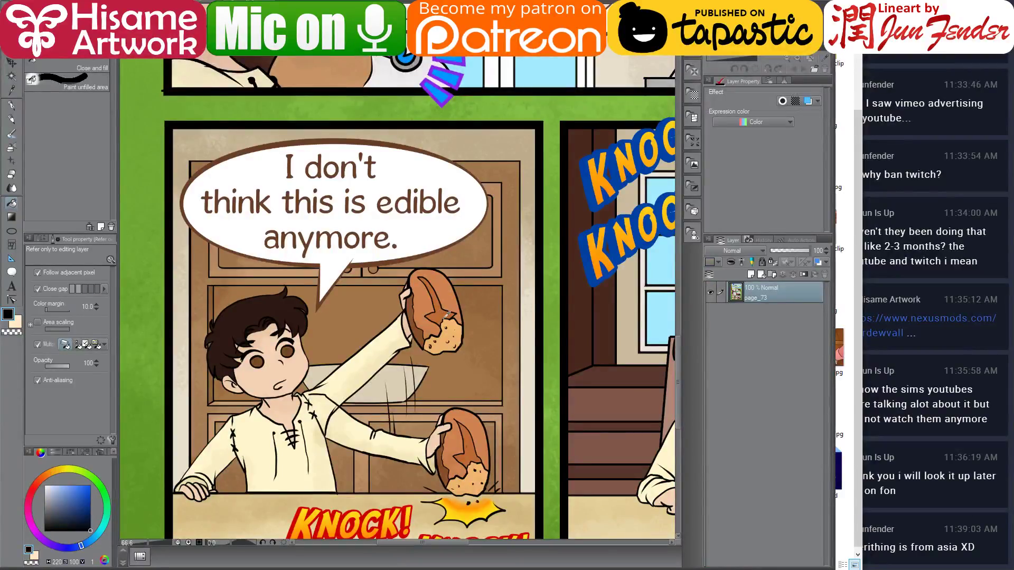
left_click(448, 306, "alt")
key("ctrl+Tab")
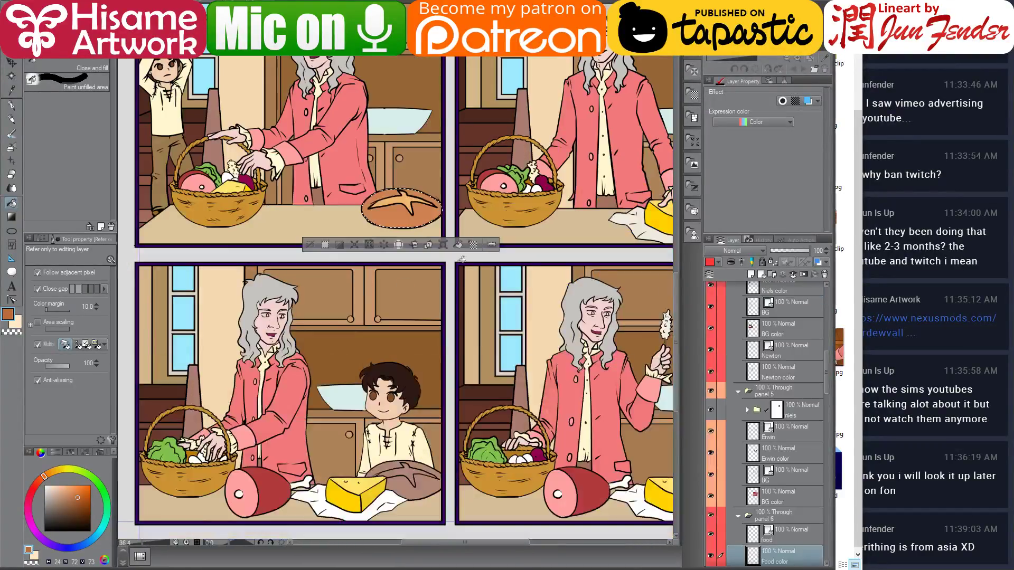
Put the file folder window away, clear the selection and make Folder 7's "food color" layer active
left_click_drag(537, 243, 421, 247)
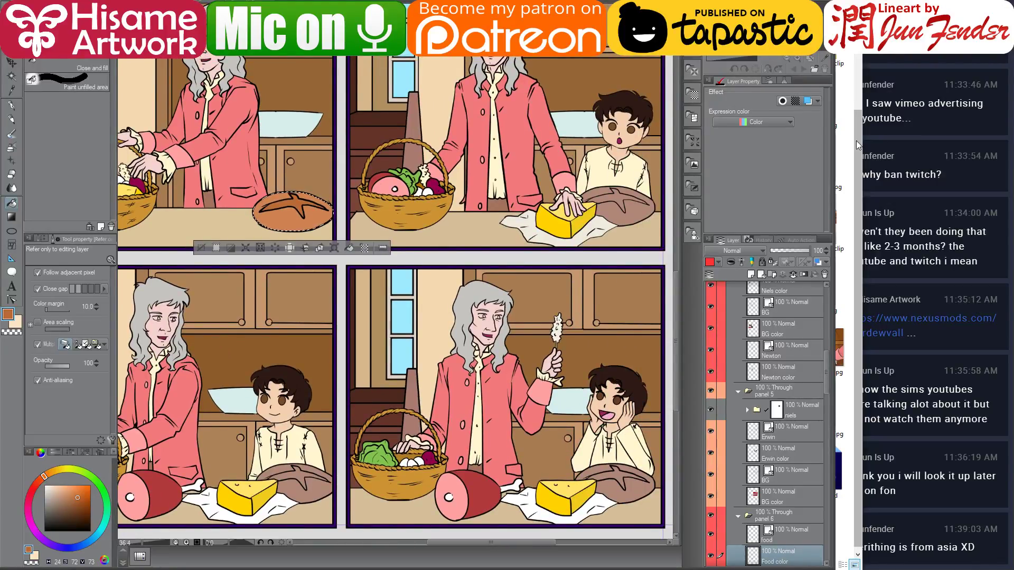
left_click(856, 117)
left_click(806, 8)
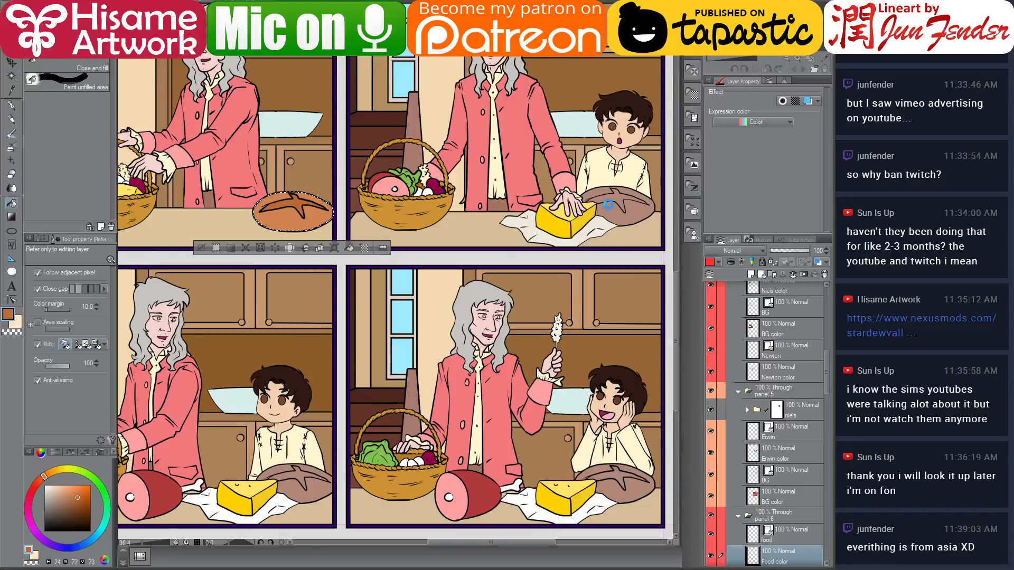
key("o")
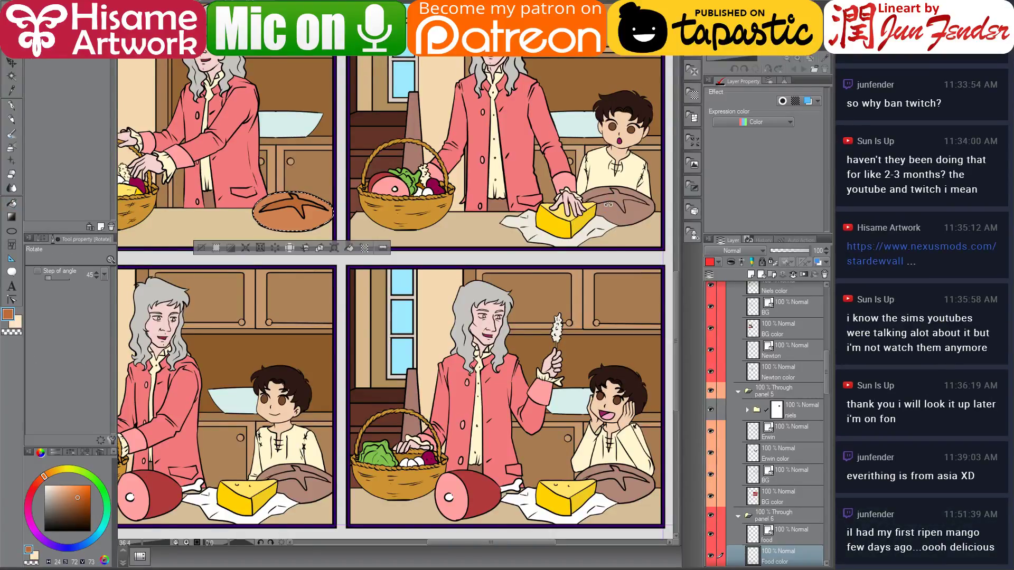
left_click(610, 208)
key("ctrl+d")
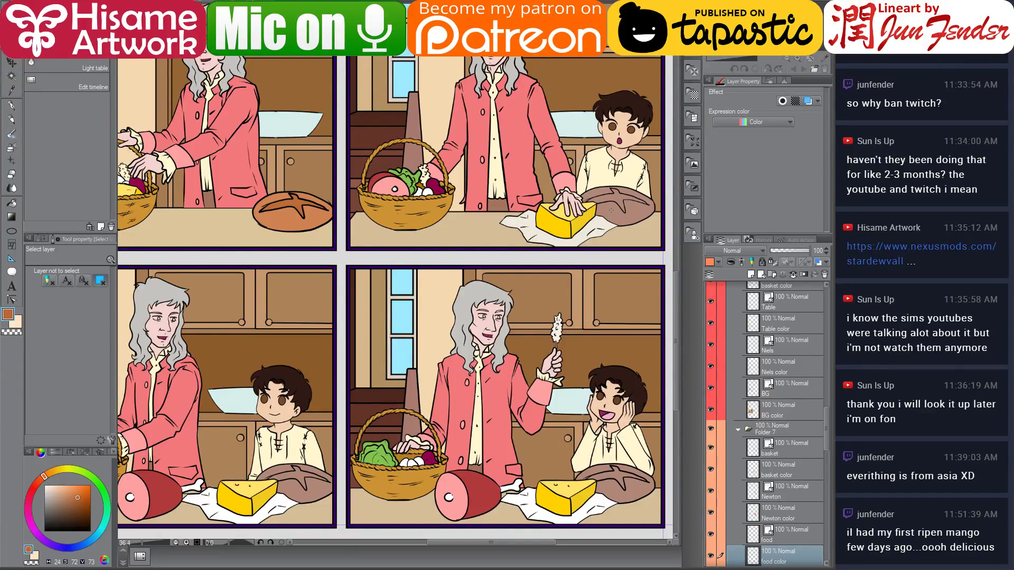
Fill the upper-right kitchen panel's bread with the orange-brown crust and darker brown cut colours sampled from the finished loaf
left_click(12, 203)
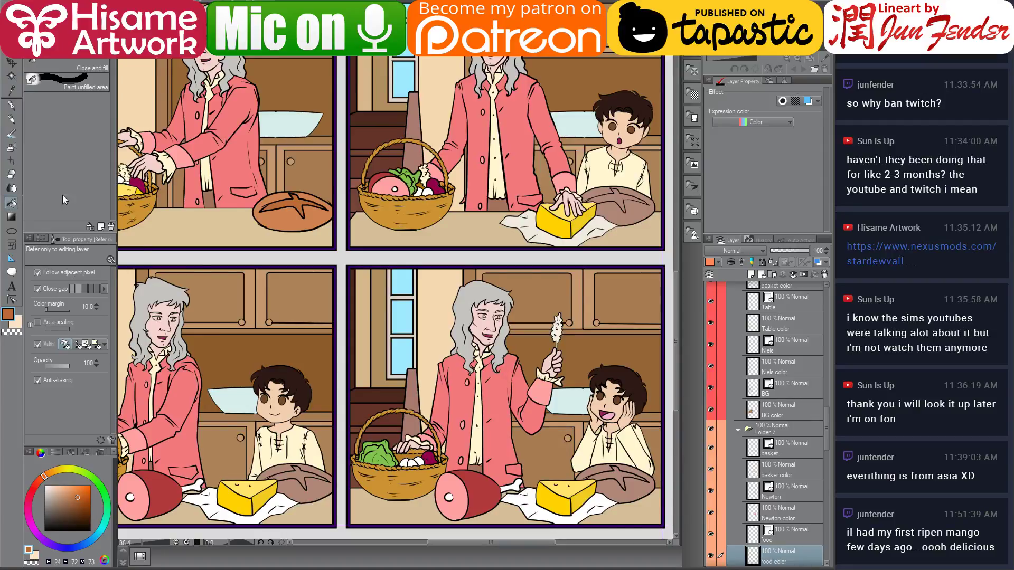
left_click(281, 213, "alt")
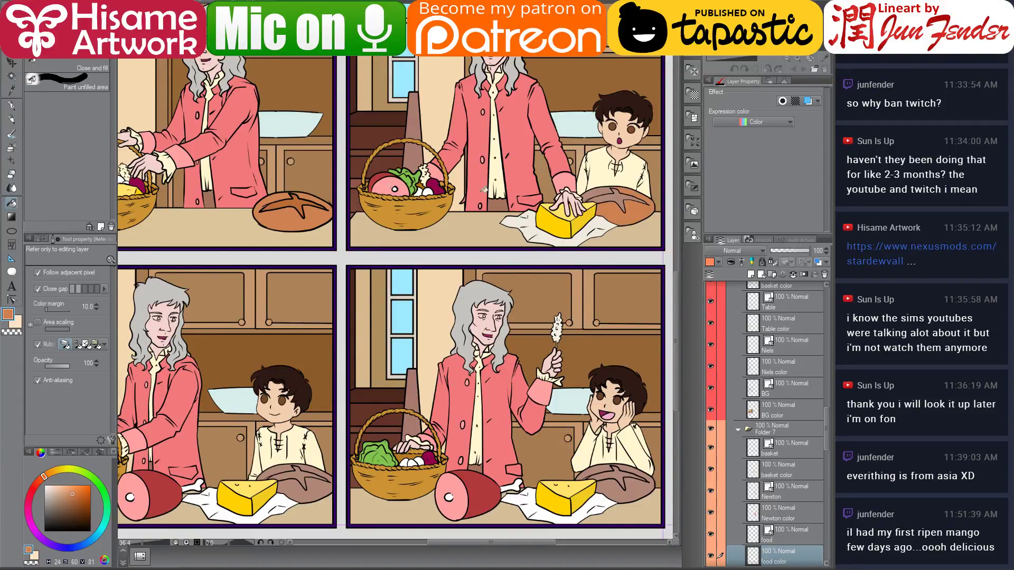
left_click(294, 198, "alt")
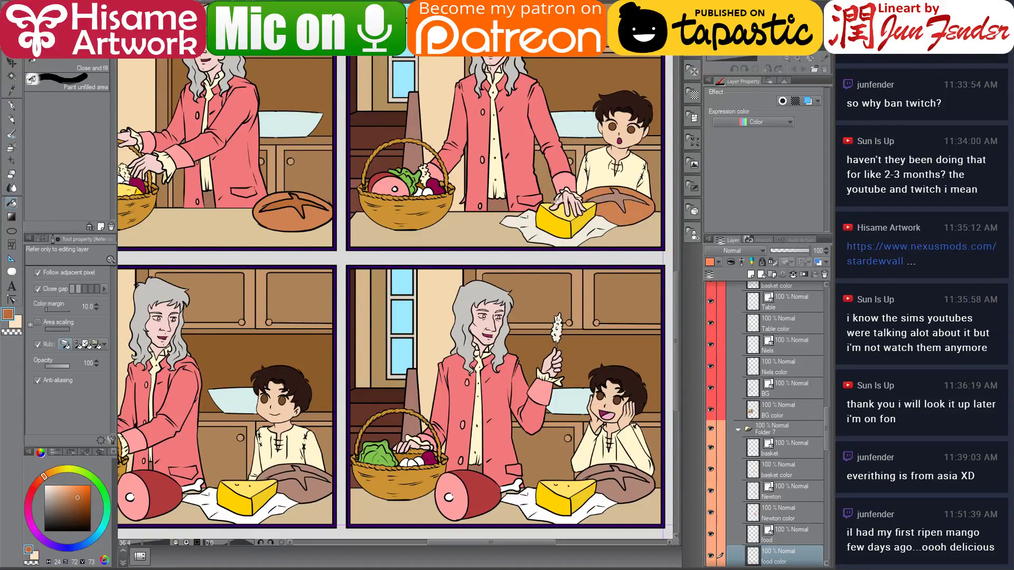
left_click(618, 205)
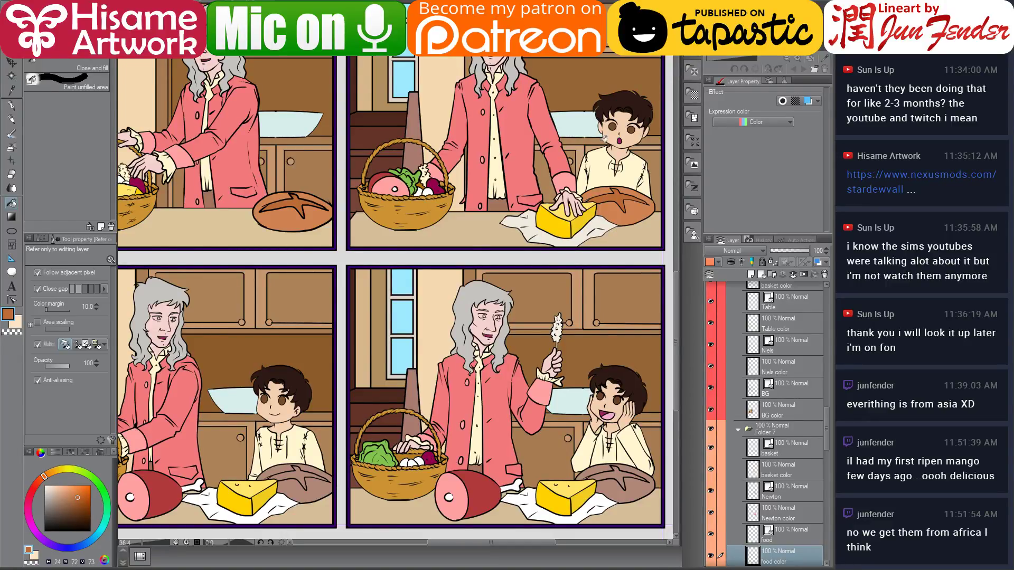
scroll(609, 166, "up", 1)
scroll(627, 193, "up", 5)
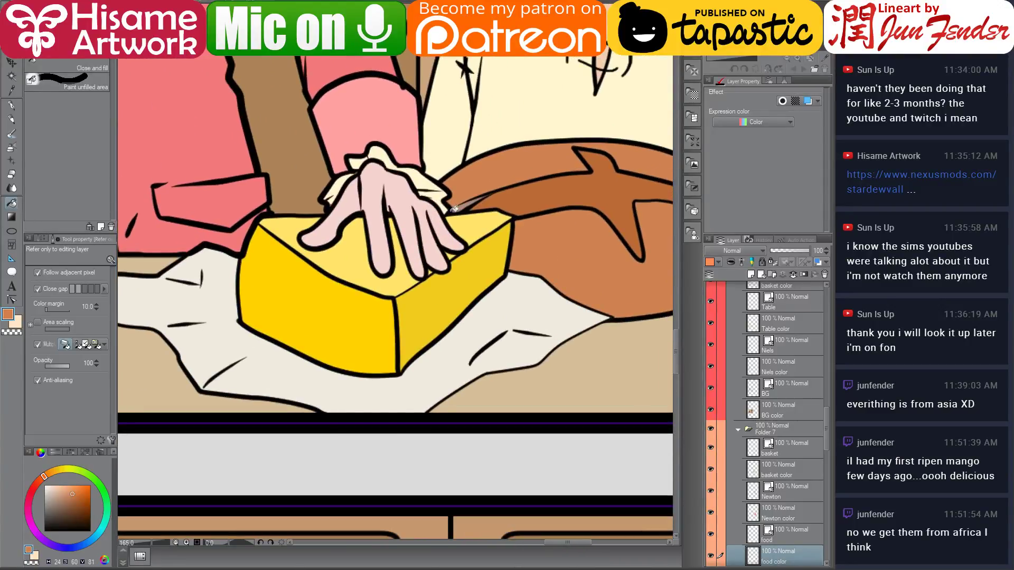
scroll(488, 201, "down", 4)
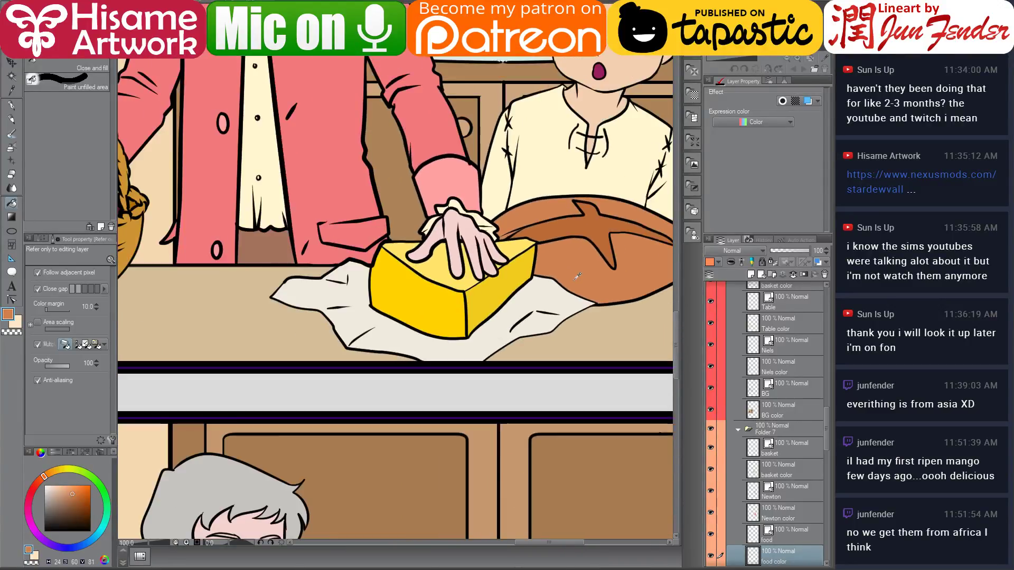
scroll(578, 276, "down", 2)
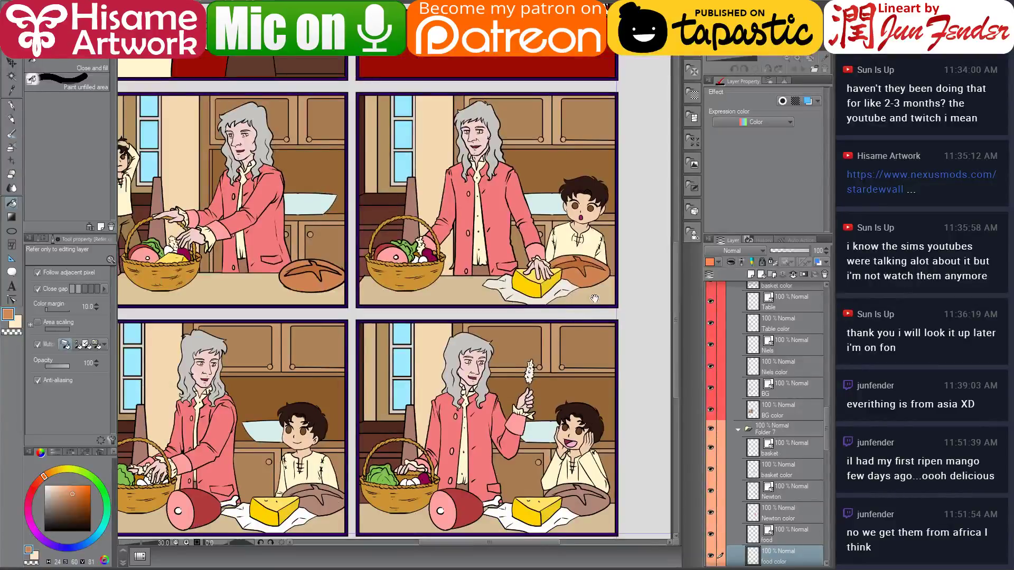
Fill the lower-left kitchen panel's bread on Folder 8's "food" colour layer with the brown cut and orange-brown crust colours
scroll(583, 313, "up", 3)
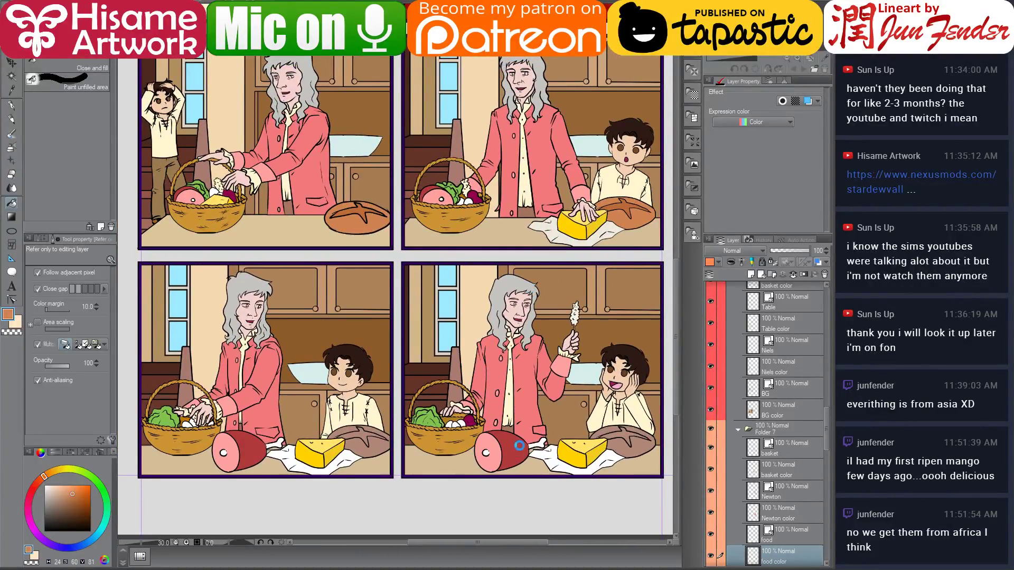
key("o")
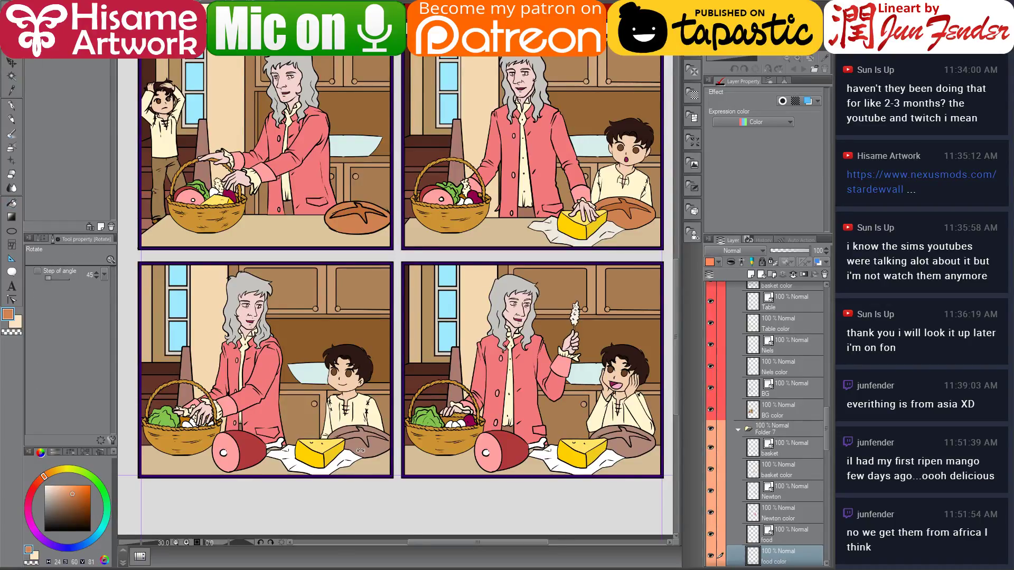
left_click(366, 449)
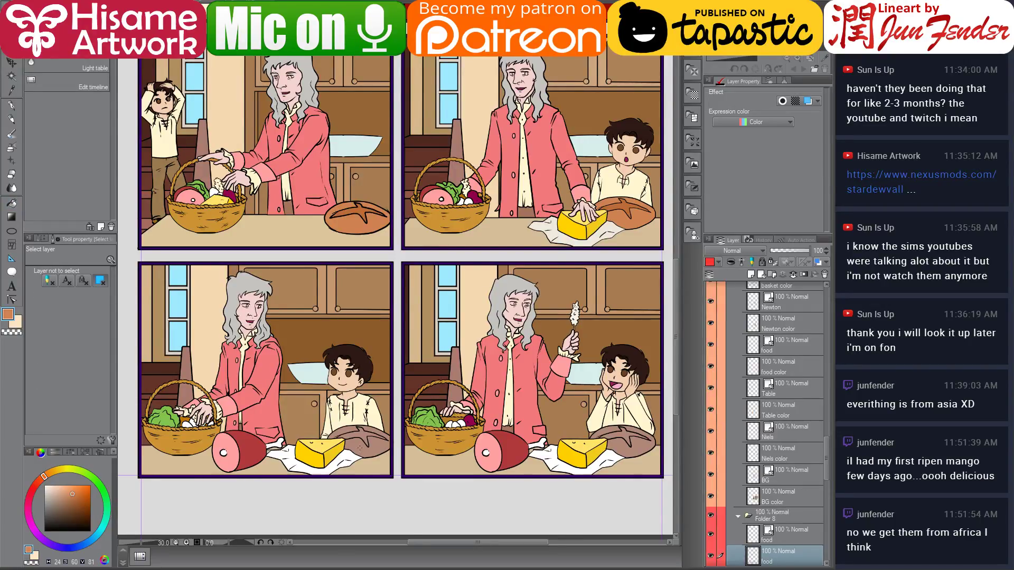
left_click(11, 203)
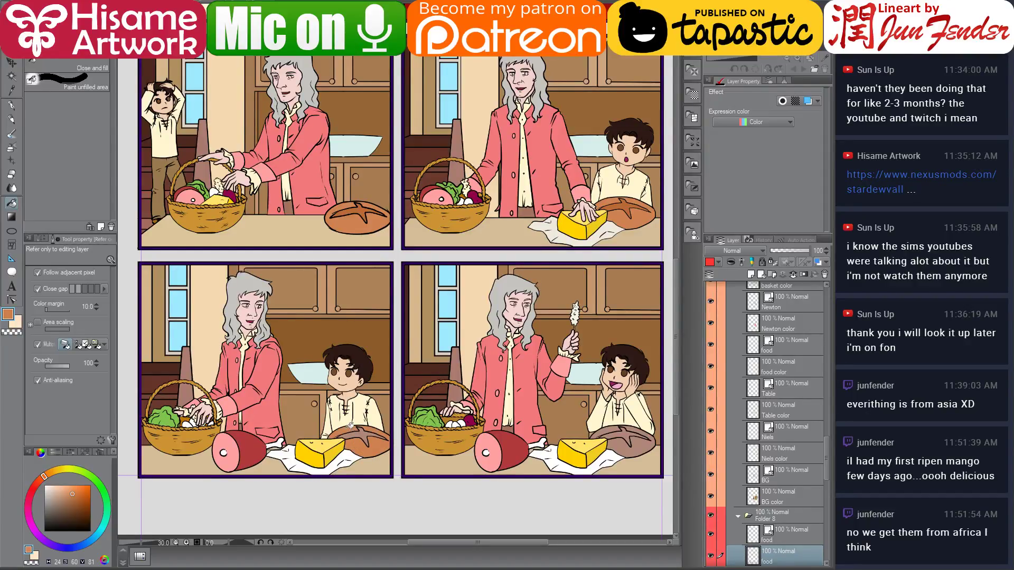
left_click(627, 200, "alt")
Fill the lower-right kitchen panel's bread on Folder 9's "food color" layer with cut and crust colours sampled from the upper-right loaf
left_click(10, 106)
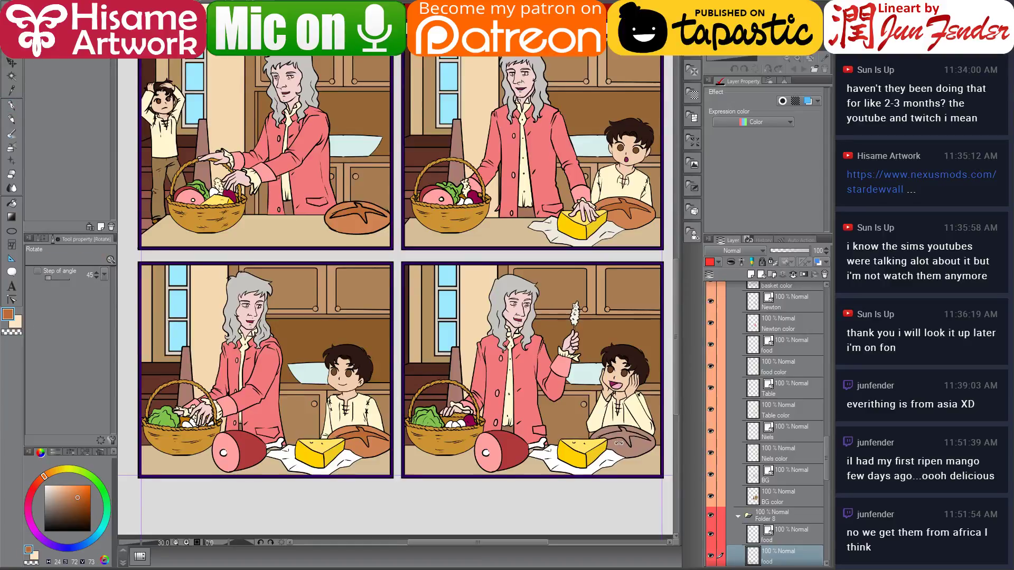
left_click(621, 441, "ctrl+shift")
left_click(11, 203)
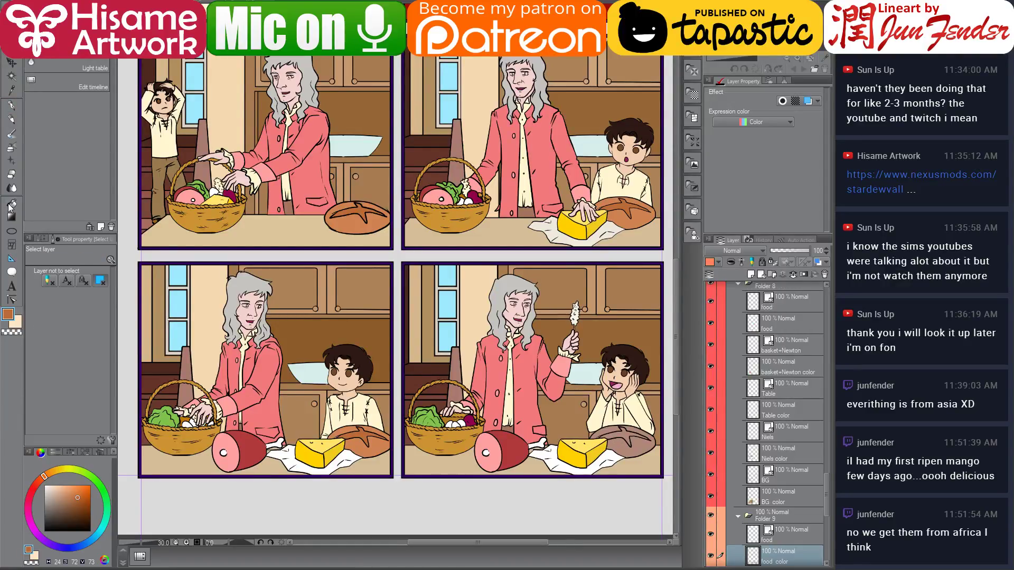
left_click(629, 215, "alt")
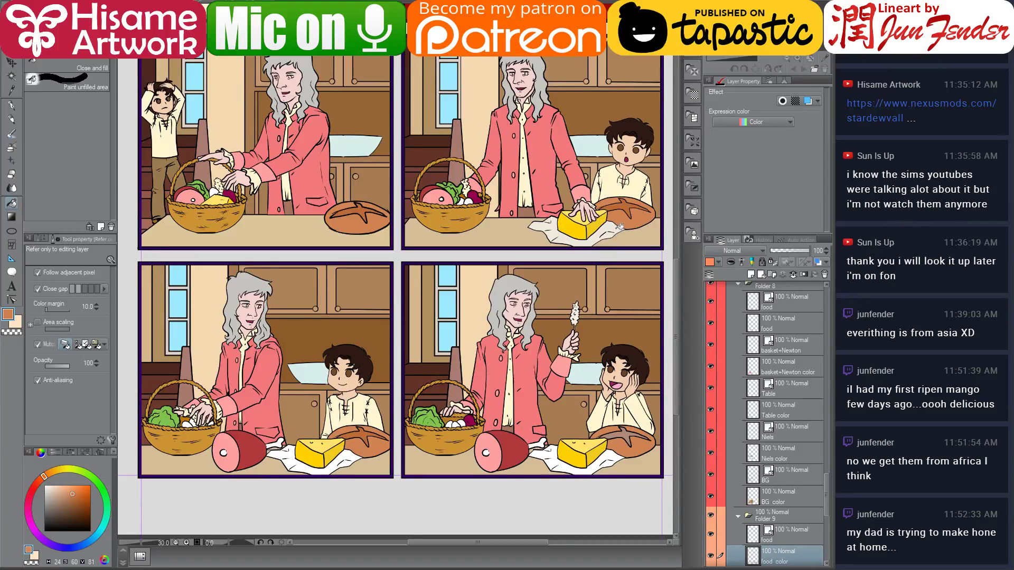
left_click(628, 202, "alt")
left_click(626, 432)
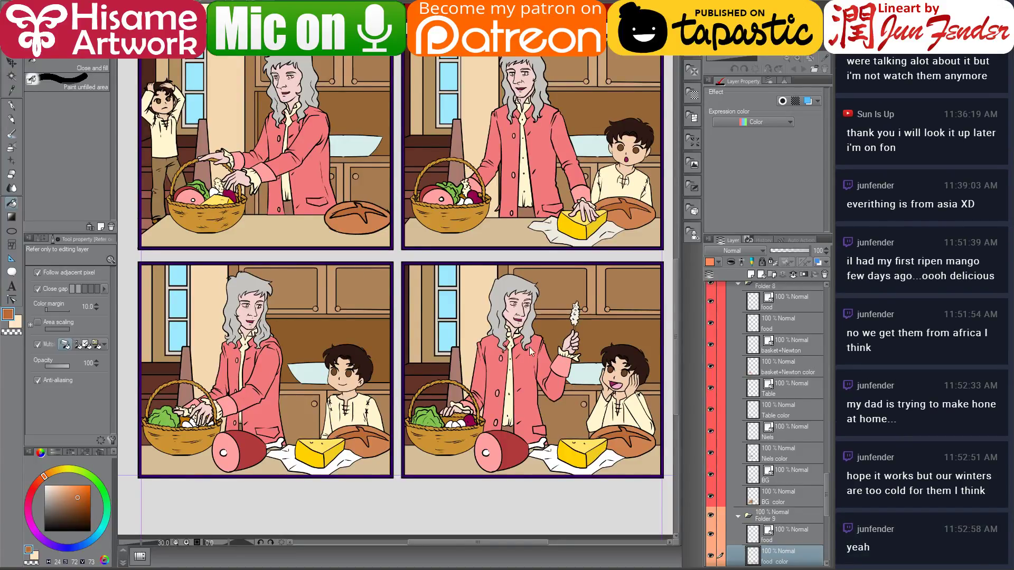
Make the "BG color" layer of the staircase panel (panel 4) active and get the G-pen ready
left_click(11, 108)
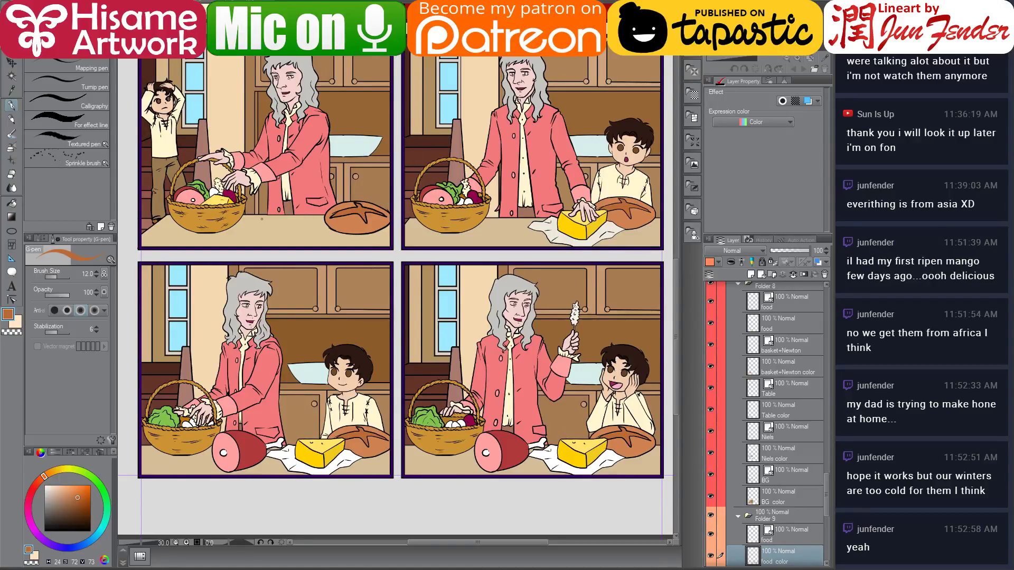
left_click_drag(312, 186, 325, 317)
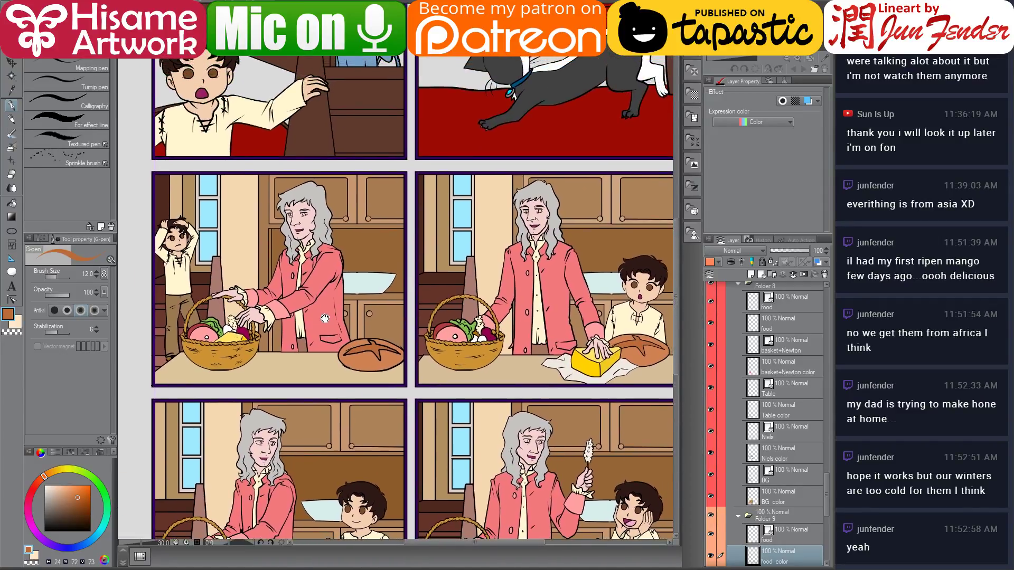
scroll(324, 318, "down", 2)
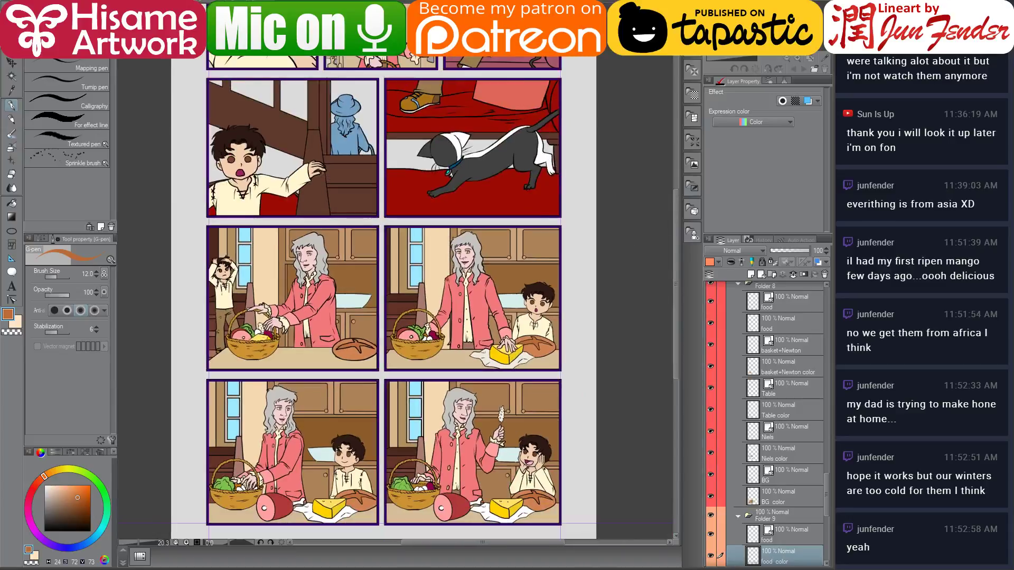
left_click_drag(342, 143, 323, 283)
left_click(316, 278, "ctrl")
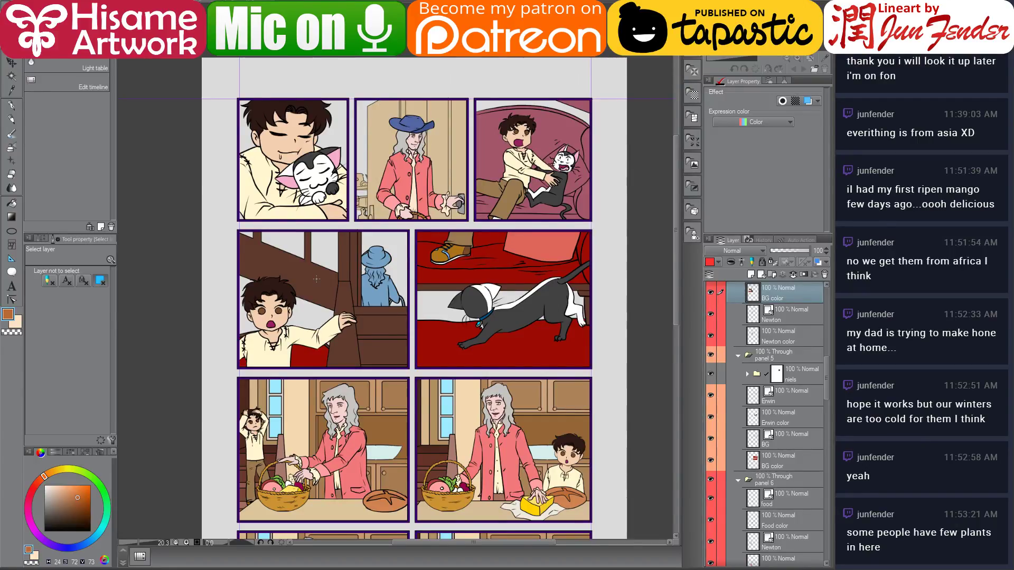
scroll(316, 278, "up", 1)
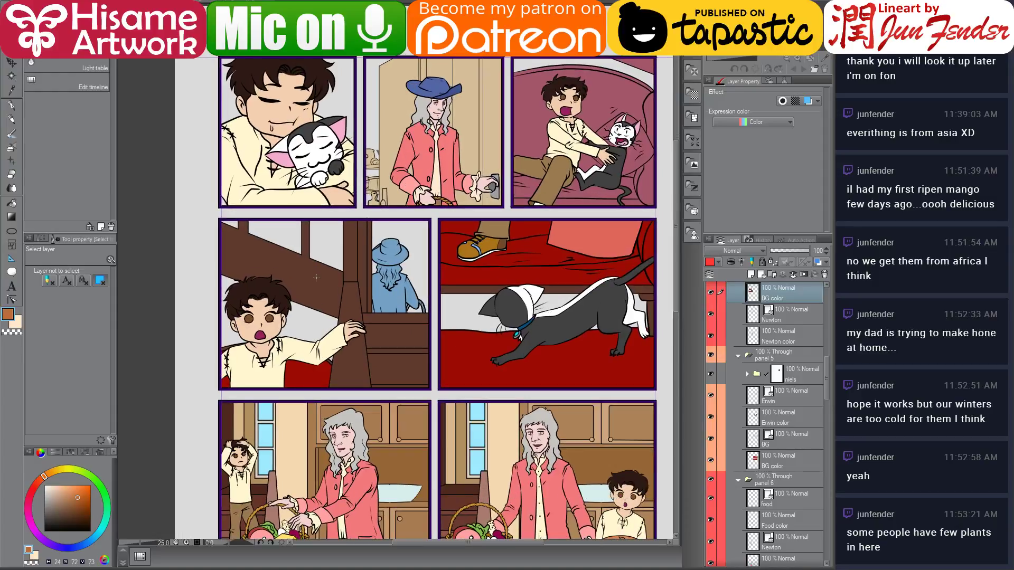
left_click_drag(331, 279, 291, 279)
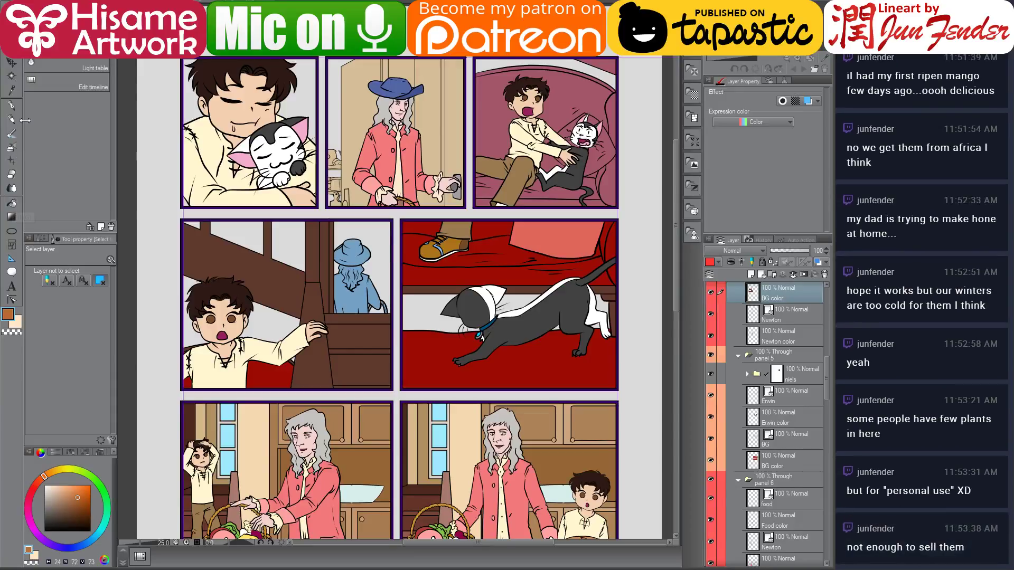
left_click(12, 105)
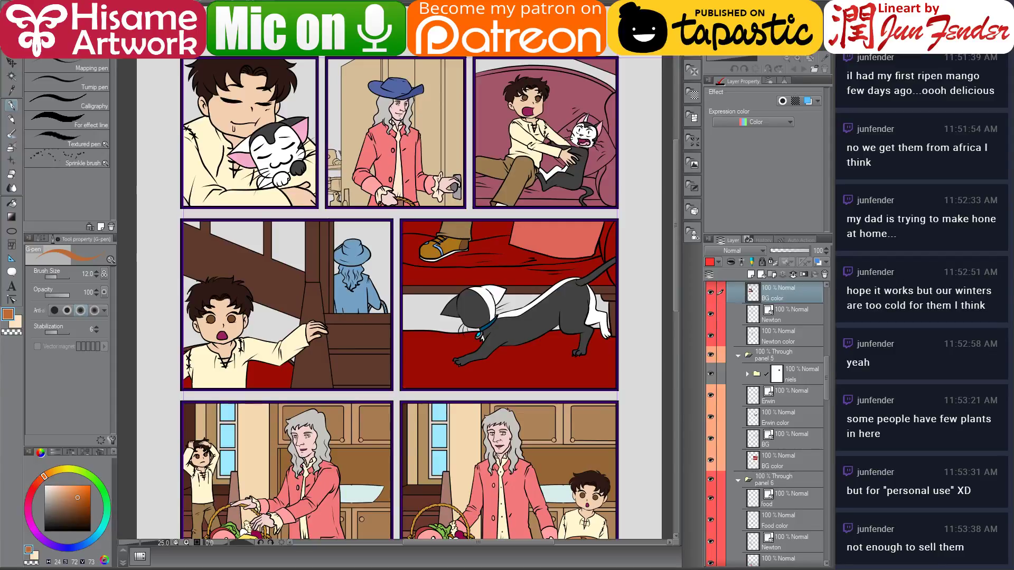
Open page_74.jpg from the file folder, sample the shadowed wall colour above the red sofa, and return to the comic page
mouse_move(139, 555)
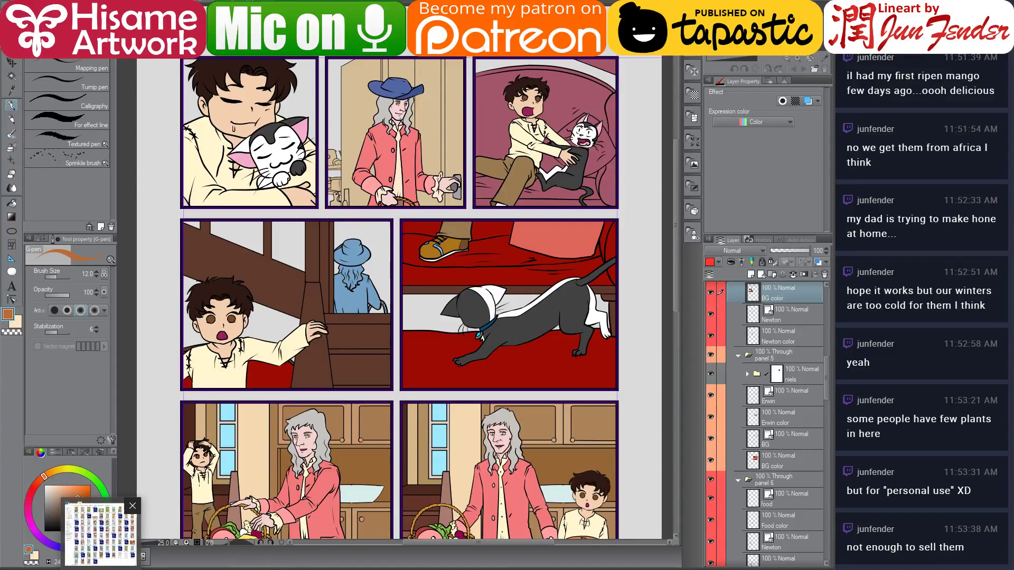
left_click(101, 535)
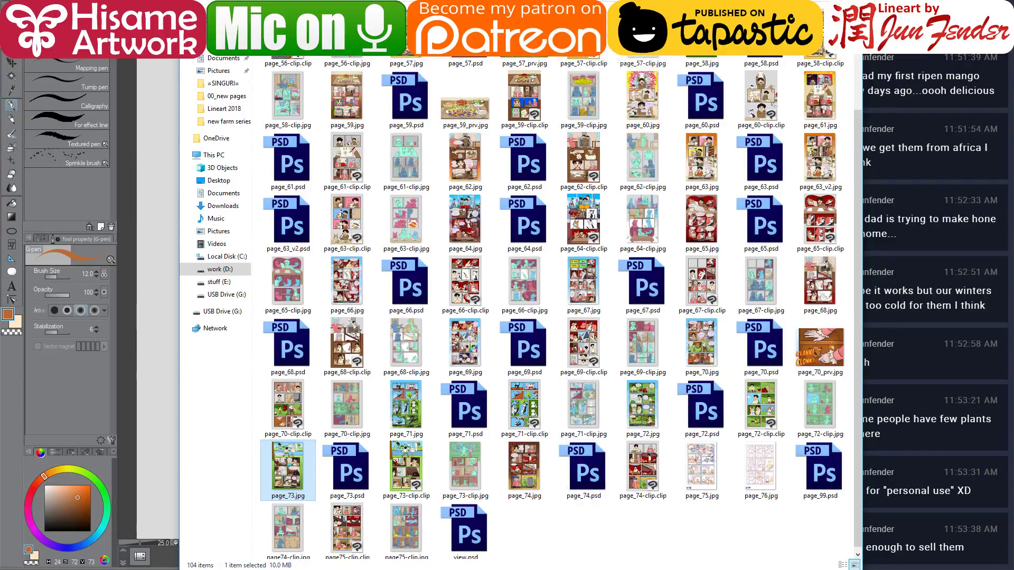
left_click_drag(476, 42, 456, 37)
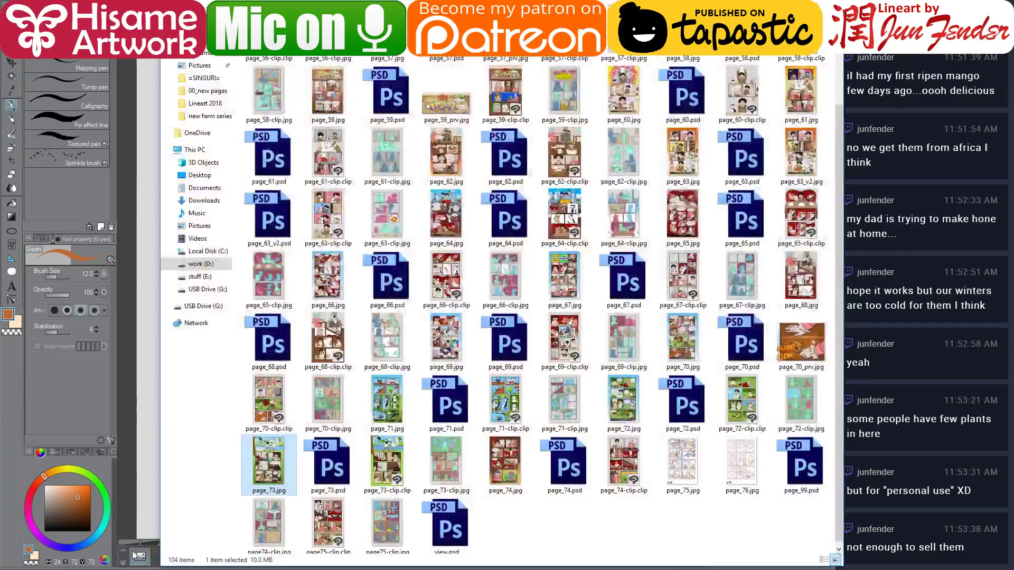
left_click(506, 462)
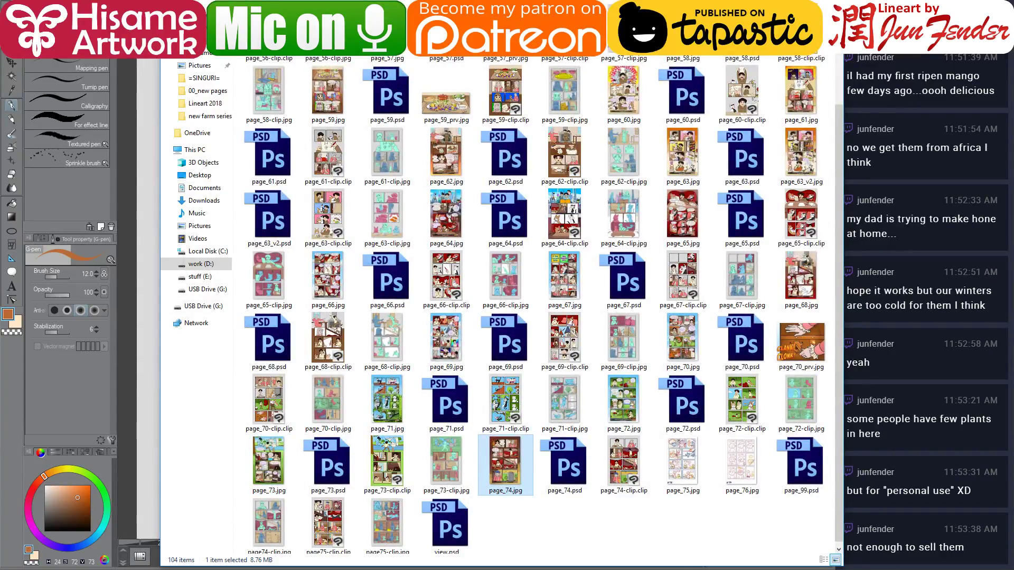
key("Return")
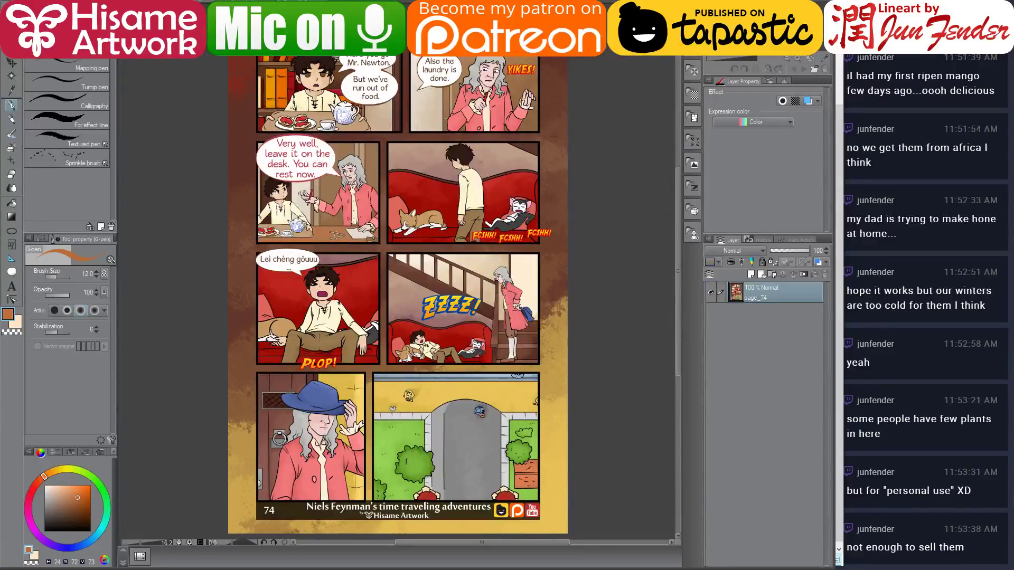
scroll(411, 327, "up", 5)
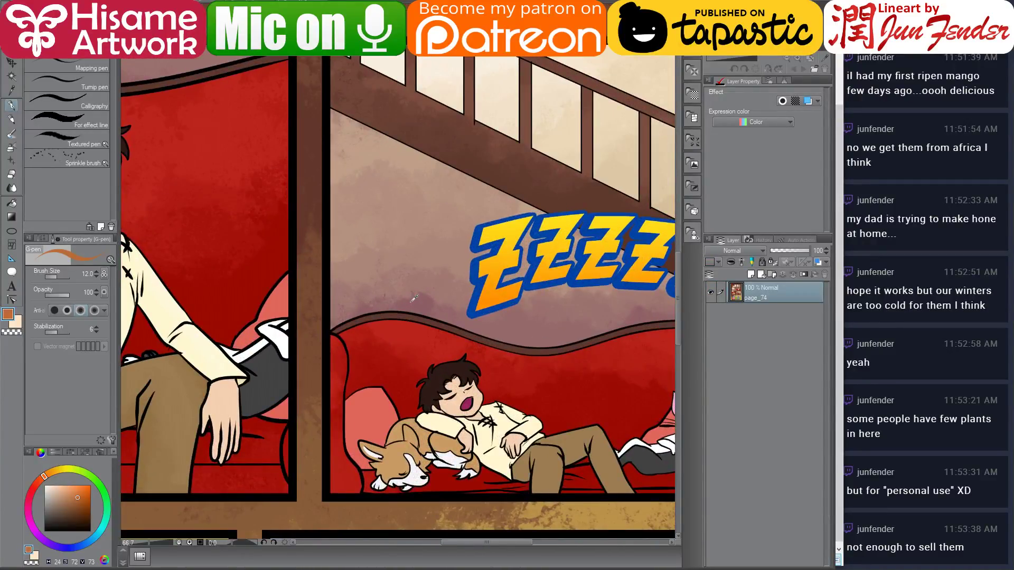
left_click(390, 306, "alt")
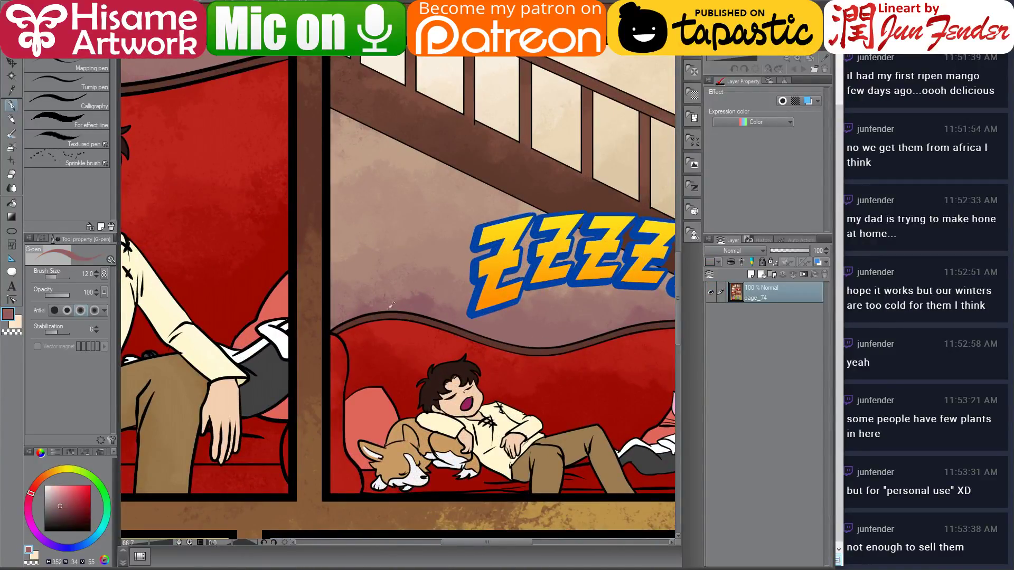
key("ctrl+Tab")
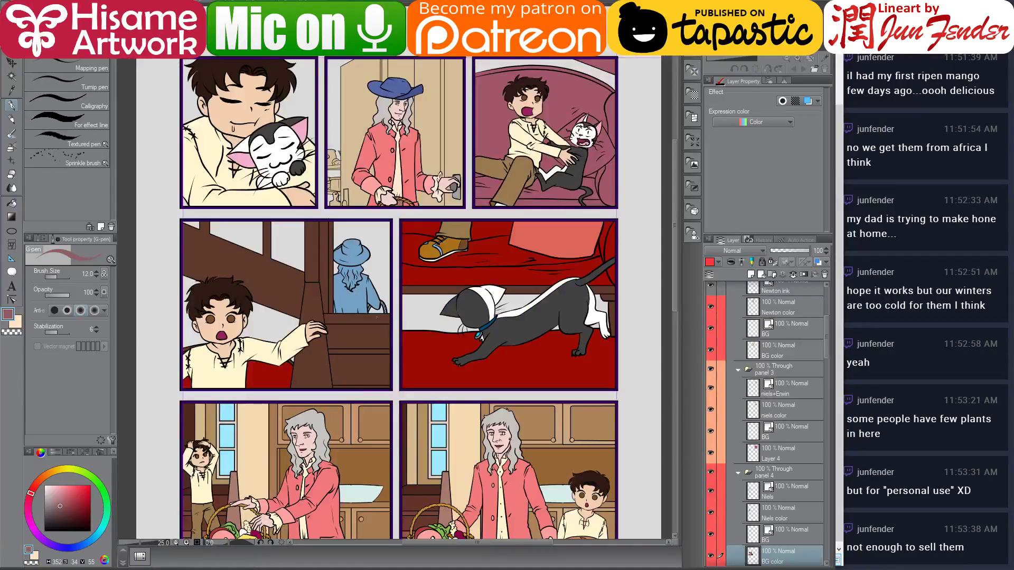
Enlarge the G-pen brush size to 400
key("bracketright")
key("bracketright")
key("bracketright")
key("bracketright")
key("bracketright")
key("bracketright")
key("bracketright")
key("bracketright")
key("bracketright")
key("bracketright")
key("bracketright")
key("bracketright")
key("bracketright")
key("bracketright")
key("bracketright")
key("bracketright")
key("bracketright")
key("bracketright")
Add a layer named "wall" below "Newton color" in panel 4's folder and paint the wall behind the boy with the sampled mauve
scroll(793, 493, "down", 3)
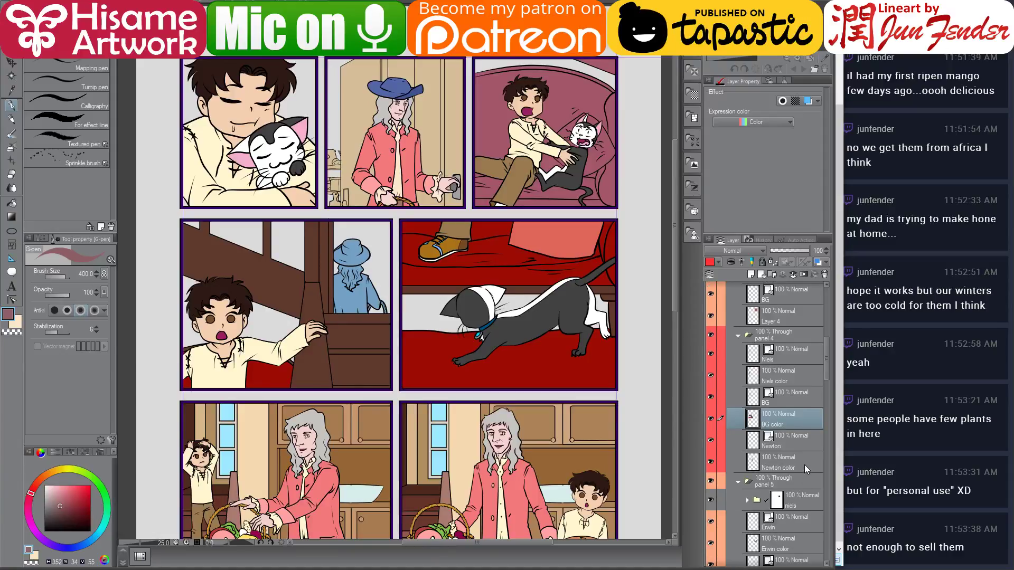
left_click(803, 459)
left_click(751, 274)
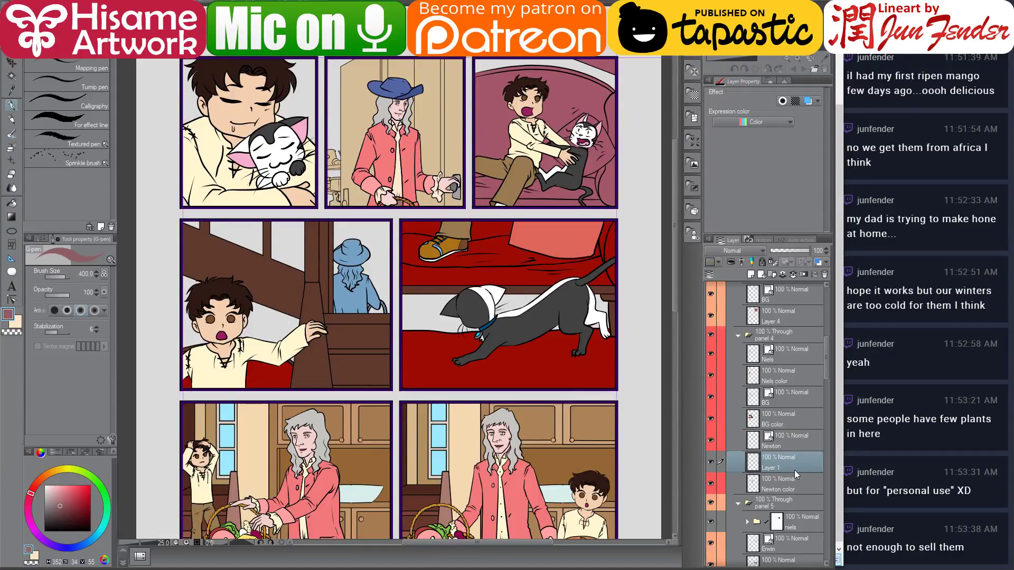
double_click(790, 488)
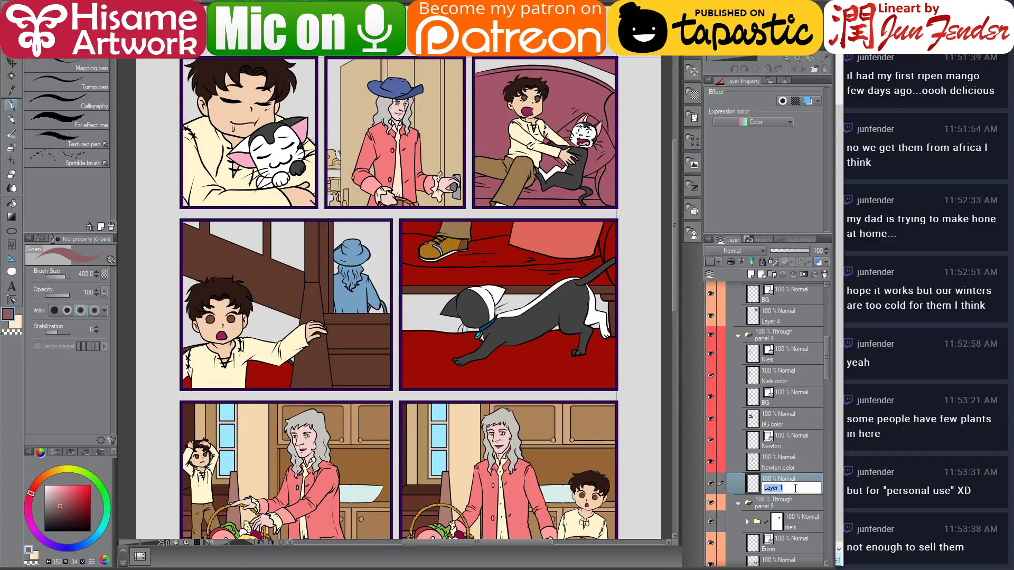
type("wall")
key("Return")
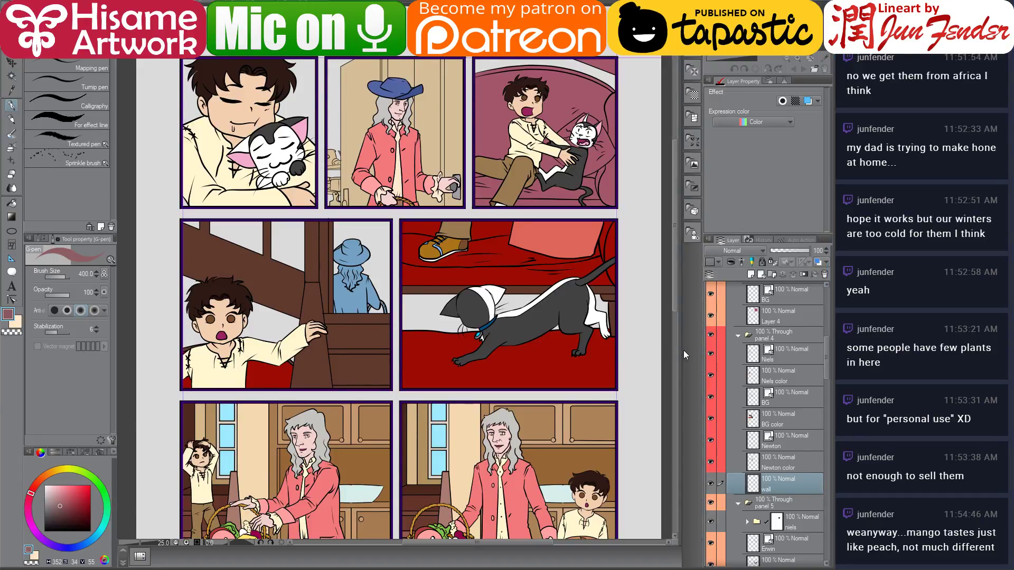
mouse_move(188, 288)
left_mouse_down()
mouse_move(185, 347)
mouse_move(296, 309)
mouse_move(309, 364)
mouse_move(285, 343)
left_mouse_up()
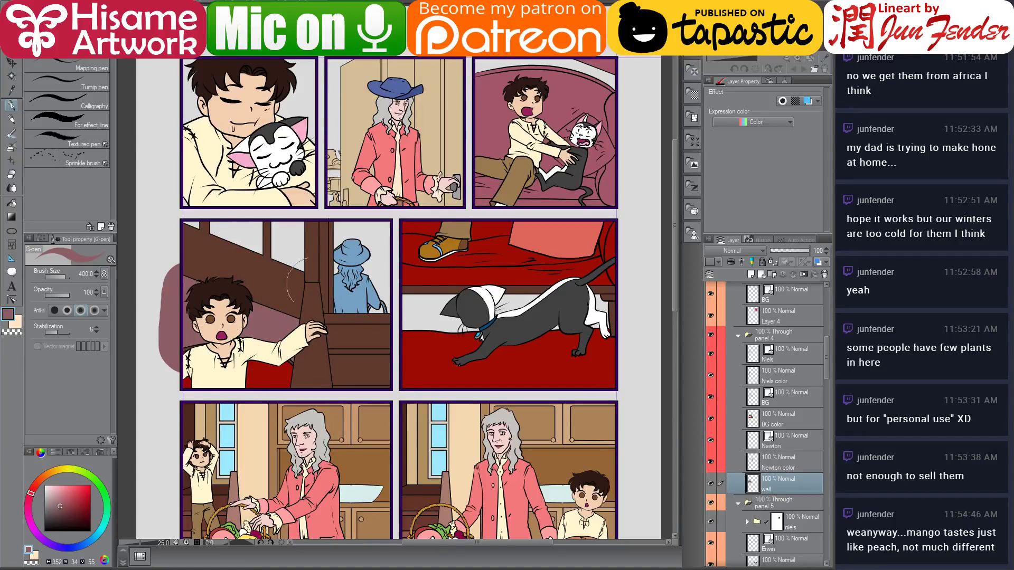
Mask the "panel 4" folder to a rectangular selection around the staircase panel and return to the G-pen
left_click(772, 335)
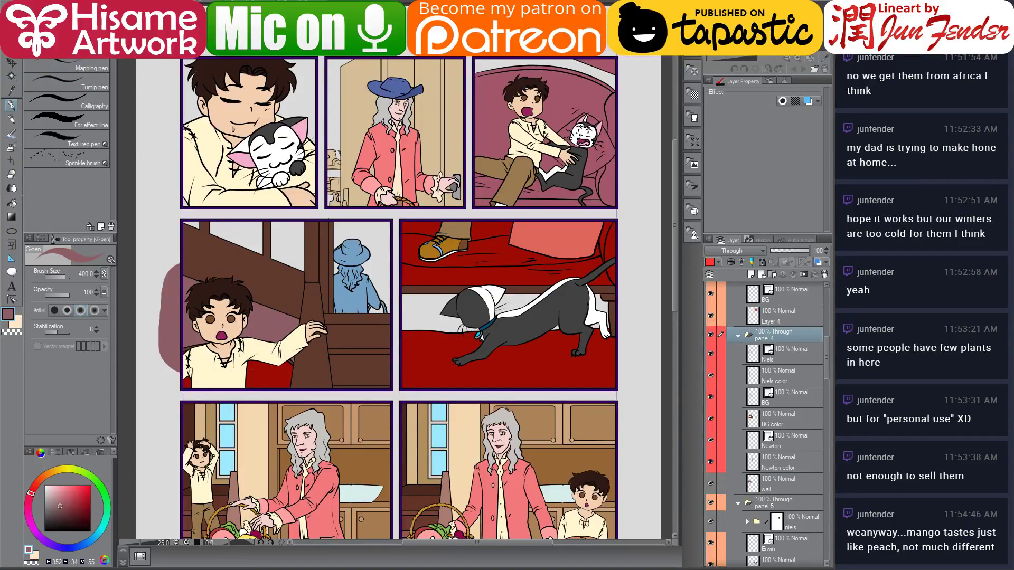
left_click(11, 62)
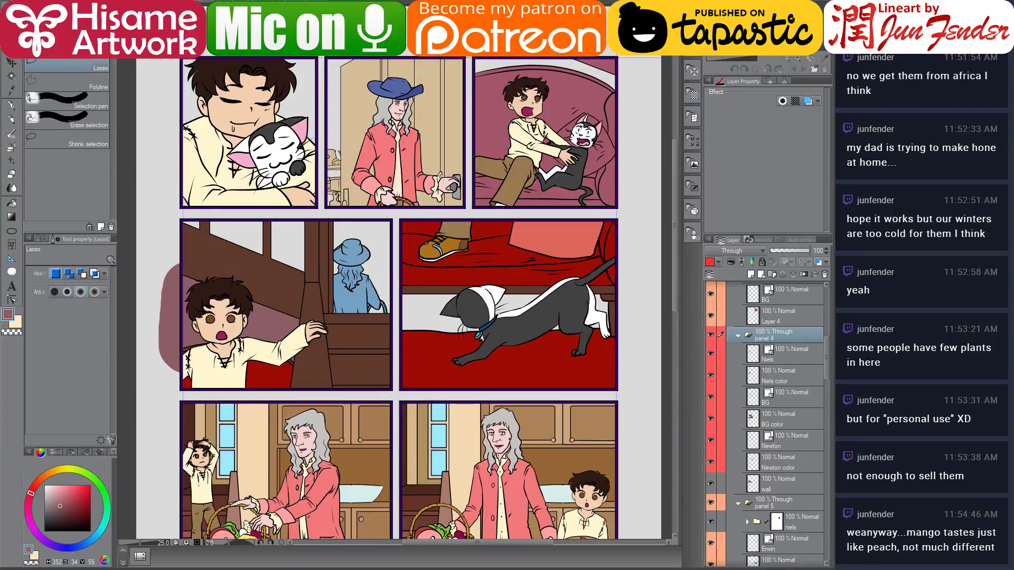
left_click(69, 49)
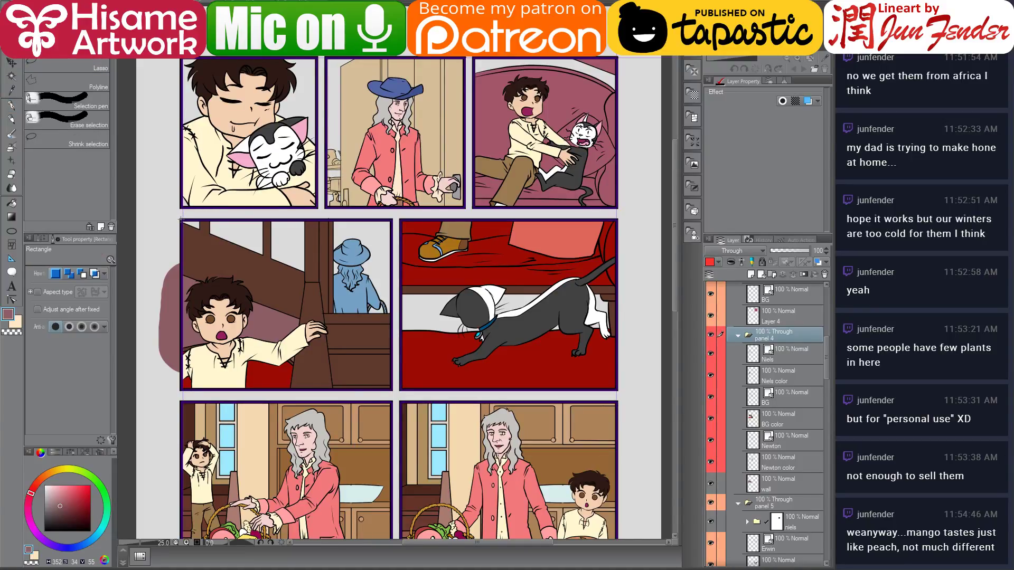
left_click_drag(181, 220, 392, 391)
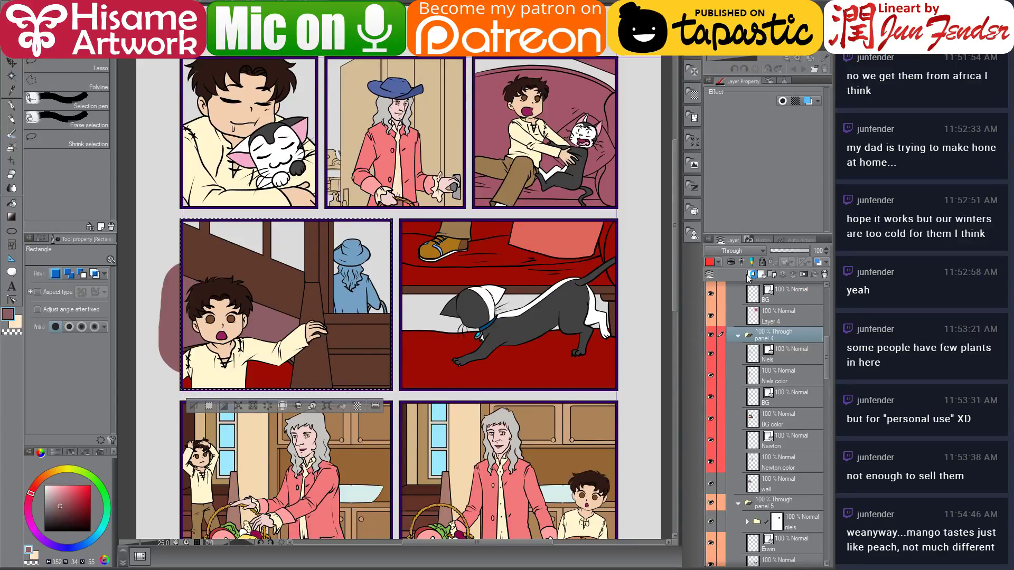
left_click(805, 275)
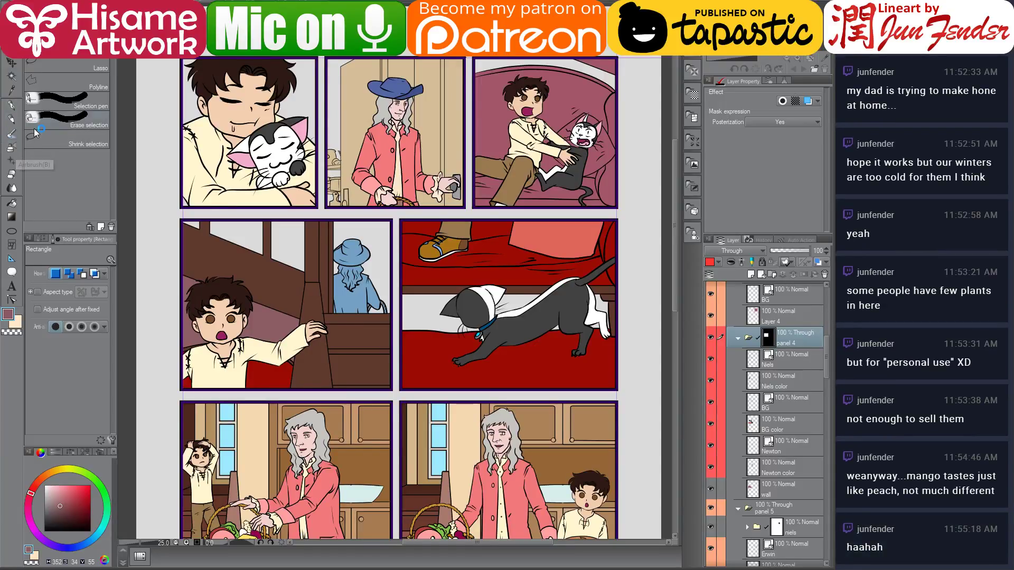
left_click(11, 106)
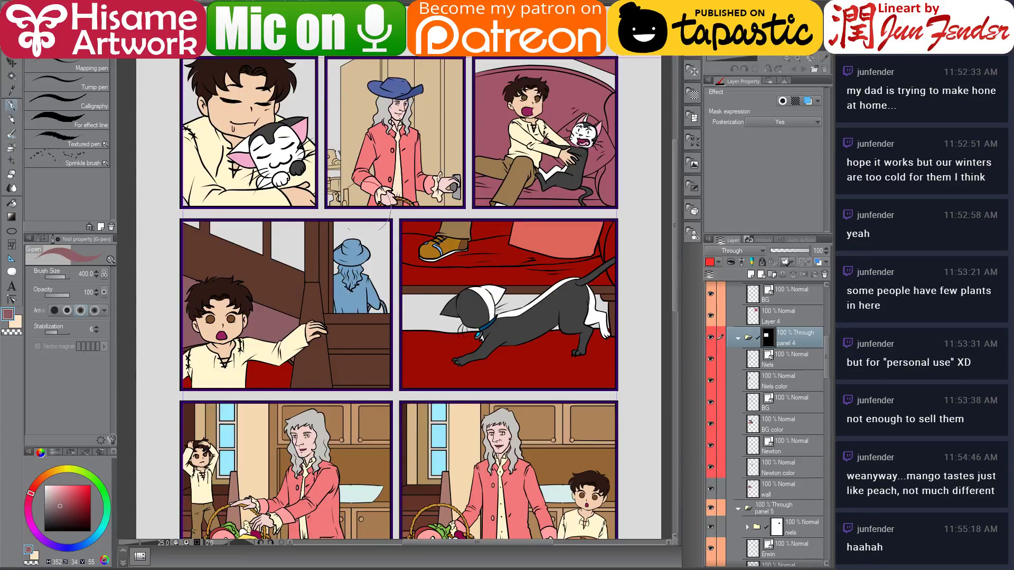
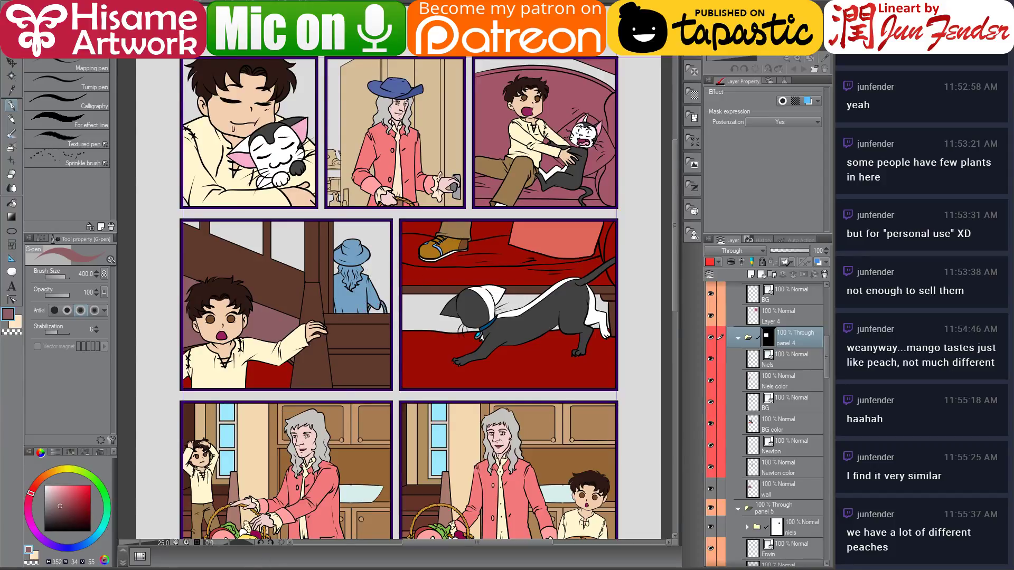
Switch to the browser and search for images of "caise" in a new tab
key("alt+Tab")
key("ctrl+t")
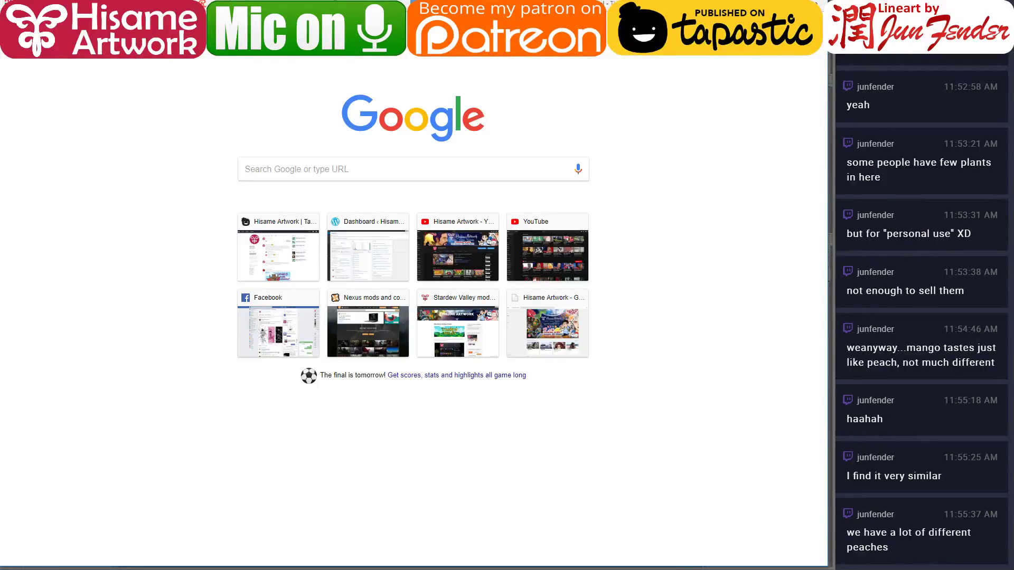
type("caine")
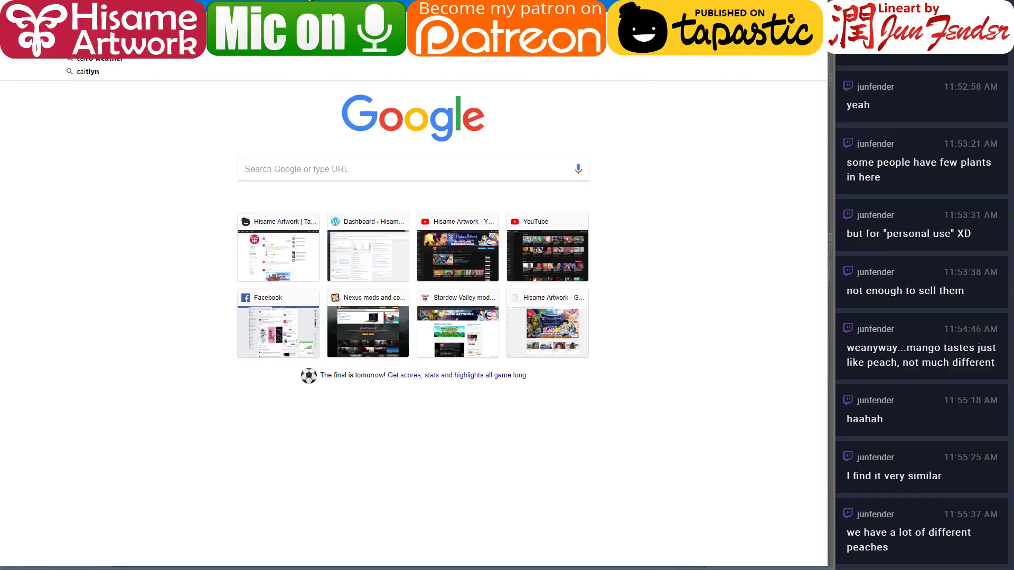
key("BackSpace")
key("BackSpace")
type("se")
key("Return")
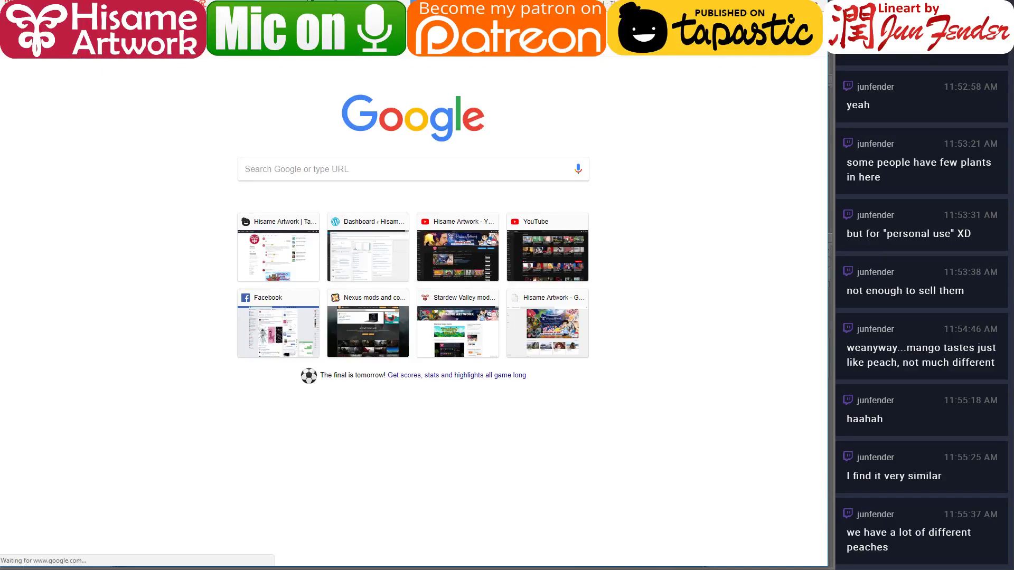
left_click(123, 64)
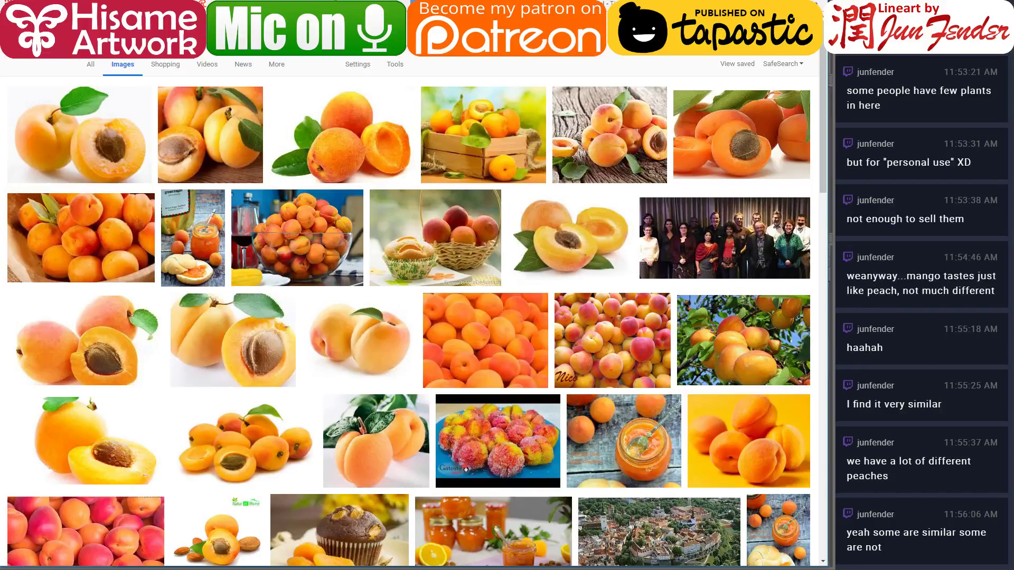
Search for images of "nectarine" and "peach", and return to the comic page in Clip Studio Paint
type("nectarine")
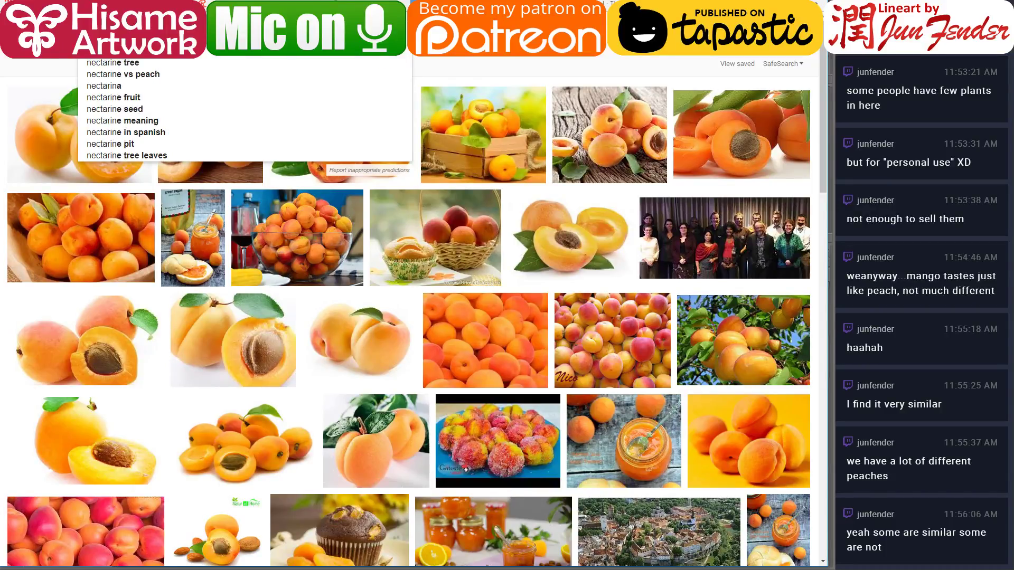
key("Return")
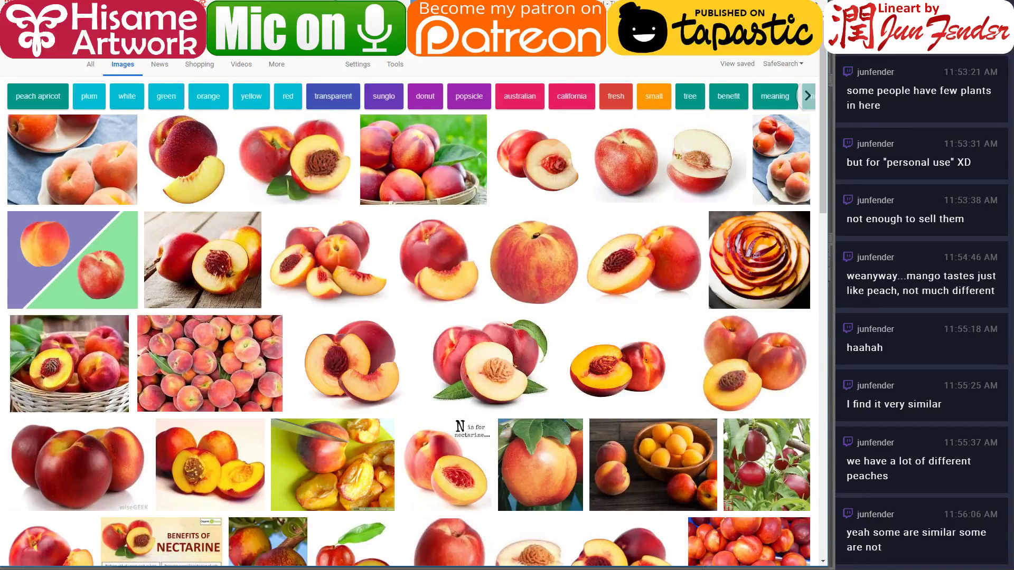
type("peach")
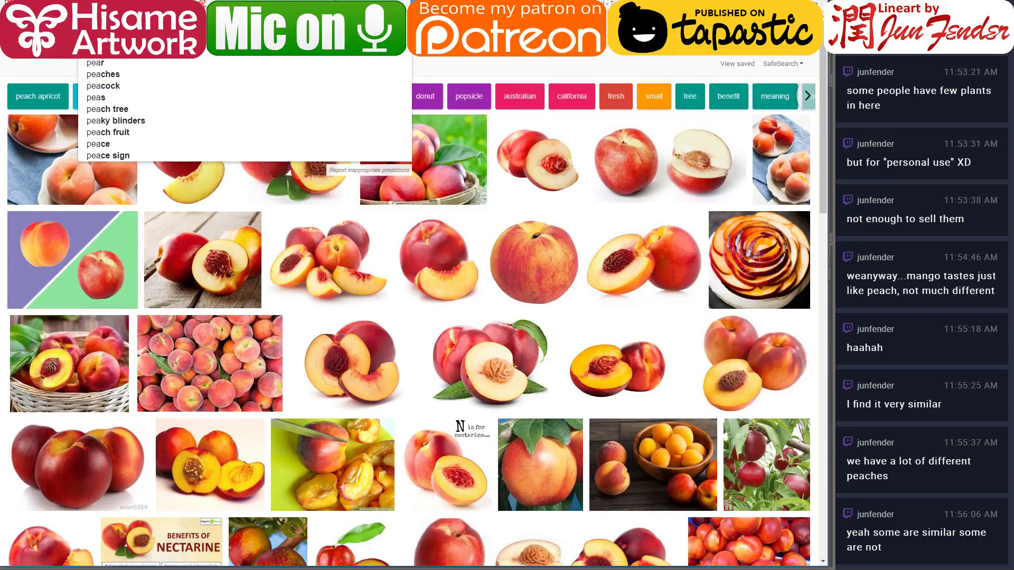
key("Return")
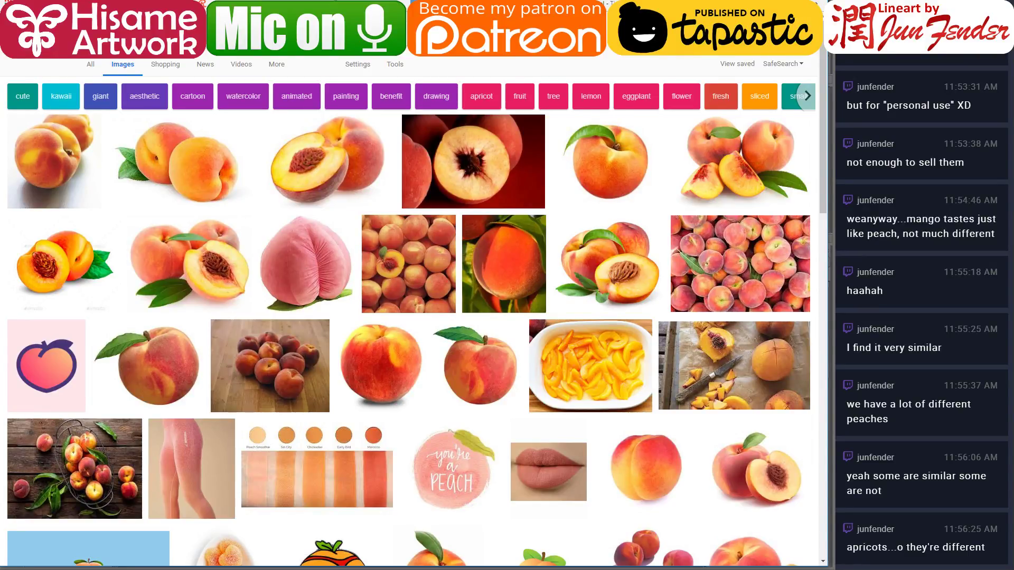
key("ctrl+Tab")
key("alt+Tab")
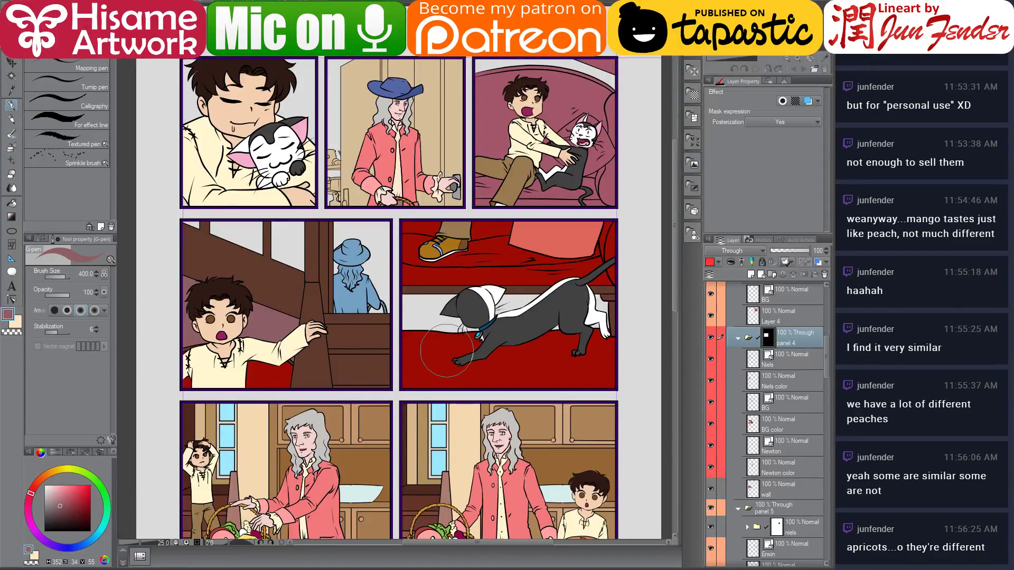
On panel 4's "wall" layer, paint the openings above the stair railing with beige sampled from the door panel
left_click_drag(333, 316, 397, 335)
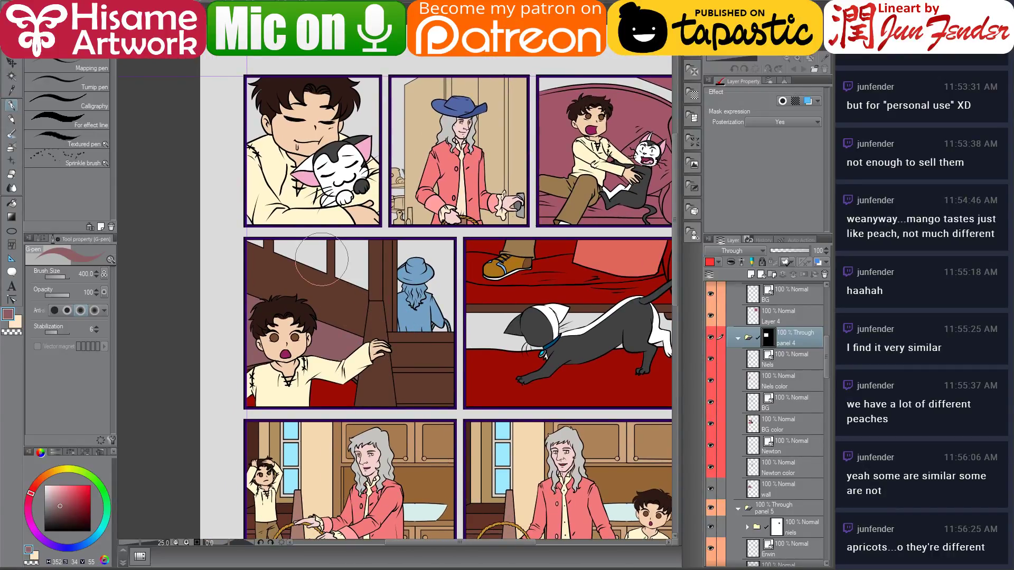
left_click(421, 114, "alt")
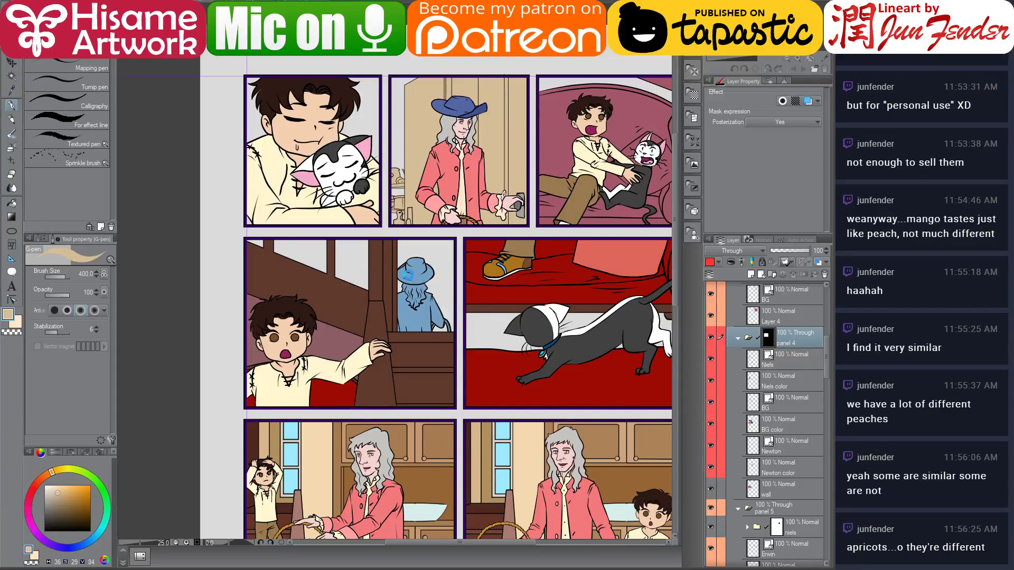
left_click(414, 243, "ctrl")
mouse_move(370, 253)
left_mouse_down()
mouse_move(353, 270)
mouse_move(274, 237)
mouse_move(256, 246)
mouse_move(264, 240)
left_mouse_up()
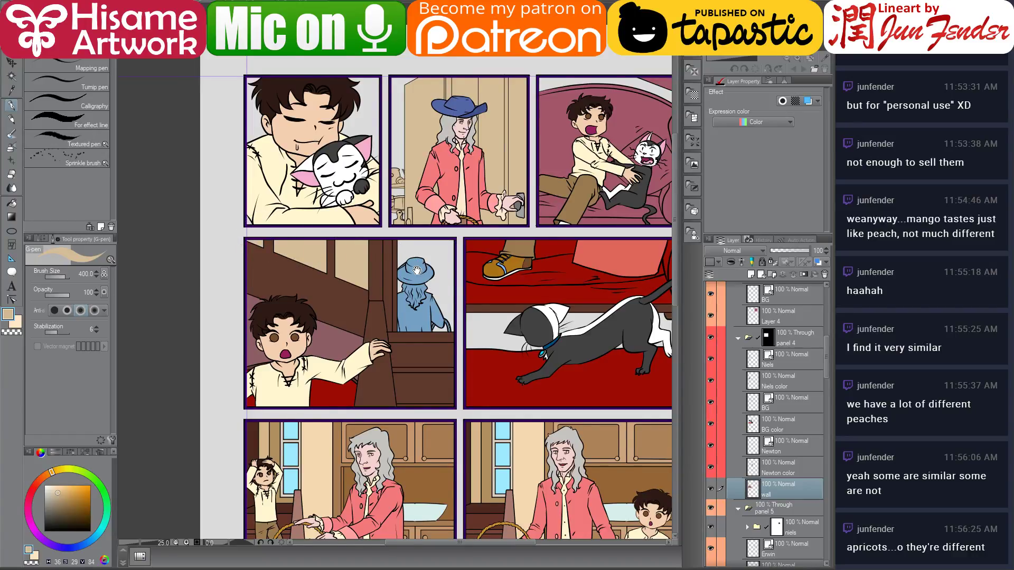
left_click_drag(374, 297, 340, 294)
Darken the sampled beige to a tan of H 36, S 43, V 72 and paint the wall behind the man in the hat
left_click(346, 344, "alt")
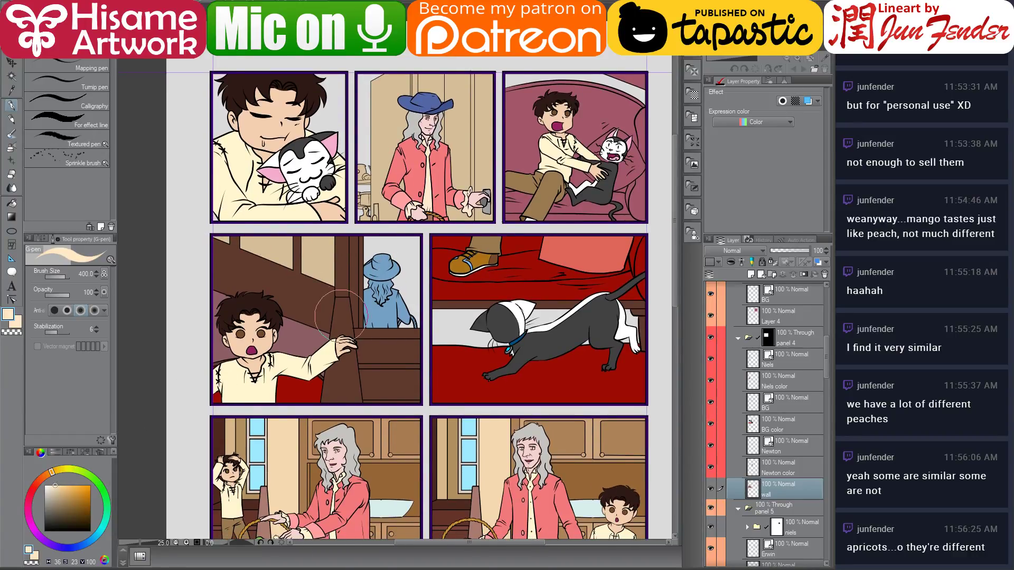
left_click(284, 246, "alt")
left_click(64, 497)
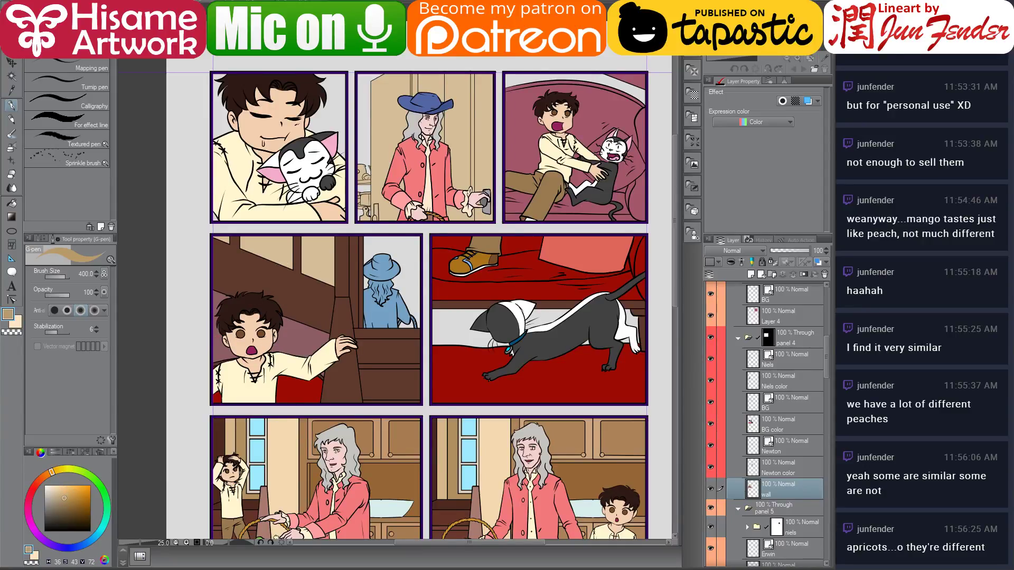
mouse_move(380, 241)
left_mouse_down()
mouse_move(382, 326)
mouse_move(400, 258)
left_mouse_up()
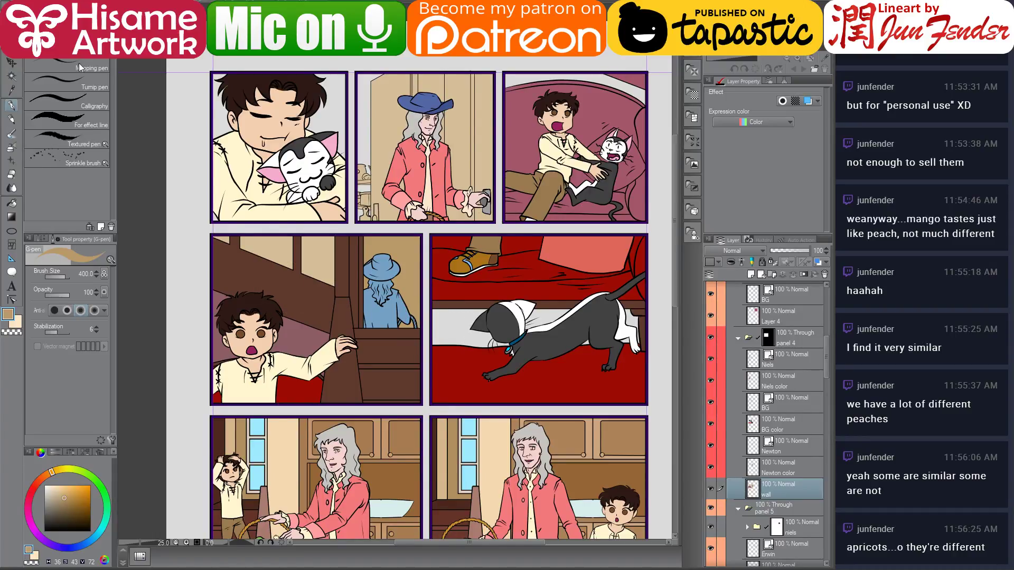
Shift the "Newton" and "Newton color" layers together slightly to the right within the staircase panel
left_click(9, 63)
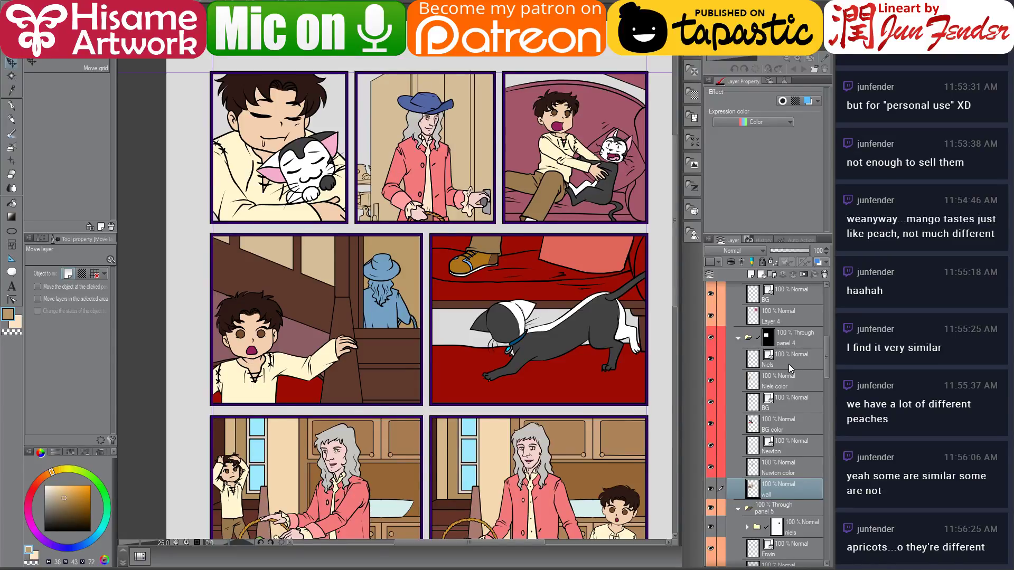
left_click(795, 471)
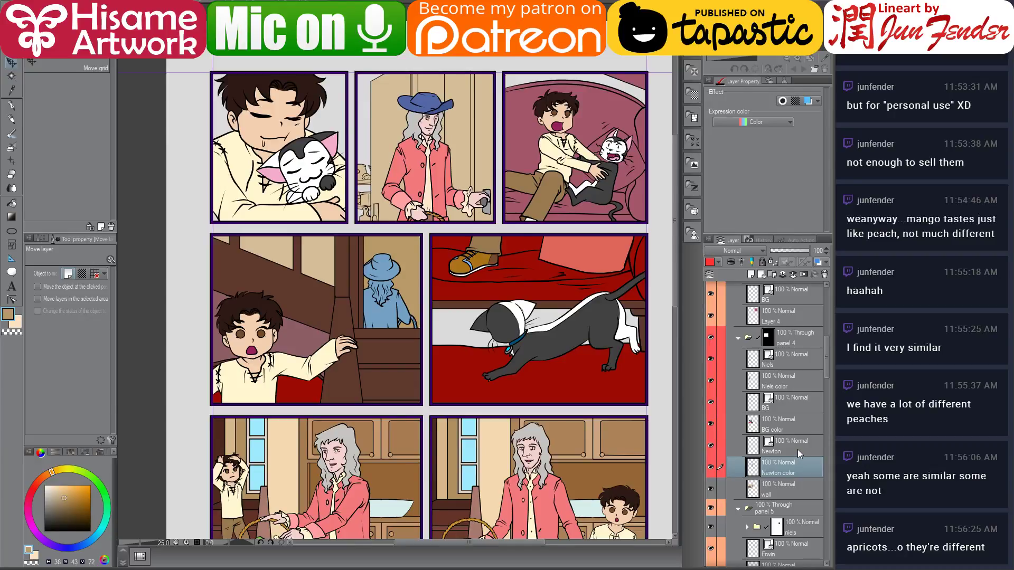
left_click(797, 449, "ctrl")
key("ctrl+t")
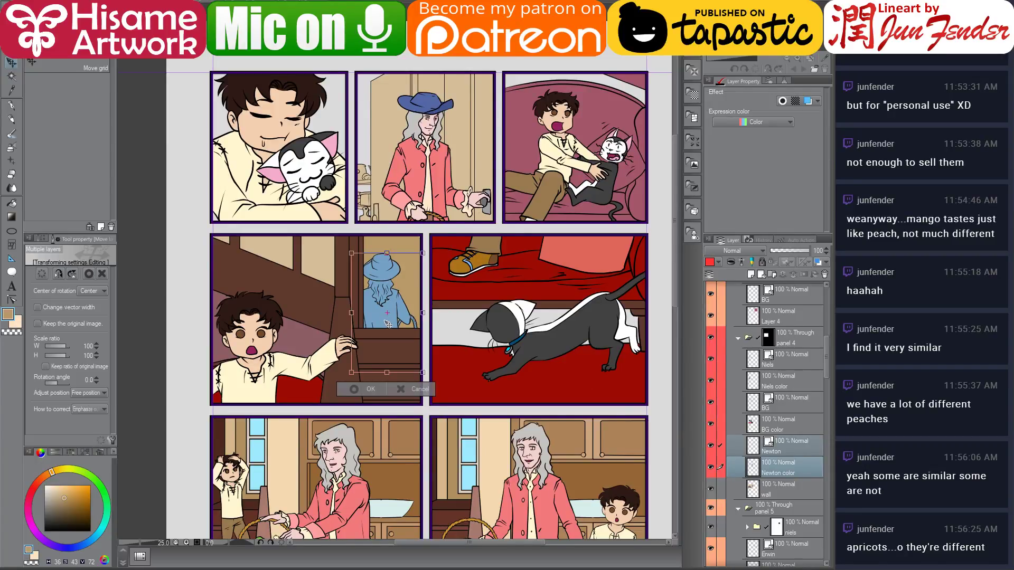
left_click_drag(387, 324, 390, 325)
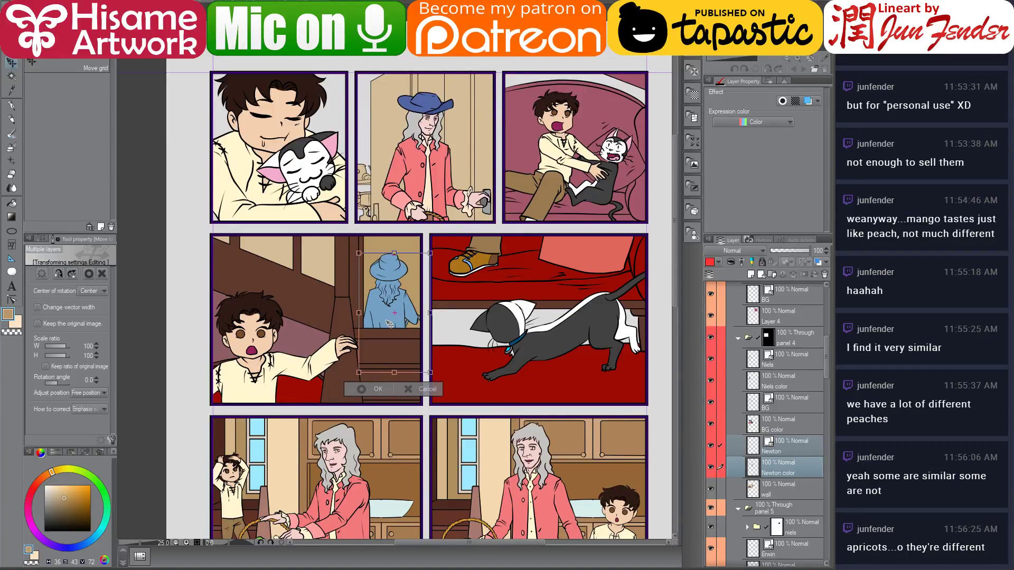
key("Return")
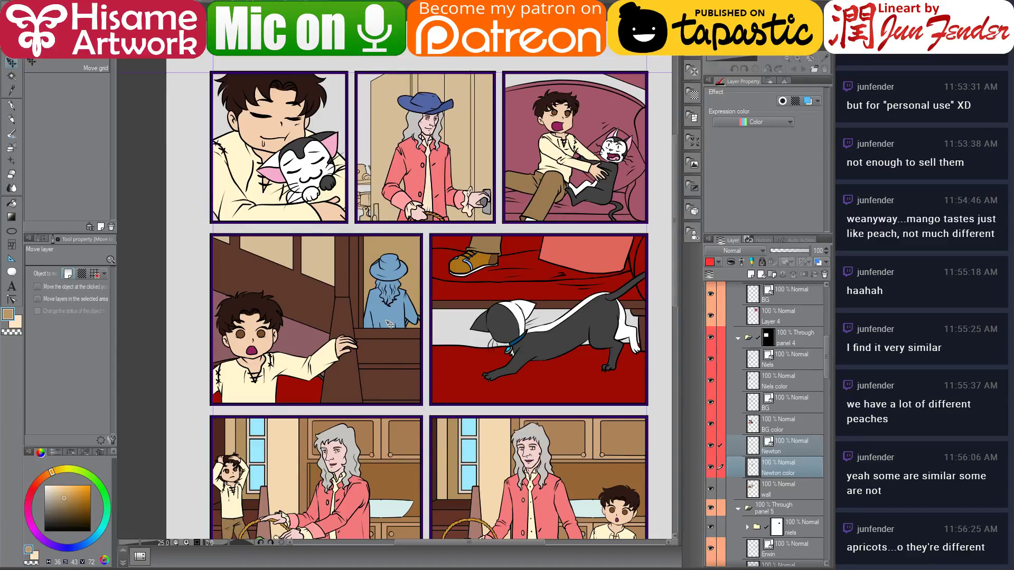
Select the "Newton color" layer's painted area and fill the hat blue, coat pink and hair grey with colours sampled from the door panel
left_click(755, 471)
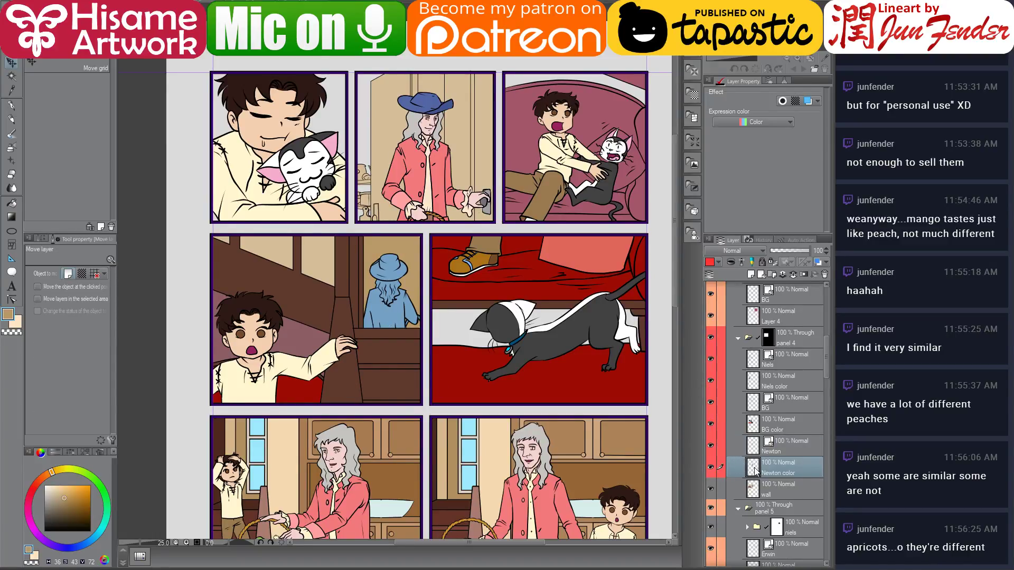
left_click(756, 471, "ctrl")
left_click(11, 105)
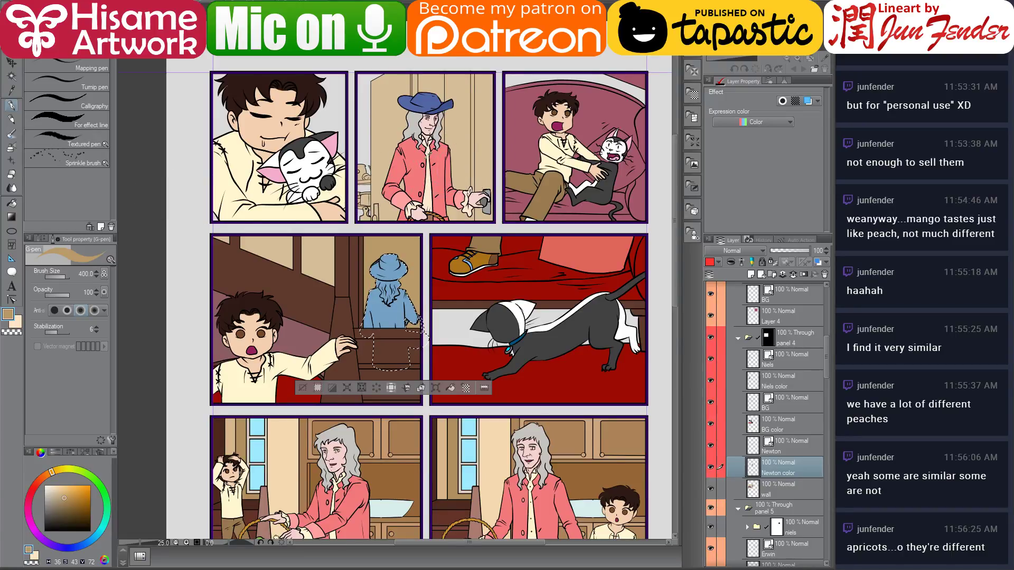
left_click(433, 98, "alt")
key("g")
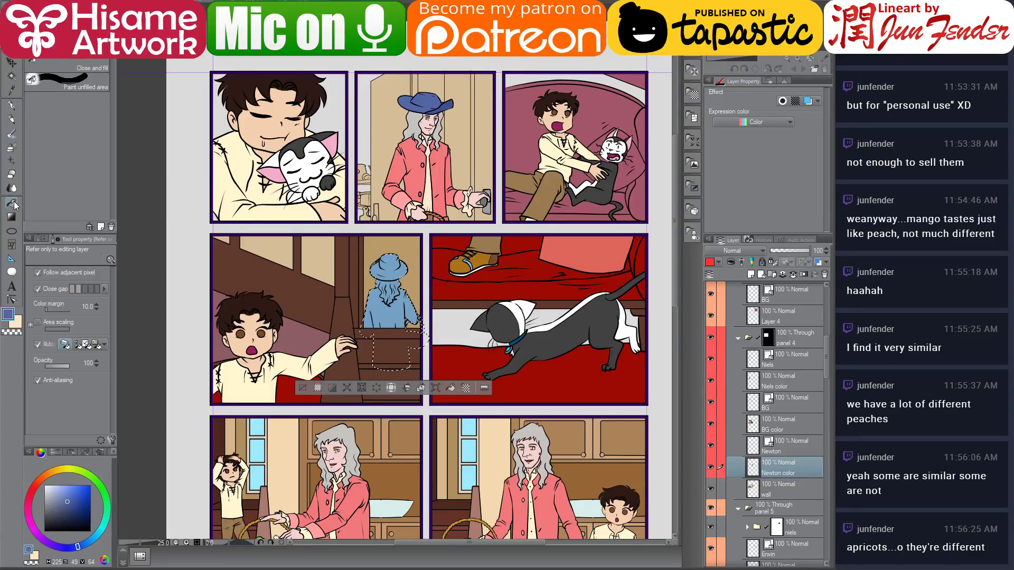
left_click(449, 161, "alt")
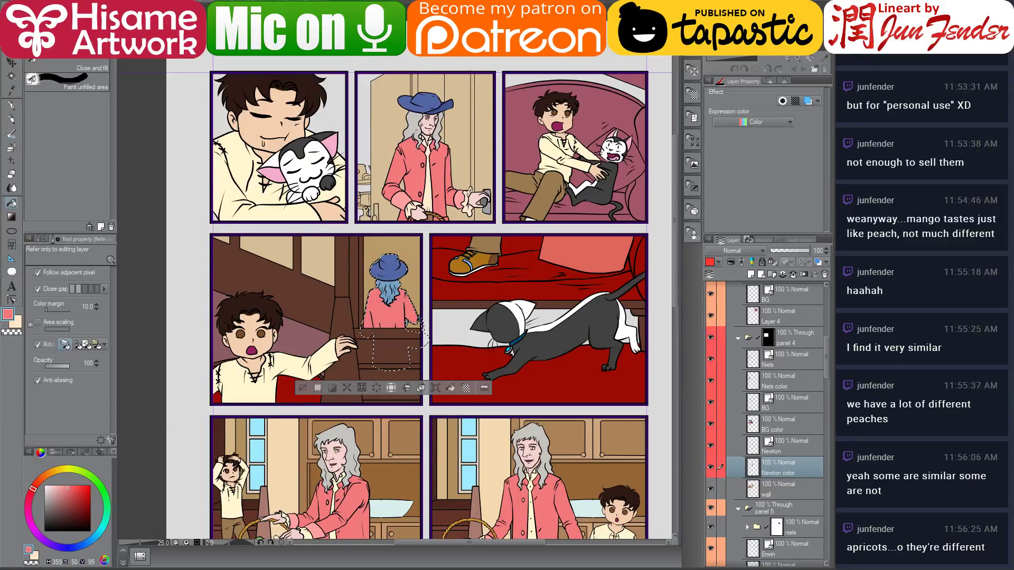
left_click(418, 123, "alt")
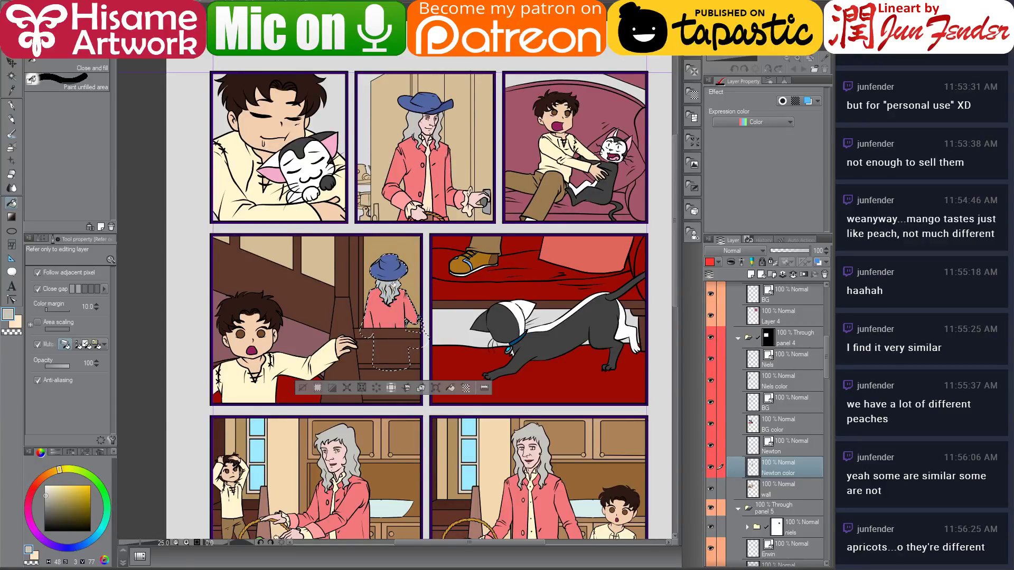
Fill the visible parts of Newton's basket with ochre sampled from the door panel's basket, and clear the selection
scroll(406, 249, "up", 2)
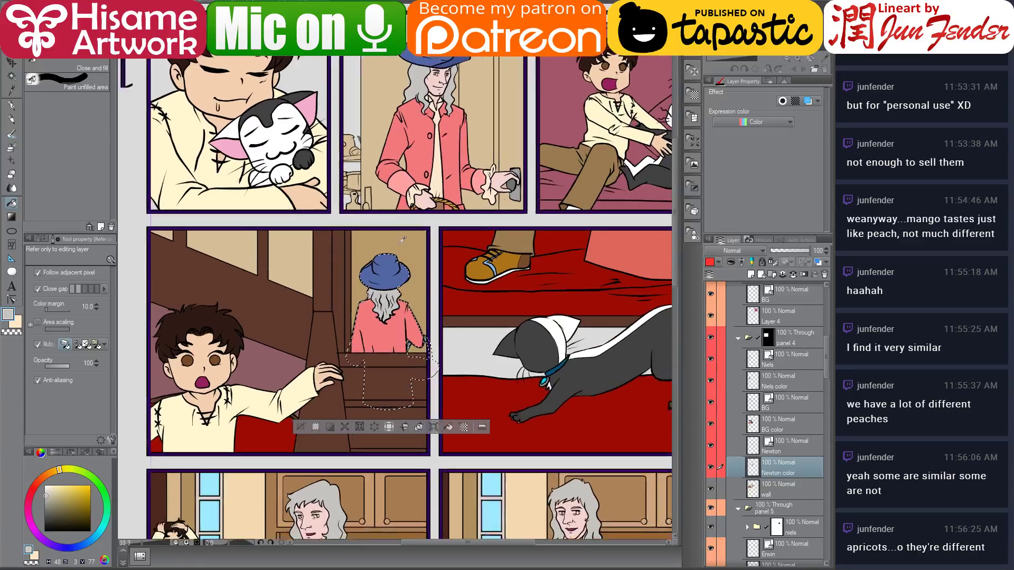
left_click(464, 191, "alt")
scroll(412, 374, "up", 4)
scroll(413, 377, "up", 2)
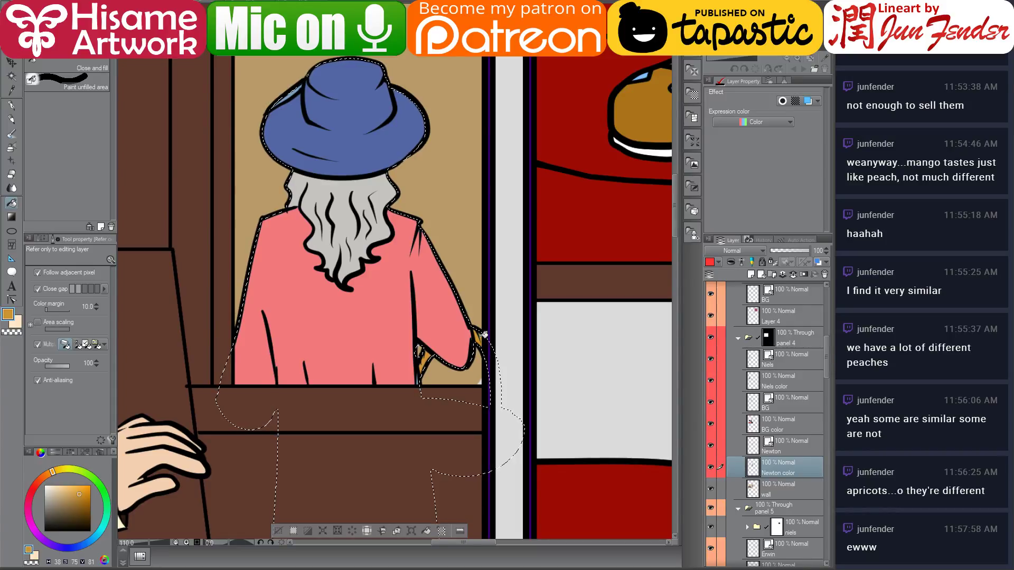
key("ctrl+d")
Reduce the G-pen size to 15 and paint over the leftover blue at the coat's lower edge with the sampled coat pink
scroll(396, 369, "up", 5)
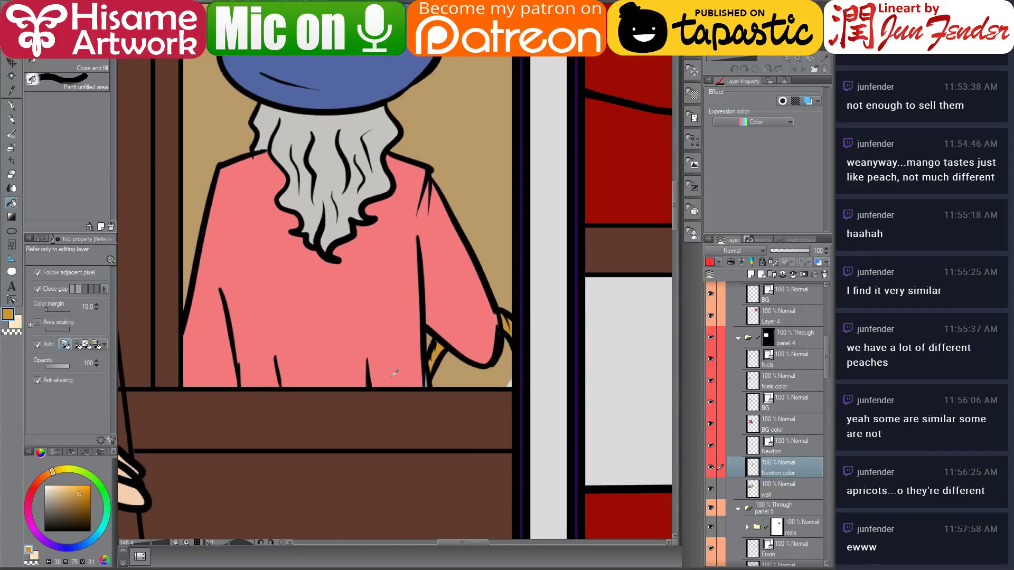
left_click(10, 105)
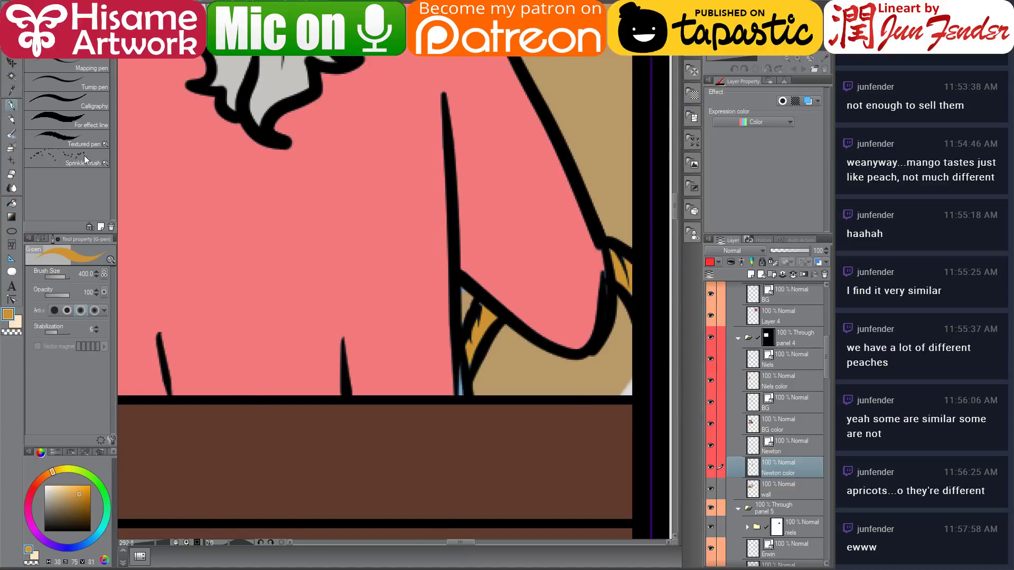
key("bracketleft")
key("bracketleft")
key("bracketleft")
key("bracketleft")
key("bracketleft")
key("bracketleft")
key("bracketleft")
key("bracketleft")
key("bracketleft")
key("bracketleft")
key("bracketleft")
key("bracketleft")
key("bracketleft")
key("bracketleft")
key("bracketleft")
key("bracketleft")
left_click(456, 361, "alt")
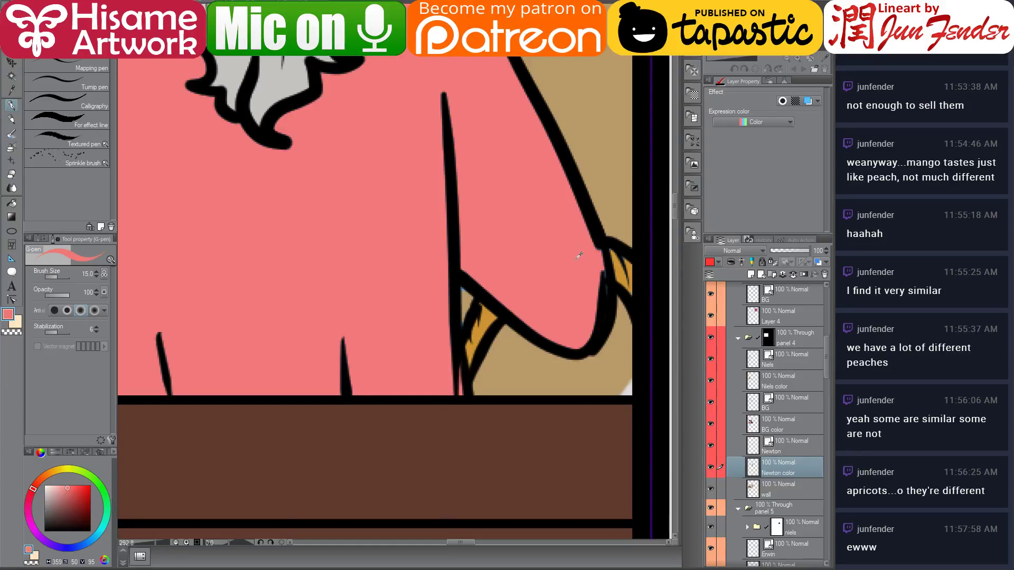
On the "wall" layer, fill the unpainted corner beside the basket with the sampled wall tan
left_click(618, 272, "alt")
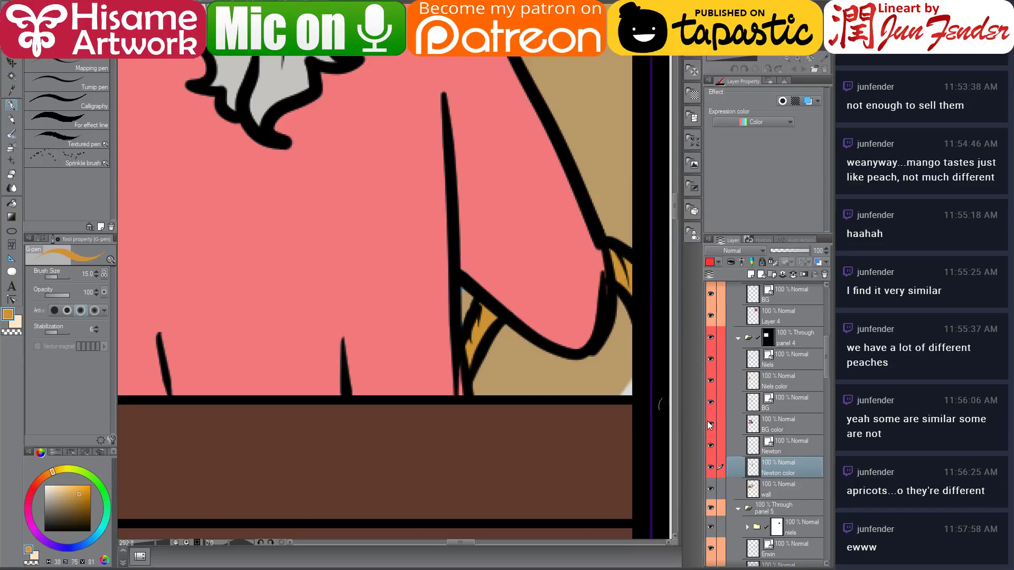
left_click(769, 488)
left_click(628, 373, "alt")
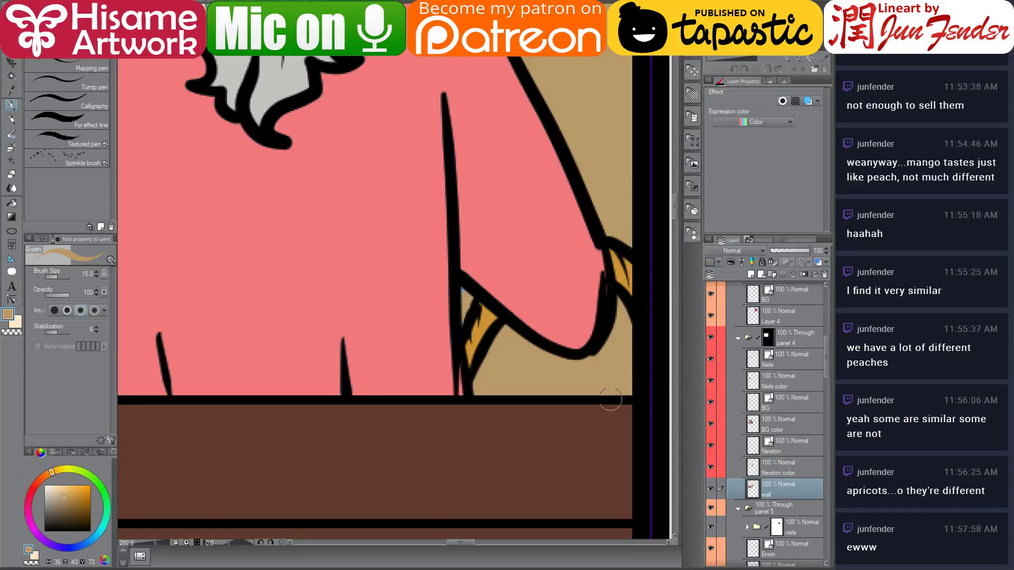
Erase the stray colour between Newton's coat and sleeve on the "Newton color" layer with the Hard eraser
left_click(766, 467)
left_click(11, 174)
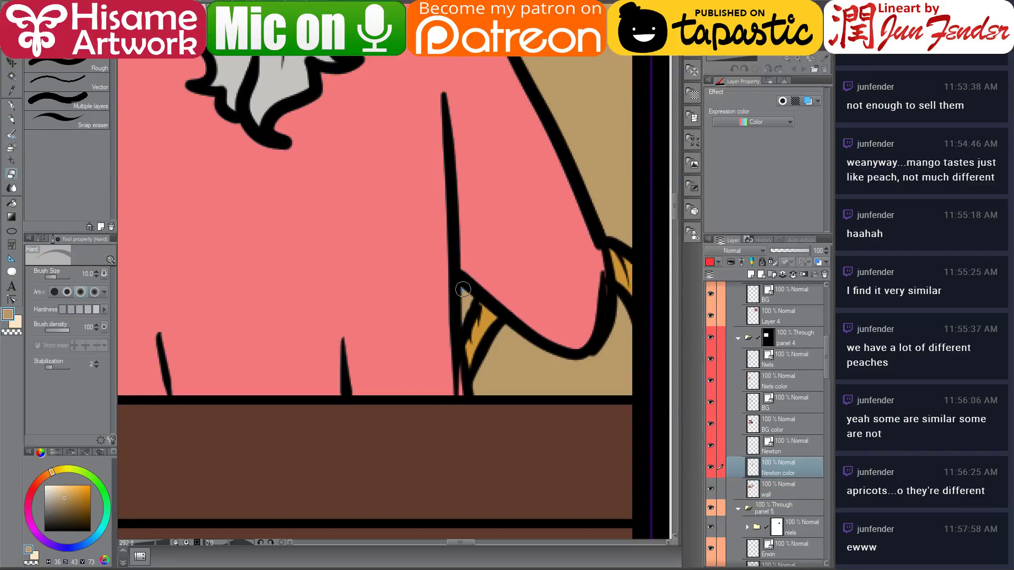
scroll(459, 323, "down", 3)
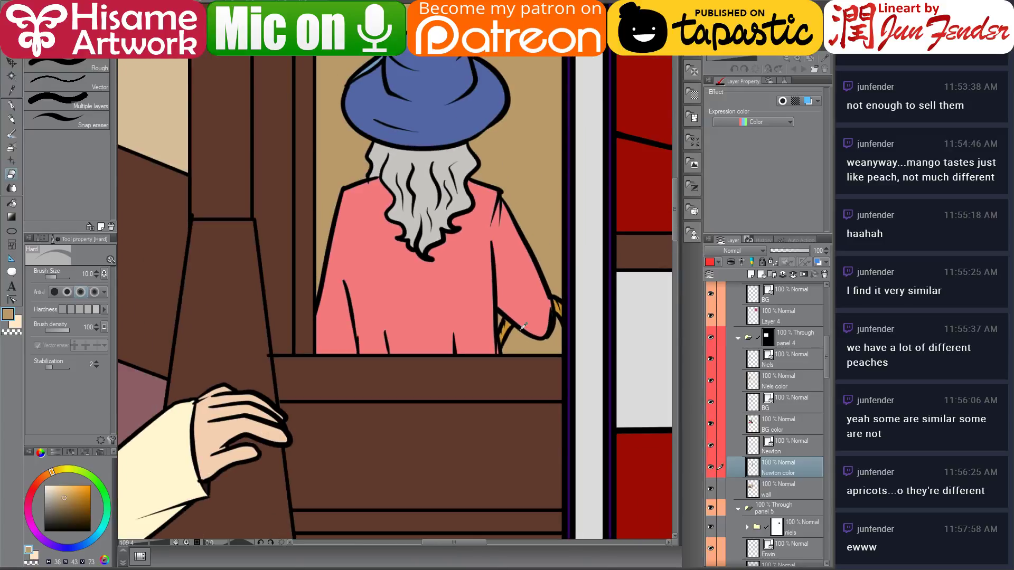
scroll(392, 211, "up", 3)
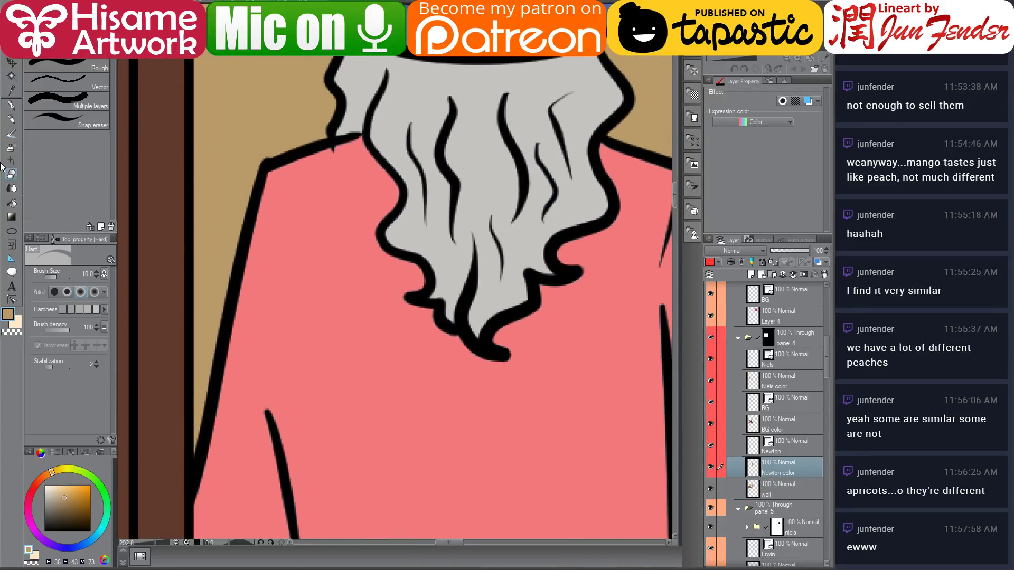
Inspect the coloured coat and beard in the staircase panel, and look over the surrounding panels of the page
left_click(12, 203)
left_click(377, 284, "alt")
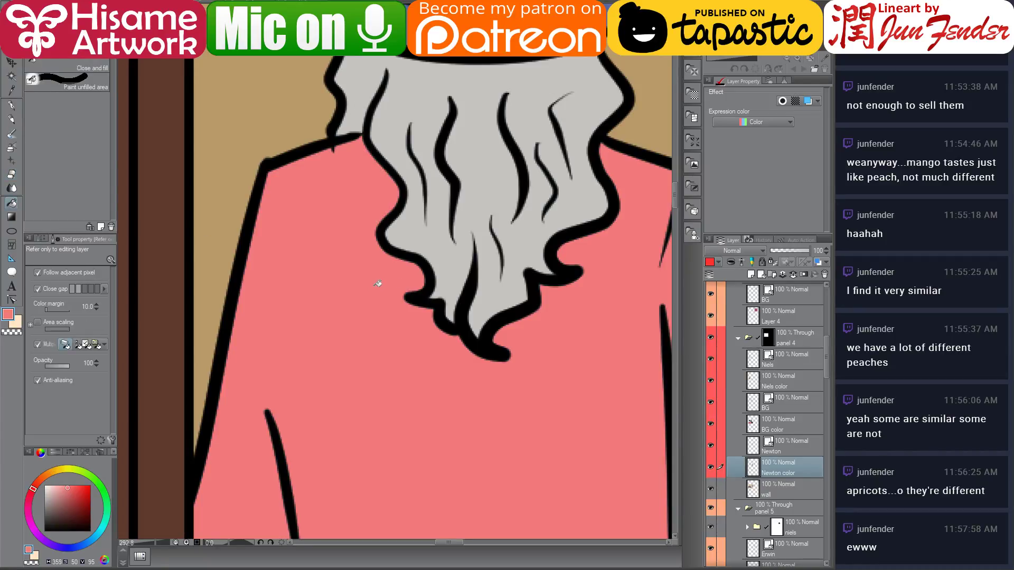
left_click(426, 230, "alt")
scroll(440, 249, "down", 2)
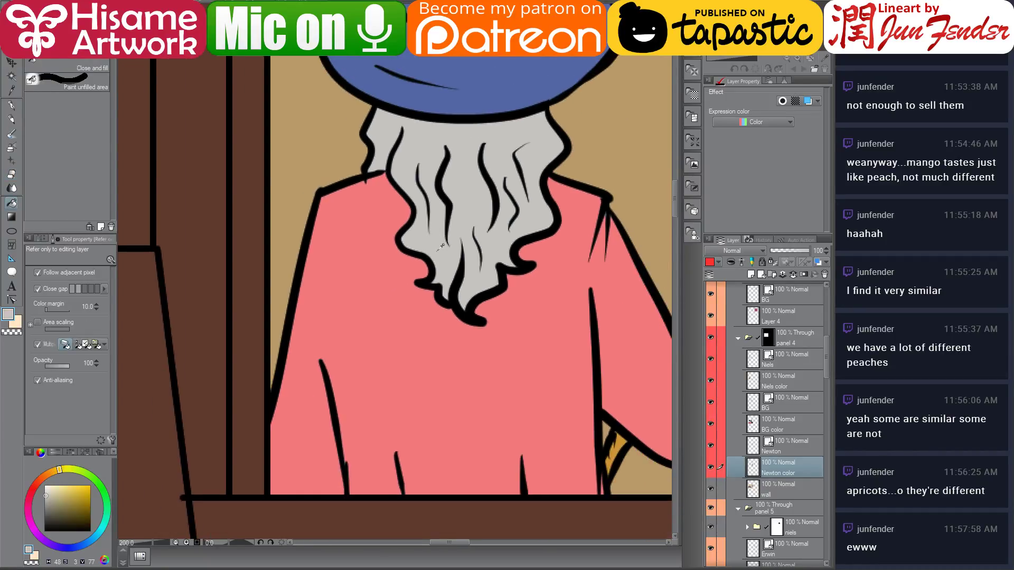
scroll(439, 248, "down", 4)
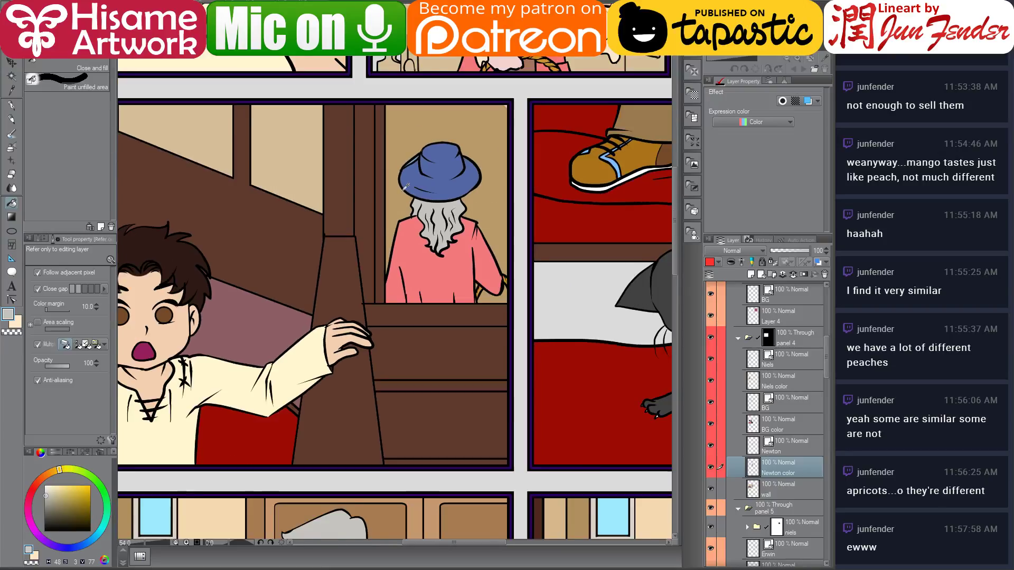
scroll(407, 186, "down", 3)
left_click_drag(597, 208, 548, 258)
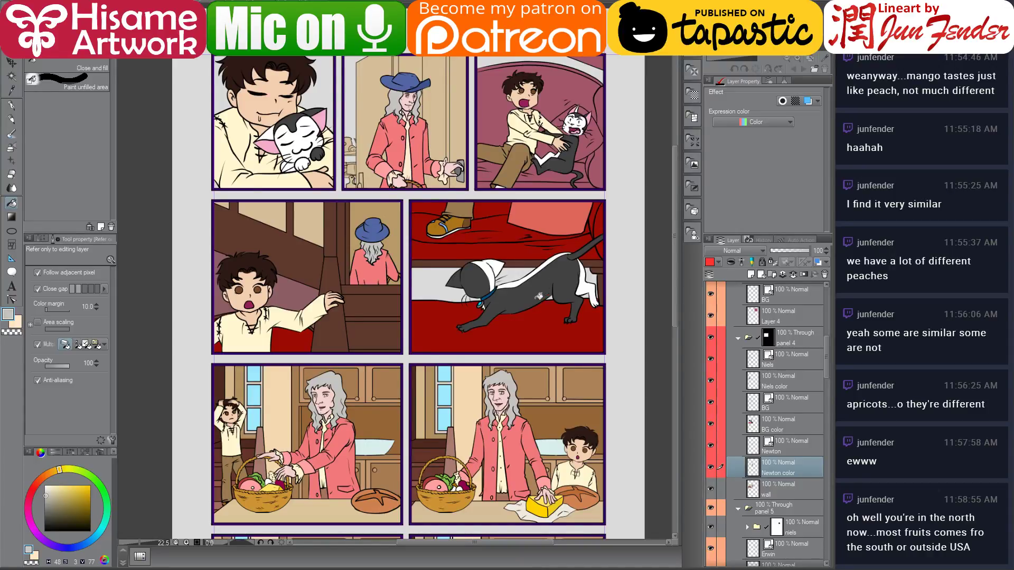
left_click_drag(493, 317, 517, 348)
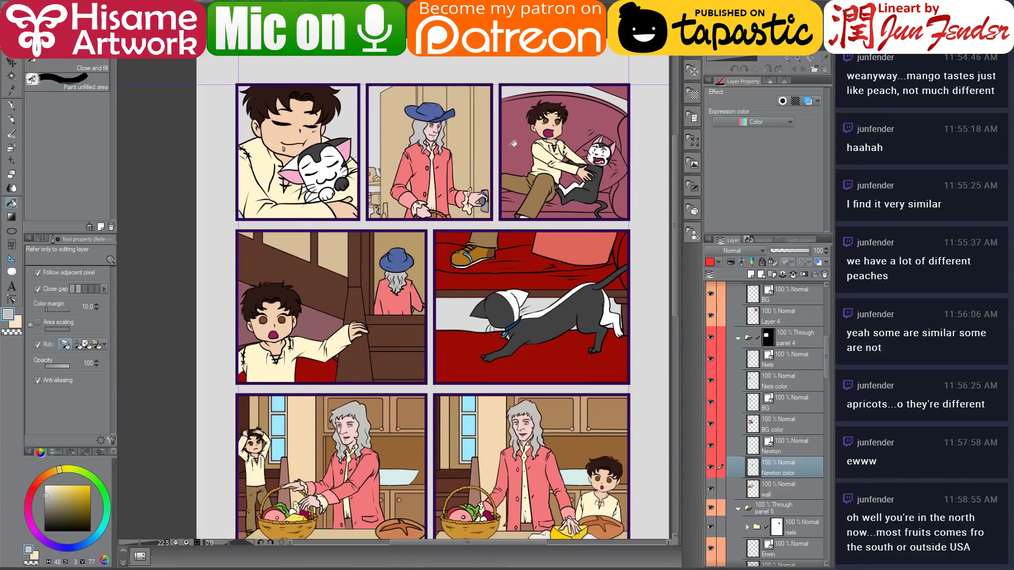
Select the painted area of the sofa panel's "Layer 4" and hide the "niels+Erwin" and "niels color" layers
key("o")
left_click(787, 319)
scroll(789, 336, "up", 1)
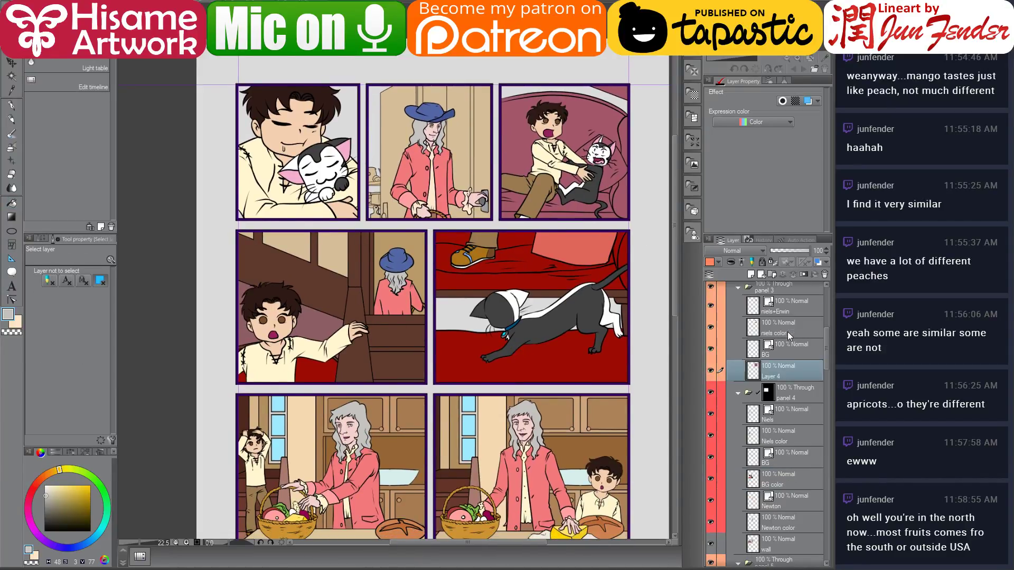
left_click(755, 368, "ctrl")
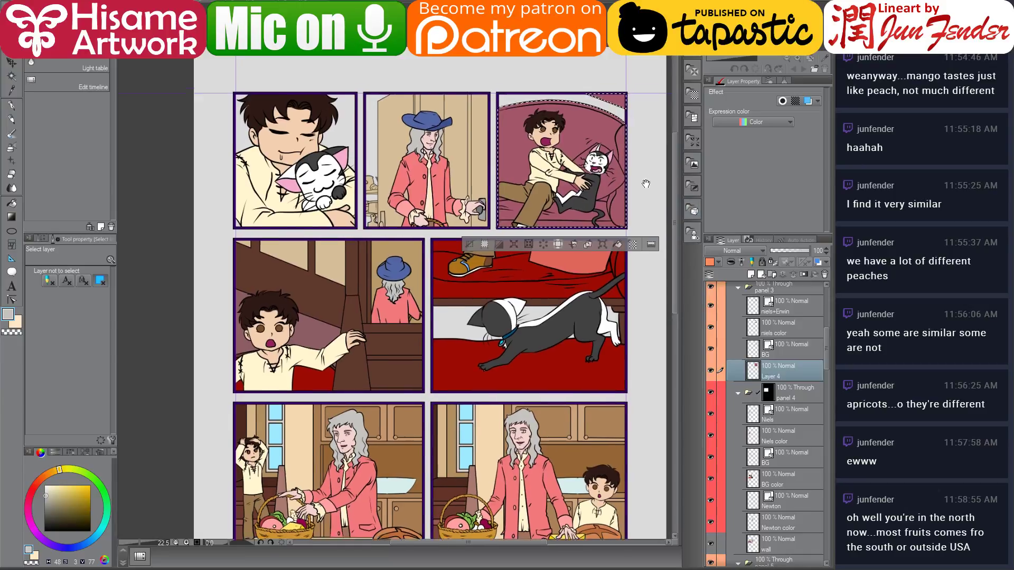
scroll(194, 134, "up", 1)
left_click(11, 202)
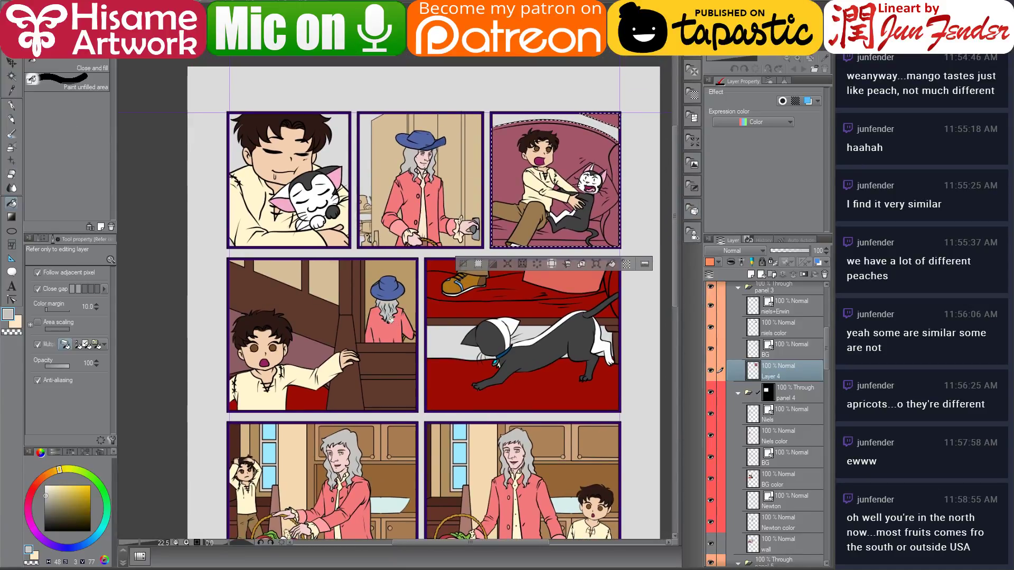
scroll(766, 370, "up", 2)
left_click_drag(713, 401, 710, 374)
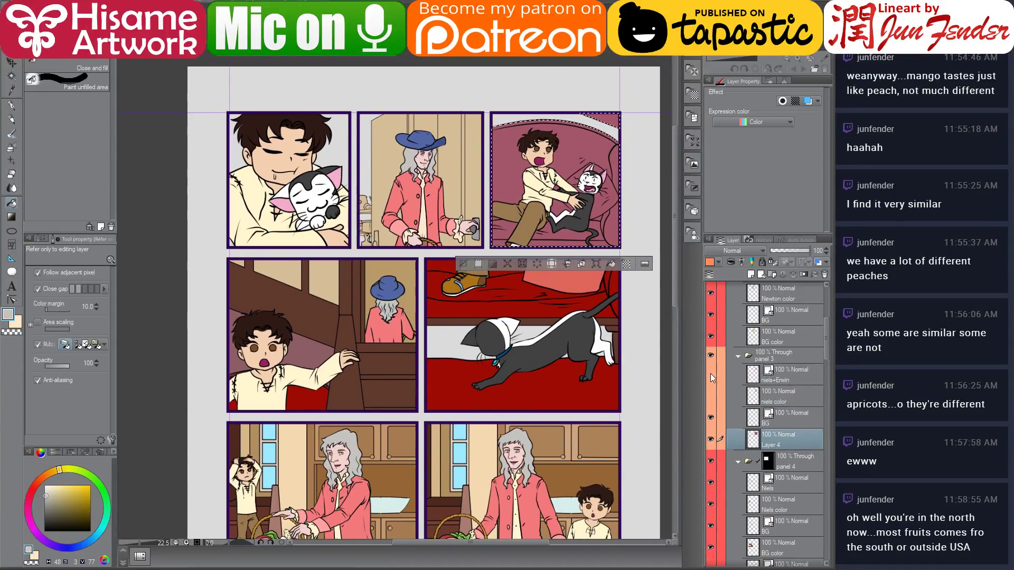
Fill the sofa's backrest with dark red and its cushion with coral, both sampled from the cat panel
left_click(333, 312, "alt")
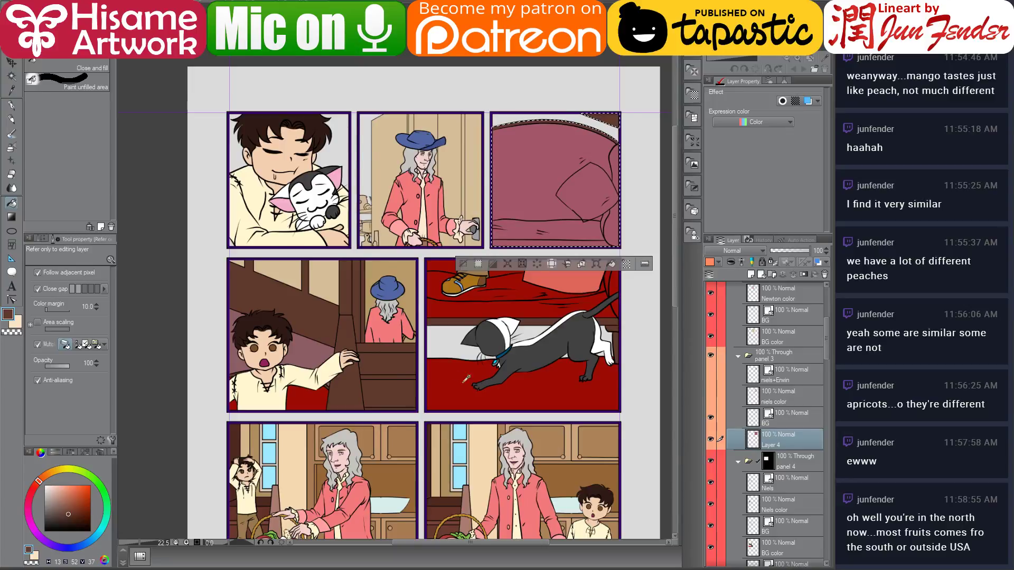
left_click(483, 384, "alt")
left_click(551, 173)
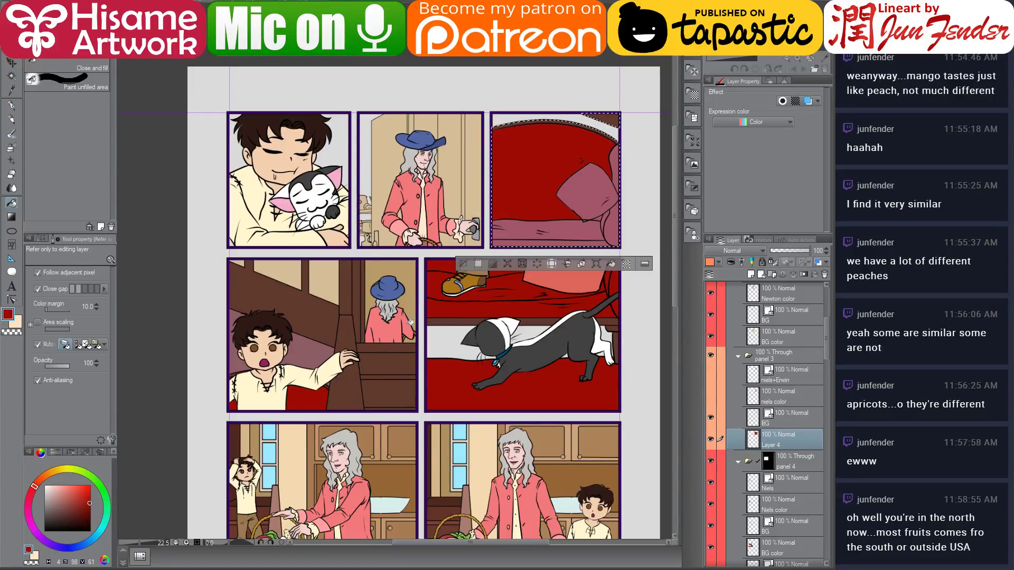
left_click(549, 275, "alt")
left_click(597, 204)
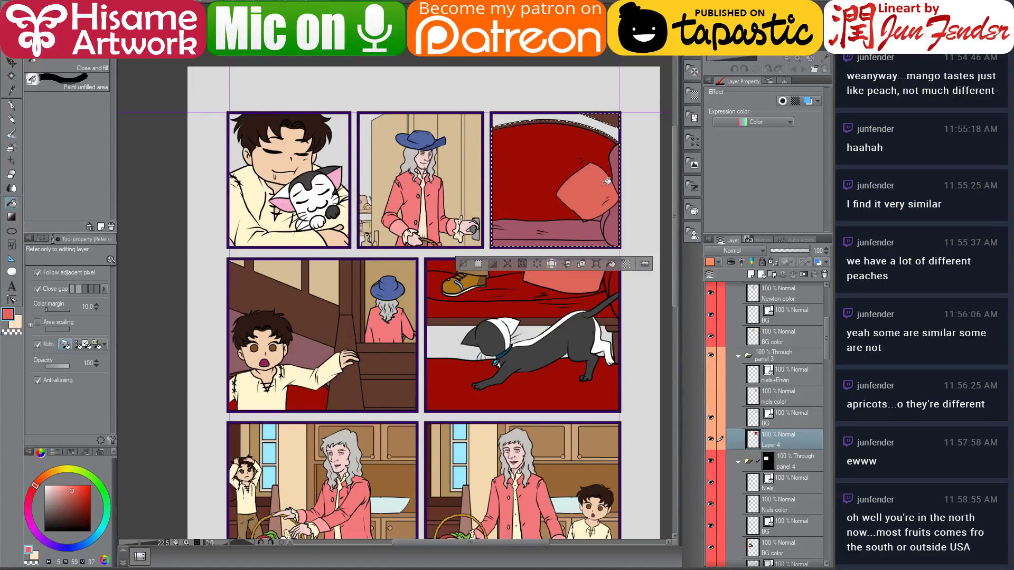
Fill the sofa's seat, front edge and armrest with the sampled dark red
scroll(598, 205, "up", 2)
scroll(598, 204, "up", 1)
left_click(515, 211, "alt")
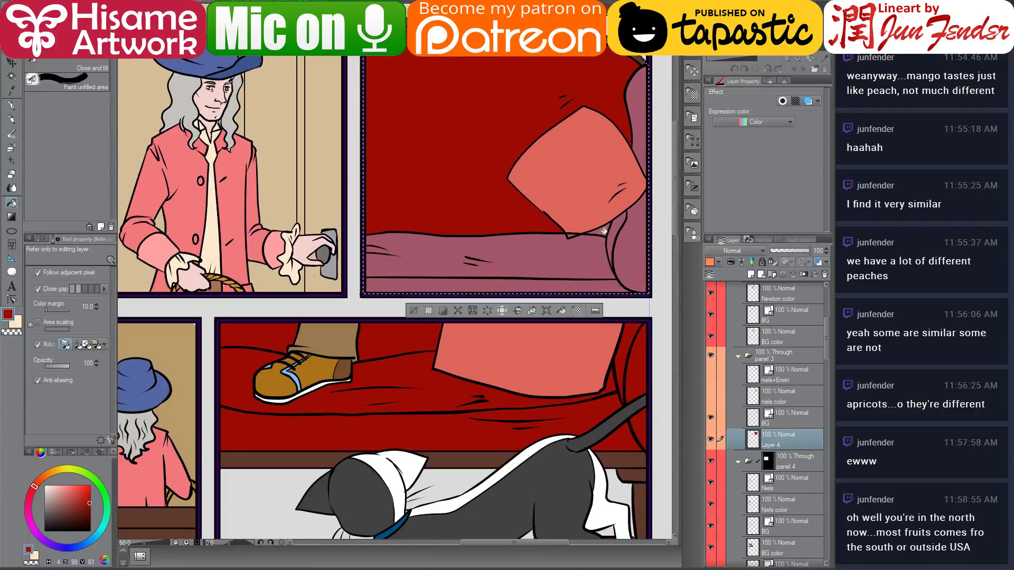
left_click(567, 258)
left_click(552, 282)
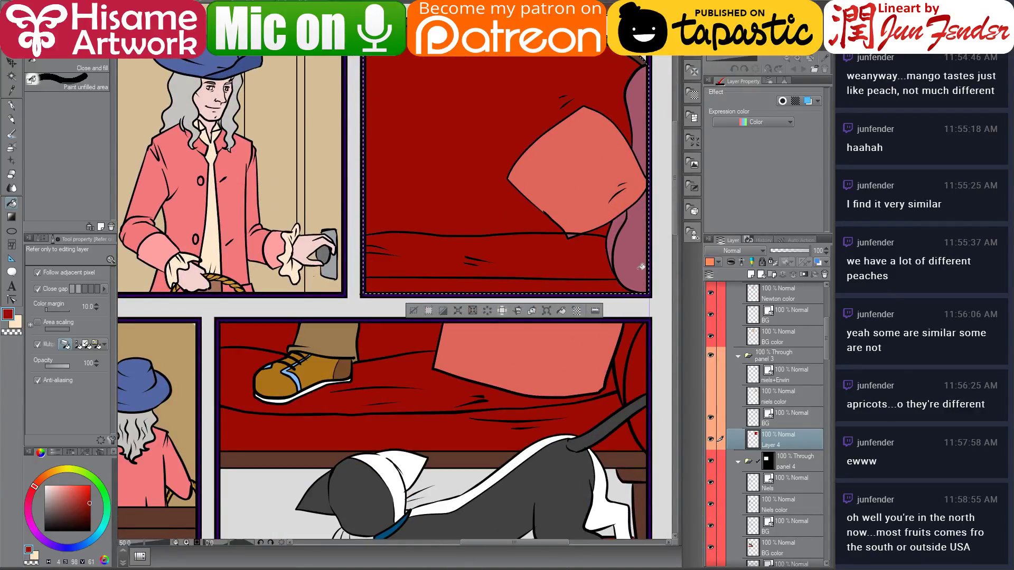
left_click(639, 264)
left_click(615, 228)
left_click(644, 137)
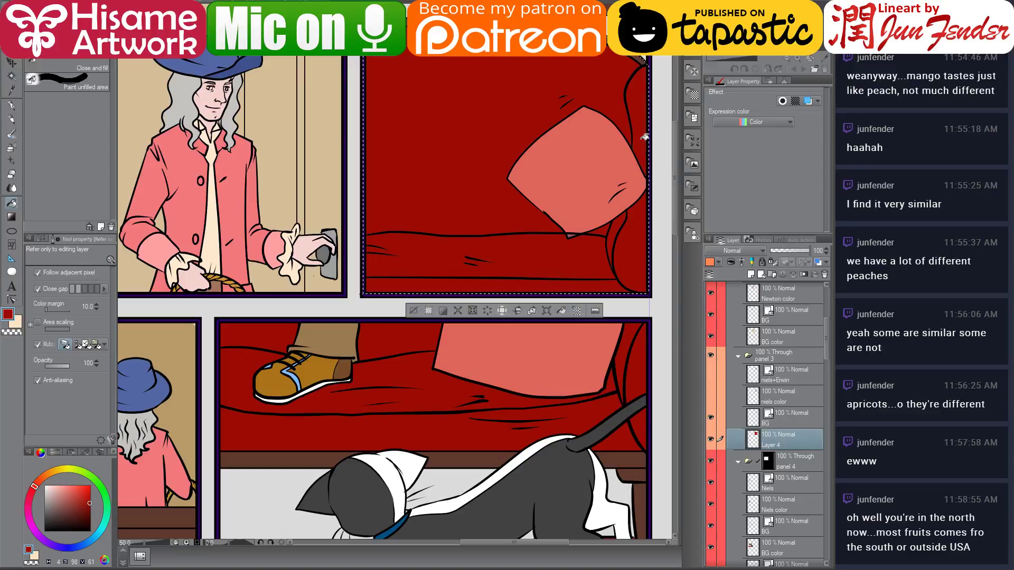
Erase the sofa line crossing the cushion's lower corner on panel 3's "BG" layer with the Hard eraser
scroll(595, 176, "up", 2)
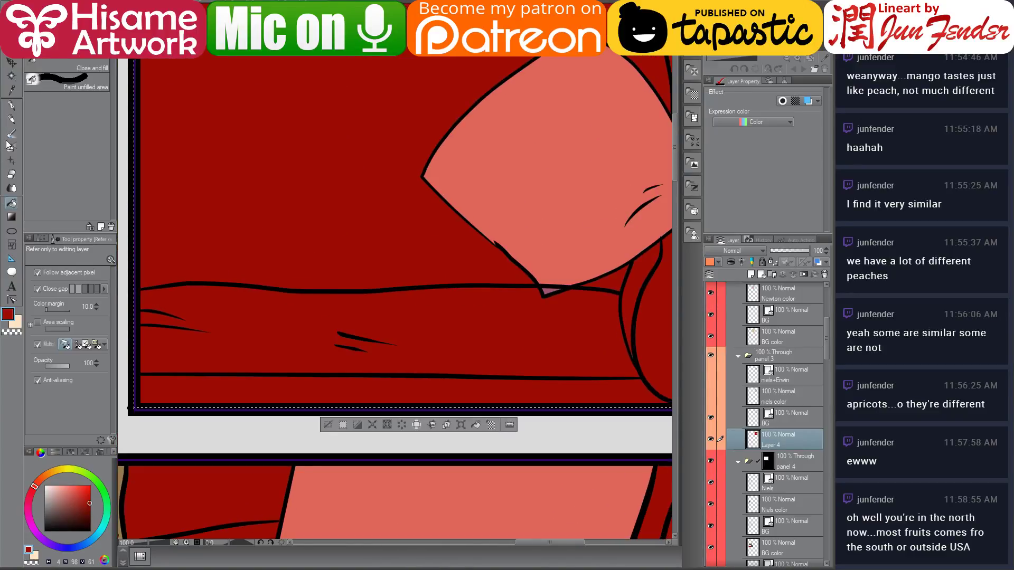
left_click(11, 174)
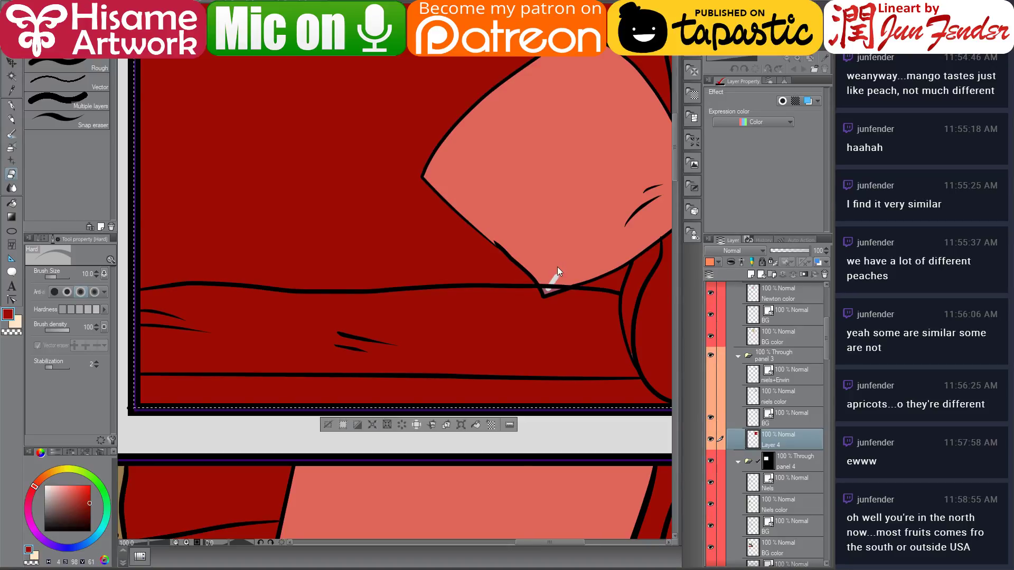
left_click(773, 422)
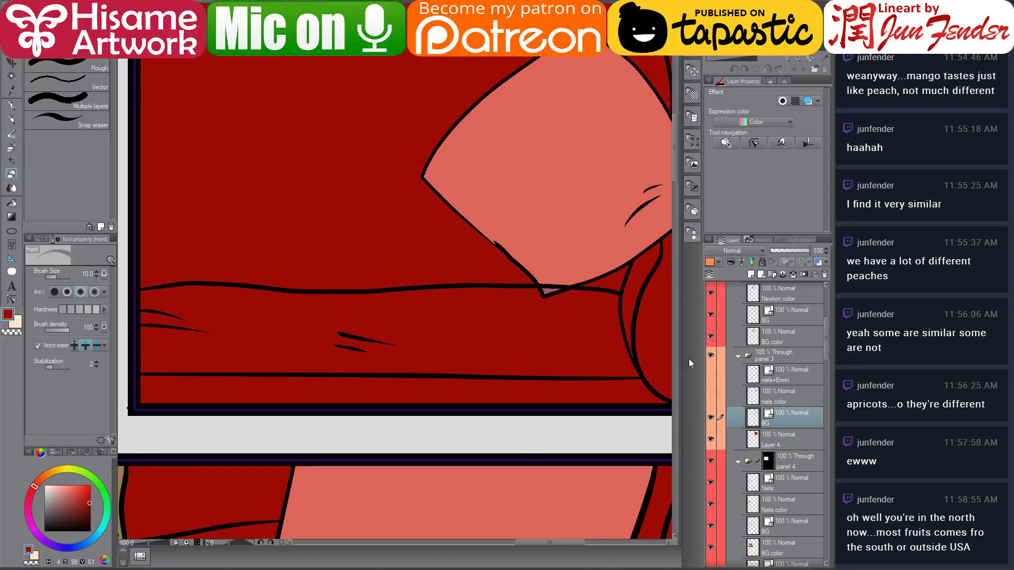
left_click_drag(548, 290, 570, 287)
Rename the sofa panel's "Layer 4" as "color bg"
left_click(777, 440)
double_click(777, 444)
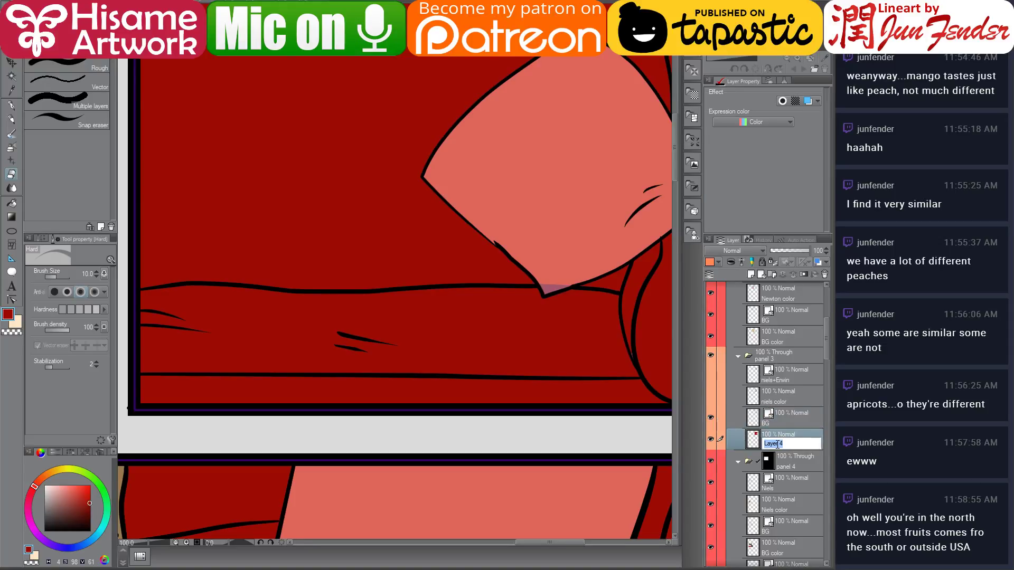
type("color")
key("Return")
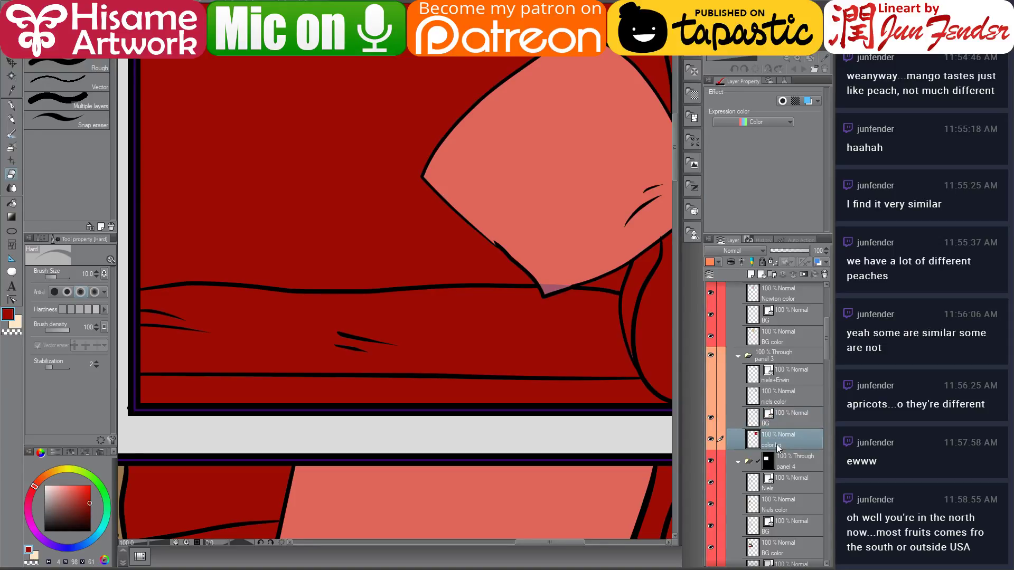
Fill the cushion's unpainted lower tip on the "color bg" layer with the sampled coral
left_click(11, 205)
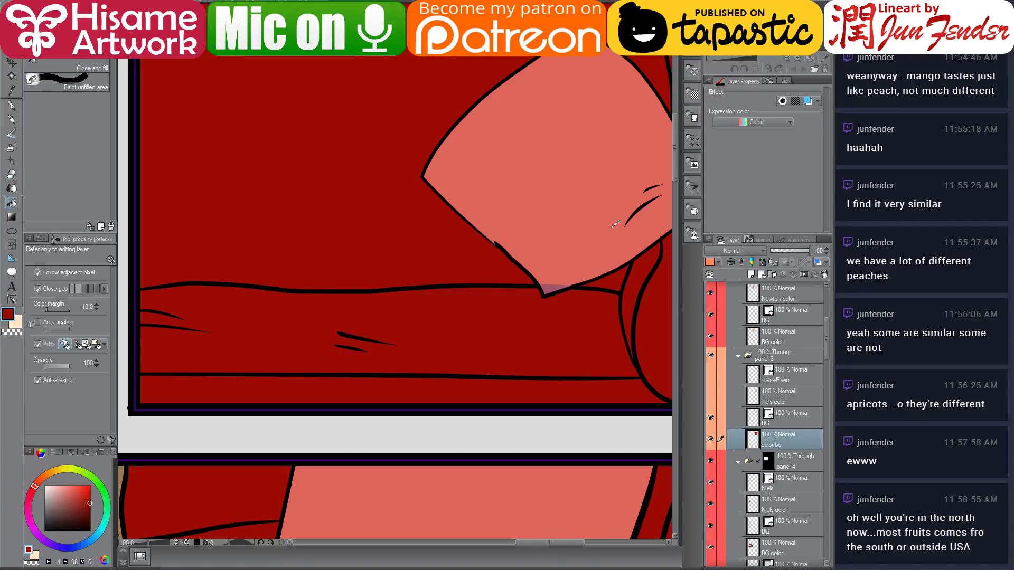
left_click(579, 221, "alt")
left_click(545, 283)
scroll(584, 233, "down", 4)
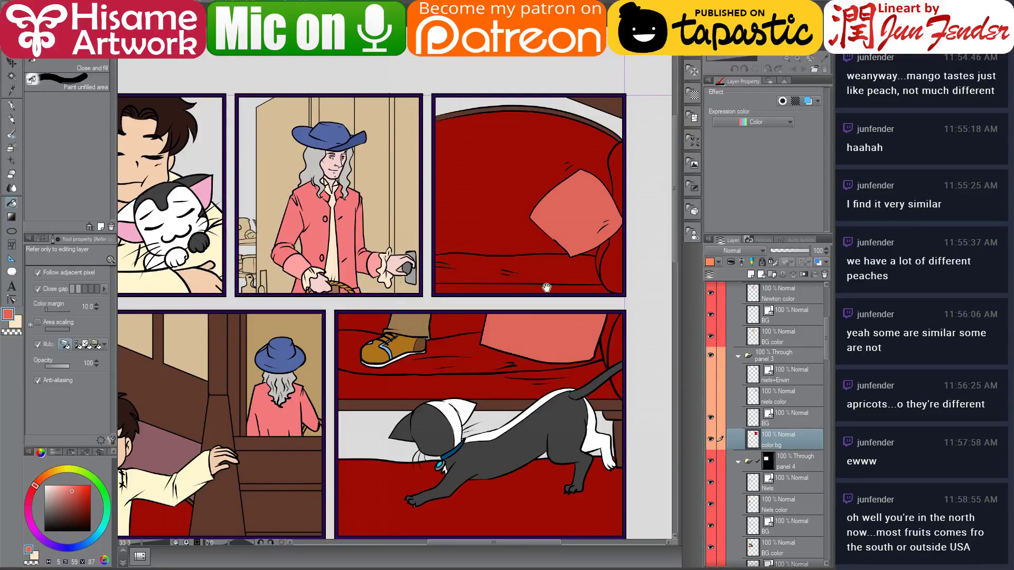
Look over the whole page and compare the colours of the panels
scroll(506, 318, "down", 5)
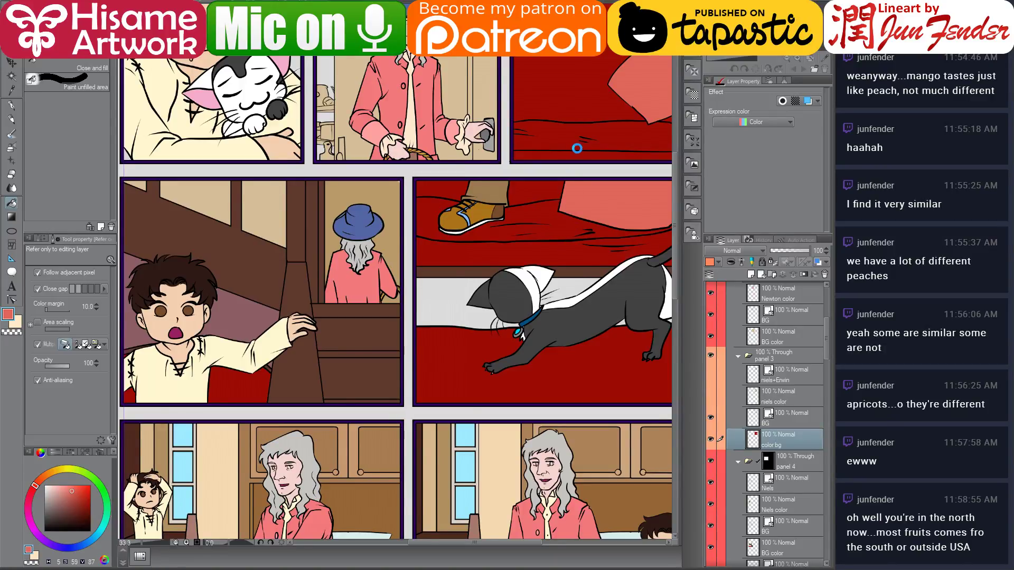
scroll(577, 153, "down", 4)
scroll(577, 153, "down", 3)
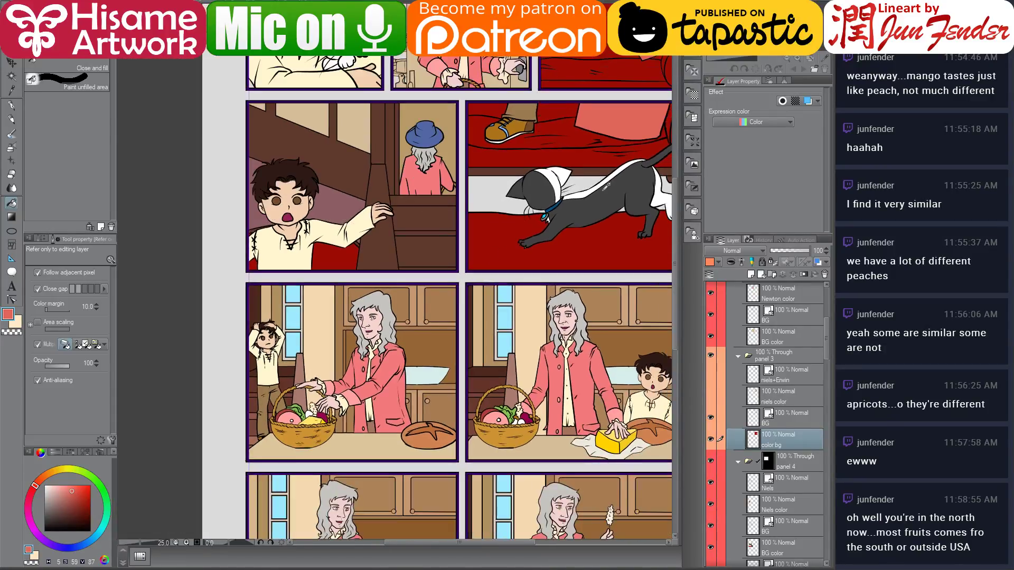
left_click_drag(576, 258, 527, 231)
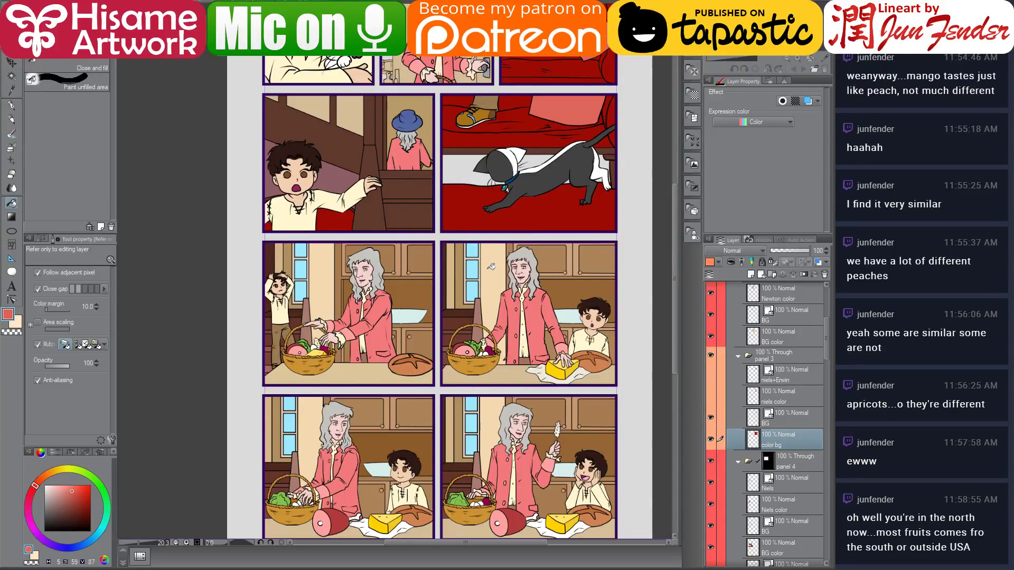
left_click_drag(522, 374, 527, 337)
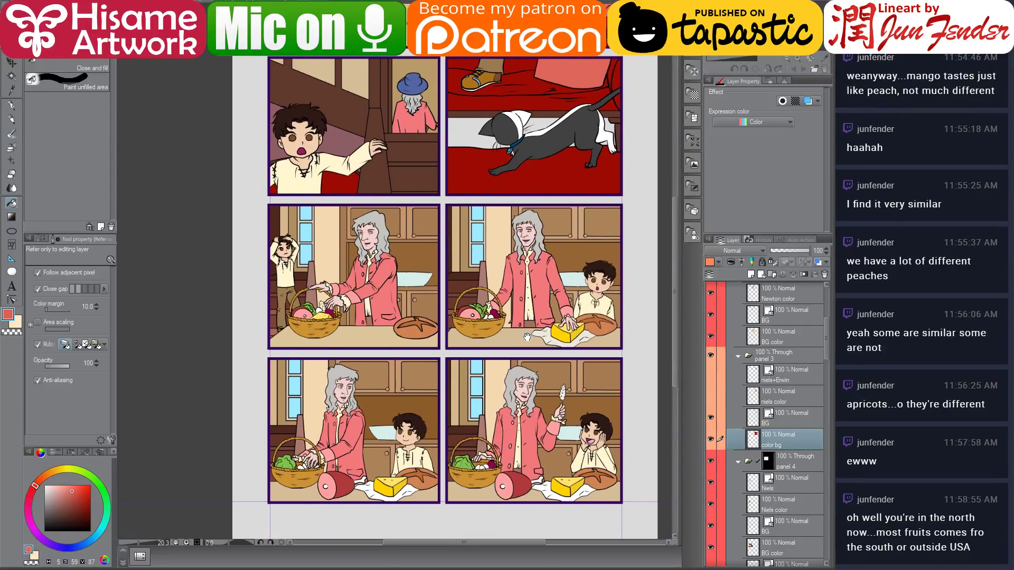
left_click_drag(529, 109, 535, 289)
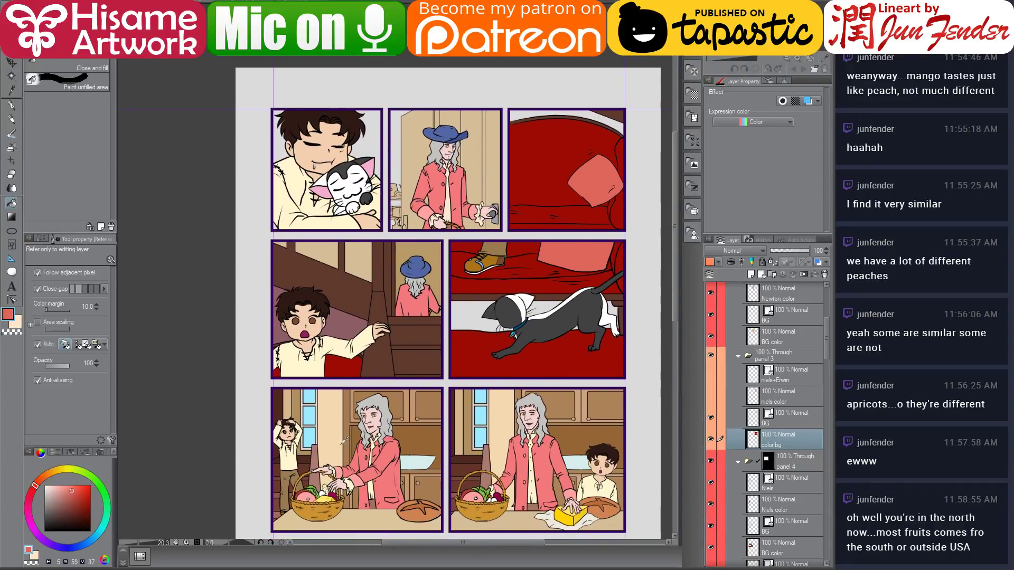
Select the painted area of the "Niels color" layer in the staircase panel
scroll(333, 423, "up", 4)
scroll(234, 190, "up", 8)
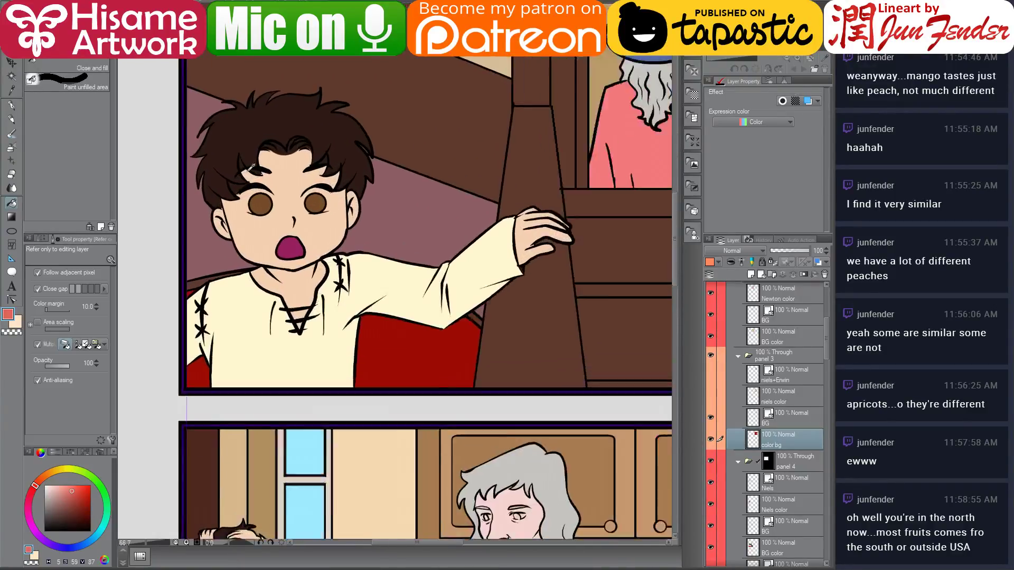
left_click_drag(295, 176, 357, 274)
key("o")
left_click(493, 382)
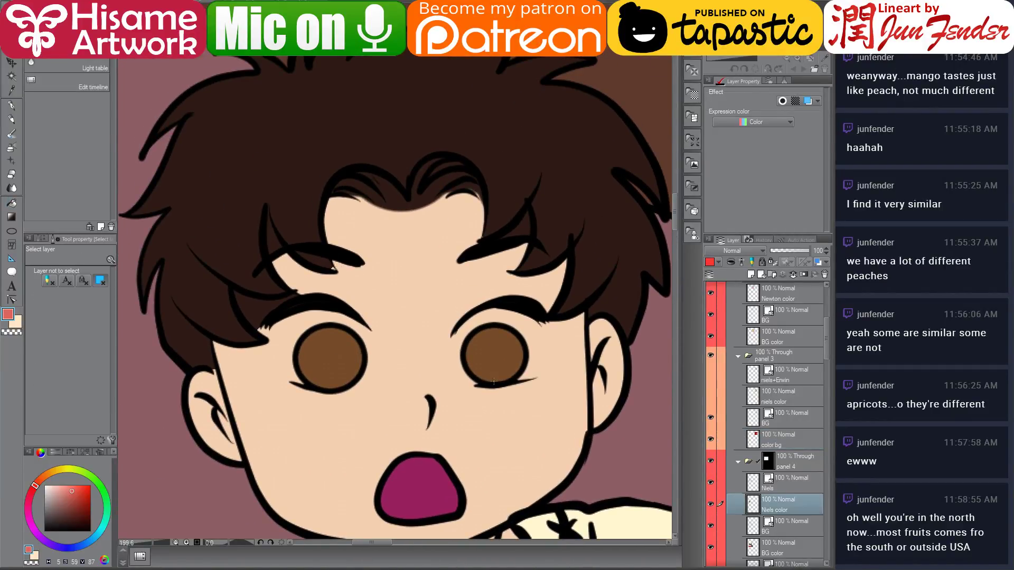
scroll(363, 266, "up", 3)
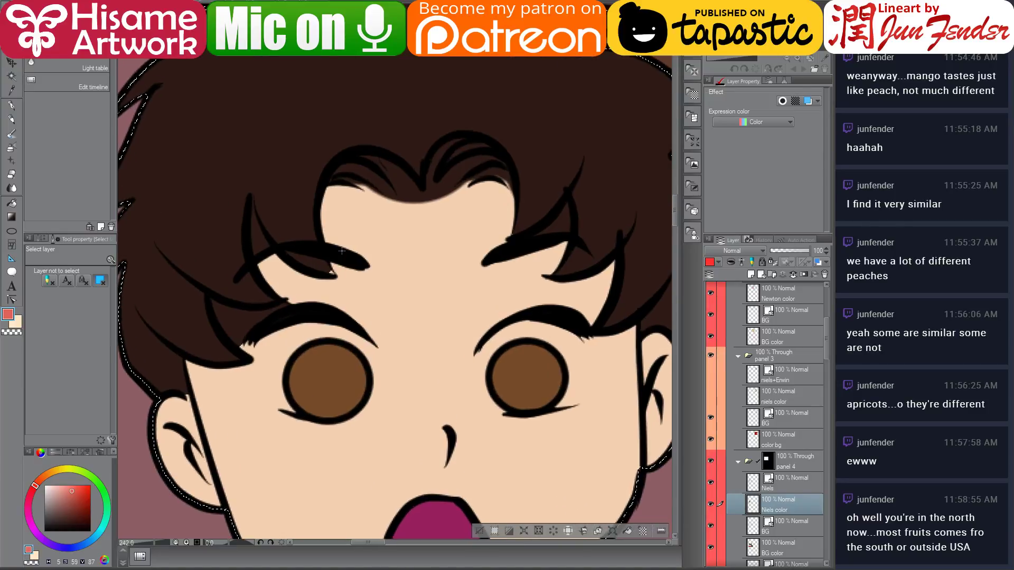
Fill the gaps between the boy's hair strands near both eyebrows with the sampled skin tone
left_click(12, 204)
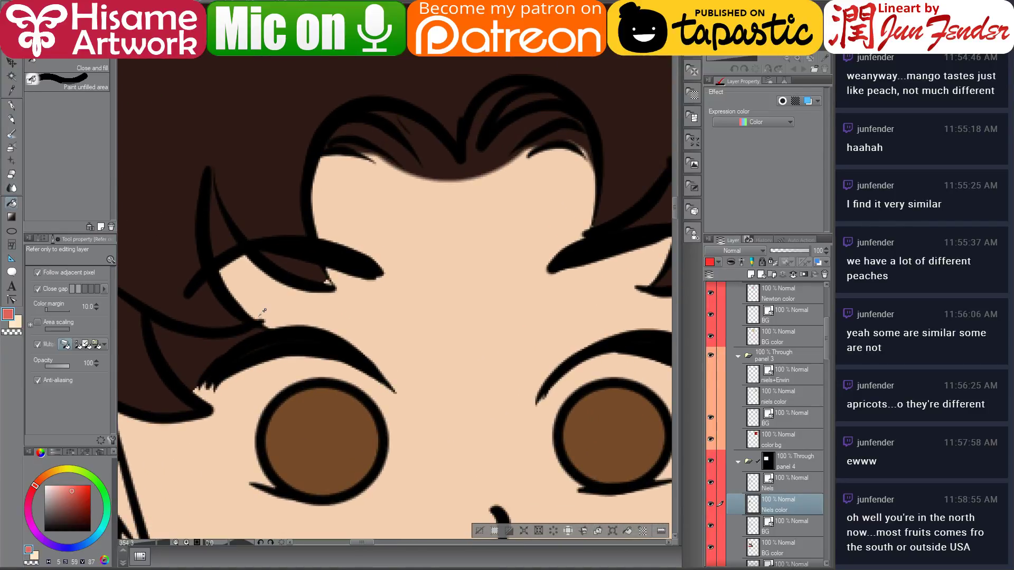
left_click(218, 334, "alt")
left_click(210, 346)
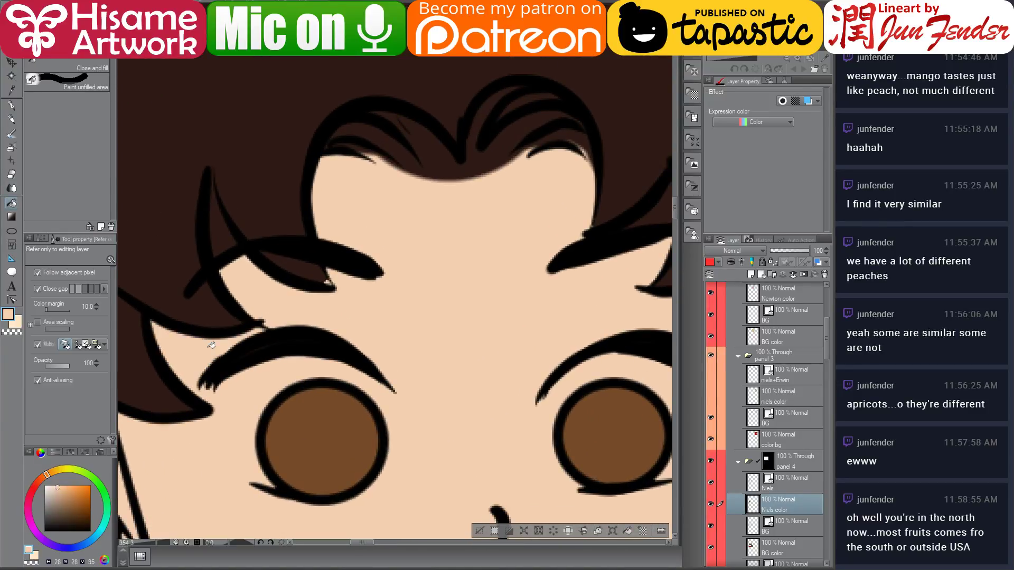
left_click(314, 262, "alt")
scroll(288, 266, "down", 3)
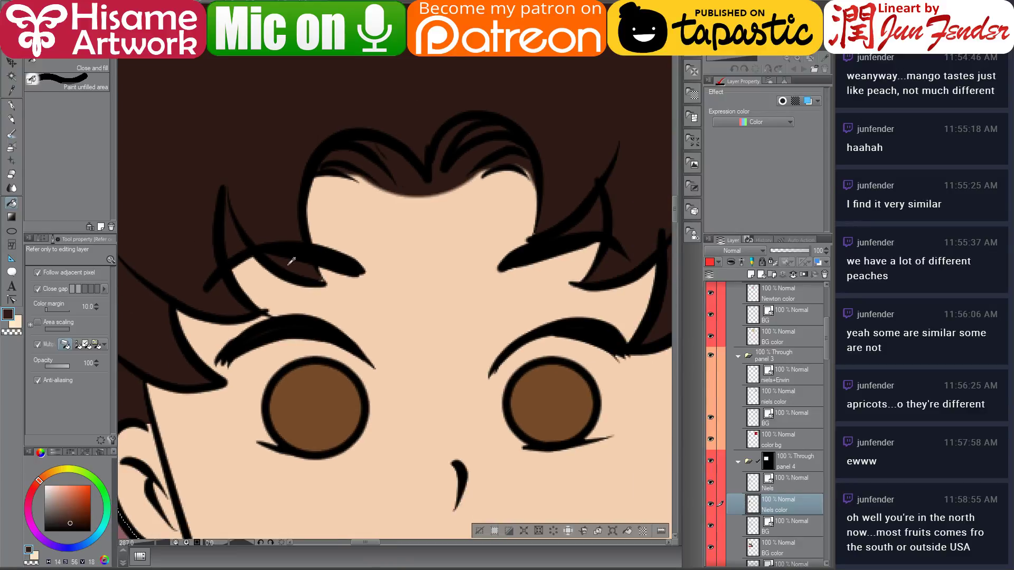
left_click(478, 273, "alt")
left_click(506, 235)
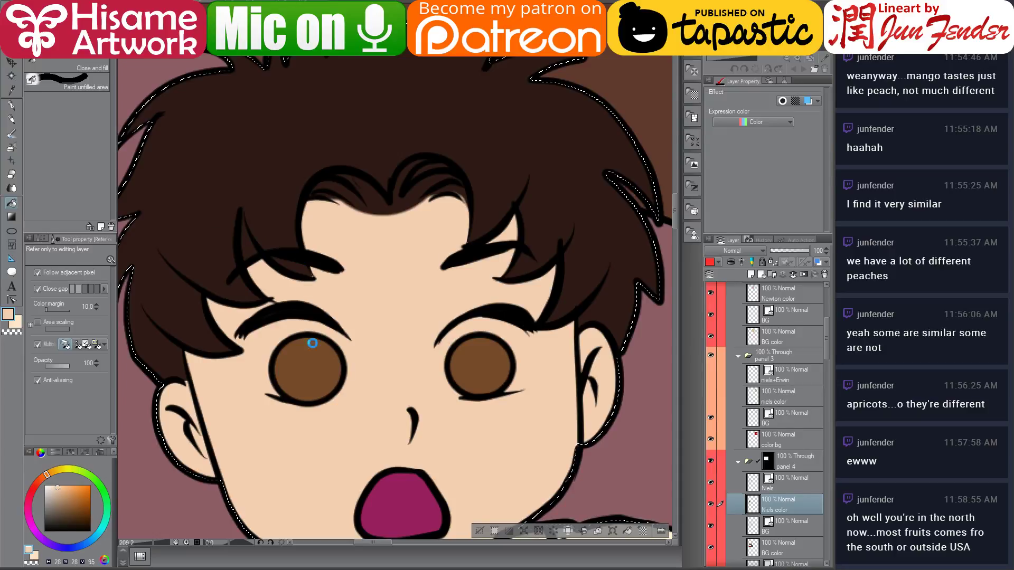
scroll(285, 373, "up", 3)
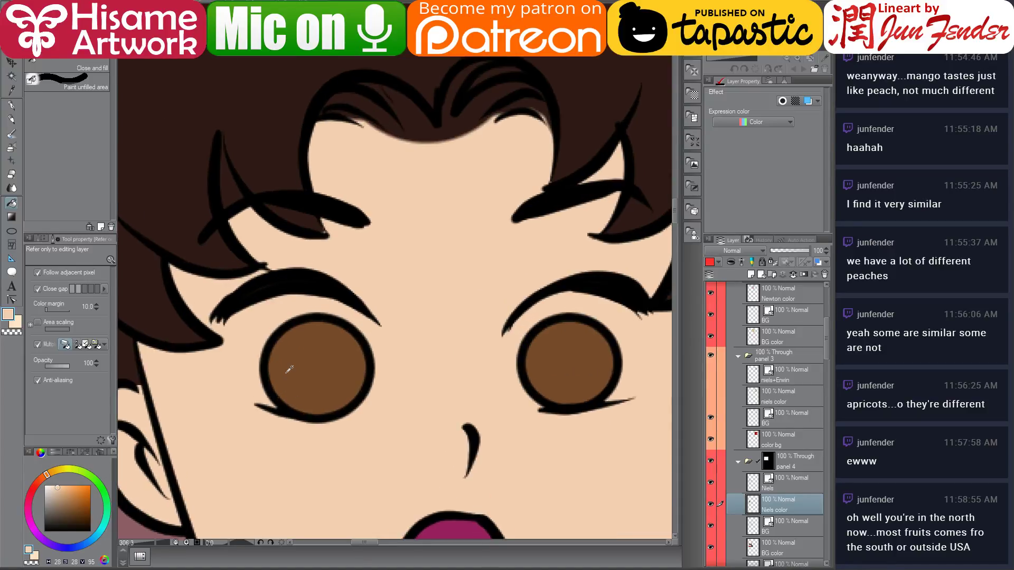
Paint the white of the boy's left-hand eye in the staircase panel with the G-pen at size 17 and restore its brown iris
key("p")
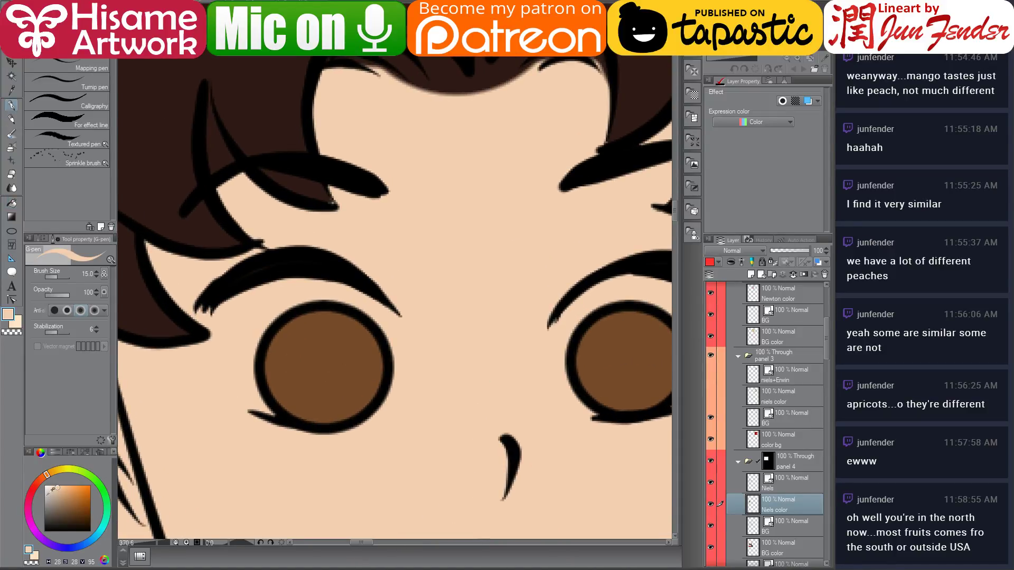
left_click_drag(51, 492, 38, 469)
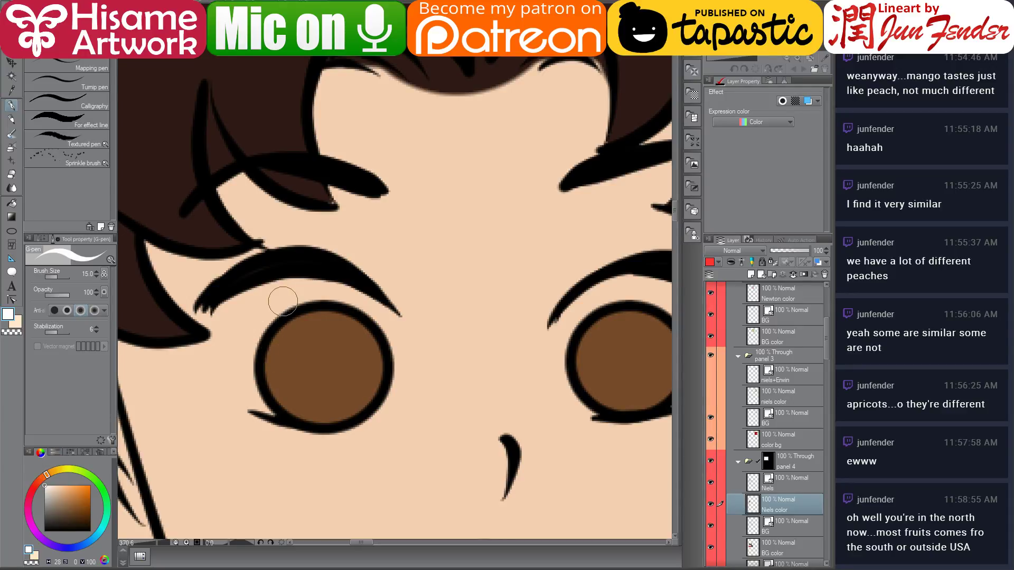
key("bracketright")
key("bracketright")
key("bracketleft")
mouse_move(397, 328)
left_mouse_down()
mouse_move(333, 289)
mouse_move(290, 289)
mouse_move(232, 309)
mouse_move(233, 356)
mouse_move(268, 405)
mouse_move(253, 340)
mouse_move(318, 297)
mouse_move(272, 303)
mouse_move(235, 331)
left_mouse_up()
left_click(335, 344, "alt")
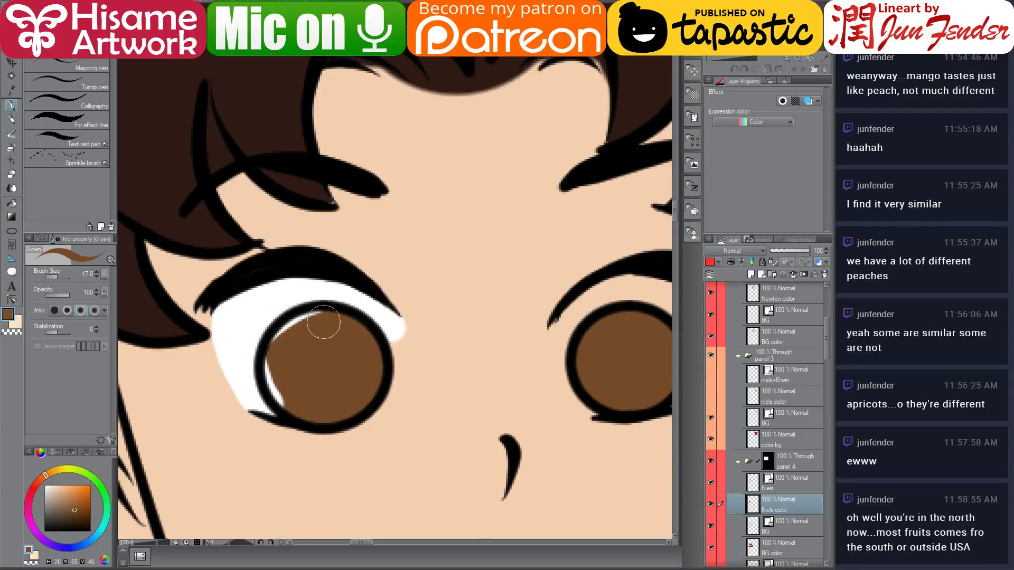
mouse_move(324, 317)
left_mouse_down()
mouse_move(281, 367)
mouse_move(292, 399)
mouse_move(284, 350)
mouse_move(306, 326)
mouse_move(344, 324)
mouse_move(360, 344)
mouse_move(407, 308)
mouse_move(412, 385)
left_mouse_up()
Refine the edge of that eye's white beside the nose, using sampled skin tone and white with the pen reduced to size 8
left_click(417, 290, "alt")
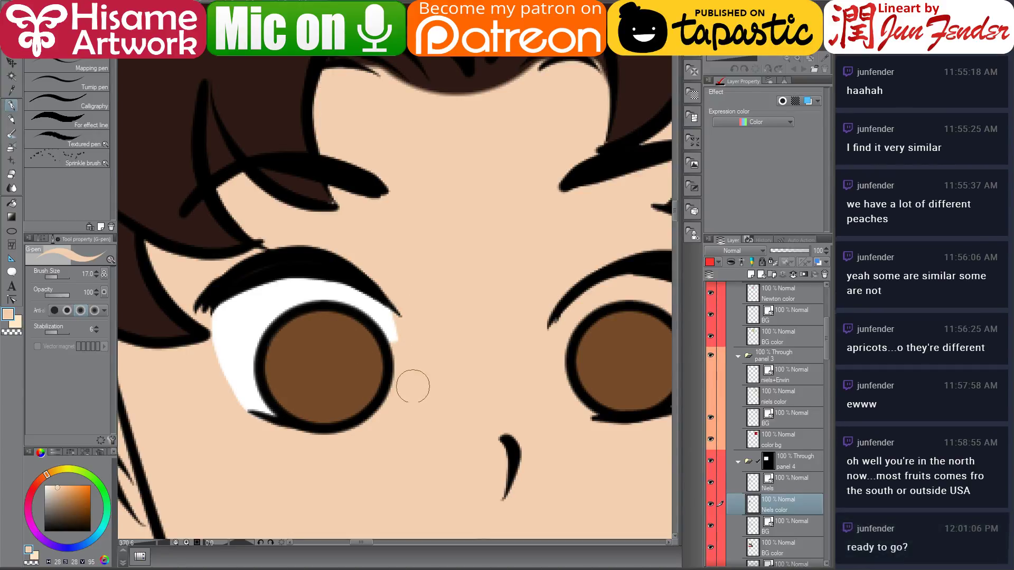
left_click(384, 319, "alt")
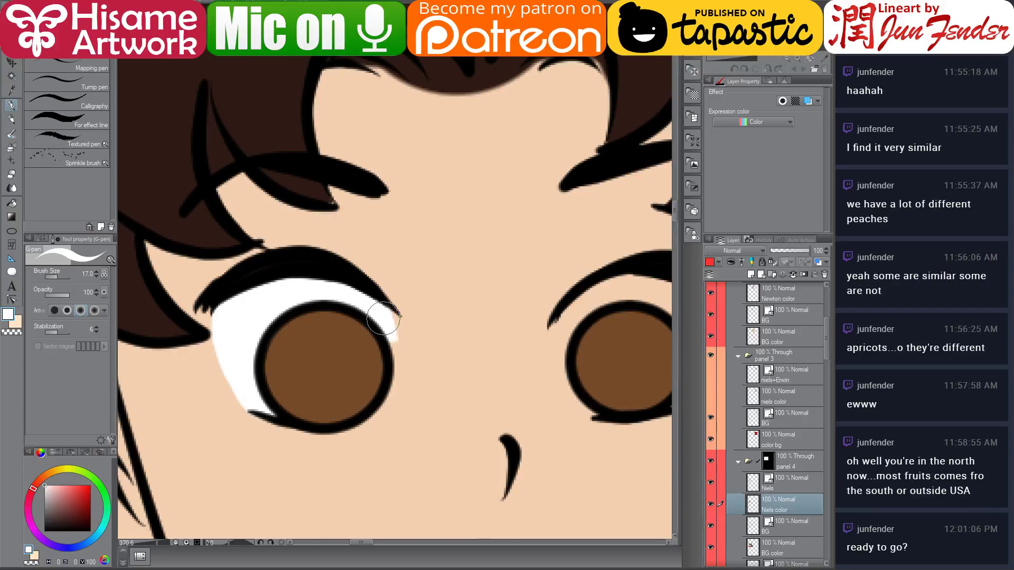
key("bracketleft")
key("bracketleft")
key("bracketleft")
key("bracketleft")
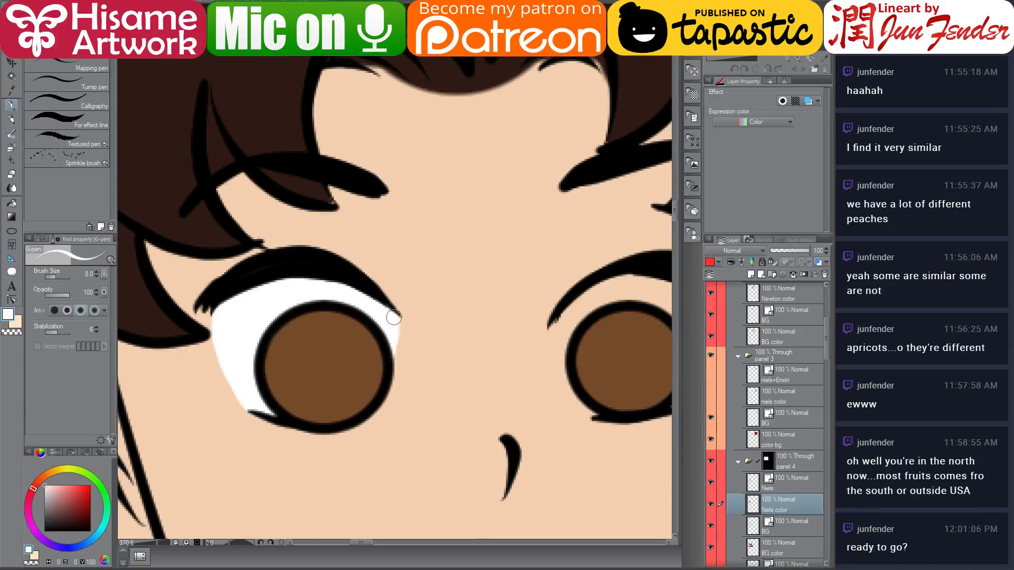
left_click_drag(394, 316, 391, 370)
left_click(408, 335, "alt")
mouse_move(407, 335)
left_mouse_down()
mouse_move(403, 366)
mouse_move(399, 317)
left_mouse_up()
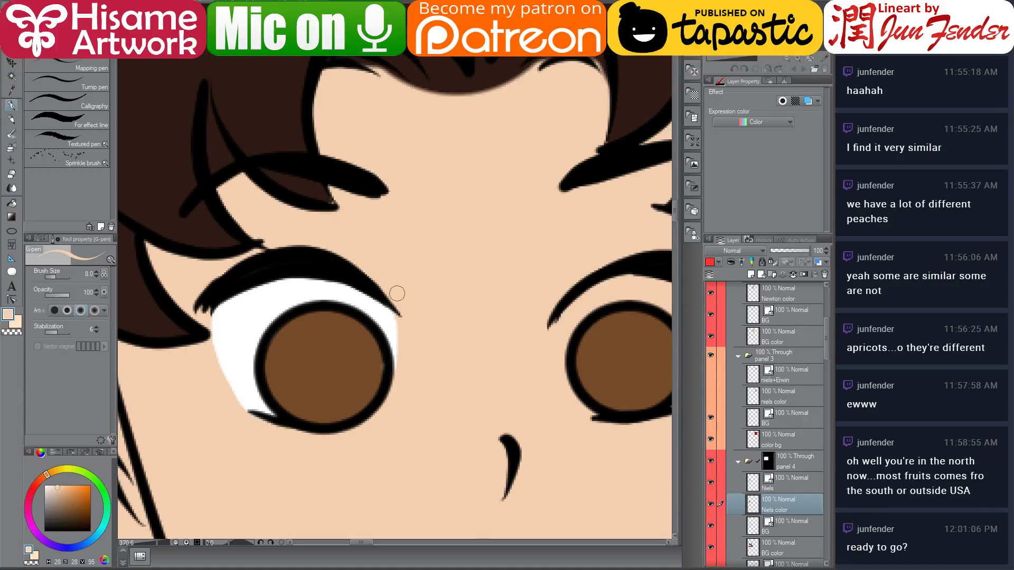
left_click(333, 285, "alt")
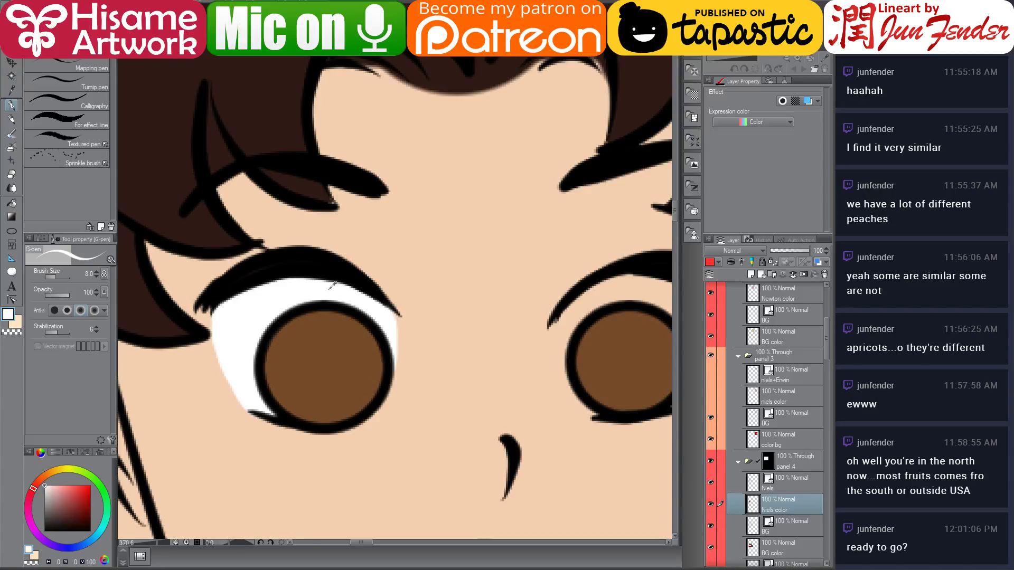
Paint the nose side of the boy's other eye with the sampled white at brush size 12
left_click_drag(519, 311, 398, 258)
left_click(243, 182, "alt")
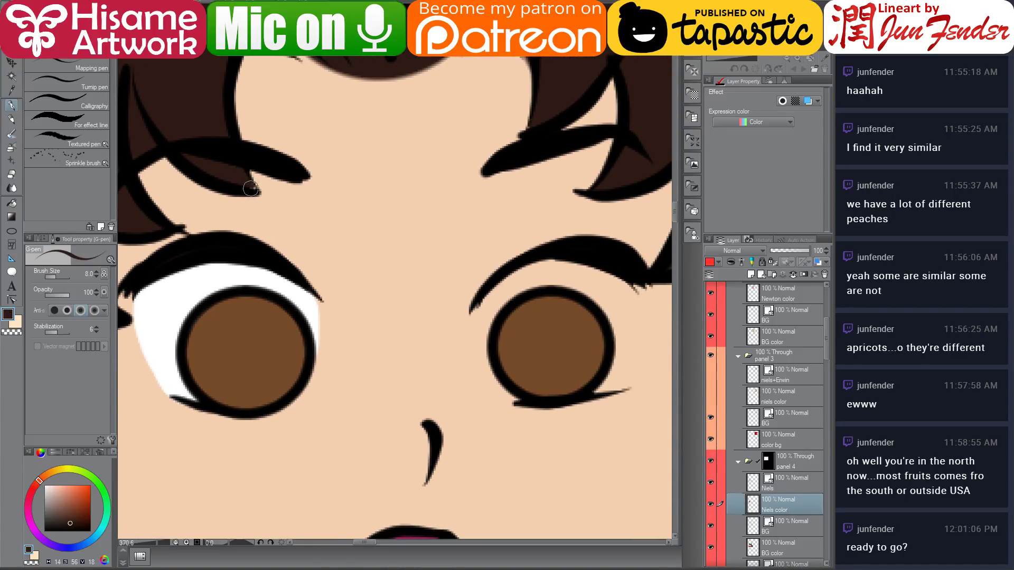
left_click(13, 201)
left_click(173, 296, "alt")
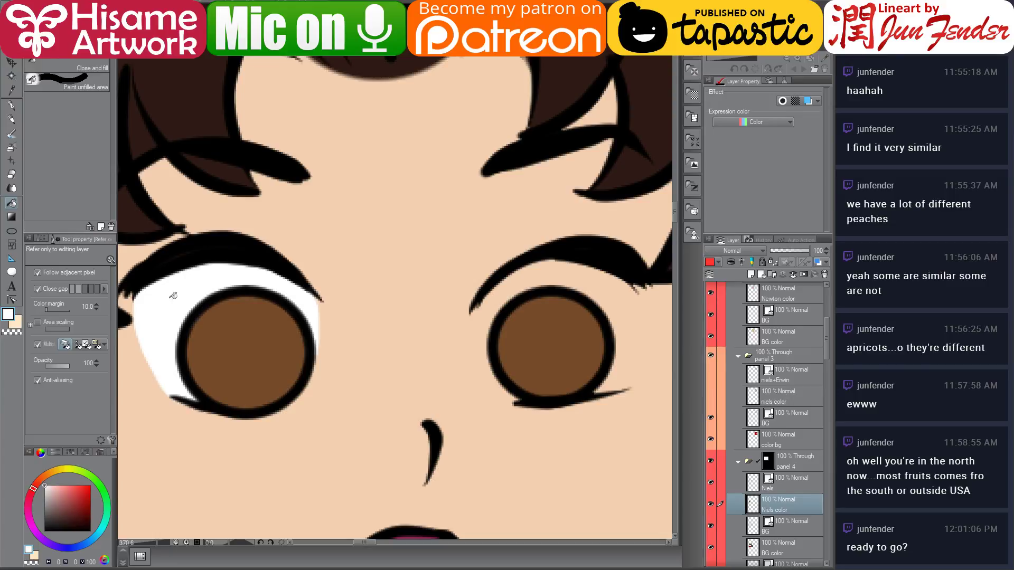
left_click(12, 105)
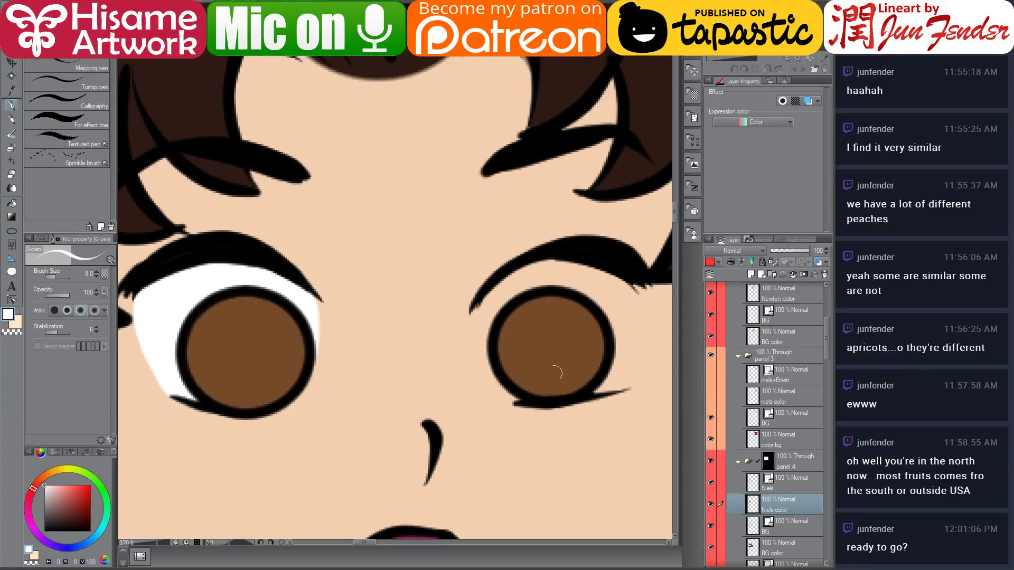
key("bracketright")
key("bracketright")
key("bracketright")
key("bracketleft")
mouse_move(516, 397)
left_mouse_down()
mouse_move(489, 338)
mouse_move(507, 283)
mouse_move(539, 264)
mouse_move(487, 324)
mouse_move(515, 377)
mouse_move(480, 389)
left_mouse_up()
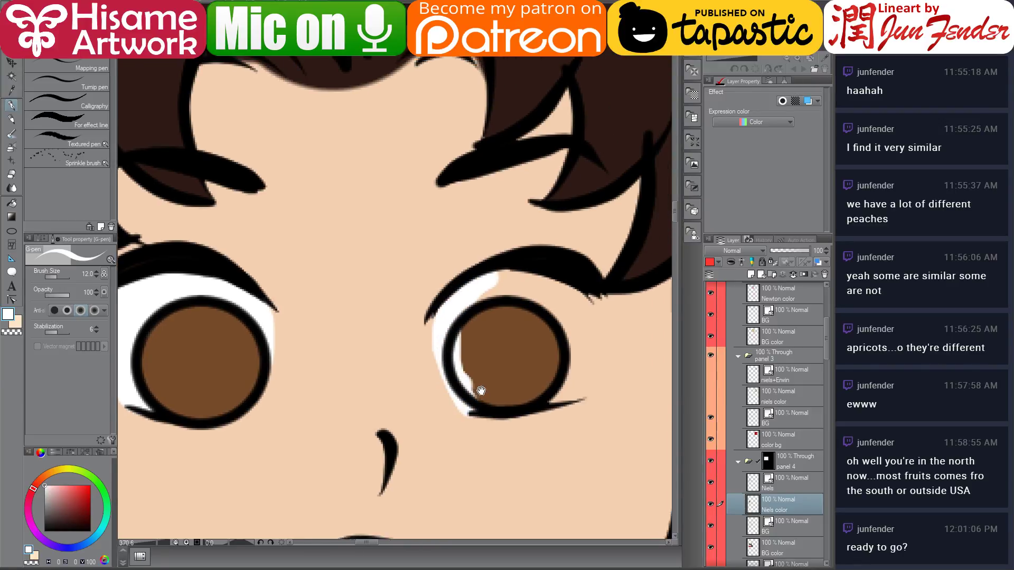
Complete the white around the second eye and repaint its iris with the sampled brown at brush size 30
key("bracketright")
key("bracketright")
mouse_move(487, 290)
left_mouse_down()
mouse_move(532, 300)
mouse_move(549, 315)
mouse_move(558, 358)
mouse_move(537, 384)
mouse_move(557, 369)
mouse_move(553, 306)
left_mouse_up()
left_click(478, 340, "alt")
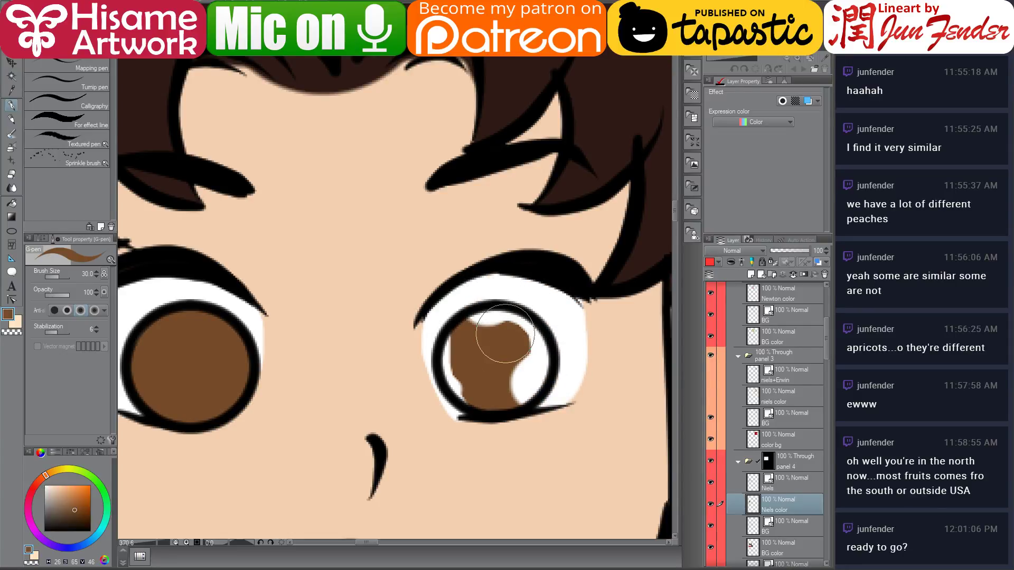
mouse_move(480, 339)
left_mouse_down()
mouse_move(466, 356)
mouse_move(471, 385)
mouse_move(506, 384)
mouse_move(518, 364)
mouse_move(513, 335)
mouse_move(527, 362)
mouse_move(513, 383)
mouse_move(494, 373)
left_mouse_up()
Select the "Niels color" layer of panel 6, where the boy holds his hands on his head
scroll(547, 380, "down", 8)
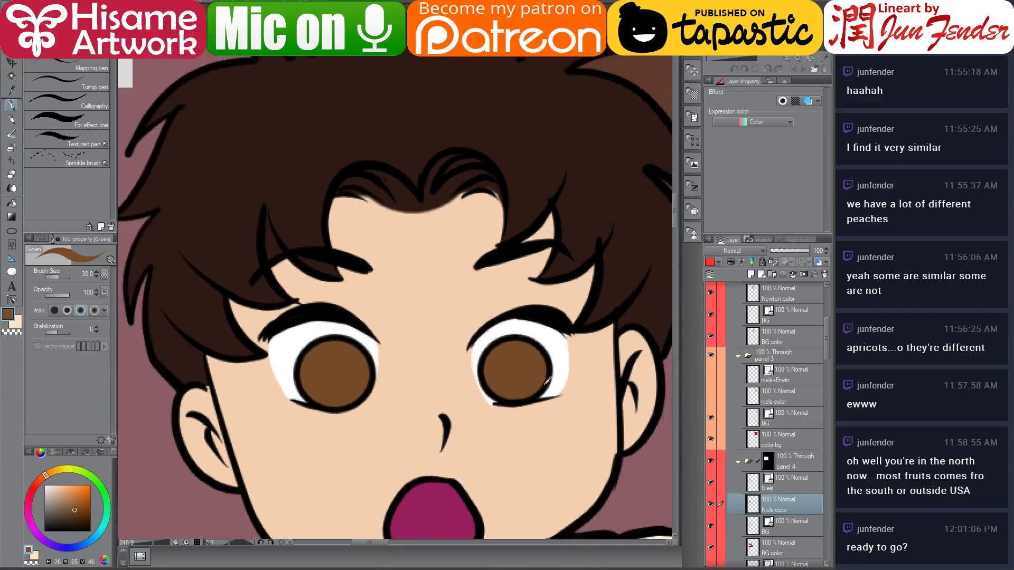
left_click_drag(567, 428, 529, 351)
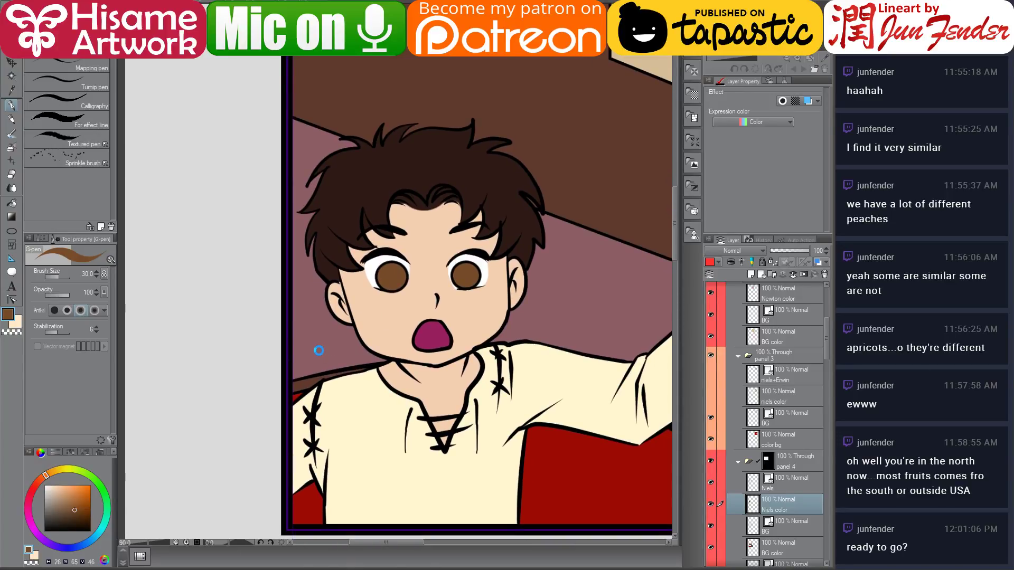
scroll(338, 352, "down", 4)
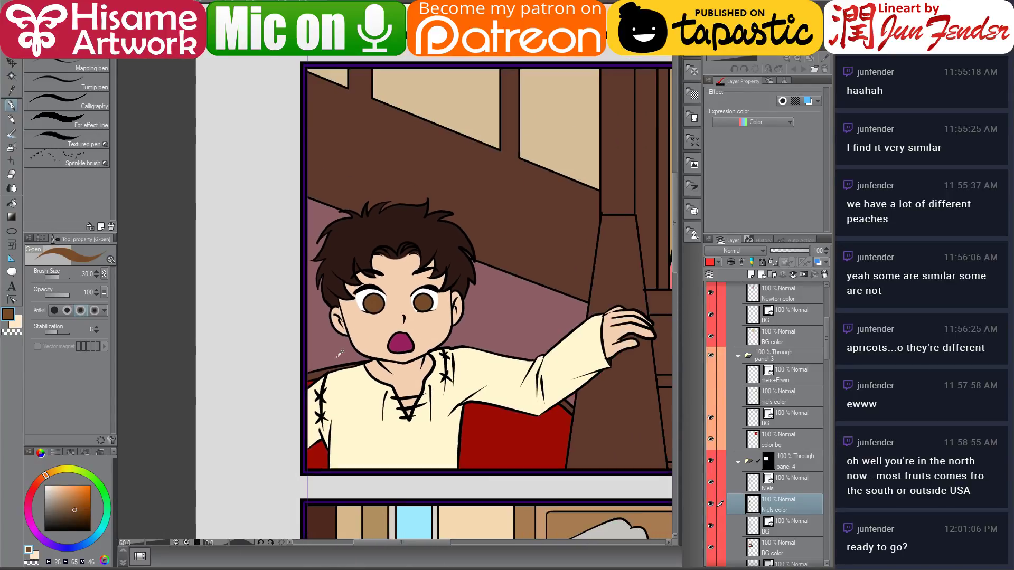
scroll(340, 353, "down", 2)
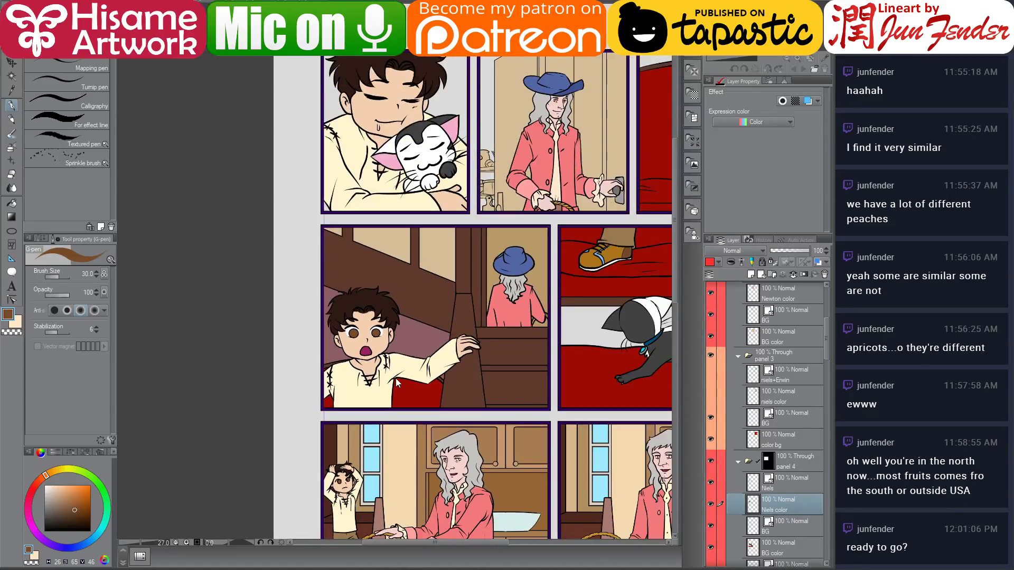
left_click_drag(403, 306, 313, 185)
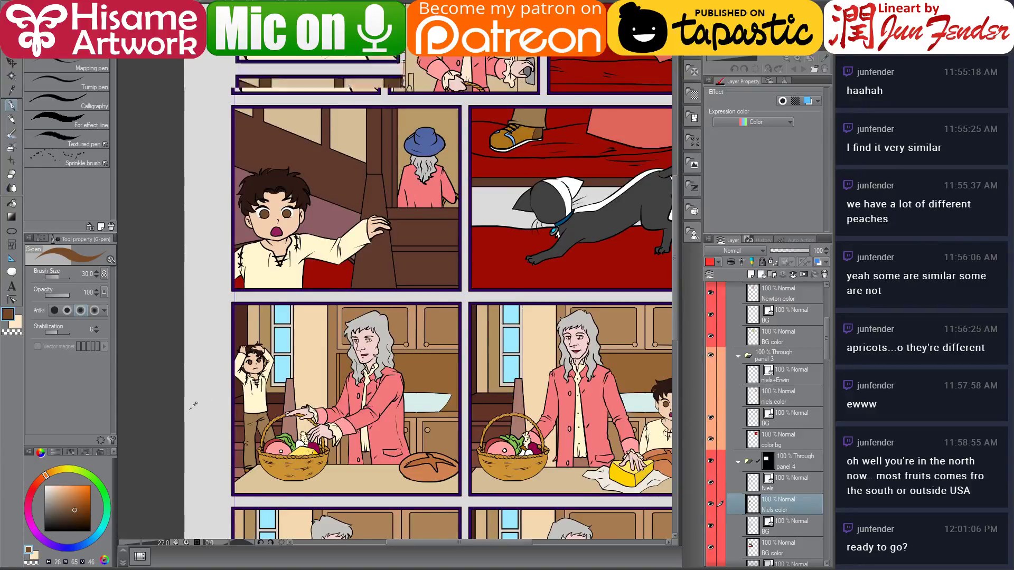
scroll(317, 361, "up", 5)
scroll(317, 362, "up", 1)
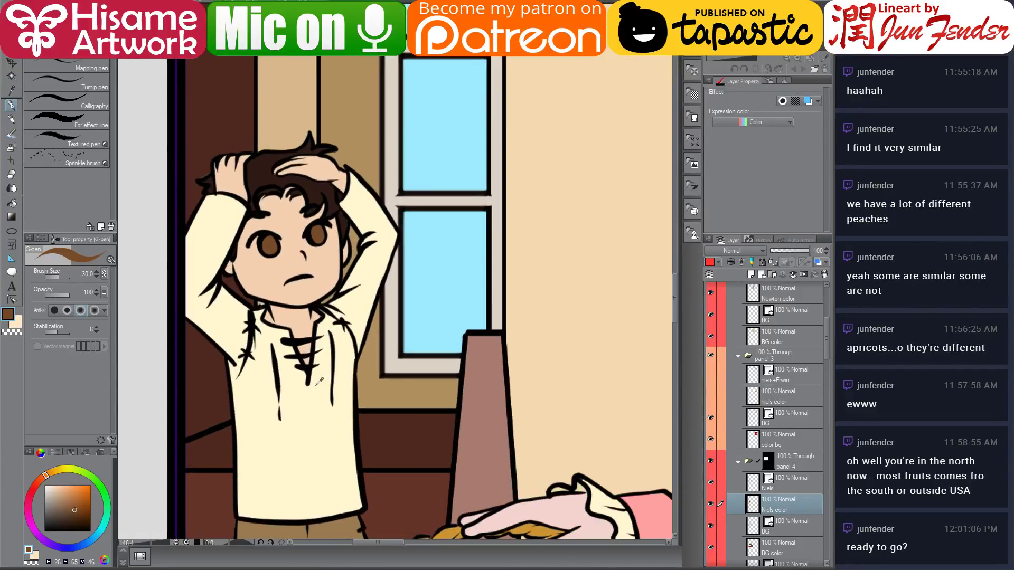
key("alt+v")
key("Escape")
key("r")
left_click(264, 241, "ctrl+shift")
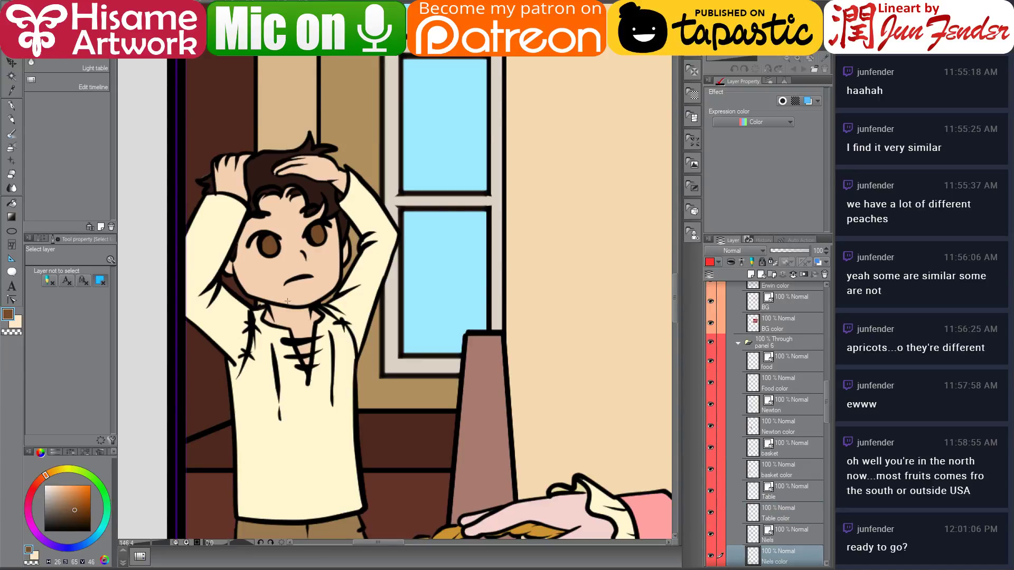
Paint the whites of both of the boy's eyes in panel 6 and restore the overpainted iris with the sampled brown
scroll(262, 241, "up", 2)
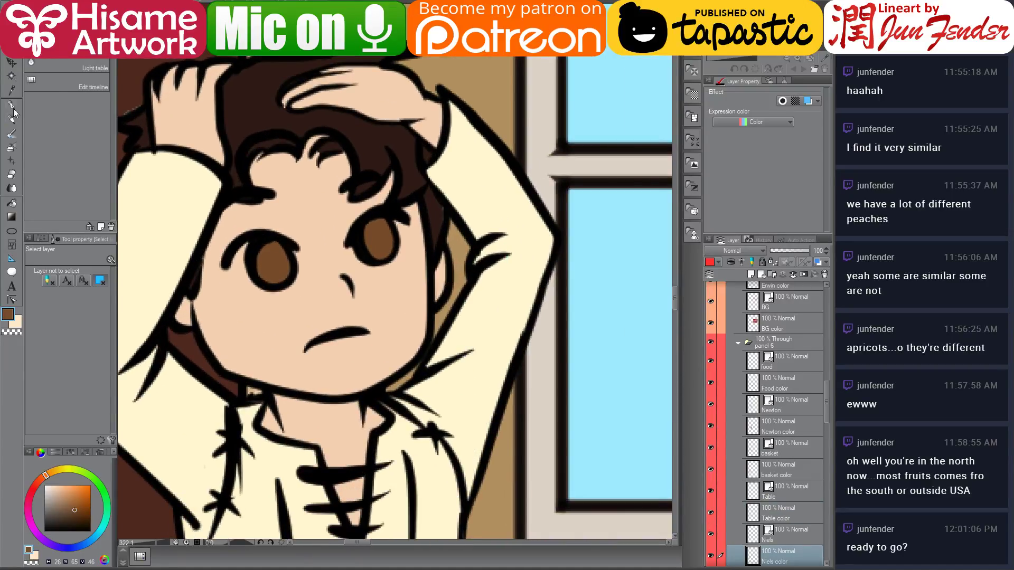
left_click(12, 106)
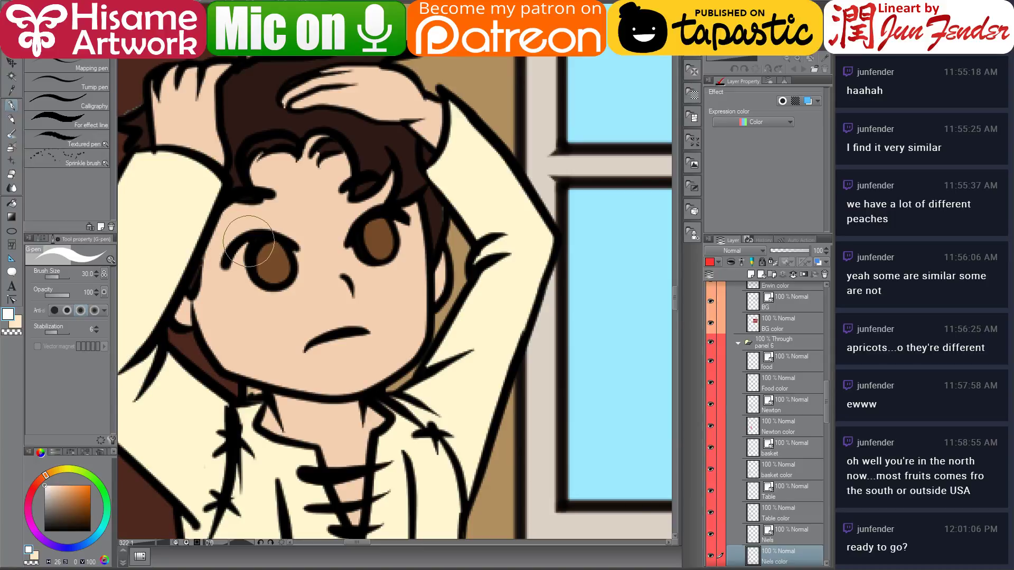
key("bracketleft")
key("bracketleft")
key("bracketleft")
key("bracketleft")
mouse_move(237, 256)
left_mouse_down()
mouse_move(247, 242)
mouse_move(231, 269)
mouse_move(247, 283)
mouse_move(279, 281)
left_mouse_up()
key("bracketleft")
left_click_drag(388, 219, 380, 262)
left_click(388, 251, "alt")
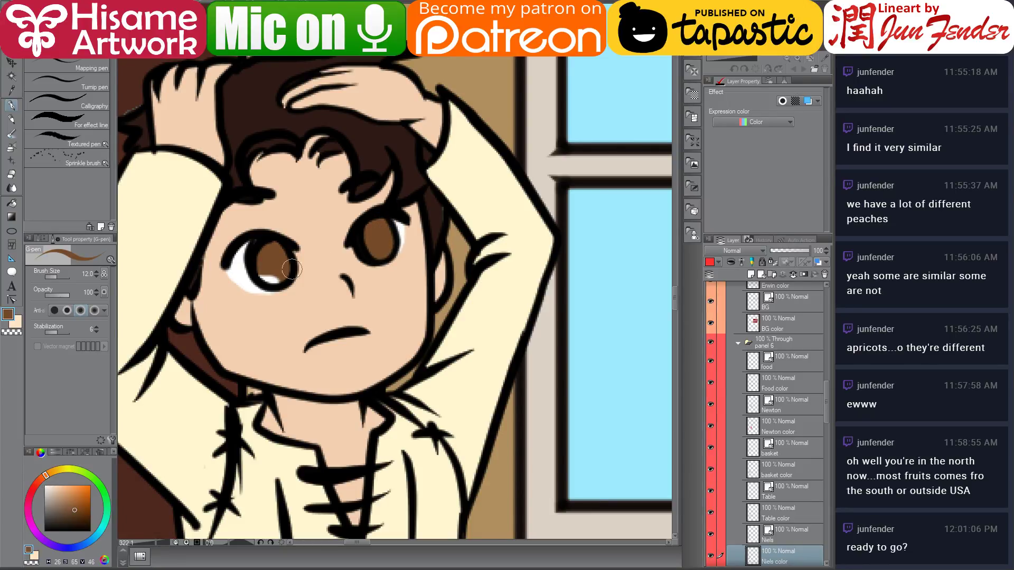
mouse_move(292, 270)
left_mouse_down()
mouse_move(261, 274)
mouse_move(290, 266)
left_mouse_up()
Select the "Newton color" layer of panel 6 for the grey-haired man
scroll(260, 262, "down", 10)
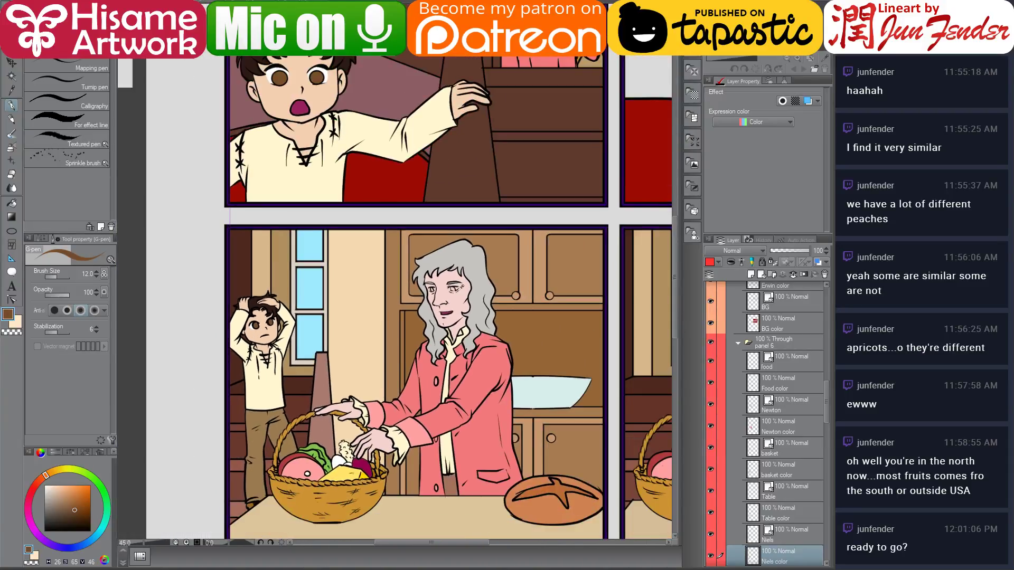
scroll(458, 289, "up", 5)
scroll(456, 301, "up", 2)
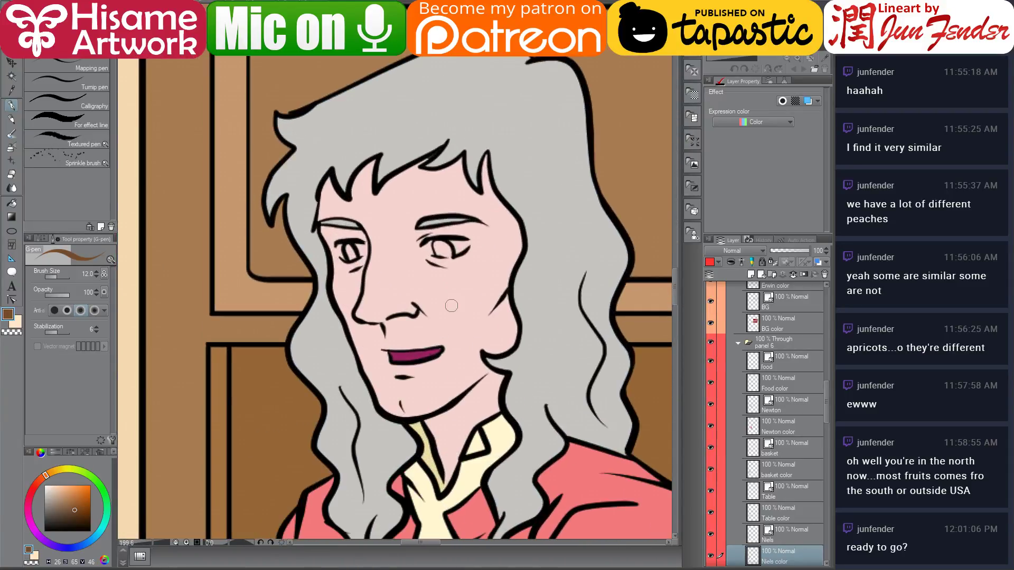
key("o")
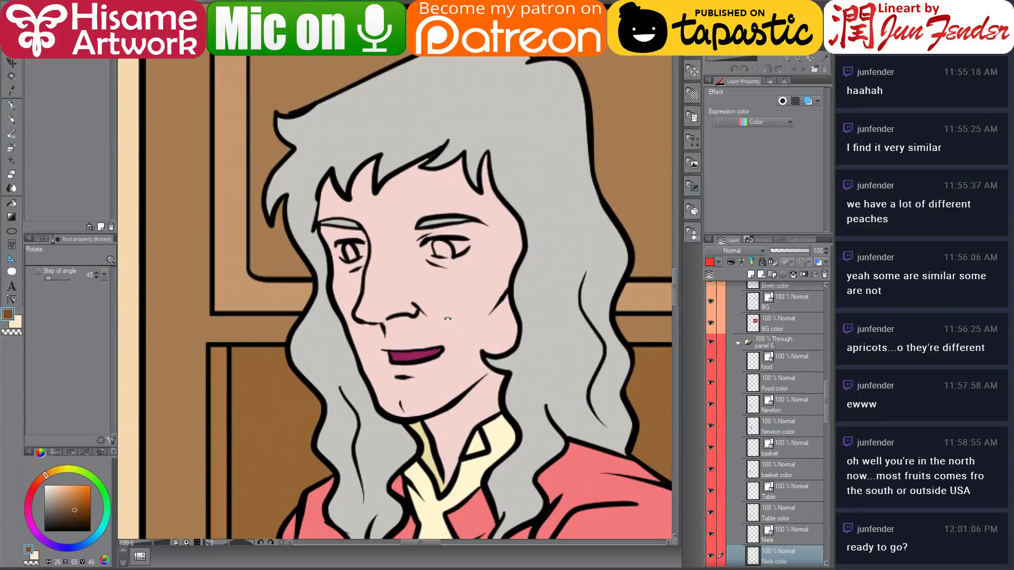
left_click(530, 304)
scroll(364, 292, "up", 1)
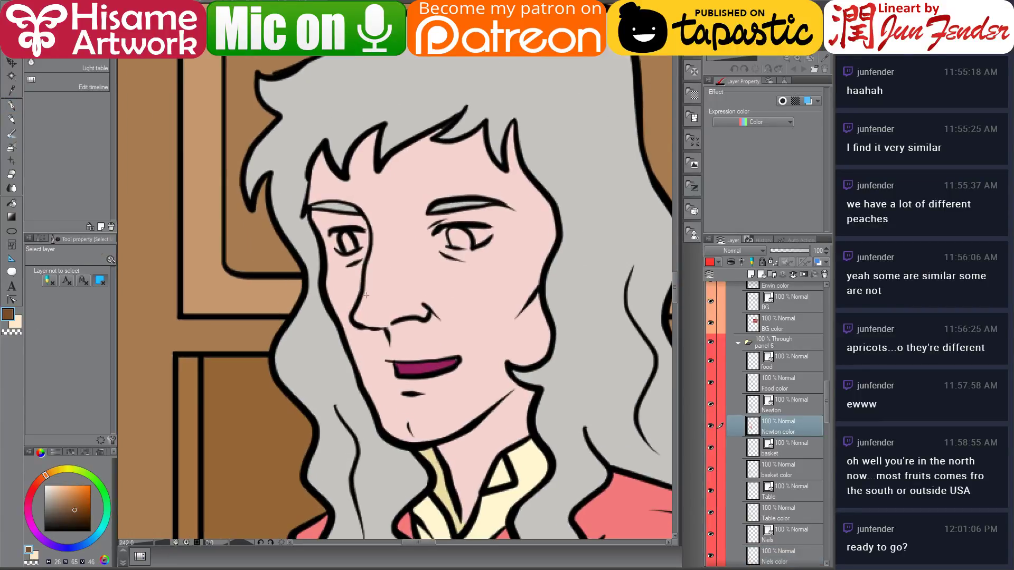
Paint the whites of both of the man's eyes in panel 6 with the G-pen at size 12
left_click(11, 105)
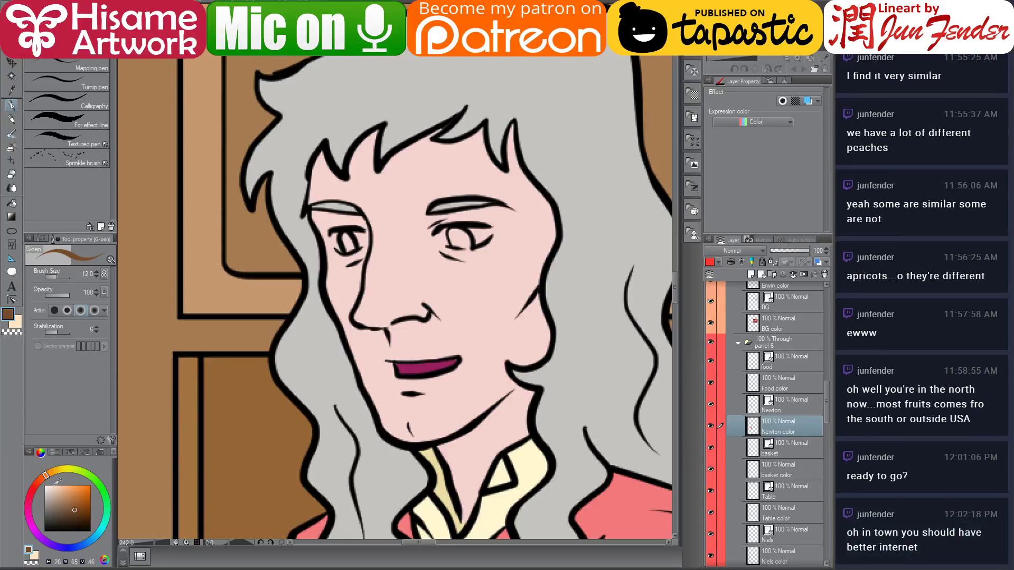
left_click(46, 485)
left_click_drag(437, 235, 485, 232)
mouse_move(354, 222)
left_mouse_down()
mouse_move(337, 244)
mouse_move(359, 239)
left_mouse_up()
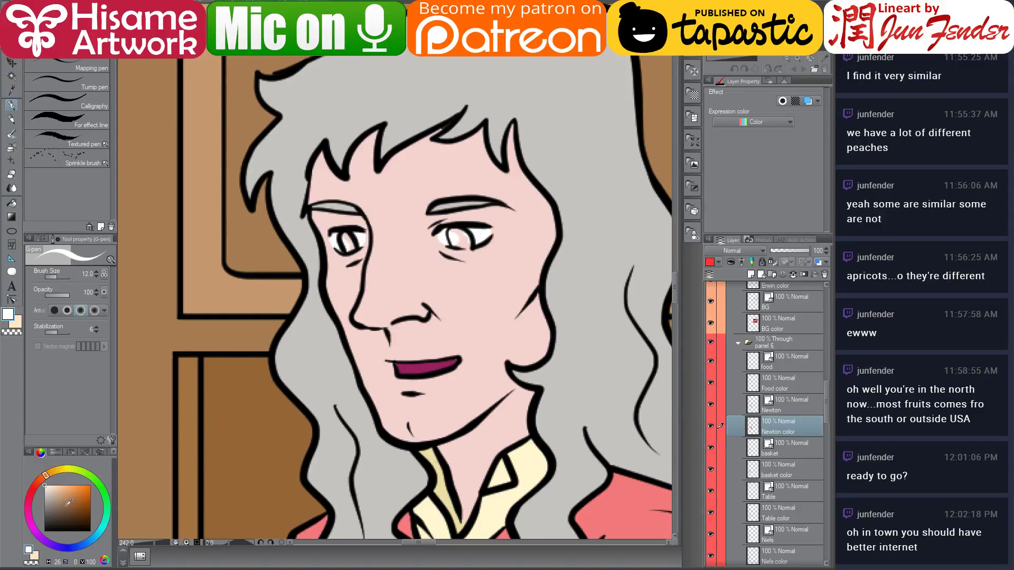
Choose a dark brown (H 18, S 43, V 38) and paint the irises of both of the man's eyes
left_click(63, 509)
left_click(40, 482)
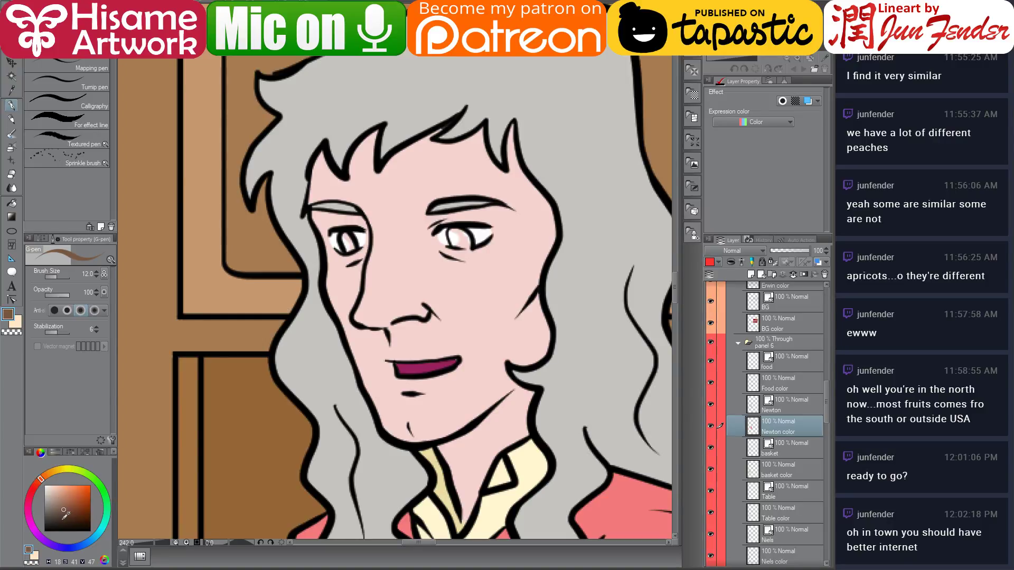
left_click(64, 514)
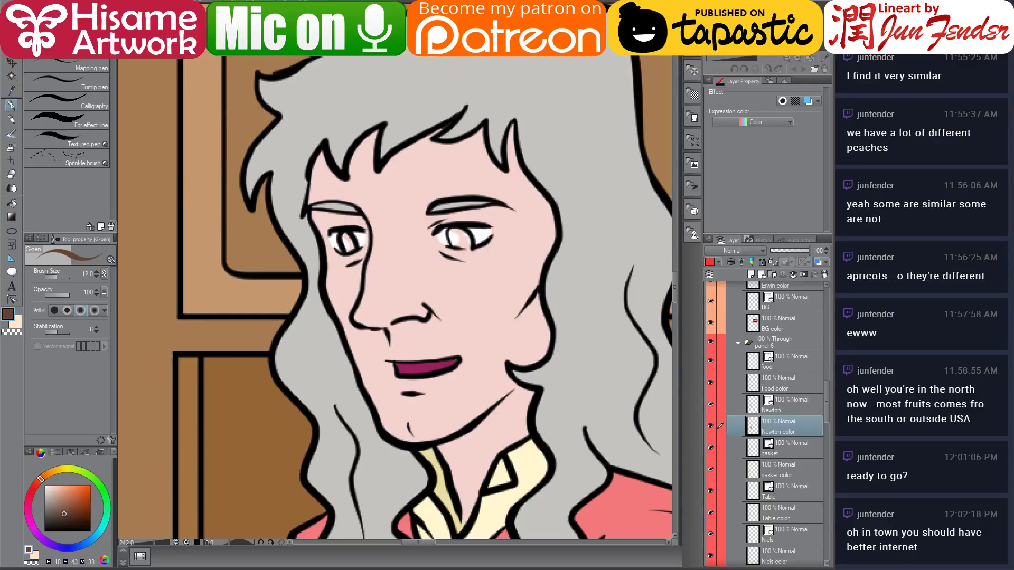
left_click(11, 204)
left_click(11, 106)
left_click_drag(346, 238, 350, 252)
left_click_drag(455, 239, 465, 242)
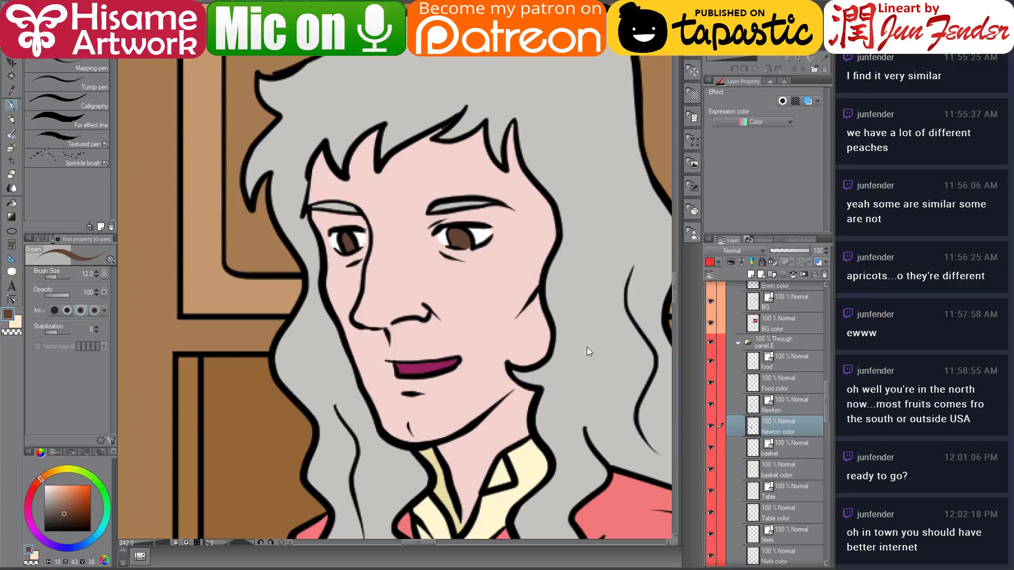
Touch up the corner of the man's mouth with the sampled magenta, reducing the pen to size 8
left_click(427, 364, "alt")
key("bracketleft")
key("bracketleft")
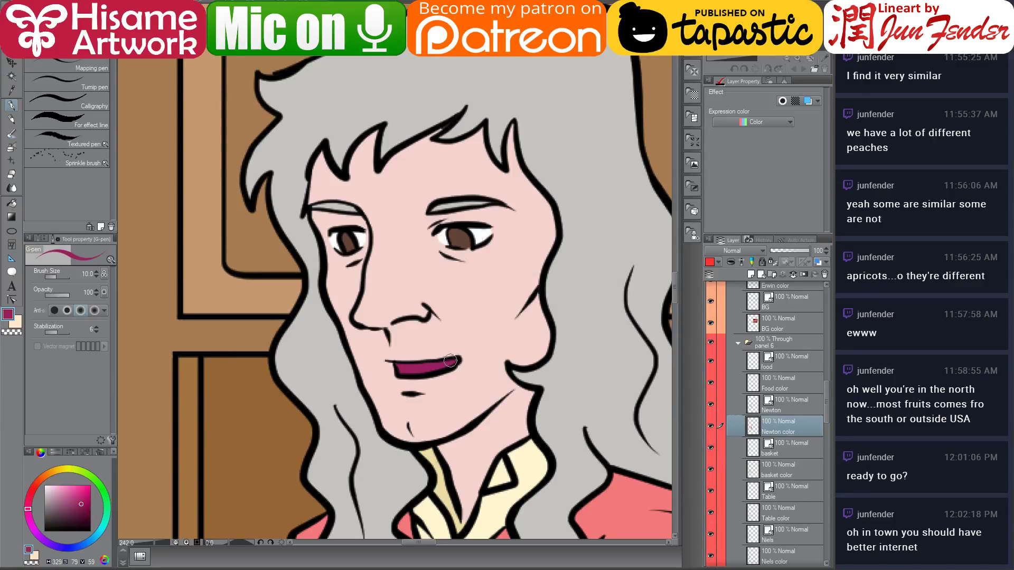
scroll(547, 363, "down", 10)
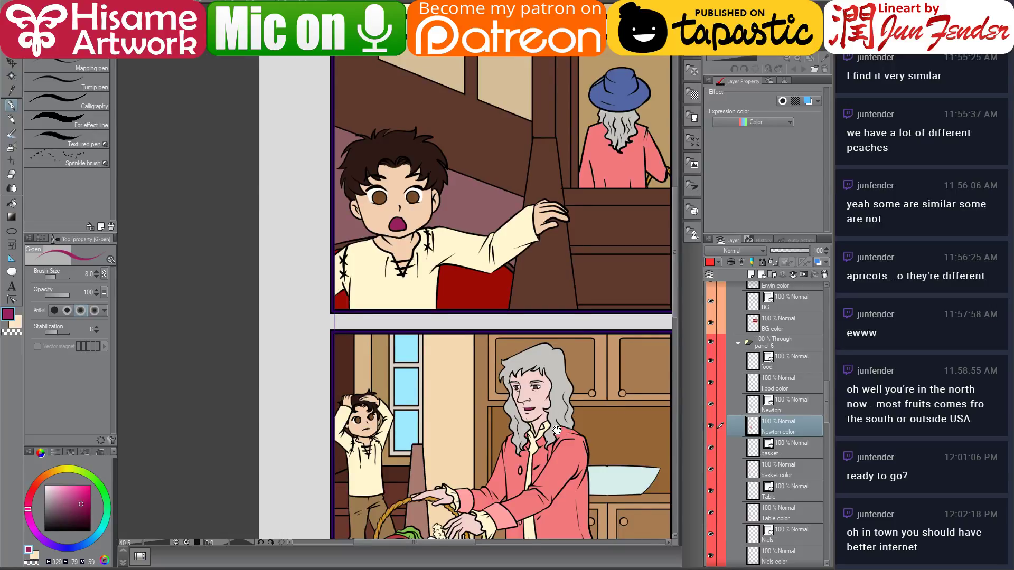
left_click_drag(557, 430, 350, 298)
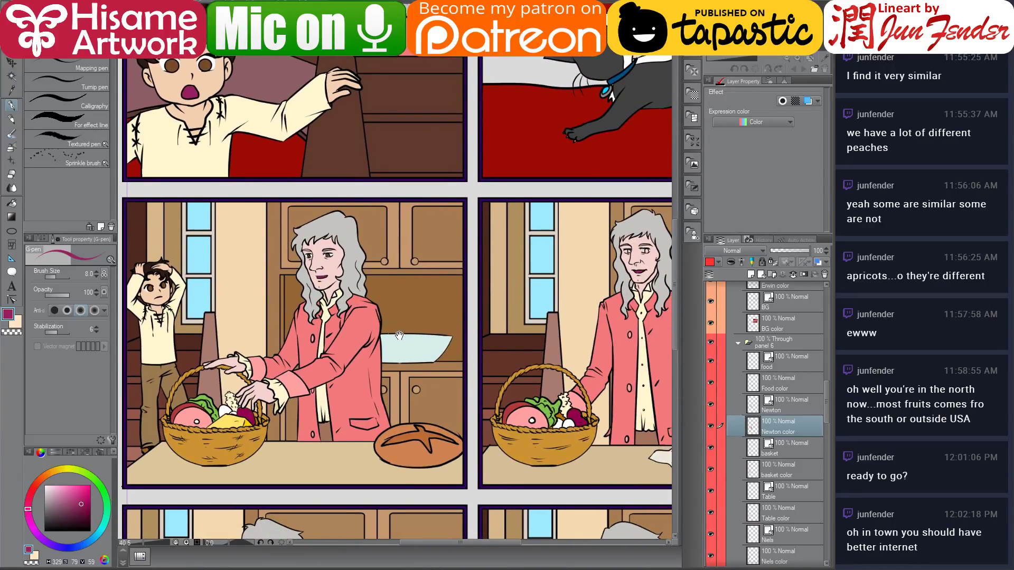
Select the "Newton color" layer in Folder 7 for the grey-haired man's face in the next panel
left_click_drag(391, 327, 354, 306)
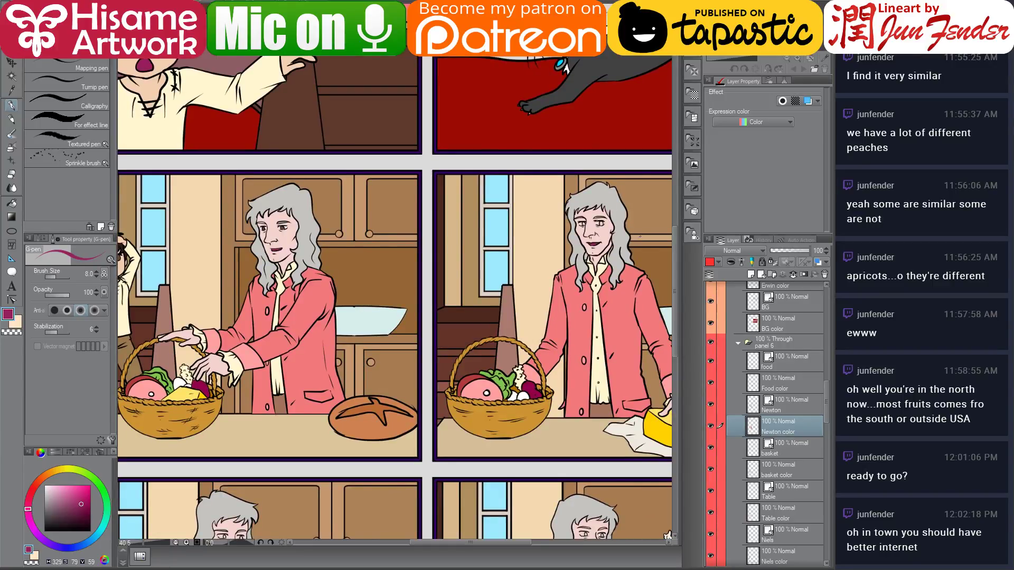
scroll(592, 232, "up", 8)
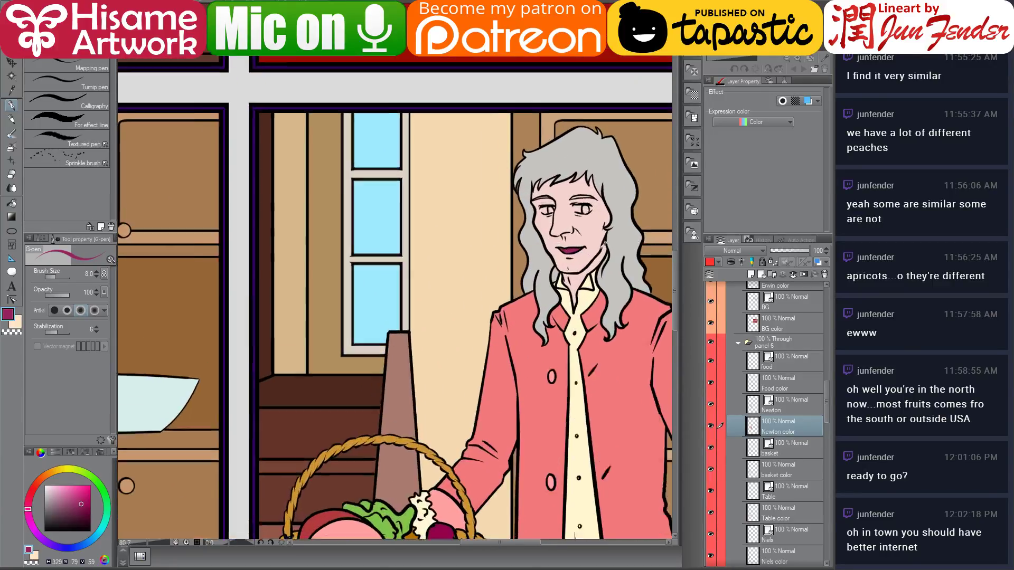
scroll(592, 232, "up", 1)
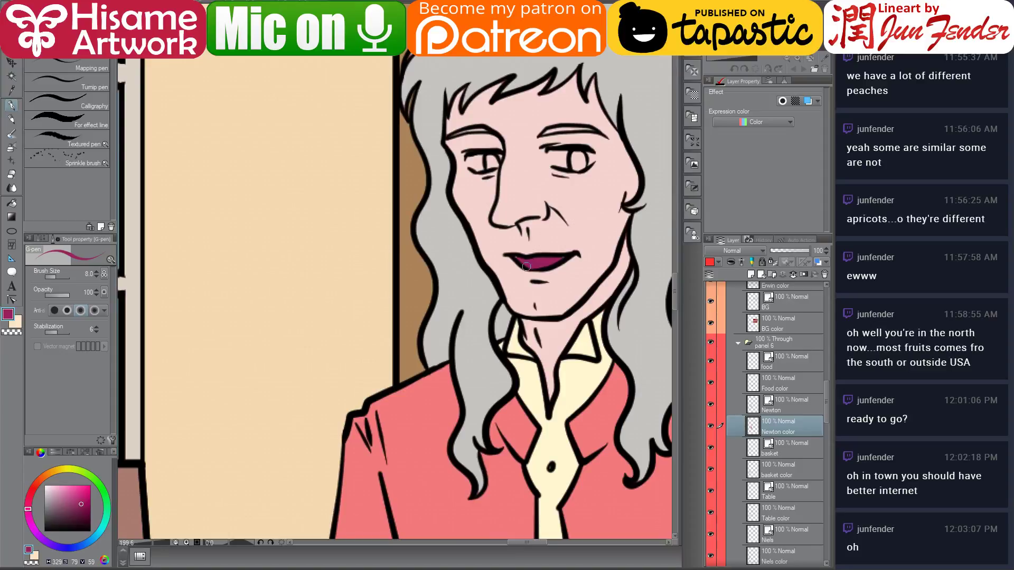
key("o")
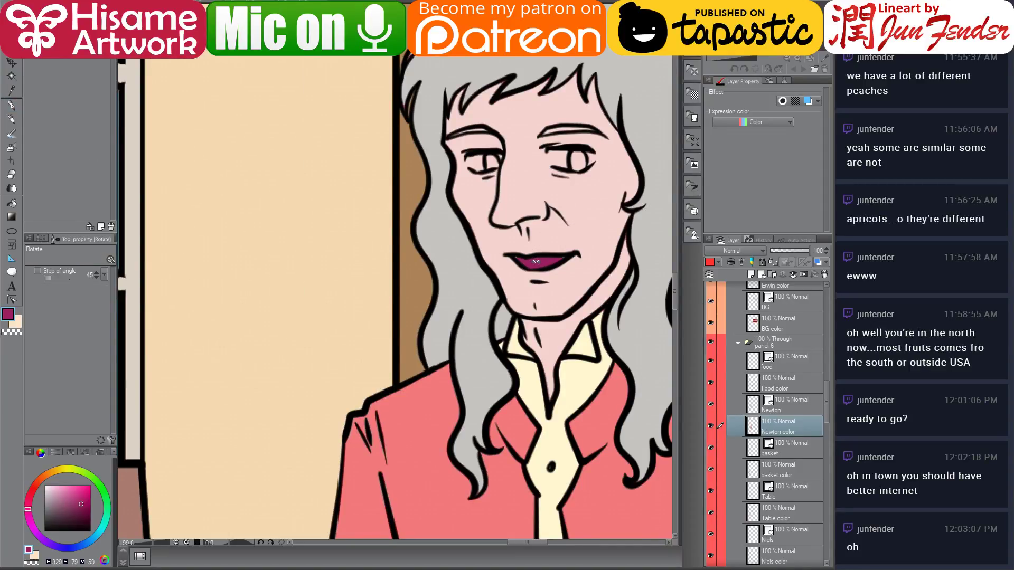
left_click(569, 240)
scroll(581, 177, "up", 6)
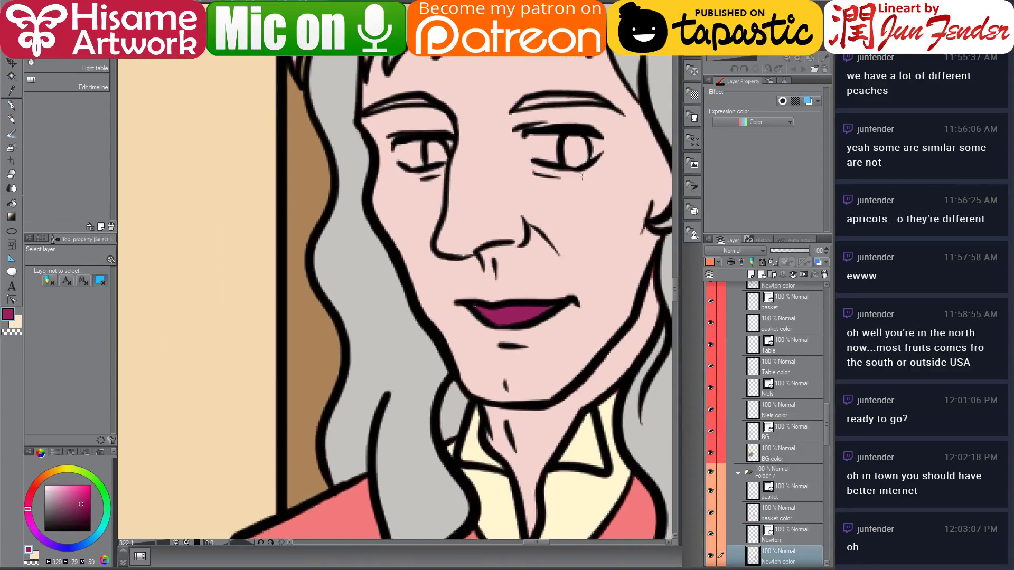
left_click_drag(584, 211, 543, 269)
Clean up the colour edges along the man's fringe with the G-pen, using sampled hair grey and skin pink and reducing the size to 6
key("p")
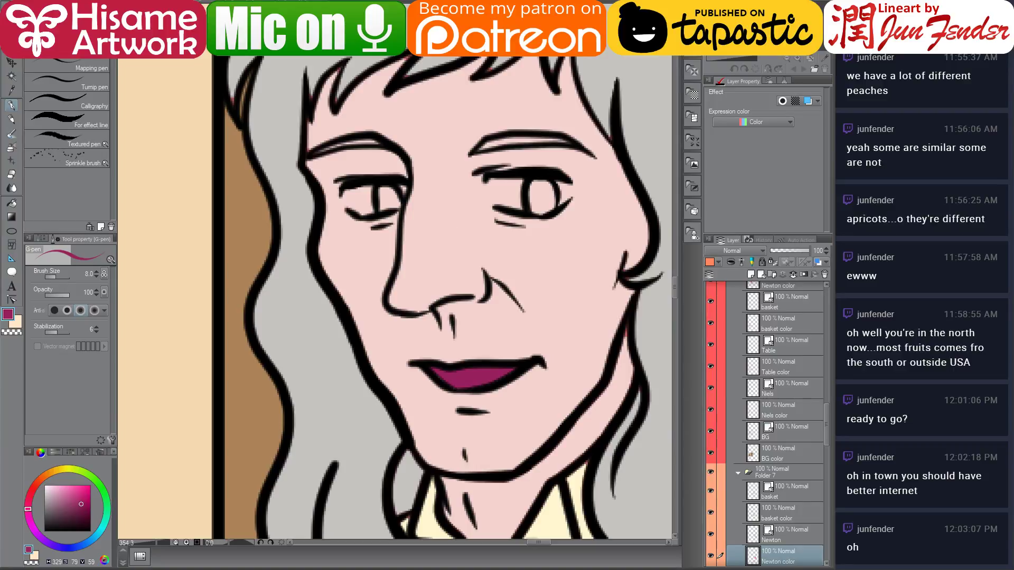
left_click_drag(421, 43, 440, 127)
left_click(343, 103, "alt")
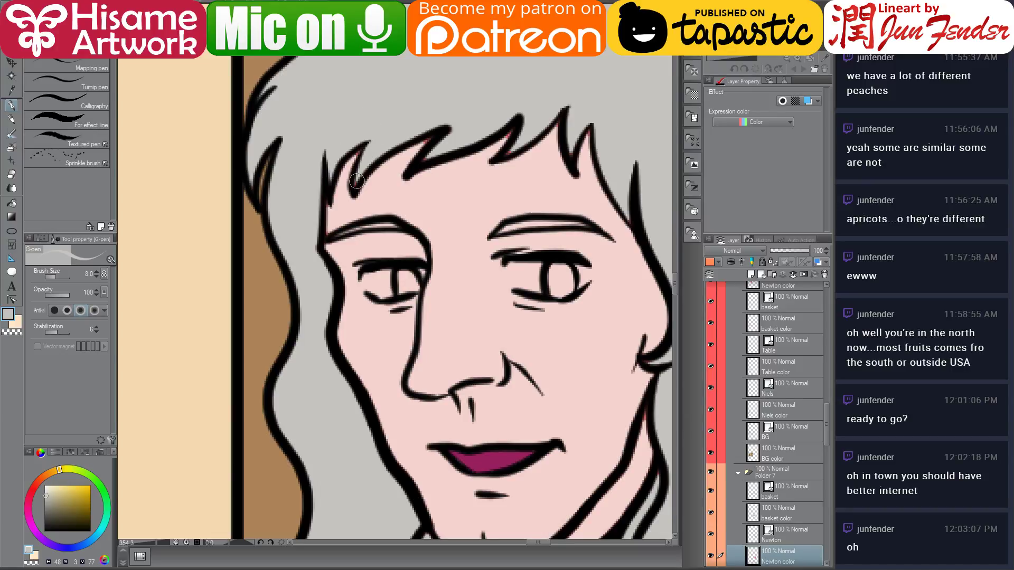
left_click(388, 171, "alt")
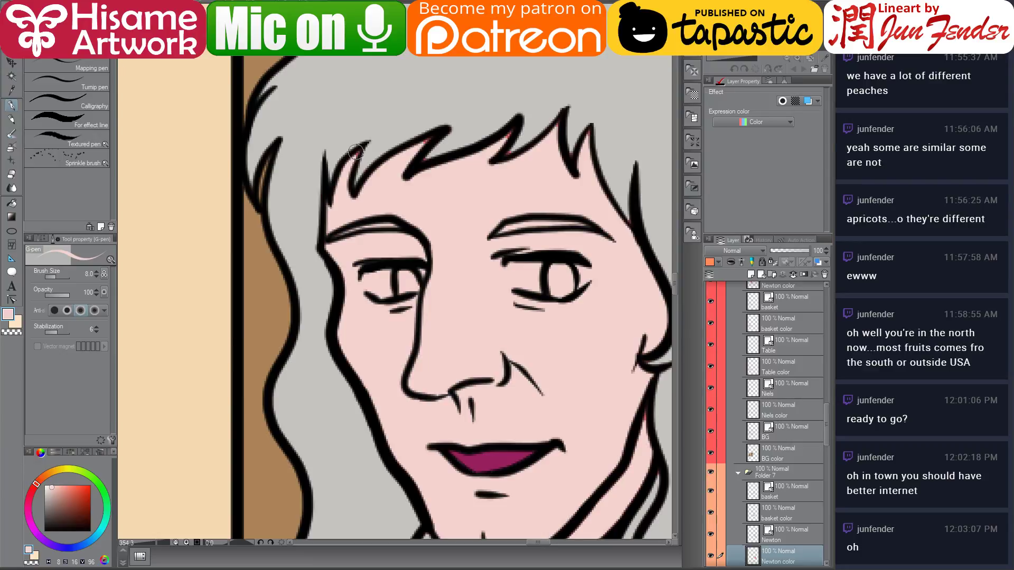
key("bracketleft")
key("bracketleft")
left_click(458, 142, "alt")
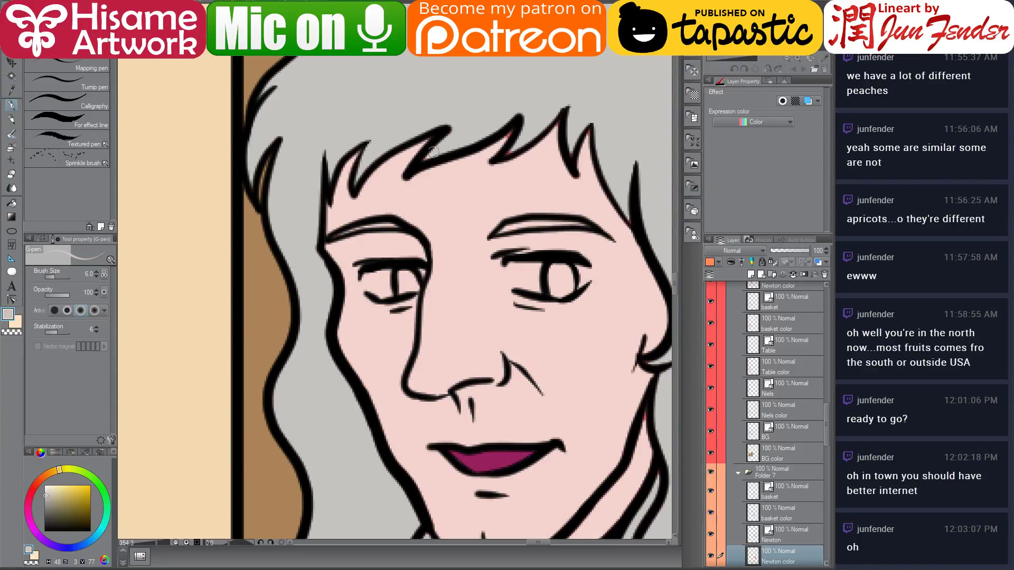
left_click(494, 149, "alt")
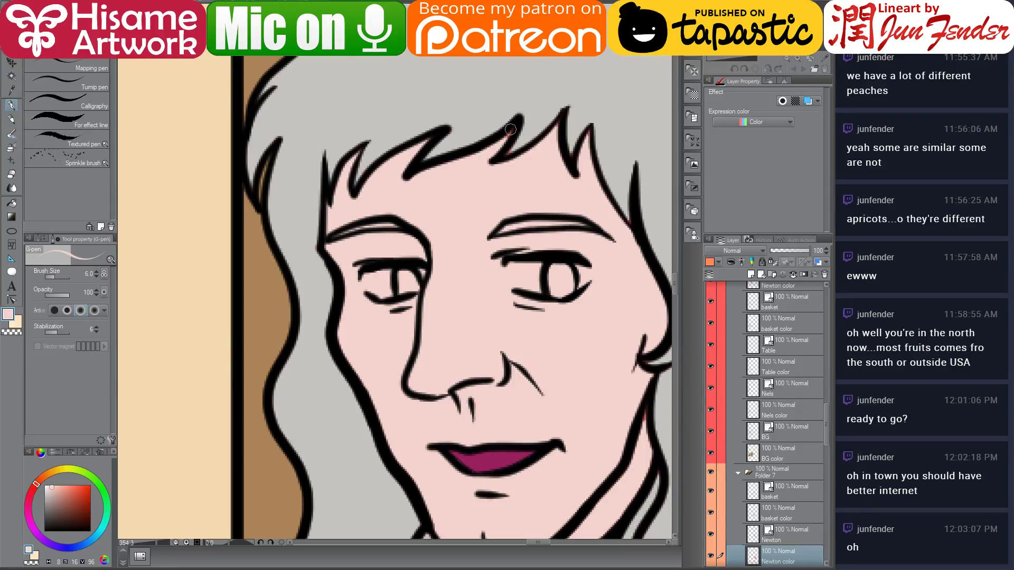
left_click(515, 140, "alt")
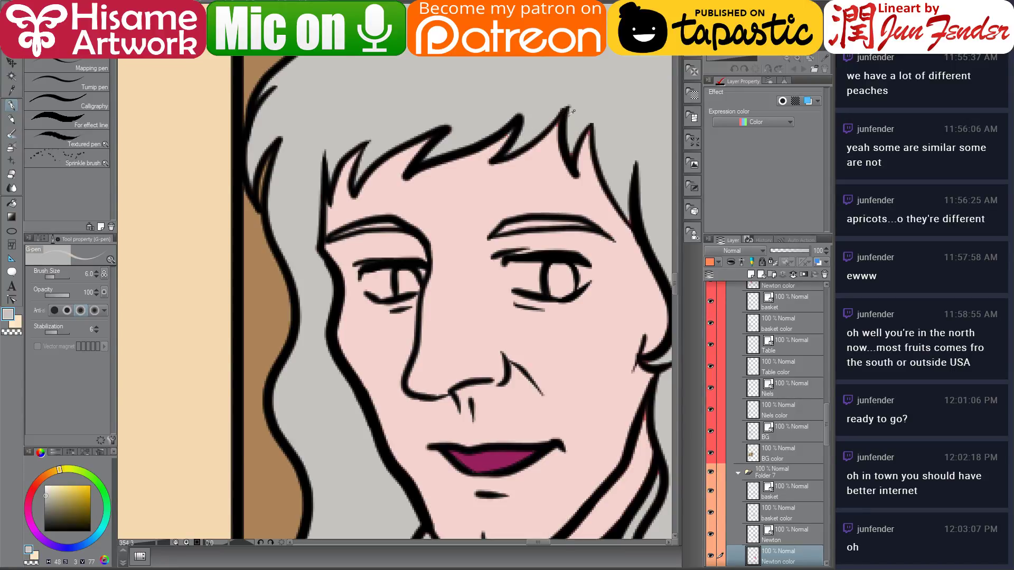
left_click(558, 124, "alt")
left_click(570, 137, "alt")
left_click(587, 139, "alt")
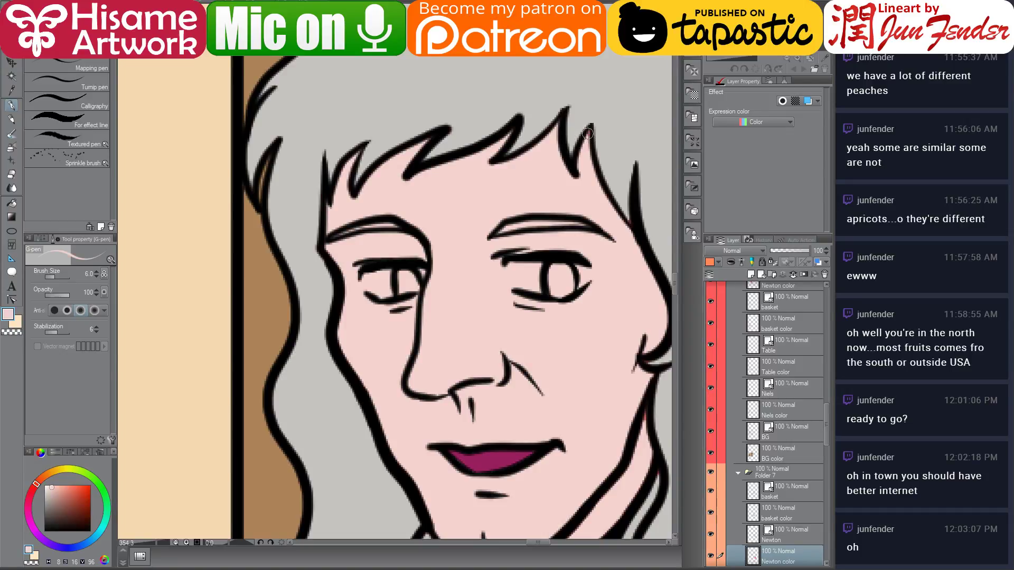
scroll(612, 172, "down", 1)
scroll(588, 359, "up", 1)
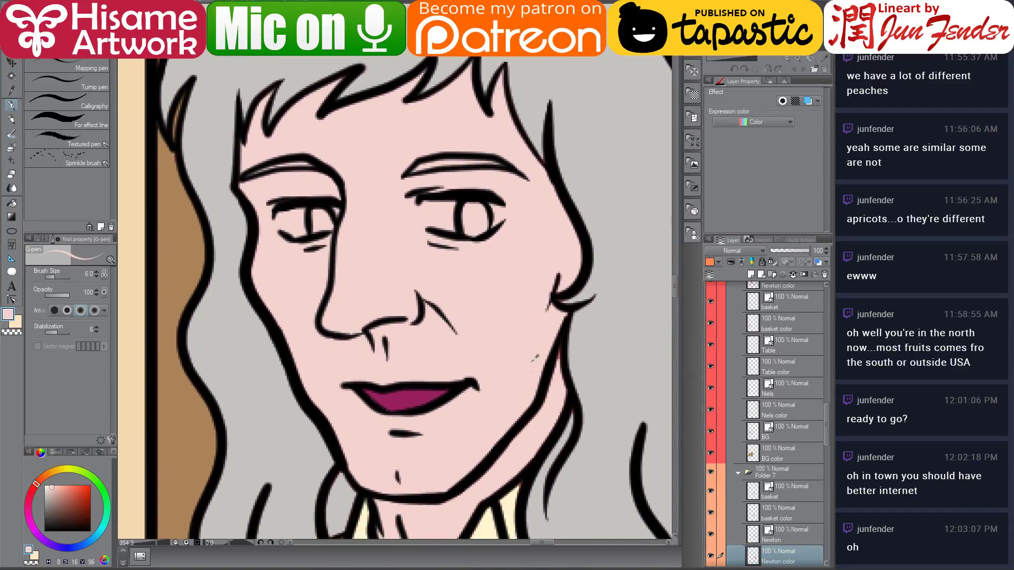
Choose a grey darker than the man's hair (V 62) and paint both of his eyebrows with the G-pen
key("bracketright")
key("bracketright")
key("bracketright")
key("bracketright")
key("bracketright")
key("bracketright")
key("bracketleft")
key("bracketleft")
left_click(244, 348, "alt")
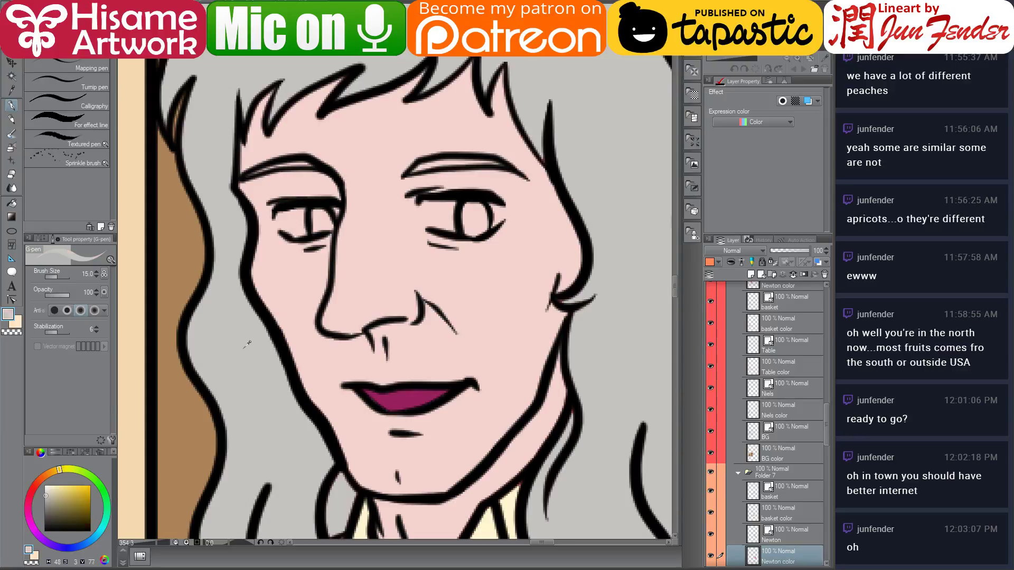
left_click(45, 500)
left_click(11, 204)
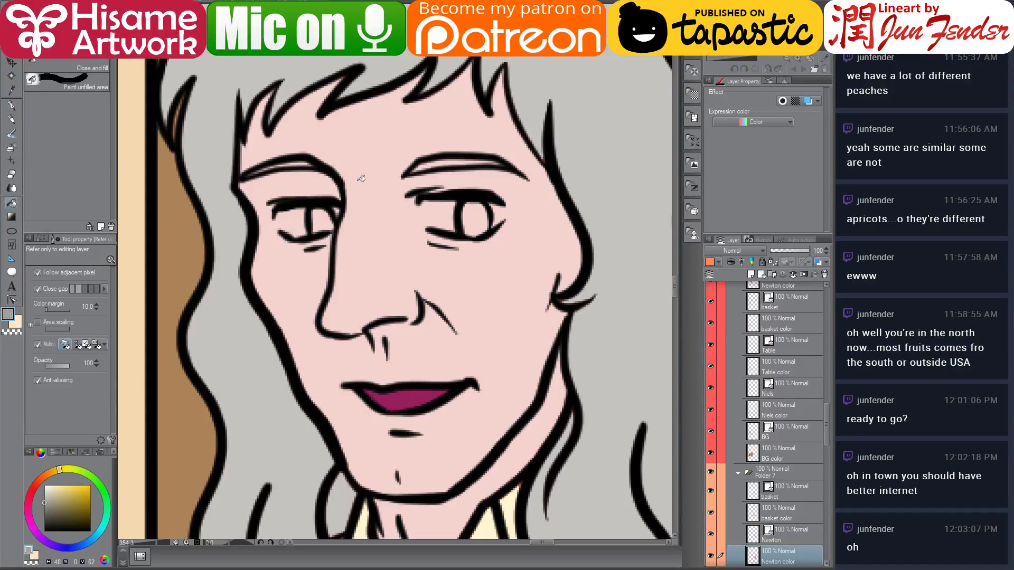
left_click(11, 105)
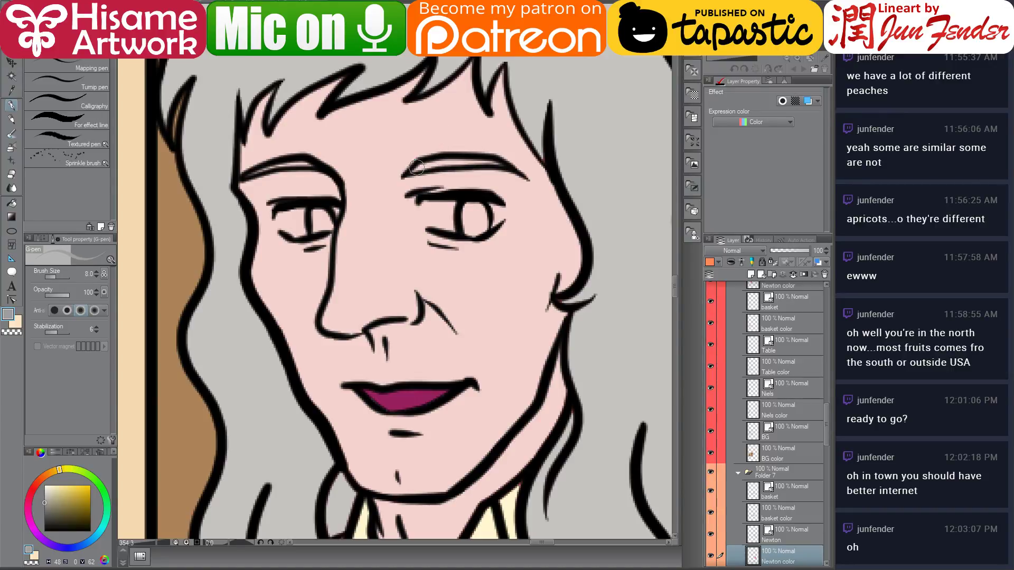
left_click_drag(415, 168, 493, 165)
mouse_move(284, 165)
left_mouse_down()
mouse_move(313, 166)
mouse_move(247, 176)
left_mouse_up()
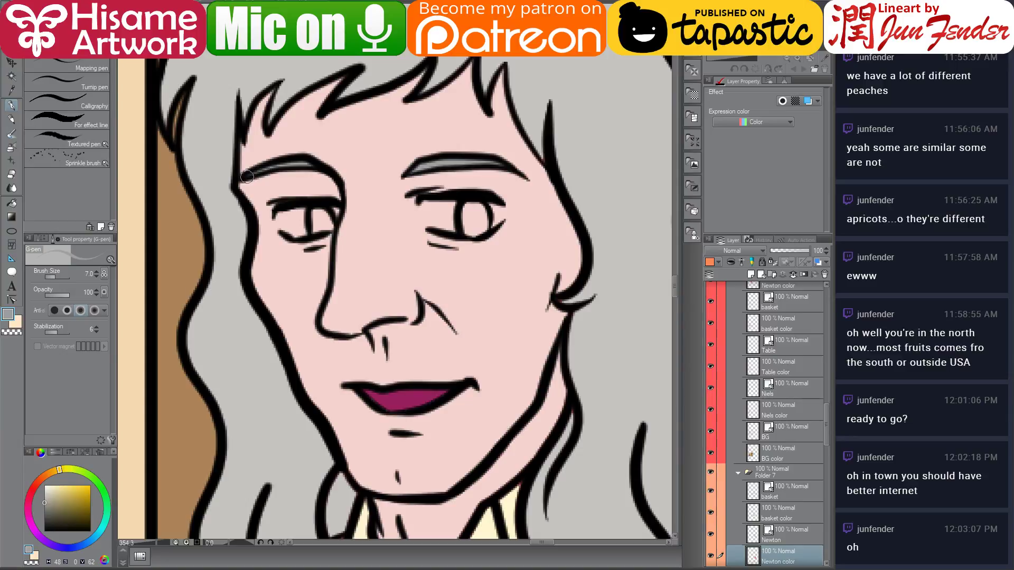
Choose pure white and paint the whites of both of the man's eyes with the G-pen at size 15
left_click(539, 136, "alt")
left_click(45, 485)
key("bracketright")
key("bracketright")
key("bracketright")
key("bracketright")
mouse_move(429, 205)
left_mouse_down()
mouse_move(459, 215)
mouse_move(452, 209)
mouse_move(461, 224)
mouse_move(475, 209)
left_mouse_up()
mouse_move(278, 214)
left_mouse_down()
mouse_move(309, 224)
mouse_move(336, 211)
mouse_move(327, 219)
left_mouse_up()
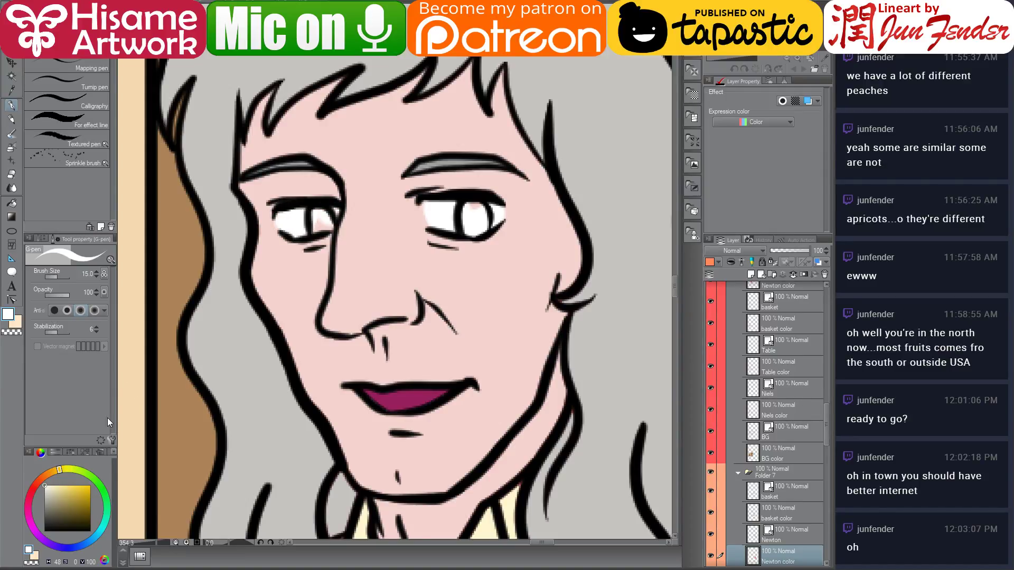
Choose a dark brown (H 12, S 52, V 39) and paint the irises of both of the man's eyes
left_click(37, 482)
left_click_drag(72, 511, 63, 508)
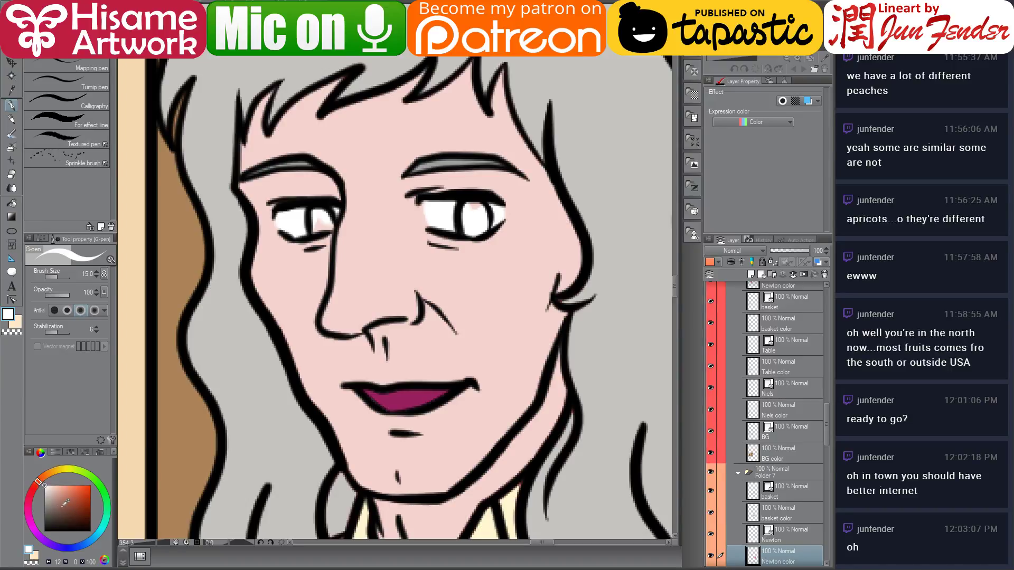
left_click_drag(316, 212, 319, 228)
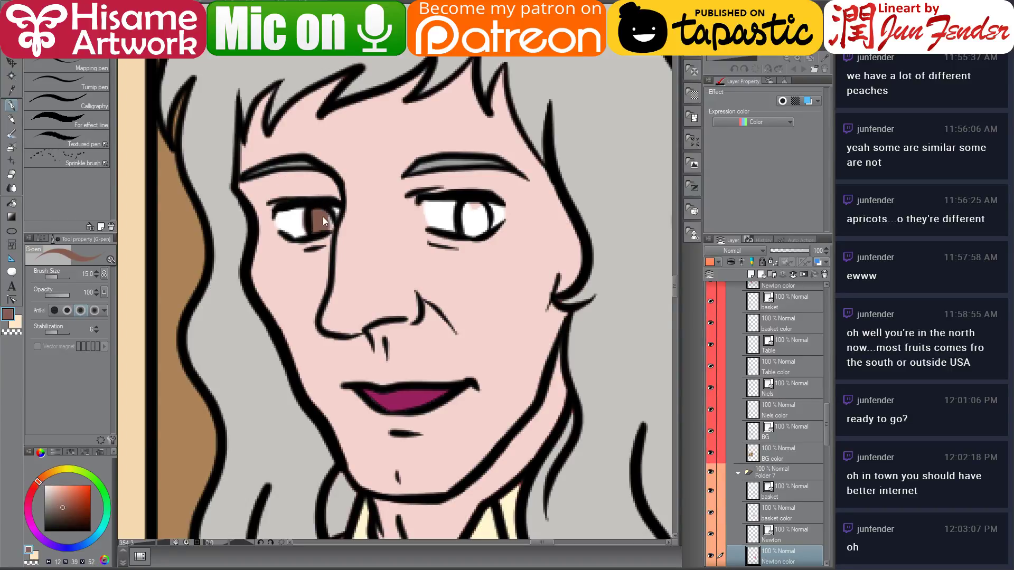
key("ctrl+z")
left_click(68, 513)
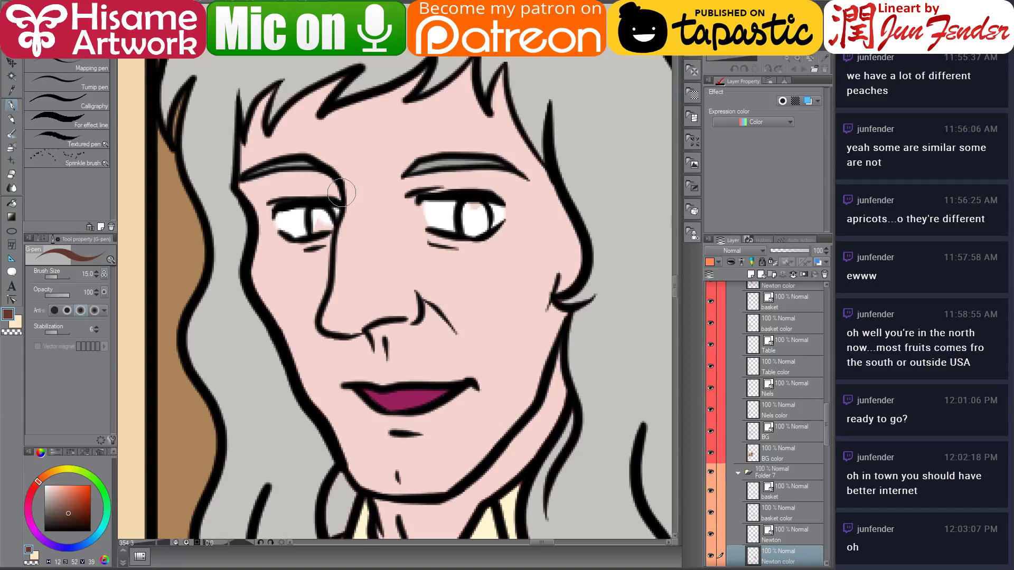
key("bracketleft")
key("bracketleft")
mouse_move(317, 208)
left_mouse_down()
mouse_move(317, 227)
mouse_move(327, 222)
mouse_move(317, 224)
mouse_move(325, 214)
mouse_move(315, 228)
mouse_move(325, 221)
left_mouse_up()
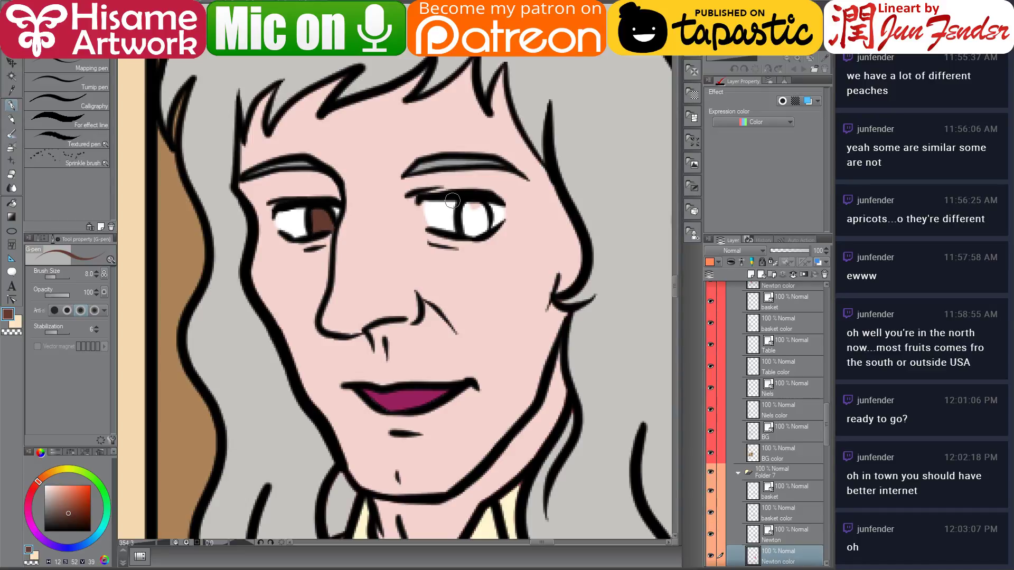
key("bracketright")
key("bracketright")
left_click_drag(474, 209, 478, 235)
key("bracketleft")
key("bracketleft")
key("bracketleft")
key("bracketleft")
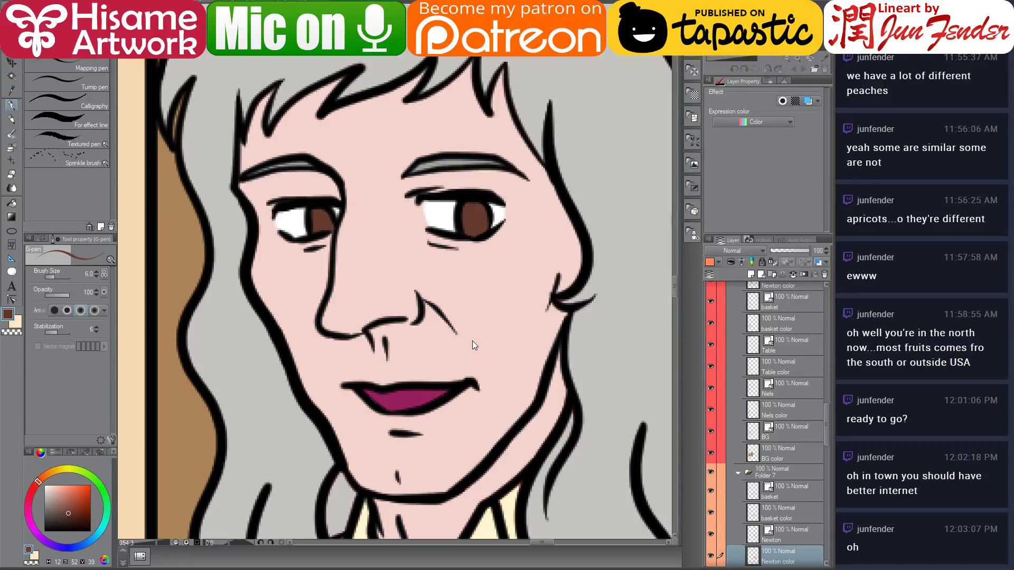
Touch up the ruffled shirt cuff around the man's hand on the cheese with sampled cream, raising the G-pen size to 8
scroll(470, 335, "down", 2)
scroll(476, 337, "down", 4)
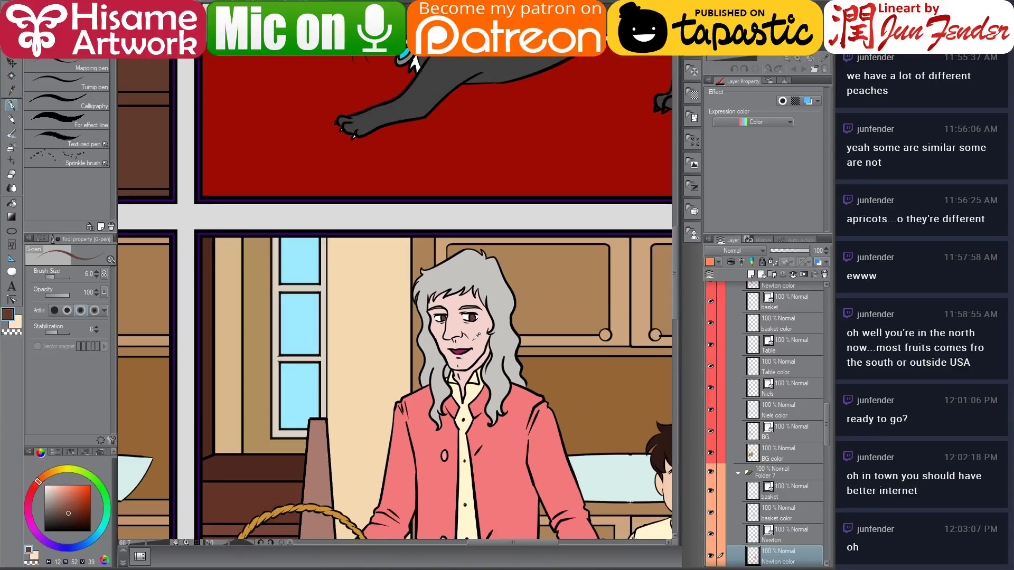
left_click_drag(513, 416, 462, 252)
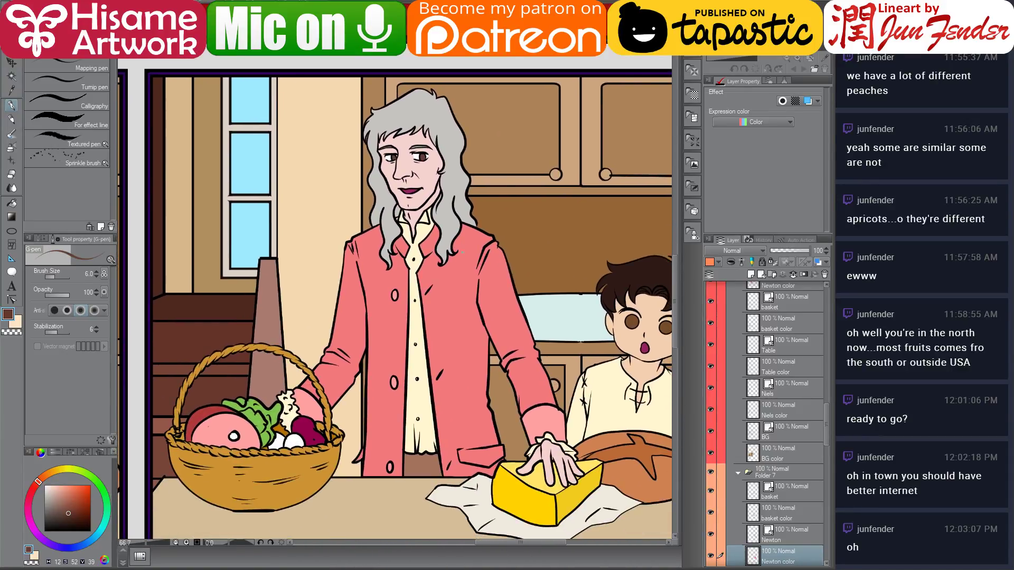
scroll(545, 430, "up", 4)
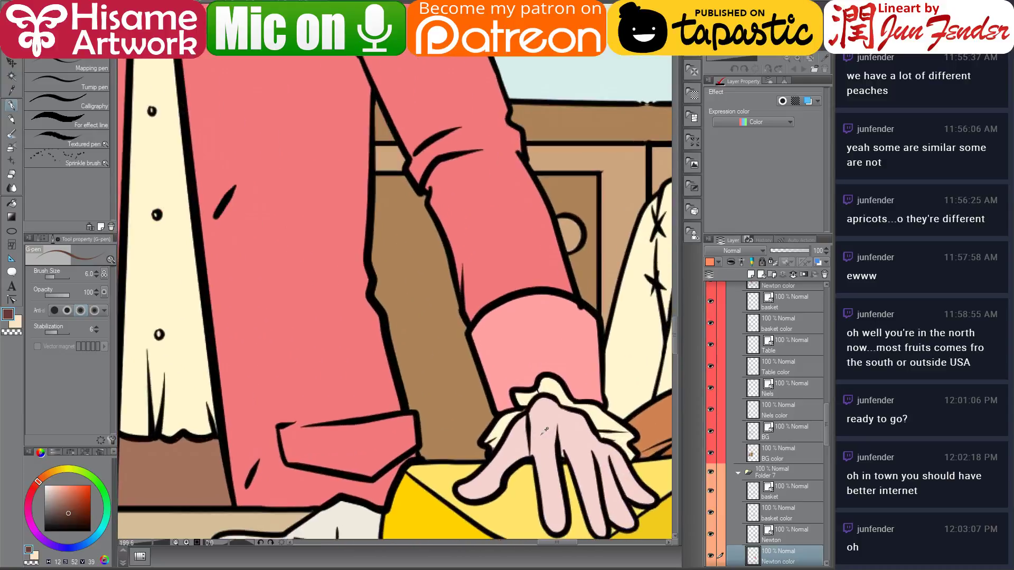
scroll(545, 430, "up", 1)
left_click_drag(545, 430, 523, 375)
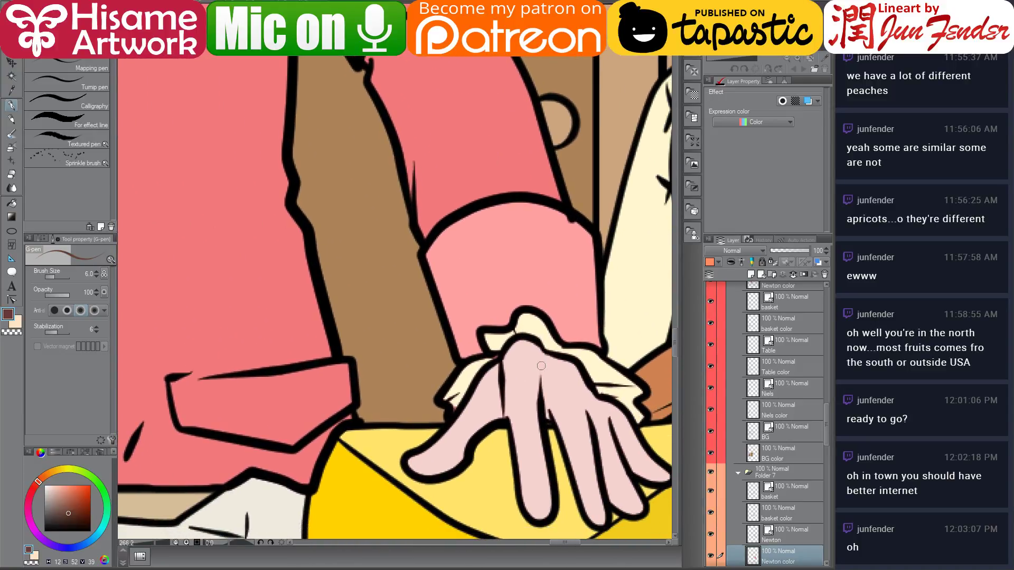
key("ctrl+shift")
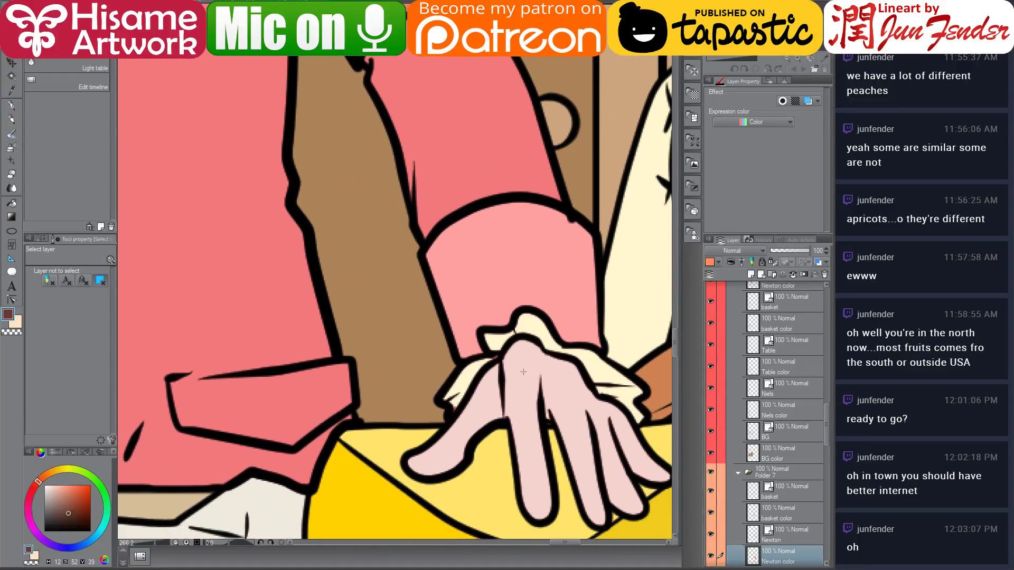
scroll(523, 372, "up", 2)
left_click_drag(528, 397, 497, 323)
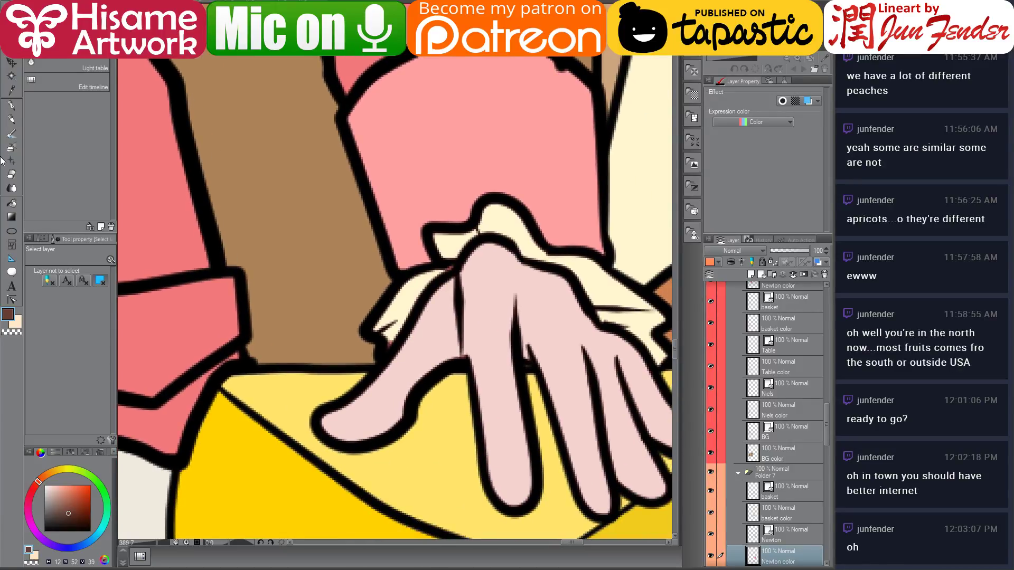
left_click(11, 105)
left_click(408, 303, "alt")
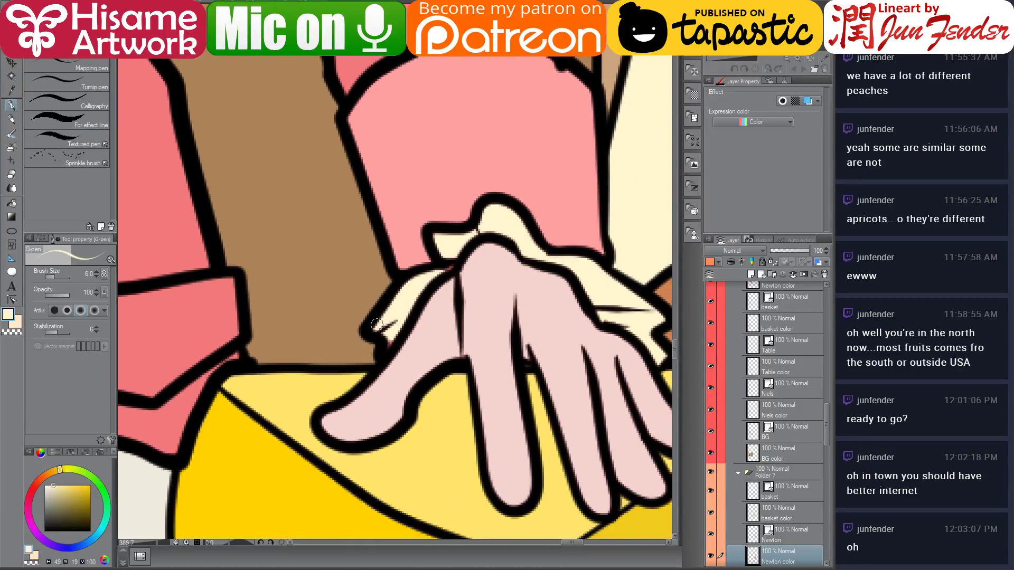
mouse_move(376, 325)
left_mouse_down()
mouse_move(393, 350)
mouse_move(401, 307)
mouse_move(396, 330)
mouse_move(409, 292)
mouse_move(448, 268)
mouse_move(453, 235)
mouse_move(438, 238)
mouse_move(451, 254)
left_mouse_up()
key("bracketright")
key("bracketright")
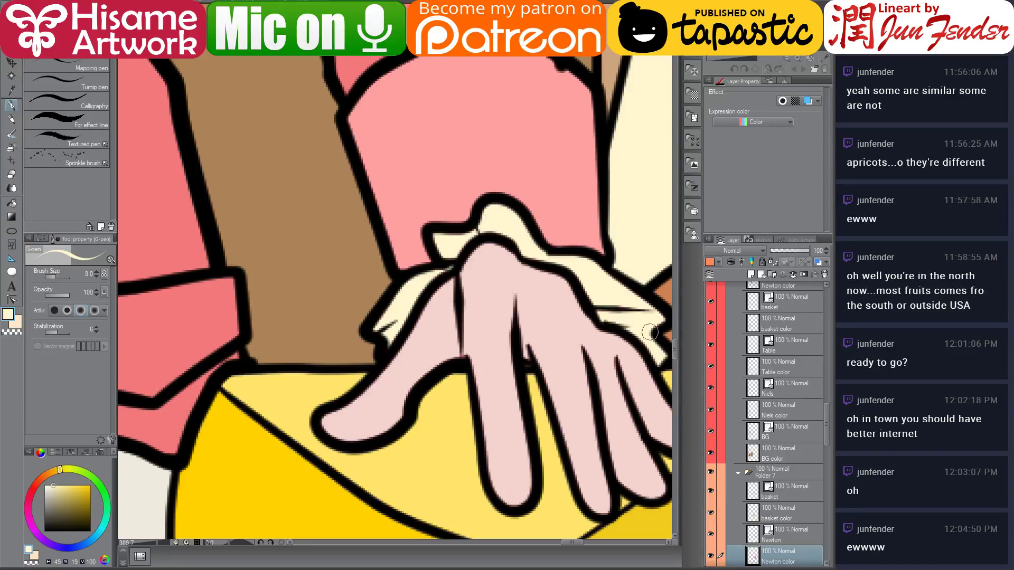
Touch up the hand's skin with sampled pink and the cuff's outer side with sampled cream, enlarging the G-pen to size 15
left_click_drag(509, 309, 464, 273)
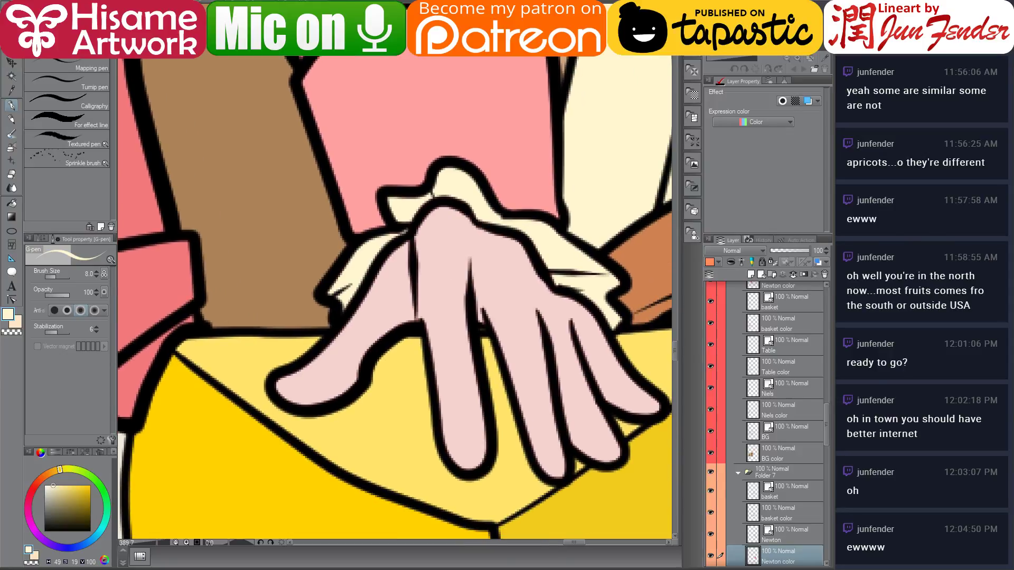
left_click(463, 273, "alt")
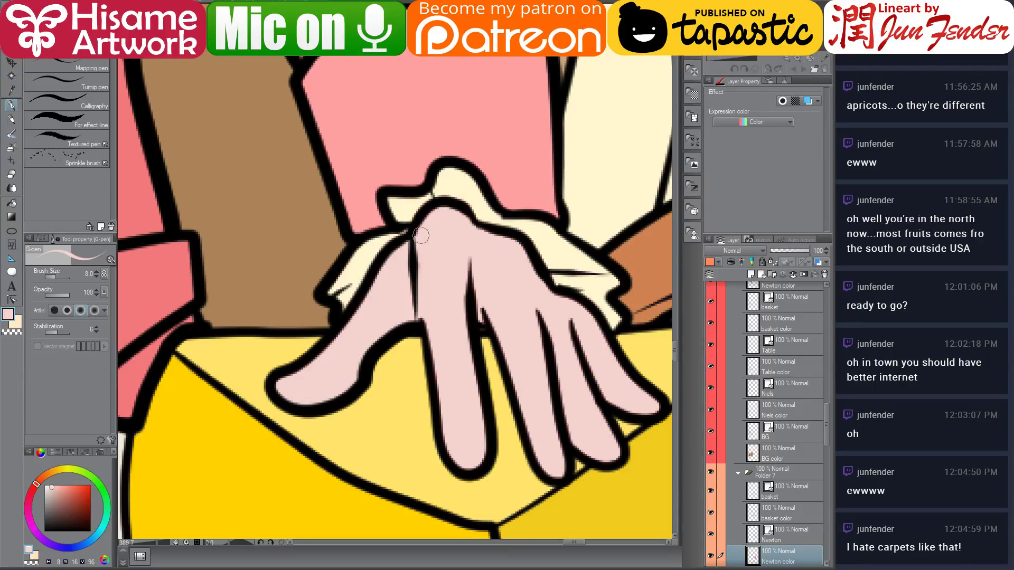
key("bracketright")
key("bracketright")
key("bracketright")
left_click(539, 245, "alt")
left_click_drag(592, 290, 609, 293)
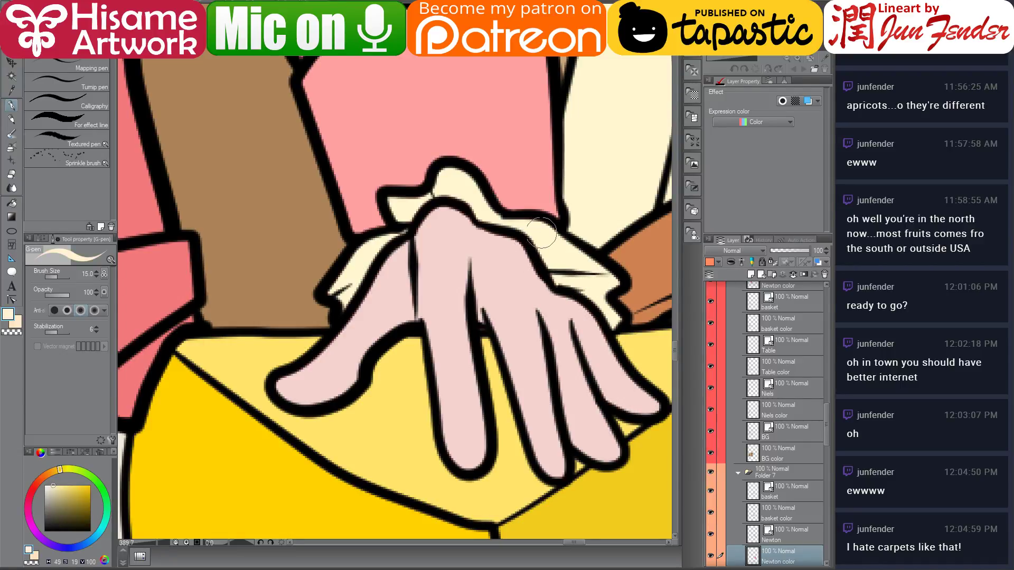
scroll(532, 228, "down", 10)
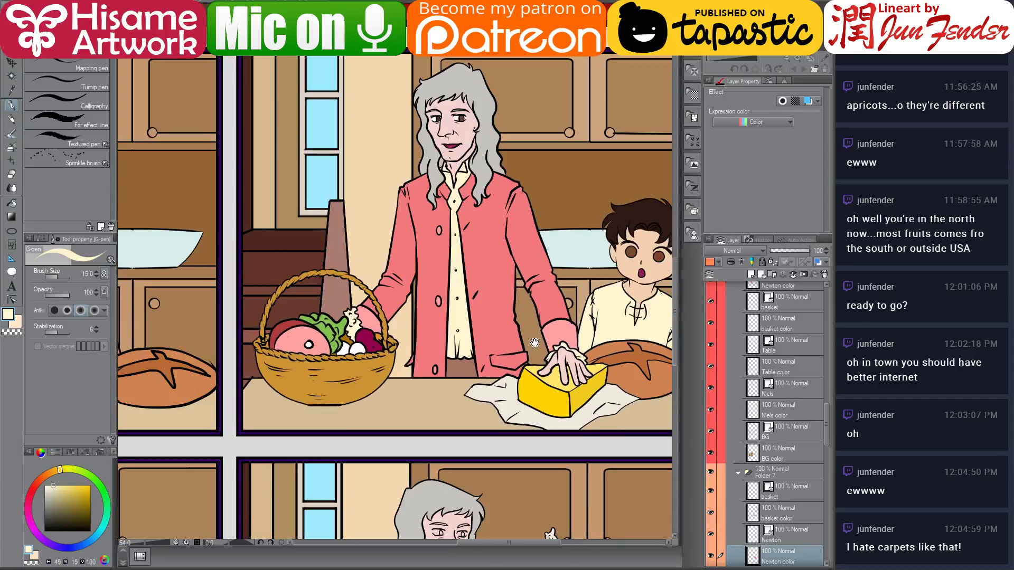
Select the Niels color layer by picking the boy's shirt in the panel with the hand on the cheese
left_click_drag(534, 344, 481, 359)
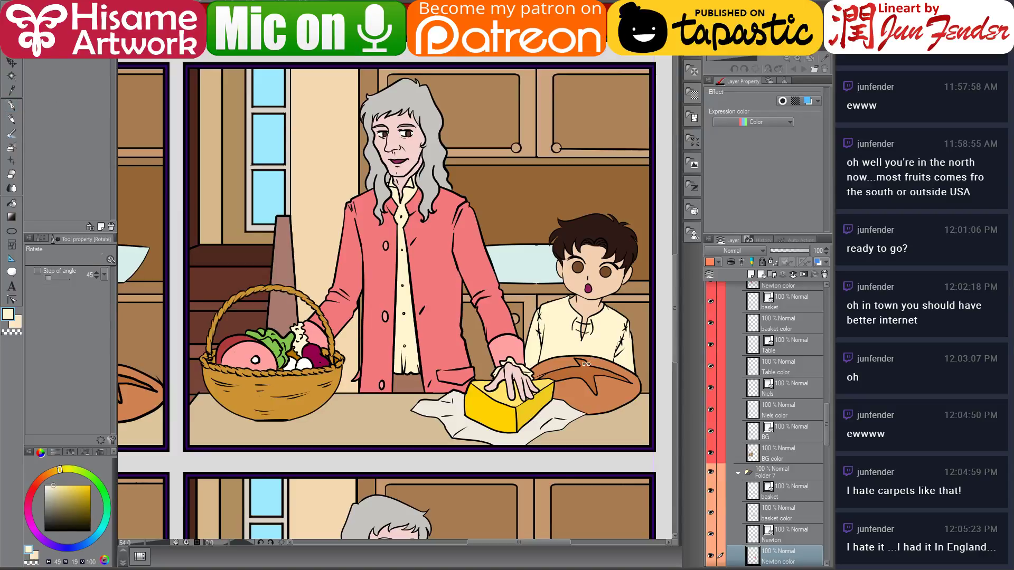
key("o")
left_click(570, 339)
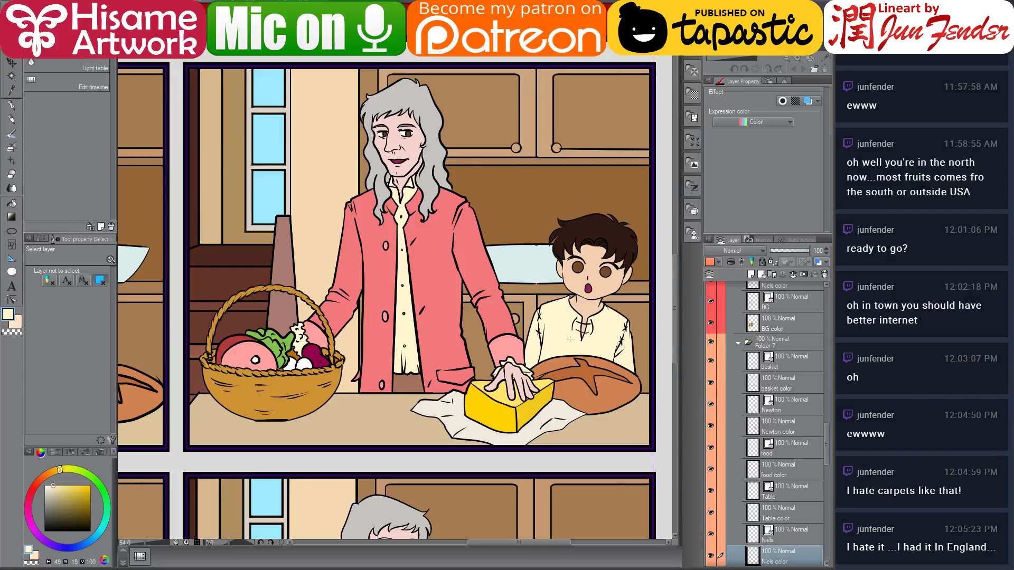
Select the basket+Newton color layer in Folder 8 by picking the man in the lower panel reaching into the basket
left_click_drag(423, 375, 495, 227)
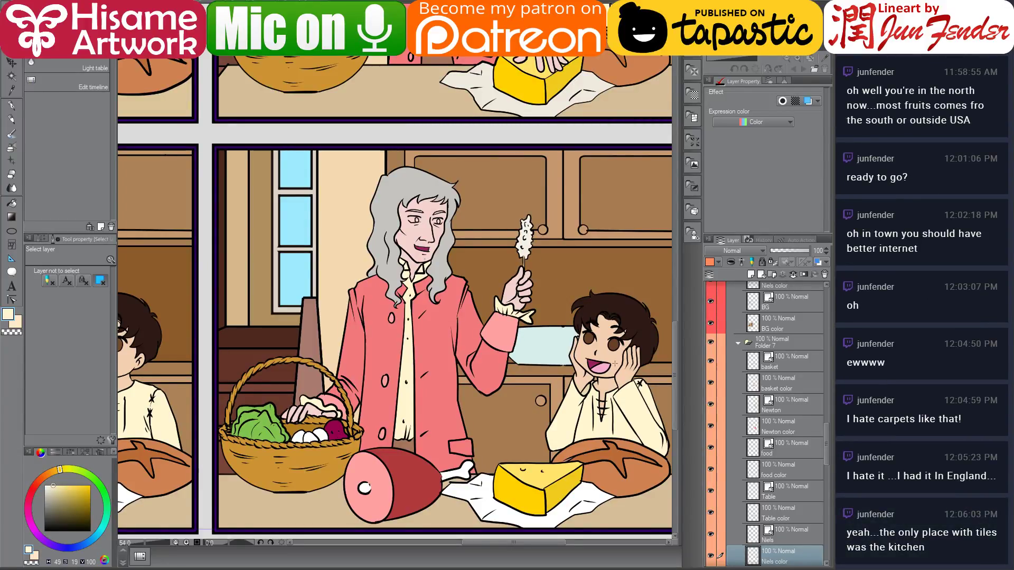
scroll(500, 352, "down", 1)
left_click_drag(498, 351, 470, 358)
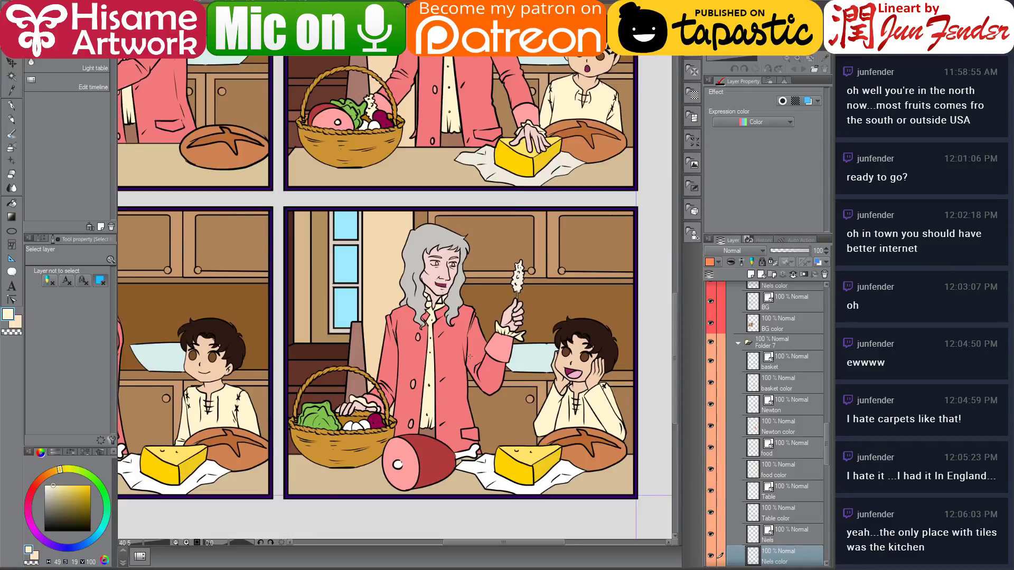
left_click_drag(357, 339, 578, 348)
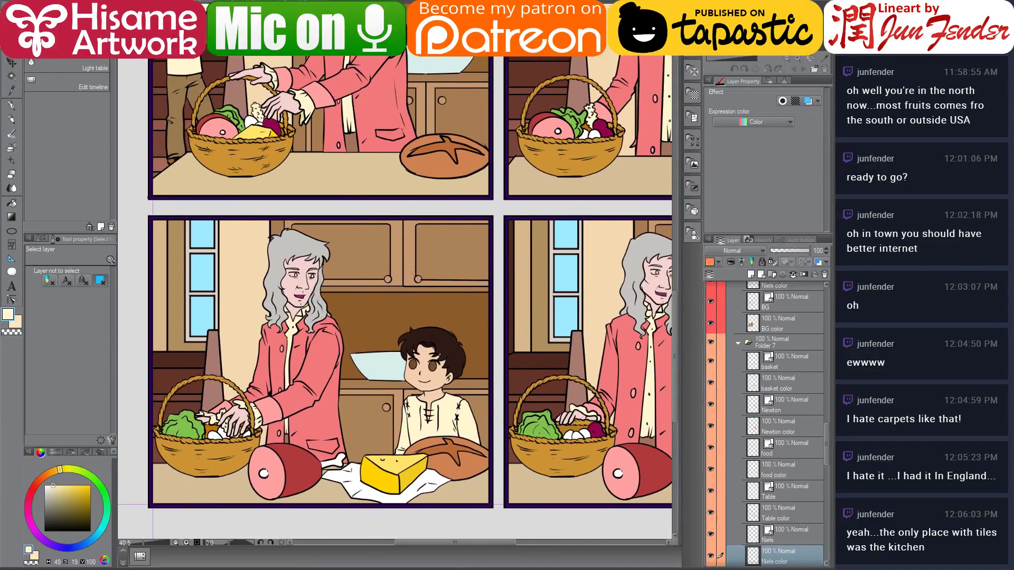
left_click_drag(479, 207, 495, 191)
scroll(340, 260, "up", 5)
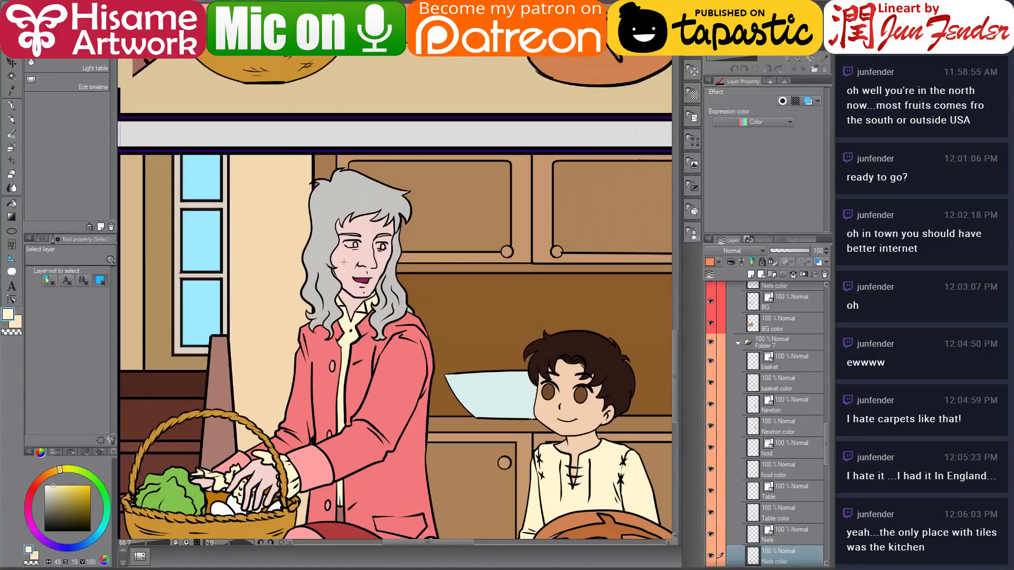
key("alt+v")
key("Escape")
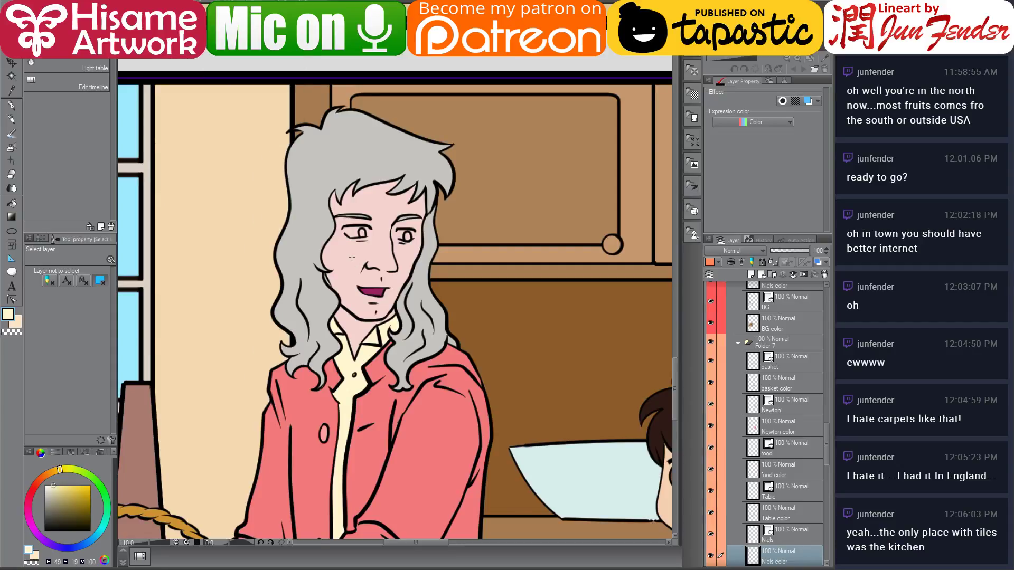
key("ctrl+space")
key("ctrl+v")
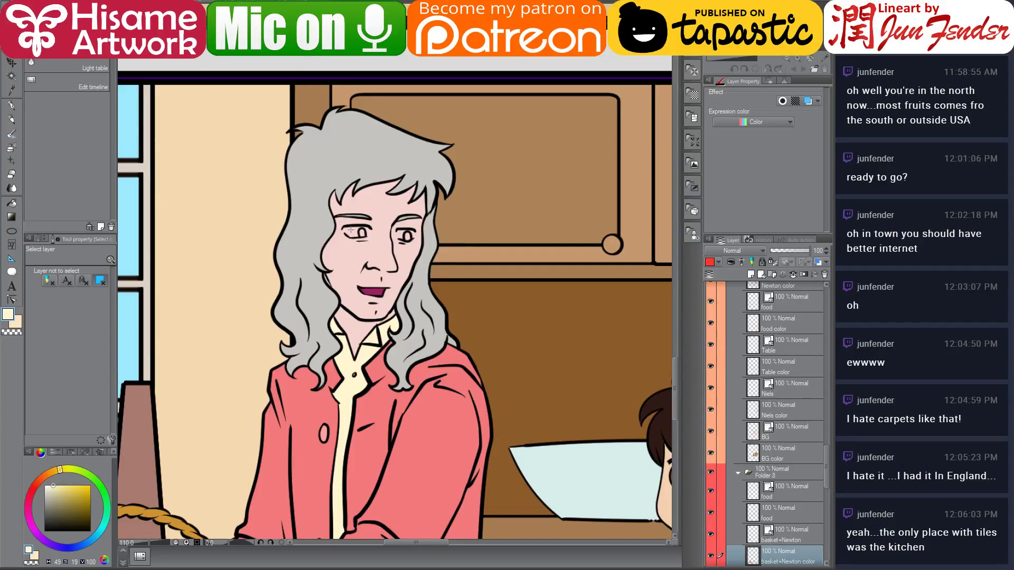
Choose pure white and paint the whites of both of the man's eyes with the G-pen at size 15
scroll(351, 230, "up", 5)
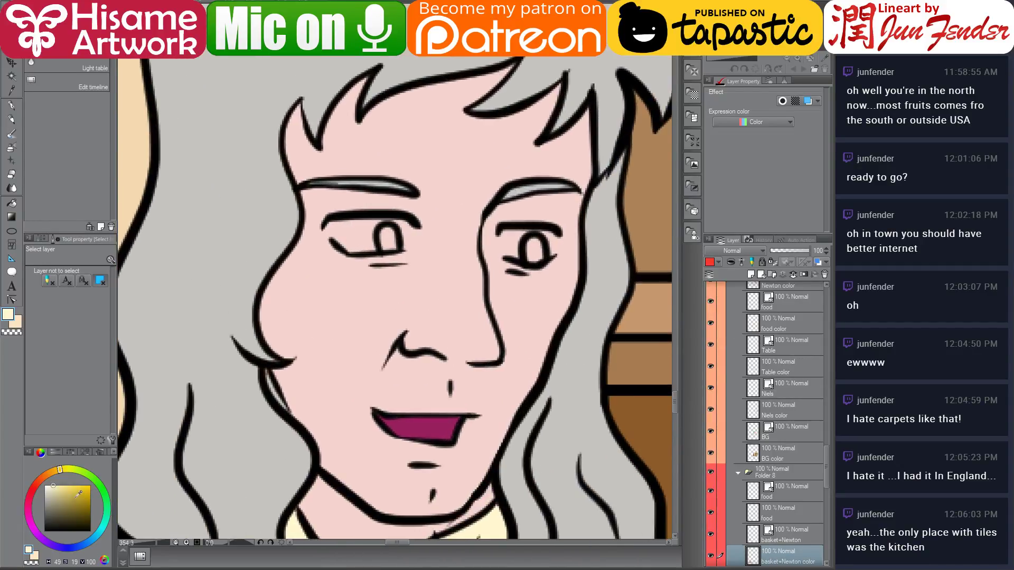
left_click_drag(78, 494, 42, 466)
left_click(11, 105)
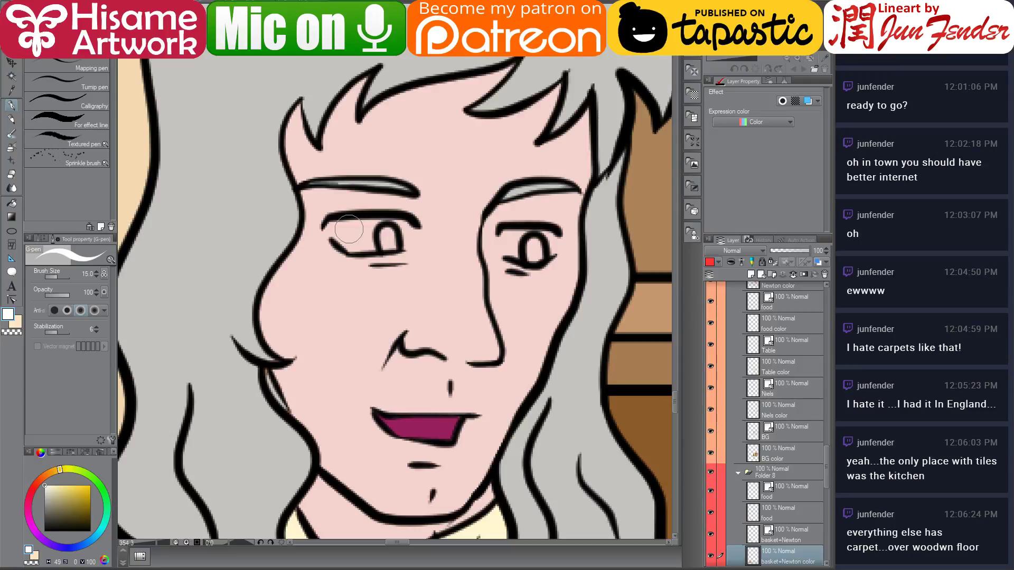
mouse_move(331, 237)
left_mouse_down()
mouse_move(350, 232)
mouse_move(343, 244)
mouse_move(359, 227)
mouse_move(389, 239)
mouse_move(407, 232)
mouse_move(402, 240)
left_mouse_up()
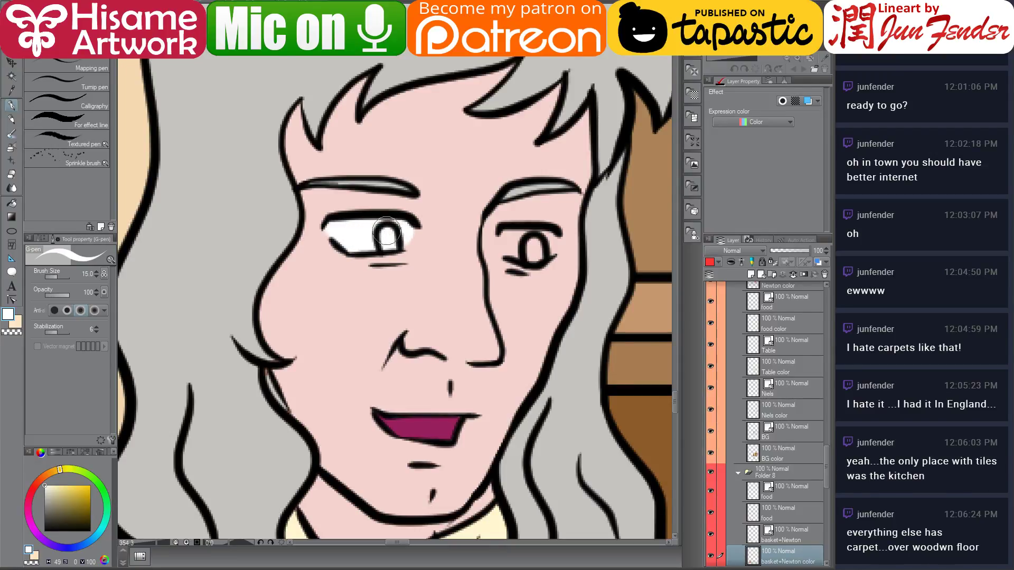
mouse_move(526, 239)
left_mouse_down()
mouse_move(503, 242)
mouse_move(541, 238)
left_mouse_up()
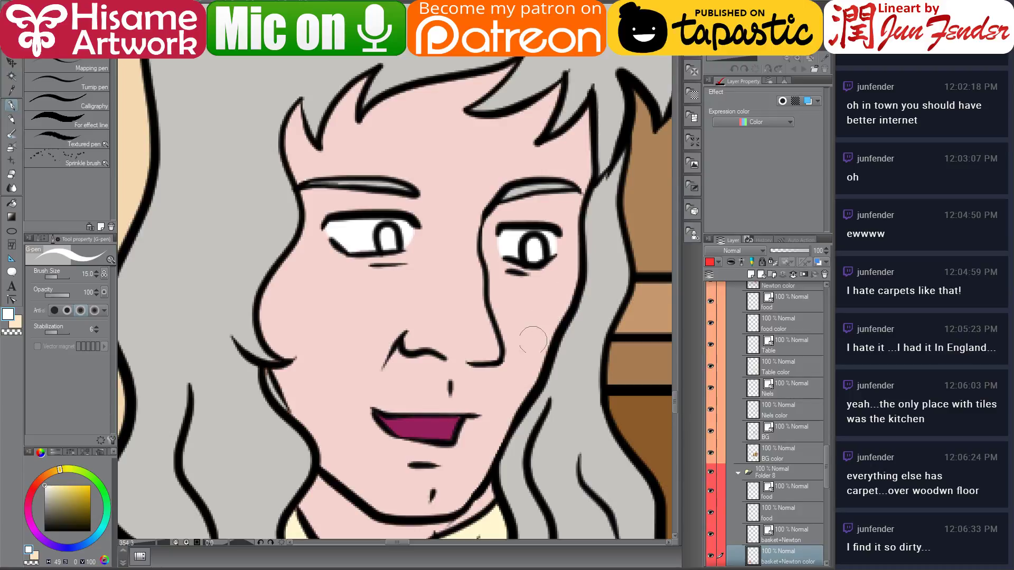
Choose a reddish brown (H 14, S 47, V 43) and paint the iris of the man's eye farther from his nose
scroll(532, 341, "down", 4)
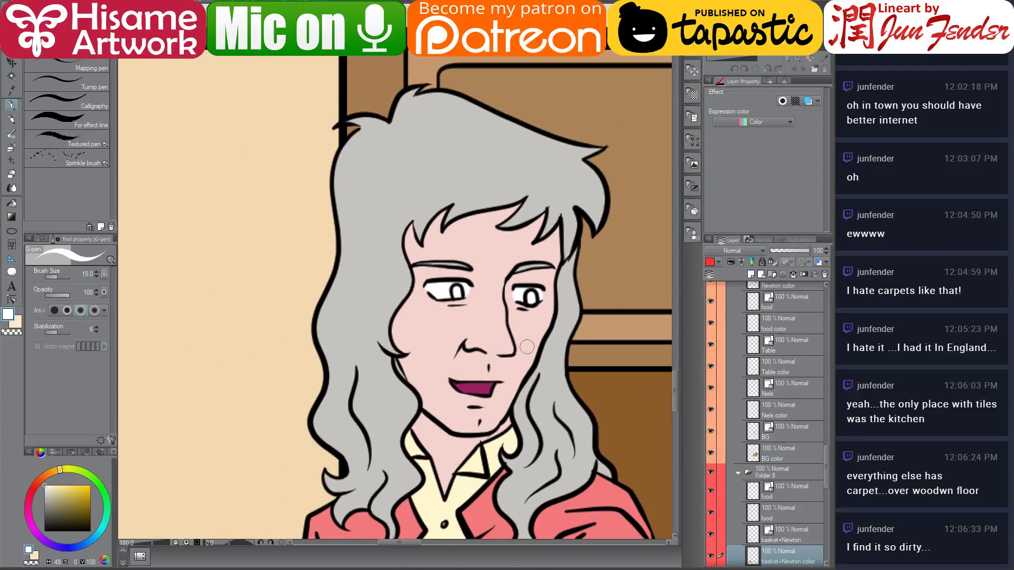
left_click_drag(584, 363, 518, 246)
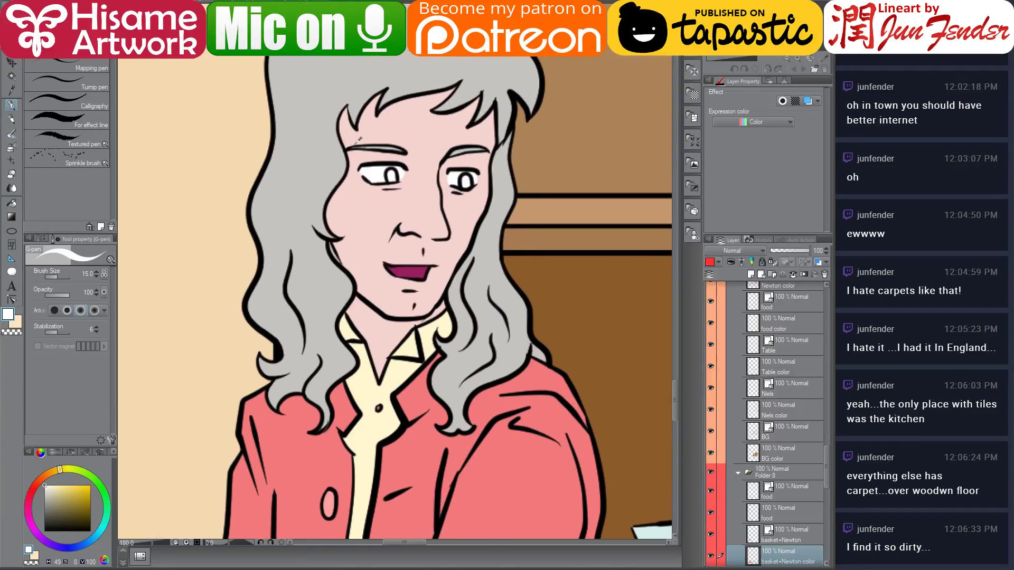
scroll(350, 136, "up", 4)
left_click_drag(464, 222, 437, 206)
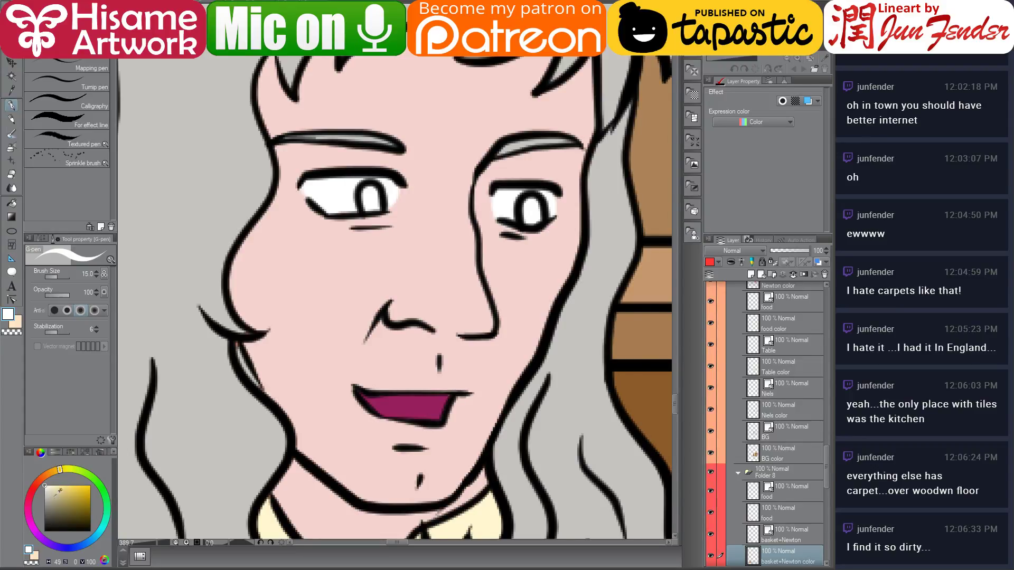
left_click(39, 481)
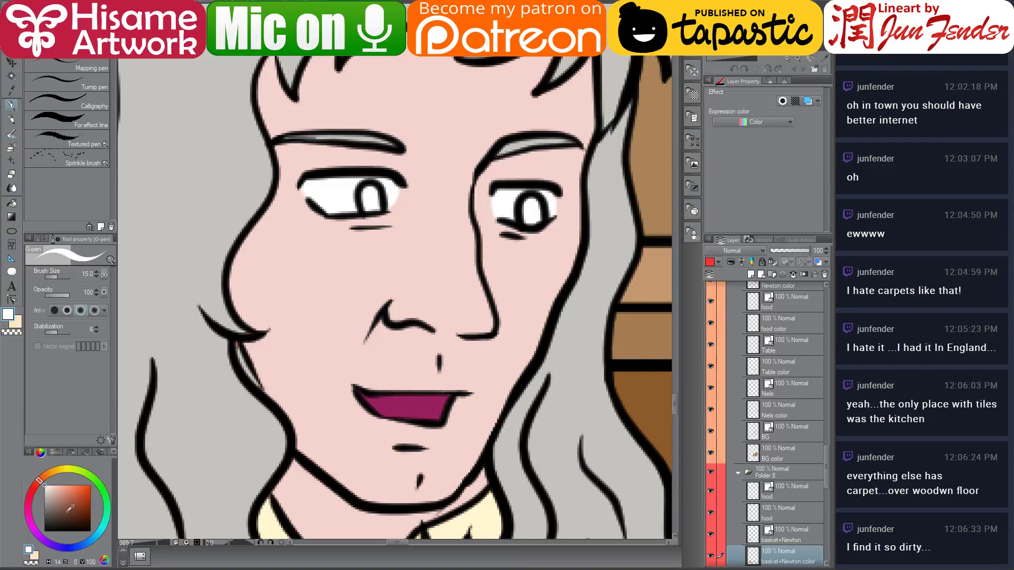
left_click(66, 511)
left_click_drag(370, 191, 373, 201)
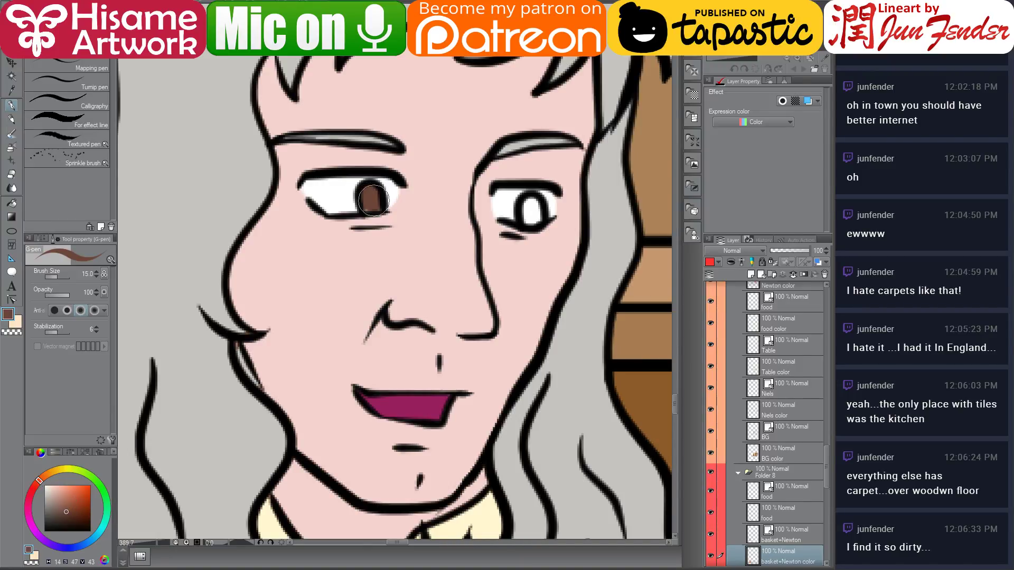
Darken the brown to H 14, S 62, V 32 and paint both irises, reducing the G-pen to size 10 for touch-ups
left_click(73, 516)
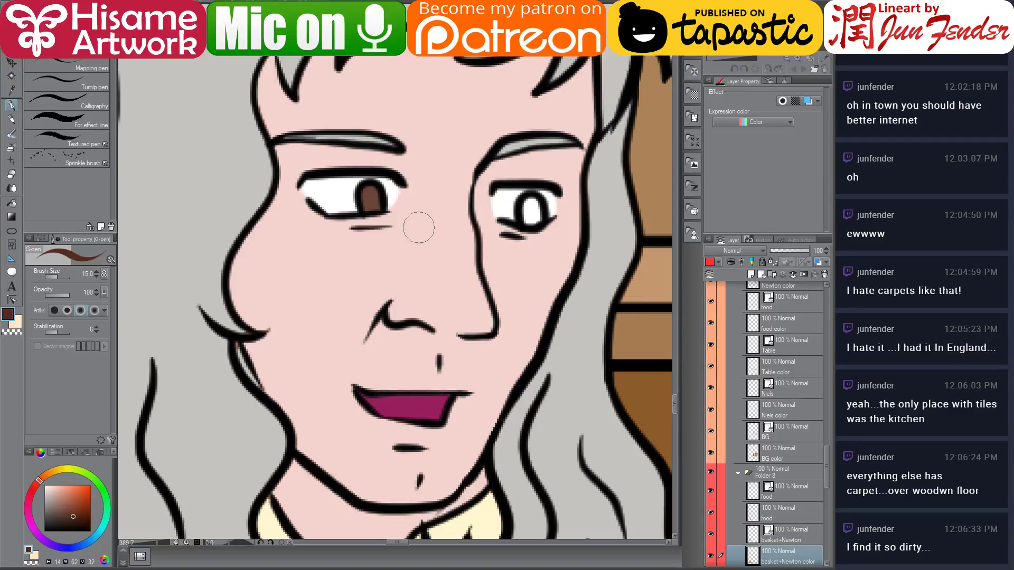
left_click_drag(530, 203, 535, 217)
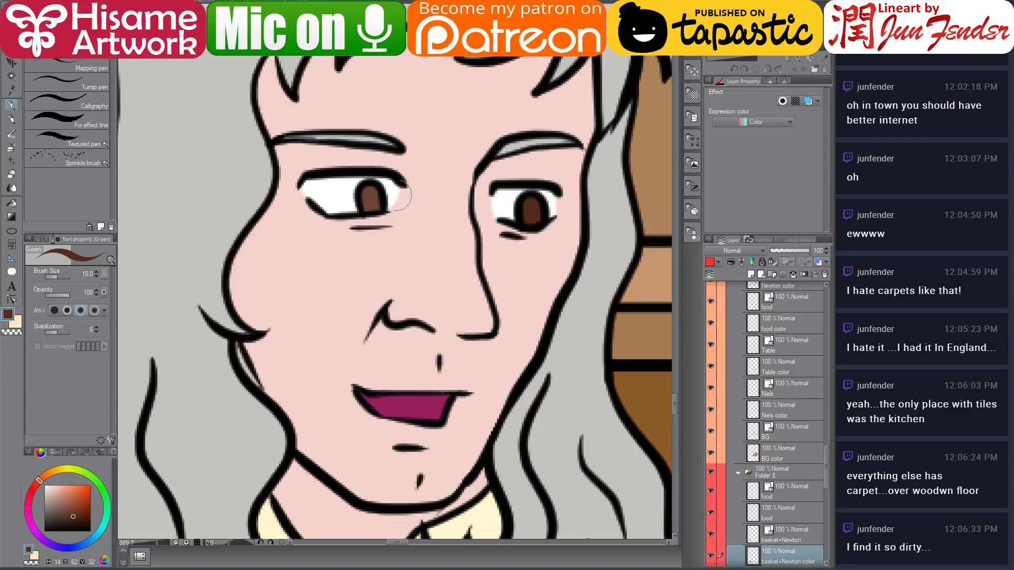
key("bracketleft")
key("bracketleft")
left_click_drag(371, 195, 375, 204)
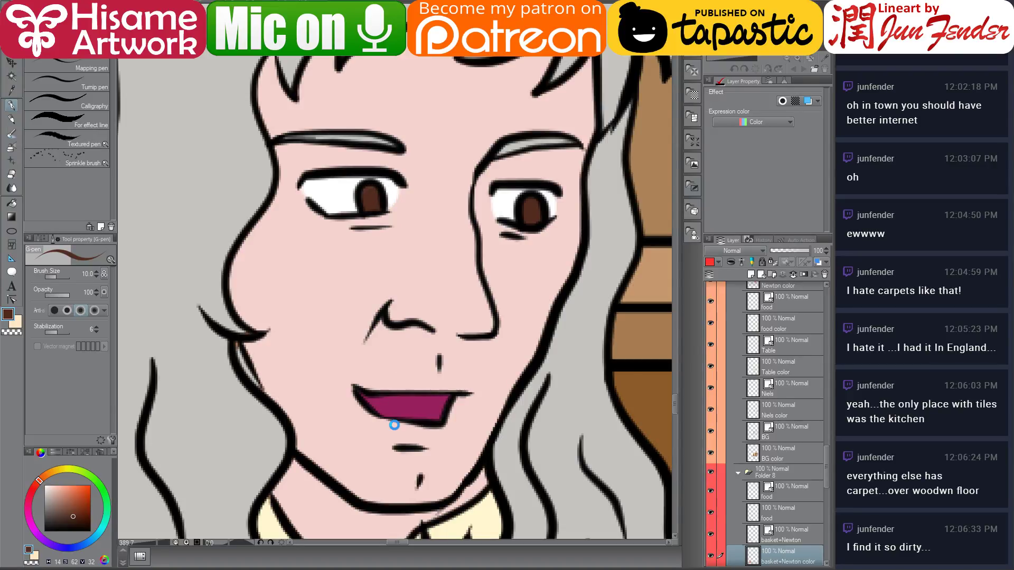
Sample the hair's grey and touch up the gap between the man's hair and cheek, reducing the G-pen to size 7
scroll(394, 425, "down", 2)
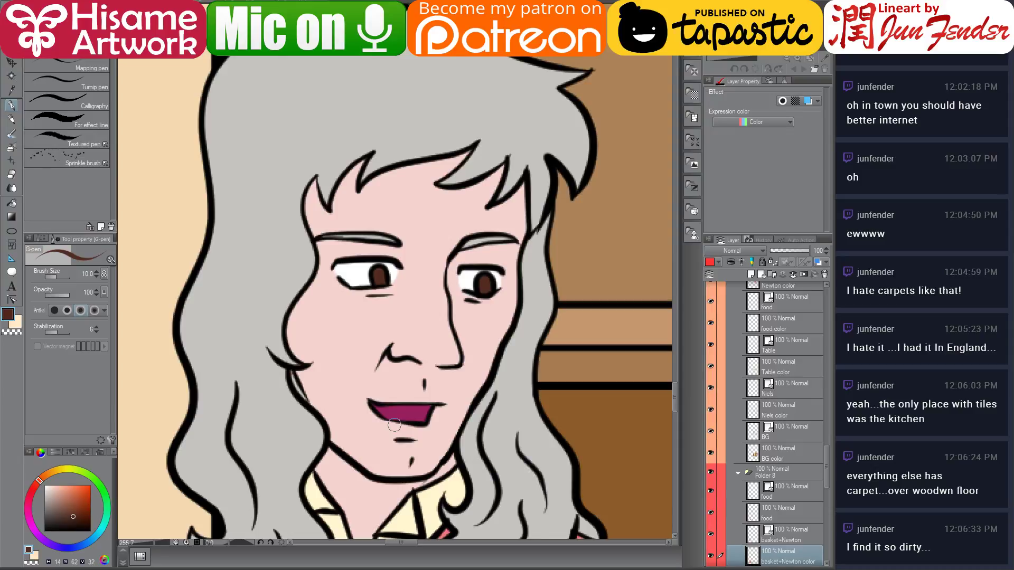
scroll(248, 426, "up", 3)
left_click(331, 302, "alt")
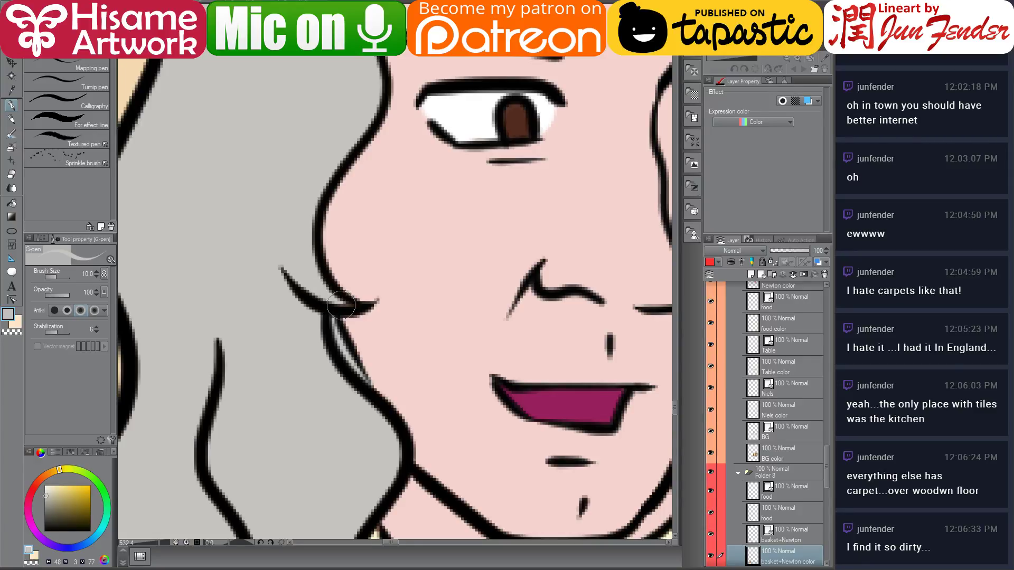
key("bracketleft")
key("bracketleft")
scroll(242, 323, "down", 10)
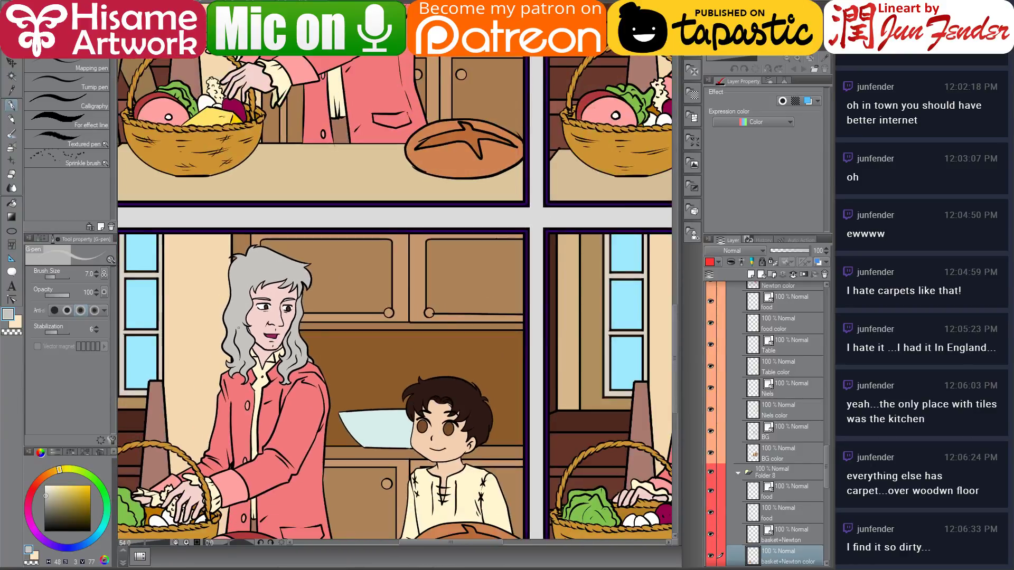
Bring the man's face in the panel where he holds up the white skewer into close view
left_click_drag(275, 404, 363, 309)
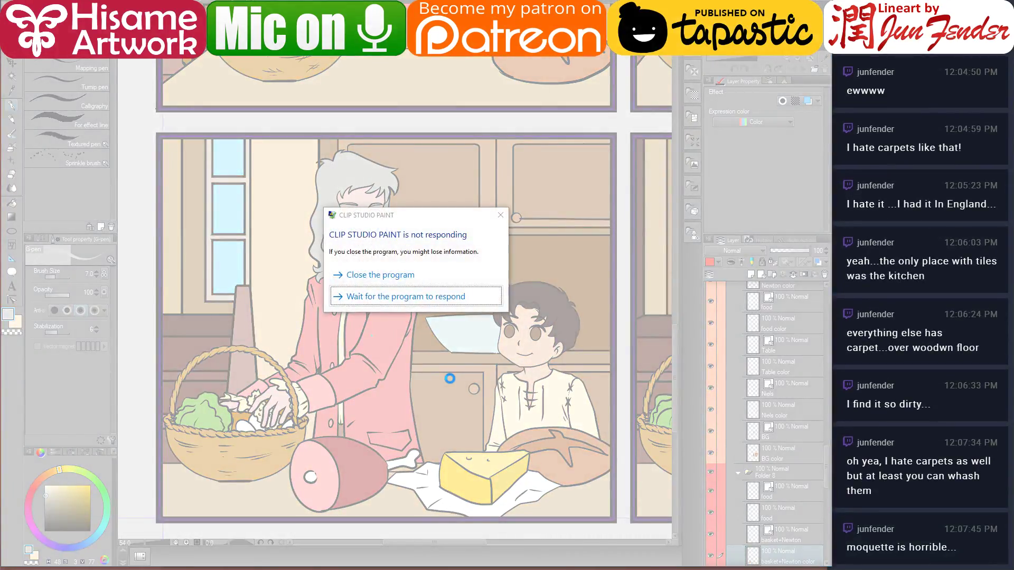
left_click_drag(426, 368, 435, 359)
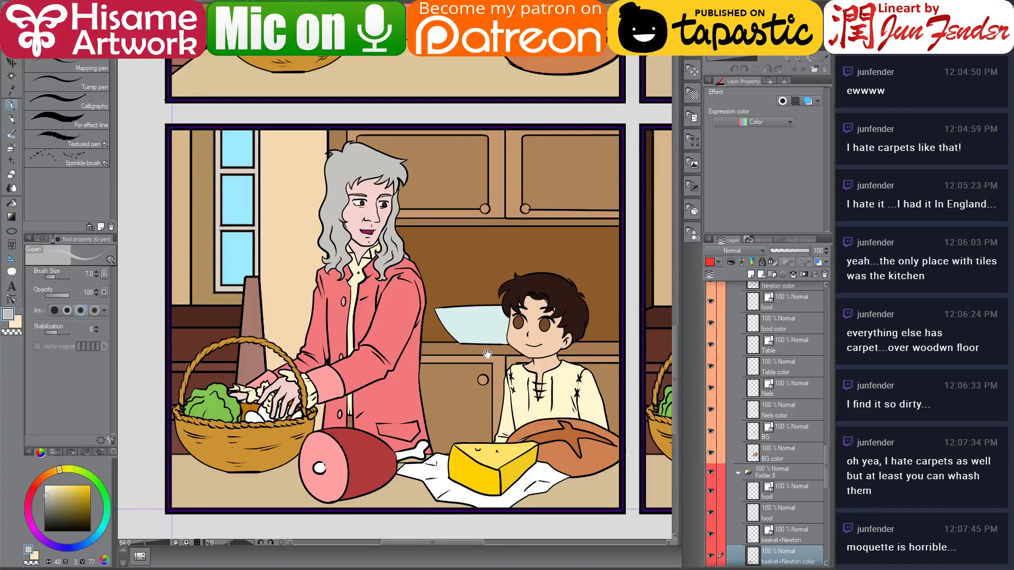
left_click_drag(484, 352, 179, 349)
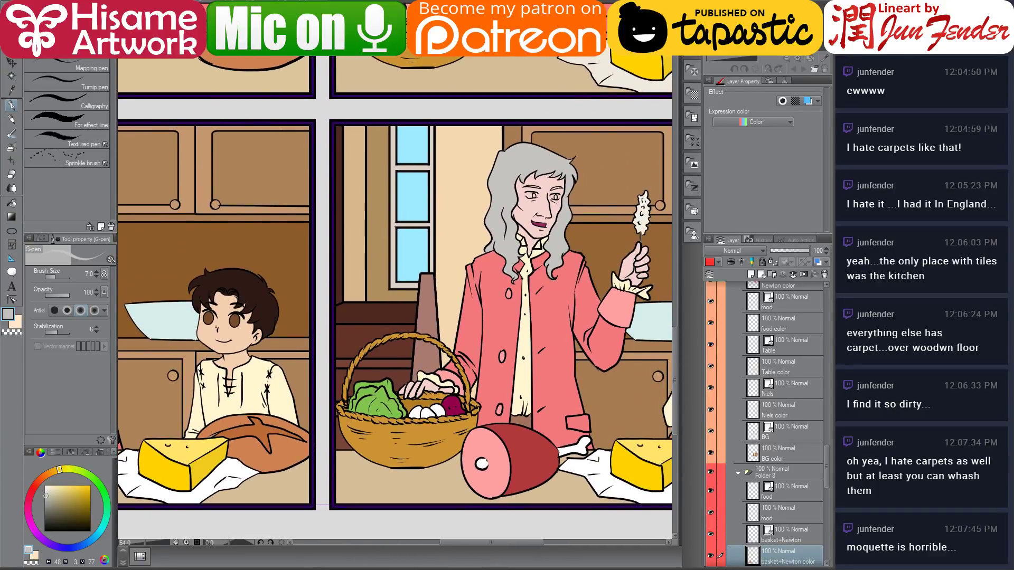
scroll(399, 481, "down", 3)
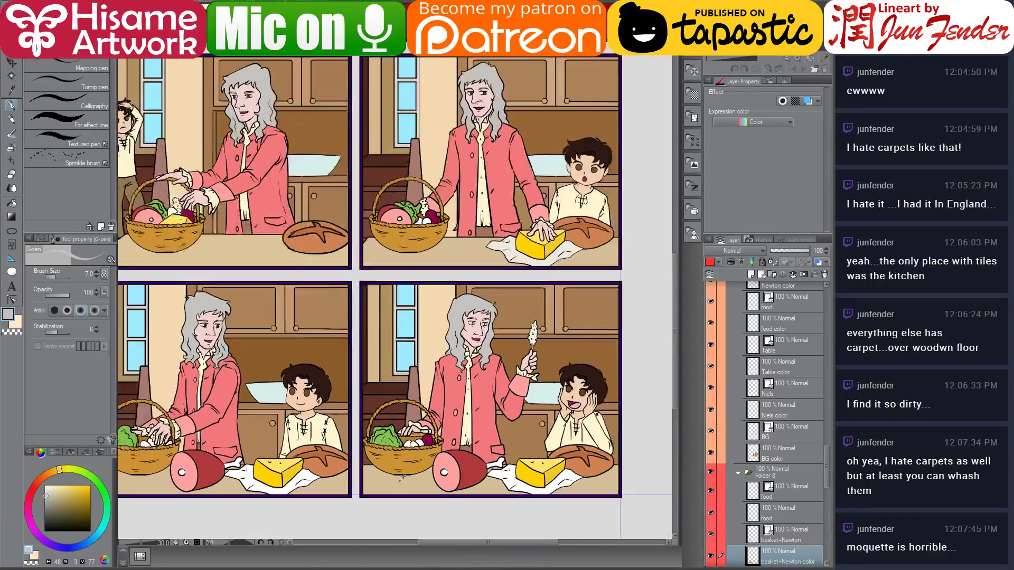
scroll(470, 354, "up", 3)
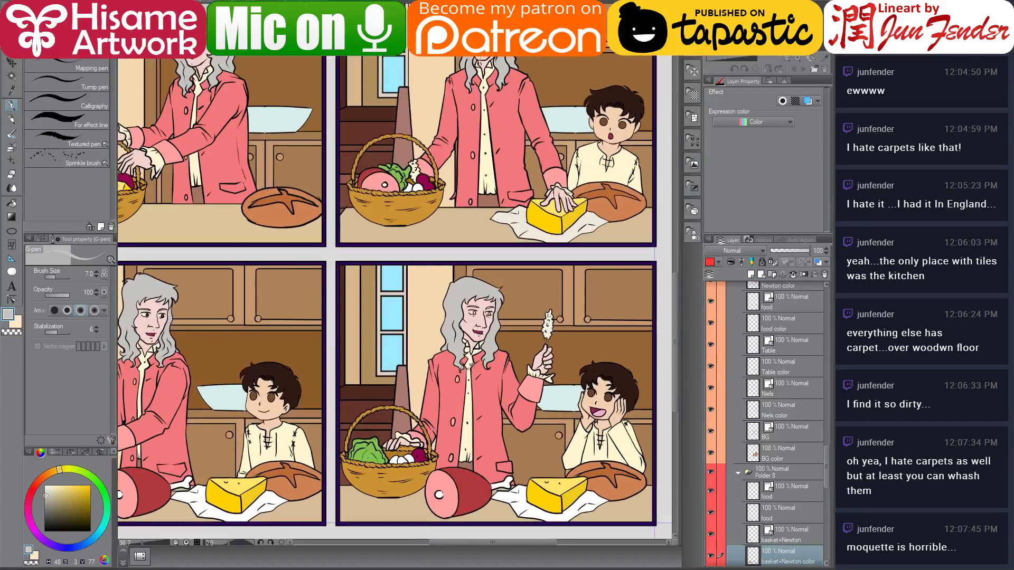
scroll(470, 313, "up", 5)
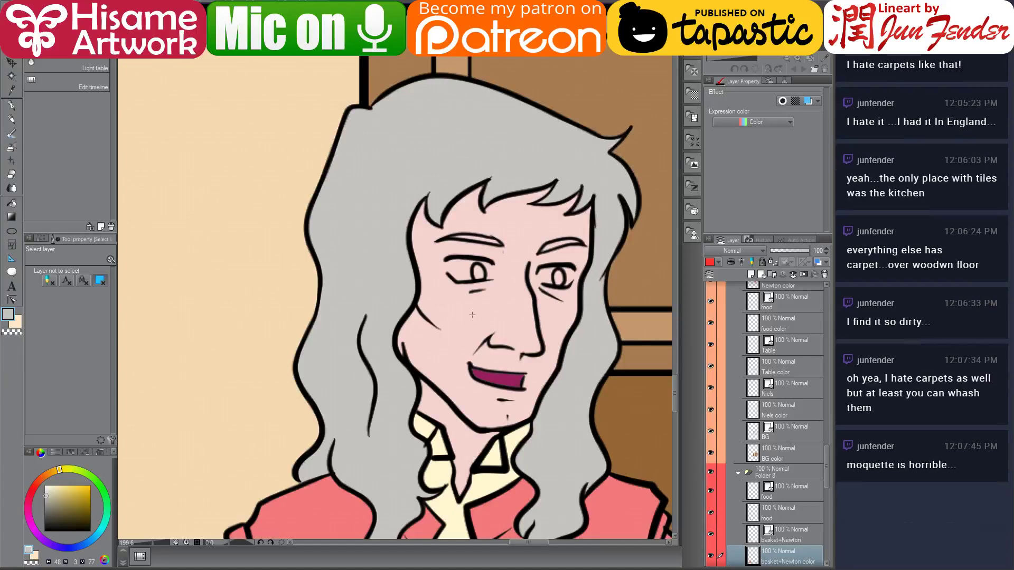
Colour both eyebrows of the grey-haired man dark grey with the G-pen at size 7 on the basket+Newton color layer
left_click(530, 256, "ctrl+shift")
scroll(530, 255, "up", 3)
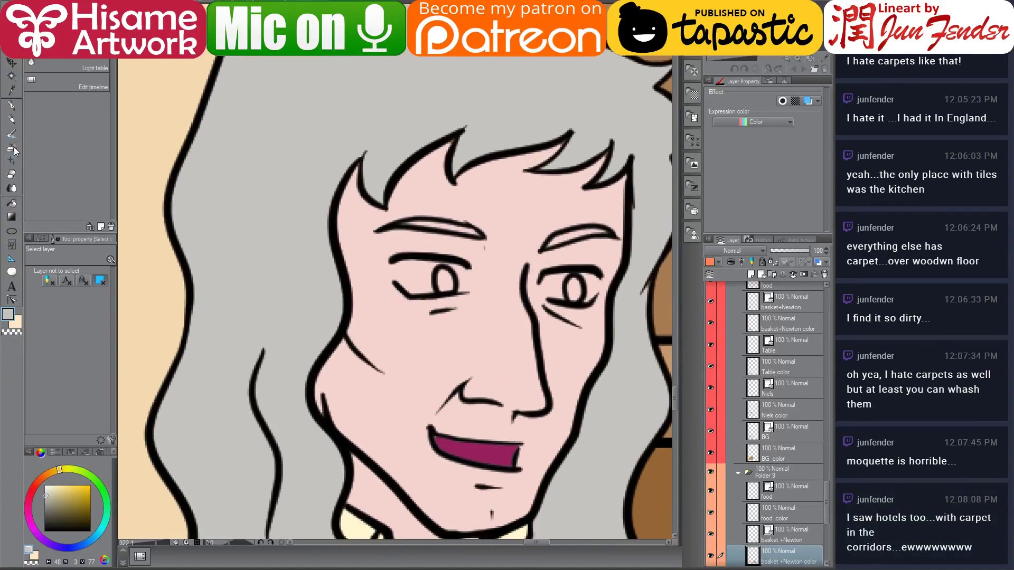
left_click(12, 106)
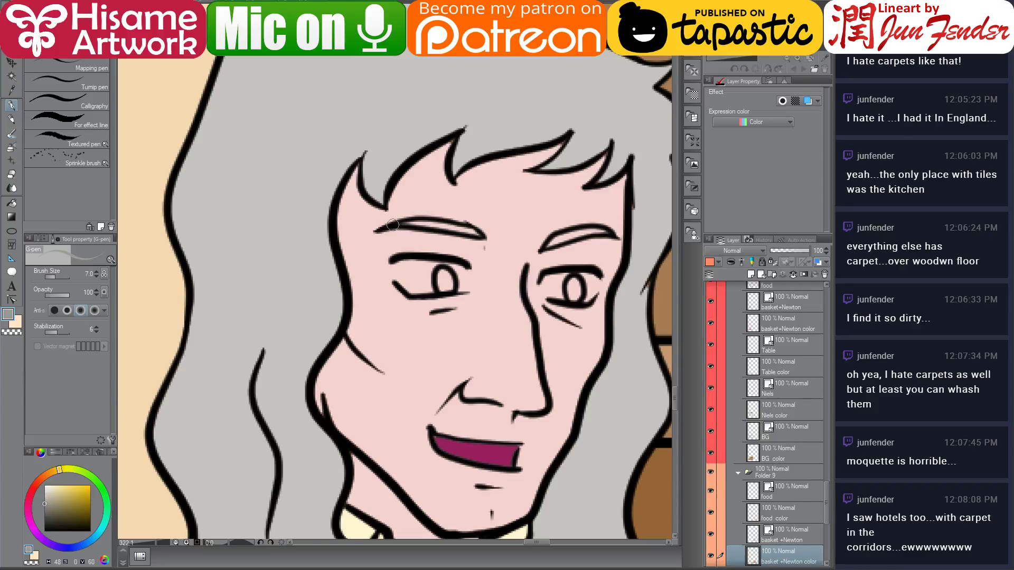
left_click_drag(401, 224, 483, 234)
mouse_move(544, 244)
left_mouse_down()
mouse_move(602, 229)
mouse_move(559, 239)
left_mouse_up()
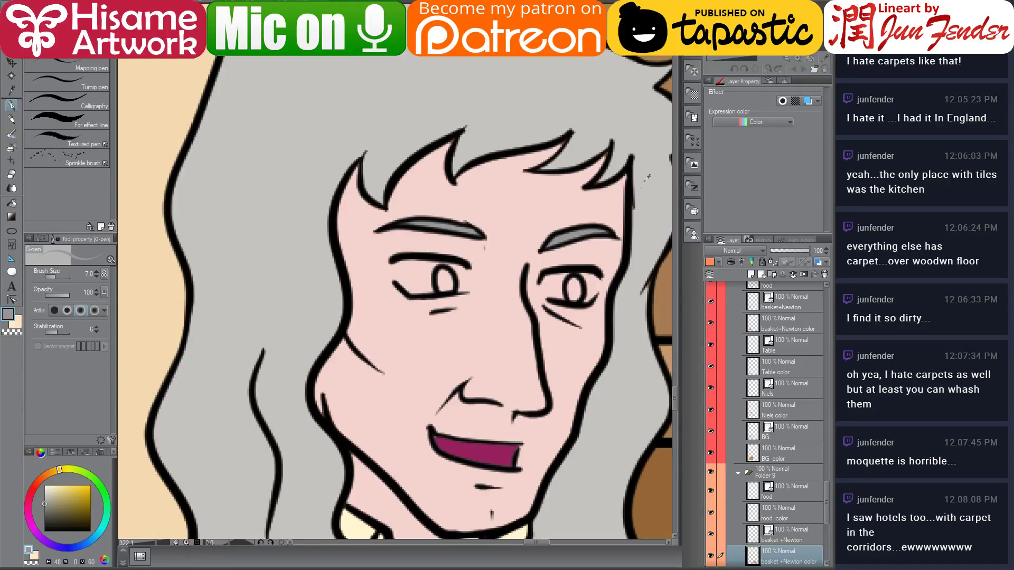
Touch up the man's hair down to its curled tips near the collar with the sampled hair grey, then sample the coat red
left_click_drag(531, 197, 458, 192)
left_click(568, 157, "alt")
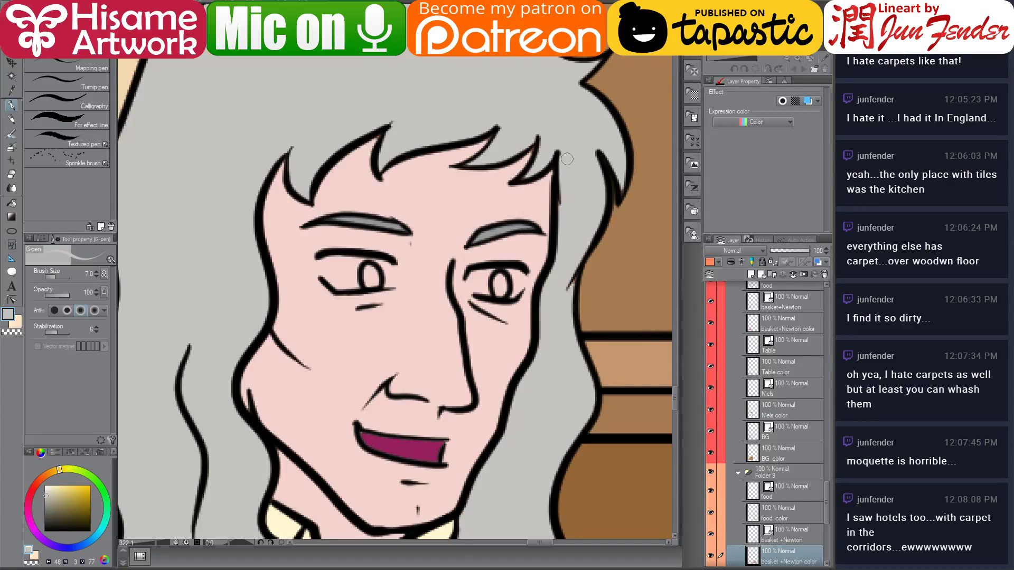
key("bracketright")
key("bracketright")
key("bracketright")
key("bracketright")
left_click_drag(541, 412, 578, 203)
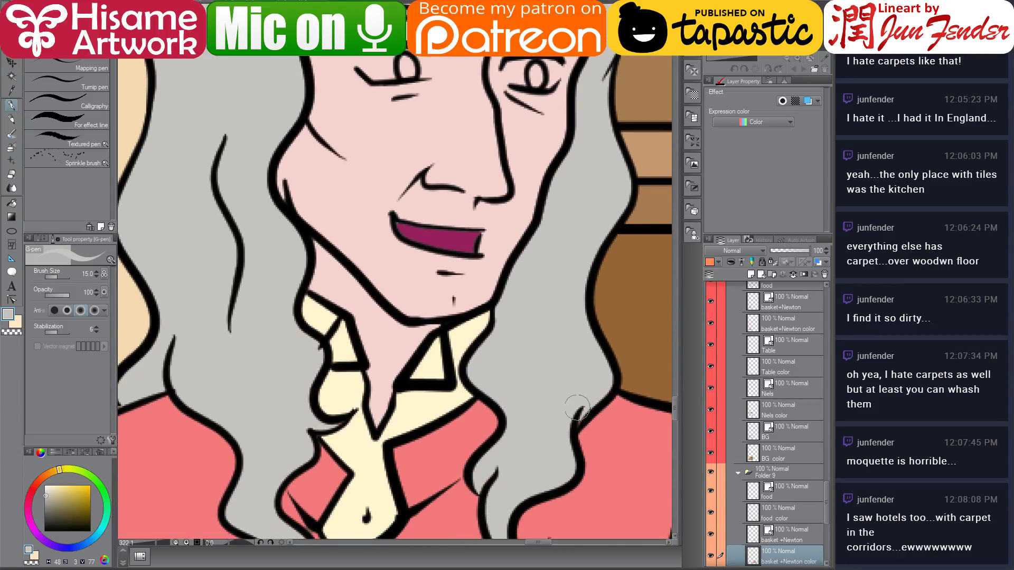
left_click_drag(492, 476, 550, 327)
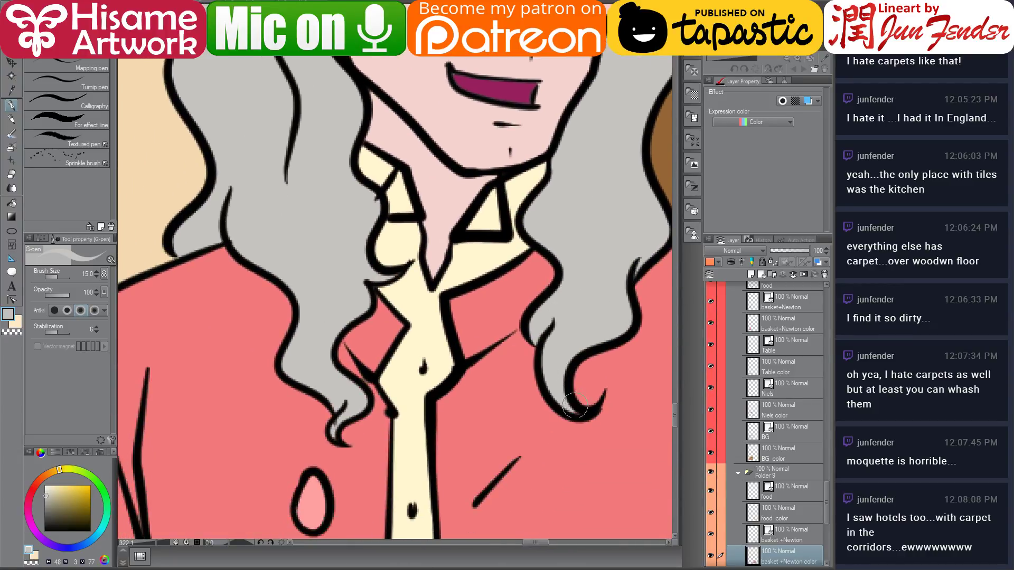
key("bracketleft")
key("bracketleft")
key("bracketleft")
left_click_drag(344, 407, 343, 442)
key("bracketleft")
left_click_drag(402, 273, 381, 280)
left_click(367, 290, "alt")
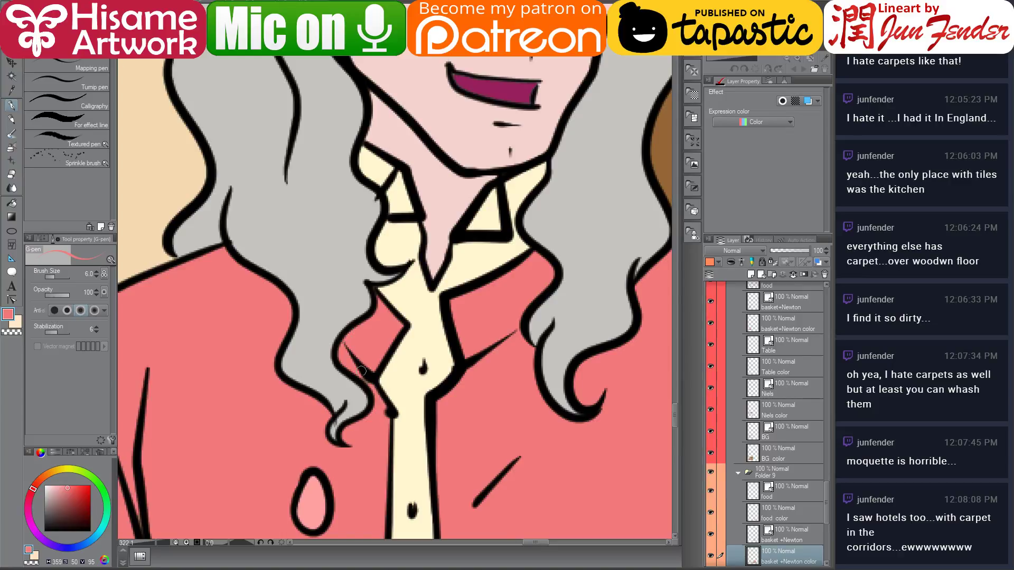
Touch up the edges of the man's open mouth with the sampled magenta, then sample his skin tone
scroll(481, 382, "down", 10)
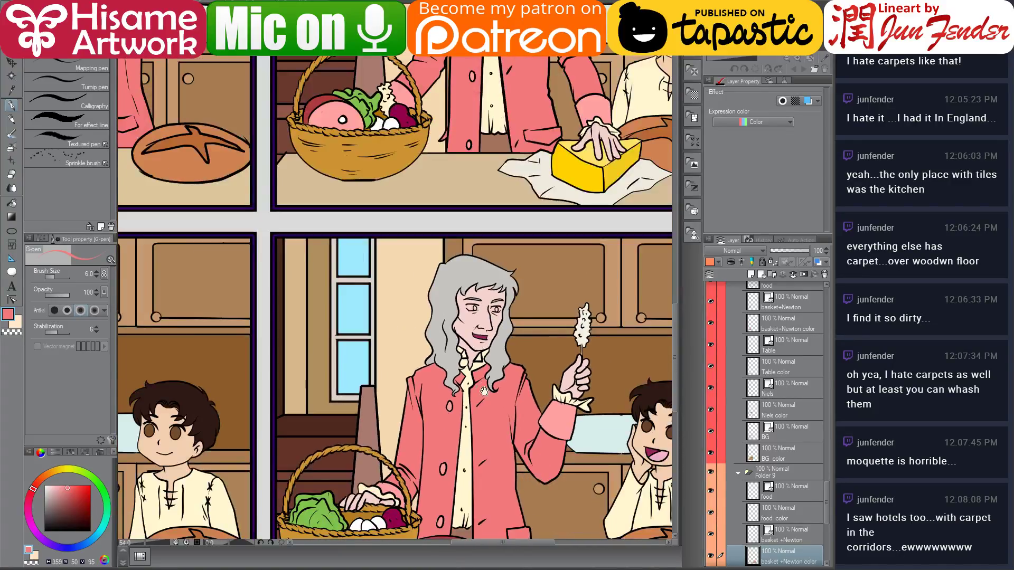
left_click_drag(484, 391, 502, 216)
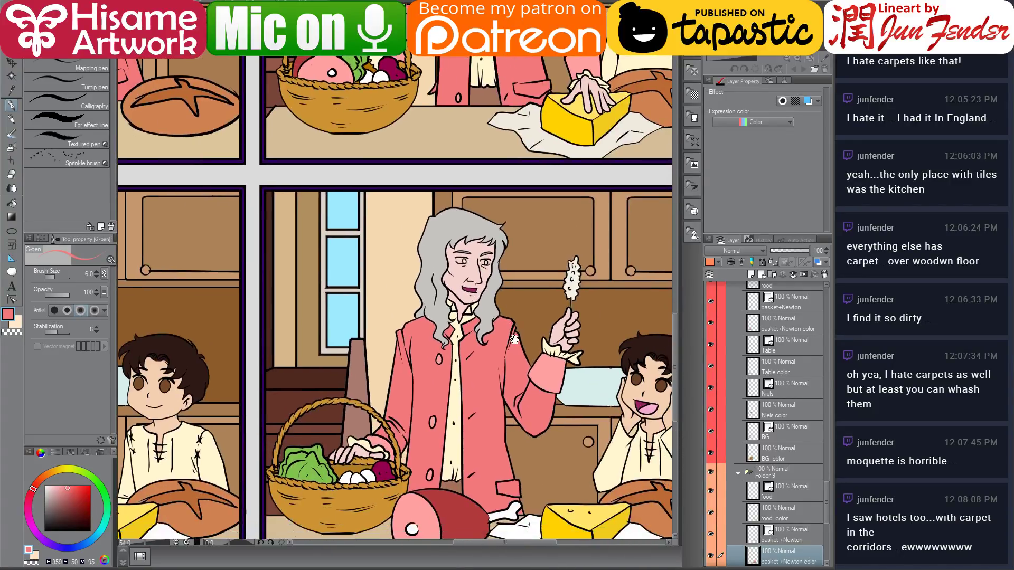
scroll(477, 233, "up", 3)
scroll(477, 233, "up", 6)
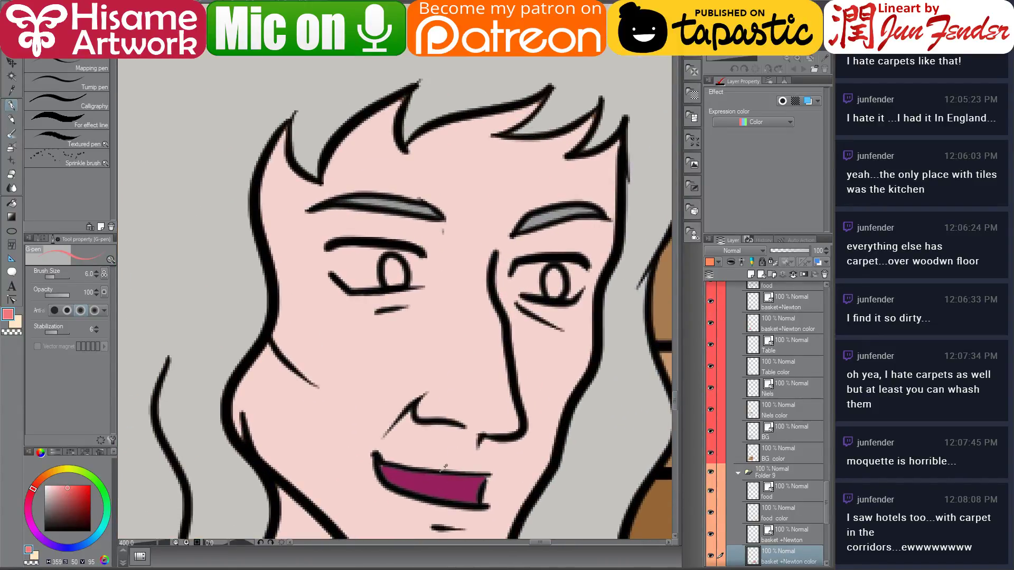
left_click(441, 471, "alt")
key("bracketright")
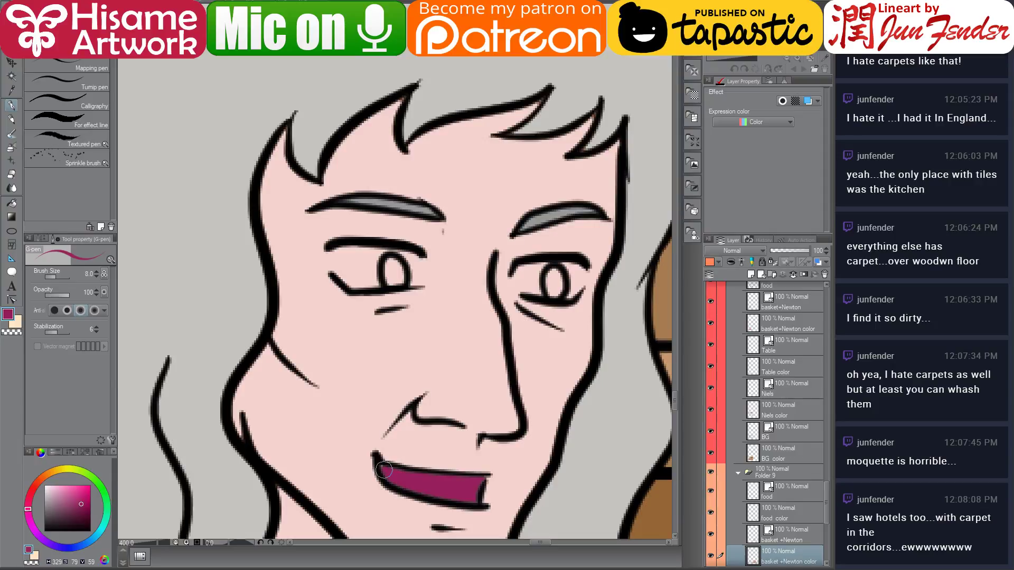
mouse_move(423, 495)
left_mouse_down()
mouse_move(468, 503)
mouse_move(478, 481)
mouse_move(393, 471)
mouse_move(396, 487)
left_mouse_up()
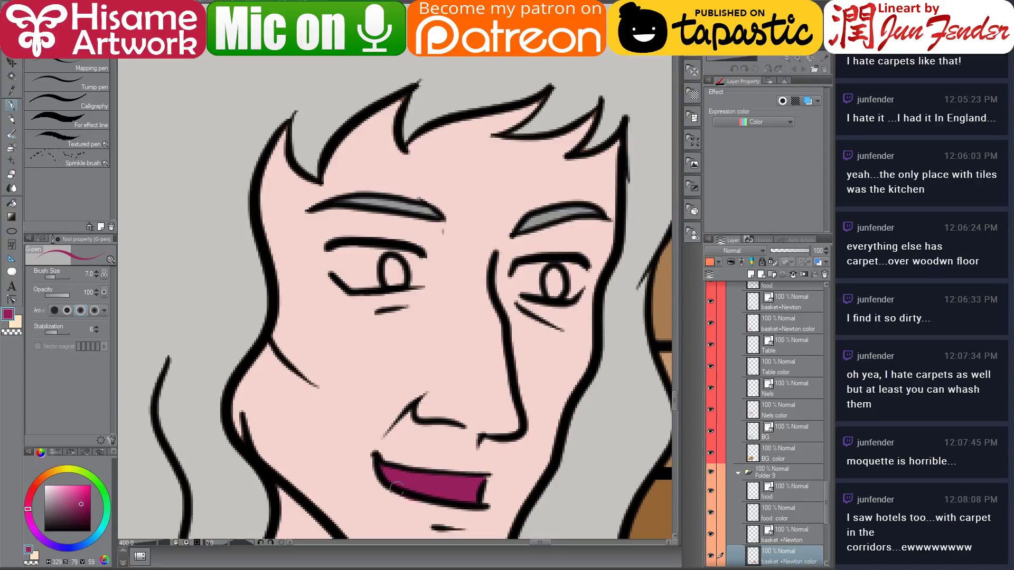
left_click(421, 505, "alt")
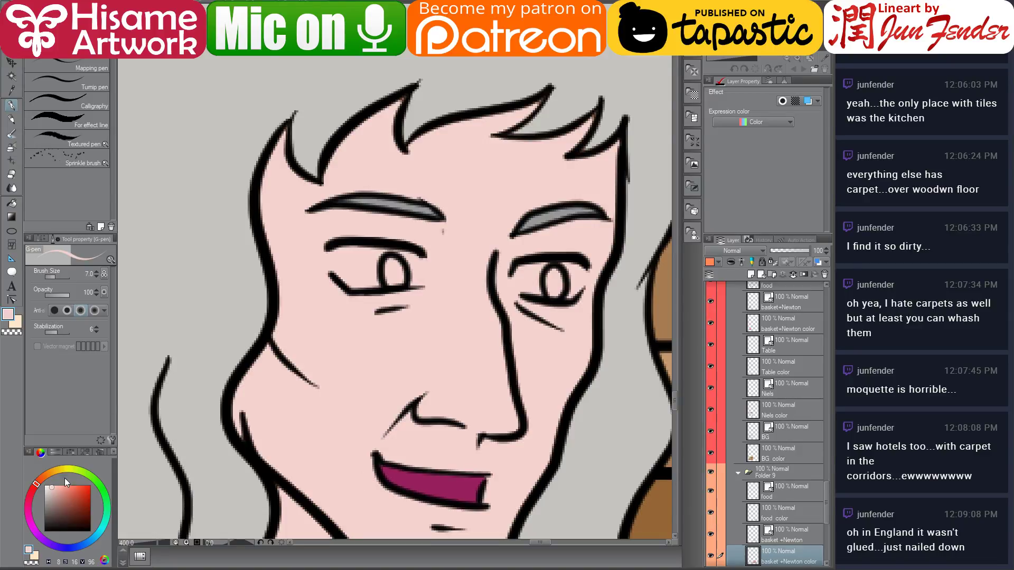
Paint the whites of both of the man's eyes in white with the G-pen at size 15
left_click(45, 485)
key("bracketright")
key("bracketright")
key("bracketright")
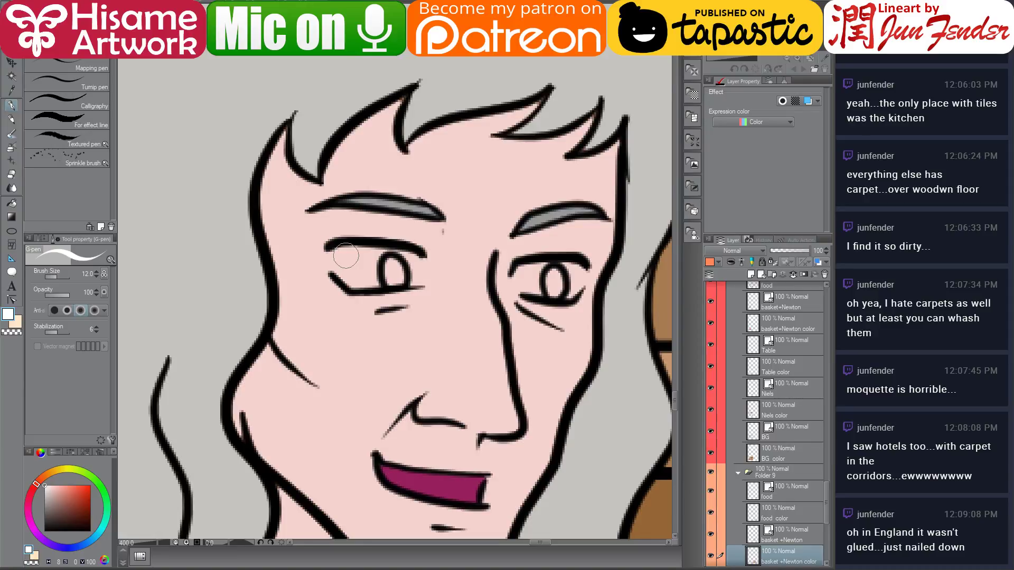
key("bracketright")
mouse_move(328, 263)
left_mouse_down()
mouse_move(358, 276)
mouse_move(348, 259)
mouse_move(366, 254)
mouse_move(384, 270)
mouse_move(377, 276)
mouse_move(406, 259)
left_mouse_up()
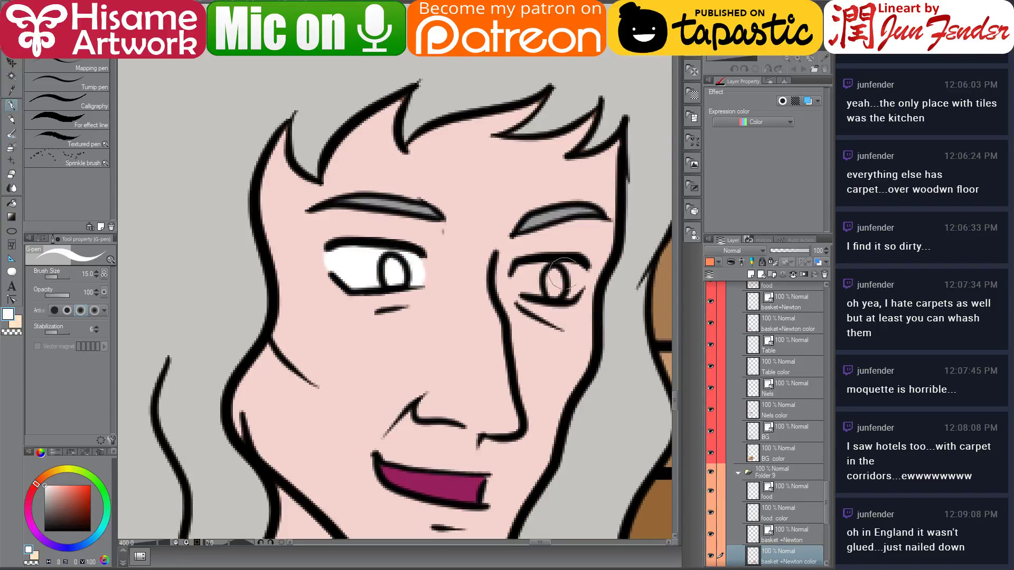
mouse_move(539, 273)
left_mouse_down()
mouse_move(526, 278)
mouse_move(575, 287)
mouse_move(568, 270)
left_mouse_up()
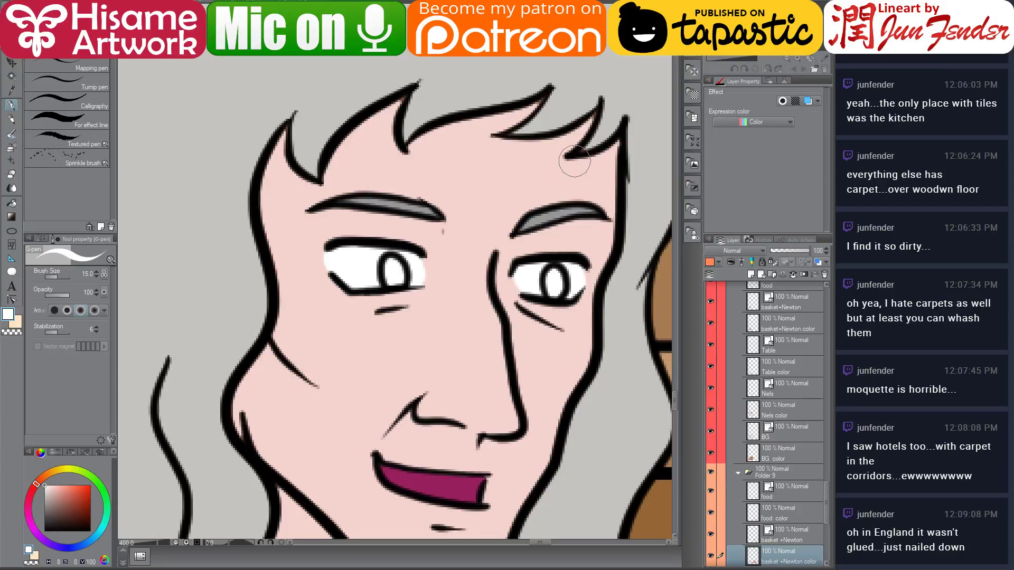
Clean up the tips of the man's fringe with the sampled hair grey and skin tone at brush size 7
left_click(596, 137, "alt")
key("bracketleft")
key("bracketleft")
key("bracketleft")
key("bracketleft")
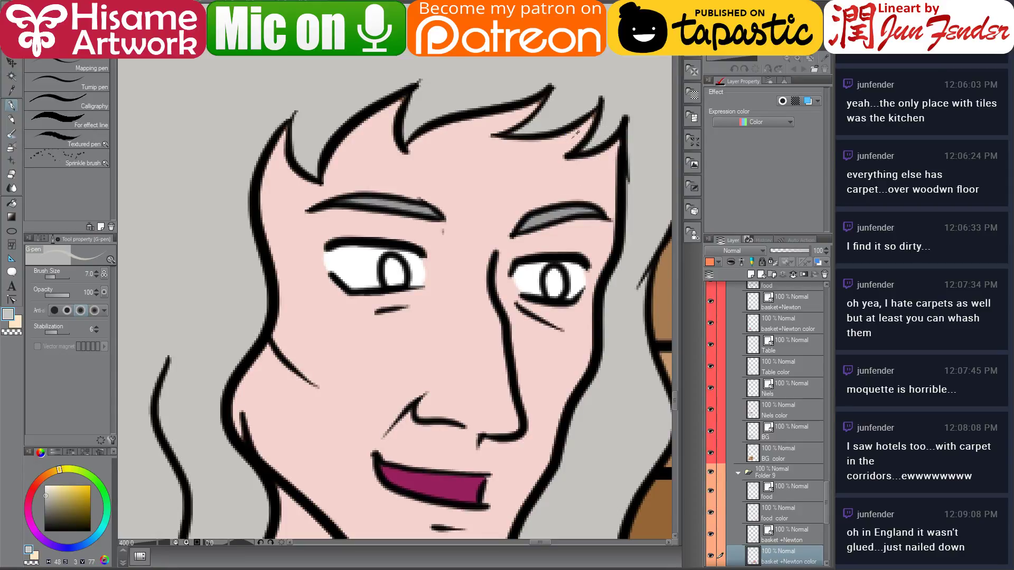
left_click(577, 133, "alt")
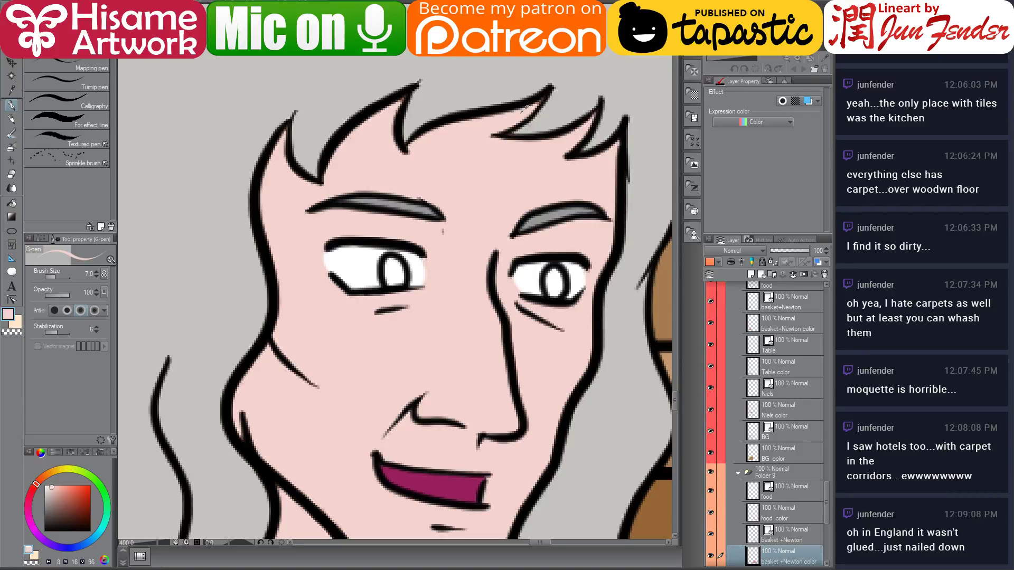
Select the Niels color layer by picking the surprised boy's eye in the panel above
scroll(530, 268, "down", 6)
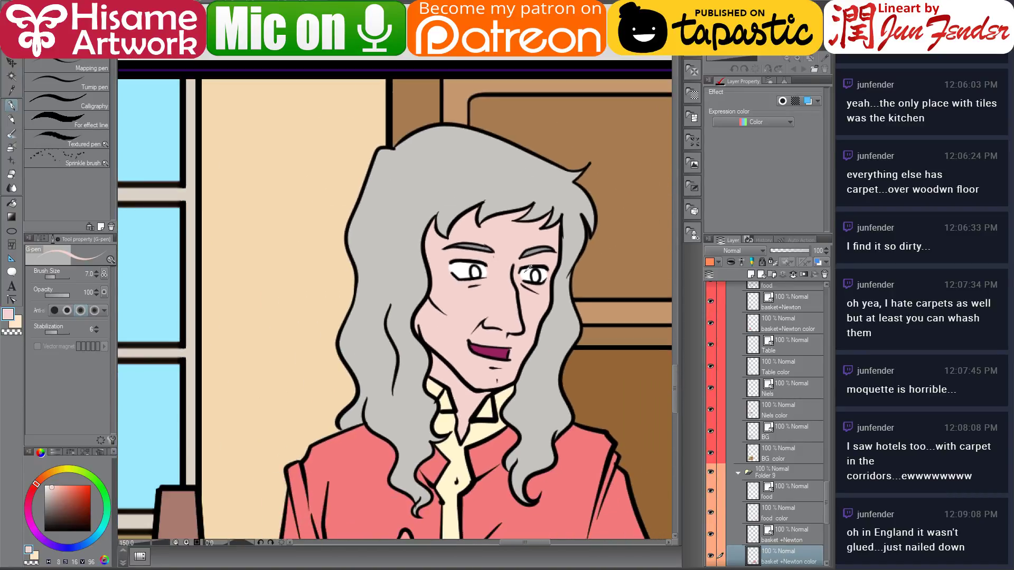
scroll(530, 267, "down", 3)
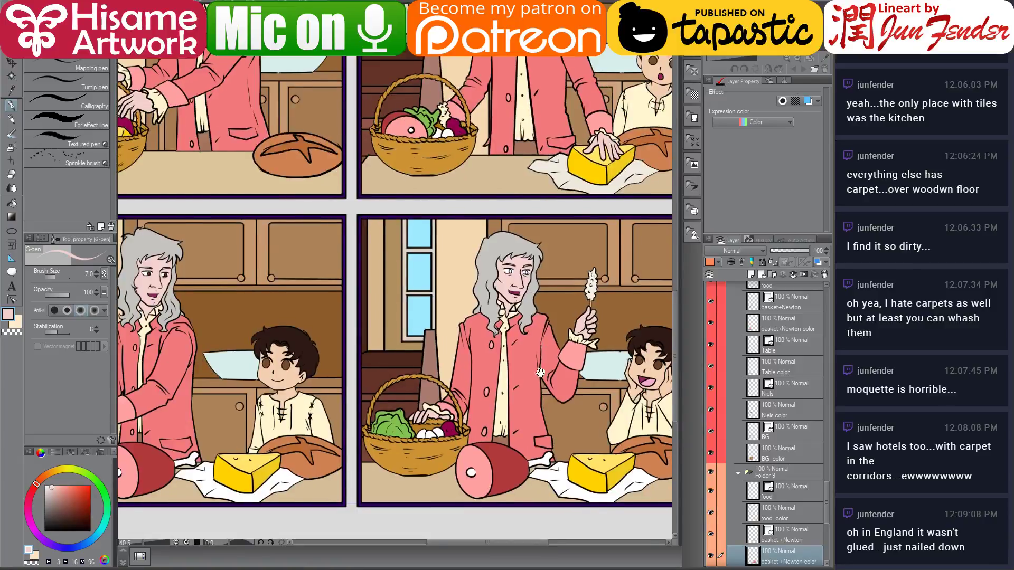
left_click_drag(547, 377, 480, 351)
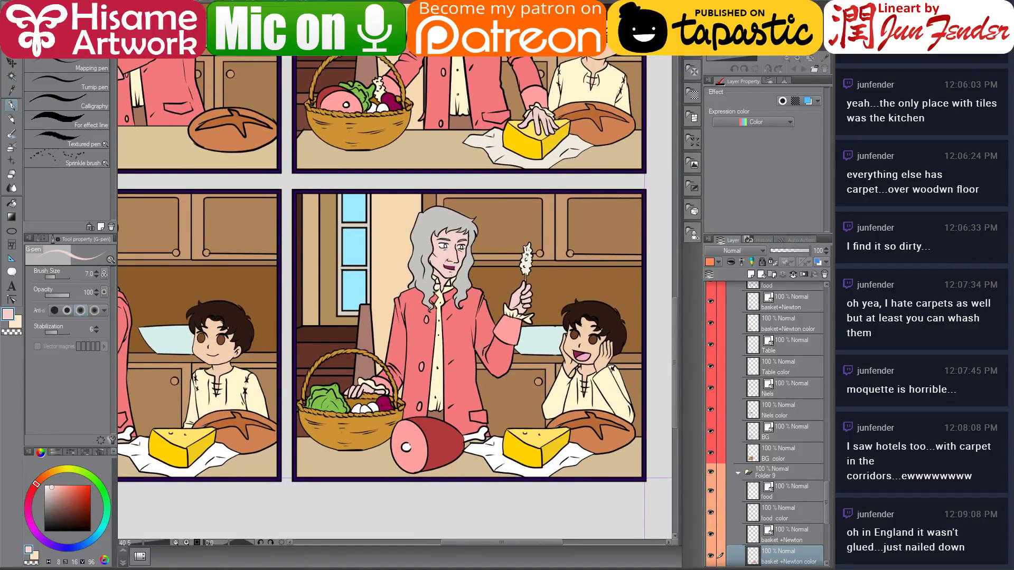
left_click_drag(467, 389, 461, 554)
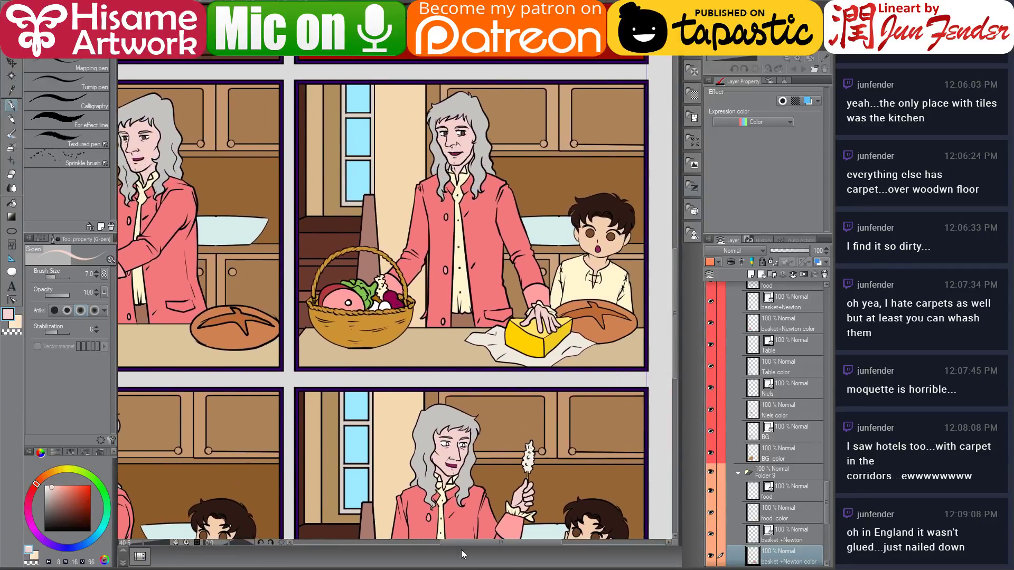
scroll(631, 207, "up", 5)
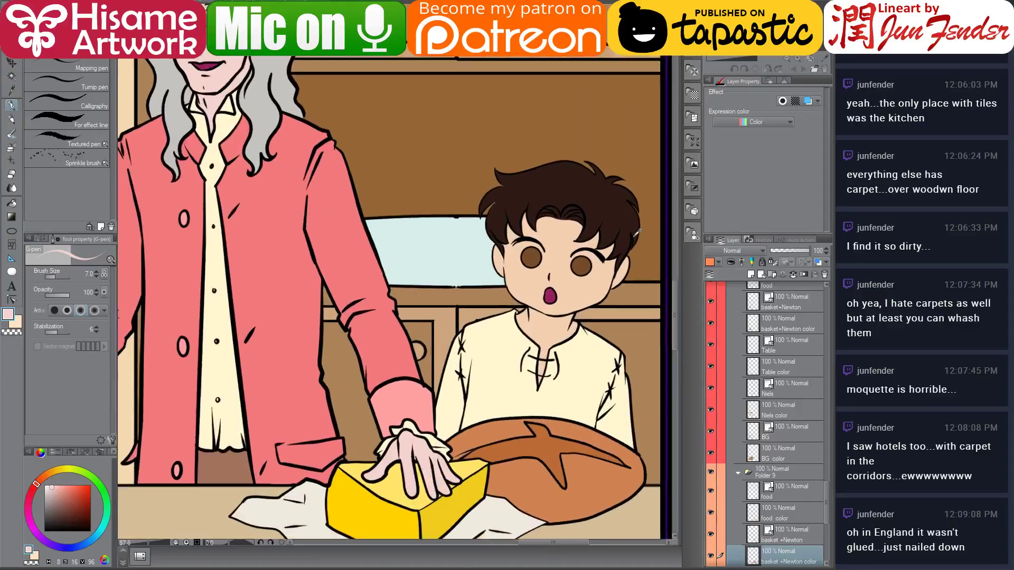
scroll(609, 249, "up", 3)
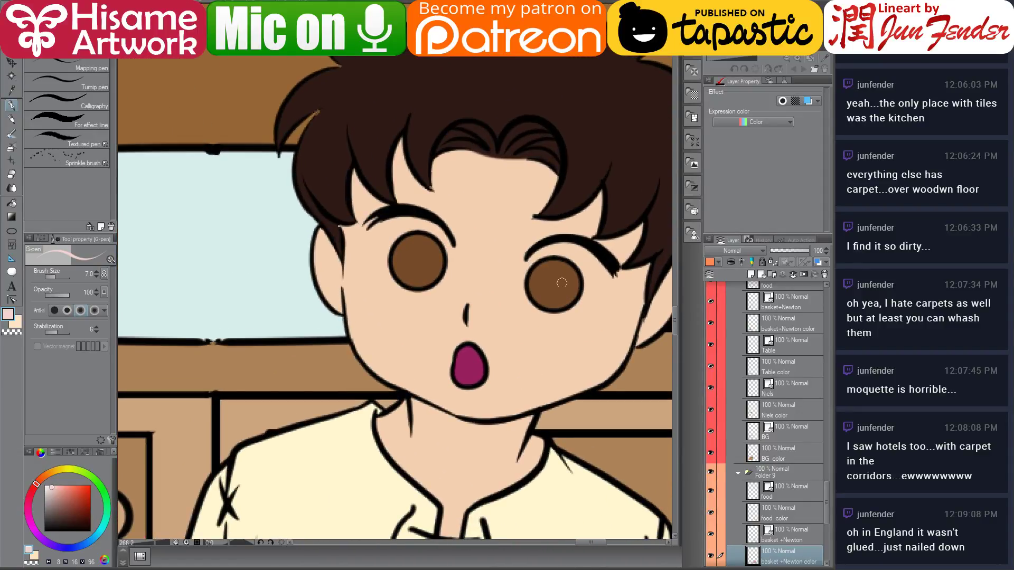
key("o")
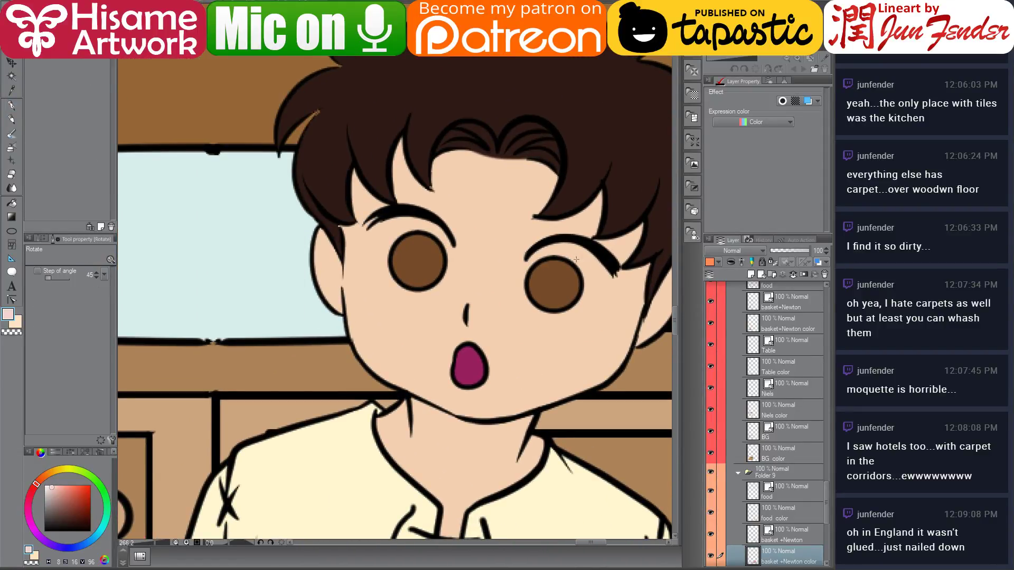
left_click(556, 276)
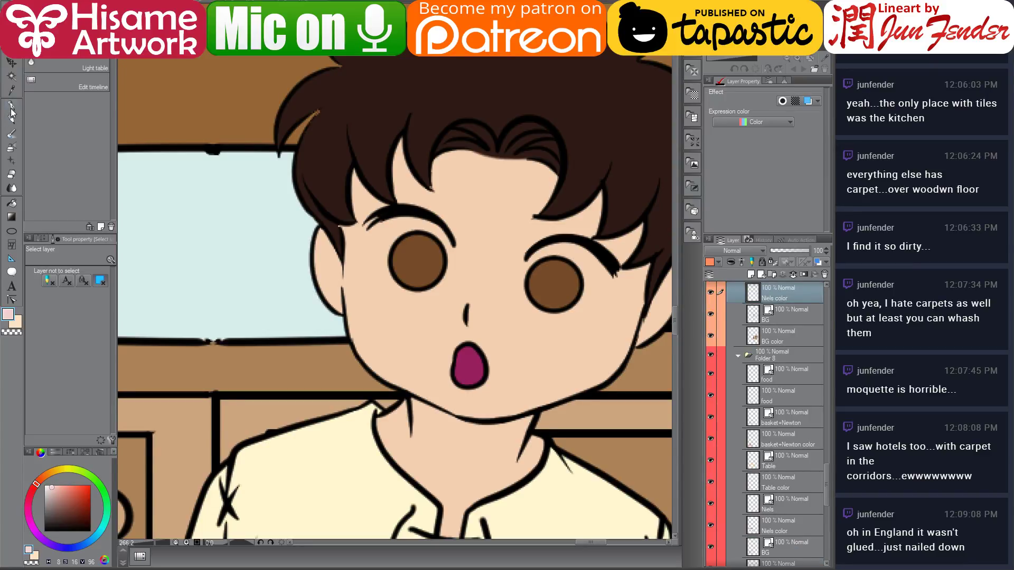
Paint the boy's eye on the viewer's right white, covering the iris, with the G-pen at size 50
left_click(11, 108)
left_click(45, 486)
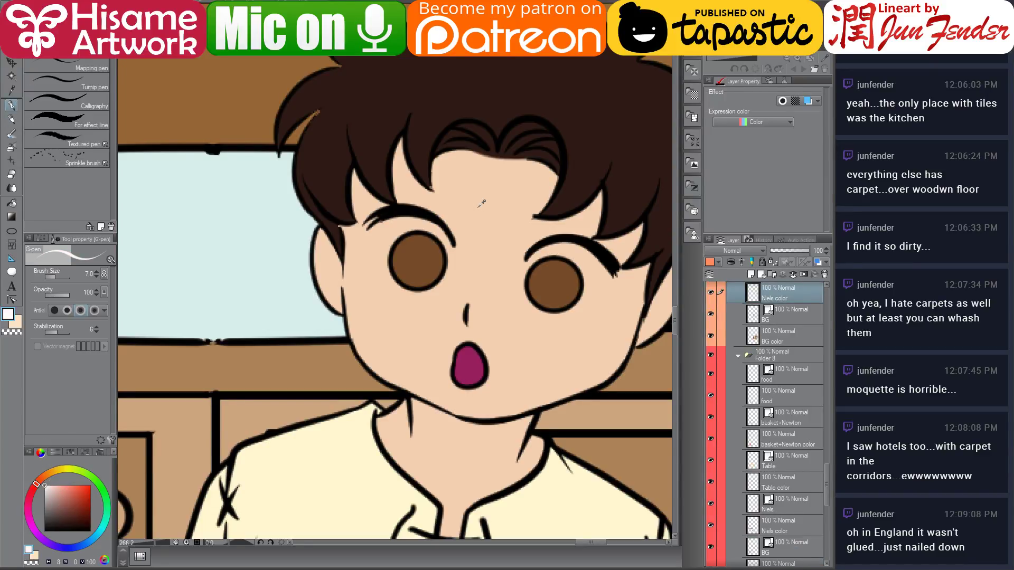
scroll(482, 202, "up", 4)
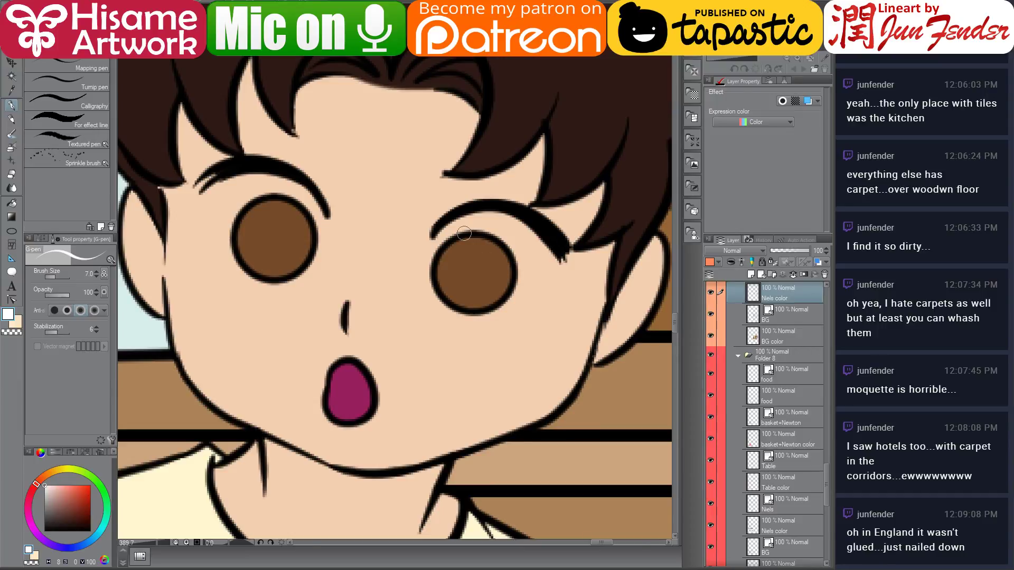
key("bracketright")
key("bracketright")
key("bracketright")
key("bracketright")
key("bracketright")
key("bracketright")
key("bracketright")
key("bracketright")
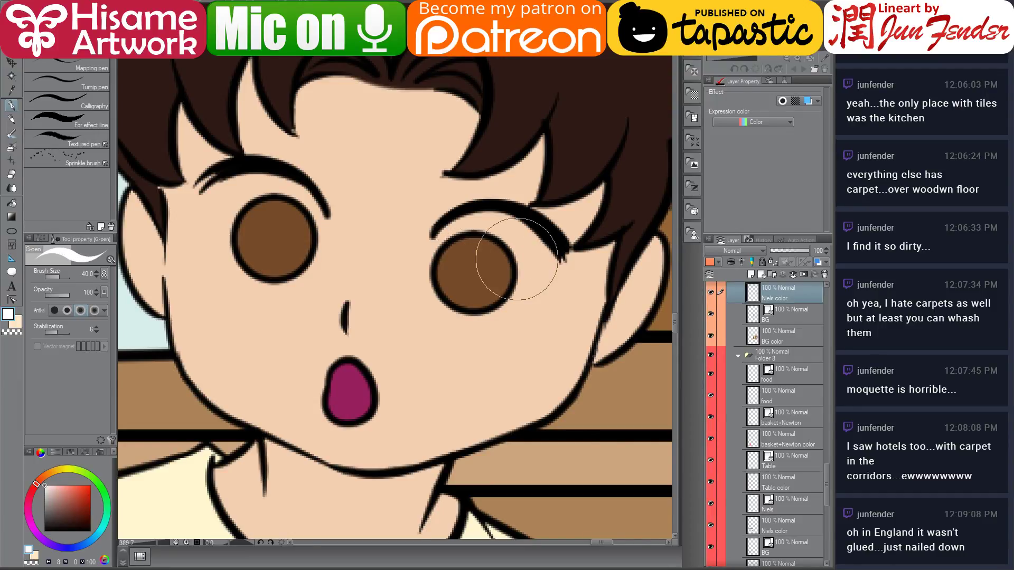
key("bracketright")
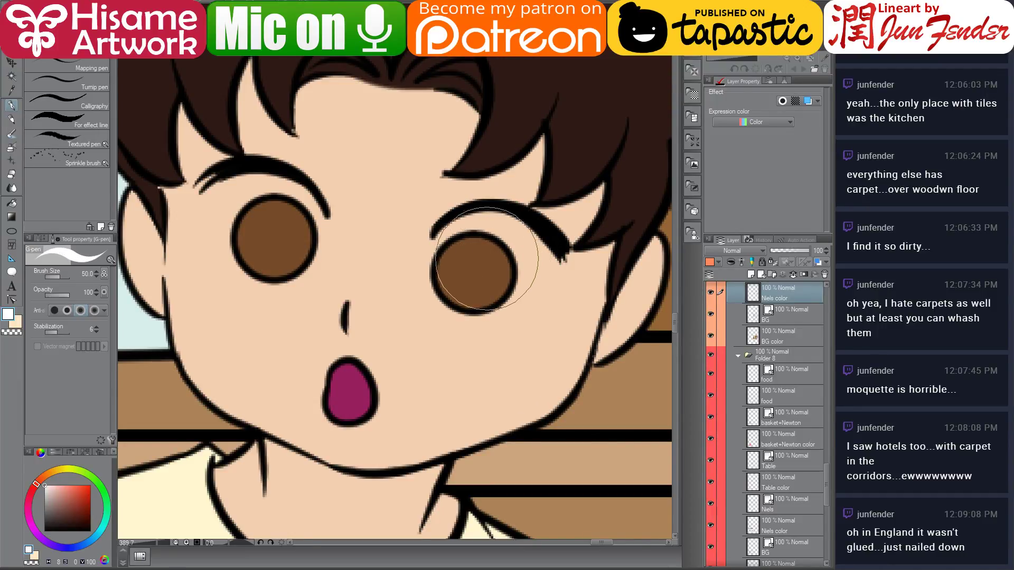
mouse_move(485, 259)
left_mouse_down()
mouse_move(518, 253)
mouse_move(478, 271)
mouse_move(518, 253)
mouse_move(506, 270)
mouse_move(485, 272)
mouse_move(469, 255)
mouse_move(528, 248)
mouse_move(503, 227)
left_mouse_up()
key("bracketleft")
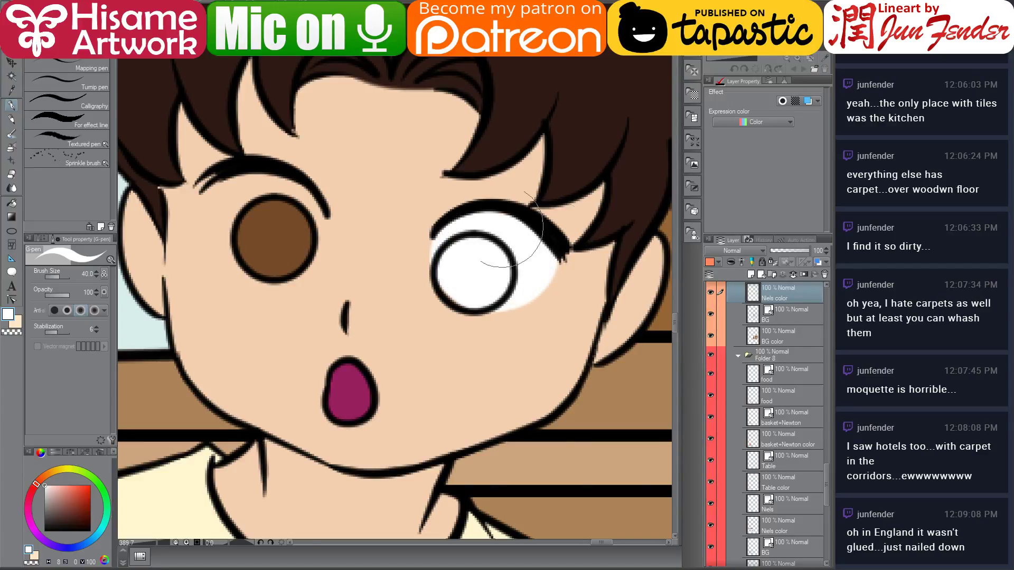
Refill the iris of that eye with the brown sampled from the boy's other iris
left_click(263, 232, "alt")
key("g")
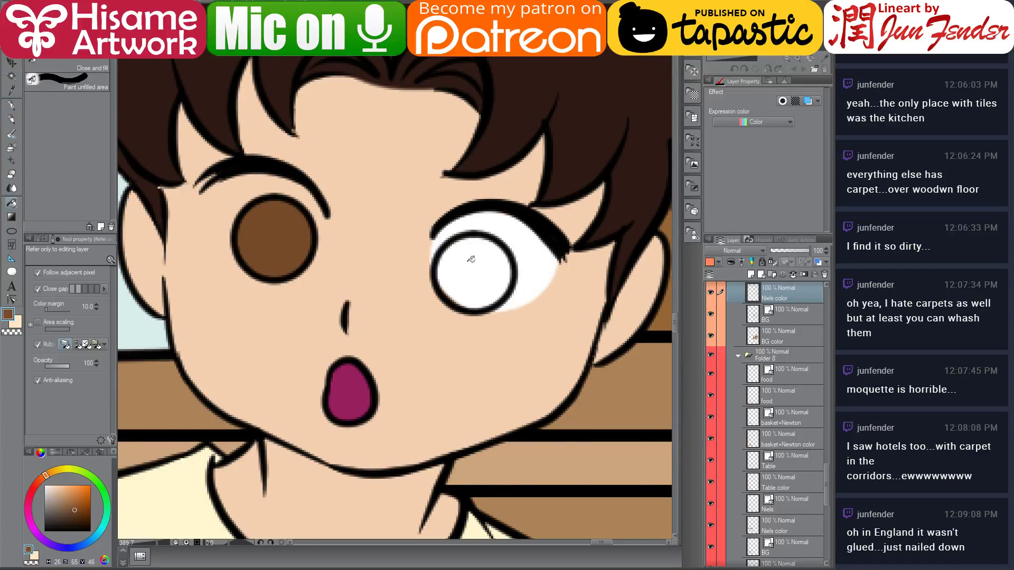
left_click(471, 259)
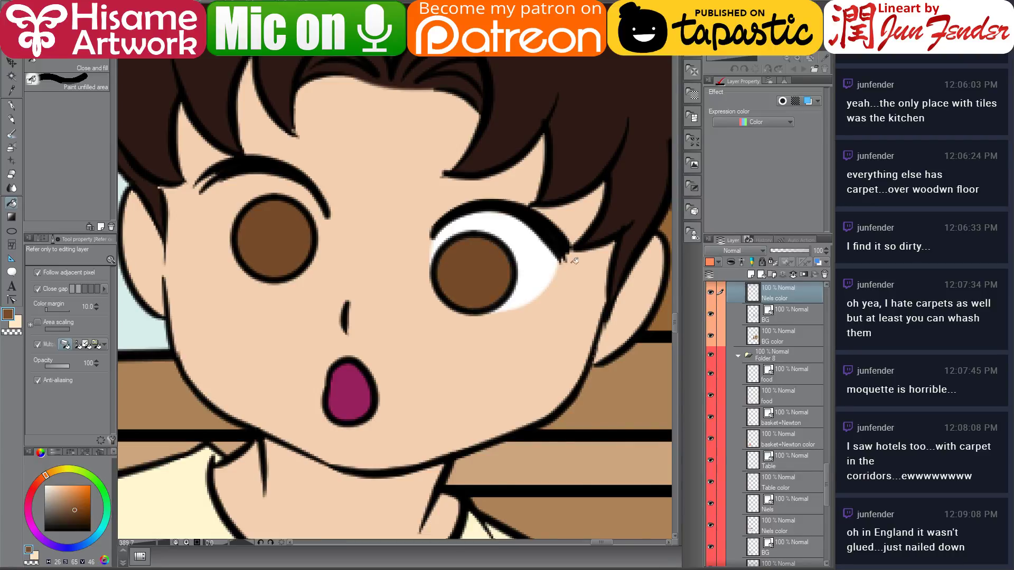
Paint the boy's eye on the viewer's left white, covering the iris, with the G-pen at size 40
left_click(531, 240, "alt")
left_click(10, 106)
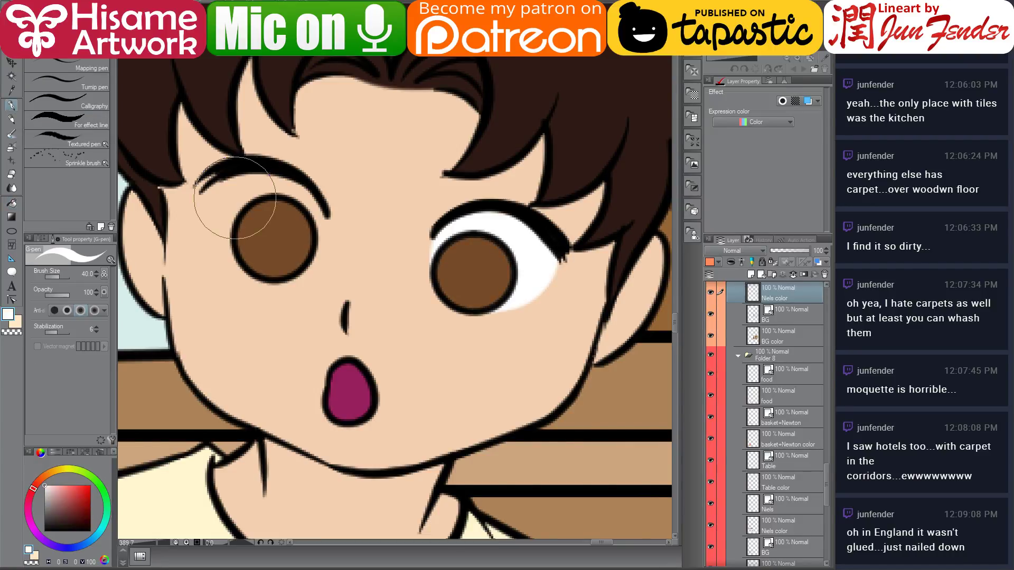
left_click(266, 223)
key("bracketleft")
key("bracketleft")
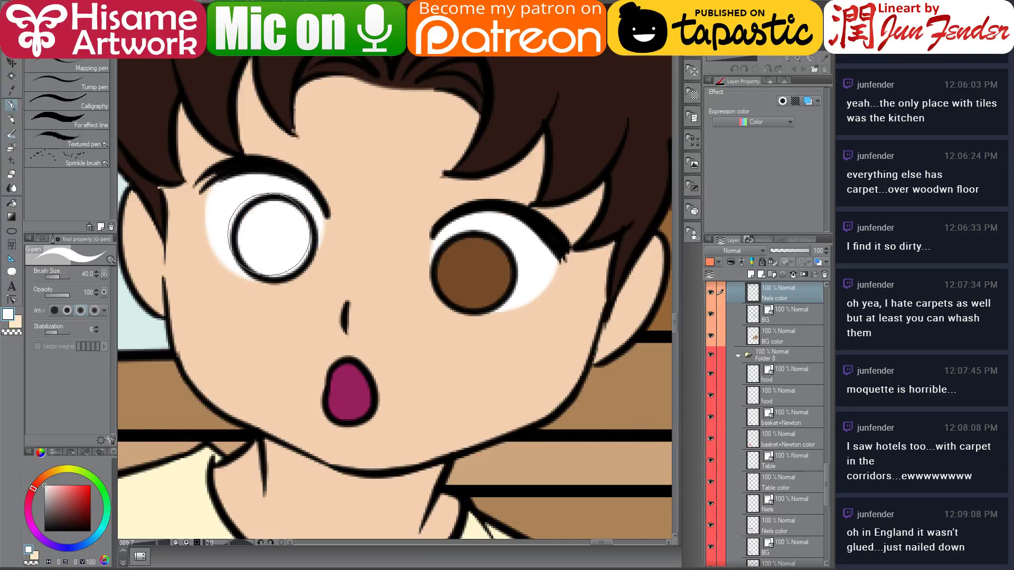
Refill the iris of the surprised boy's eye on the viewer's left with the brown sampled from his other iris
left_click(12, 203)
left_click(480, 264, "alt")
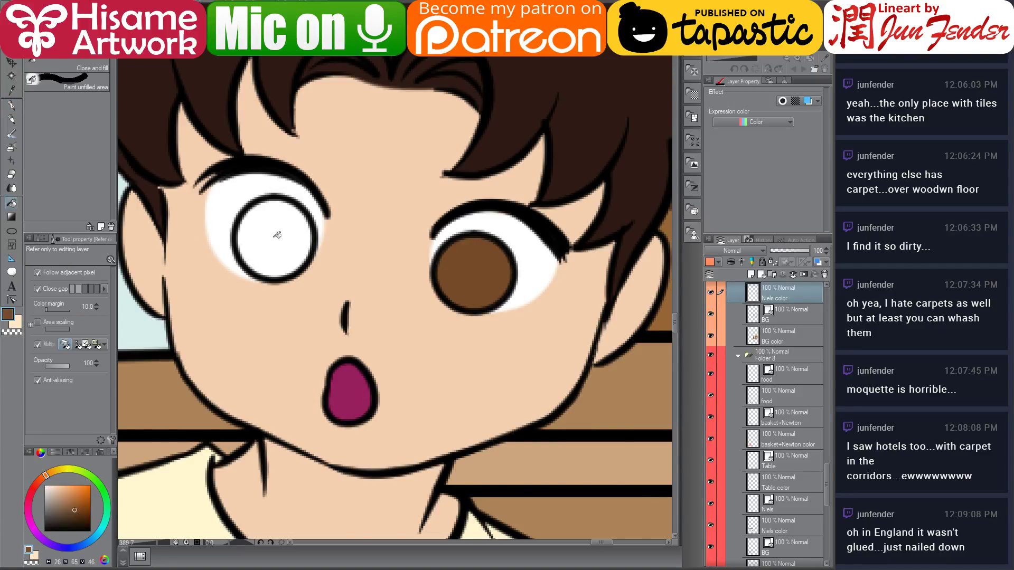
left_click(282, 222)
left_click(286, 219)
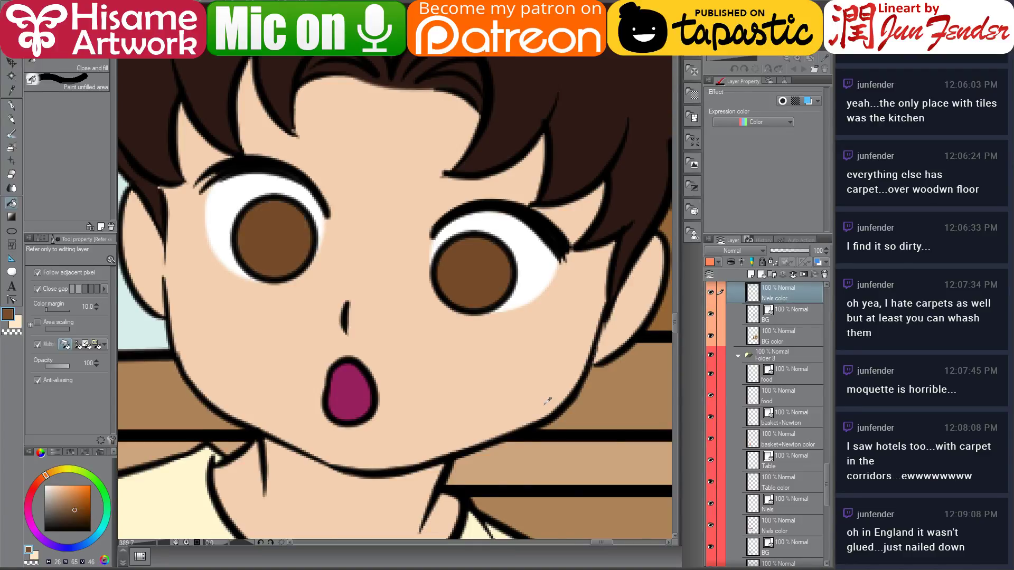
scroll(548, 401, "down", 5)
scroll(380, 260, "up", 5)
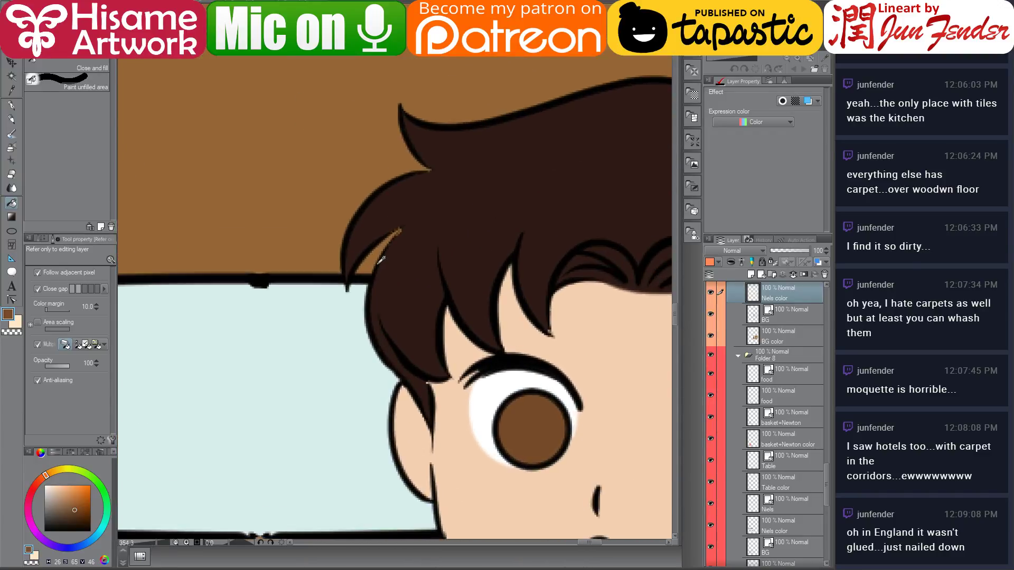
scroll(380, 260, "up", 2)
left_click(11, 106)
left_click(507, 242, "alt")
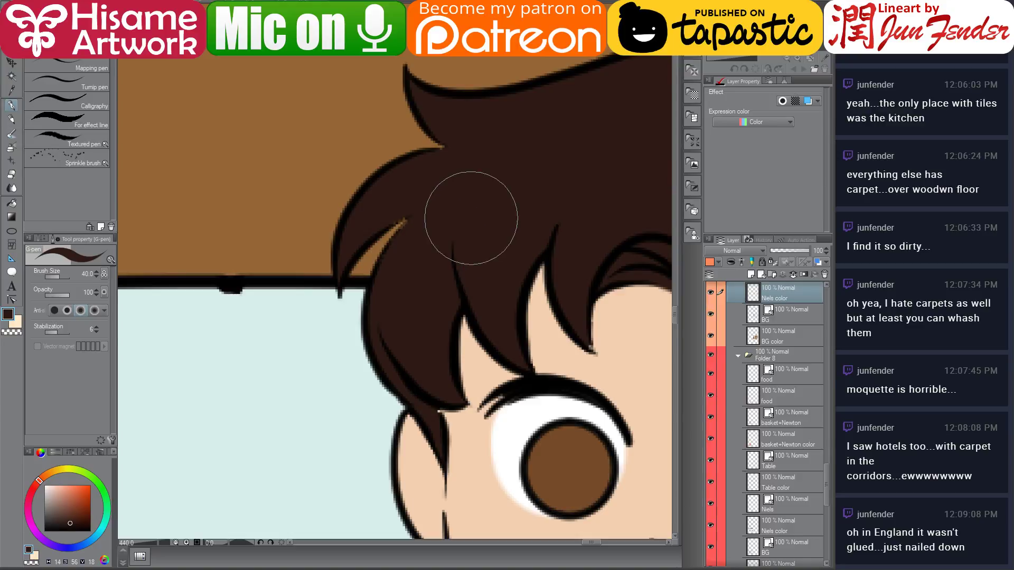
scroll(502, 210, "down", 5)
scroll(502, 210, "down", 8)
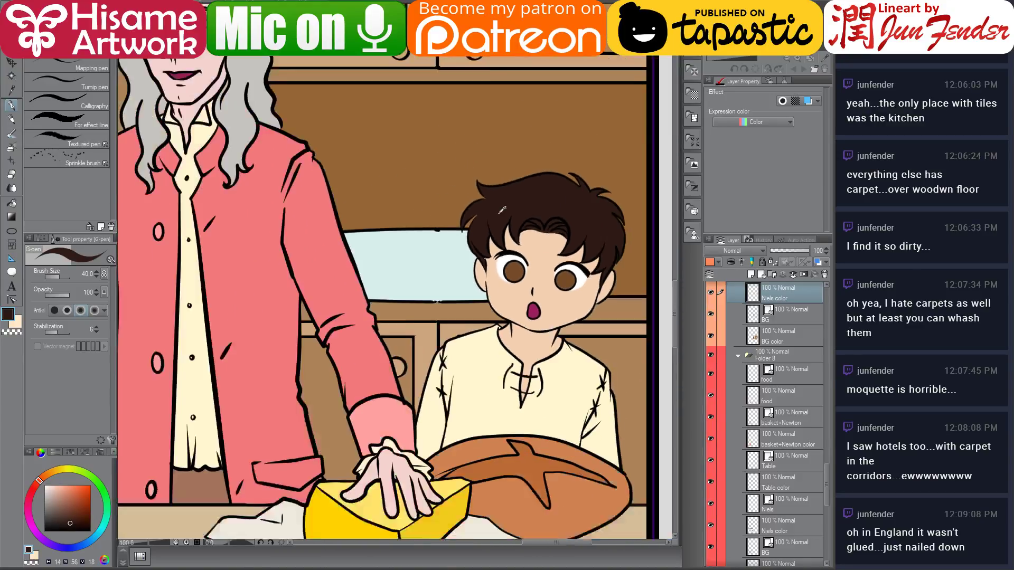
scroll(502, 211, "down", 2)
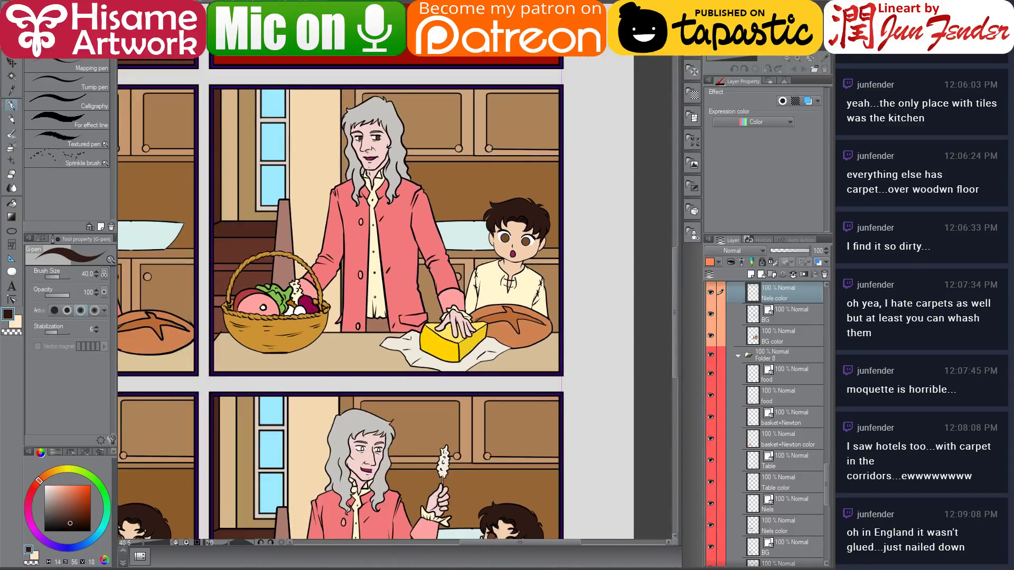
Select the Niels color layer of the panel with the smiling, closed-mouth boy by picking his figure on the canvas
left_click_drag(380, 341, 534, 177)
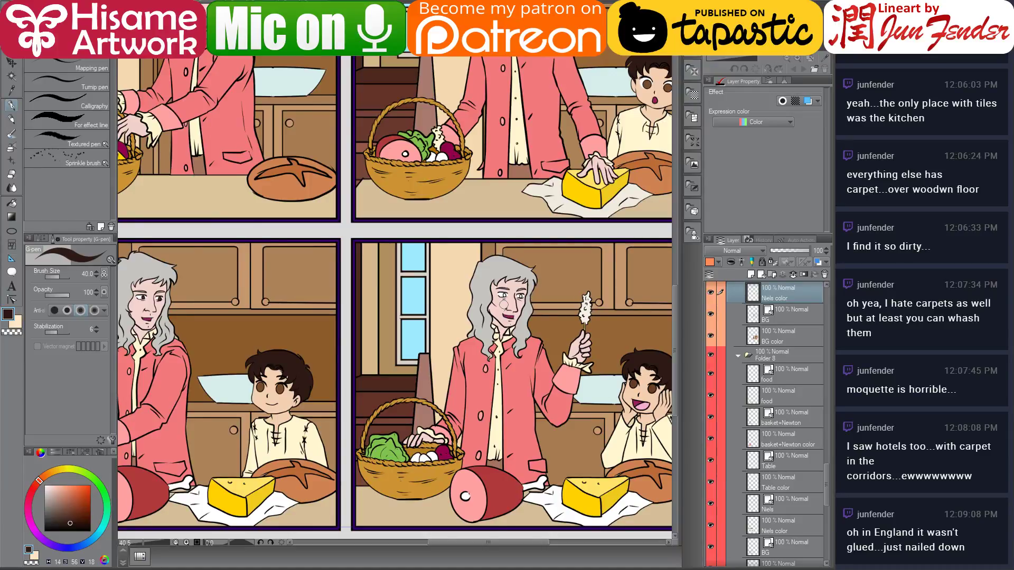
left_click(267, 390, "ctrl+shift")
scroll(238, 406, "up", 8)
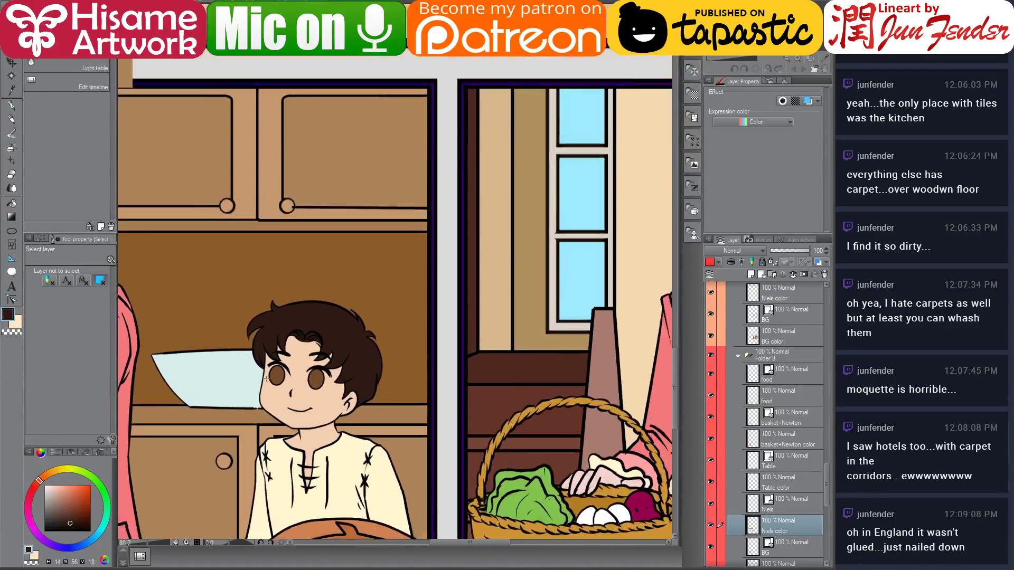
scroll(278, 419, "up", 3)
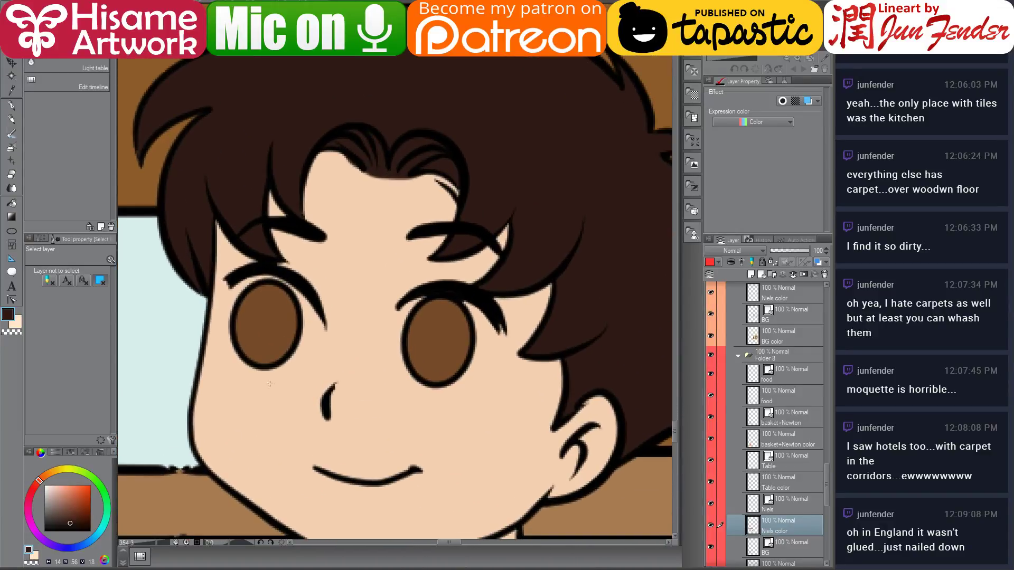
Paint the smiling boy's eye on the viewer's left white with the G-pen at size 40, and refill its iris with his other iris's brown
left_click_drag(47, 489, 32, 465)
left_click(11, 105)
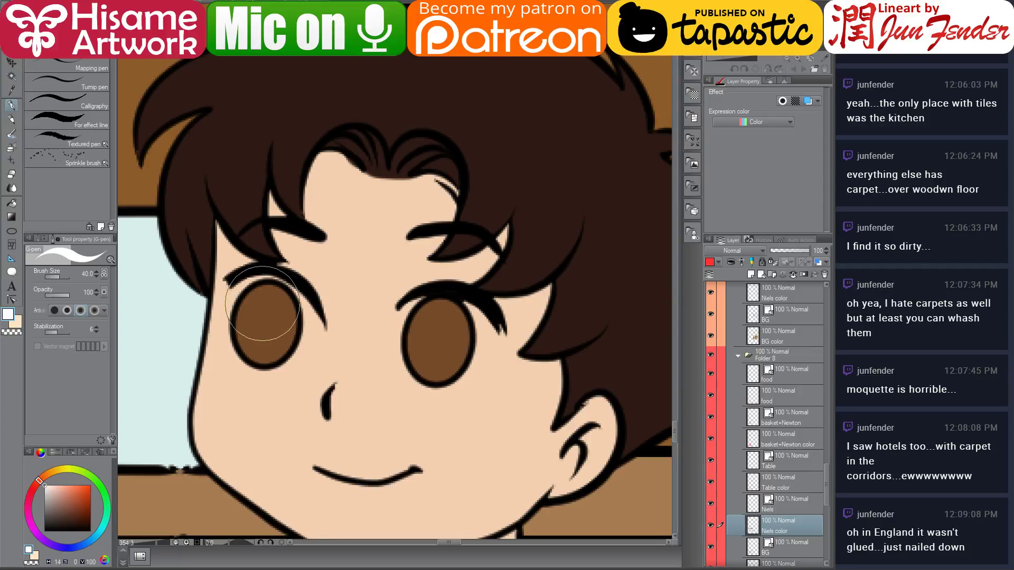
mouse_move(261, 296)
left_mouse_down()
mouse_move(268, 325)
mouse_move(279, 316)
mouse_move(281, 330)
left_mouse_up()
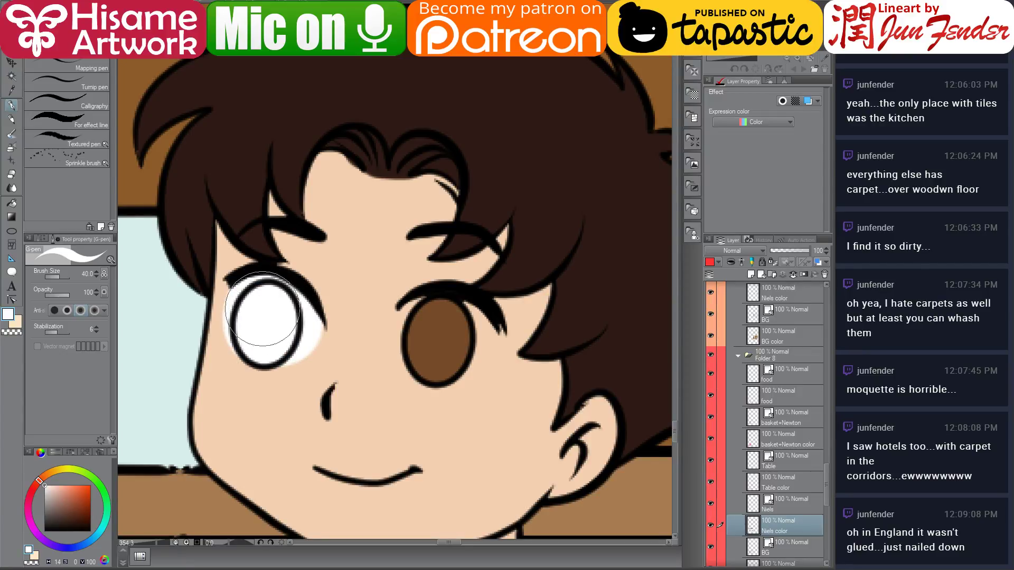
left_click(426, 343, "alt")
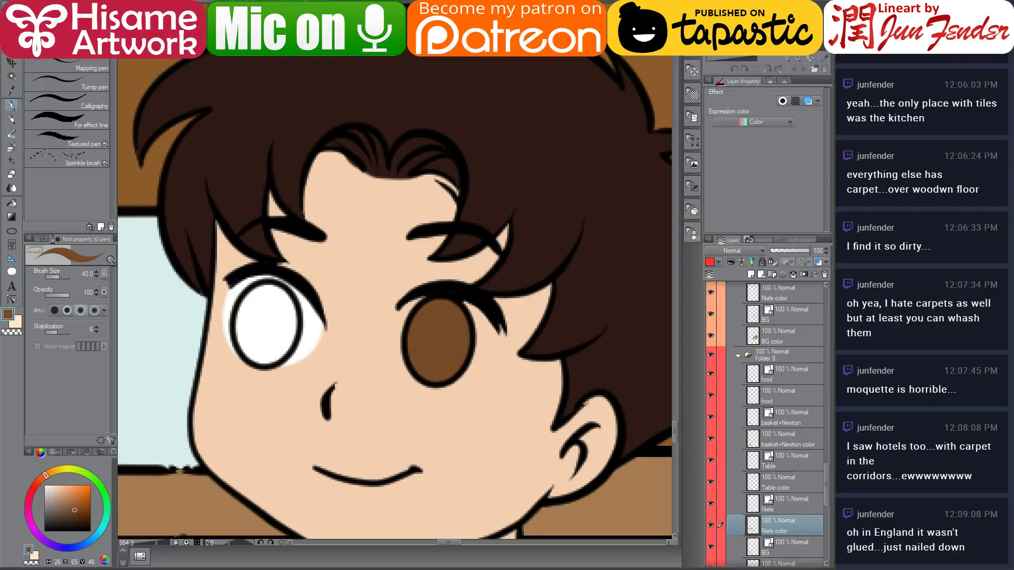
left_click(12, 202)
left_click(256, 317)
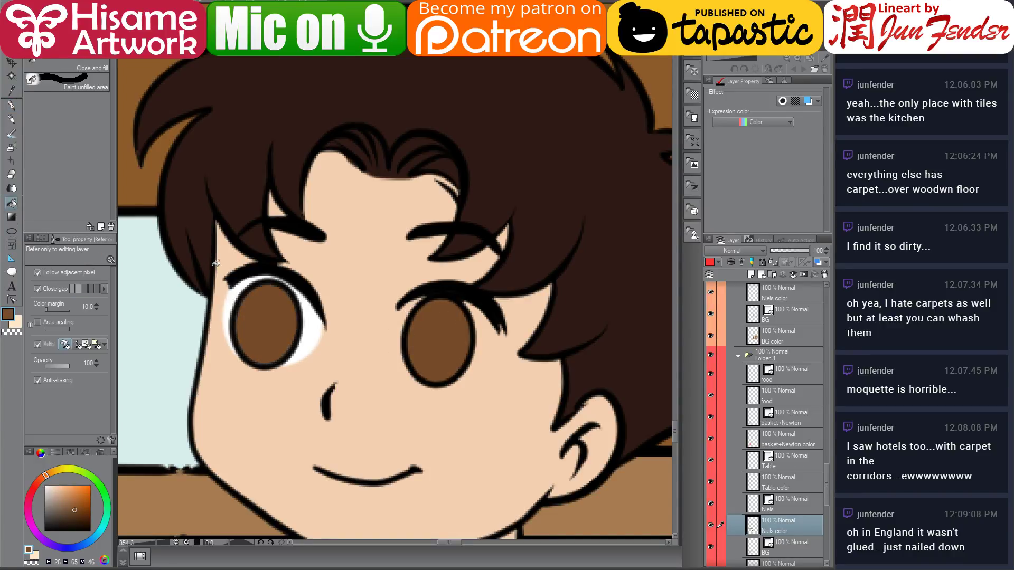
Paint the smiling boy's eye on the viewer's right white with the G-pen, and refill its iris with the brown sampled from the finished eye
left_click(11, 104)
left_click(315, 329, "alt")
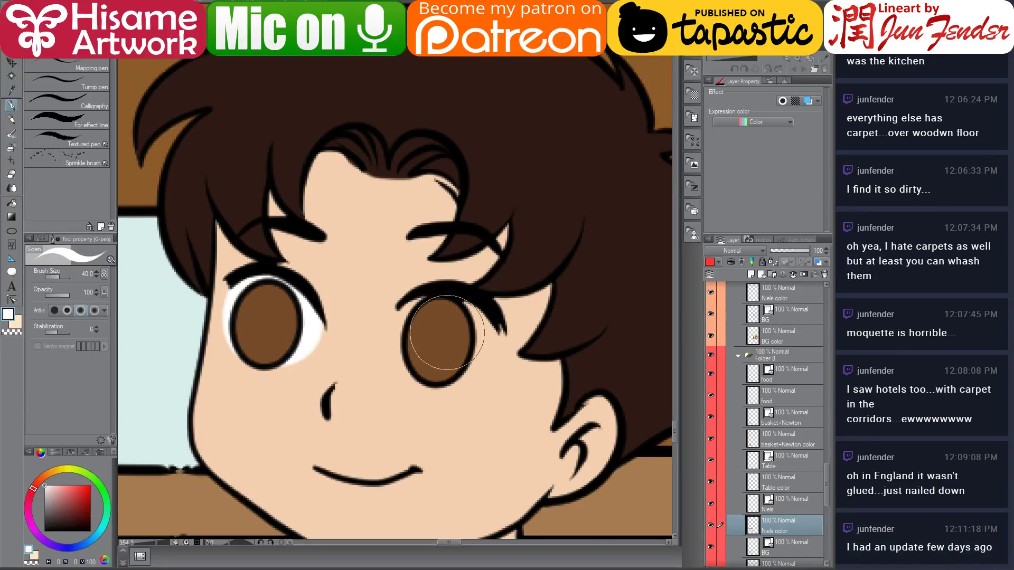
mouse_move(422, 316)
left_mouse_down()
mouse_move(437, 349)
mouse_move(454, 325)
mouse_move(436, 347)
left_mouse_up()
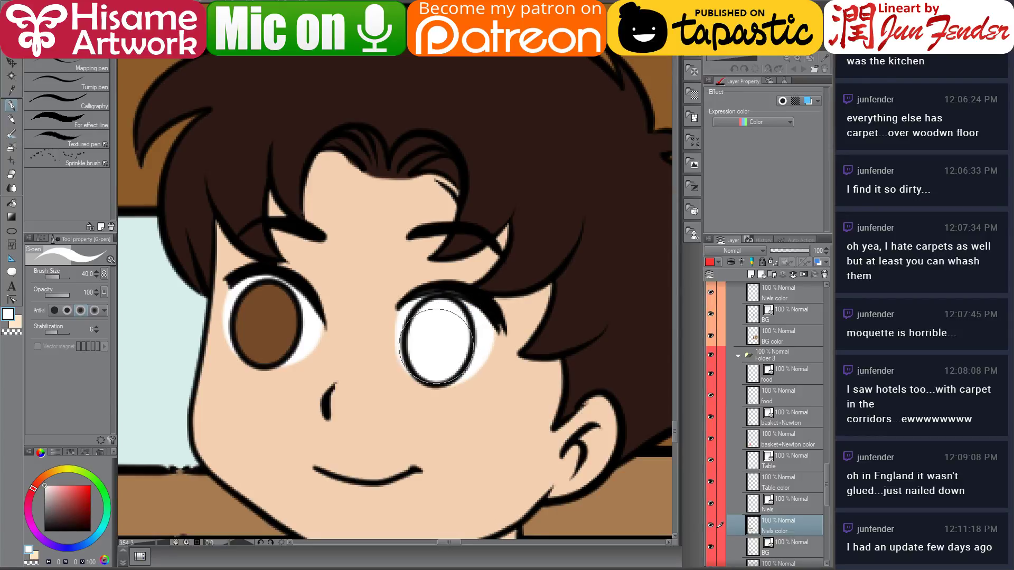
left_click(269, 317, "alt")
left_click(9, 205)
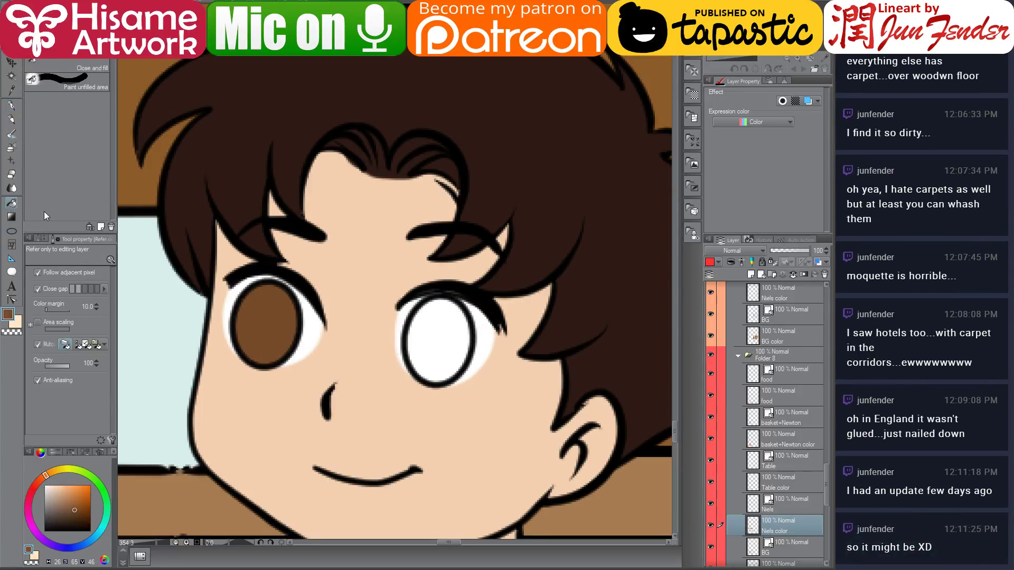
left_click(454, 335)
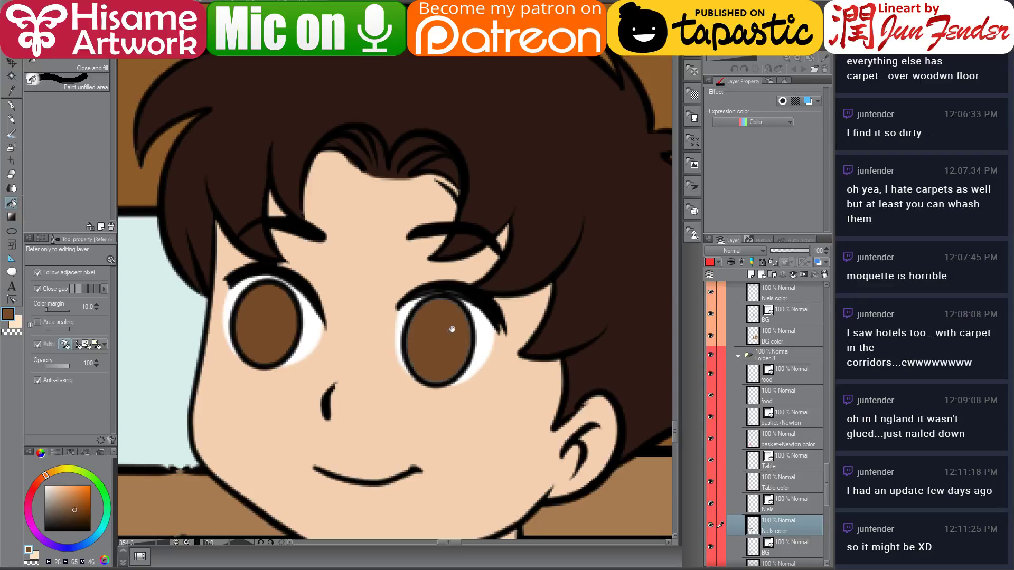
Retouch the upper lash line of the boy's eye on the viewer's right in sampled black with the G-pen at size 8
left_click(12, 105)
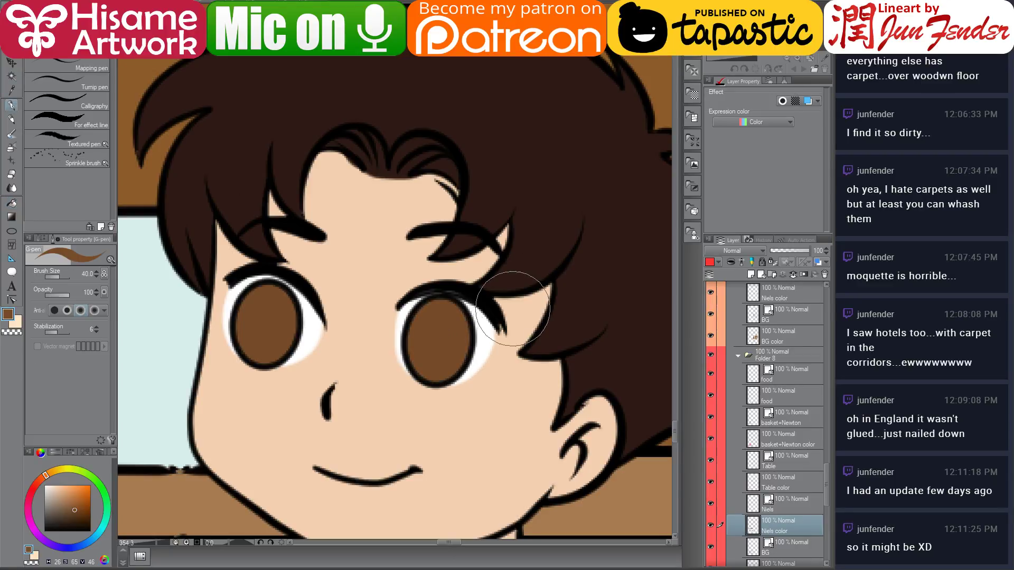
left_click(491, 295, "alt")
key("bracketleft")
key("bracketleft")
key("bracketleft")
key("bracketleft")
key("bracketleft")
key("bracketleft")
key("bracketleft")
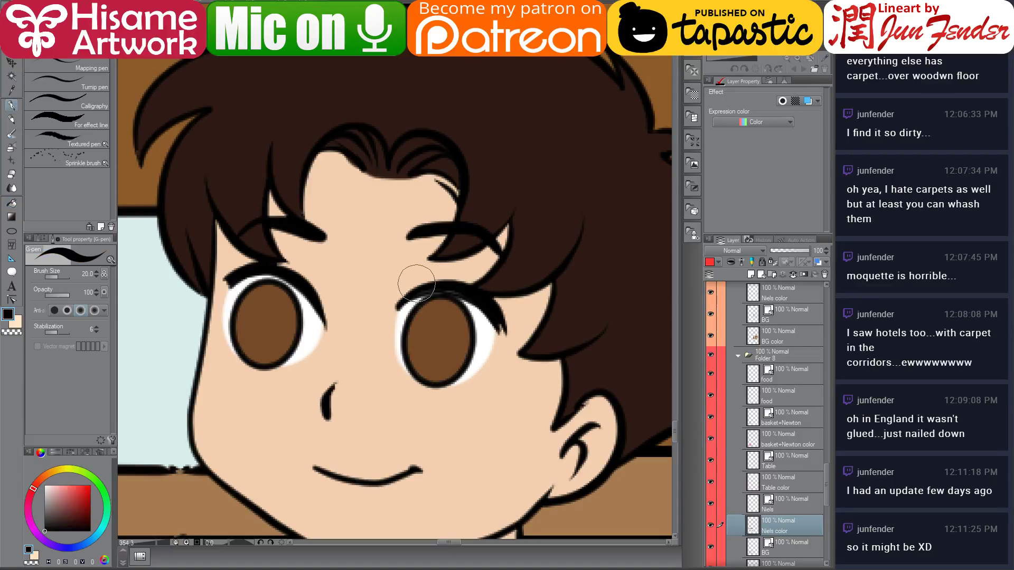
left_click_drag(425, 292, 489, 295)
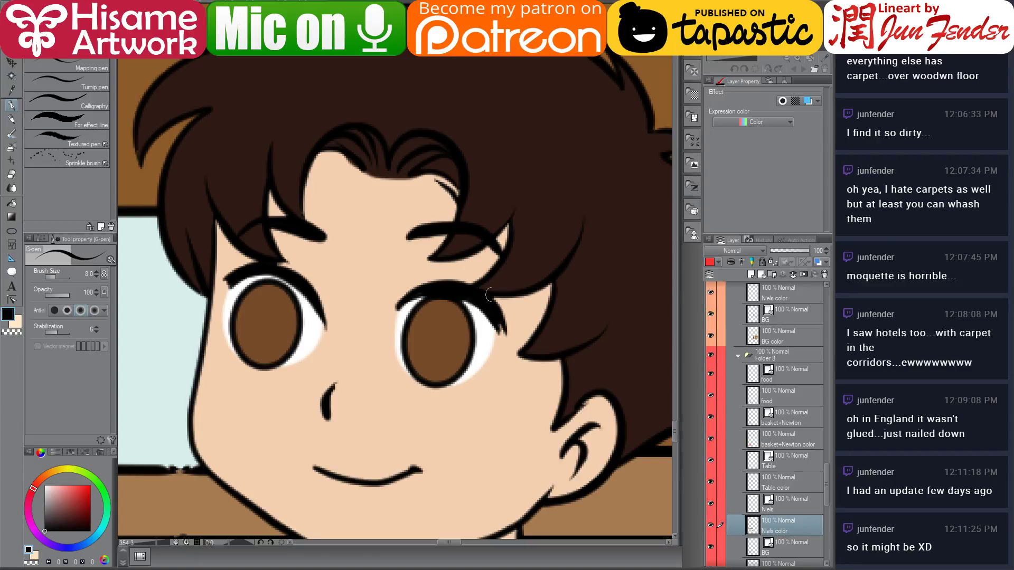
Select the basket+Newton color layer of the last panel by picking the grey-haired man's face on the canvas
scroll(466, 313, "down", 8)
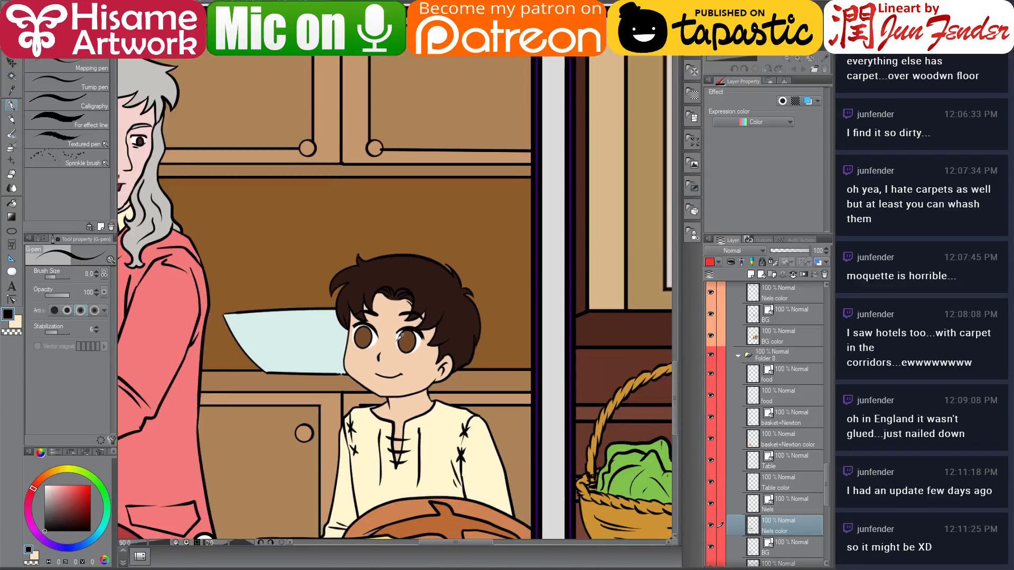
scroll(400, 338, "down", 2)
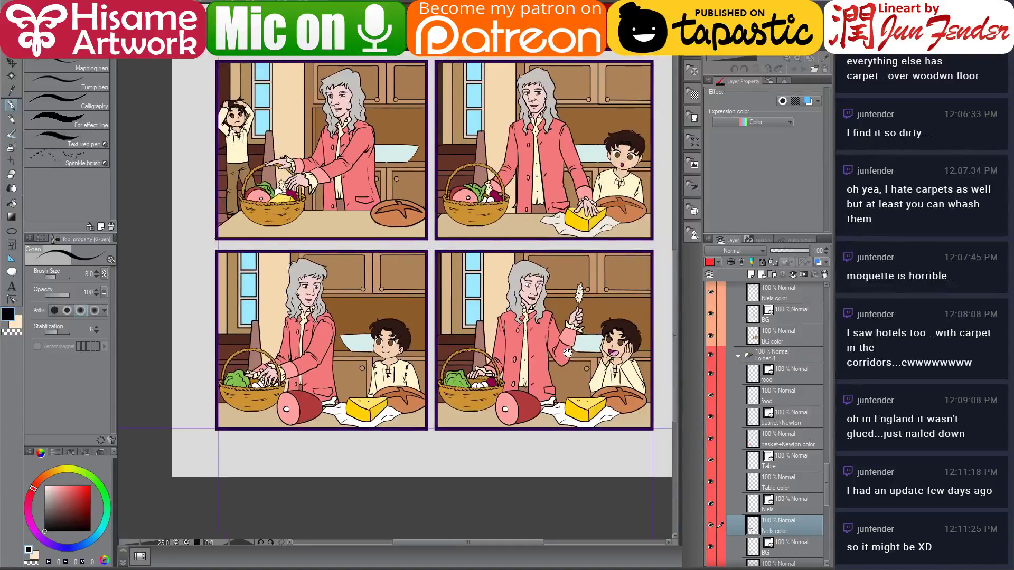
left_click_drag(577, 351, 519, 392)
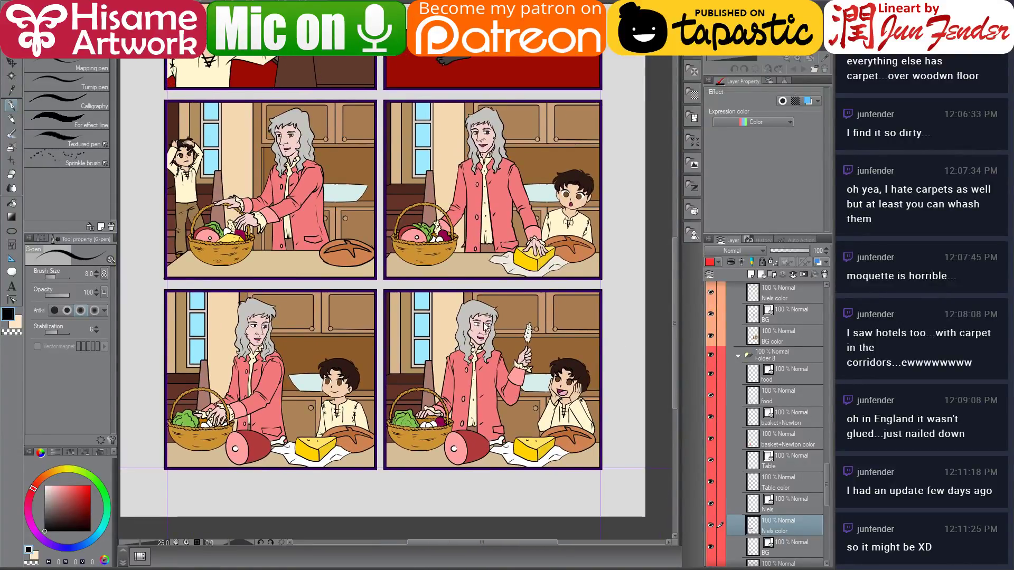
scroll(486, 327, "up", 8)
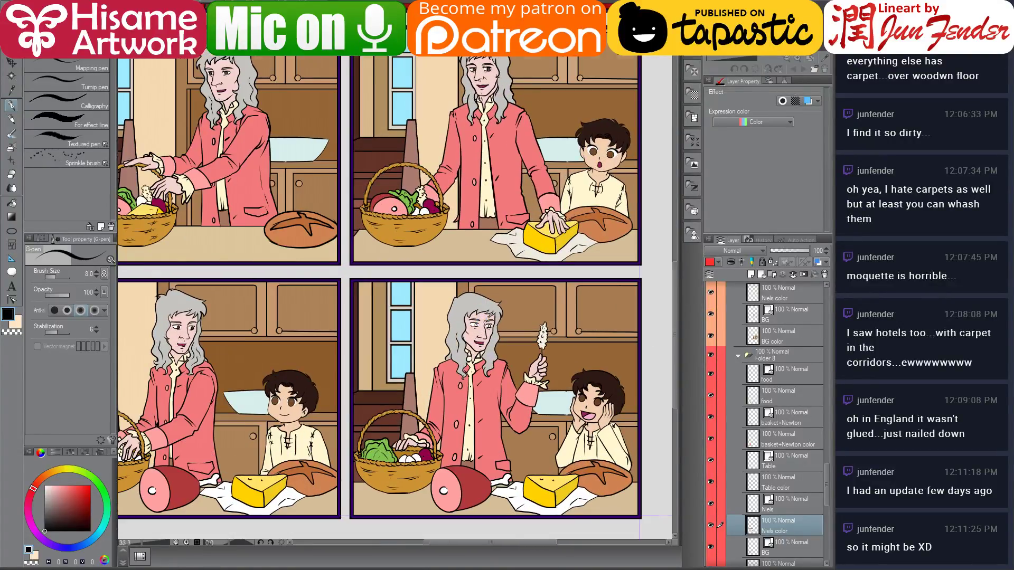
scroll(480, 332, "up", 5)
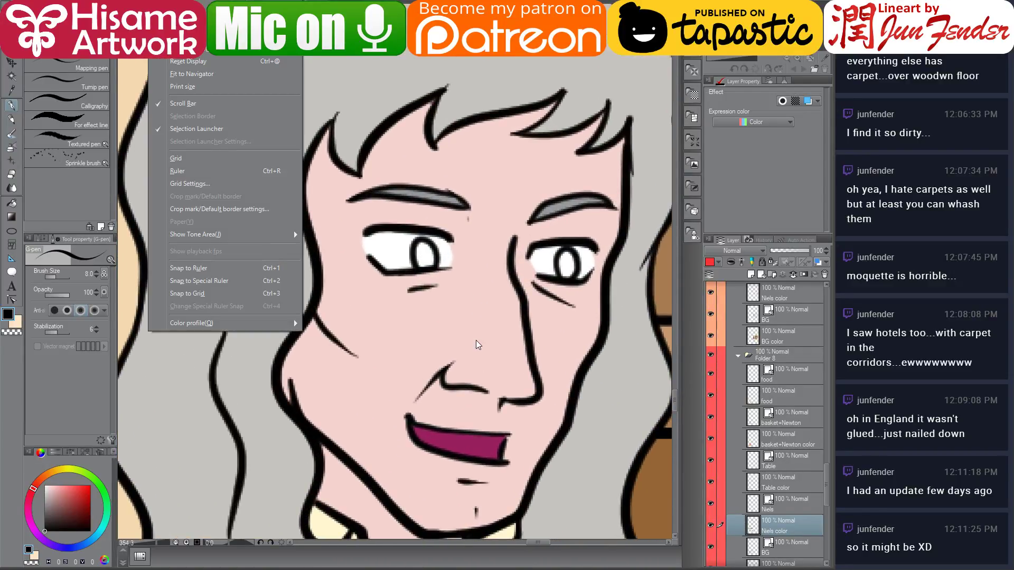
key("r")
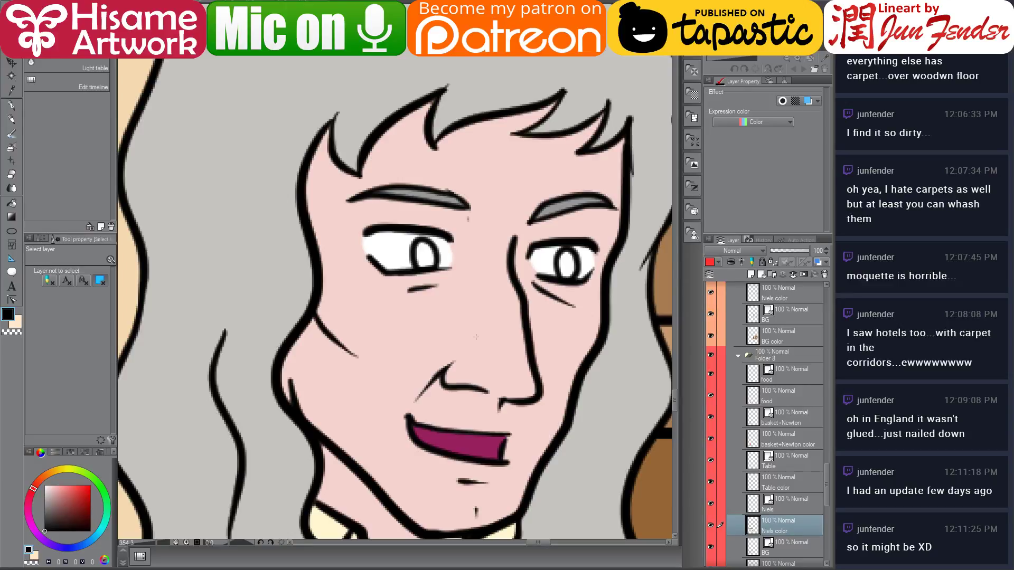
left_click(352, 297, "ctrl+shift")
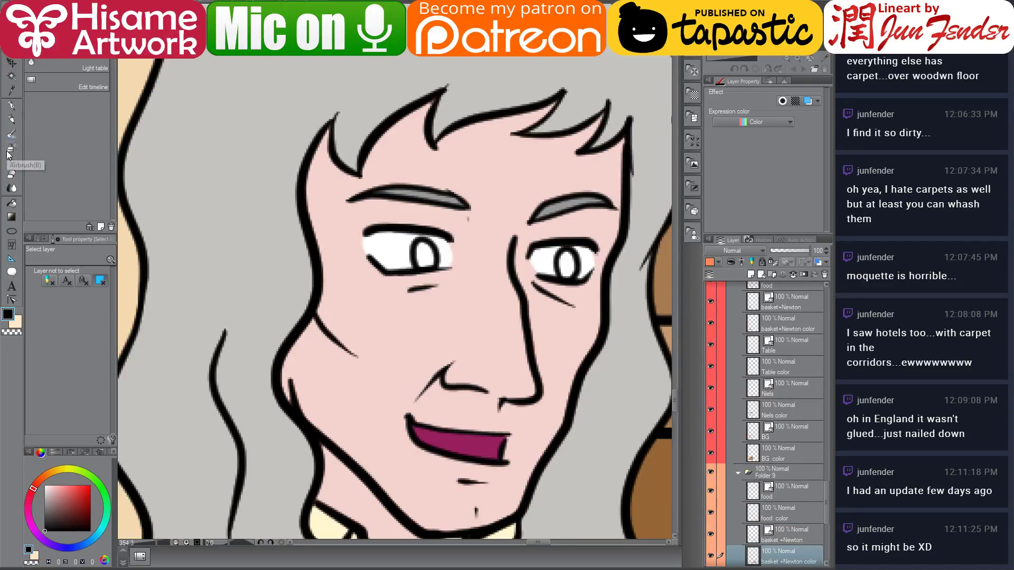
Paint both of the grey-haired man's irises dark reddish brown (H 0, S 46, V 36) with the G-pen at size 10
left_click(11, 105)
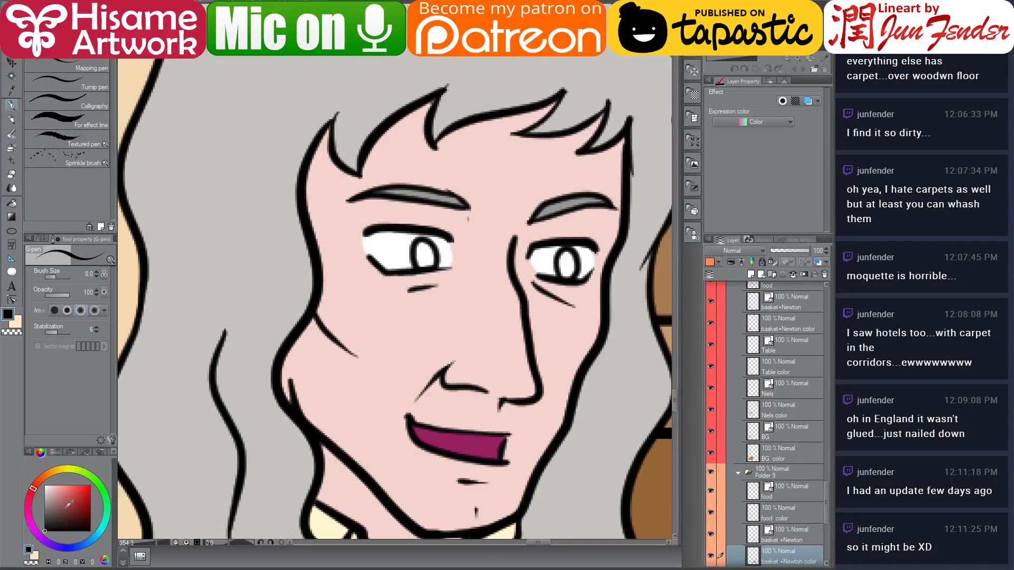
left_click(65, 515)
key("bracketright")
mouse_move(421, 246)
left_mouse_down()
mouse_move(420, 261)
mouse_move(430, 249)
mouse_move(425, 264)
left_mouse_up()
key("ctrl+z")
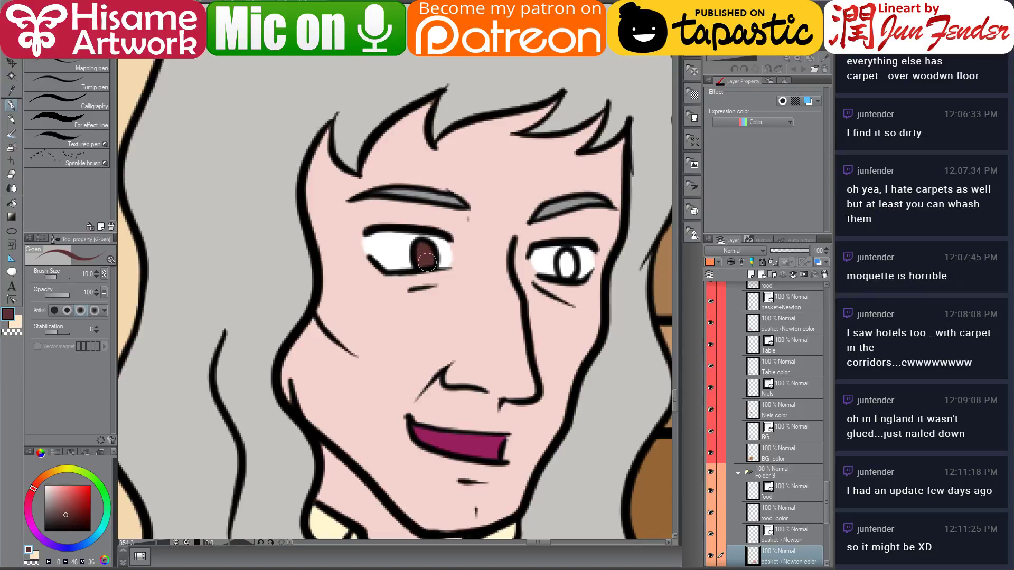
left_click_drag(566, 257, 568, 266)
key("super")
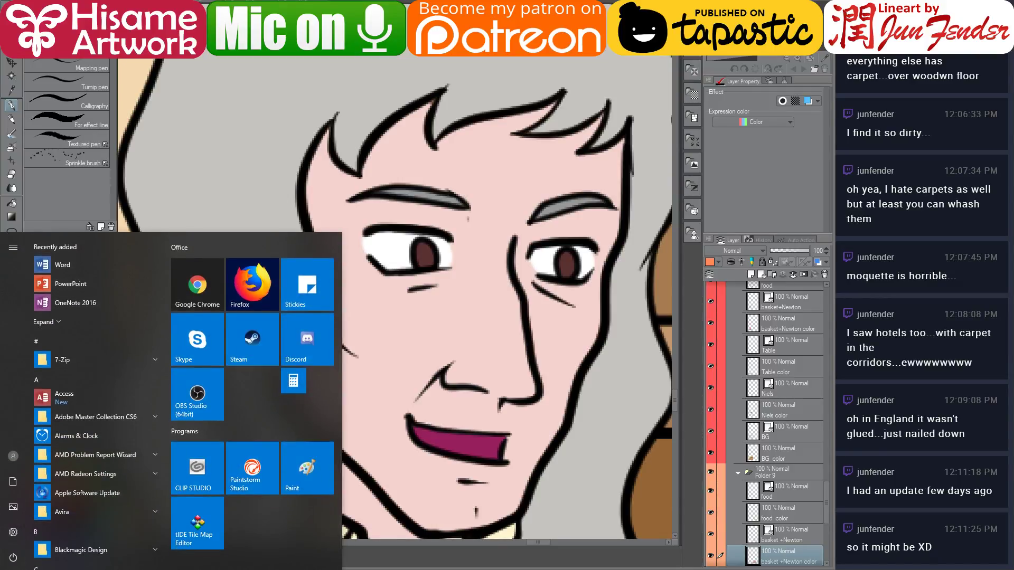
key("super")
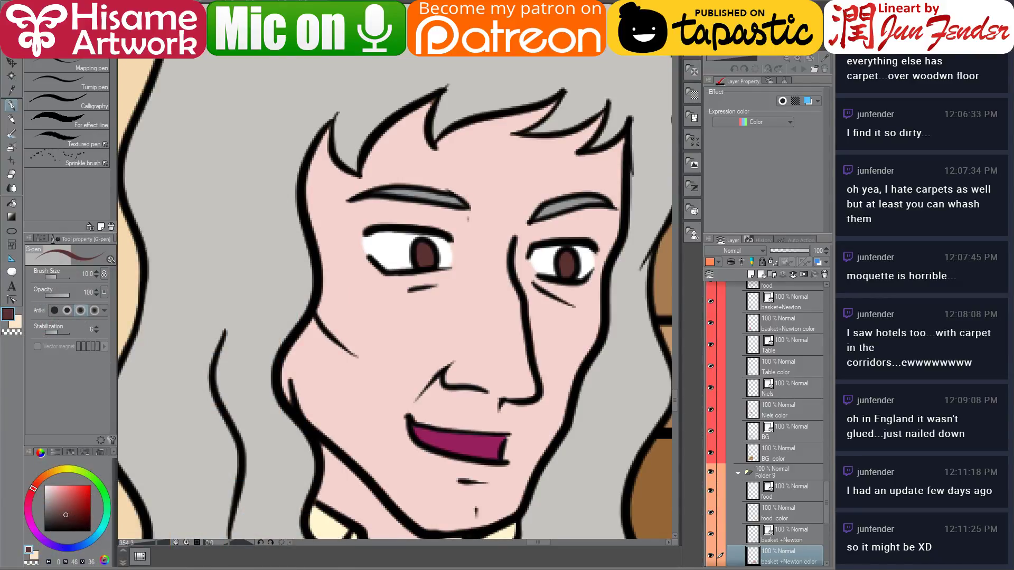
key("super")
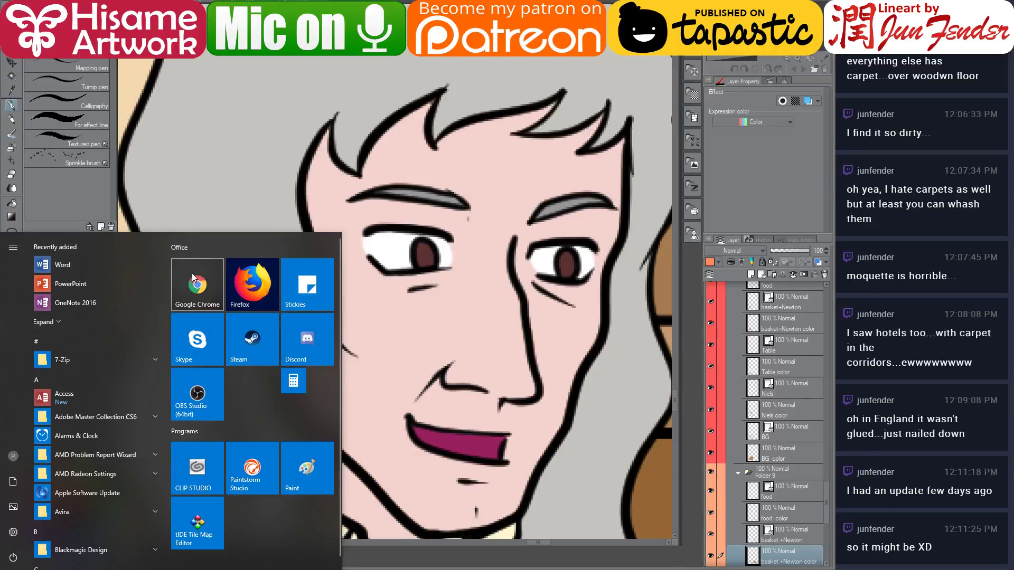
left_click(443, 311)
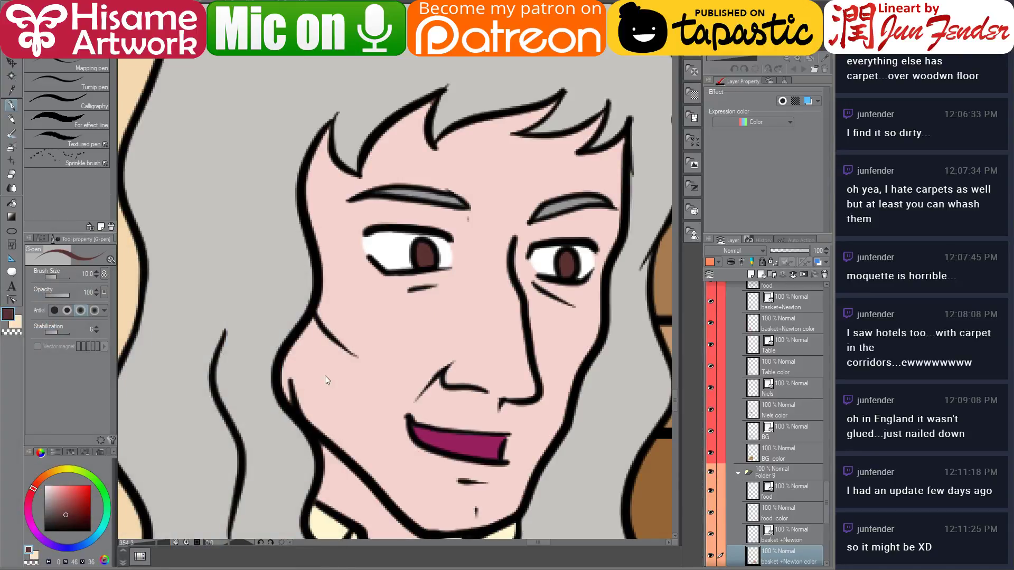
left_click(343, 394)
key("ctrl+z")
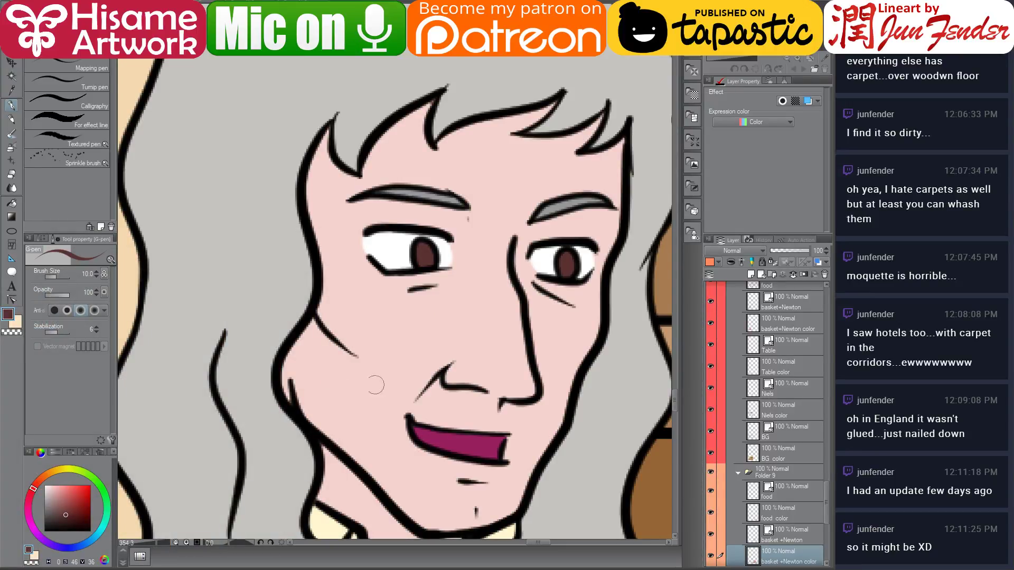
Sample the grey-haired man's skin colour and set the G-pen to size 17
left_click(351, 385, "alt")
key("bracketright")
key("bracketright")
key("bracketright")
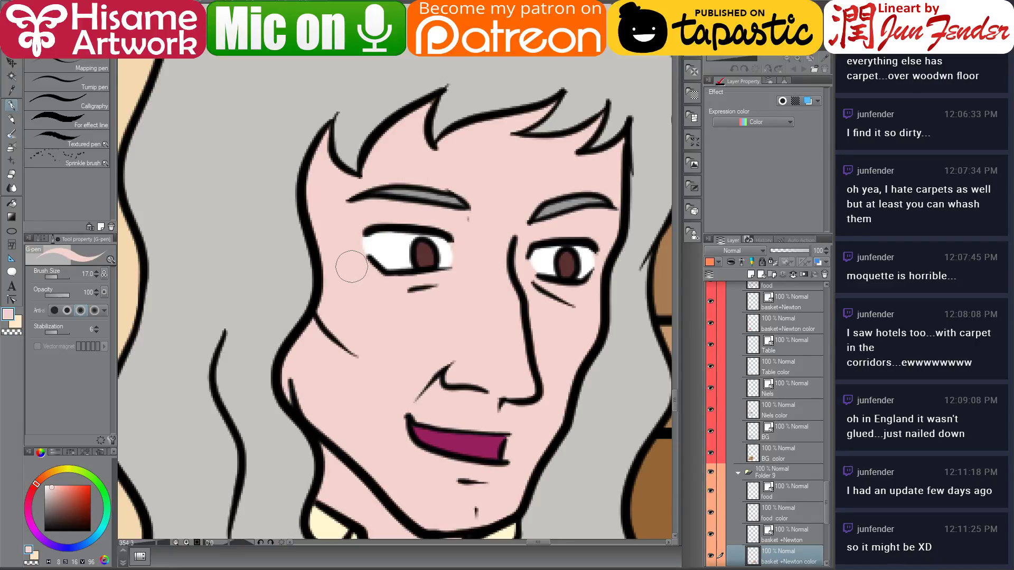
scroll(351, 266, "down", 8)
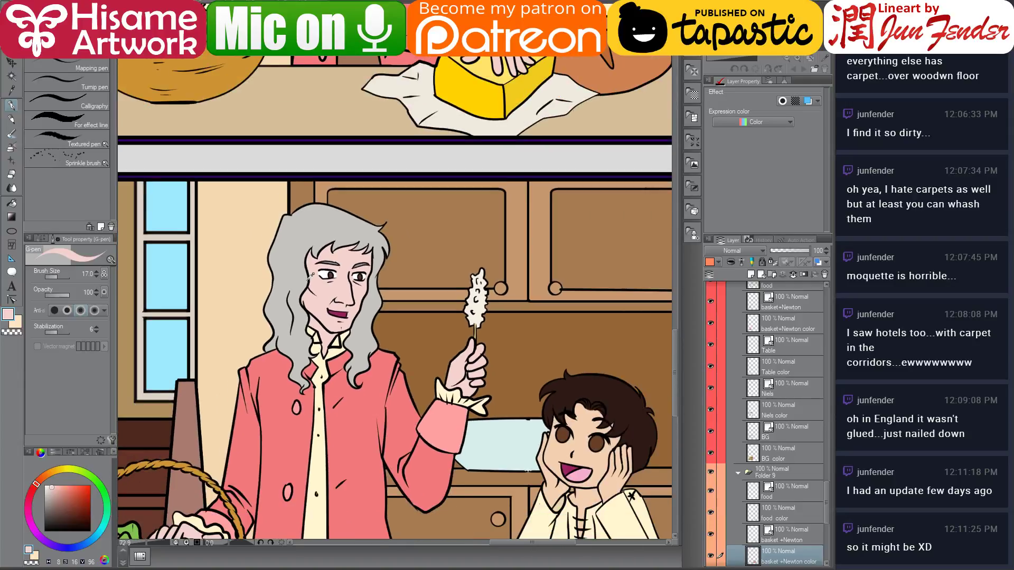
Select the Niels color layer of the last panel by picking the boy's sampled dark brown hair, and return to the G-pen
scroll(311, 276, "down", 2)
scroll(495, 380, "up", 4)
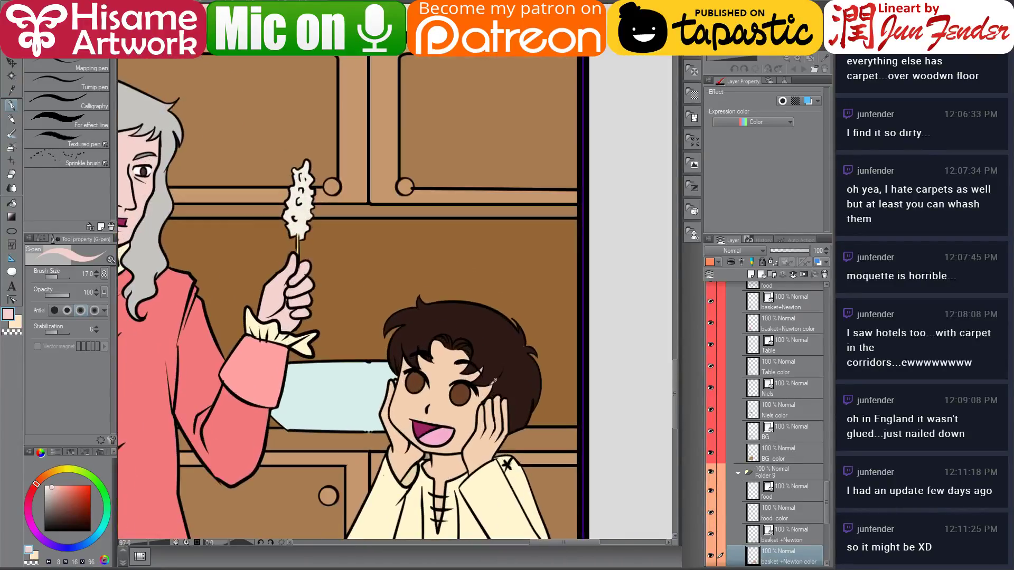
scroll(494, 380, "up", 6)
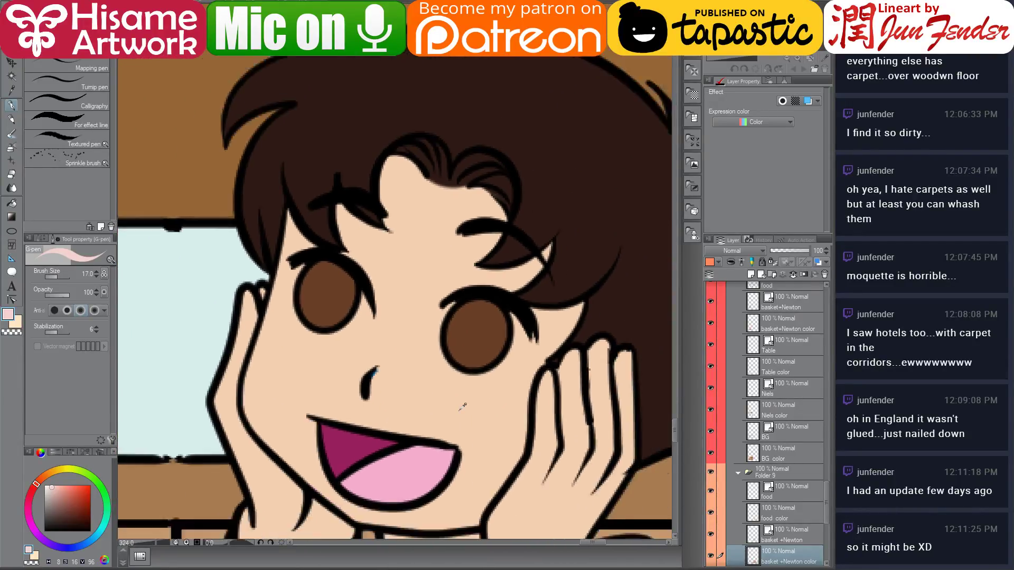
scroll(462, 407, "down", 1)
left_click(659, 235, "alt")
left_click_drag(626, 227, 583, 213)
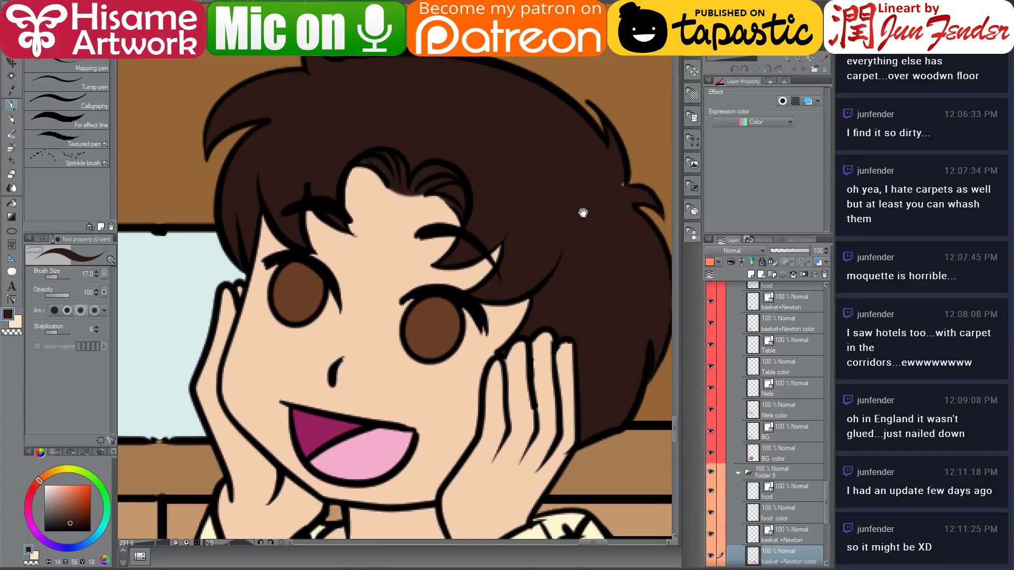
left_click(586, 217, "ctrl+shift")
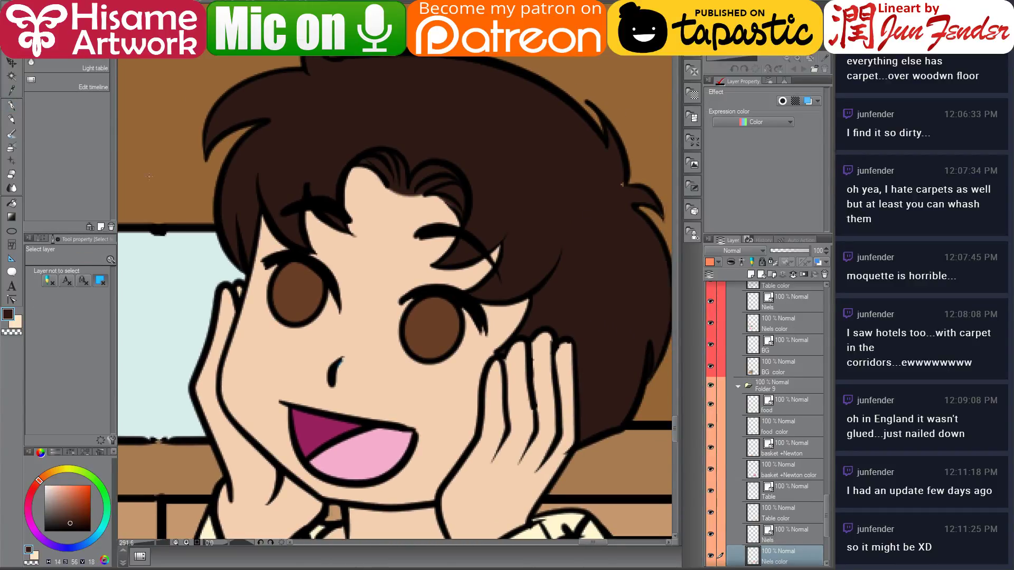
left_click(12, 106)
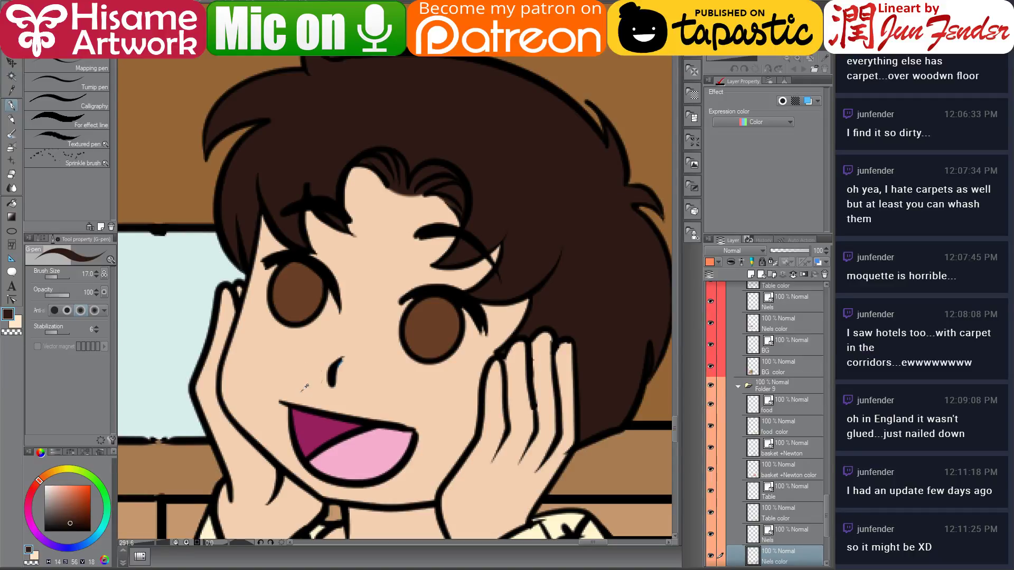
Select the last panel's Niels line layer for correcting the blue fringe on the boy's nose
scroll(296, 403, "up", 1)
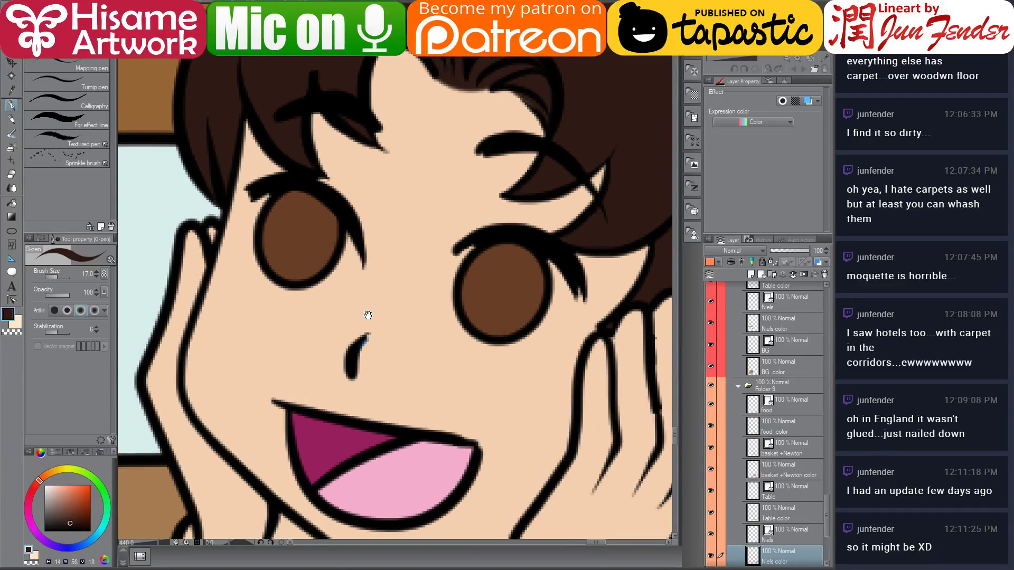
scroll(405, 338, "up", 1)
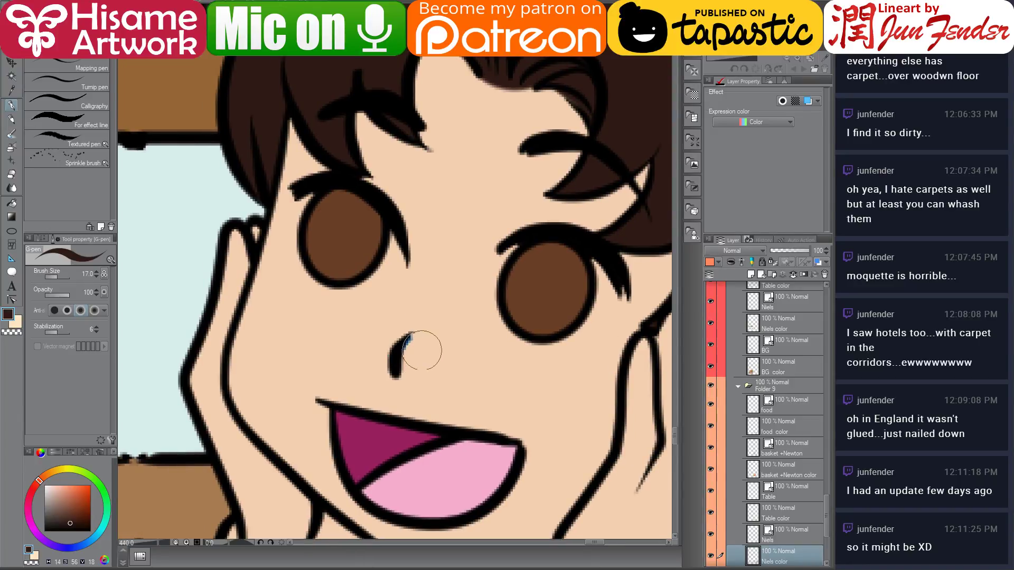
left_click(807, 537)
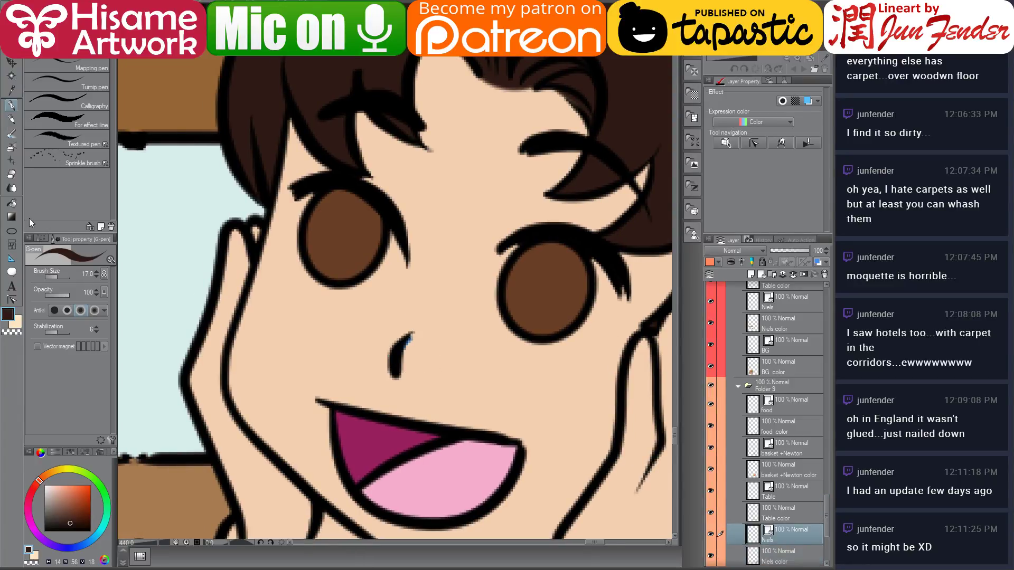
Try to erase the blue fringe beside the boy's nose line with the Hard eraser at size 10, and undo the erasing
left_click(12, 175)
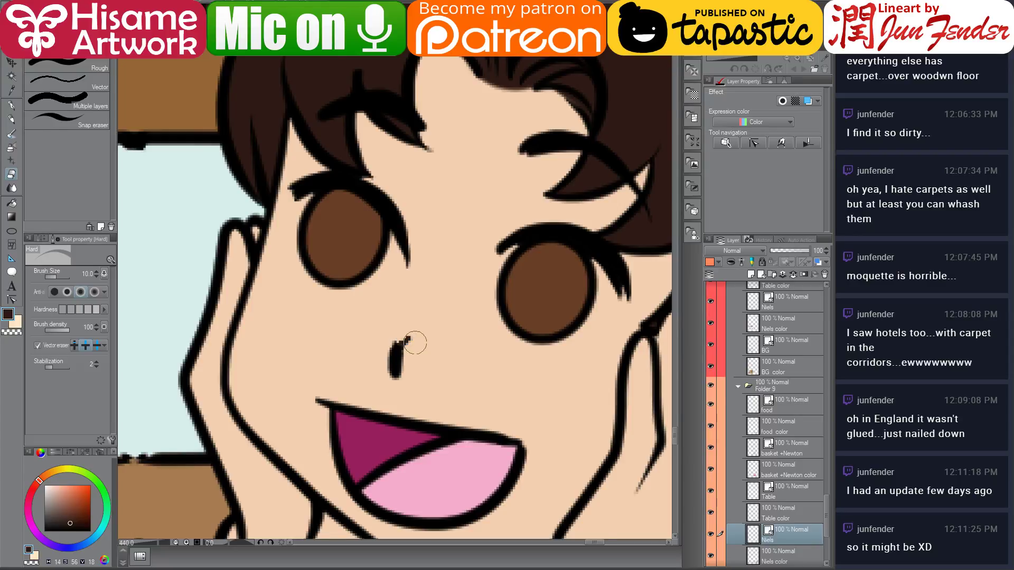
mouse_move(415, 343)
left_mouse_down()
mouse_move(440, 358)
mouse_move(392, 361)
mouse_move(384, 342)
mouse_move(380, 370)
mouse_move(388, 339)
mouse_move(369, 375)
left_mouse_up()
key("ctrl+z")
key("ctrl+z")
key("ctrl+y")
key("p")
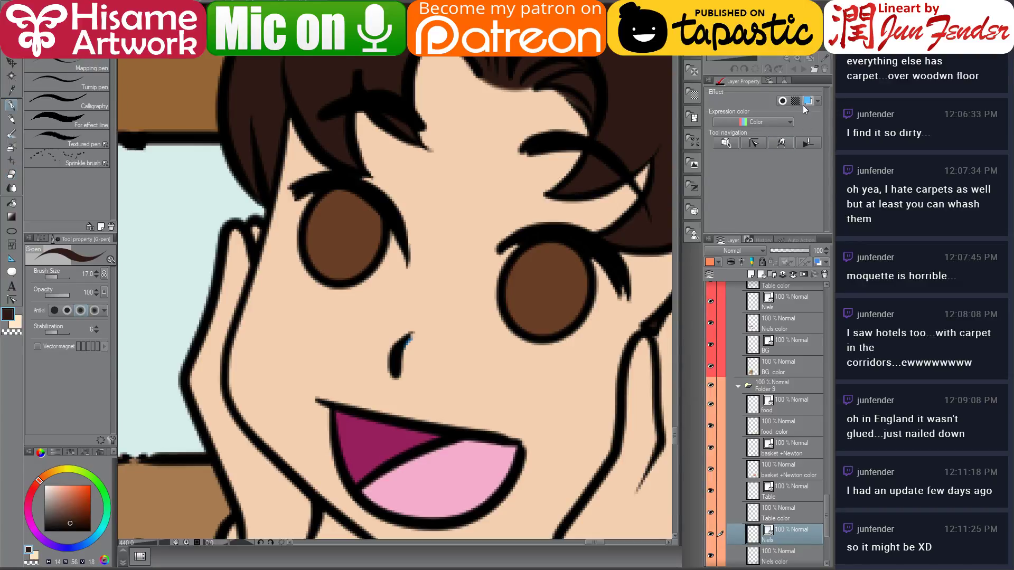
Enable the layer color effect on the Niels line layer with Color expression, and set its layer color to black
left_click(808, 100)
left_click(742, 135)
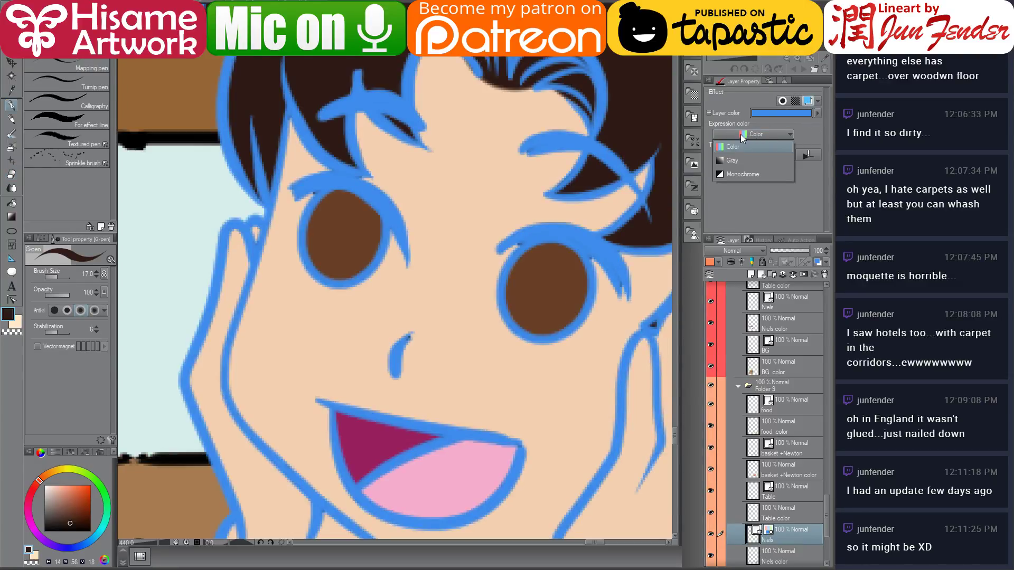
left_click(732, 146)
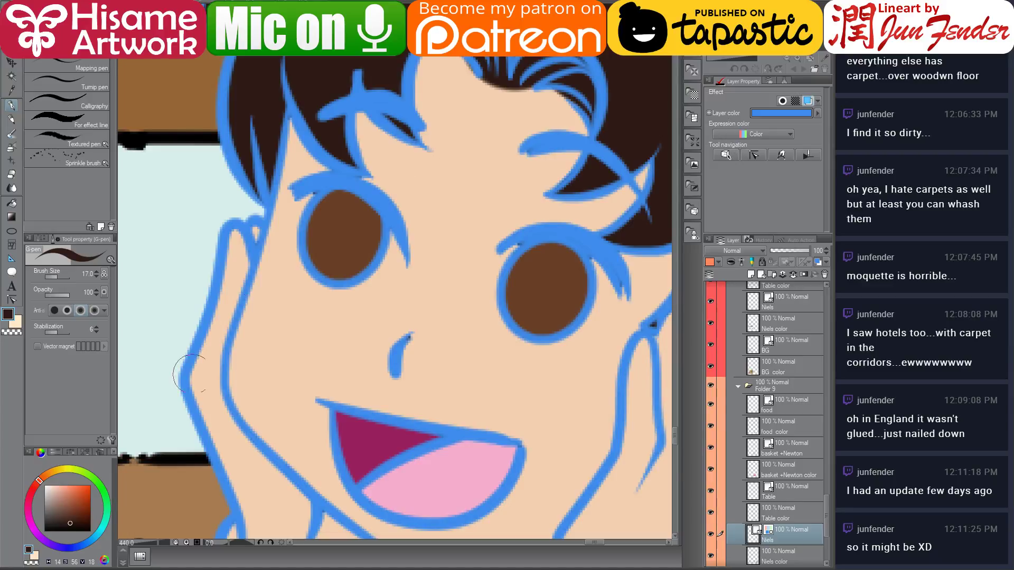
left_click_drag(85, 527, 109, 529)
left_click(781, 113)
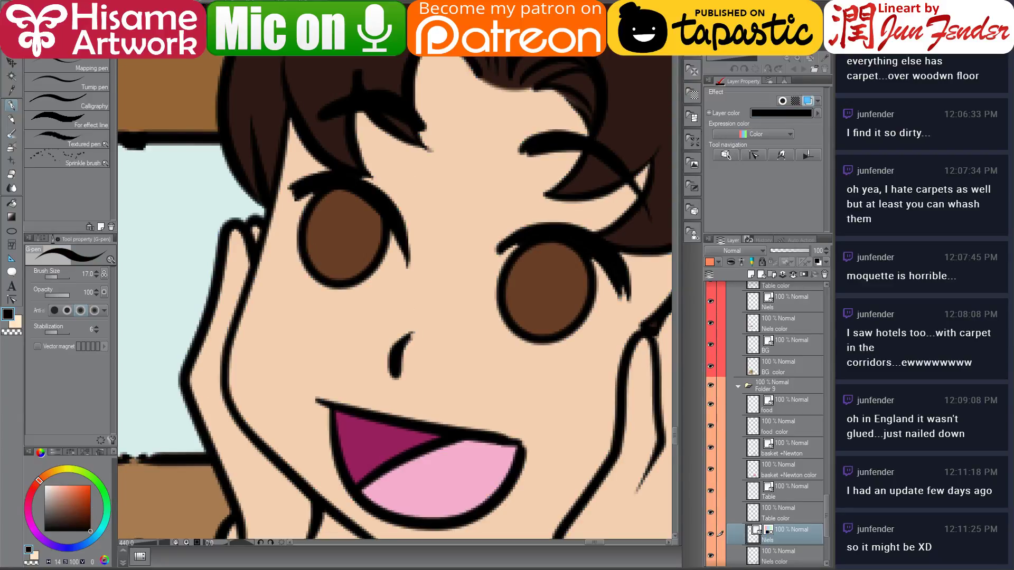
left_click(13, 63)
scroll(428, 322, "down", 4)
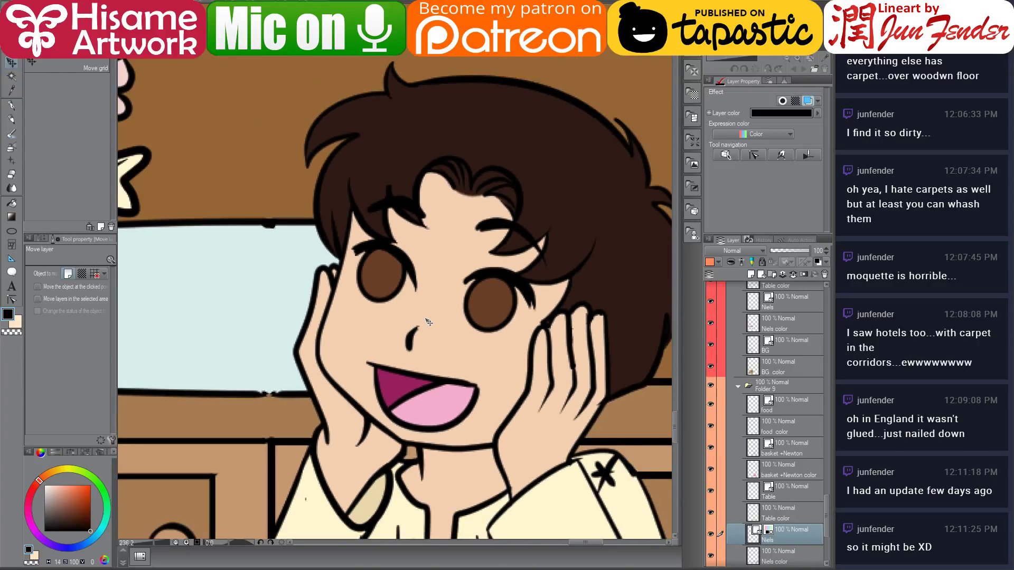
scroll(428, 322, "up", 4)
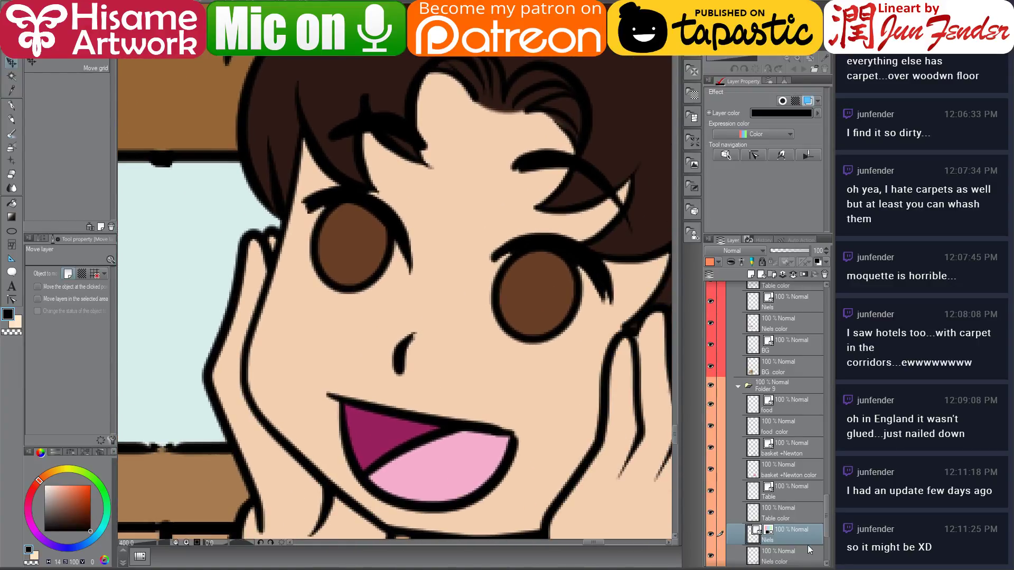
Paint both of the boy's eyes white on the Niels color layer with the G-pen at size 20, leaving some iris brown
left_click(764, 560)
left_click(11, 105)
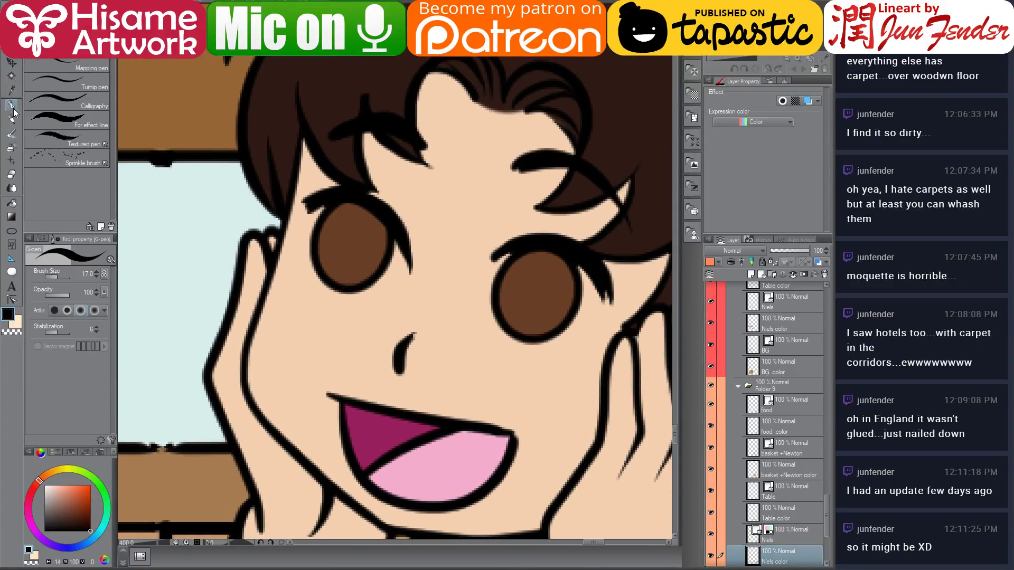
left_click_drag(76, 490, 20, 465)
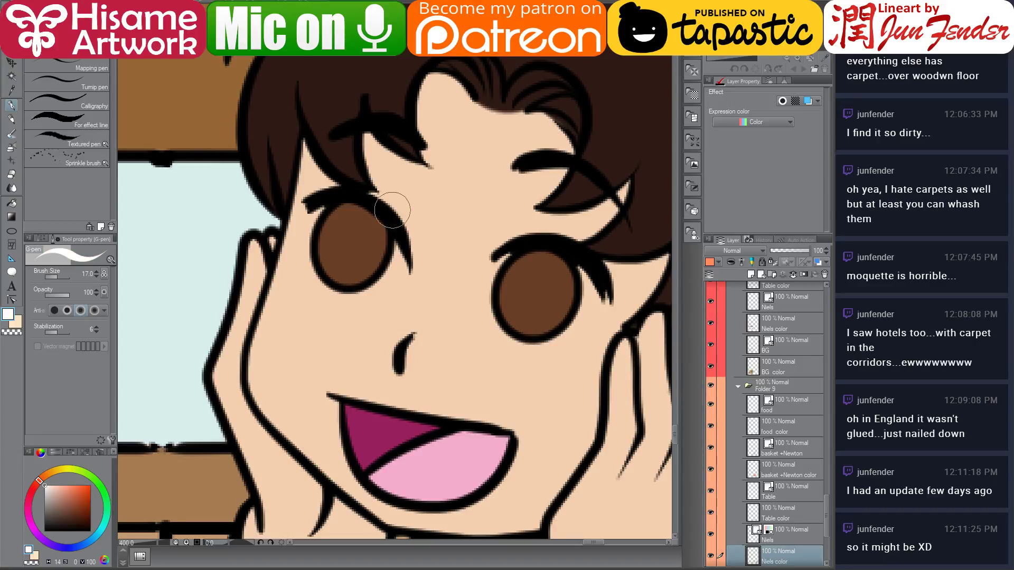
key("]")
mouse_move(326, 212)
left_mouse_down()
mouse_move(329, 250)
mouse_move(348, 267)
mouse_move(371, 268)
mouse_move(393, 250)
mouse_move(380, 268)
mouse_move(355, 274)
mouse_move(328, 255)
mouse_move(329, 221)
left_mouse_up()
mouse_move(510, 263)
left_mouse_down()
mouse_move(506, 297)
mouse_move(524, 321)
mouse_move(574, 295)
mouse_move(578, 274)
mouse_move(584, 288)
mouse_move(580, 309)
mouse_move(533, 323)
mouse_move(512, 282)
mouse_move(551, 271)
left_mouse_up()
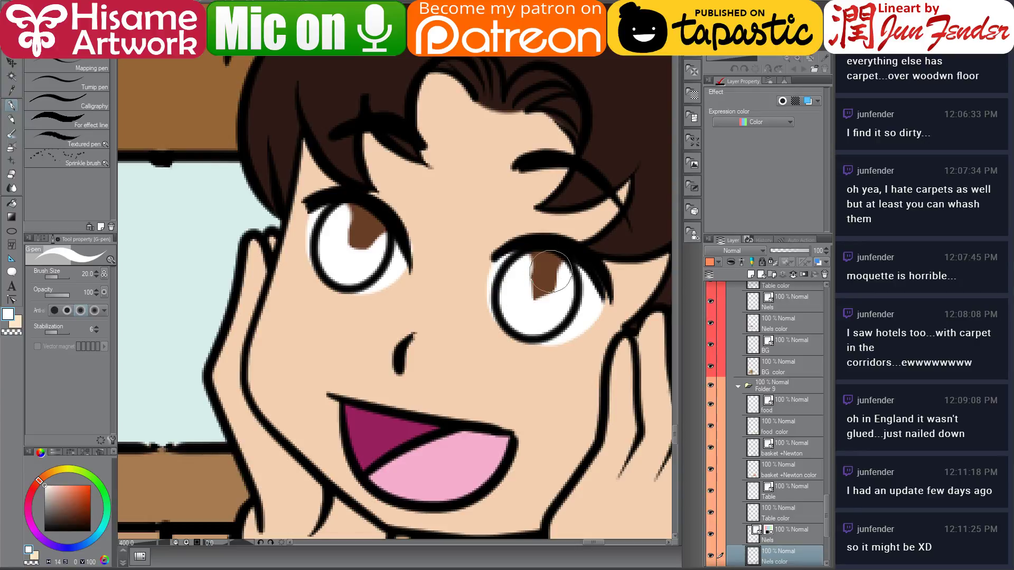
Refill both of the boy's irises with the brown sampled from the remaining iris patch
left_click(359, 220, "alt")
left_click(12, 203)
left_click(348, 260)
left_click(345, 249)
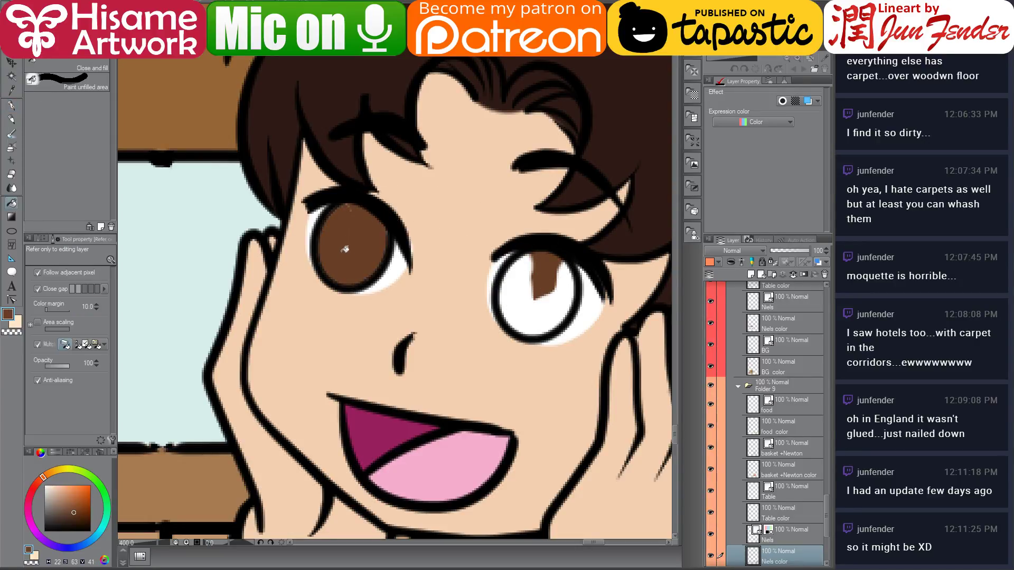
left_click(570, 293)
left_click(539, 308)
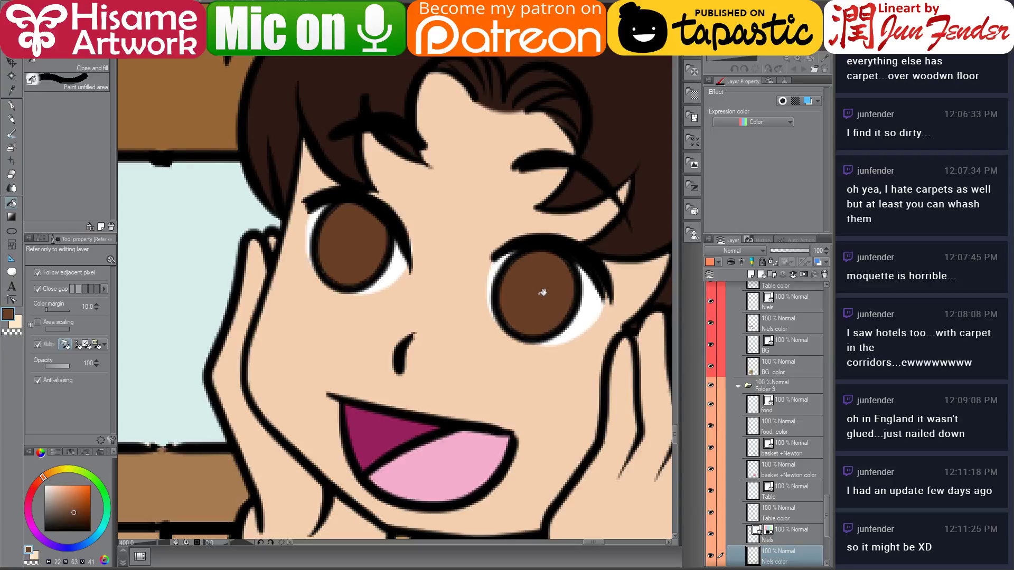
Mask the panel 1 folder with a rectangular selection drawn around the frame of the boy hugging the cat
scroll(496, 337, "down", 6)
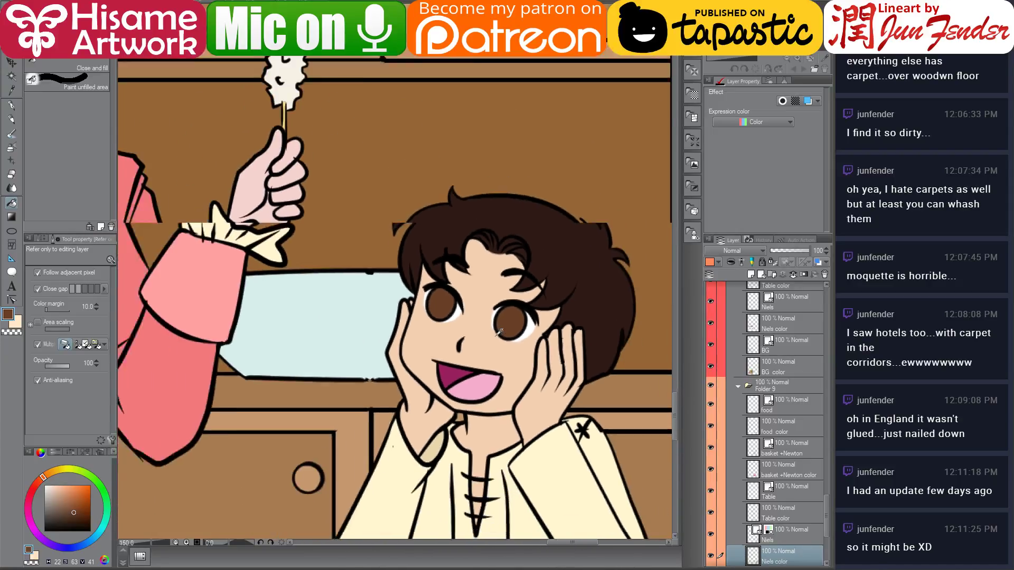
scroll(499, 338, "down", 2)
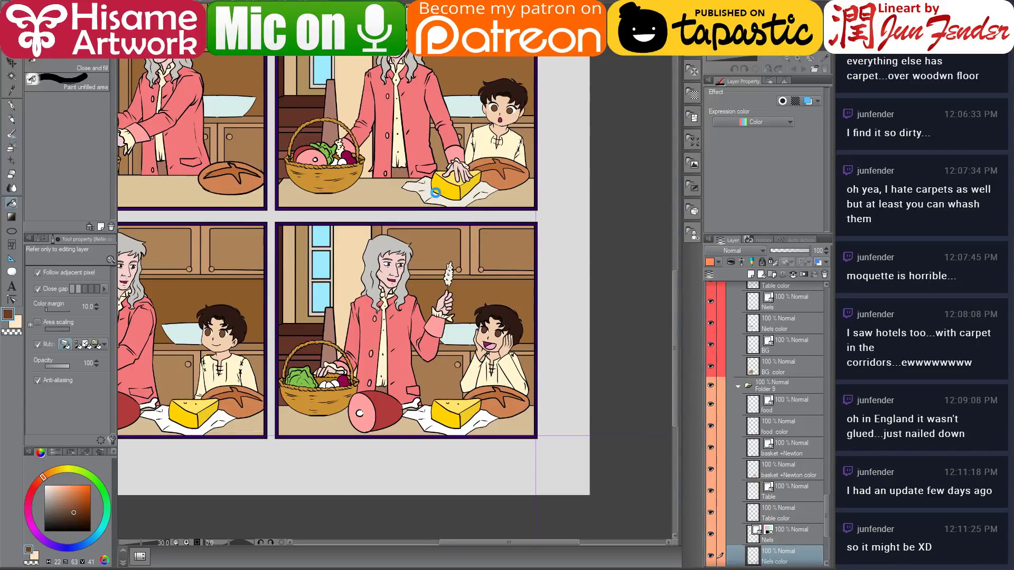
left_click_drag(396, 174, 516, 174)
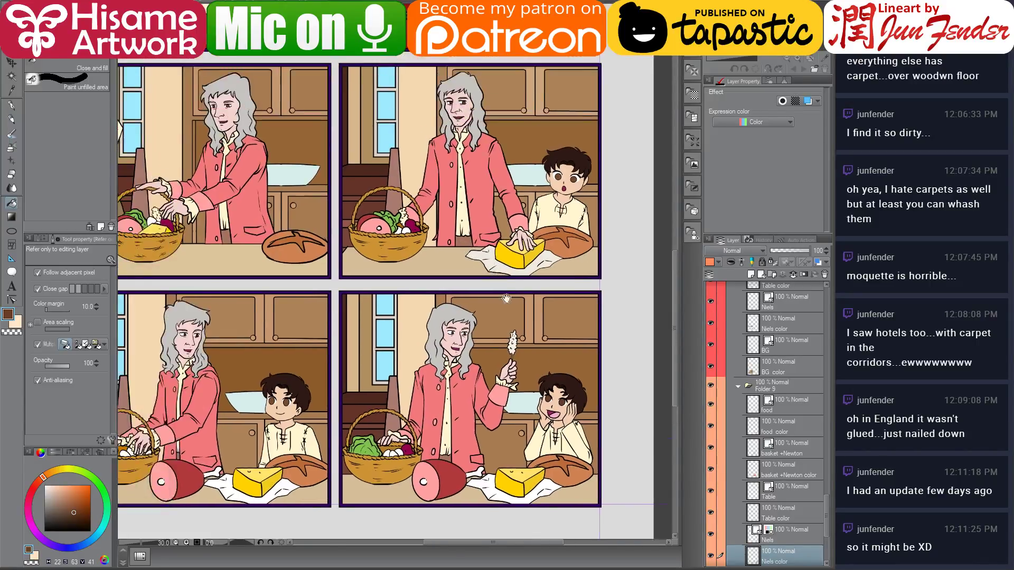
left_click_drag(436, 96, 435, 251)
left_click_drag(291, 93, 312, 439)
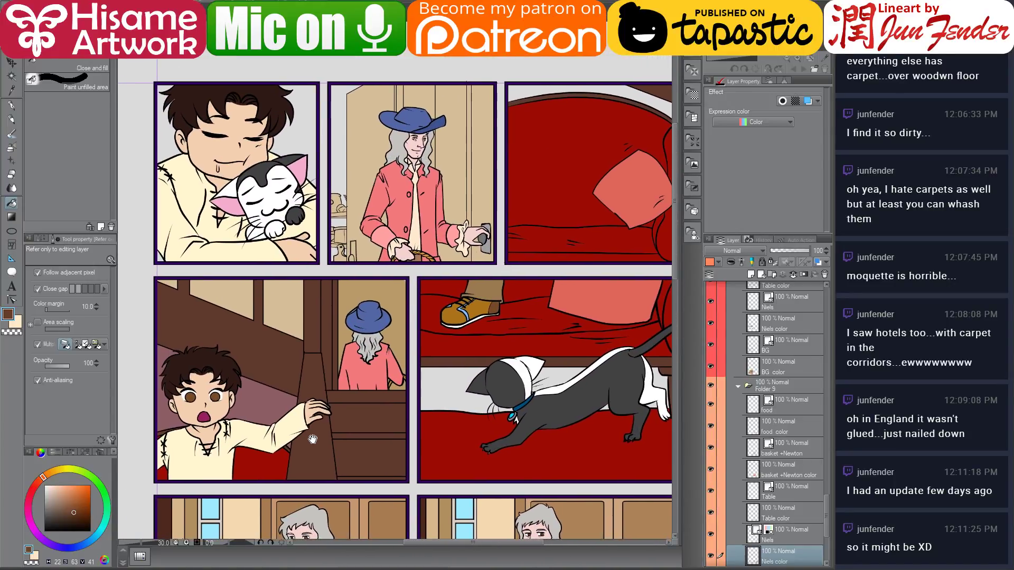
left_click_drag(263, 138, 268, 171)
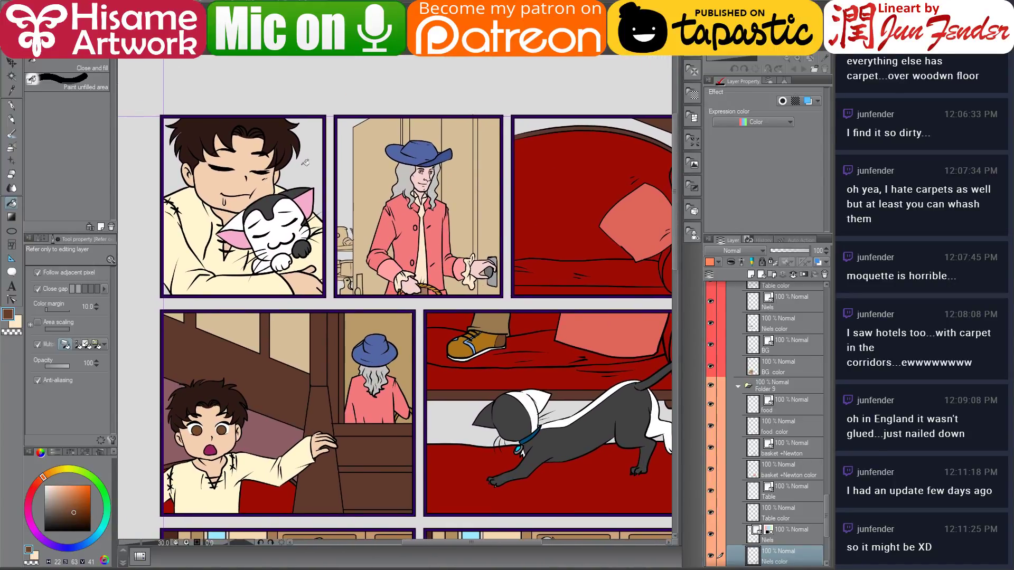
left_click(374, 199, "ctrl+shift")
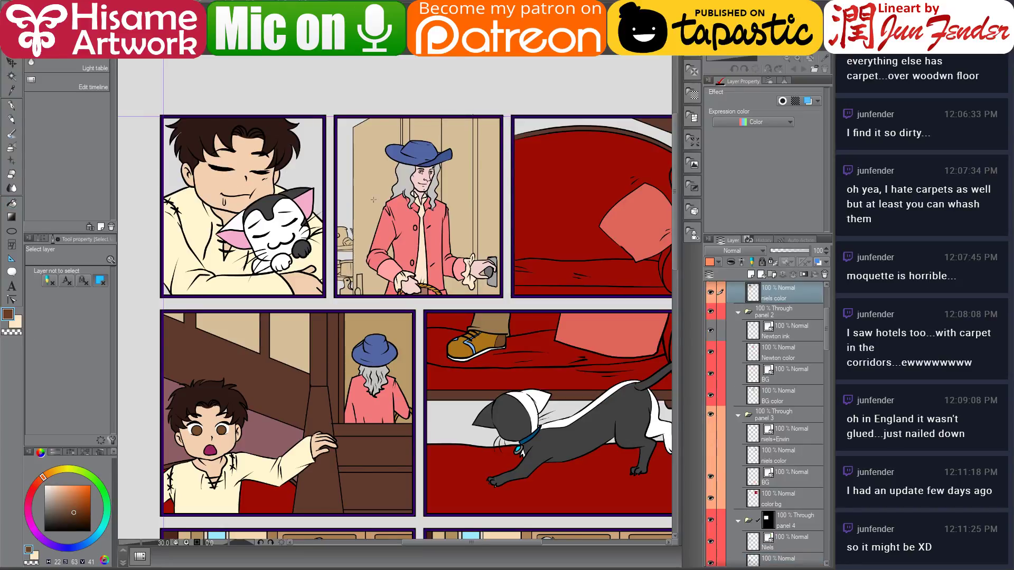
scroll(824, 380, "up", 5)
left_click(798, 380)
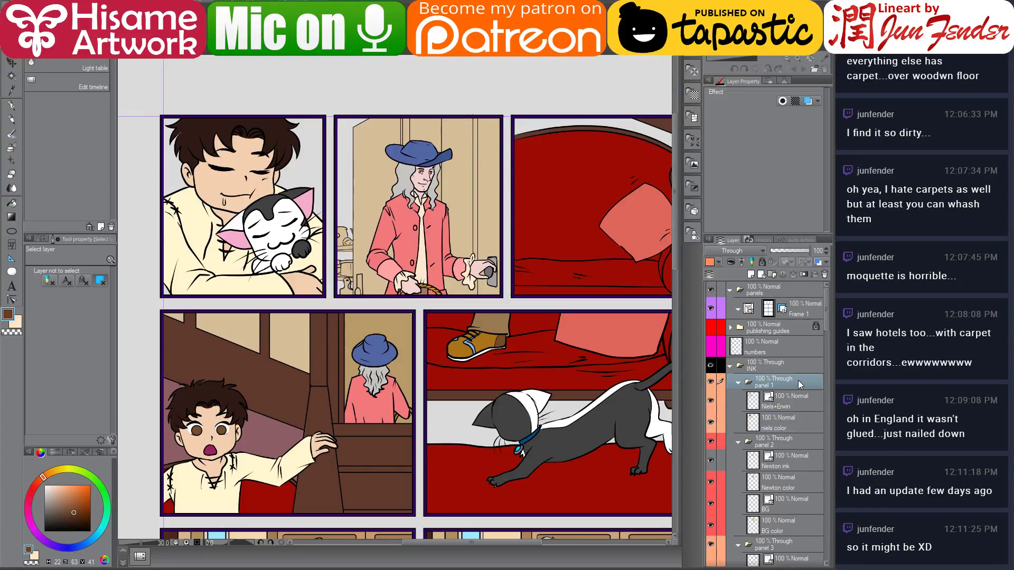
key("m")
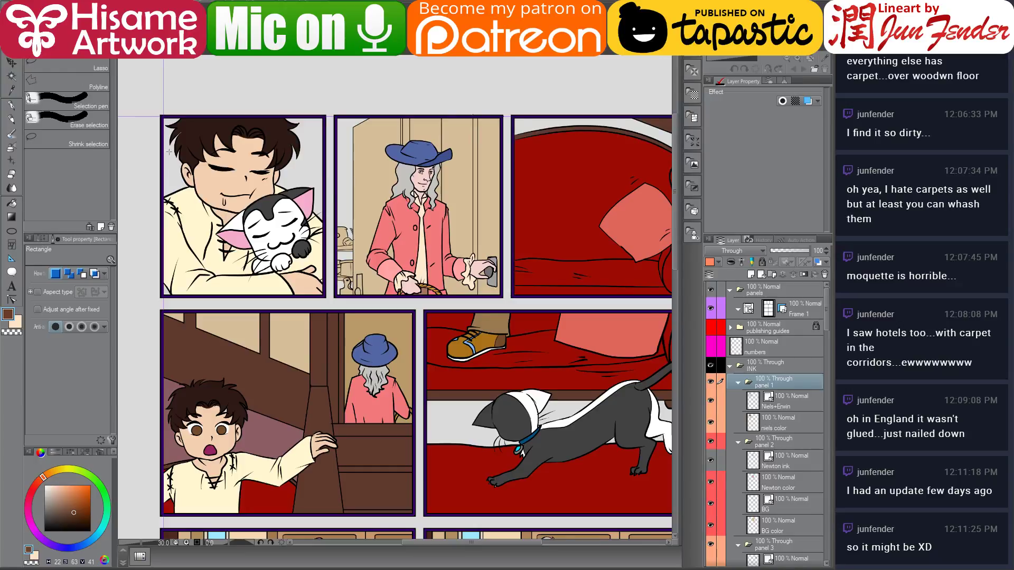
left_click_drag(161, 116, 323, 297)
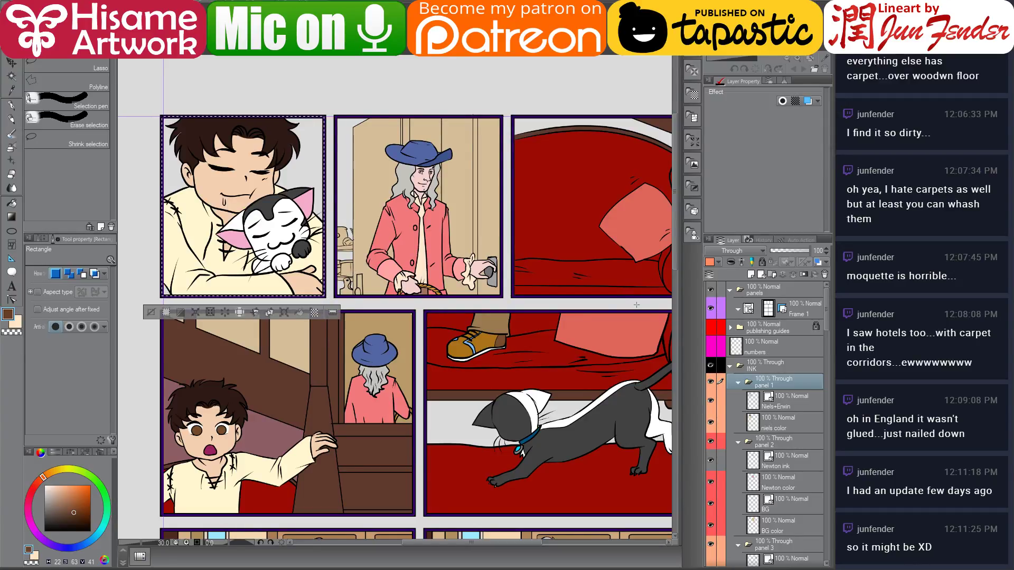
left_click(802, 273)
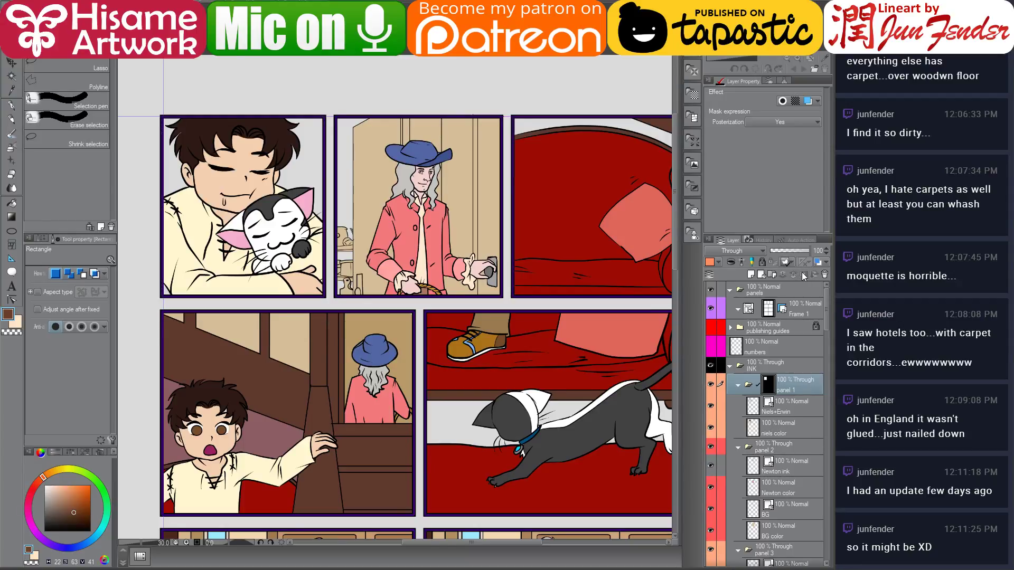
Mask the panel 2 folder with a rectangular selection drawn around the frame of the man in the blue hat
left_click(784, 449)
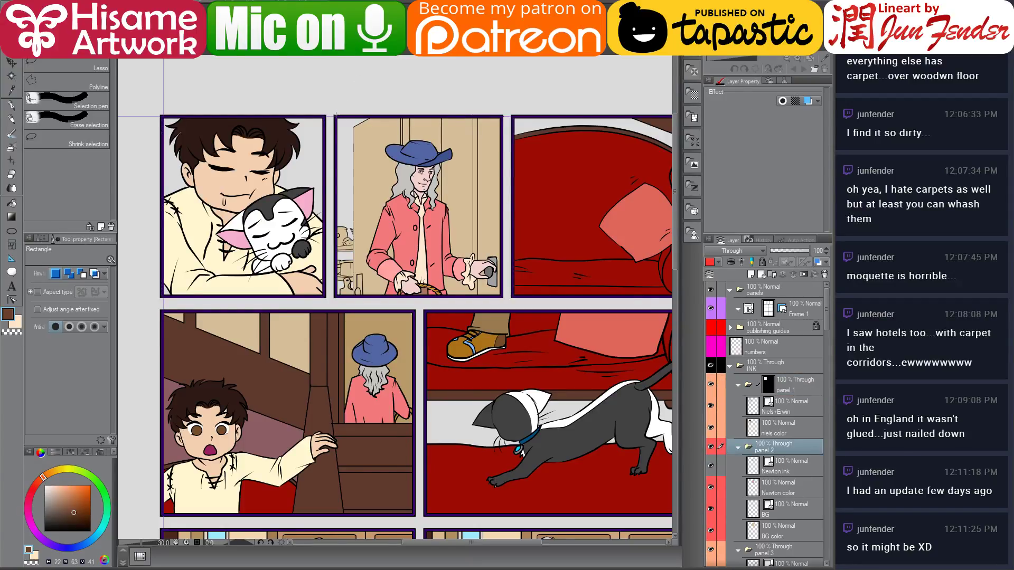
left_click_drag(336, 117, 501, 299)
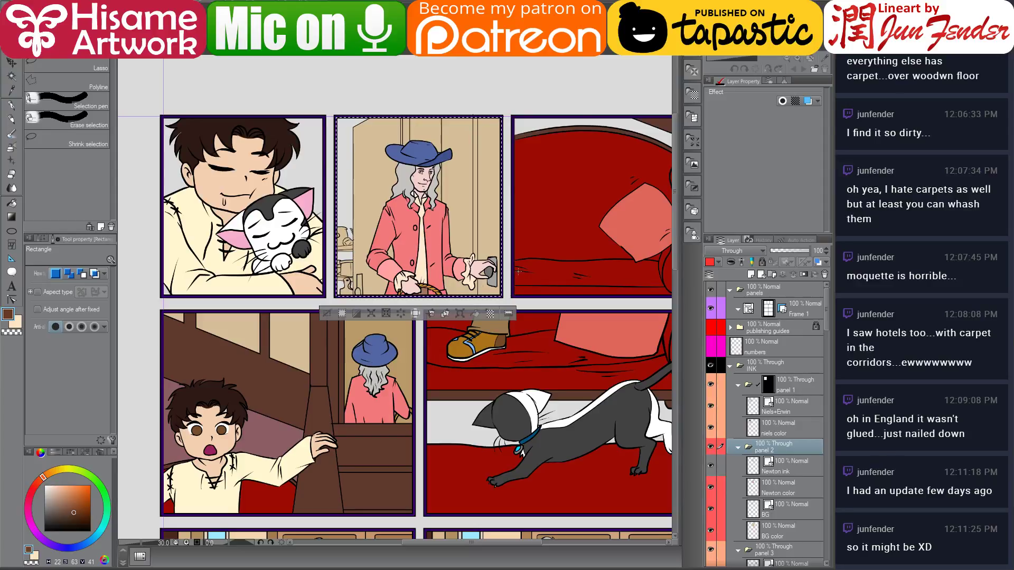
left_click(802, 274)
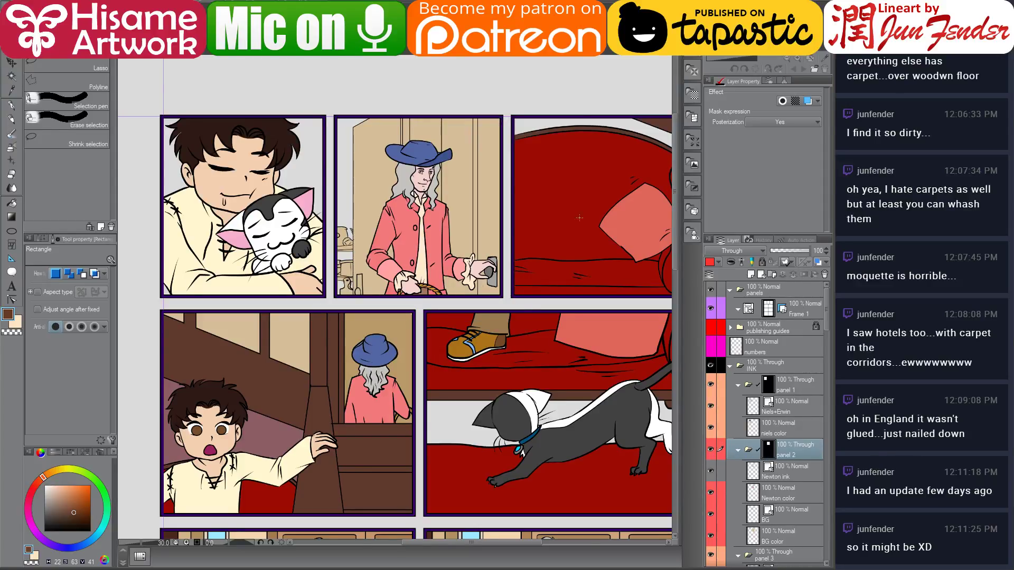
Mask the panel 3 folder with a rectangular selection drawn around the frame with the red sofa and pillow
left_click_drag(580, 239, 531, 238)
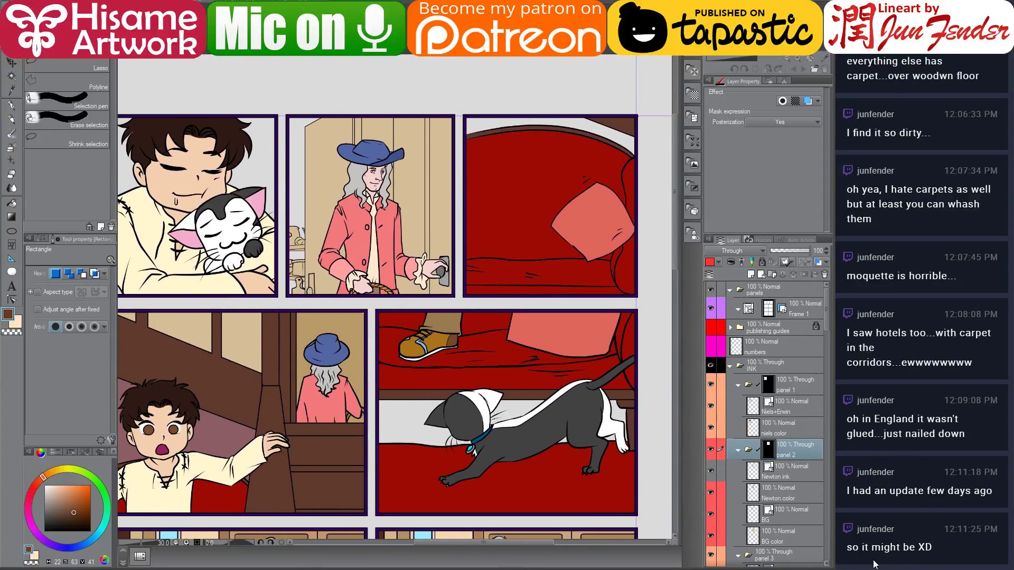
scroll(758, 510, "down", 3)
left_click(778, 499)
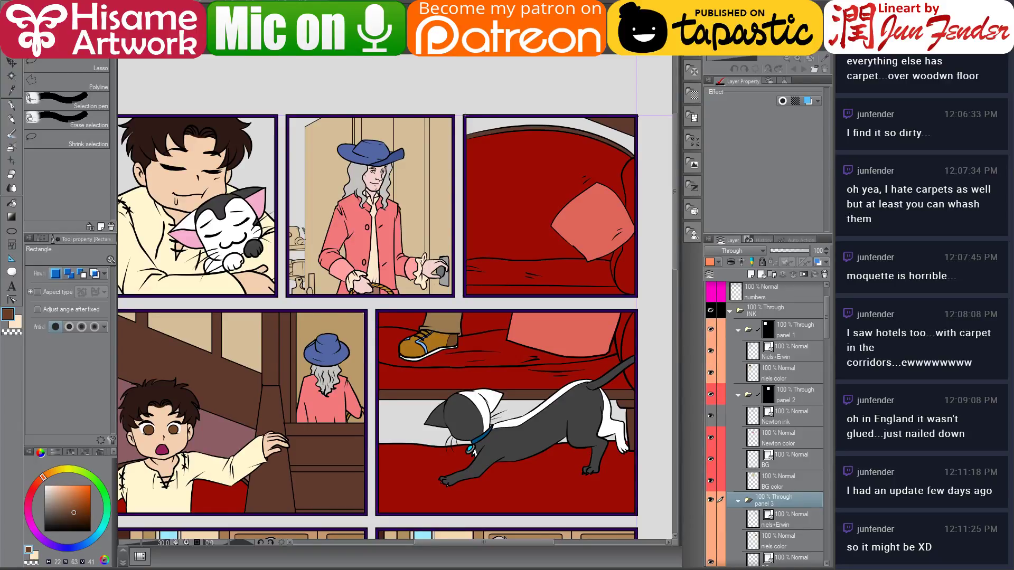
left_click_drag(465, 116, 635, 296)
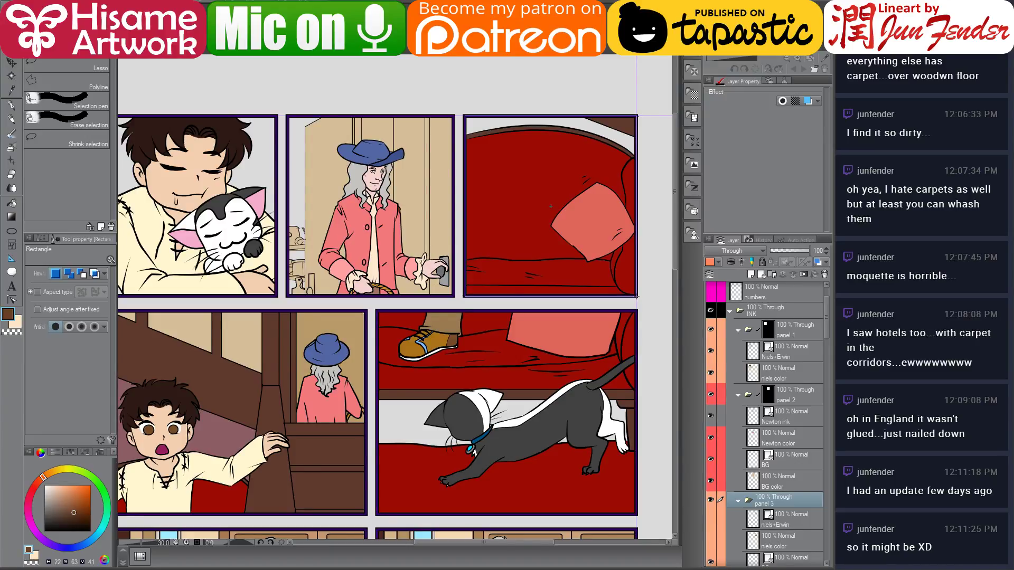
left_click(805, 274)
Show the hidden niels+Erwin and niels color layers in the panel 3 folder
left_click_drag(308, 404, 404, 290)
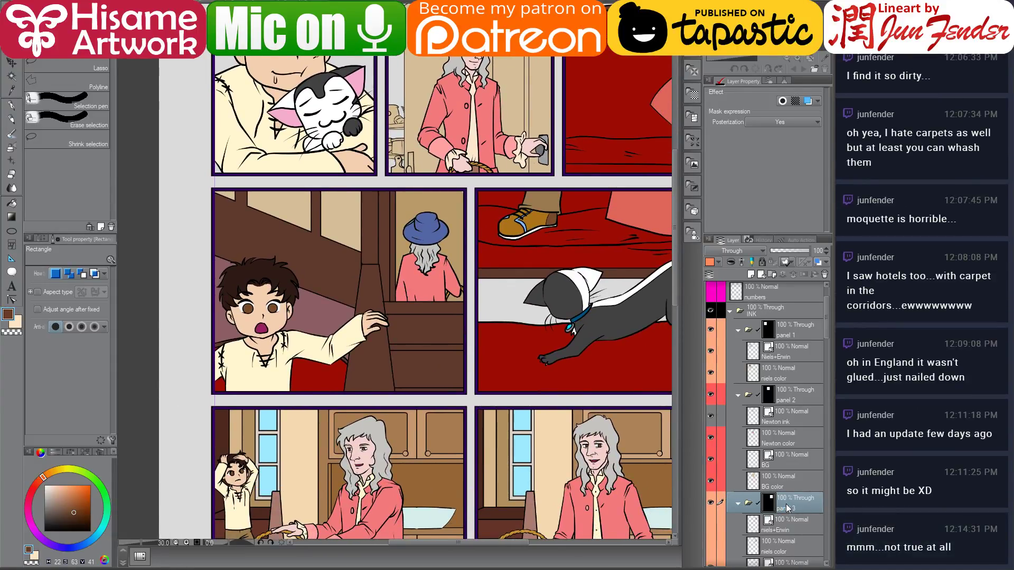
scroll(785, 504, "down", 2)
scroll(786, 504, "down", 3)
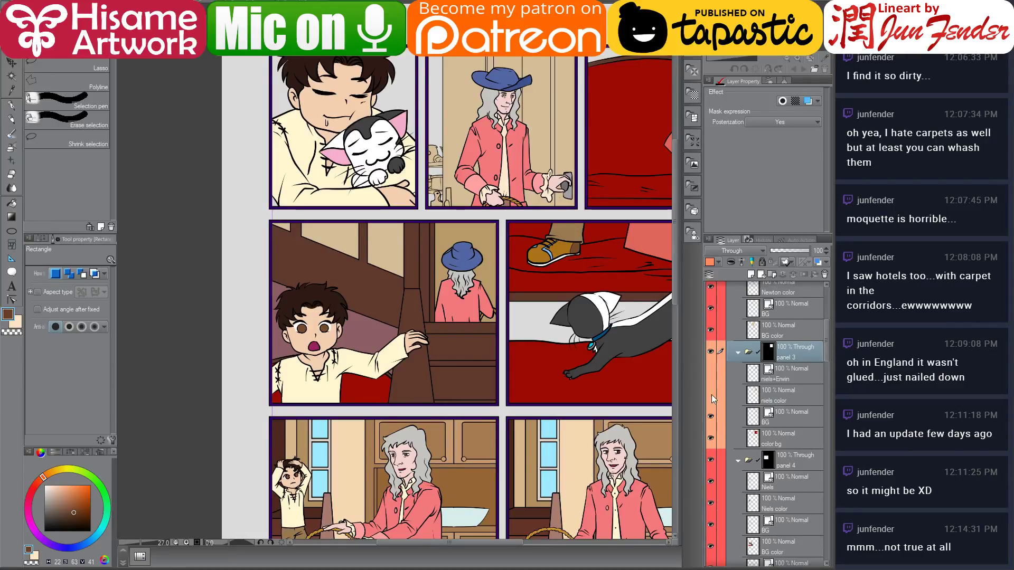
left_click(710, 395)
Draw a rectangular selection around the frame of the boy by the stairs for the panel 4 folder, and clear it
left_click(792, 458)
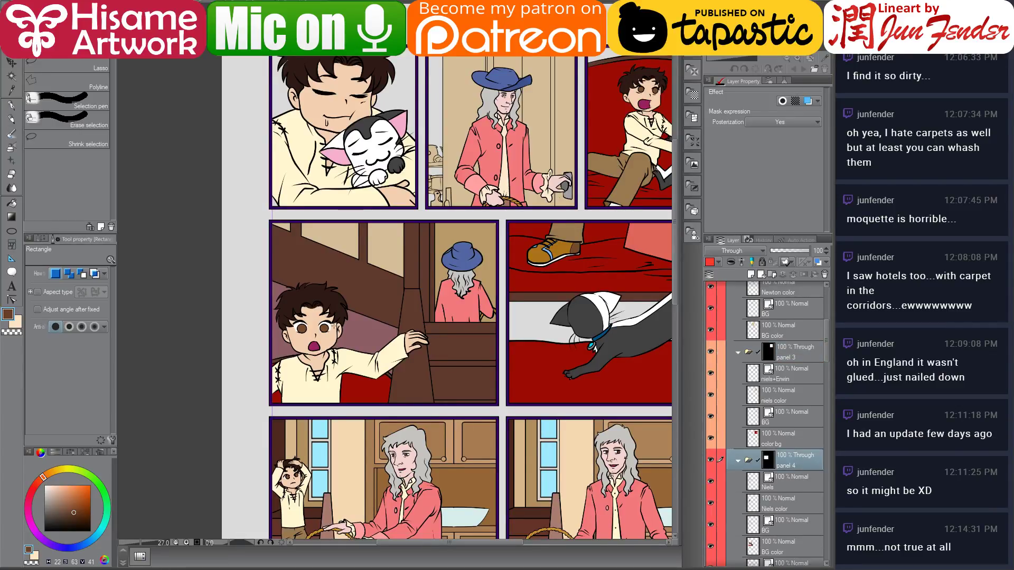
left_click_drag(413, 305, 326, 332)
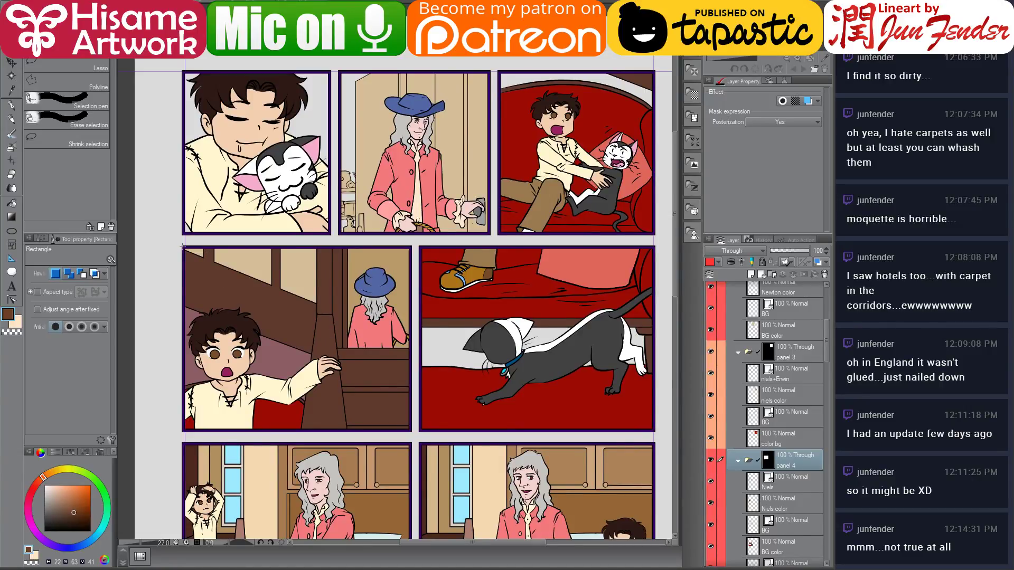
left_click_drag(183, 246, 411, 432)
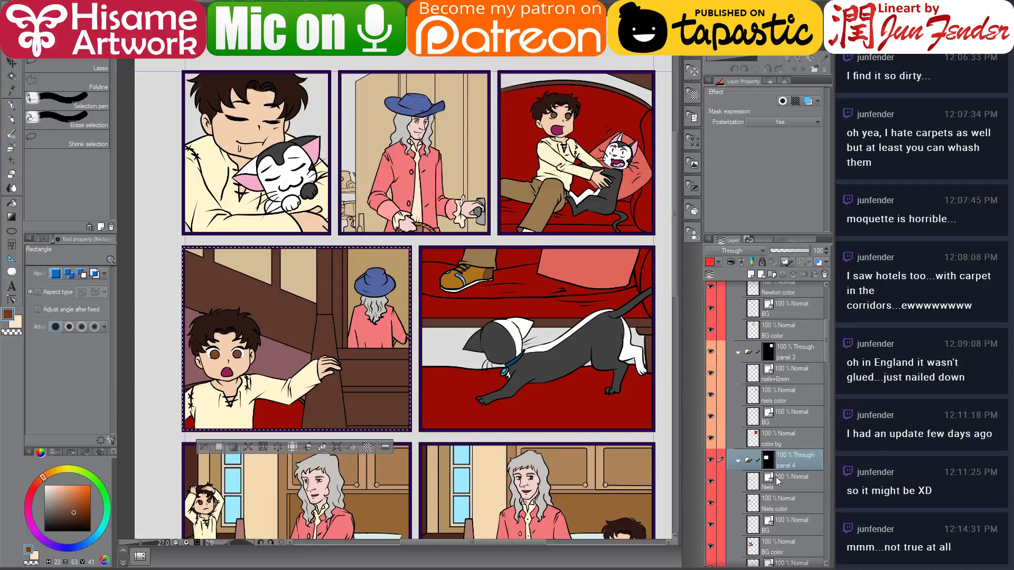
scroll(777, 480, "down", 2)
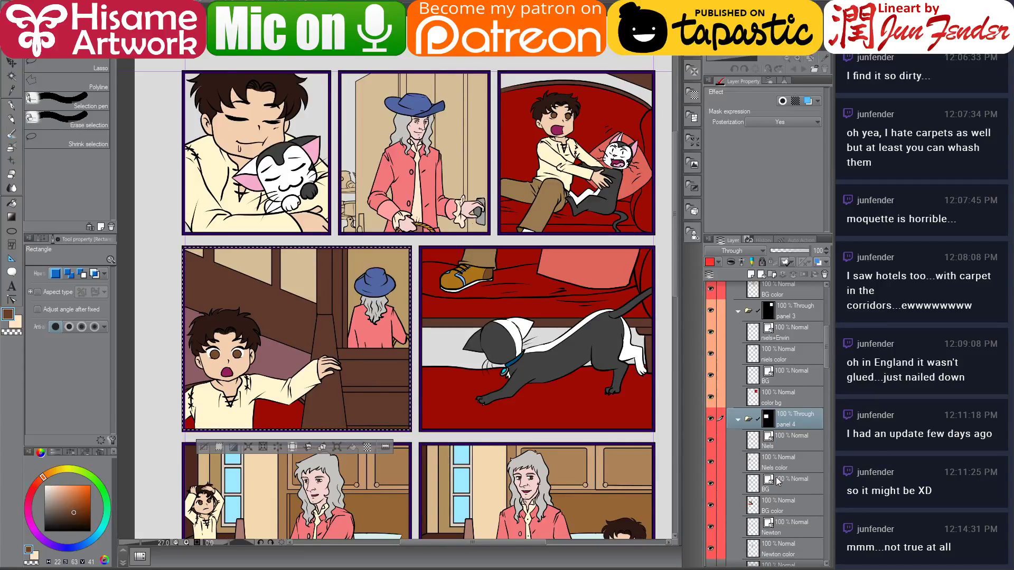
key("ctrl+d")
Collapse the panel 5 folder, check its content by toggling visibility, and mask it with a rectangular selection around the stretching cat's frame
scroll(800, 460, "down", 5)
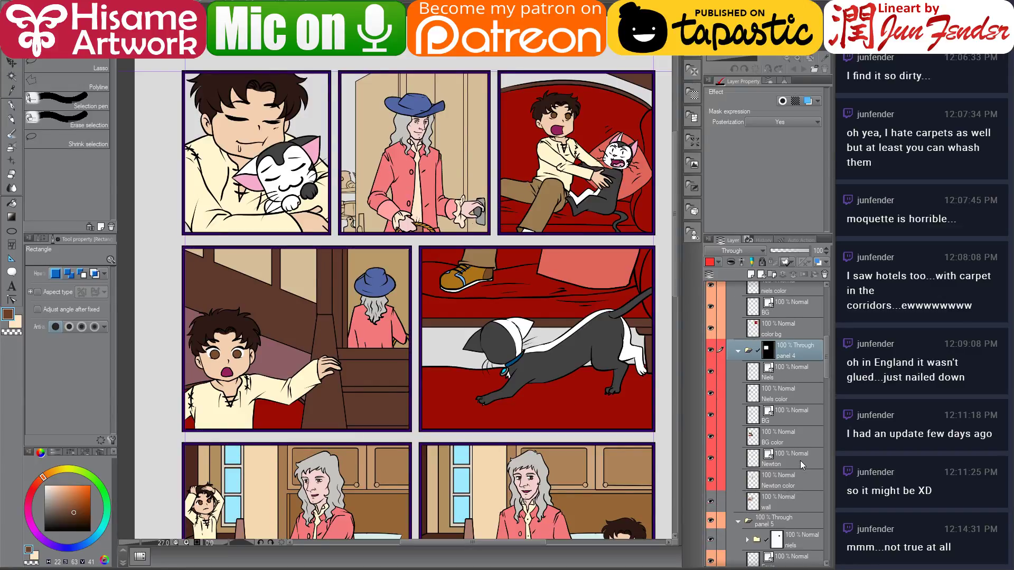
left_click(797, 470)
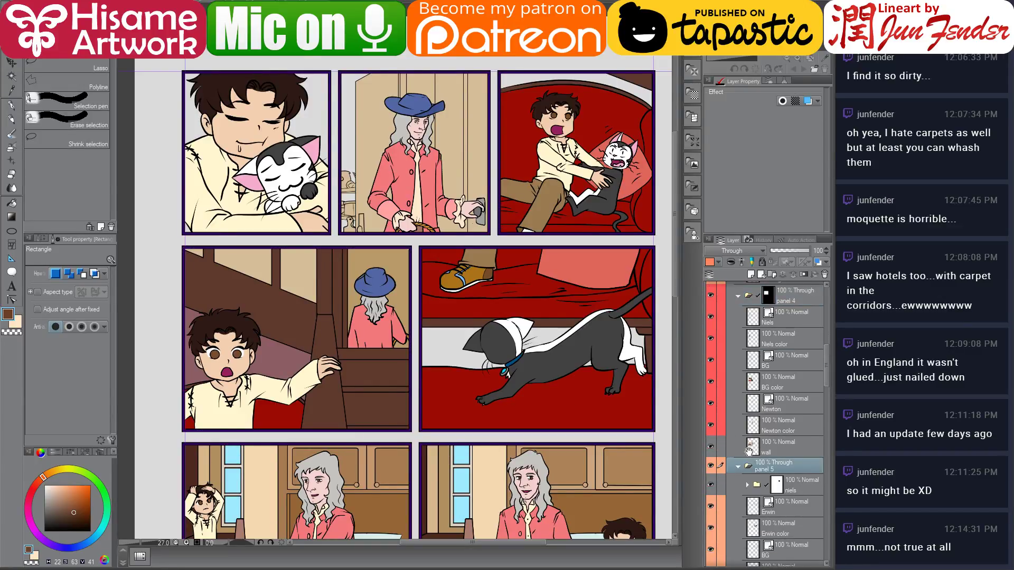
left_click(738, 466)
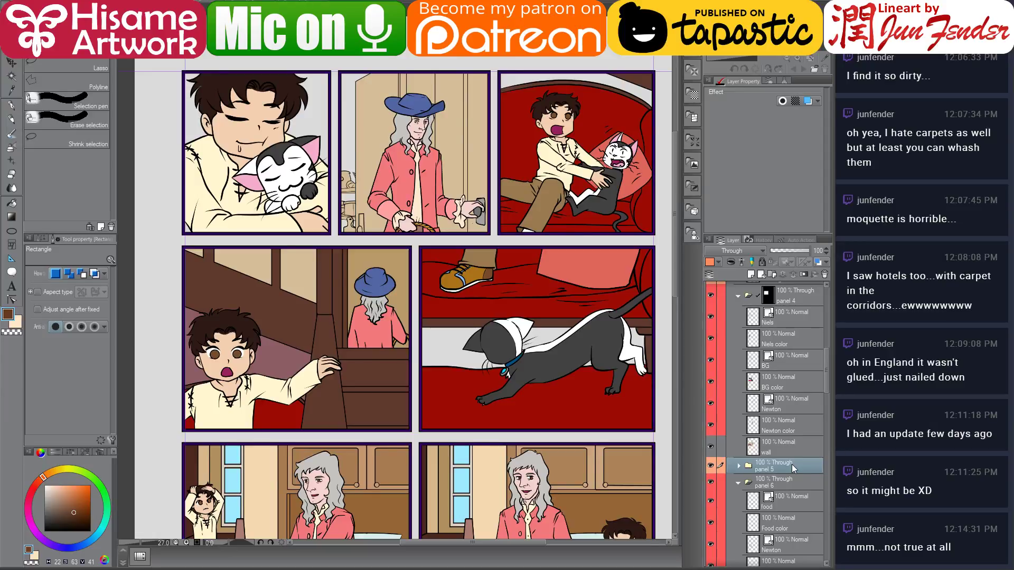
left_click(711, 467)
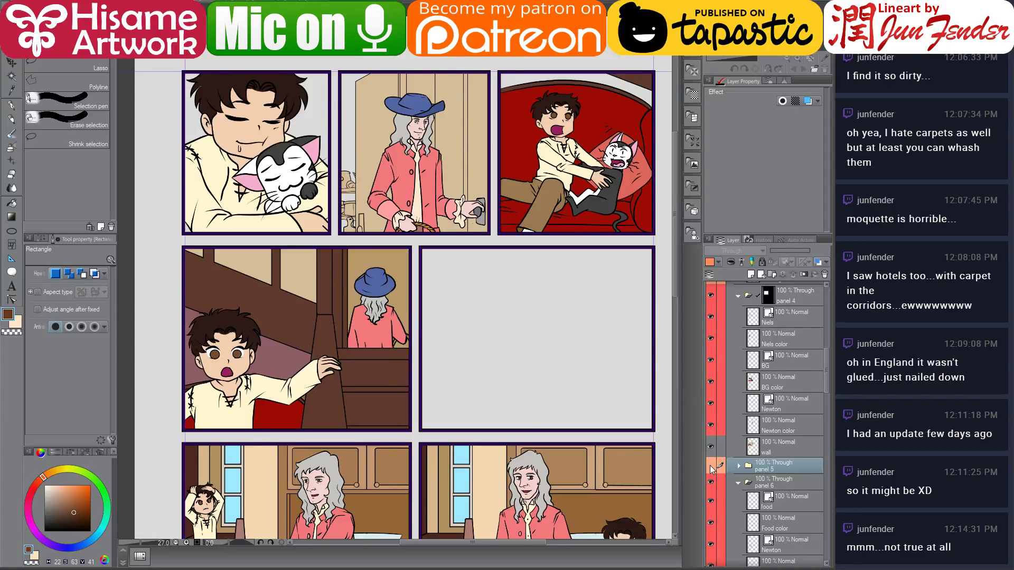
left_click(711, 467)
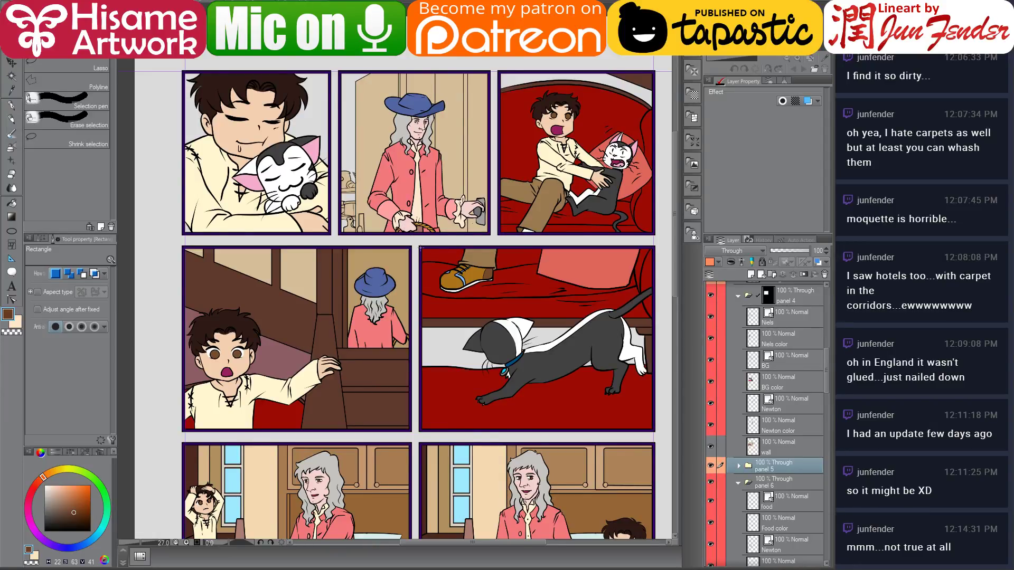
left_click_drag(421, 248, 654, 430)
left_click(808, 274)
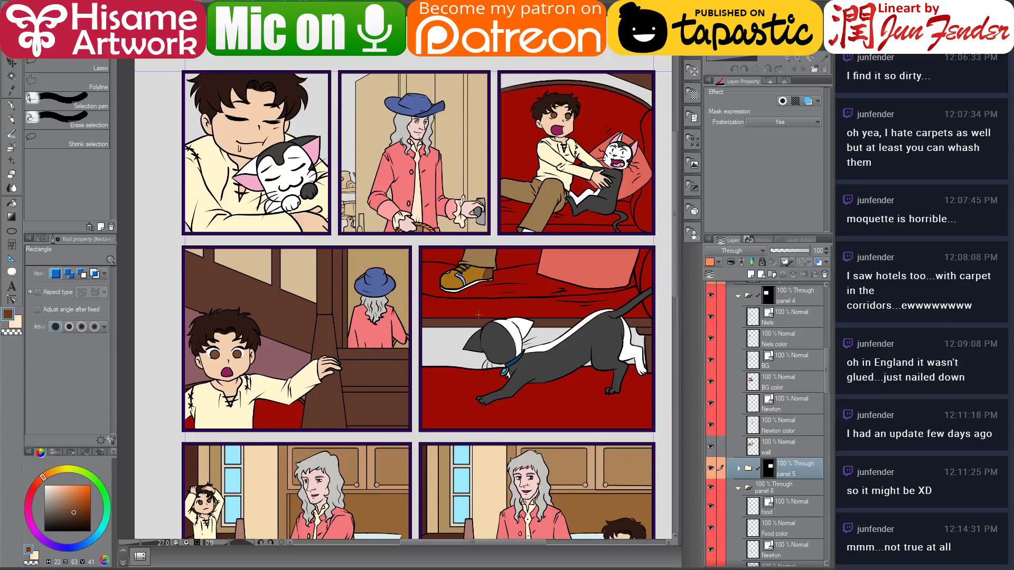
Mask the panel 6 folder with a rectangular selection around the kitchen frame where the boy holds his head
left_click_drag(497, 339, 489, 188)
scroll(803, 474, "down", 3)
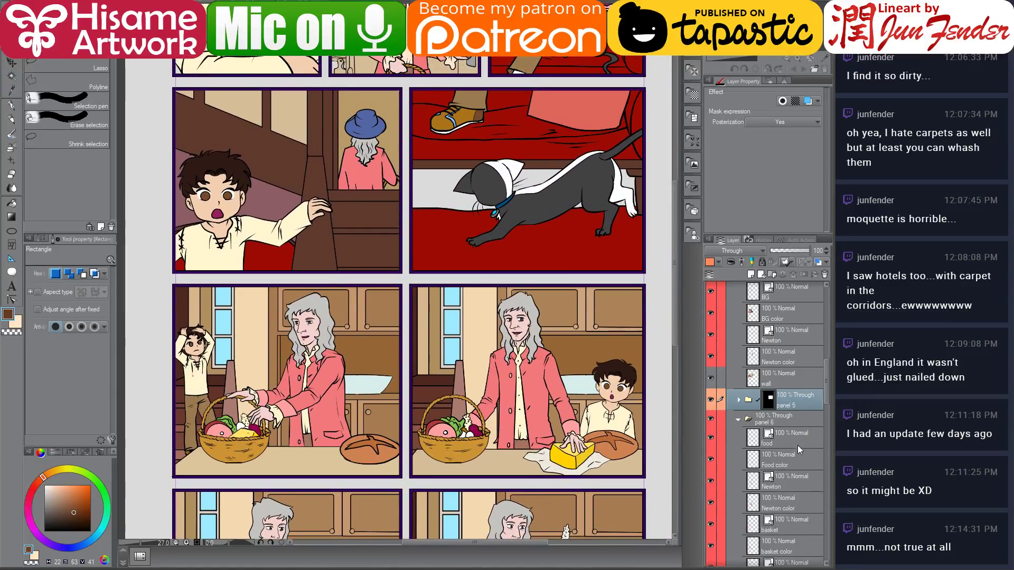
left_click(794, 420)
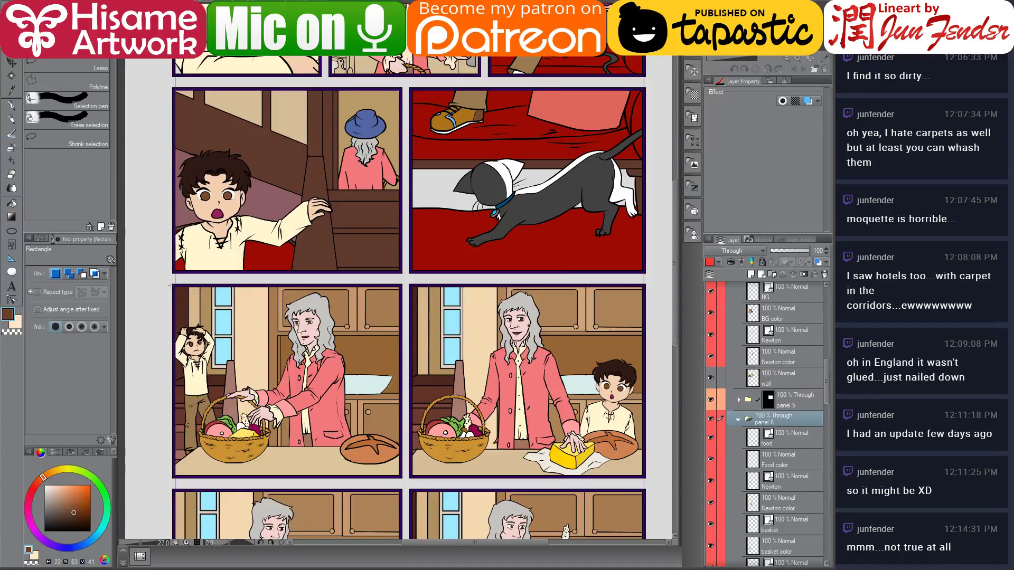
left_click_drag(174, 286, 402, 478)
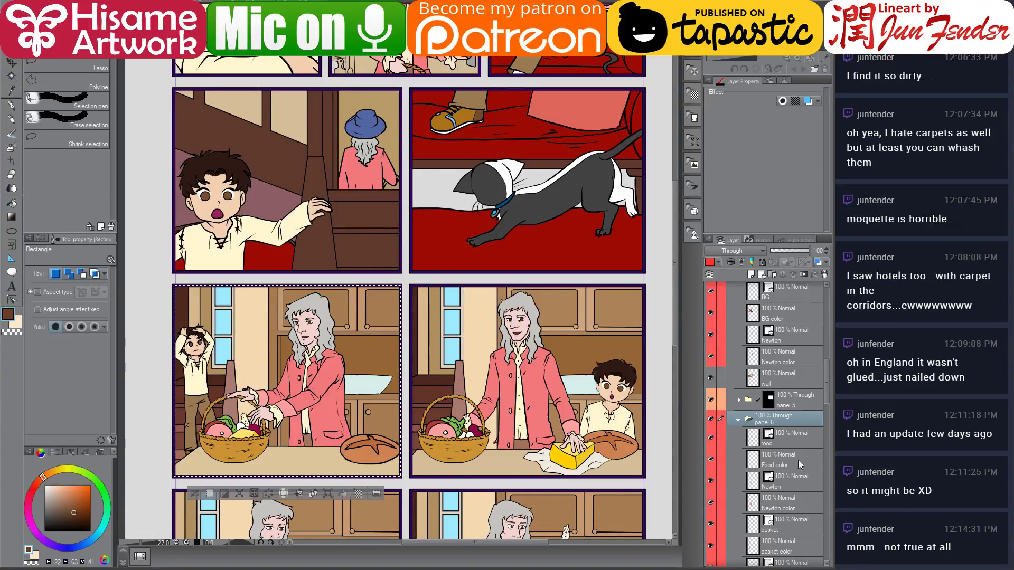
left_click(805, 273)
Mask Folder 7 with a rectangular selection around the kitchen frame where the man touches the cheese
scroll(773, 470, "down", 5)
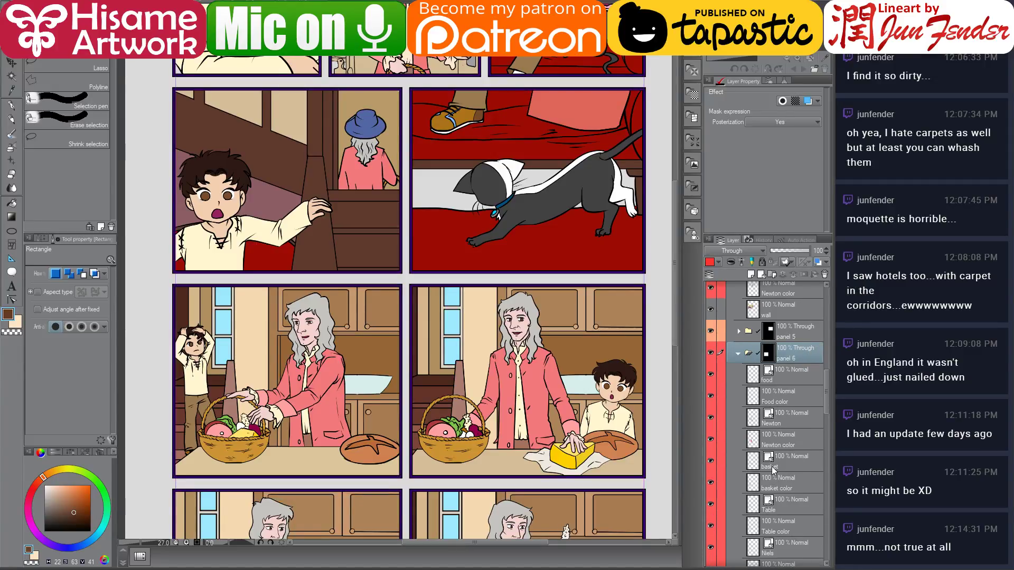
scroll(773, 470, "down", 5)
left_click(793, 414)
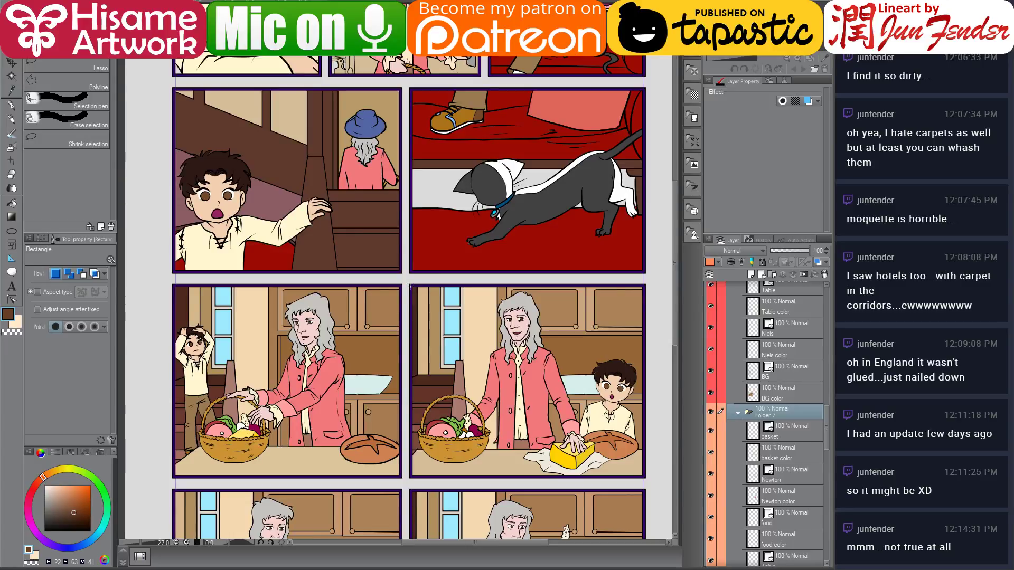
left_click_drag(410, 284, 644, 477)
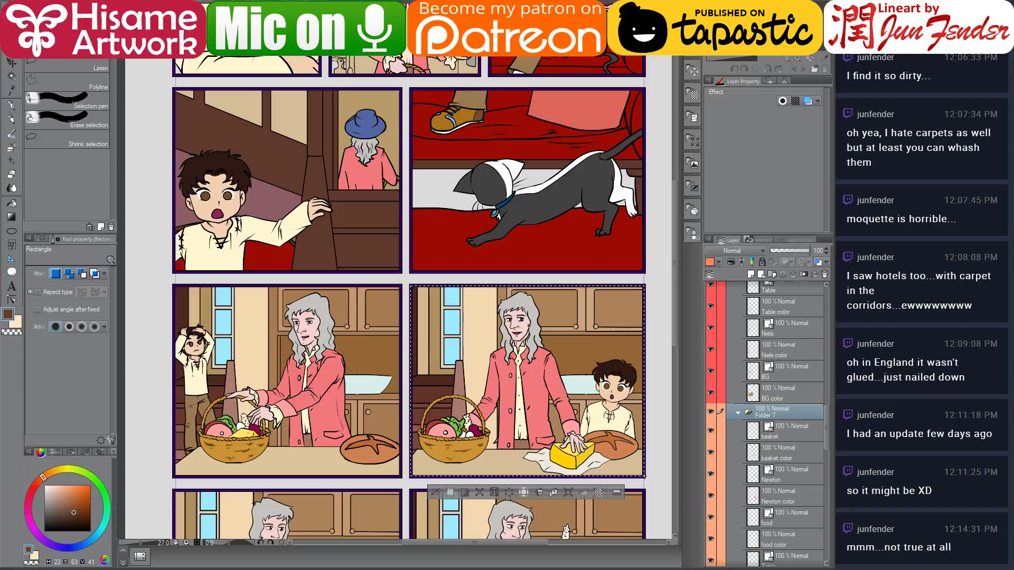
left_click(806, 274)
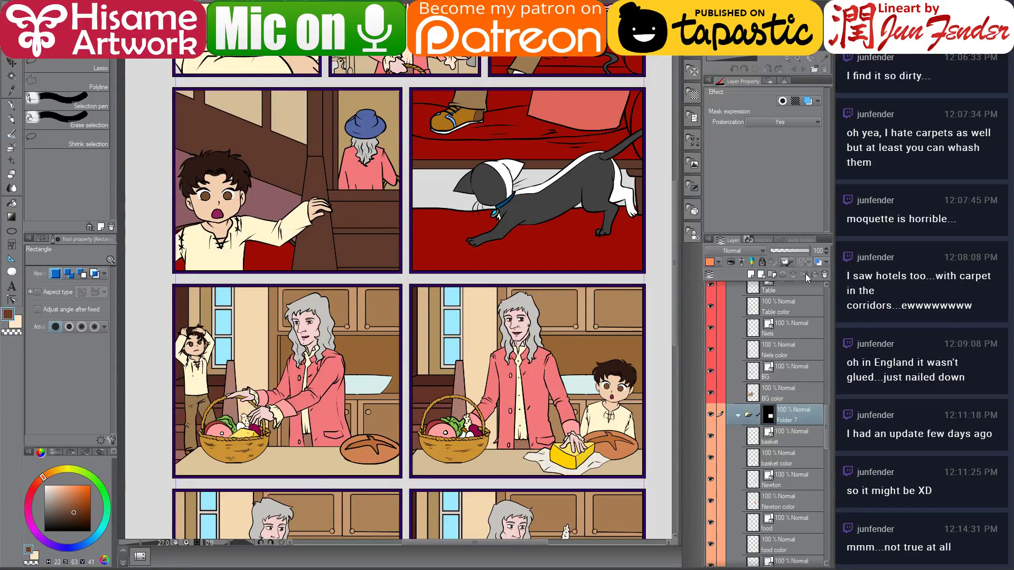
Mask Folder 8 with a rectangular selection around the kitchen frame where the man reaches into the basket beside the smiling boy
left_click_drag(542, 434, 545, 263)
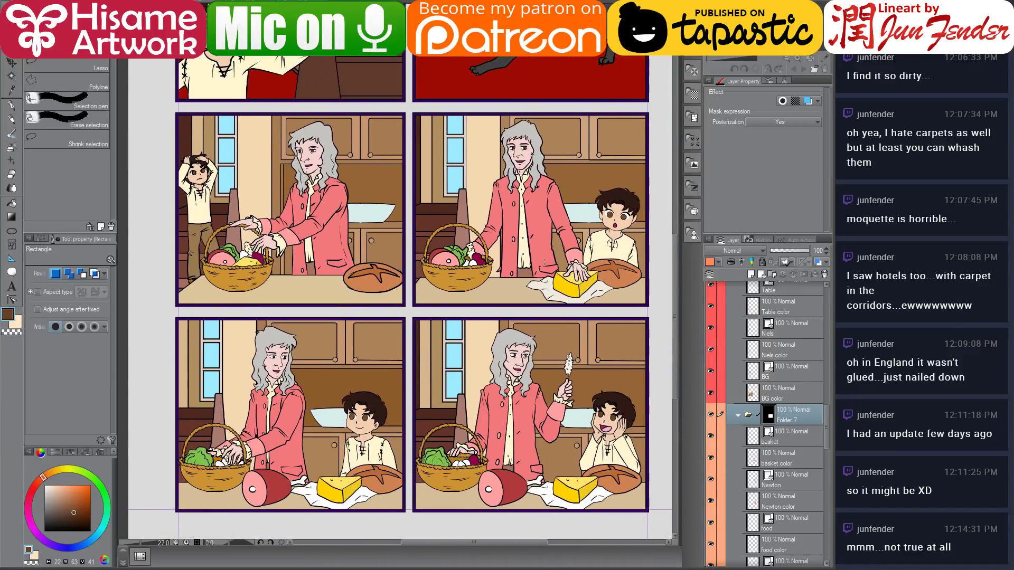
key("ctrl+Tab")
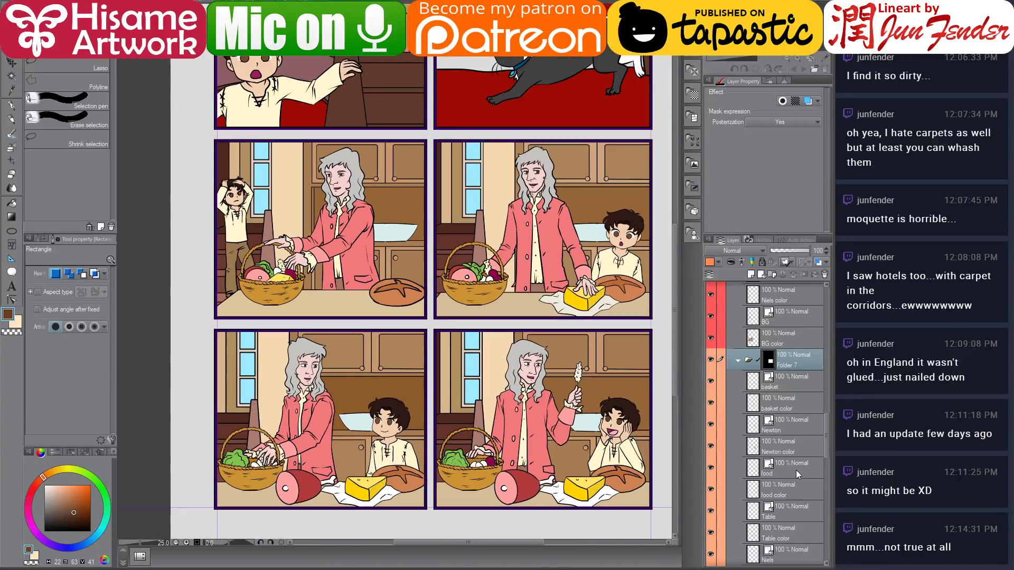
scroll(797, 470, "down", 5)
scroll(796, 470, "down", 2)
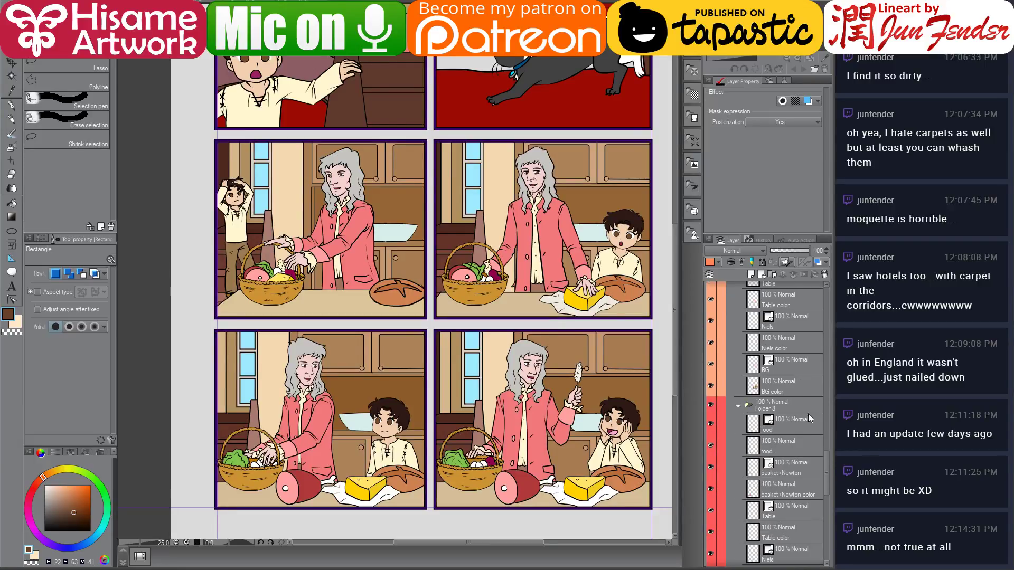
left_click(807, 405)
scroll(813, 449, "down", 2)
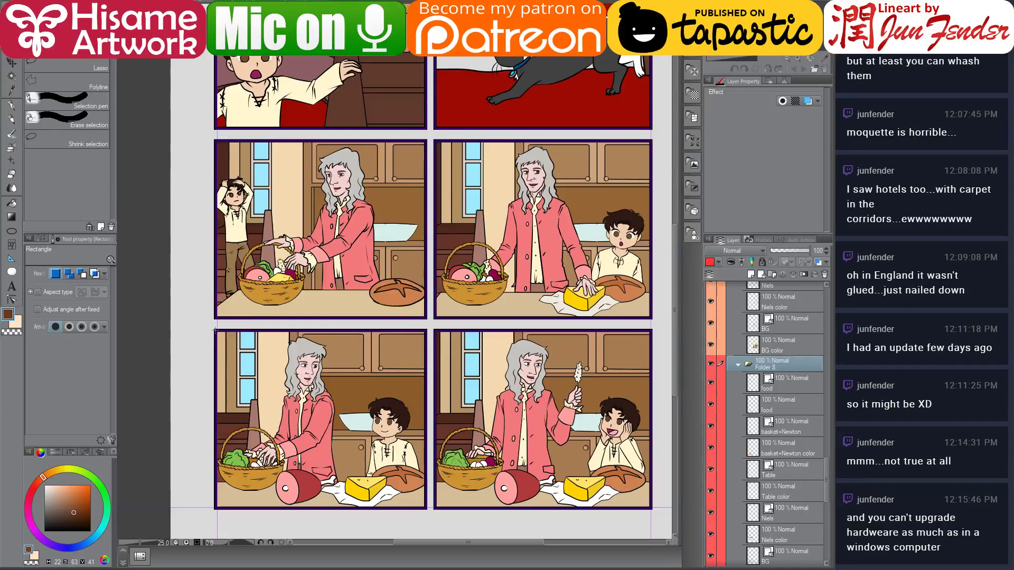
left_click_drag(215, 331, 427, 511)
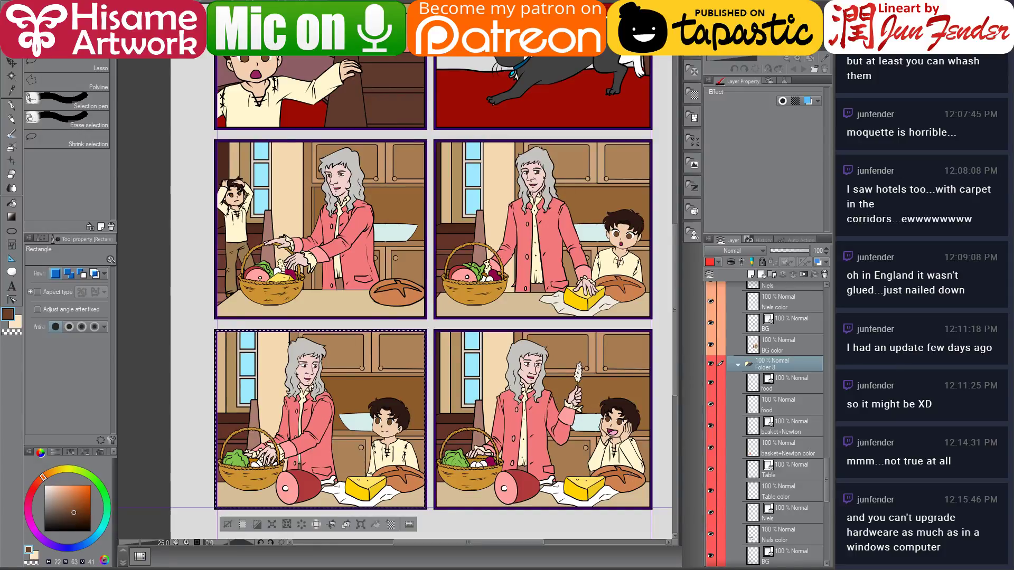
scroll(797, 474, "down", 3)
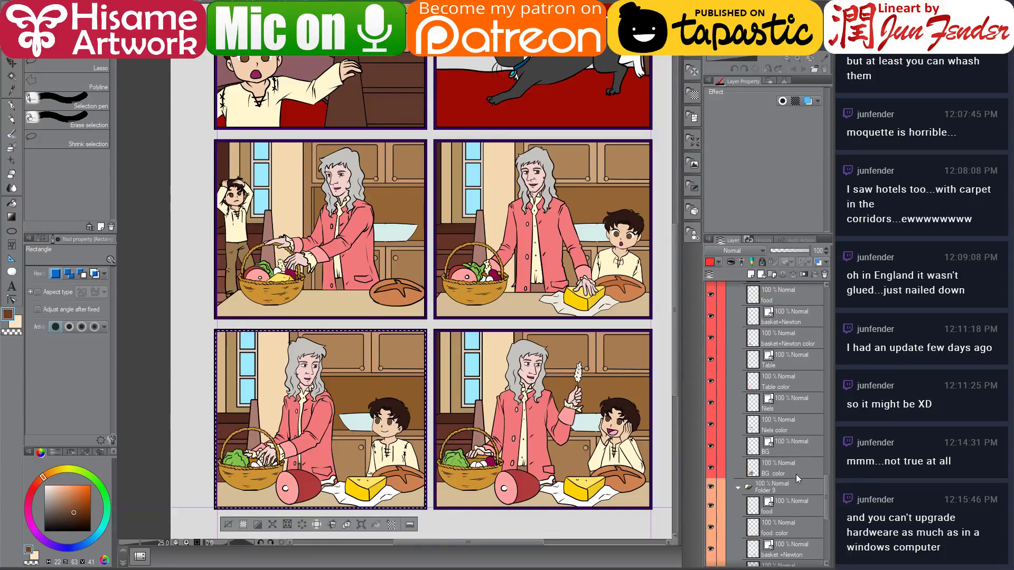
left_click(803, 275)
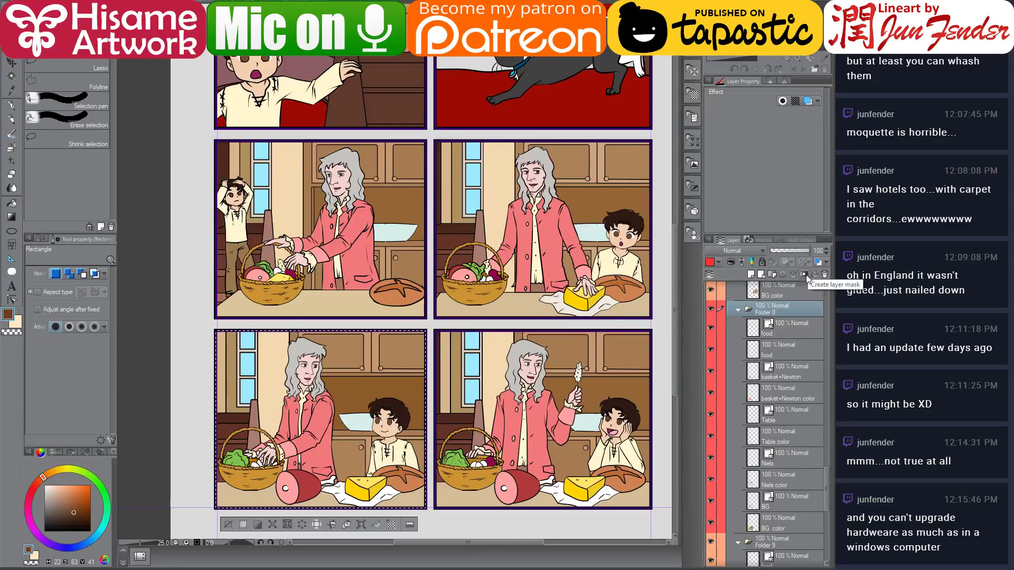
Mask Folder 9 with a rectangular selection around the last kitchen frame, where the man holds up a utensil
scroll(817, 384, "down", 4)
scroll(803, 481, "down", 4)
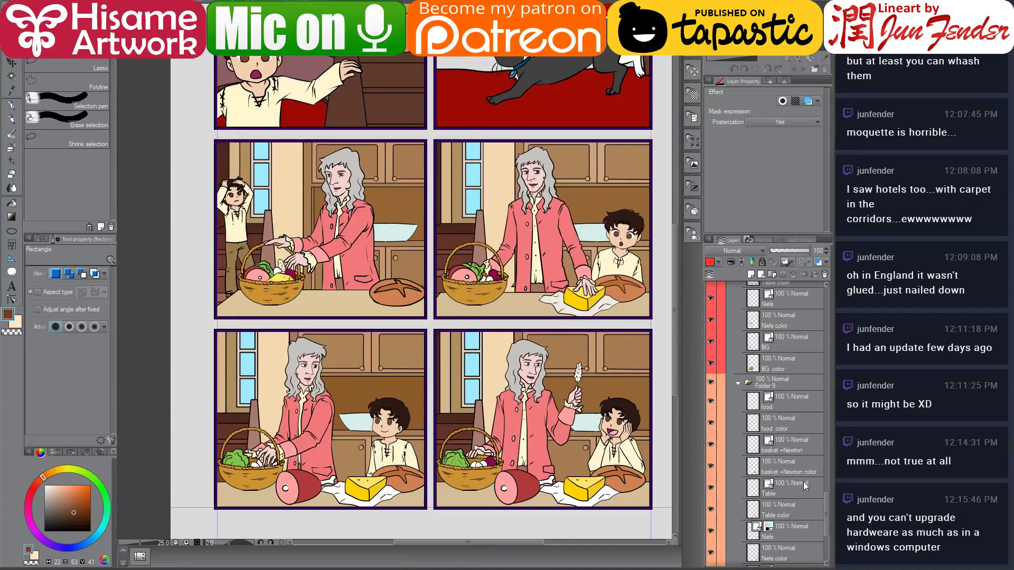
left_click(778, 388)
scroll(787, 446, "down", 3)
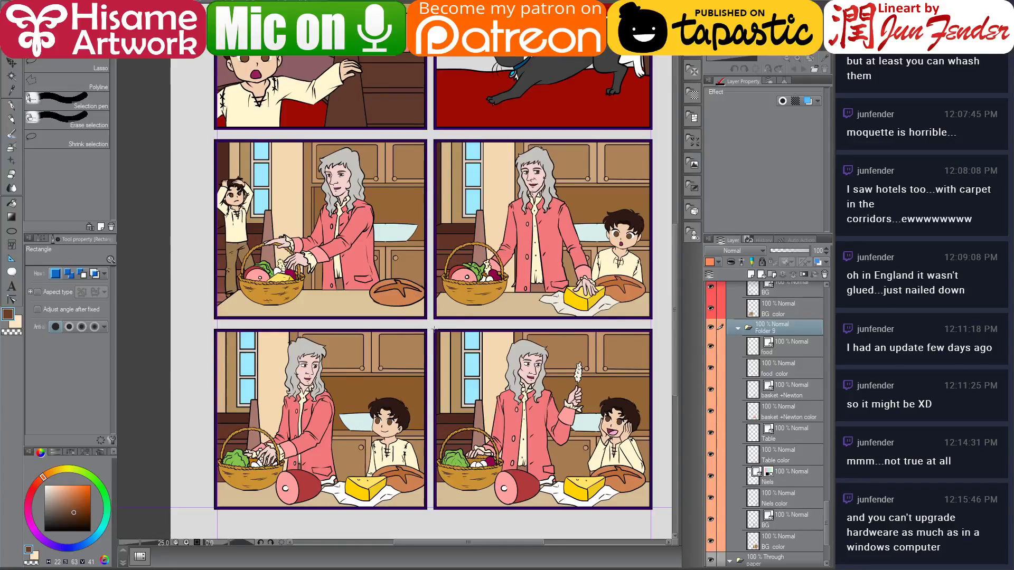
left_click_drag(435, 330, 540, 508)
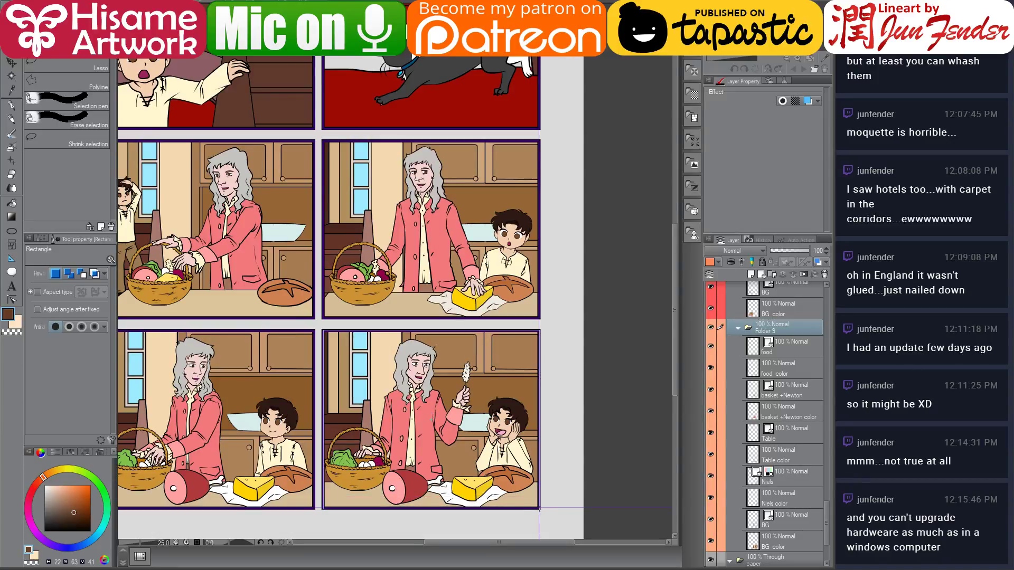
left_click(804, 270)
Pick panel 2's BG color layer directly from the background above the man in the blue hat
left_click_drag(365, 322, 478, 338)
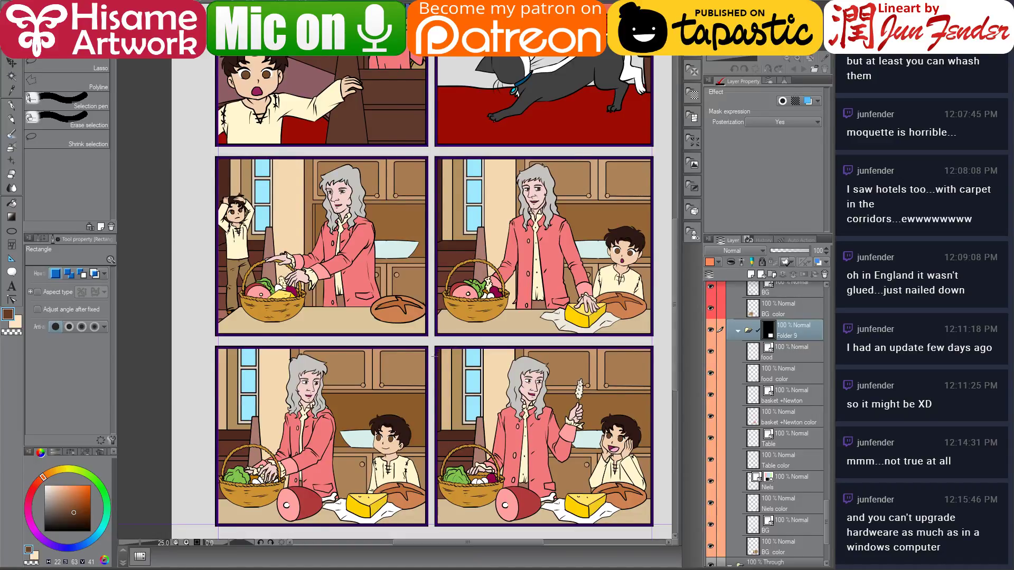
left_click_drag(340, 192, 319, 429)
scroll(319, 430, "down", 1)
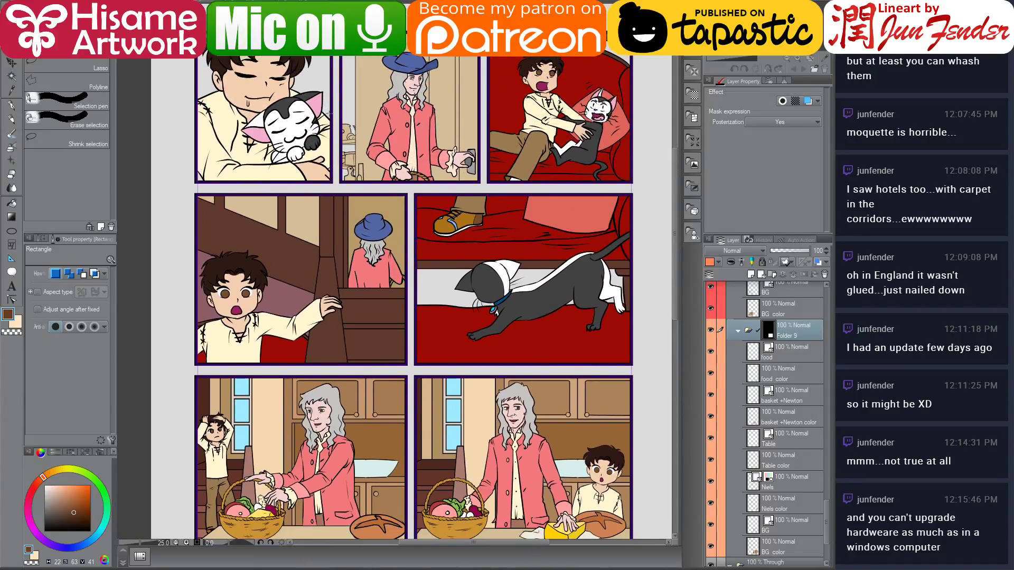
key("o")
left_click(373, 93)
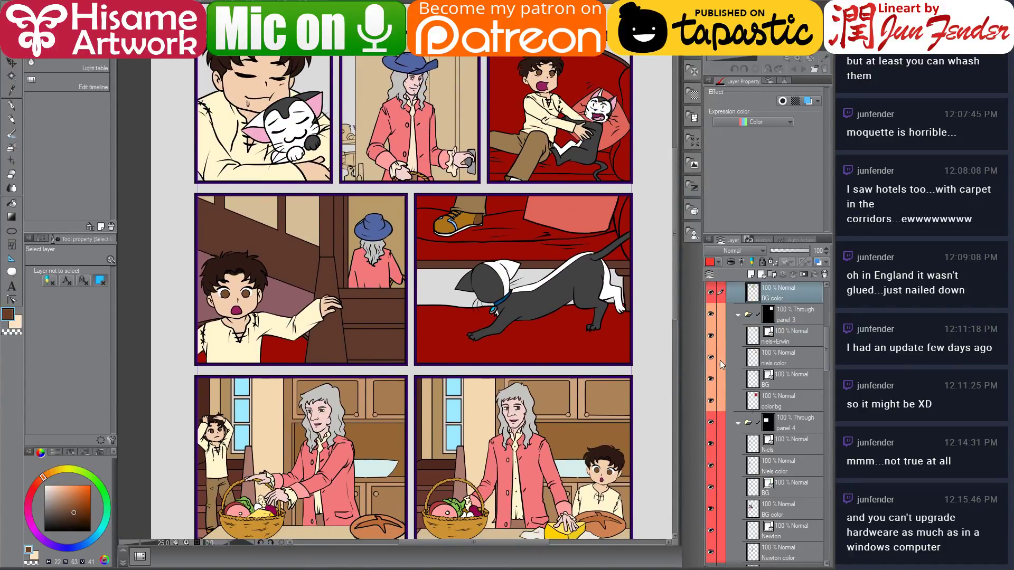
Hide panel 2's Newton color and Newton ink layers to expose the whole door background
scroll(790, 439, "up", 5)
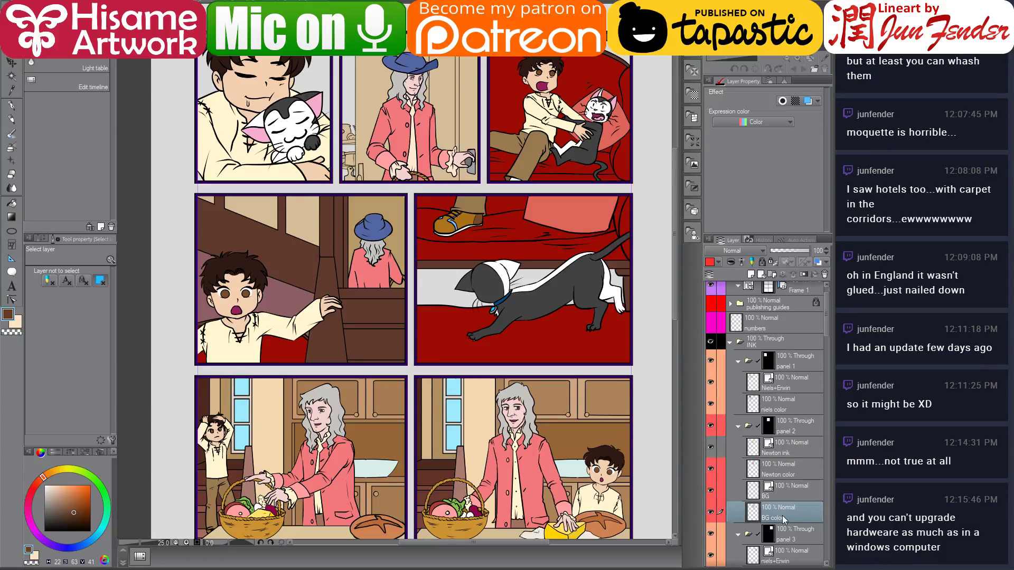
left_click(447, 124)
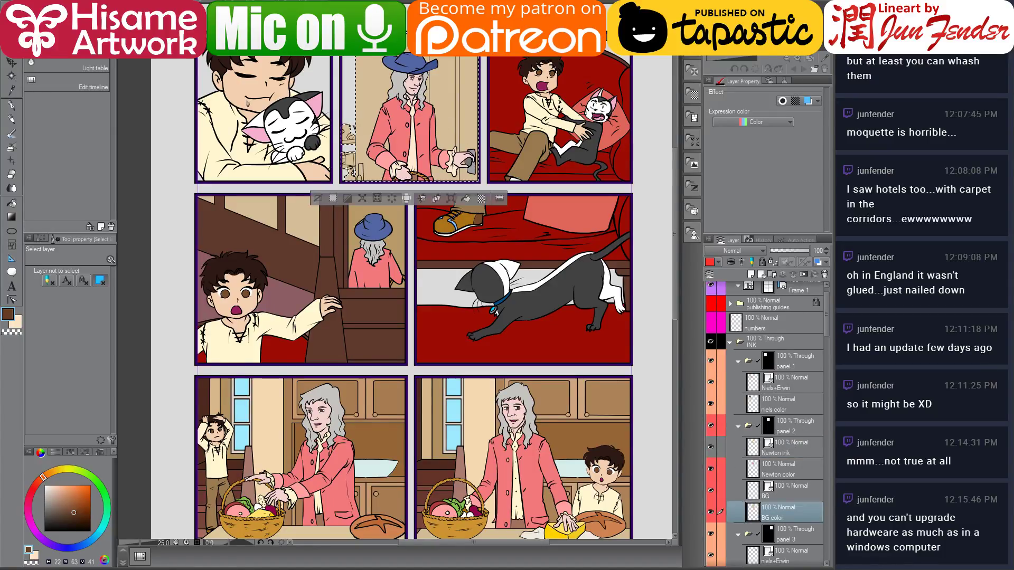
scroll(456, 90, "up", 4)
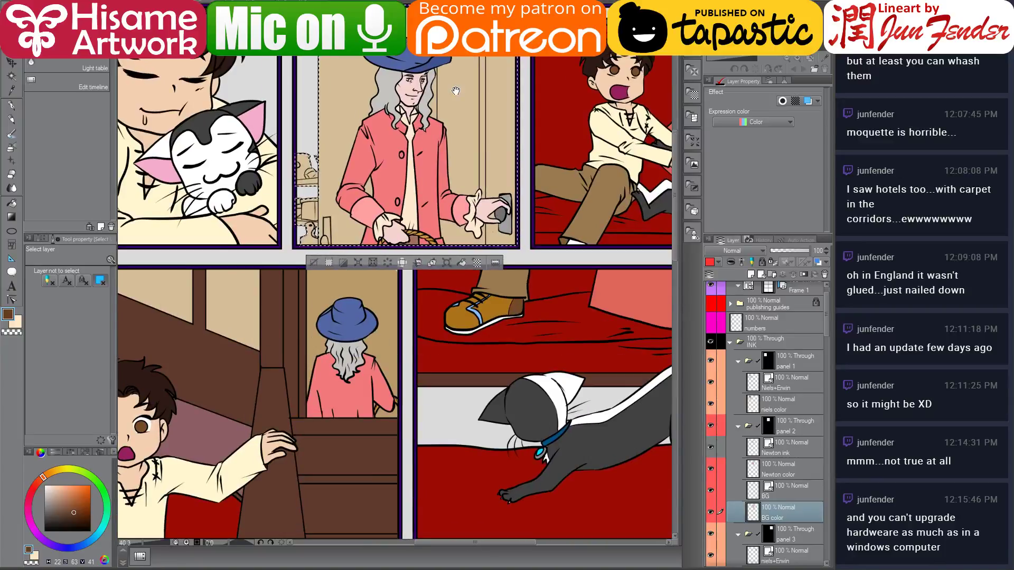
left_click_drag(456, 91, 464, 145)
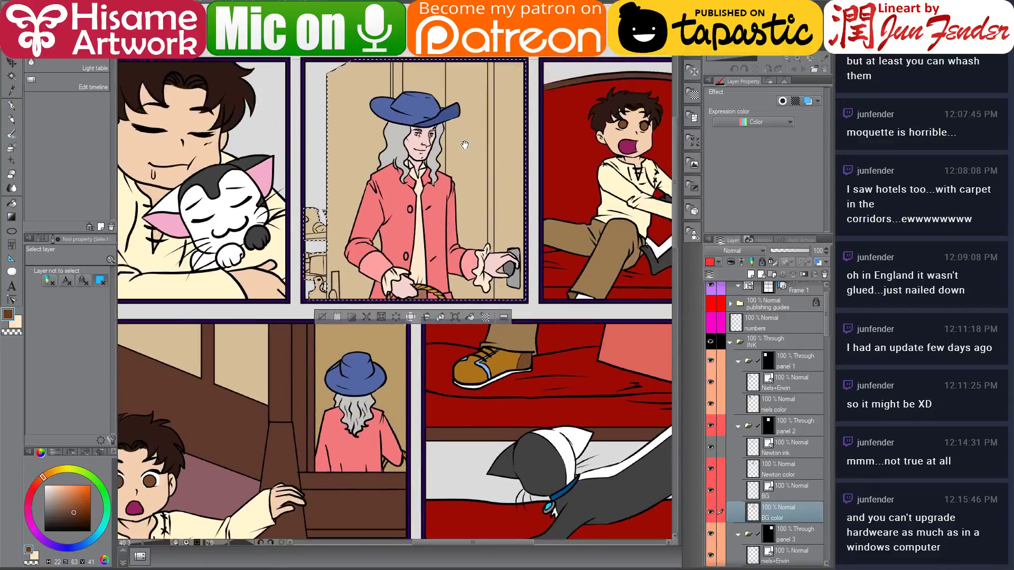
left_click(711, 469)
left_click(711, 447)
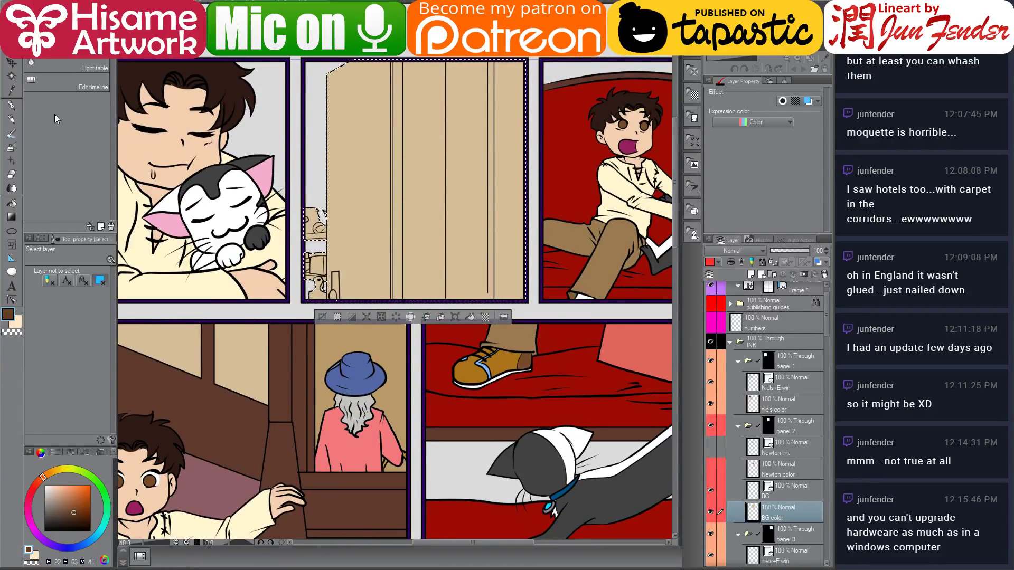
Pick the dark brown of the staircase post and extend the short vertical door frame line in panel 2 down to the panel border
left_click(11, 202)
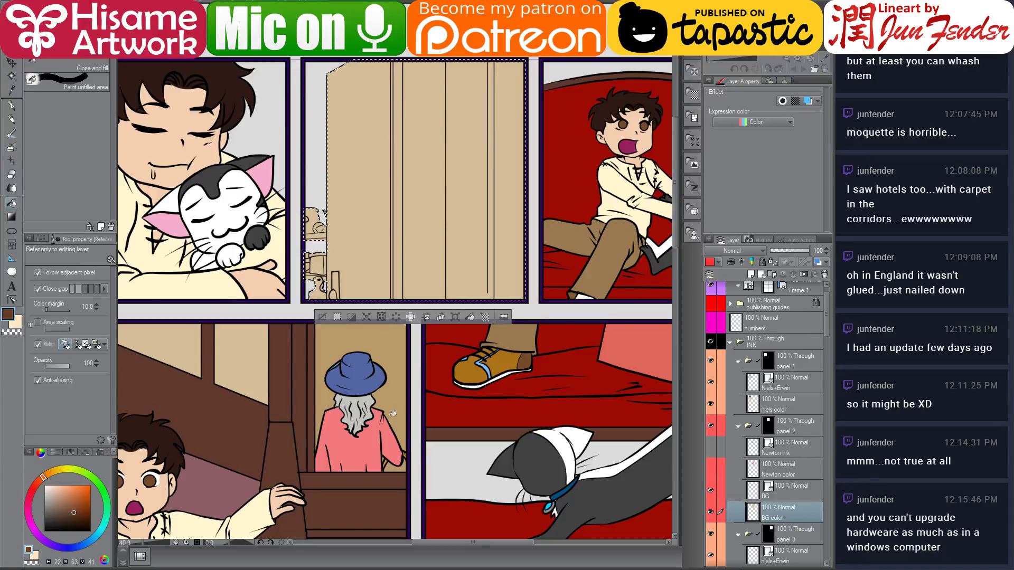
left_click(286, 379, "alt")
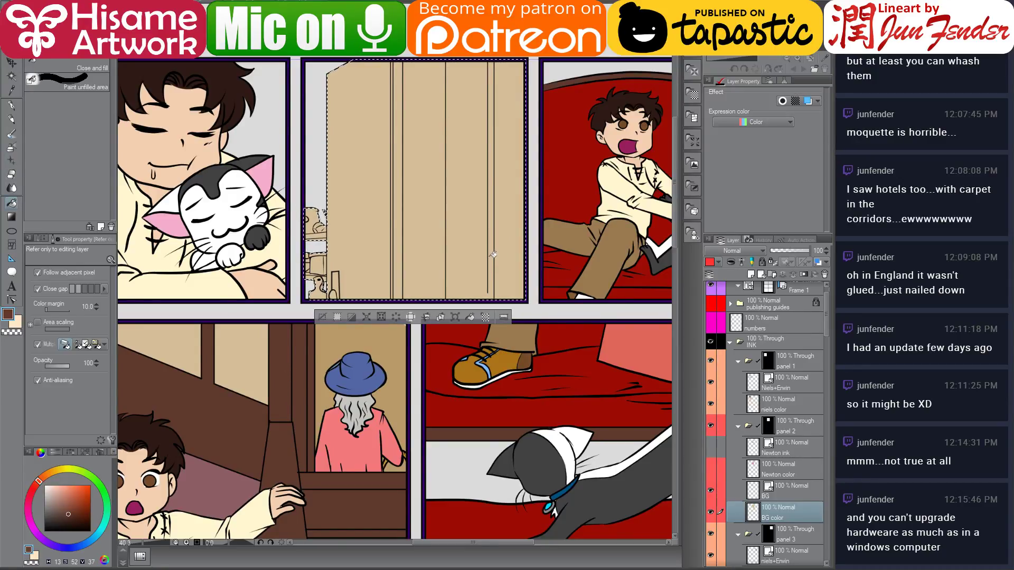
left_click(13, 175)
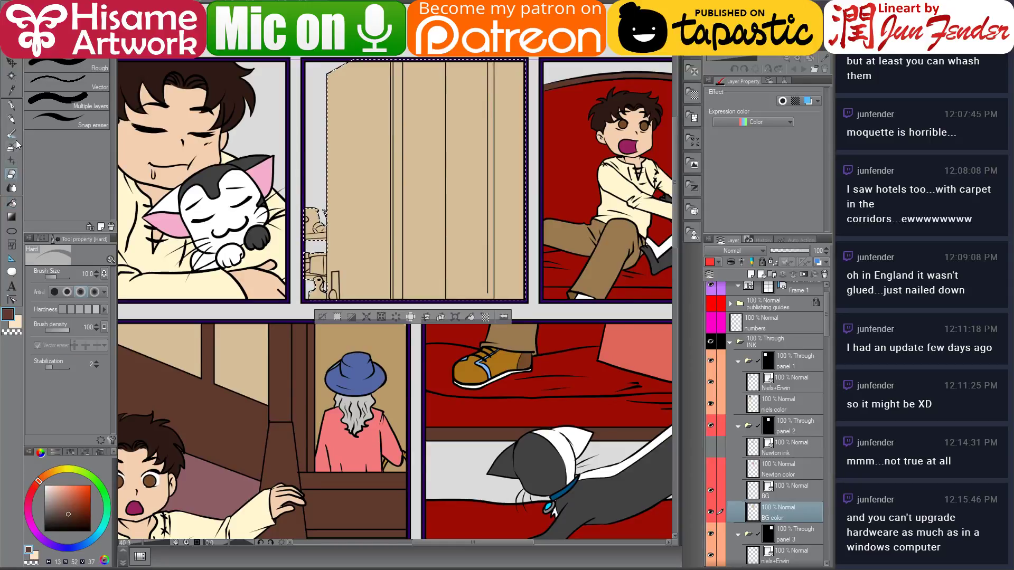
left_click(11, 299)
key("ctrl+d")
scroll(473, 268, "up", 1)
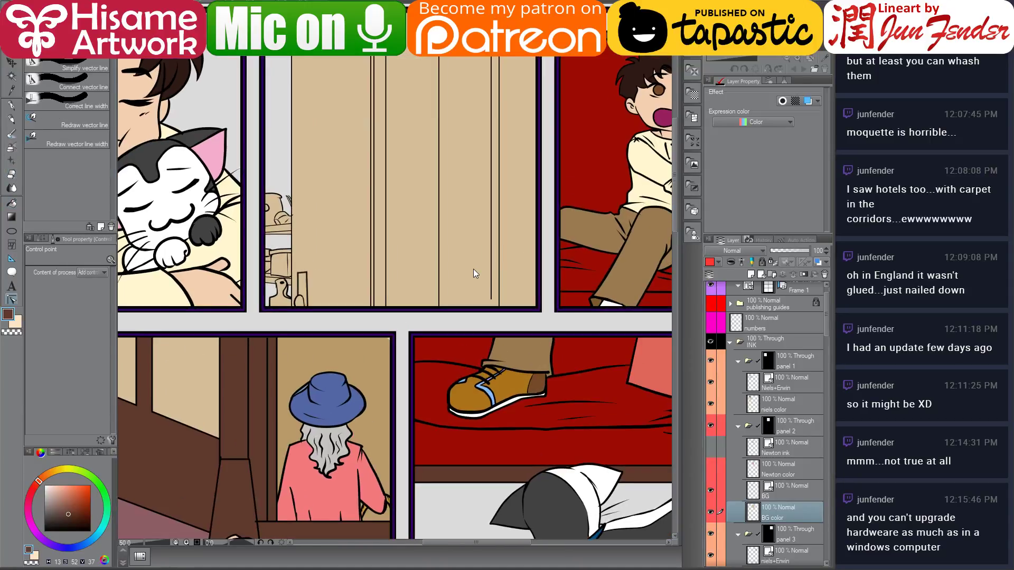
scroll(496, 269, "up", 5)
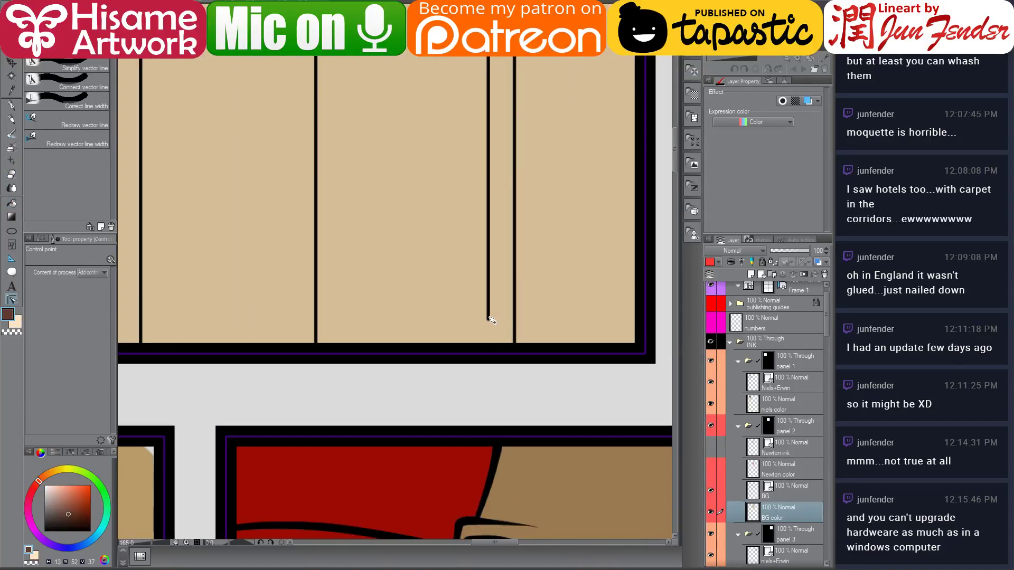
left_click_drag(490, 320, 493, 355)
scroll(542, 351, "down", 5)
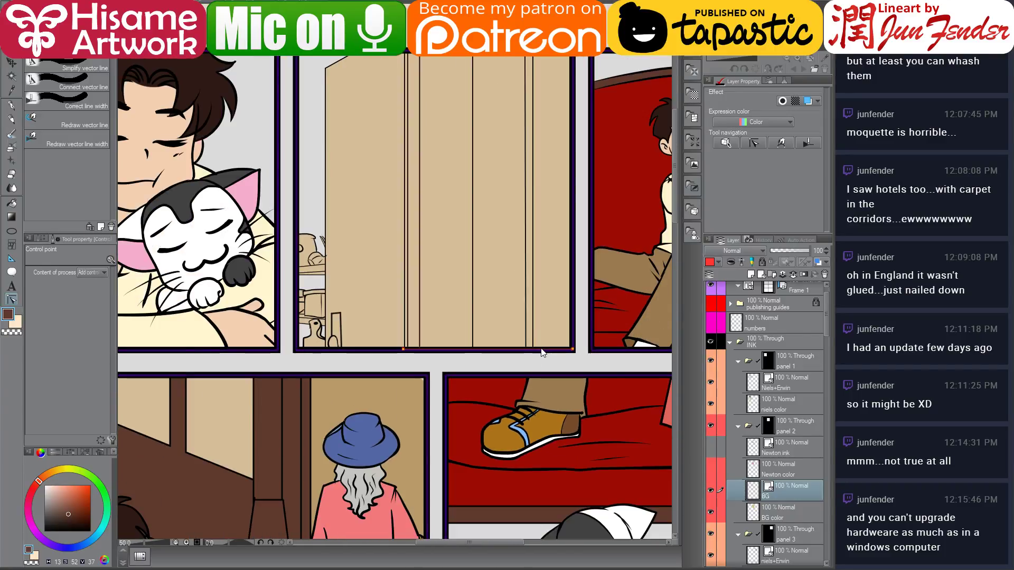
Fill the wide strip beside the panel border and the two narrow door frame strips with the picked brown on panel 2's BG color layer
left_click(794, 511)
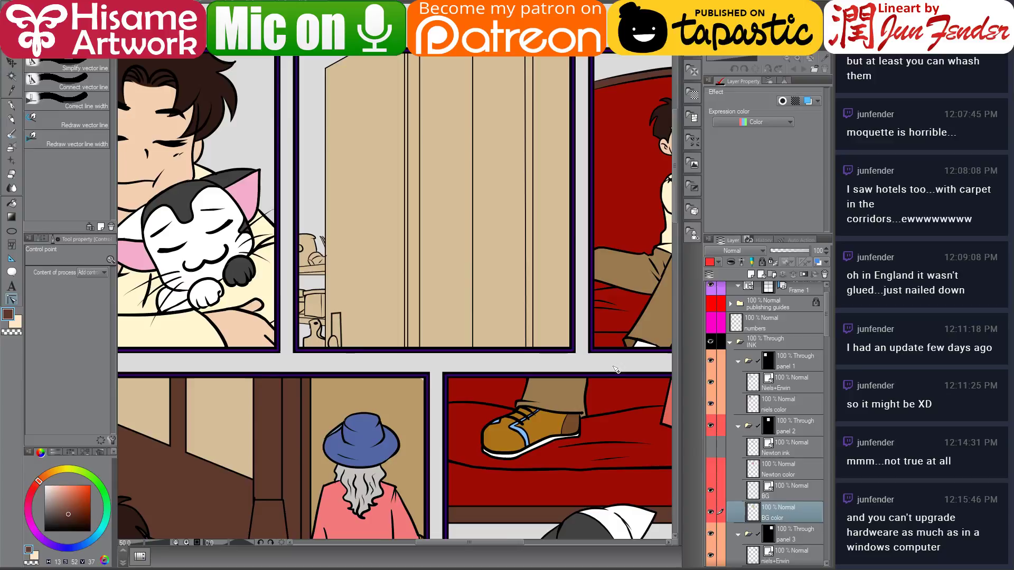
left_click(11, 203)
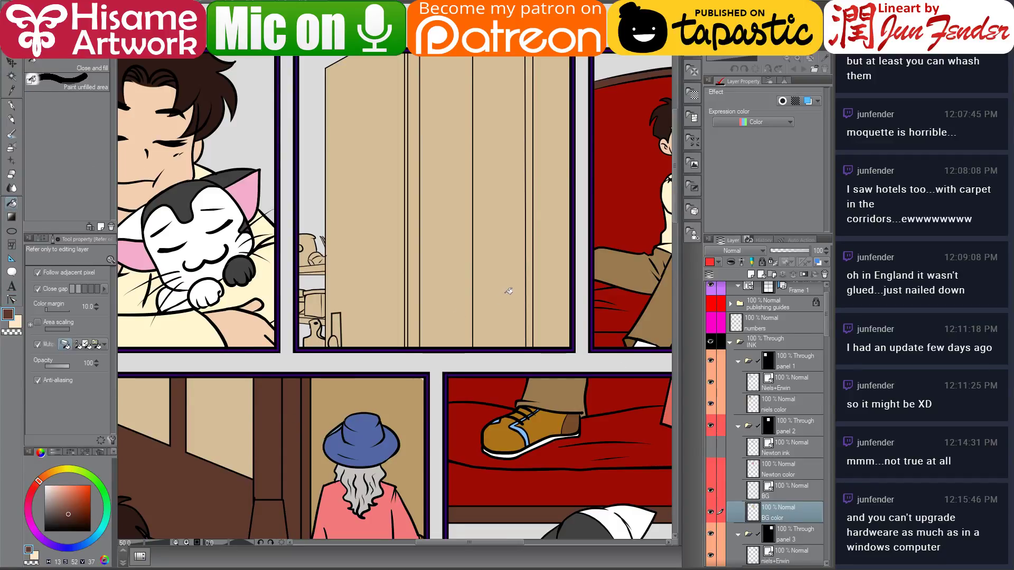
left_click(558, 270)
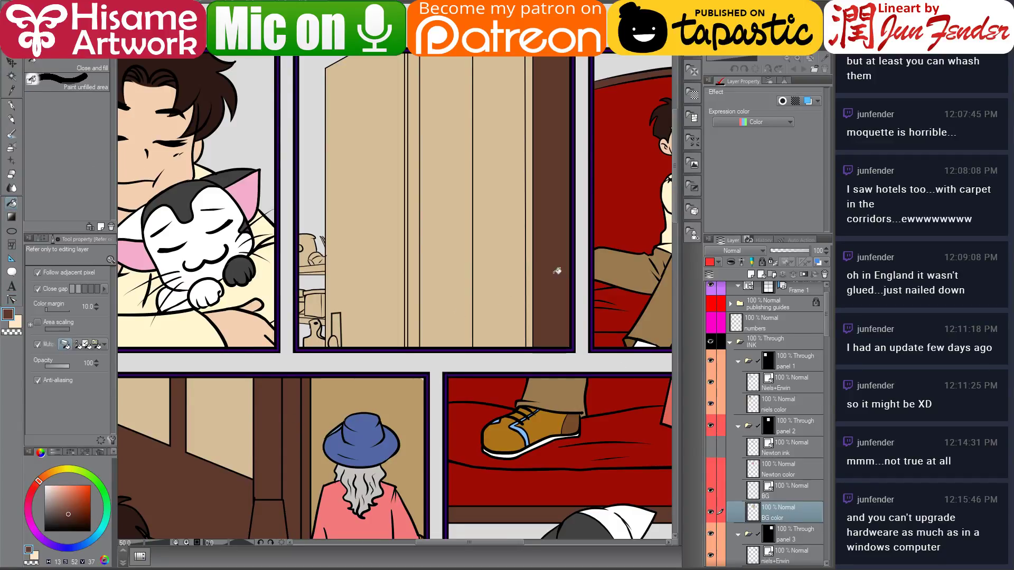
left_click(528, 236)
left_click(416, 255)
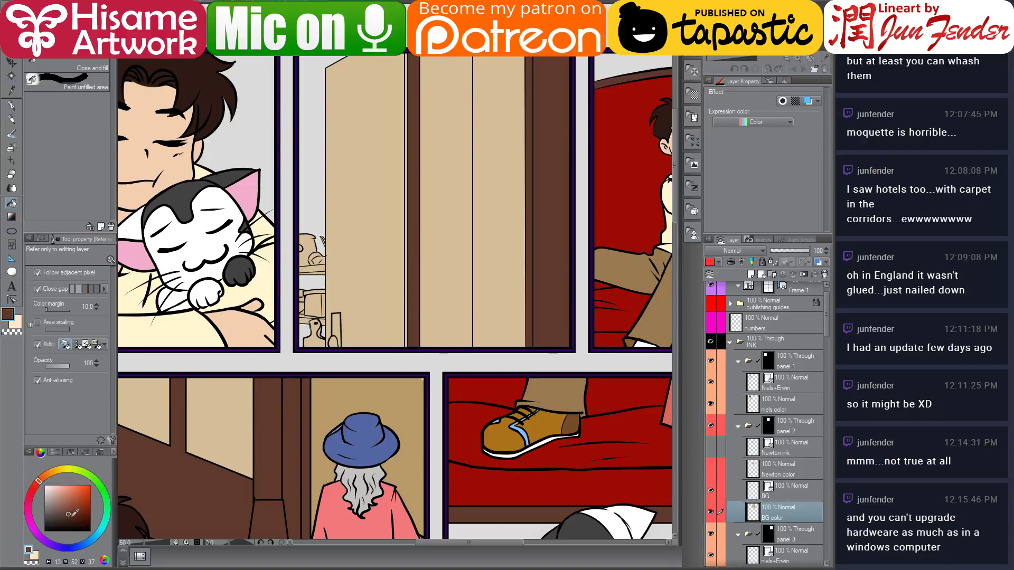
Darken the brown and fill panel 2's wide outer strip and the thin strip along the open door's edge with it
left_click(72, 517)
left_click(564, 239)
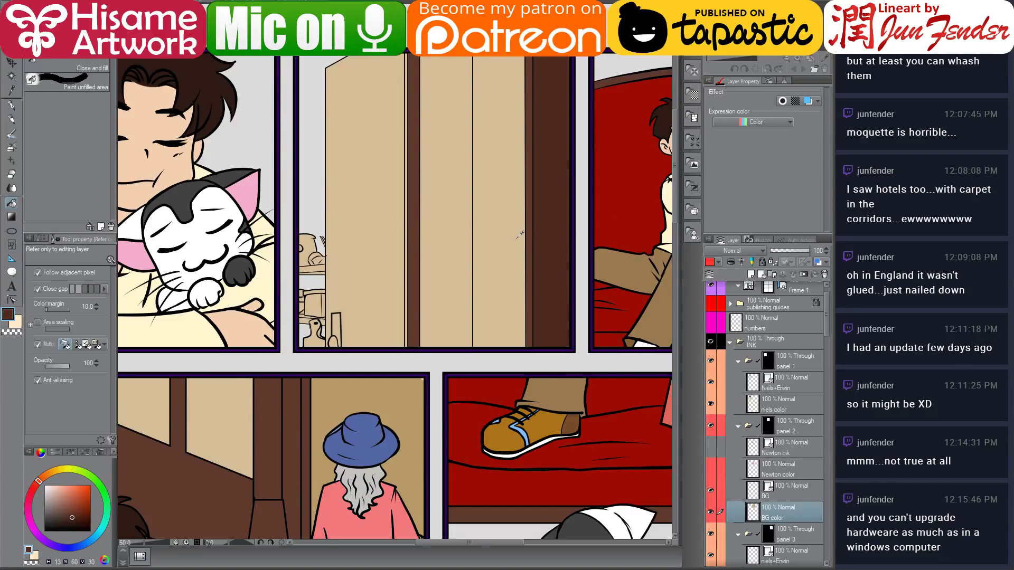
scroll(388, 204, "up", 1)
scroll(379, 209, "up", 1)
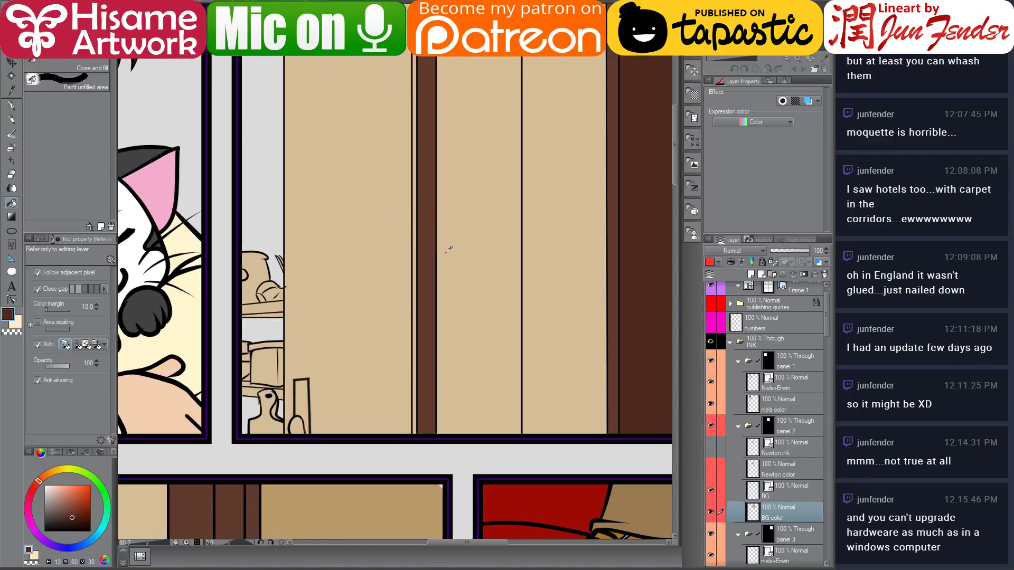
left_click(415, 263)
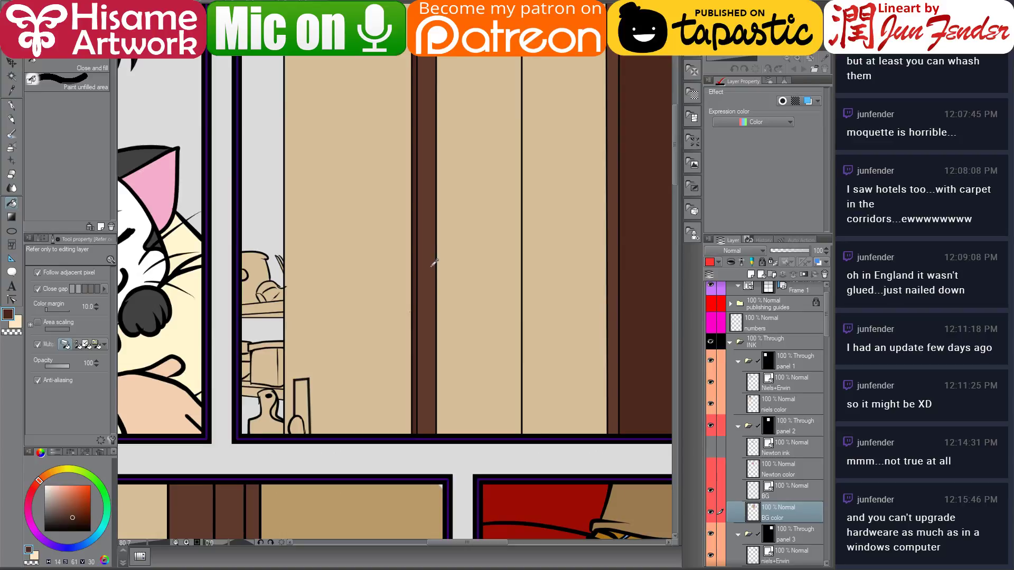
Pick the door frame brown, lighten it to about H 13, S 45, V 47, and fill the open door in panel 2
left_click(432, 264, "alt")
left_click(65, 510)
left_click(376, 326)
scroll(390, 402, "down", 2)
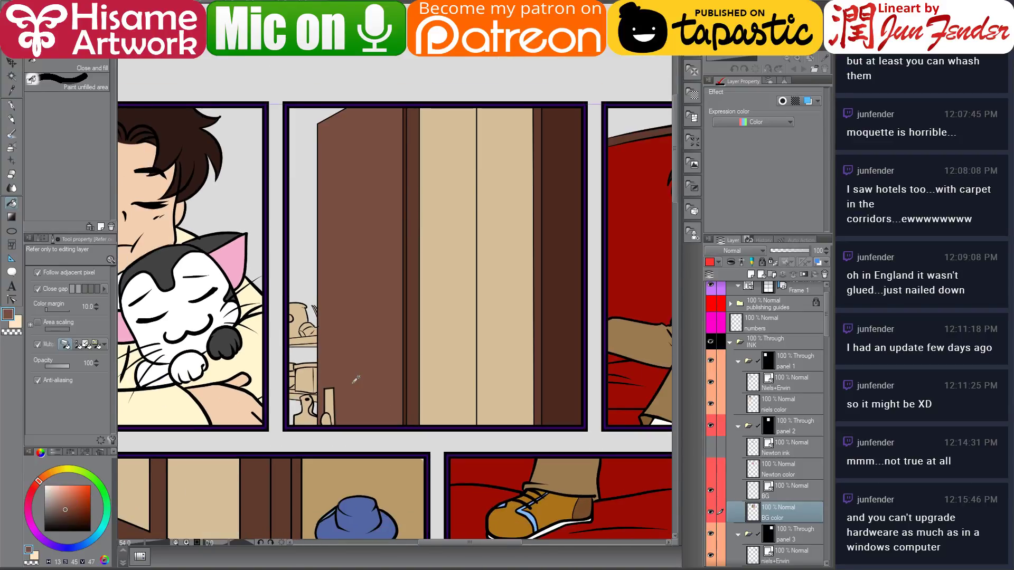
Fill the door's handle plate with gray and its knob with a lighter gray
scroll(351, 385, "up", 1)
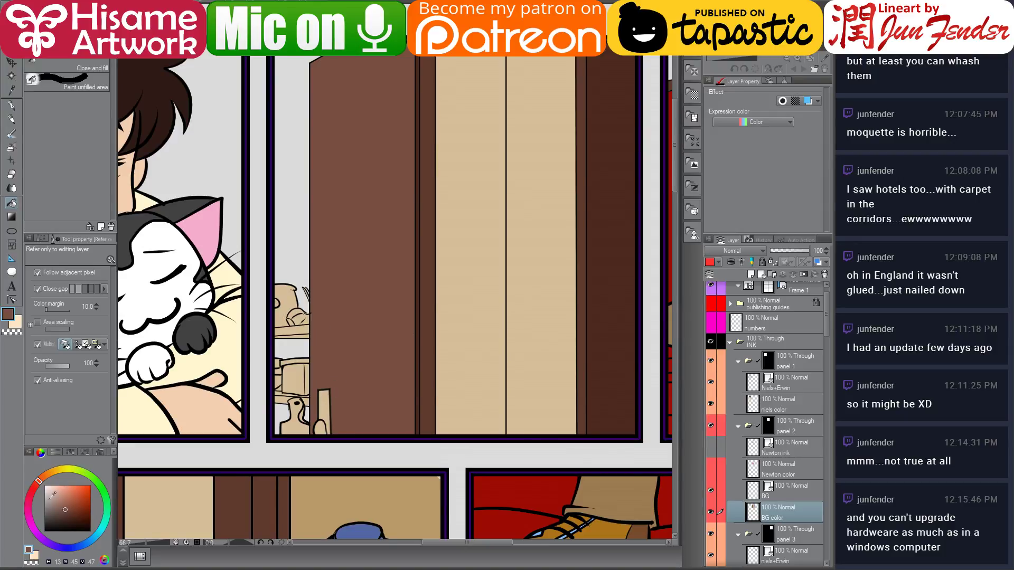
left_click(45, 510)
left_click(324, 412)
left_click(44, 502)
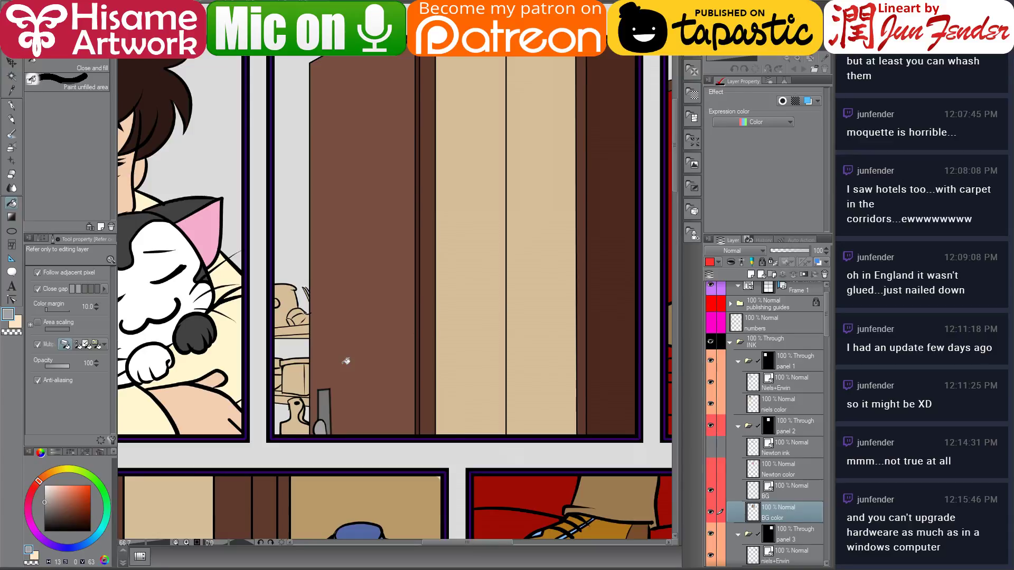
left_click(342, 367)
Fill the wall section beside panel 2's door frame with the darker tan sampled from behind the man in the blue hat in the staircase panel
scroll(419, 405, "down", 3)
left_click_drag(398, 433, 412, 395)
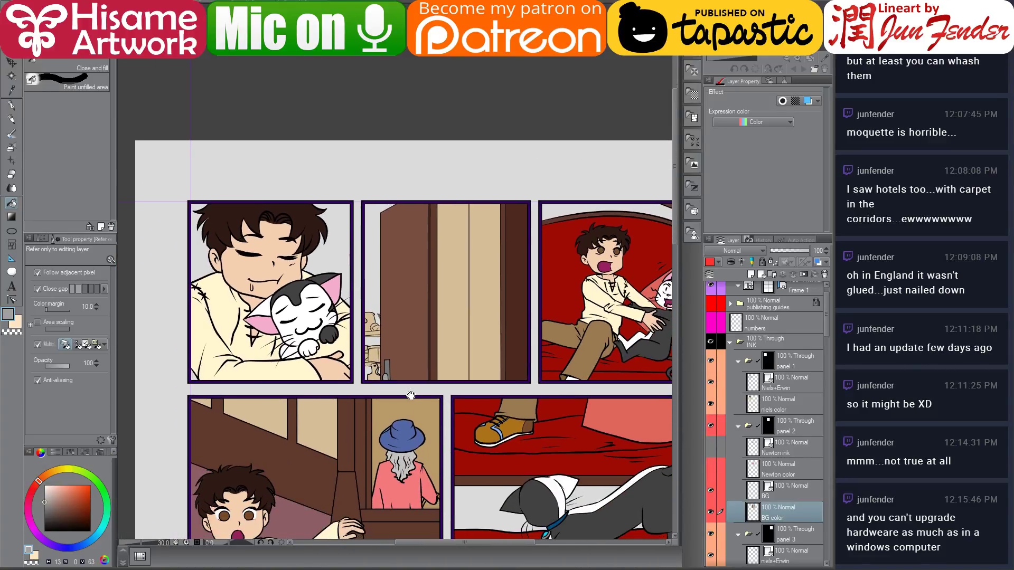
left_click(412, 401, "alt")
left_click(445, 365)
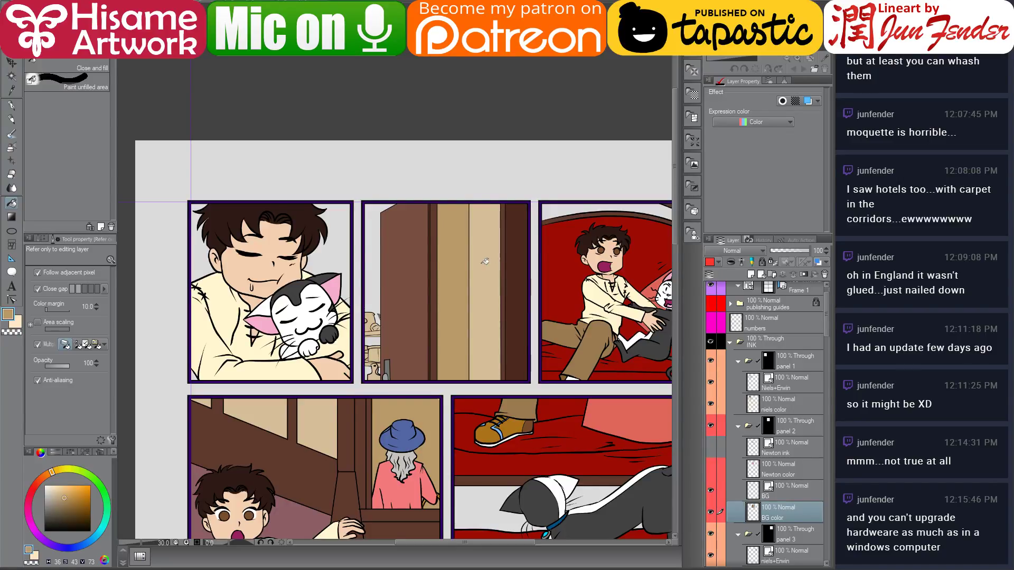
scroll(440, 365, "up", 1)
scroll(426, 350, "up", 1)
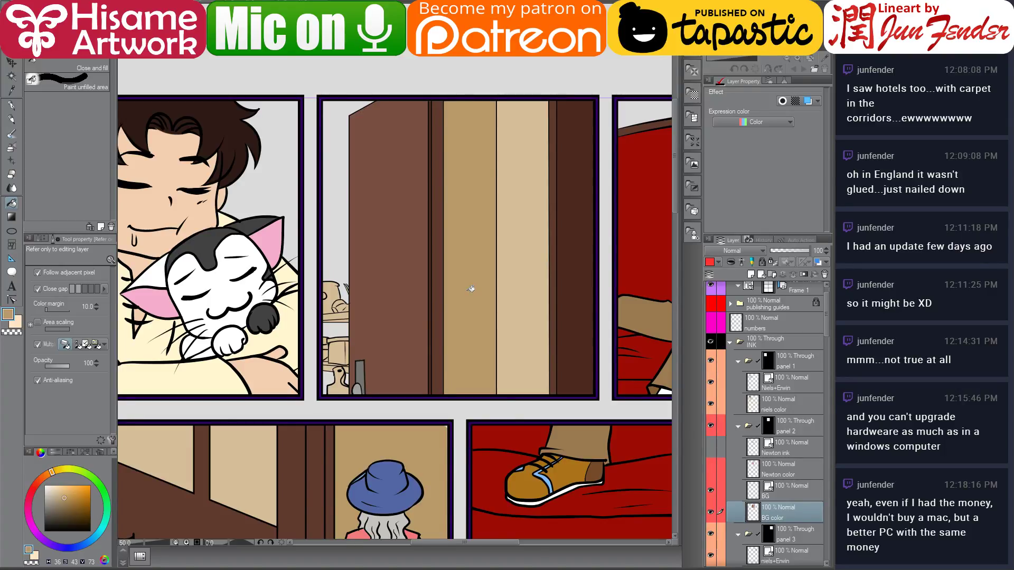
left_click_drag(486, 288, 502, 295)
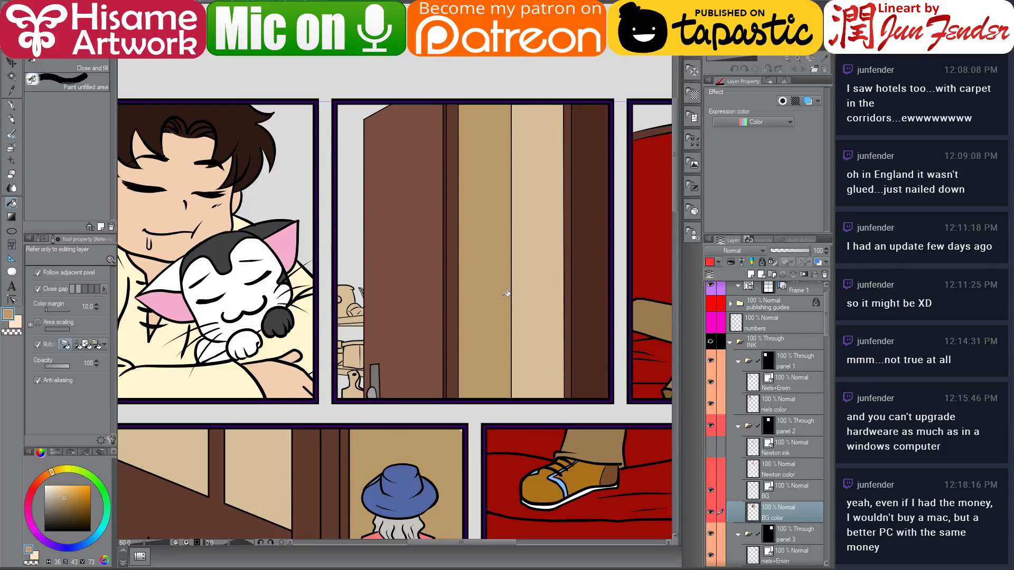
Find the finished page_63.jpg in the file folder and open it in Clip Studio Paint as a color reference for the kitchen shelves
scroll(375, 319, "up", 5)
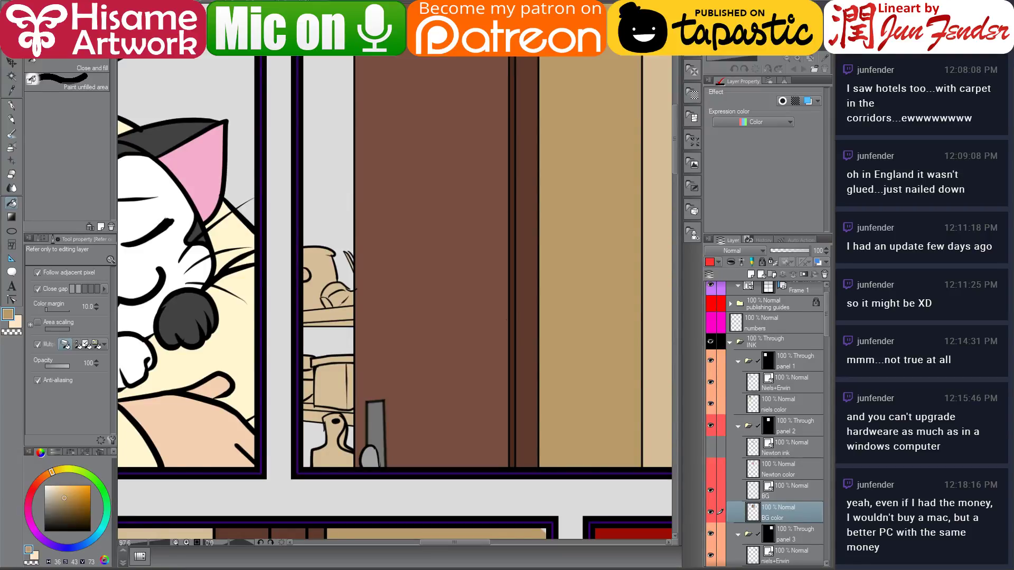
key("alt+Tab")
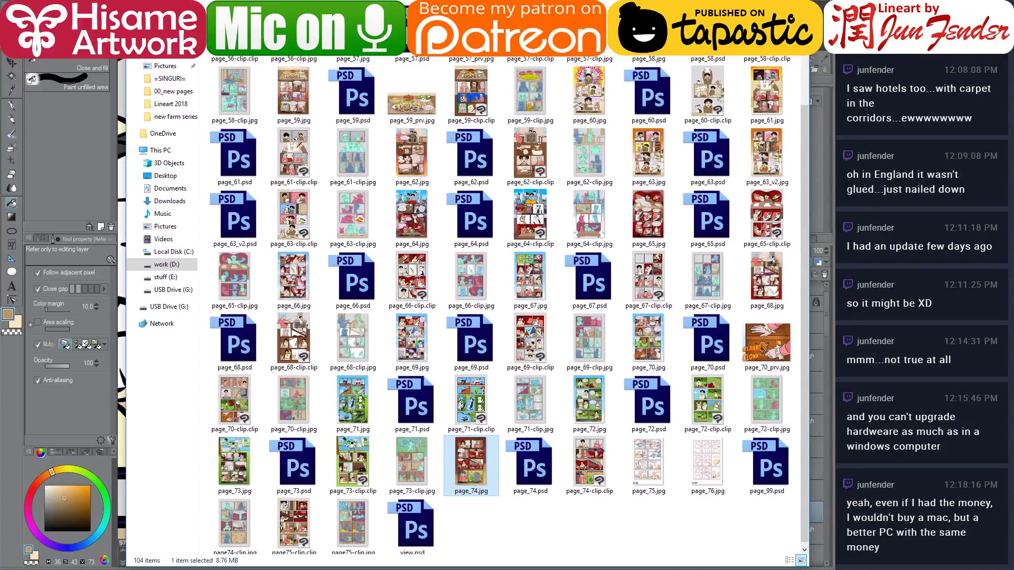
scroll(462, 399, "up", 3)
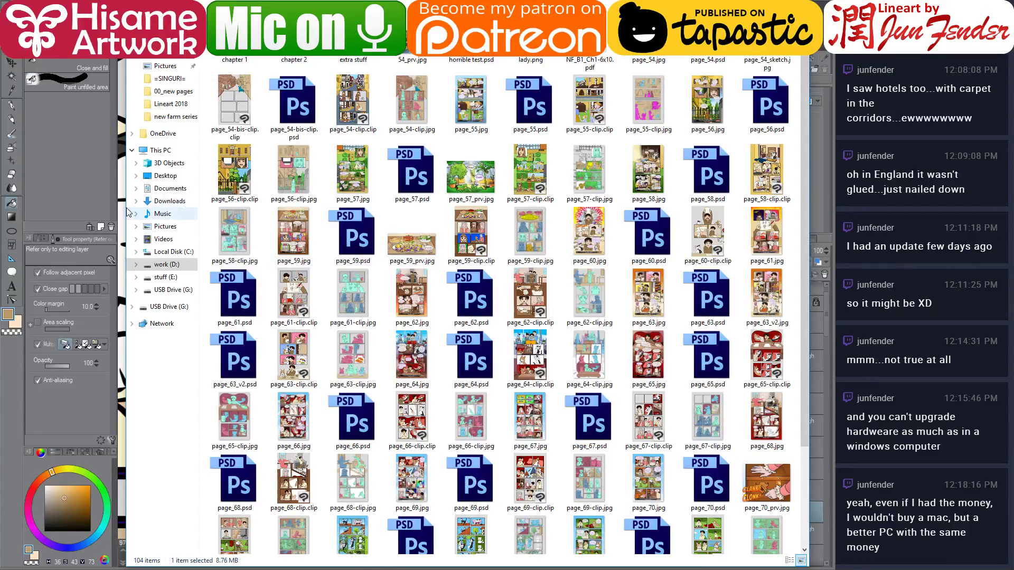
left_click_drag(127, 212, 185, 212)
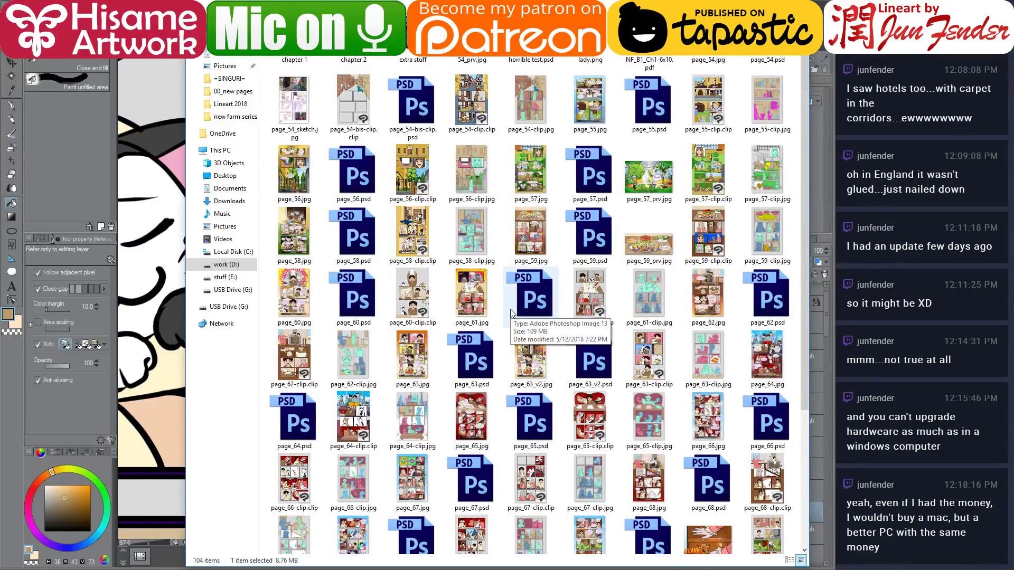
left_click(424, 361)
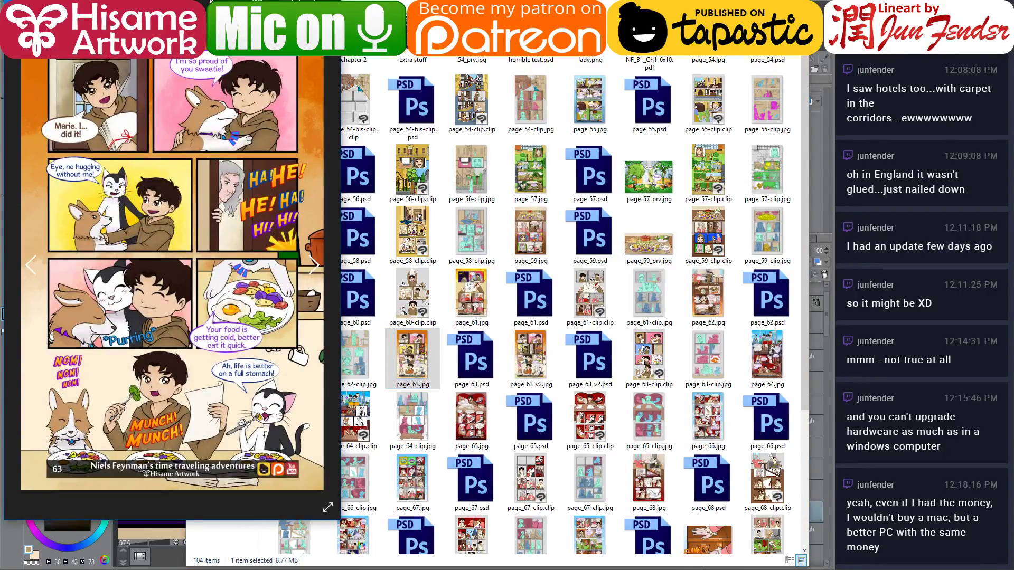
left_click(328, 7)
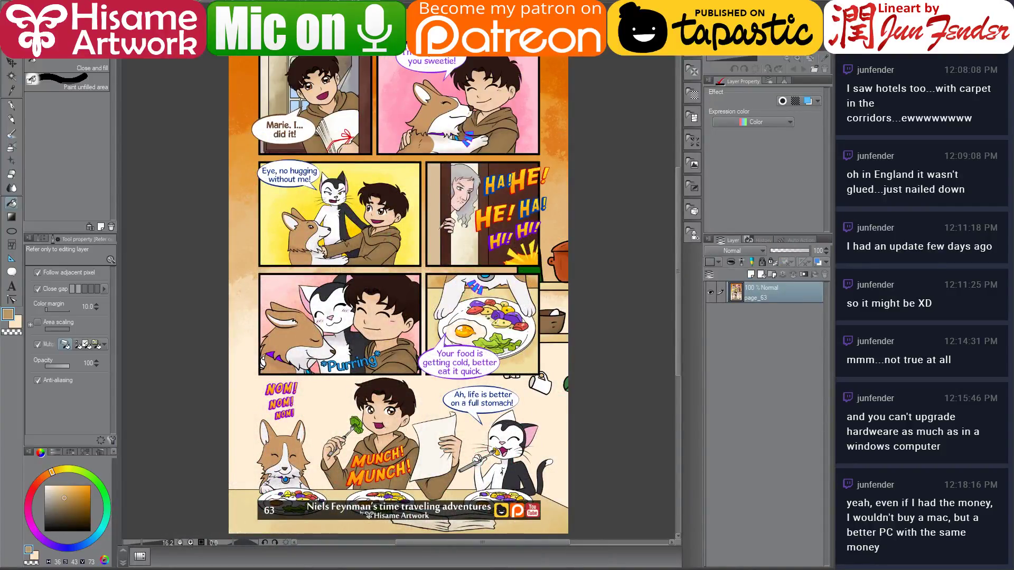
Sample the light tan of the kitchen shelf from the page_63 reference and return to the comic page being coloured
scroll(459, 275, "up", 1)
scroll(584, 364, "up", 3)
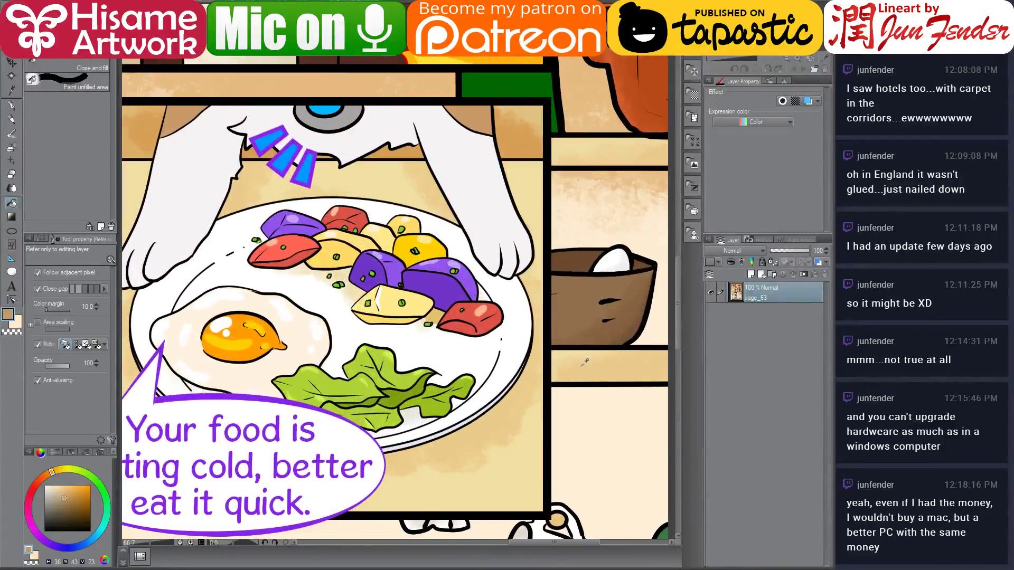
left_click(615, 151, "alt")
key("ctrl+Tab")
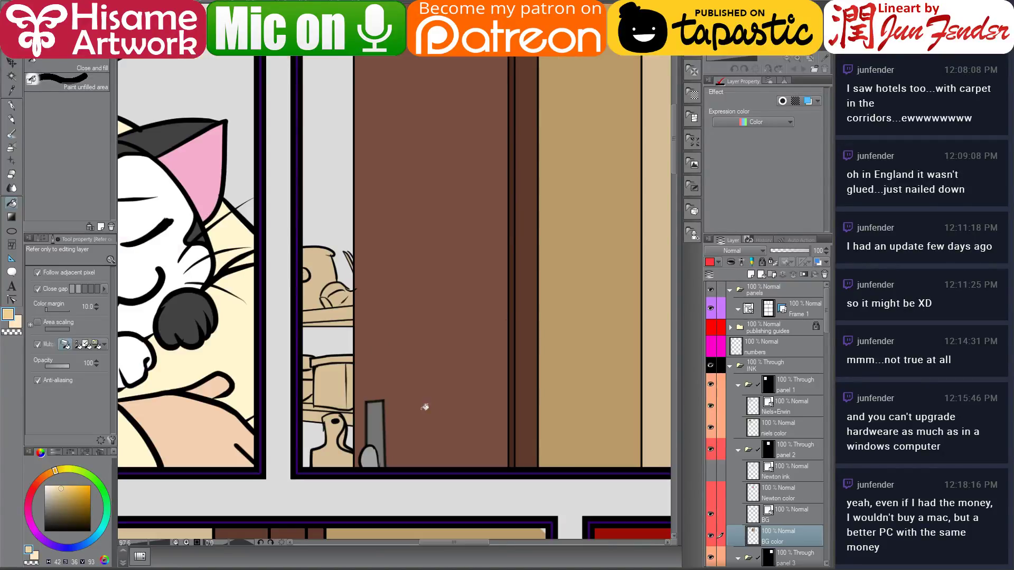
Fill panel 2's shelf boards using H 42, S 43, V 87, and the upper shelf's underside with the darker H 42, S 55, V 77
scroll(316, 406, "up", 4)
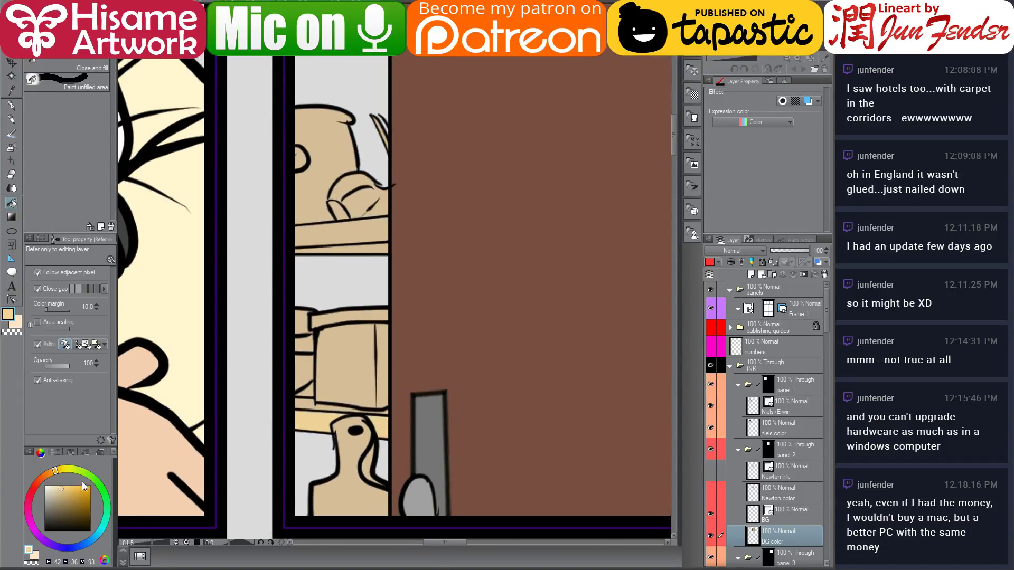
left_click(64, 492)
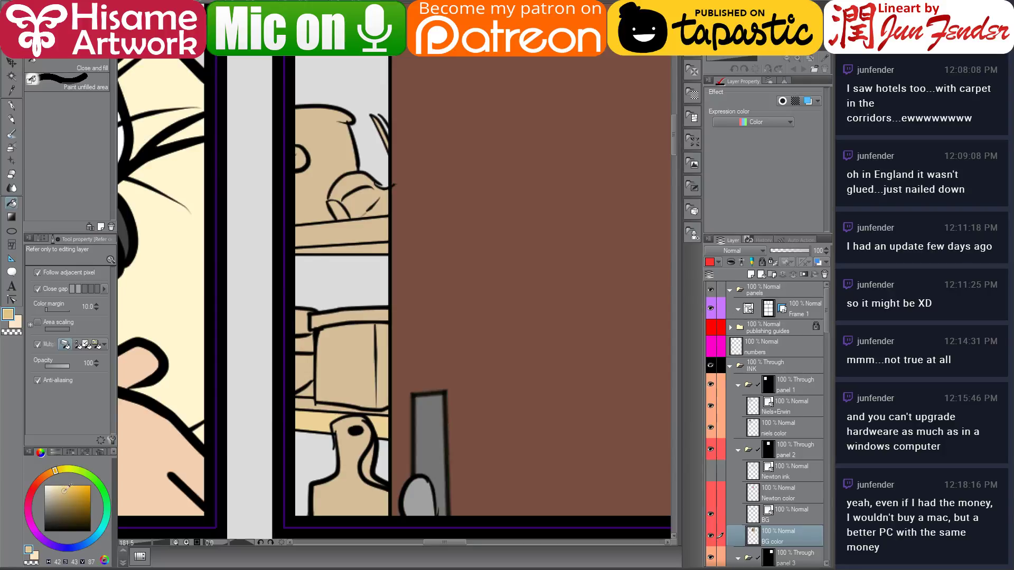
left_click(350, 229)
left_click(307, 397, "alt")
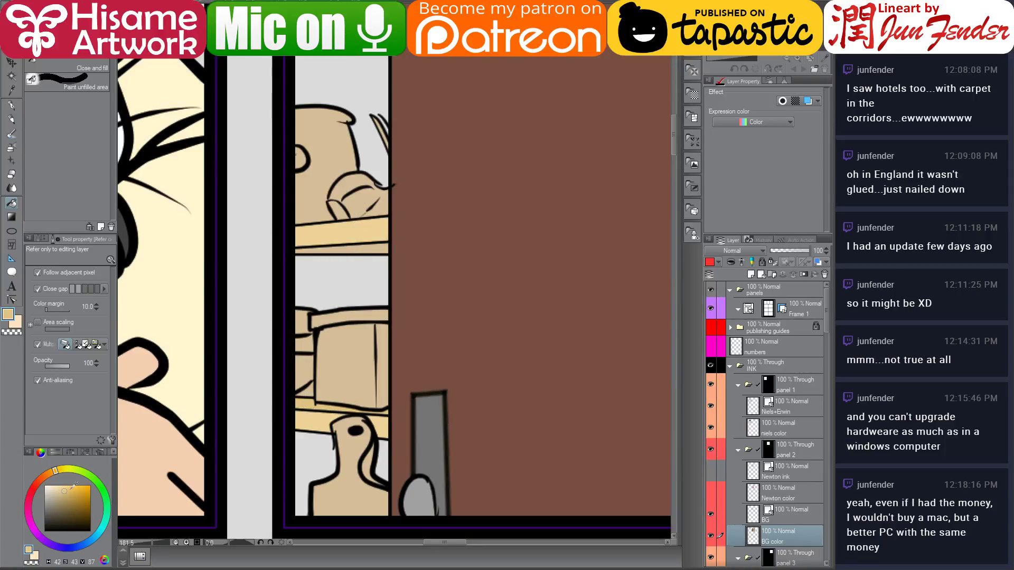
left_click(71, 496)
left_click(385, 245)
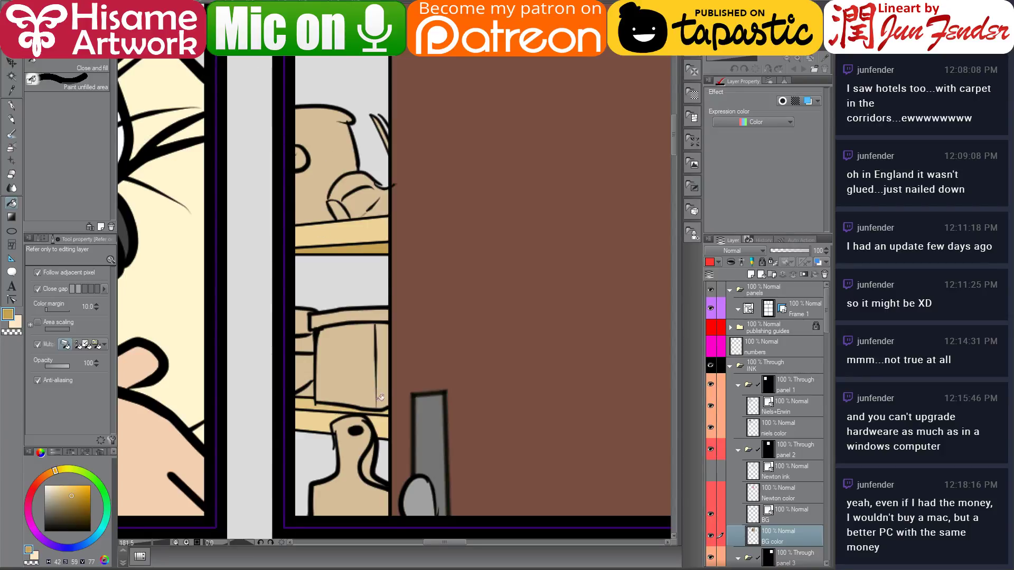
Sample the terracotta pot's orange from page_63 and fill the pot on panel 2's upper shelf with it
key("ctrl+Tab")
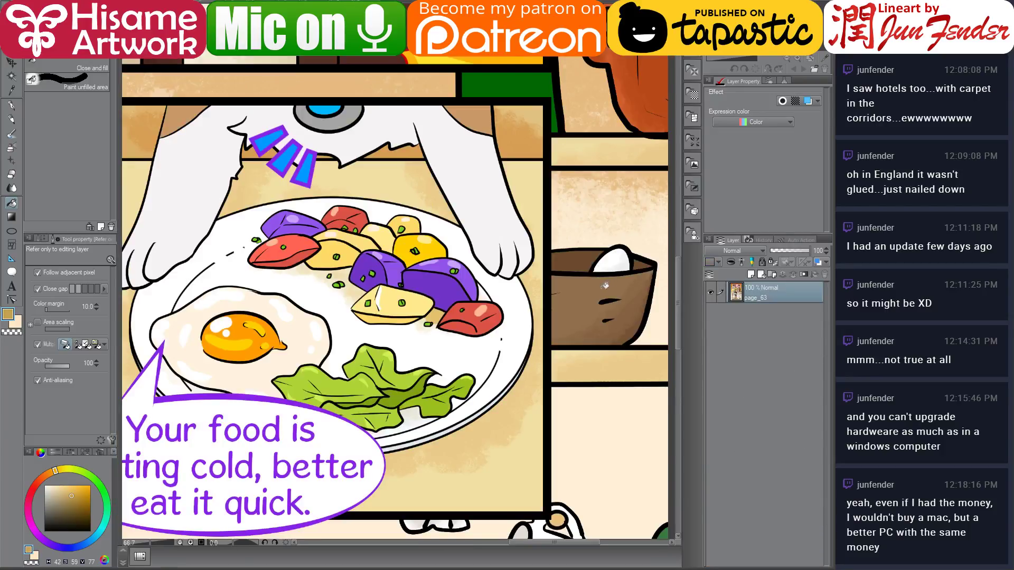
scroll(605, 286, "down", 2)
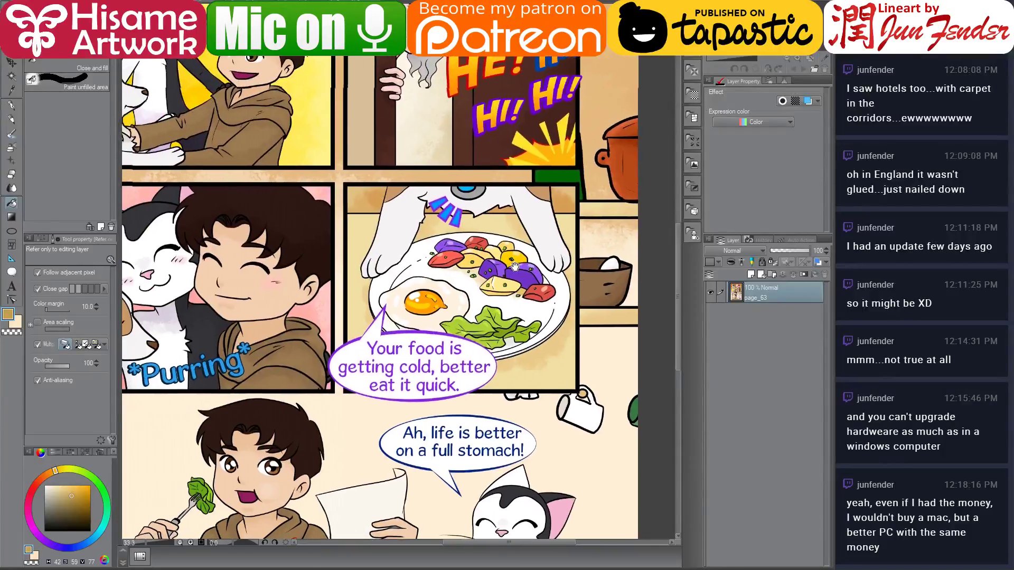
mouse_move(515, 266)
left_mouse_down()
mouse_move(530, 227)
mouse_move(508, 182)
mouse_move(456, 299)
left_mouse_up()
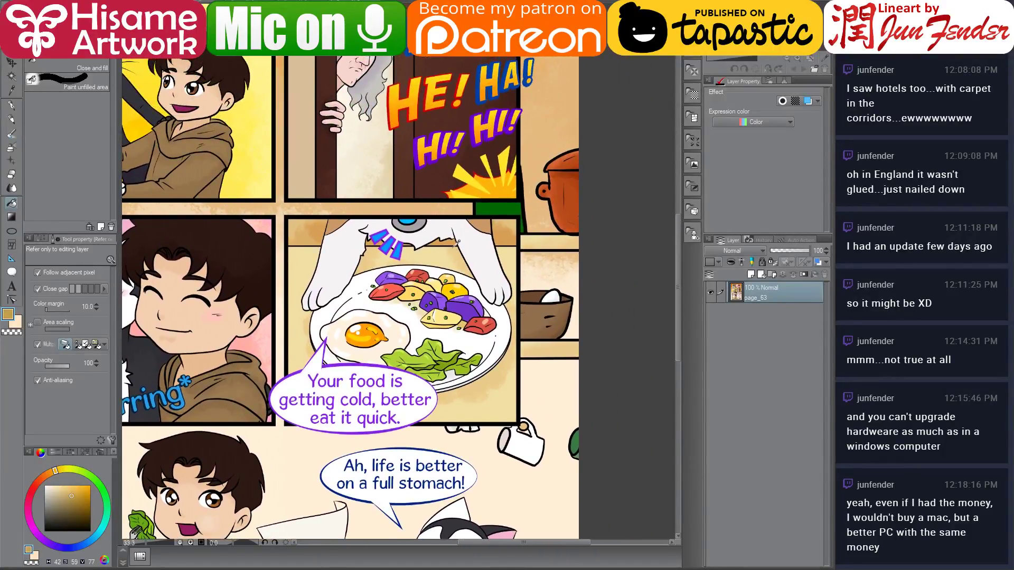
scroll(458, 244, "up", 1)
left_click(608, 178, "alt")
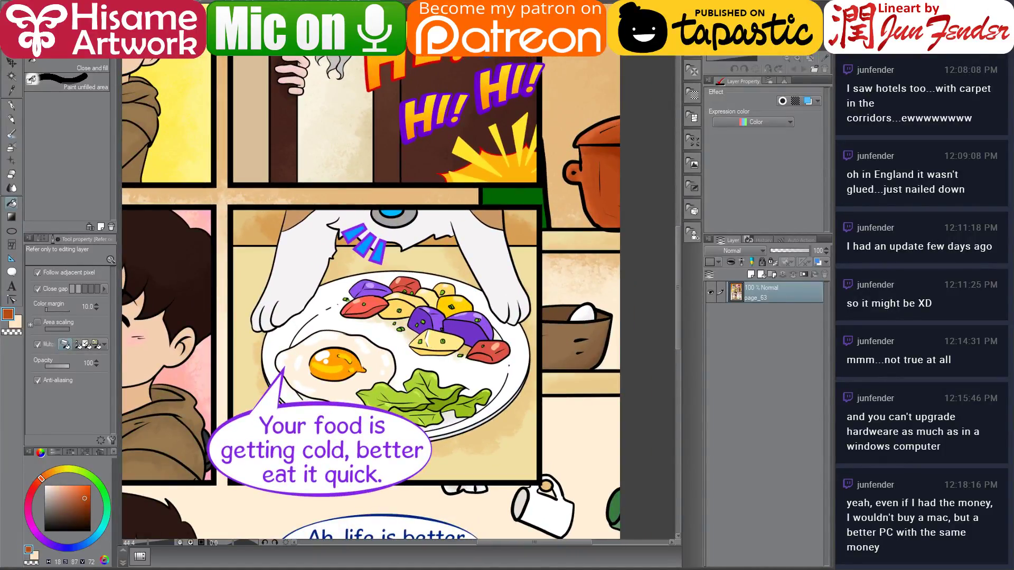
key("ctrl+Tab")
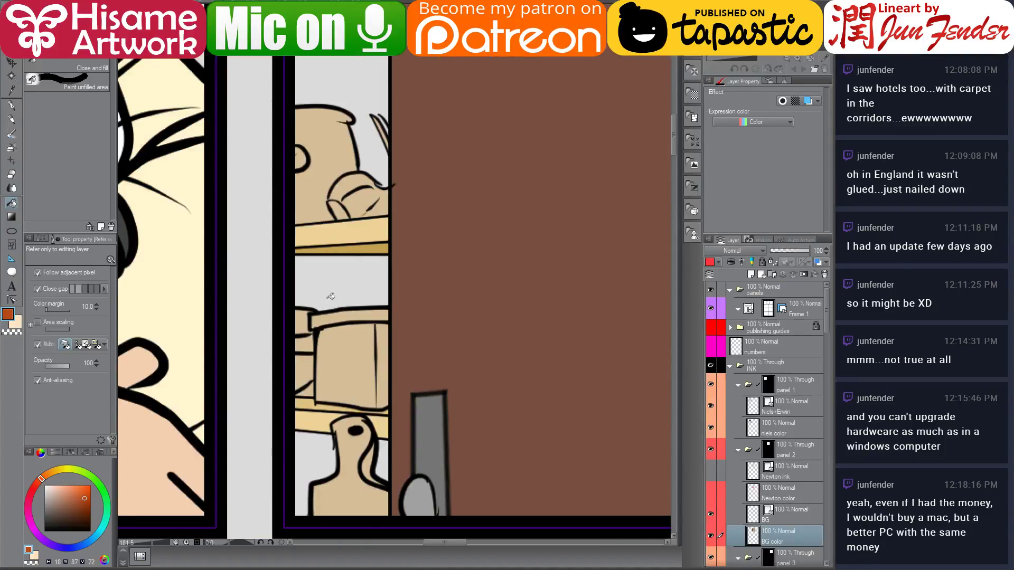
left_click(324, 167)
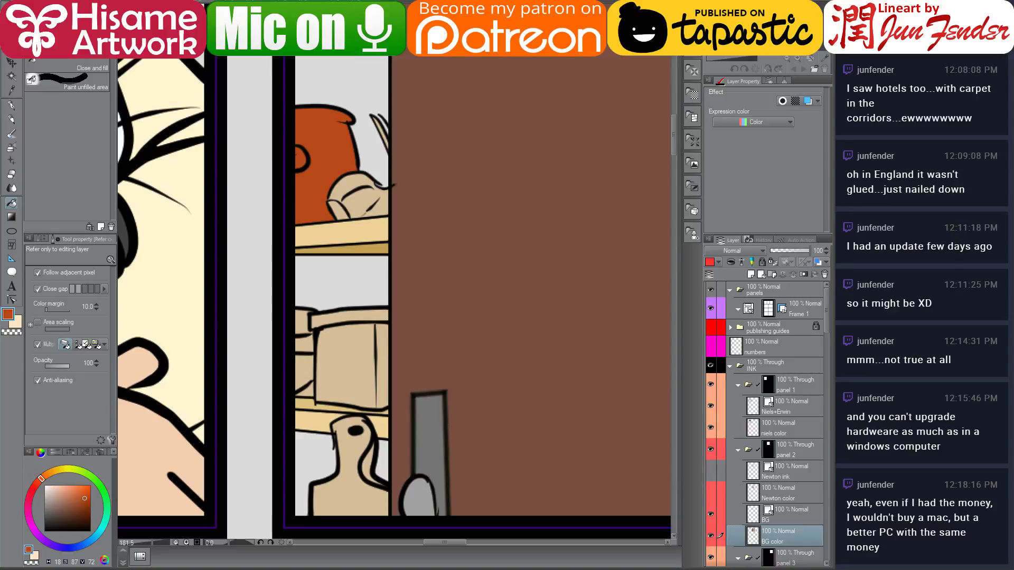
Look over page_63 for more kitchen references, then switch to the file folder and open chapter 2's page_38.jpg in Clip Studio Paint
key("ctrl+Tab")
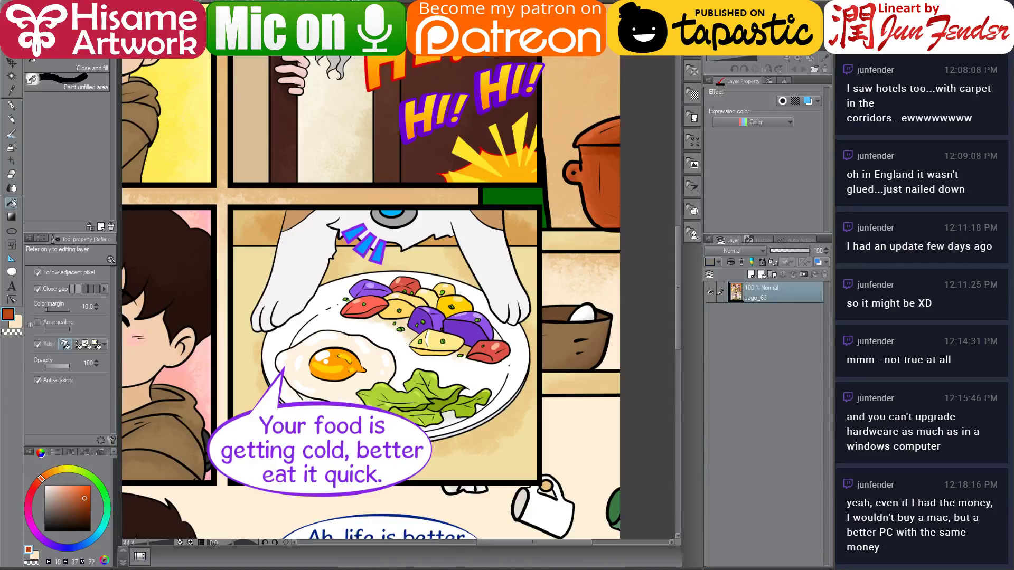
scroll(565, 226, "down", 2)
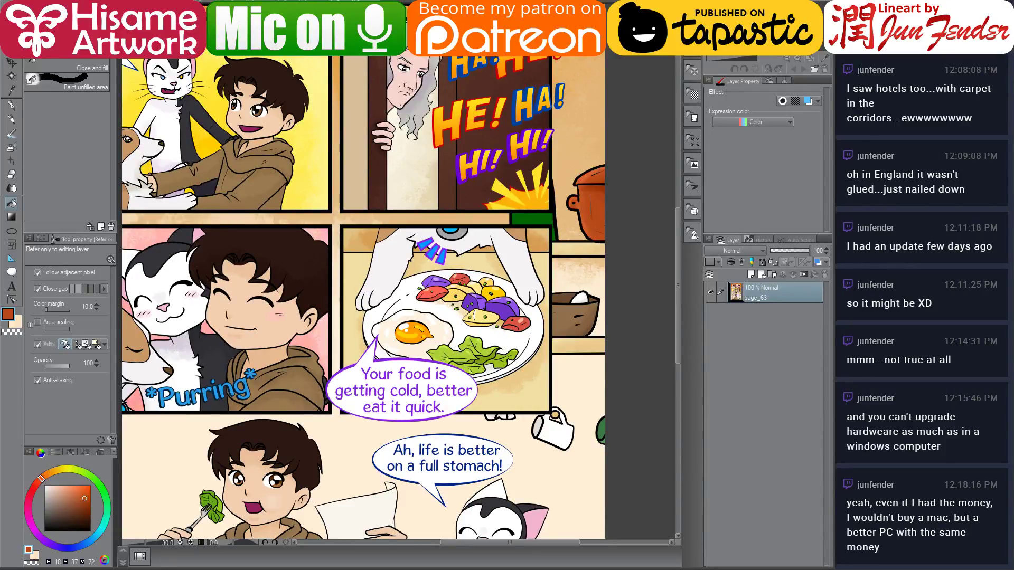
key("ctrl+Tab")
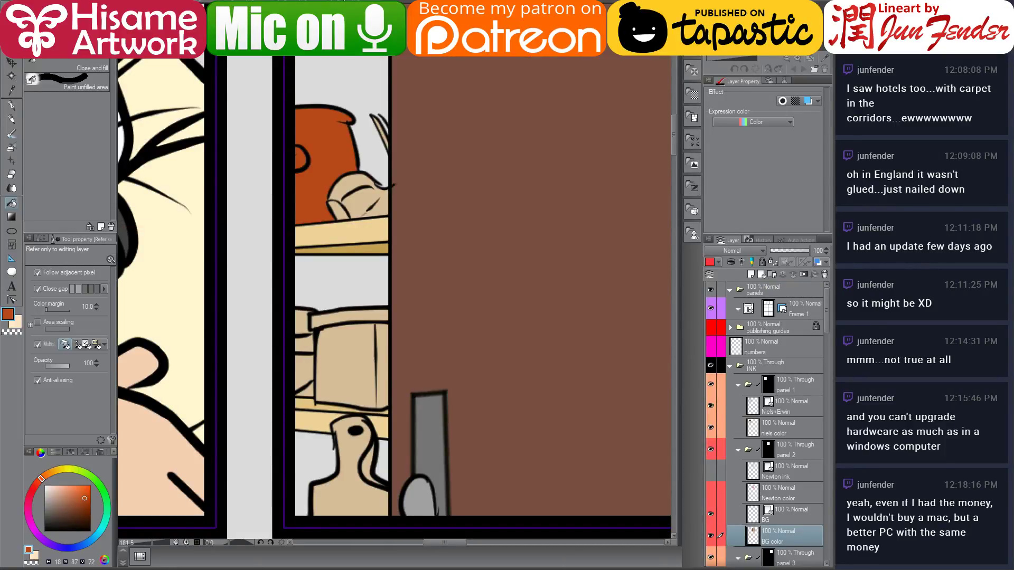
key("ctrl+Tab")
key("ctrl+0")
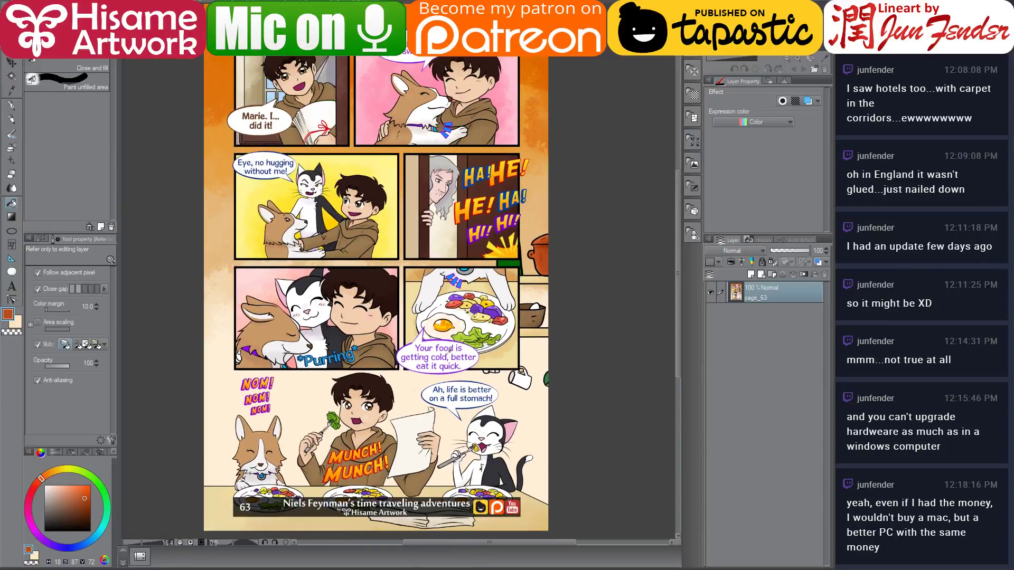
key("alt+Tab")
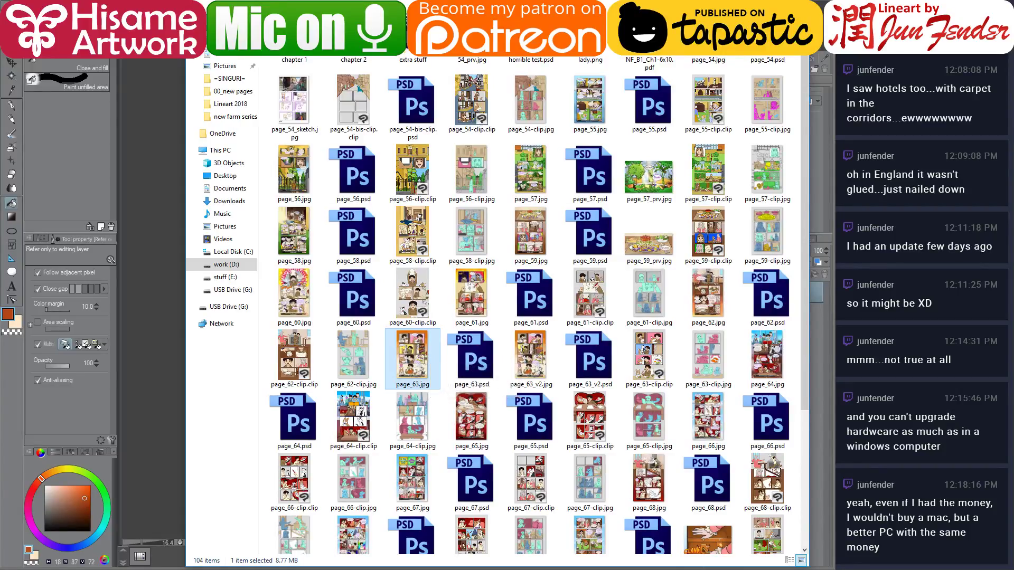
left_click_drag(497, 47, 460, 48)
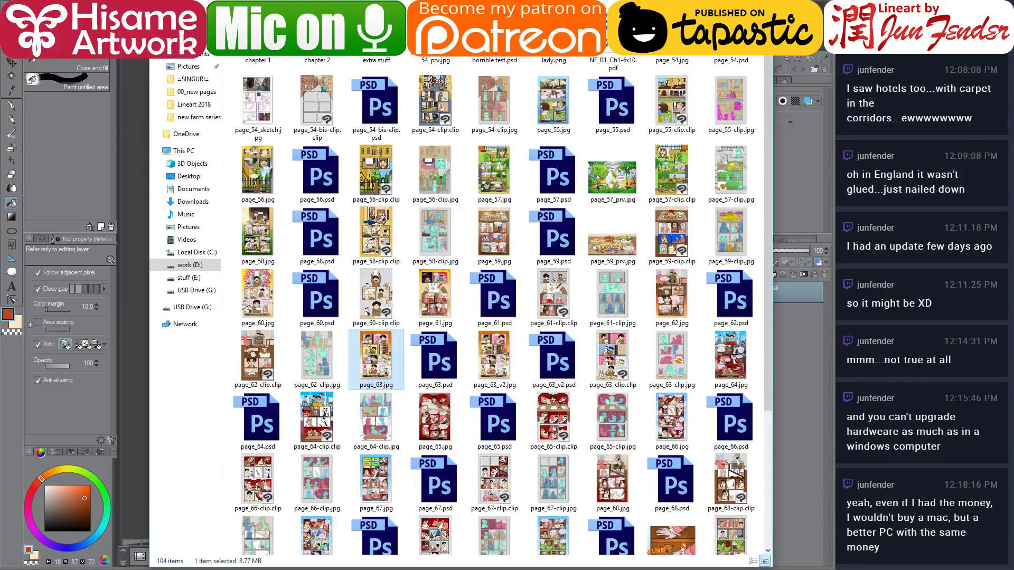
double_click(317, 60)
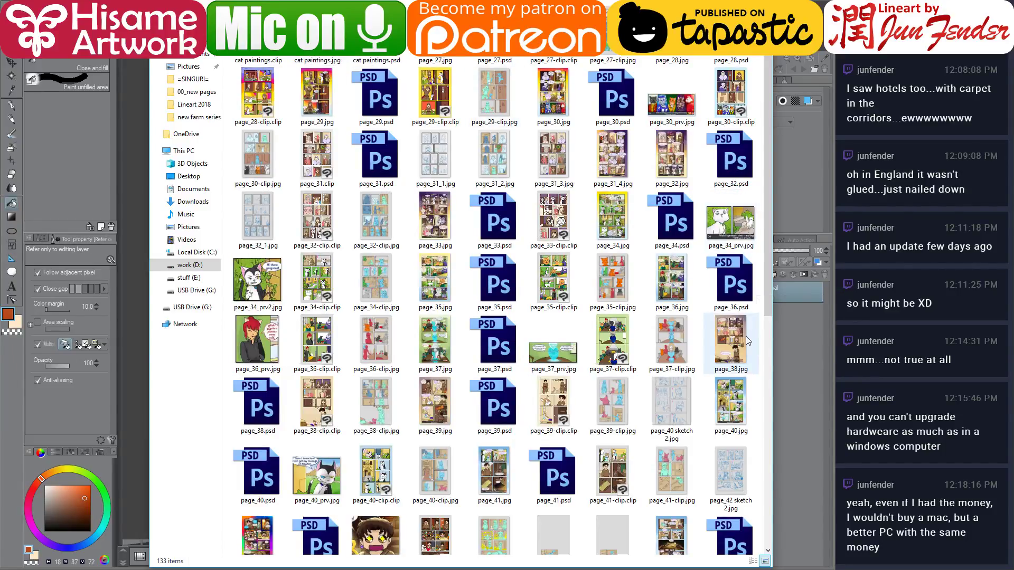
left_click_drag(738, 338, 206, 58)
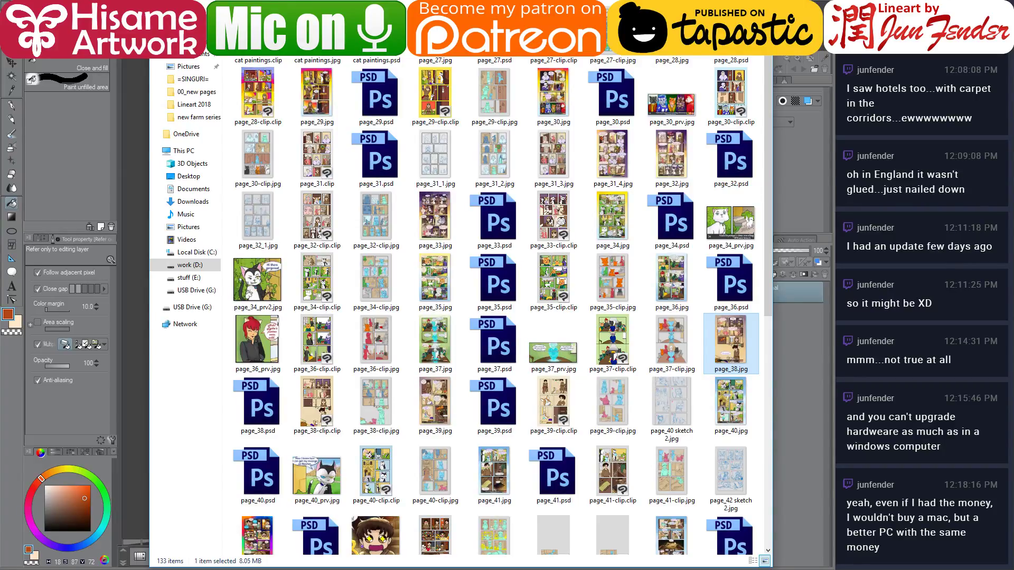
key("alt+Tab")
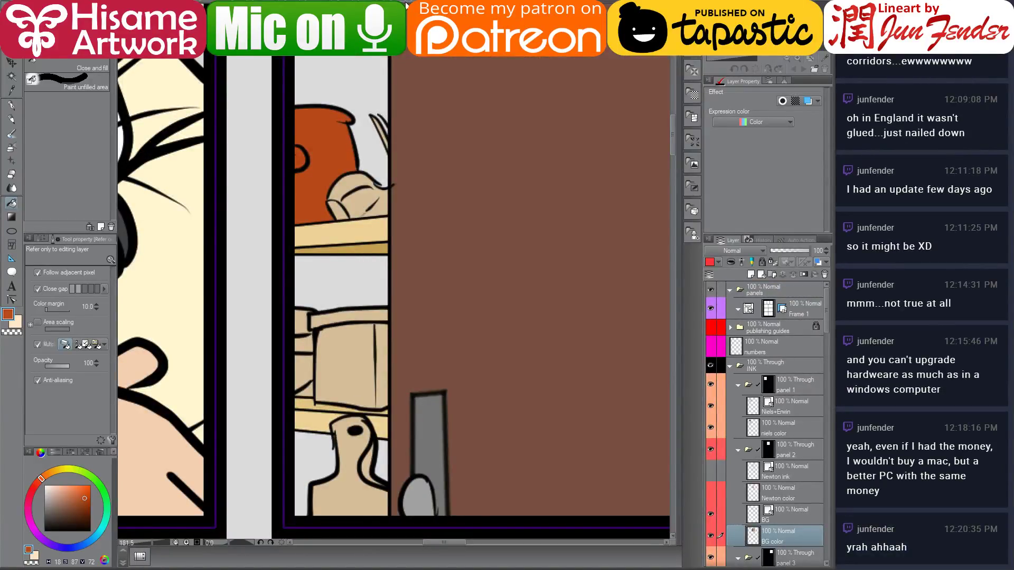
Fill panel 2's cutting board and its side with the board brown sampled from page_38, and its front face with lighter H 23, S 38, V 63
scroll(539, 349, "up", 3)
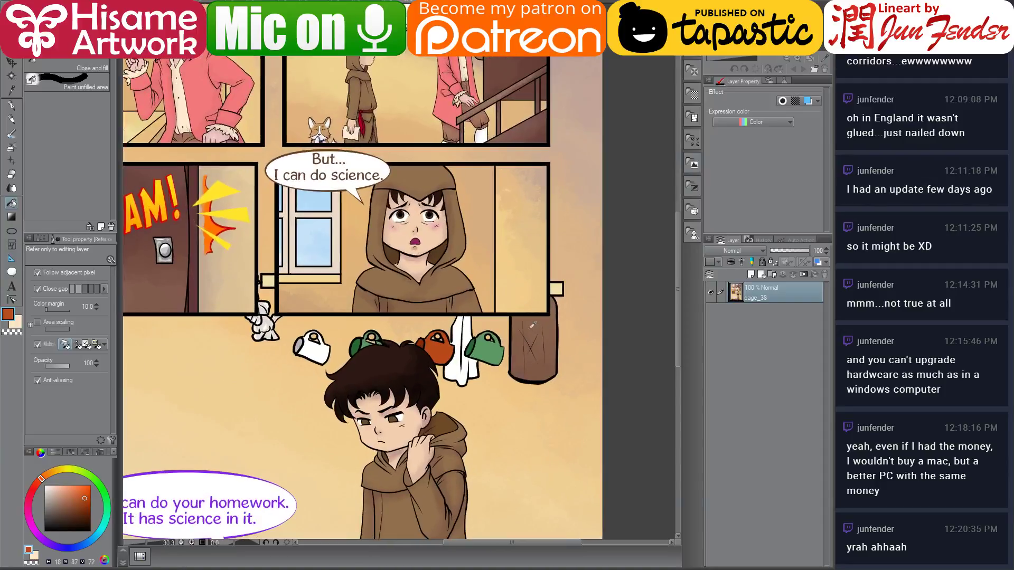
key("ctrl+Tab")
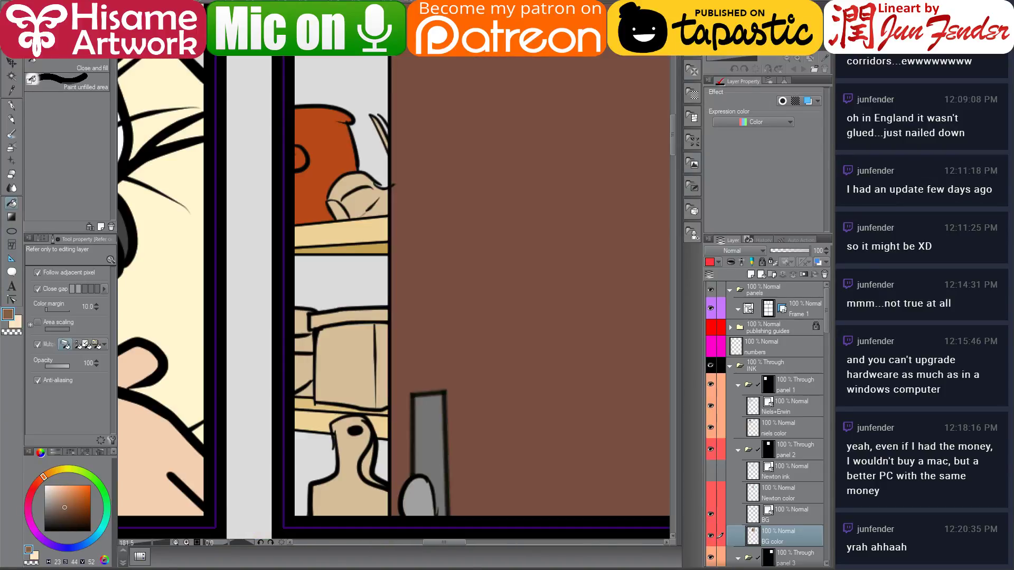
left_click(352, 463)
scroll(362, 448, "up", 4)
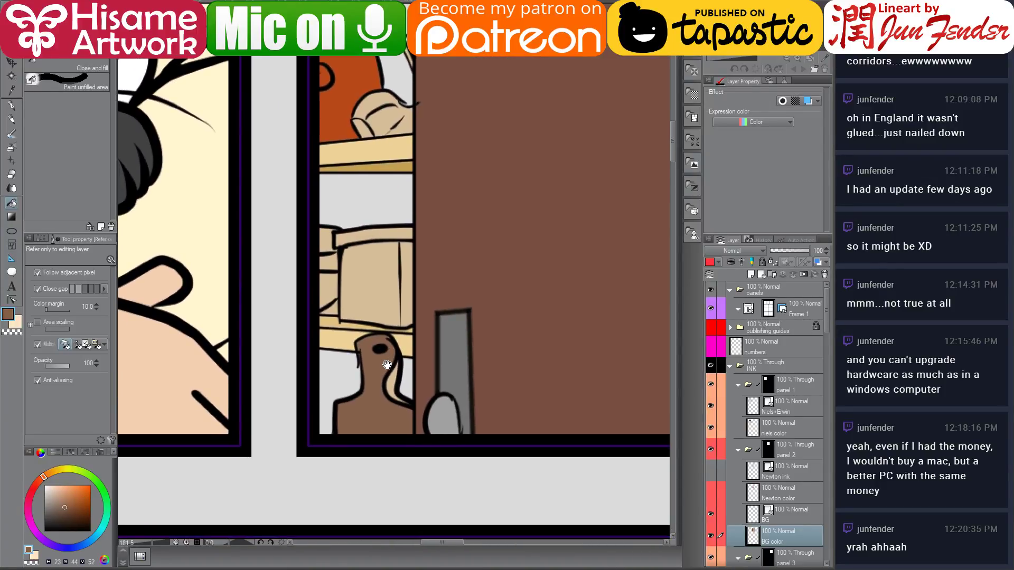
scroll(384, 431, "up", 1)
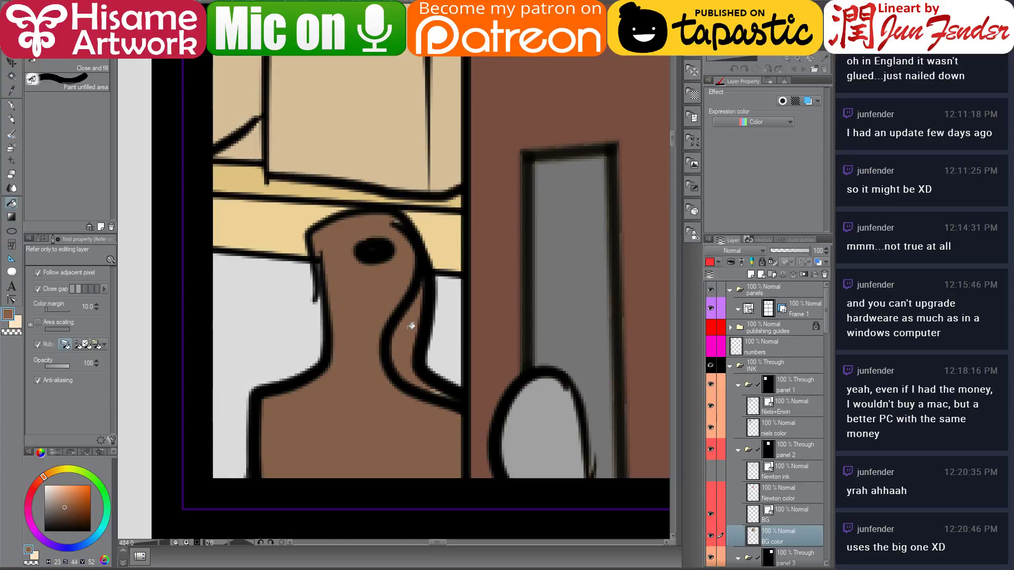
left_click(62, 502)
left_click(309, 447)
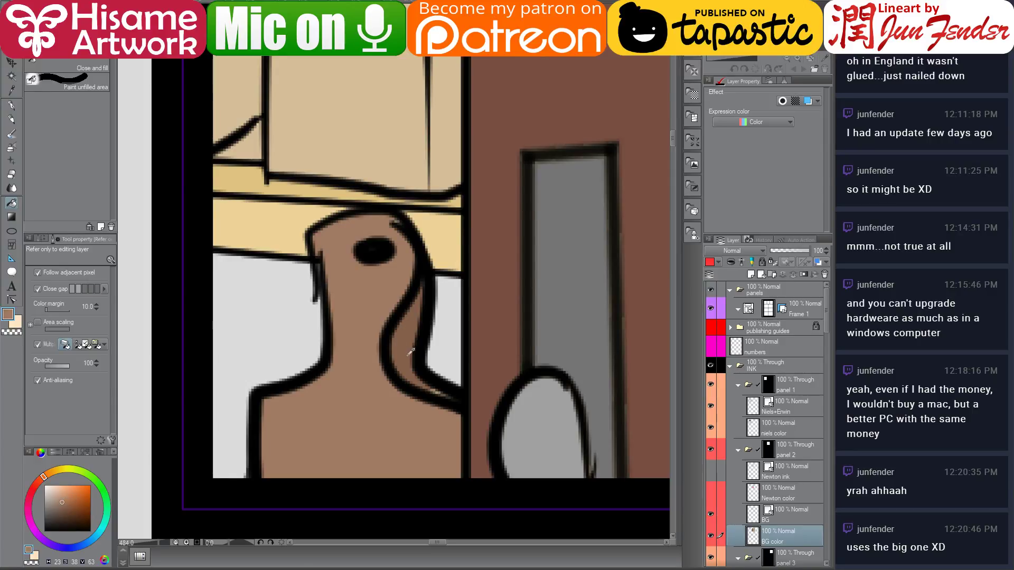
Reduce the G-pen to size 8 and paint the unfilled gap at the upper edge of the cutting board's handle
key("p")
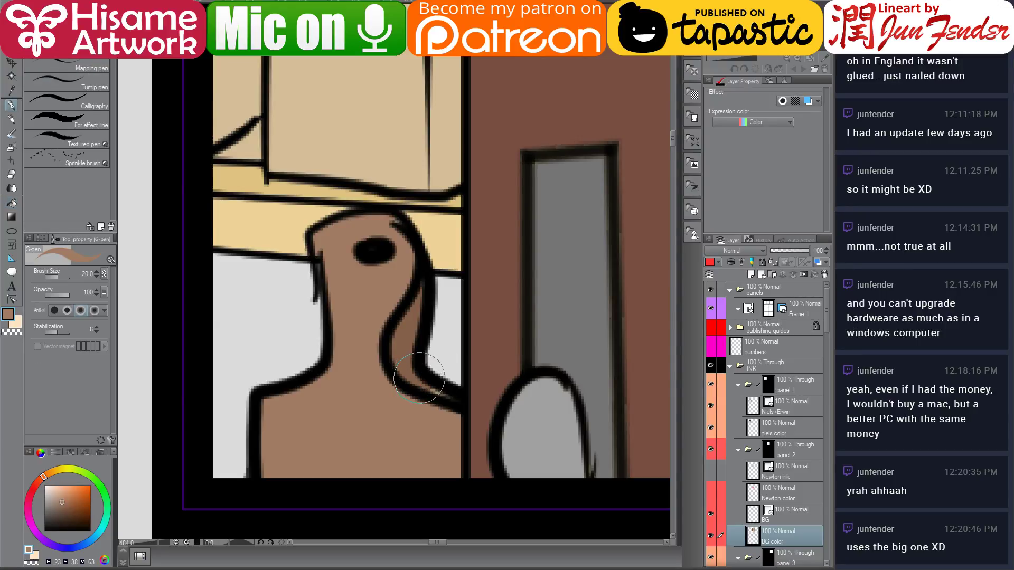
key("bracketleft")
key("bracketleft")
key("bracketleft")
key("bracketleft")
key("bracketleft")
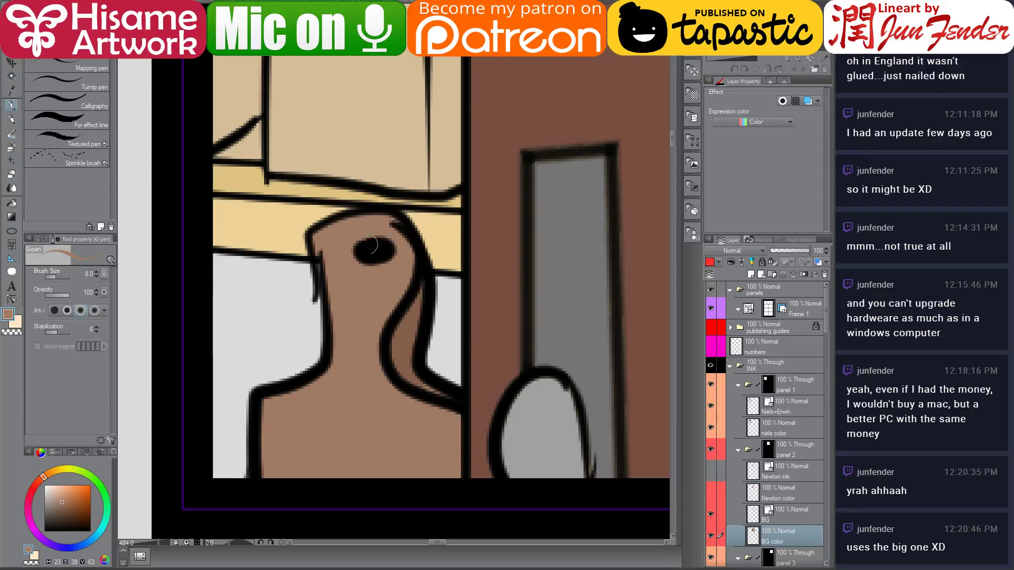
left_click_drag(317, 254, 321, 275)
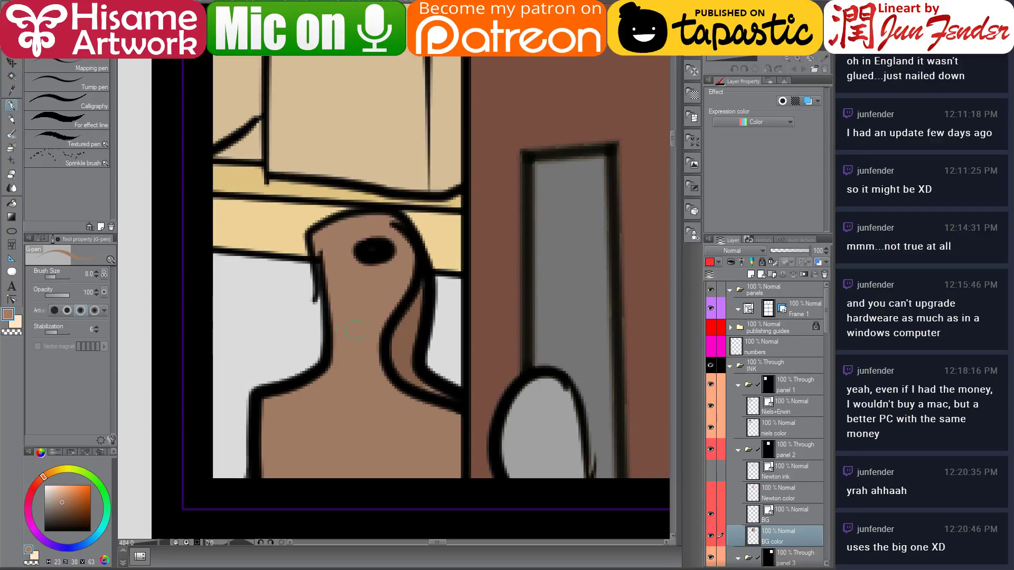
On panel 2's BG ink layer, move the vector control points of the cutting board's handle outline so its line ends join cleanly
left_click(11, 301)
left_click(784, 512)
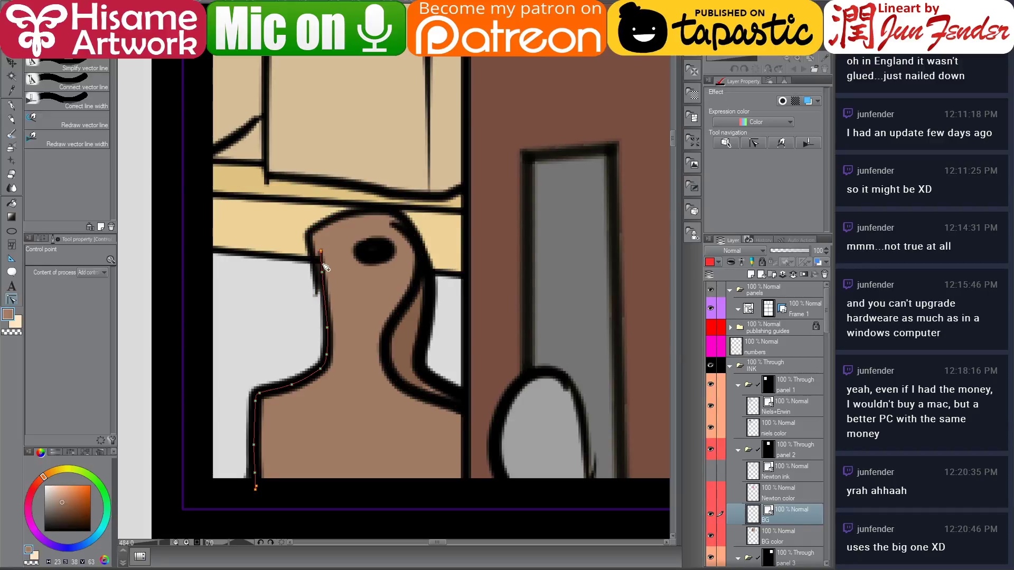
left_click_drag(322, 272, 313, 249)
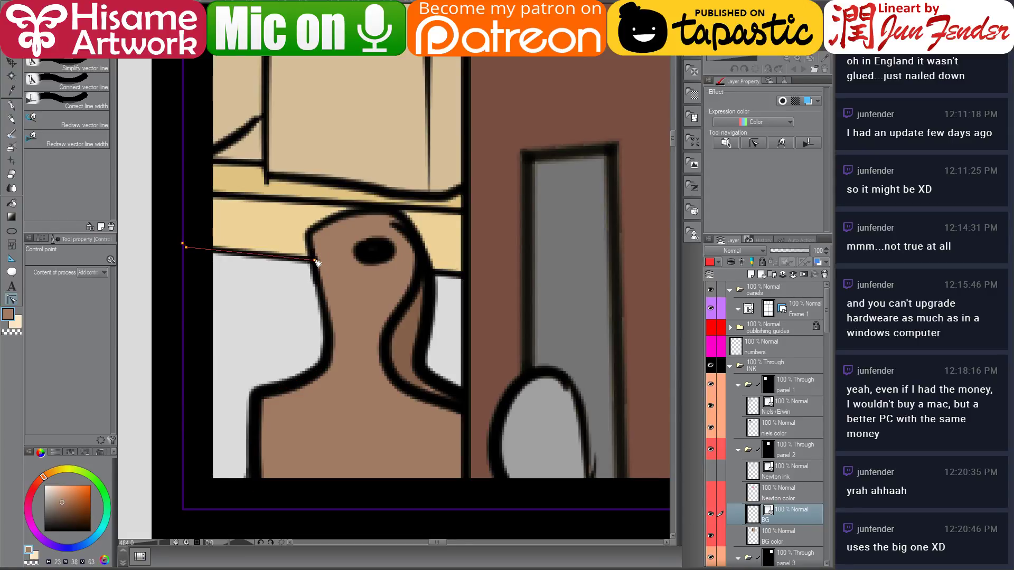
scroll(414, 423, "down", 1)
scroll(401, 283, "up", 1)
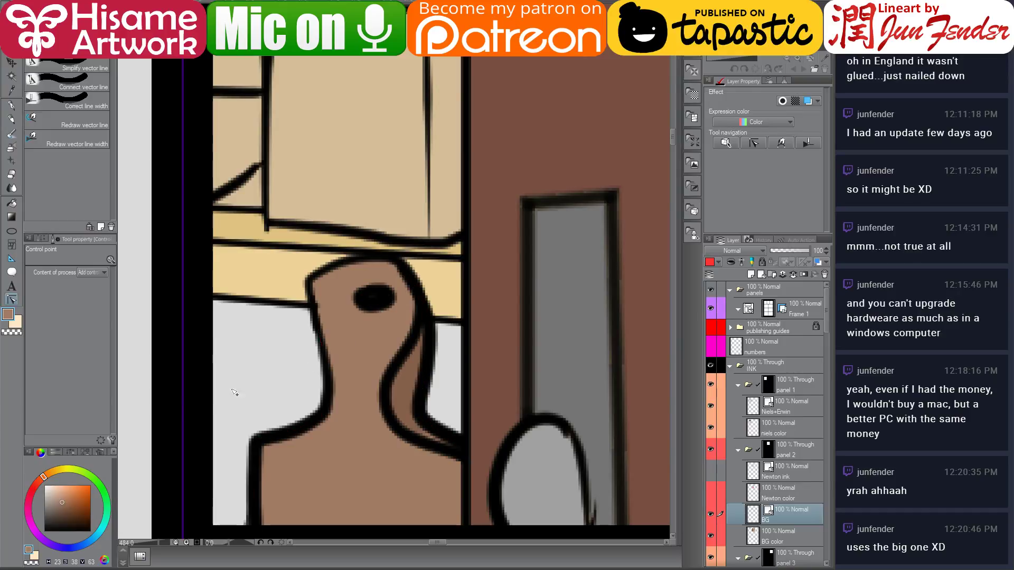
Pull the end control point of the upper-shelf sack's outline back to where it meets the brown wall's edge
scroll(239, 385, "down", 2)
scroll(237, 380, "down", 2)
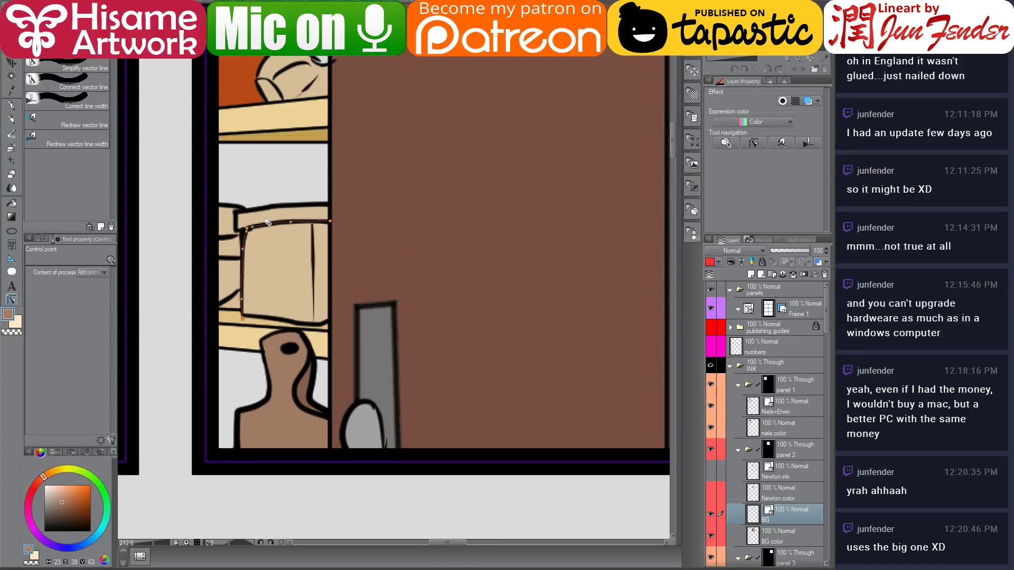
left_click_drag(293, 199, 436, 338)
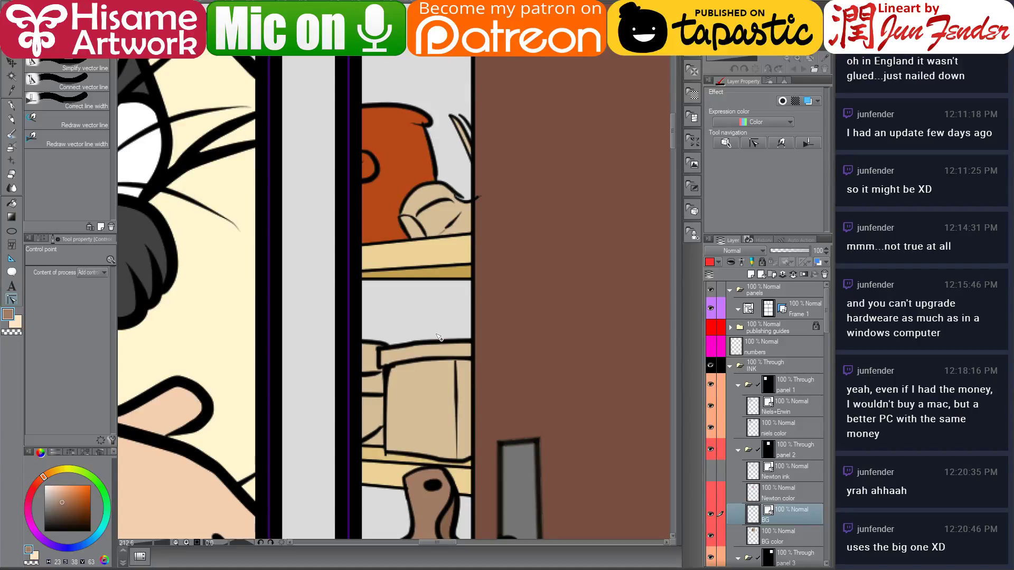
left_click(437, 338)
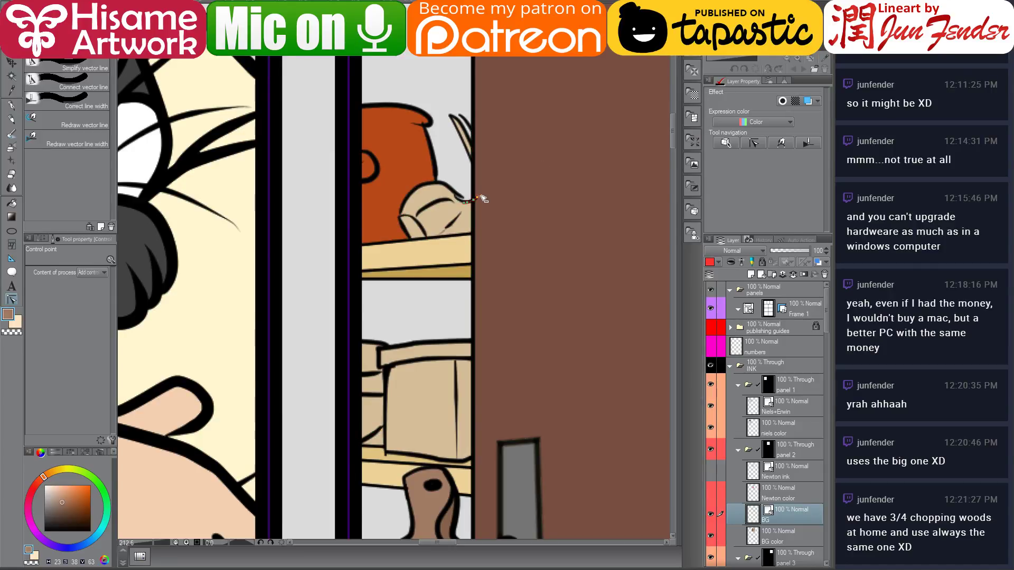
On panel 2's BG color layer, paint over the tan spilling past the sack's outline with the brown sampled from the wall
left_click(786, 540)
key("g")
left_click(548, 229, "alt")
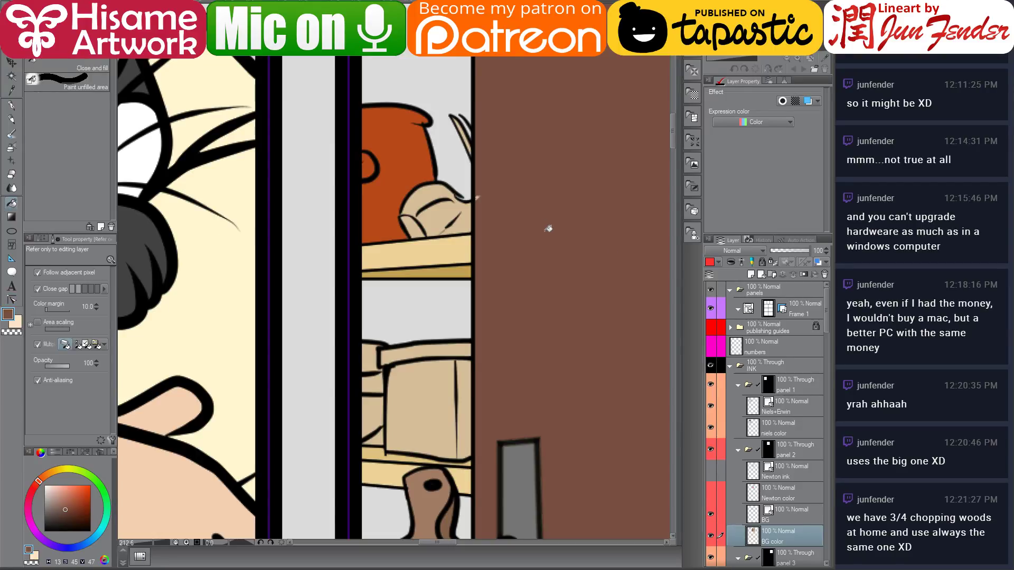
left_click(11, 105)
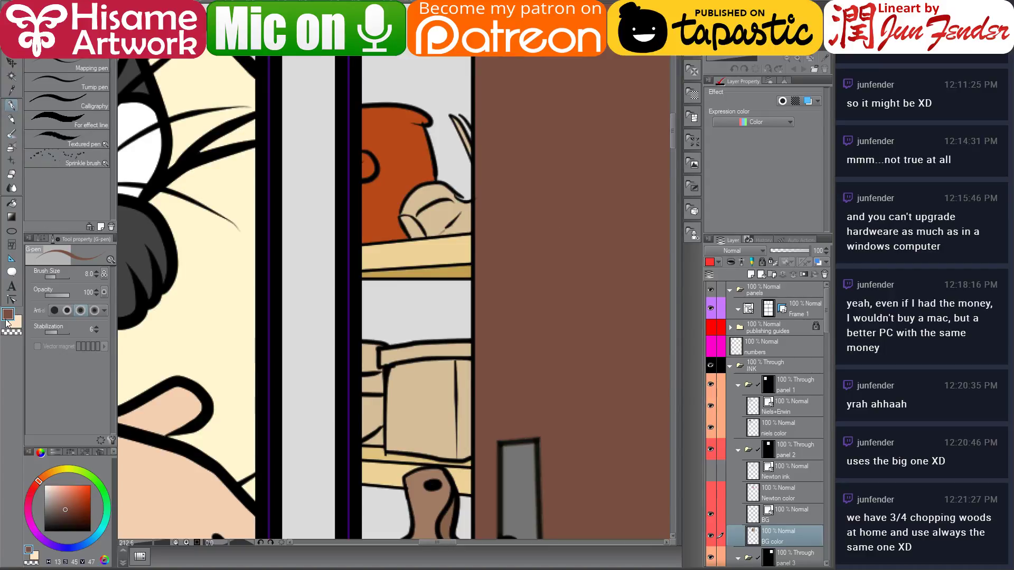
Paint the thin leaves behind the sack green (H 134, S 45, V 47) using the G-pen at size 5
left_click(106, 497)
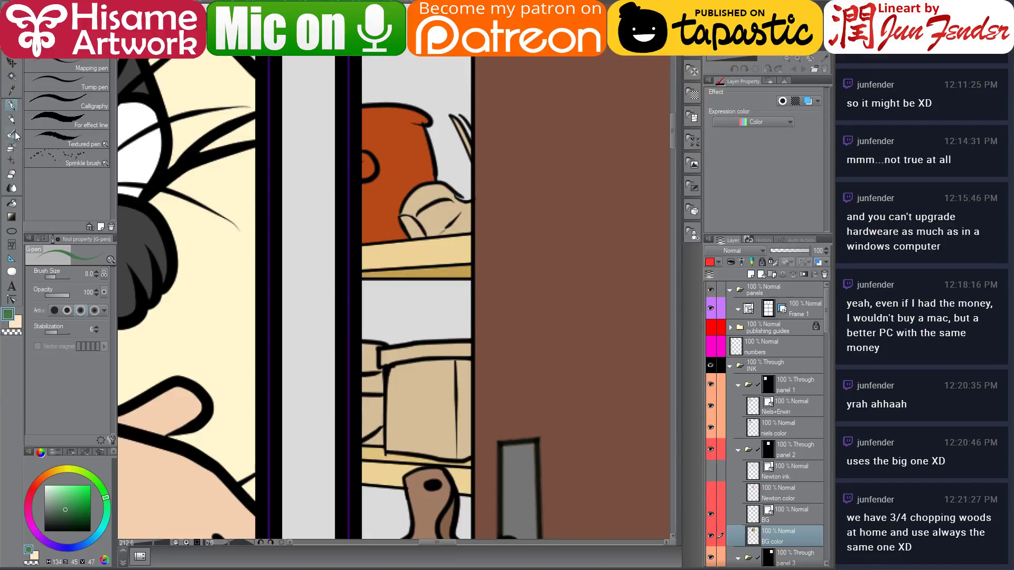
scroll(474, 130, "up", 2)
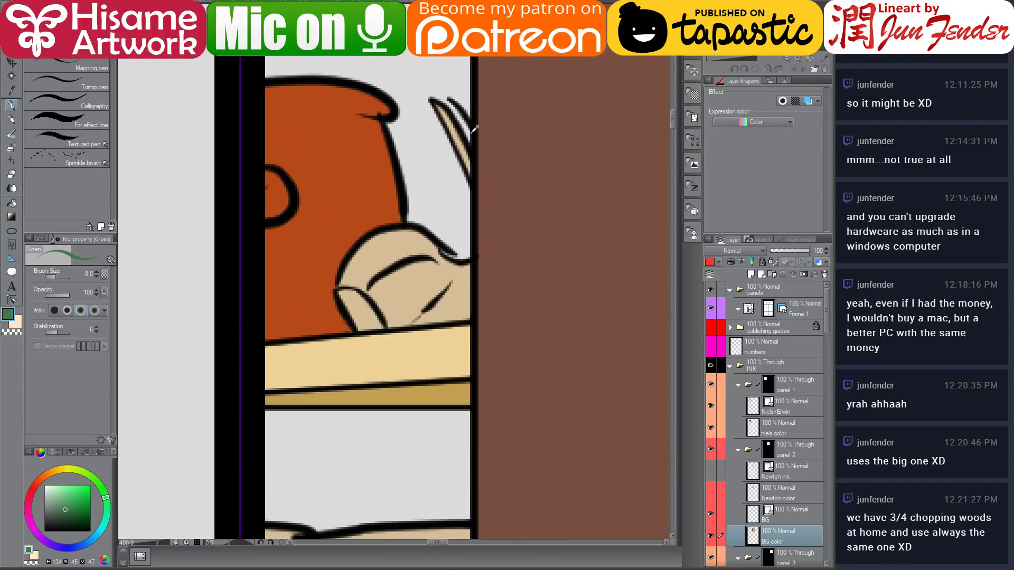
key("bracketleft")
key("bracketleft")
key("bracketleft")
mouse_move(432, 101)
left_mouse_down()
mouse_move(473, 177)
mouse_move(467, 158)
left_mouse_up()
key("ctrl+z")
key("ctrl+z")
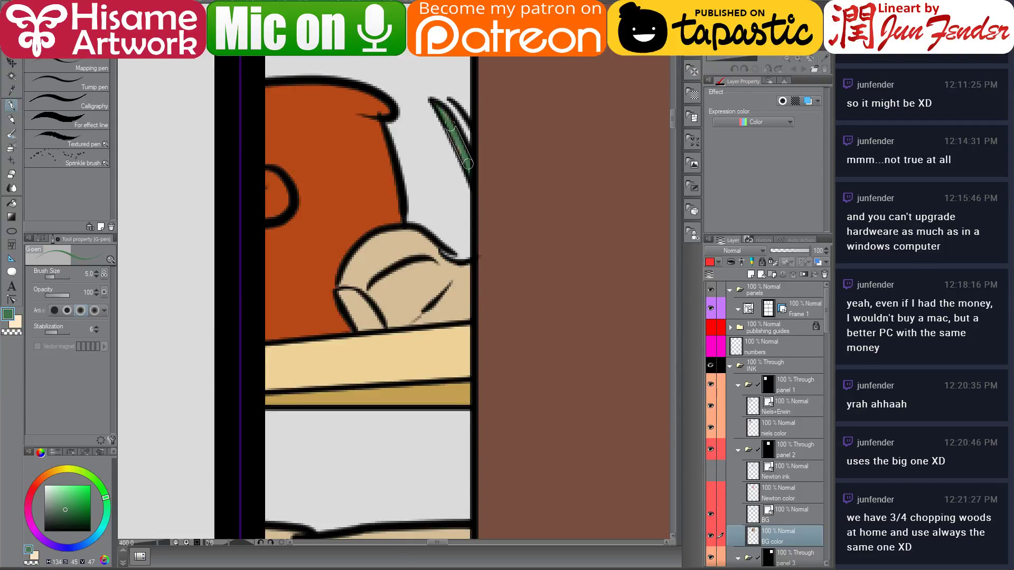
left_click_drag(442, 110, 469, 164)
scroll(519, 291, "down", 5)
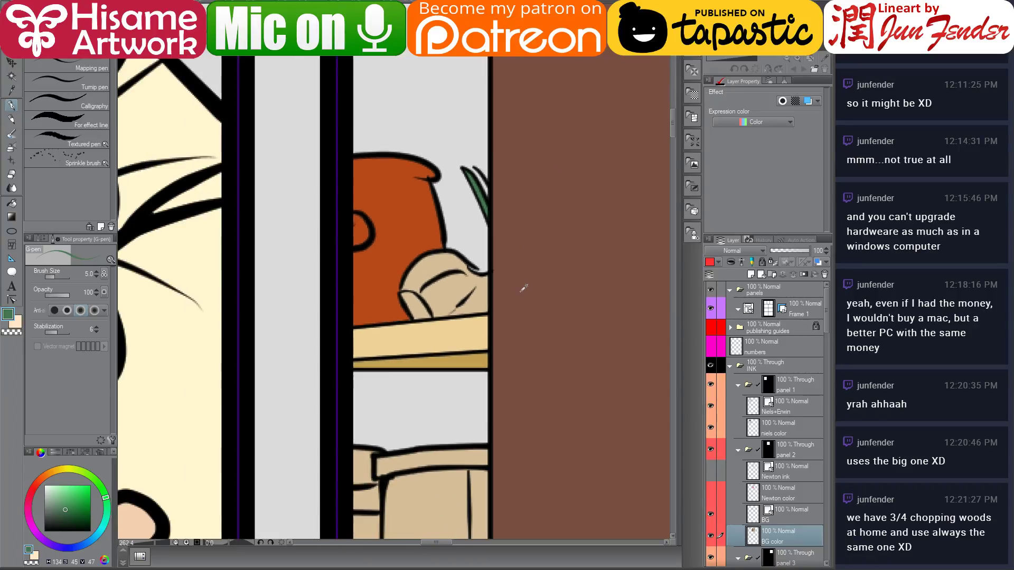
Look through the open reference pages page_38, page_63 and page_74 for colours of the shelf items
scroll(486, 404, "up", 3)
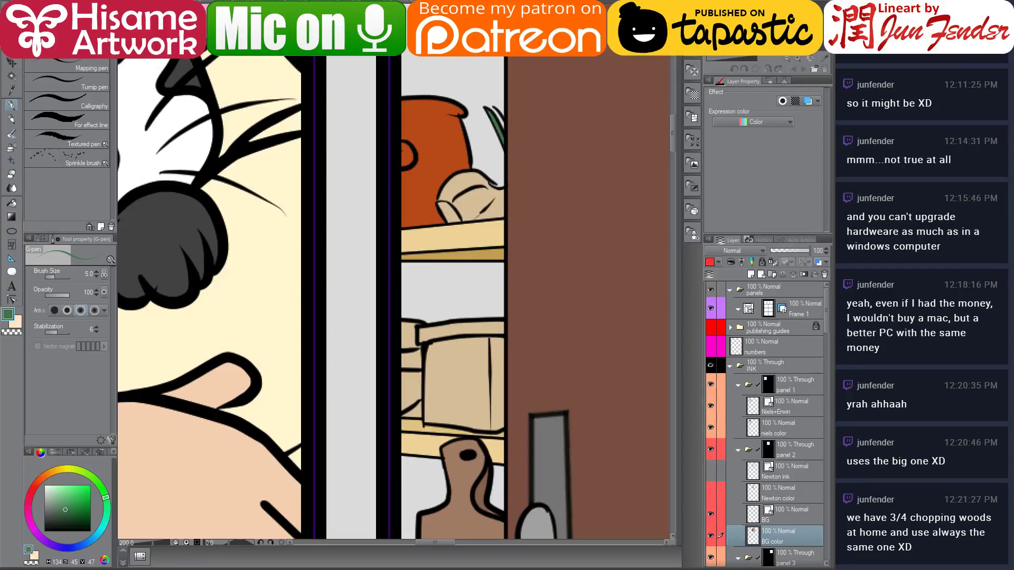
left_click(407, 30)
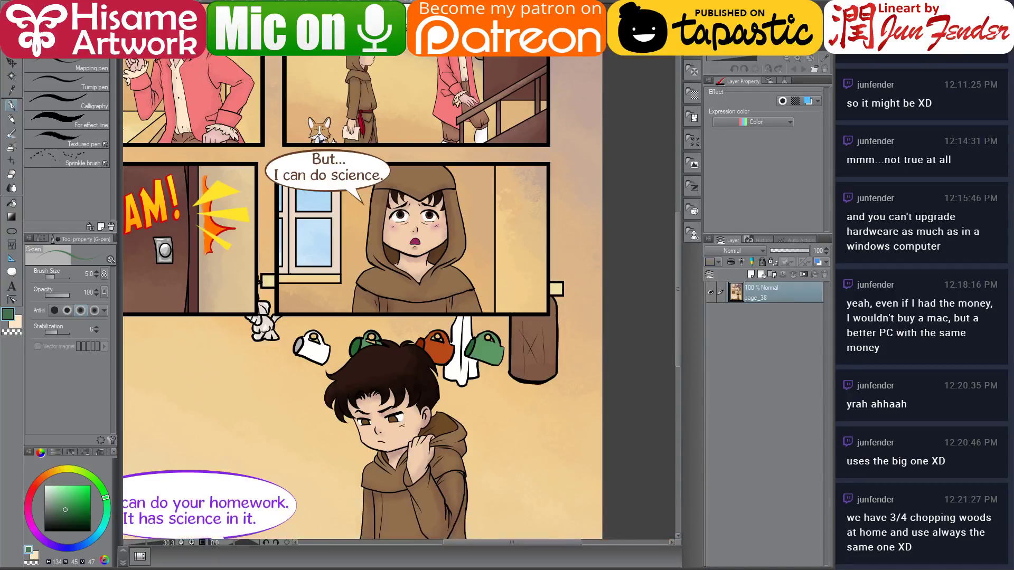
left_click(407, 28)
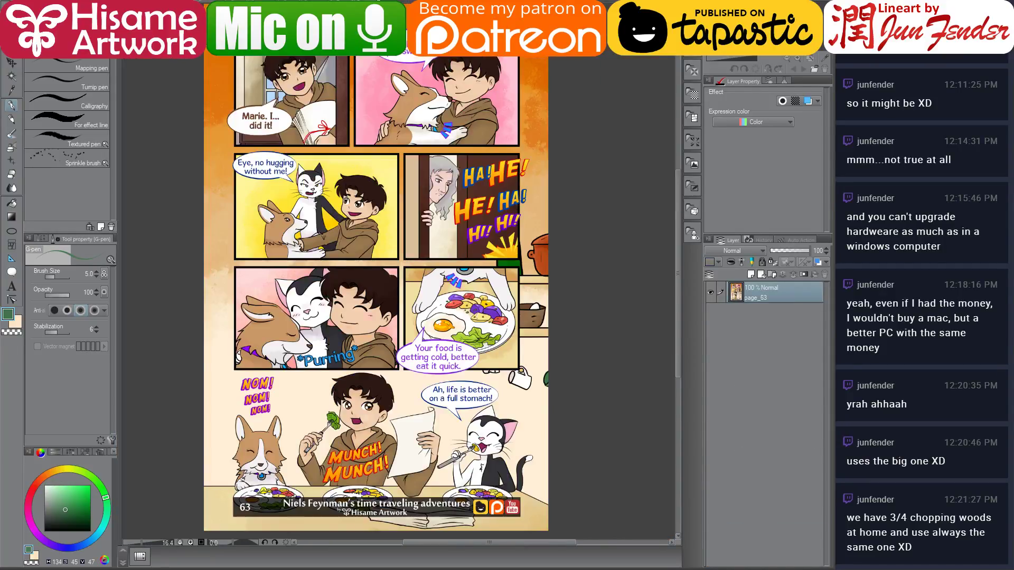
left_click(407, 29)
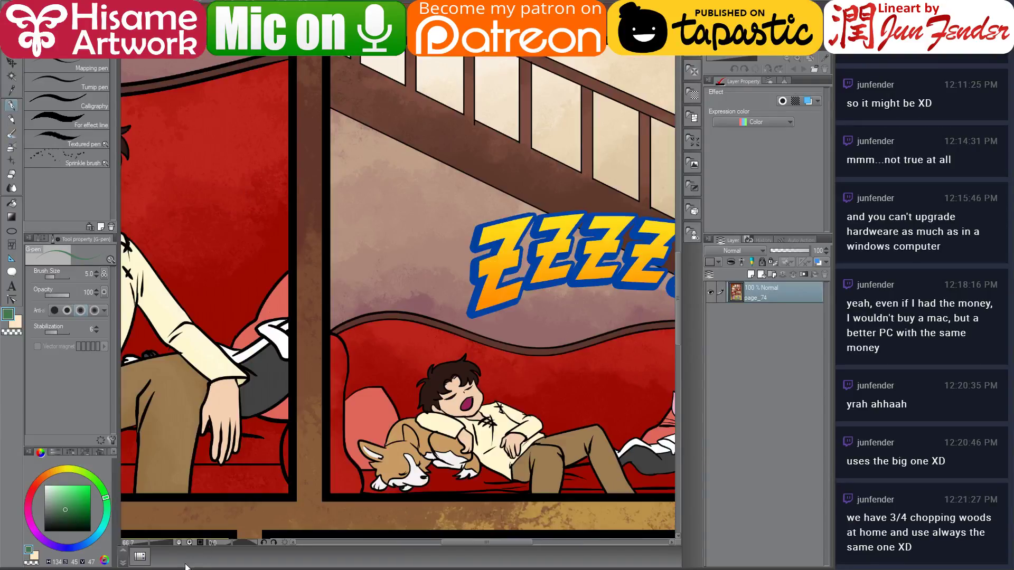
Switch to the file folder, go into chapter 2 and preview page_39.jpg for kitchen references
left_click(100, 568)
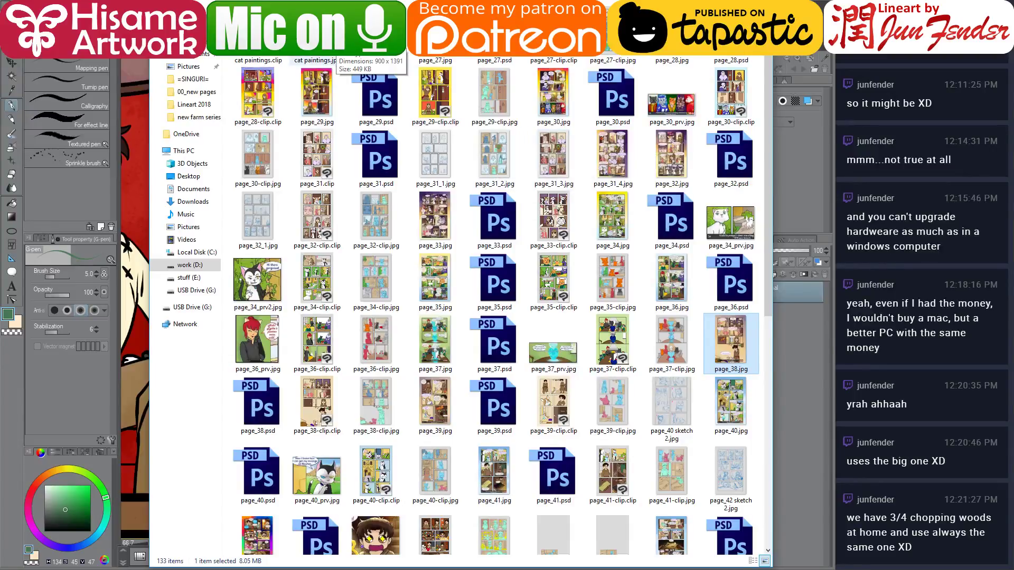
key("alt+Up")
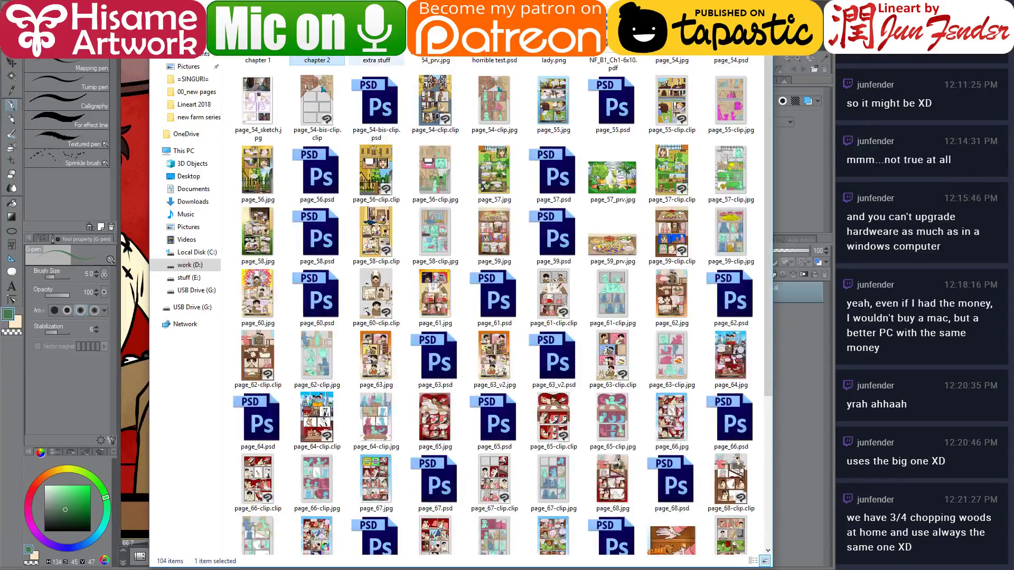
double_click(325, 58)
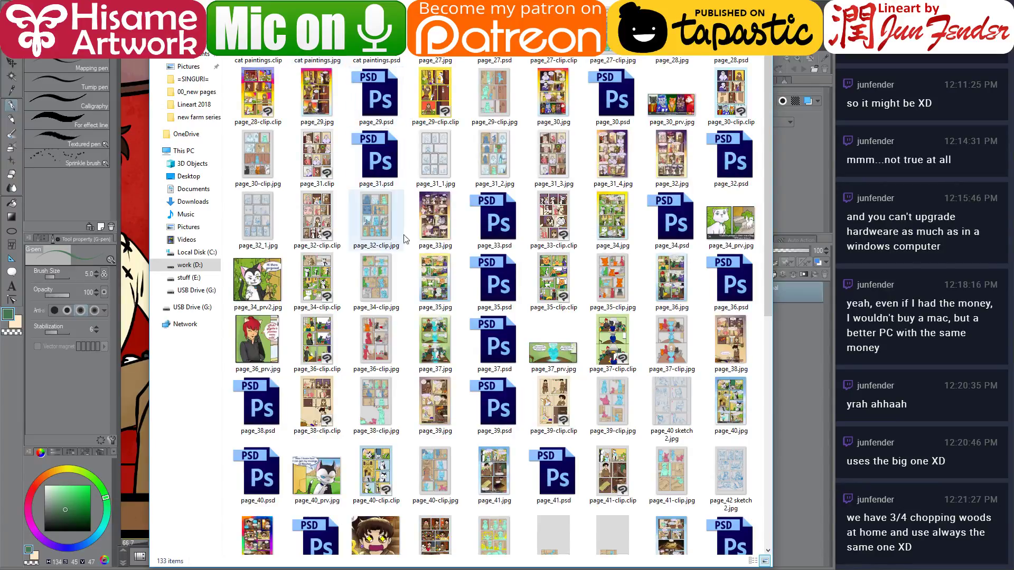
scroll(391, 278, "down", 3)
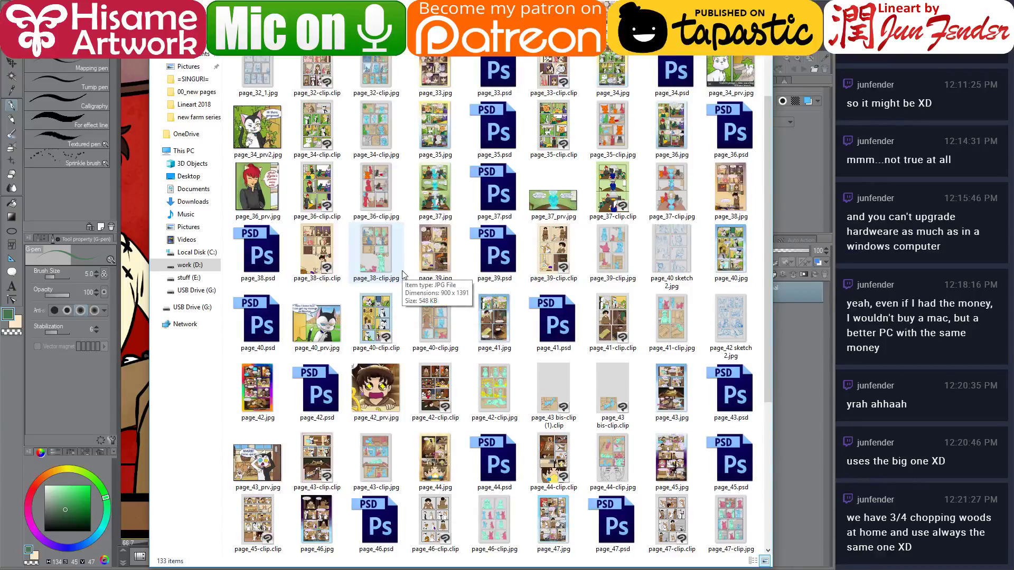
left_click(447, 243)
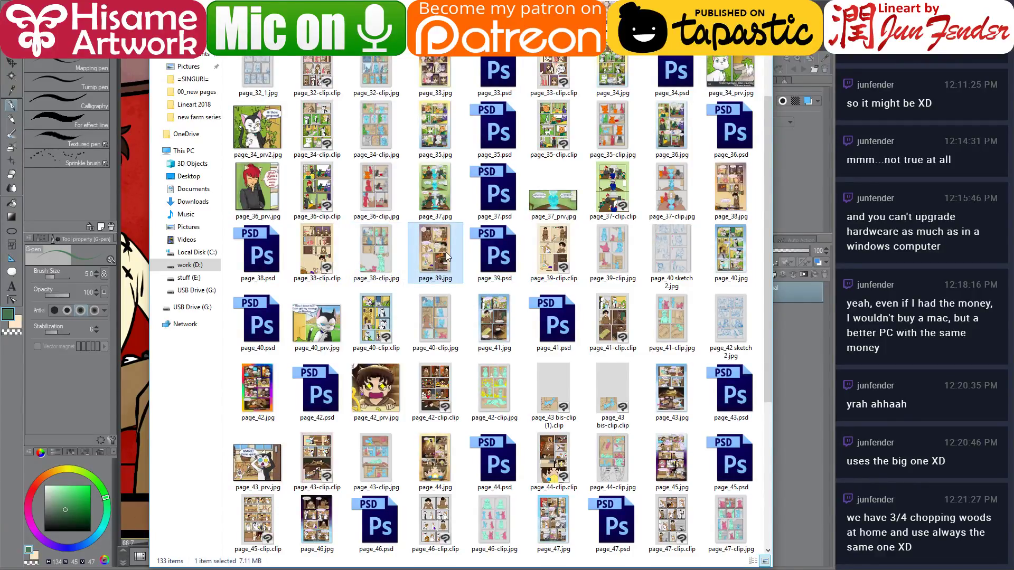
key("Return")
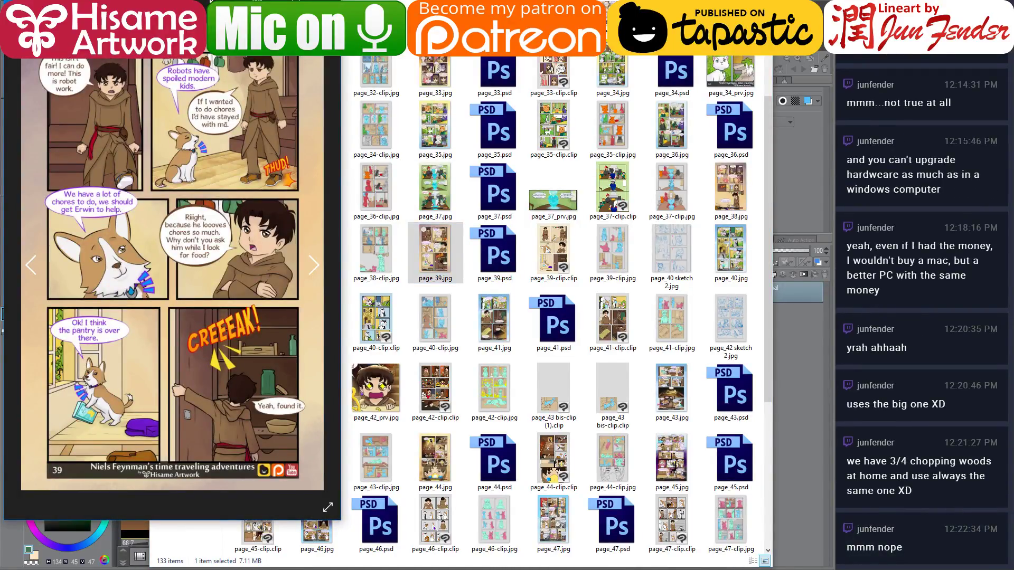
key("Escape")
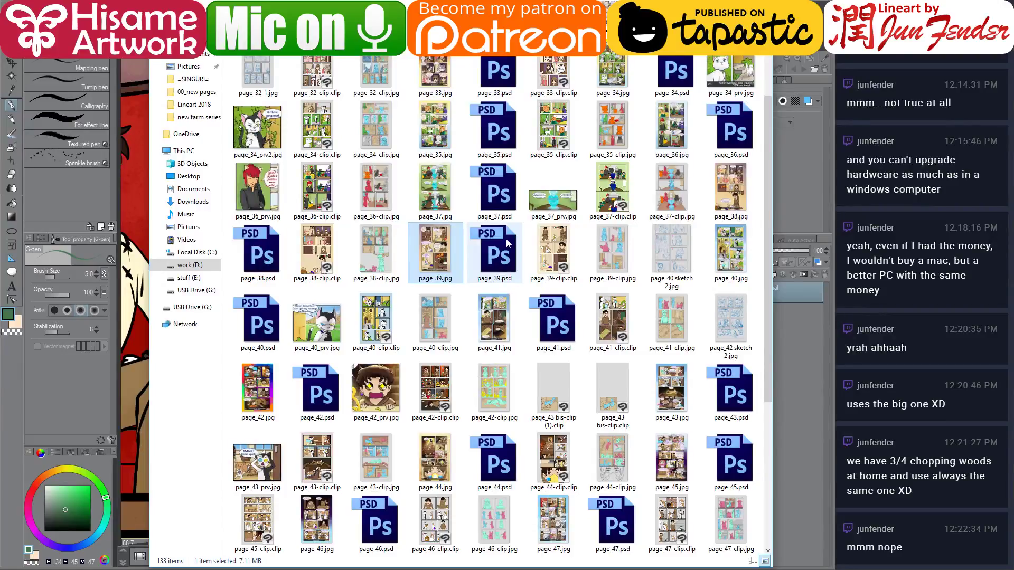
Preview page_31_4.jpg, page_32.jpg and page_33.jpg from chapter 2 for further kitchen shelf references
left_click(746, 188)
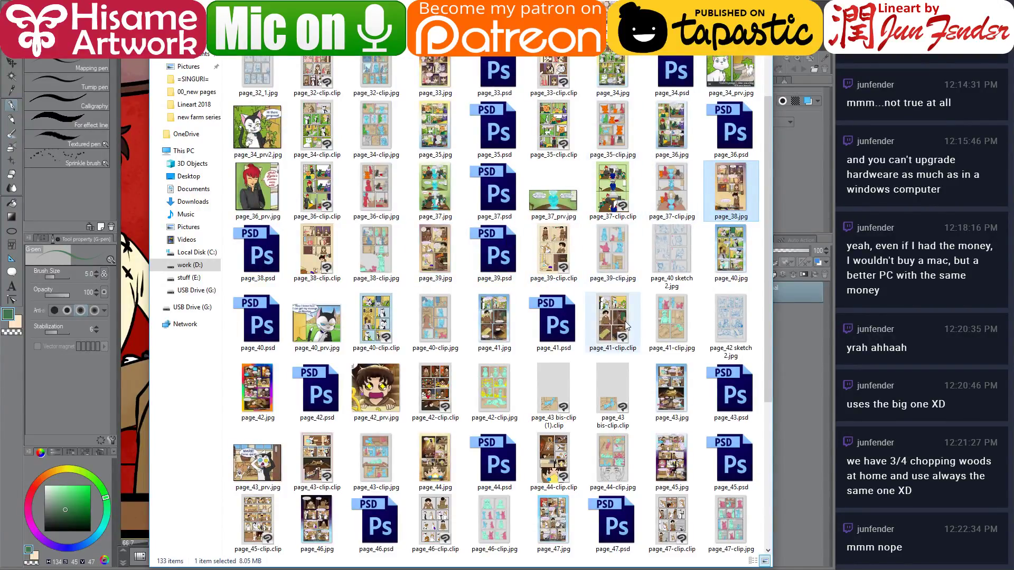
scroll(626, 324, "up", 3)
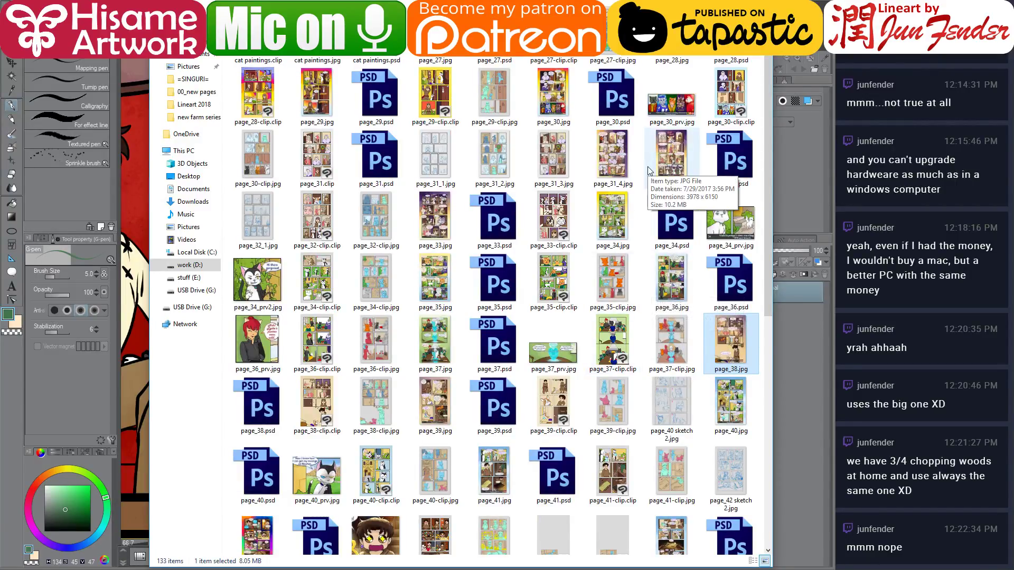
left_click(612, 155)
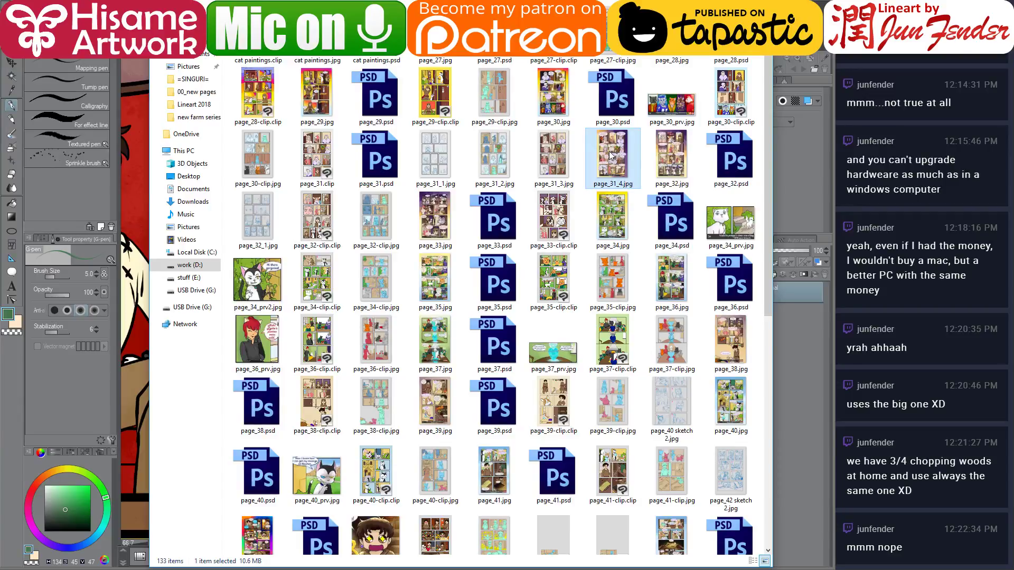
key("space")
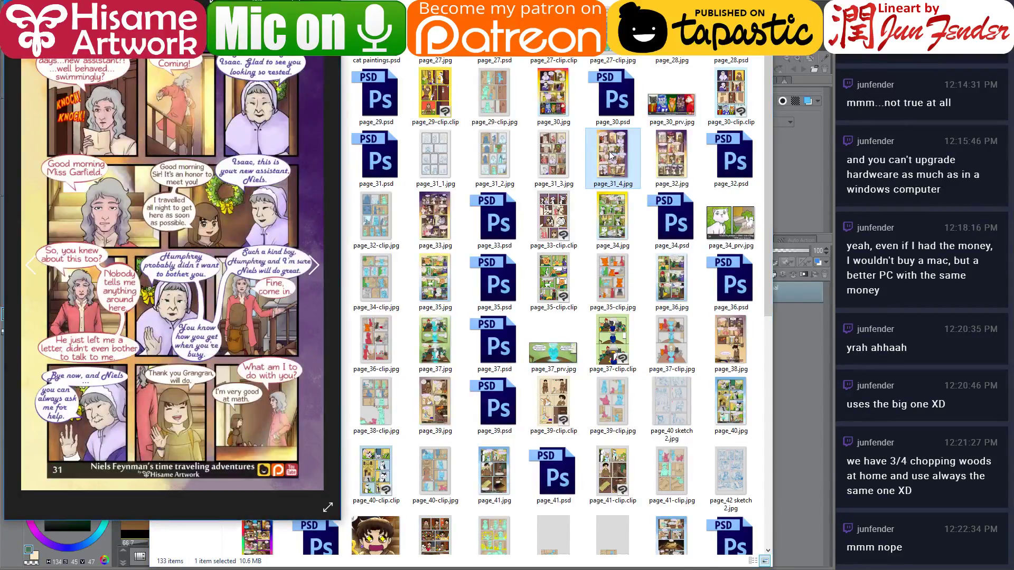
key("space")
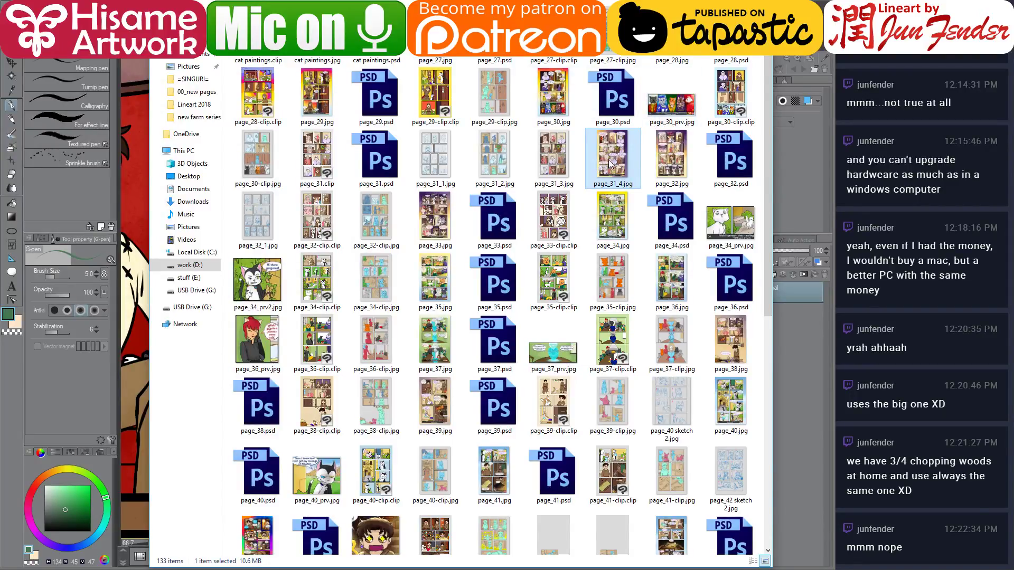
left_click(672, 156)
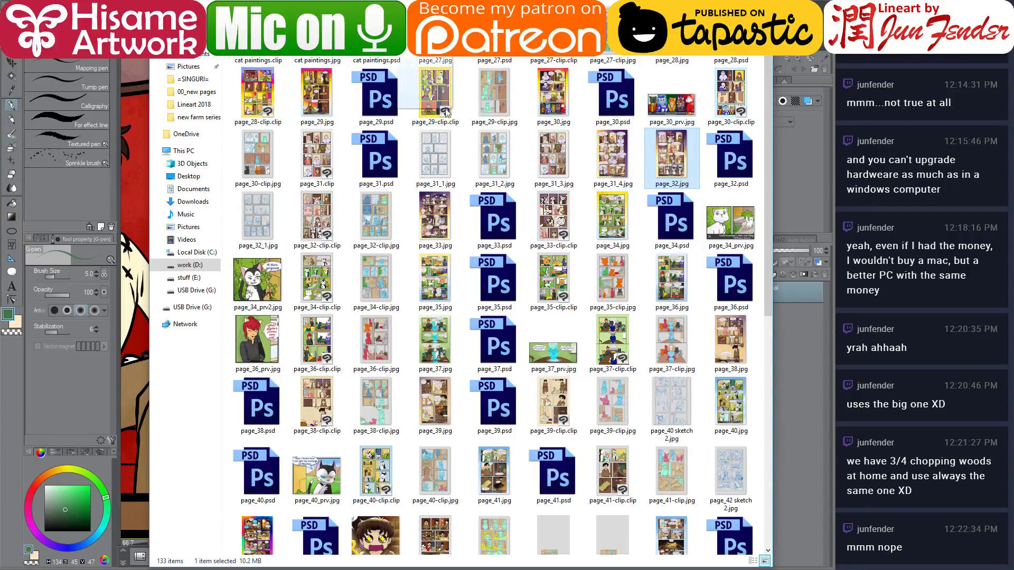
double_click(678, 160)
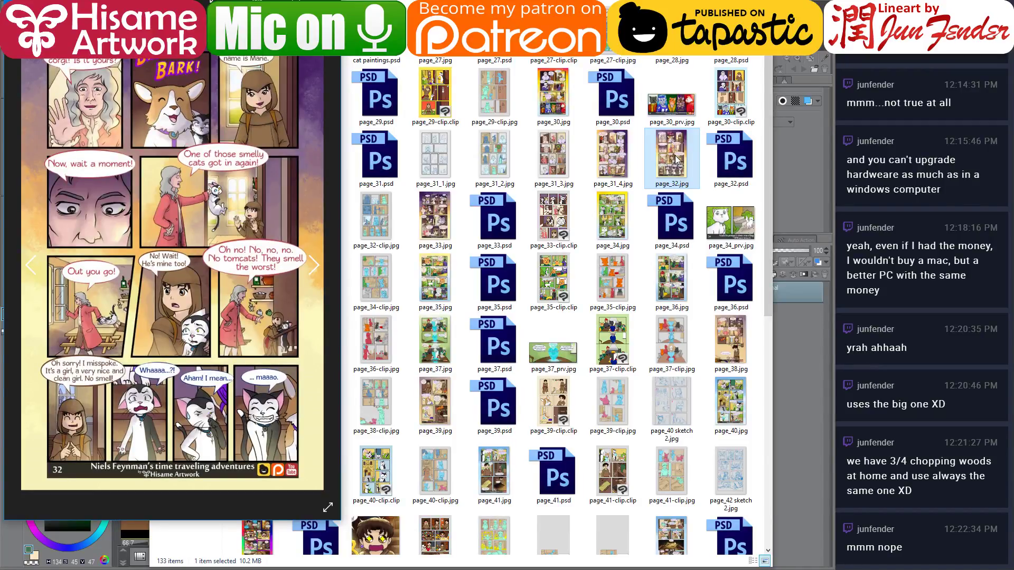
key("Escape")
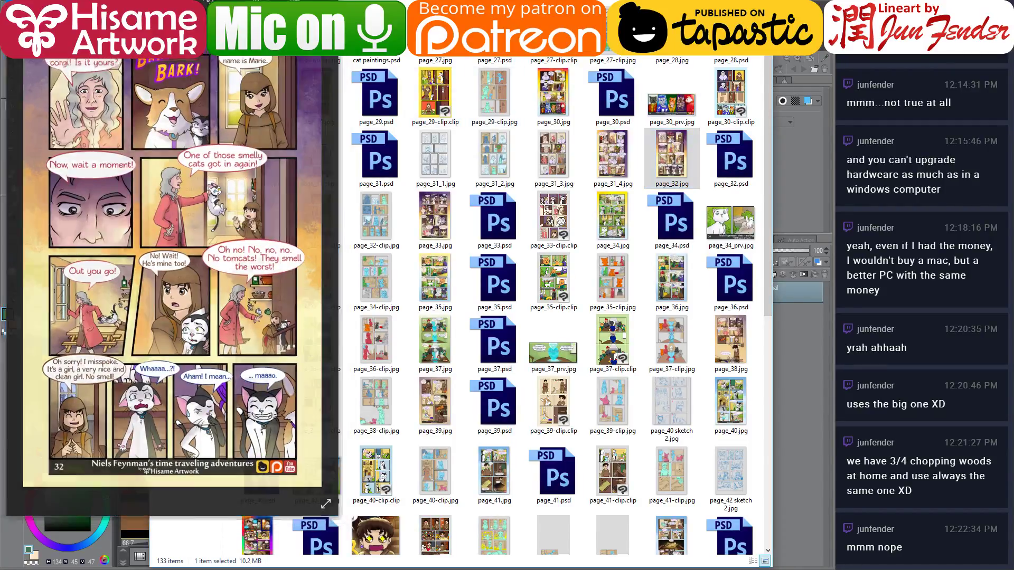
left_click(432, 216)
key("space")
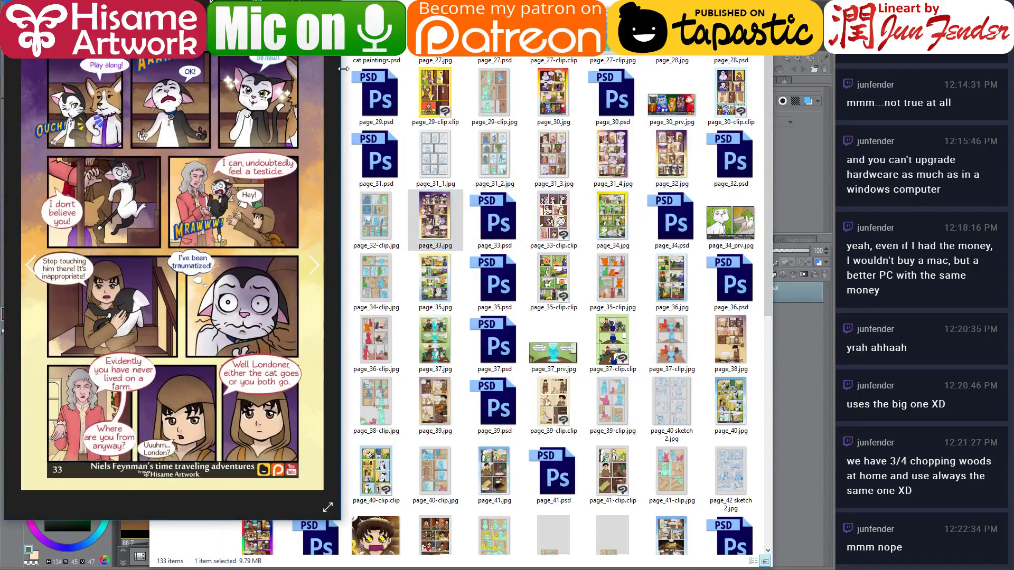
key("space")
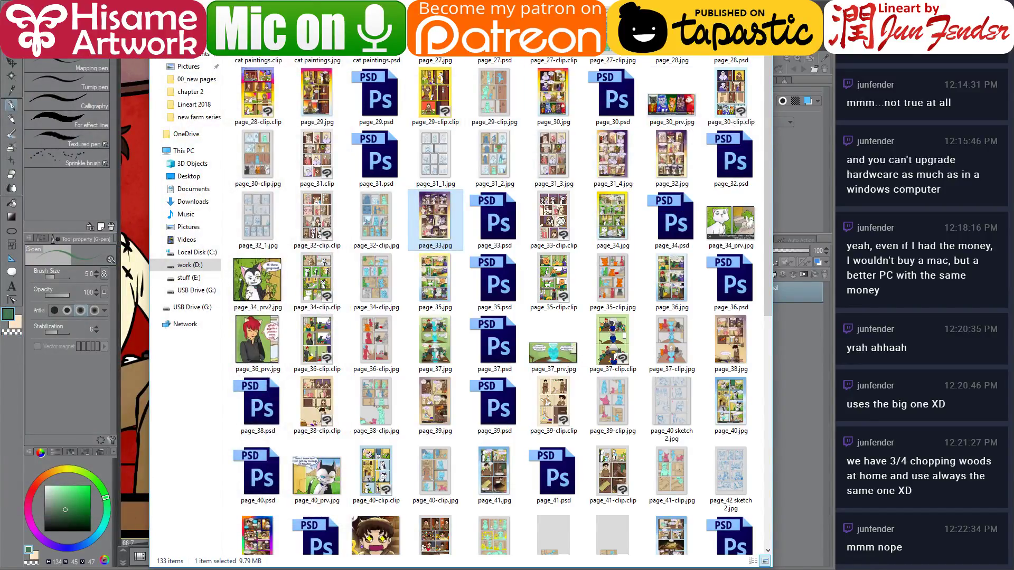
Return to the comic page and fill the shelf's large basket with darker browns (band H 36, S 51, V 63) and its rim lighter (H 36, S 29, V 72)
key("alt+Tab")
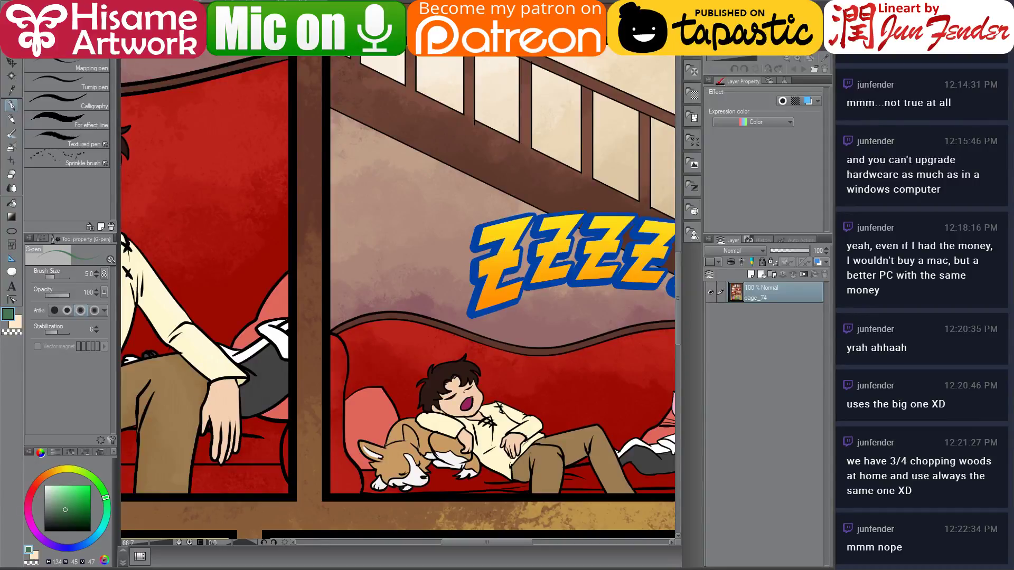
key("ctrl+Tab")
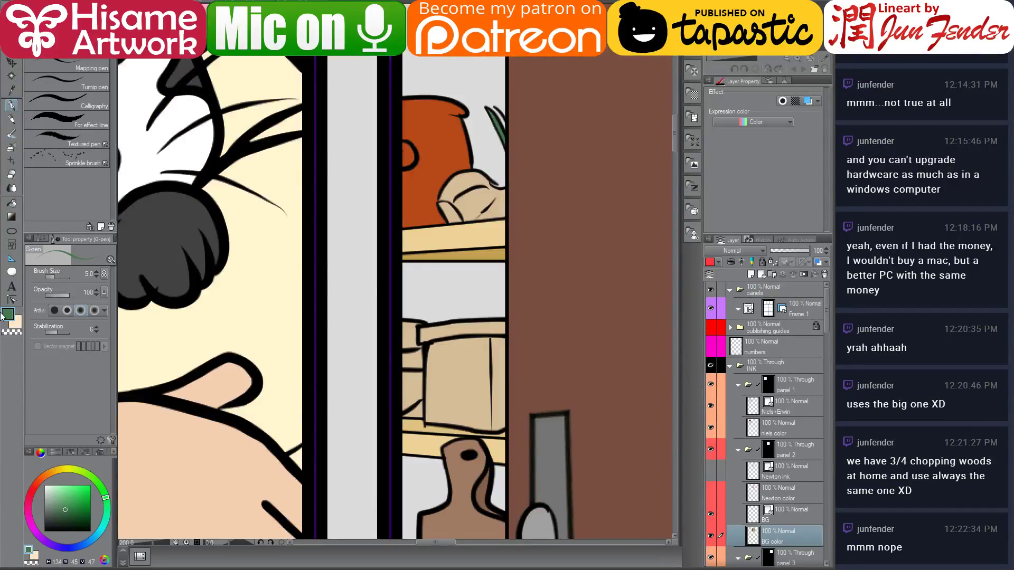
left_click(12, 205)
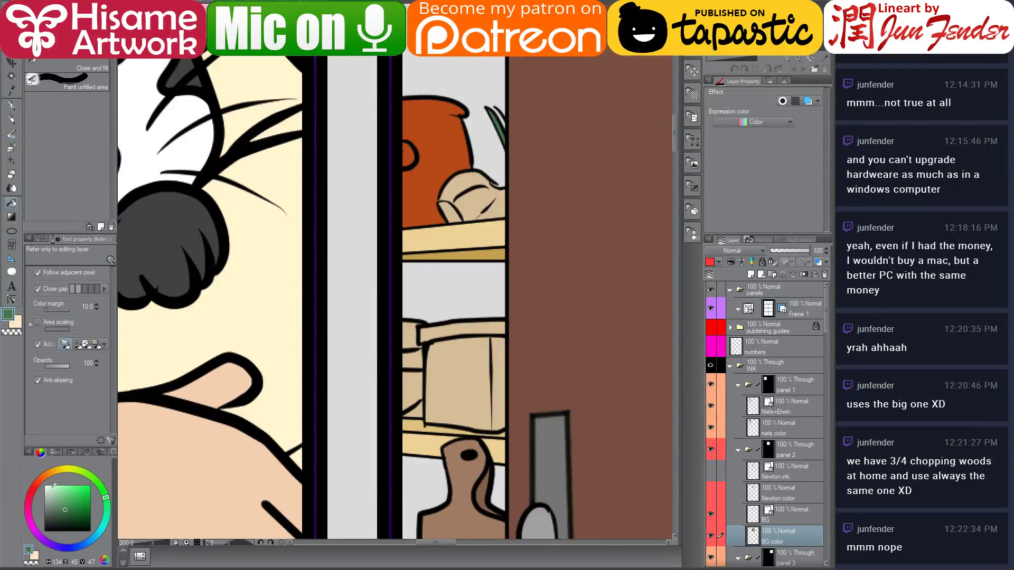
left_click(460, 423, "alt")
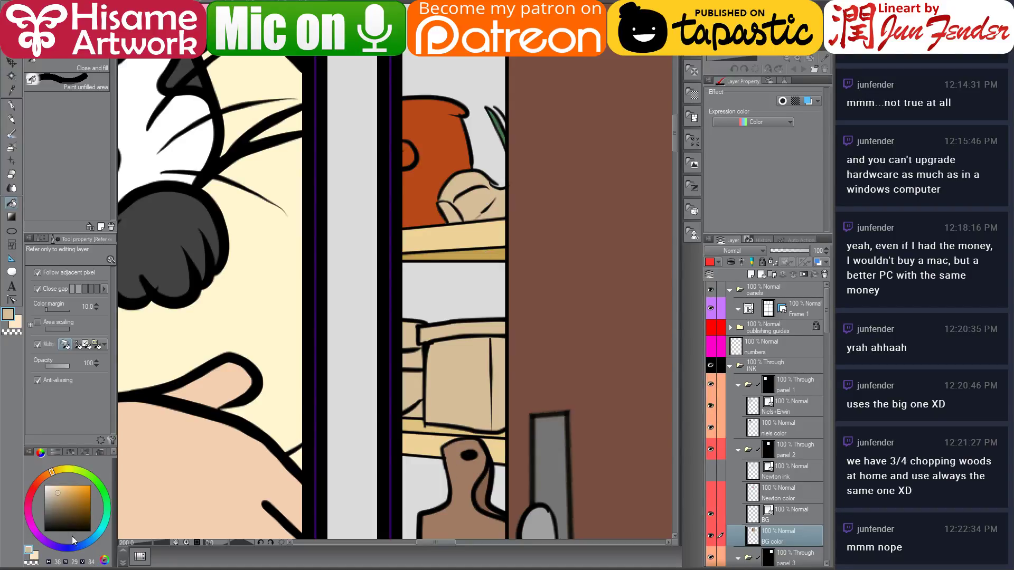
left_click(62, 499)
left_click(449, 386)
left_click(67, 502)
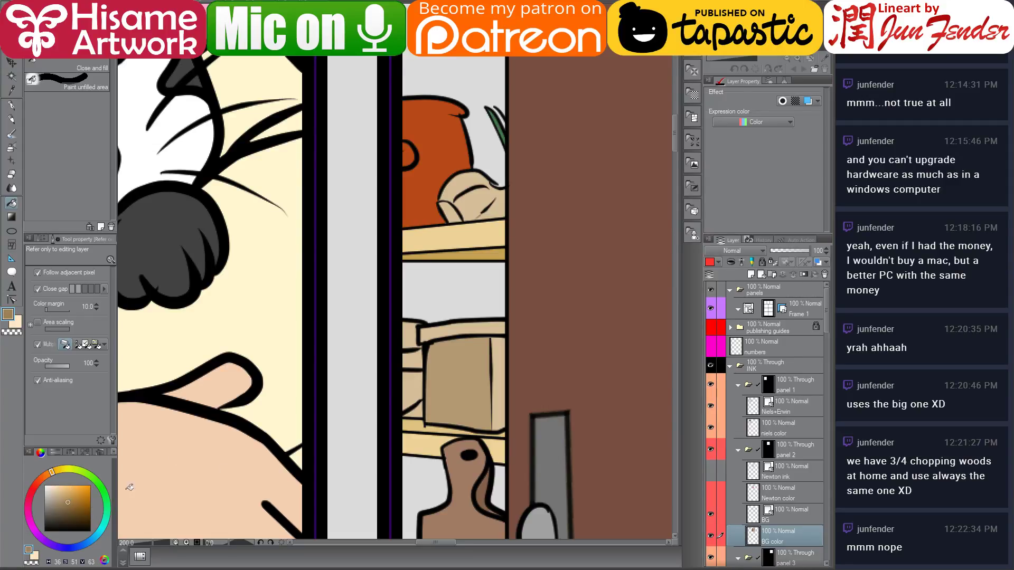
left_click(501, 372)
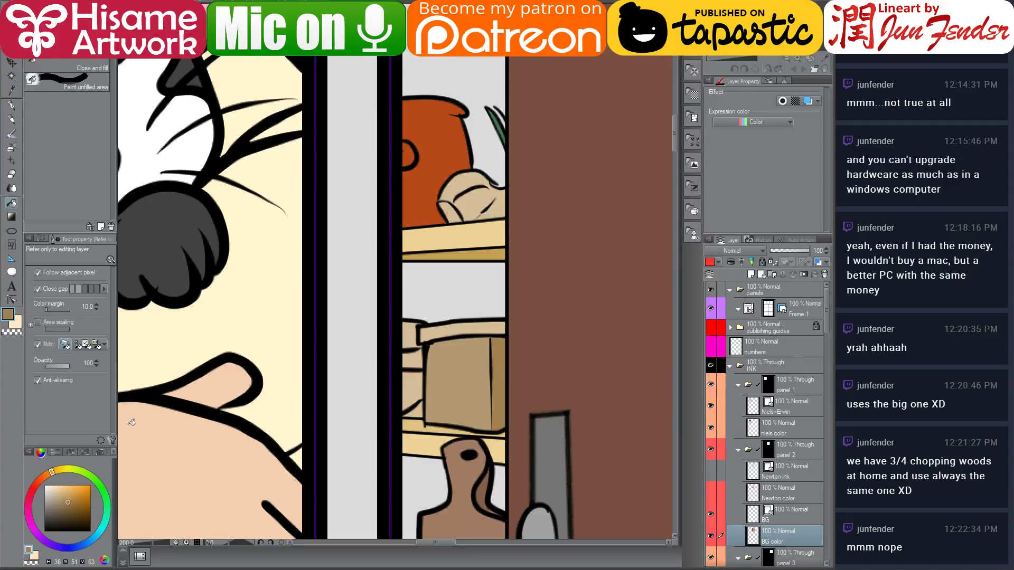
left_click(61, 499)
left_click(58, 498)
left_click(439, 332)
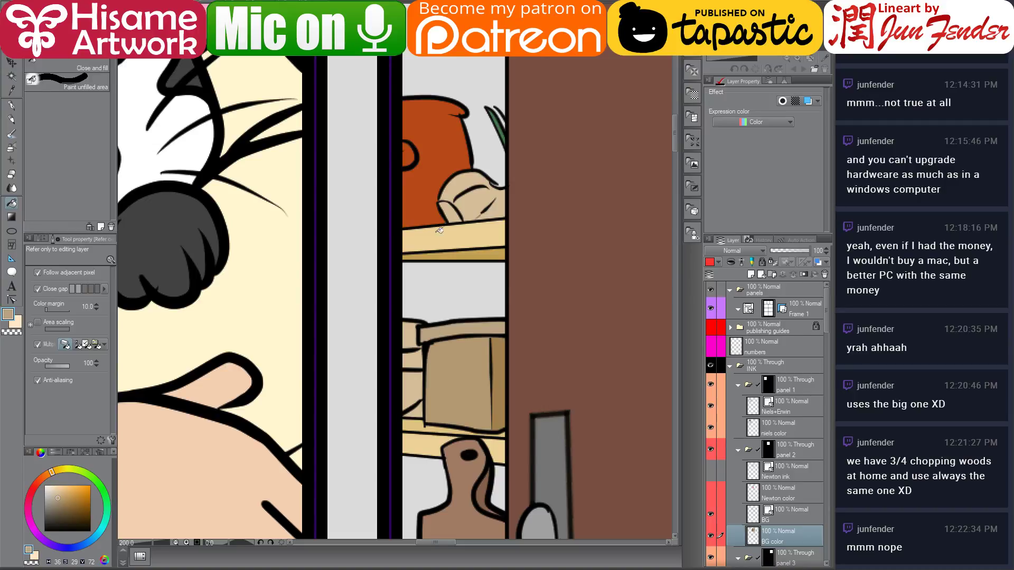
Try filling the bowls stacked beside the basket with the door's brown (H 13, S 45, V 47)
left_click(522, 477, "alt")
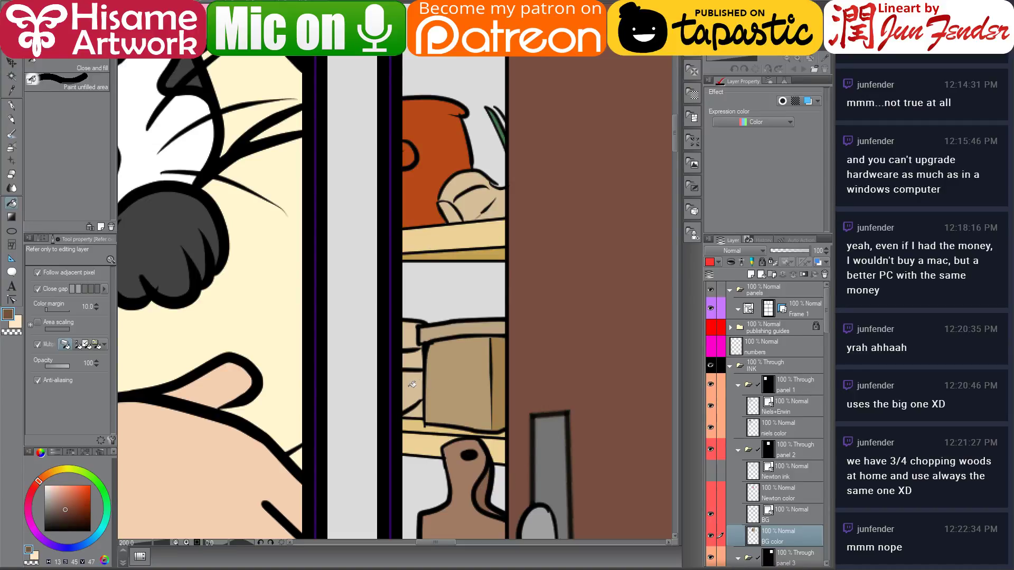
left_click(412, 385)
left_click(416, 360)
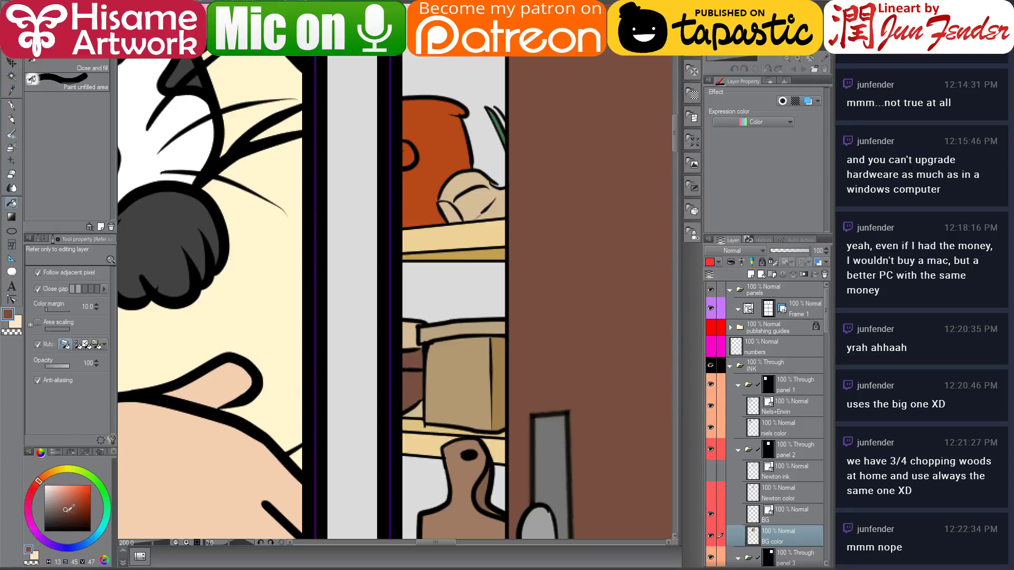
Fill the bowls beside the basket near-white (H 13, S 0, V 98) and the topmost one grey (H 13, S 0, V 77)
left_click(69, 512)
left_click(44, 486)
left_click(416, 385)
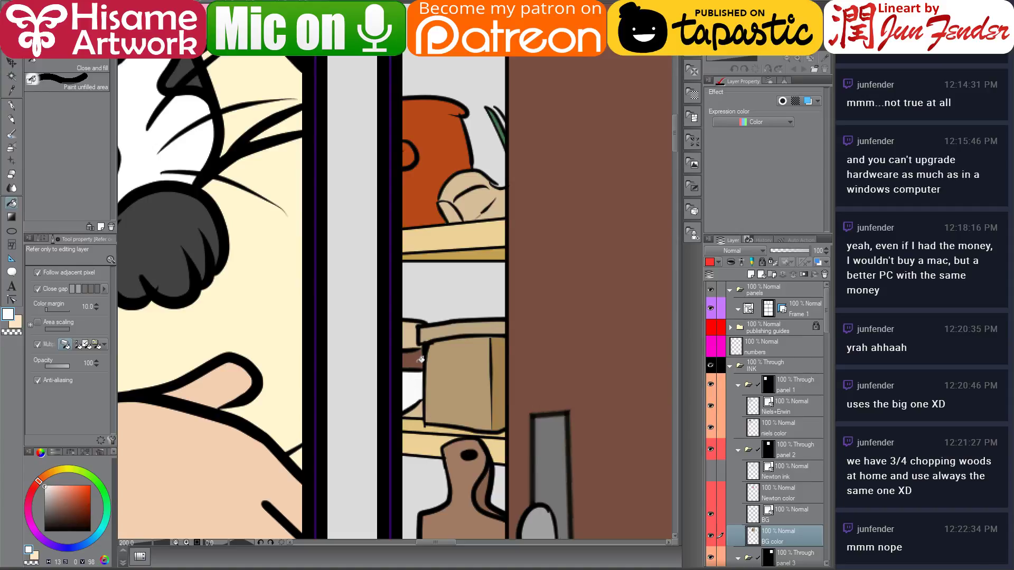
left_click(421, 359)
left_click(45, 496)
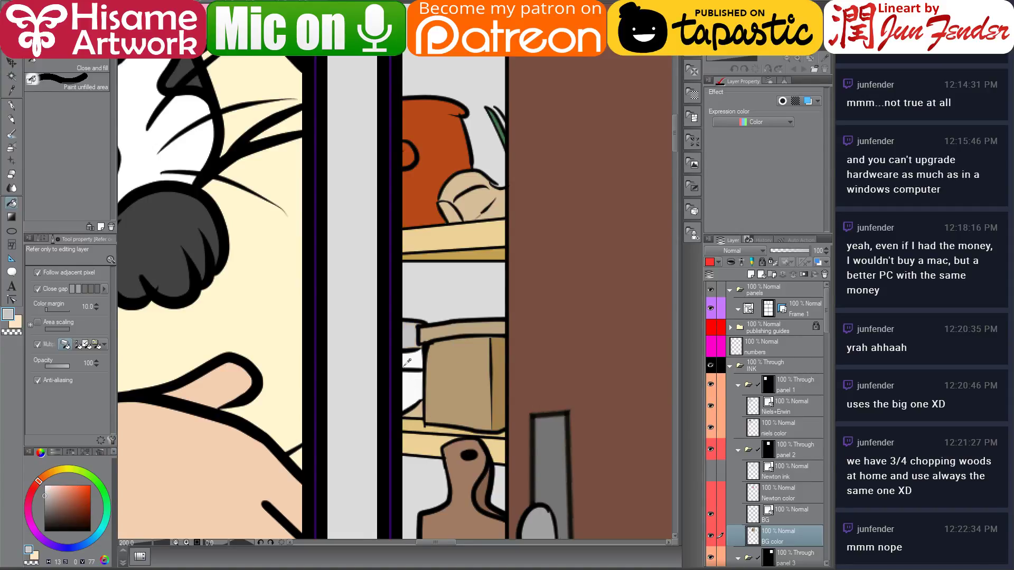
Make panel 2's Newton ink and Newton color layers visible again
scroll(476, 248, "down", 5)
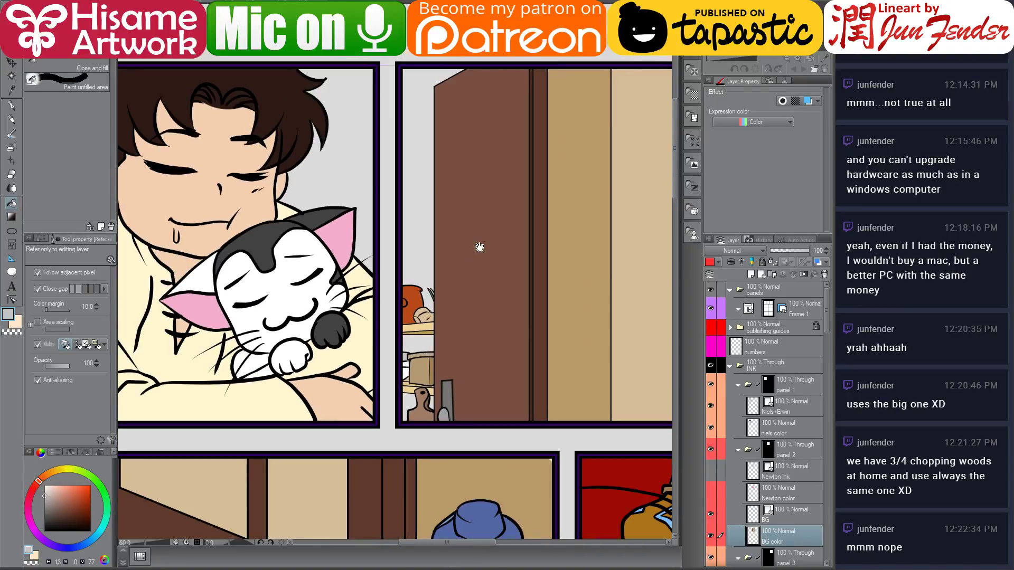
left_click_drag(480, 247, 446, 302)
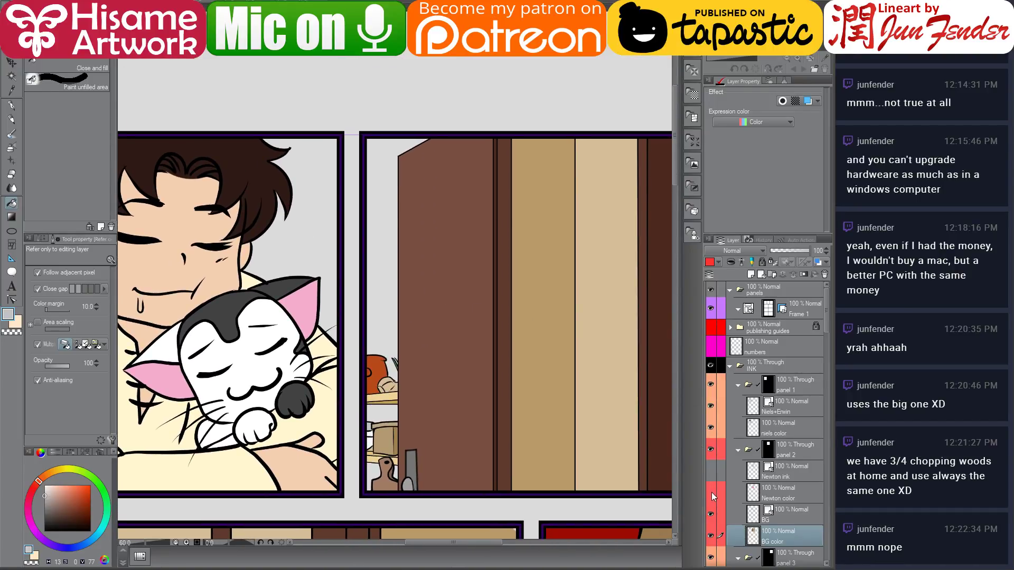
left_click(714, 475)
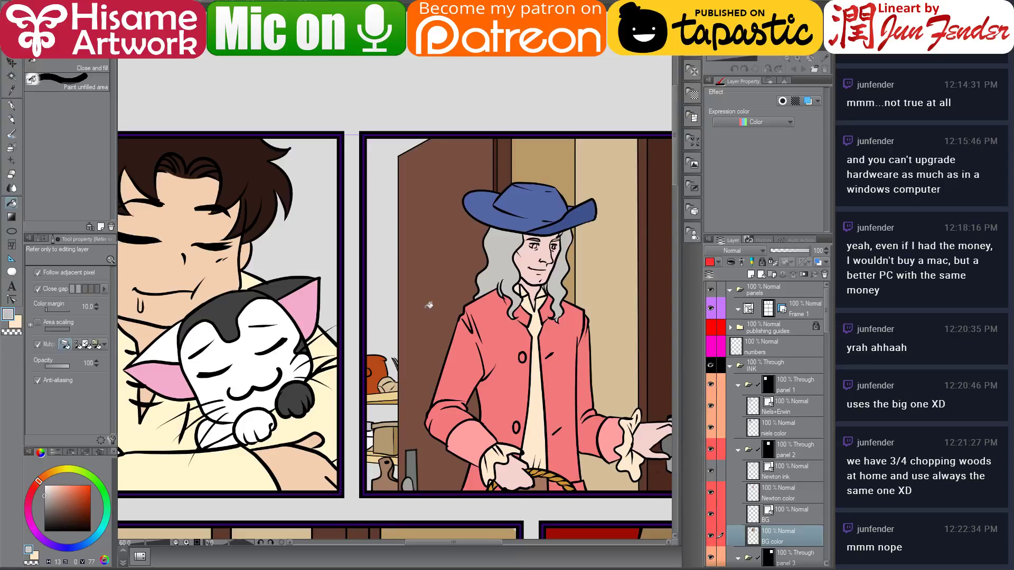
left_click_drag(441, 310, 369, 297)
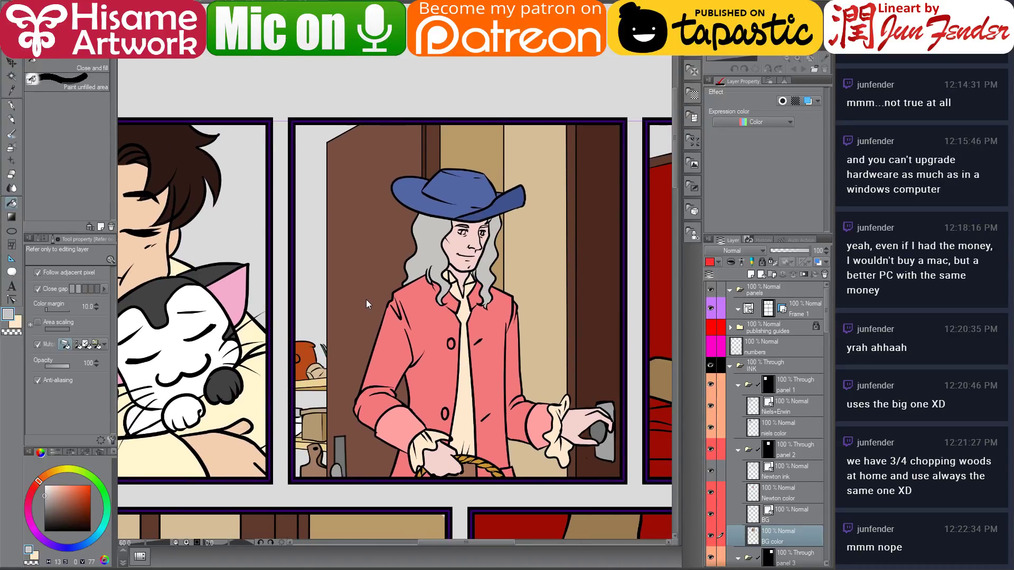
Add a new layer beneath panel 2's BG color layer and name it wall
key("ctrl+minus")
left_click(750, 275)
scroll(782, 478, "down", 2)
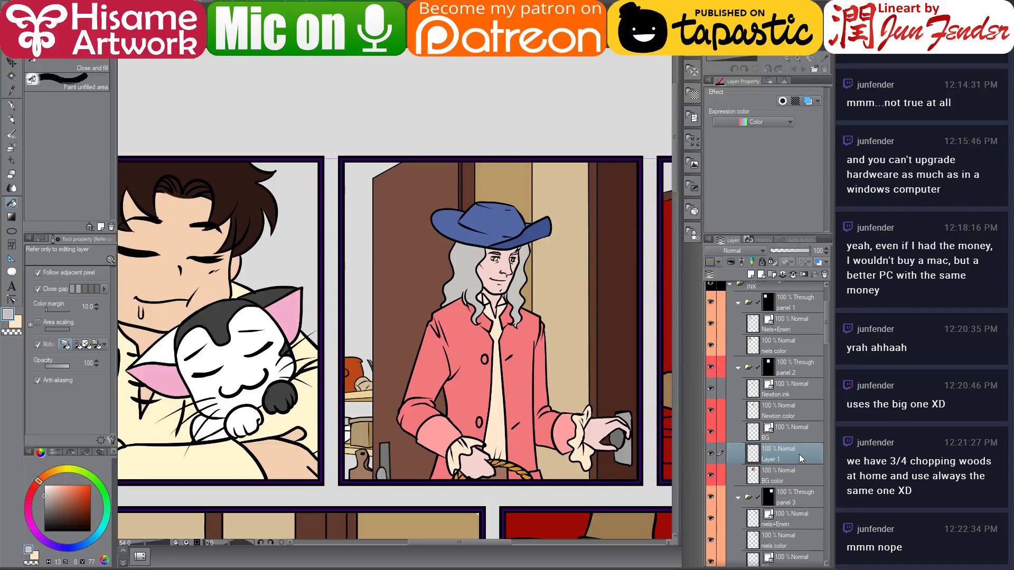
left_click_drag(799, 454, 798, 475)
double_click(770, 480)
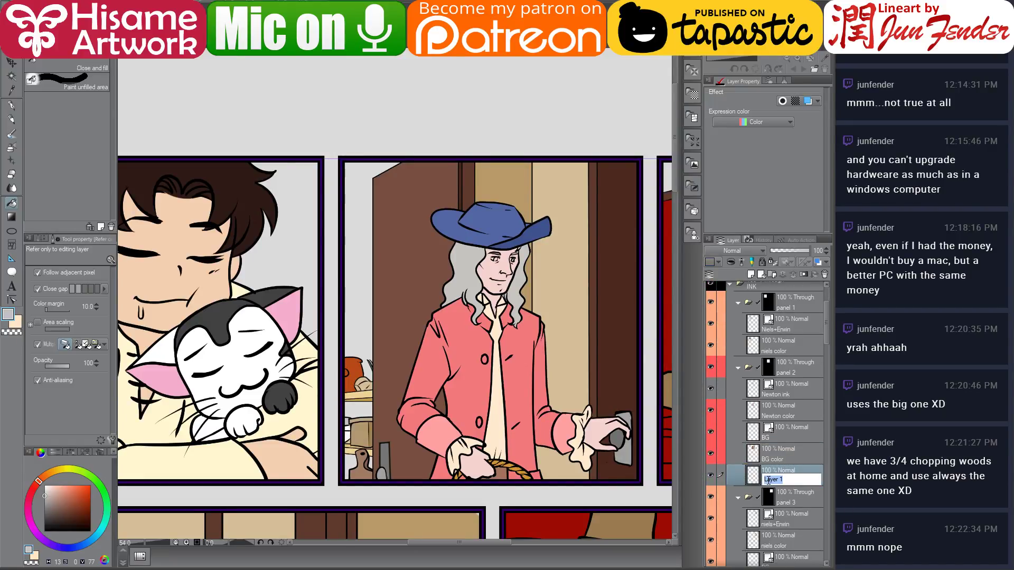
type("wall")
key("Return")
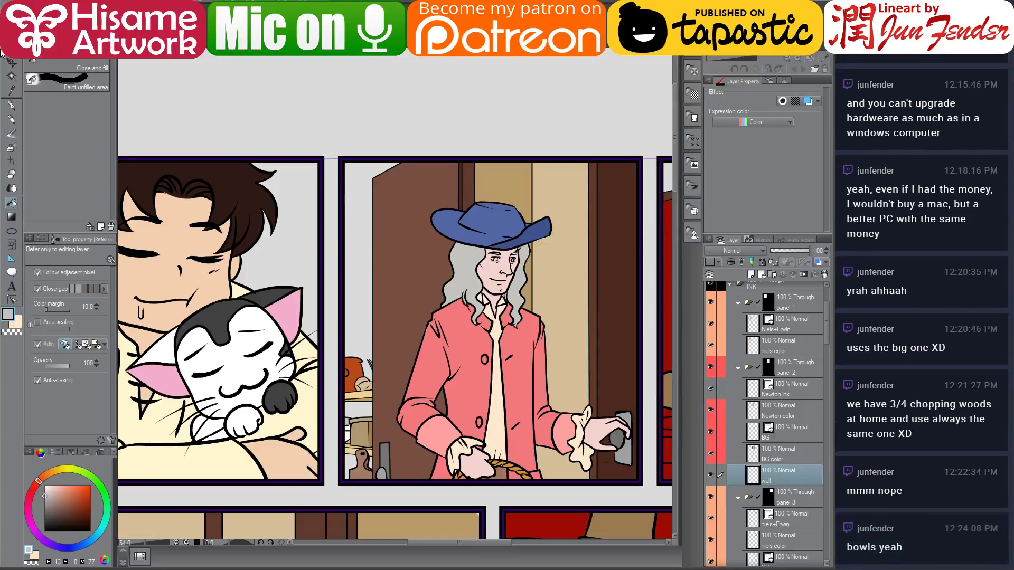
Paint the wall behind panel 2's open door pale beige (H 36, S 13, V 92) using the G-pen at size 170
key("p")
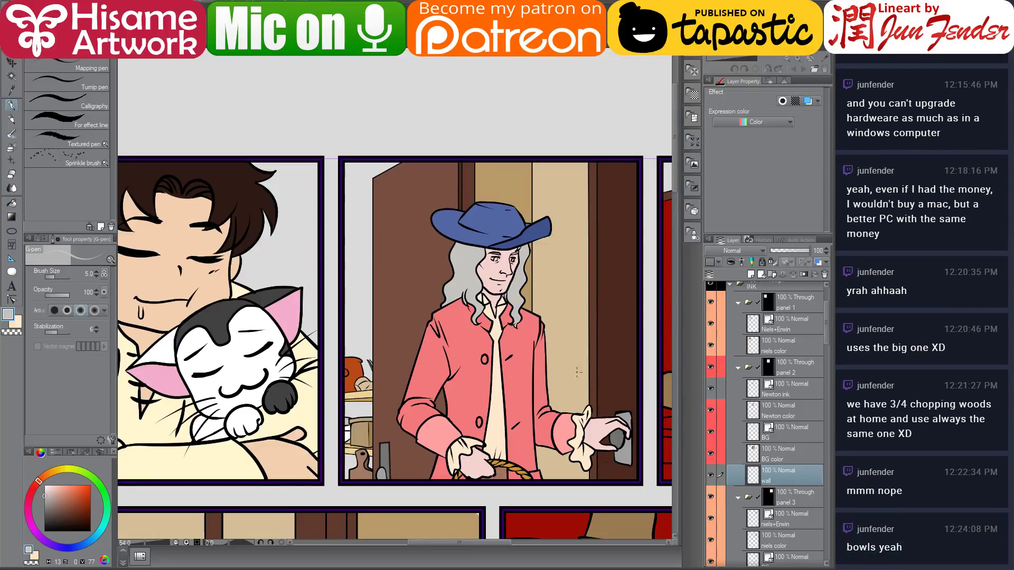
left_click(373, 376, "alt")
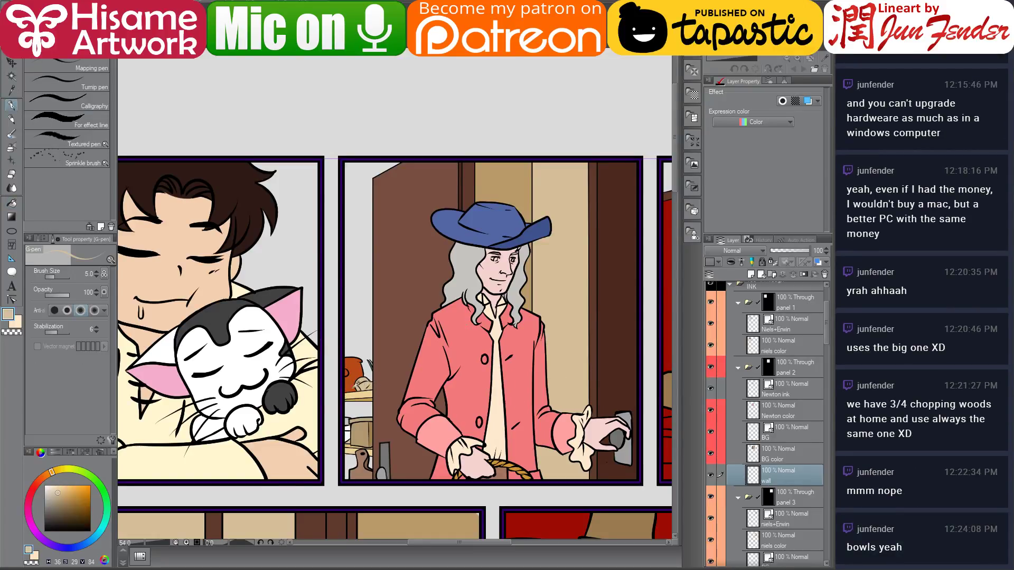
left_click_drag(57, 491, 51, 486)
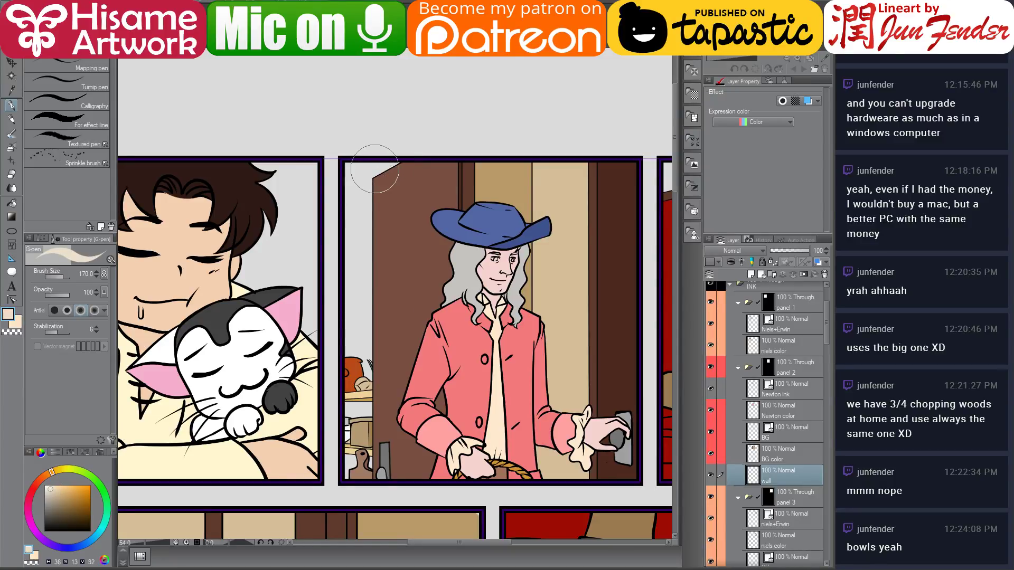
mouse_move(374, 158)
left_mouse_down()
mouse_move(356, 196)
mouse_move(361, 496)
left_mouse_up()
scroll(477, 288, "down", 5)
scroll(479, 328, "down", 2)
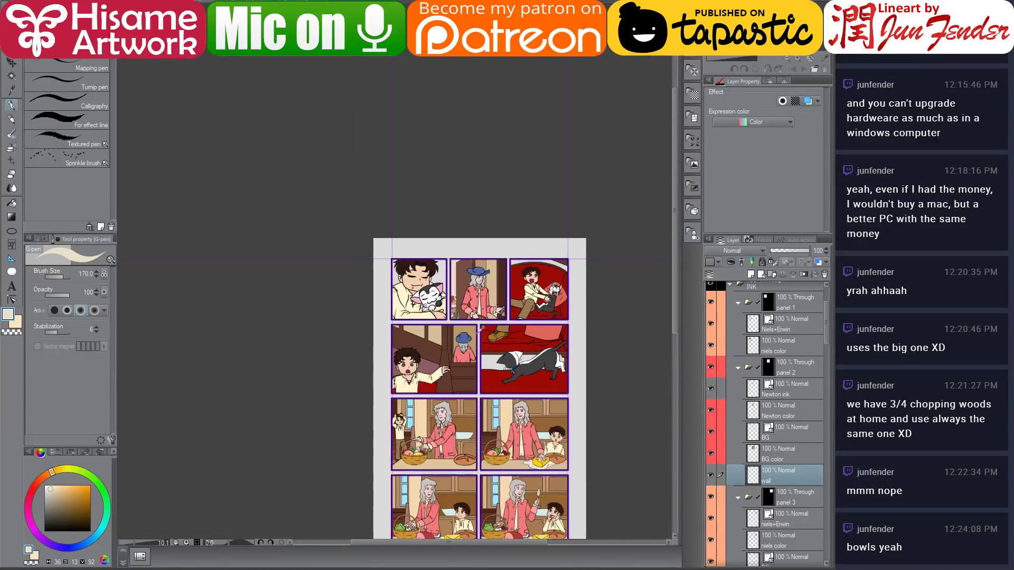
scroll(501, 329, "up", 3)
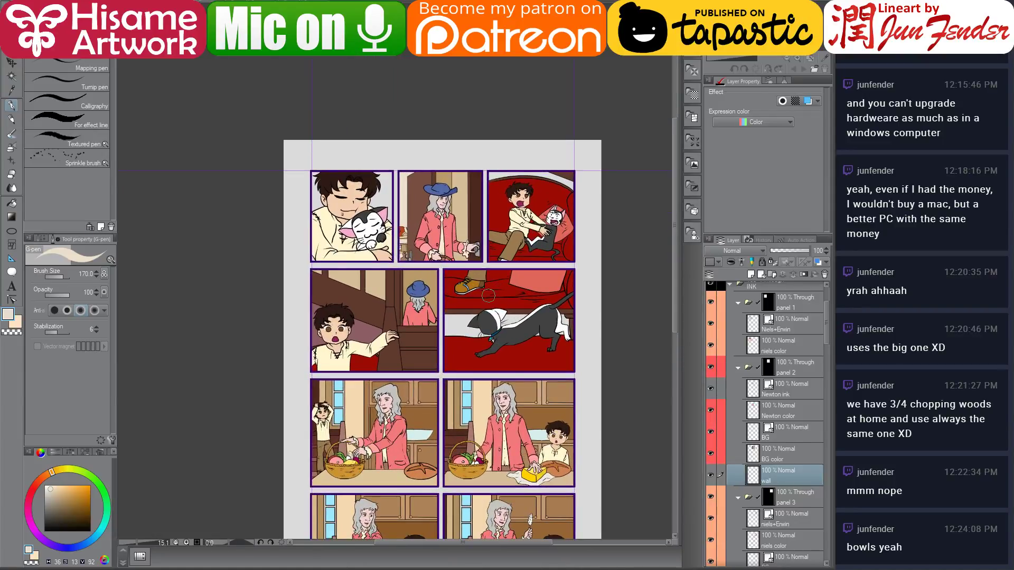
scroll(504, 316, "down", 3)
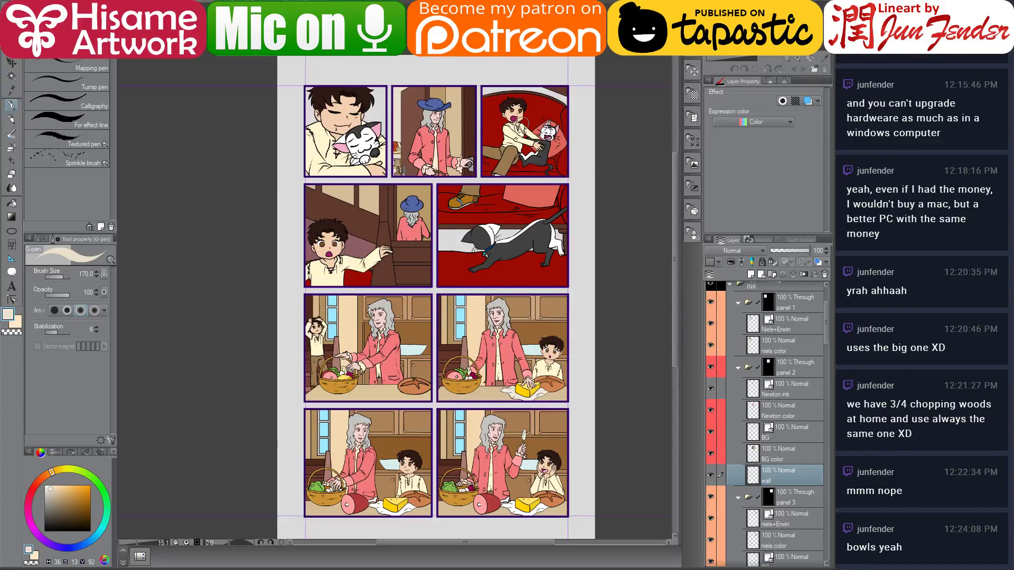
Add a new layer beneath panel 1's niels color layer and name it wall
left_click(13, 65)
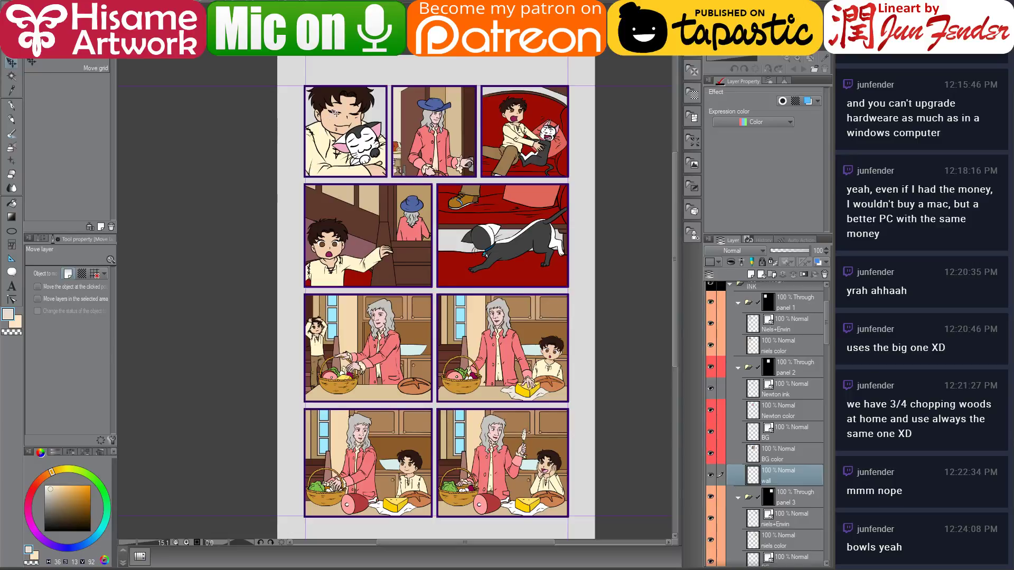
key("ctrl+shift")
left_click(471, 253)
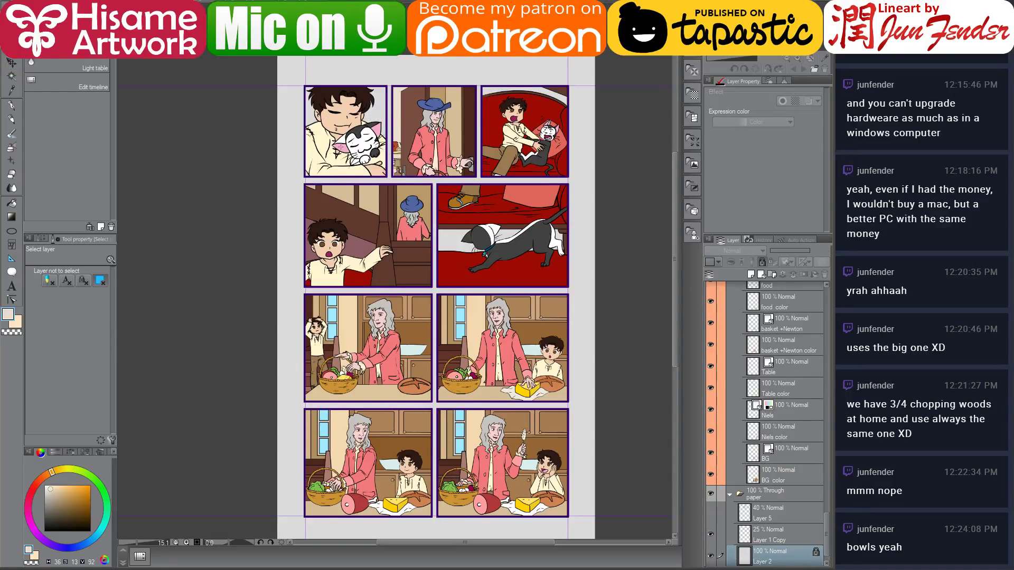
left_click(338, 158, "ctrl+shift")
scroll(796, 322, "up", 3)
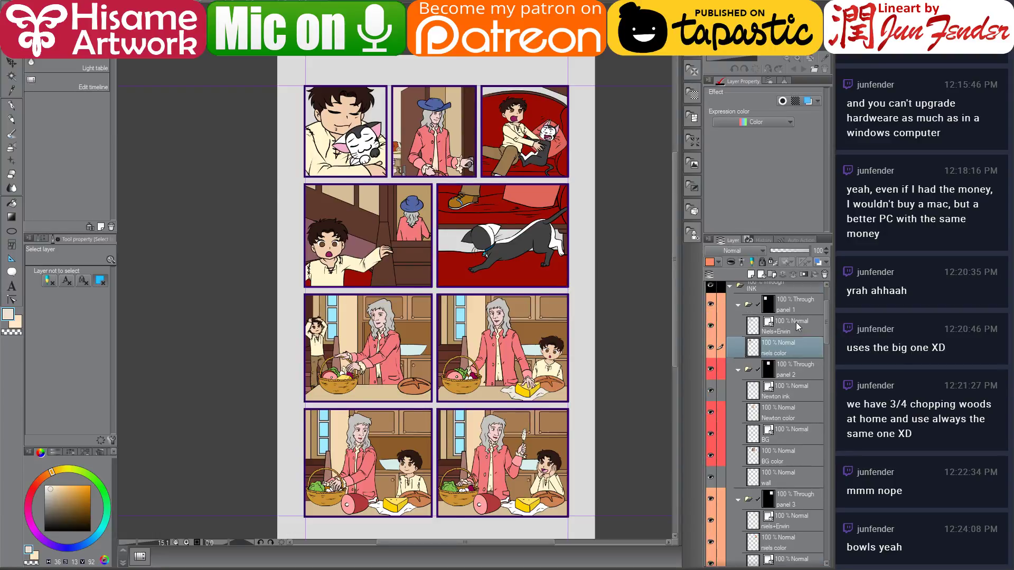
left_click(750, 275)
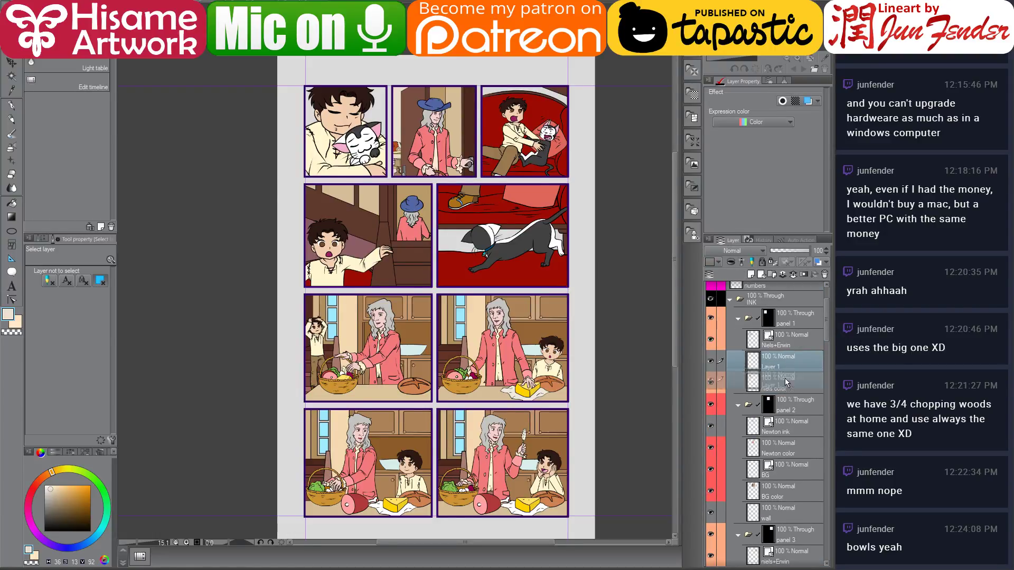
double_click(767, 389)
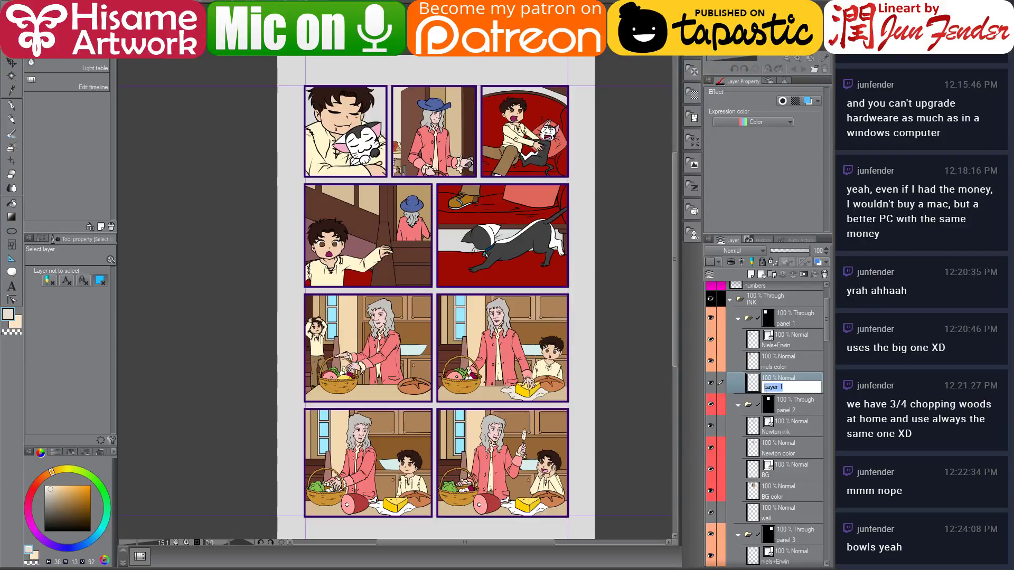
key("BackSpace")
key("Return")
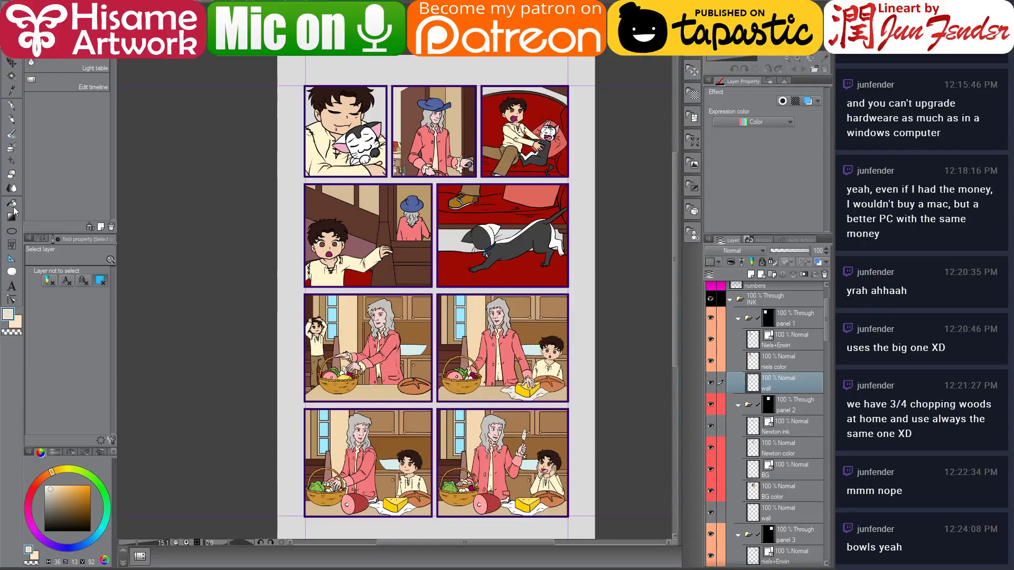
Paint panel 1's background with the sofa red sampled from panel 3 (H 4, S 98, V 61) using the G-pen at size 400
left_click(11, 107)
scroll(511, 65, "up", 2)
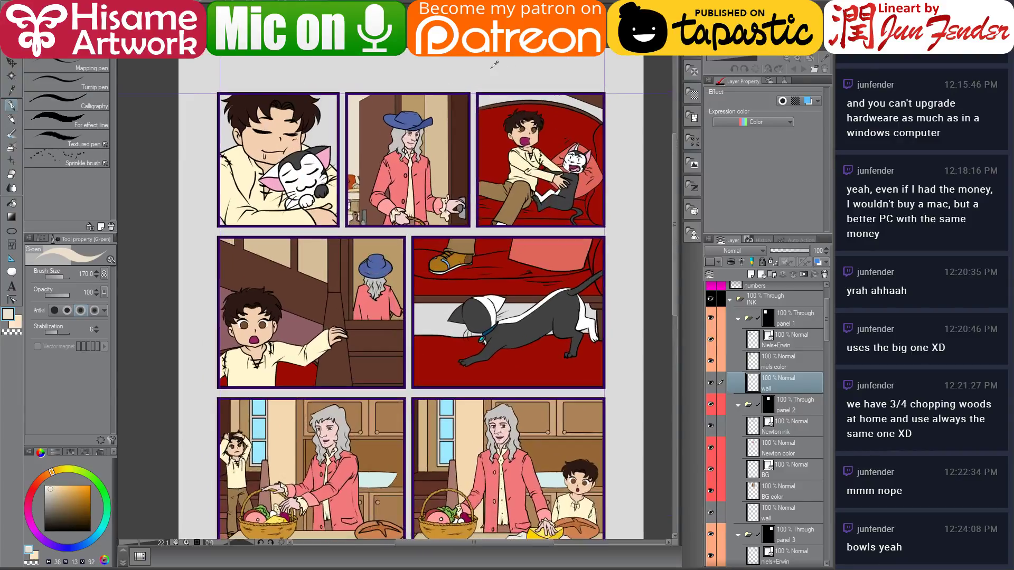
left_click(472, 135, "alt")
left_click_drag(382, 129, 438, 114)
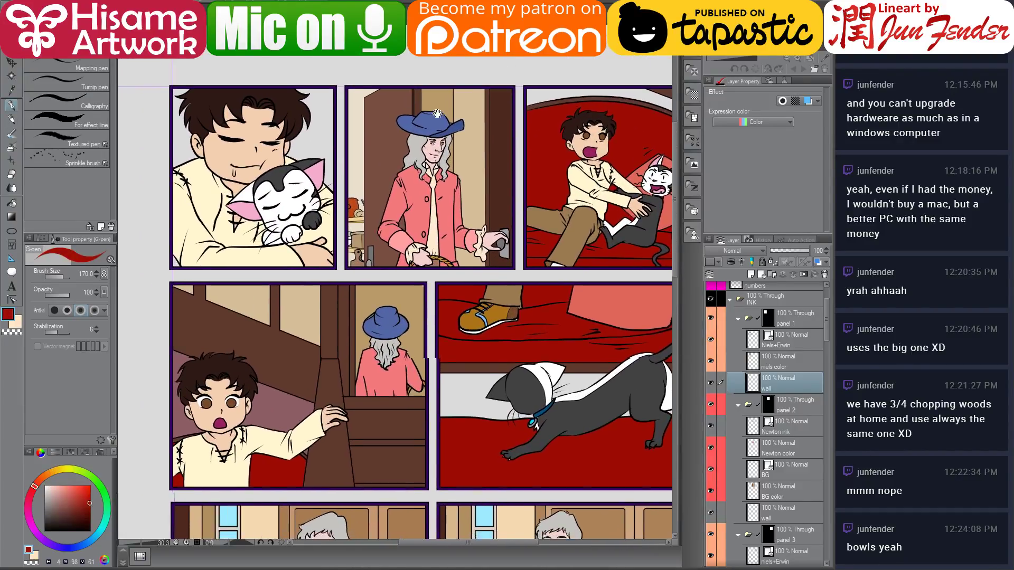
key("bracketright")
key("bracketright")
key("bracketright")
key("bracketright")
mouse_move(168, 106)
left_mouse_down()
mouse_move(192, 108)
mouse_move(170, 243)
left_mouse_up()
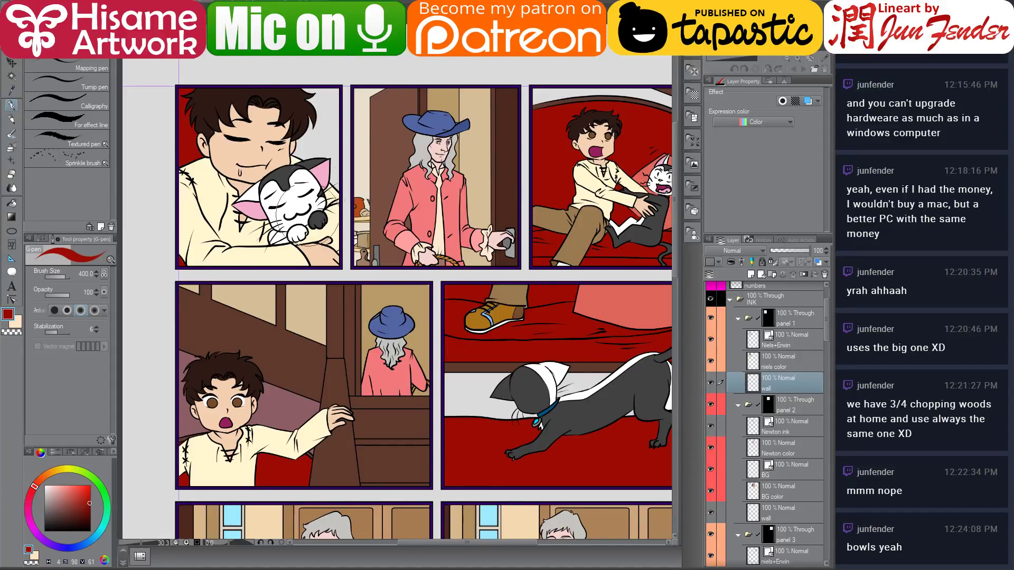
mouse_move(309, 174)
left_mouse_down()
mouse_move(320, 121)
mouse_move(311, 106)
left_mouse_up()
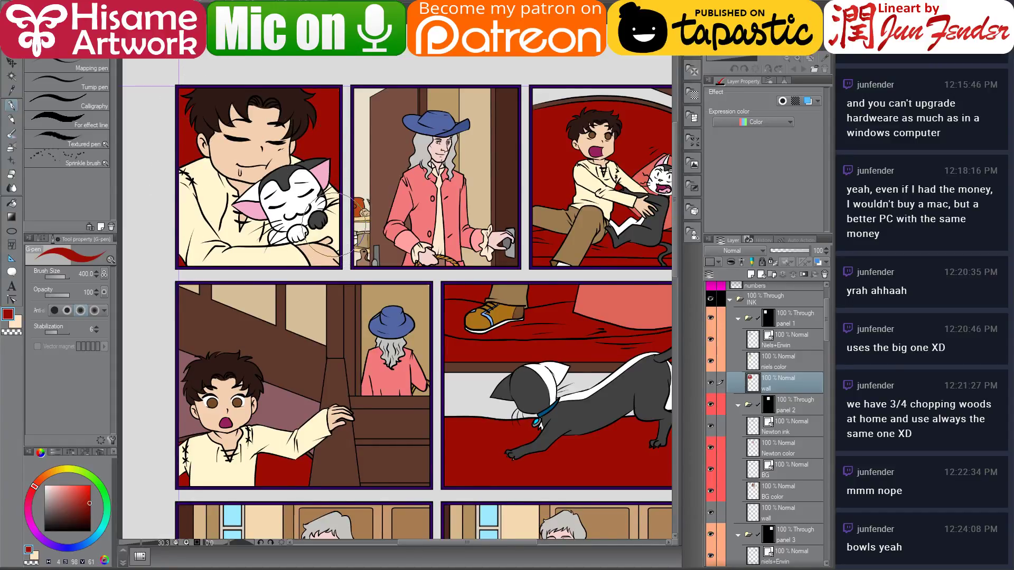
mouse_move(529, 198)
left_mouse_down()
mouse_move(409, 205)
mouse_move(491, 210)
mouse_move(478, 215)
left_mouse_up()
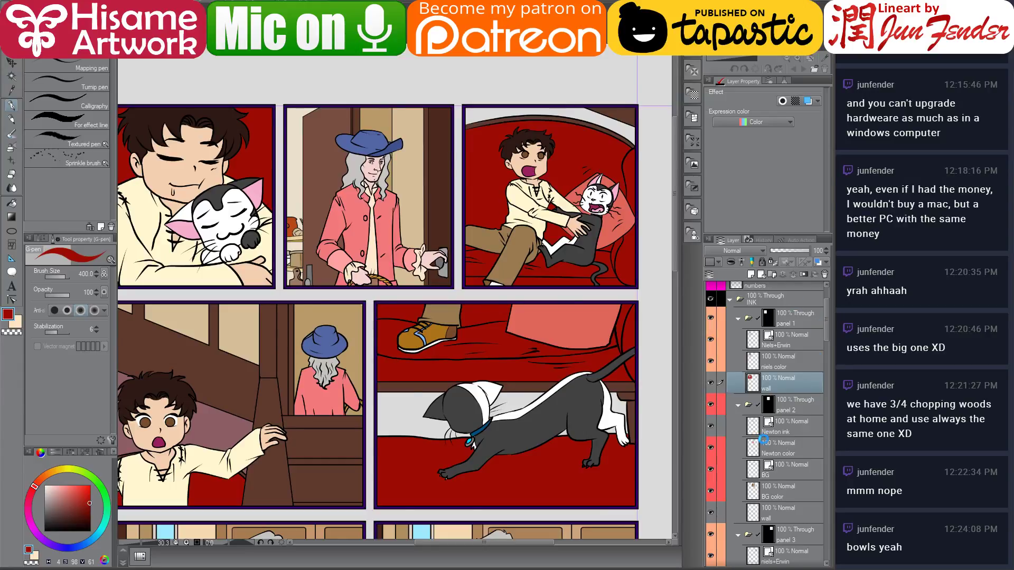
left_click(802, 513)
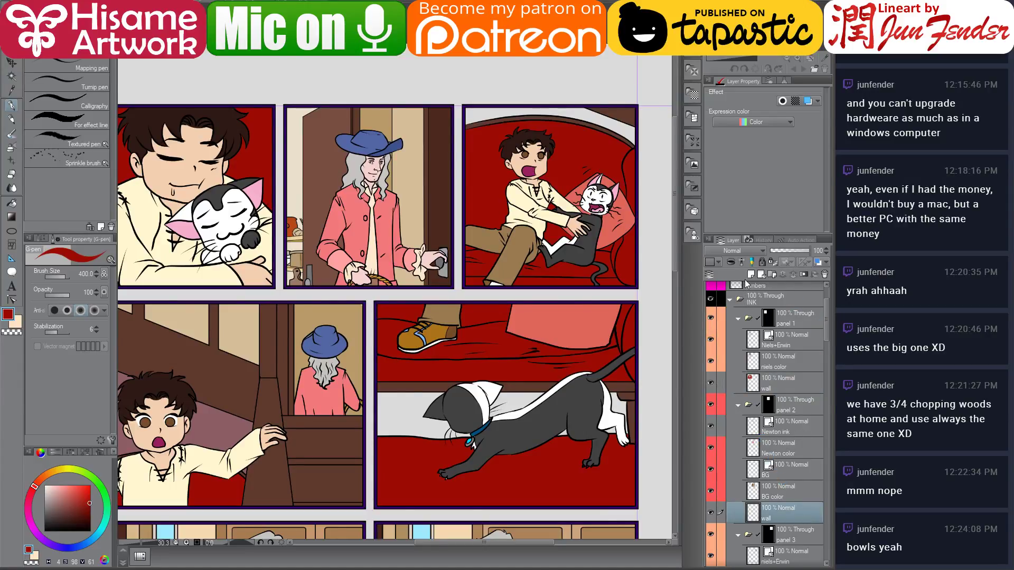
left_click(750, 274)
key("ctrl+z")
Add a new layer beneath panel 3's color bg layer and name it wall
scroll(754, 499, "down", 4)
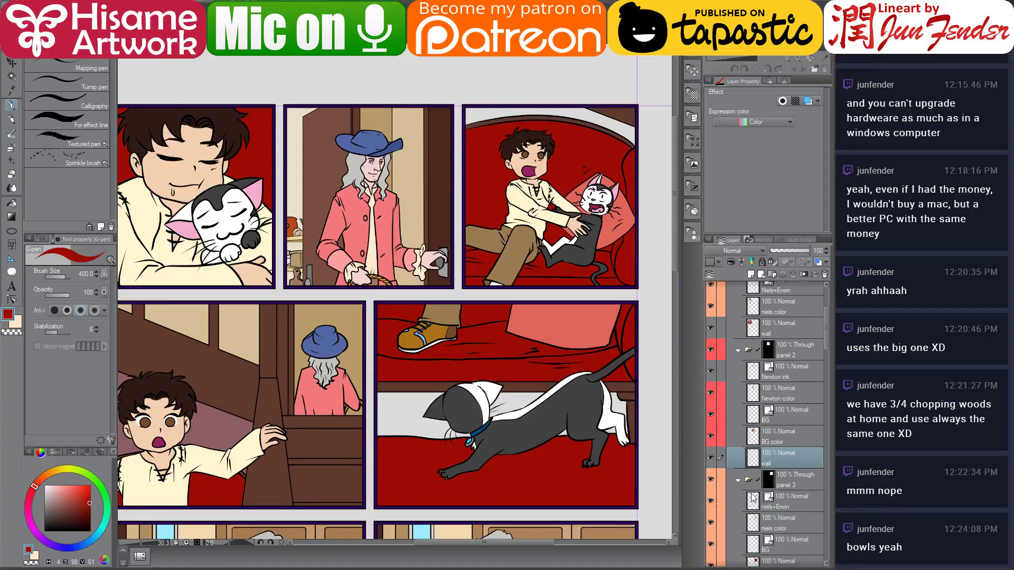
left_click(772, 495)
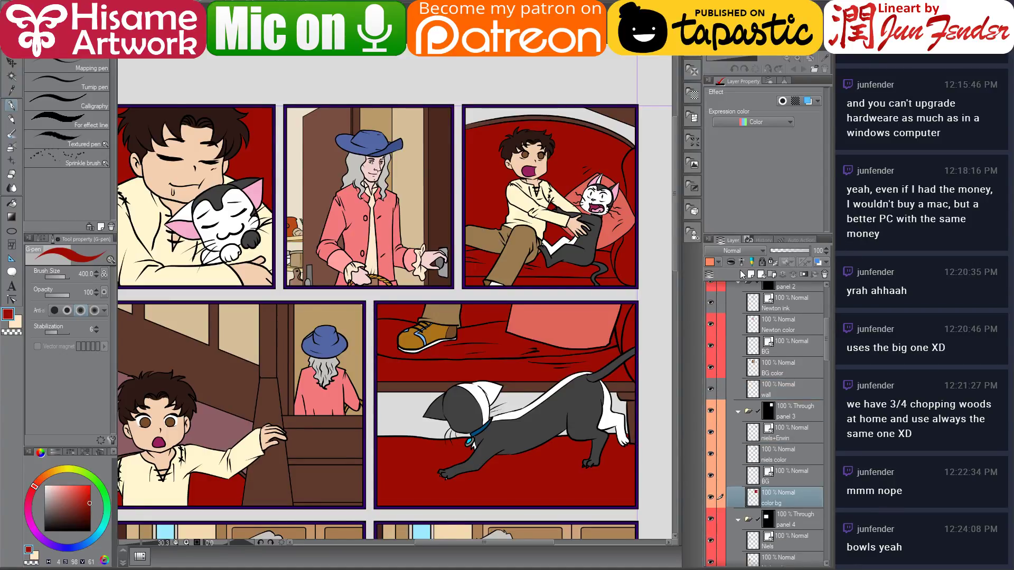
left_click(750, 274)
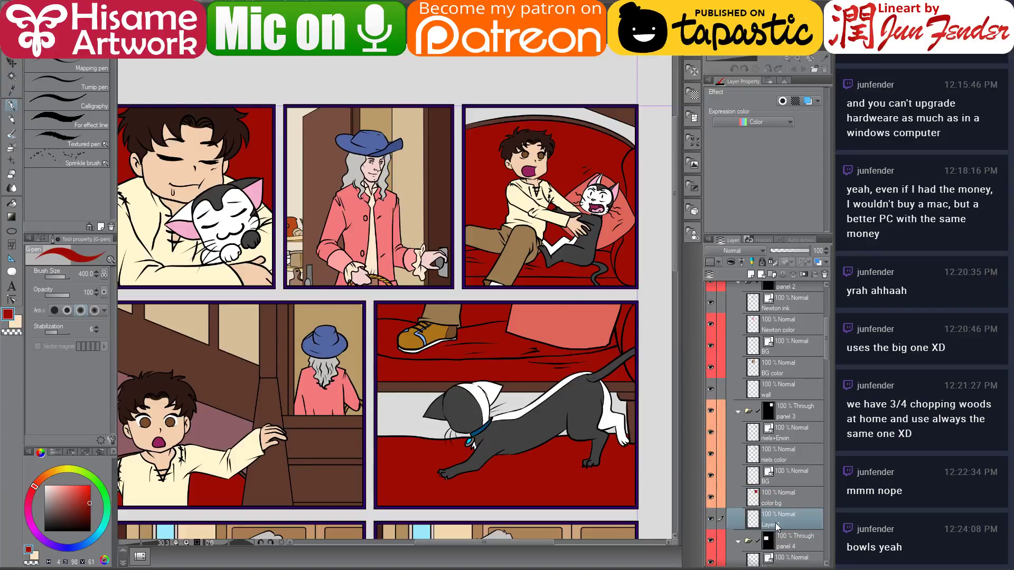
double_click(775, 526)
type("wall")
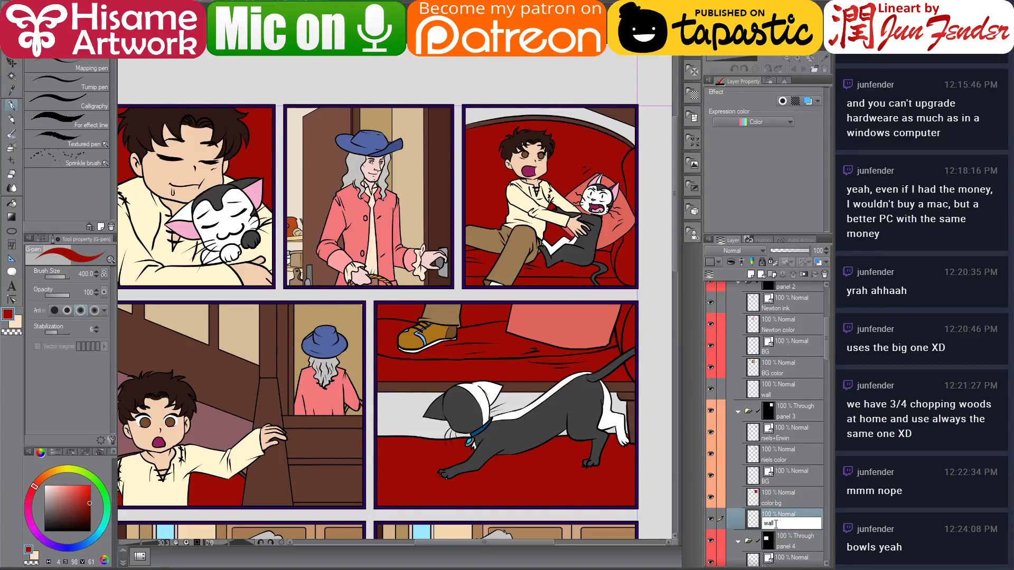
key("Return")
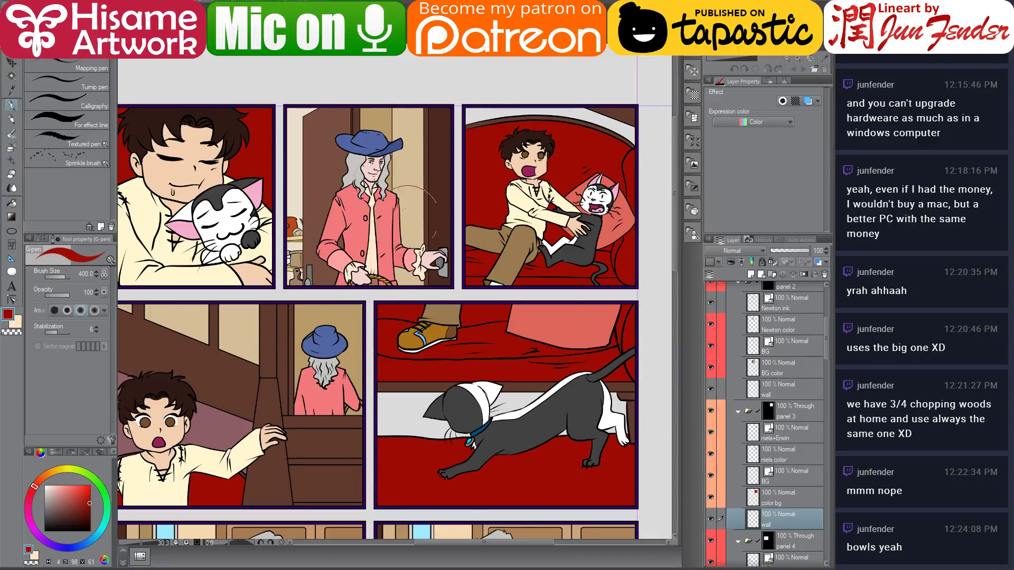
Paint the wall behind panel 3's sofa with the mauve sampled from panel 4 (H 352, S 34, V 55) using the G-pen at size 400
left_click(209, 416, "alt")
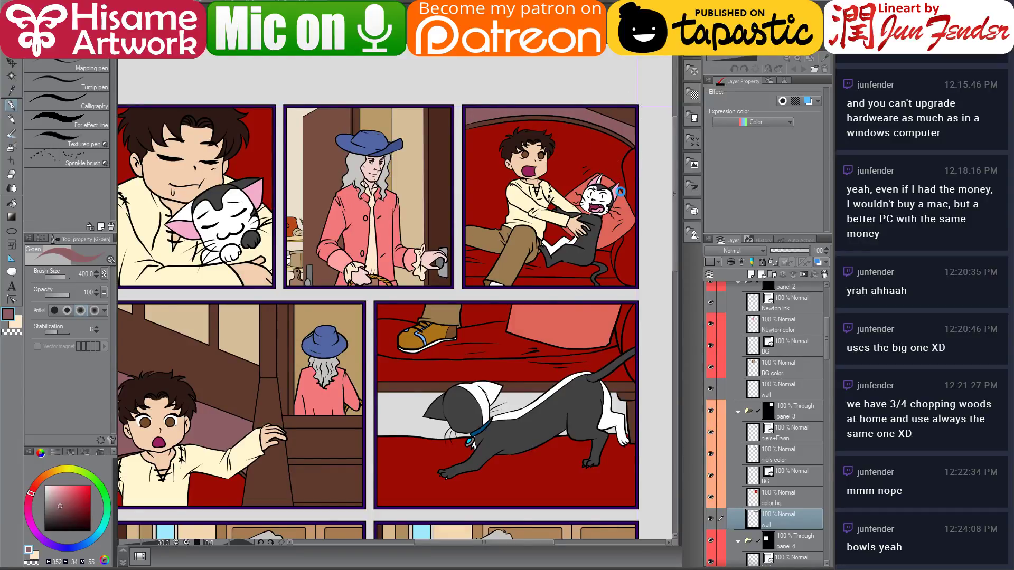
left_click_drag(551, 202, 561, 190)
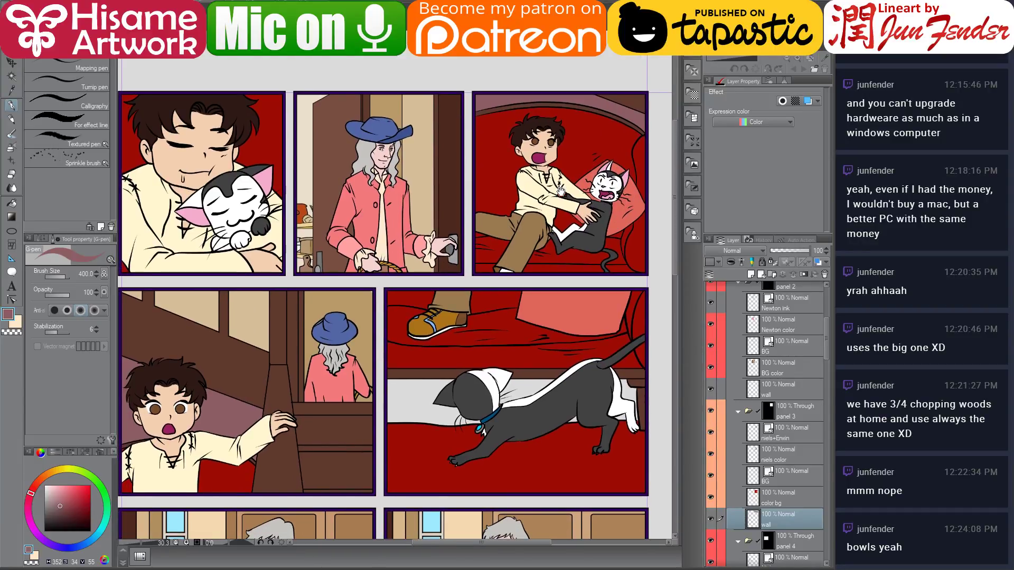
Add a new layer beneath panel 5's BG color layer, name it floor, and return to the G-pen
left_click_drag(547, 245, 552, 69)
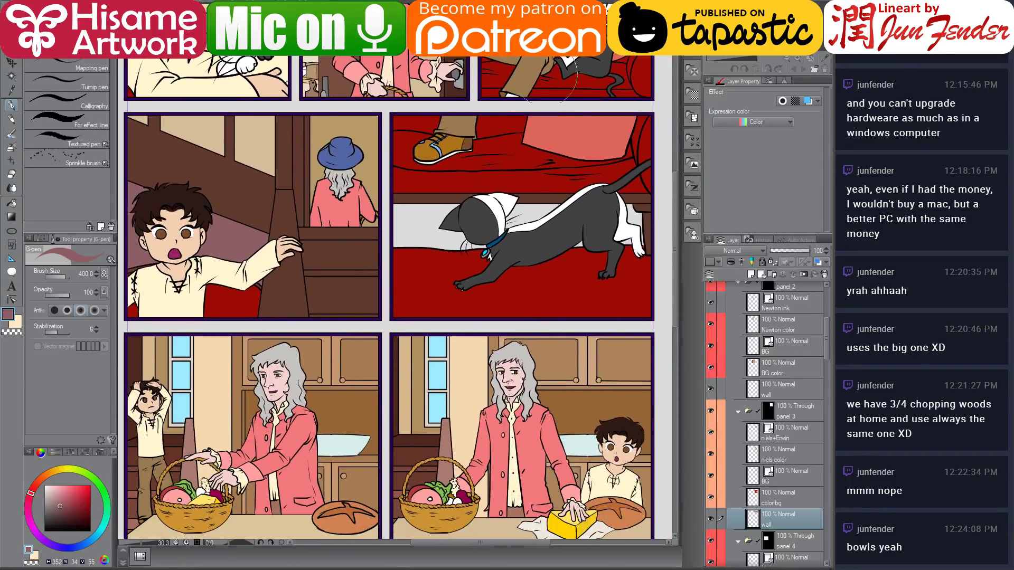
left_click(530, 294, "ctrl+shift")
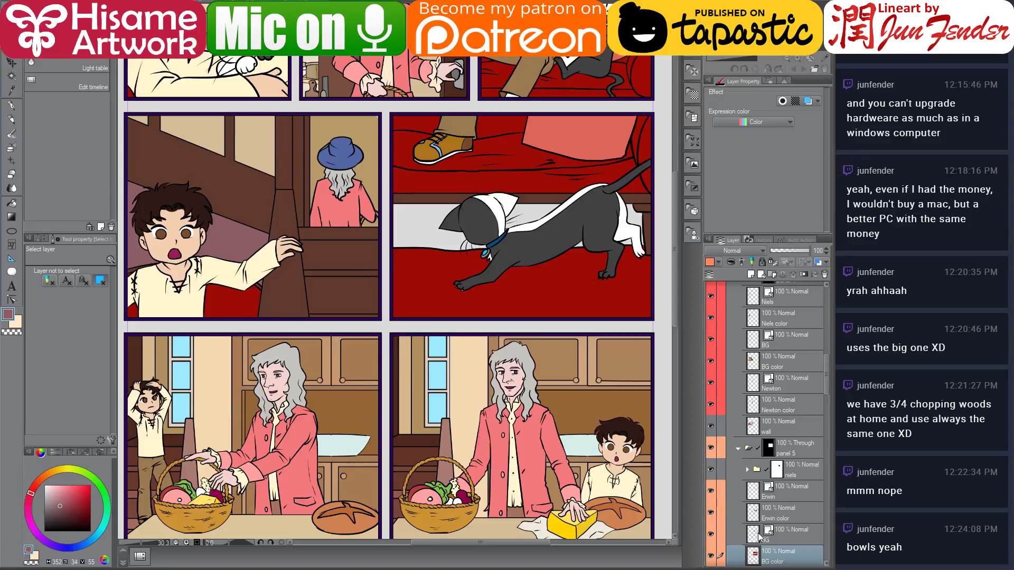
left_click(752, 555, "ctrl")
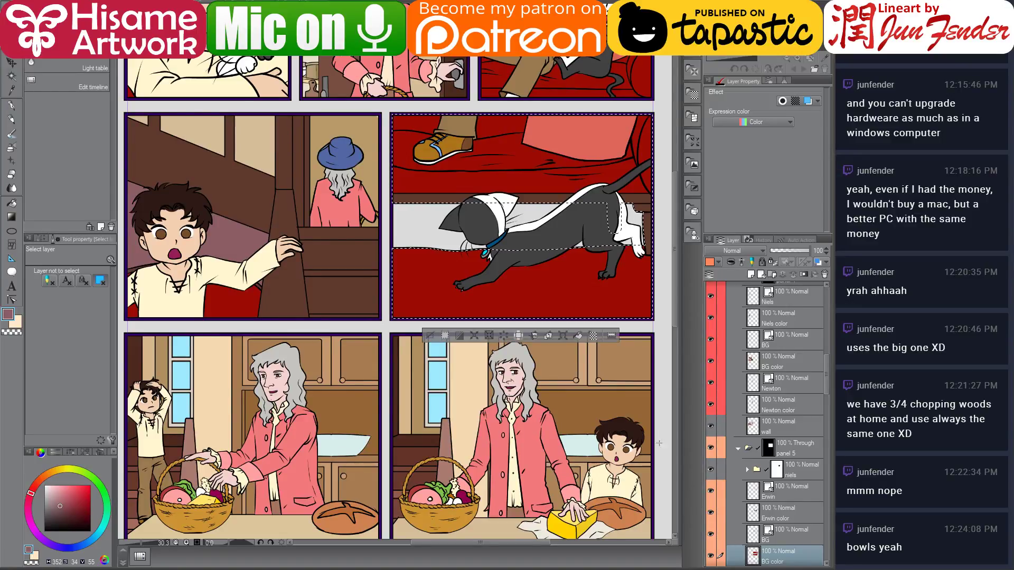
key("ctrl+d")
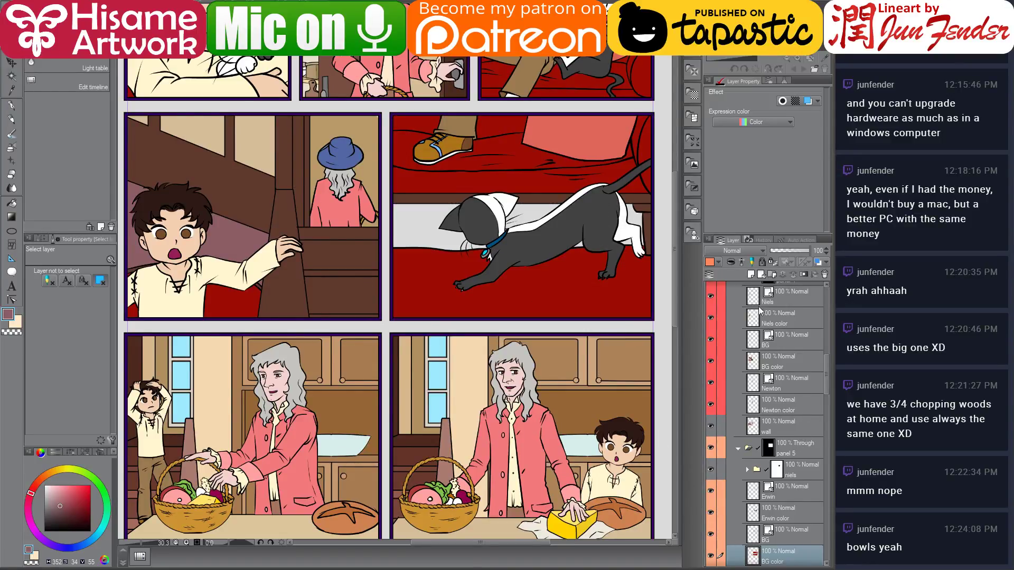
left_click(750, 274)
left_click_drag(798, 508, 792, 519)
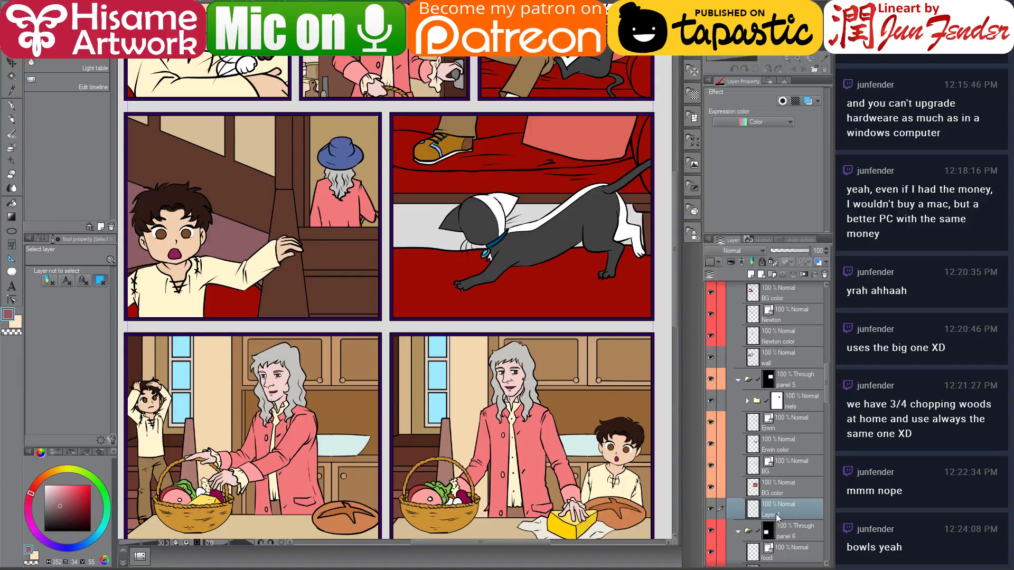
double_click(769, 513)
key("BackSpace")
type("floor")
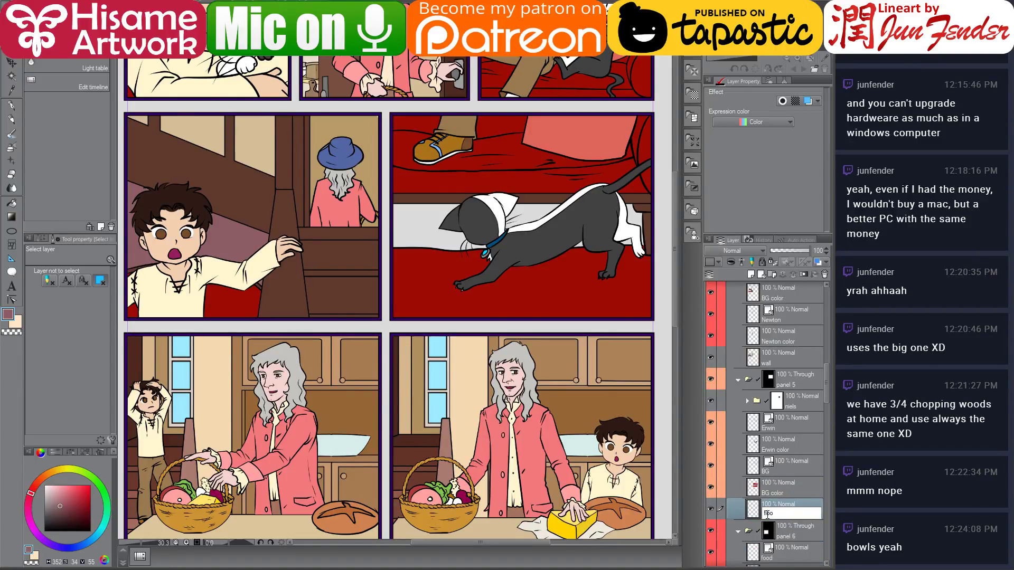
key("Return")
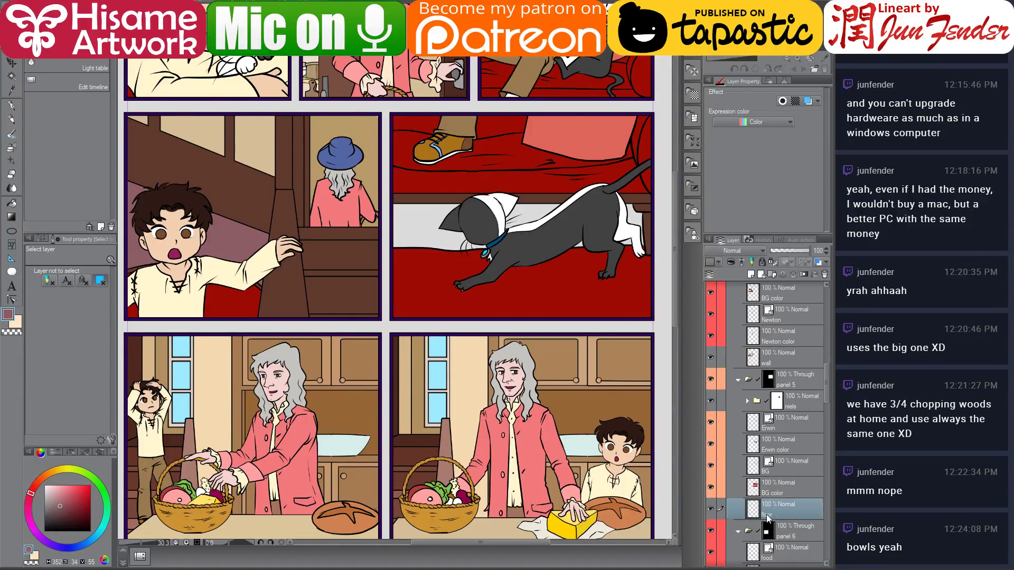
left_click(11, 105)
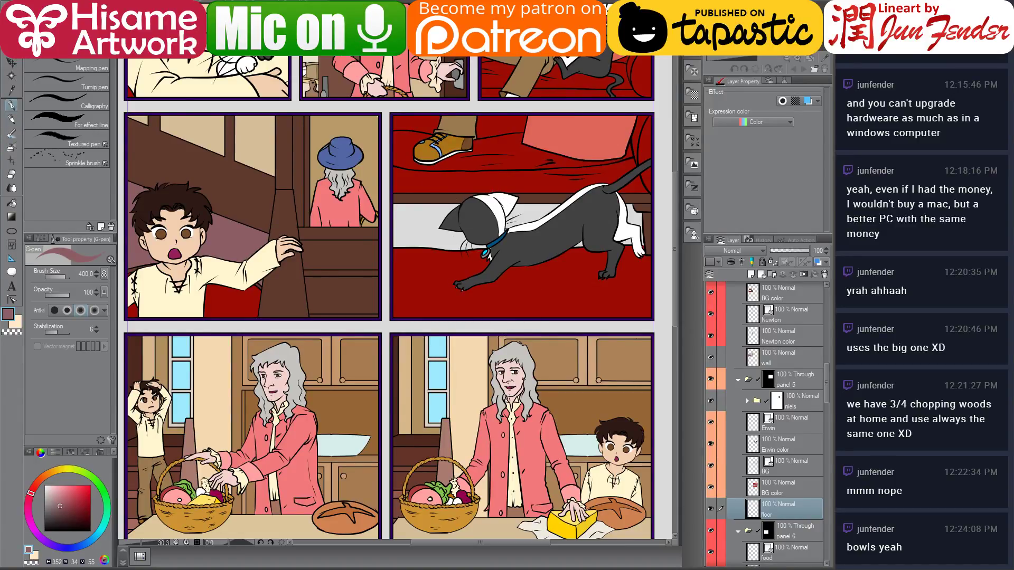
Switch to the web browser, search Google for plastic crate walmart and open the shopping results
mouse_move(312, 569)
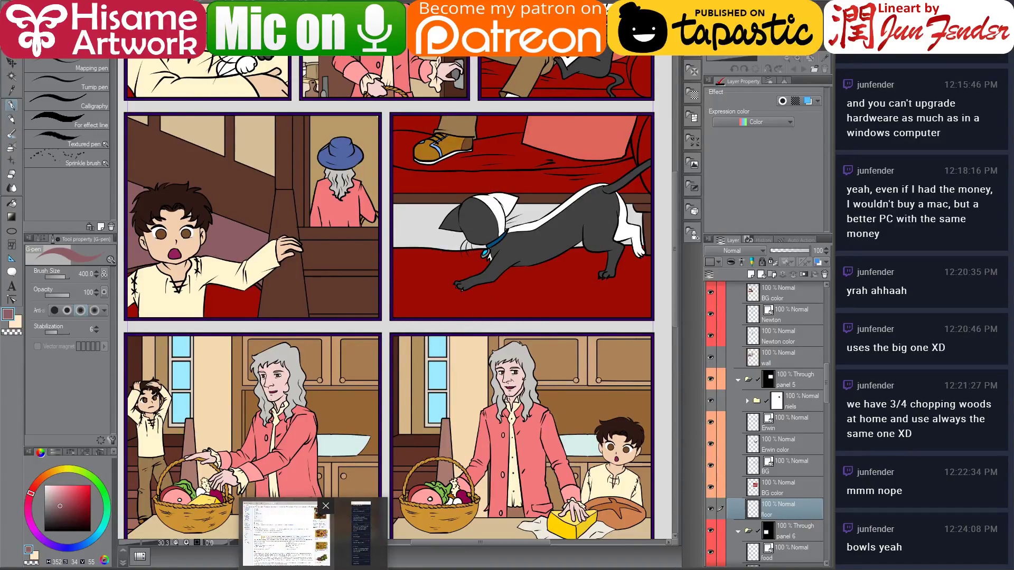
left_click(287, 533)
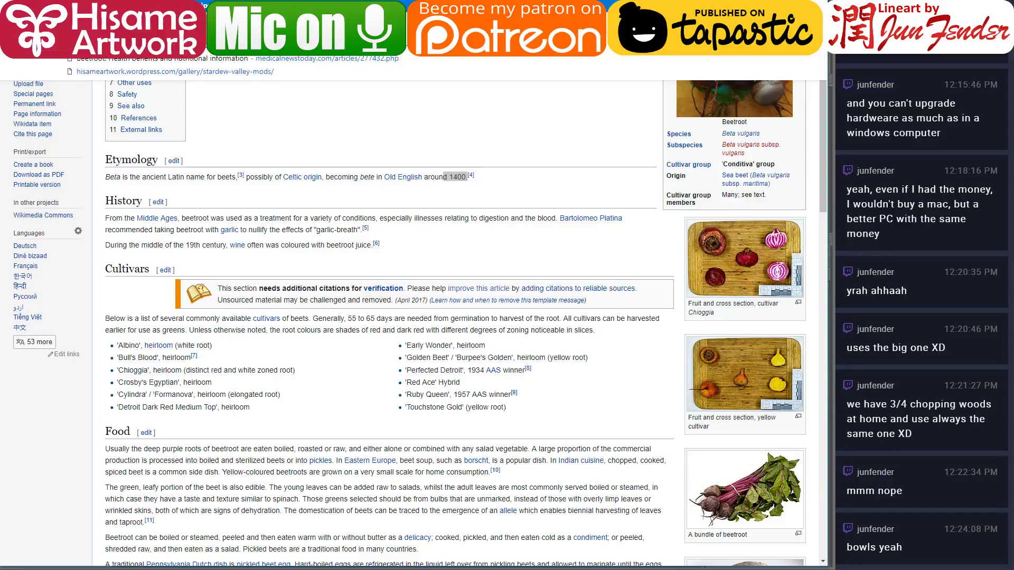
type("plastic")
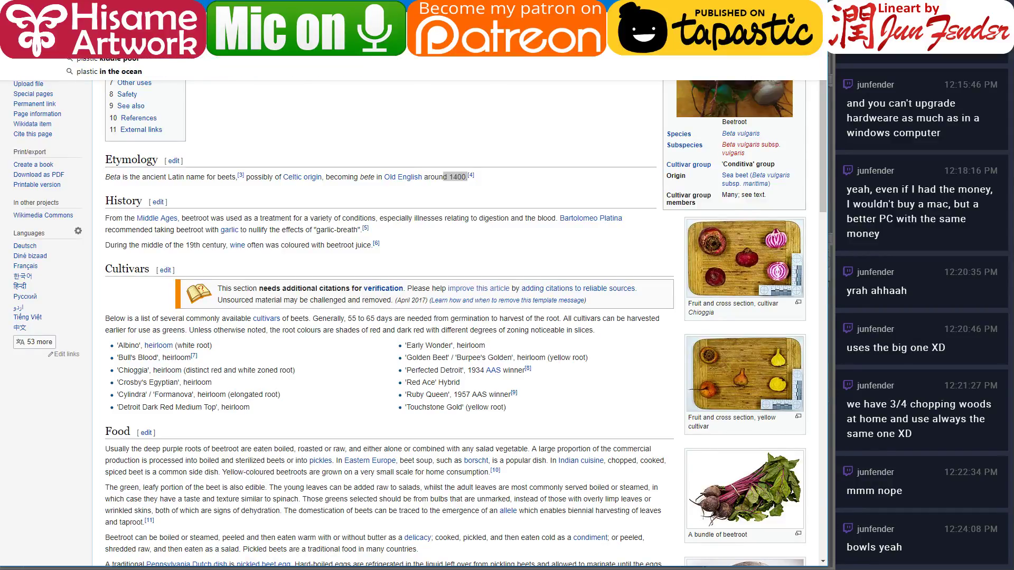
type(" cr")
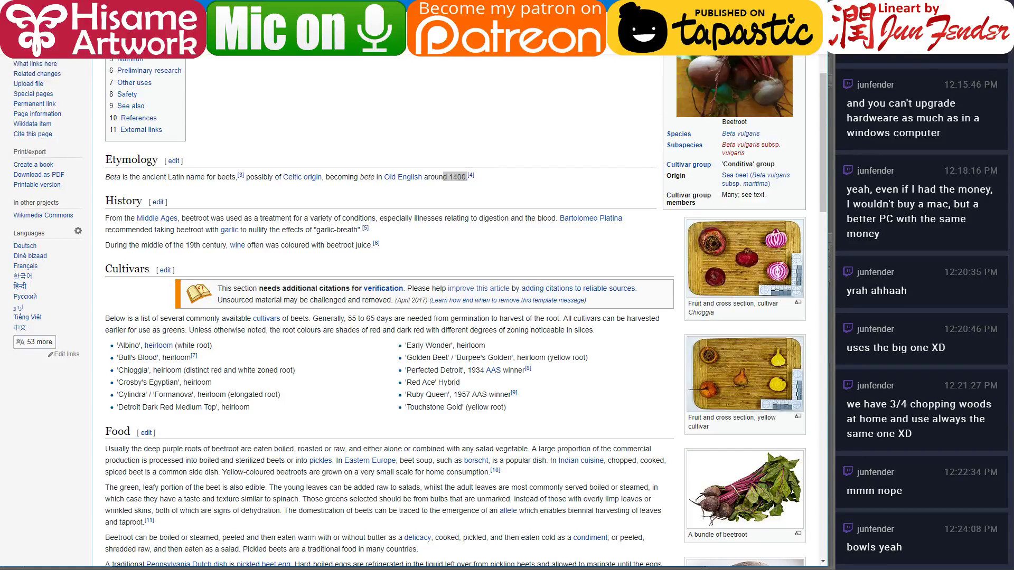
key("Return")
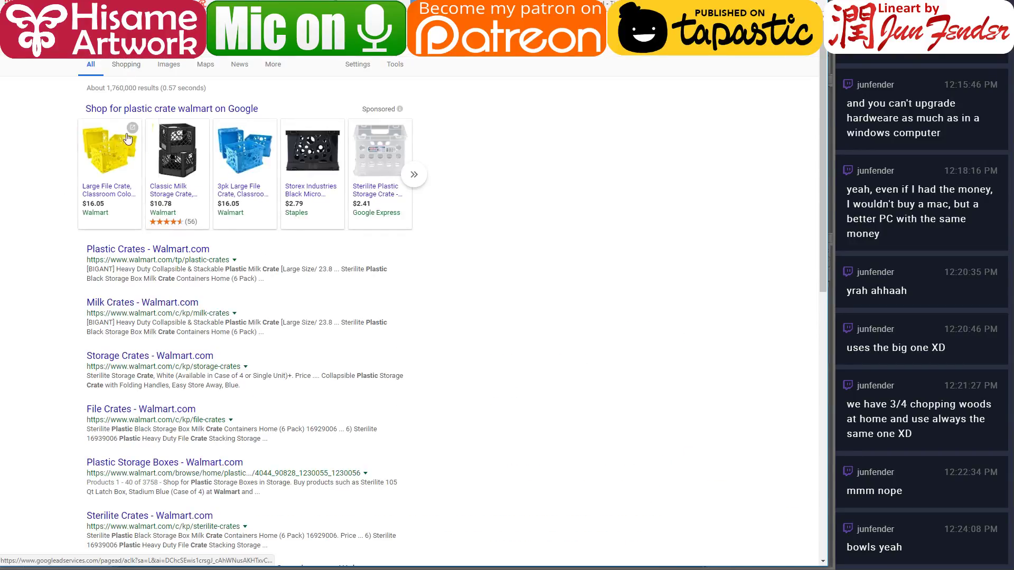
left_click(223, 112)
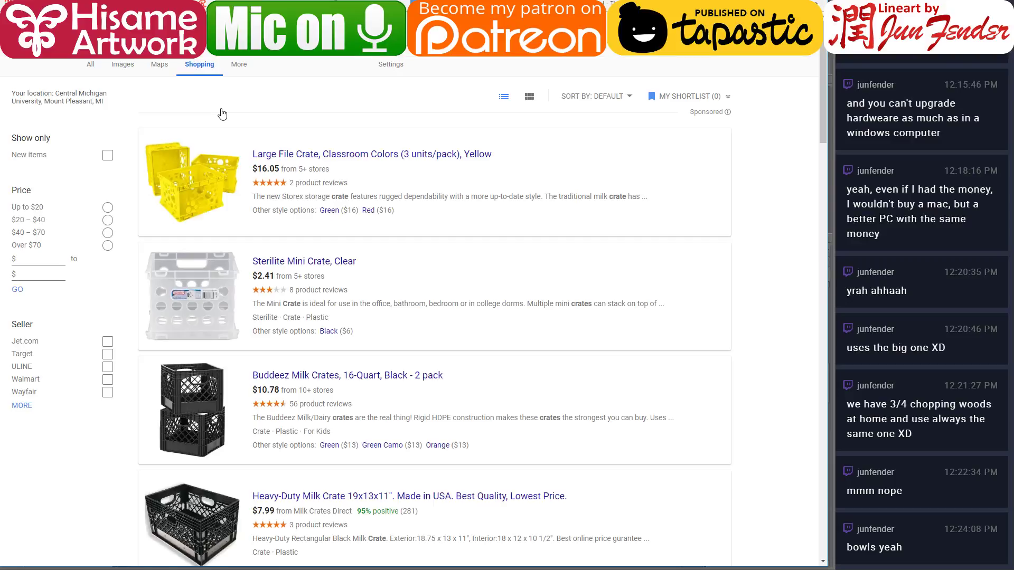
Look through the plastic crate listings and expand the Storex Micro Crate pack of 18 to examine its picture and details
scroll(359, 253, "down", 10)
scroll(359, 252, "down", 15)
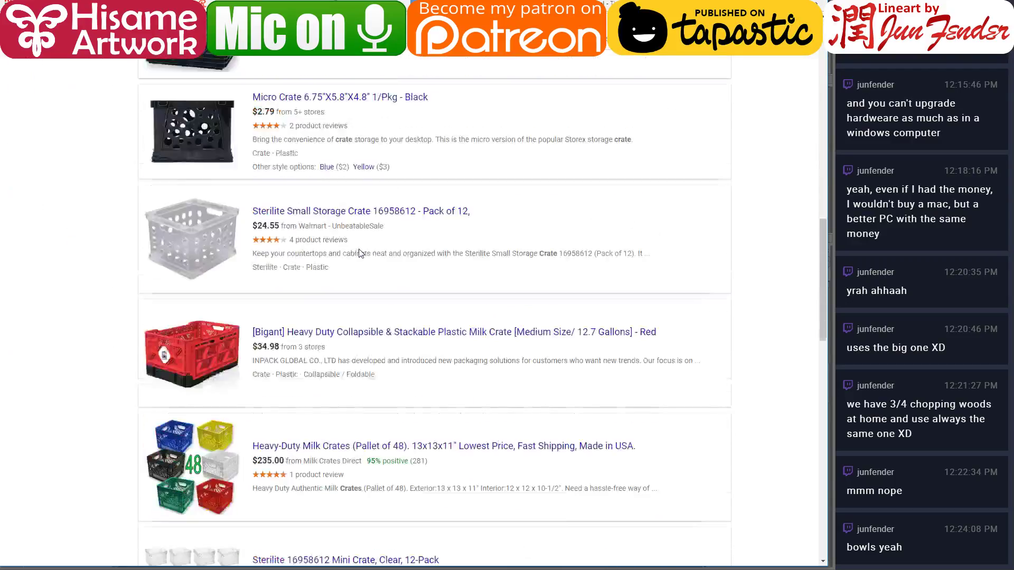
scroll(459, 304, "down", 1)
scroll(459, 305, "down", 10)
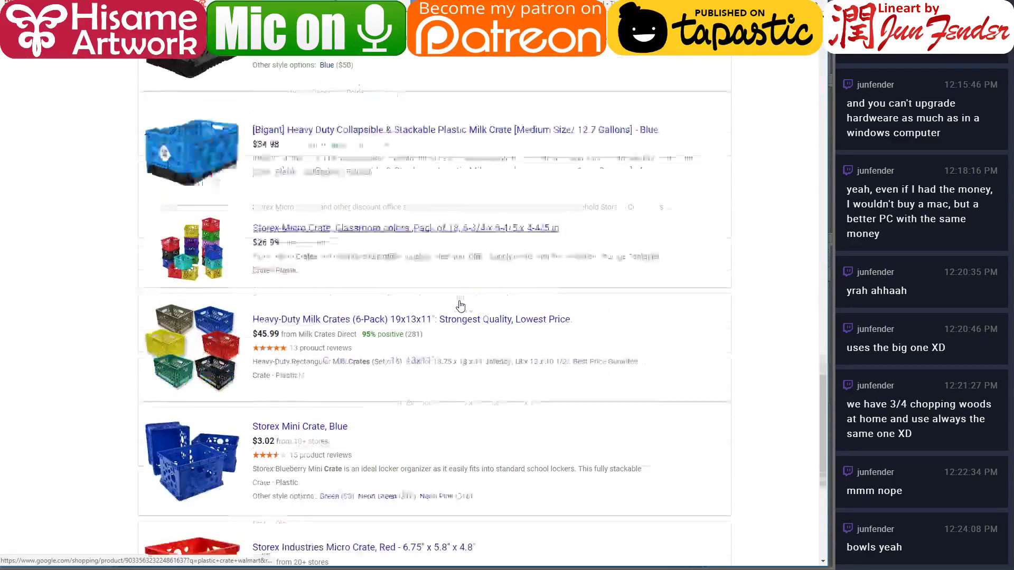
left_click(193, 77)
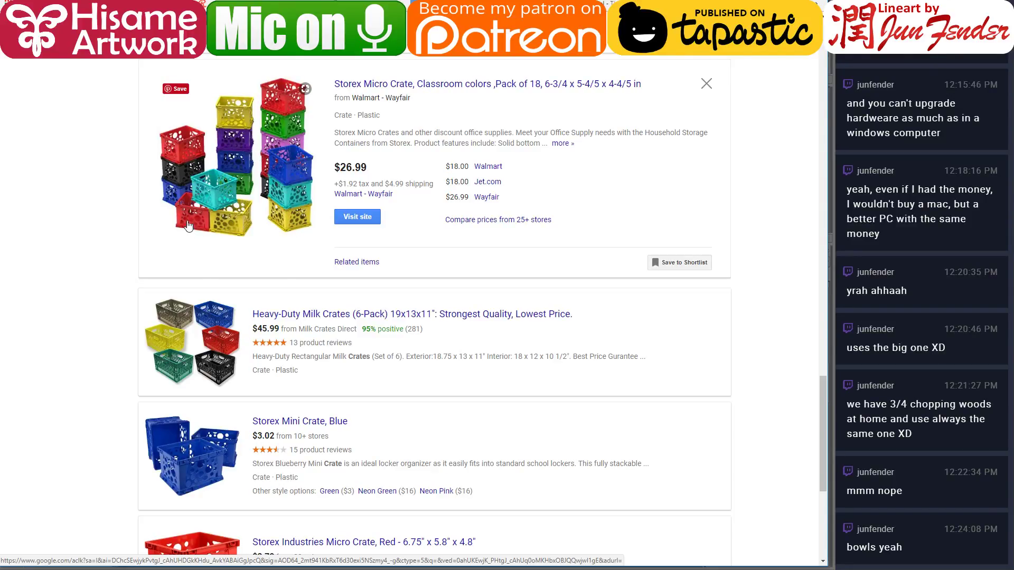
scroll(211, 250, "down", 3)
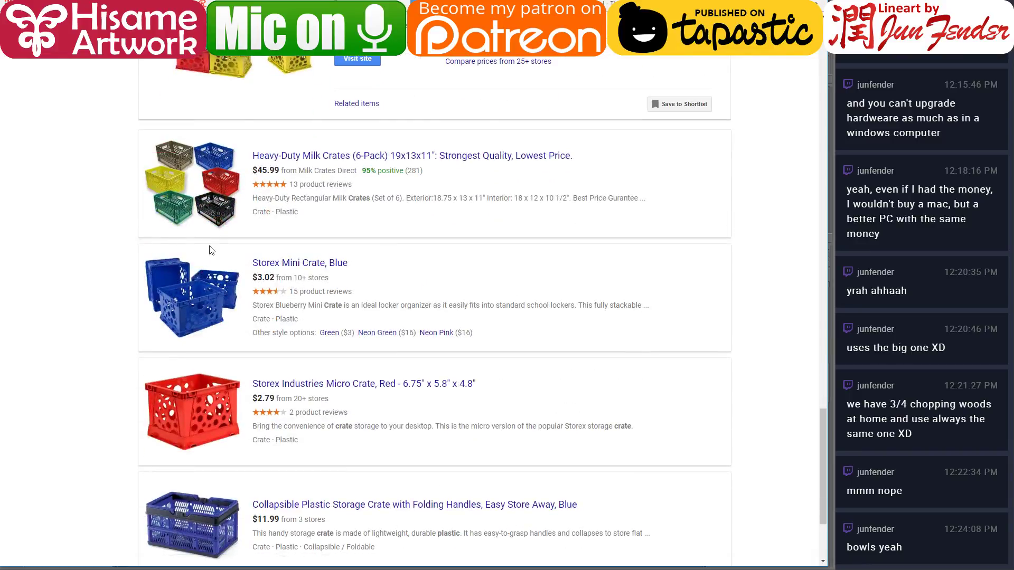
scroll(210, 250, "down", 2)
scroll(211, 250, "up", 7)
scroll(210, 250, "up", 3)
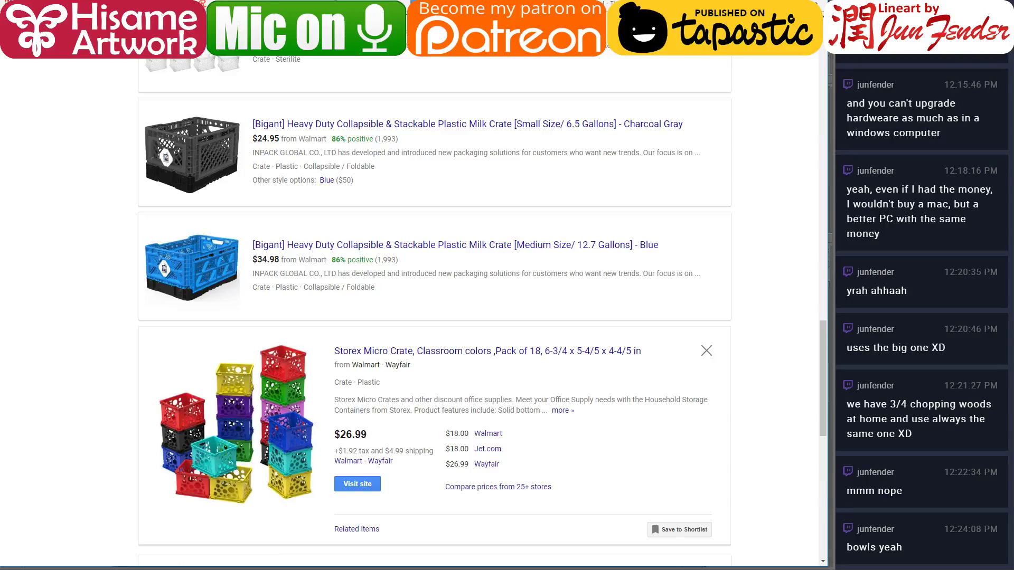
Switch back to Clip Studio Paint and paint the gap beneath panel 5's sofa dark brown (H 13, S 68, V 25) with the G-pen
key("alt+Tab")
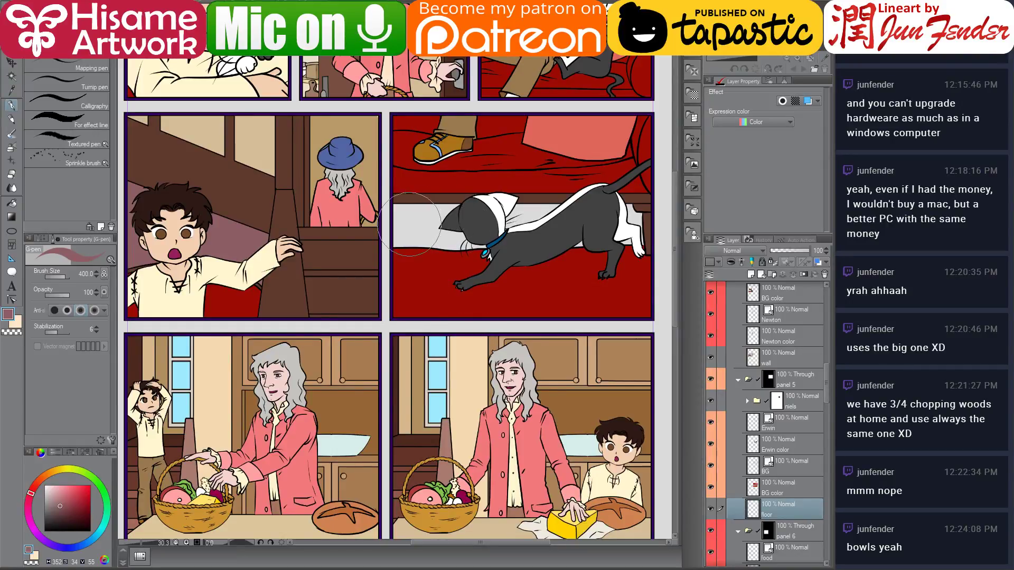
left_click_drag(64, 508, 79, 515)
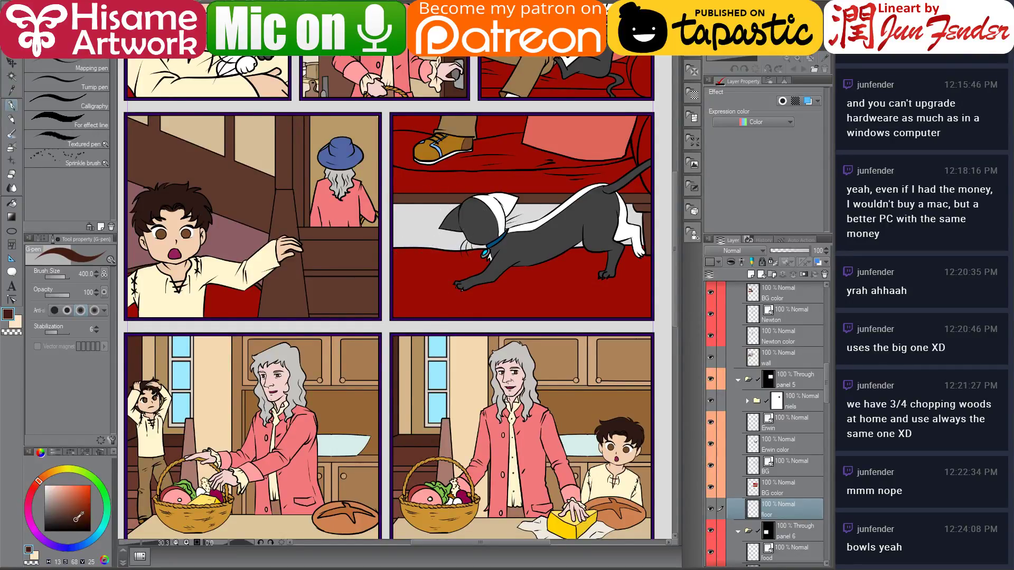
left_click_drag(389, 227, 642, 228)
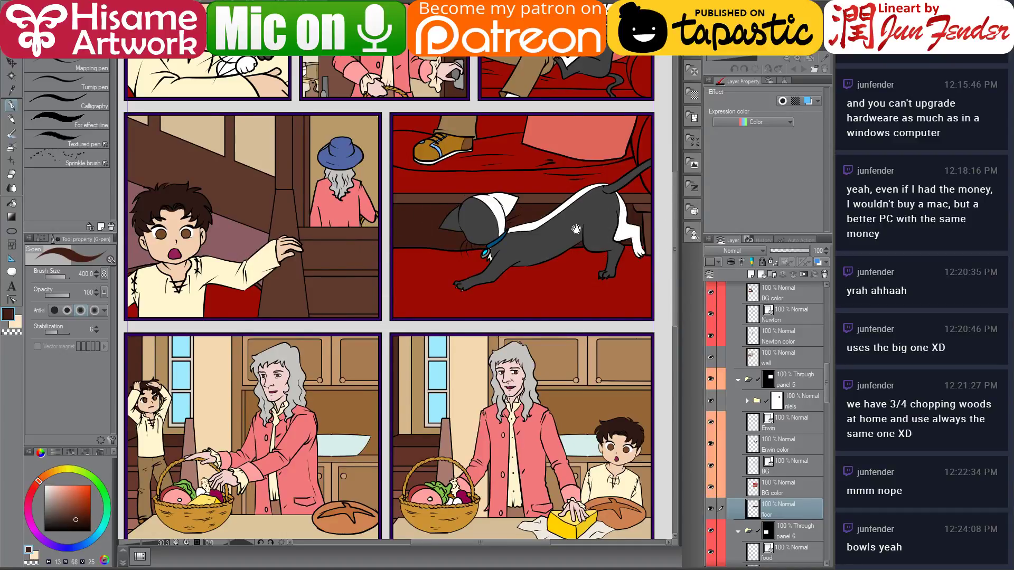
left_click_drag(576, 230, 562, 237)
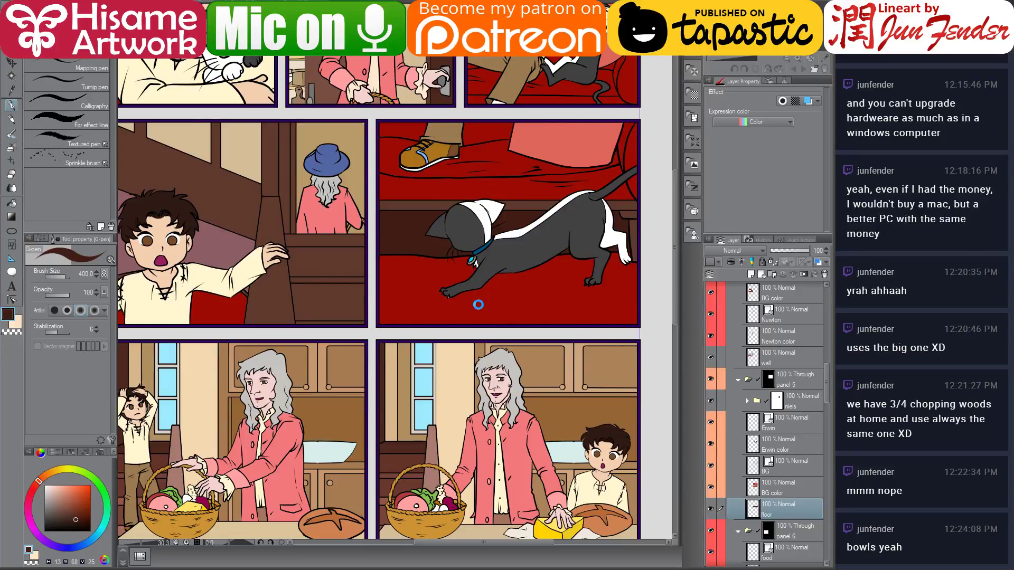
left_click_drag(493, 303, 549, 237)
left_click_drag(489, 327, 478, 271)
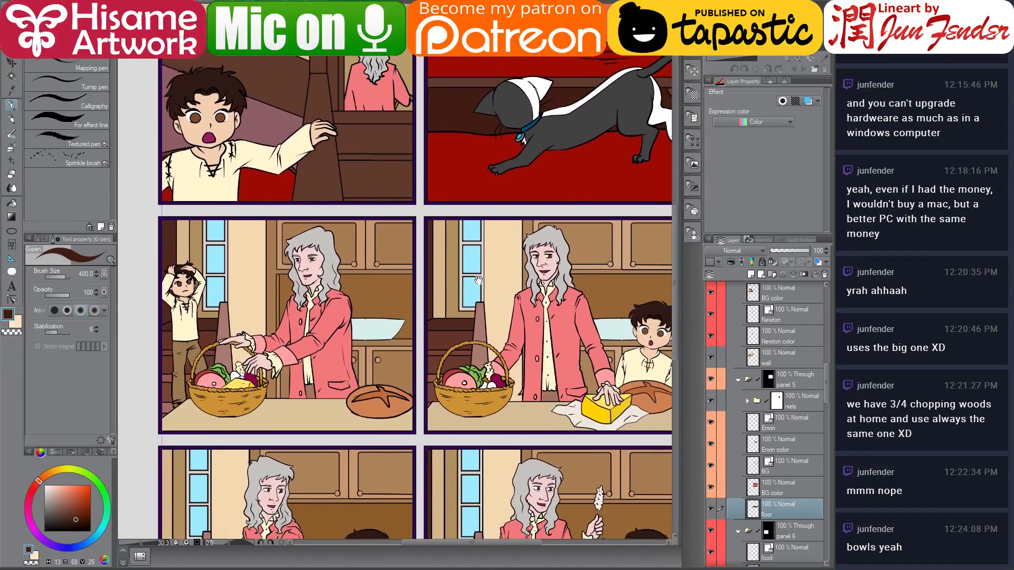
left_click(12, 62)
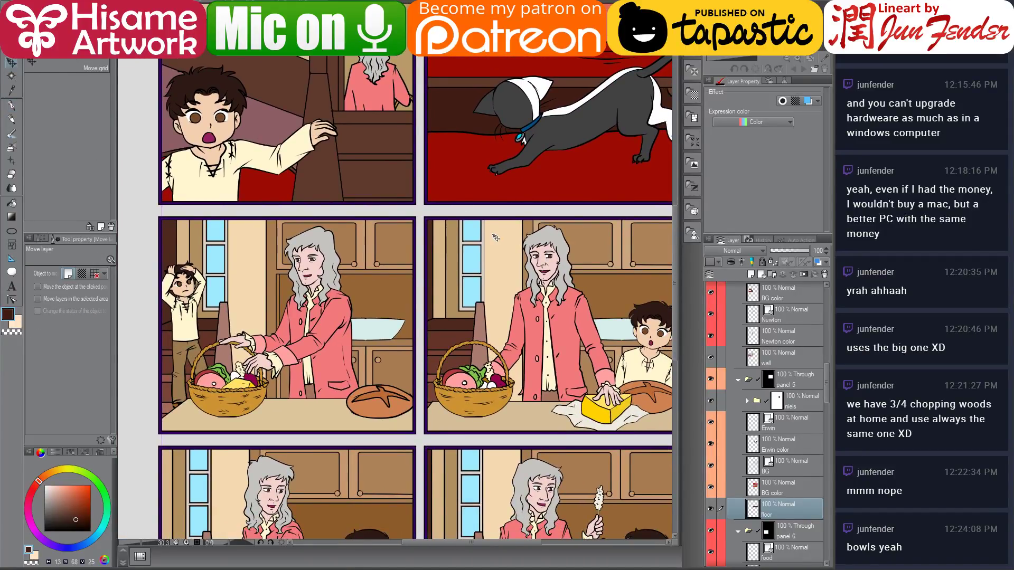
scroll(491, 284, "down", 2)
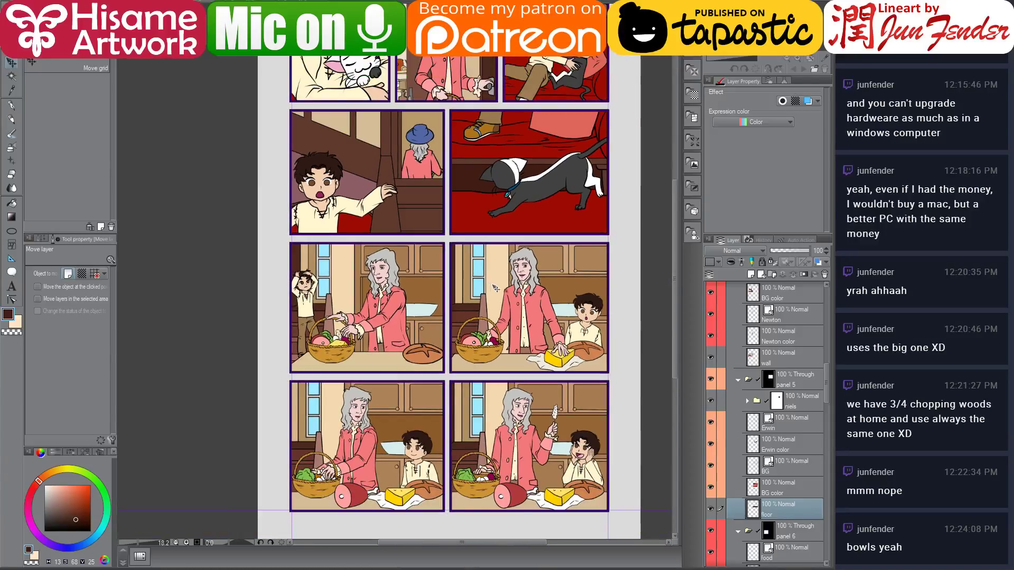
mouse_move(461, 180)
left_mouse_down()
mouse_move(455, 251)
mouse_move(458, 194)
left_mouse_up()
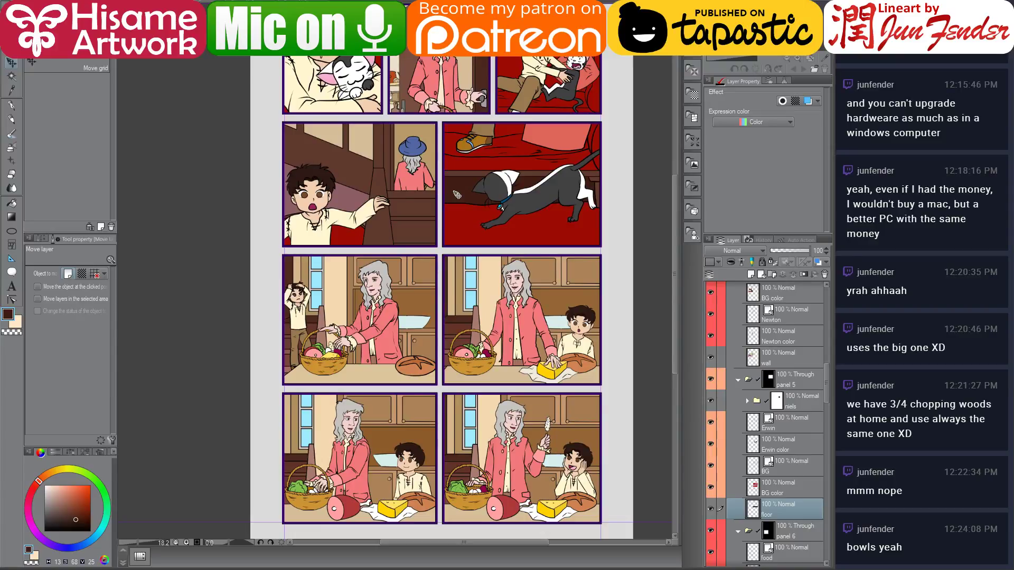